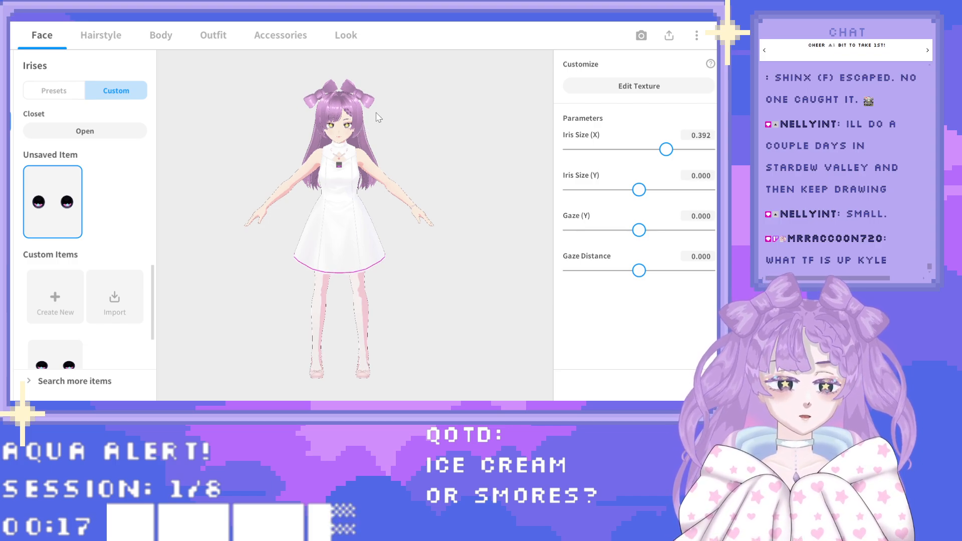
# Examine the avatar's face up close and look through its eye sets, scleras, irises and eye highlights, ending on the highlight presets.
pyautogui.scroll(5, 351, 115)
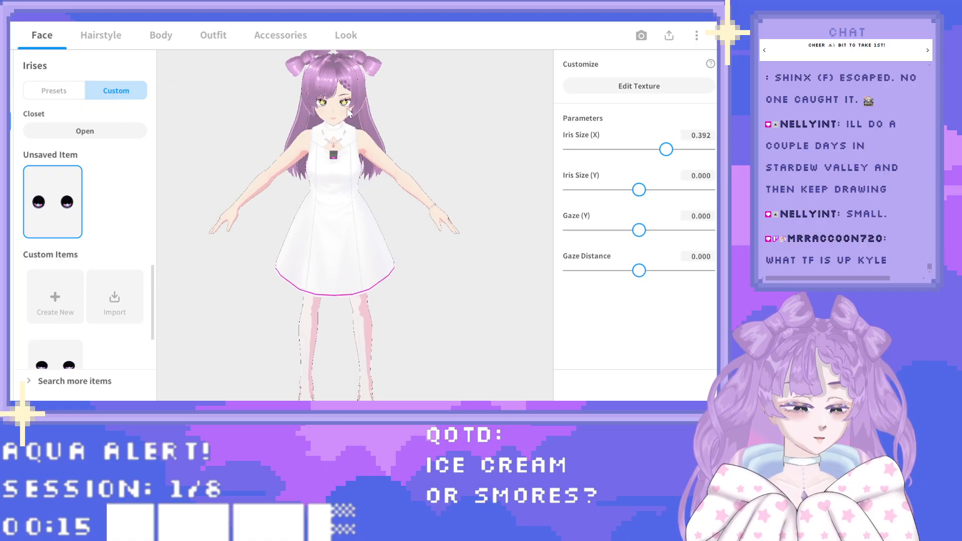
pyautogui.scroll(-3, 349, 113)
pyautogui.moveTo(377, 198); pyautogui.dragTo(379, 182, button='right')
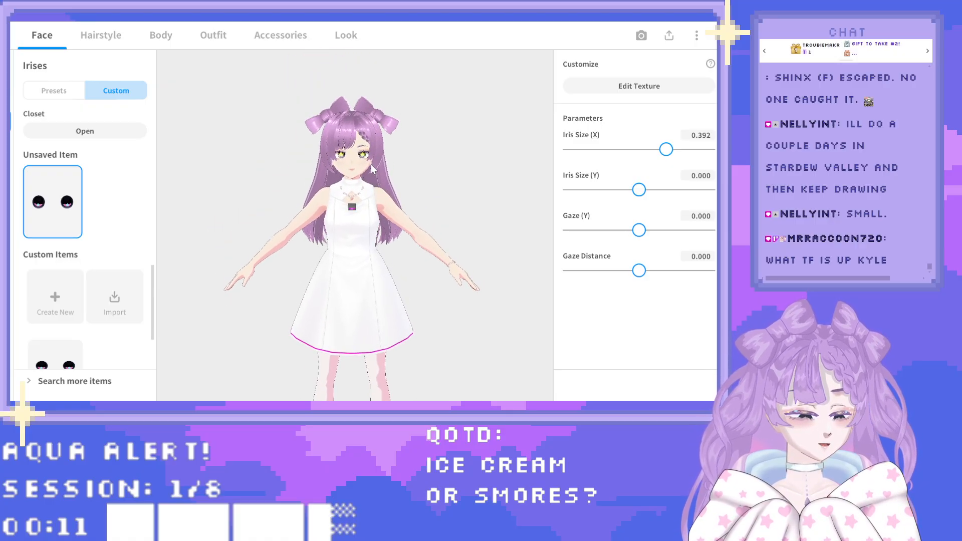
pyautogui.scroll(5, 371, 181)
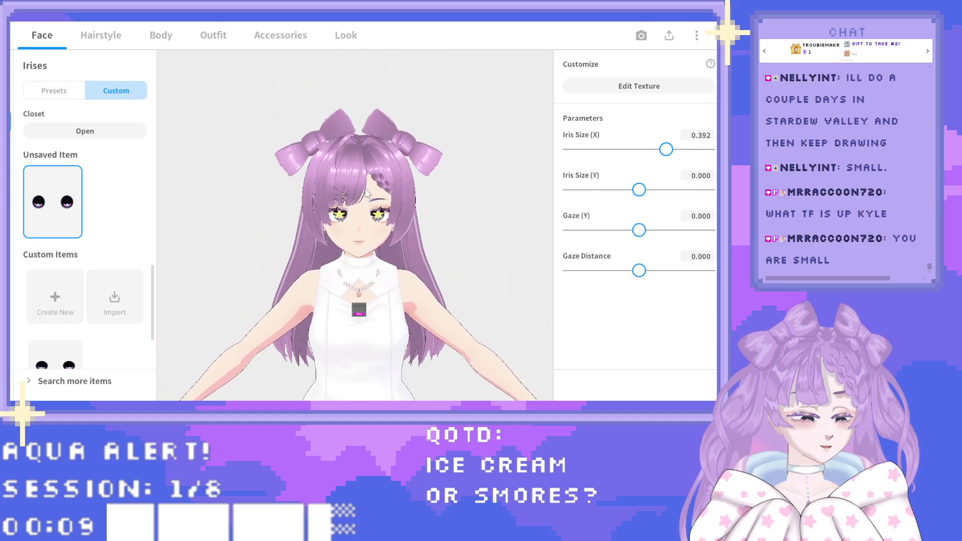
pyautogui.scroll(8, 367, 193)
pyautogui.moveTo(411, 213); pyautogui.dragTo(367, 201, button='middle')
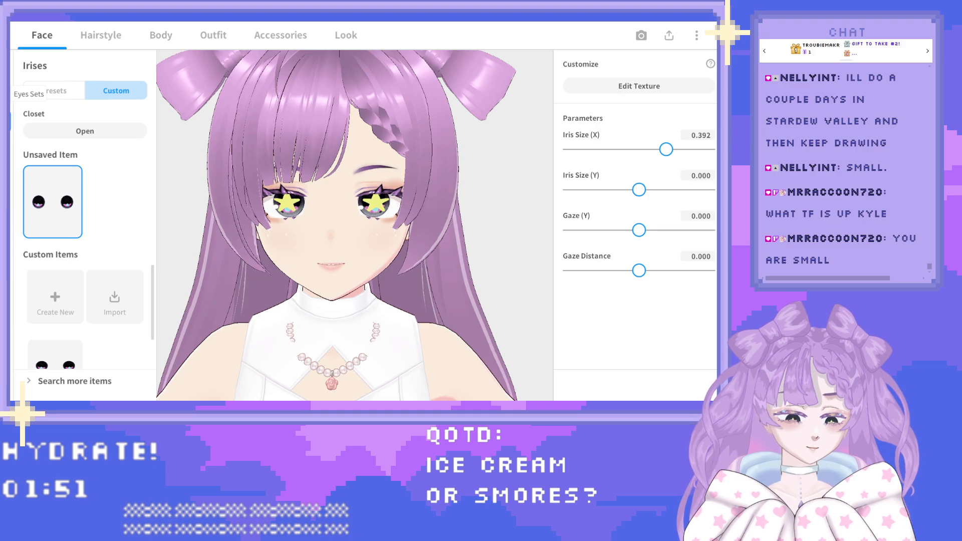
pyautogui.click(10, 93)
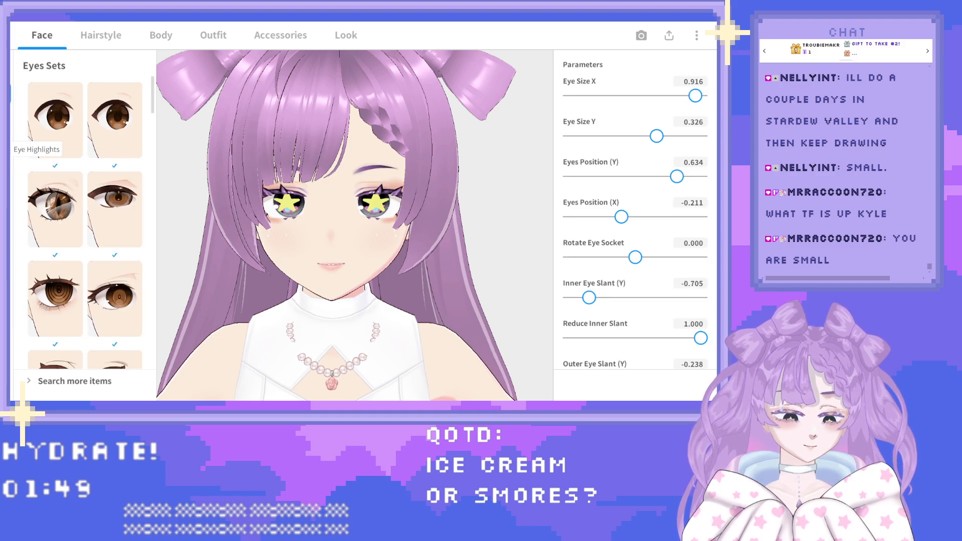
pyautogui.click(10, 175)
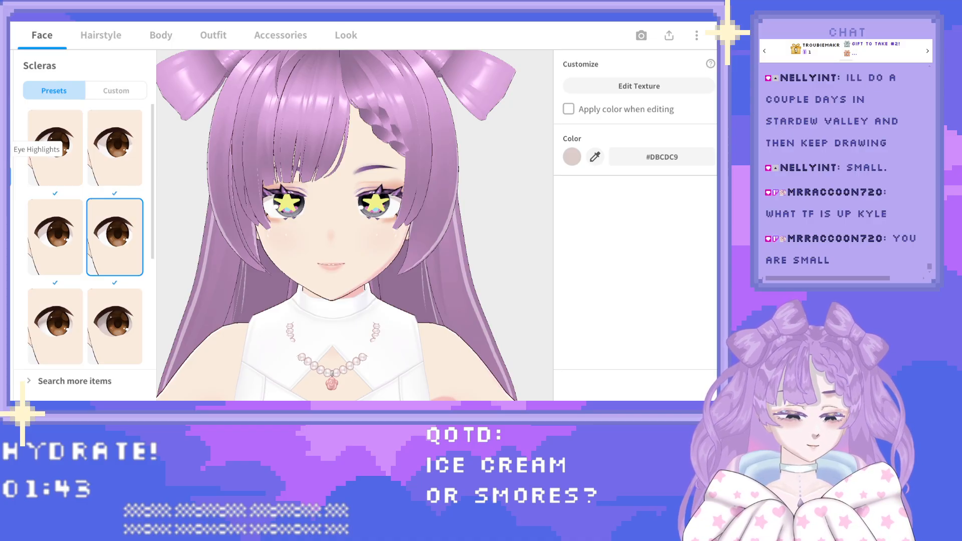
pyautogui.click(11, 149)
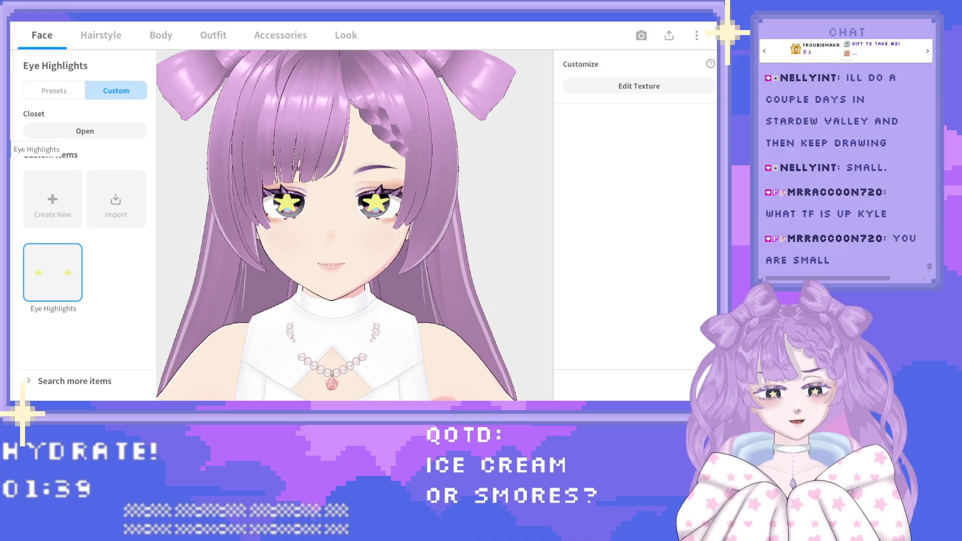
pyautogui.click(10, 122)
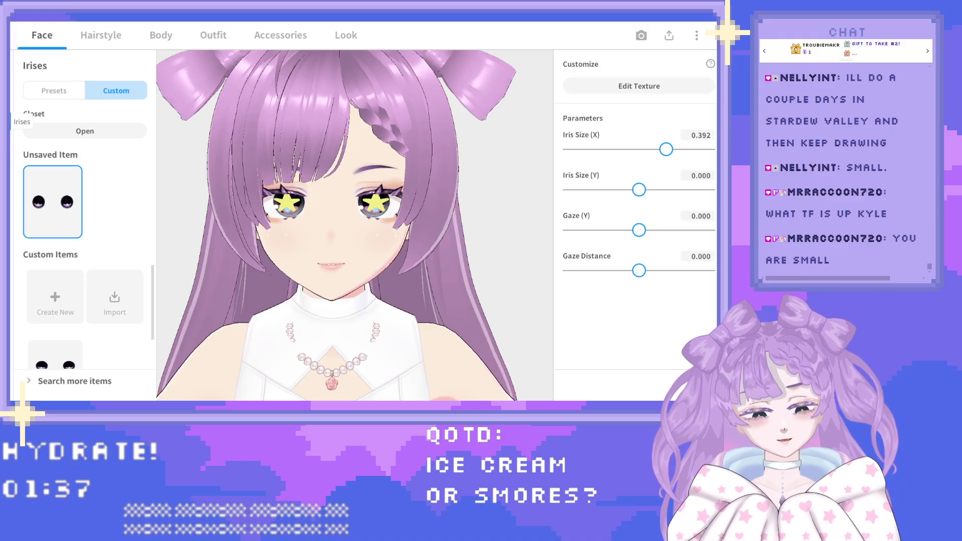
pyautogui.click(11, 150)
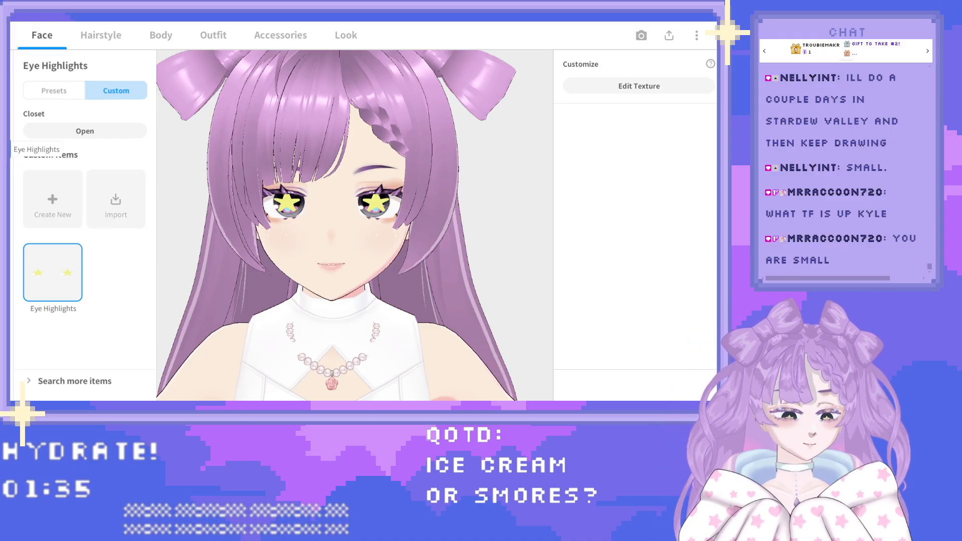
pyautogui.click(63, 93)
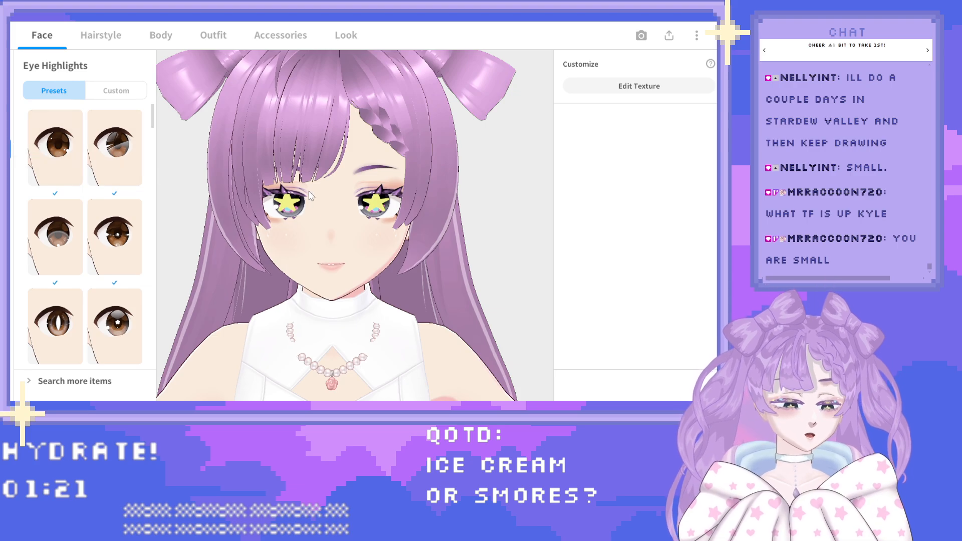
# Try a preset eye highlight with large white glints on the avatar in place of the custom yellow stars.
pyautogui.scroll(-3, 357, 170)
pyautogui.moveTo(357, 170)
pyautogui.mouseDown(button='middle')
pyautogui.moveTo(357, 196)
pyautogui.moveTo(353, 174)
pyautogui.mouseUp(button='middle')
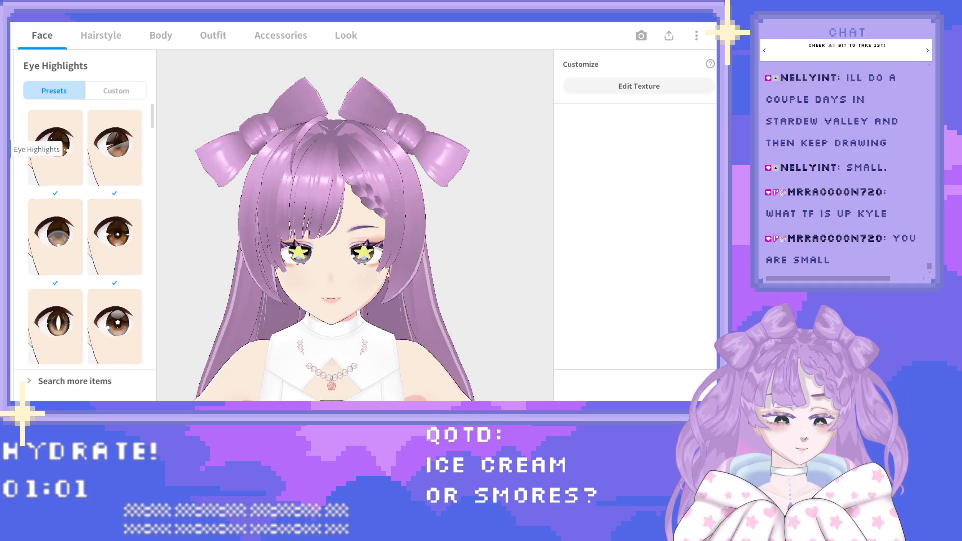
pyautogui.scroll(-2, 62, 194)
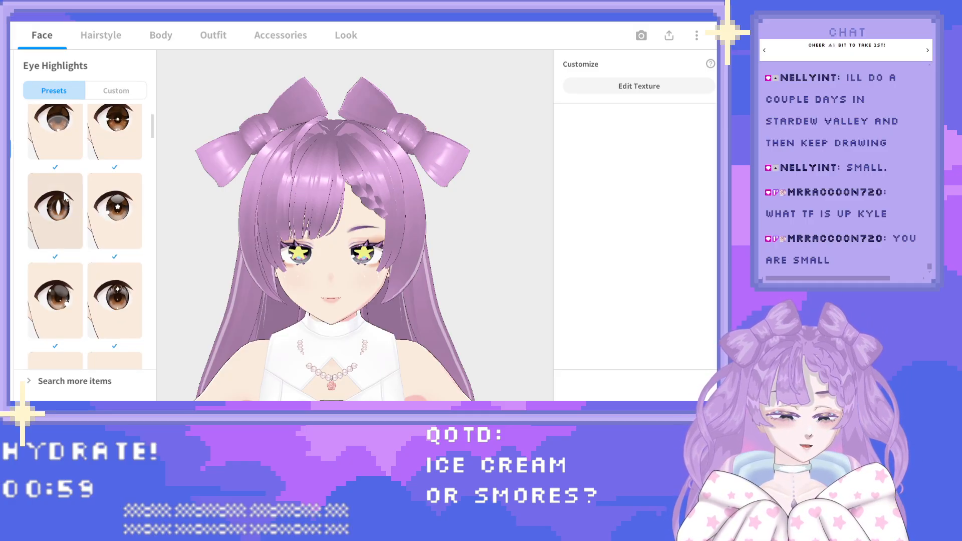
pyautogui.scroll(-2, 63, 193)
pyautogui.scroll(-4, 62, 197)
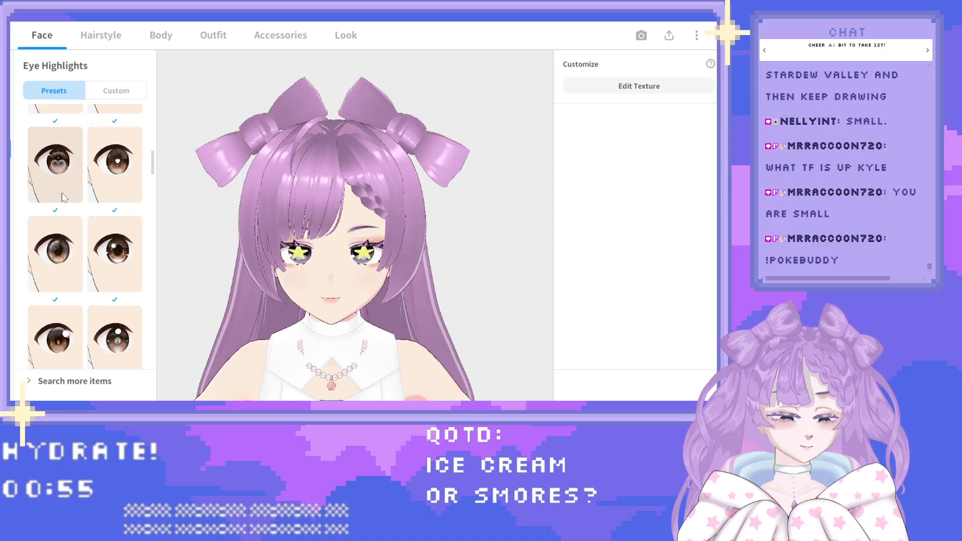
pyautogui.scroll(-3, 60, 193)
pyautogui.scroll(-7, 56, 197)
pyautogui.scroll(-6, 55, 193)
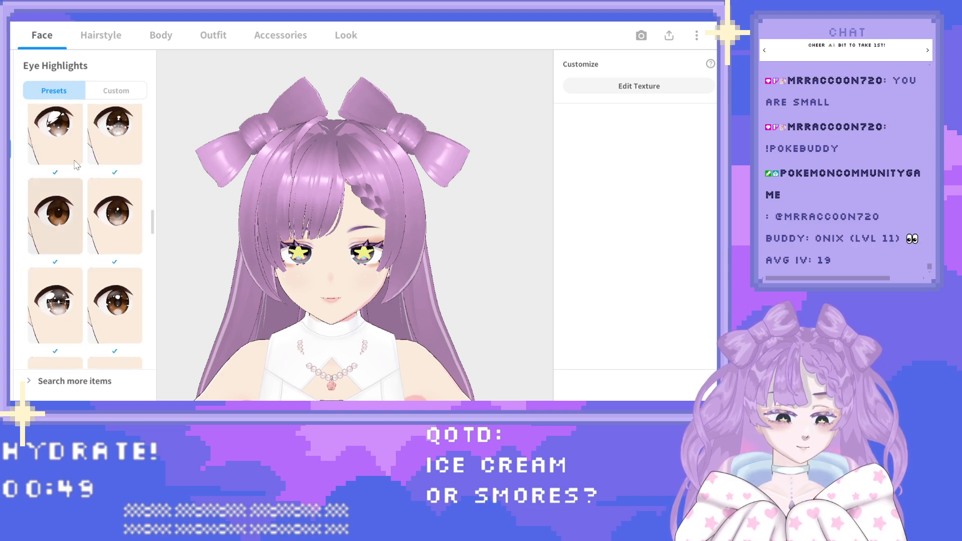
pyautogui.click(63, 145)
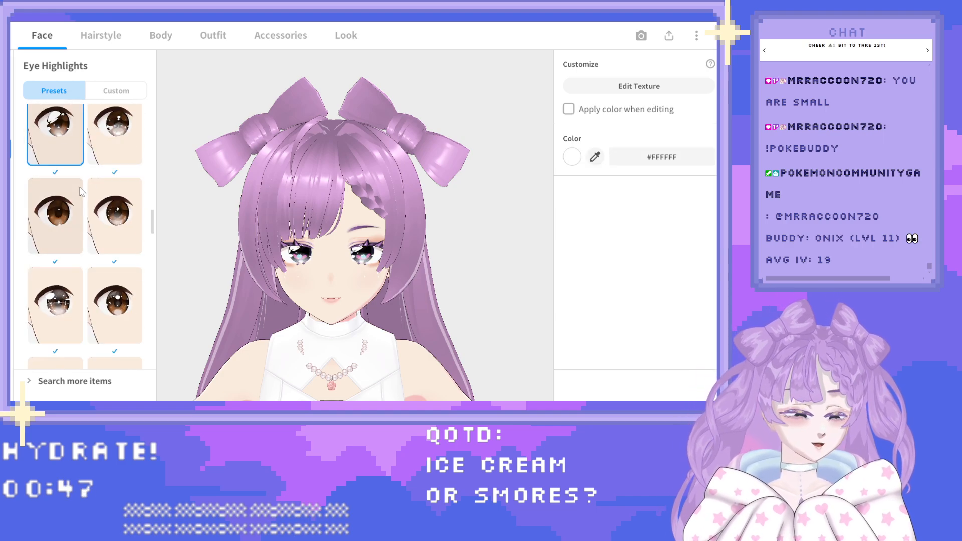
# Apply the preset eye highlight with the small white star to the avatar's eyes.
pyautogui.scroll(-3, 80, 200)
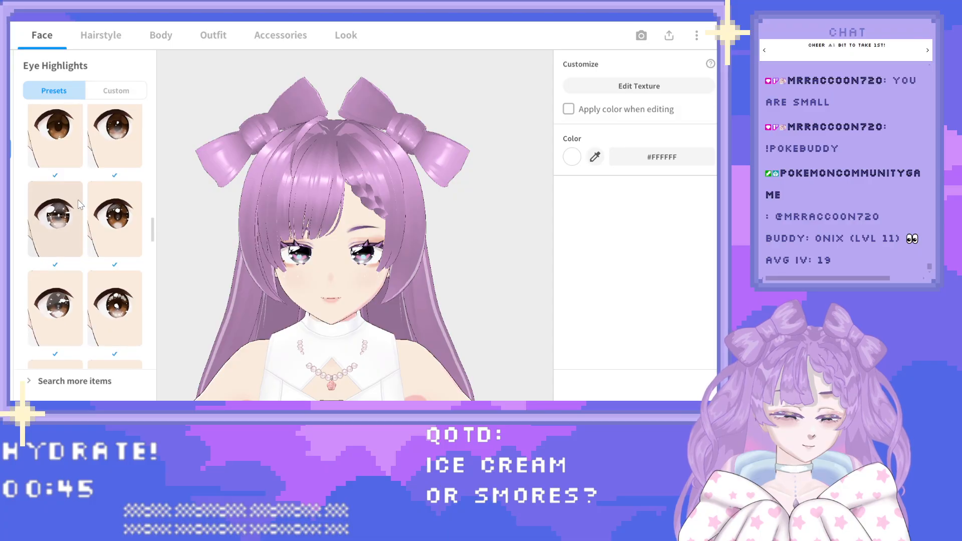
pyautogui.scroll(-1, 75, 200)
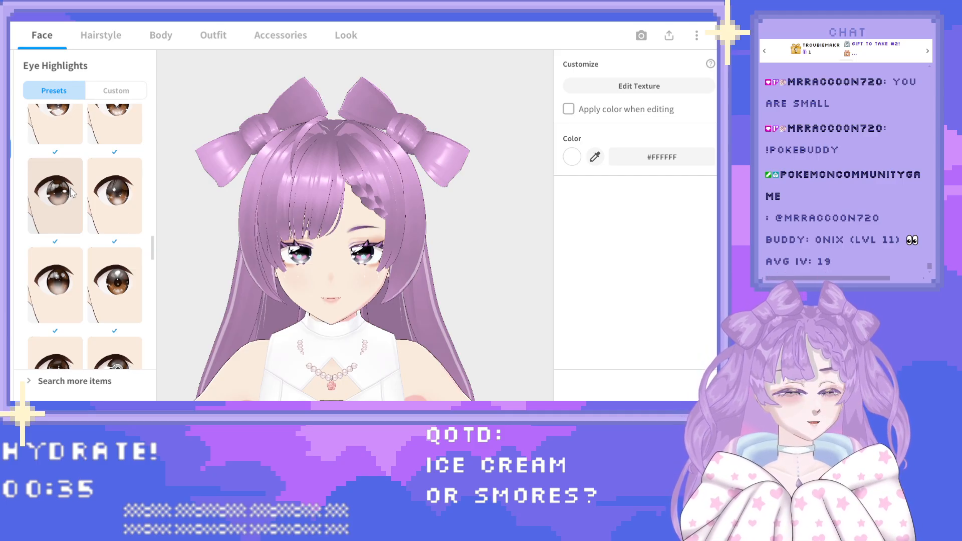
pyautogui.scroll(-2, 88, 189)
pyautogui.scroll(-5, 86, 189)
pyautogui.scroll(-6, 84, 191)
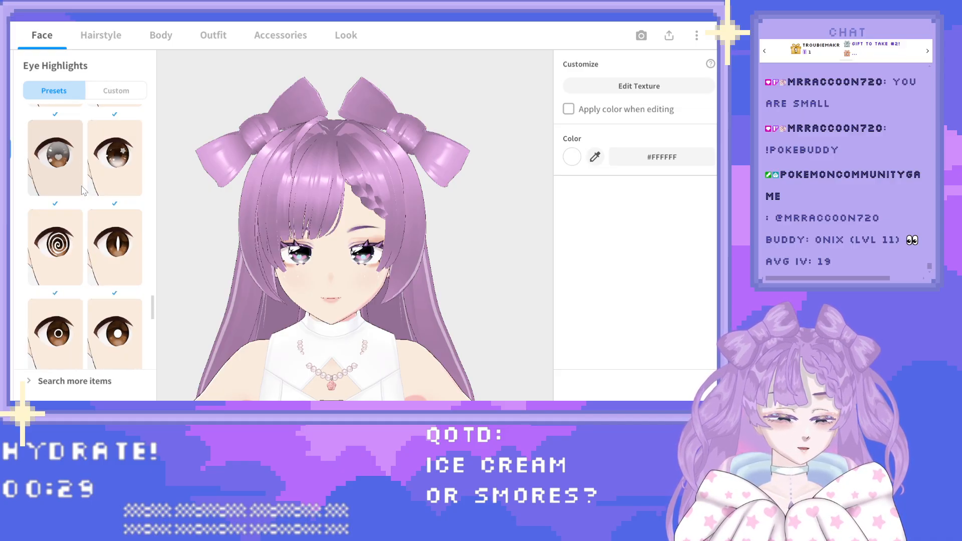
pyautogui.click(112, 167)
# Look through the remaining eye highlight presets for alternatives to the small-star one.
pyautogui.scroll(-1, 70, 199)
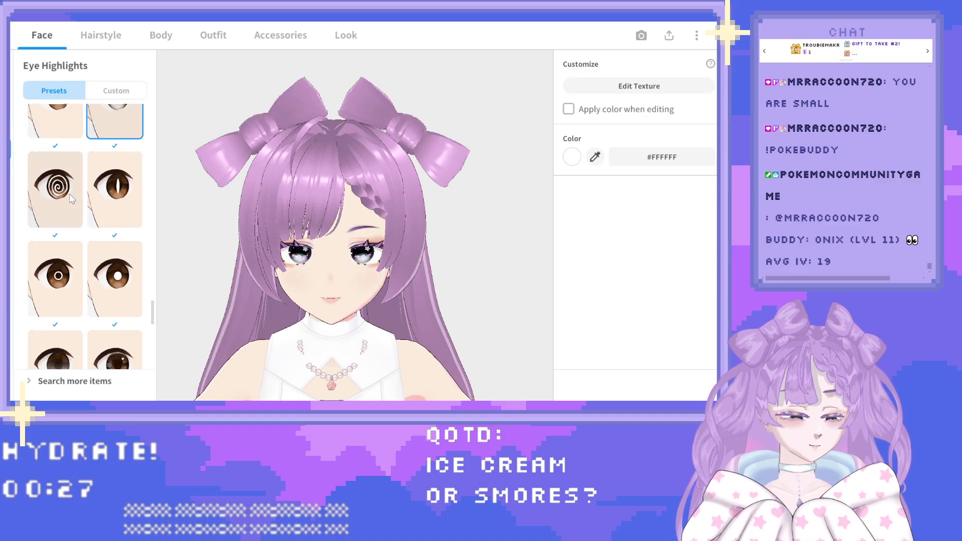
pyautogui.scroll(-5, 71, 199)
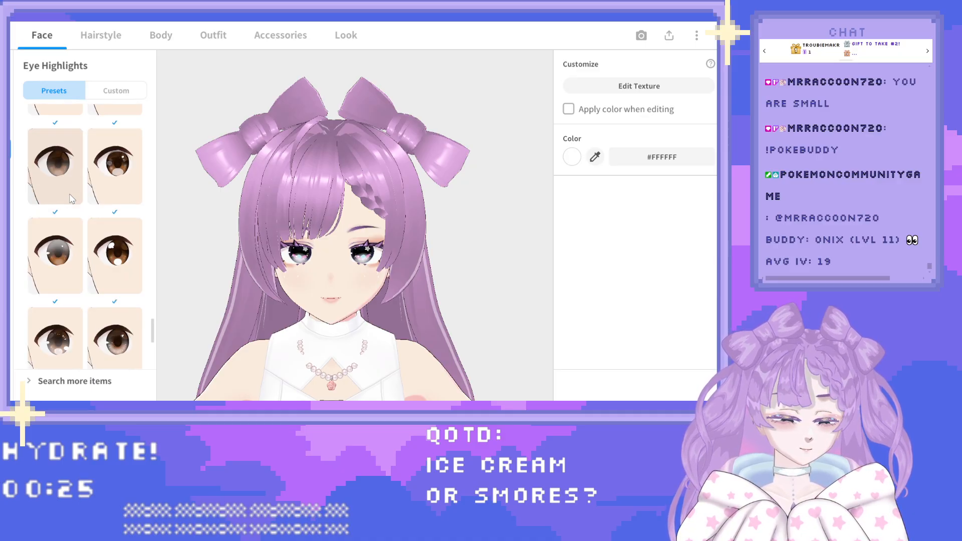
pyautogui.scroll(-6, 71, 199)
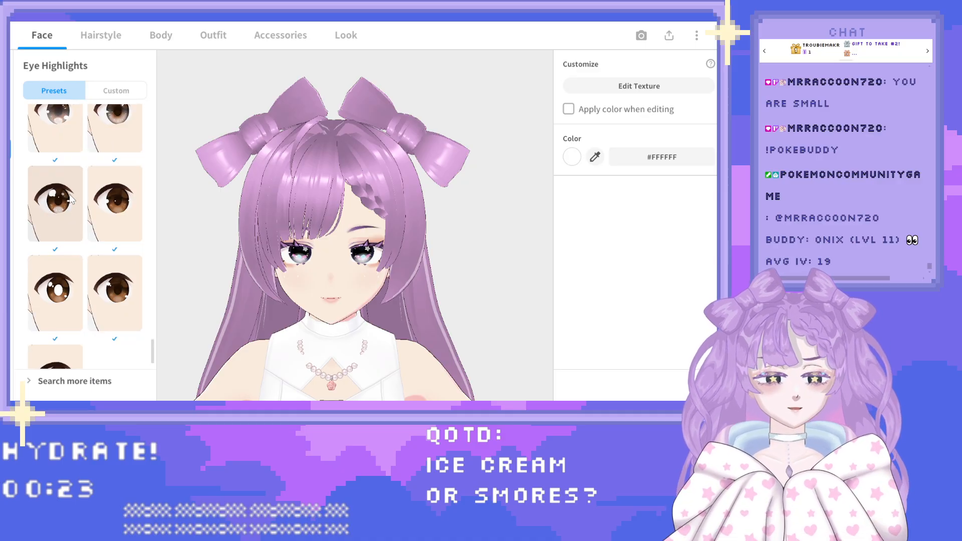
pyautogui.scroll(-2, 71, 199)
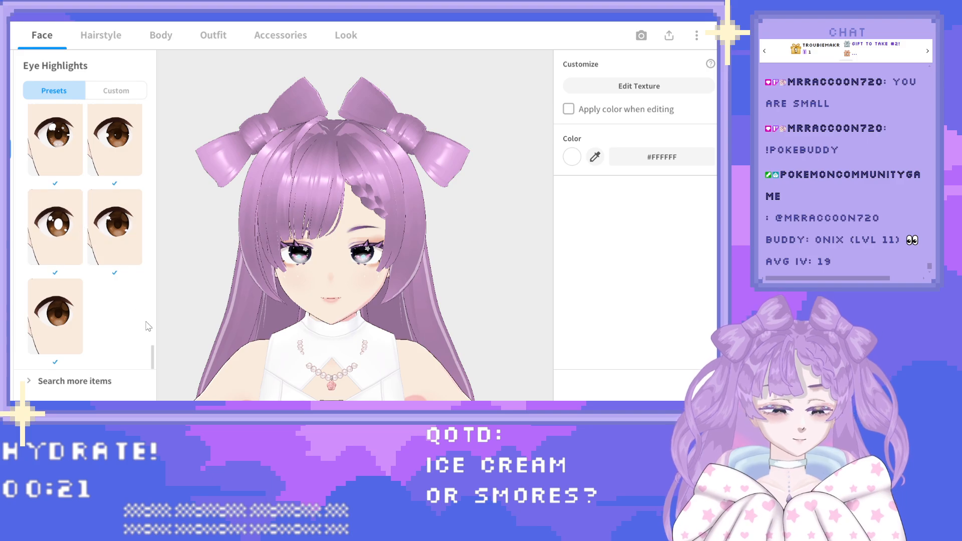
pyautogui.moveTo(152, 359); pyautogui.dragTo(149, 298)
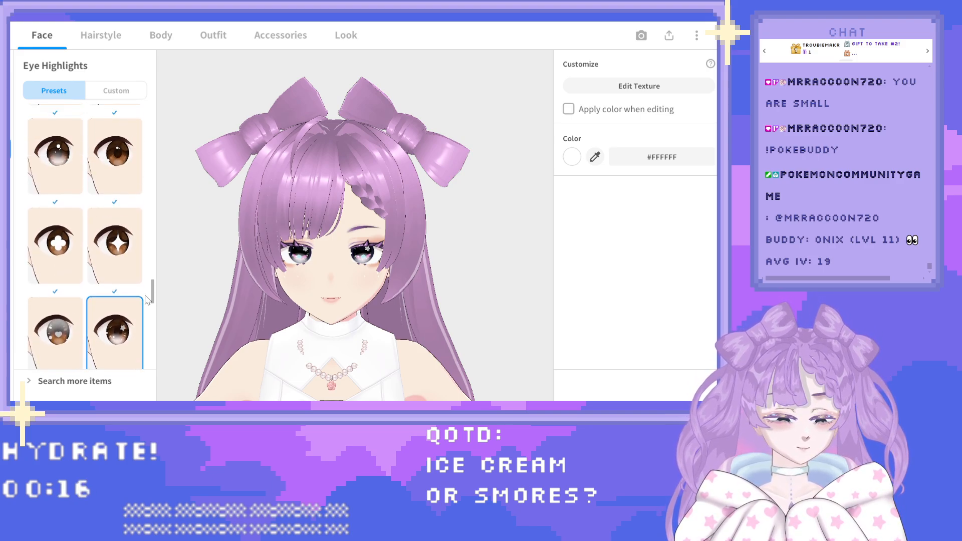
pyautogui.click(48, 335)
pyautogui.scroll(6, 110, 313)
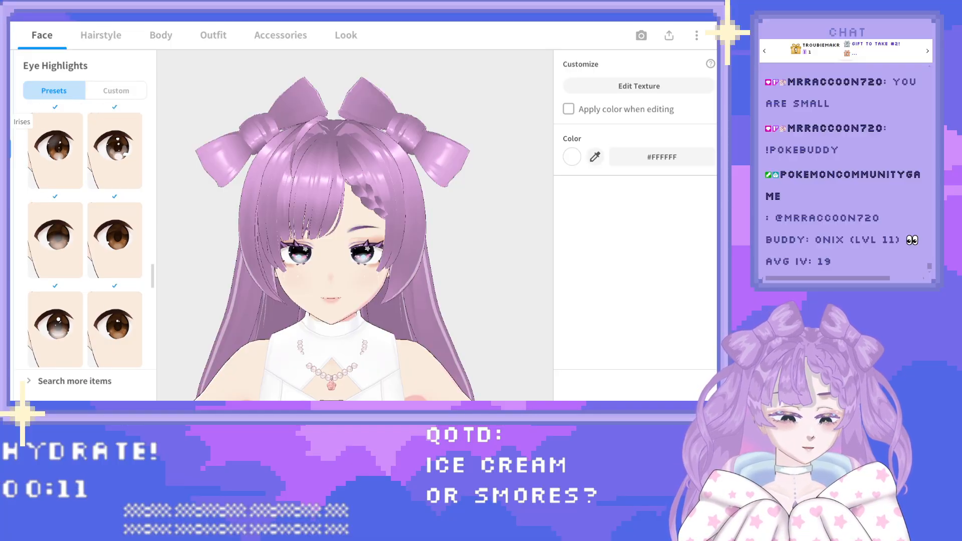
# Open the custom irises' texture for editing.
pyautogui.click(8, 122)
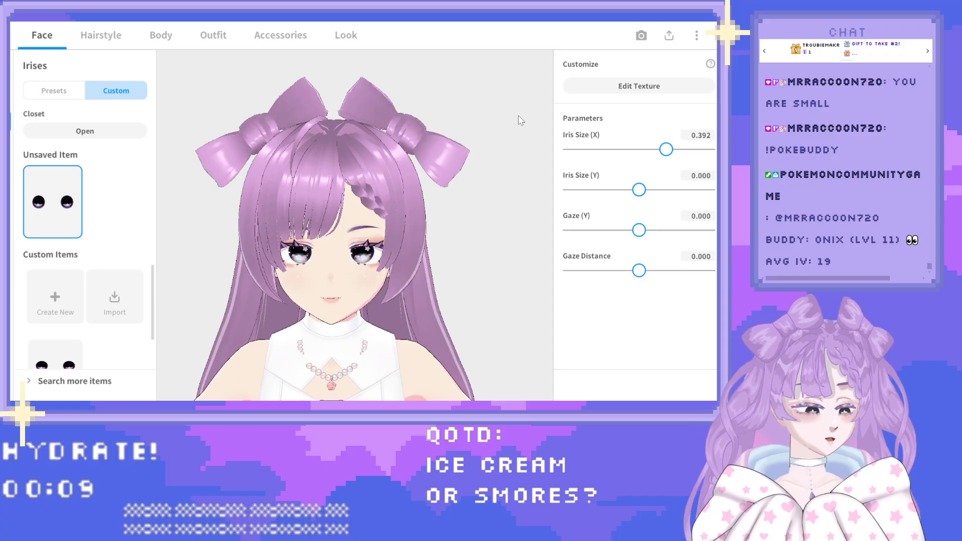
pyautogui.click(610, 93)
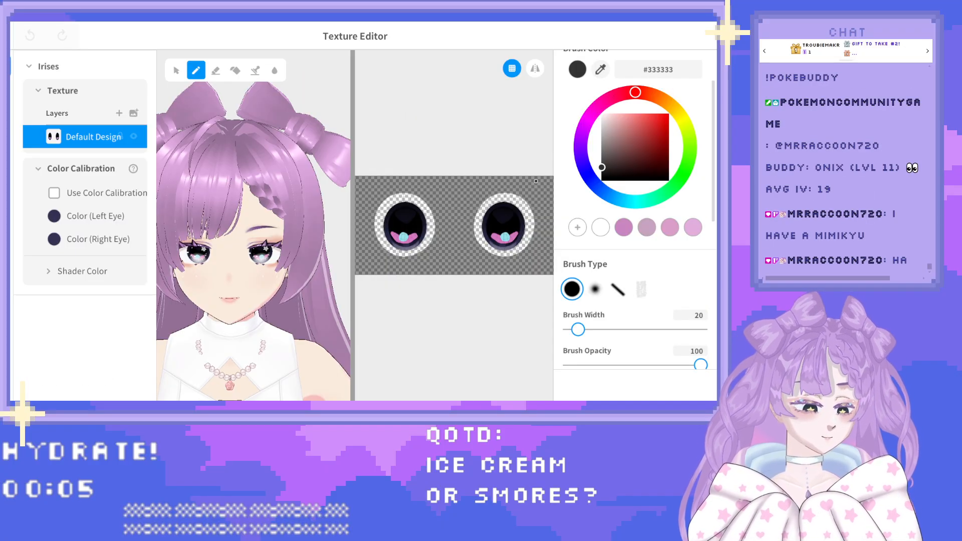
pyautogui.scroll(3, 482, 230)
pyautogui.click(484, 231)
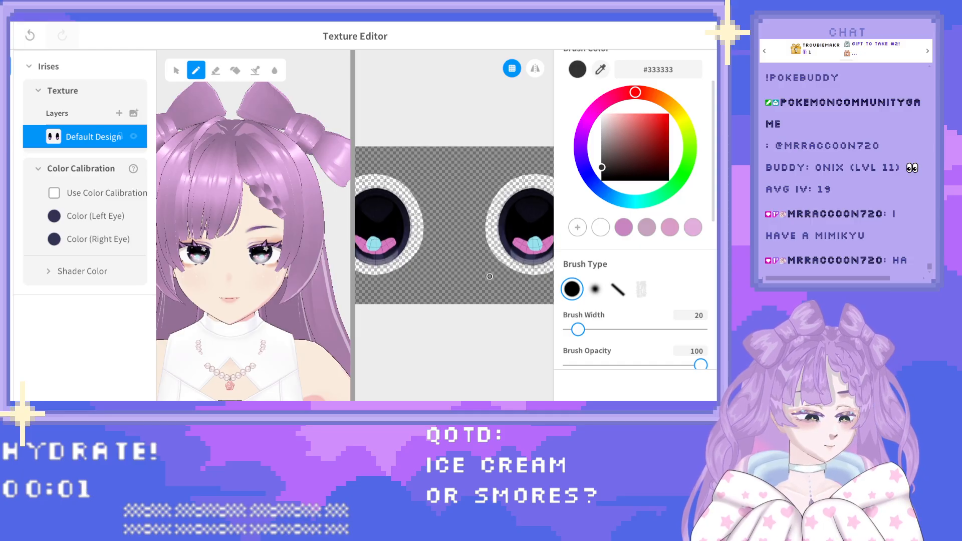
pyautogui.scroll(-3, 489, 276)
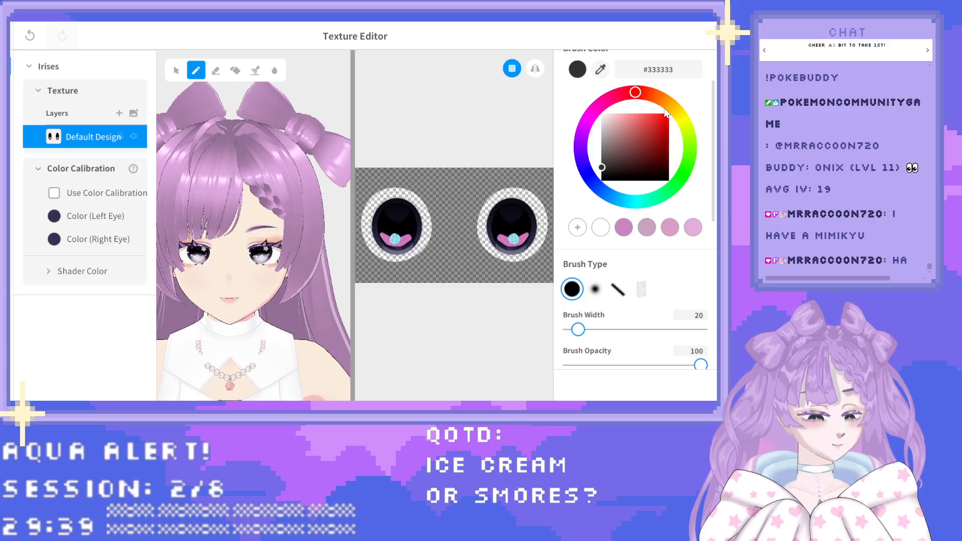
# Set the brush color to yellow #E3E160 and choose the soft round brush type.
pyautogui.click(683, 117)
pyautogui.click(644, 121)
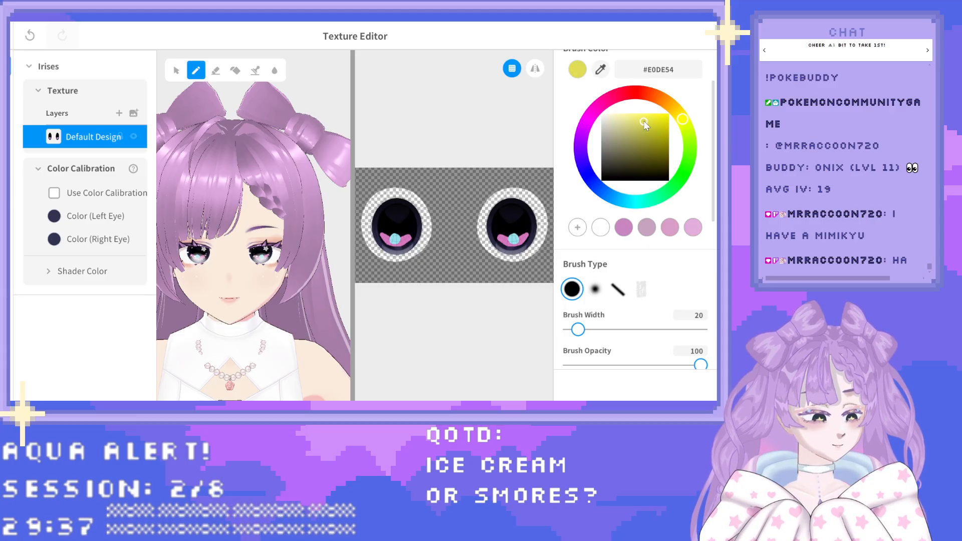
pyautogui.moveTo(644, 122); pyautogui.dragTo(641, 121)
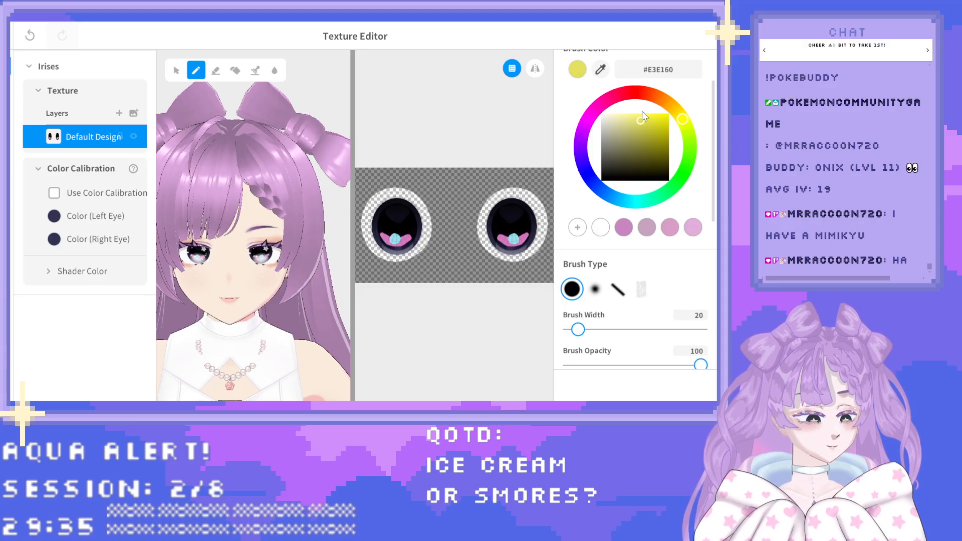
pyautogui.click(593, 286)
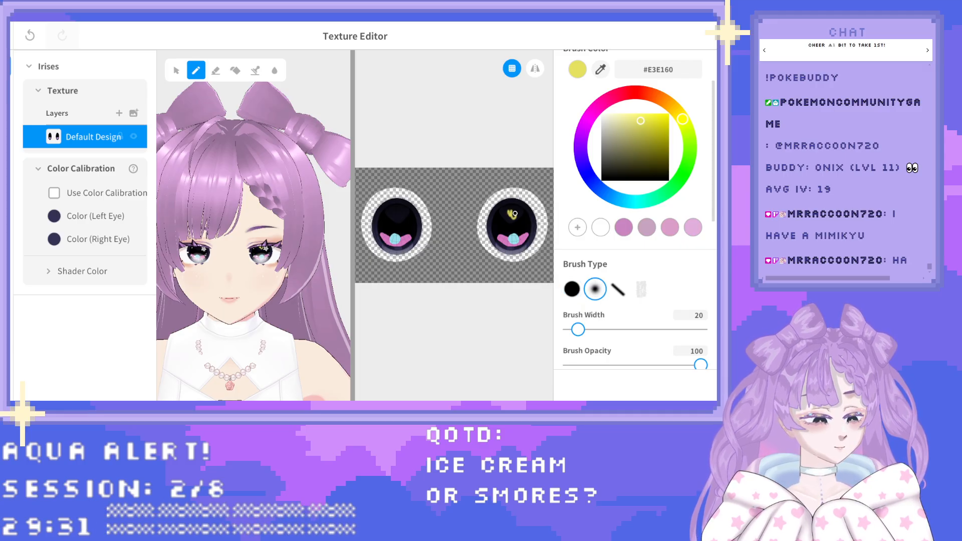
# Undo the yellow test marks on the iris texture and turn on mirrored painting.
pyautogui.click(30, 36)
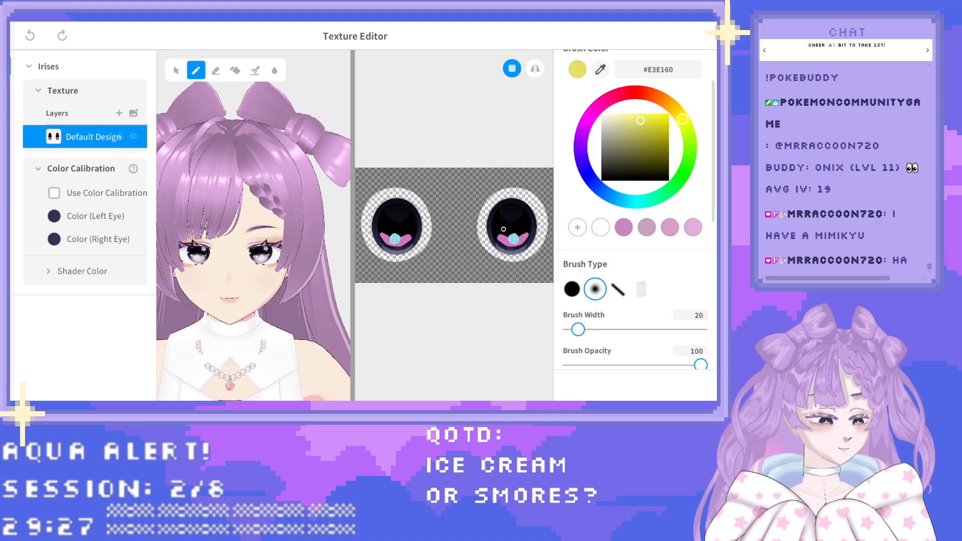
pyautogui.click(535, 68)
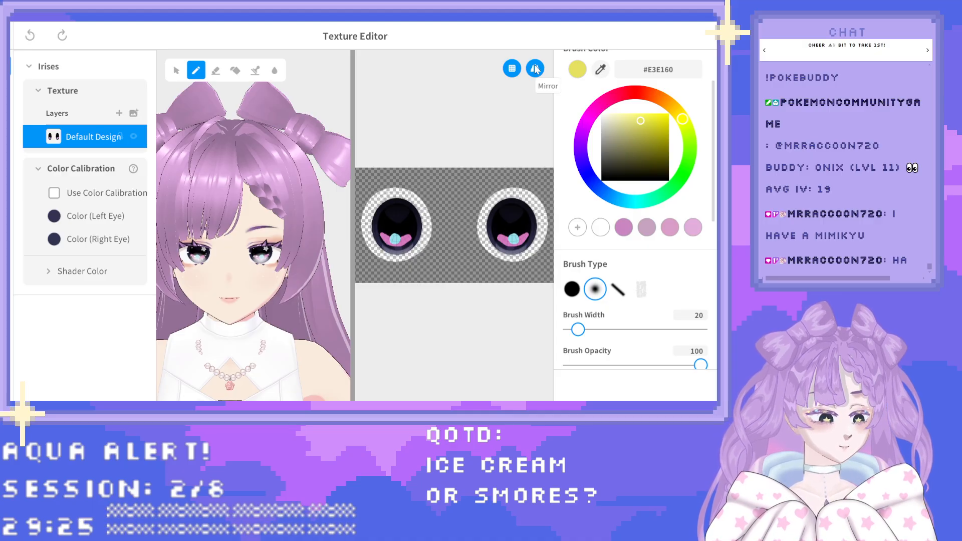
# Try drawing a yellow five-pointed star outline on both irises with mirrored strokes, and undo it.
pyautogui.moveTo(502, 236)
pyautogui.mouseDown()
pyautogui.moveTo(506, 217)
pyautogui.moveTo(523, 236)
pyautogui.mouseUp()
pyautogui.moveTo(519, 226)
pyautogui.mouseDown()
pyautogui.moveTo(498, 219)
pyautogui.moveTo(526, 221)
pyautogui.moveTo(501, 236)
pyautogui.mouseUp()
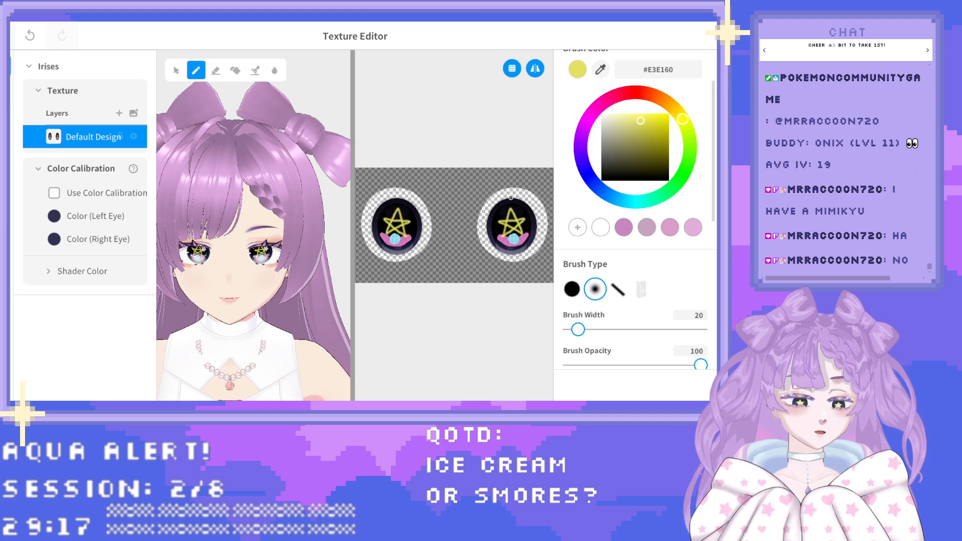
pyautogui.click(31, 34)
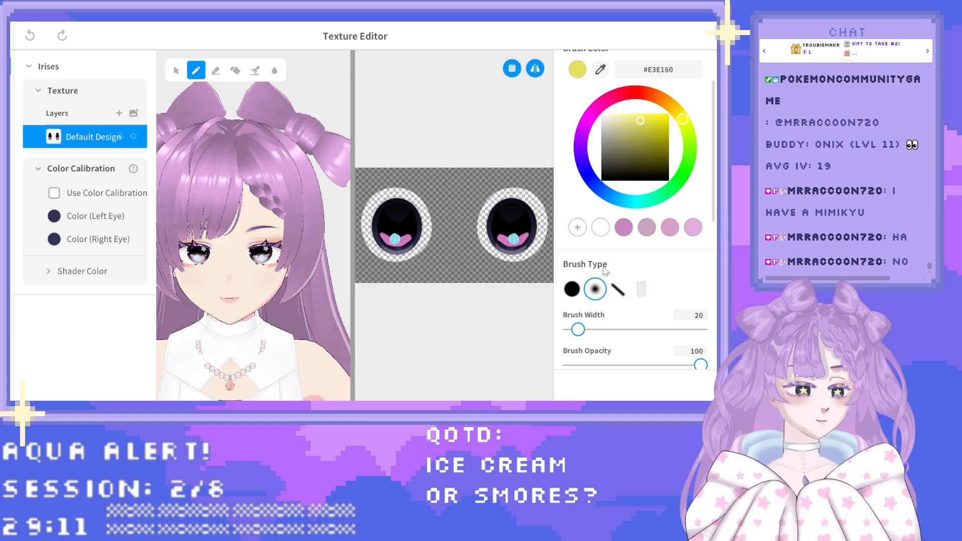
# Widen the texture canvas area and switch the brush type to the hard round brush.
pyautogui.scroll(2, 494, 238)
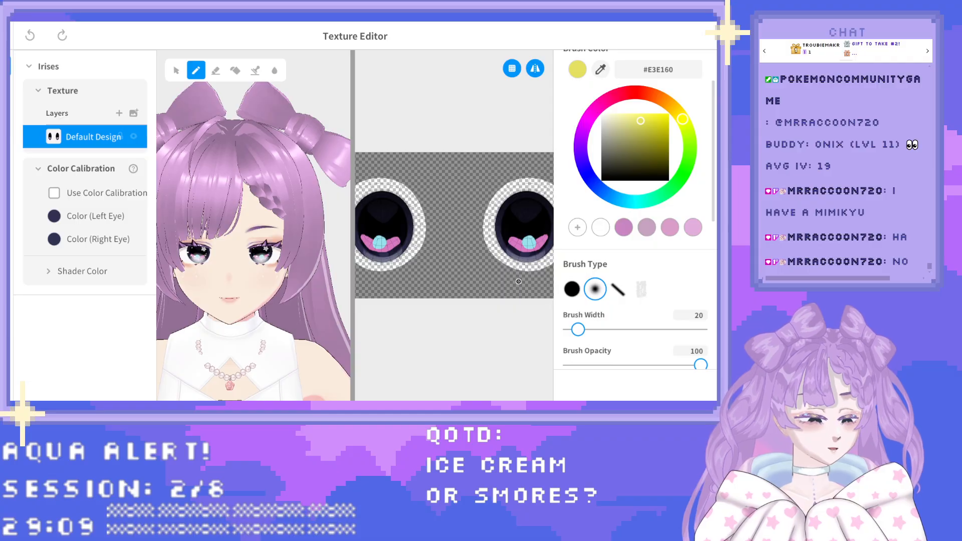
pyautogui.scroll(-2, 519, 281)
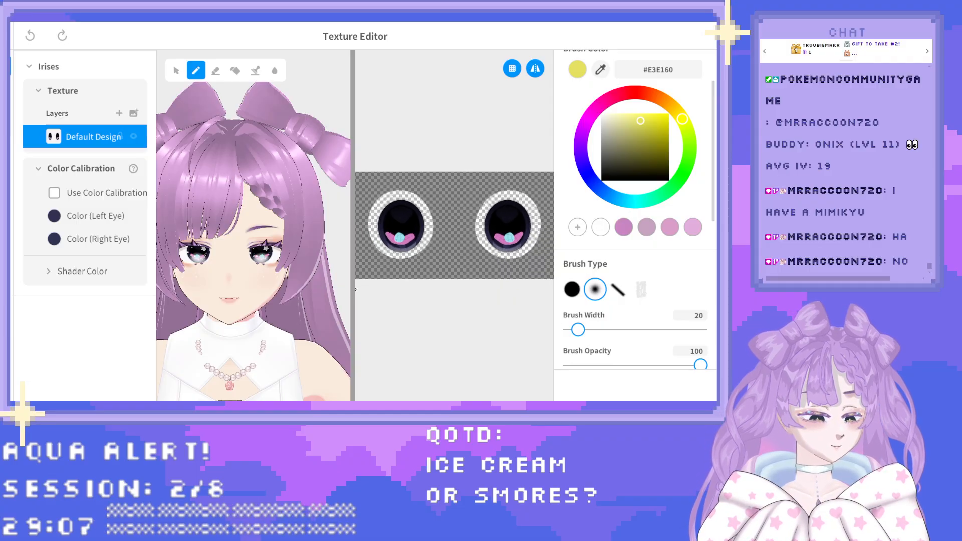
pyautogui.moveTo(354, 288); pyautogui.dragTo(290, 286)
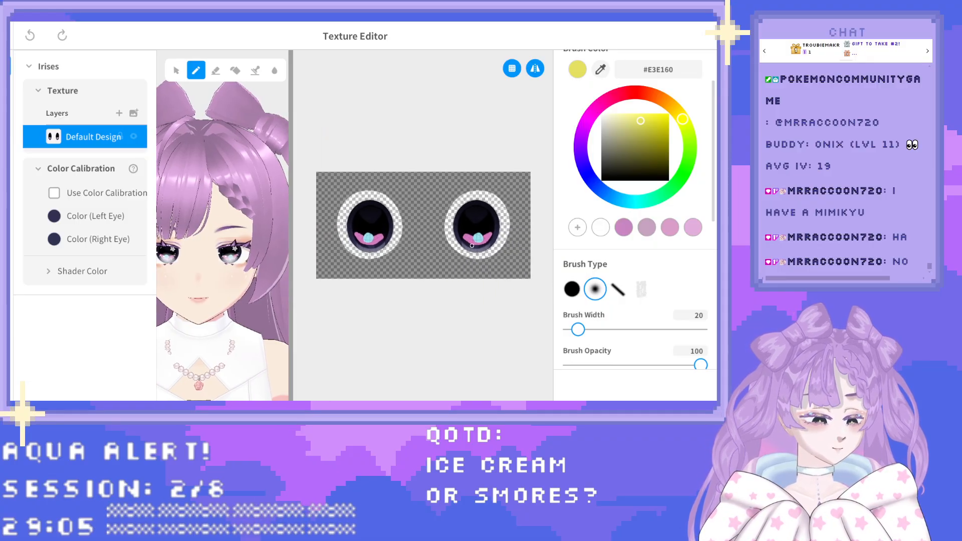
pyautogui.scroll(3, 468, 247)
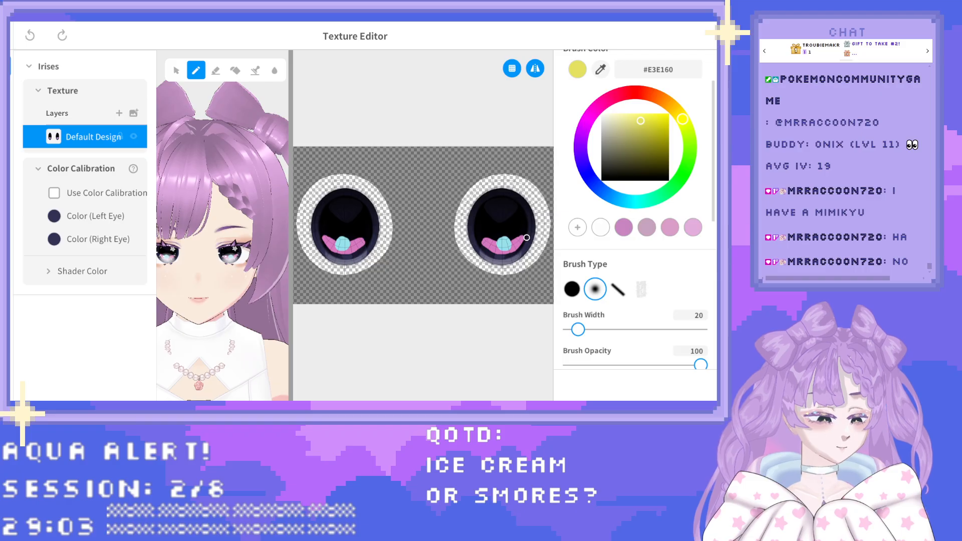
pyautogui.scroll(1, 526, 237)
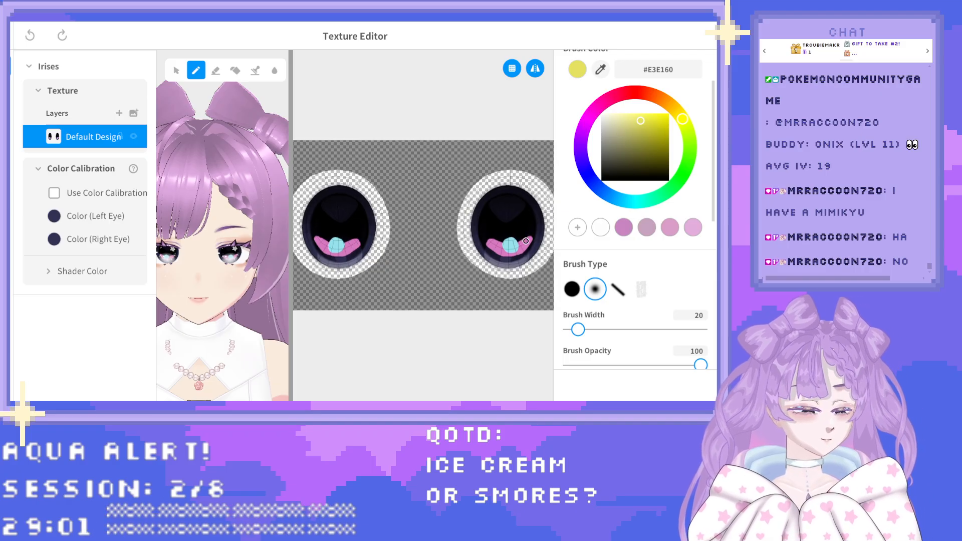
pyautogui.click(571, 288)
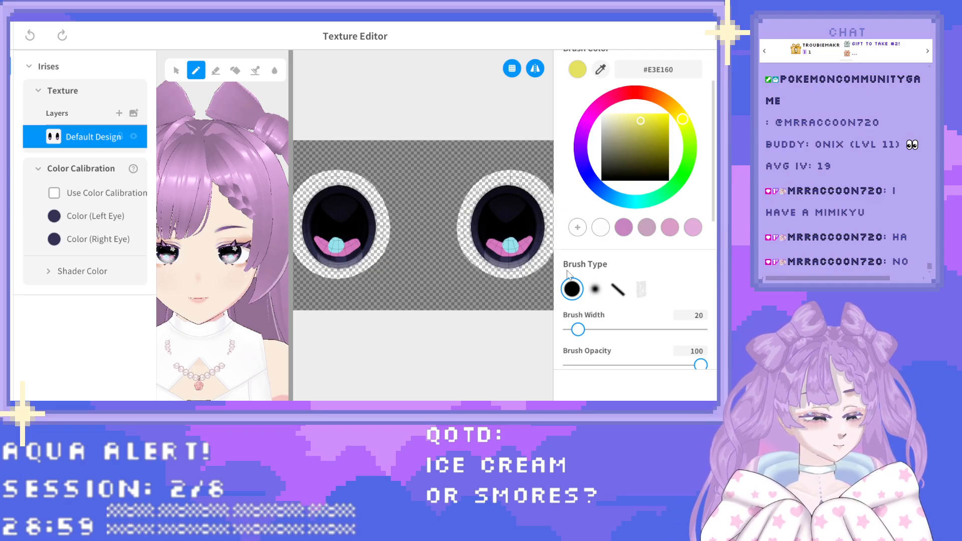
# Draw a yellow #E3E160 five-pointed star outline on both irises with mirrored strokes of width 20, redoing it once.
pyautogui.moveTo(497, 238)
pyautogui.mouseDown()
pyautogui.moveTo(507, 206)
pyautogui.moveTo(520, 236)
pyautogui.moveTo(486, 222)
pyautogui.moveTo(528, 216)
pyautogui.moveTo(504, 239)
pyautogui.moveTo(500, 228)
pyautogui.mouseUp()
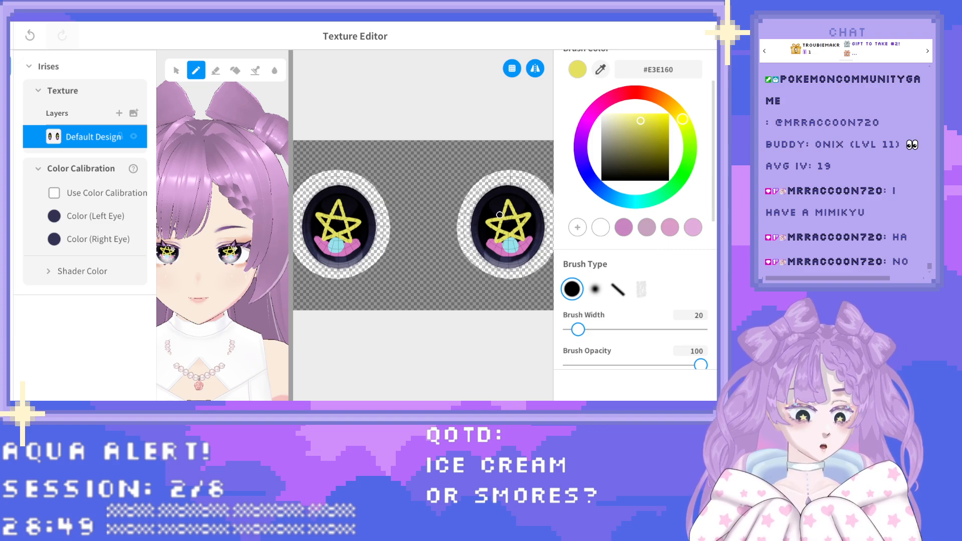
pyautogui.click(31, 34)
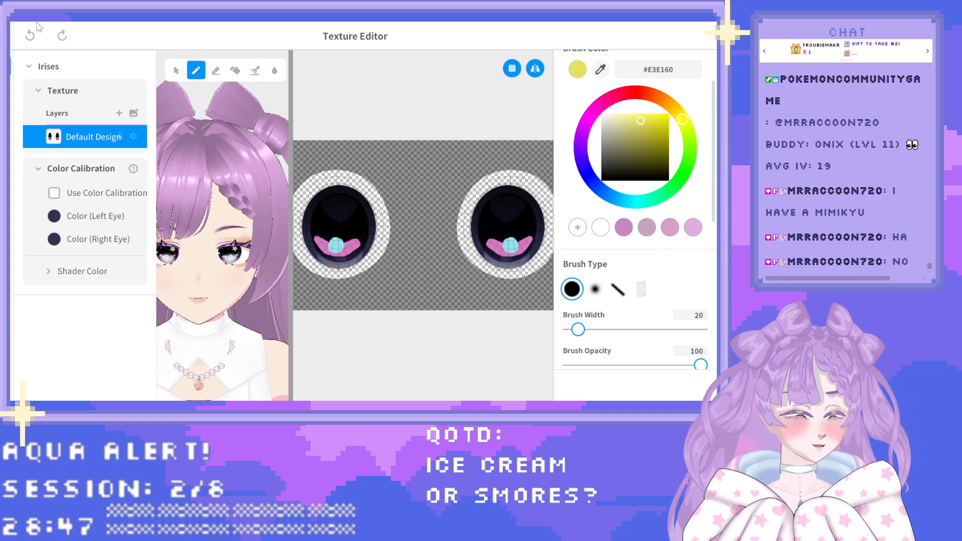
pyautogui.moveTo(495, 242)
pyautogui.mouseDown()
pyautogui.moveTo(504, 212)
pyautogui.moveTo(520, 239)
pyautogui.moveTo(489, 222)
pyautogui.moveTo(519, 226)
pyautogui.mouseUp()
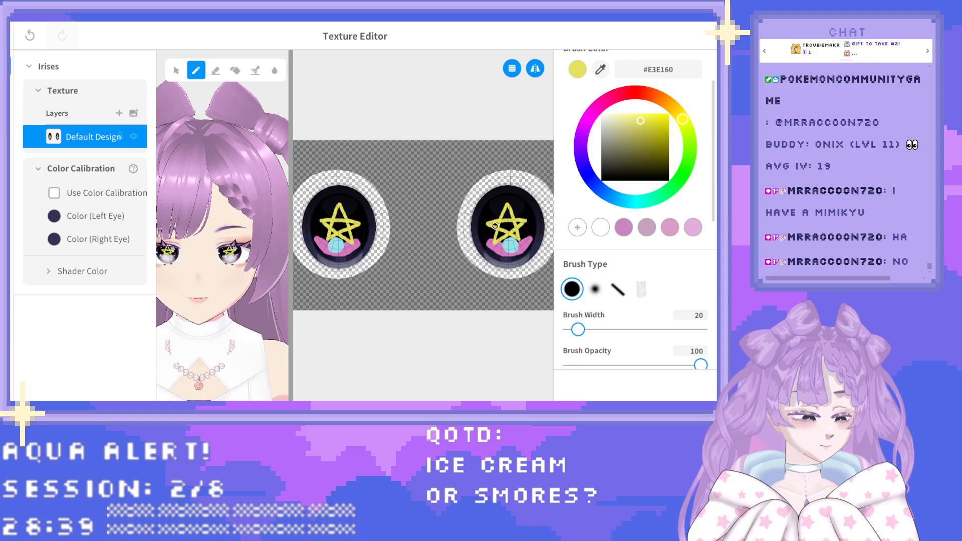
# Fill the star outlines on both irises with solid yellow and touch up their side points.
pyautogui.moveTo(507, 215); pyautogui.dragTo(507, 209)
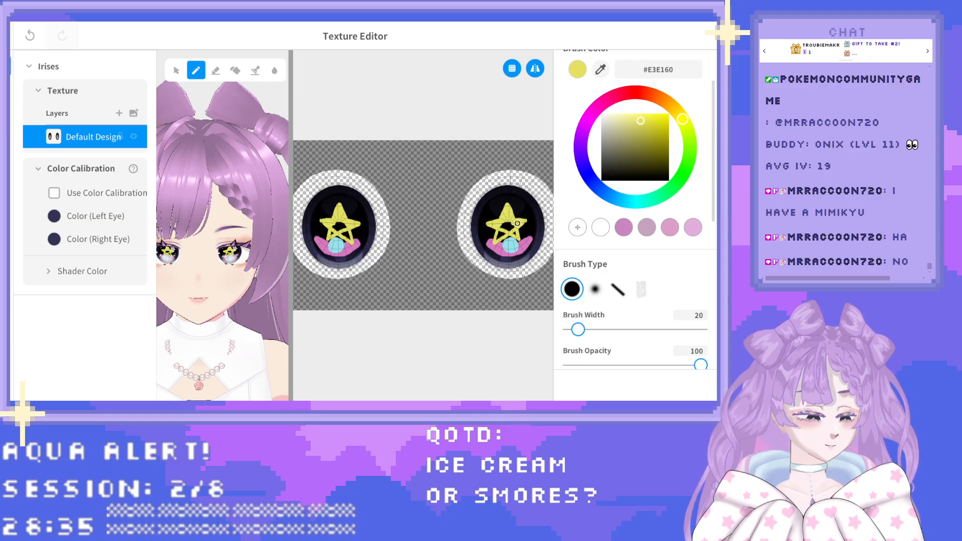
pyautogui.moveTo(497, 241); pyautogui.dragTo(509, 229)
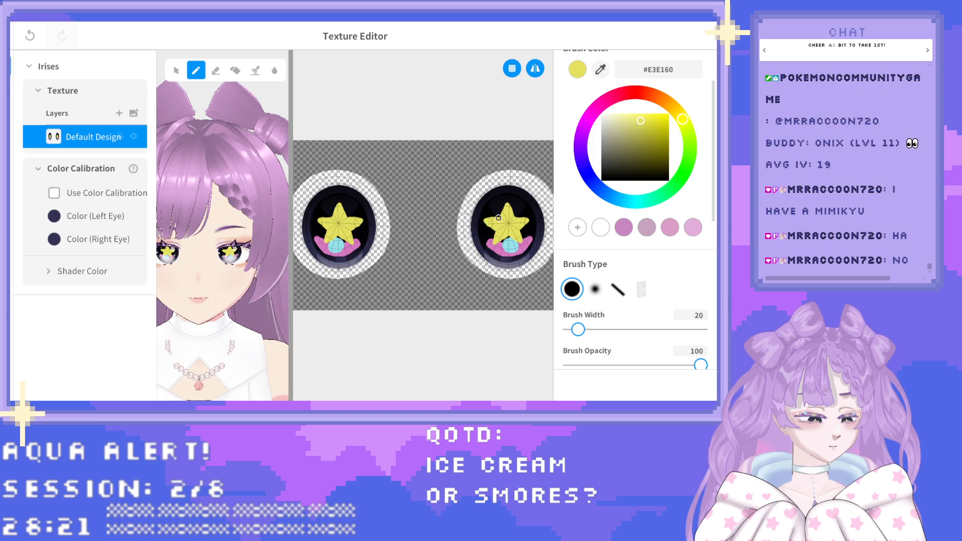
pyautogui.click(31, 36)
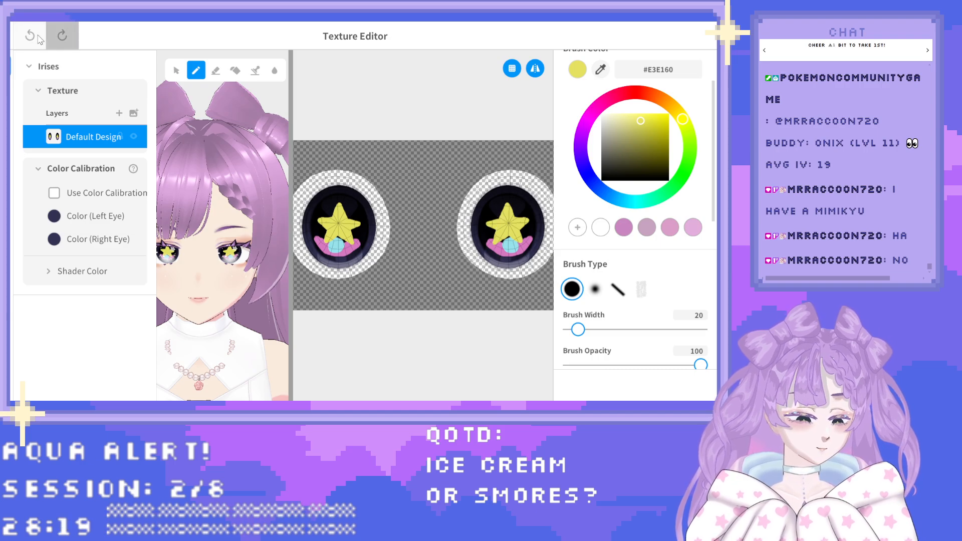
pyautogui.moveTo(487, 220); pyautogui.dragTo(501, 219)
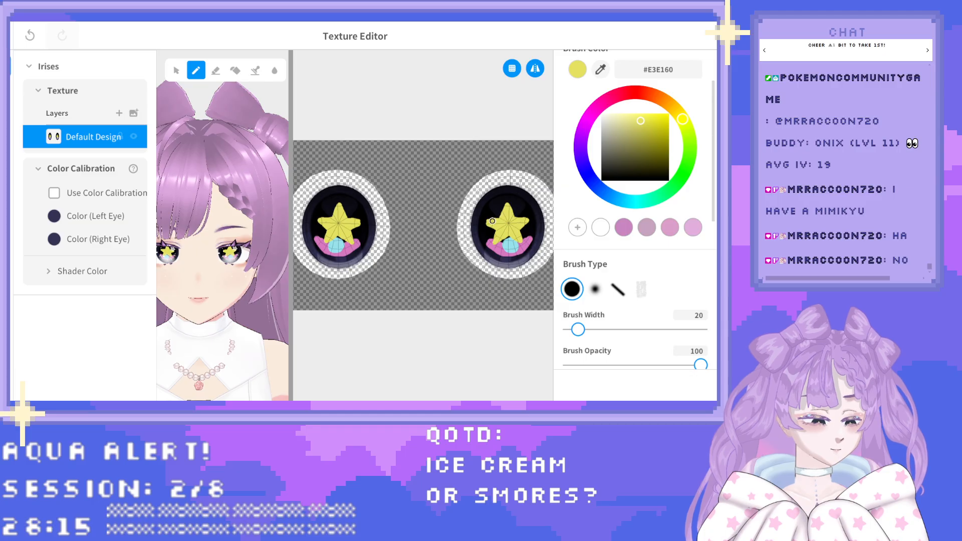
# Try erasing along the edge of the stars with the Eraser, and undo it.
pyautogui.click(216, 70)
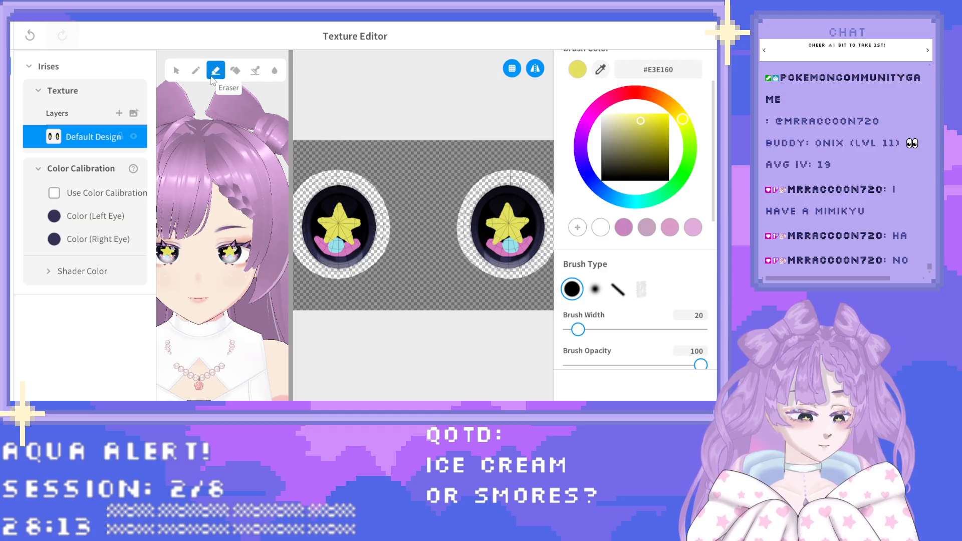
pyautogui.moveTo(481, 225); pyautogui.dragTo(484, 226)
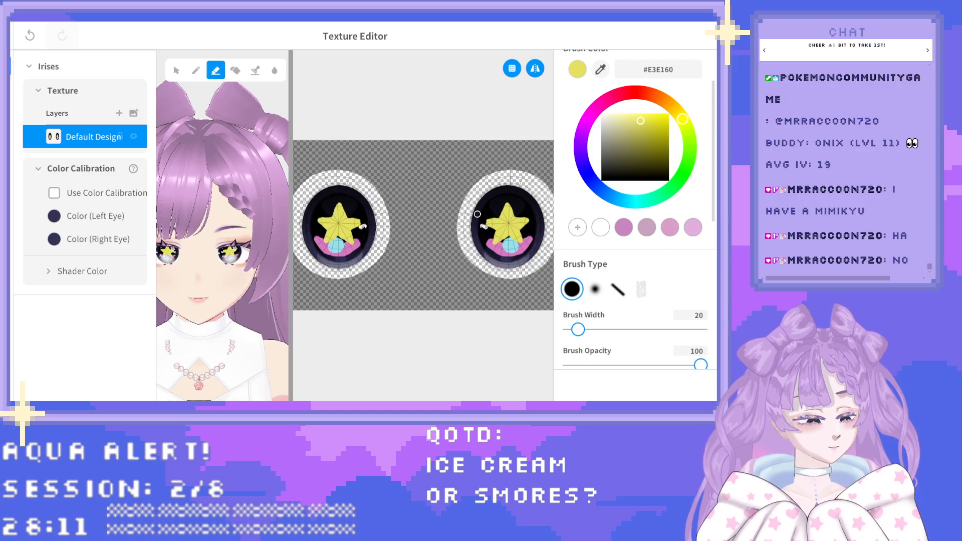
pyautogui.click(34, 36)
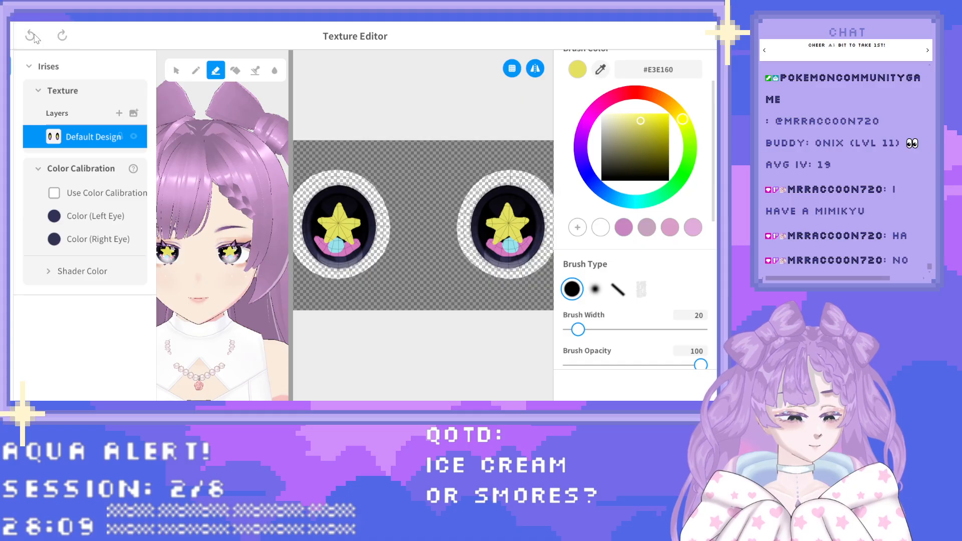
# Try touching up the star edges with the near-black #000001 sampled from the iris, and undo the stroke.
pyautogui.click(196, 70)
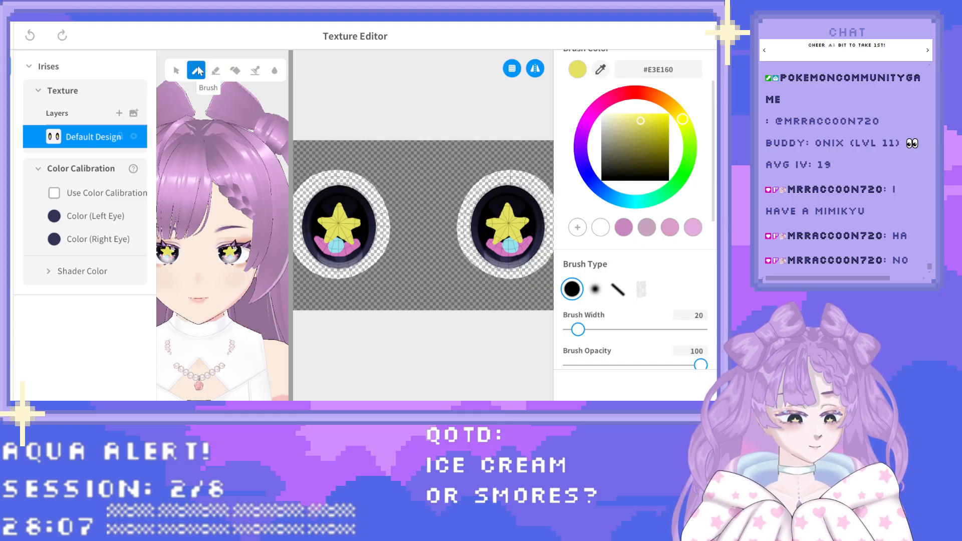
pyautogui.click(601, 70)
pyautogui.click(489, 226)
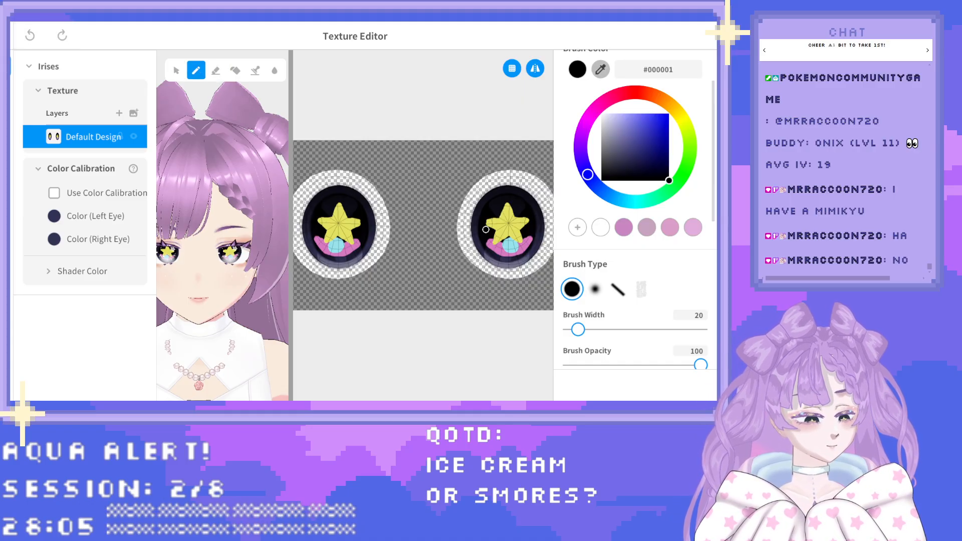
pyautogui.click(489, 226)
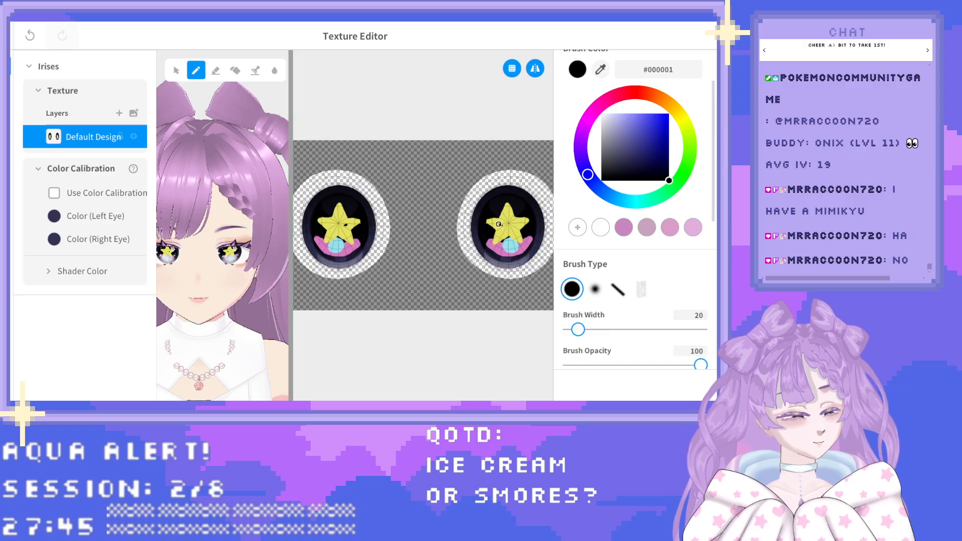
pyautogui.click(30, 34)
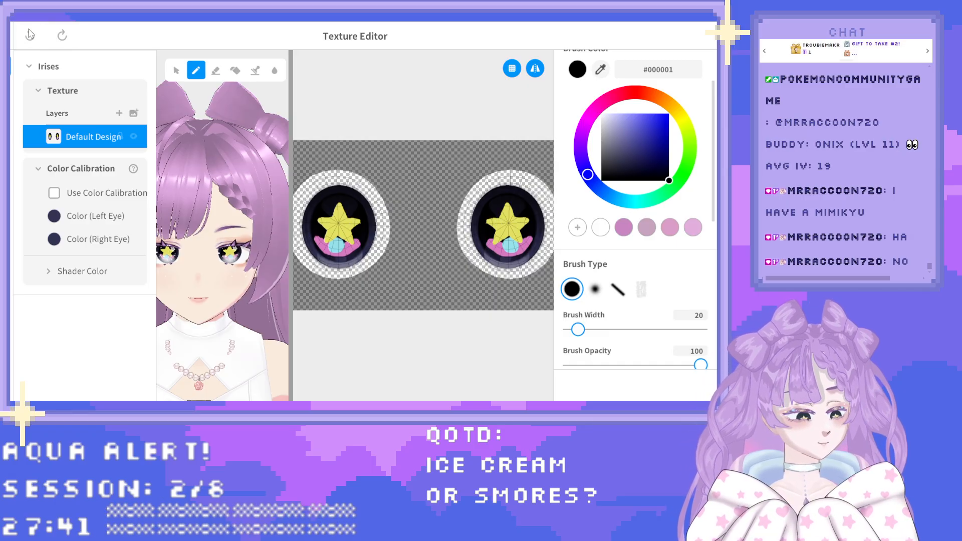
# Close the texture editor and save only the Irises as a new custom item.
pyautogui.click(10, 35)
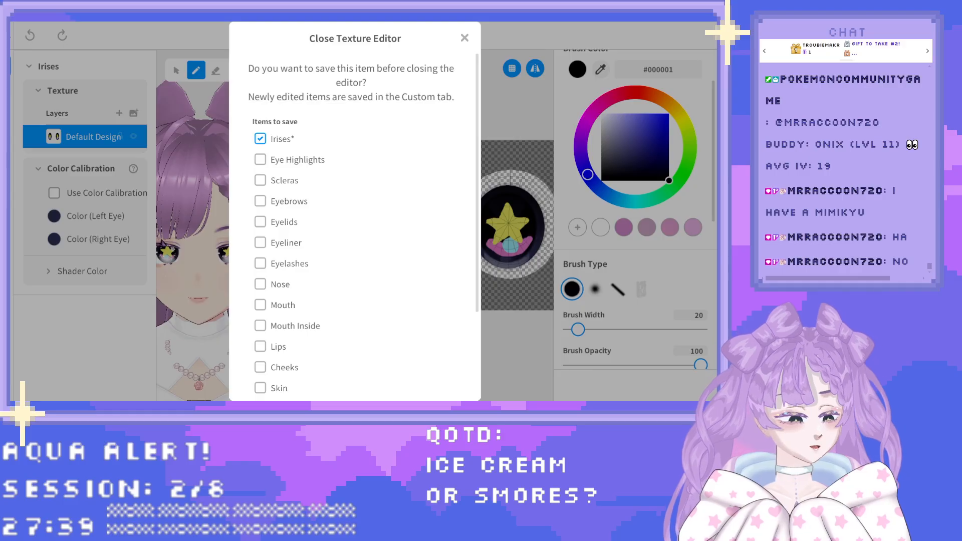
pyautogui.moveTo(477, 131); pyautogui.dragTo(475, 223)
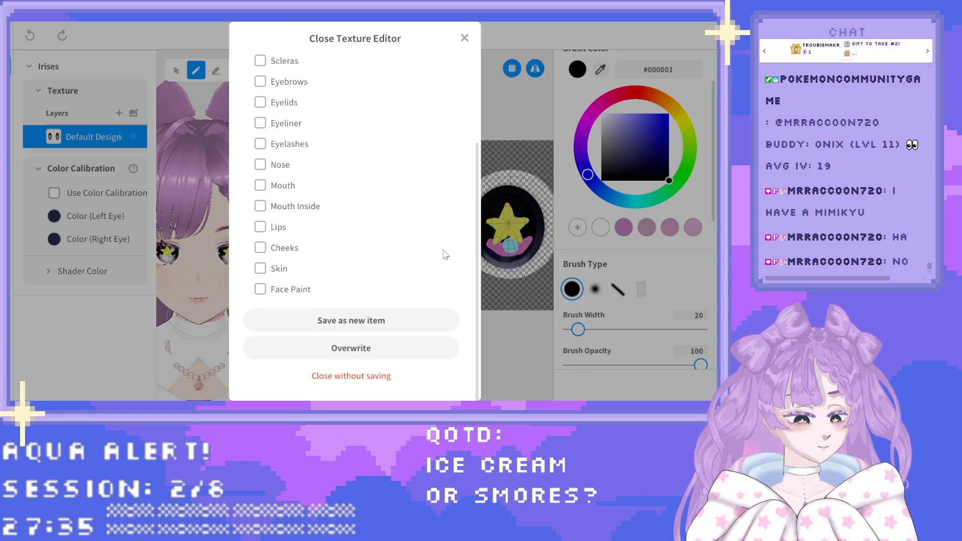
pyautogui.click(380, 308)
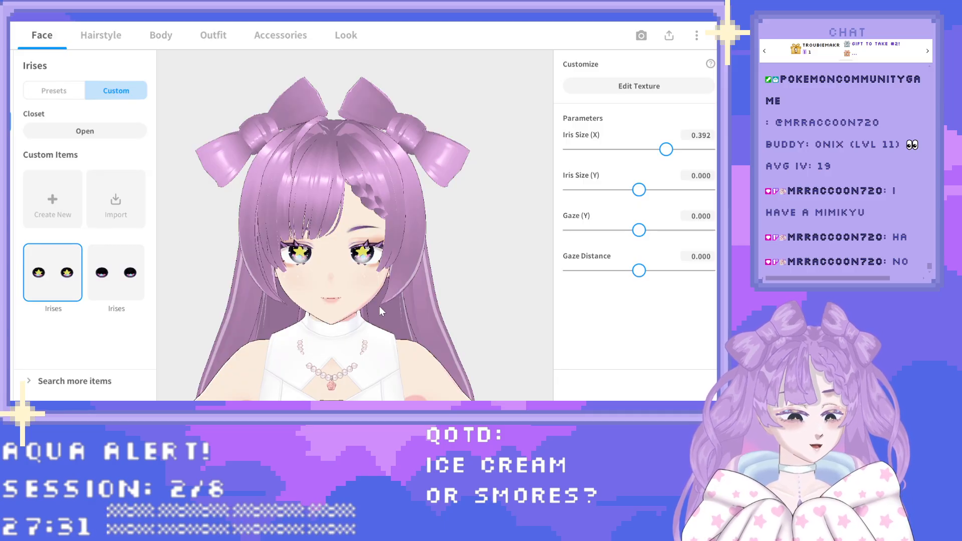
# Open the Look settings and inspect the star eyes on the avatar from a distance and up close.
pyautogui.click(354, 35)
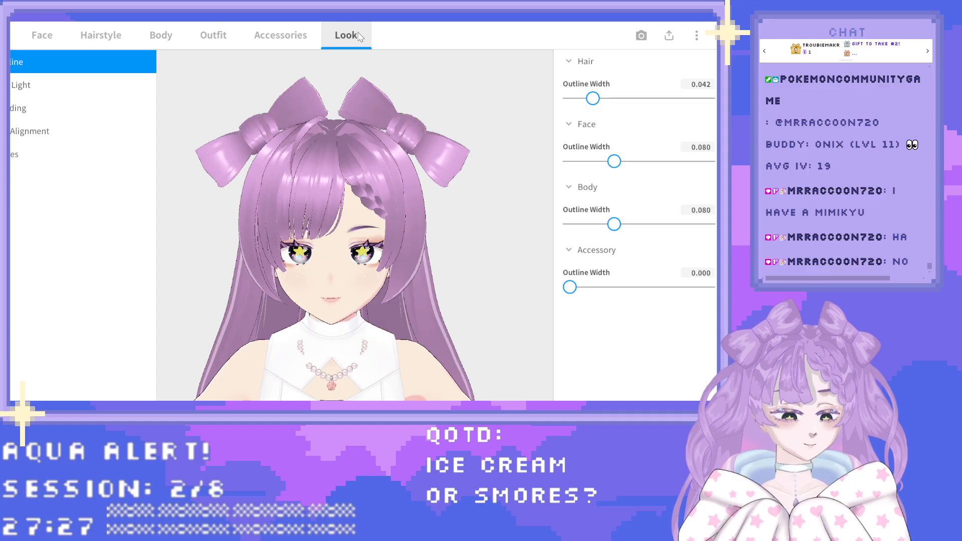
pyautogui.click(267, 33)
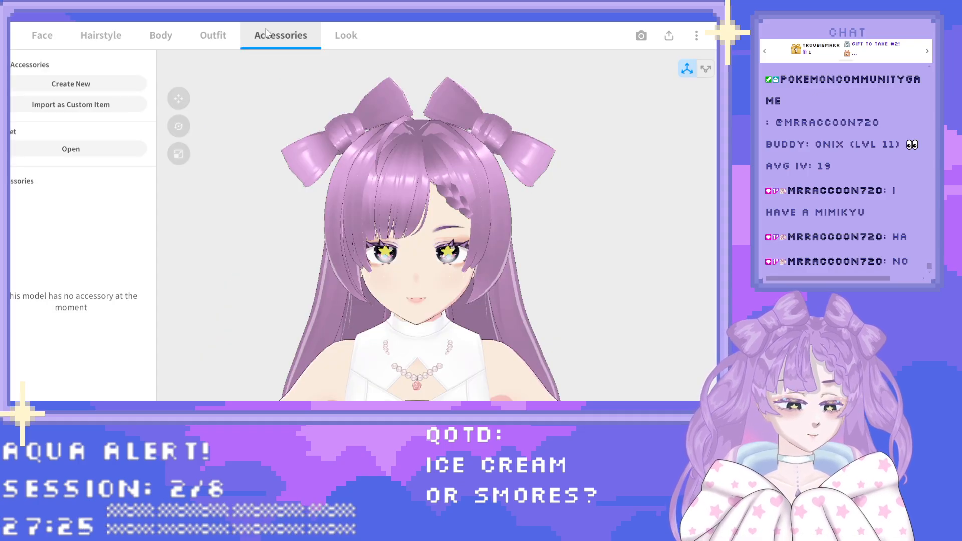
pyautogui.click(203, 34)
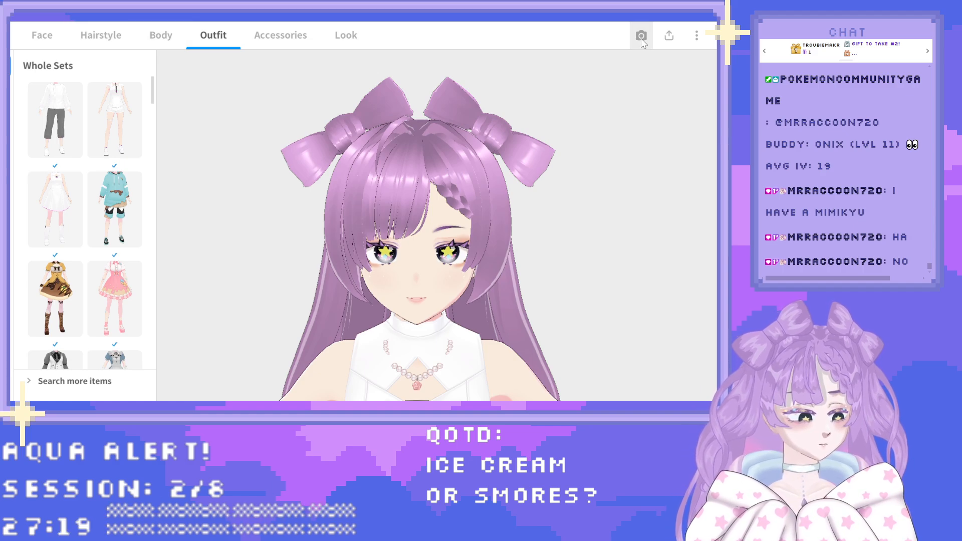
pyautogui.click(346, 36)
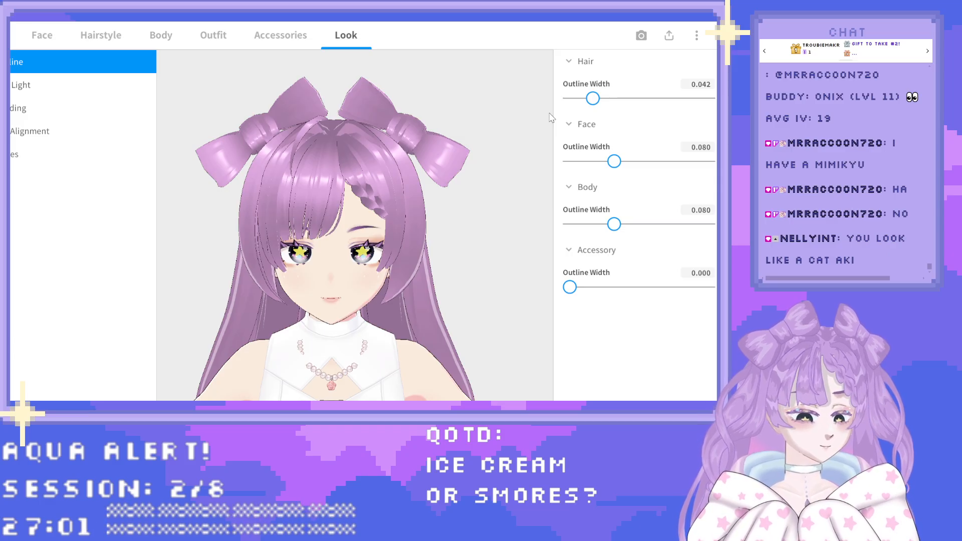
pyautogui.scroll(-3, 309, 266)
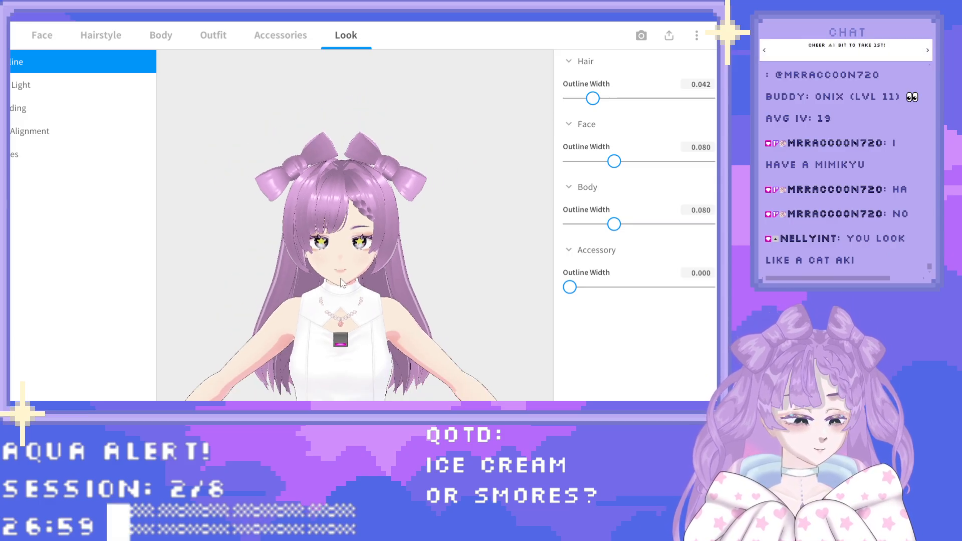
pyautogui.scroll(5, 351, 273)
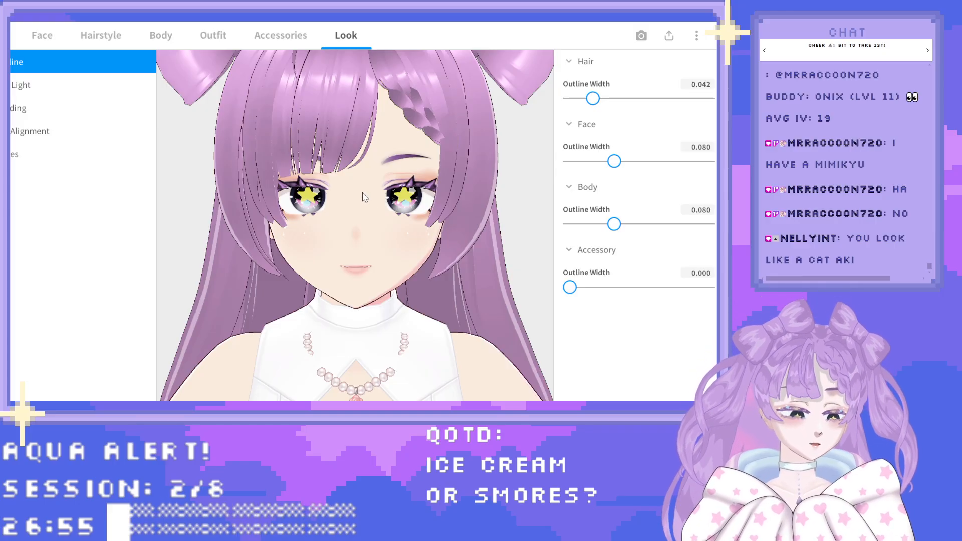
# Replace the eye highlights with the first preset, the plain eye without highlight shapes.
pyautogui.click(46, 33)
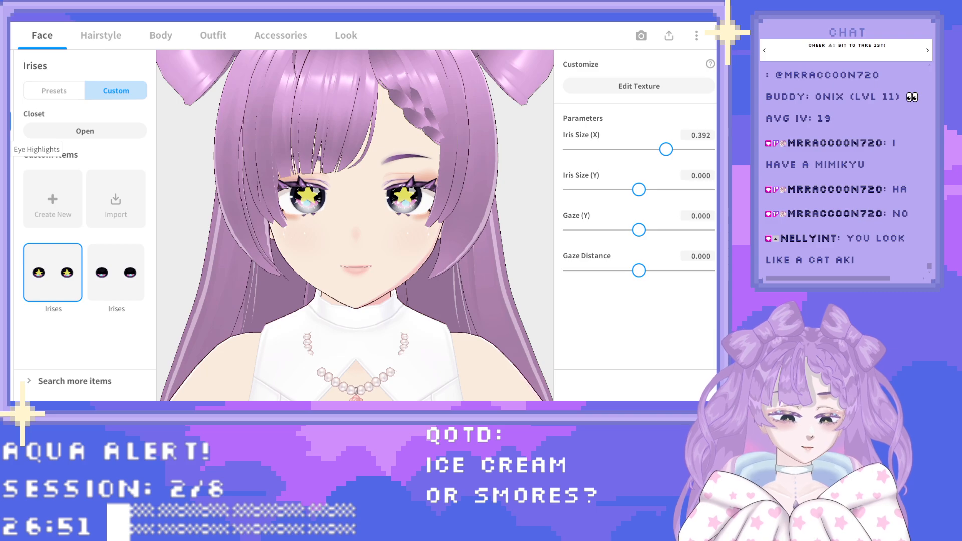
pyautogui.click(11, 148)
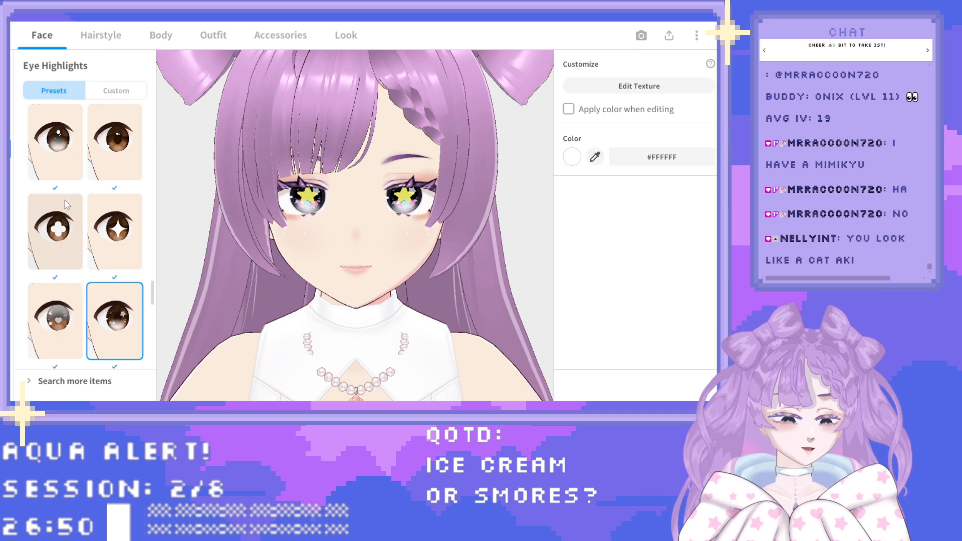
pyautogui.click(58, 318)
pyautogui.click(112, 318)
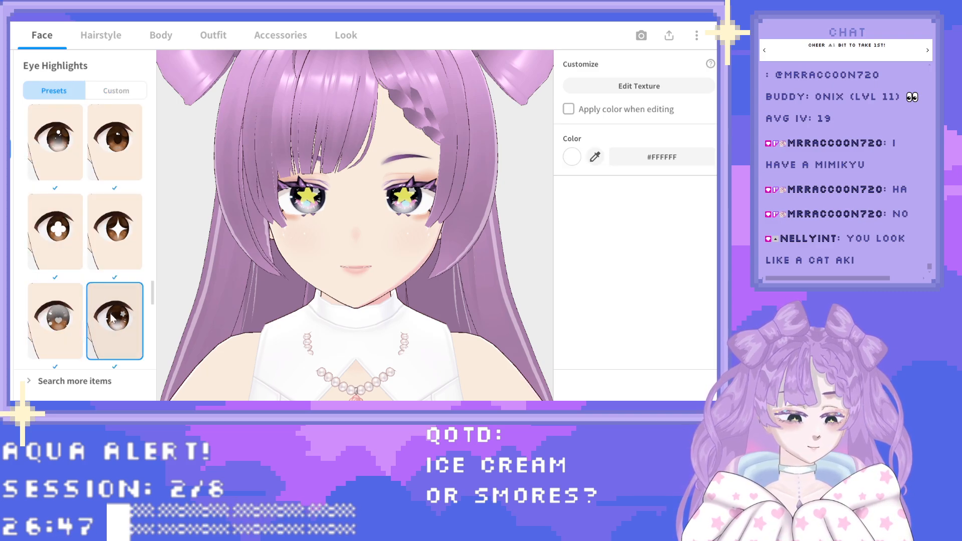
pyautogui.scroll(2, 112, 273)
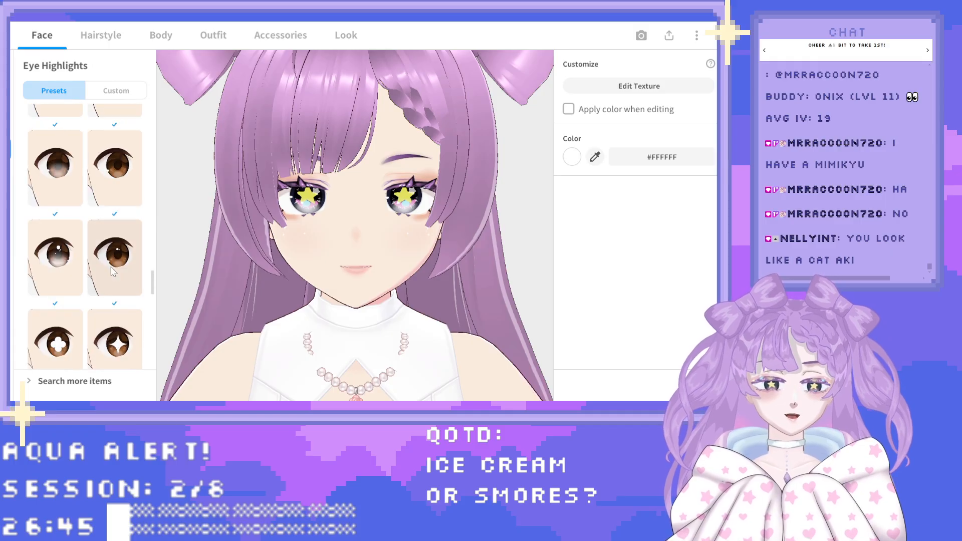
pyautogui.scroll(3, 112, 271)
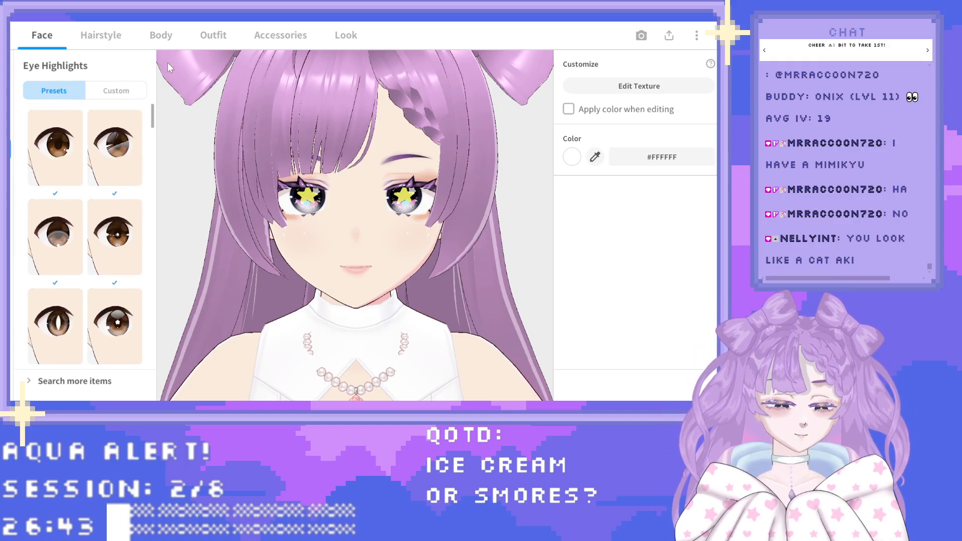
pyautogui.click(49, 145)
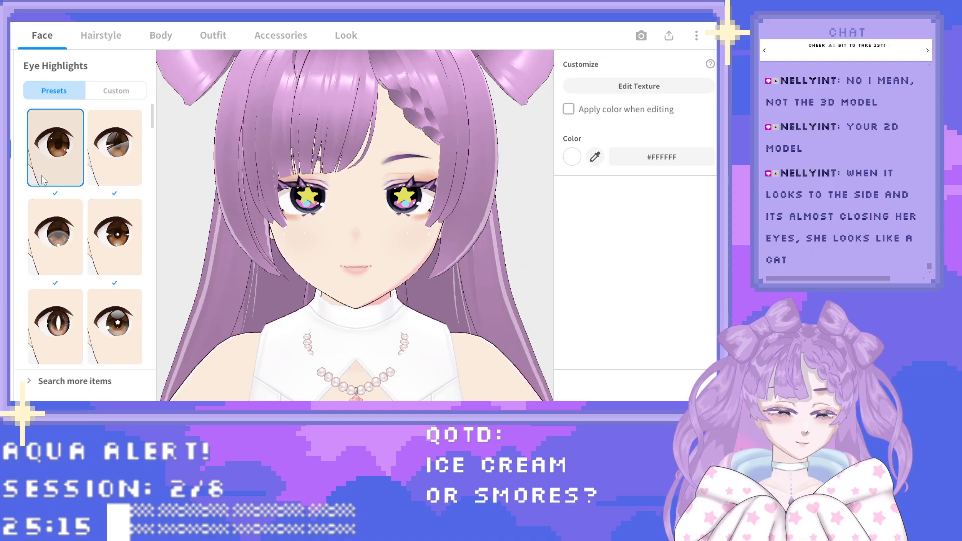
# Look through the hairstyle categories from Front to Base Hair on the avatar, comparing the two custom Front pieces.
pyautogui.scroll(-3, 397, 223)
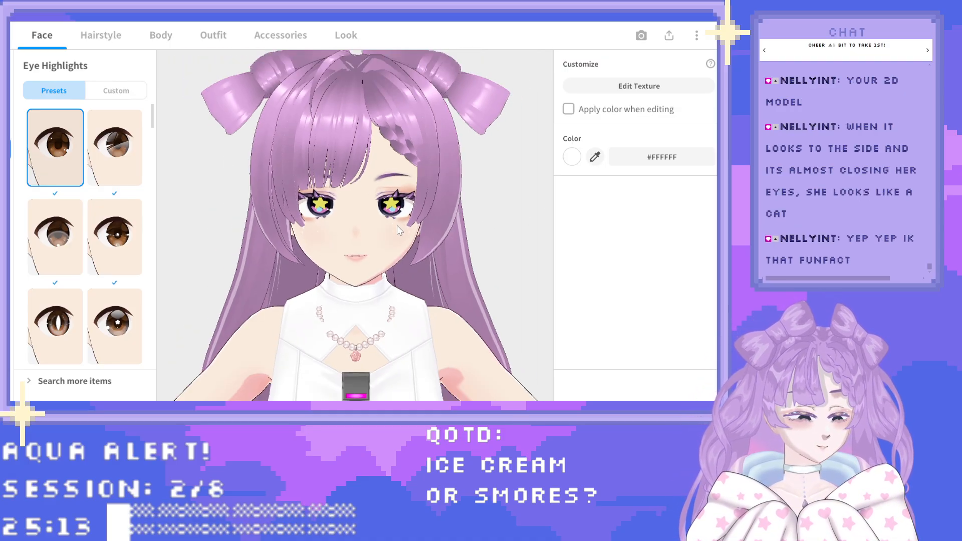
pyautogui.scroll(-3, 397, 231)
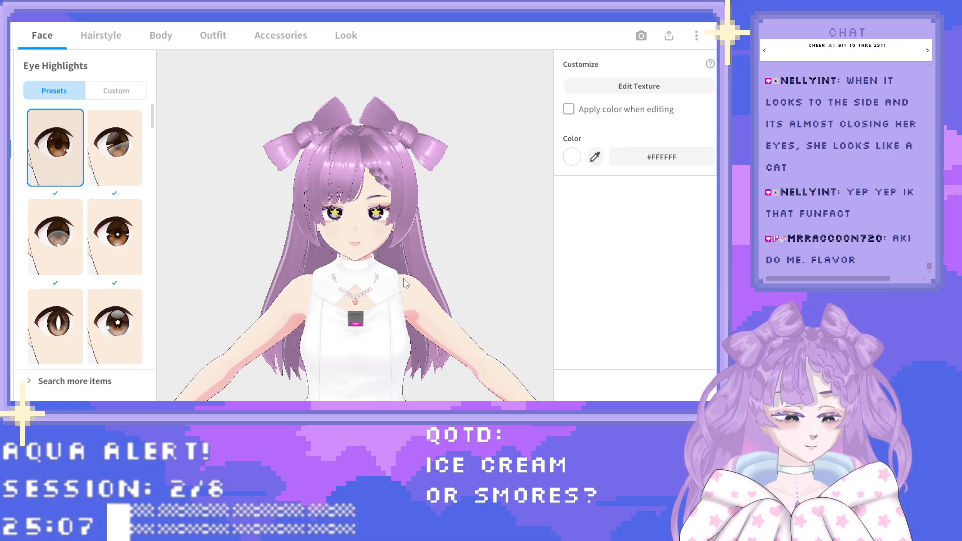
pyautogui.moveTo(371, 260); pyautogui.dragTo(372, 204, button='middle')
pyautogui.moveTo(389, 255)
pyautogui.mouseDown(button='right')
pyautogui.moveTo(354, 252)
pyautogui.moveTo(385, 252)
pyautogui.mouseUp(button='right')
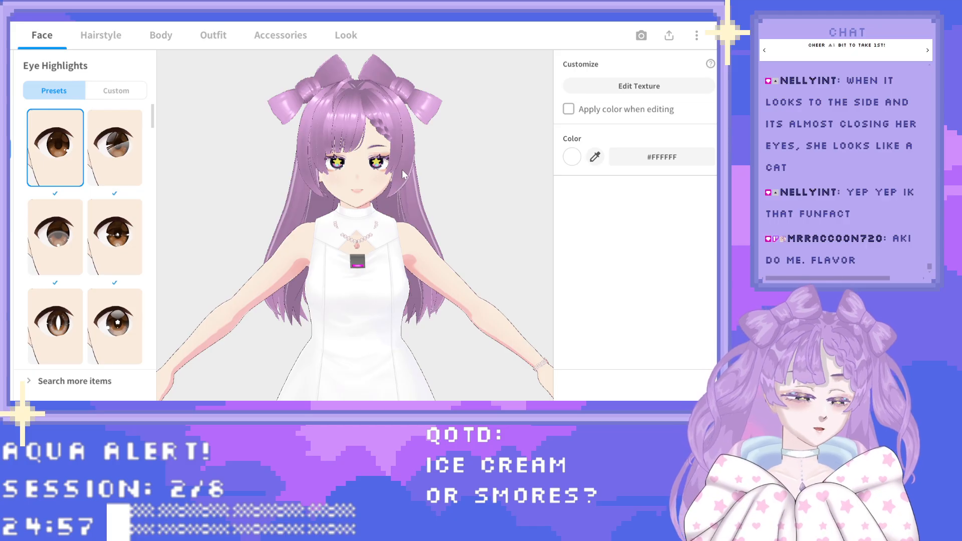
pyautogui.click(101, 35)
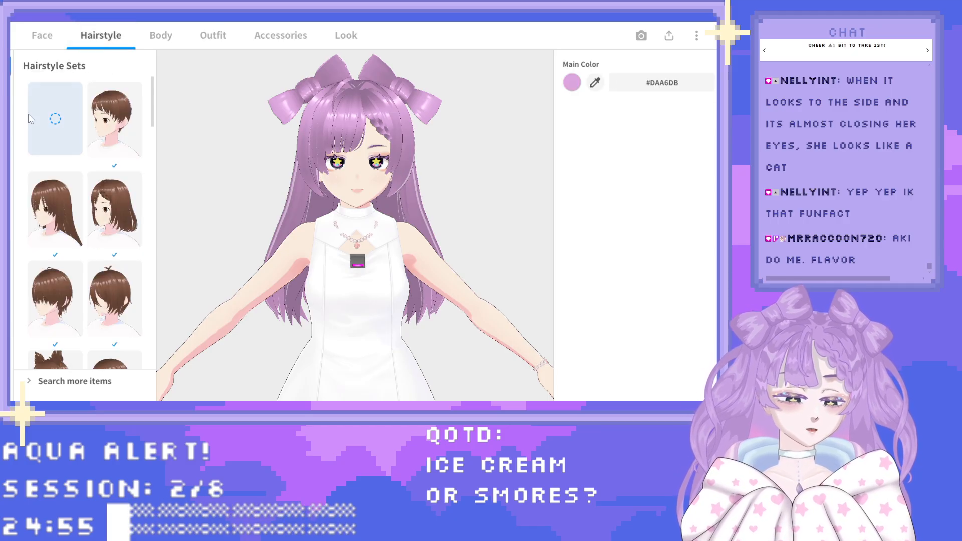
pyautogui.click(10, 94)
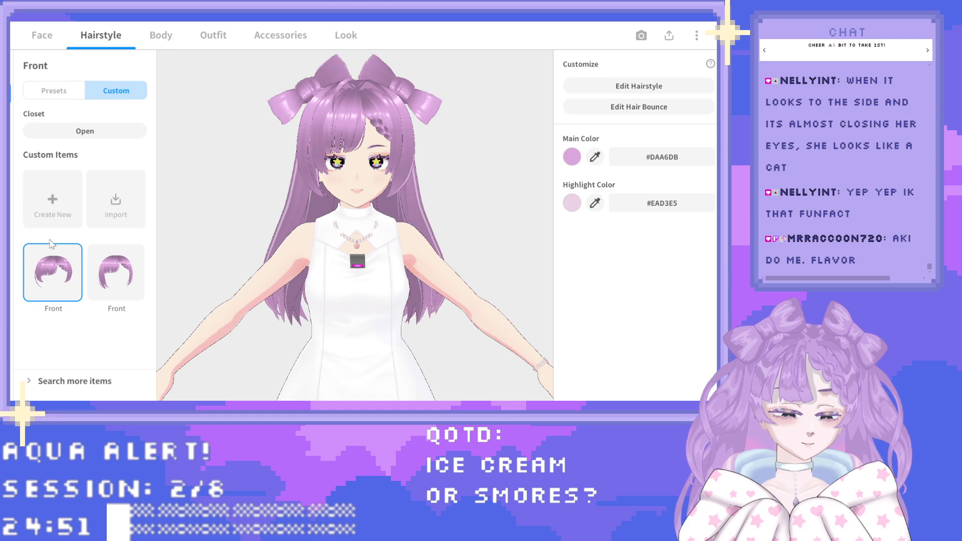
pyautogui.click(119, 283)
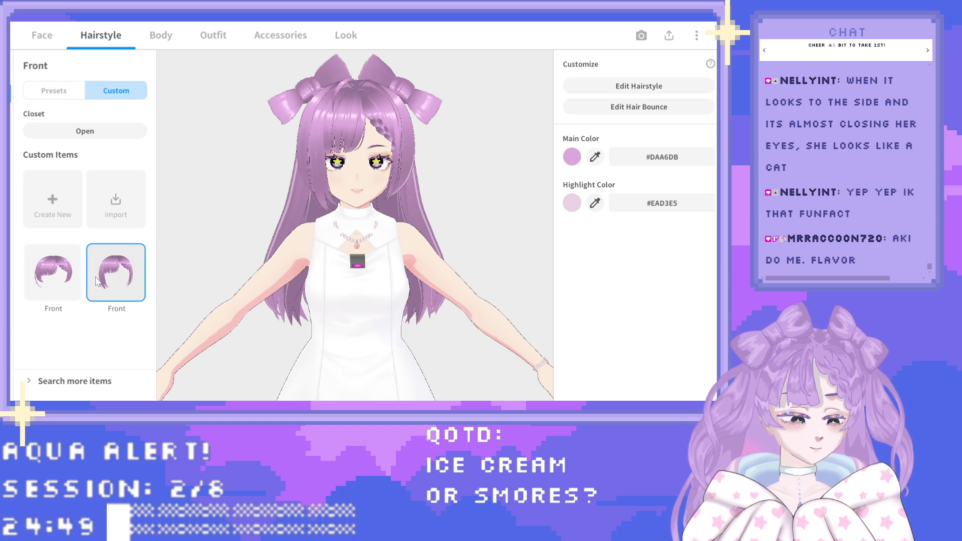
pyautogui.click(50, 270)
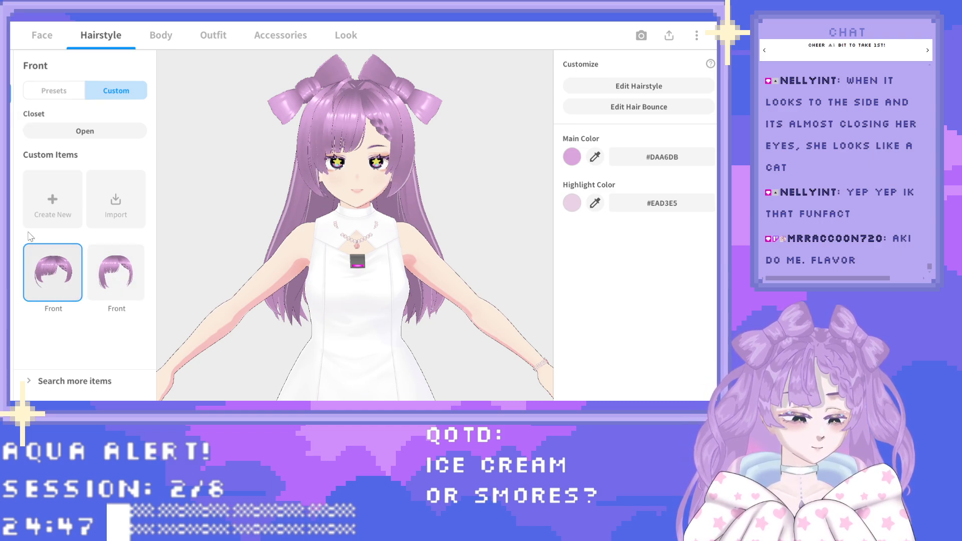
pyautogui.click(8, 123)
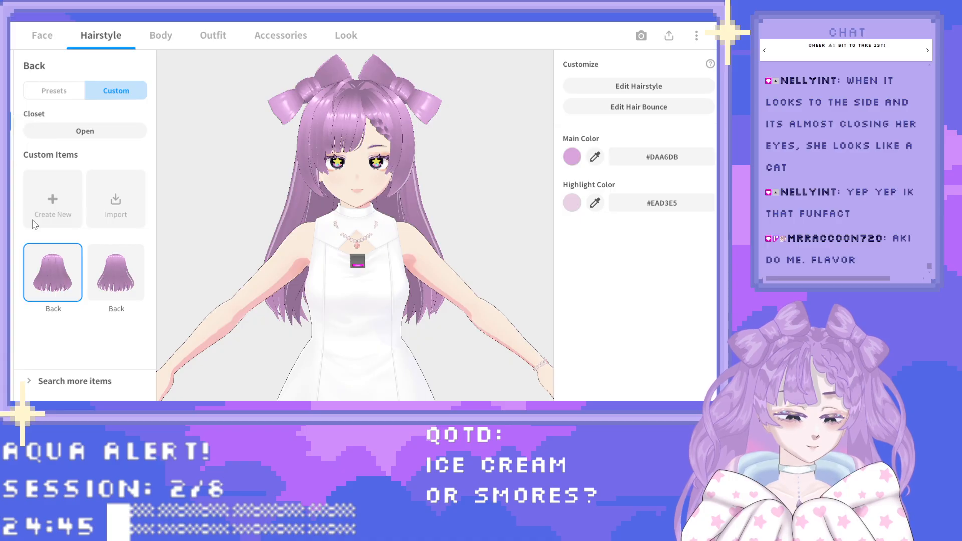
pyautogui.click(9, 149)
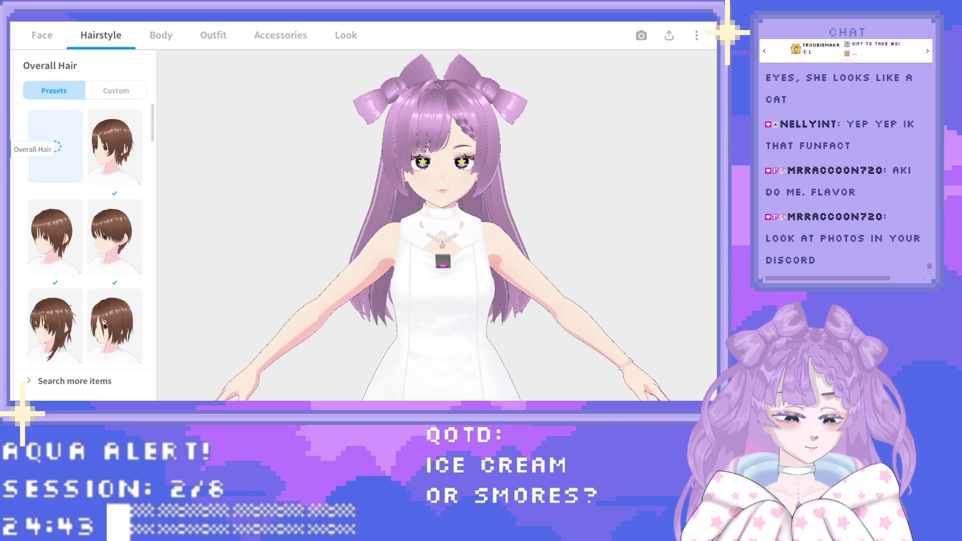
pyautogui.click(9, 173)
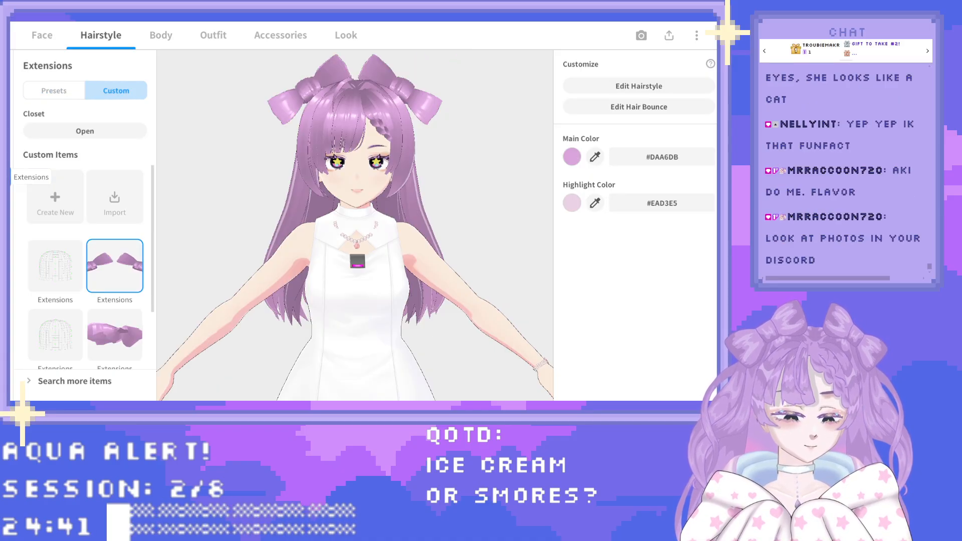
pyautogui.click(9, 202)
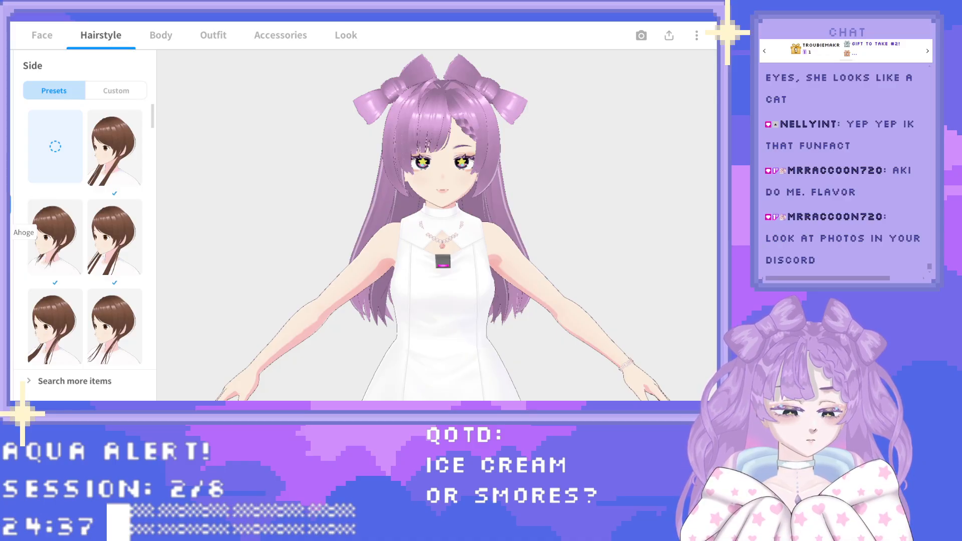
pyautogui.click(9, 261)
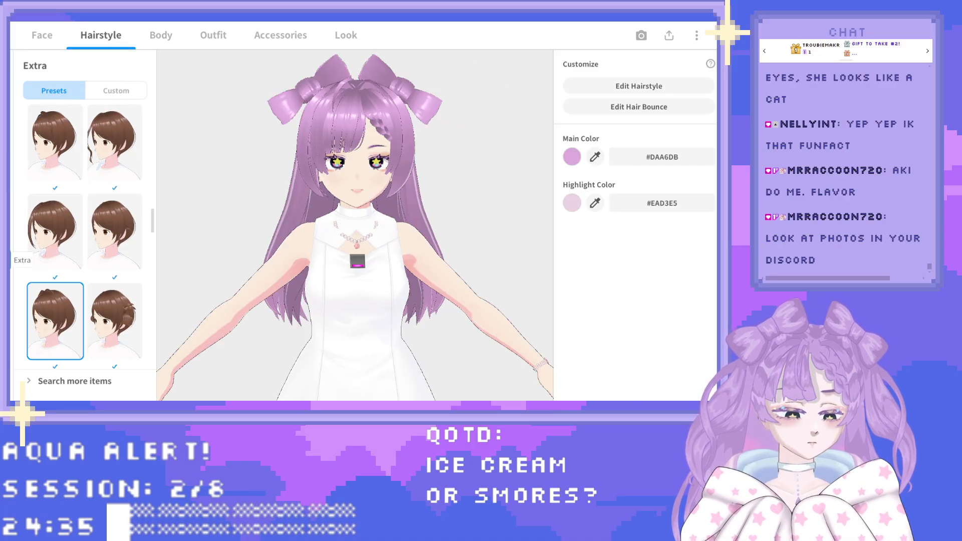
pyautogui.click(9, 288)
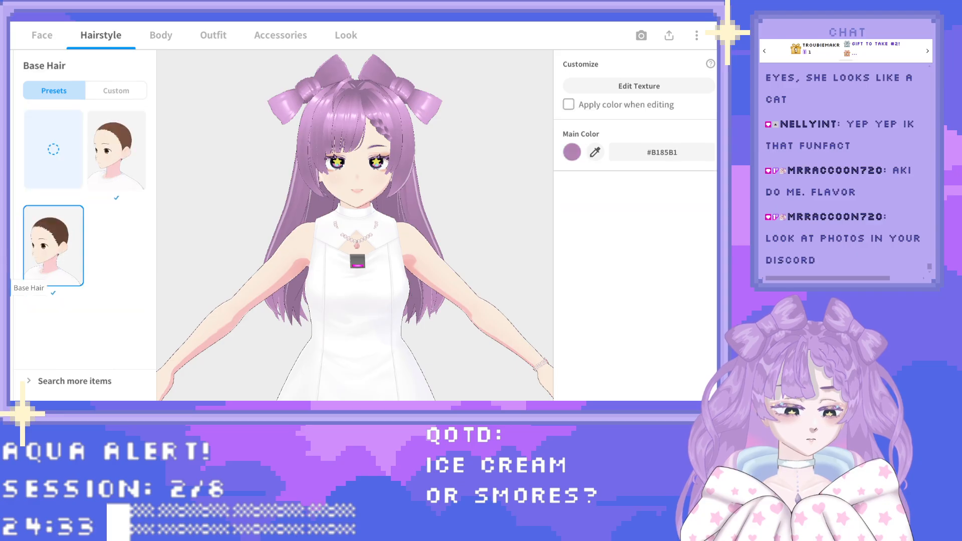
# Open the first custom Back hair in the hairstyle editor.
pyautogui.click(9, 120)
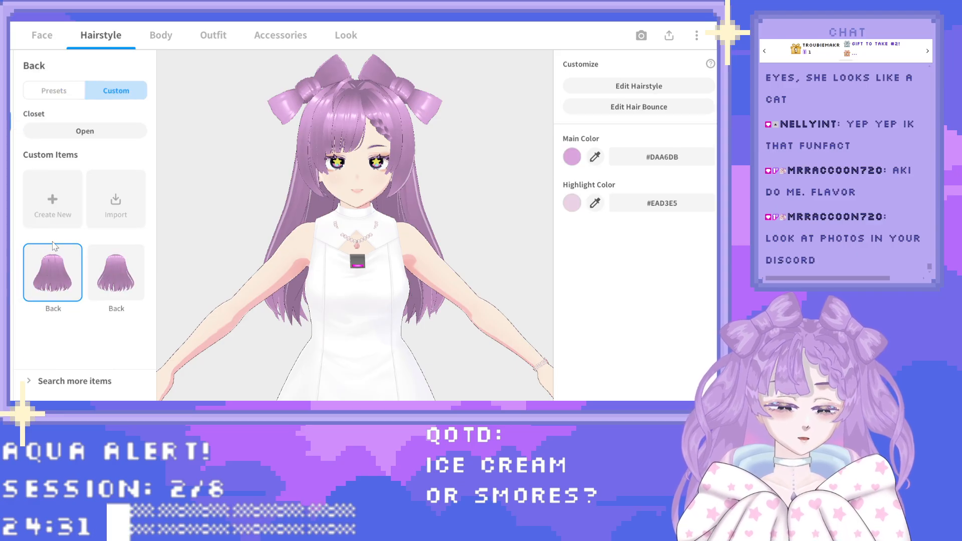
pyautogui.rightClick(54, 280)
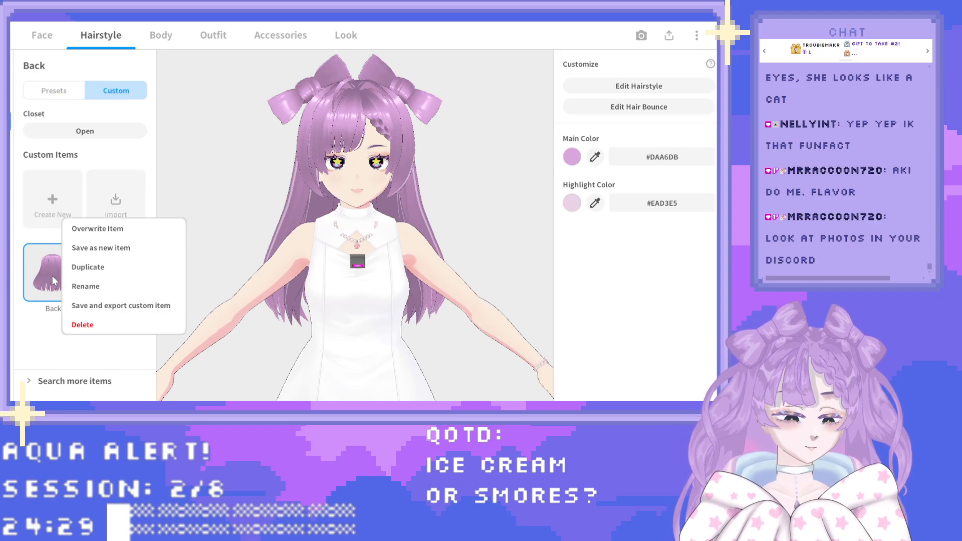
pyautogui.click(87, 267)
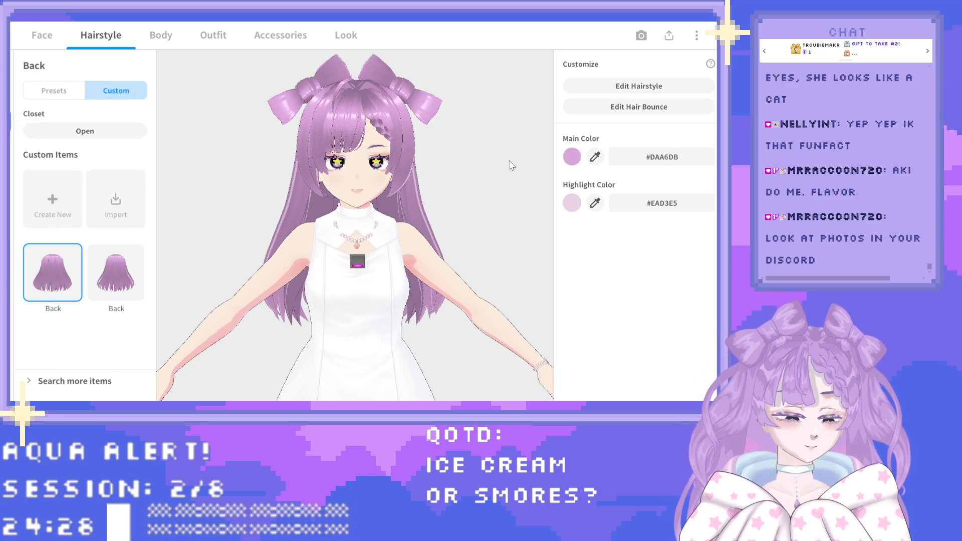
pyautogui.click(609, 91)
pyautogui.moveTo(453, 203); pyautogui.dragTo(449, 201, button='right')
# Examine the freehand hair groups of the Back hair one by one to see which strands each contains.
pyautogui.click(86, 164)
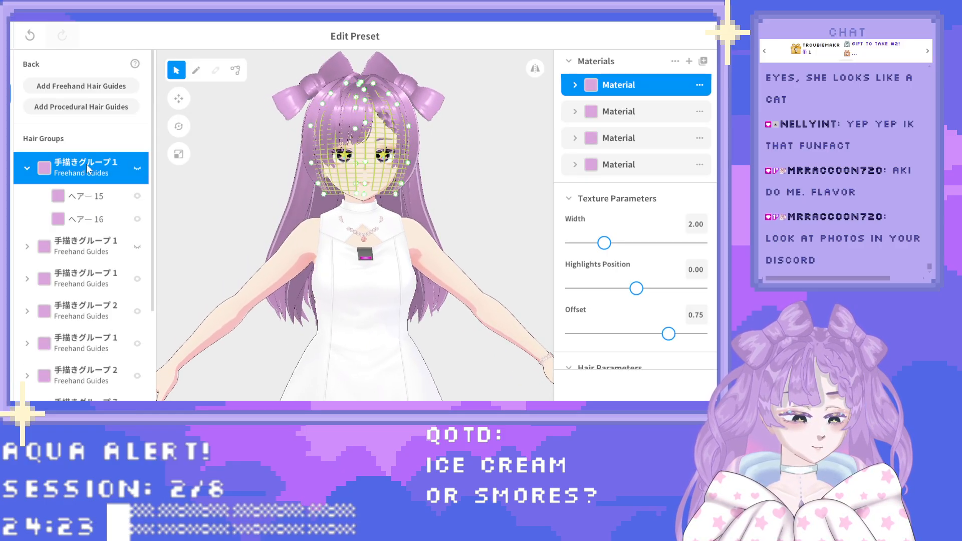
pyautogui.click(97, 281)
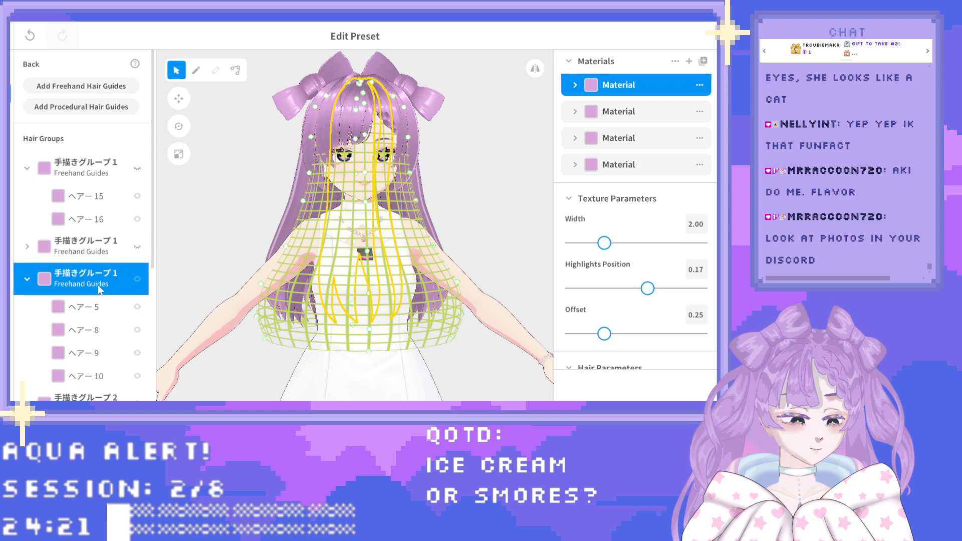
pyautogui.scroll(-3, 80, 306)
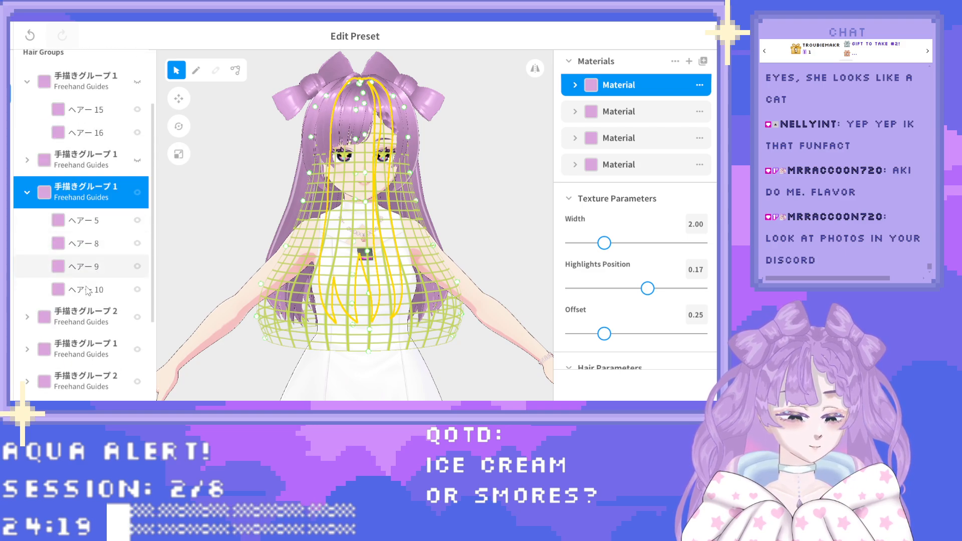
pyautogui.click(91, 314)
pyautogui.scroll(-1, 93, 301)
pyautogui.scroll(-1, 94, 269)
pyautogui.moveTo(384, 253); pyautogui.dragTo(356, 230, button='right')
pyautogui.scroll(-4, 84, 271)
pyautogui.click(83, 292)
pyautogui.scroll(-1, 78, 237)
pyautogui.scroll(-5, 78, 237)
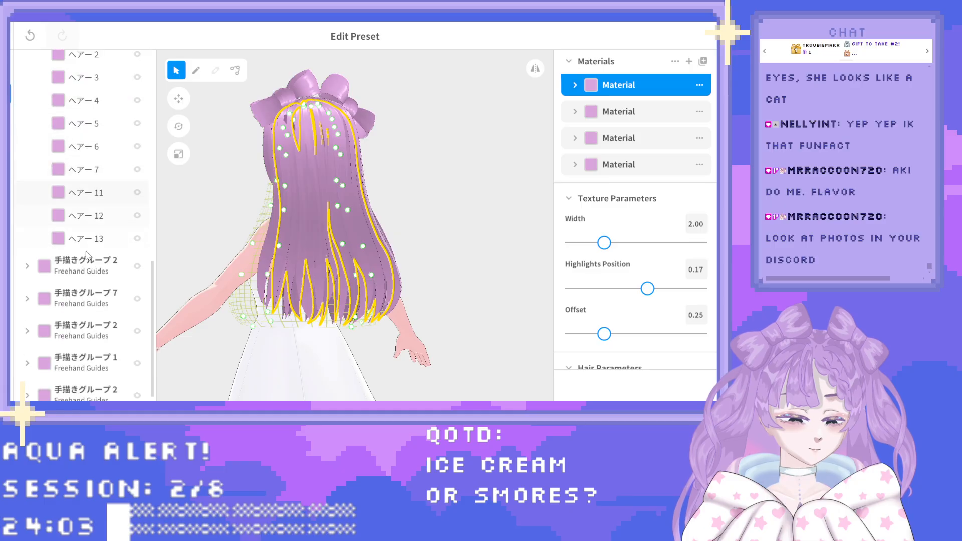
pyautogui.click(80, 266)
pyautogui.moveTo(255, 275); pyautogui.dragTo(179, 298, button='right')
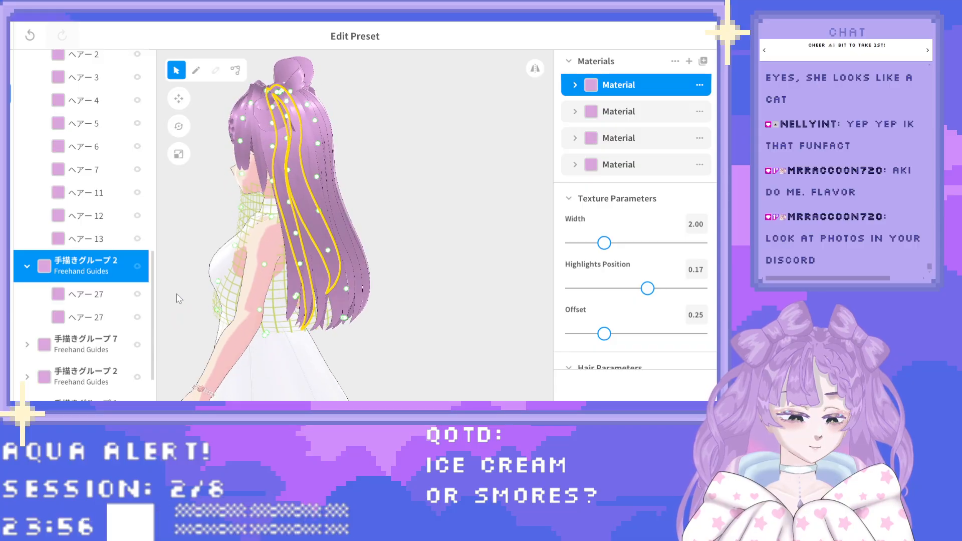
# Pick the lock beside the face and hide its whole freehand group 手描きグループ 1, which holds ヘアー 1 and ヘアー 2.
pyautogui.click(261, 175)
pyautogui.scroll(-2, 88, 226)
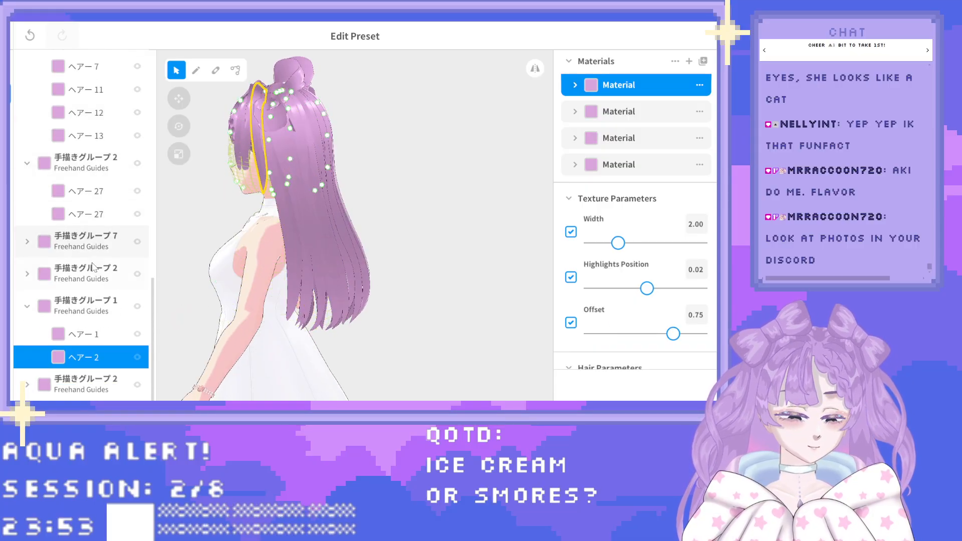
pyautogui.click(95, 306)
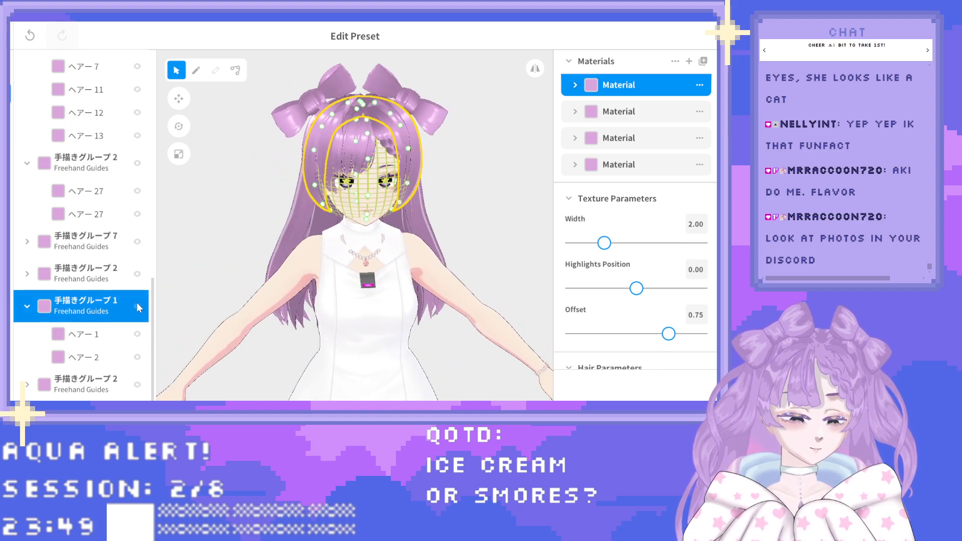
pyautogui.click(137, 305)
pyautogui.moveTo(369, 261); pyautogui.dragTo(284, 251, button='right')
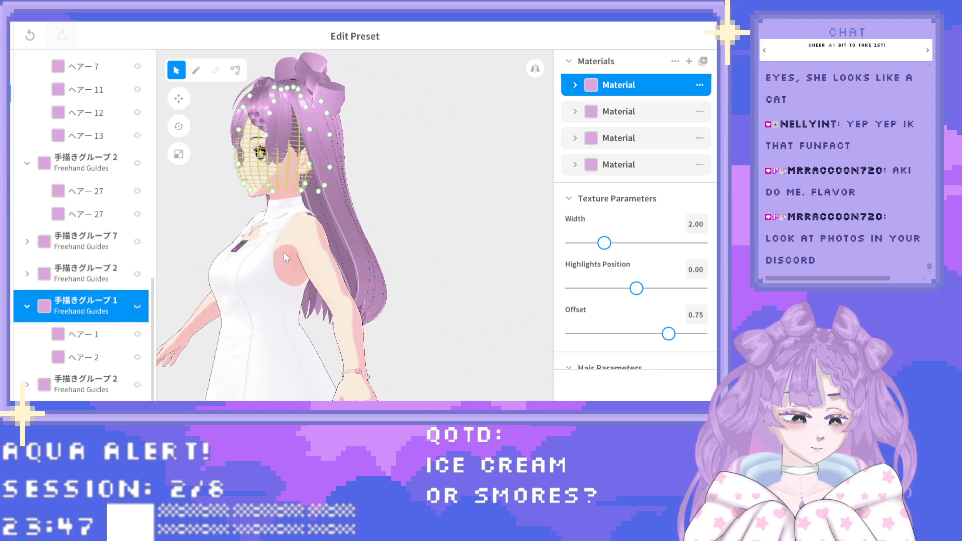
pyautogui.click(457, 205)
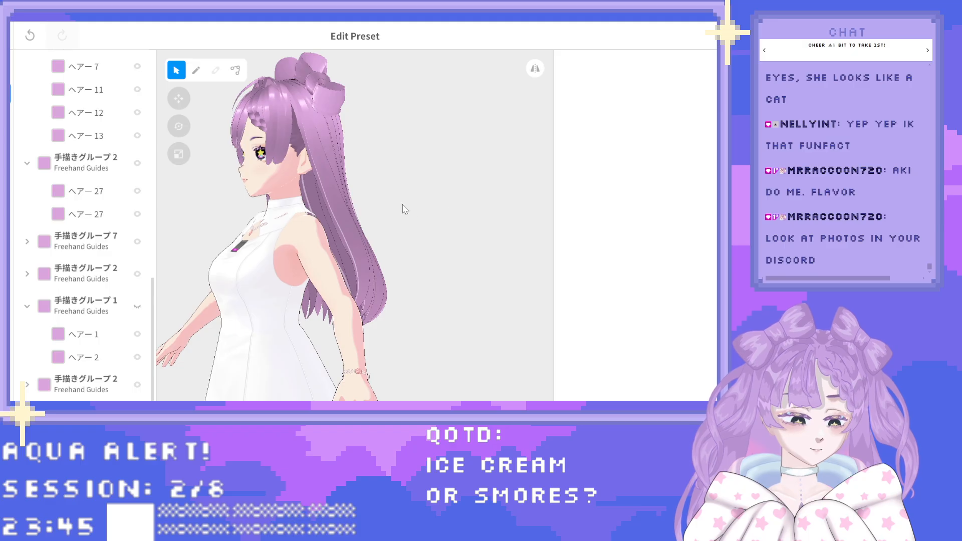
# Inspect the remaining Back strands near the ear from the other side, up close and from the front.
pyautogui.moveTo(405, 222)
pyautogui.mouseDown(button='right')
pyautogui.moveTo(417, 222)
pyautogui.moveTo(380, 218)
pyautogui.moveTo(414, 221)
pyautogui.mouseUp(button='right')
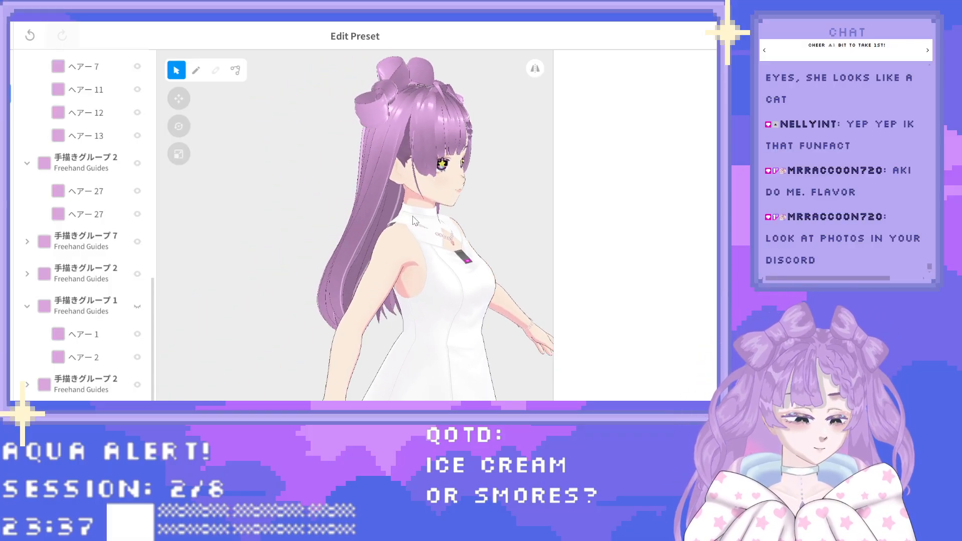
pyautogui.click(415, 189)
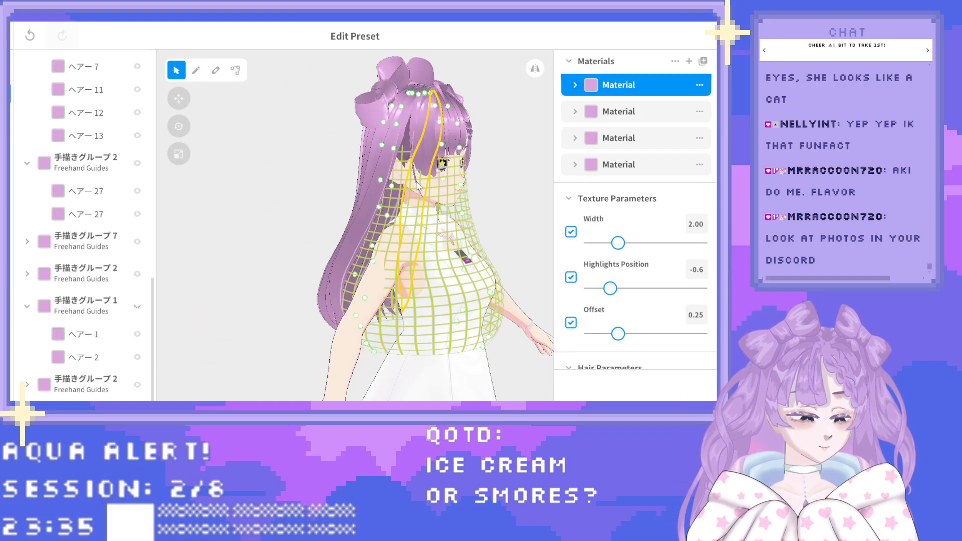
pyautogui.scroll(3, 423, 176)
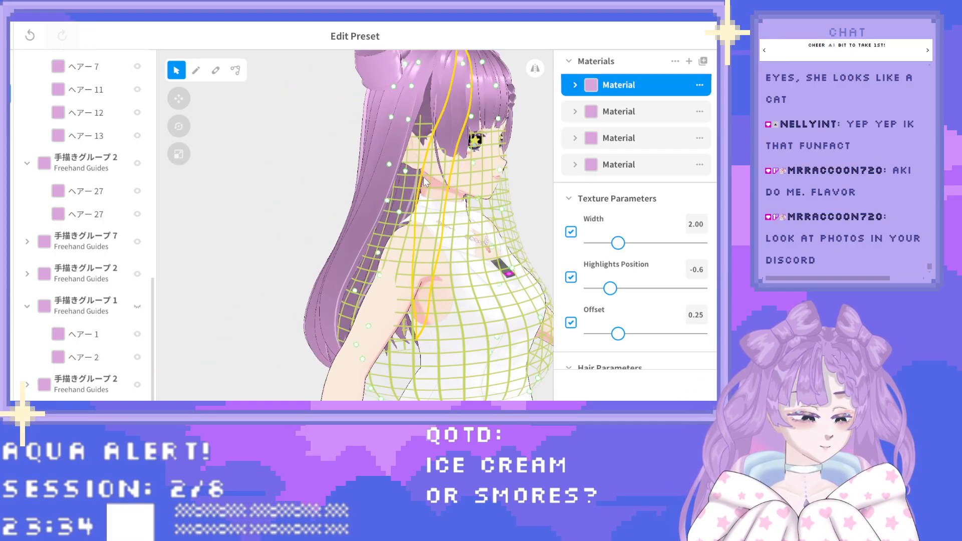
pyautogui.click(441, 111)
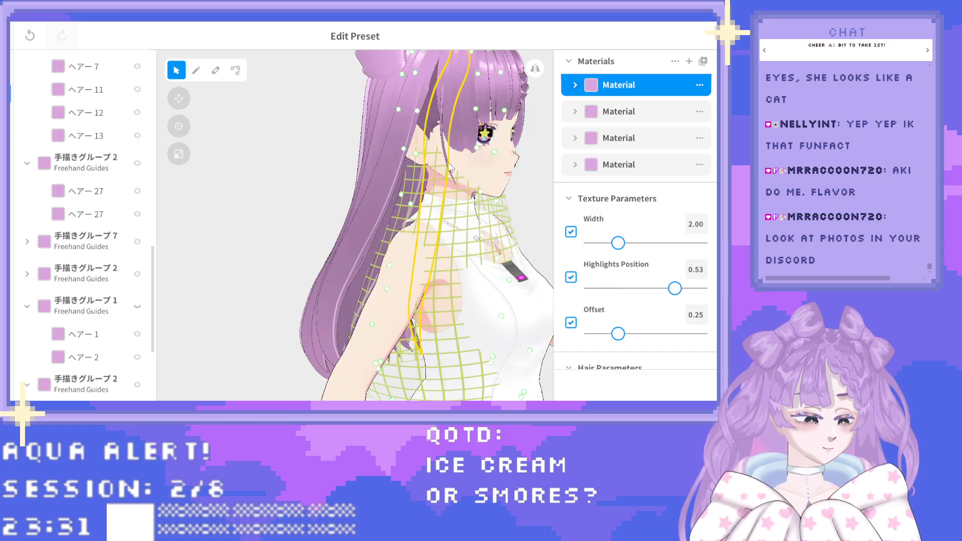
pyautogui.click(452, 175)
pyautogui.scroll(-3, 460, 196)
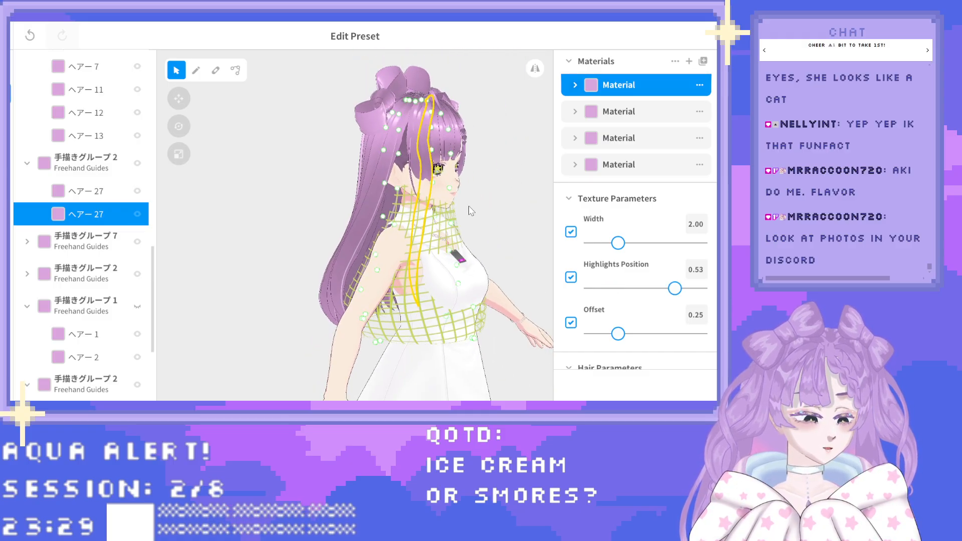
pyautogui.moveTo(470, 206); pyautogui.dragTo(446, 201, button='right')
pyautogui.click(398, 216)
pyautogui.moveTo(379, 221); pyautogui.dragTo(398, 230, button='right')
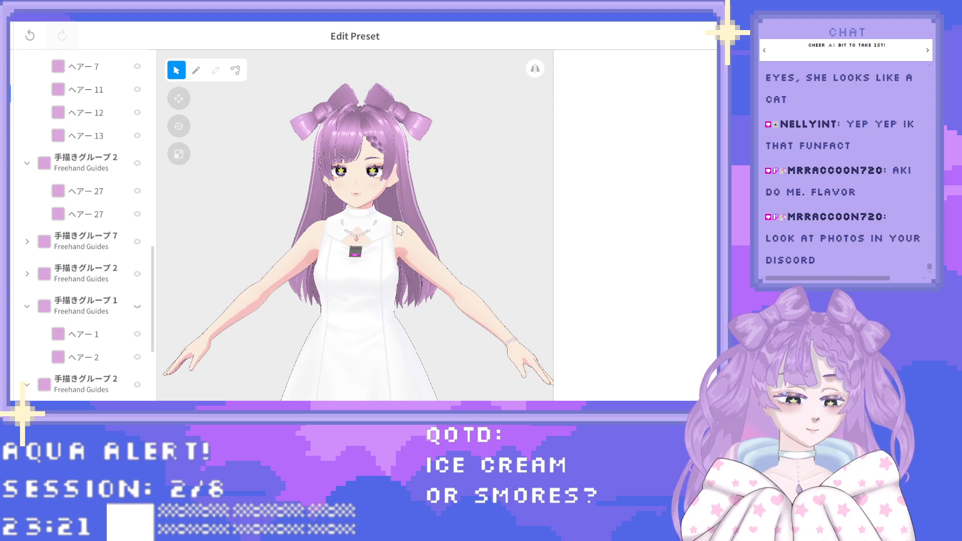
# Close the hairstyle editor and overwrite the existing item with only Back saved.
pyautogui.scroll(8, 102, 136)
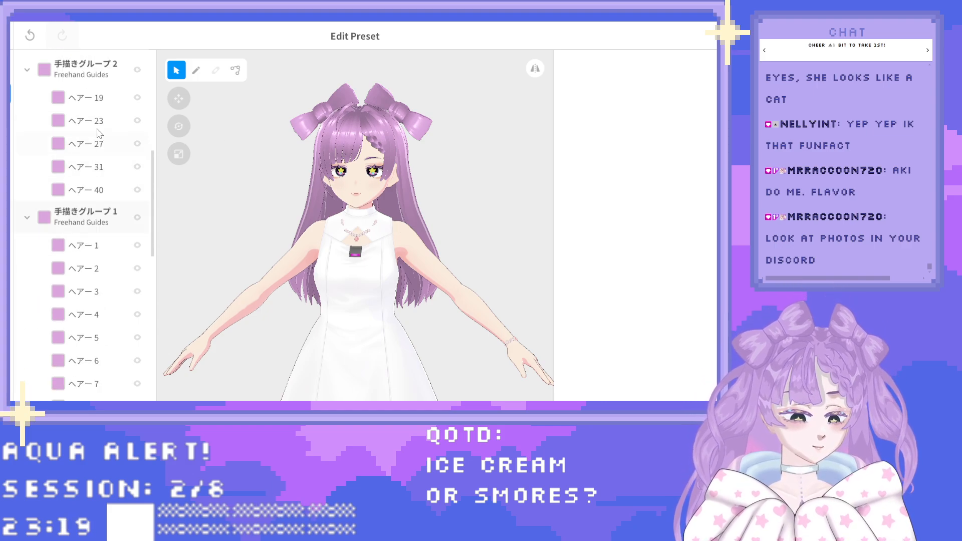
pyautogui.scroll(2, 103, 136)
pyautogui.click(4, 36)
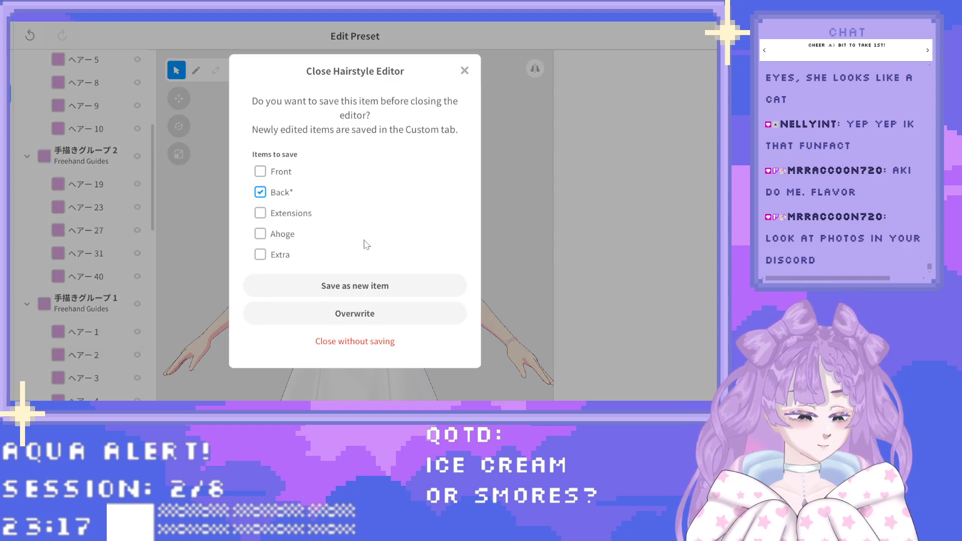
pyautogui.click(373, 319)
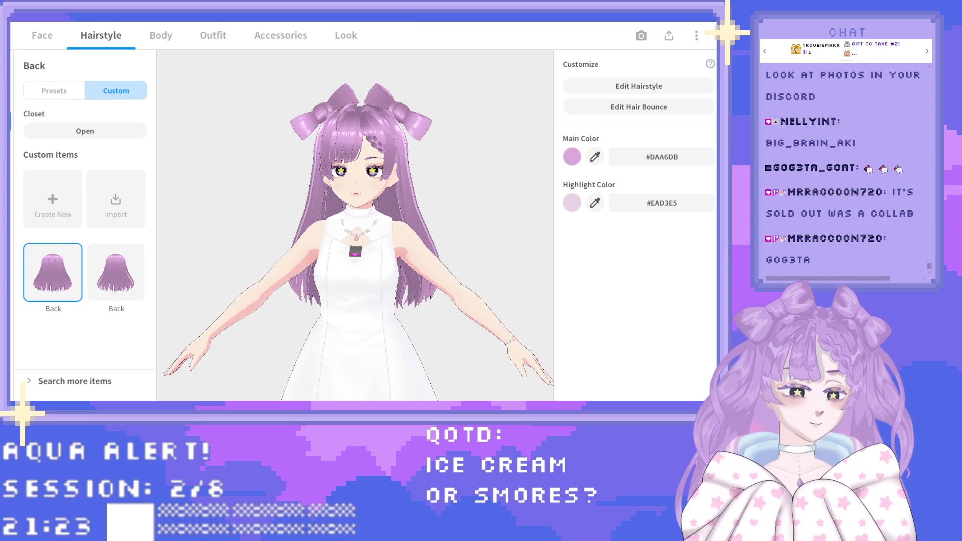
# Check the avatar's hair at an angle and open the custom Front hair items.
pyautogui.moveTo(349, 215); pyautogui.dragTo(374, 207)
pyautogui.moveTo(375, 208); pyautogui.dragTo(359, 214, button='right')
pyautogui.click(10, 95)
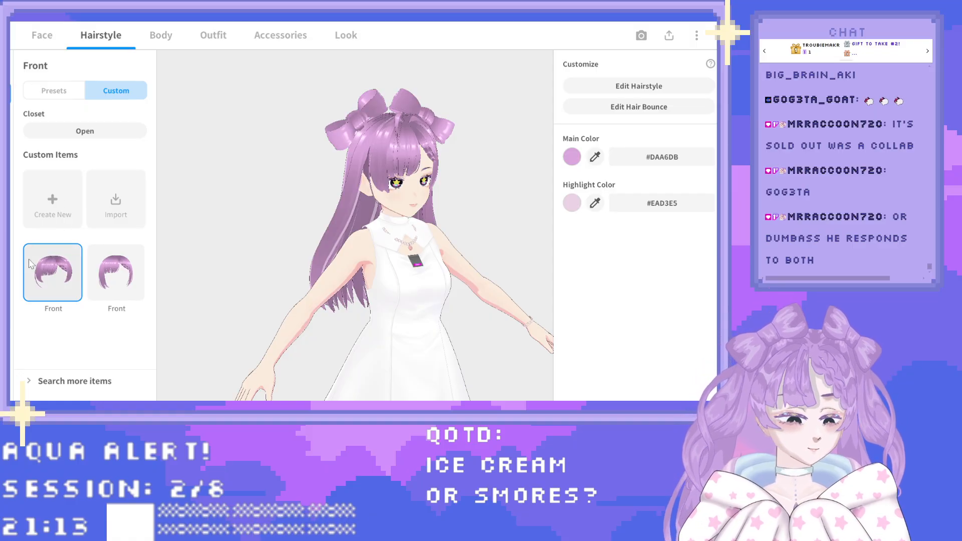
# In the Front hair, hide the freehand group holding Hair 8, the lock beside the face, and save the Front item.
pyautogui.click(618, 86)
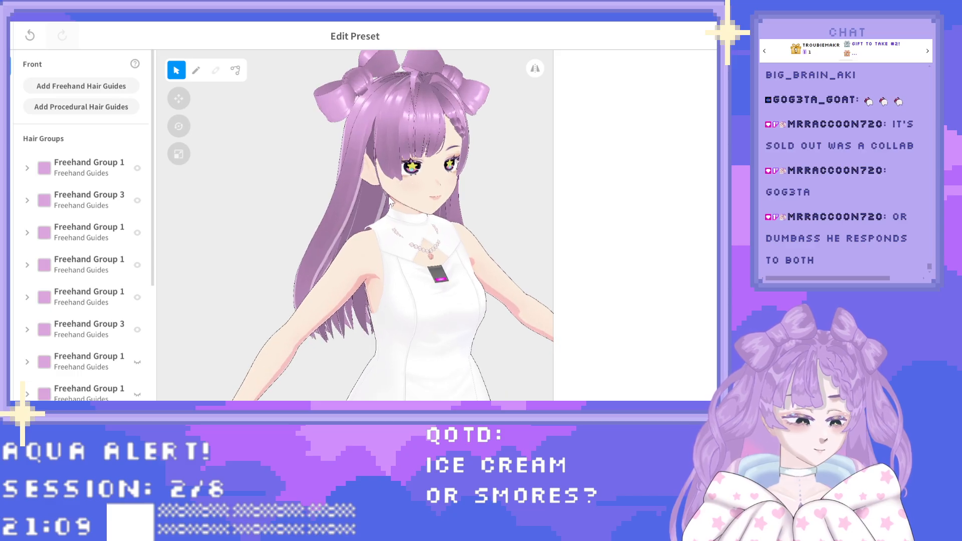
pyautogui.click(386, 161)
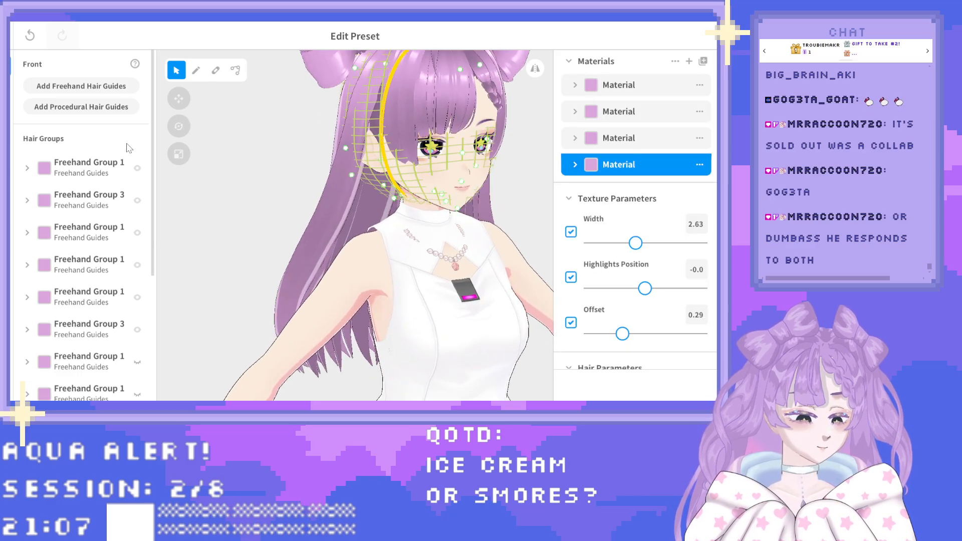
pyautogui.scroll(-4, 107, 205)
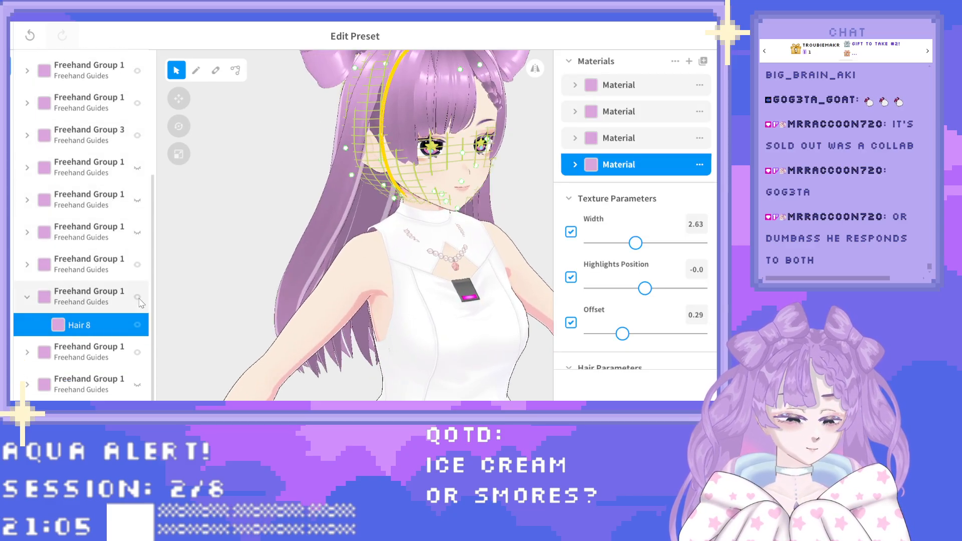
pyautogui.click(138, 297)
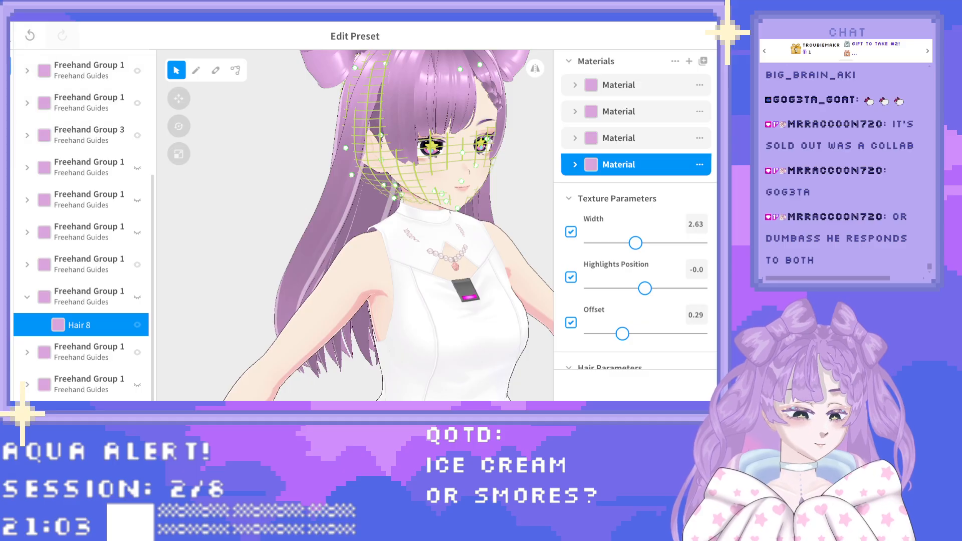
pyautogui.click(14, 40)
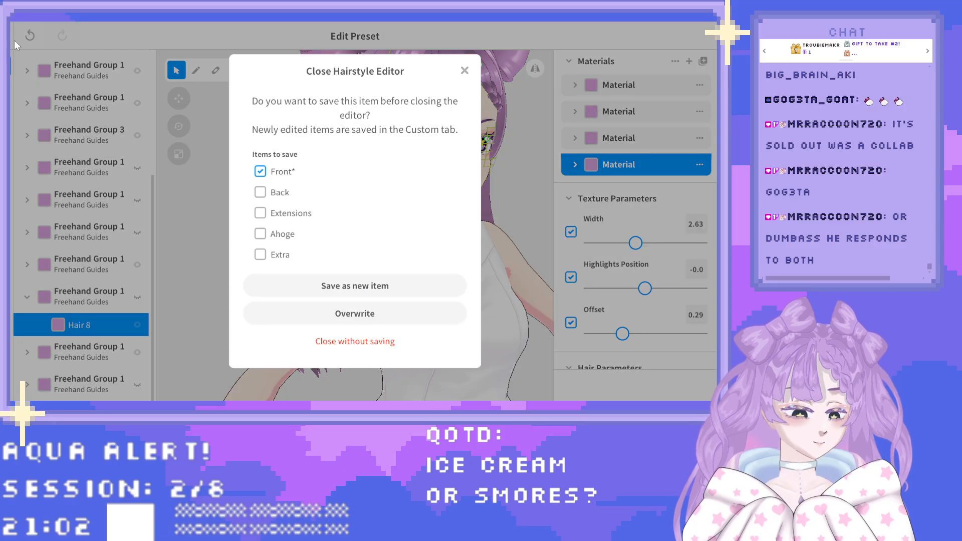
pyautogui.click(342, 275)
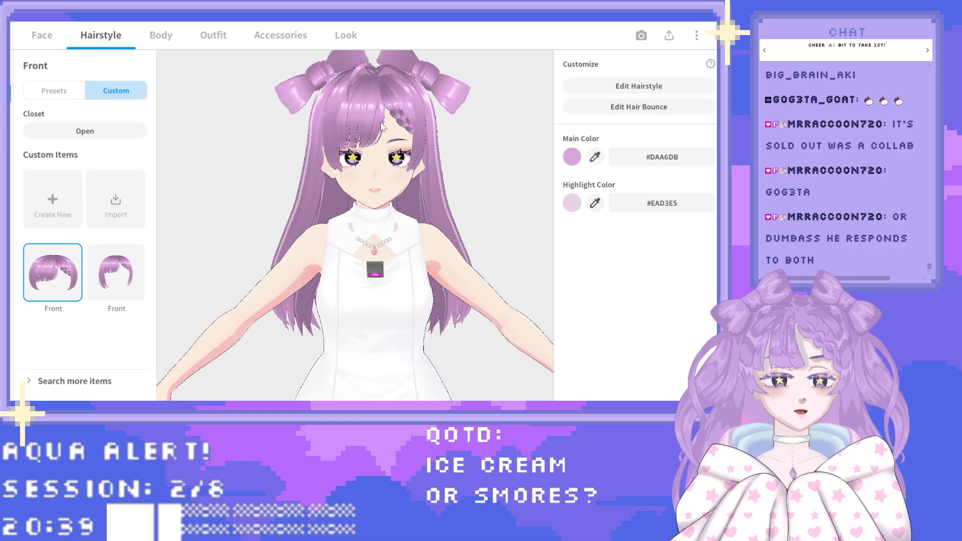
# Examine the edited Front hair around the face and ears, up close and from farther away.
pyautogui.scroll(5, 410, 131)
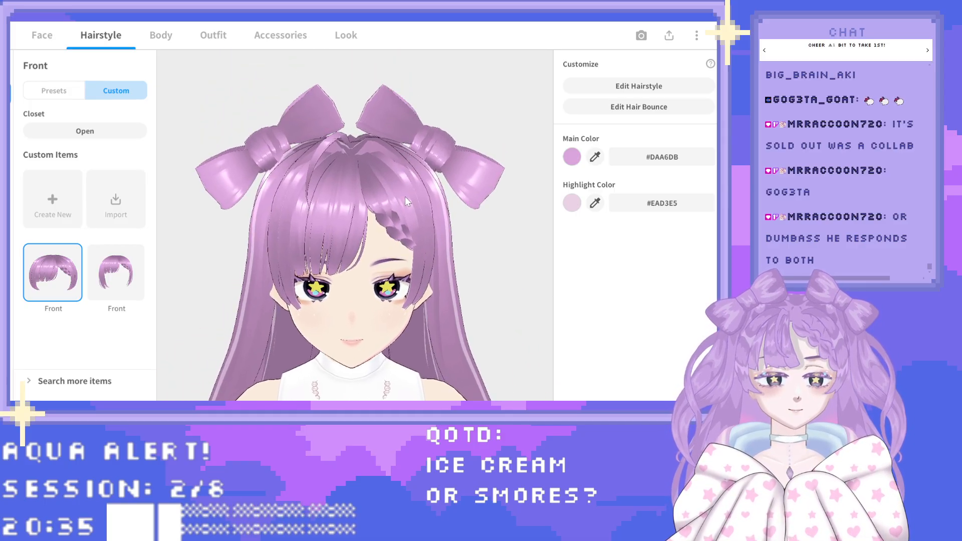
pyautogui.scroll(4, 404, 195)
pyautogui.moveTo(426, 269); pyautogui.dragTo(393, 182, button='middle')
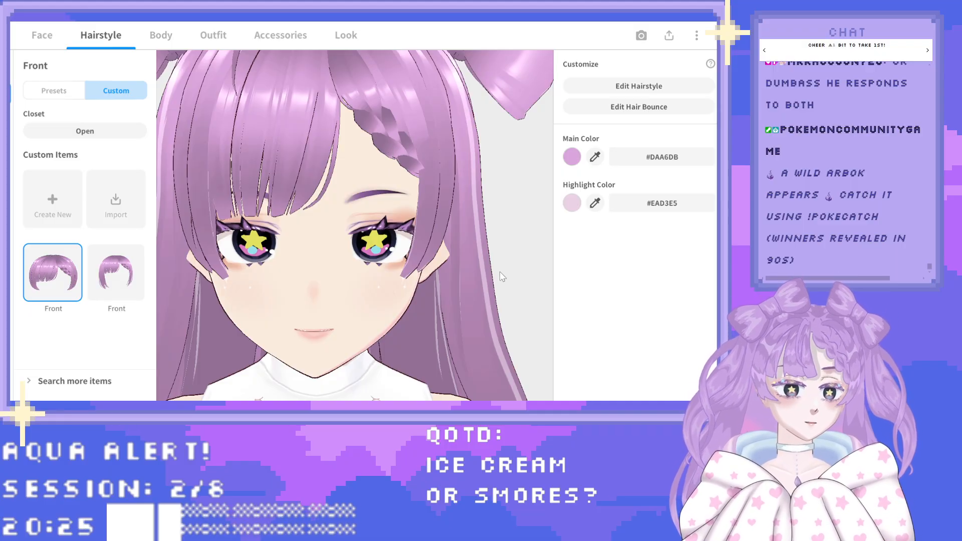
pyautogui.scroll(-5, 321, 239)
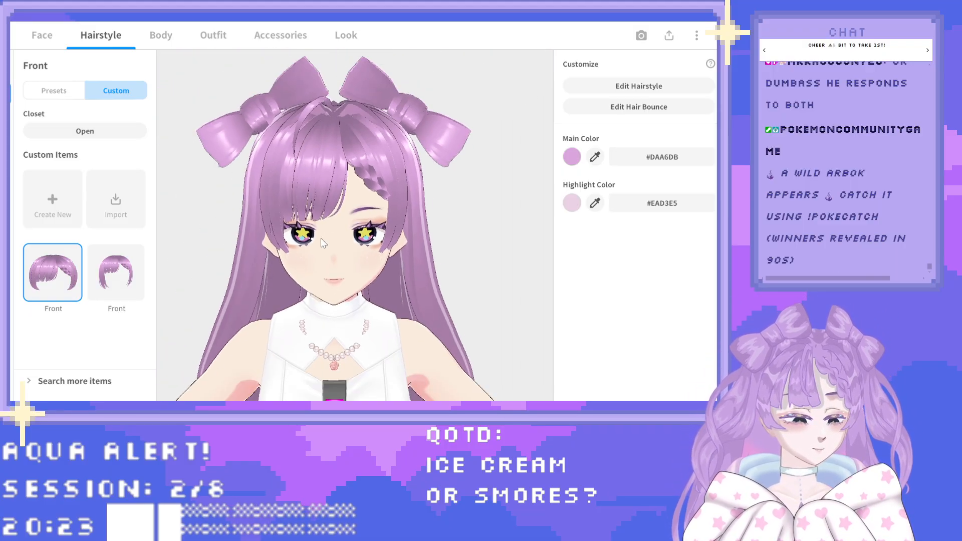
pyautogui.scroll(5, 321, 238)
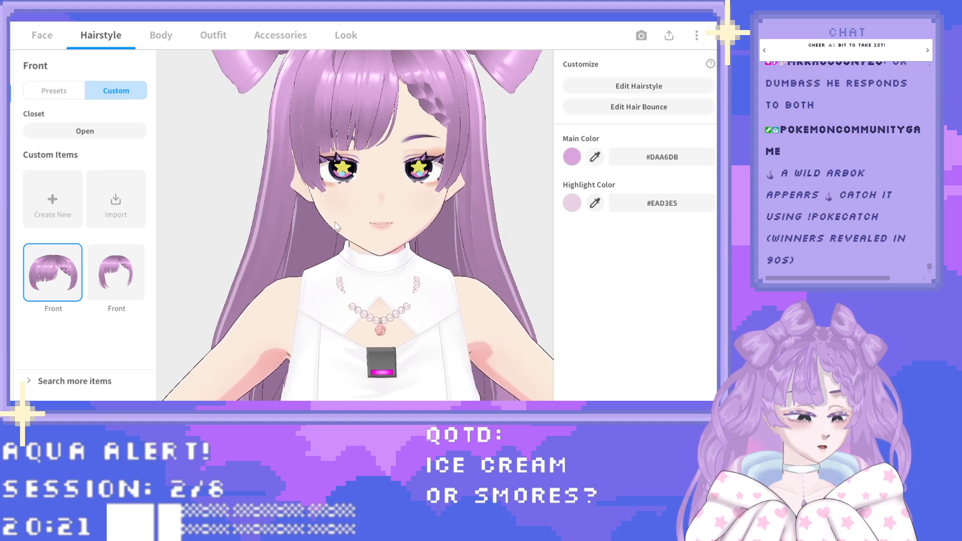
pyautogui.scroll(-2, 335, 223)
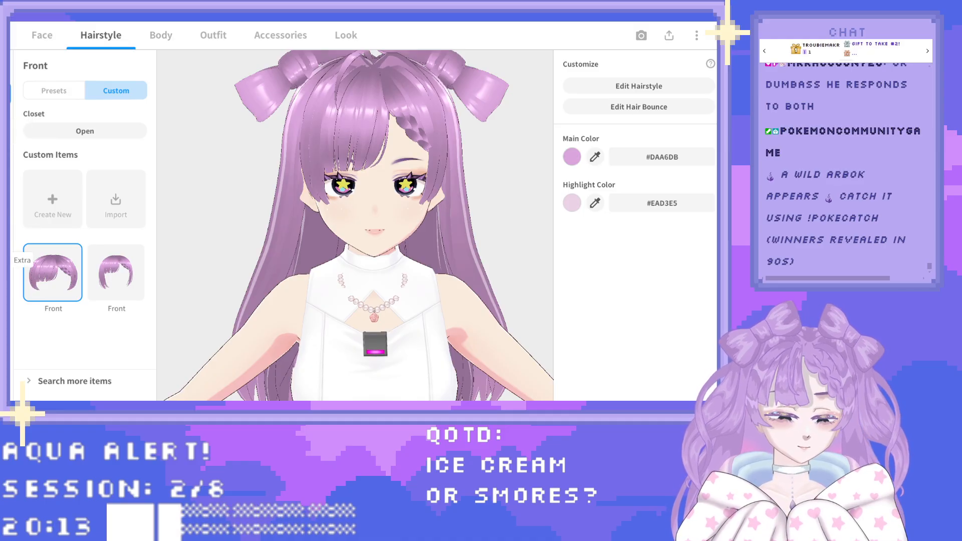
# Go to the custom Extensions items and open the pair of hair bows for hairstyle editing.
pyautogui.click(10, 260)
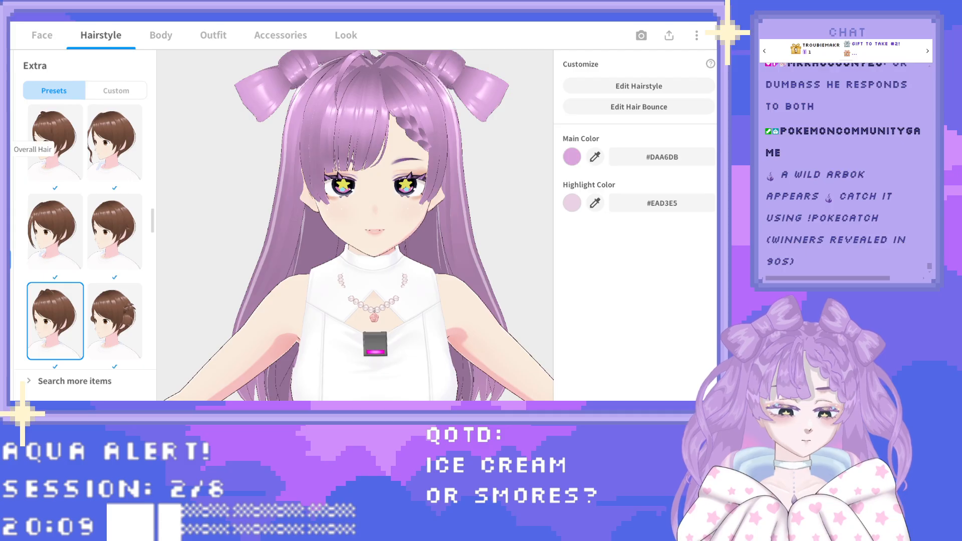
pyautogui.click(10, 175)
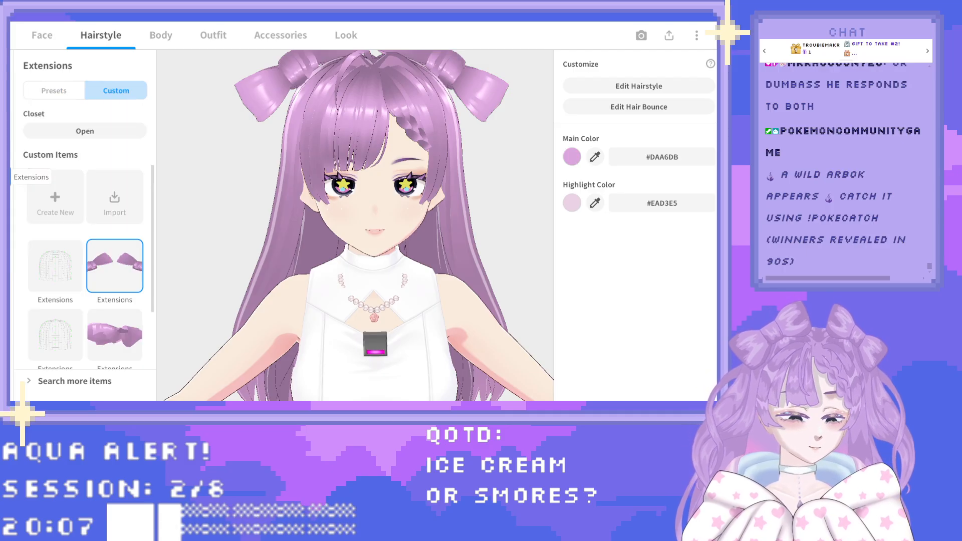
pyautogui.scroll(-1, 116, 263)
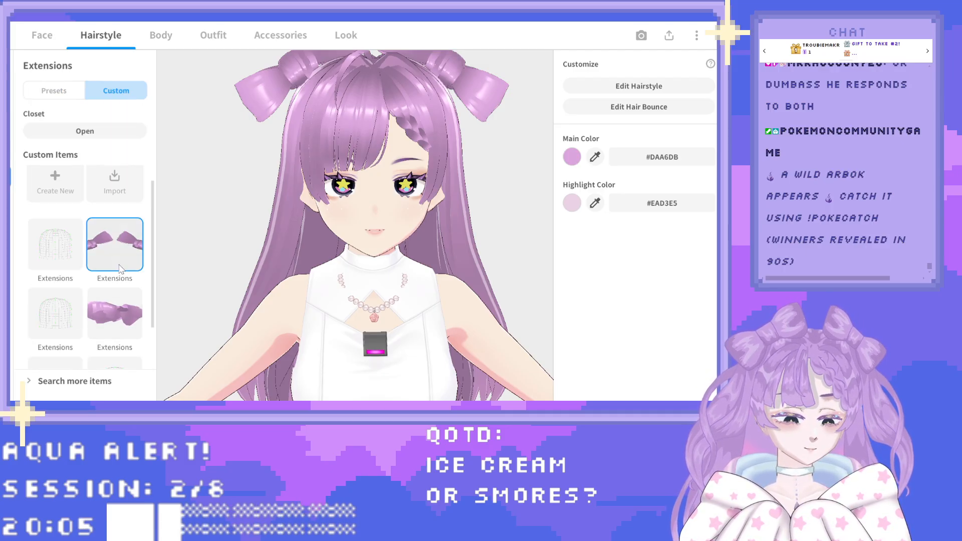
pyautogui.rightClick(111, 248)
pyautogui.click(359, 154)
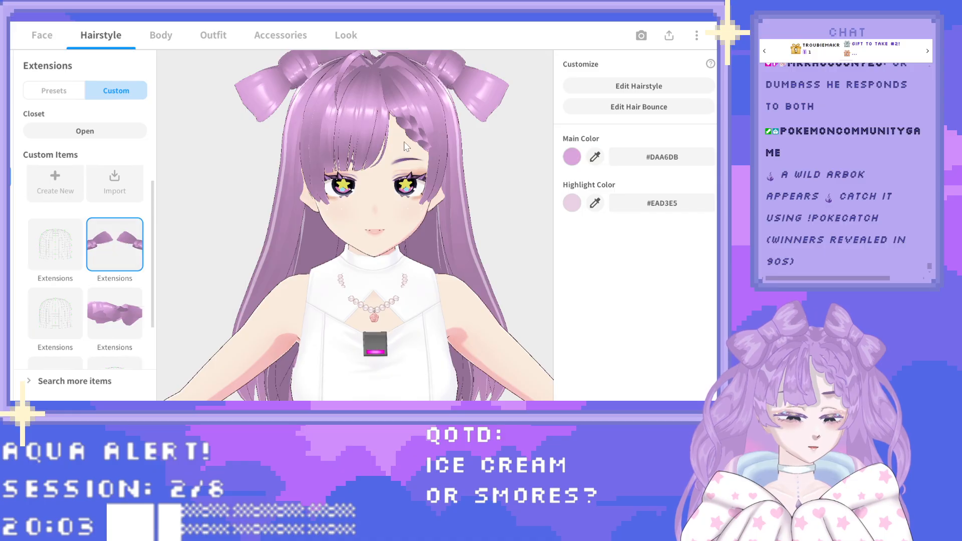
pyautogui.click(606, 84)
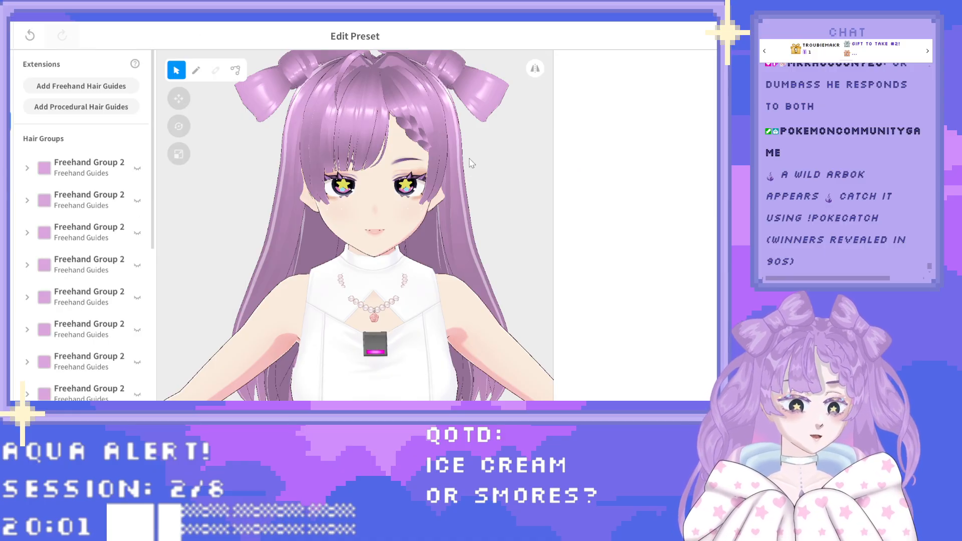
# Look through the Extensions hair groups and add a new freehand hair guide group.
pyautogui.scroll(-3, 470, 169)
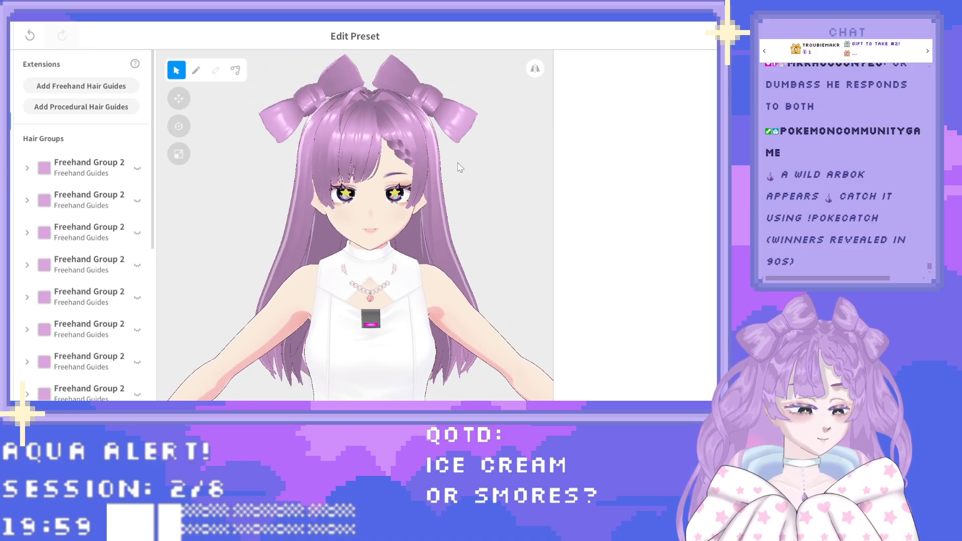
pyautogui.scroll(-2, 430, 176)
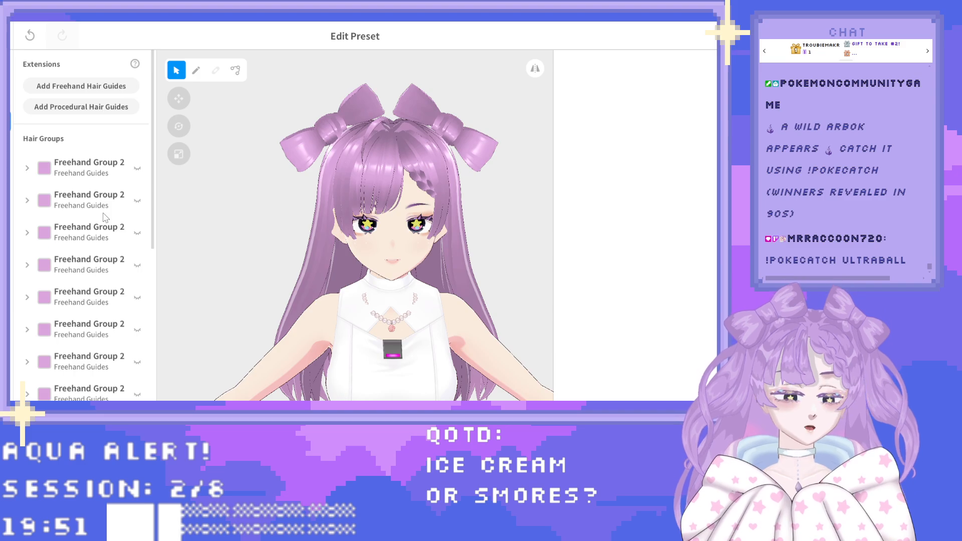
pyautogui.scroll(-3, 114, 140)
pyautogui.scroll(3, 114, 140)
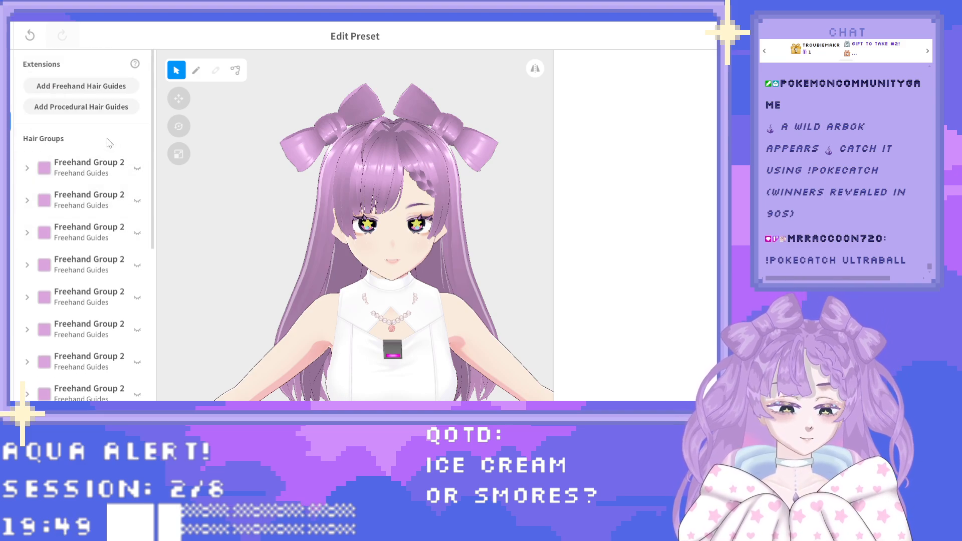
pyautogui.scroll(-5, 54, 201)
pyautogui.scroll(-1, 56, 205)
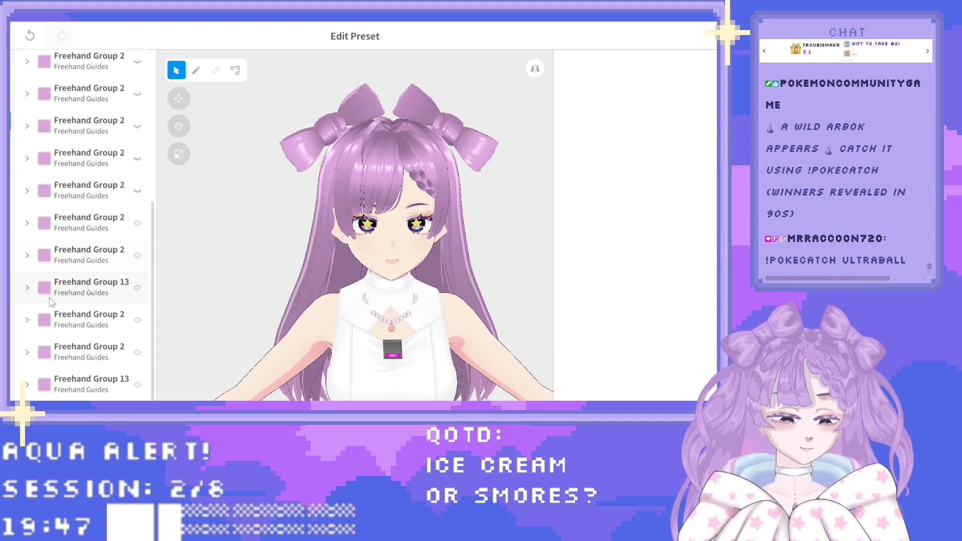
pyautogui.scroll(6, 70, 278)
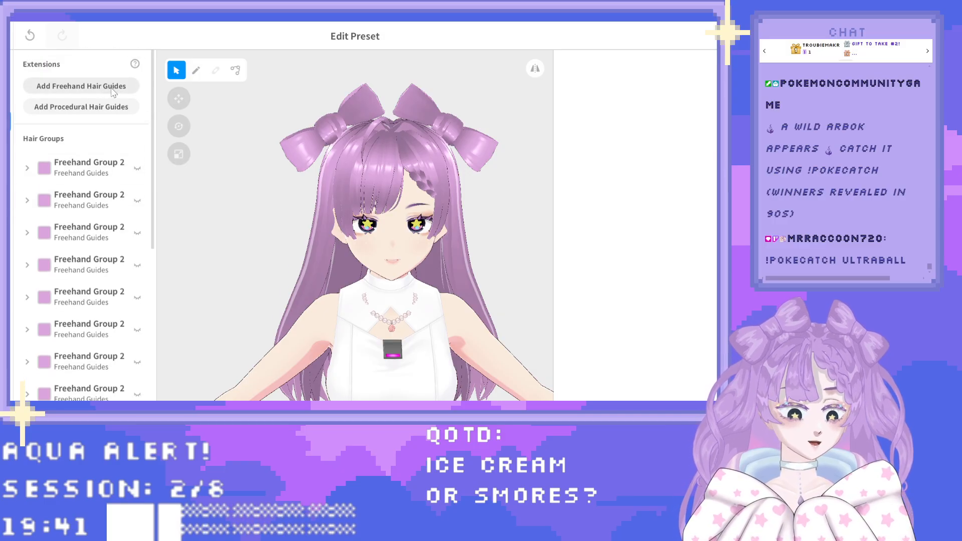
pyautogui.click(112, 86)
pyautogui.scroll(-5, 98, 253)
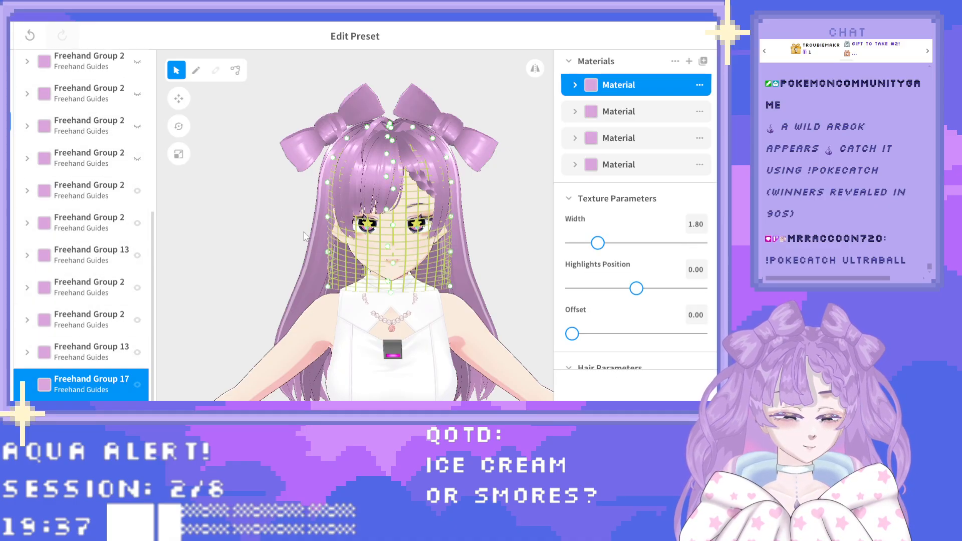
# Move the new guide mesh sideways from the face to the bow on the braid side of the head.
pyautogui.moveTo(399, 221)
pyautogui.mouseDown(button='right')
pyautogui.moveTo(379, 216)
pyautogui.moveTo(389, 221)
pyautogui.mouseUp(button='right')
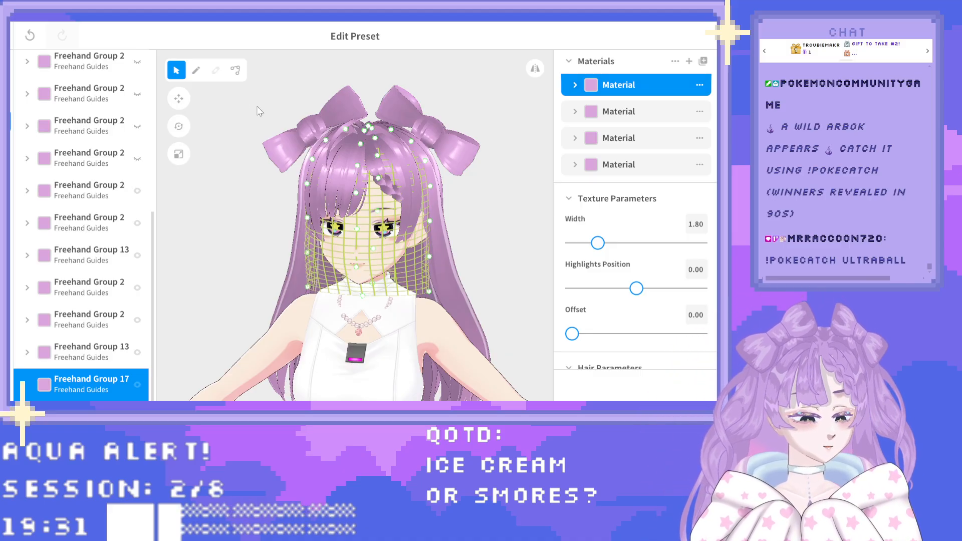
pyautogui.click(179, 98)
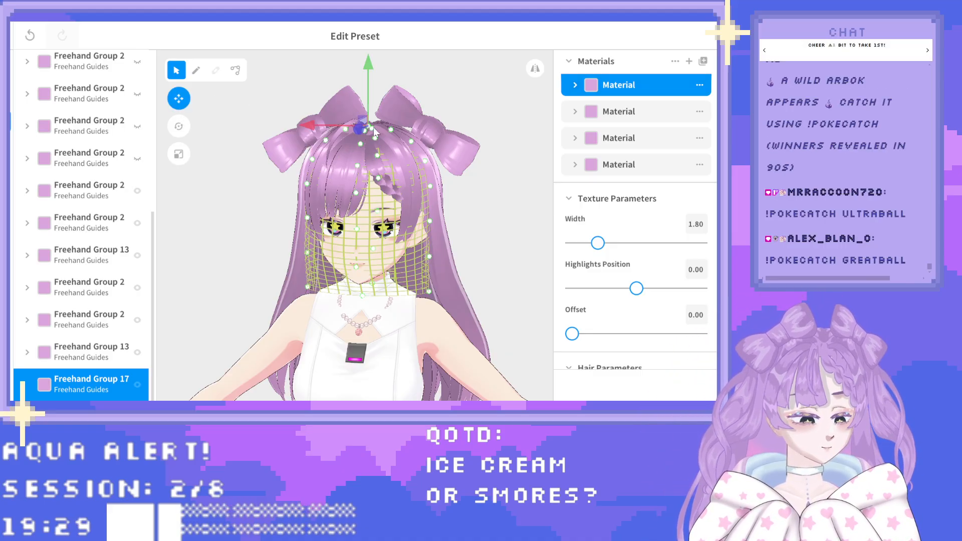
pyautogui.moveTo(363, 120); pyautogui.dragTo(437, 131)
pyautogui.moveTo(438, 131); pyautogui.dragTo(340, 187, button='right')
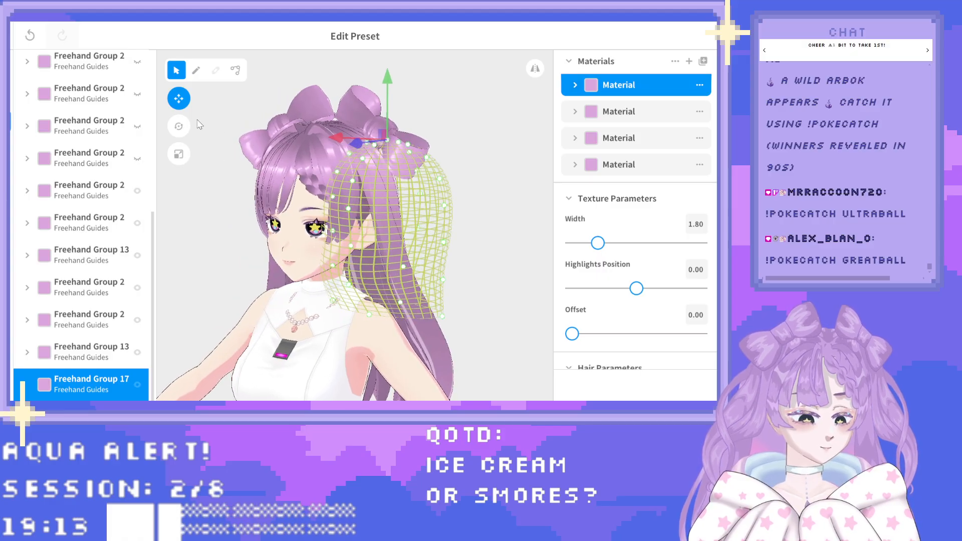
# Rotate the new guide mesh so it slants outward and down from the bow.
pyautogui.click(179, 126)
pyautogui.moveTo(451, 173); pyautogui.dragTo(467, 172, button='right')
pyautogui.moveTo(391, 84); pyautogui.dragTo(359, 132)
pyautogui.moveTo(404, 263)
pyautogui.mouseDown(button='right')
pyautogui.moveTo(371, 264)
pyautogui.moveTo(390, 261)
pyautogui.moveTo(401, 273)
pyautogui.mouseUp(button='right')
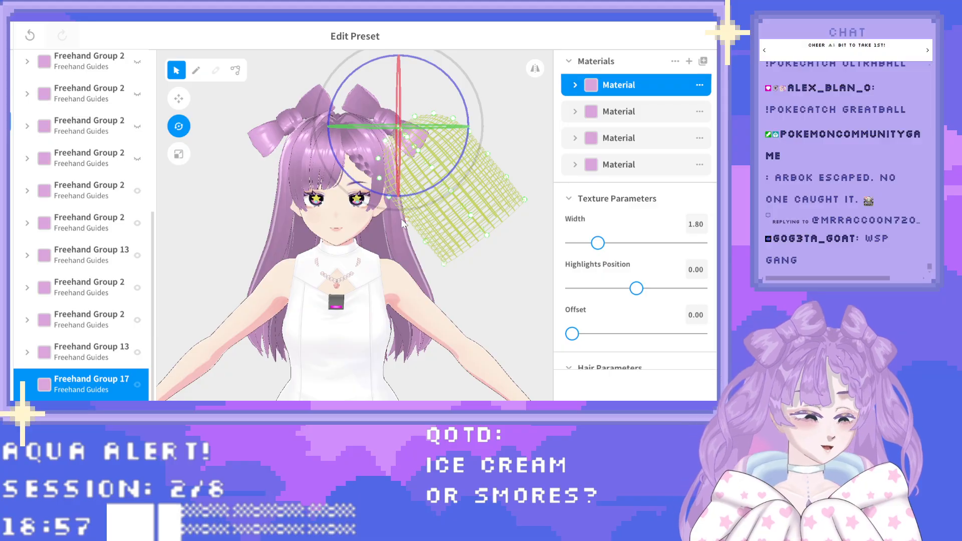
# Scale up the new guide mesh so it reaches farther out and down from the bow, undoing the unwanted scaling attempts.
pyautogui.click(179, 154)
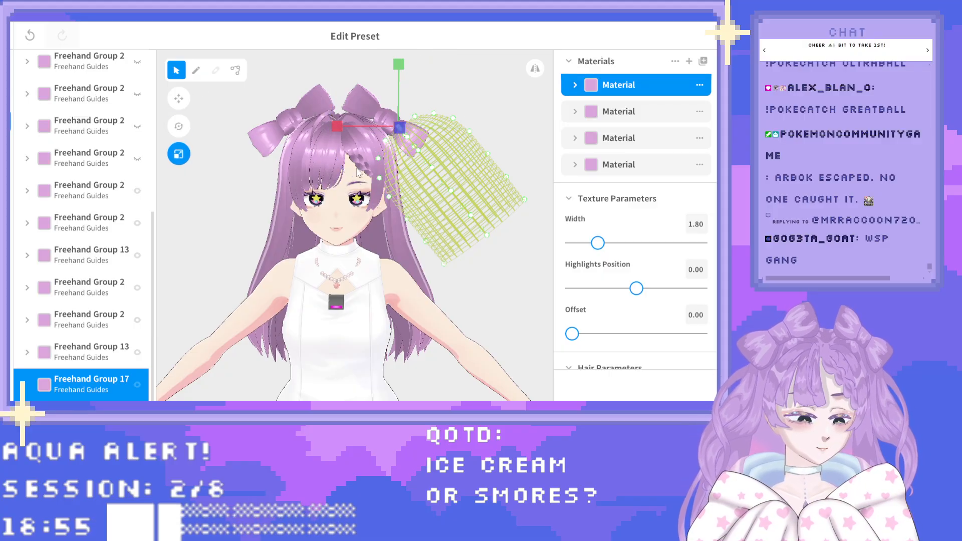
pyautogui.moveTo(437, 164); pyautogui.dragTo(433, 163, button='right')
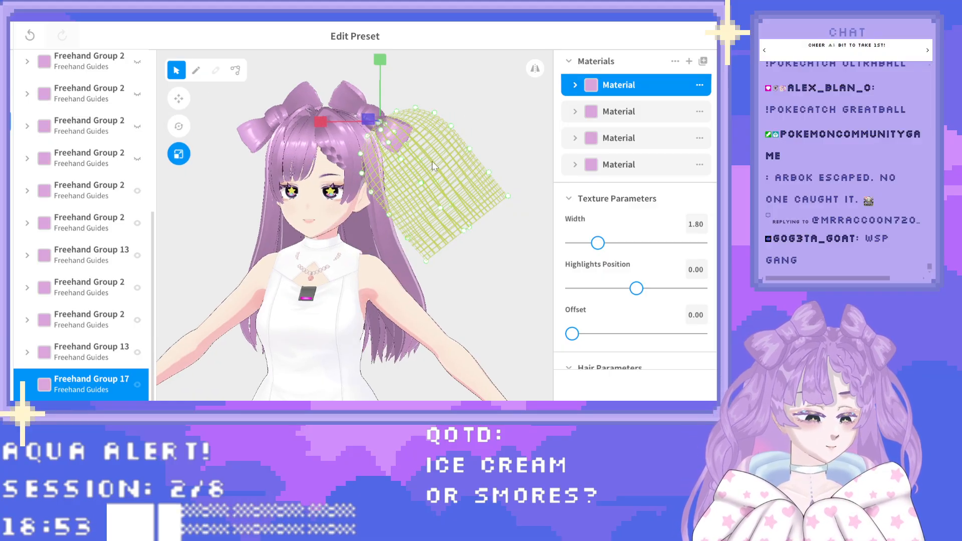
pyautogui.moveTo(382, 119); pyautogui.dragTo(398, 138)
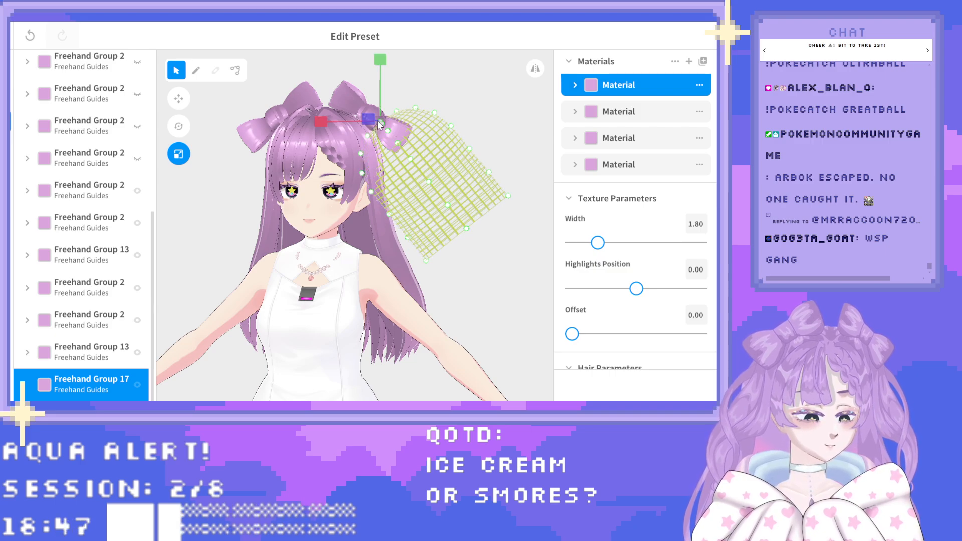
pyautogui.hotkey('ctrl', 'z')
pyautogui.moveTo(375, 127); pyautogui.dragTo(401, 149)
pyautogui.hotkey('ctrl', 'z')
pyautogui.moveTo(471, 179); pyautogui.dragTo(446, 189, button='right')
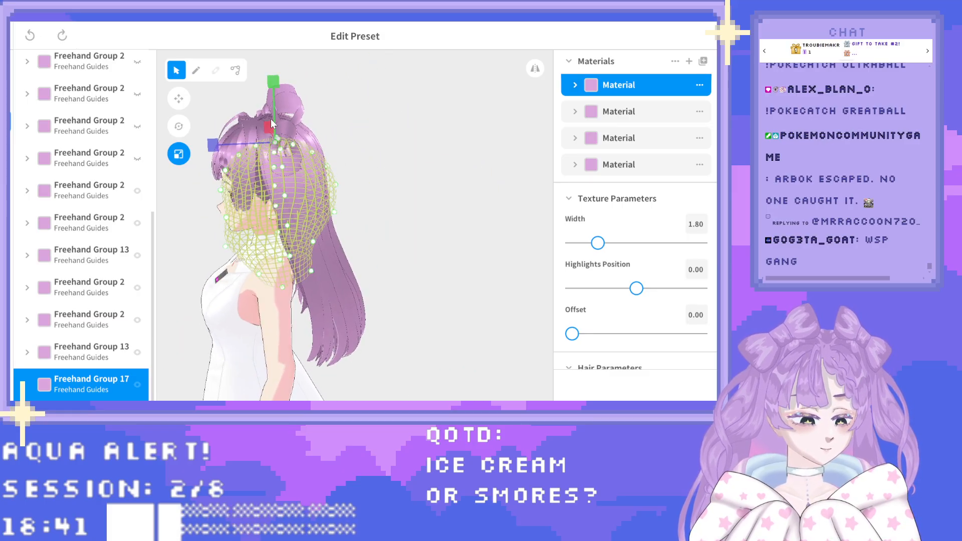
pyautogui.moveTo(271, 123); pyautogui.dragTo(262, 82)
pyautogui.moveTo(405, 257); pyautogui.dragTo(438, 259, button='right')
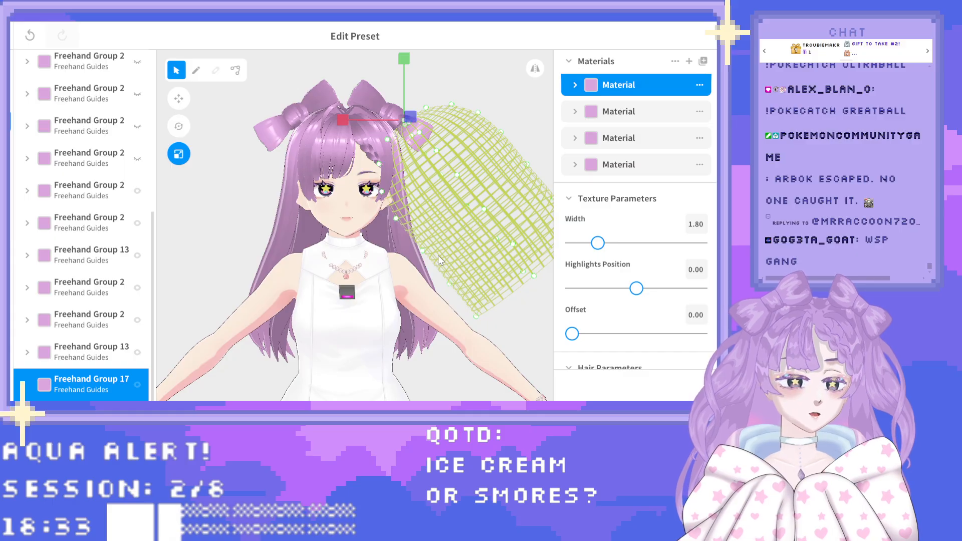
# Narrow the enlarged guide mesh from front to back and undo the extra vertical scaling.
pyautogui.moveTo(438, 255); pyautogui.dragTo(421, 260, button='middle')
pyautogui.moveTo(420, 261); pyautogui.dragTo(410, 295, button='right')
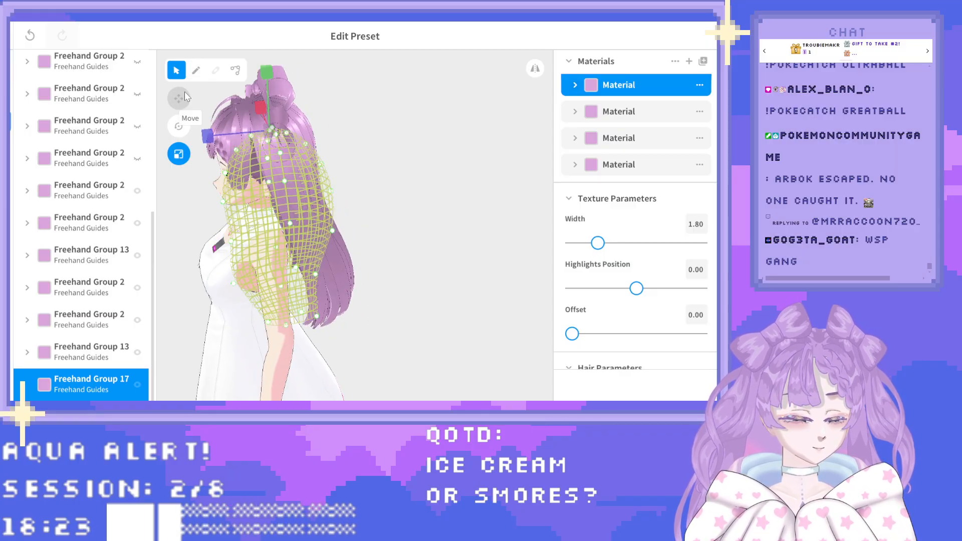
pyautogui.moveTo(209, 133); pyautogui.dragTo(260, 132)
pyautogui.moveTo(330, 200); pyautogui.dragTo(370, 192, button='right')
pyautogui.moveTo(311, 59)
pyautogui.mouseDown()
pyautogui.moveTo(310, 79)
pyautogui.moveTo(313, 41)
pyautogui.mouseUp()
pyautogui.hotkey('ctrl', 'z')
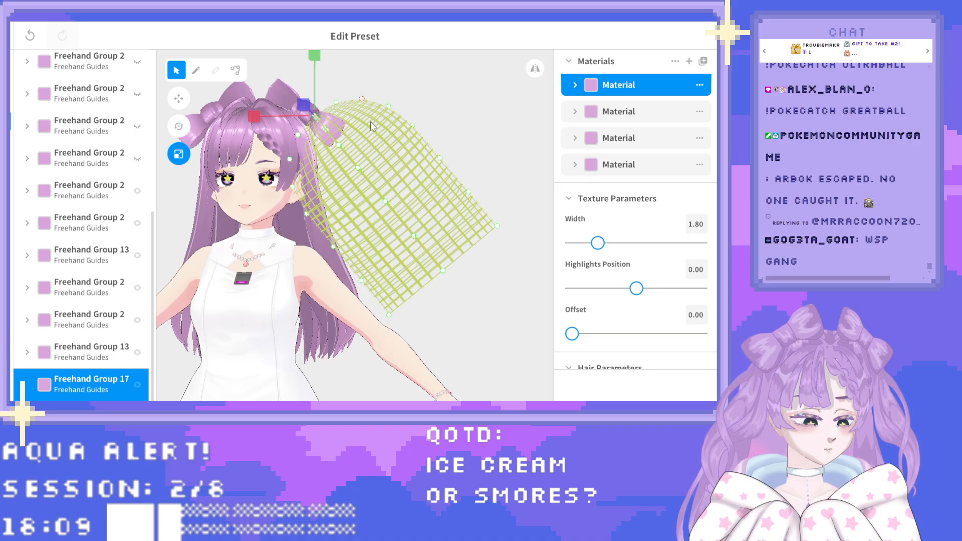
# Pull the guide mesh's lower corner outward and its upper-edge control points inward to curve the mesh down from the bow.
pyautogui.moveTo(388, 313); pyautogui.dragTo(424, 290)
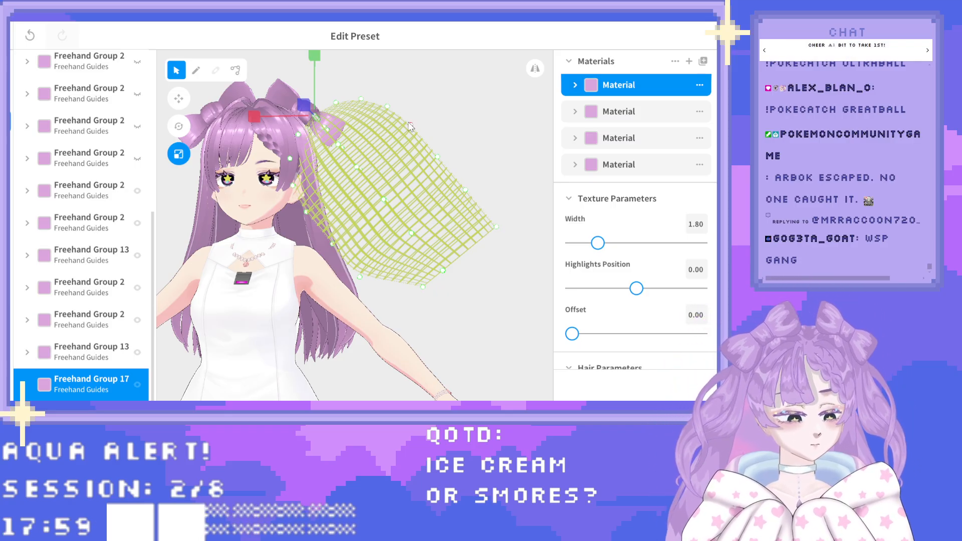
pyautogui.moveTo(387, 107); pyautogui.dragTo(397, 165)
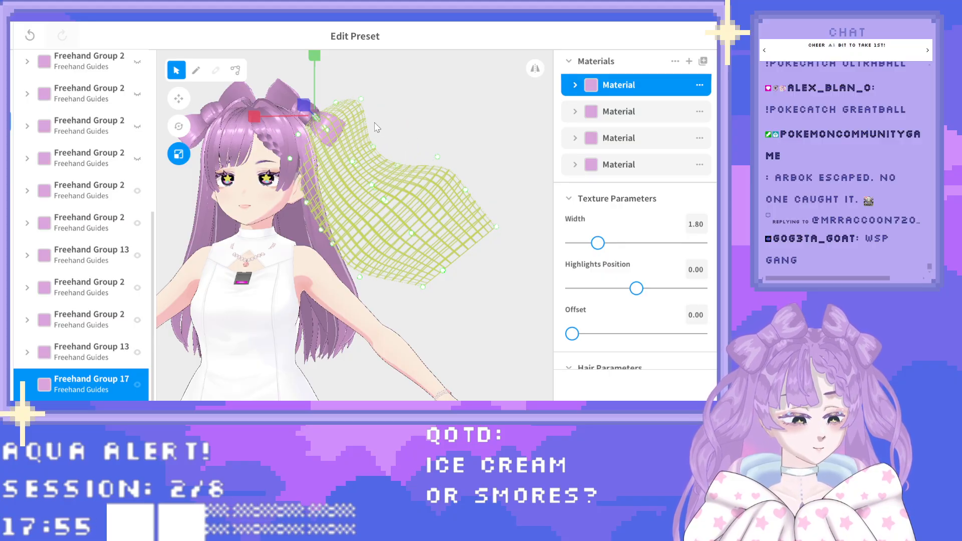
pyautogui.moveTo(362, 99); pyautogui.dragTo(317, 119)
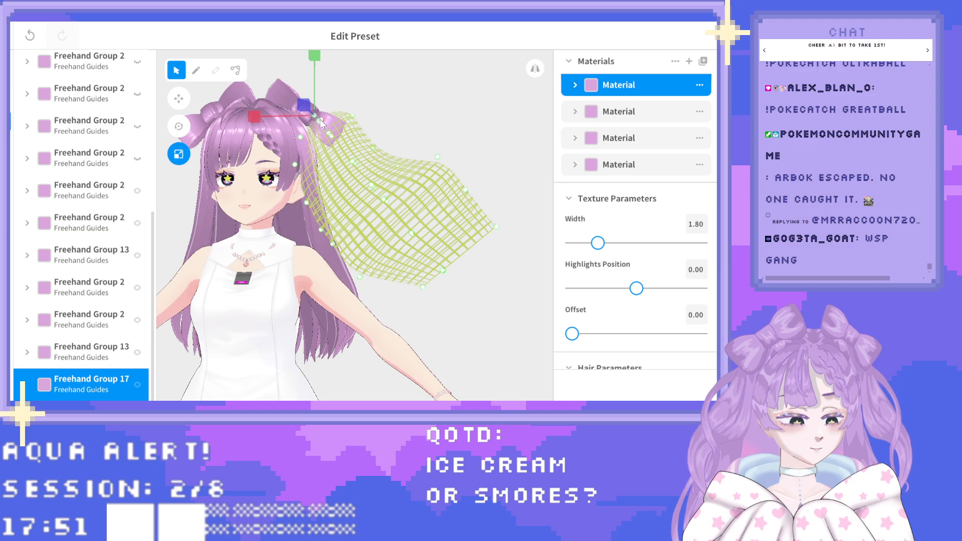
pyautogui.moveTo(398, 159); pyautogui.dragTo(427, 180, button='right')
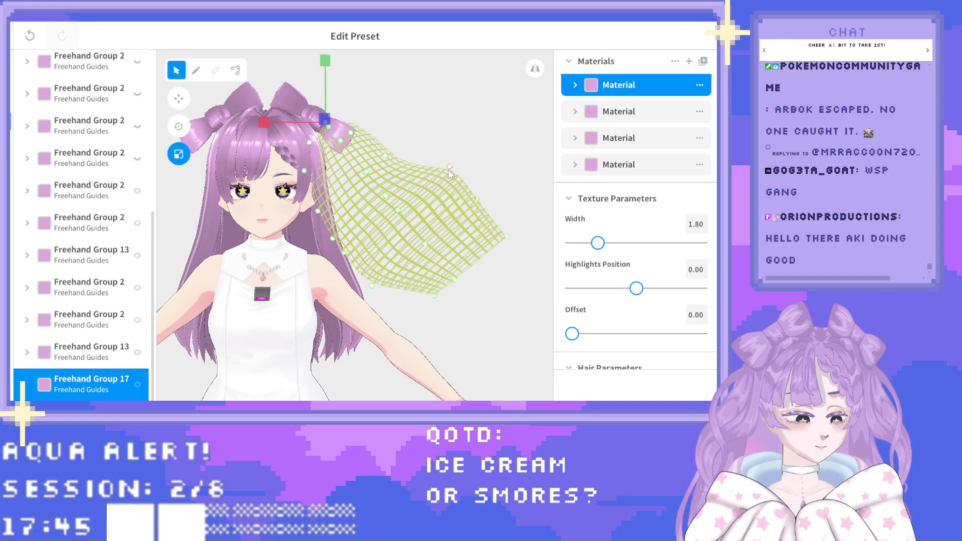
pyautogui.moveTo(448, 170); pyautogui.dragTo(422, 194)
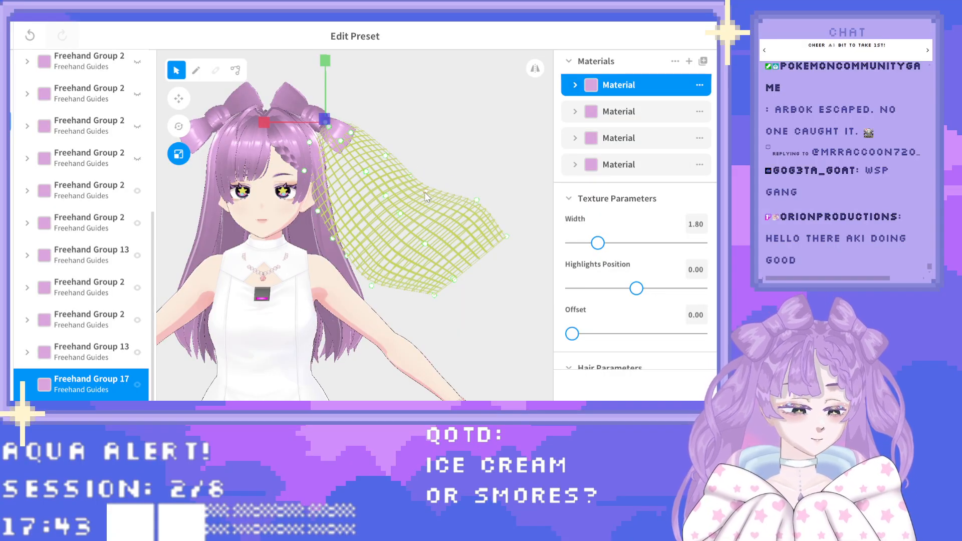
pyautogui.moveTo(384, 155); pyautogui.dragTo(395, 187)
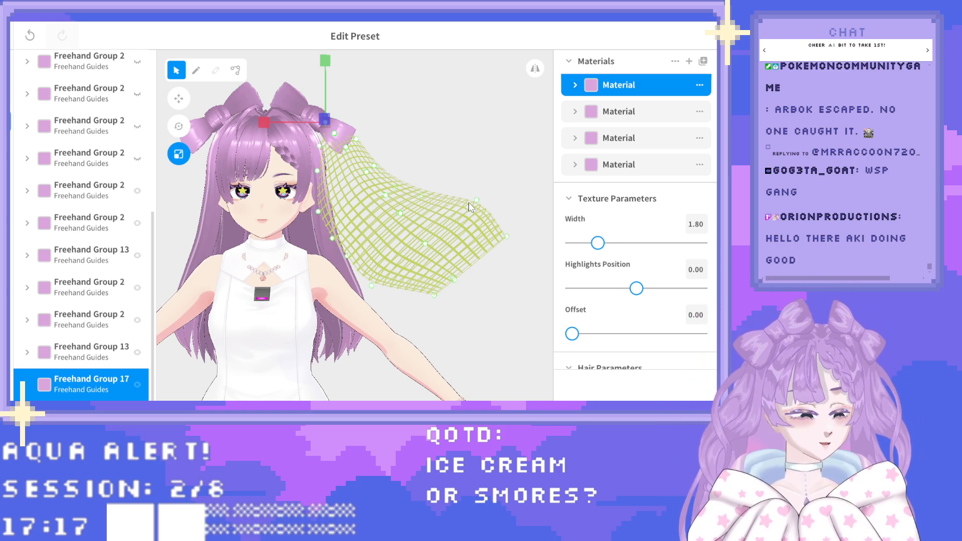
# Pull the control points at the guide mesh's outer end and lower edge inward to shorten and taper the tip.
pyautogui.moveTo(473, 197); pyautogui.dragTo(414, 195)
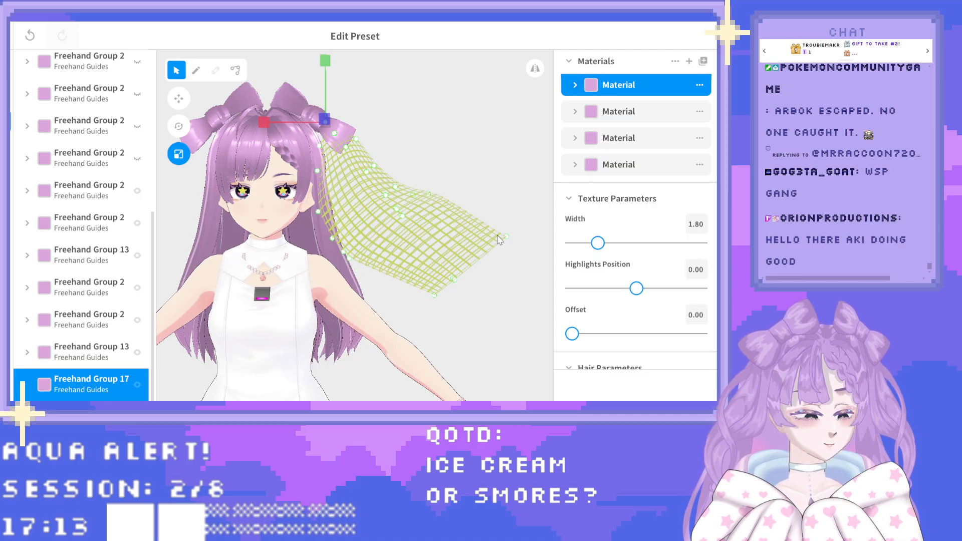
pyautogui.moveTo(503, 236); pyautogui.dragTo(454, 268)
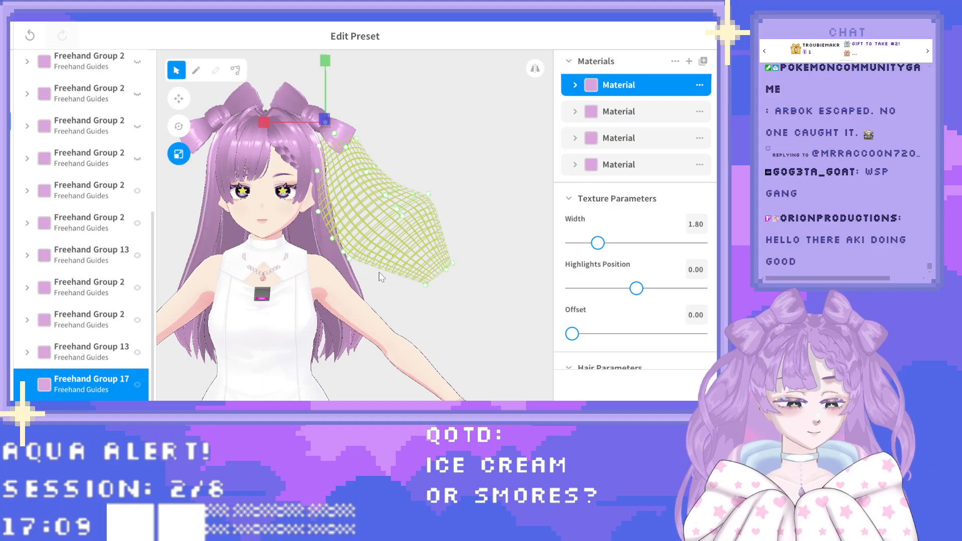
pyautogui.moveTo(350, 259); pyautogui.dragTo(333, 234)
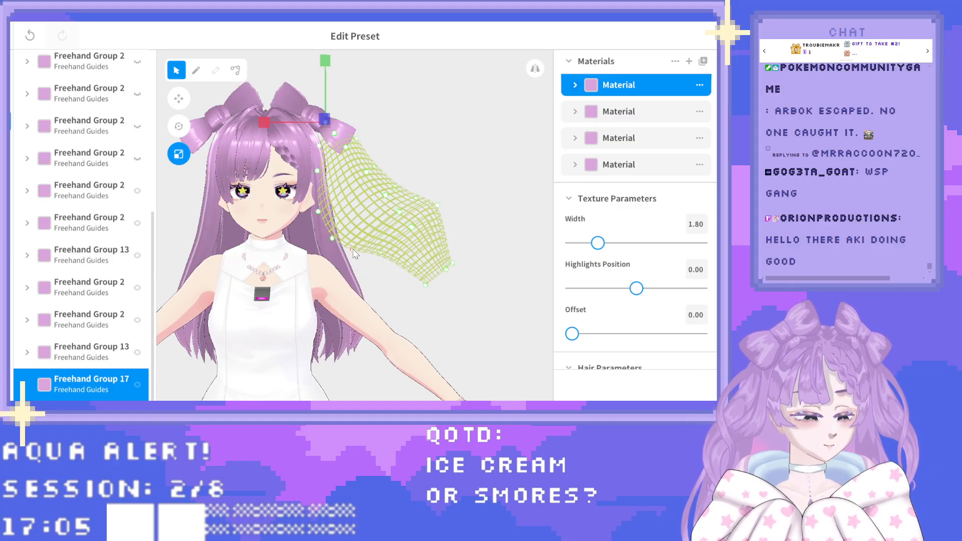
pyautogui.moveTo(453, 264); pyautogui.dragTo(445, 272)
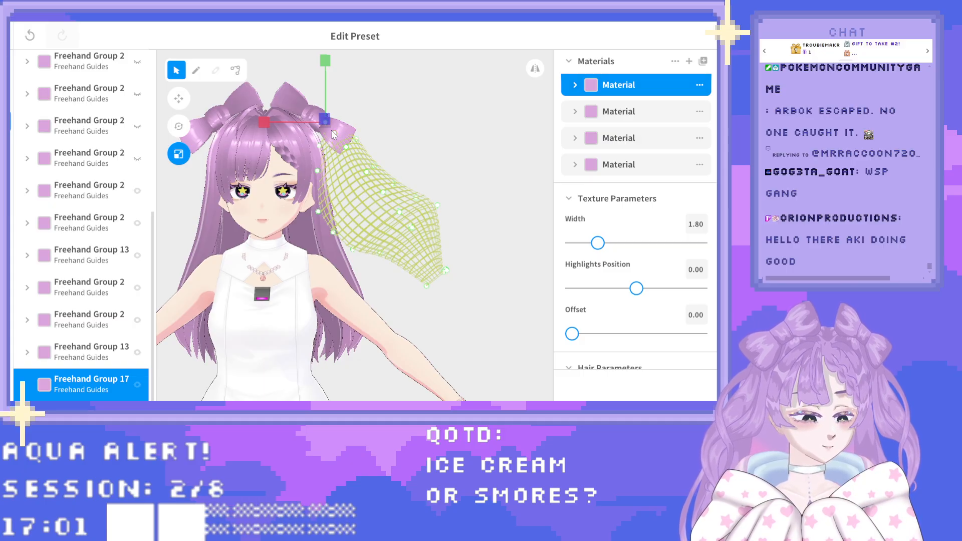
# Move the guide mesh closer to the base of the bow, undoing the first small nudge.
pyautogui.click(179, 99)
pyautogui.scroll(2, 318, 145)
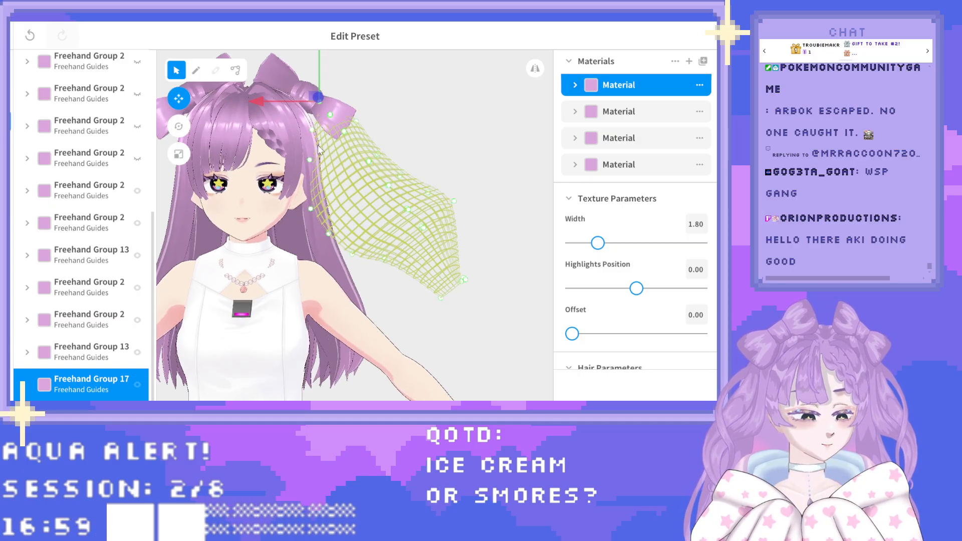
pyautogui.scroll(1, 317, 145)
pyautogui.moveTo(317, 145); pyautogui.dragTo(309, 125, button='right')
pyautogui.moveTo(311, 98); pyautogui.dragTo(309, 100)
pyautogui.hotkey('ctrl', 'z')
pyautogui.moveTo(326, 99); pyautogui.dragTo(307, 102, button='right')
pyautogui.moveTo(294, 103); pyautogui.dragTo(357, 147)
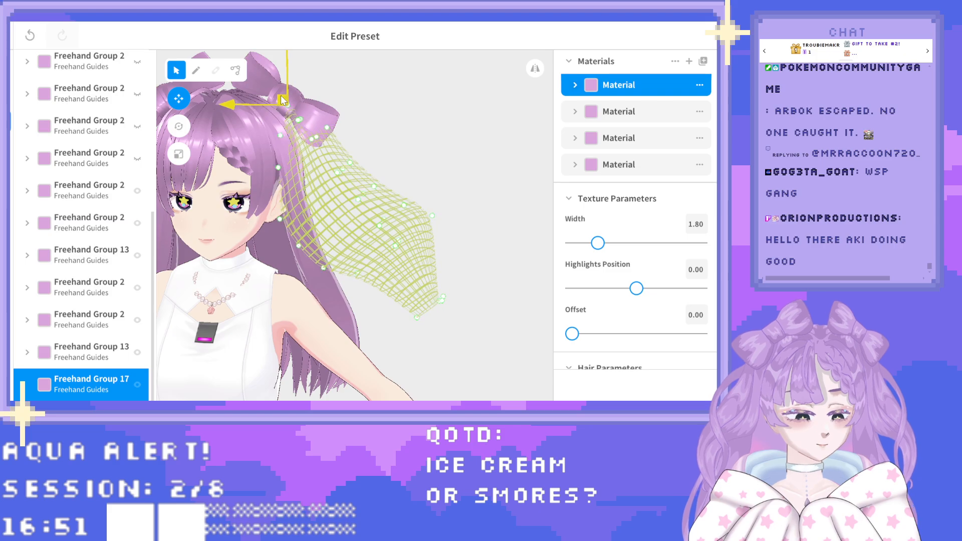
# Fine-tune the guide mesh's placement beneath the bow, checking it from the side of the head.
pyautogui.moveTo(357, 147); pyautogui.dragTo(324, 161, button='right')
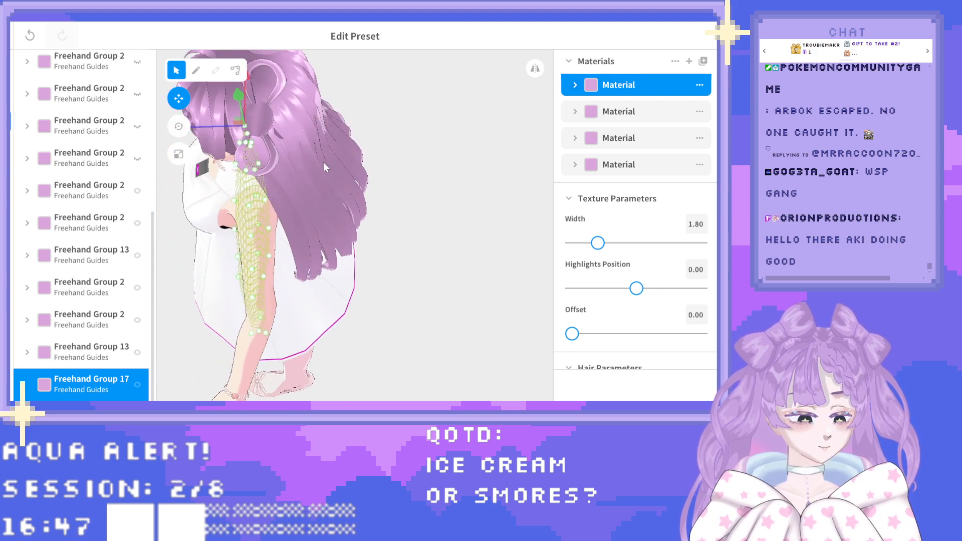
pyautogui.moveTo(236, 117); pyautogui.dragTo(241, 117, button='right')
pyautogui.moveTo(241, 117); pyautogui.dragTo(243, 117, button='middle')
pyautogui.click(247, 118)
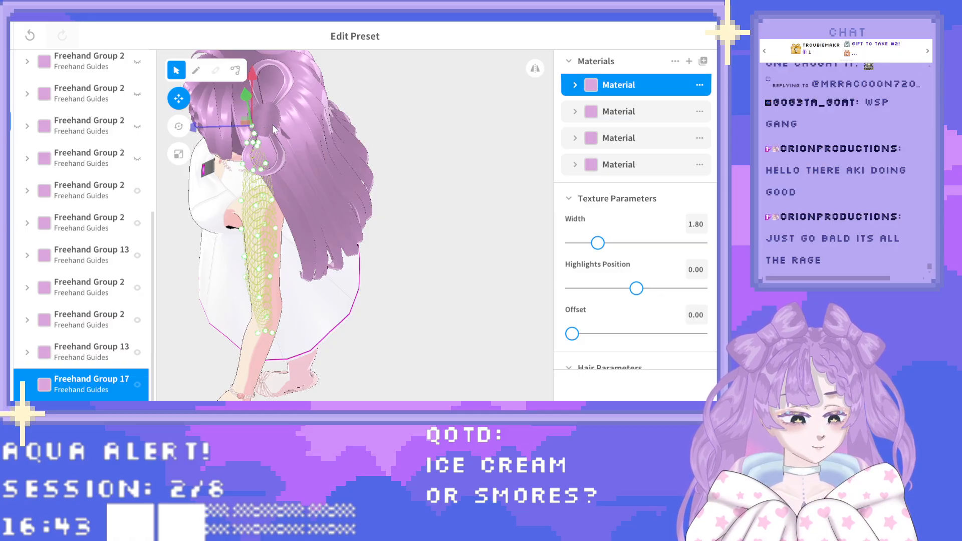
pyautogui.moveTo(288, 132); pyautogui.dragTo(325, 139, button='middle')
pyautogui.click(311, 100)
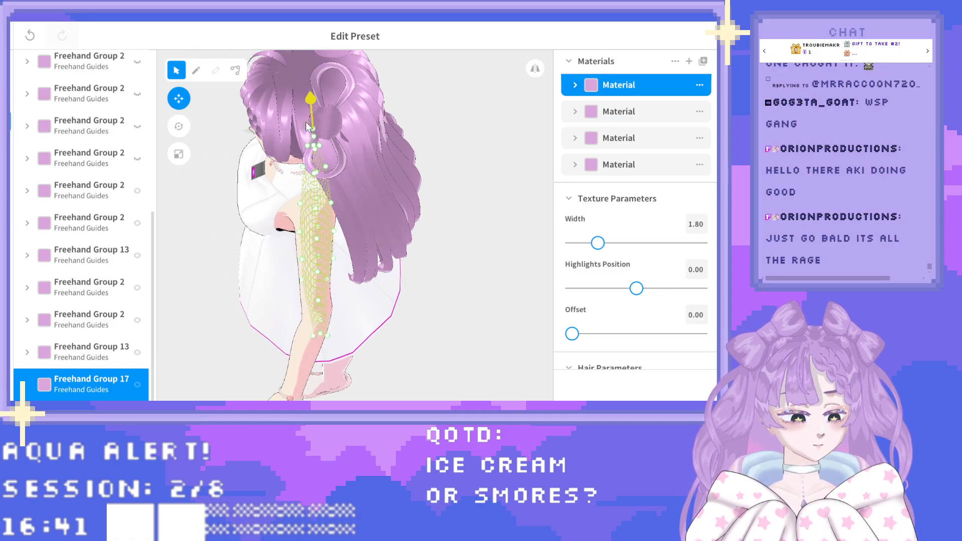
pyautogui.scroll(2, 296, 115)
pyautogui.moveTo(295, 114); pyautogui.dragTo(353, 131, button='right')
pyautogui.moveTo(318, 239); pyautogui.dragTo(313, 228)
pyautogui.moveTo(314, 229); pyautogui.dragTo(355, 231, button='right')
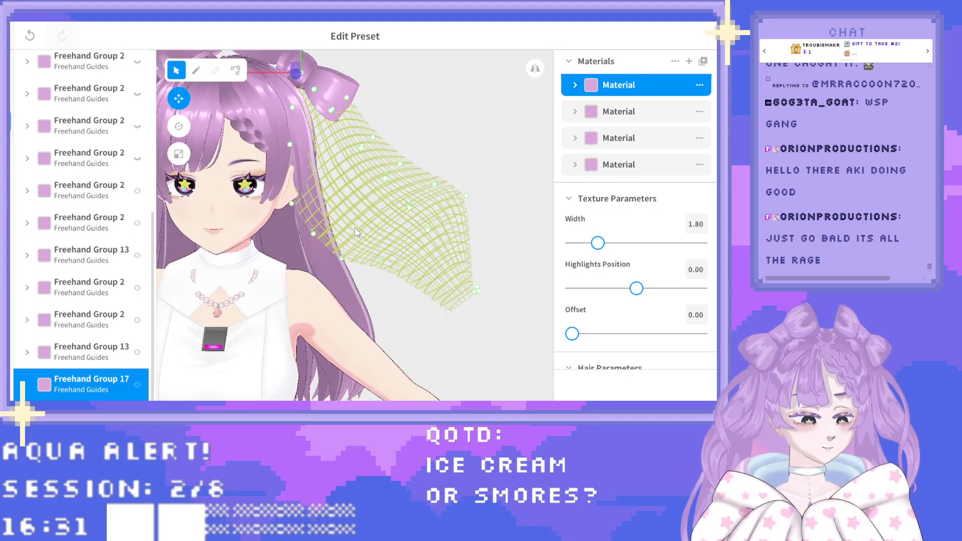
# Pull the guide mesh's inner-edge control points away from the face to narrow it along the head.
pyautogui.moveTo(296, 201); pyautogui.dragTo(321, 196)
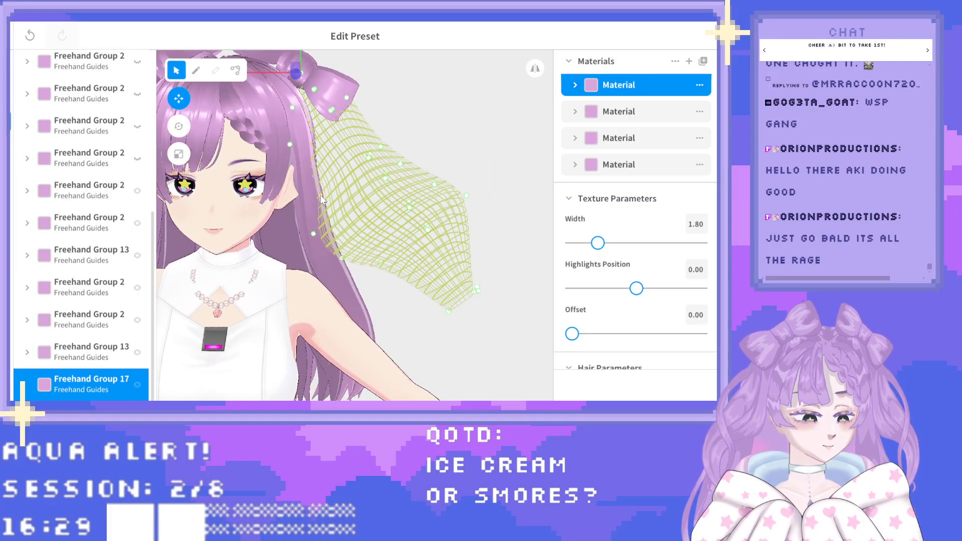
pyautogui.moveTo(289, 141)
pyautogui.mouseDown()
pyautogui.moveTo(299, 106)
pyautogui.moveTo(306, 109)
pyautogui.mouseUp()
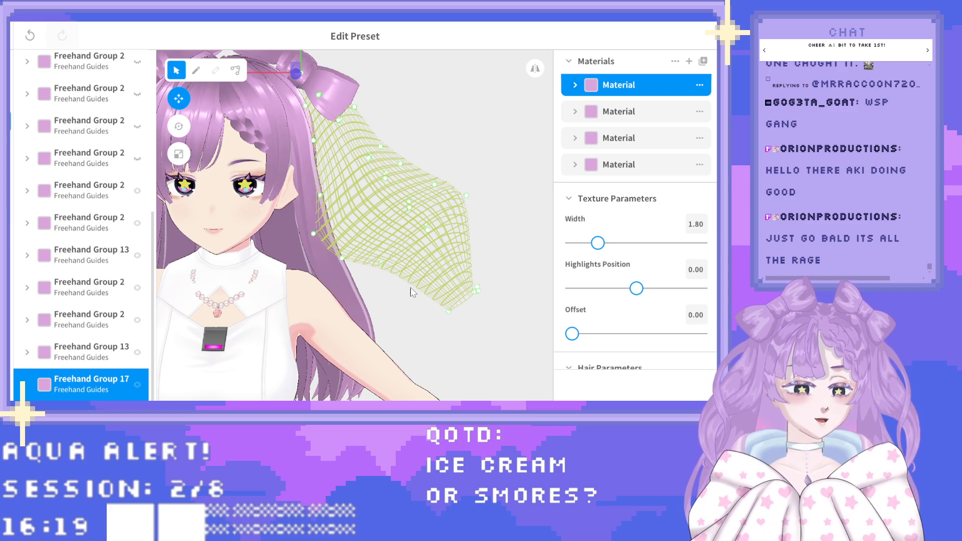
pyautogui.scroll(-3, 413, 287)
pyautogui.scroll(-2, 320, 287)
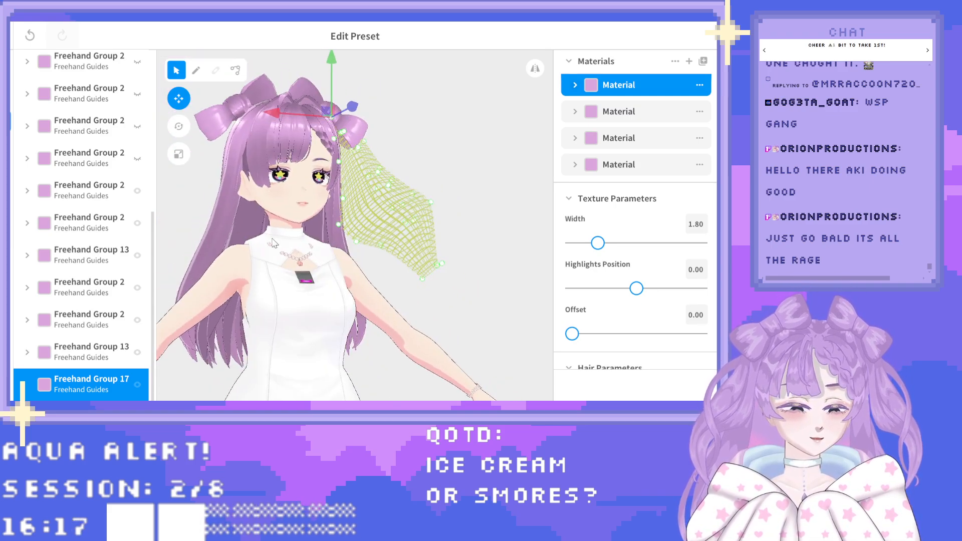
pyautogui.scroll(-4, 273, 244)
pyautogui.moveTo(303, 235); pyautogui.dragTo(291, 128, button='right')
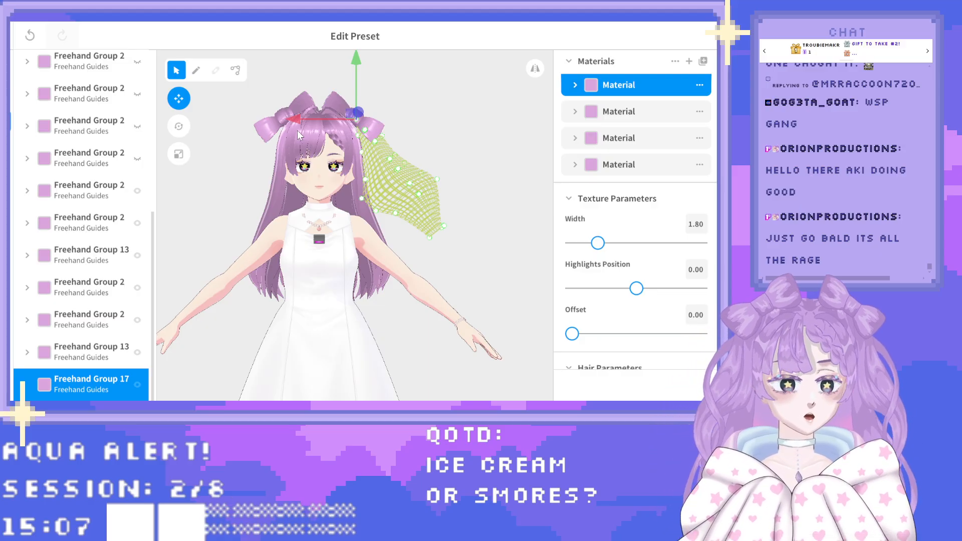
# Draw a hair strand along the guide mesh from the bow down to the mesh's outer tip.
pyautogui.click(195, 71)
pyautogui.scroll(3, 337, 181)
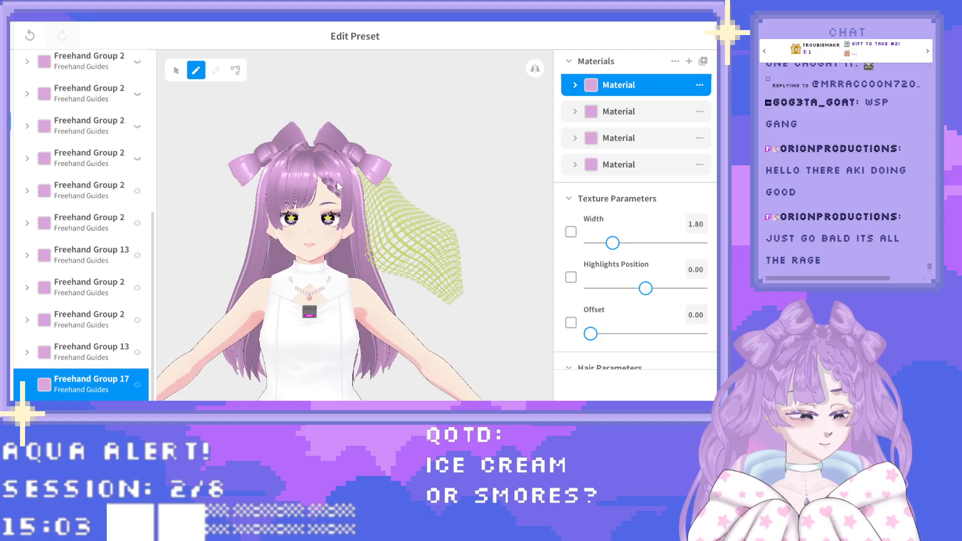
pyautogui.scroll(3, 346, 189)
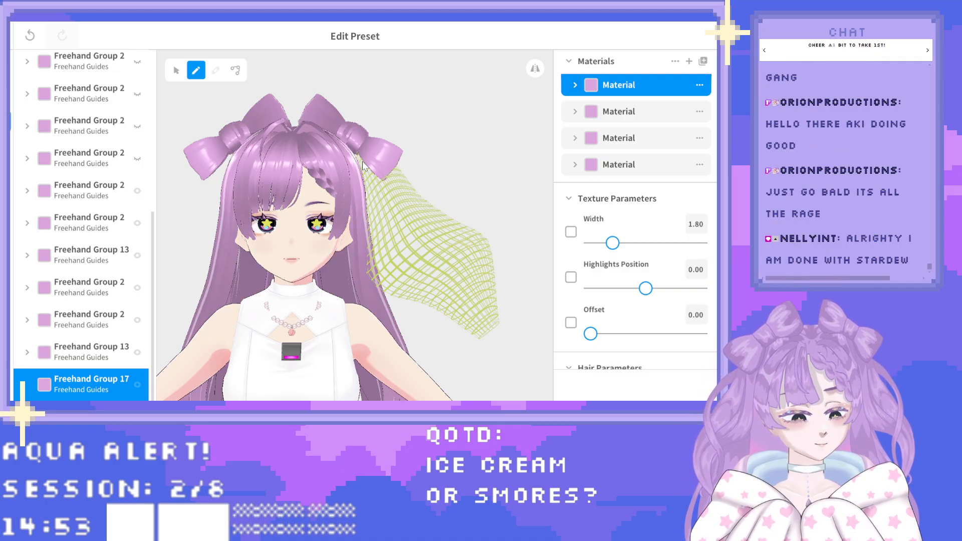
pyautogui.moveTo(362, 164); pyautogui.dragTo(496, 329)
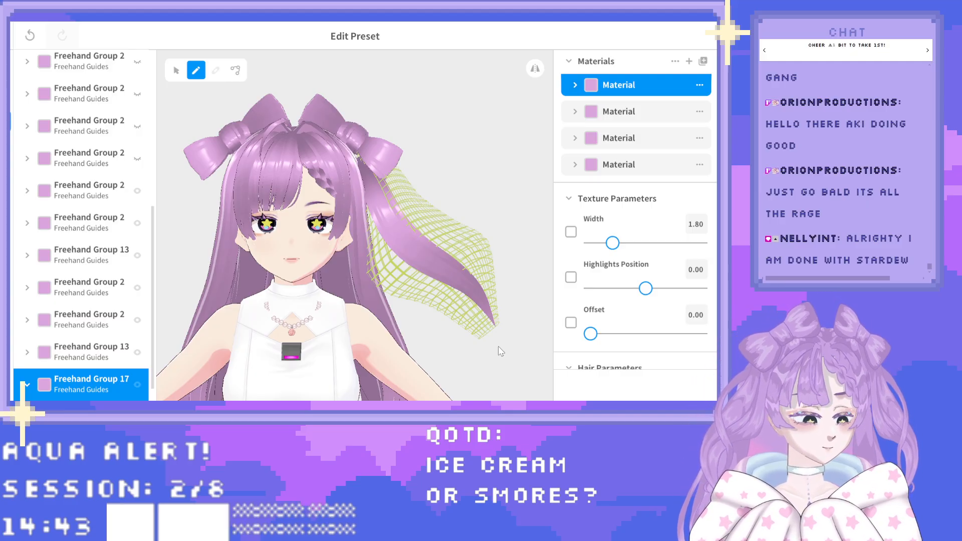
# Try a texture width of 2.14 and return it to 1.80, keeping the drawn strand.
pyautogui.moveTo(500, 328)
pyautogui.mouseDown(button='right')
pyautogui.moveTo(441, 326)
pyautogui.moveTo(486, 330)
pyautogui.mouseUp(button='right')
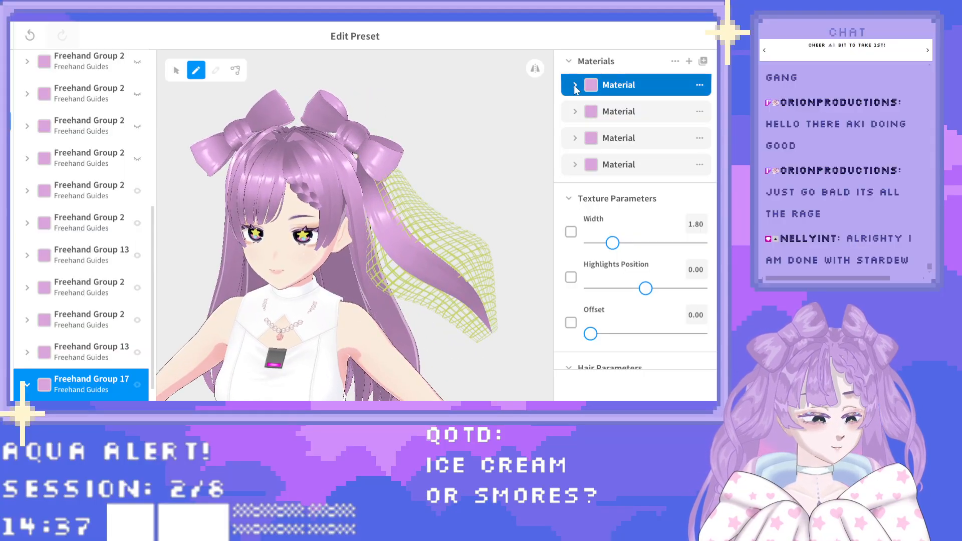
pyautogui.moveTo(612, 243)
pyautogui.mouseDown()
pyautogui.moveTo(683, 243)
pyautogui.moveTo(622, 243)
pyautogui.mouseUp()
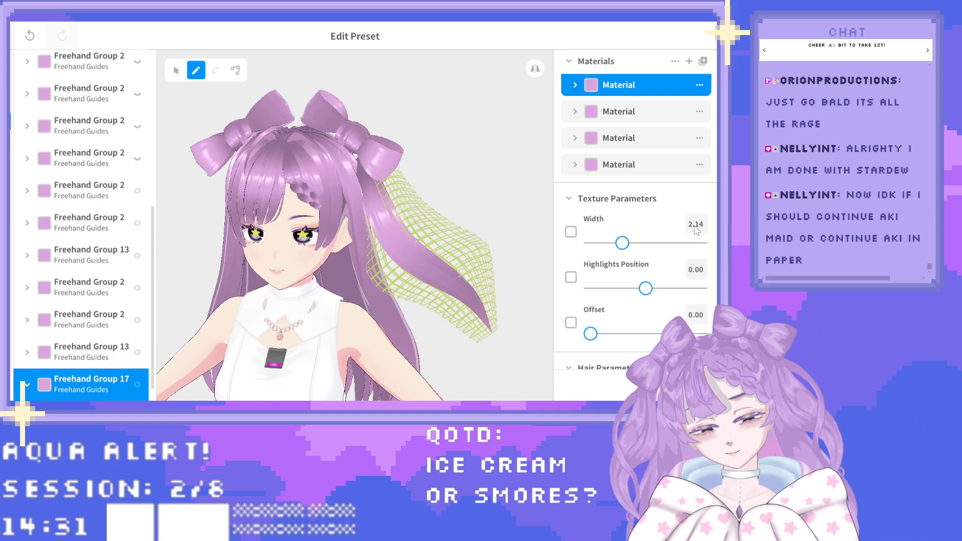
pyautogui.hotkey('ctrl', 'z')
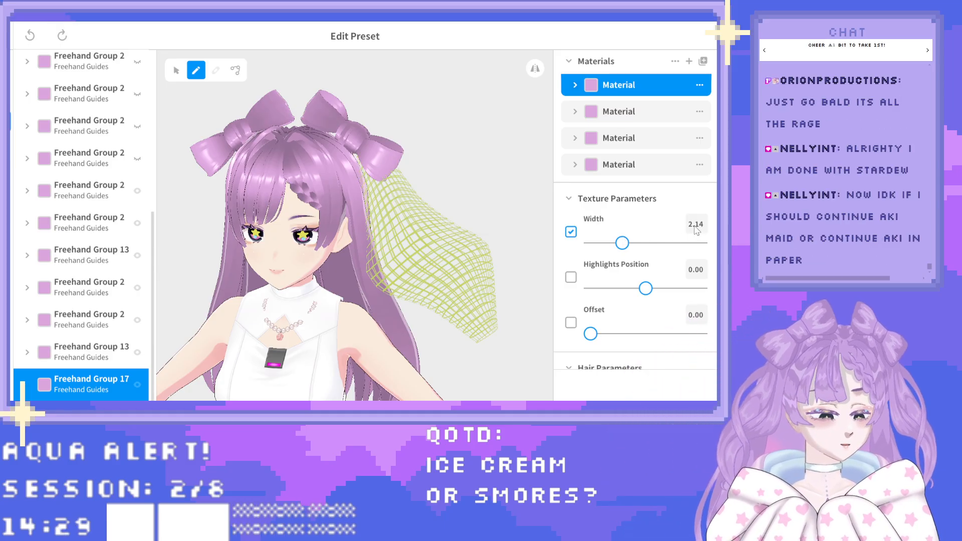
pyautogui.click(62, 35)
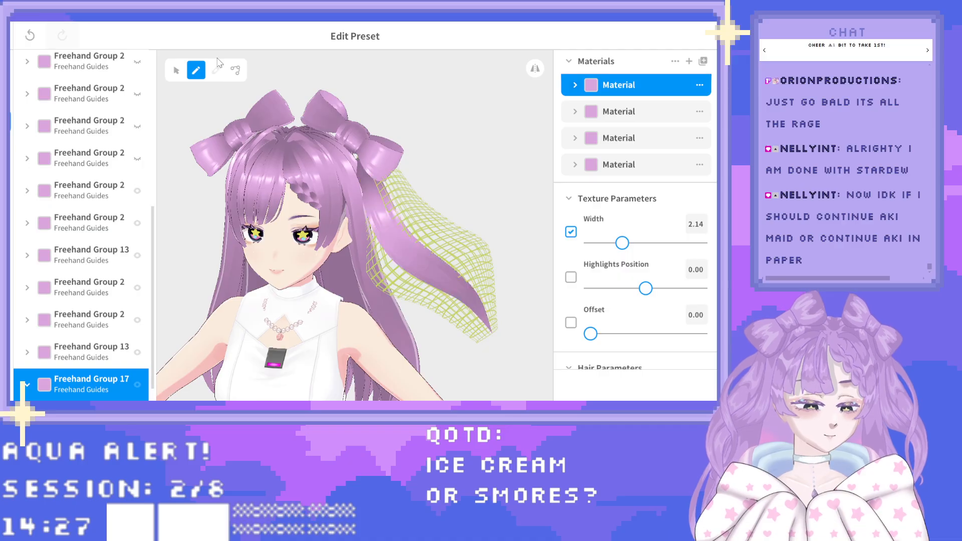
pyautogui.moveTo(621, 243); pyautogui.dragTo(610, 244)
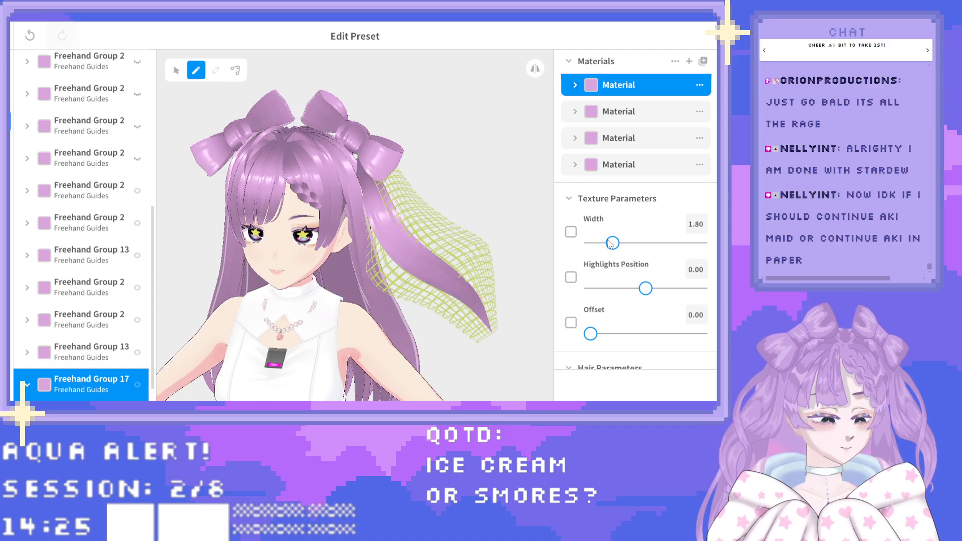
# Set the hair strand's width to 0.10 and its thickness to 0.10.
pyautogui.click(575, 84)
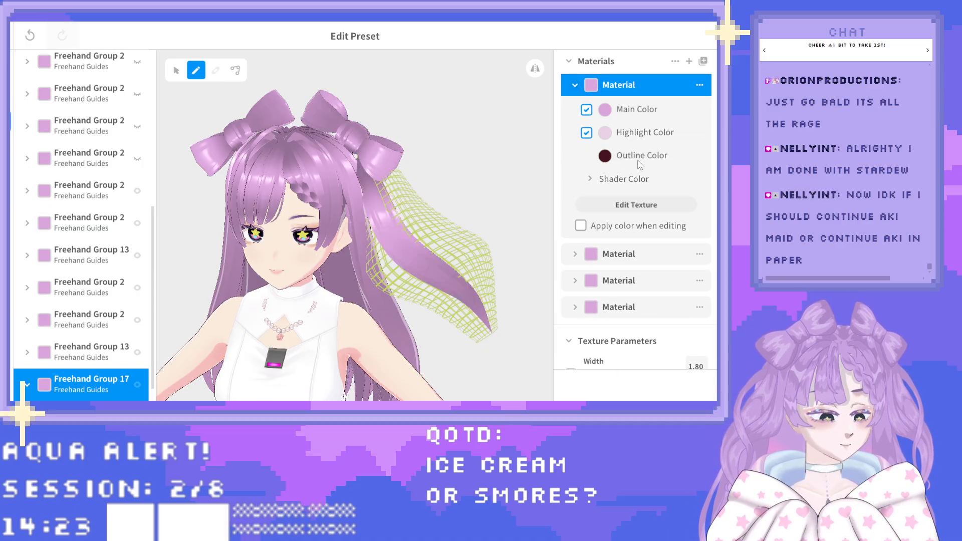
pyautogui.scroll(-2, 644, 142)
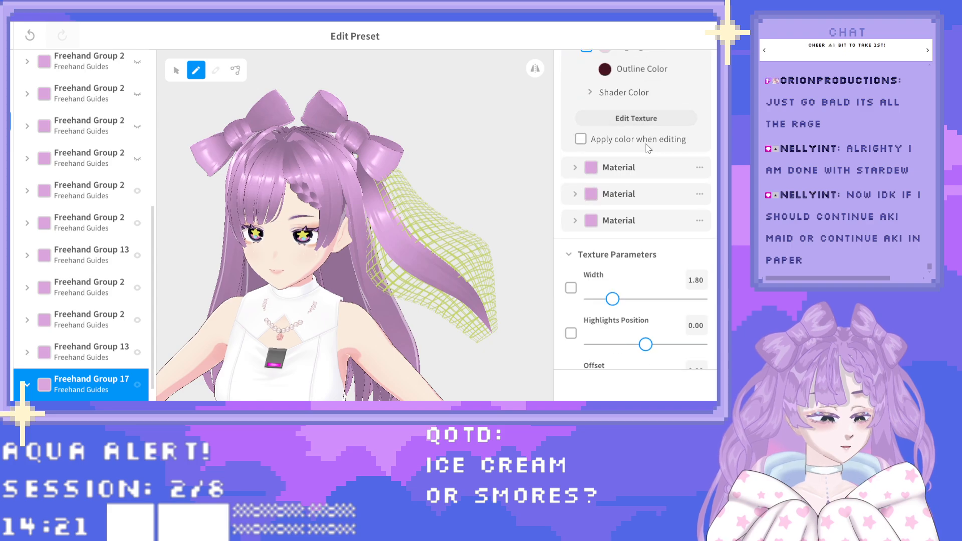
pyautogui.scroll(-5, 646, 145)
pyautogui.moveTo(657, 244); pyautogui.dragTo(699, 239)
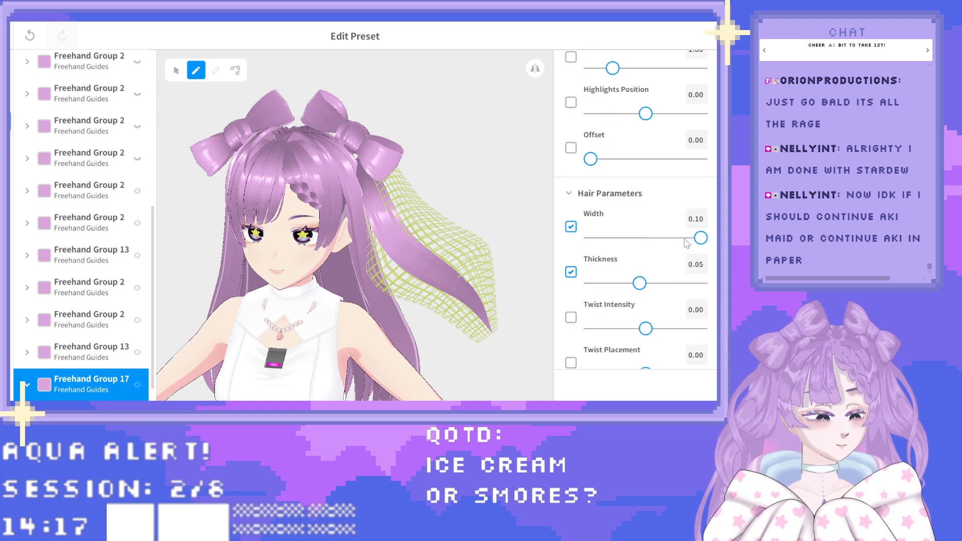
pyautogui.moveTo(639, 283); pyautogui.dragTo(714, 283)
pyautogui.moveTo(432, 241); pyautogui.dragTo(455, 239, button='right')
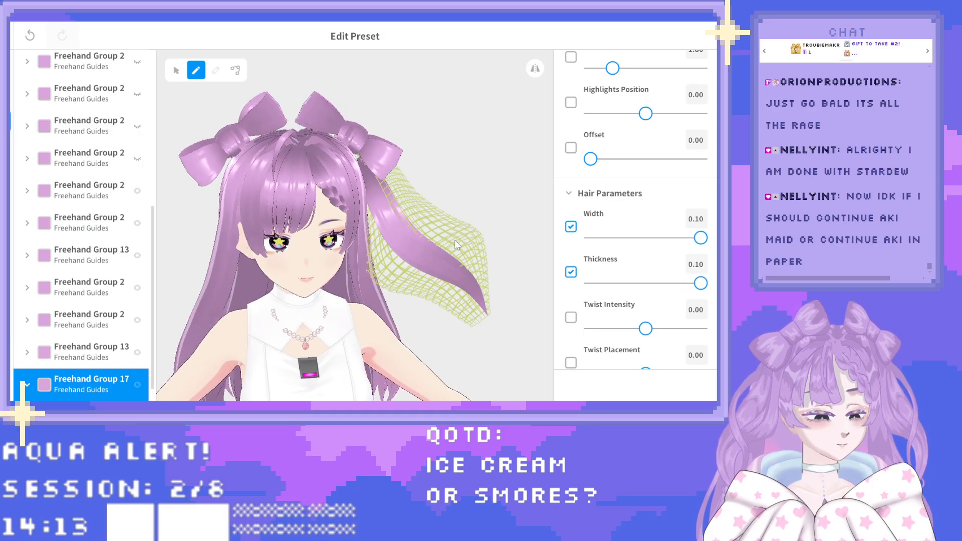
# Check the hair strand's cross-section options and keep Diamond.
pyautogui.scroll(-4, 637, 251)
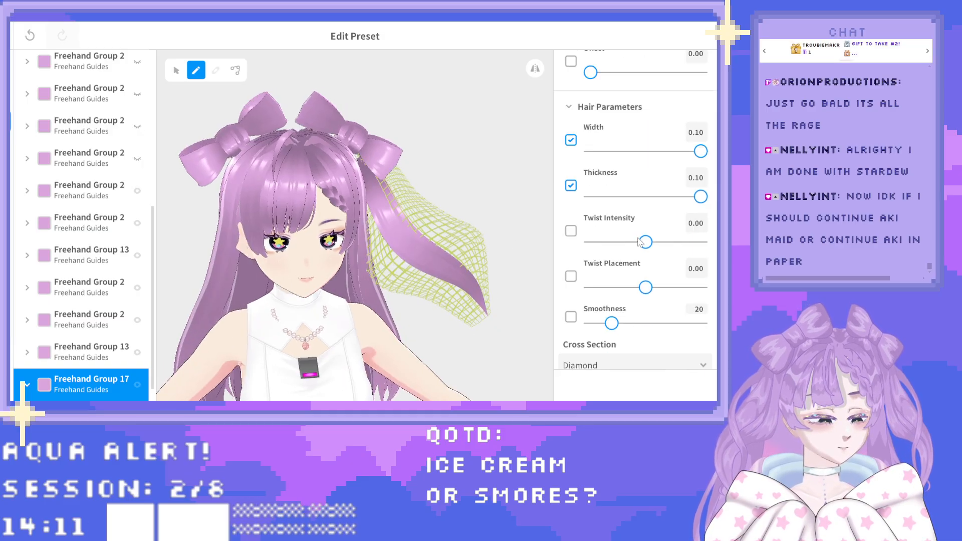
pyautogui.scroll(-1, 637, 251)
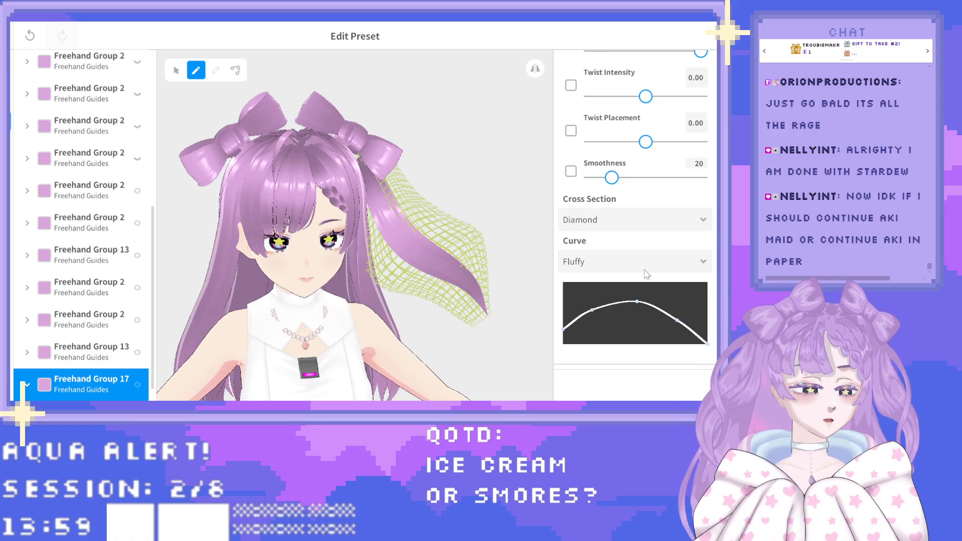
pyautogui.click(632, 222)
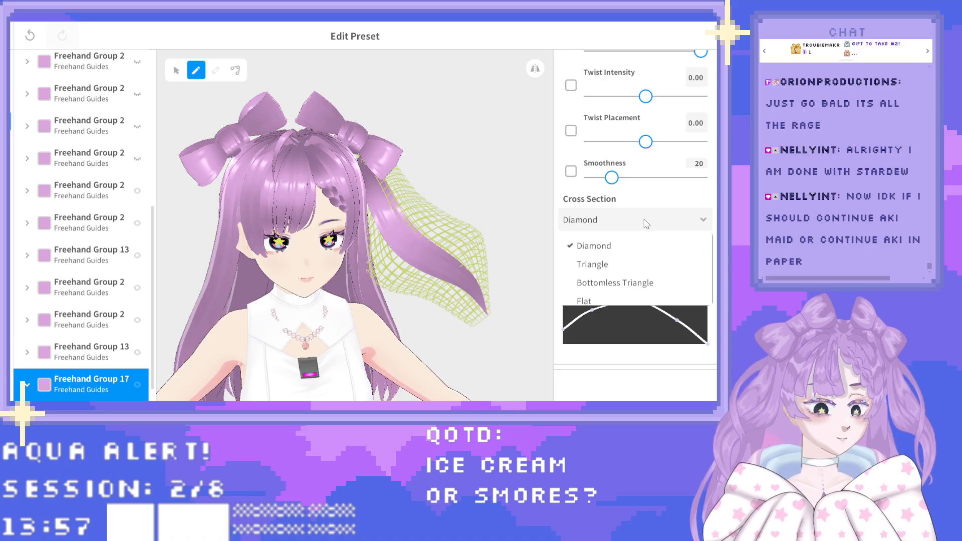
pyautogui.click(639, 244)
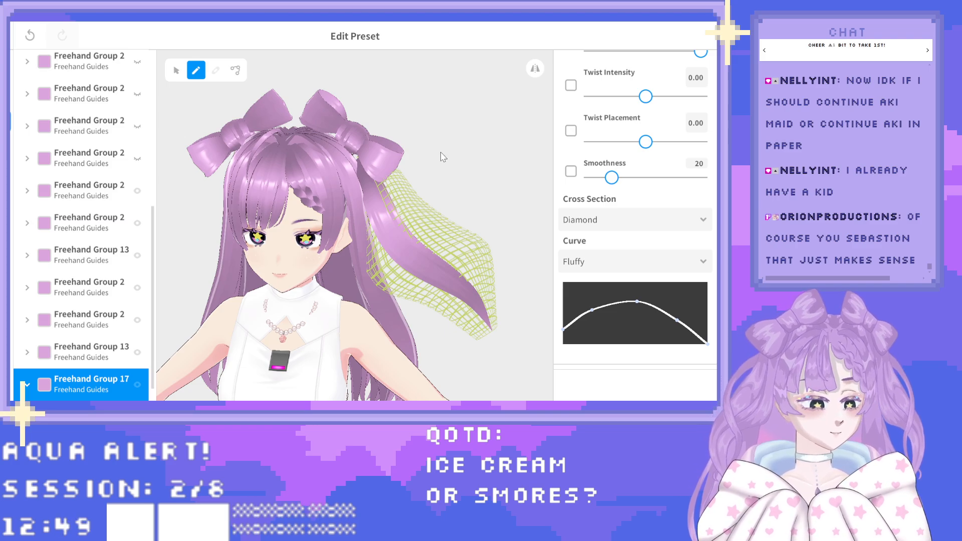
# Try drawing a second hair strand from behind the bow along the guide mesh to its outer tip, and undo it.
pyautogui.moveTo(441, 153)
pyautogui.mouseDown(button='right')
pyautogui.moveTo(369, 155)
pyautogui.moveTo(444, 155)
pyautogui.mouseUp(button='right')
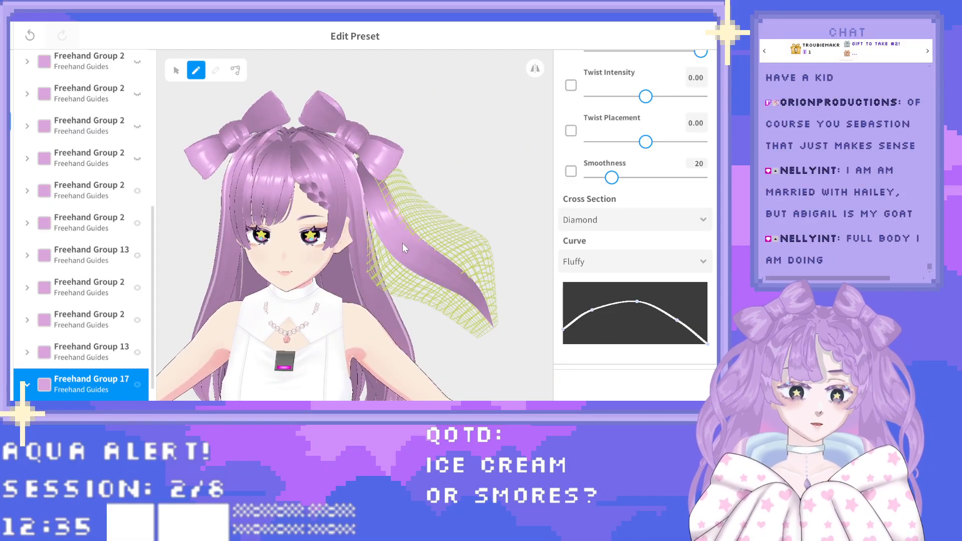
pyautogui.moveTo(434, 248); pyautogui.dragTo(395, 256, button='right')
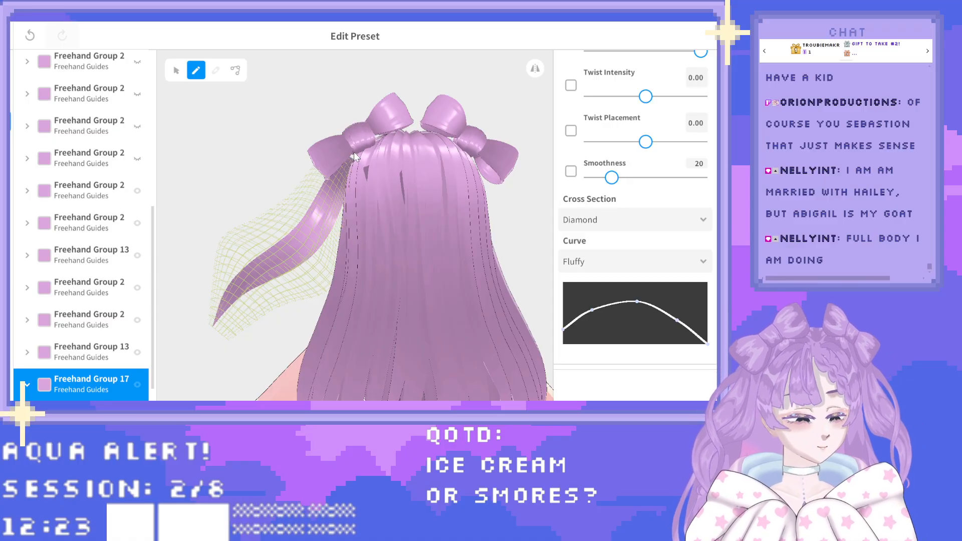
pyautogui.moveTo(349, 170)
pyautogui.mouseDown()
pyautogui.moveTo(323, 225)
pyautogui.moveTo(217, 335)
pyautogui.mouseUp()
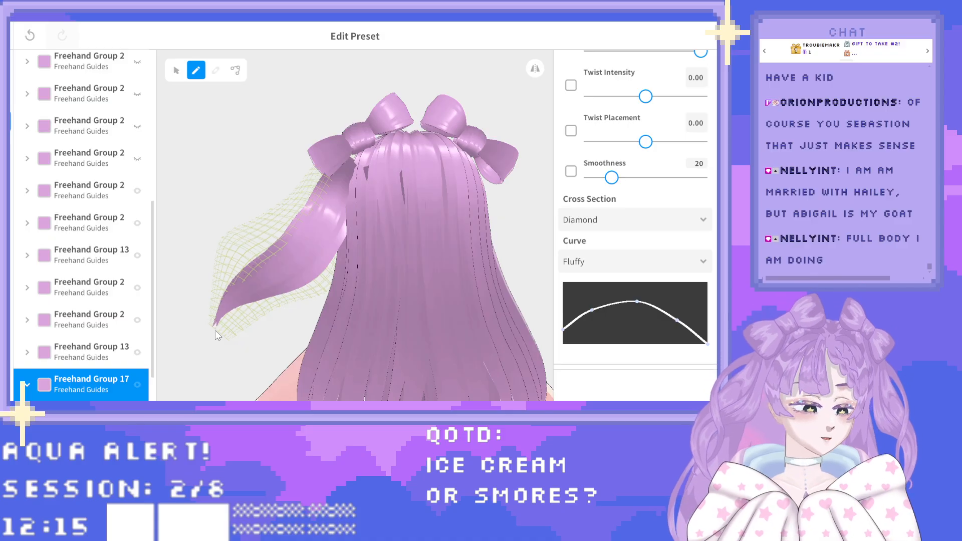
pyautogui.moveTo(222, 251); pyautogui.dragTo(199, 201, button='right')
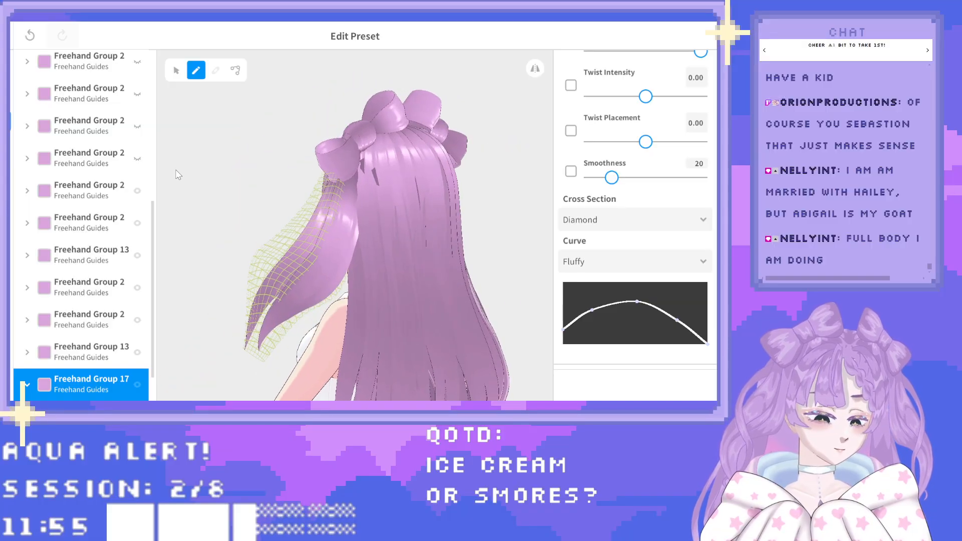
pyautogui.click(29, 34)
pyautogui.scroll(2, 612, 196)
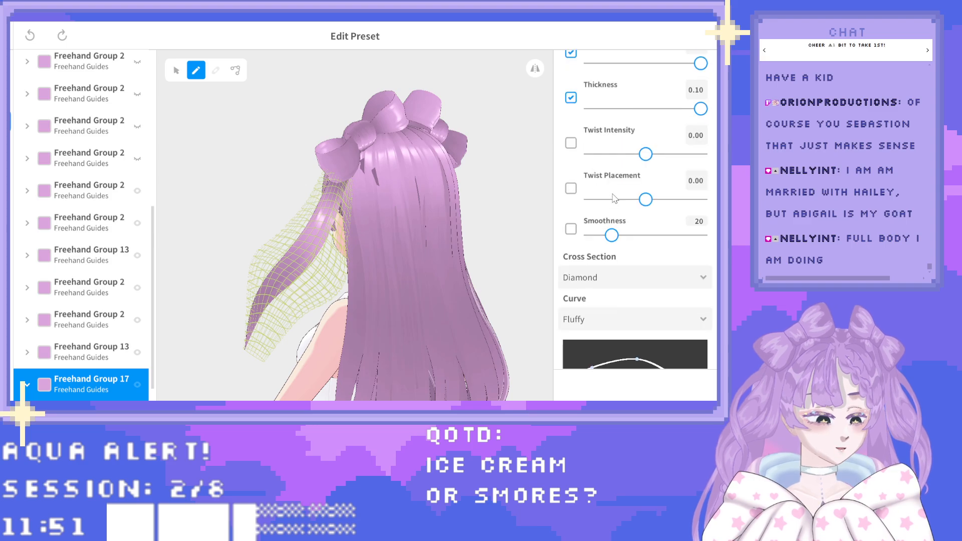
pyautogui.scroll(1, 612, 194)
# Select the remaining strand and its guide mesh, try a texture width of 1.81 and return it to 1.80.
pyautogui.moveTo(374, 239); pyautogui.dragTo(365, 252, button='right')
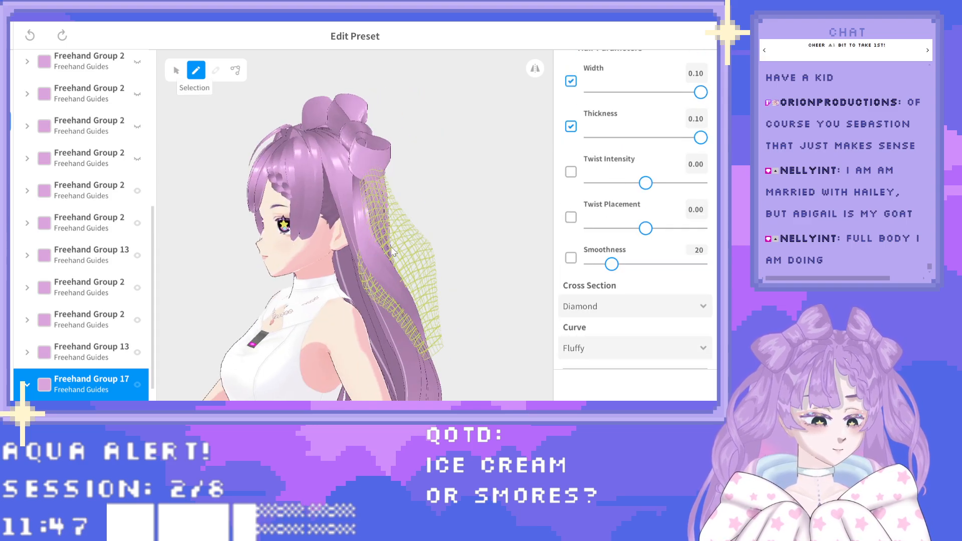
pyautogui.click(378, 254)
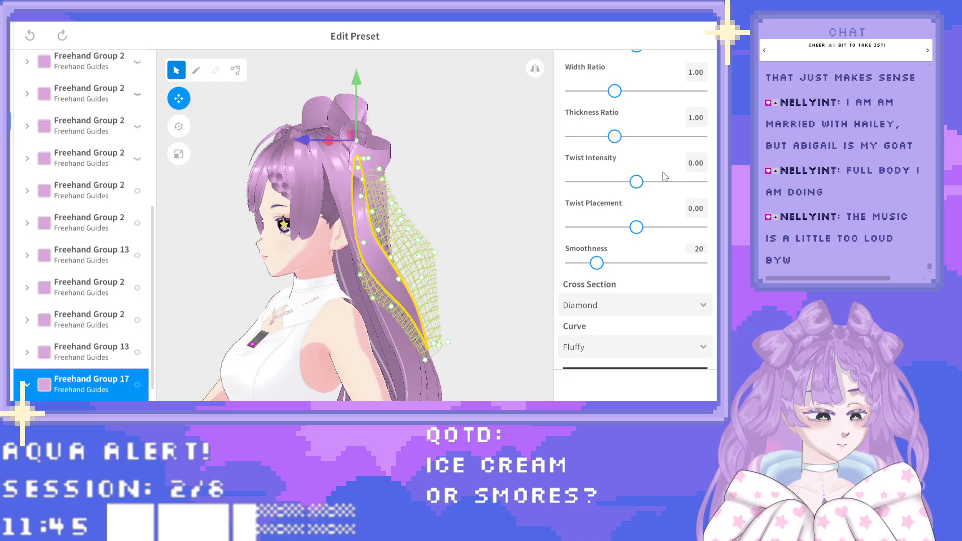
pyautogui.scroll(6, 665, 176)
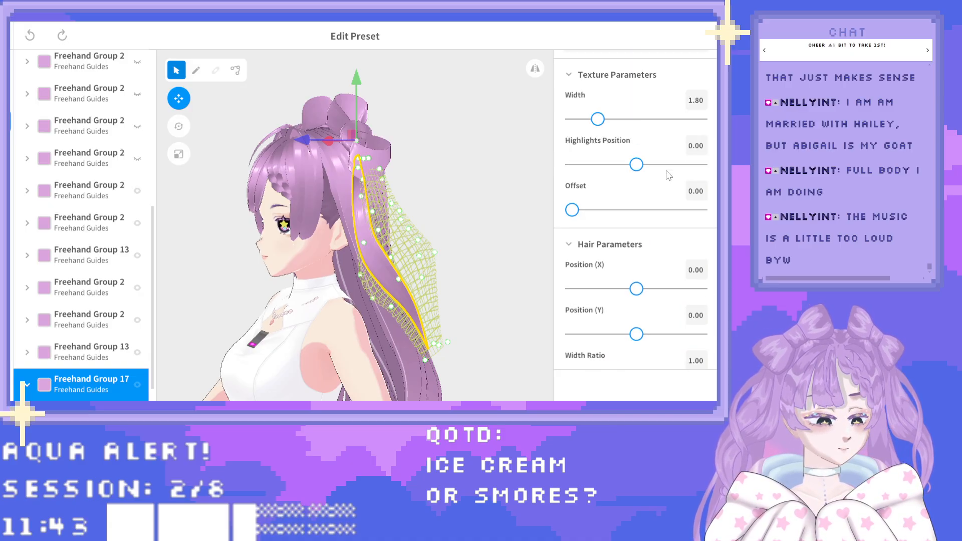
pyautogui.scroll(-2, 668, 175)
pyautogui.scroll(2, 669, 177)
pyautogui.scroll(1, 669, 178)
pyautogui.scroll(-2, 668, 178)
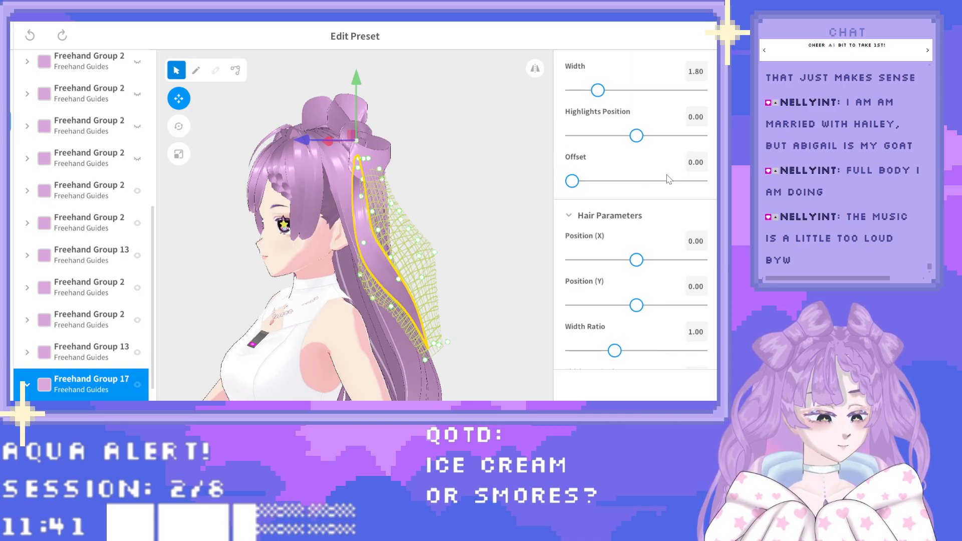
pyautogui.scroll(-7, 669, 179)
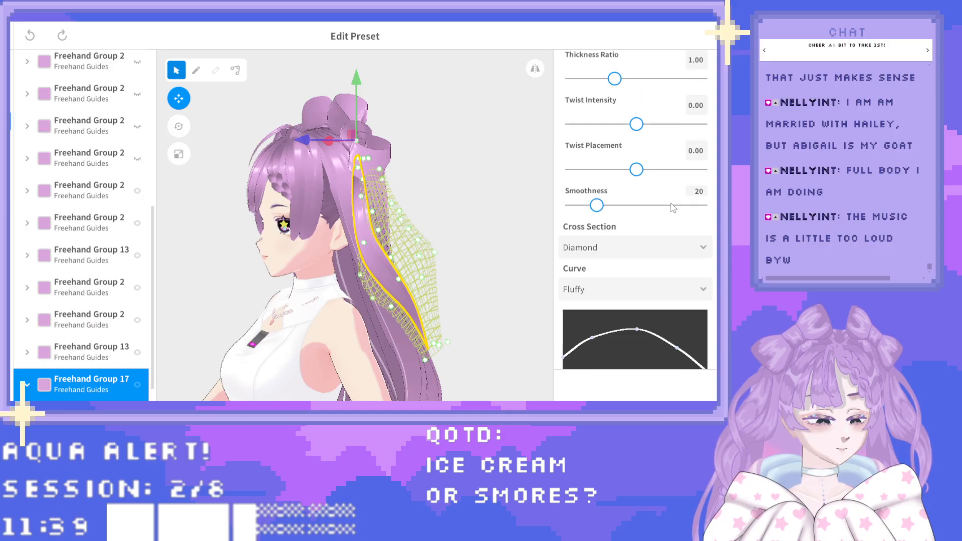
pyautogui.scroll(9, 672, 207)
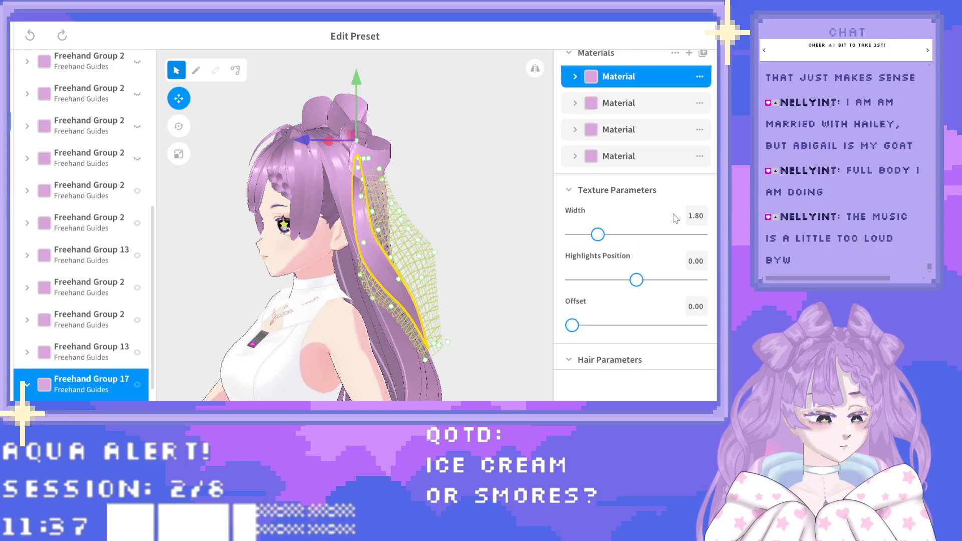
pyautogui.moveTo(595, 234)
pyautogui.mouseDown()
pyautogui.moveTo(713, 236)
pyautogui.moveTo(596, 245)
pyautogui.mouseUp()
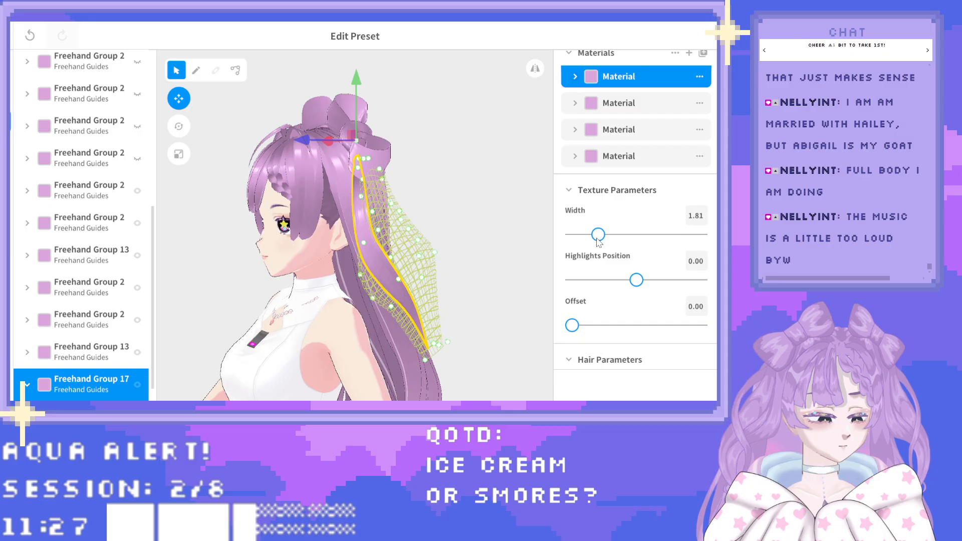
# Set the strand's width ratio to 1.20 in the hair parameters and deselect it to judge the shape.
pyautogui.moveTo(413, 291); pyautogui.dragTo(524, 304, button='right')
pyautogui.scroll(-1, 576, 358)
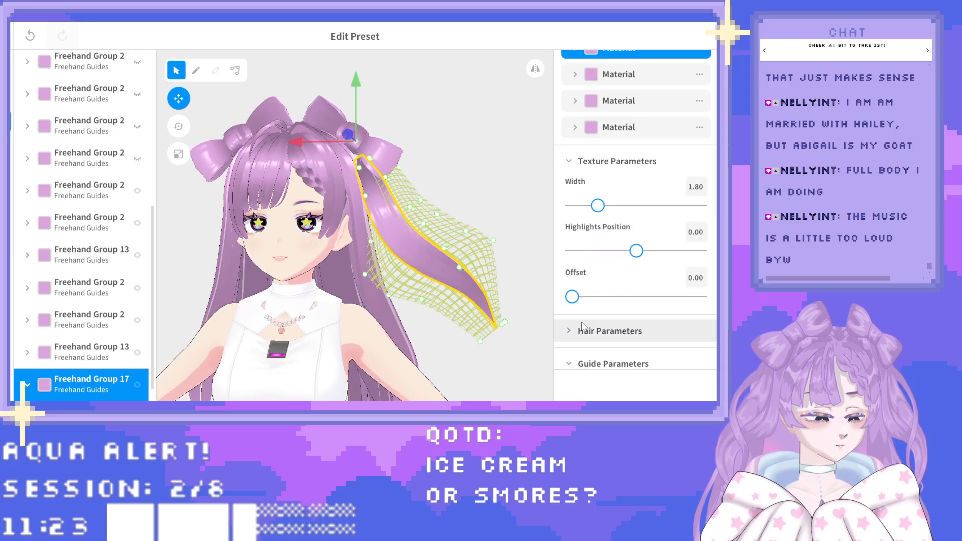
pyautogui.click(591, 334)
pyautogui.scroll(-2, 625, 282)
pyautogui.scroll(-3, 626, 282)
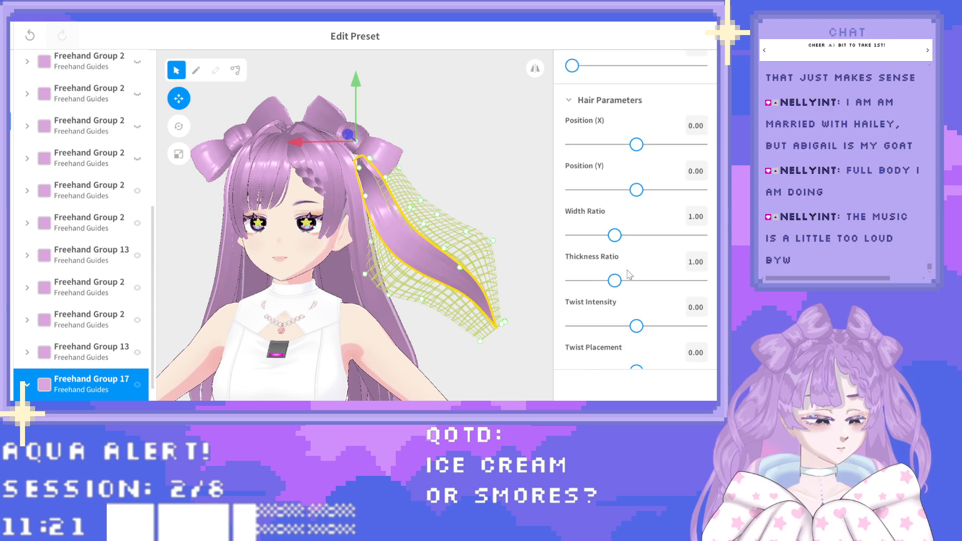
pyautogui.scroll(-1, 633, 234)
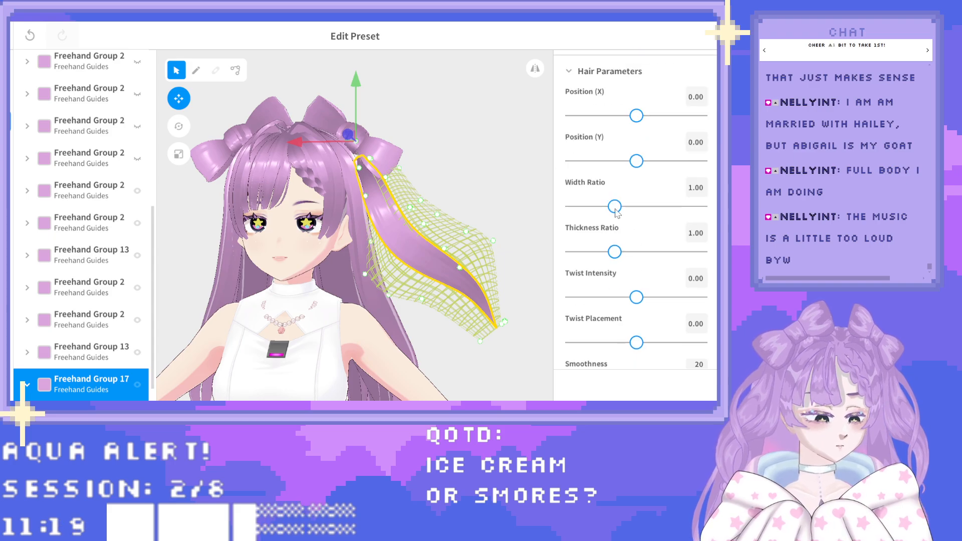
pyautogui.moveTo(615, 207); pyautogui.dragTo(635, 209)
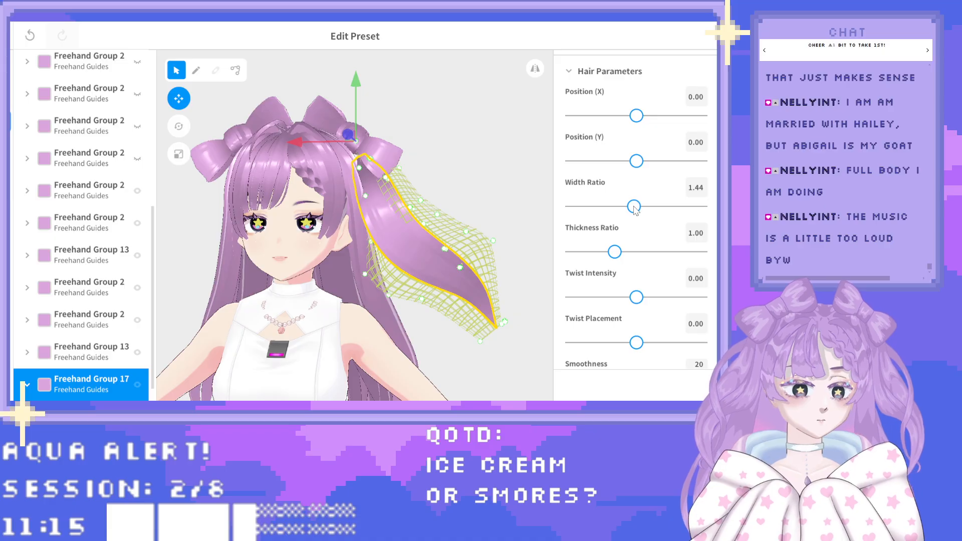
pyautogui.moveTo(635, 209); pyautogui.dragTo(625, 214)
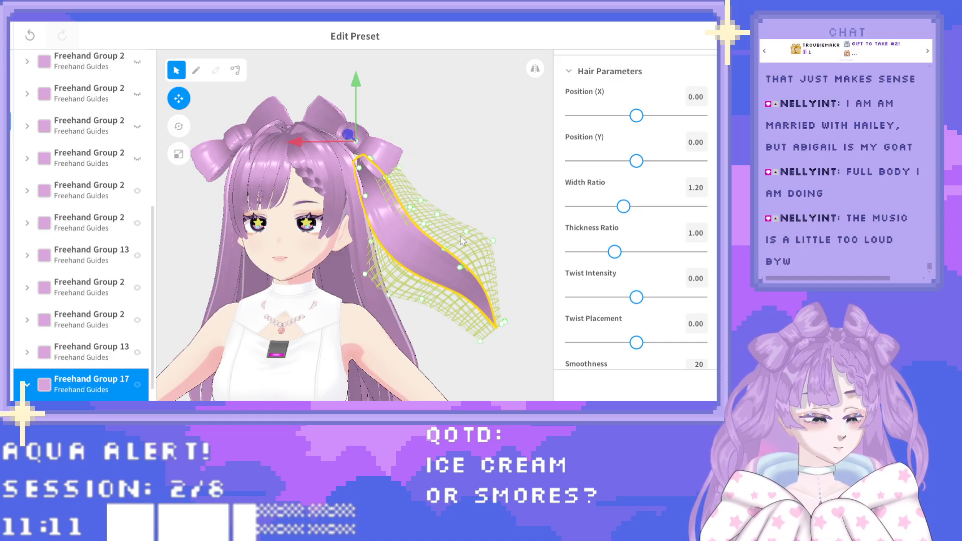
pyautogui.moveTo(461, 236); pyautogui.dragTo(479, 224, button='right')
pyautogui.moveTo(416, 169); pyautogui.dragTo(408, 172, button='right')
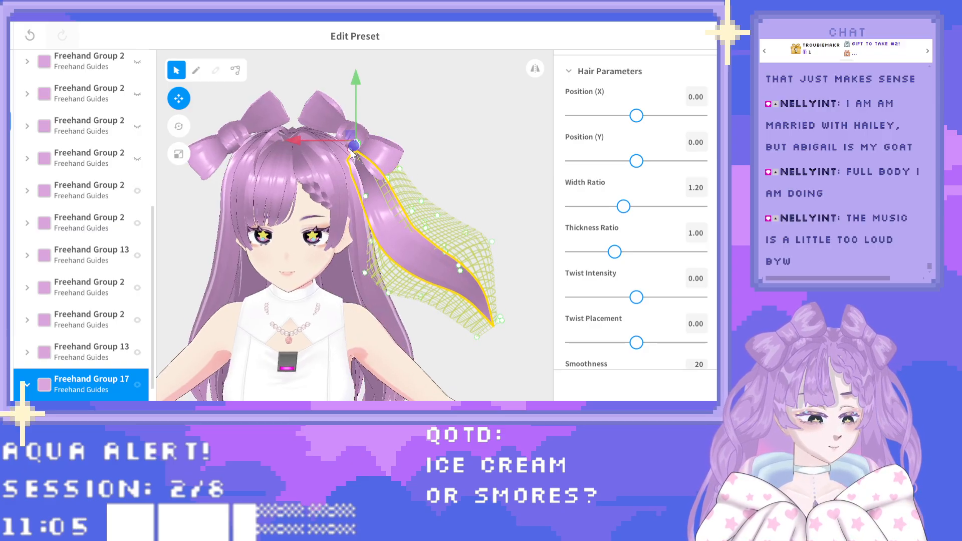
pyautogui.click(487, 162)
pyautogui.moveTo(436, 171)
pyautogui.mouseDown(button='right')
pyautogui.moveTo(381, 168)
pyautogui.moveTo(392, 157)
pyautogui.moveTo(428, 177)
pyautogui.moveTo(391, 219)
pyautogui.mouseUp(button='right')
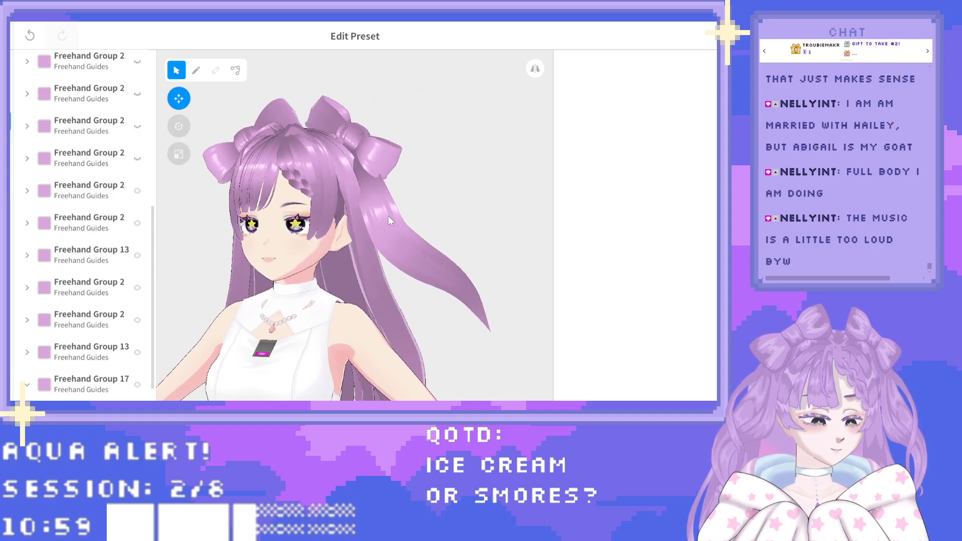
# Narrow the selected hair strand by setting its hair width to 0.04, and deselect it.
pyautogui.click(389, 220)
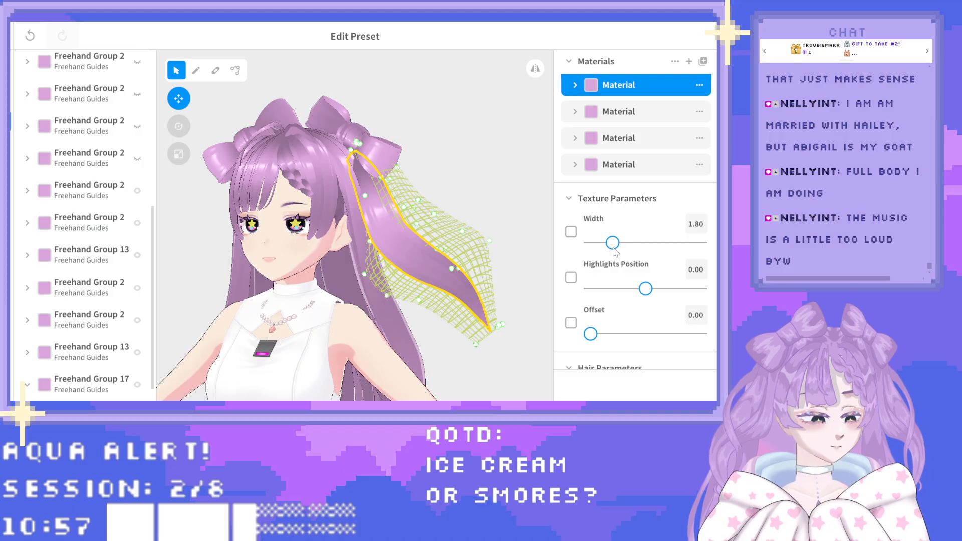
pyautogui.scroll(-5, 613, 246)
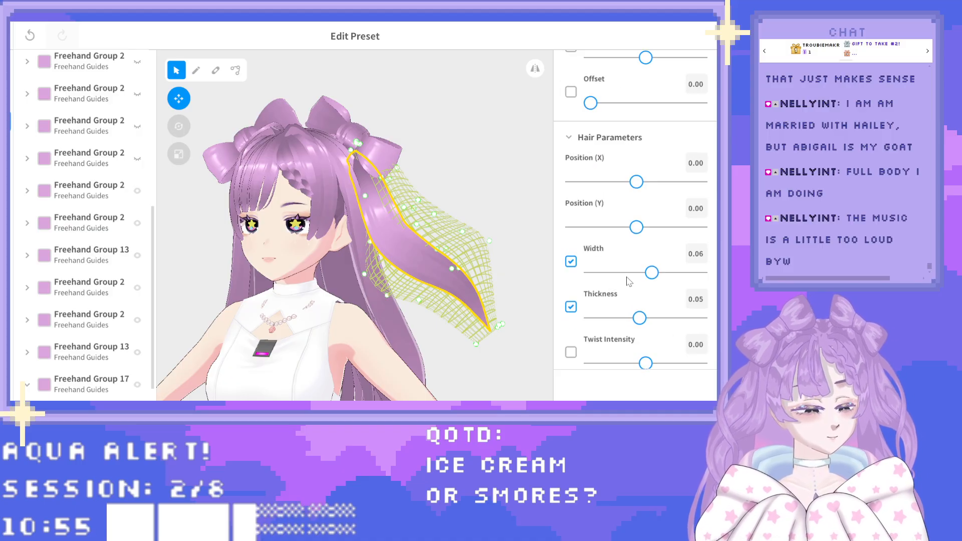
pyautogui.scroll(-5, 652, 273)
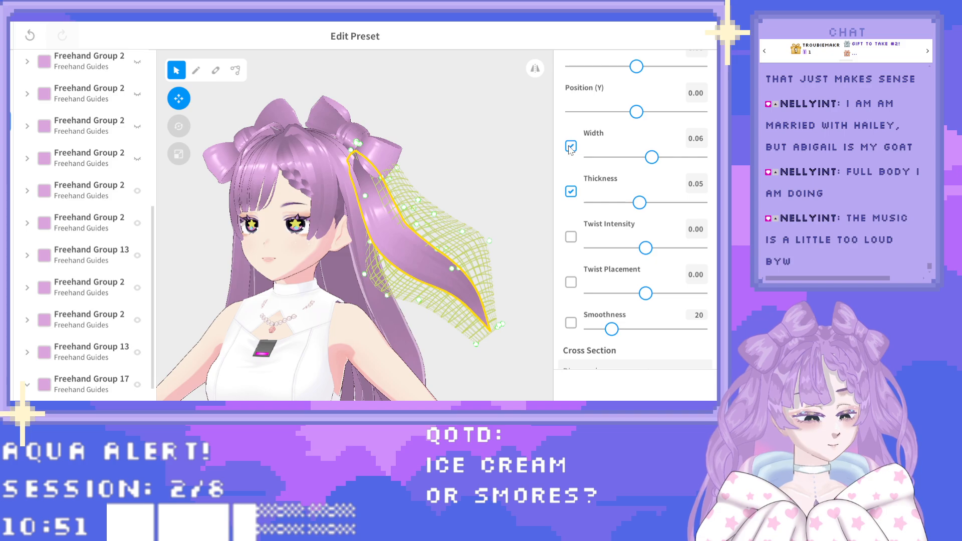
pyautogui.moveTo(651, 159); pyautogui.dragTo(628, 173)
pyautogui.moveTo(470, 190)
pyautogui.mouseDown(button='right')
pyautogui.moveTo(481, 195)
pyautogui.moveTo(466, 209)
pyautogui.moveTo(436, 190)
pyautogui.moveTo(417, 188)
pyautogui.moveTo(416, 200)
pyautogui.moveTo(474, 197)
pyautogui.moveTo(462, 186)
pyautogui.moveTo(483, 181)
pyautogui.mouseUp(button='right')
pyautogui.click(483, 180)
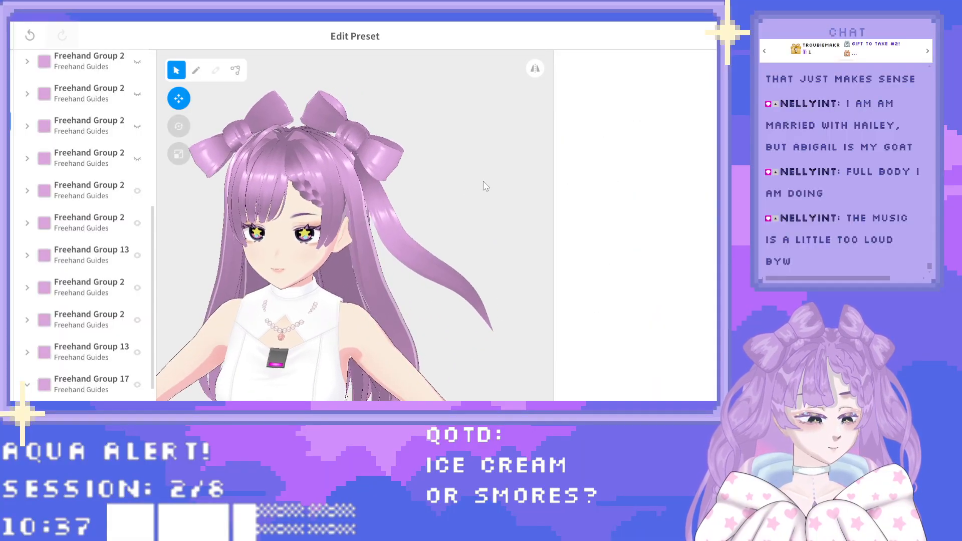
# Shift the hair strand slightly off the guide mesh with a small negative Position (Y), and deselect it.
pyautogui.click(395, 236)
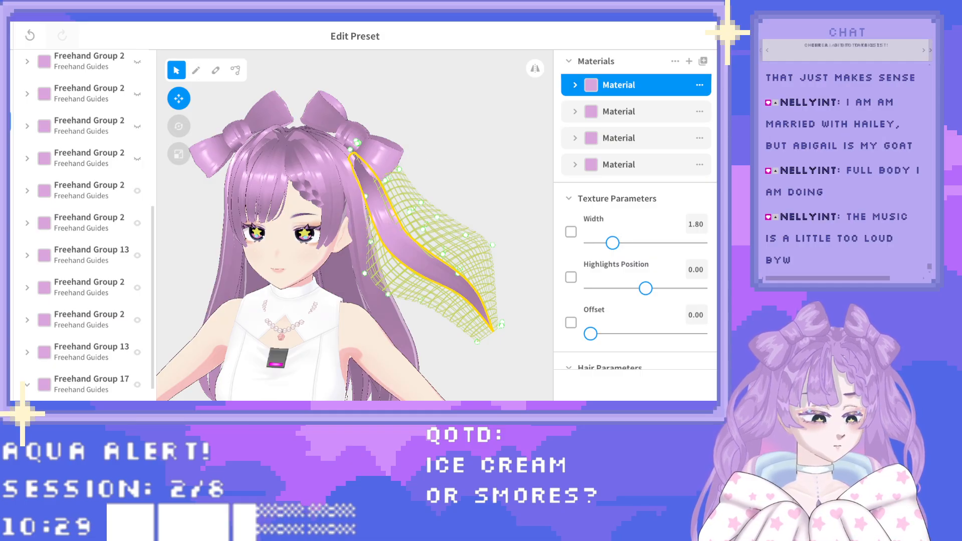
pyautogui.scroll(-5, 635, 222)
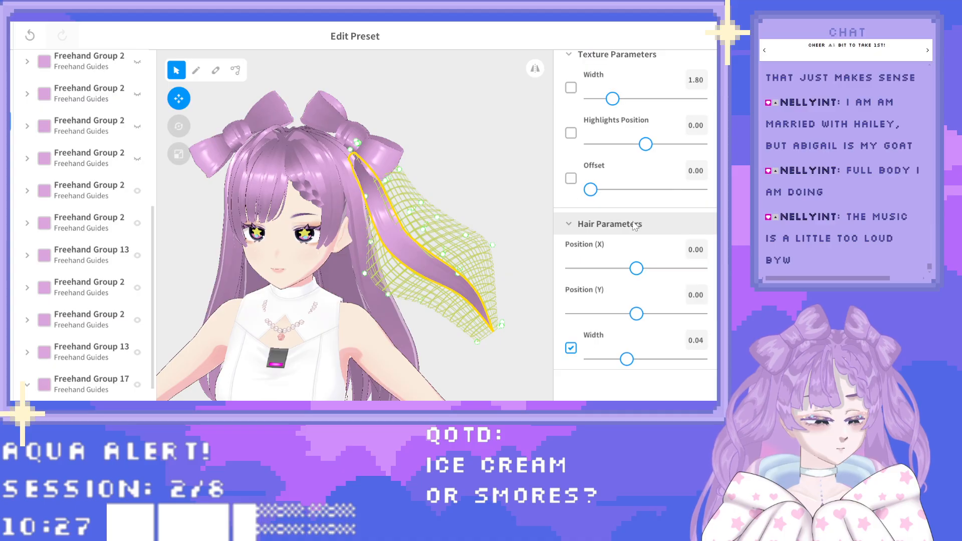
pyautogui.moveTo(636, 285); pyautogui.dragTo(633, 286)
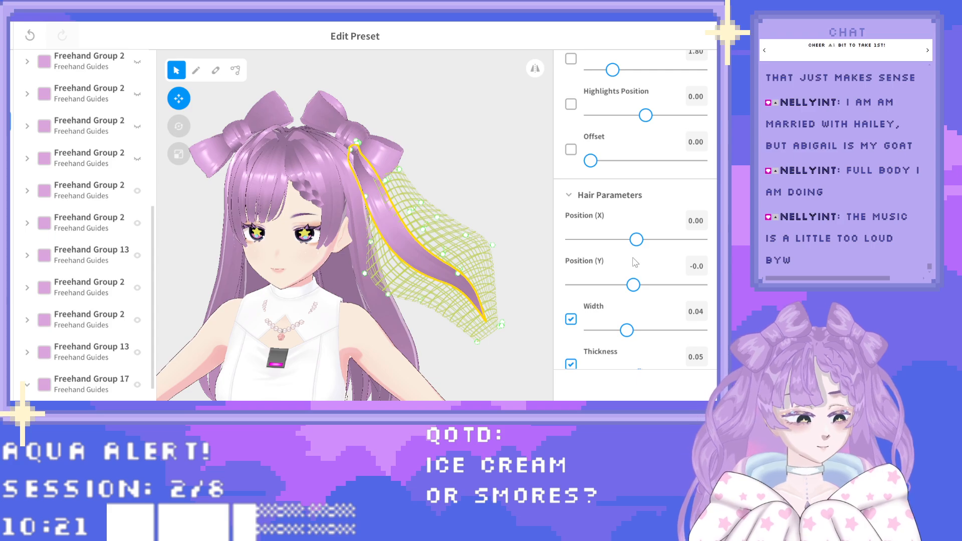
pyautogui.click(485, 212)
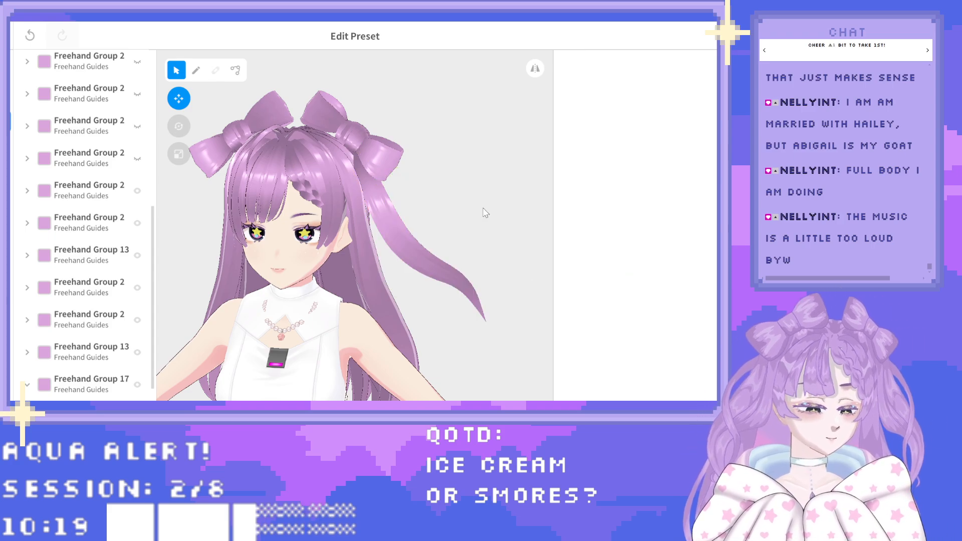
pyautogui.moveTo(465, 212); pyautogui.dragTo(473, 215)
pyautogui.moveTo(473, 210)
pyautogui.mouseDown(button='right')
pyautogui.moveTo(460, 207)
pyautogui.moveTo(473, 211)
pyautogui.mouseUp(button='right')
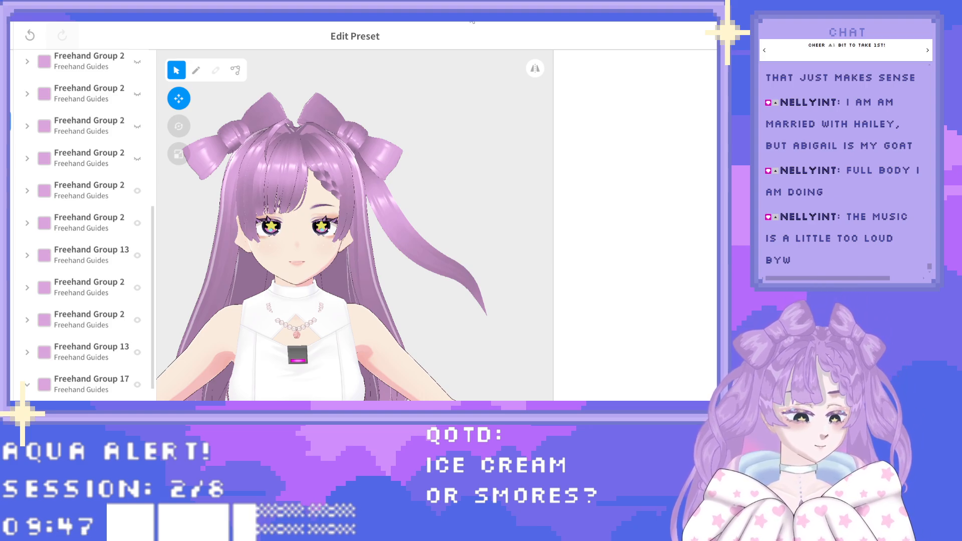
# Turn on mirroring and select the freehand hair strand hanging from the bow.
pyautogui.click(535, 69)
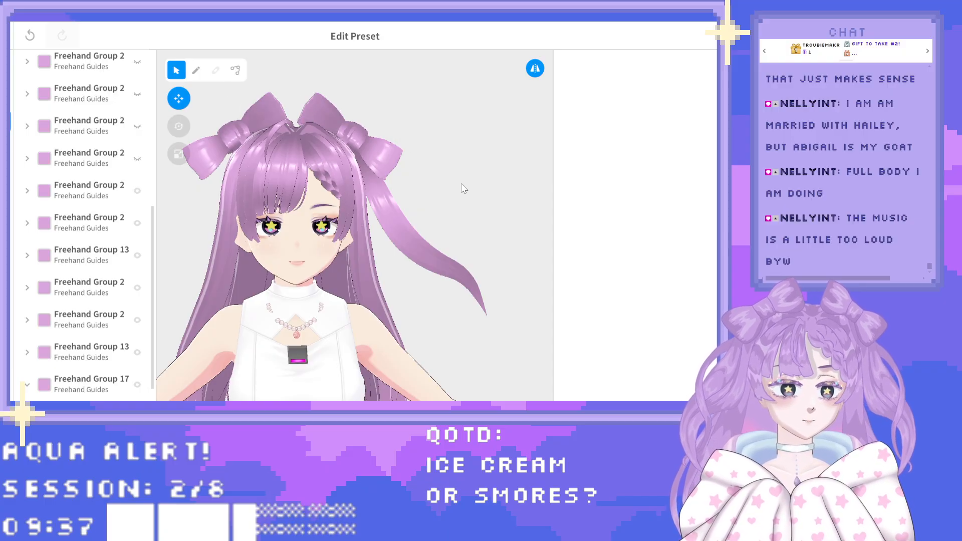
pyautogui.scroll(2, 471, 239)
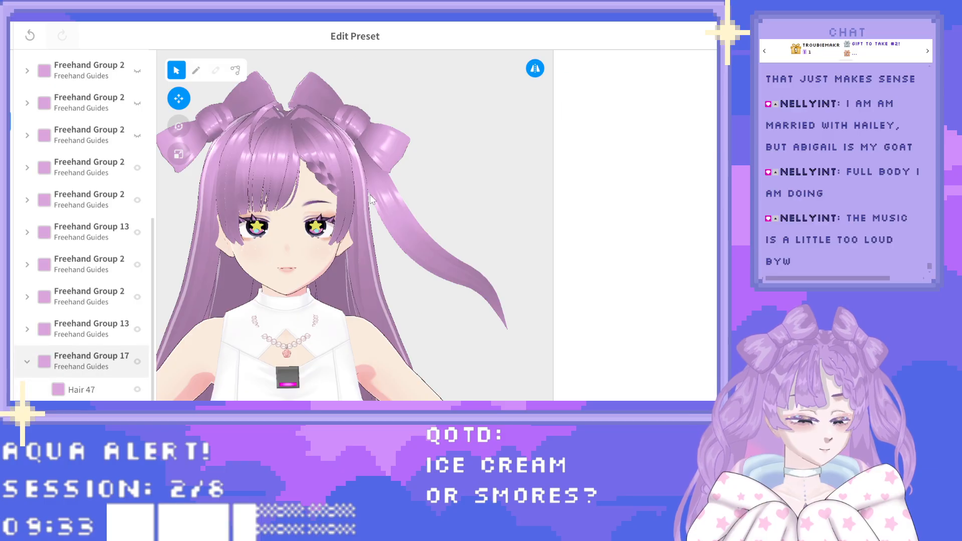
pyautogui.click(386, 190)
pyautogui.click(536, 69)
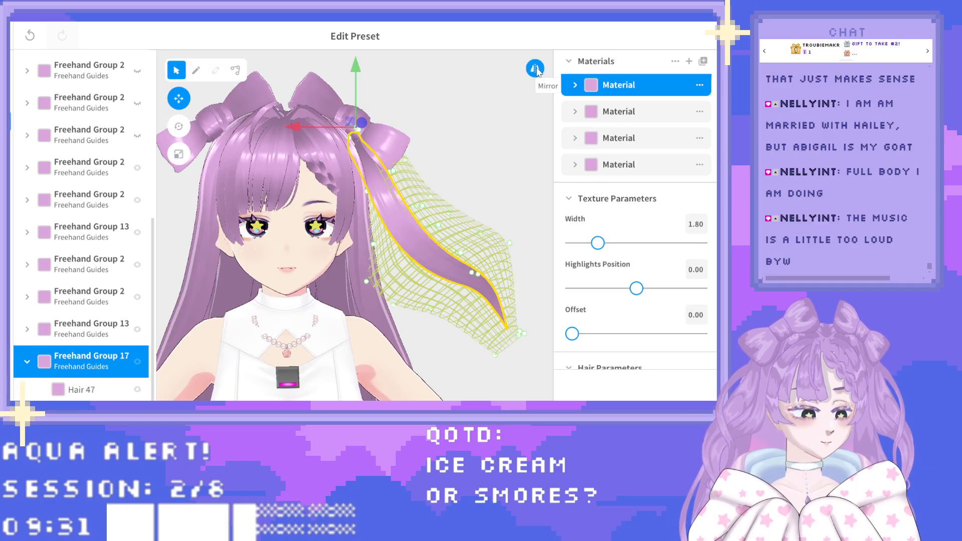
pyautogui.click(535, 68)
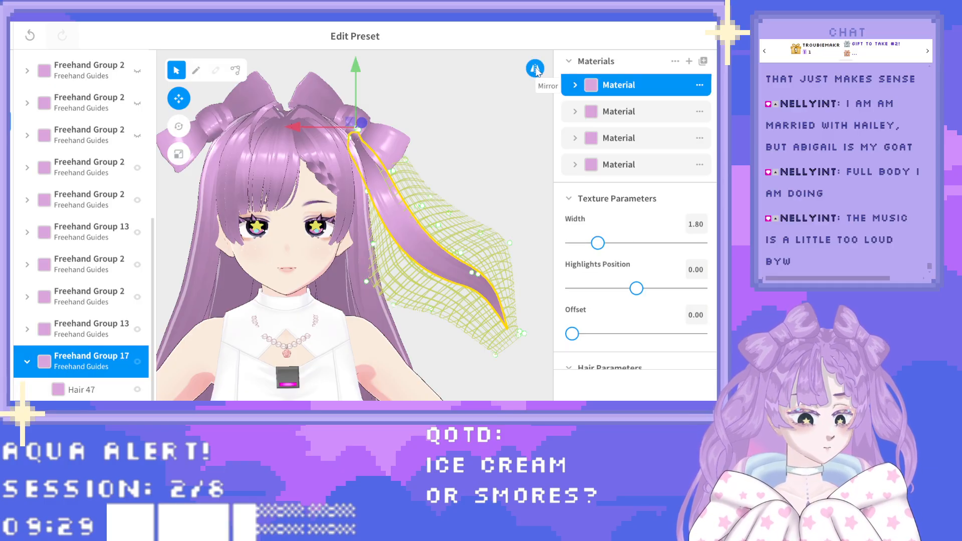
# Set the selected strand's thickness ratio to 3.00 and deselect it.
pyautogui.moveTo(428, 164); pyautogui.dragTo(409, 176, button='right')
pyautogui.scroll(-1, 648, 221)
pyautogui.scroll(-5, 647, 222)
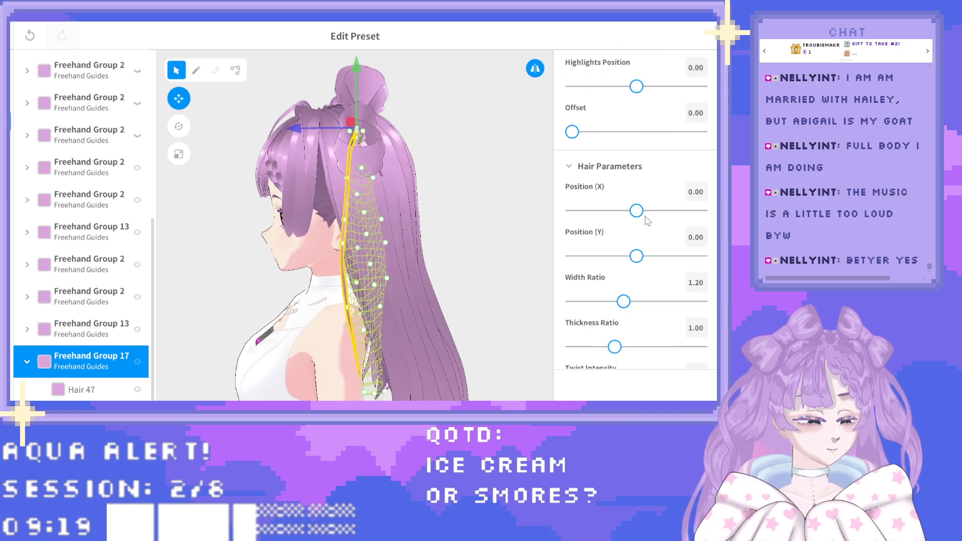
pyautogui.scroll(-1, 635, 243)
pyautogui.moveTo(615, 232); pyautogui.dragTo(700, 231)
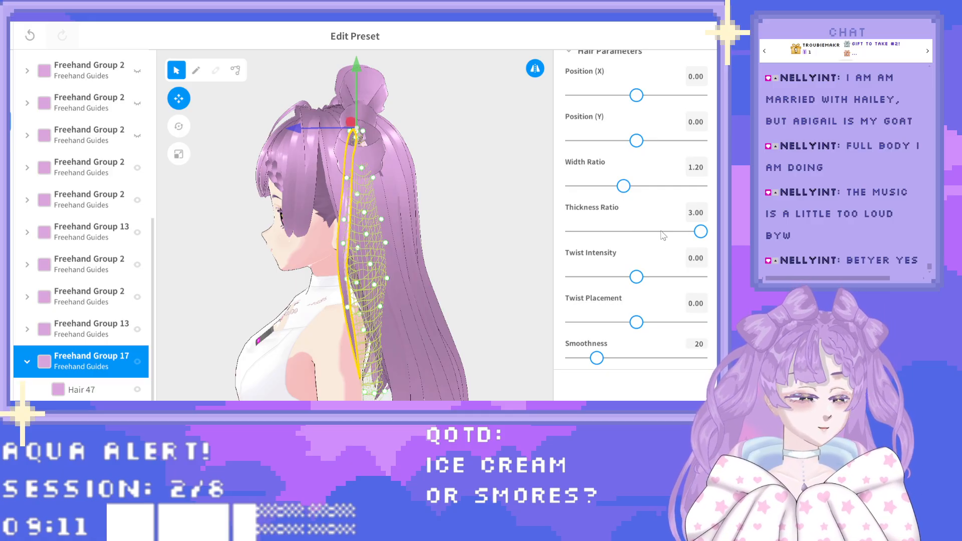
pyautogui.scroll(-5, 662, 236)
pyautogui.moveTo(480, 230)
pyautogui.mouseDown()
pyautogui.moveTo(509, 240)
pyautogui.moveTo(498, 251)
pyautogui.moveTo(475, 236)
pyautogui.moveTo(493, 240)
pyautogui.moveTo(479, 244)
pyautogui.mouseUp()
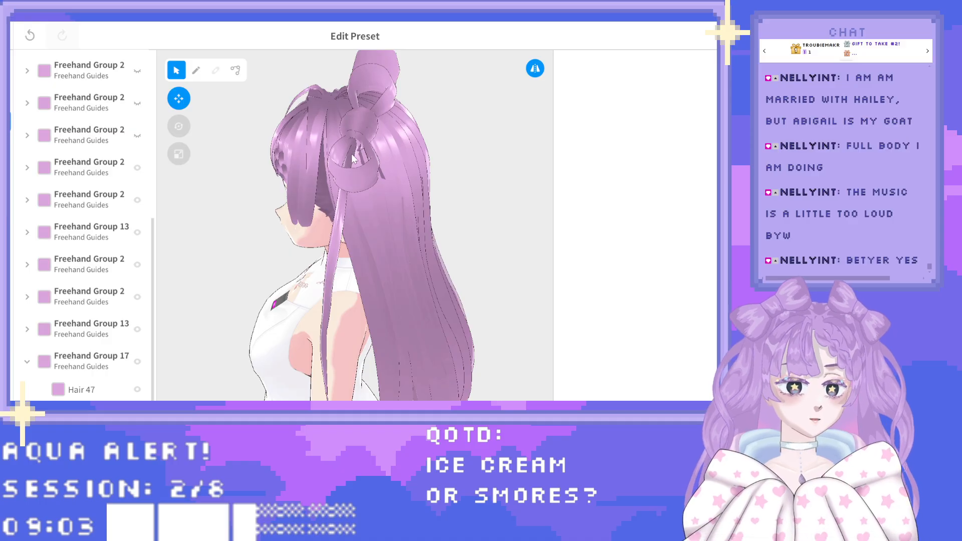
# Examine the thickened strand and its attachment under the bow from the side, front and above.
pyautogui.scroll(4, 356, 160)
pyautogui.scroll(-4, 357, 159)
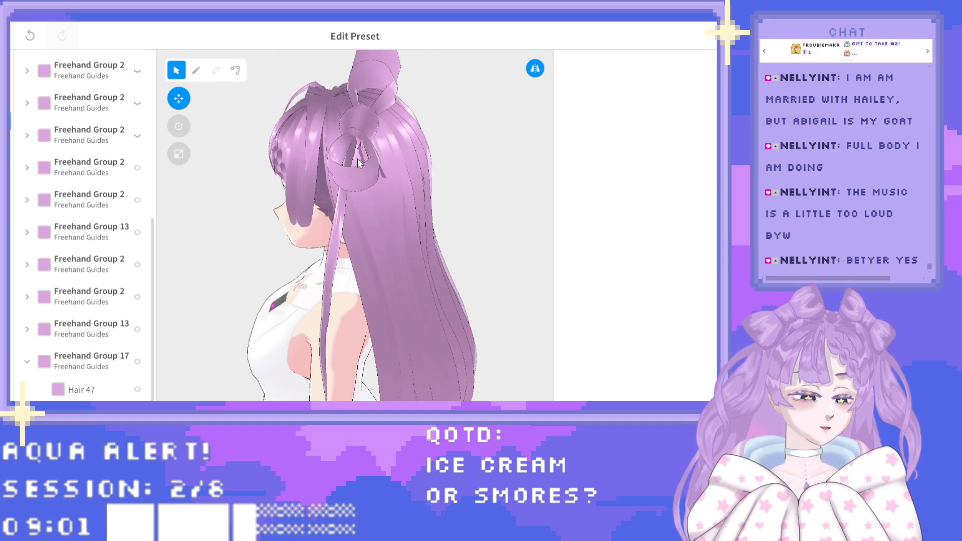
pyautogui.scroll(-2, 357, 159)
pyautogui.moveTo(384, 196); pyautogui.dragTo(387, 206, button='right')
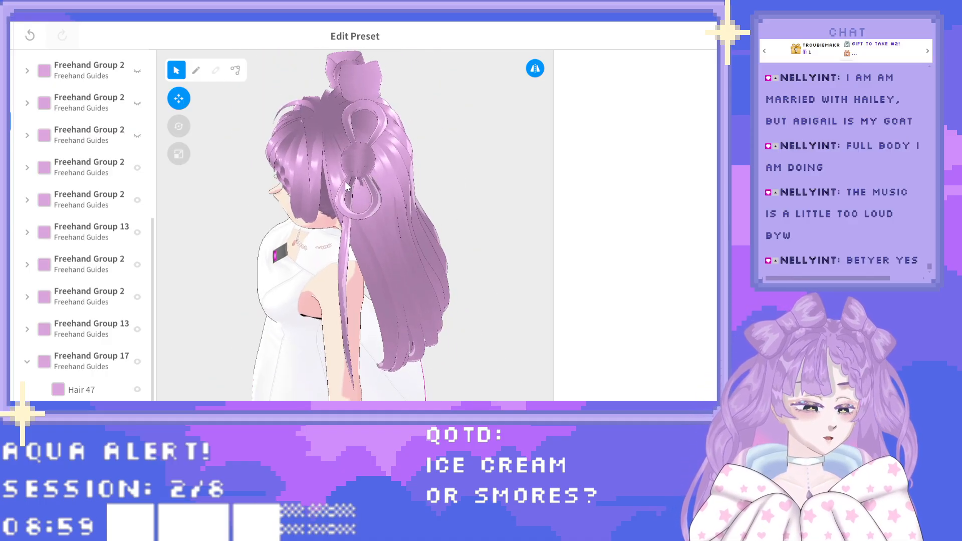
pyautogui.moveTo(361, 206); pyautogui.dragTo(379, 188, button='right')
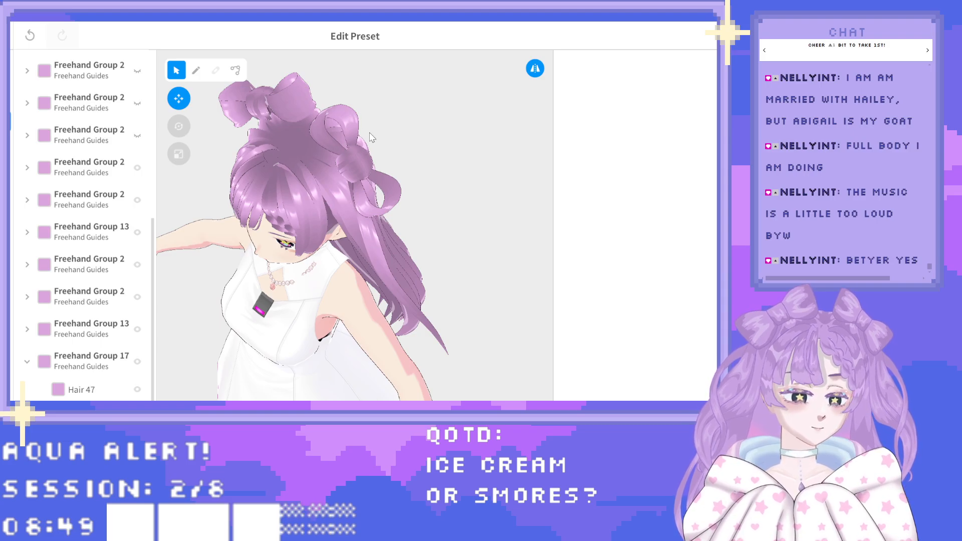
pyautogui.moveTo(390, 142); pyautogui.dragTo(367, 141, button='right')
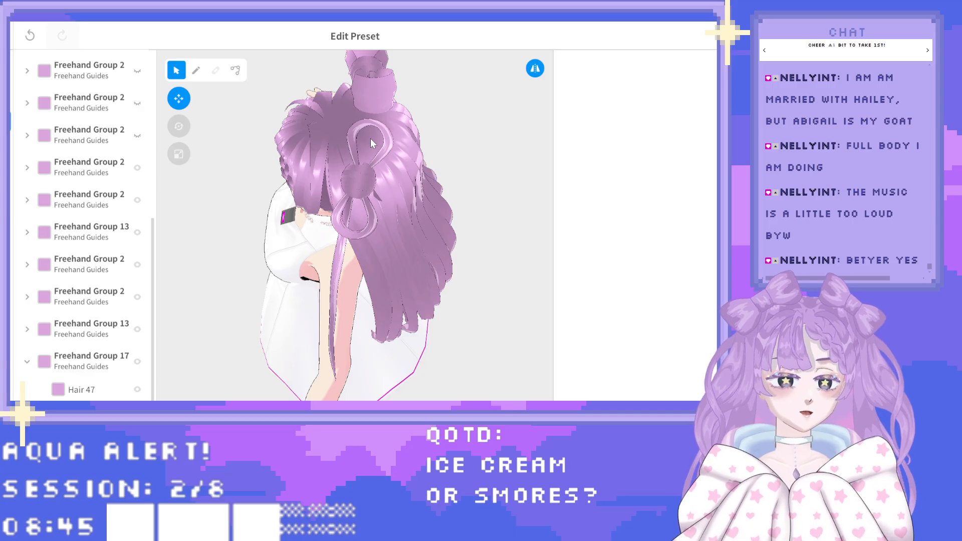
pyautogui.moveTo(424, 187)
pyautogui.mouseDown(button='right')
pyautogui.moveTo(461, 163)
pyautogui.moveTo(432, 165)
pyautogui.moveTo(398, 190)
pyautogui.moveTo(390, 183)
pyautogui.moveTo(392, 191)
pyautogui.moveTo(378, 172)
pyautogui.moveTo(389, 182)
pyautogui.mouseUp(button='right')
# Reselect Freehand Group 17, undo its last change, and scale its guide mesh narrower from front to back.
pyautogui.click(90, 364)
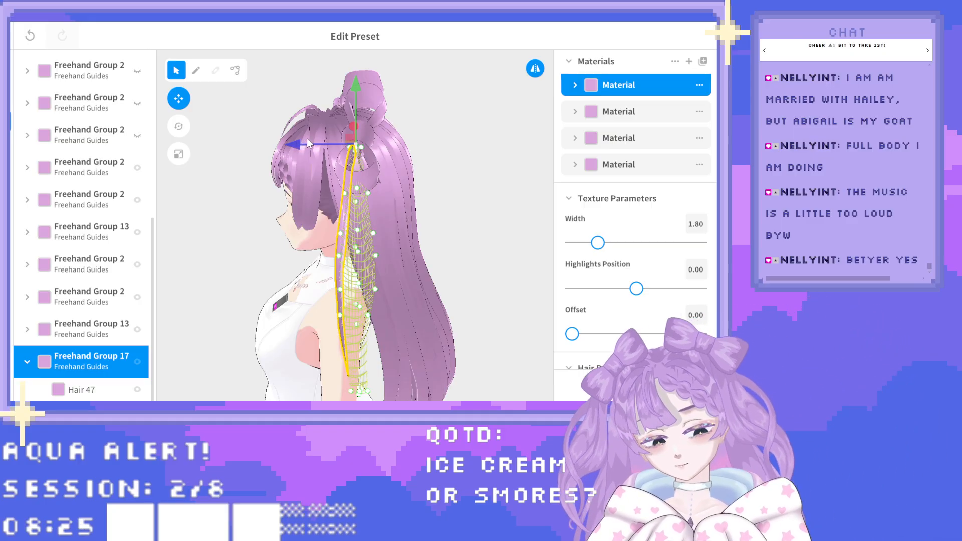
pyautogui.hotkey('ctrl', 'z')
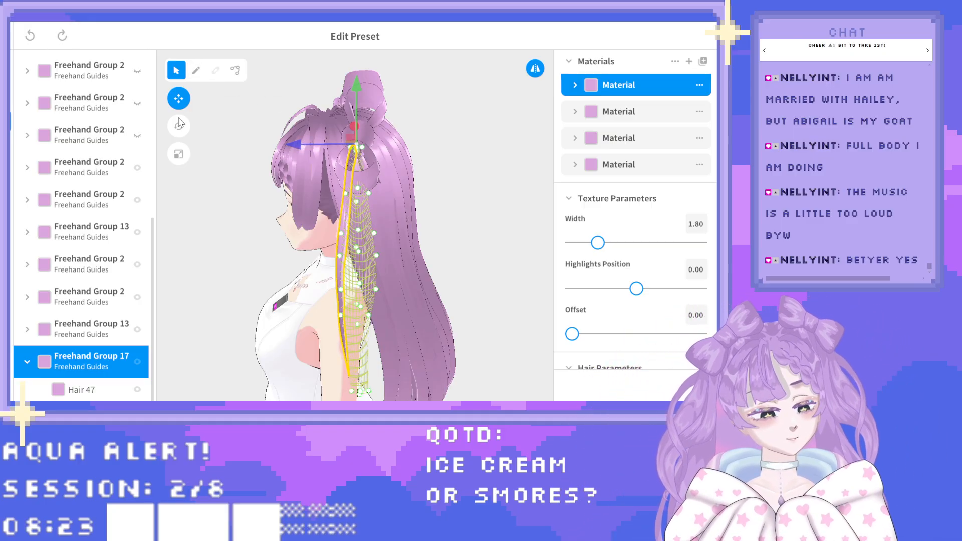
pyautogui.click(179, 154)
pyautogui.moveTo(294, 148); pyautogui.dragTo(319, 145)
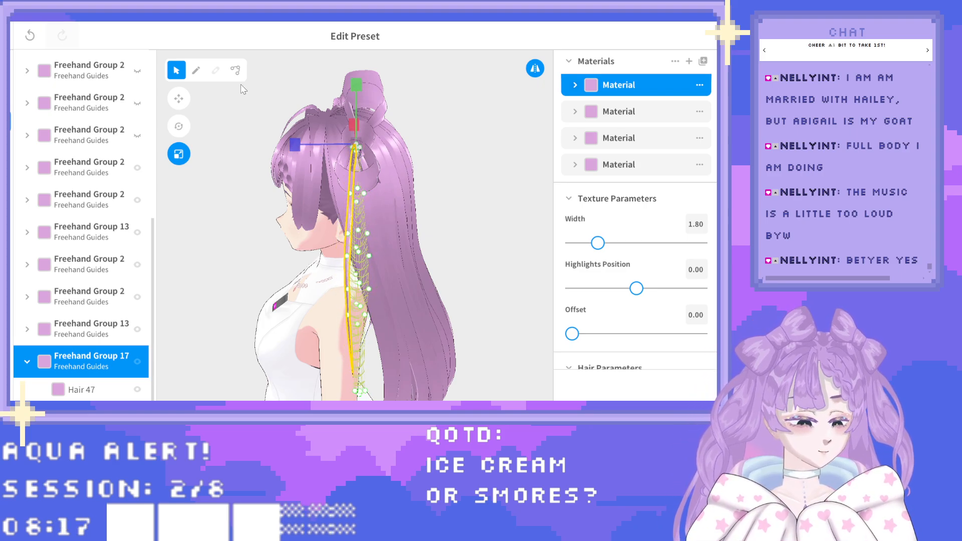
# Try drawing a second freehand strand along the guide mesh below the bow, and undo it.
pyautogui.click(196, 70)
pyautogui.moveTo(301, 162)
pyautogui.mouseDown(button='right')
pyautogui.moveTo(245, 193)
pyautogui.moveTo(254, 197)
pyautogui.moveTo(242, 194)
pyautogui.mouseUp(button='right')
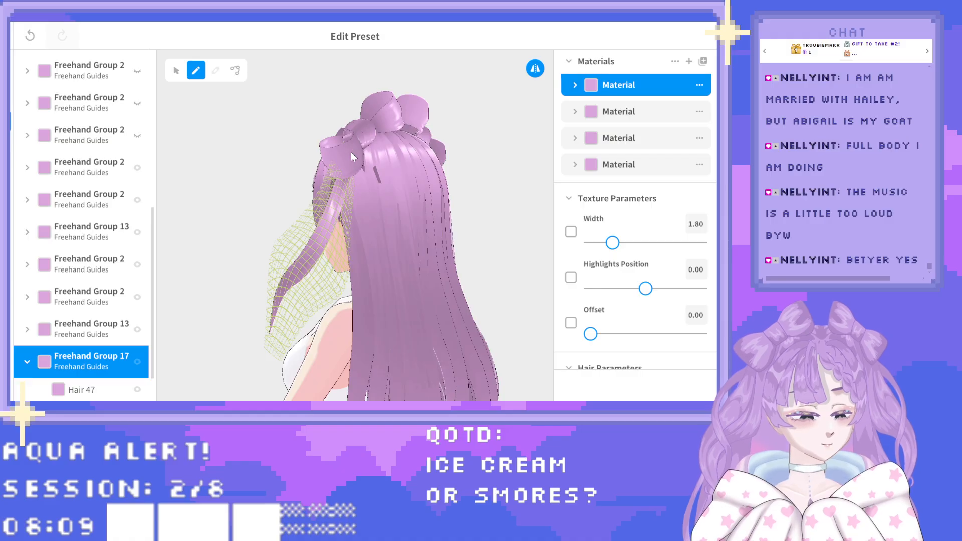
pyautogui.moveTo(340, 227); pyautogui.dragTo(273, 347)
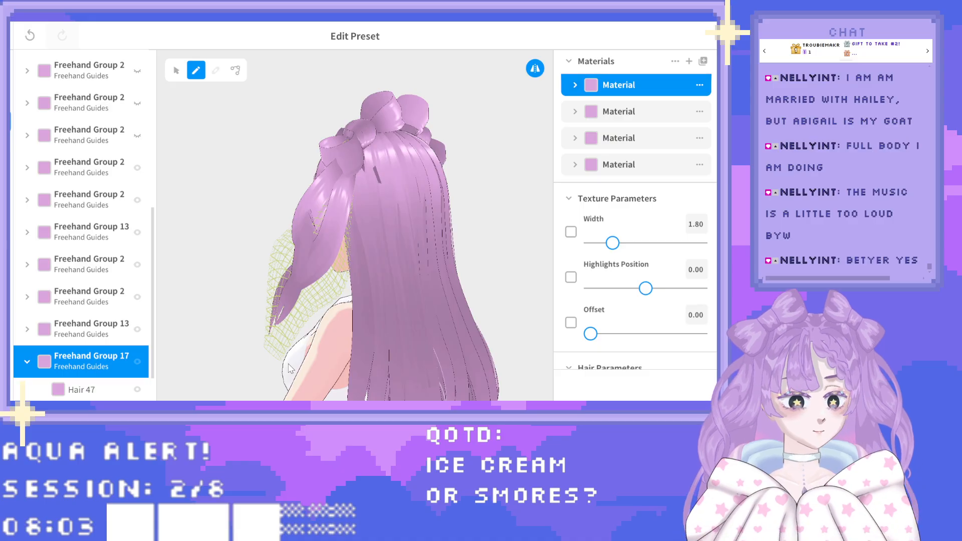
pyautogui.moveTo(281, 300)
pyautogui.mouseDown(button='right')
pyautogui.moveTo(356, 295)
pyautogui.moveTo(285, 305)
pyautogui.mouseUp(button='right')
pyautogui.click(30, 35)
pyautogui.moveTo(337, 261); pyautogui.dragTo(407, 261, button='right')
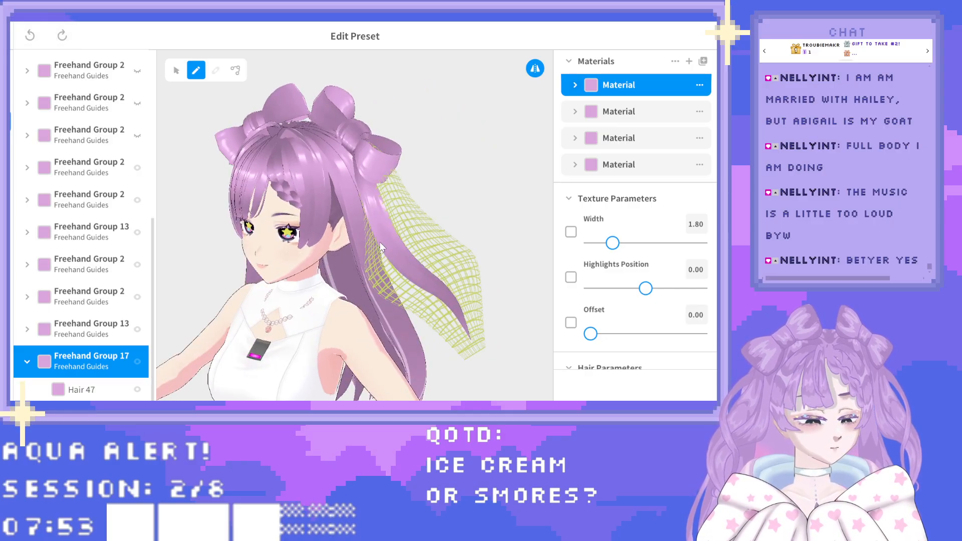
# Compare the existing strand's width and thickness ratios with the hair width and thickness set for new strands.
pyautogui.click(175, 70)
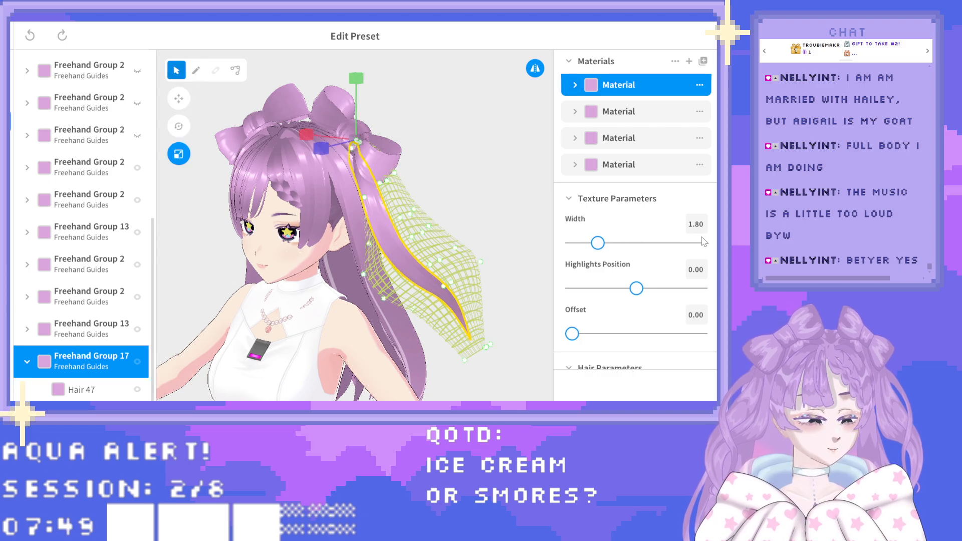
pyautogui.scroll(-4, 701, 239)
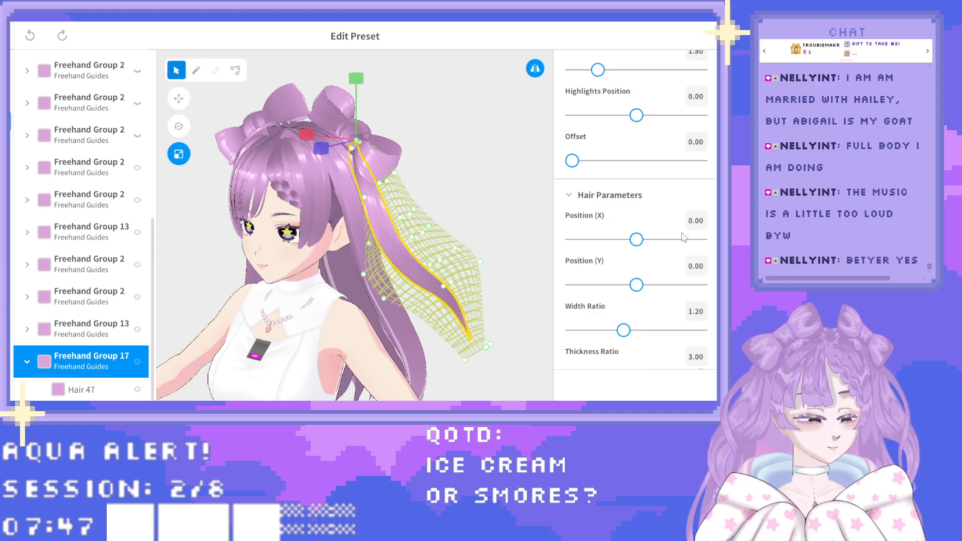
pyautogui.scroll(-3, 687, 239)
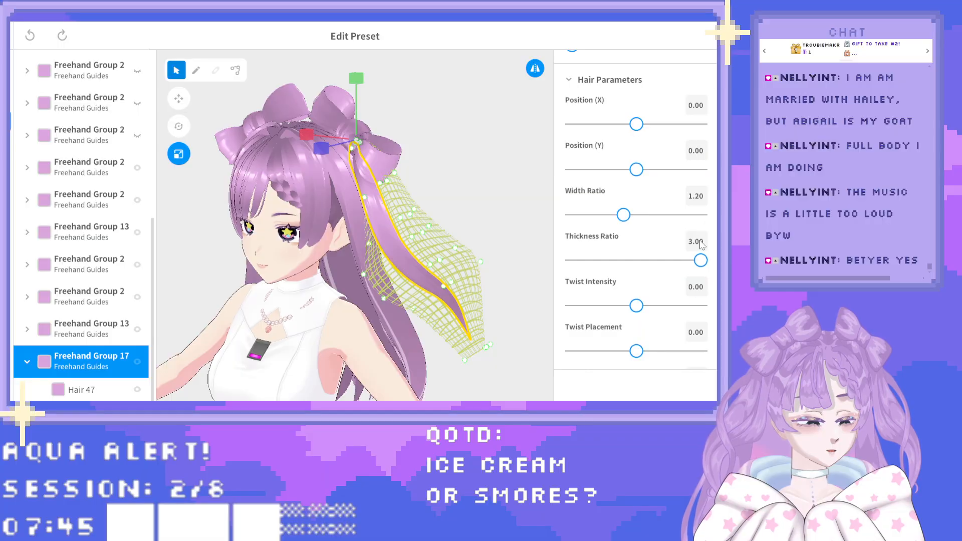
pyautogui.click(195, 70)
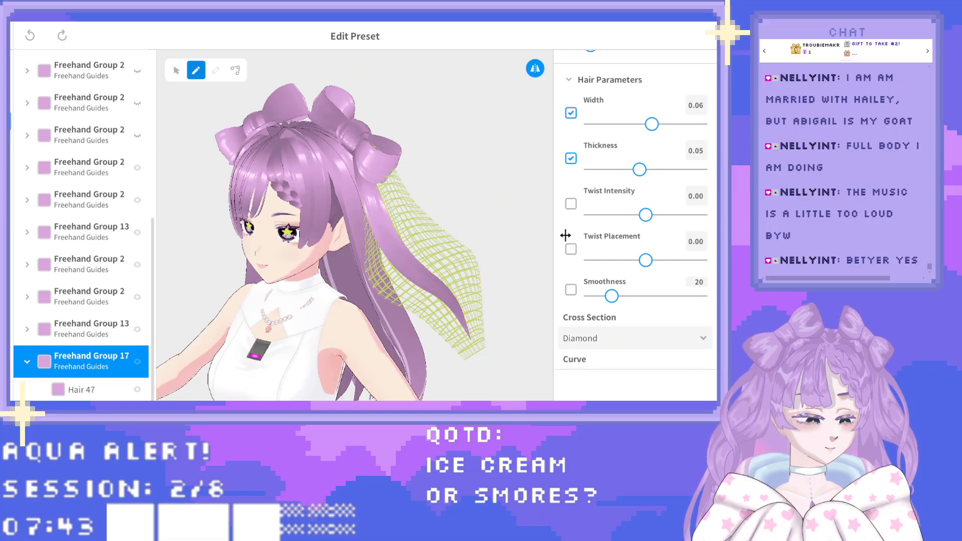
pyautogui.scroll(1, 651, 210)
pyautogui.scroll(-2, 662, 220)
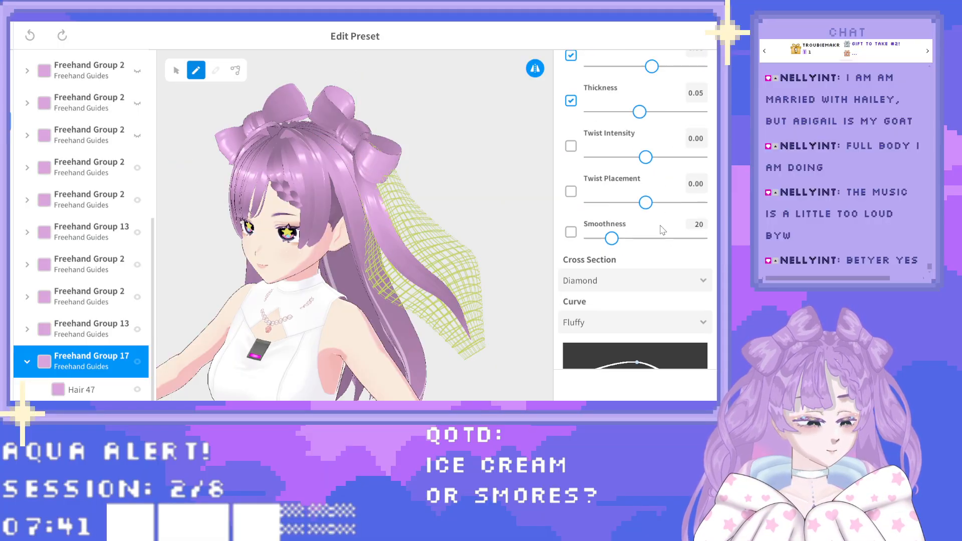
pyautogui.scroll(5, 663, 228)
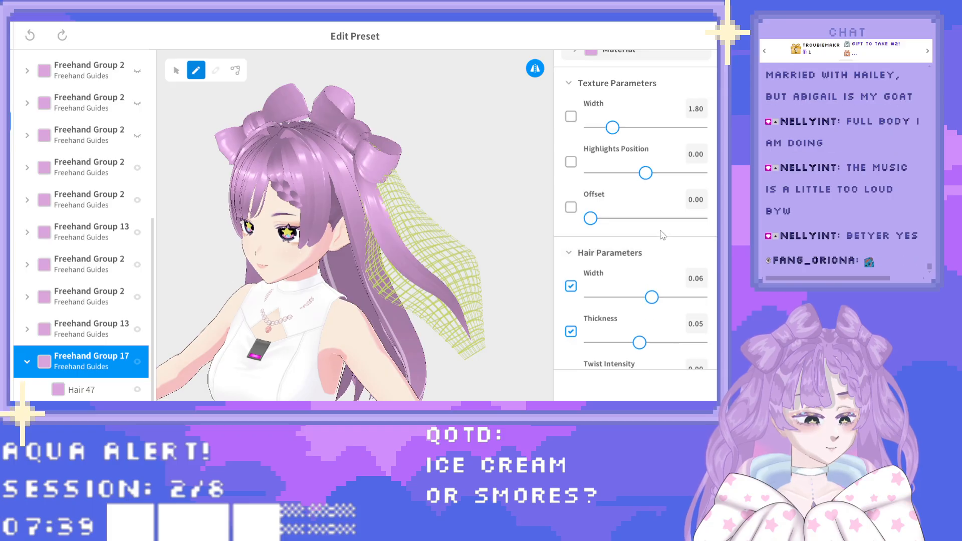
pyautogui.scroll(-2, 663, 234)
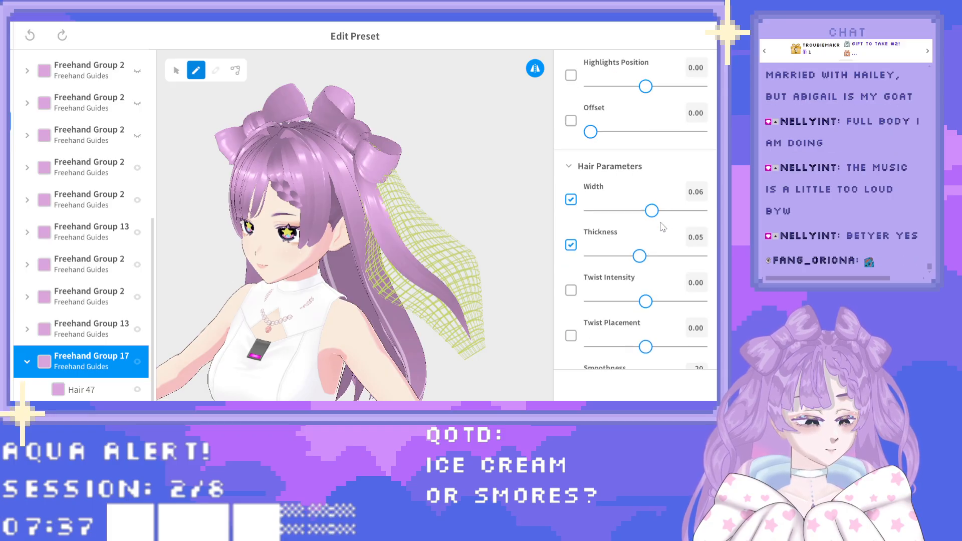
pyautogui.scroll(-1, 662, 227)
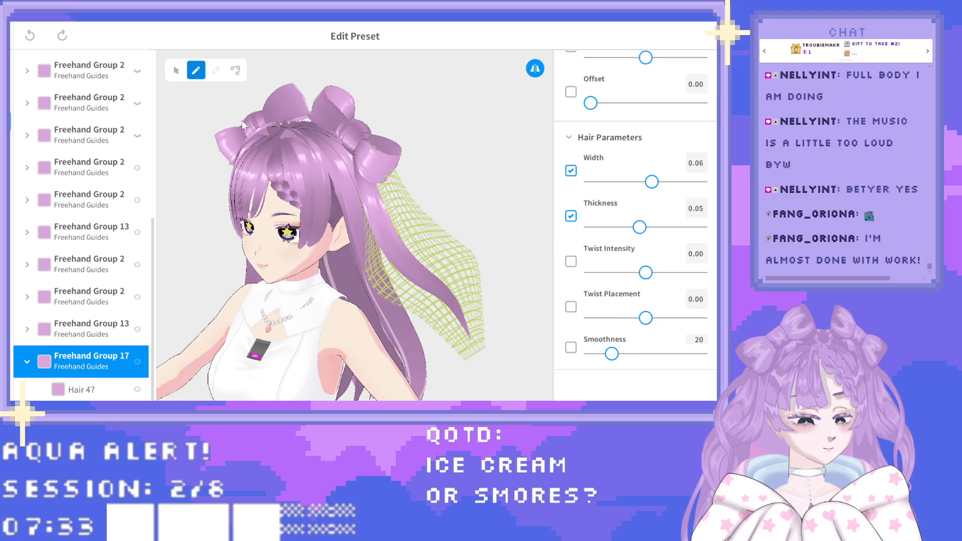
# Review the existing strand's cross section, curve and ratios against the drawing settings for new strands.
pyautogui.click(395, 251)
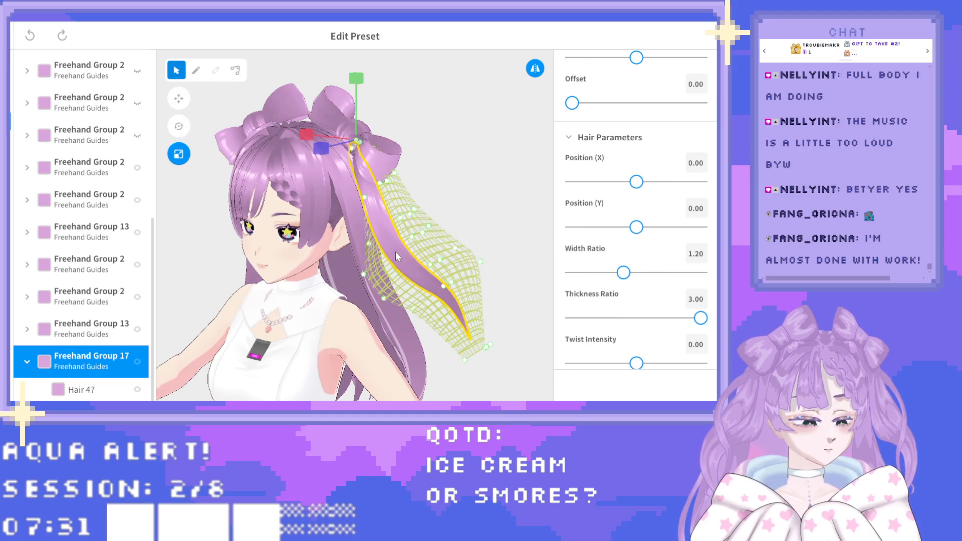
pyautogui.scroll(-2, 612, 235)
pyautogui.scroll(-3, 611, 235)
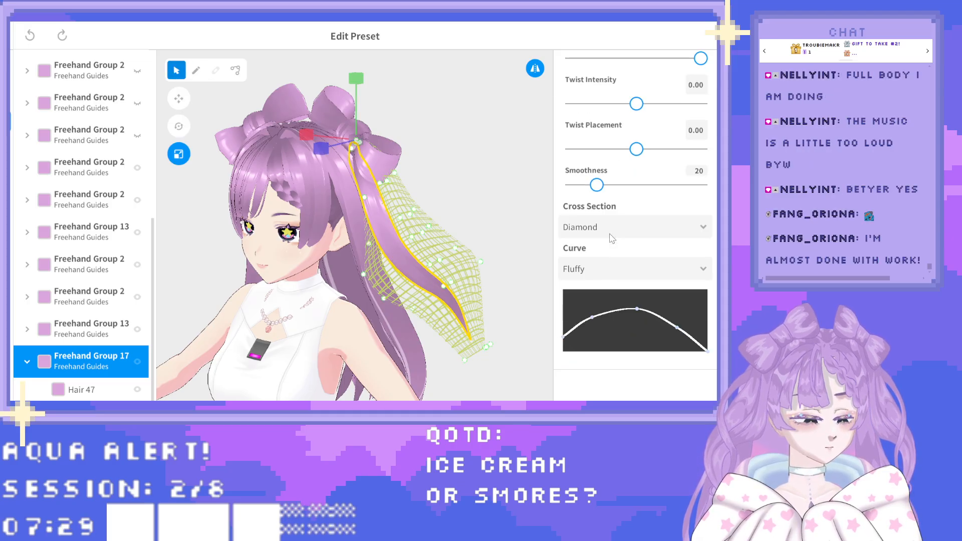
pyautogui.scroll(2, 611, 238)
pyautogui.scroll(3, 611, 240)
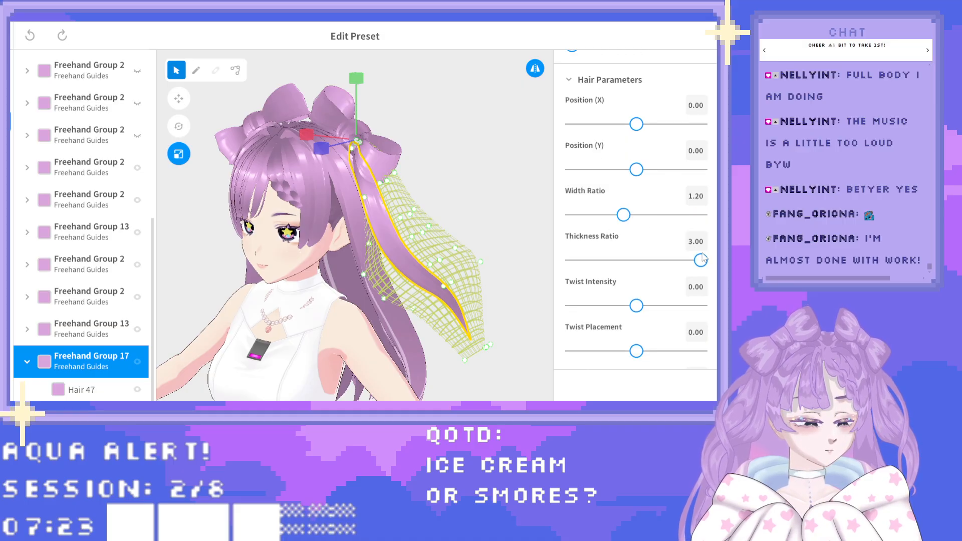
pyautogui.click(196, 71)
pyautogui.scroll(2, 606, 266)
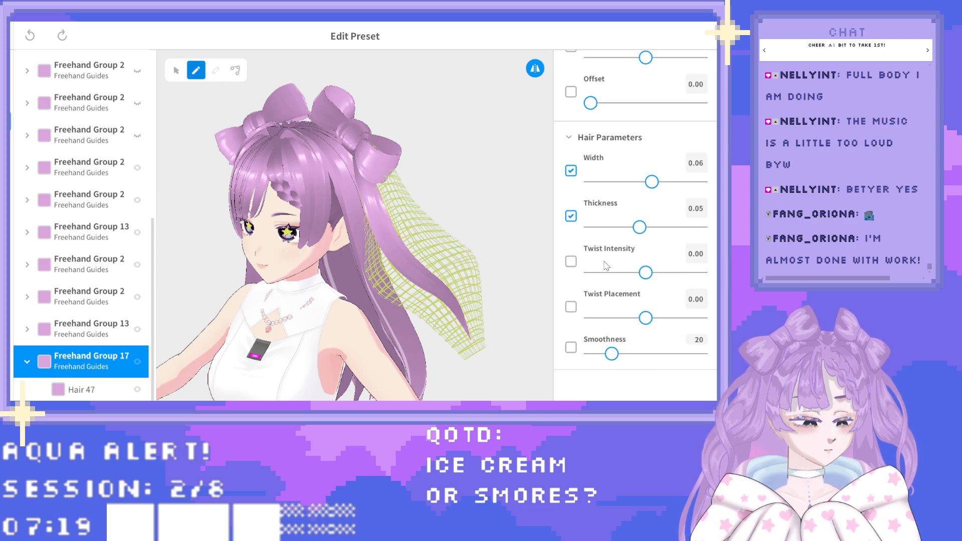
pyautogui.scroll(-1, 605, 266)
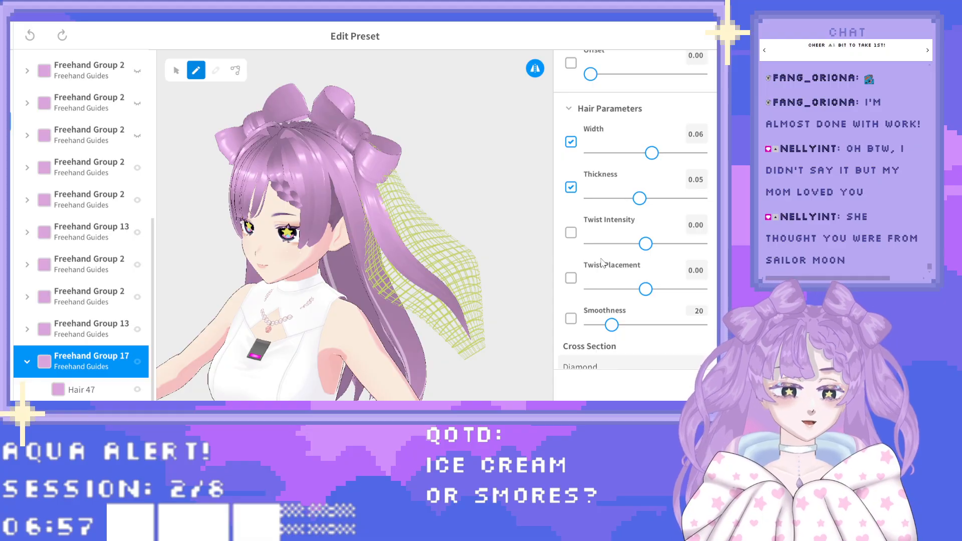
# Try drawing a wide strand from the bow along the guide mesh's outer edge from behind, and undo it.
pyautogui.moveTo(466, 308); pyautogui.dragTo(381, 301, button='right')
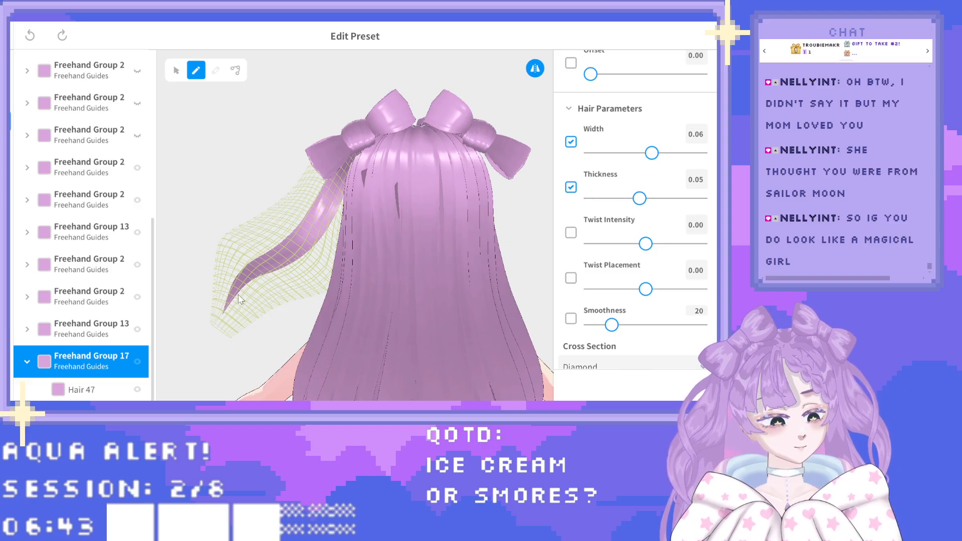
pyautogui.moveTo(350, 158)
pyautogui.mouseDown()
pyautogui.moveTo(341, 192)
pyautogui.moveTo(240, 291)
pyautogui.moveTo(212, 348)
pyautogui.mouseUp()
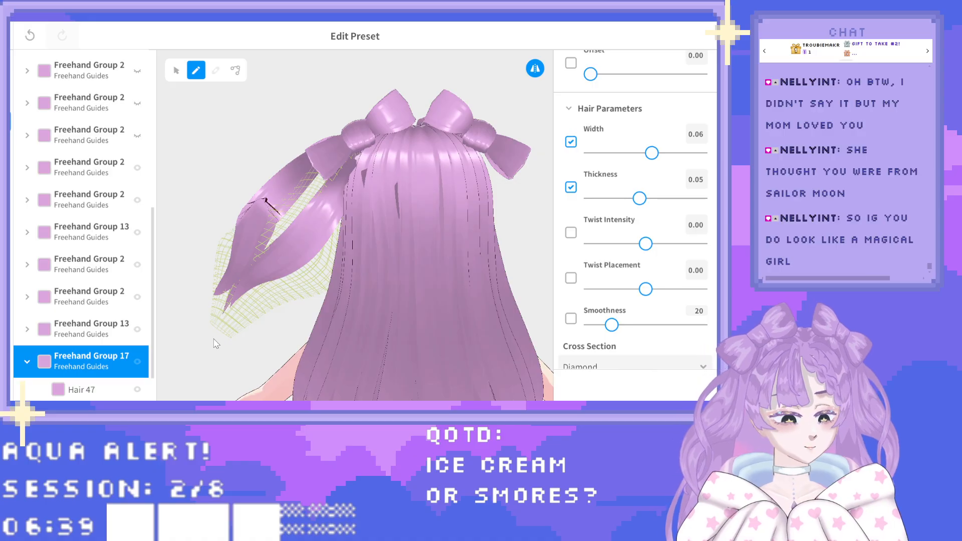
pyautogui.click(30, 35)
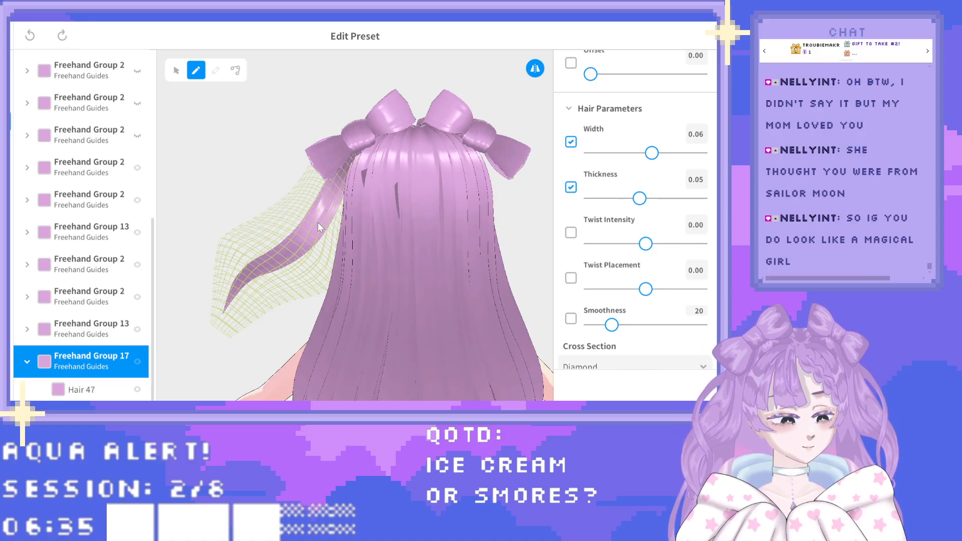
# Try drawing more freehand strands from the bow along the guide mesh of Freehand Group 17 from behind, undoing each one.
pyautogui.click(363, 207)
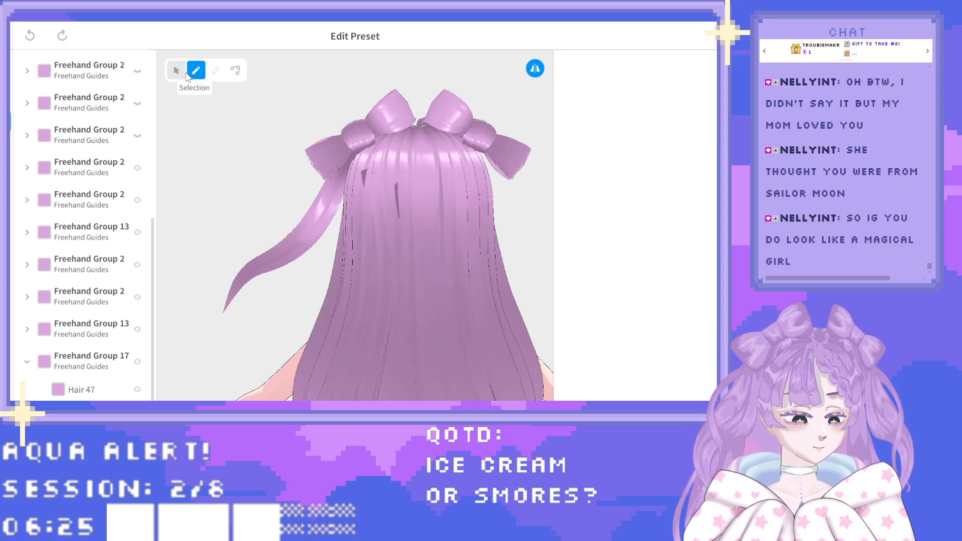
pyautogui.click(104, 358)
pyautogui.moveTo(225, 290)
pyautogui.mouseDown(button='right')
pyautogui.moveTo(335, 243)
pyautogui.moveTo(396, 235)
pyautogui.moveTo(320, 222)
pyautogui.moveTo(327, 199)
pyautogui.moveTo(362, 178)
pyautogui.moveTo(377, 192)
pyautogui.moveTo(368, 194)
pyautogui.mouseUp(button='right')
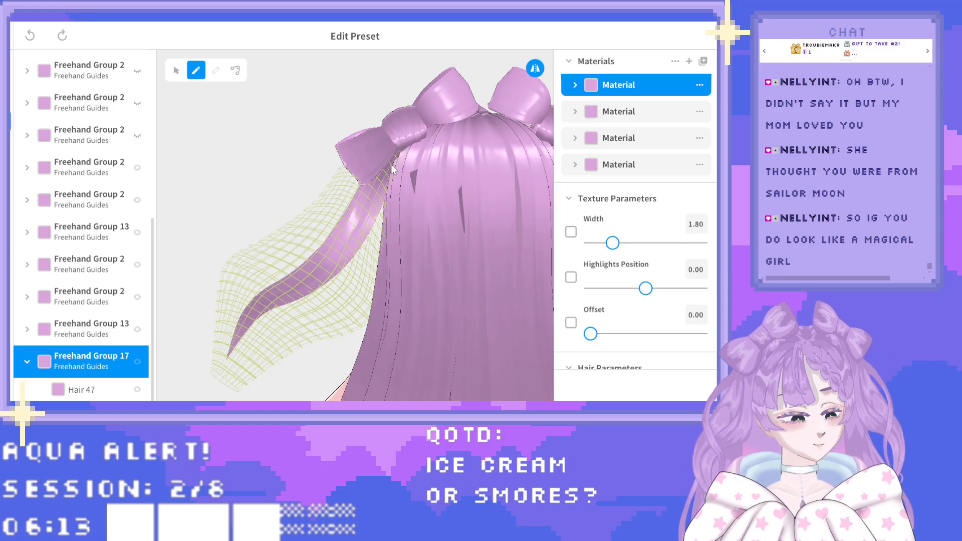
pyautogui.moveTo(397, 149)
pyautogui.mouseDown()
pyautogui.moveTo(347, 239)
pyautogui.moveTo(258, 325)
pyautogui.moveTo(226, 376)
pyautogui.mouseUp()
pyautogui.hotkey('ctrl', 'z')
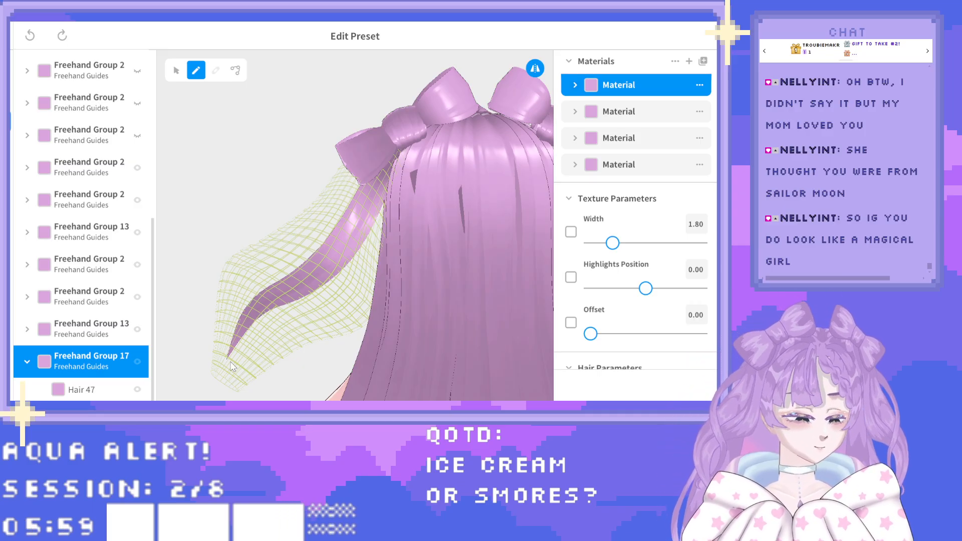
pyautogui.moveTo(233, 345)
pyautogui.mouseDown()
pyautogui.moveTo(273, 298)
pyautogui.moveTo(336, 263)
pyautogui.mouseUp()
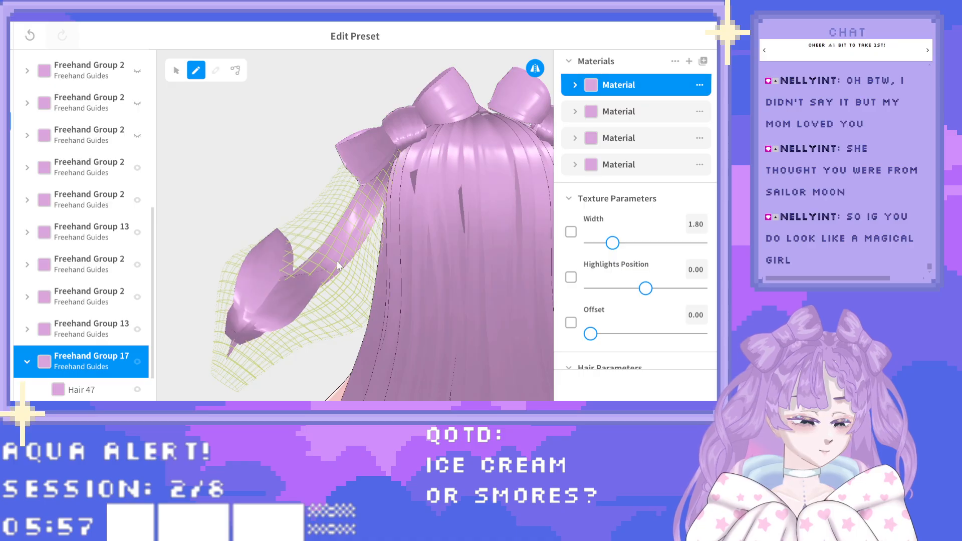
pyautogui.click(30, 35)
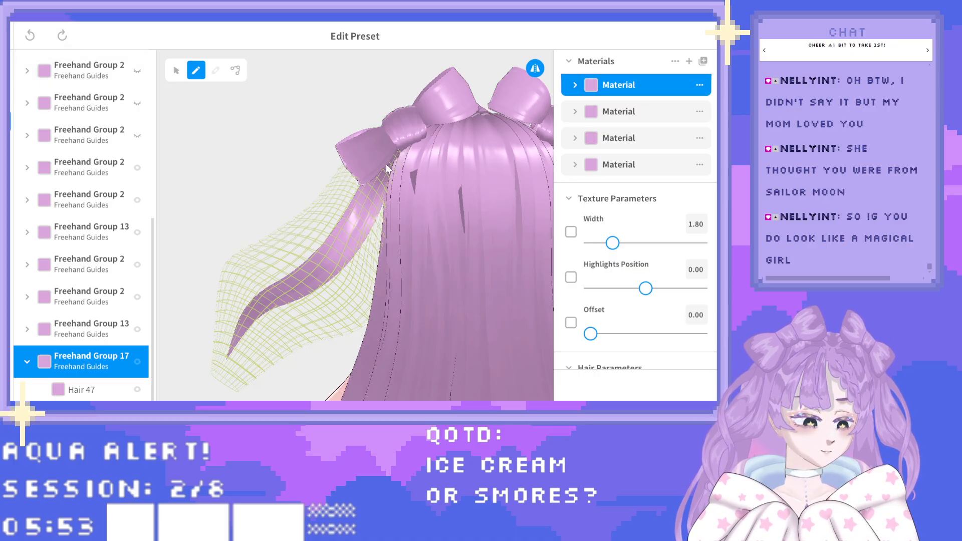
pyautogui.moveTo(389, 161)
pyautogui.mouseDown()
pyautogui.moveTo(350, 172)
pyautogui.moveTo(317, 276)
pyautogui.moveTo(203, 360)
pyautogui.mouseUp()
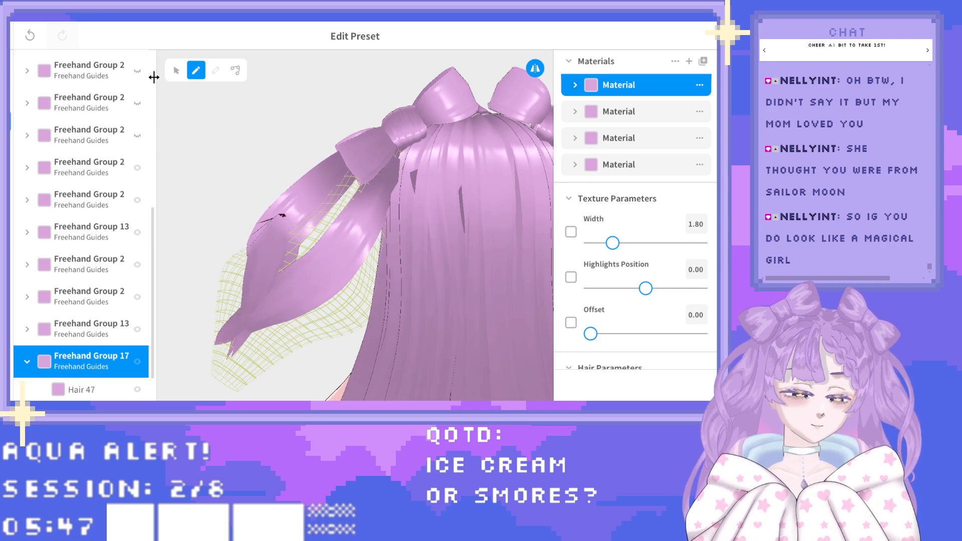
pyautogui.click(30, 33)
# Turn off mirroring and draw a wide freehand strand from behind, running from the bow down the guide mesh to its tip.
pyautogui.moveTo(388, 153)
pyautogui.mouseDown()
pyautogui.moveTo(295, 285)
pyautogui.moveTo(224, 360)
pyautogui.mouseUp()
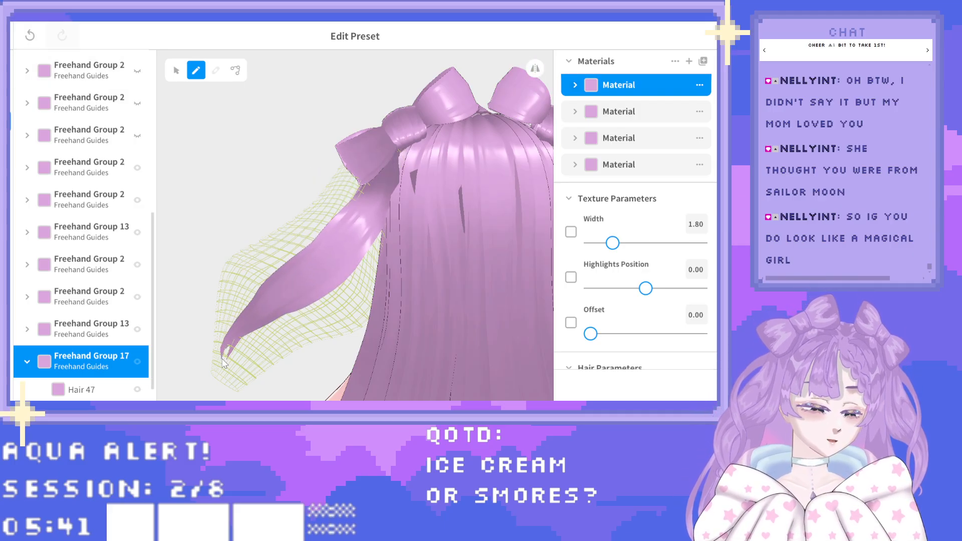
pyautogui.click(30, 34)
pyautogui.moveTo(221, 145)
pyautogui.mouseDown(button='right')
pyautogui.moveTo(281, 153)
pyautogui.moveTo(148, 109)
pyautogui.mouseUp(button='right')
pyautogui.moveTo(242, 136); pyautogui.dragTo(254, 135, button='right')
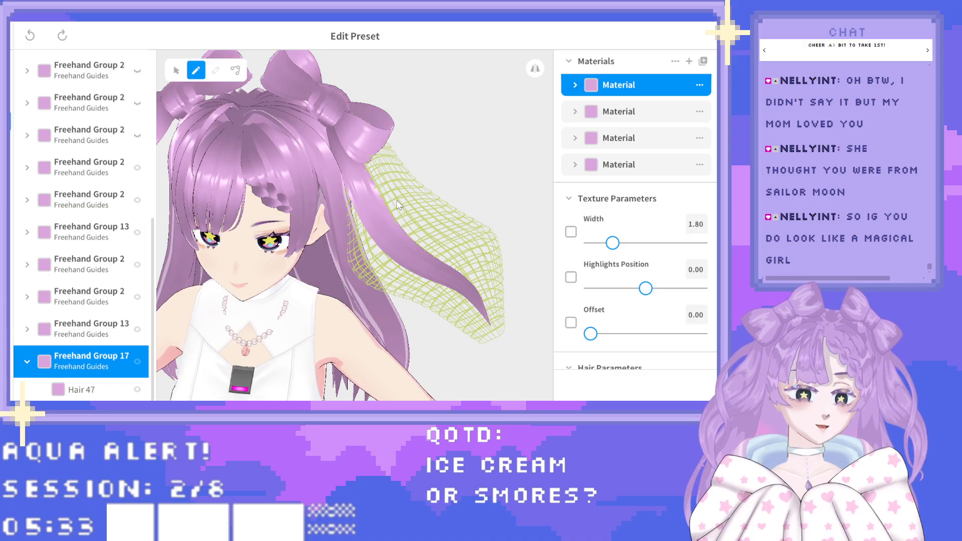
pyautogui.moveTo(398, 197); pyautogui.dragTo(337, 190, button='right')
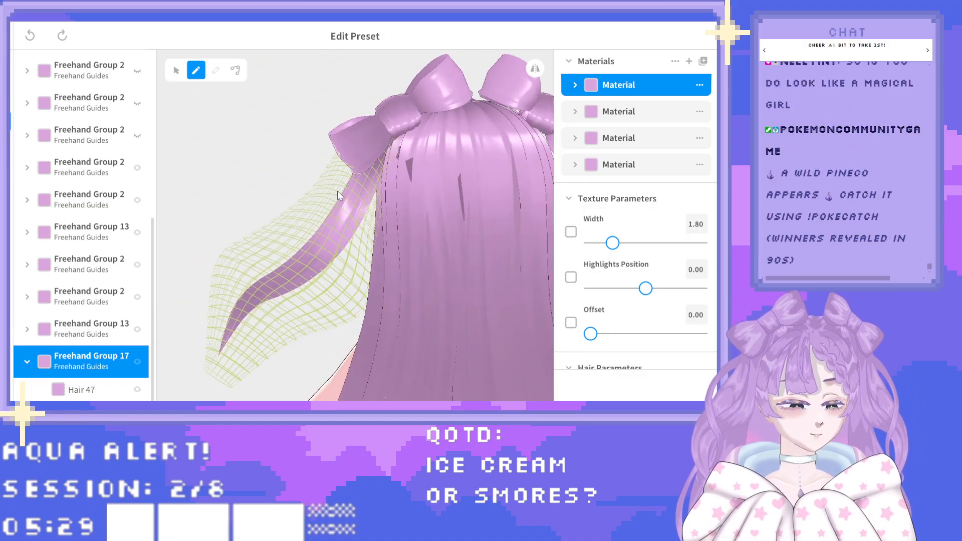
pyautogui.moveTo(396, 131)
pyautogui.mouseDown()
pyautogui.moveTo(341, 228)
pyautogui.moveTo(298, 265)
pyautogui.moveTo(228, 363)
pyautogui.moveTo(243, 378)
pyautogui.mouseUp()
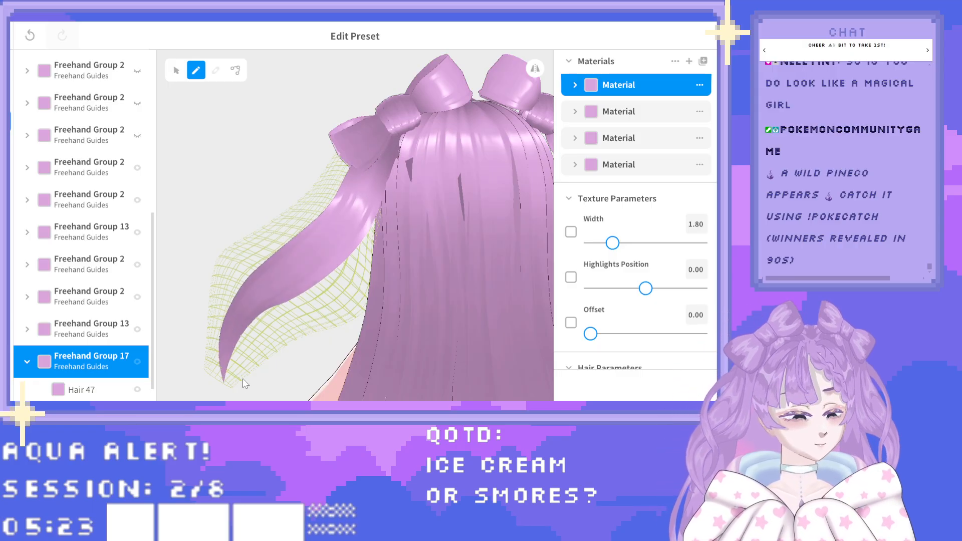
pyautogui.moveTo(243, 378); pyautogui.dragTo(279, 317, button='right')
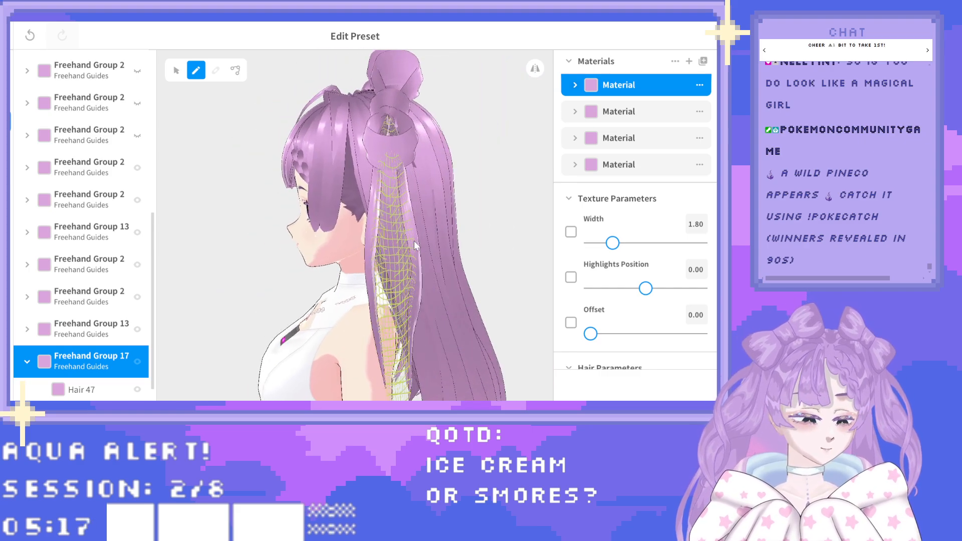
pyautogui.moveTo(432, 199); pyautogui.dragTo(435, 278, button='right')
# Select the strand Hair 47 in Freehand Group 17 and set its Position (Y) to 0.00.
pyautogui.click(176, 70)
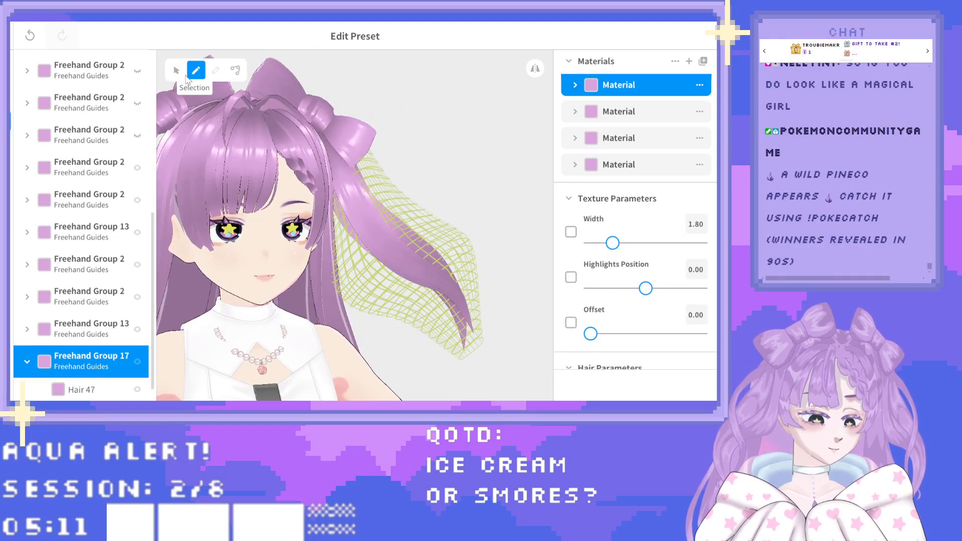
pyautogui.click(420, 268)
pyautogui.click(419, 269)
pyautogui.moveTo(486, 339); pyautogui.dragTo(473, 337, button='right')
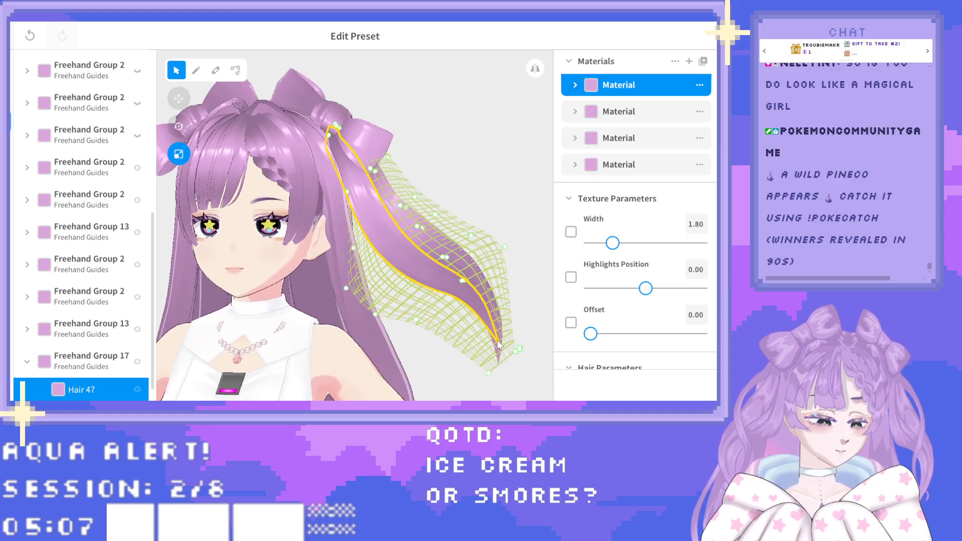
pyautogui.scroll(-3, 629, 258)
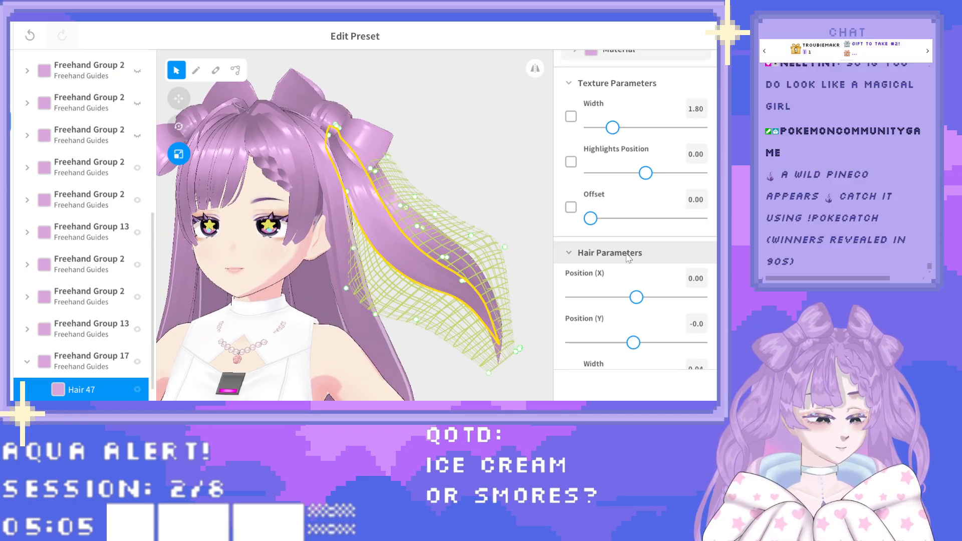
pyautogui.moveTo(634, 285); pyautogui.dragTo(637, 287)
# Scale the whole of Freehand Group 17 down along its front-to-back axis to make the guide and its strands thinner from the side.
pyautogui.moveTo(523, 299); pyautogui.dragTo(465, 276, button='right')
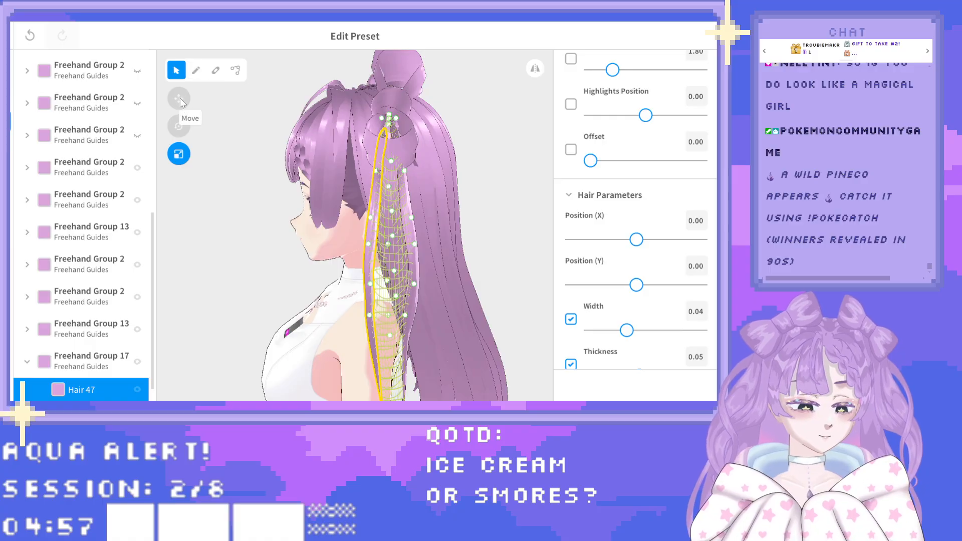
pyautogui.click(215, 158)
pyautogui.click(62, 368)
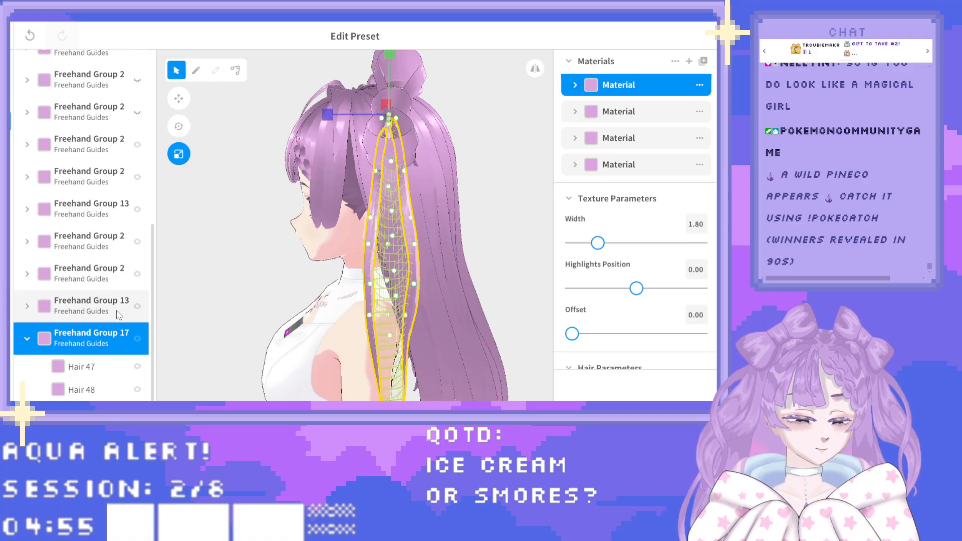
pyautogui.click(182, 98)
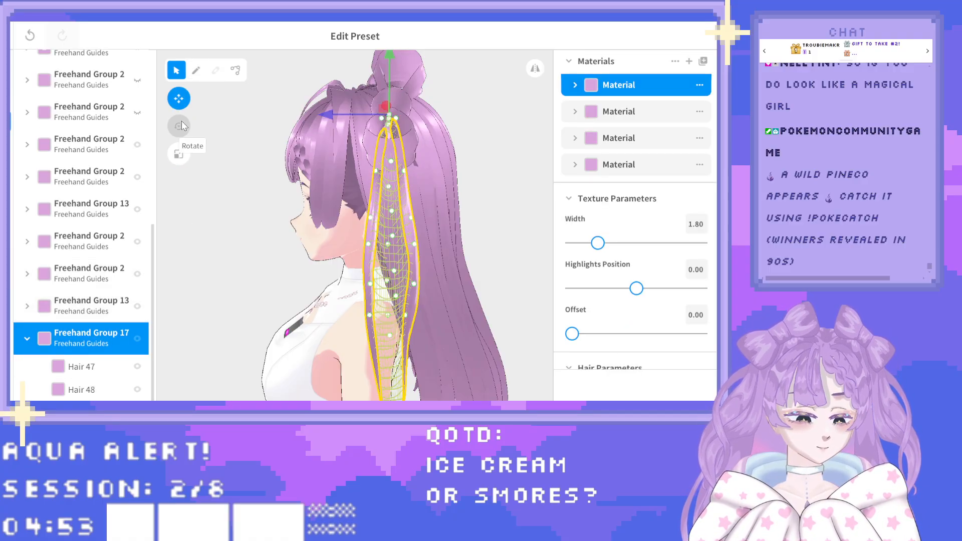
pyautogui.click(182, 155)
pyautogui.moveTo(329, 114); pyautogui.dragTo(386, 131)
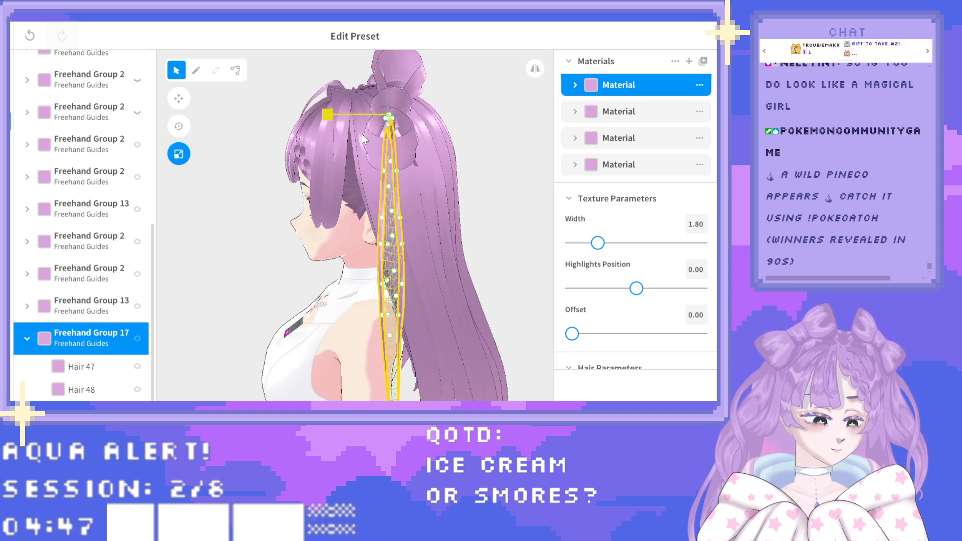
pyautogui.moveTo(362, 135); pyautogui.dragTo(362, 135)
pyautogui.moveTo(516, 214); pyautogui.dragTo(456, 229, button='right')
# Try changing the group's hair width ratio and Position (X), and undo both changes.
pyautogui.scroll(-1, 659, 199)
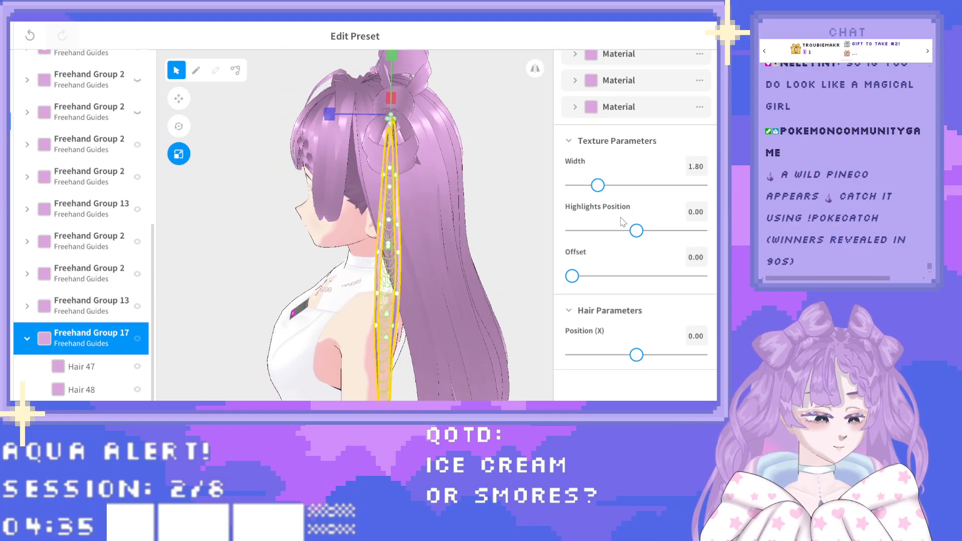
pyautogui.scroll(-4, 621, 222)
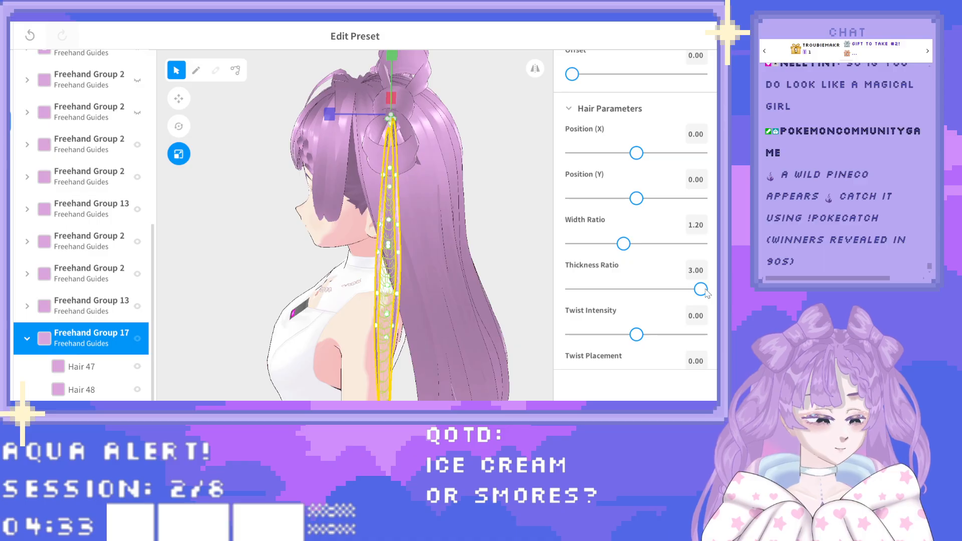
pyautogui.scroll(-1, 679, 277)
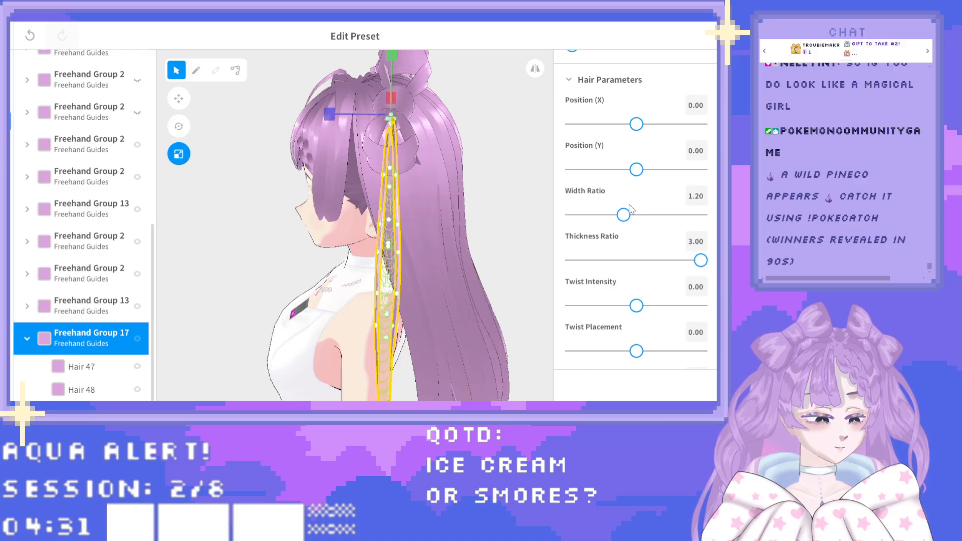
pyautogui.moveTo(666, 215); pyautogui.dragTo(695, 213)
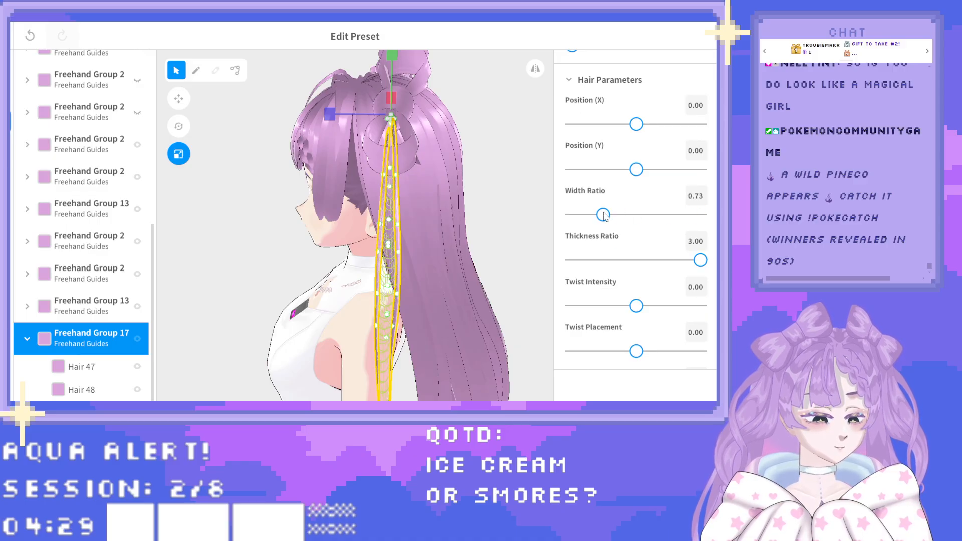
pyautogui.moveTo(604, 216); pyautogui.dragTo(623, 218)
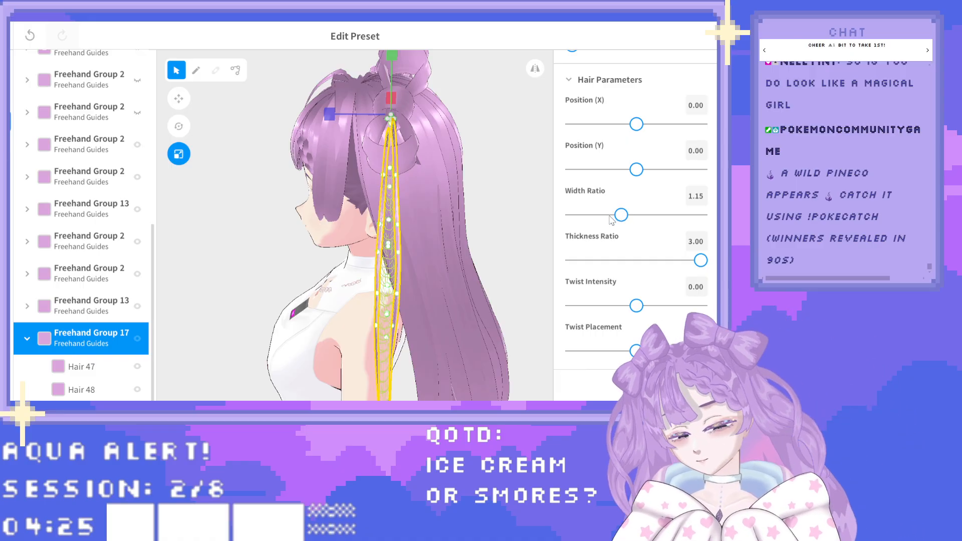
pyautogui.hotkey('ctrl', 'z')
pyautogui.scroll(2, 626, 219)
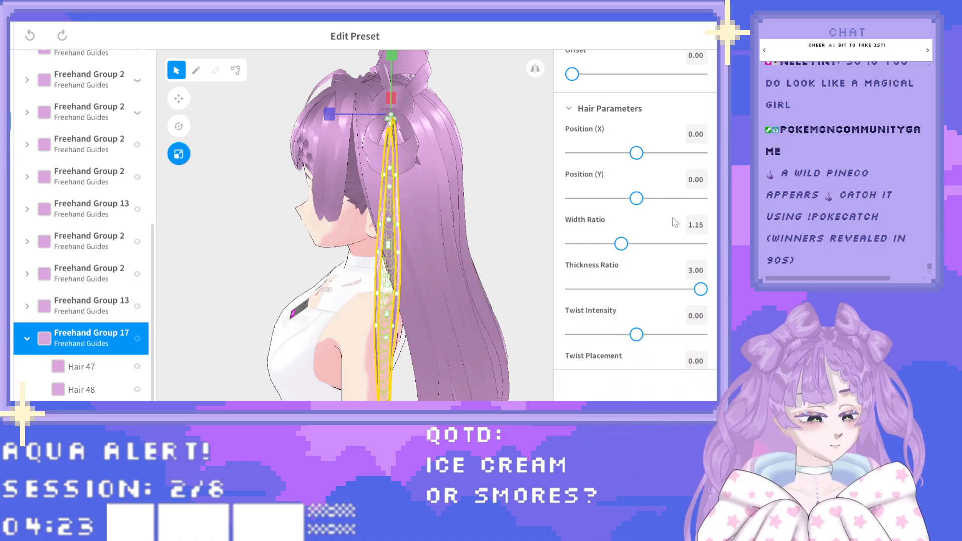
pyautogui.moveTo(635, 188)
pyautogui.mouseDown()
pyautogui.moveTo(620, 189)
pyautogui.moveTo(633, 189)
pyautogui.mouseUp()
pyautogui.scroll(6, 641, 203)
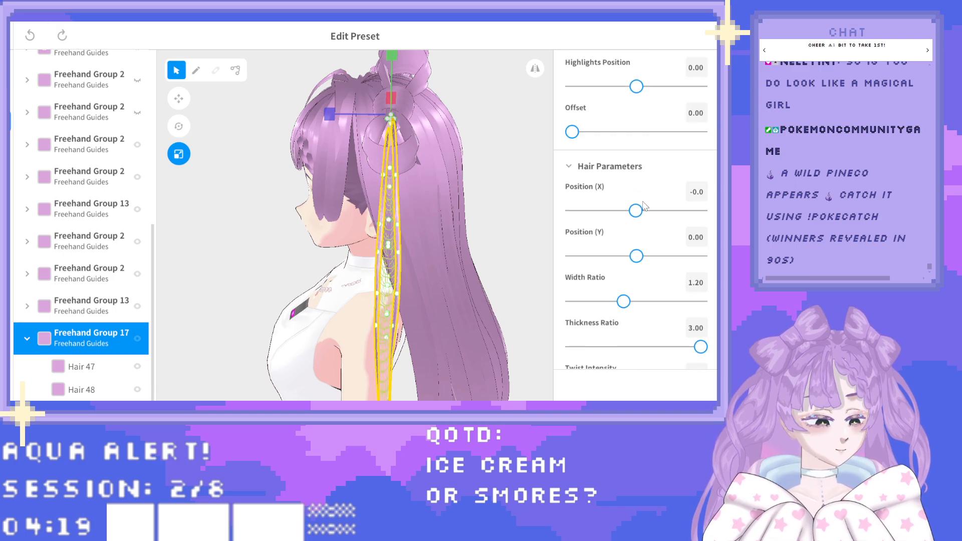
pyautogui.scroll(1, 636, 215)
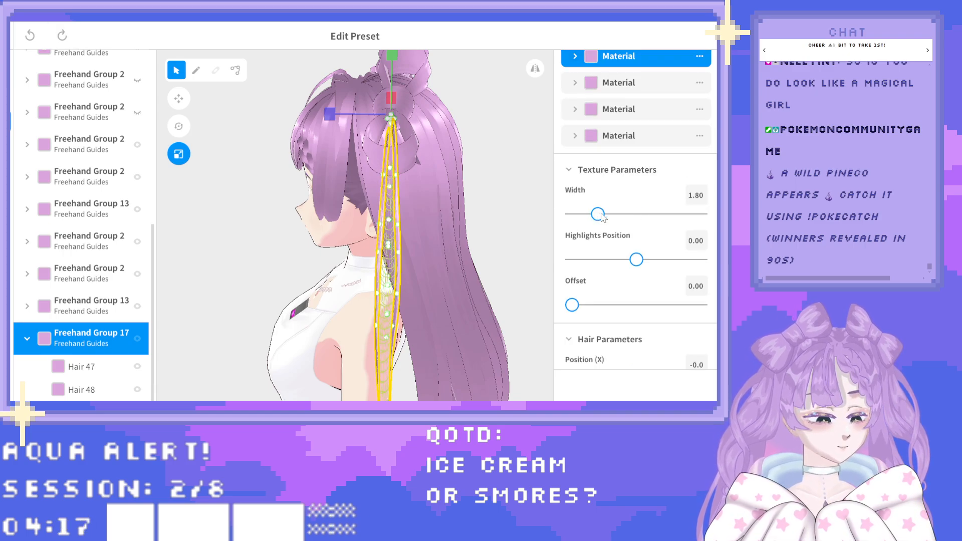
# Set the texture width of Freehand Group 17 to 2.82.
pyautogui.moveTo(599, 214); pyautogui.dragTo(607, 214)
pyautogui.moveTo(483, 236); pyautogui.dragTo(511, 242, button='right')
pyautogui.moveTo(604, 215); pyautogui.dragTo(629, 225)
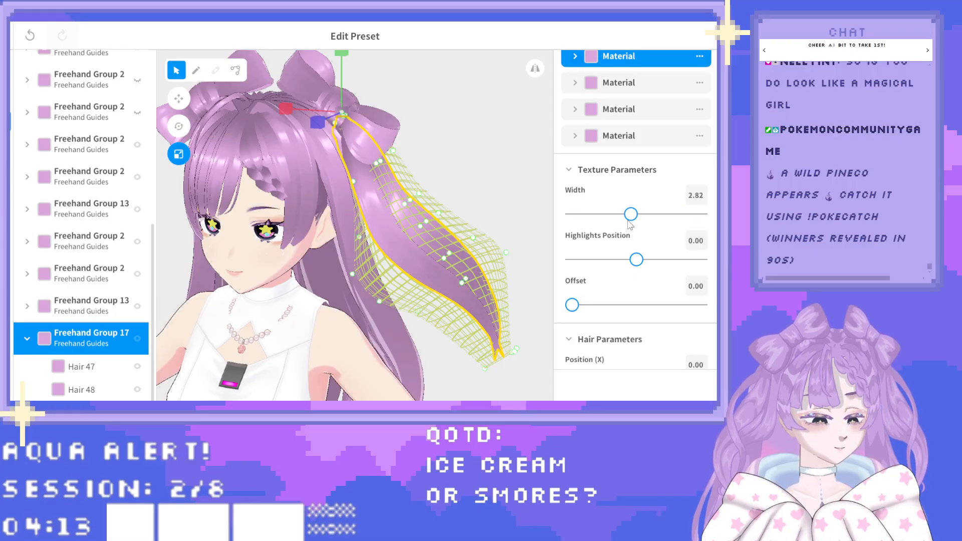
pyautogui.moveTo(519, 246); pyautogui.dragTo(490, 245, button='right')
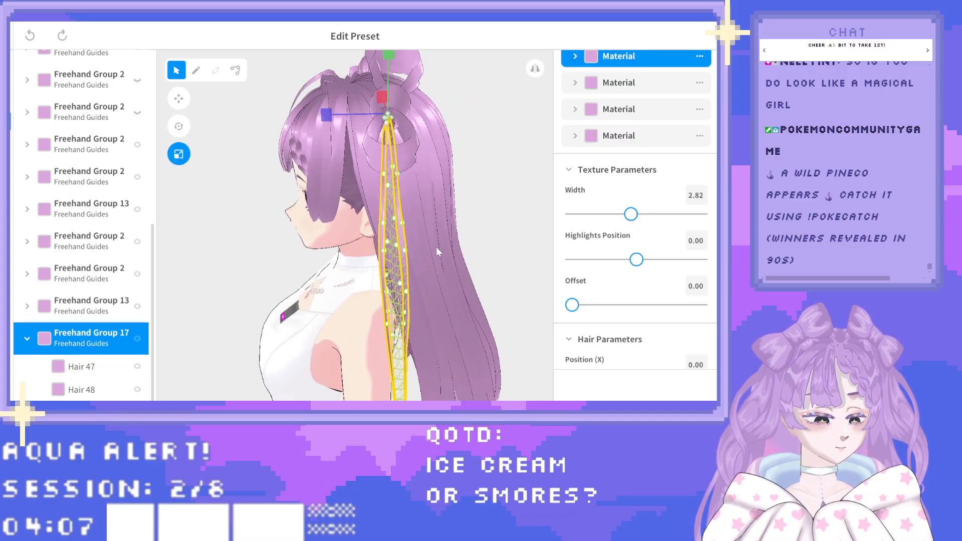
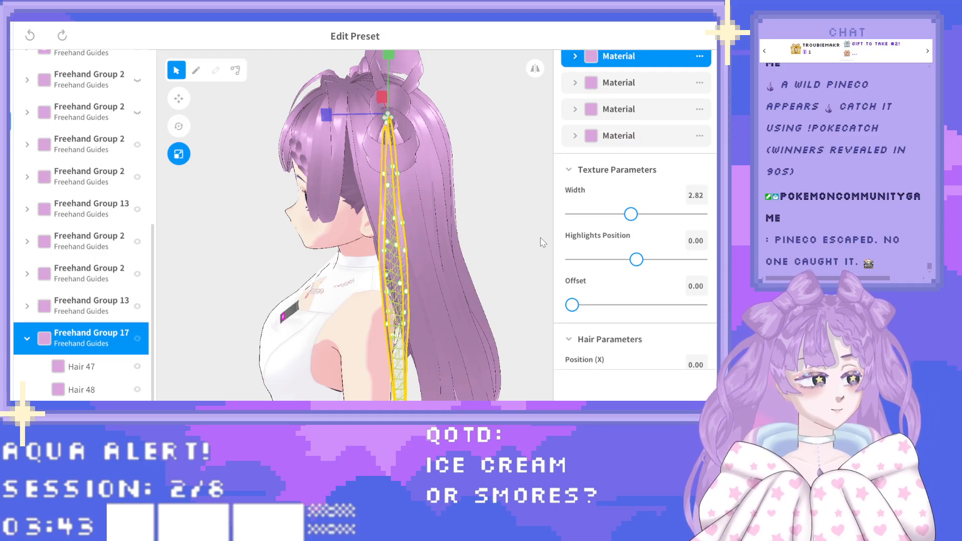
# Review Freehand Group 17's texture, hair and guide parameters and inspect the hair extensions from the front, side and other angles.
pyautogui.moveTo(380, 252); pyautogui.dragTo(394, 237, button='right')
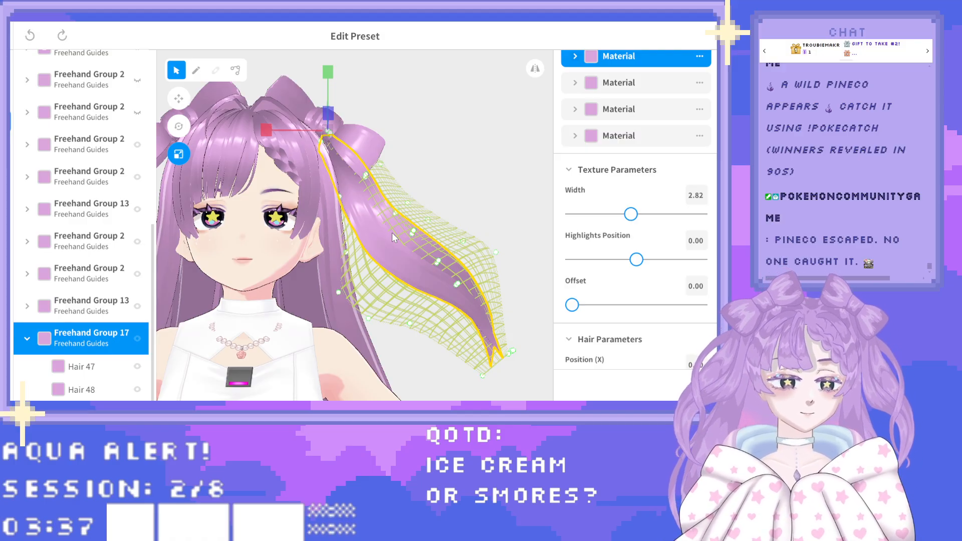
pyautogui.moveTo(394, 238); pyautogui.dragTo(374, 249, button='right')
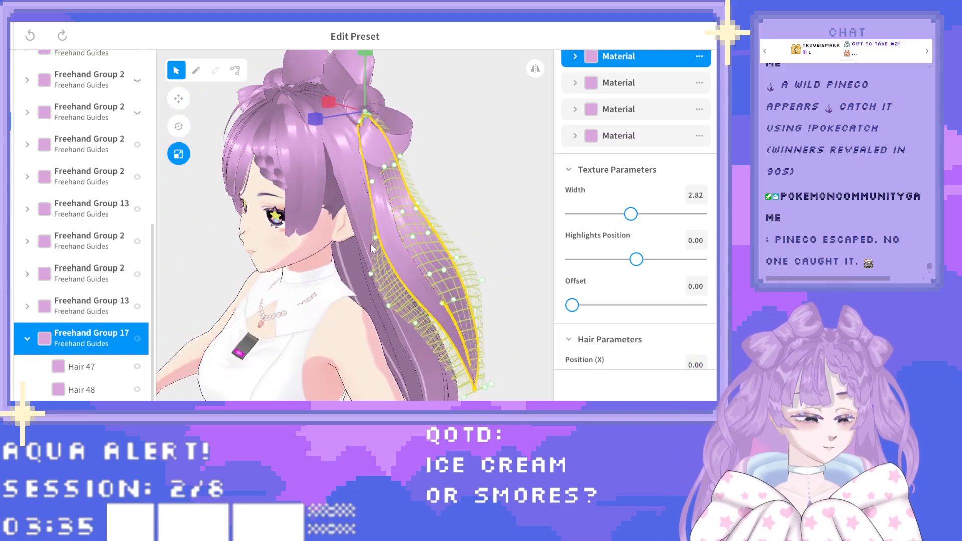
pyautogui.scroll(1, 649, 240)
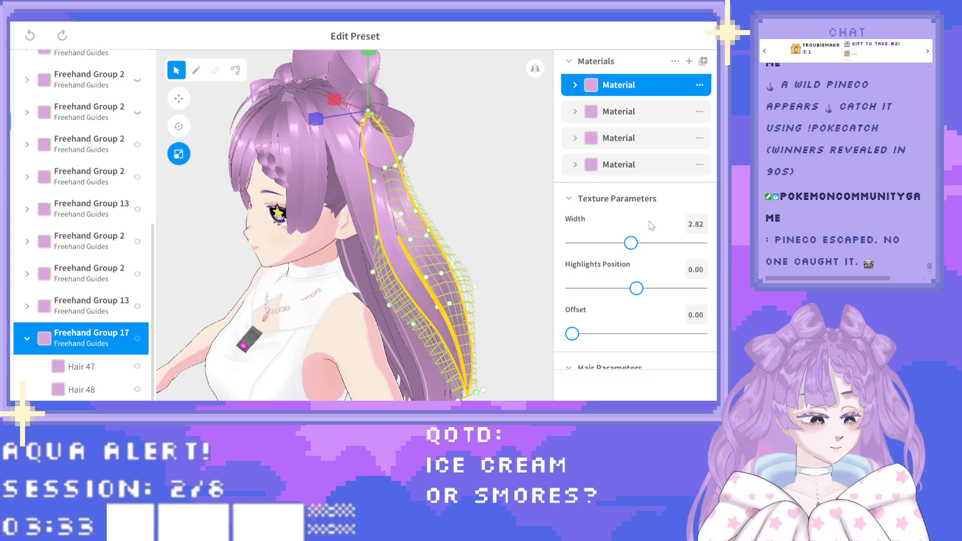
pyautogui.scroll(-7, 650, 220)
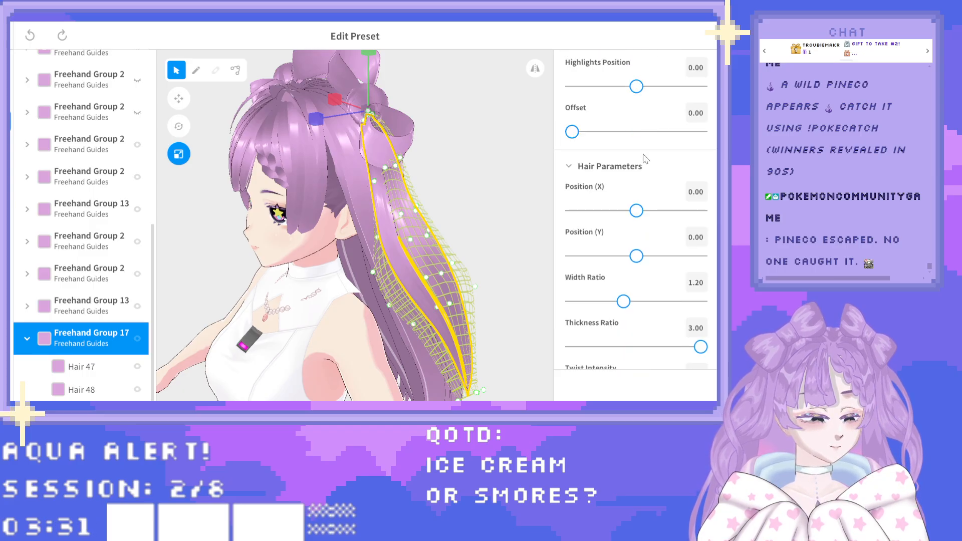
pyautogui.scroll(-8, 644, 159)
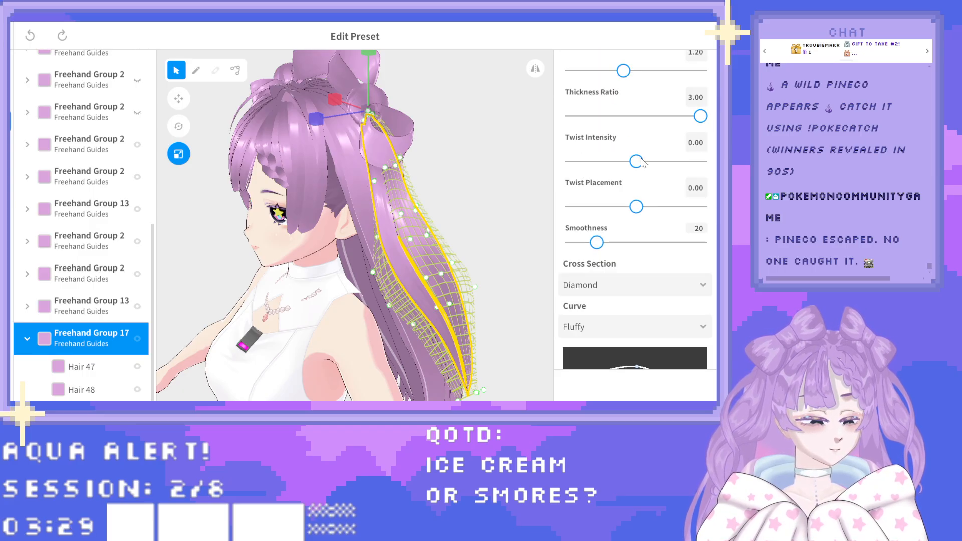
pyautogui.scroll(-9, 643, 162)
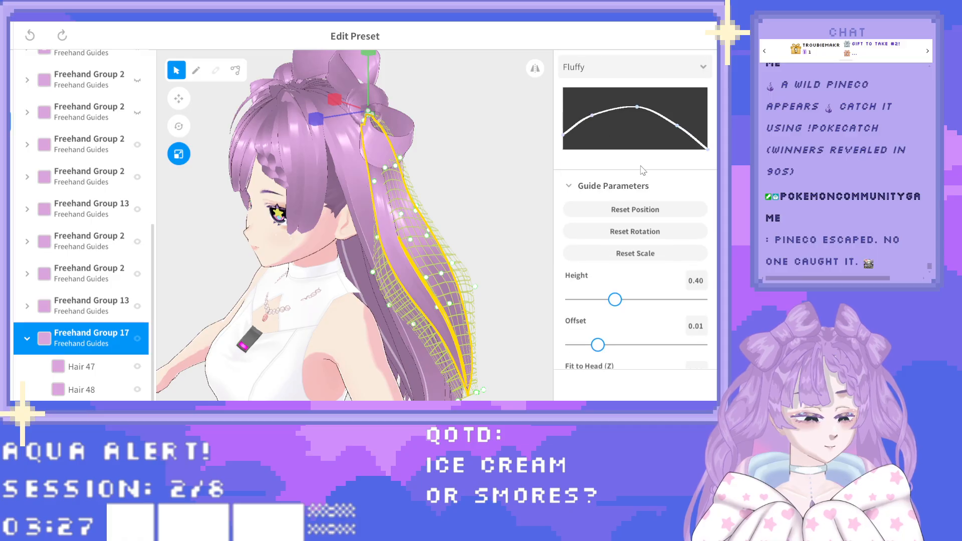
pyautogui.scroll(-3, 643, 170)
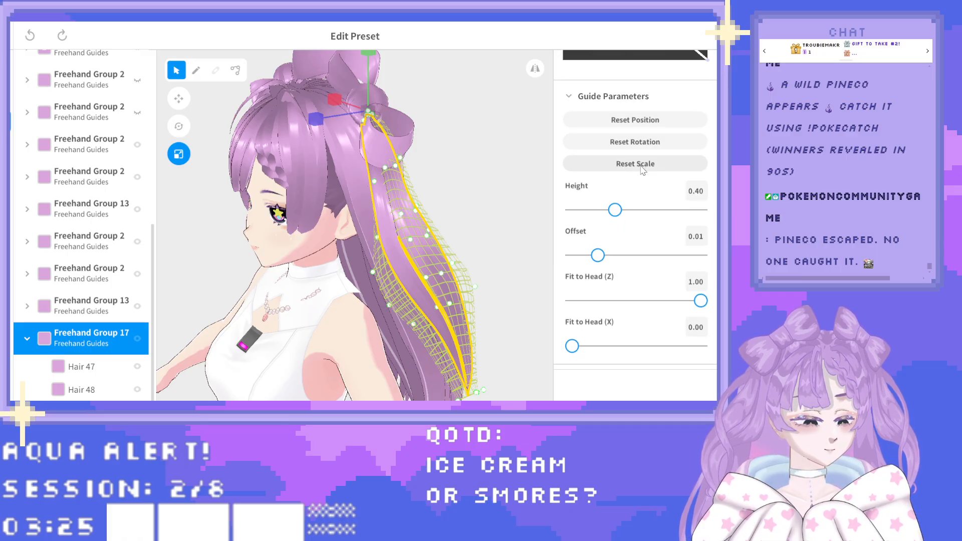
pyautogui.scroll(12, 643, 170)
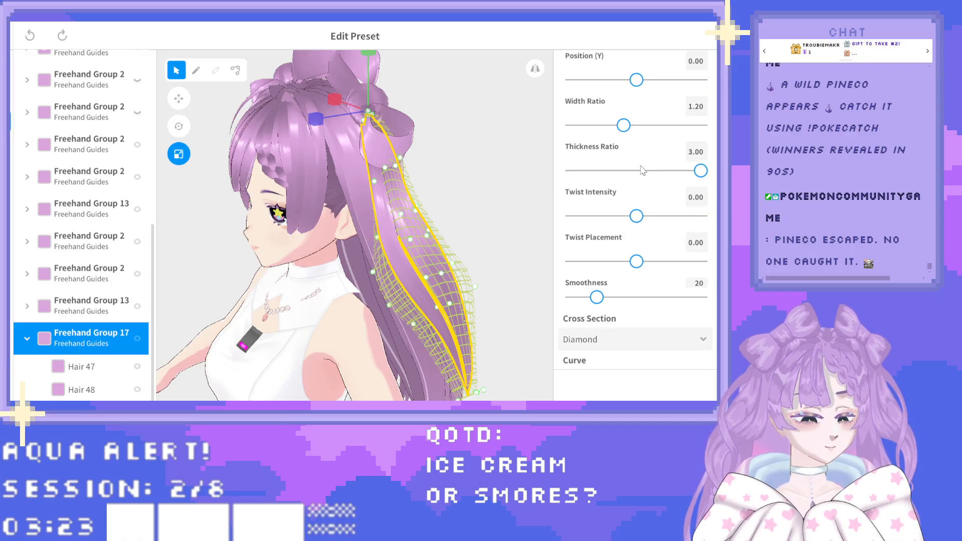
pyautogui.scroll(12, 643, 170)
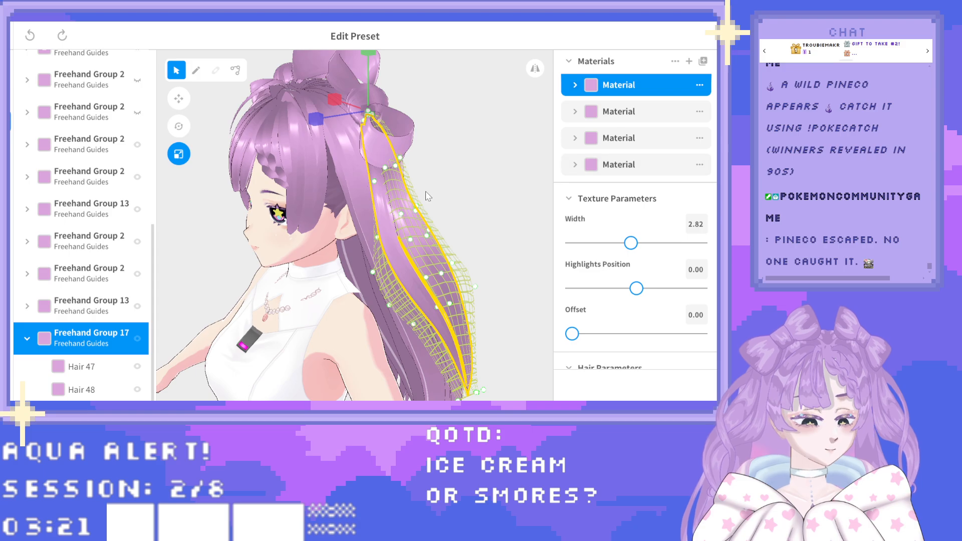
pyautogui.moveTo(425, 192); pyautogui.dragTo(417, 196, button='right')
pyautogui.click(506, 196)
pyautogui.moveTo(460, 238); pyautogui.dragTo(480, 236, button='right')
pyautogui.moveTo(374, 300); pyautogui.dragTo(388, 323, button='right')
pyautogui.moveTo(290, 344); pyautogui.dragTo(412, 298, button='right')
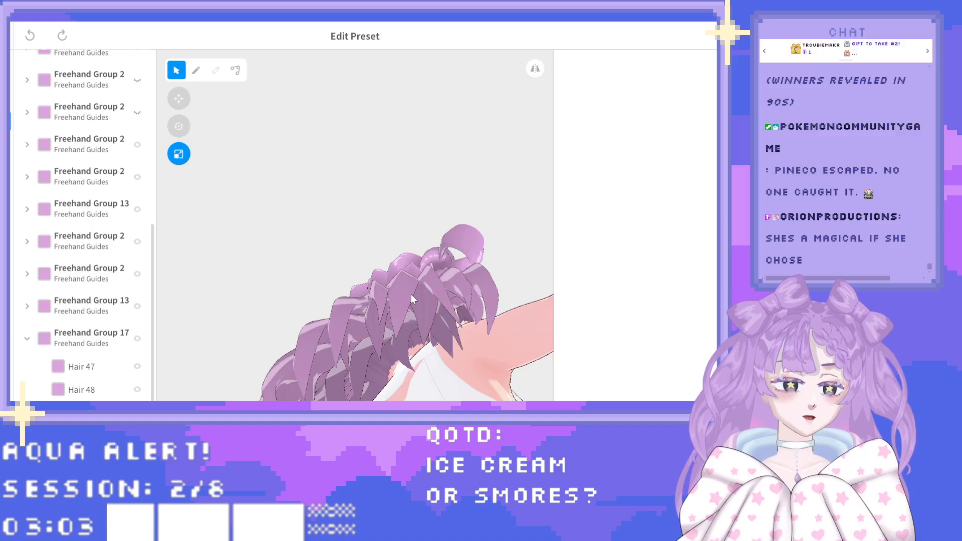
pyautogui.moveTo(411, 293); pyautogui.dragTo(348, 248, button='right')
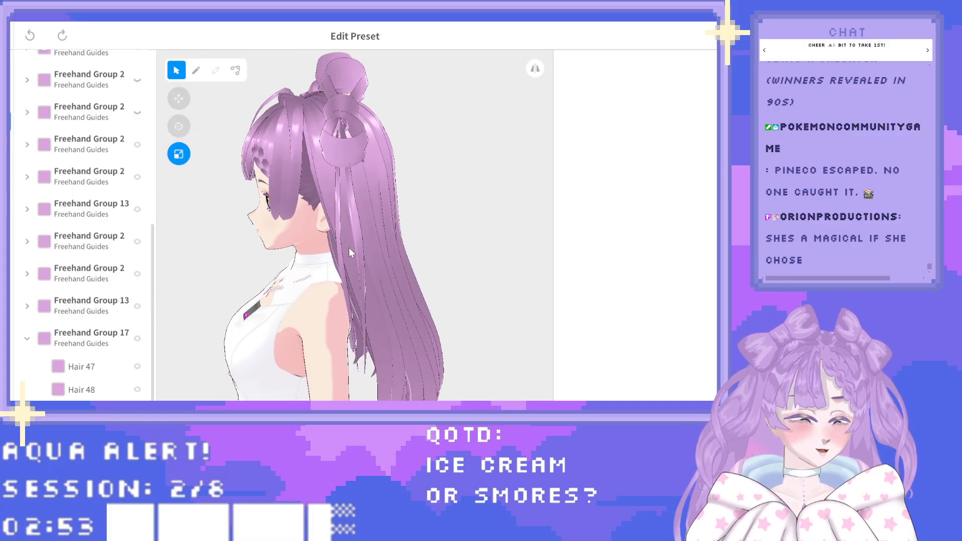
# Duplicate Freehand Group 17 and scale the copy down along its front-to-back axis.
pyautogui.click(97, 335)
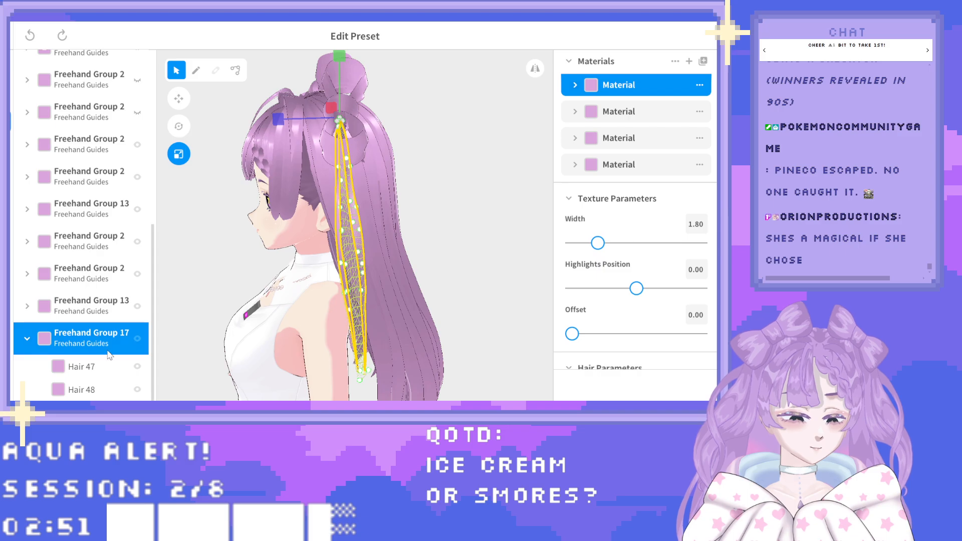
pyautogui.rightClick(107, 339)
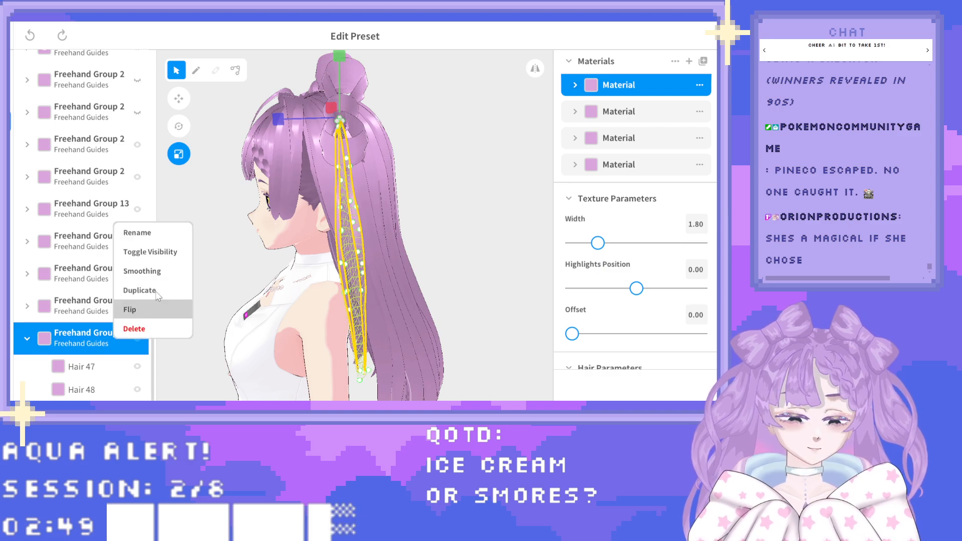
pyautogui.click(164, 286)
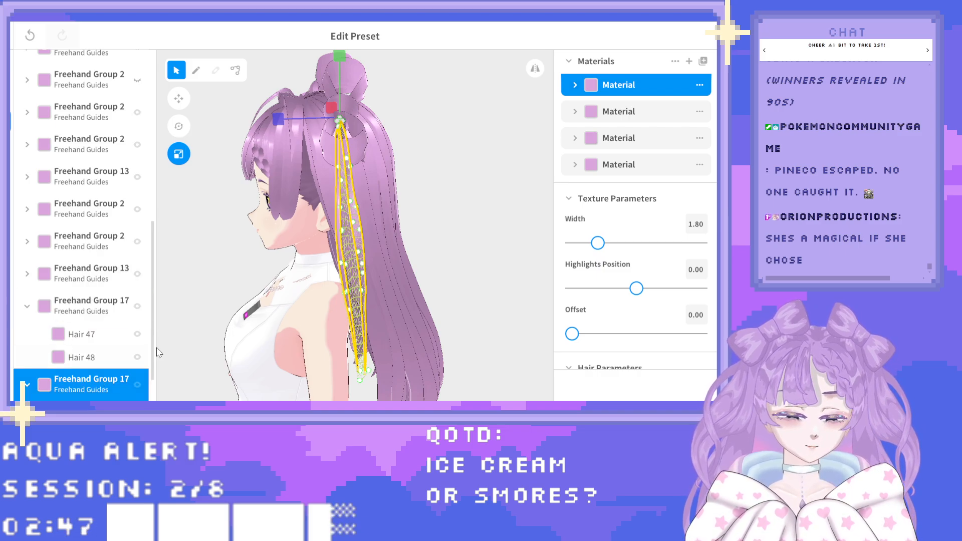
pyautogui.moveTo(281, 125); pyautogui.dragTo(325, 133)
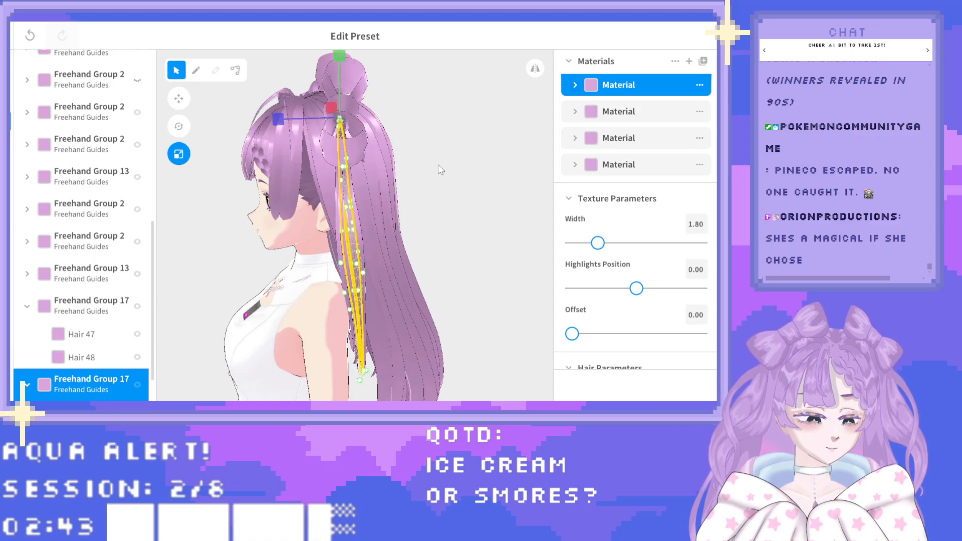
pyautogui.click(434, 204)
# Check the layered strands from the side and readjust the duplicated group's front-to-back scale.
pyautogui.moveTo(414, 220); pyautogui.dragTo(354, 269, button='right')
pyautogui.scroll(5, 272, 269)
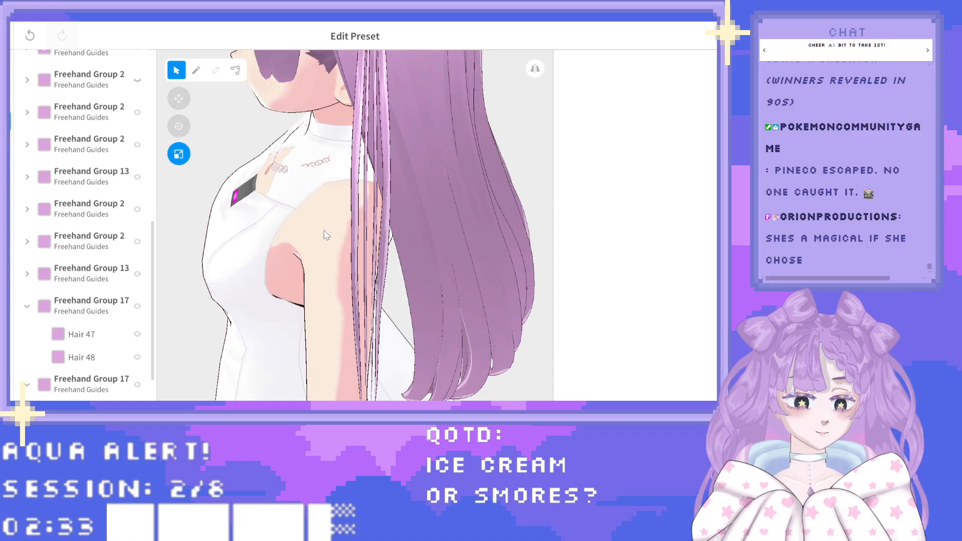
pyautogui.scroll(-1, 326, 235)
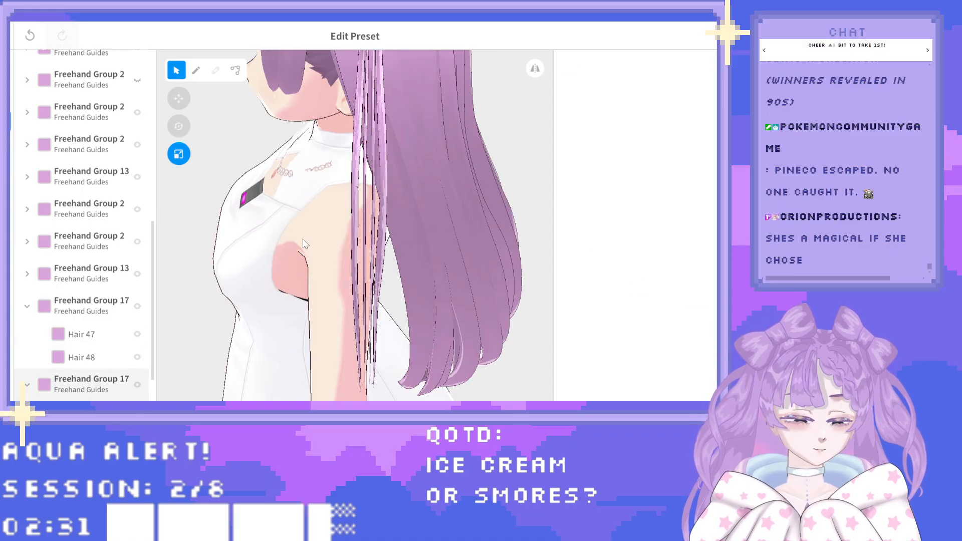
pyautogui.moveTo(346, 143); pyautogui.dragTo(346, 195, button='middle')
pyautogui.scroll(-2, 332, 104)
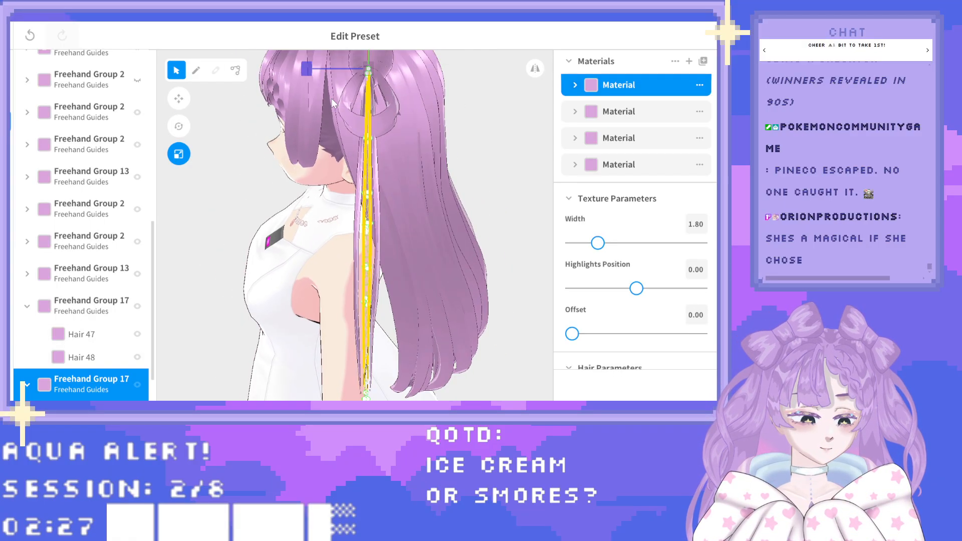
pyautogui.click(306, 70)
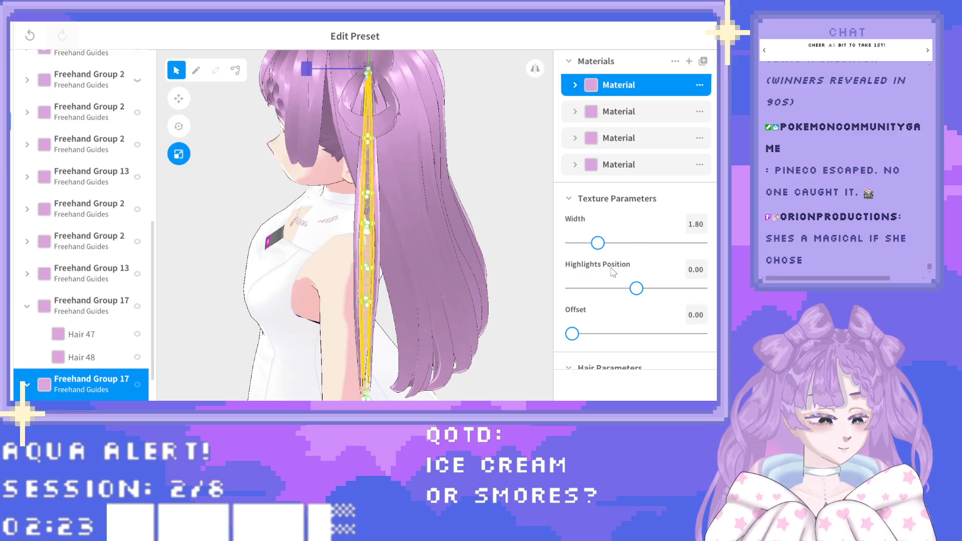
# Set the hair Thickness Ratio of the duplicated Freehand Group 17 to 5.00.
pyautogui.scroll(-5, 612, 272)
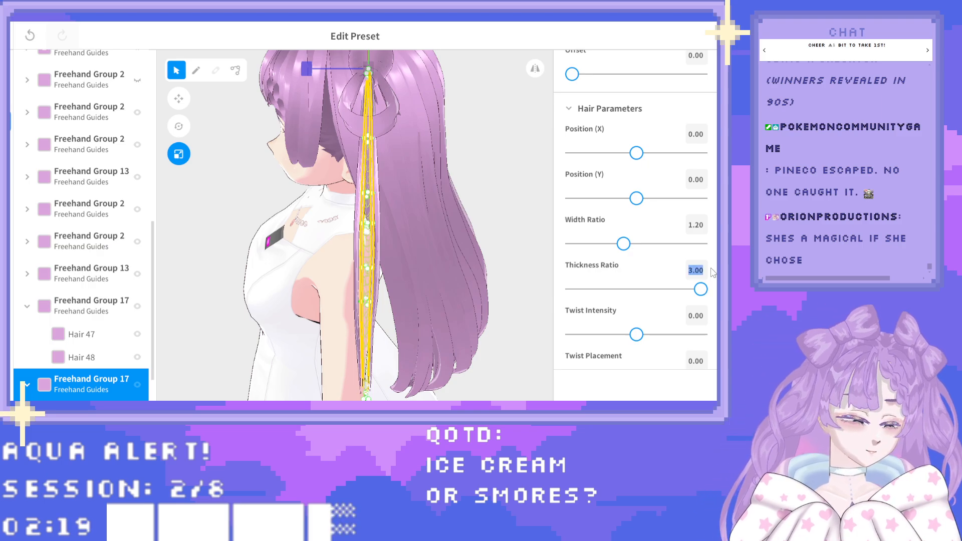
pyautogui.write('5')
pyautogui.press('Return')
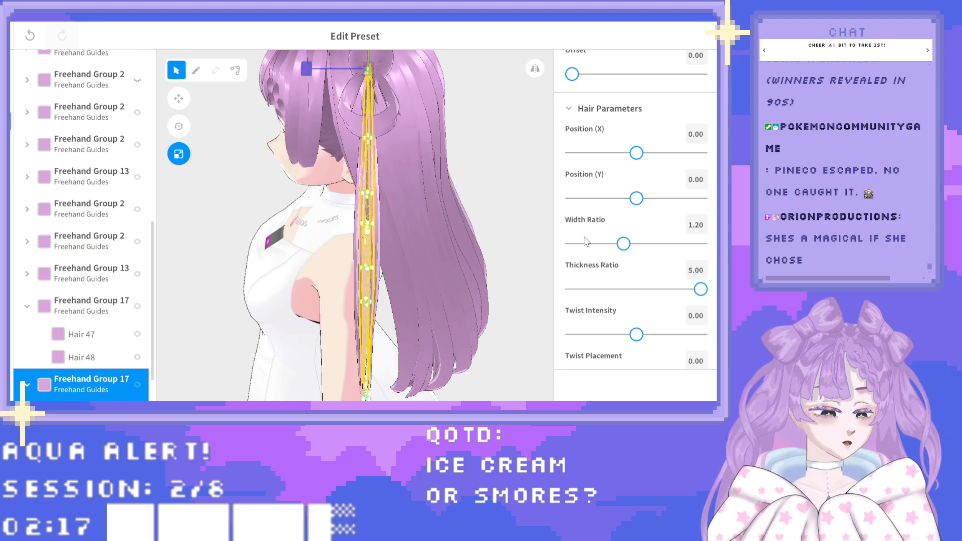
pyautogui.click(526, 232)
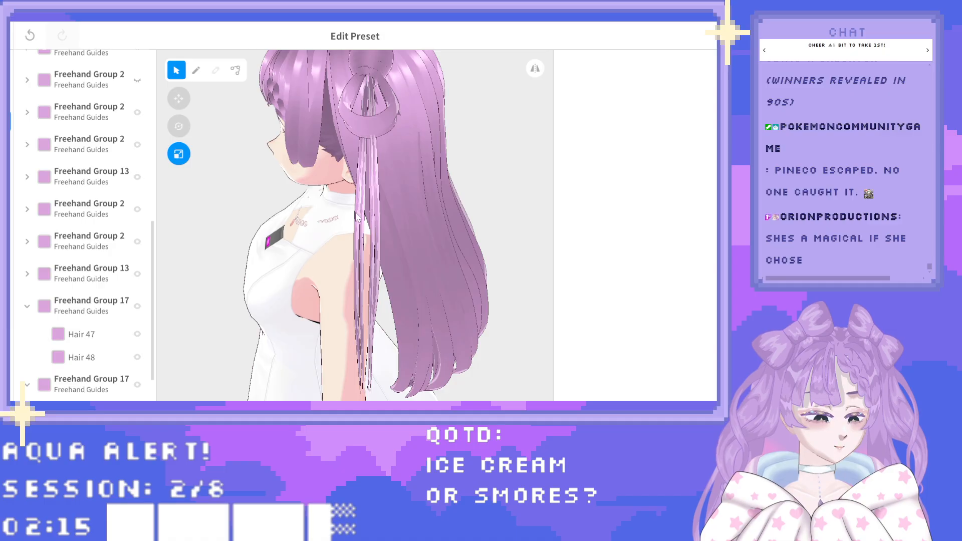
# Try a Thickness of 3.00 on a single strand of the duplicated group, check it from the front, and undo it.
pyautogui.click(364, 225)
pyautogui.scroll(-3, 665, 273)
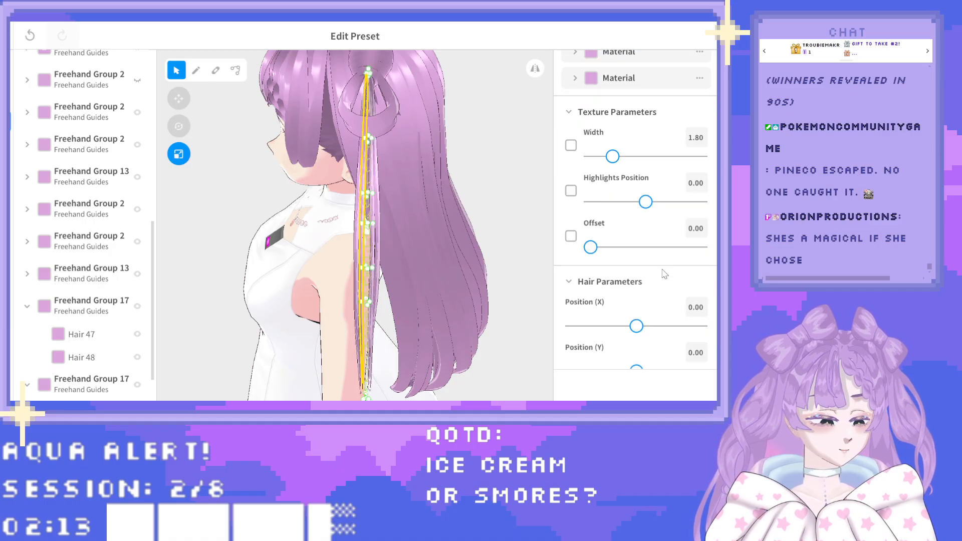
pyautogui.scroll(-3, 665, 273)
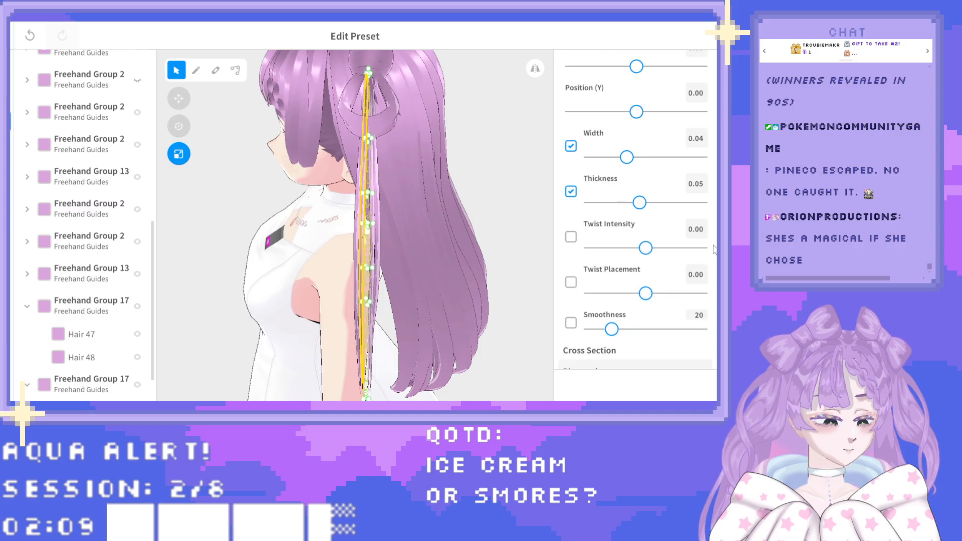
pyautogui.scroll(-3, 700, 243)
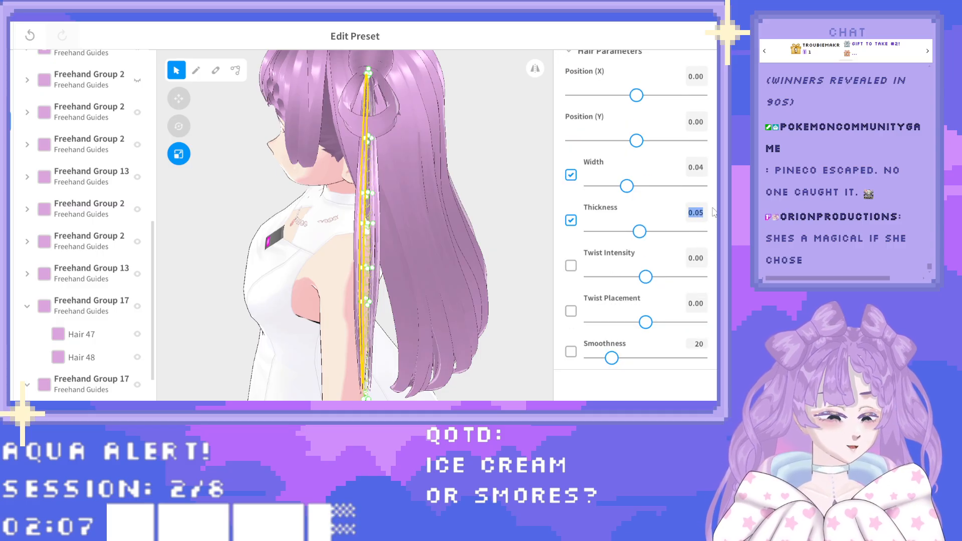
pyautogui.write('3')
pyautogui.press('Return')
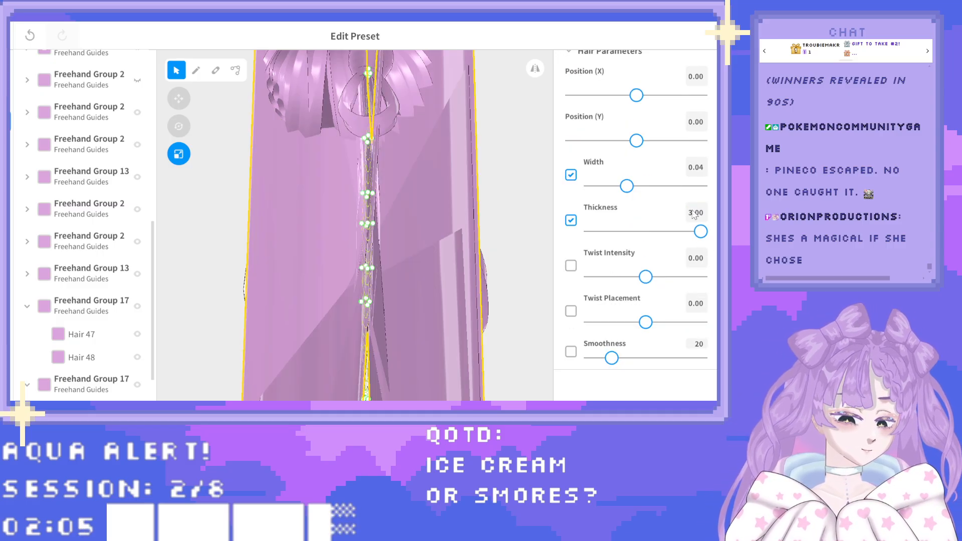
pyautogui.scroll(-5, 500, 178)
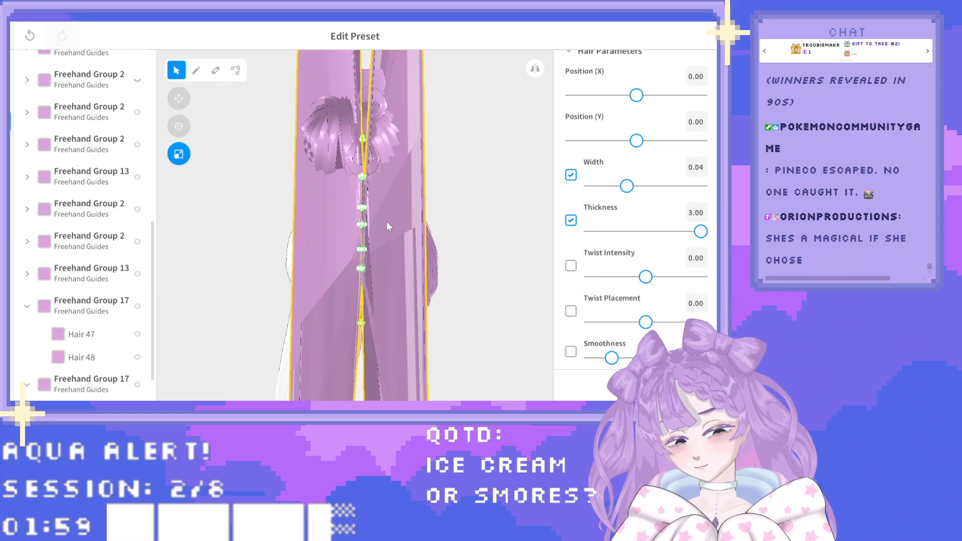
pyautogui.moveTo(359, 203); pyautogui.dragTo(419, 212, button='right')
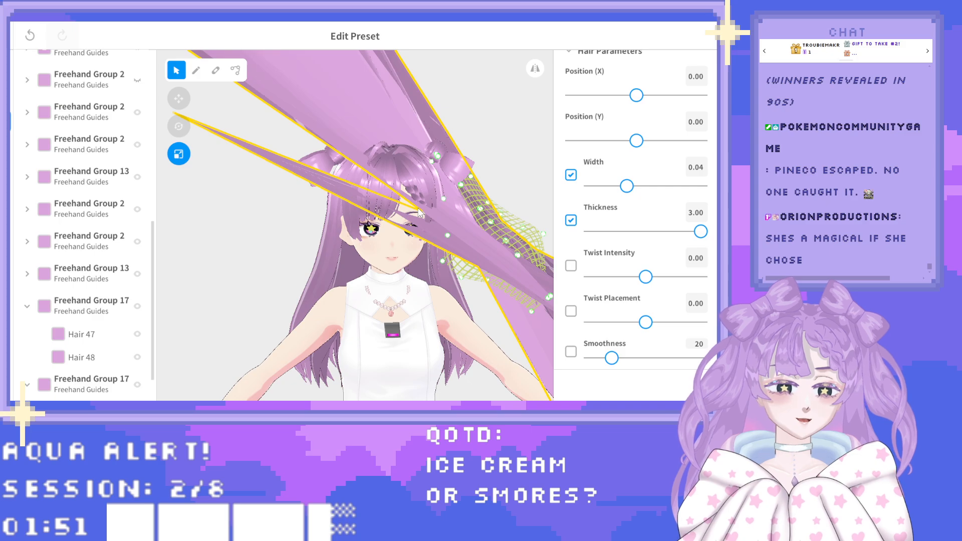
pyautogui.hotkey('ctrl', 'z')
pyautogui.moveTo(414, 203)
pyautogui.mouseDown(button='right')
pyautogui.moveTo(423, 203)
pyautogui.moveTo(402, 203)
pyautogui.moveTo(408, 209)
pyautogui.mouseUp(button='right')
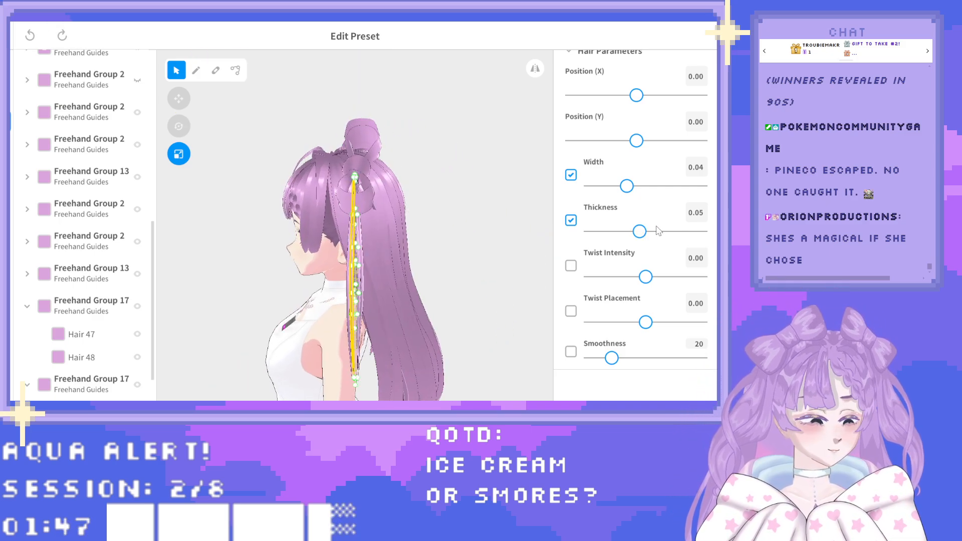
# Try Thickness values of 0.10 and 0.50 on the same strand, and undo the change.
pyautogui.moveTo(661, 231); pyautogui.dragTo(700, 231)
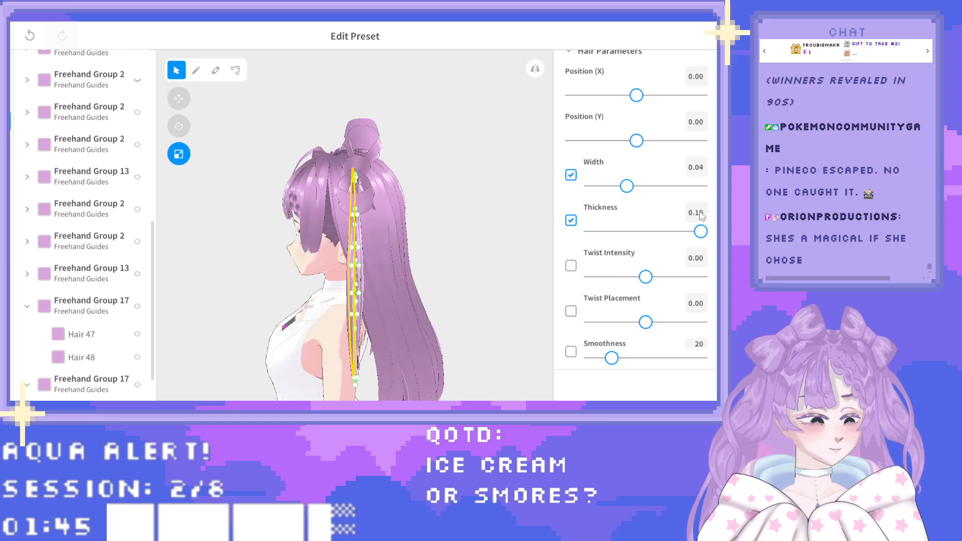
pyautogui.click(699, 213)
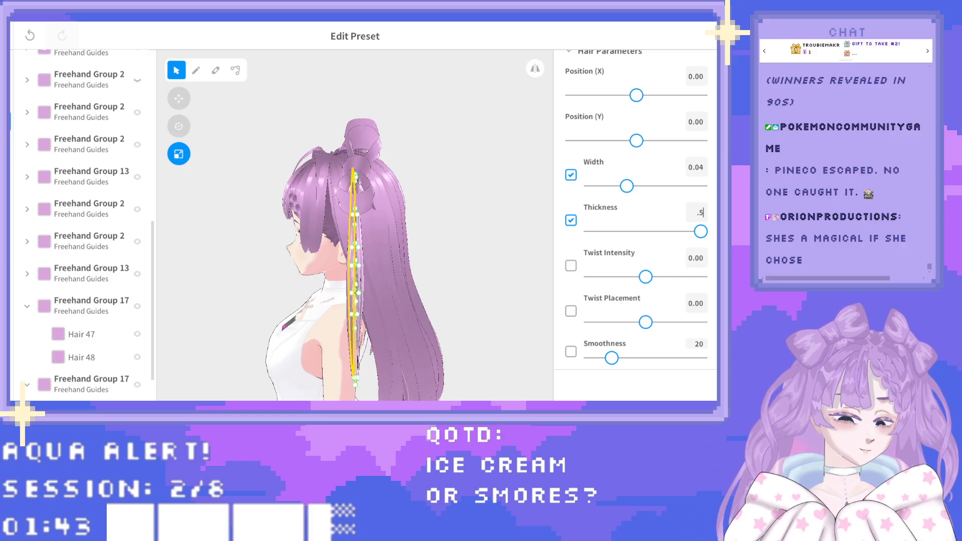
pyautogui.press('Return')
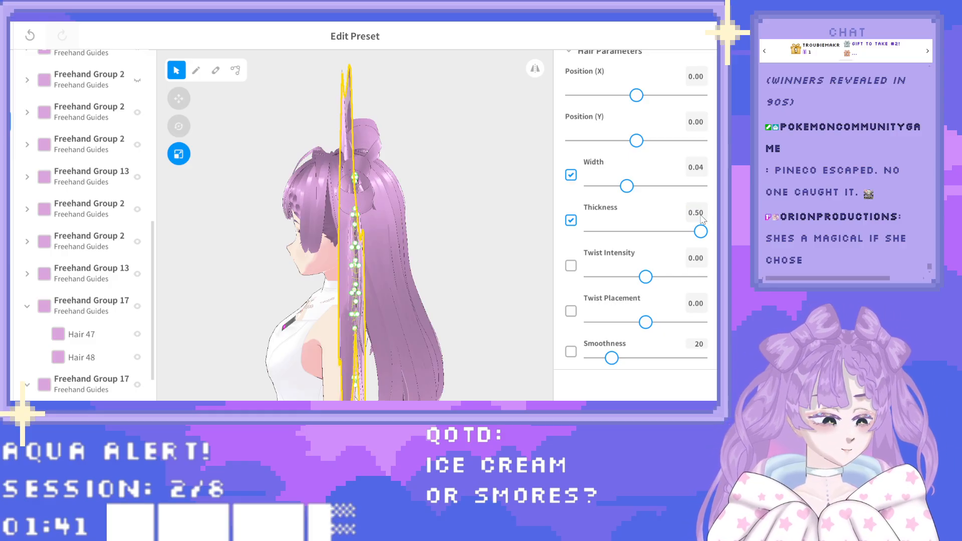
pyautogui.click(518, 224)
pyautogui.hotkey('ctrl', 'z')
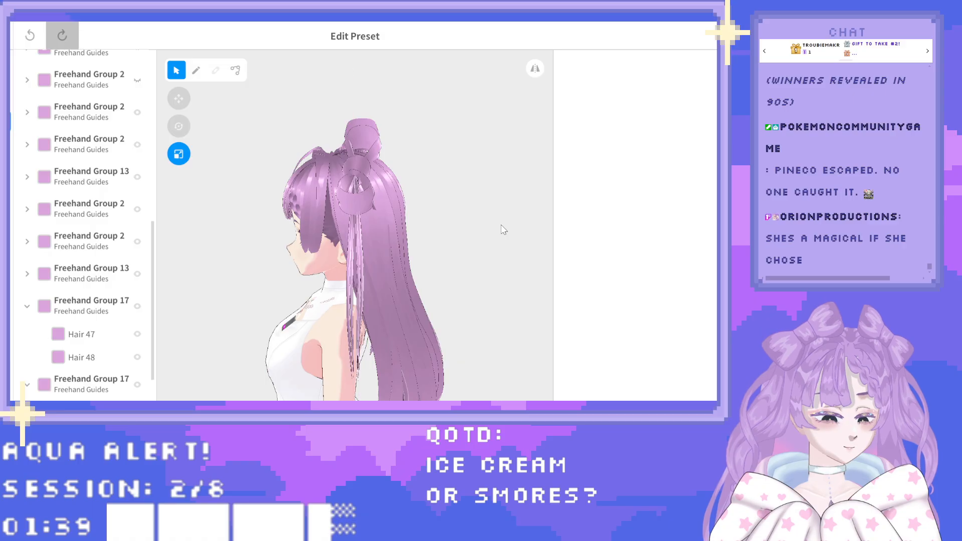
# Try a texture Width of 2.67 on the duplicated Freehand Group 17.
pyautogui.click(359, 242)
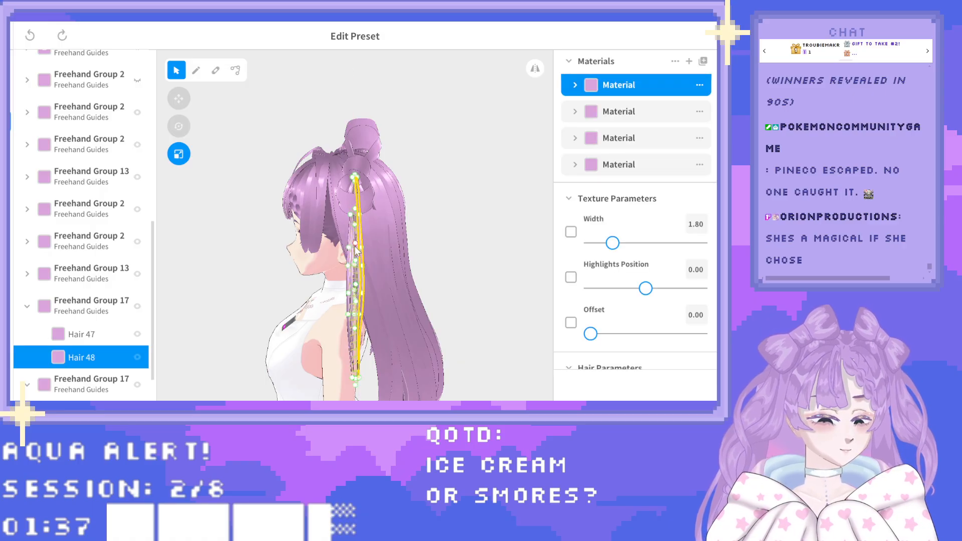
pyautogui.click(88, 384)
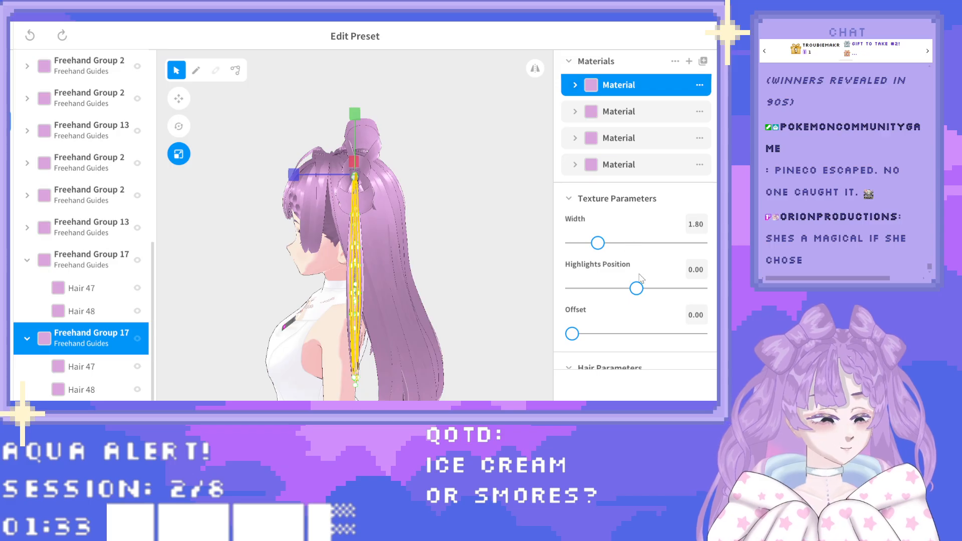
pyautogui.scroll(-6, 645, 221)
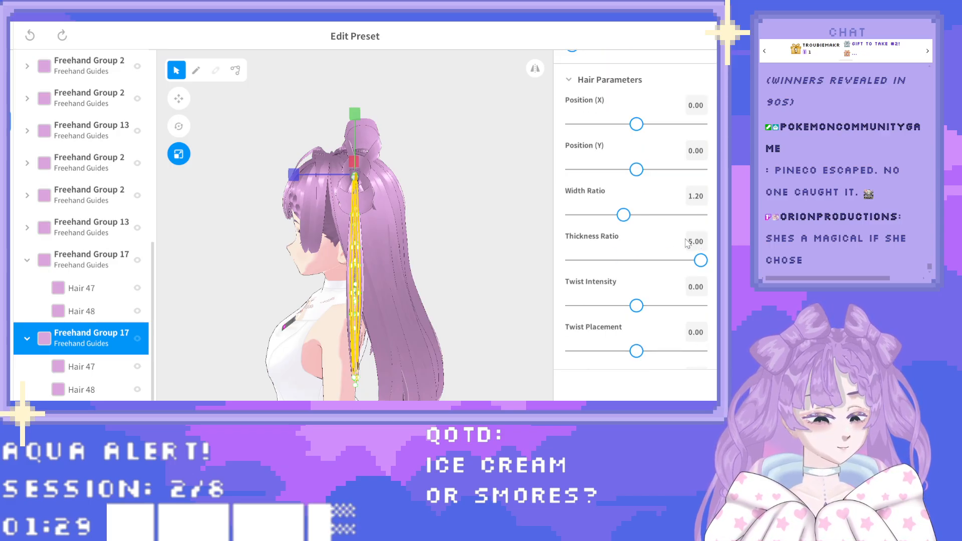
pyautogui.scroll(-3, 665, 243)
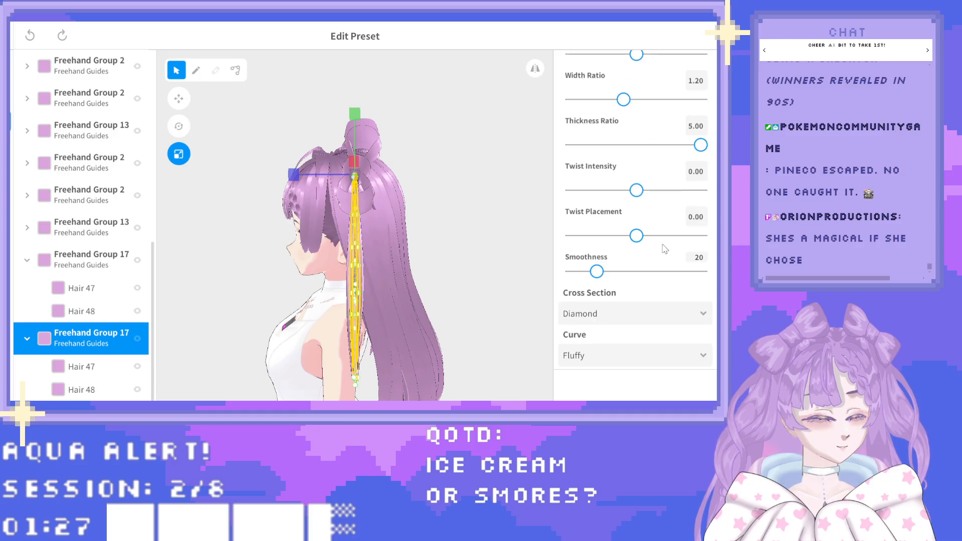
pyautogui.scroll(8, 665, 248)
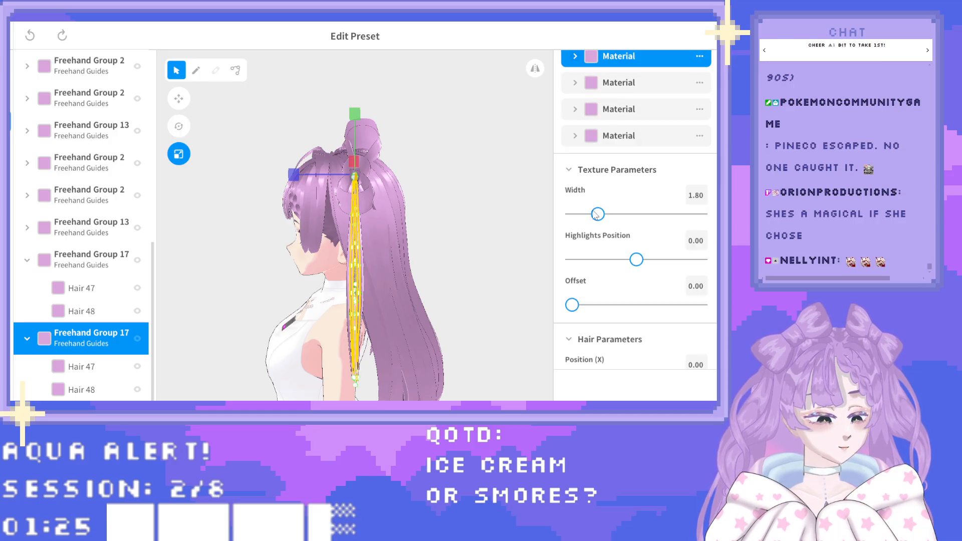
pyautogui.moveTo(596, 214); pyautogui.dragTo(627, 214)
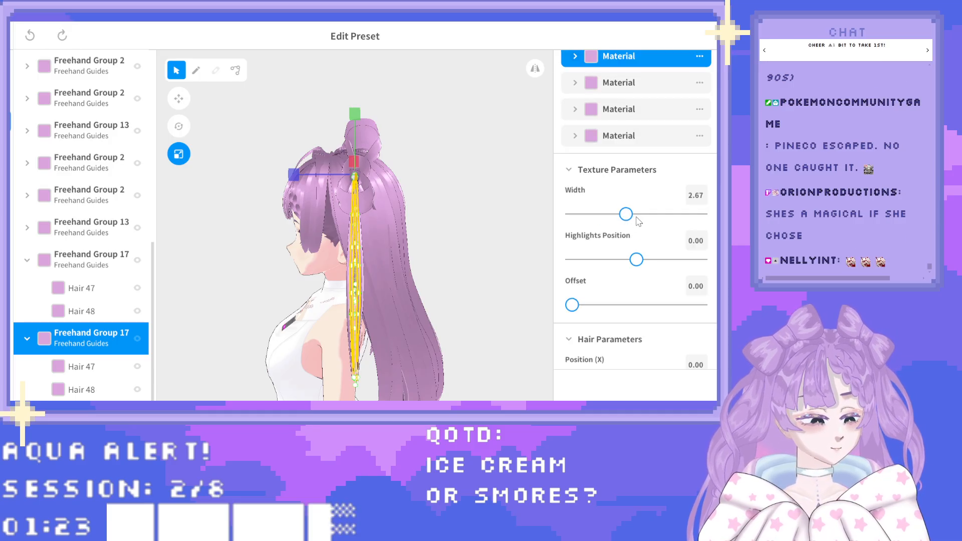
# Widen the duplicated Freehand Group 17 from front to back with the scale tool and check the strands from the side.
pyautogui.scroll(-6, 638, 221)
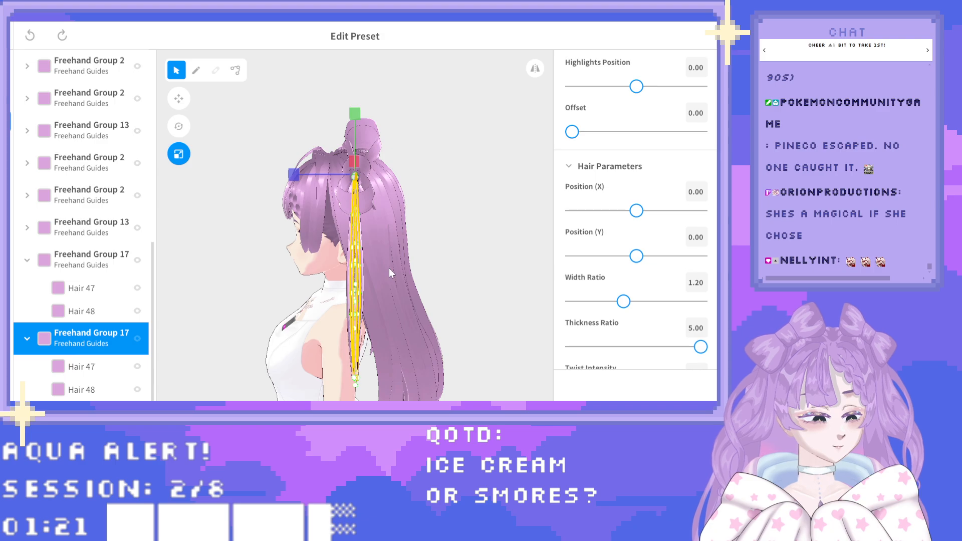
pyautogui.moveTo(295, 178); pyautogui.dragTo(270, 180)
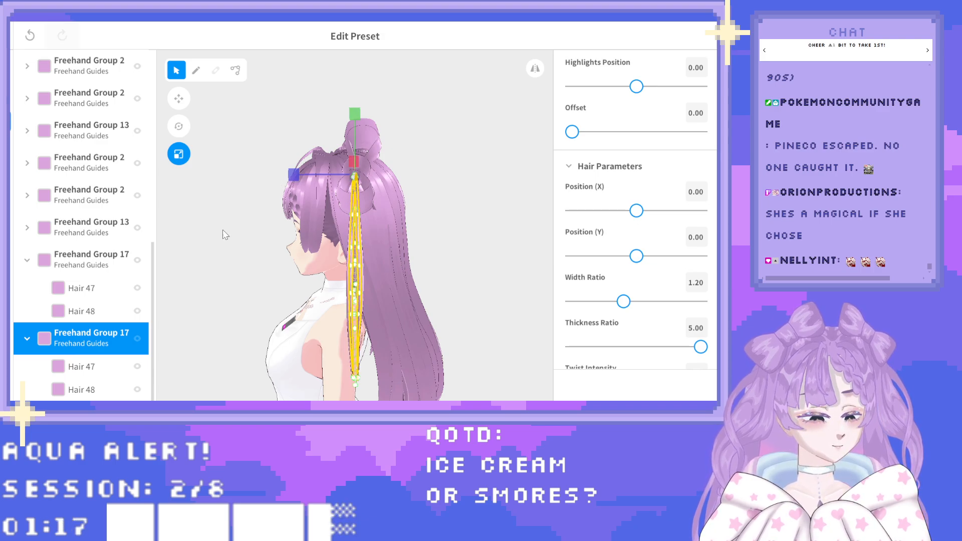
pyautogui.click(224, 230)
pyautogui.scroll(3, 261, 260)
pyautogui.moveTo(280, 266); pyautogui.dragTo(280, 273, button='right')
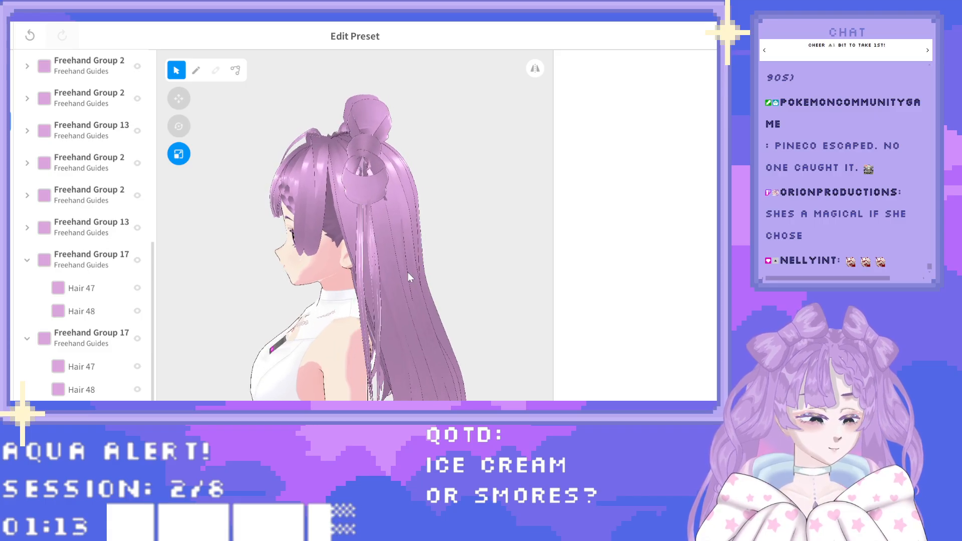
pyautogui.moveTo(408, 272); pyautogui.dragTo(412, 255, button='middle')
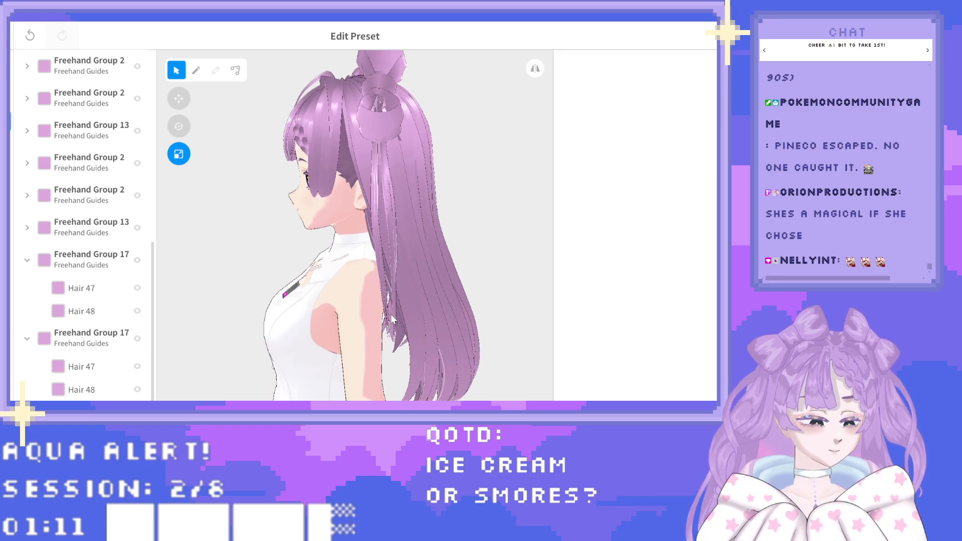
# Try raising the start, middle and peak of the duplicated group's Fluffy curve, and check the strands from an angle.
pyautogui.click(86, 343)
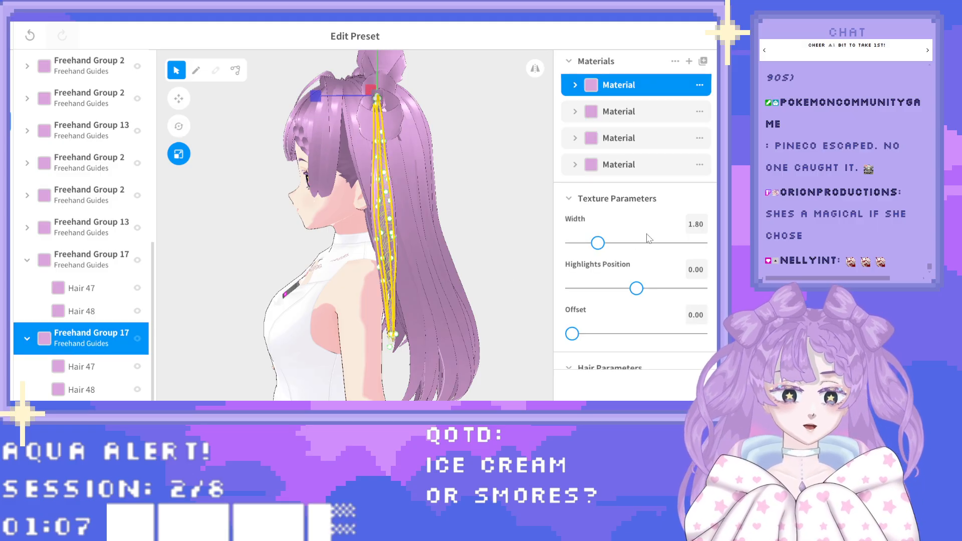
pyautogui.scroll(-2, 634, 197)
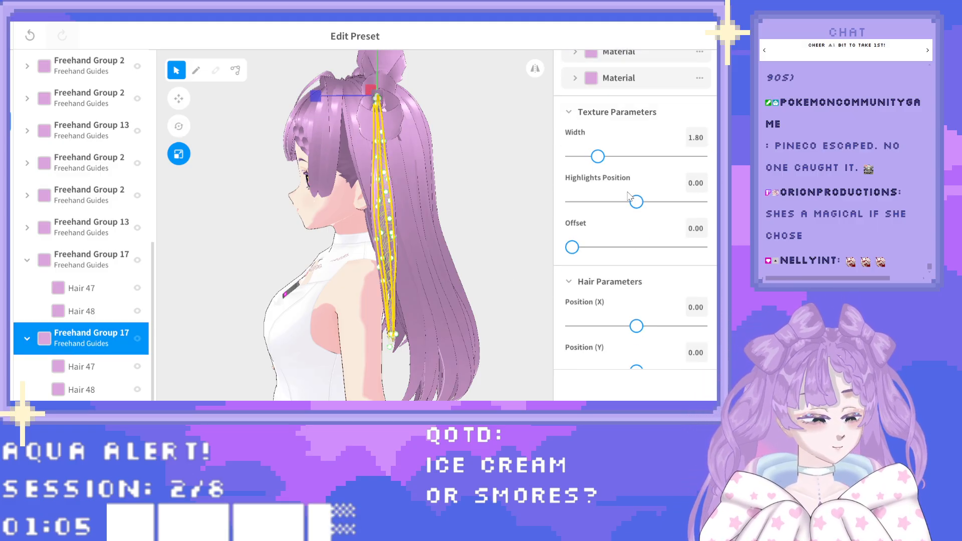
pyautogui.scroll(-4, 644, 201)
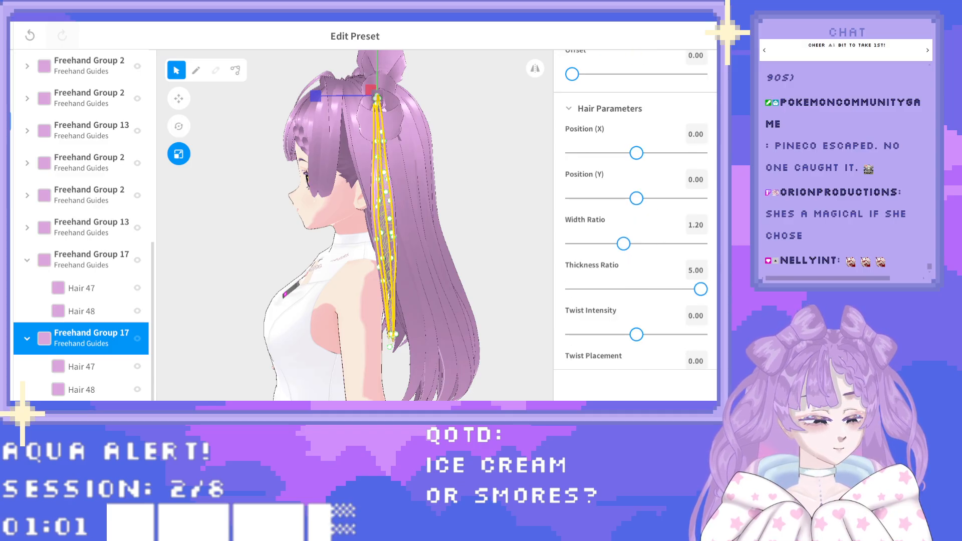
pyautogui.scroll(-3, 696, 283)
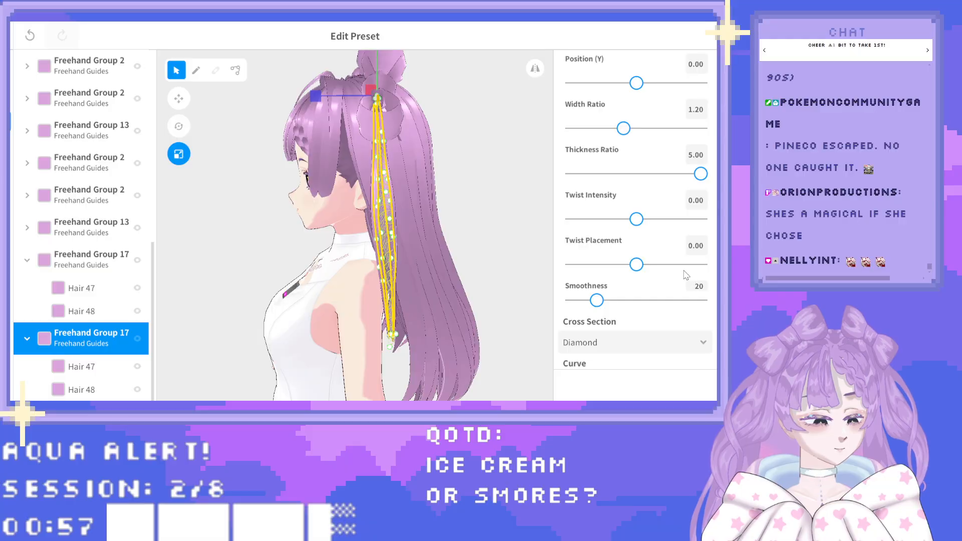
pyautogui.scroll(2, 686, 275)
pyautogui.scroll(-4, 679, 266)
pyautogui.scroll(-2, 671, 269)
pyautogui.scroll(-1, 665, 267)
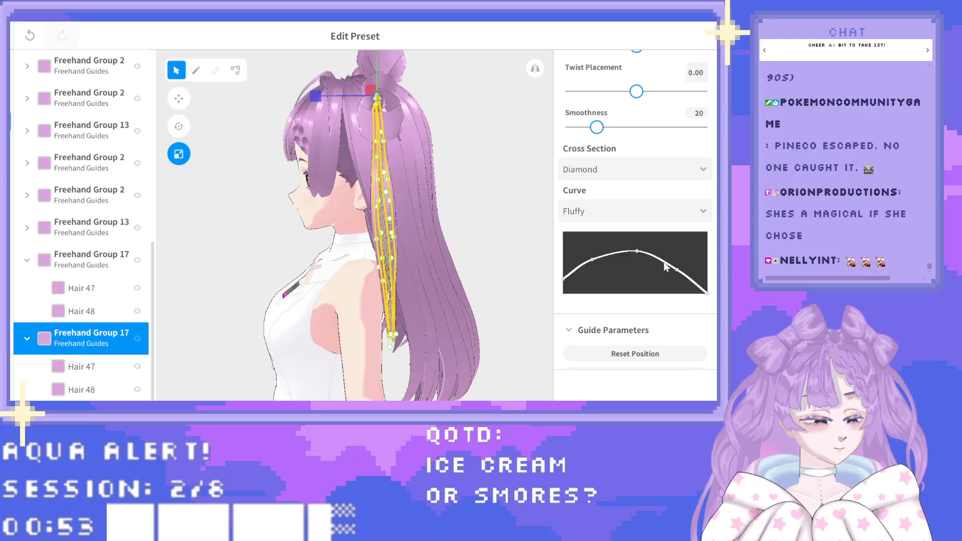
pyautogui.moveTo(676, 267); pyautogui.dragTo(637, 229)
pyautogui.moveTo(585, 264); pyautogui.dragTo(638, 245)
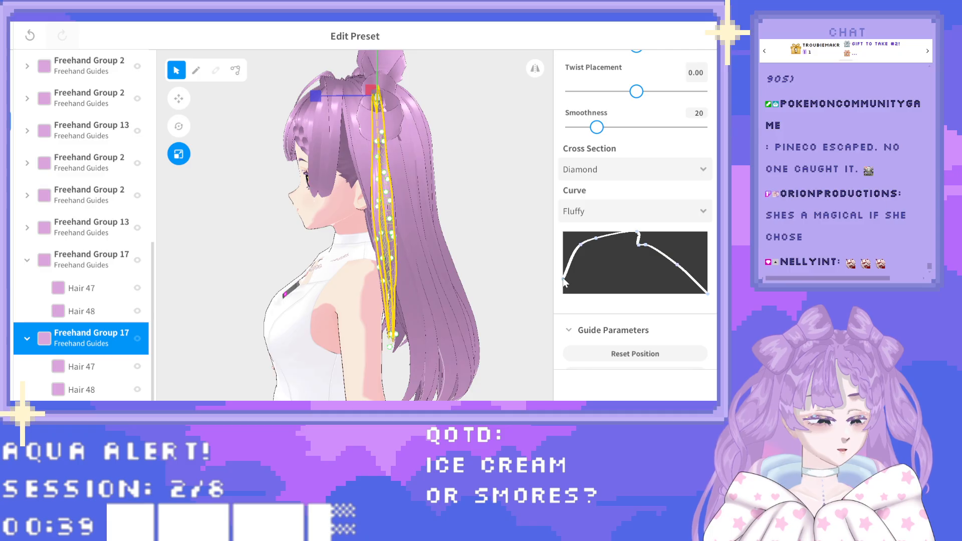
pyautogui.click(482, 244)
pyautogui.moveTo(482, 244)
pyautogui.mouseDown(button='right')
pyautogui.moveTo(491, 242)
pyautogui.moveTo(462, 240)
pyautogui.moveTo(480, 247)
pyautogui.moveTo(470, 252)
pyautogui.mouseUp(button='right')
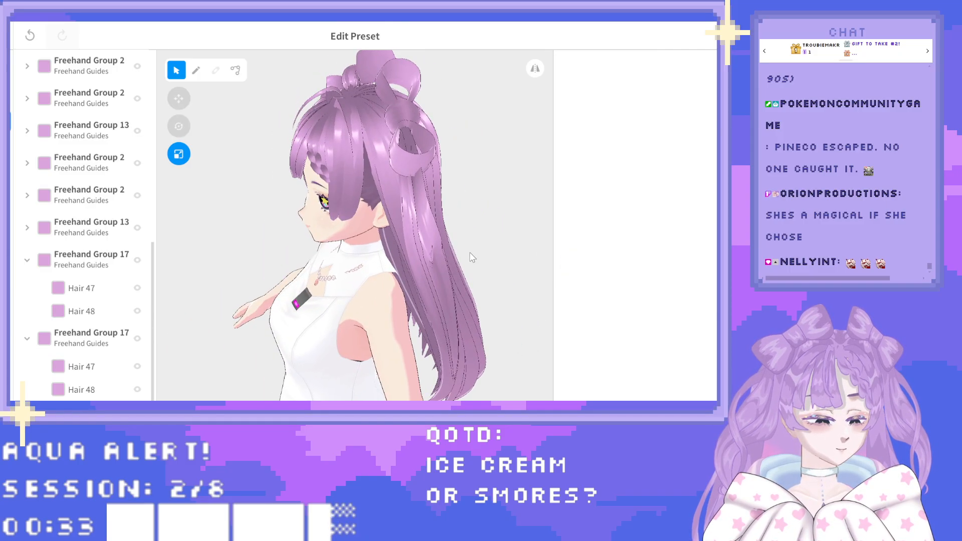
# Try adjusting the falling half of the Fluffy curve on the duplicated group's Hair 48, and undo the curve changes.
pyautogui.click(437, 256)
pyautogui.scroll(-10, 635, 243)
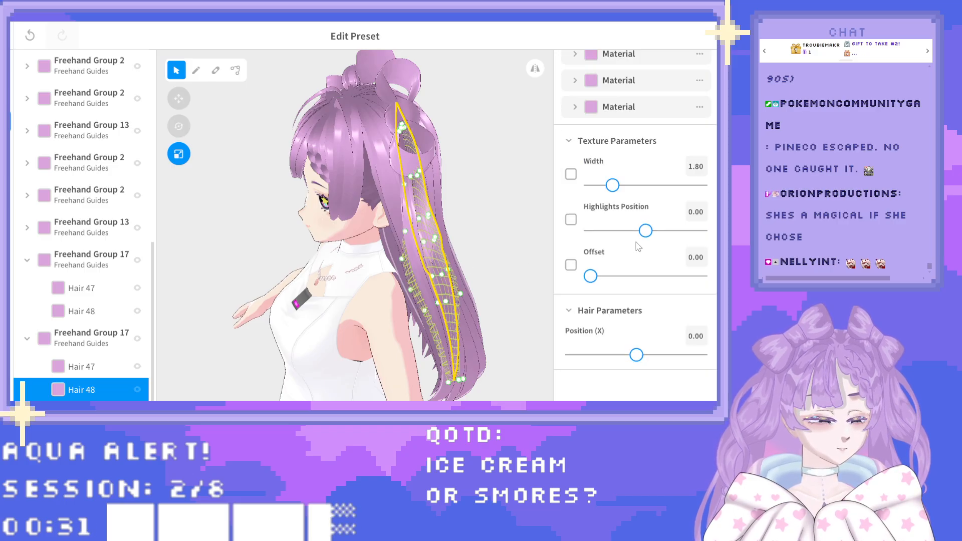
pyautogui.moveTo(644, 289); pyautogui.dragTo(657, 301)
pyautogui.click(679, 312)
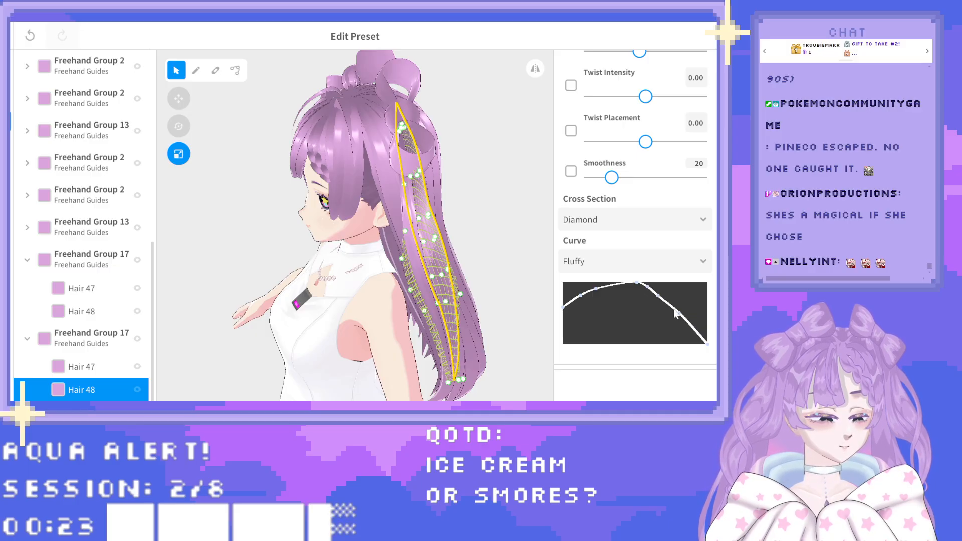
pyautogui.moveTo(507, 287); pyautogui.dragTo(501, 291, button='right')
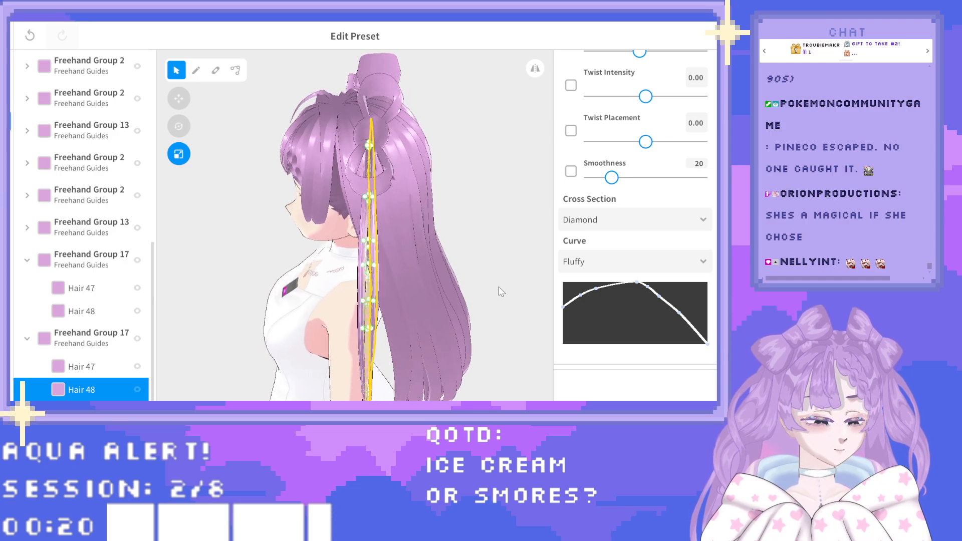
pyautogui.click(658, 296)
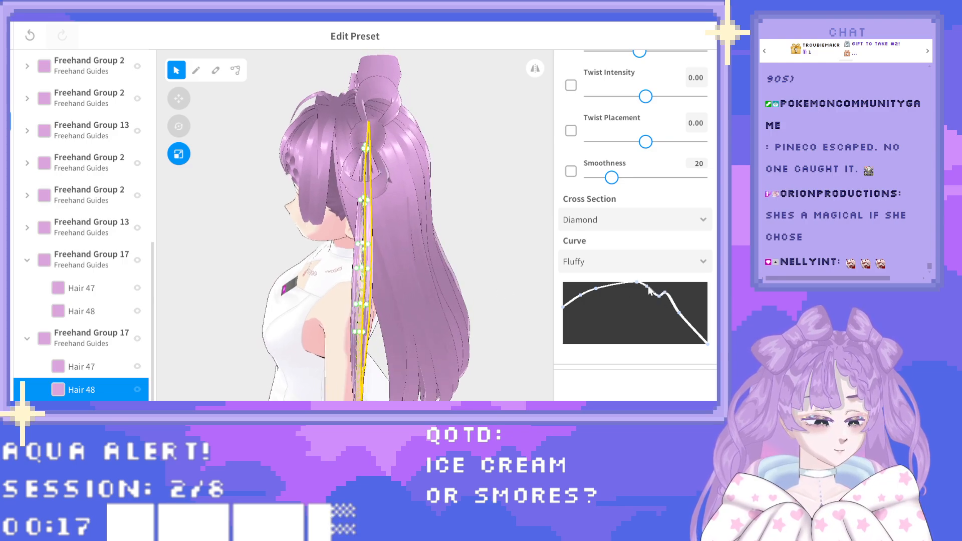
pyautogui.hotkey('ctrl', 'z')
pyautogui.hotkey('ctrl', 'z')
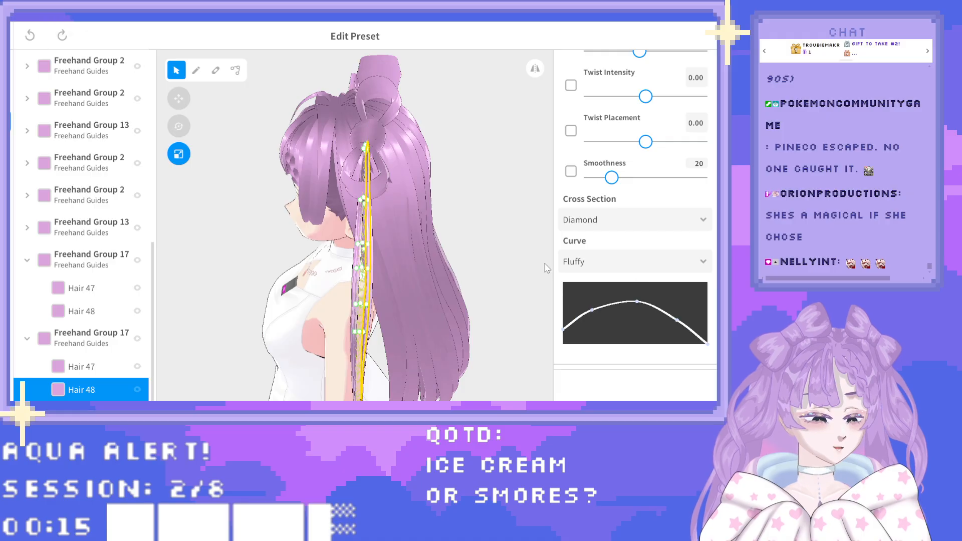
# Reshape the duplicated Freehand Group 17's Fluffy curve by raising its start, both shoulders and peak for fuller strands.
pyautogui.click(114, 341)
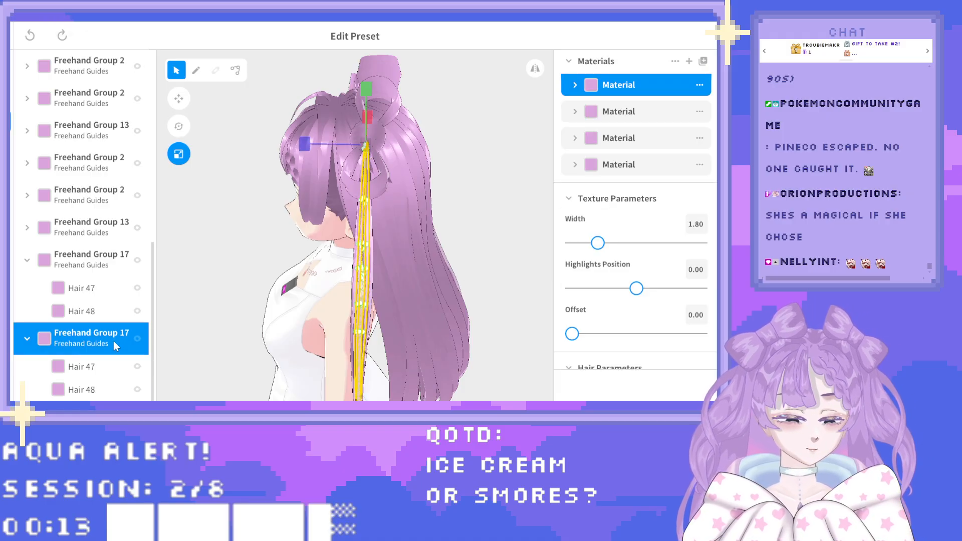
pyautogui.scroll(-5, 617, 266)
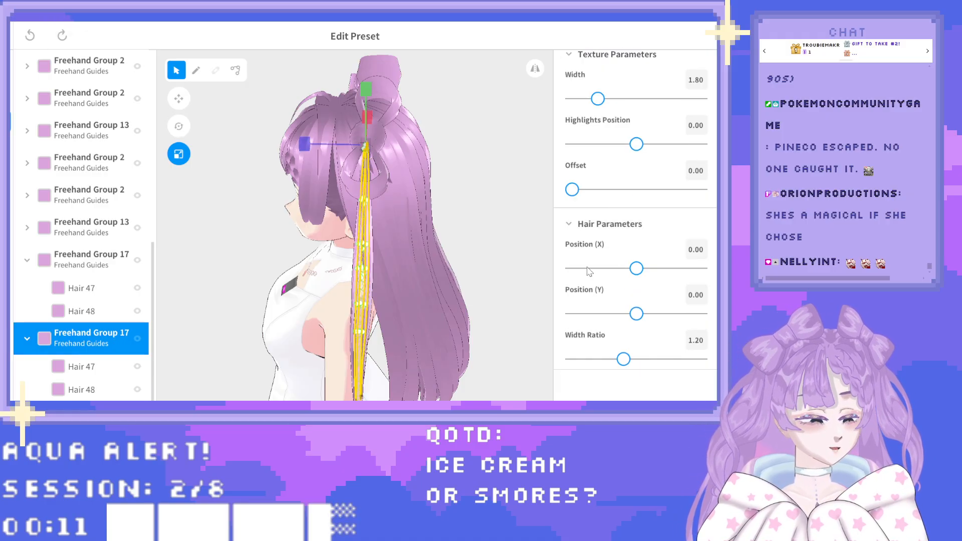
pyautogui.scroll(-6, 608, 269)
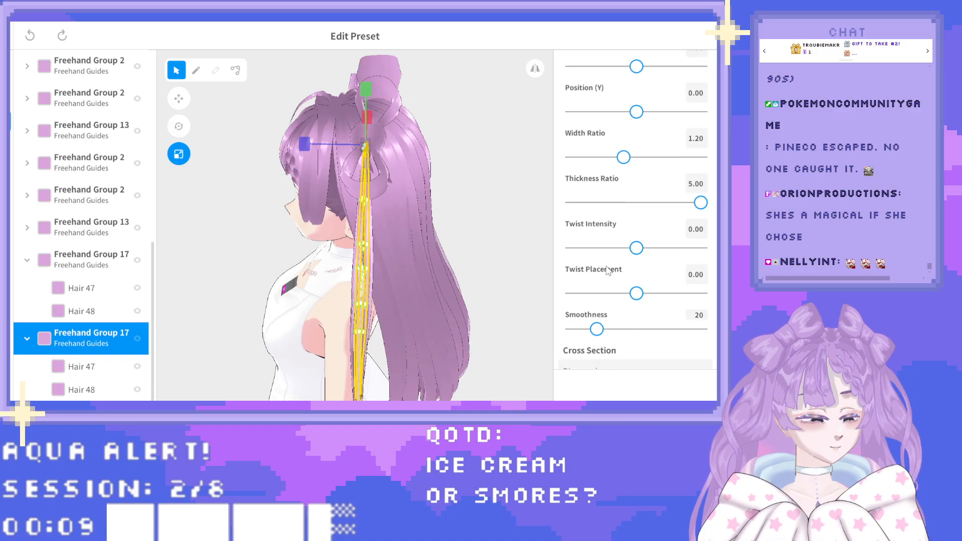
pyautogui.scroll(-4, 608, 271)
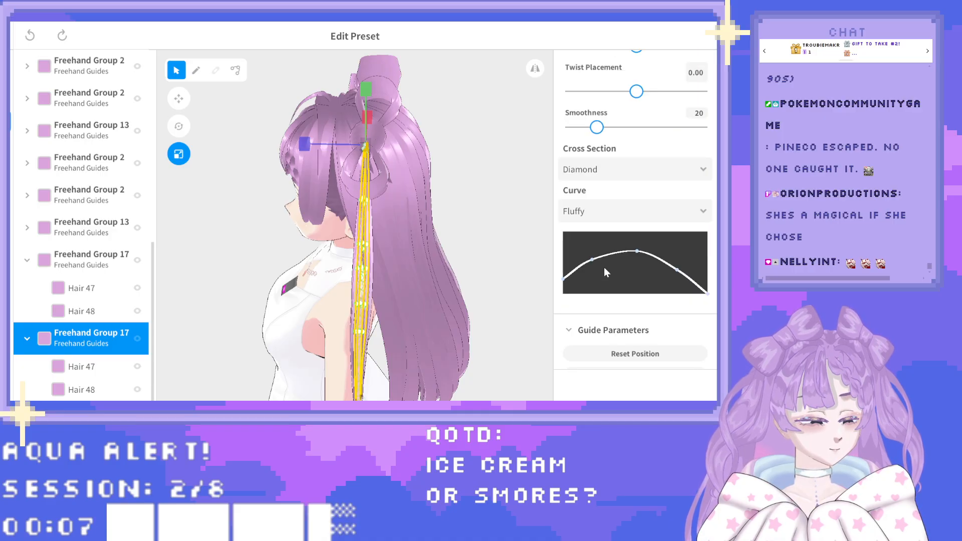
pyautogui.moveTo(637, 249); pyautogui.dragTo(636, 236)
pyautogui.click(677, 260)
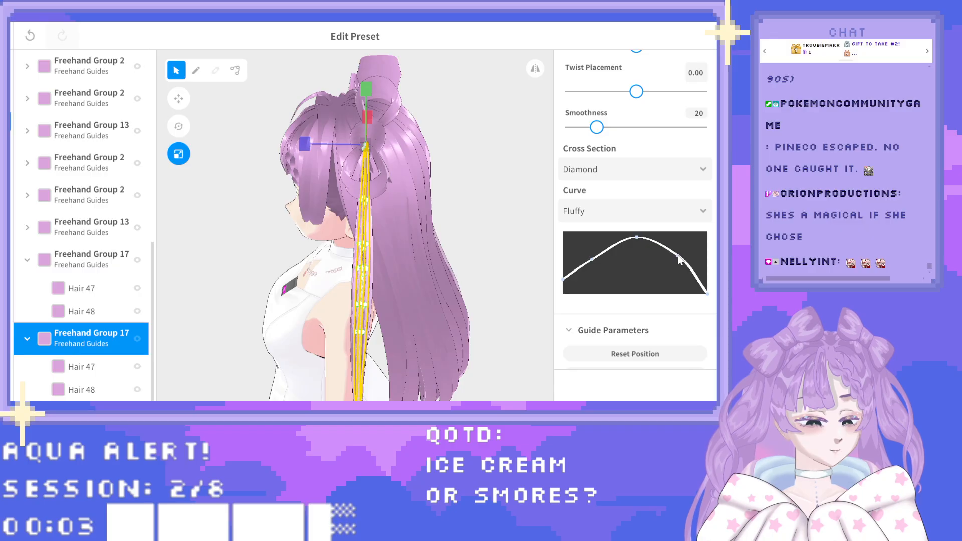
pyautogui.moveTo(592, 260); pyautogui.dragTo(591, 239)
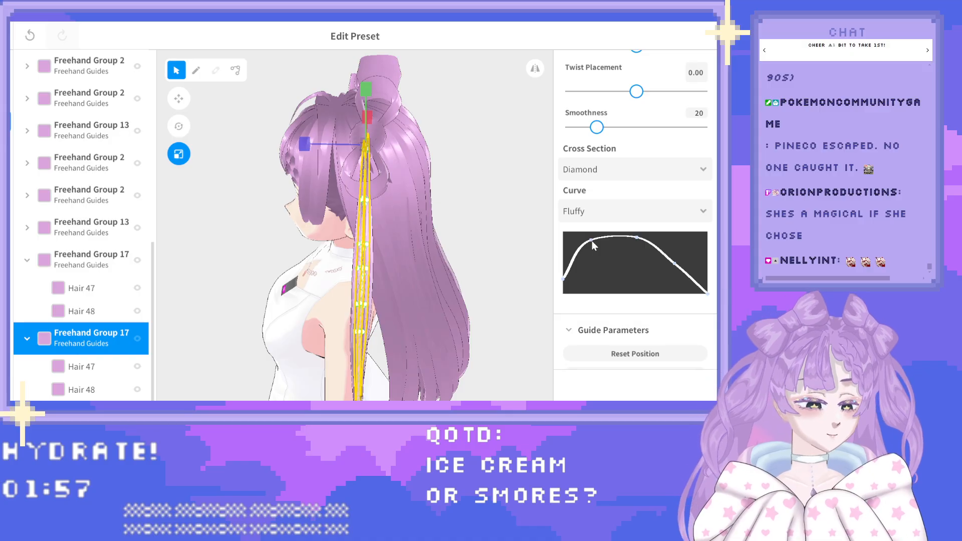
pyautogui.moveTo(563, 278); pyautogui.dragTo(564, 260)
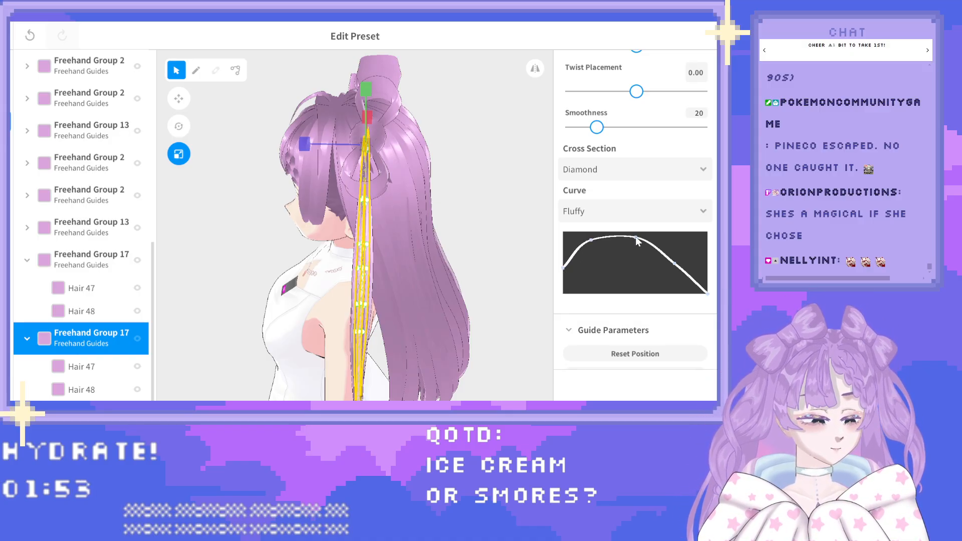
pyautogui.moveTo(674, 263); pyautogui.dragTo(676, 249)
# Reduce the duplicated group's front-to-back scale slightly and compare it with the original Freehand Group 17 from the side.
pyautogui.moveTo(303, 145); pyautogui.dragTo(310, 143)
pyautogui.click(270, 162)
pyautogui.moveTo(270, 173); pyautogui.dragTo(258, 210)
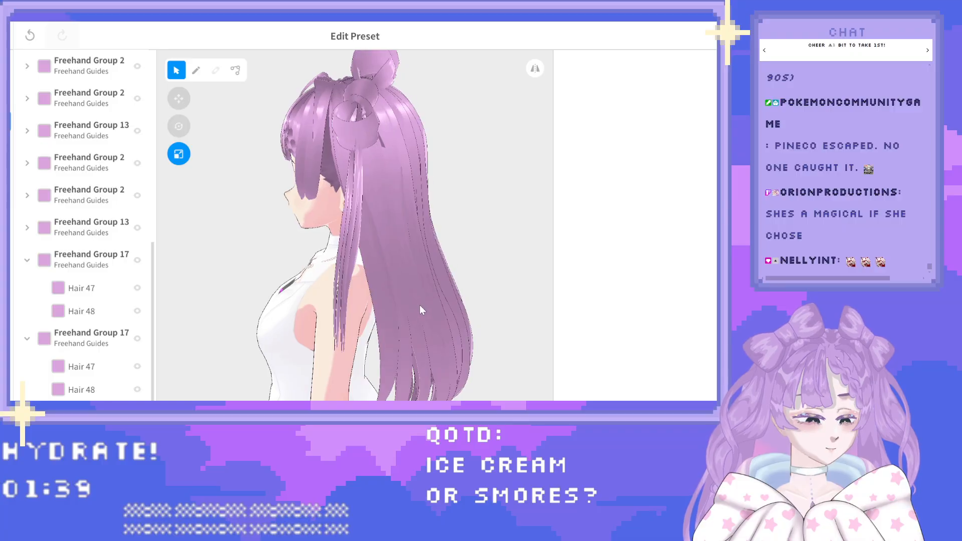
pyautogui.moveTo(335, 308); pyautogui.dragTo(374, 311, button='right')
pyautogui.click(124, 340)
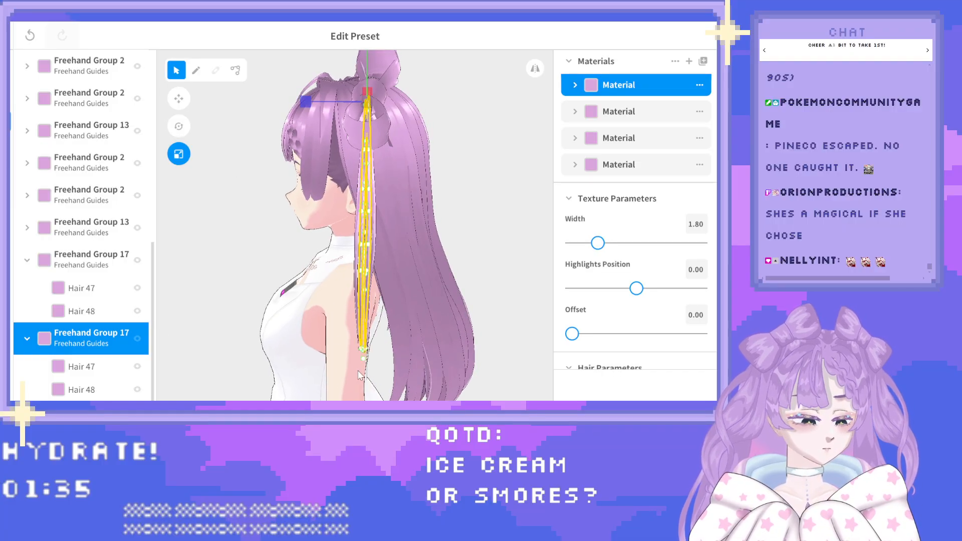
pyautogui.scroll(2, 354, 314)
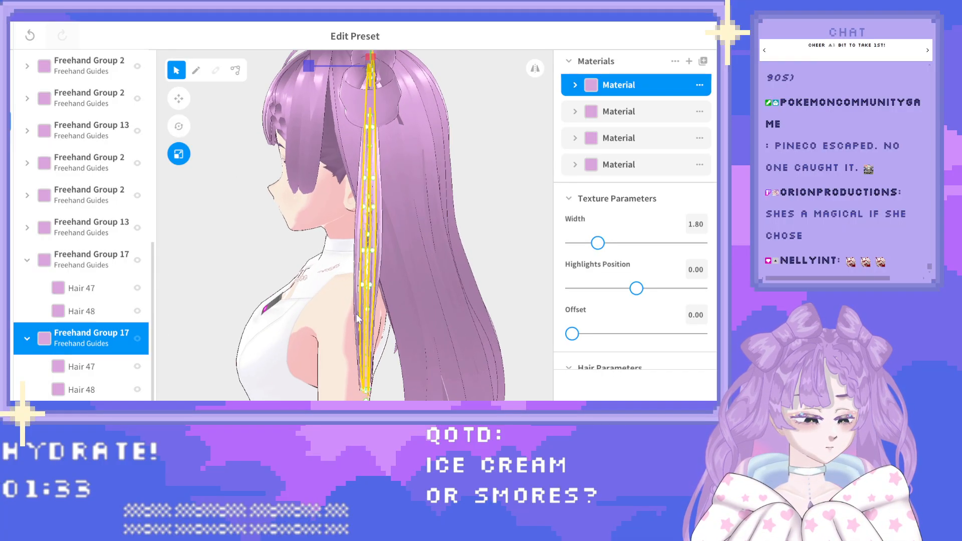
pyautogui.click(365, 290)
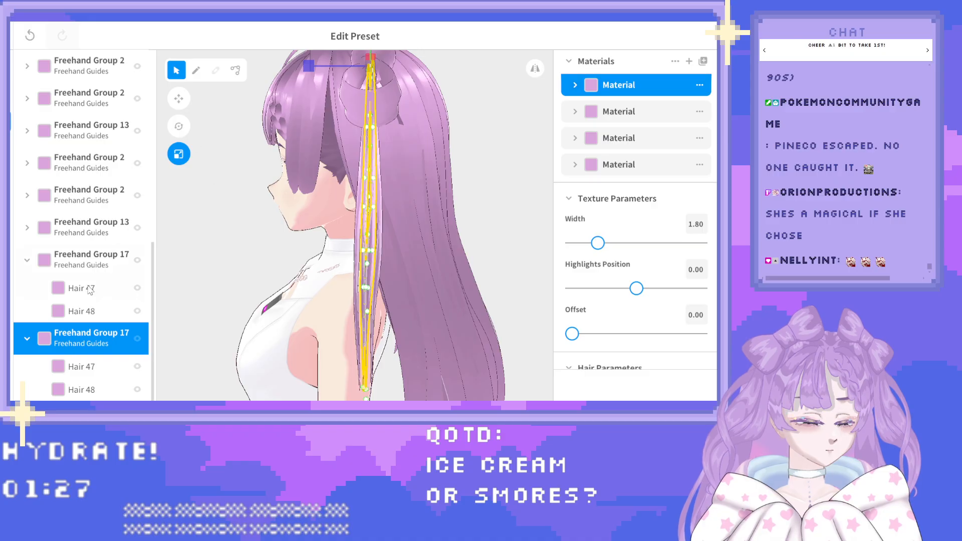
pyautogui.click(95, 258)
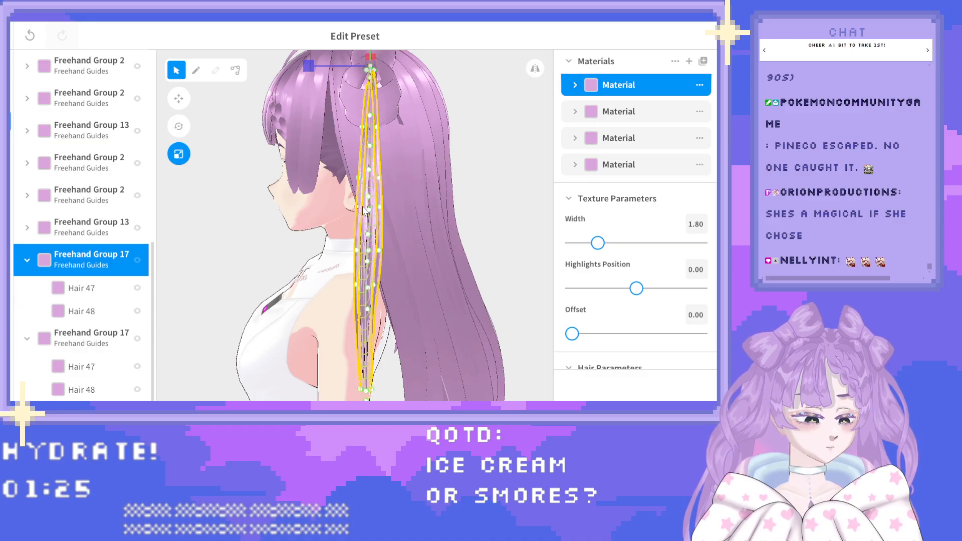
pyautogui.click(192, 227)
# Lower the first shoulder of the Fluffy curve on the duplicated Freehand Group 17's Hair 48.
pyautogui.moveTo(259, 259); pyautogui.dragTo(417, 265, button='right')
pyautogui.moveTo(502, 230); pyautogui.dragTo(434, 207, button='middle')
pyautogui.scroll(3, 401, 187)
pyautogui.moveTo(366, 165); pyautogui.dragTo(425, 125, button='right')
pyautogui.click(423, 118)
pyautogui.scroll(-10, 670, 304)
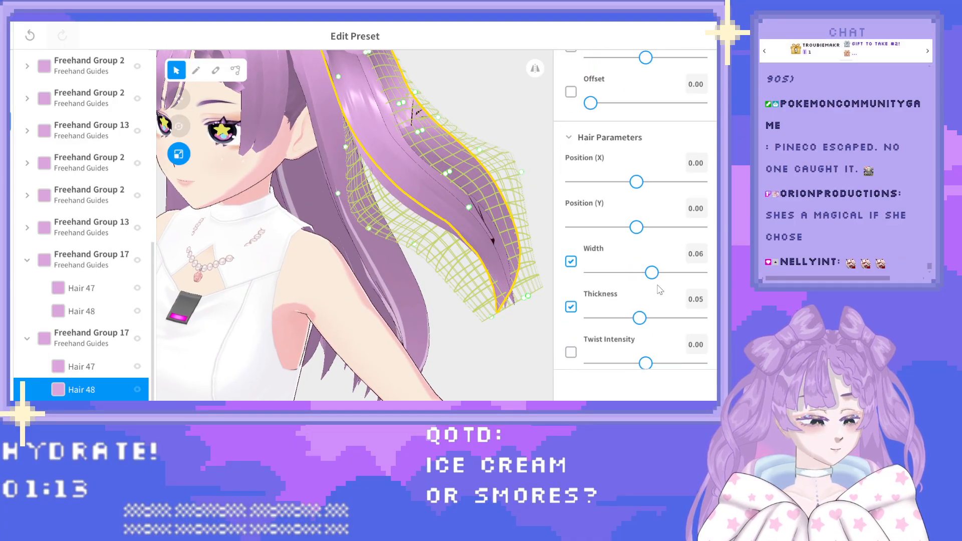
pyautogui.moveTo(675, 298); pyautogui.dragTo(676, 301)
pyautogui.hotkey('ctrl', 'z')
pyautogui.moveTo(591, 288); pyautogui.dragTo(600, 309)
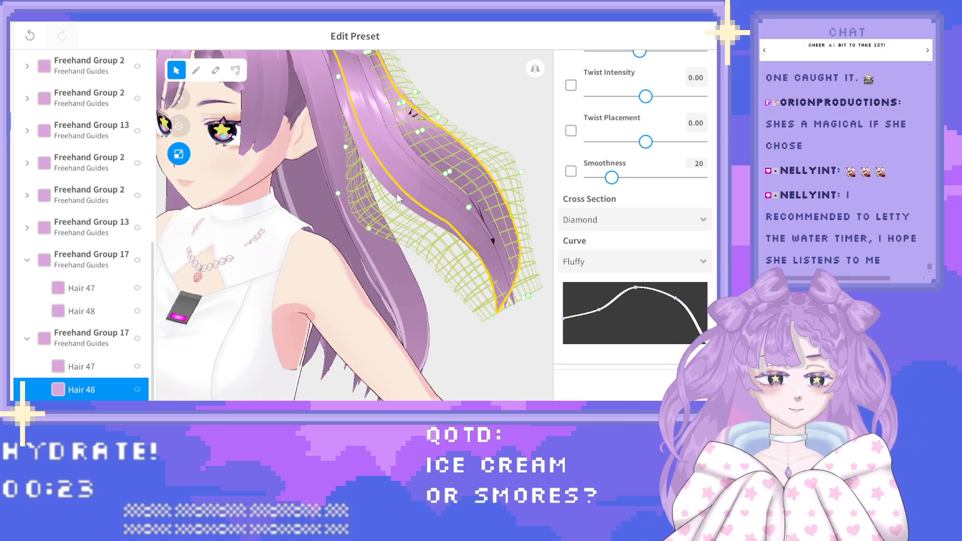
# Examine Hair 48 and the duplicated Freehand Group 17 from behind and from the side.
pyautogui.click(453, 80)
pyautogui.moveTo(453, 81); pyautogui.dragTo(406, 89, button='right')
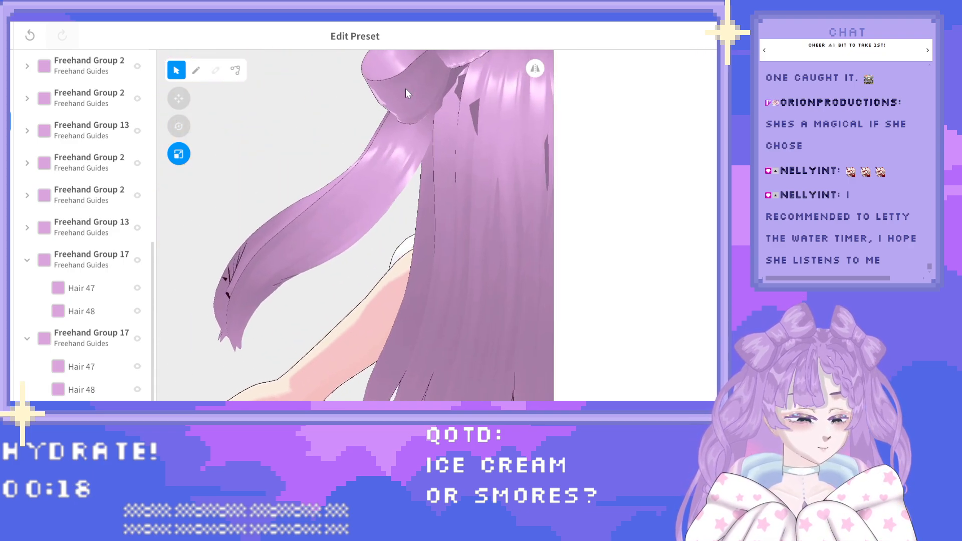
pyautogui.click(231, 269)
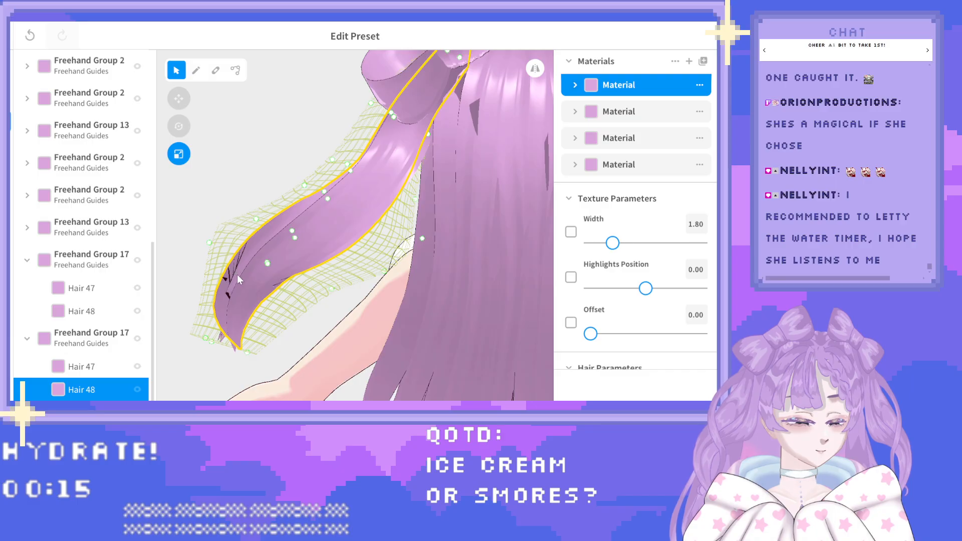
pyautogui.click(100, 337)
pyautogui.moveTo(258, 300); pyautogui.dragTo(278, 309, button='right')
pyautogui.moveTo(283, 306)
pyautogui.mouseDown(button='right')
pyautogui.moveTo(296, 311)
pyautogui.moveTo(279, 303)
pyautogui.moveTo(289, 308)
pyautogui.mouseUp(button='right')
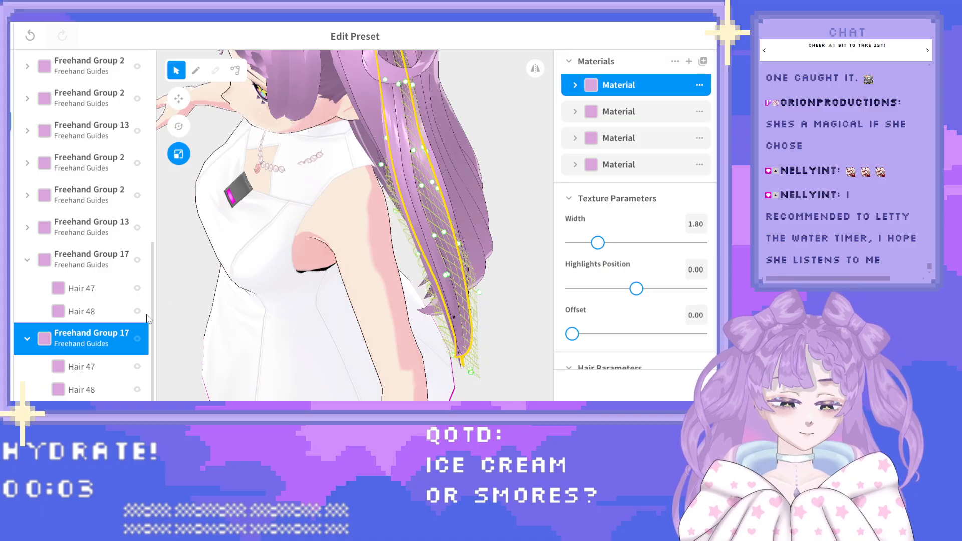
# Hide the duplicated Freehand Group 17 and select the original group, viewing its strands from the side.
pyautogui.click(137, 339)
pyautogui.click(108, 256)
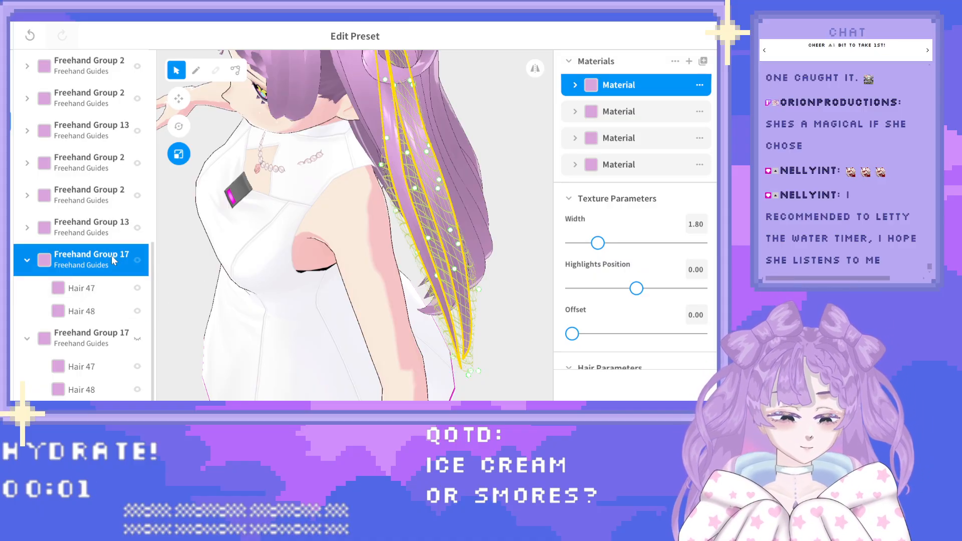
pyautogui.moveTo(286, 246); pyautogui.dragTo(279, 245, button='right')
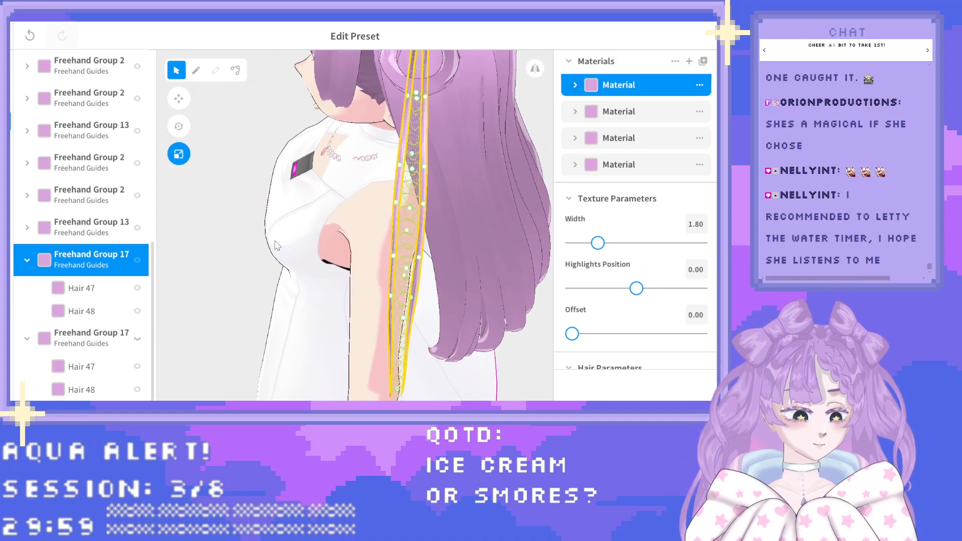
# Try raising the first shoulder of the original Freehand Group 17's Fluffy curve, and undo the change.
pyautogui.scroll(-4, 344, 232)
pyautogui.scroll(5, 346, 231)
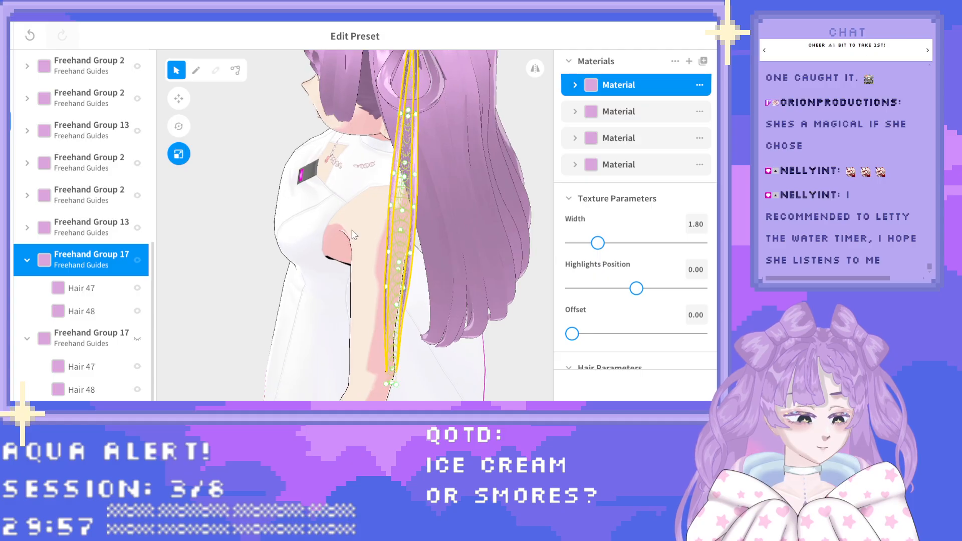
pyautogui.scroll(-10, 641, 294)
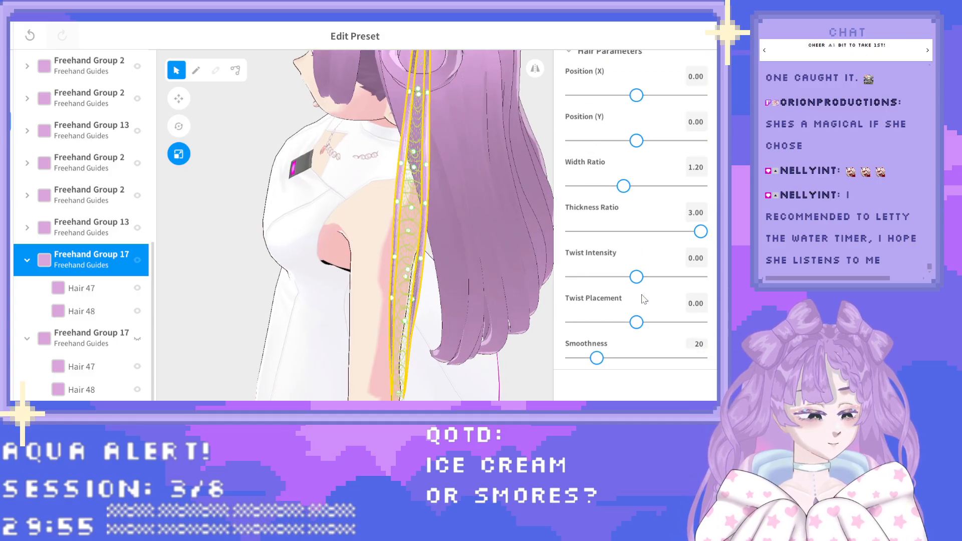
pyautogui.scroll(-1, 641, 293)
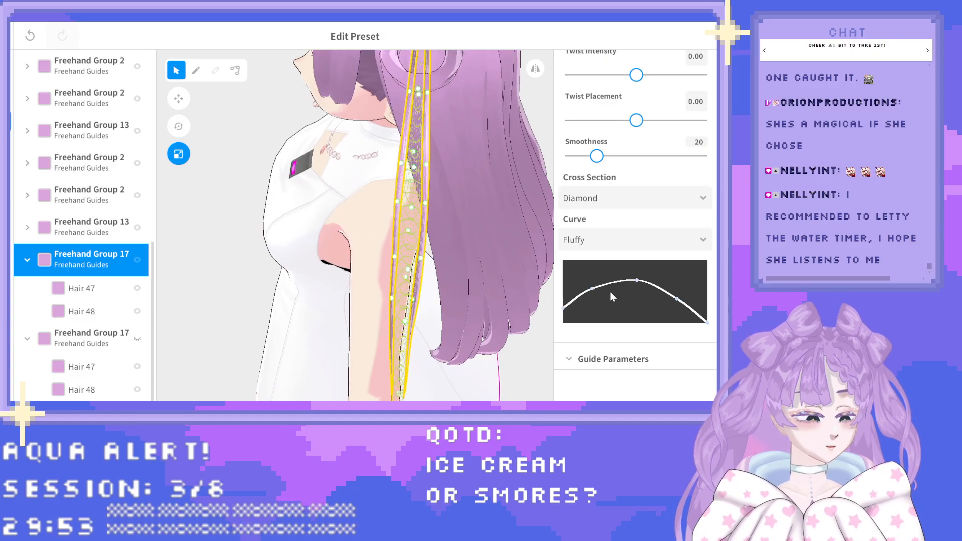
pyautogui.click(606, 243)
pyautogui.click(605, 266)
pyautogui.moveTo(592, 288)
pyautogui.mouseDown()
pyautogui.moveTo(590, 266)
pyautogui.moveTo(598, 272)
pyautogui.mouseUp()
pyautogui.hotkey('ctrl', 'z')
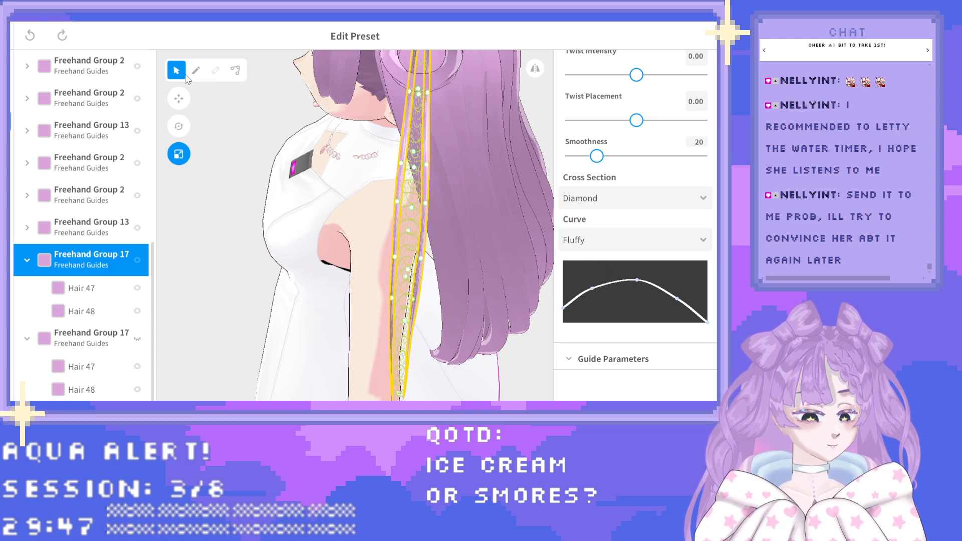
# Reduce the original Freehand Group 17's front-to-back scale slightly and check the strands from the side.
pyautogui.scroll(-2, 399, 187)
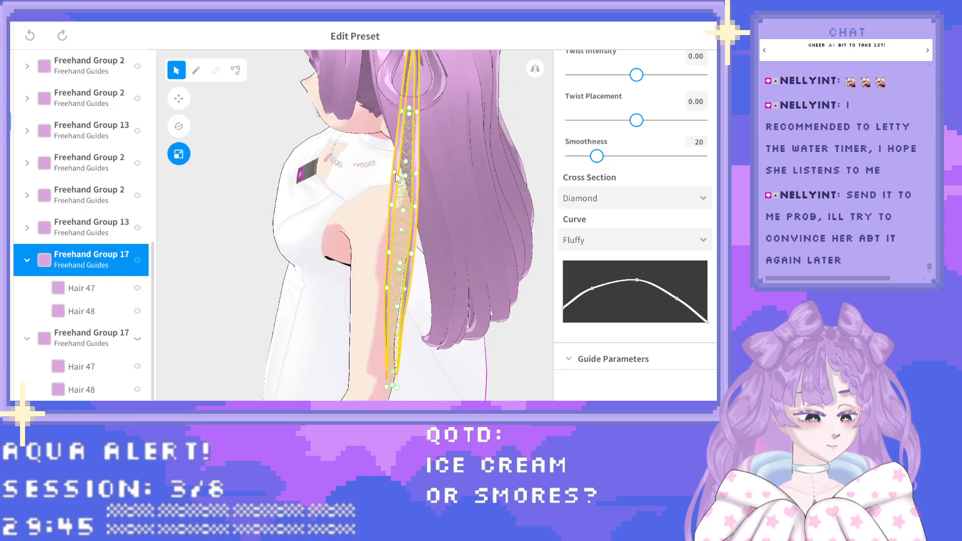
pyautogui.moveTo(399, 187); pyautogui.dragTo(404, 219, button='middle')
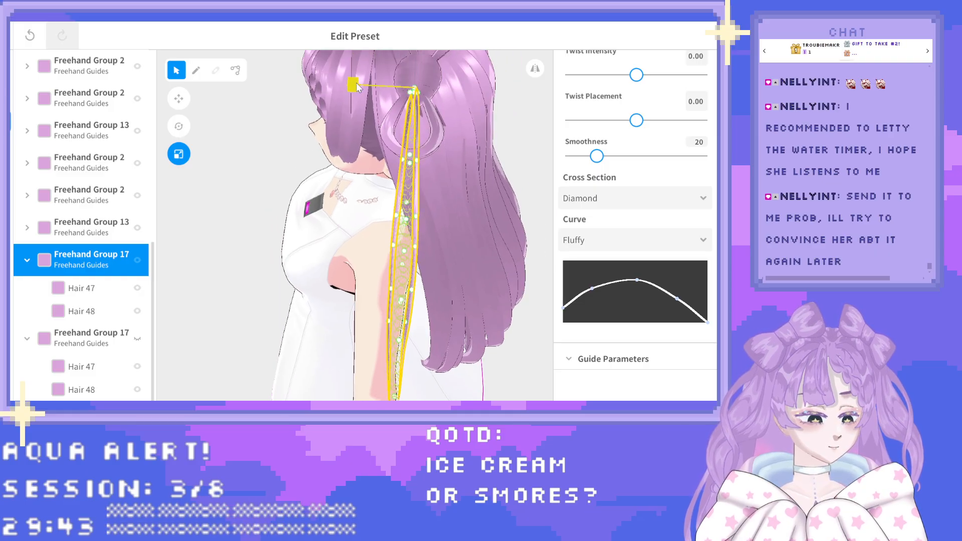
pyautogui.moveTo(356, 84); pyautogui.dragTo(362, 84)
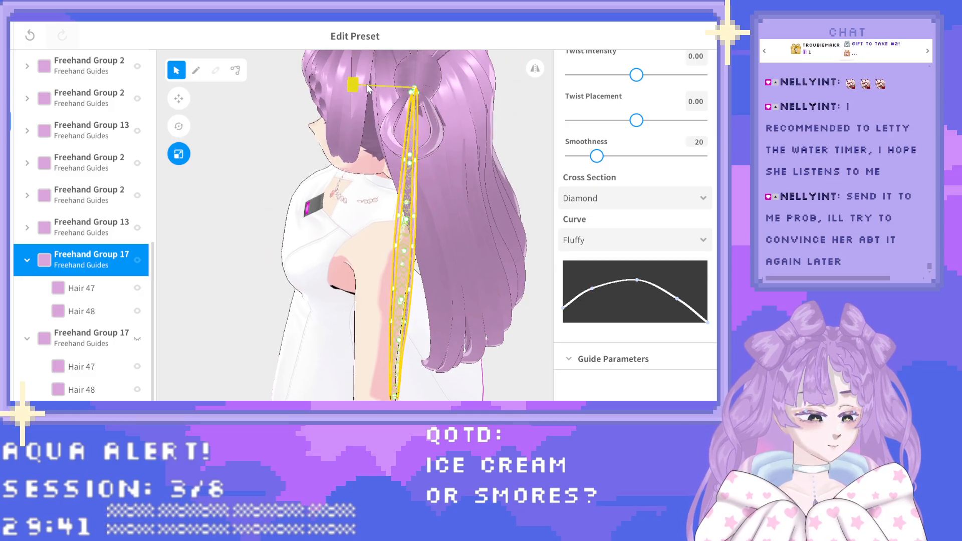
pyautogui.moveTo(445, 178)
pyautogui.mouseDown(button='middle')
pyautogui.moveTo(445, 161)
pyautogui.moveTo(431, 171)
pyautogui.mouseUp(button='middle')
pyautogui.scroll(3, 445, 161)
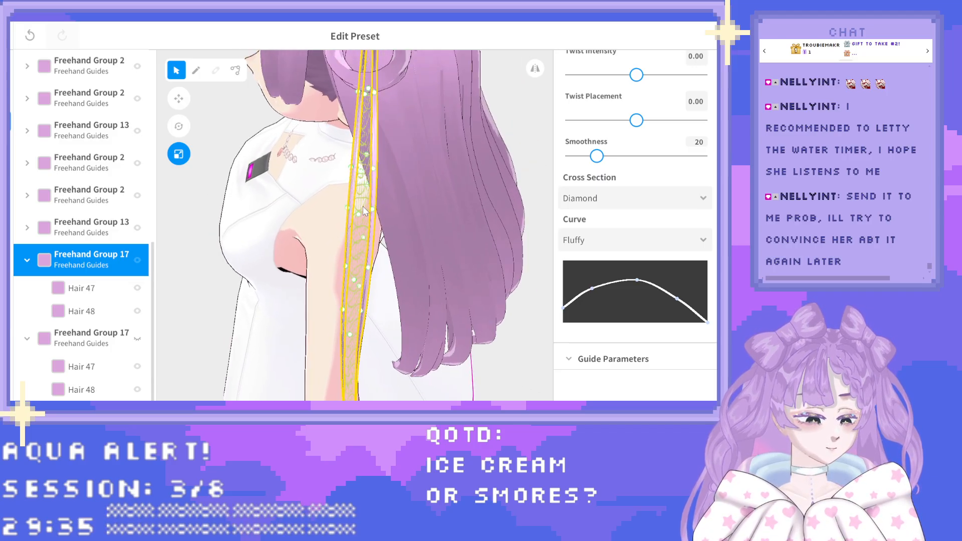
# Try a Thickness Ratio of 5.00 on the original Freehand Group 17, check it from the front, and undo it.
pyautogui.scroll(1, 676, 183)
pyautogui.scroll(5, 677, 183)
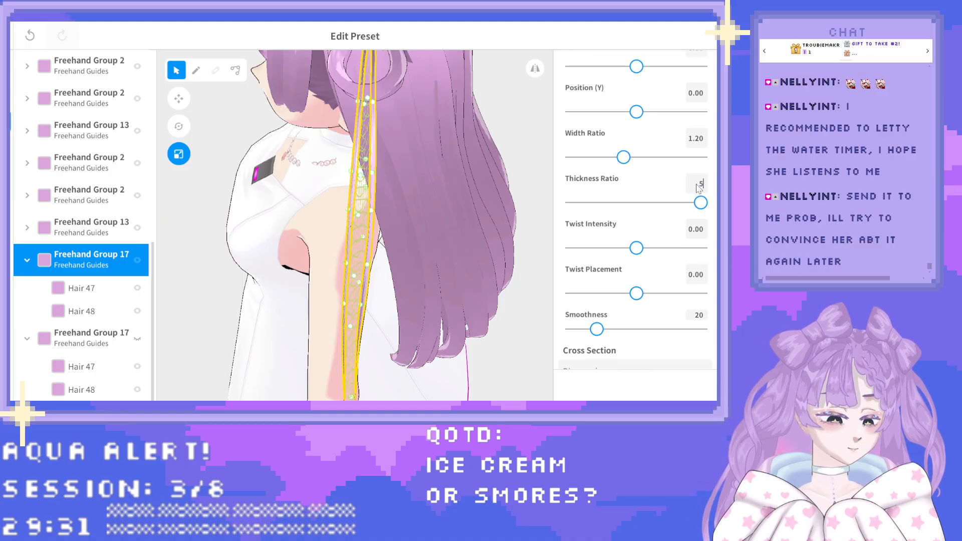
pyautogui.press('Return')
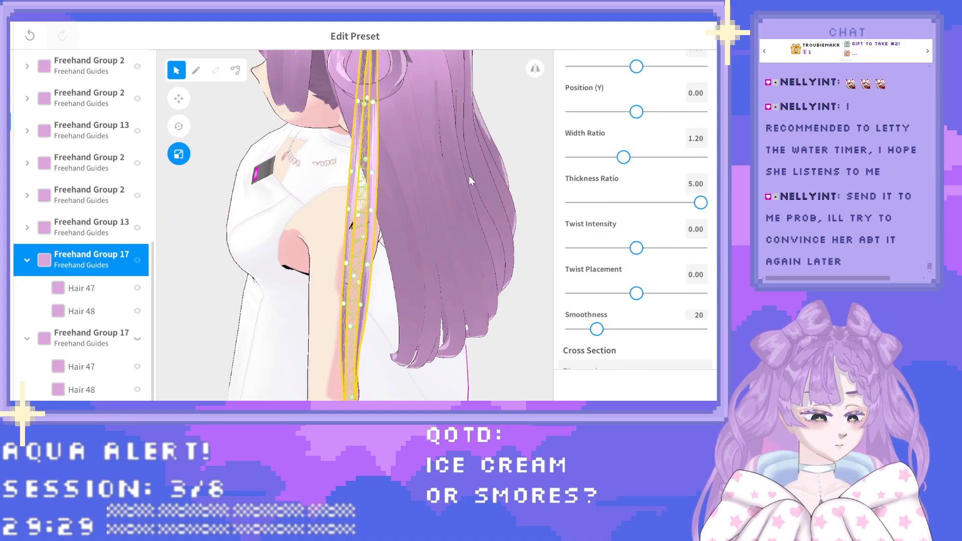
pyautogui.moveTo(434, 193); pyautogui.dragTo(473, 182, button='right')
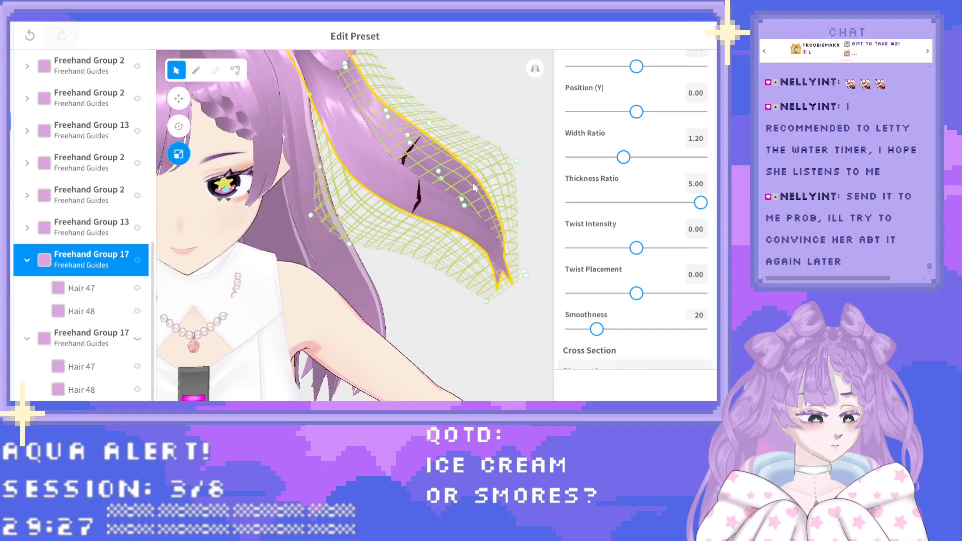
pyautogui.hotkey('ctrl', 'z')
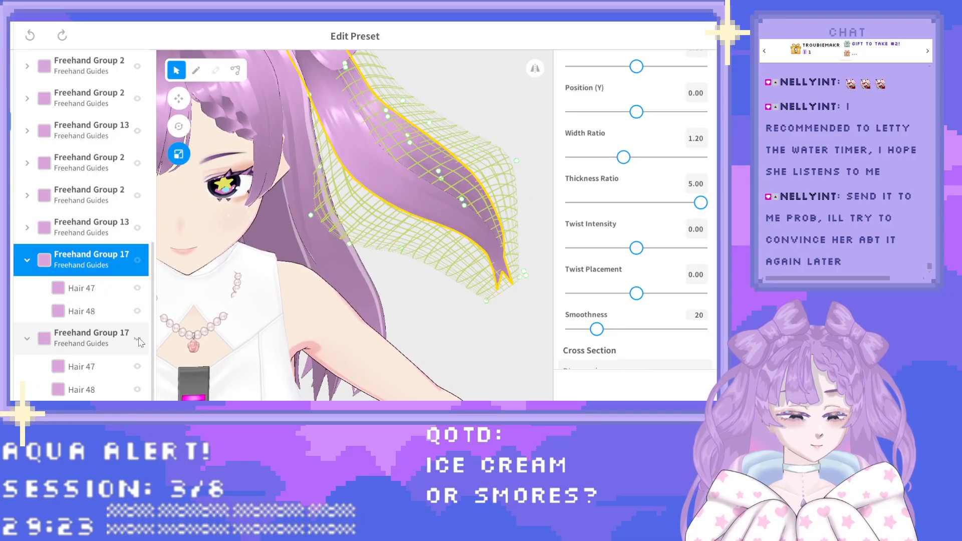
# Show the duplicated Freehand Group 17 again and set its Thickness Ratio to 2.00.
pyautogui.hotkey('ctrl', 'y')
pyautogui.click(110, 341)
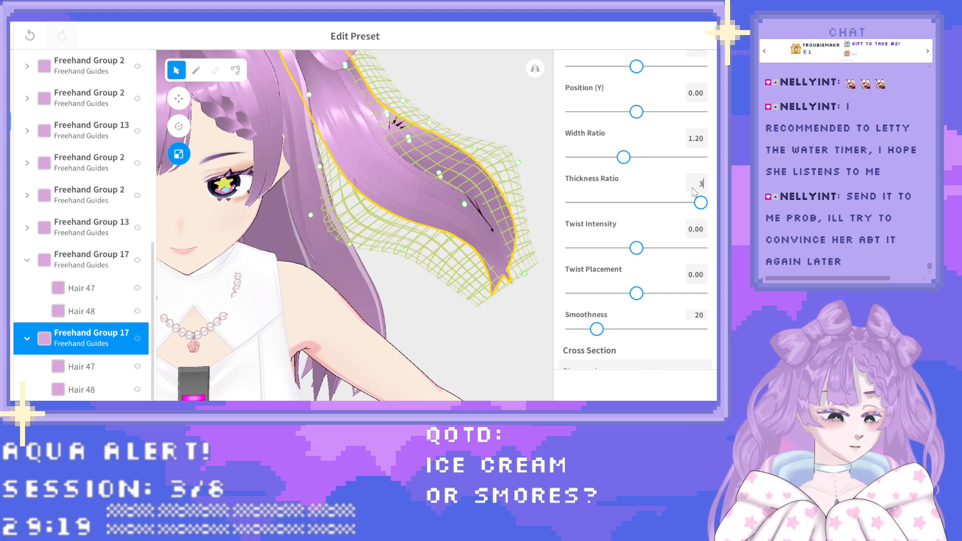
pyautogui.press('Return')
pyautogui.moveTo(441, 192); pyautogui.dragTo(445, 199, button='right')
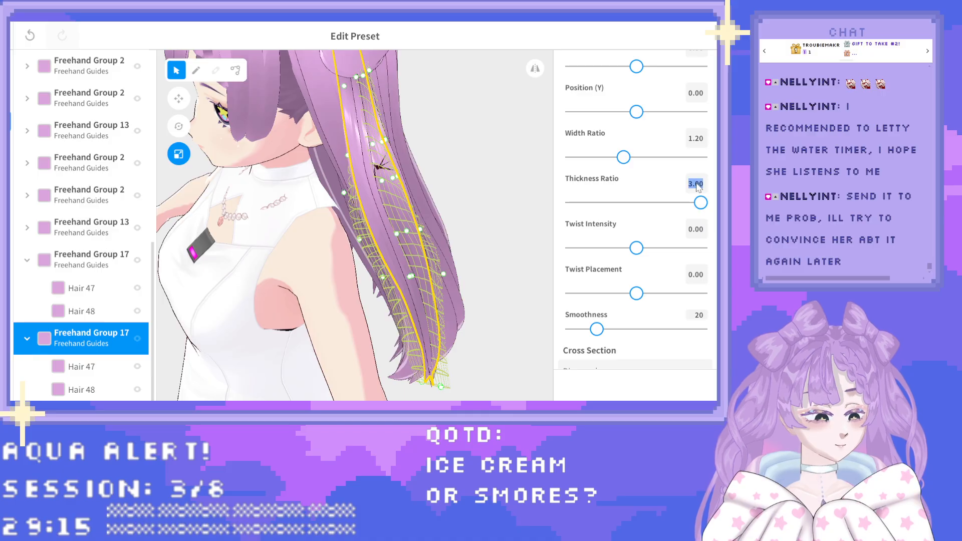
pyautogui.press('Return')
pyautogui.moveTo(529, 204); pyautogui.dragTo(483, 201, button='right')
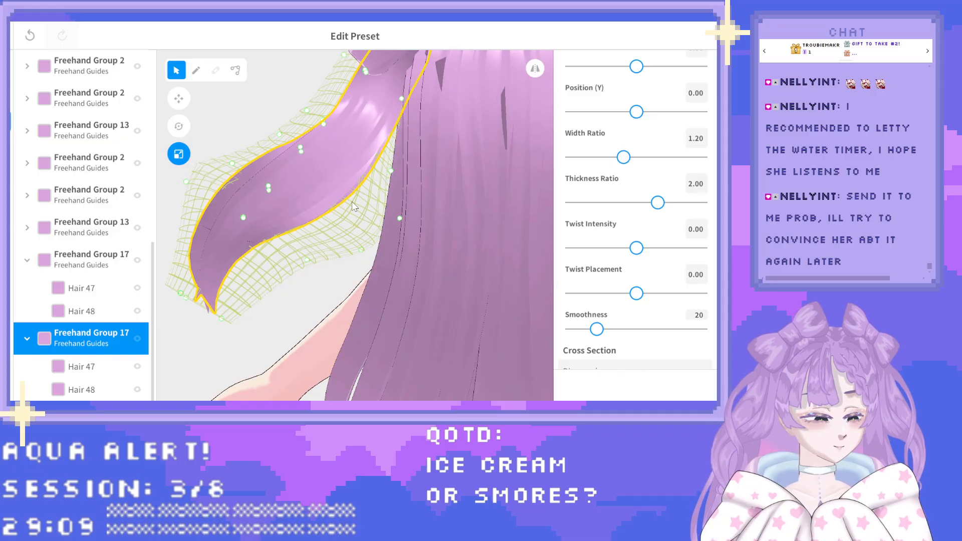
pyautogui.moveTo(352, 202); pyautogui.dragTo(374, 187, button='right')
# Raise the falling shoulder of the duplicated Freehand Group 17's Fluffy curve slightly and view the strands from the side.
pyautogui.scroll(-8, 680, 222)
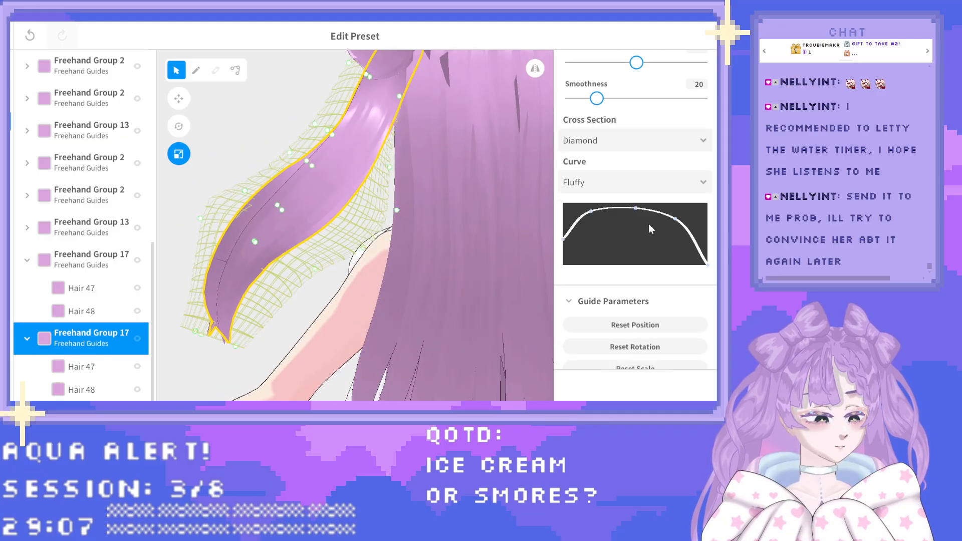
pyautogui.moveTo(676, 226); pyautogui.dragTo(676, 214)
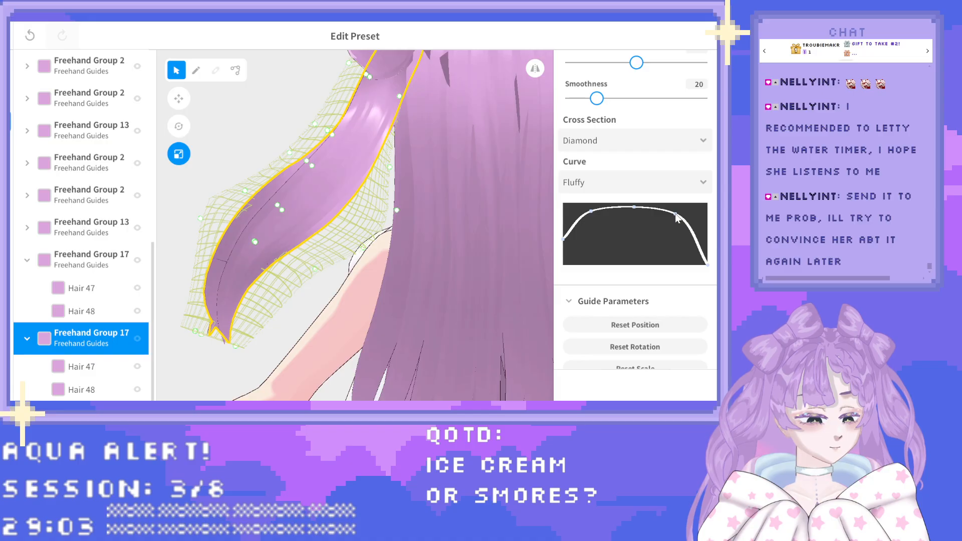
pyautogui.moveTo(225, 203); pyautogui.dragTo(300, 208, button='right')
# Try increasing the duplicated Freehand Group 17's Thickness Ratio to 3.00, and undo the change.
pyautogui.scroll(5, 301, 209)
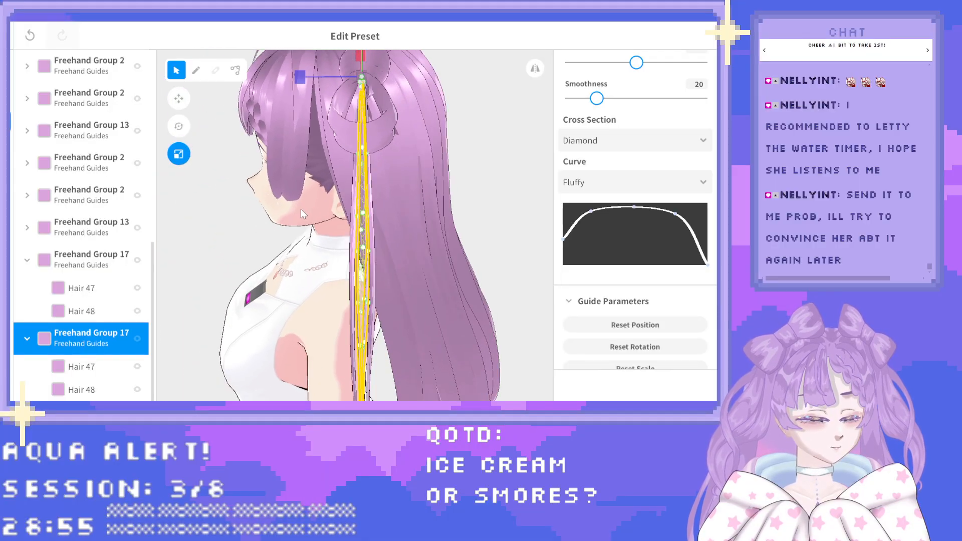
pyautogui.moveTo(371, 227); pyautogui.dragTo(384, 224, button='right')
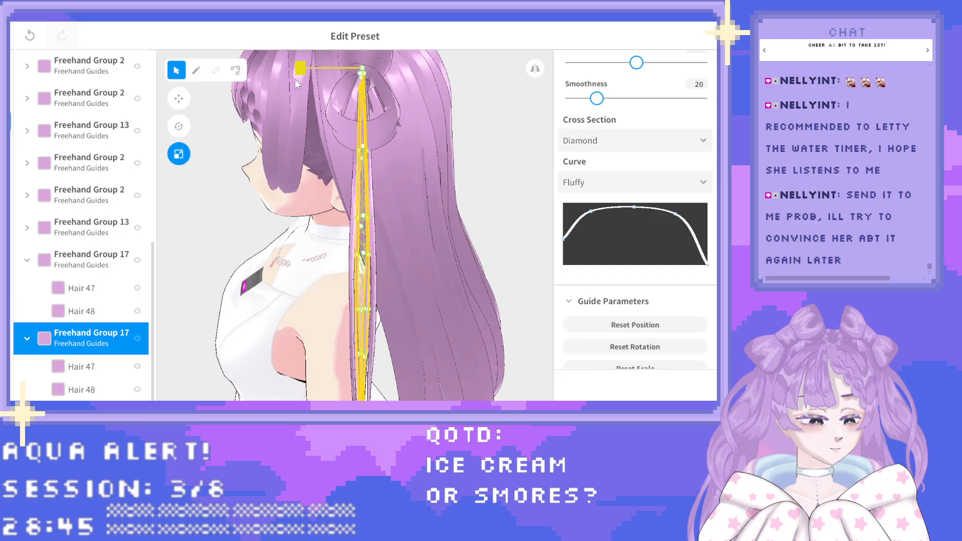
pyautogui.scroll(5, 605, 162)
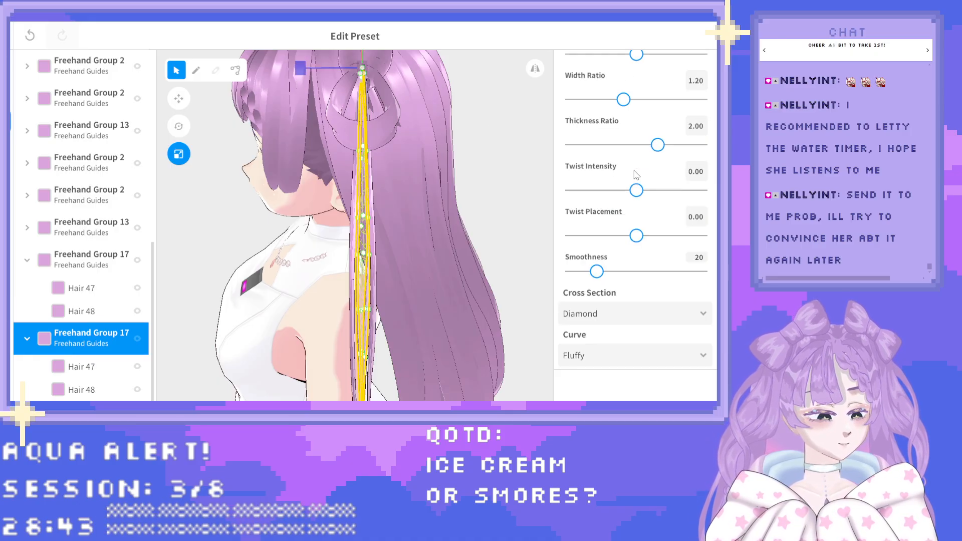
pyautogui.moveTo(659, 146); pyautogui.dragTo(678, 146)
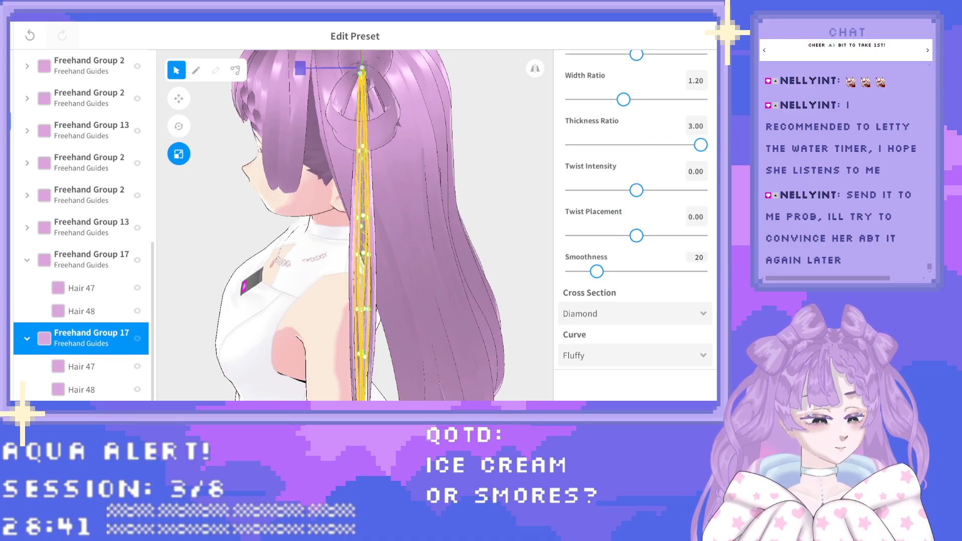
pyautogui.moveTo(471, 217); pyautogui.dragTo(469, 238, button='right')
pyautogui.hotkey('ctrl', 'z')
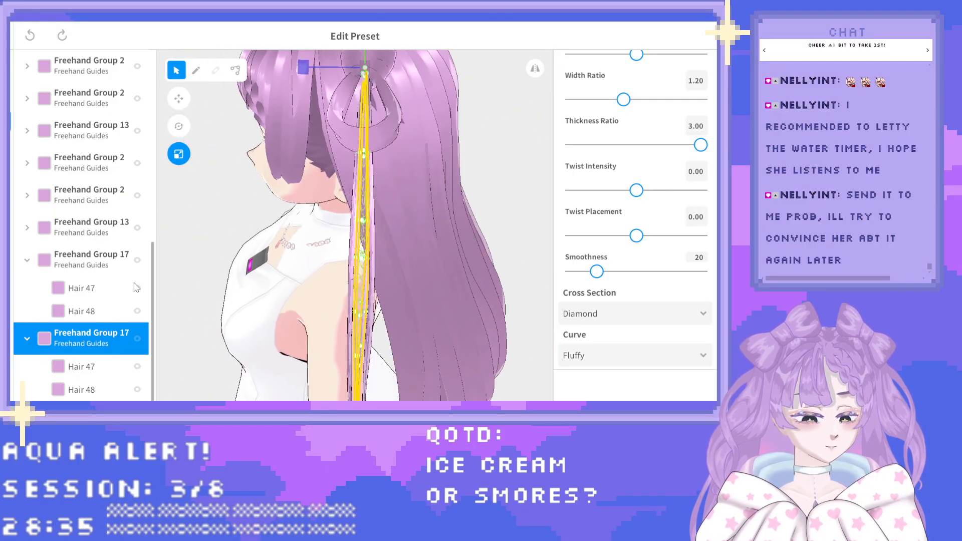
# Duplicate the original Freehand Group 17, narrow the new copy's front-to-back scale, and check the layered strands from the front and side.
pyautogui.rightClick(100, 256)
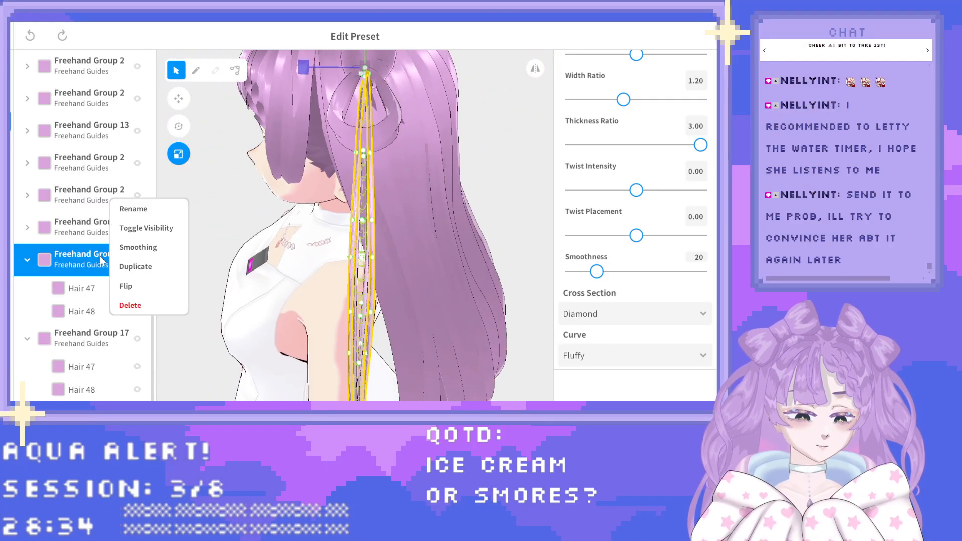
pyautogui.click(138, 267)
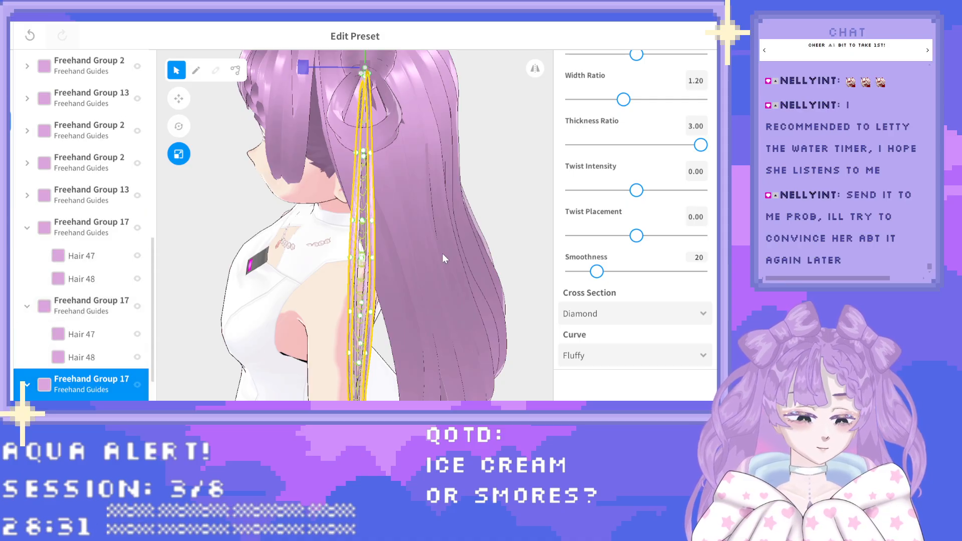
pyautogui.moveTo(301, 66); pyautogui.dragTo(347, 74)
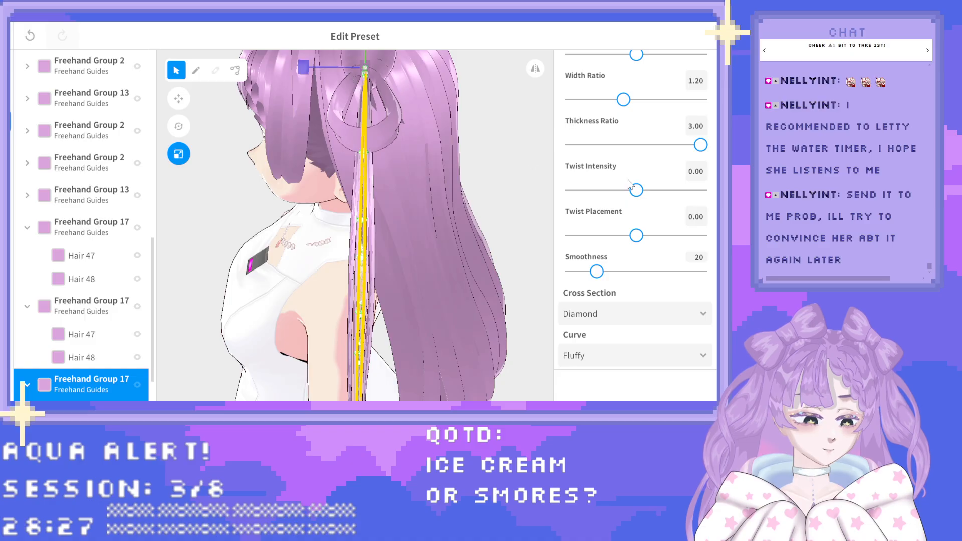
pyautogui.click(512, 160)
pyautogui.moveTo(413, 186)
pyautogui.mouseDown(button='right')
pyautogui.moveTo(422, 188)
pyautogui.moveTo(402, 191)
pyautogui.moveTo(395, 175)
pyautogui.moveTo(408, 166)
pyautogui.moveTo(410, 180)
pyautogui.moveTo(436, 179)
pyautogui.mouseUp(button='right')
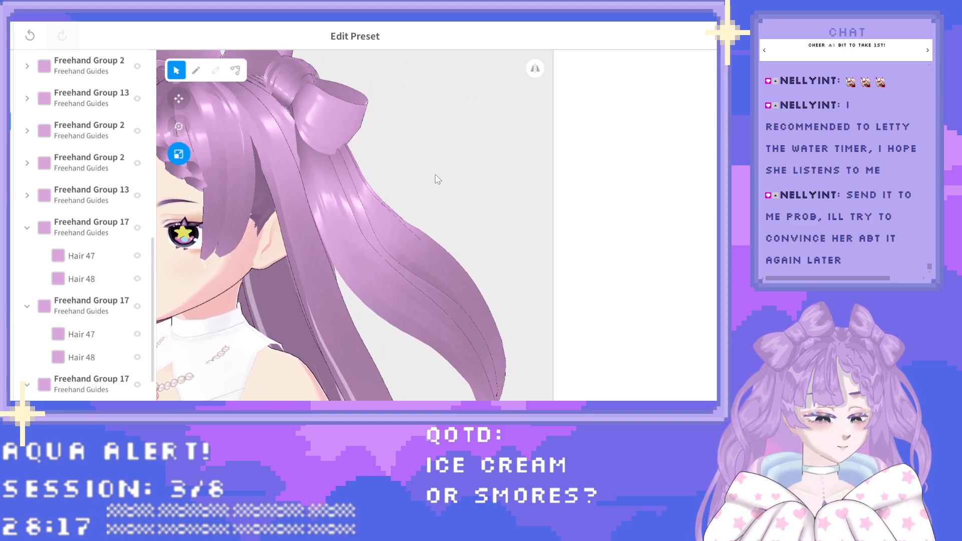
pyautogui.moveTo(354, 258)
pyautogui.mouseDown(button='right')
pyautogui.moveTo(339, 263)
pyautogui.moveTo(339, 254)
pyautogui.mouseUp(button='right')
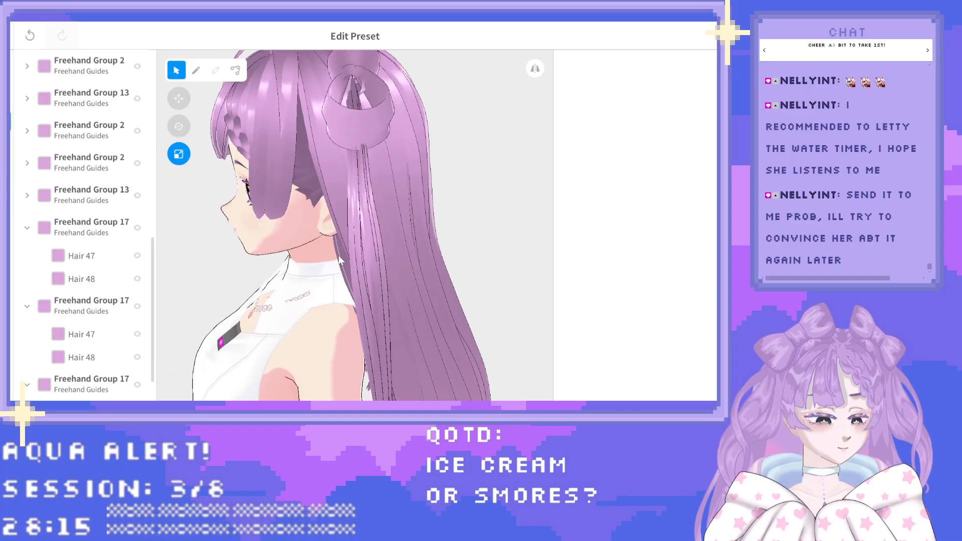
# Increase the Width of Hair 47 in the original Freehand Group 17 to 0.06 and check it from the front.
pyautogui.click(353, 248)
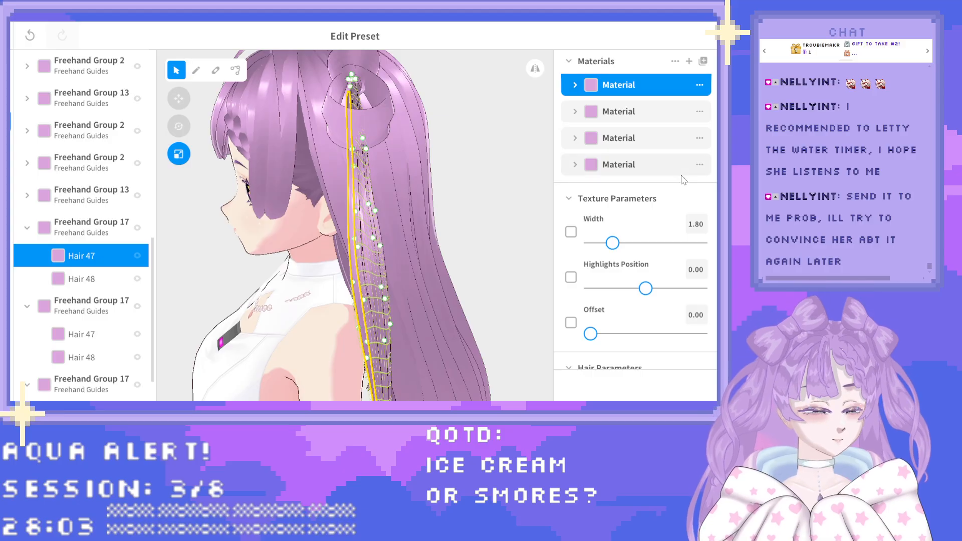
pyautogui.scroll(-1, 616, 215)
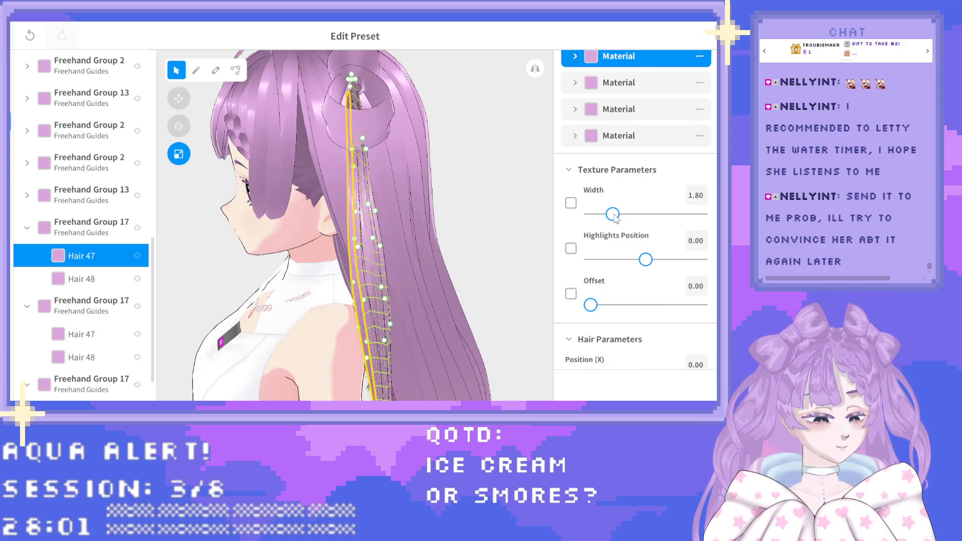
pyautogui.scroll(-6, 631, 228)
pyautogui.scroll(-3, 632, 231)
pyautogui.moveTo(626, 215); pyautogui.dragTo(658, 216)
pyautogui.moveTo(467, 240); pyautogui.dragTo(496, 236, button='right')
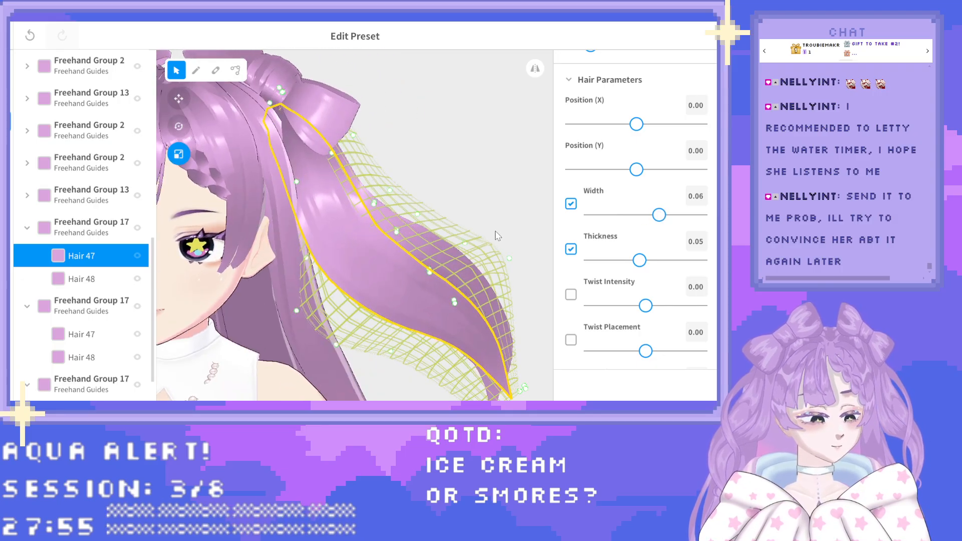
# Undo the last width change of Hair 47.
pyautogui.hotkey('ctrl', 'z')
# Try different thickness and smoothness values for Hair 47, undoing each change.
pyautogui.moveTo(640, 260); pyautogui.dragTo(704, 266)
pyautogui.hotkey('ctrl', 'z')
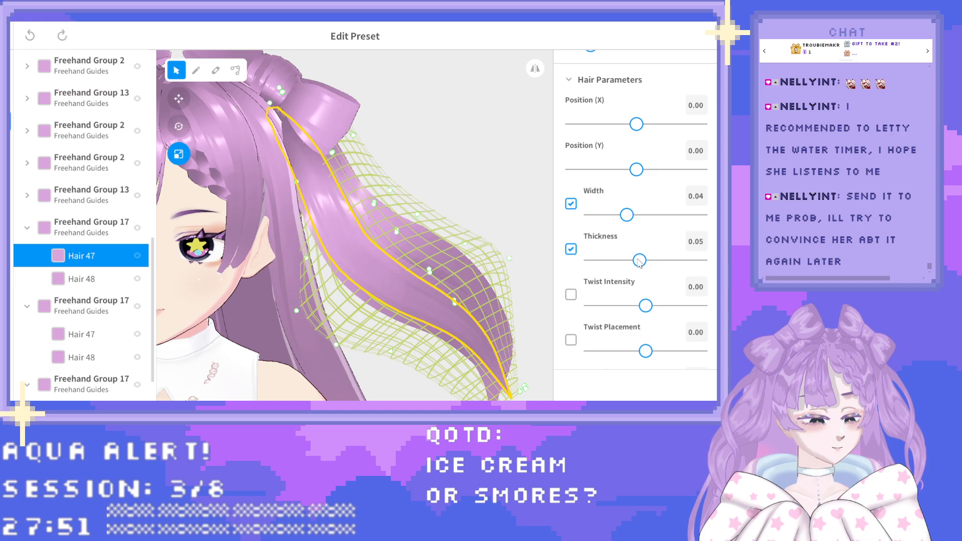
pyautogui.scroll(-5, 643, 261)
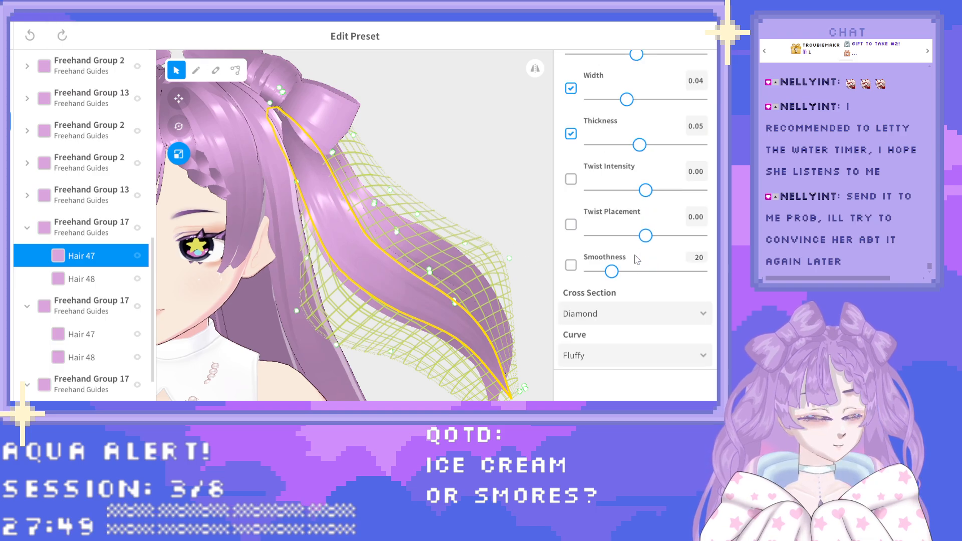
pyautogui.moveTo(620, 212); pyautogui.dragTo(658, 204)
pyautogui.hotkey('ctrl', 'z')
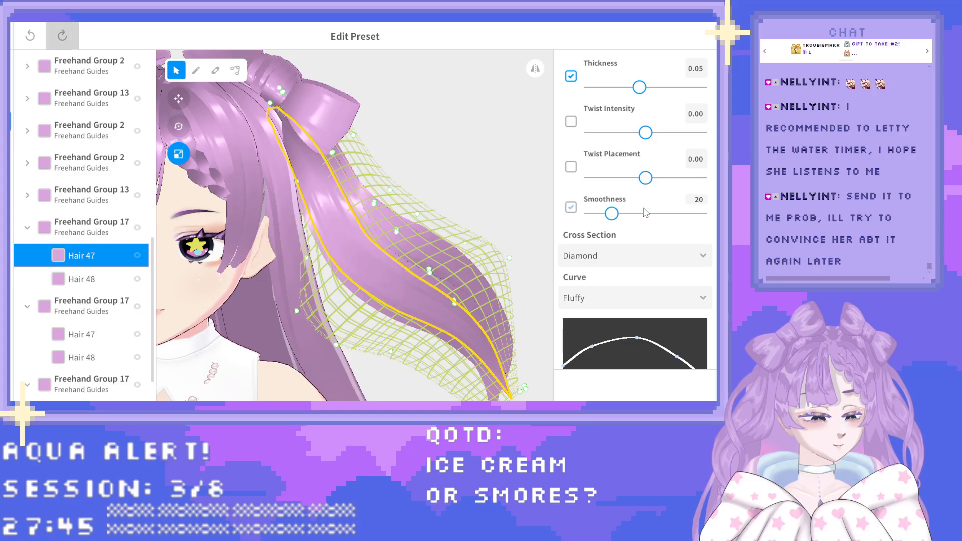
# Set the thickness ratio of the last Freehand Group 17 to 5.00.
pyautogui.scroll(-1, 644, 236)
pyautogui.moveTo(447, 217); pyautogui.dragTo(407, 220, button='right')
pyautogui.click(247, 236)
pyautogui.moveTo(247, 236); pyautogui.dragTo(254, 235, button='right')
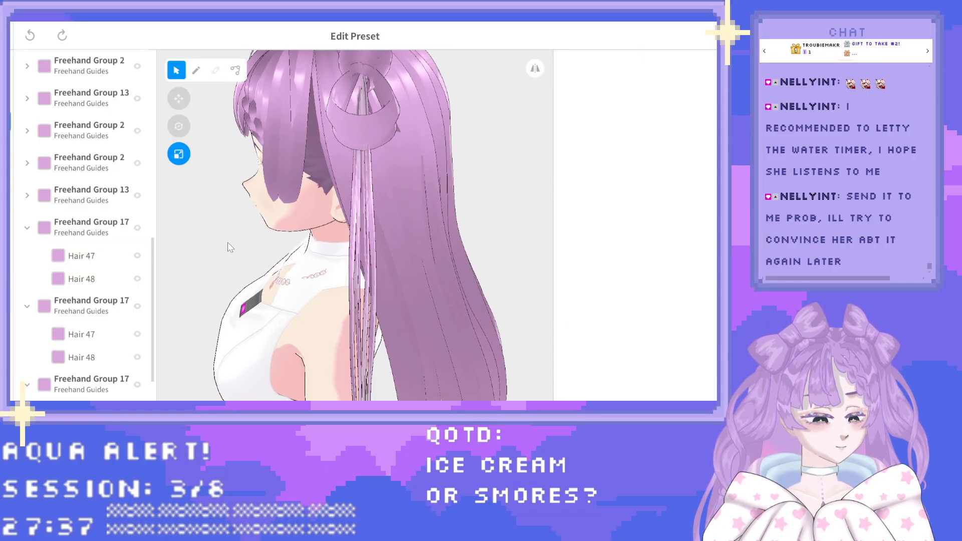
pyautogui.click(106, 307)
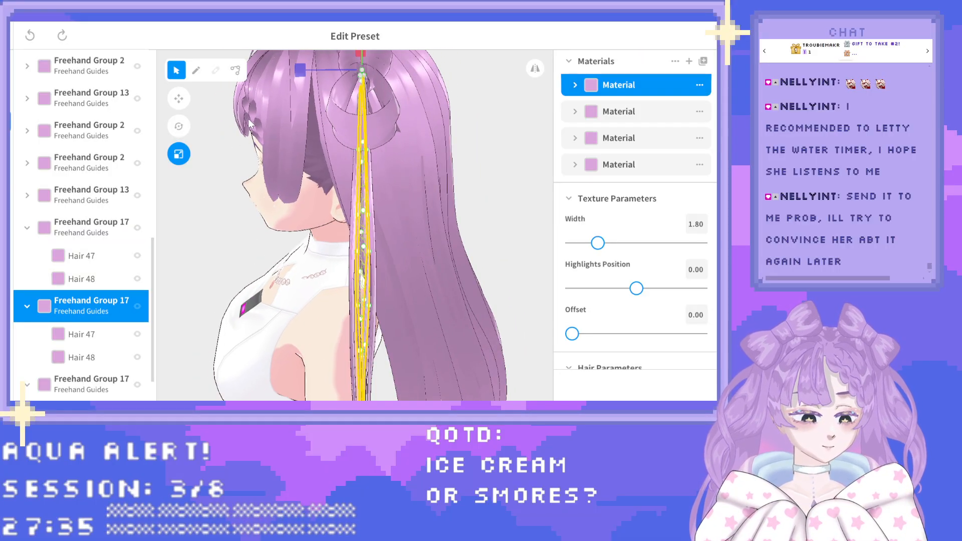
pyautogui.click(81, 381)
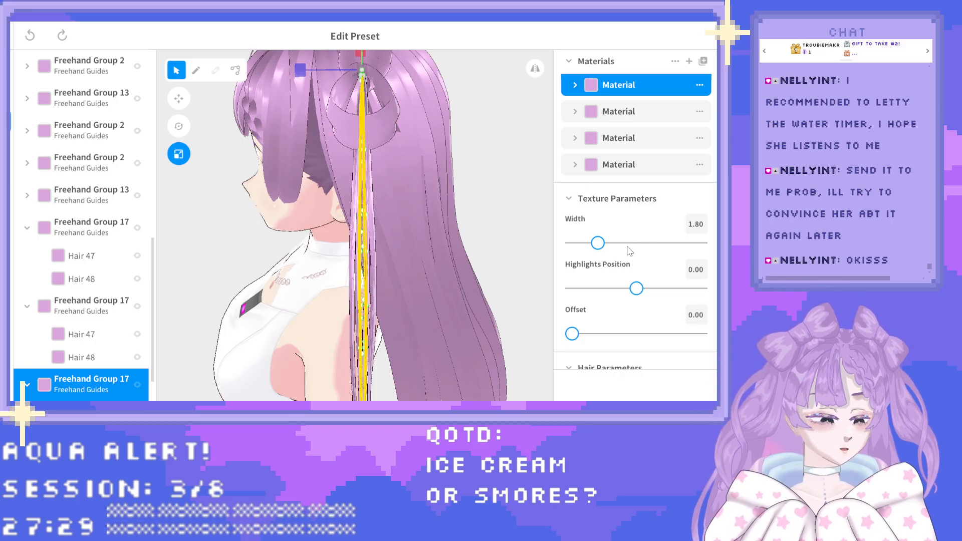
pyautogui.scroll(-5, 638, 251)
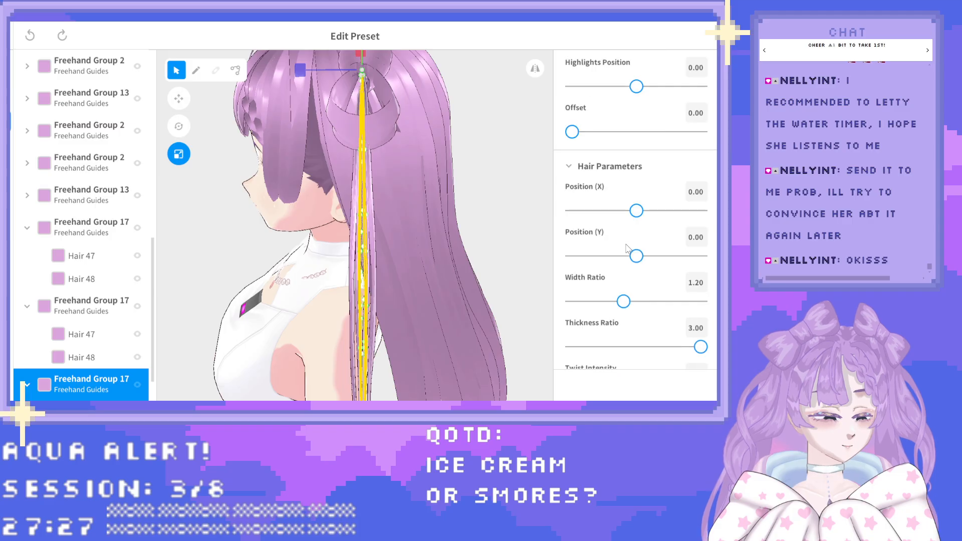
pyautogui.scroll(-1, 632, 253)
pyautogui.click(707, 273)
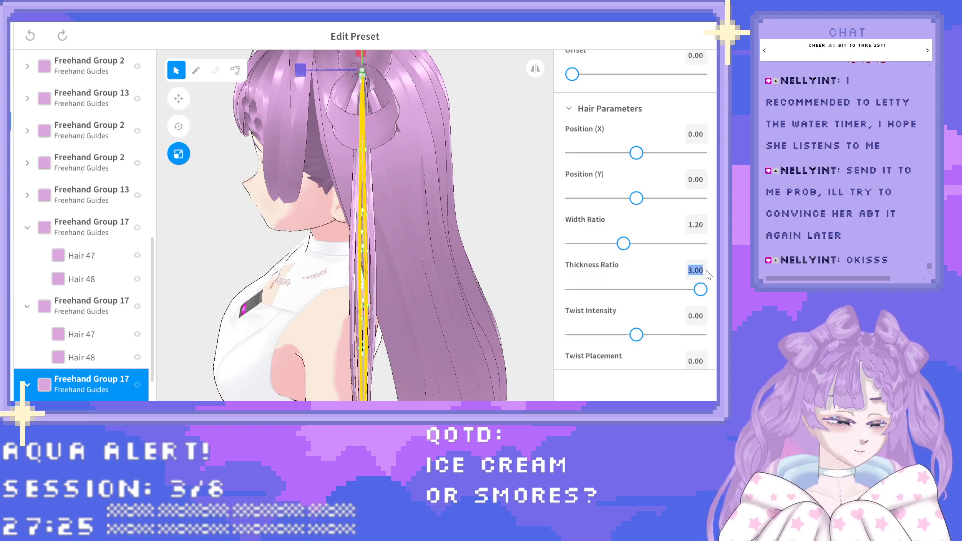
pyautogui.write('5')
pyautogui.press('Return')
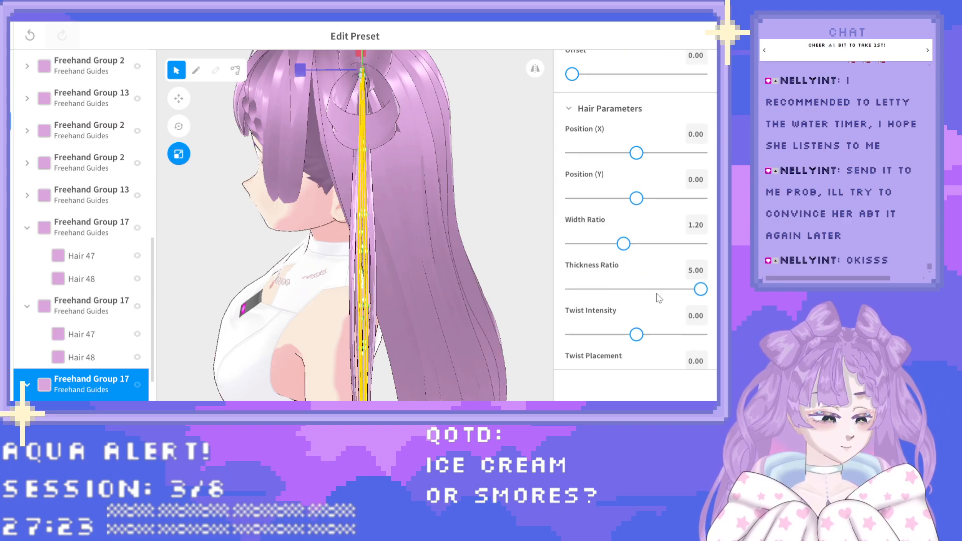
pyautogui.scroll(-1, 651, 281)
pyautogui.scroll(-1, 649, 287)
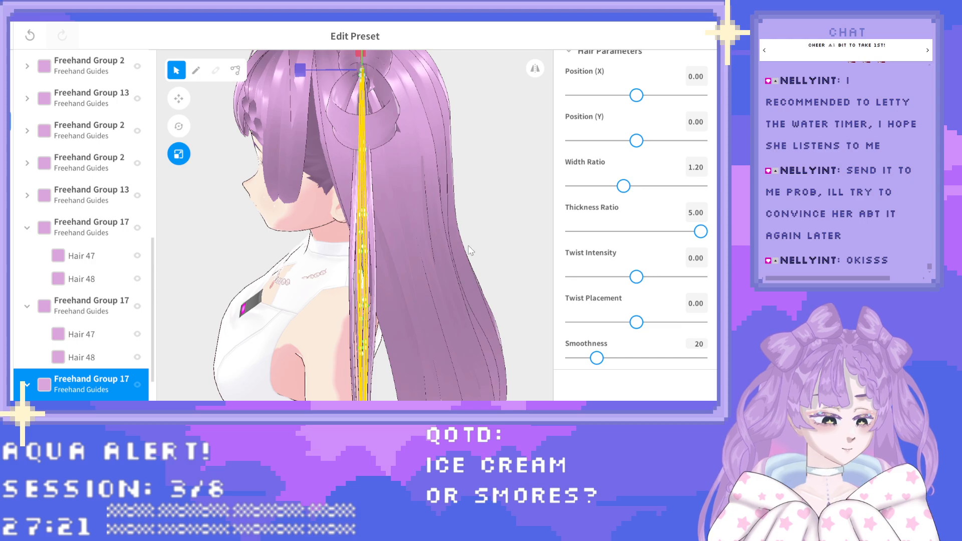
pyautogui.click(520, 223)
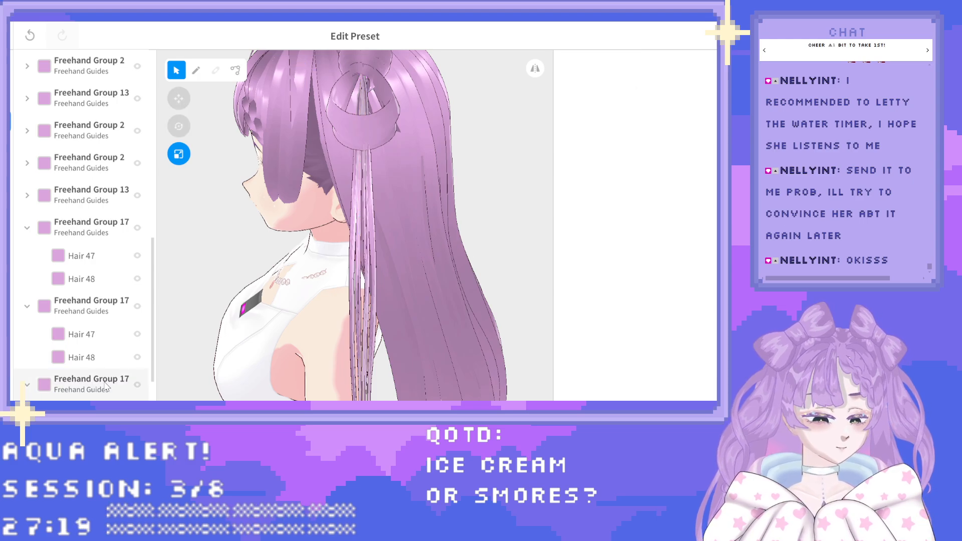
# Reshape the Fluffy hair curve of the last Freehand Group 17 by raising its inner points to the maximum, giving a flat, wide top.
pyautogui.scroll(-2, 107, 385)
pyautogui.click(102, 338)
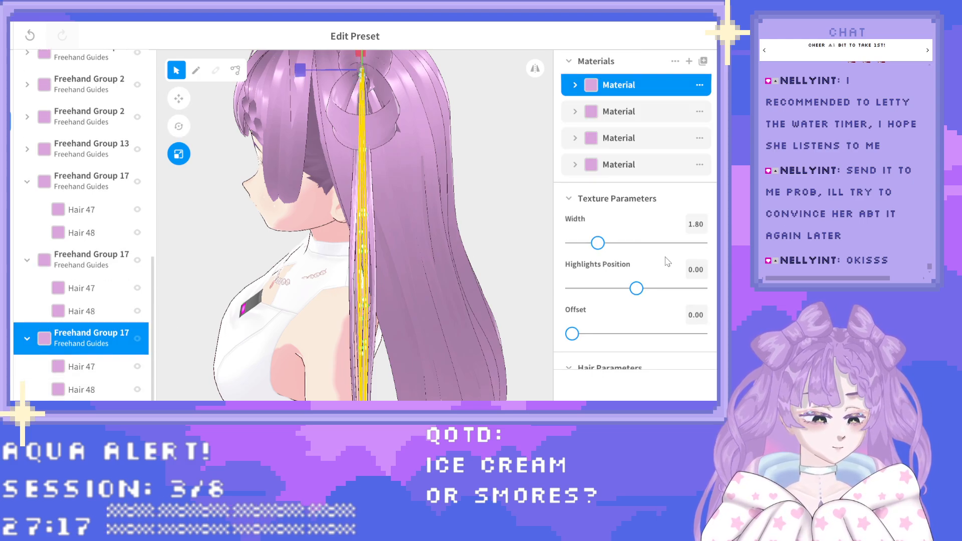
pyautogui.scroll(-9, 665, 259)
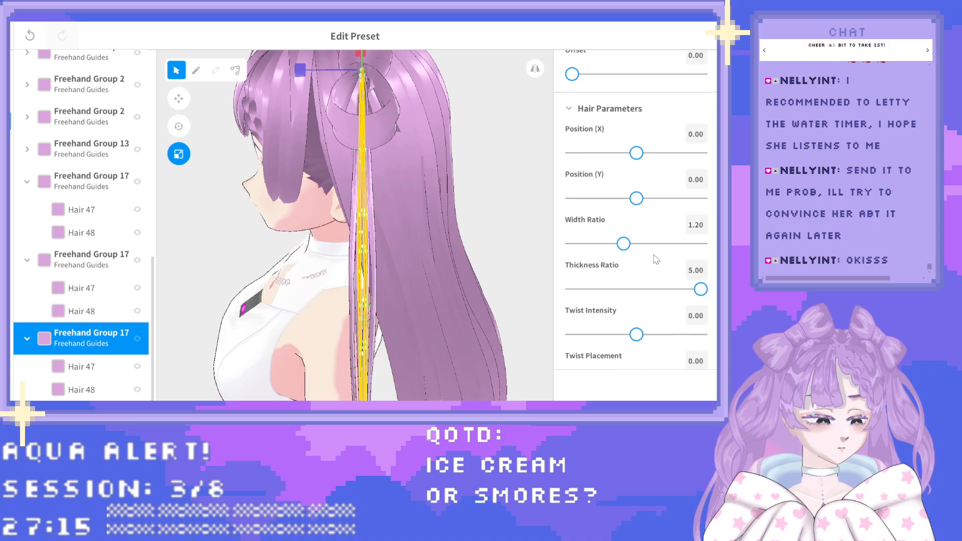
pyautogui.scroll(-5, 655, 259)
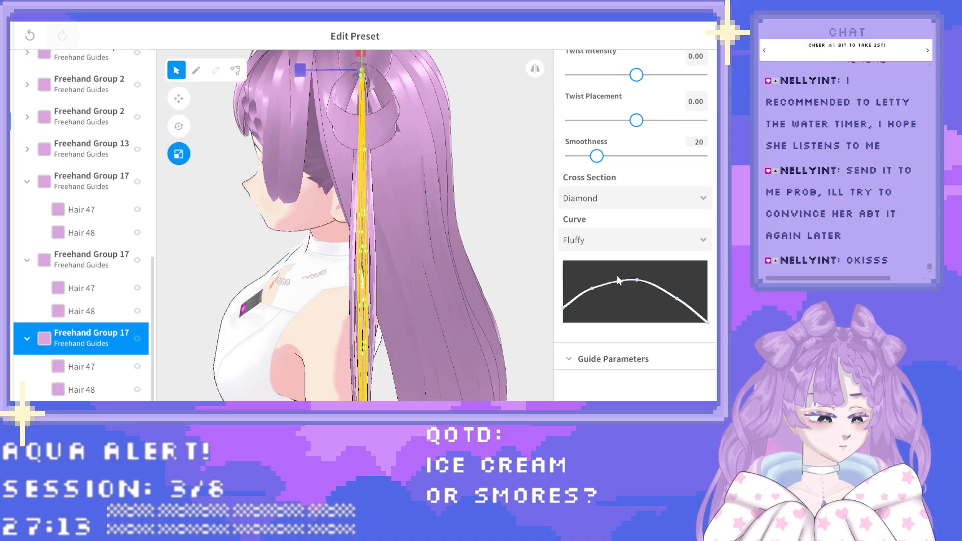
pyautogui.moveTo(636, 276); pyautogui.dragTo(634, 259)
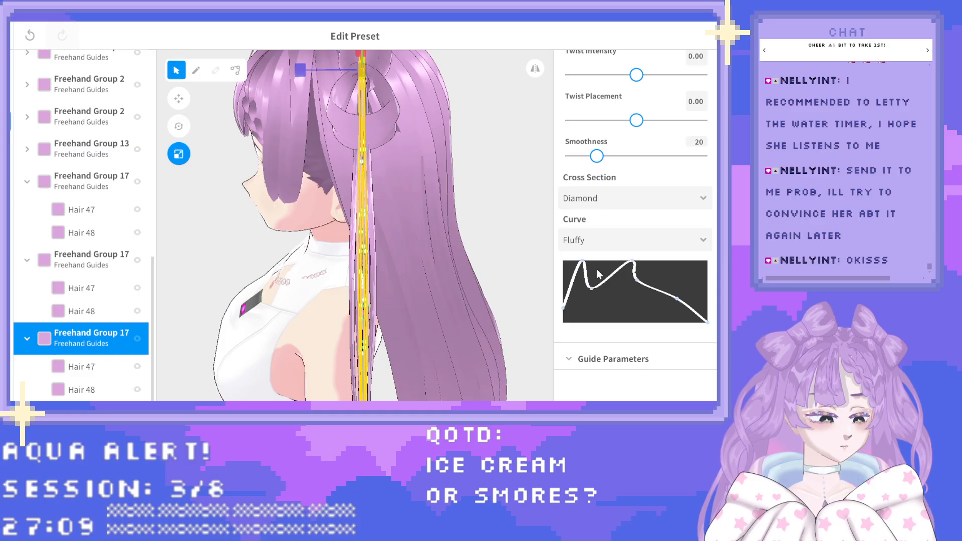
pyautogui.moveTo(590, 289); pyautogui.dragTo(603, 260)
pyautogui.moveTo(650, 289); pyautogui.dragTo(687, 258)
pyautogui.moveTo(678, 299); pyautogui.dragTo(673, 256)
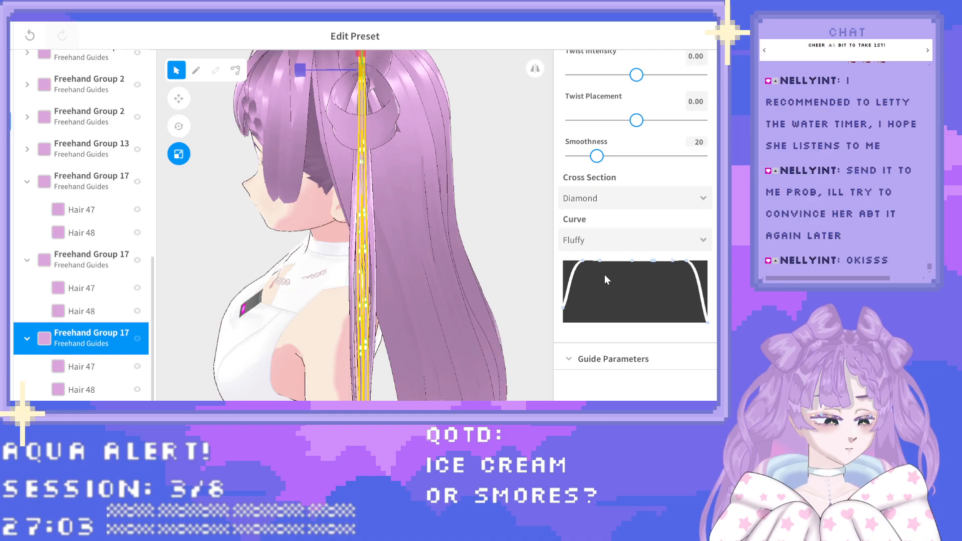
# Deselect the hair group and undo the last edit while viewing the ponytail from the side.
pyautogui.click(493, 252)
pyautogui.moveTo(404, 254)
pyautogui.mouseDown(button='right')
pyautogui.moveTo(462, 253)
pyautogui.moveTo(452, 244)
pyautogui.moveTo(440, 249)
pyautogui.moveTo(453, 256)
pyautogui.mouseUp(button='right')
pyautogui.hotkey('ctrl', 'z')
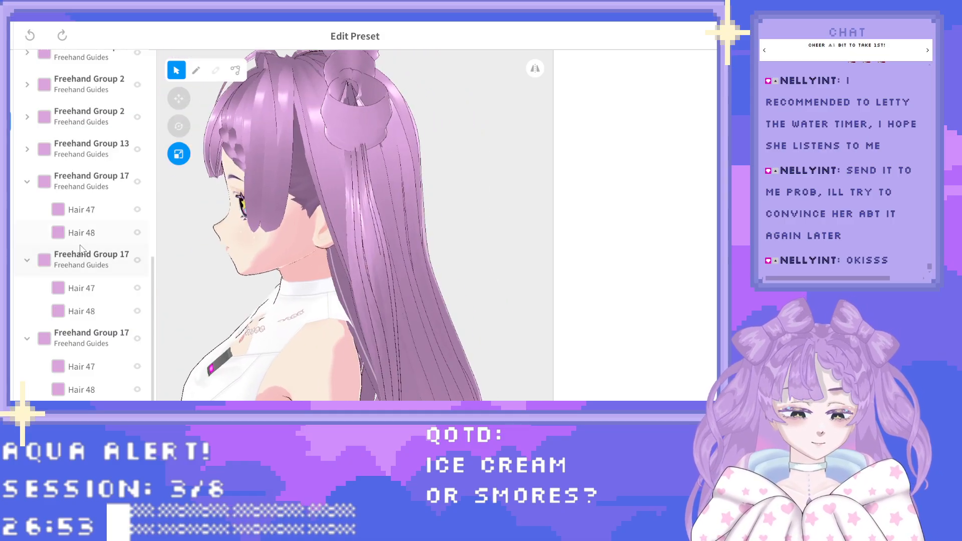
# Examine the texture, hair and guide parameters of the first Freehand Group 17.
pyautogui.click(98, 184)
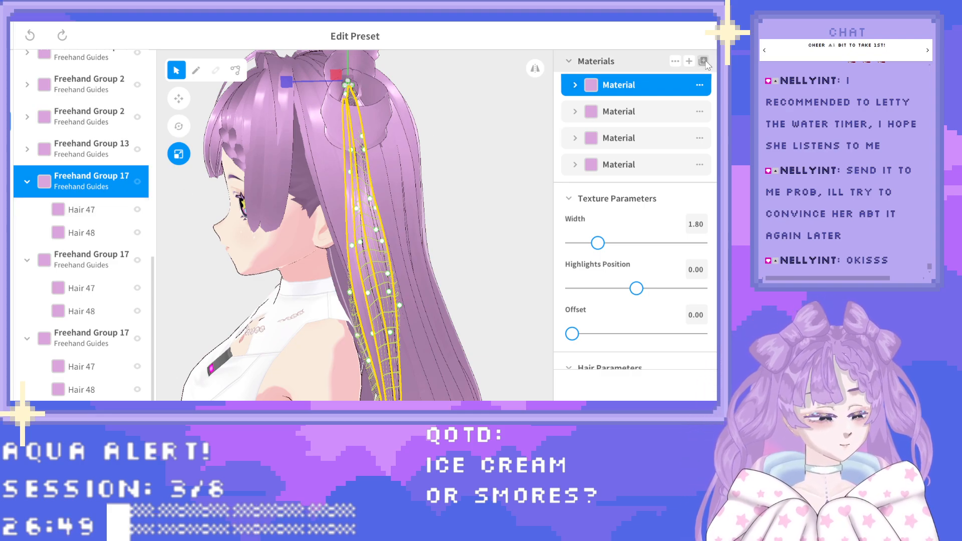
pyautogui.scroll(-1, 654, 210)
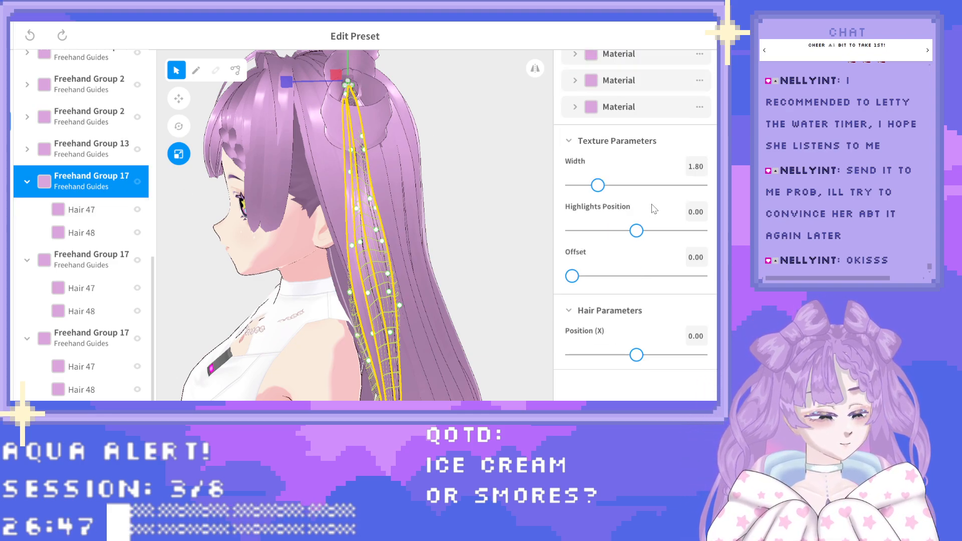
pyautogui.scroll(-5, 653, 209)
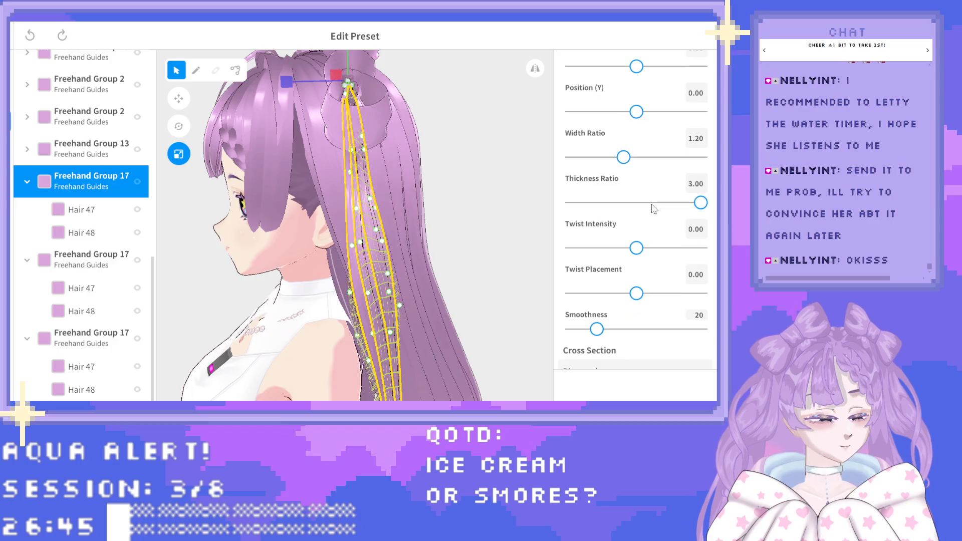
pyautogui.scroll(-6, 654, 210)
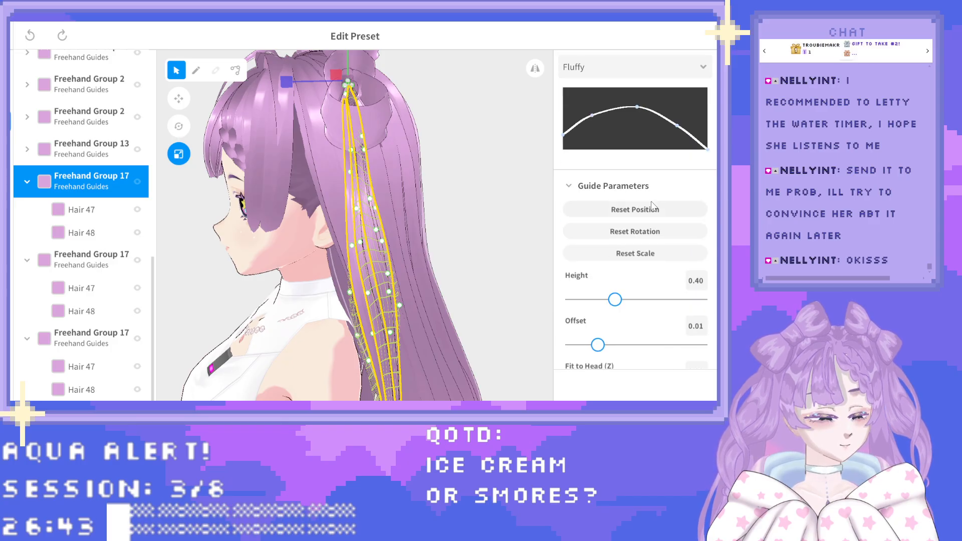
pyautogui.scroll(-1, 654, 207)
pyautogui.scroll(-1, 654, 207)
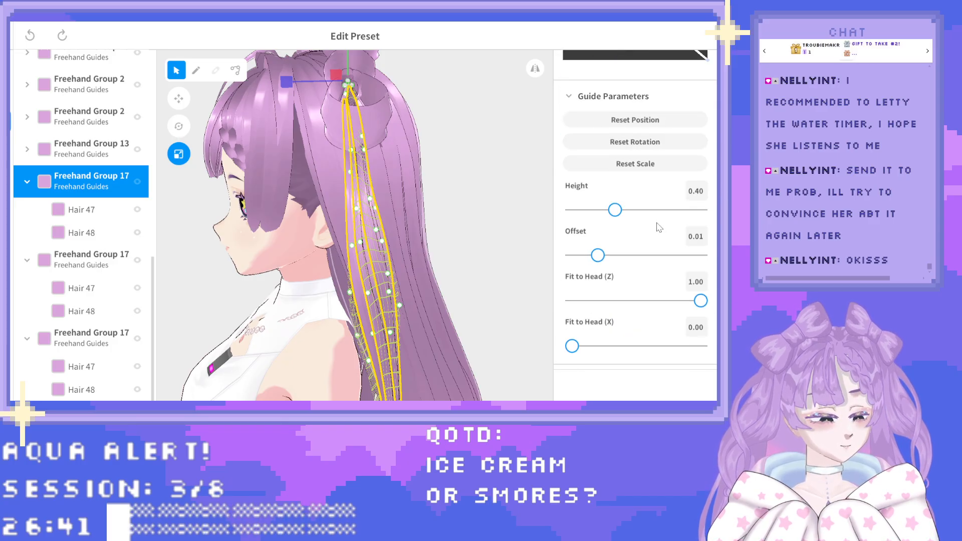
pyautogui.moveTo(432, 267)
pyautogui.mouseDown(button='right')
pyautogui.moveTo(454, 263)
pyautogui.moveTo(480, 216)
pyautogui.moveTo(238, 287)
pyautogui.moveTo(336, 256)
pyautogui.mouseUp(button='right')
pyautogui.click(454, 232)
# Close the hairstyle editor, saving the edited Extensions as a new item.
pyautogui.moveTo(334, 252); pyautogui.dragTo(324, 255, button='middle')
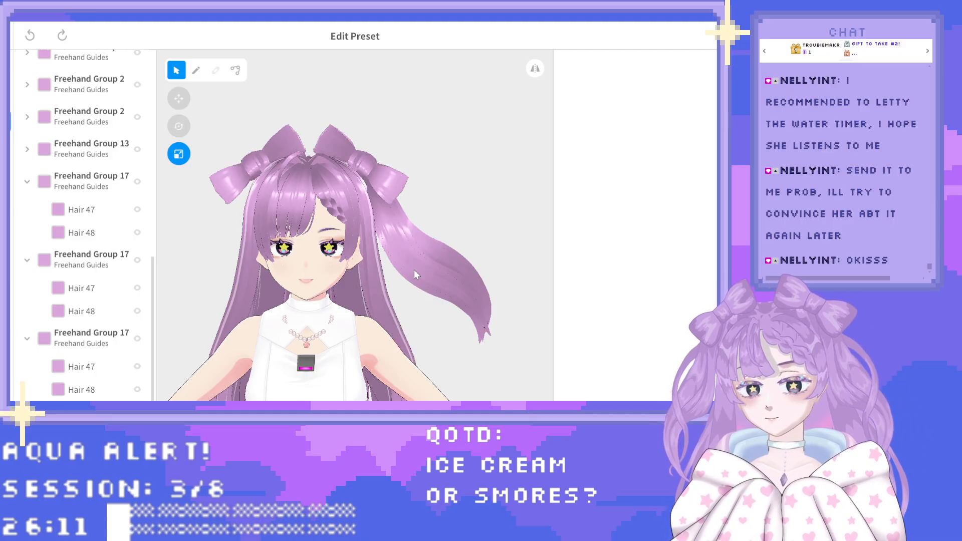
pyautogui.moveTo(351, 267); pyautogui.dragTo(369, 253, button='middle')
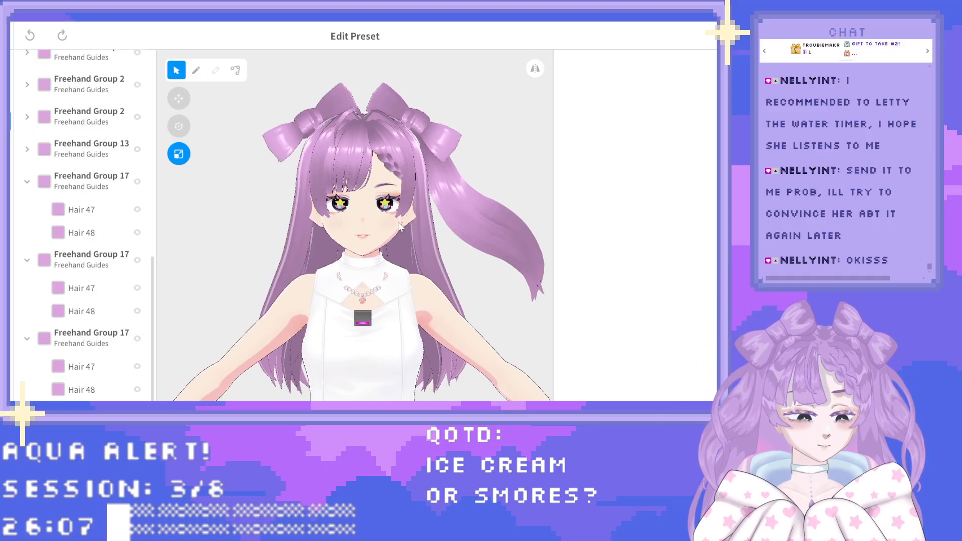
pyautogui.click(6, 37)
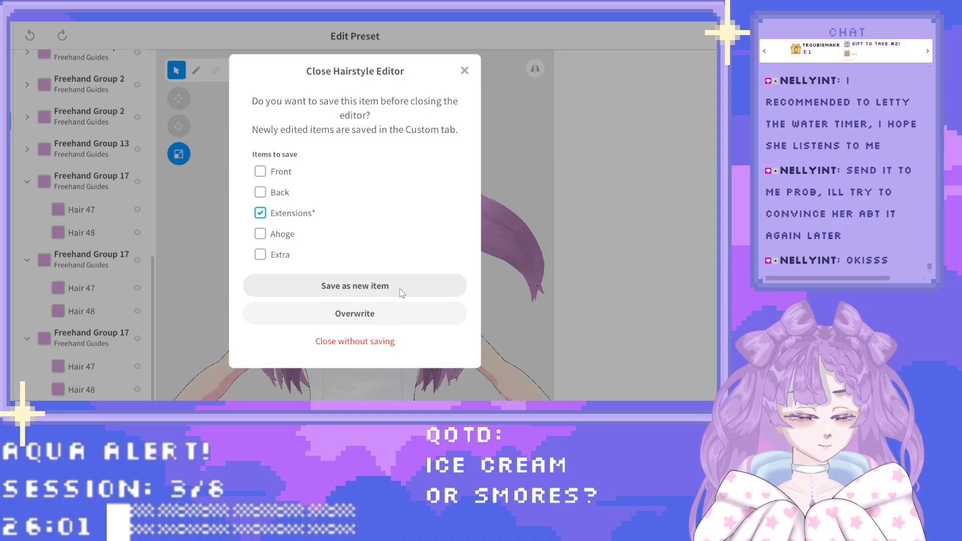
pyautogui.click(427, 276)
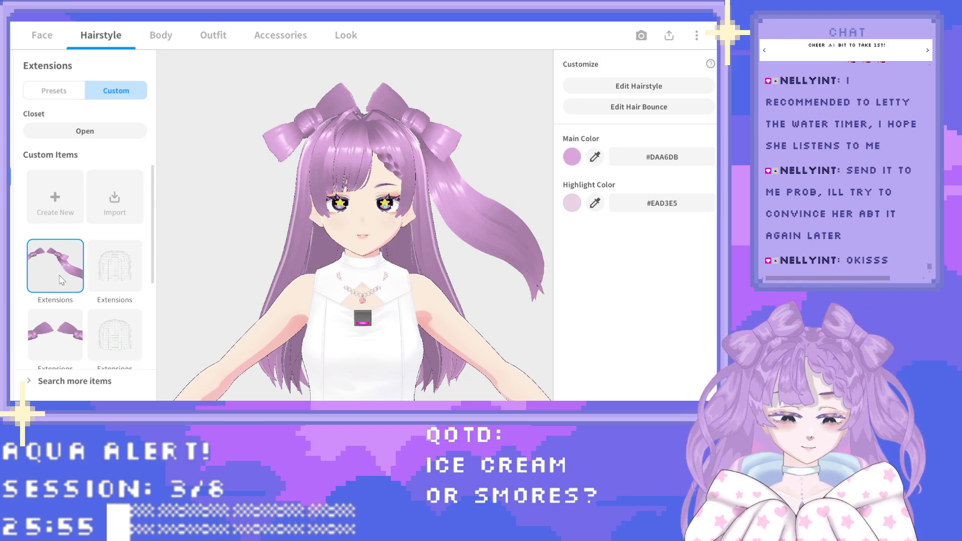
# Check the saved extensions on the whole model from the side and front, and open their hair bounce settings.
pyautogui.scroll(-1, 83, 284)
pyautogui.scroll(1, 84, 284)
pyautogui.scroll(-5, 321, 297)
pyautogui.moveTo(319, 297)
pyautogui.mouseDown()
pyautogui.moveTo(333, 286)
pyautogui.moveTo(323, 286)
pyautogui.mouseUp()
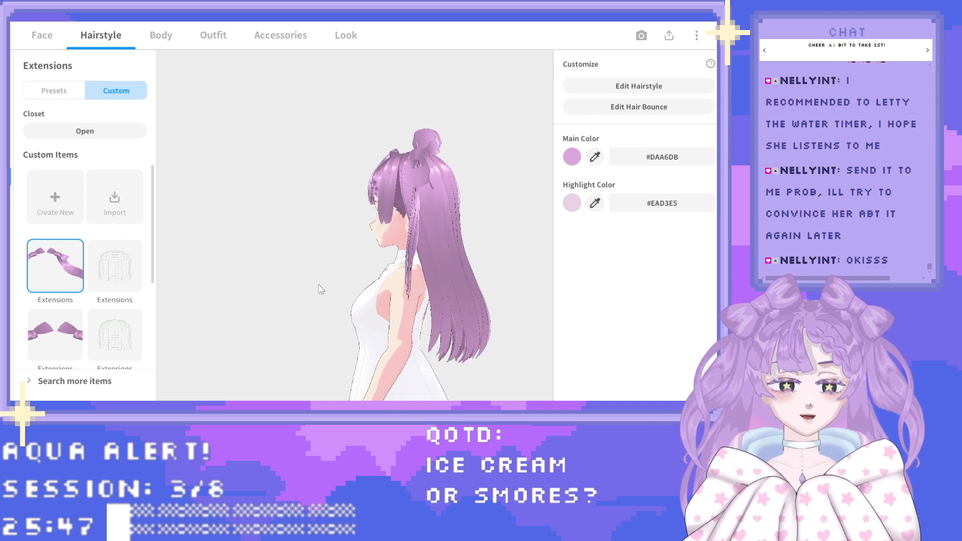
pyautogui.moveTo(320, 284); pyautogui.dragTo(355, 285)
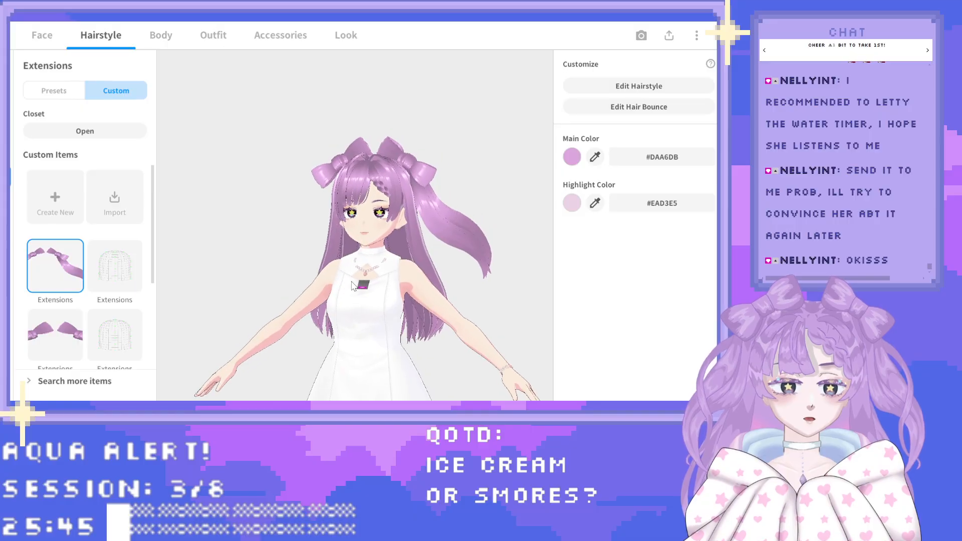
pyautogui.click(634, 107)
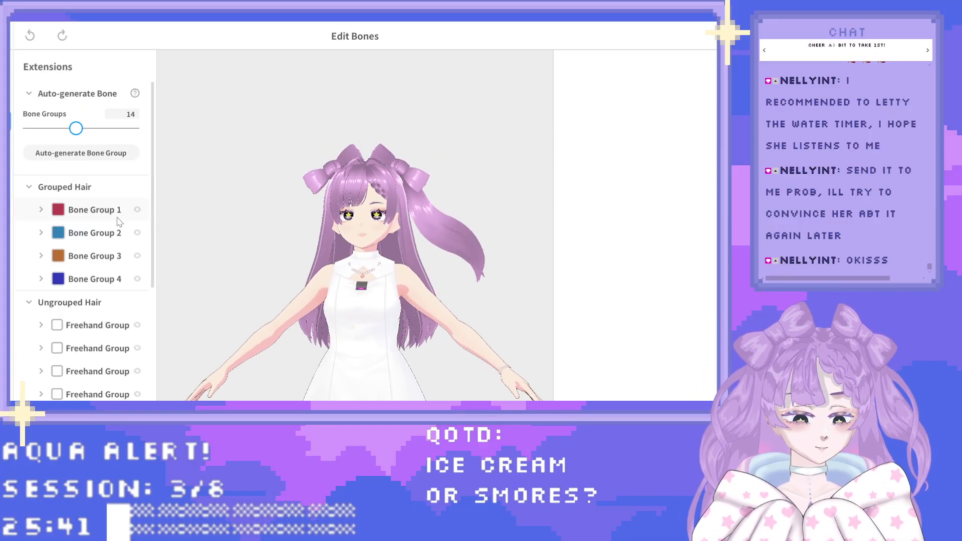
# Select Bone Group 1 and examine its hair groups, bone settings and bone placement on the model.
pyautogui.click(95, 208)
pyautogui.click(102, 234)
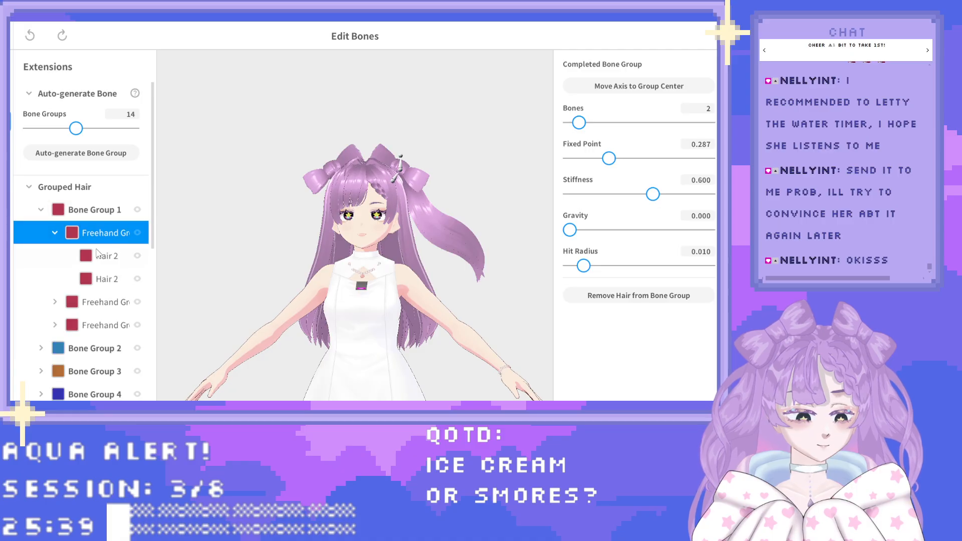
pyautogui.click(52, 209)
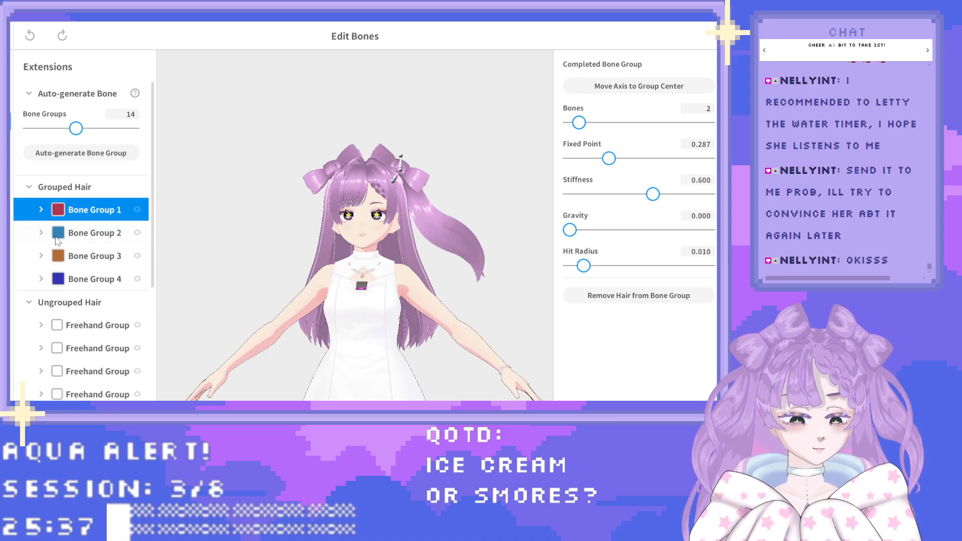
pyautogui.moveTo(264, 235); pyautogui.dragTo(266, 249, button='right')
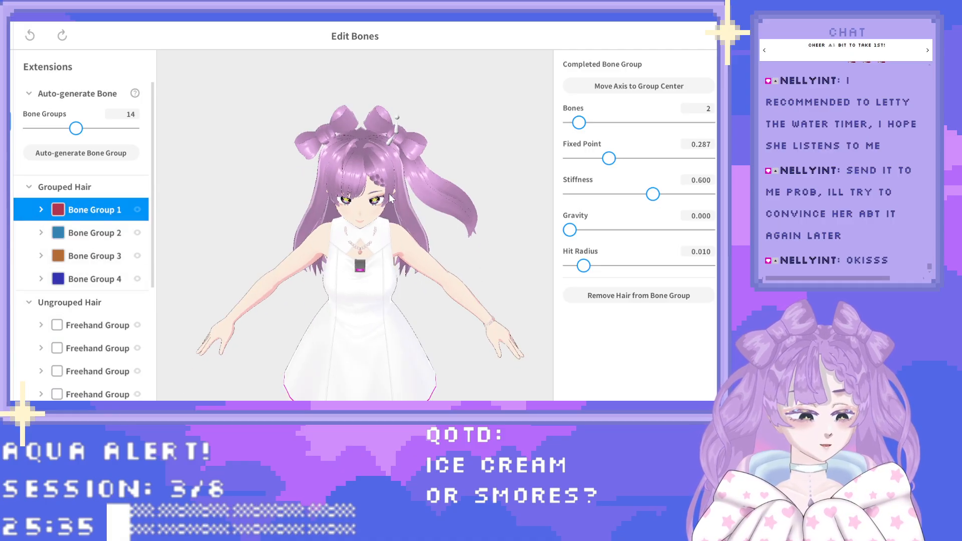
pyautogui.scroll(2, 395, 188)
pyautogui.moveTo(394, 181); pyautogui.dragTo(393, 174, button='right')
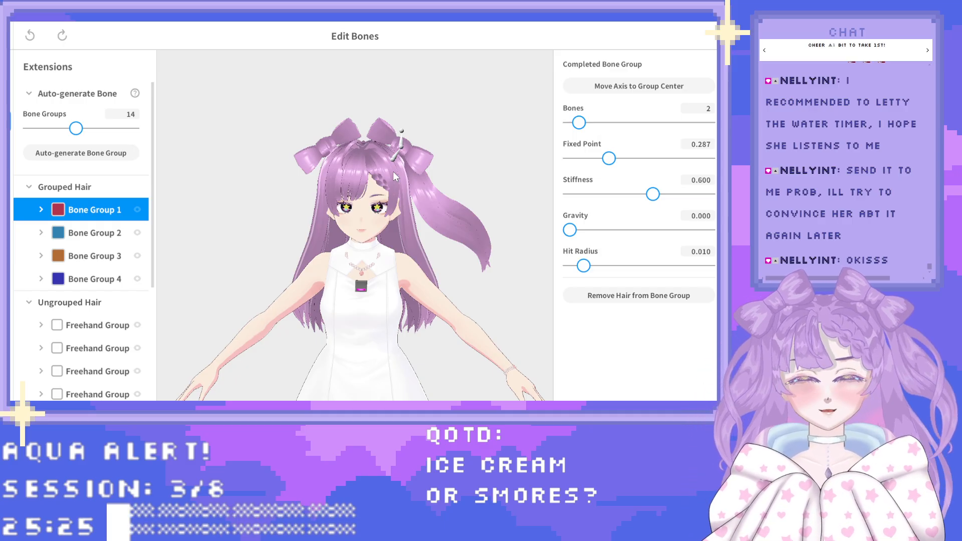
pyautogui.scroll(1, 406, 179)
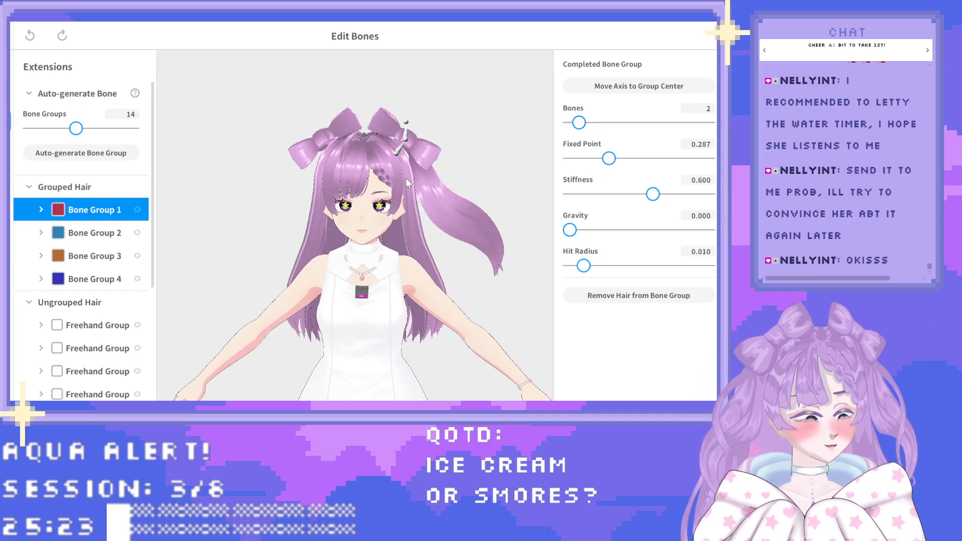
pyautogui.scroll(2, 407, 180)
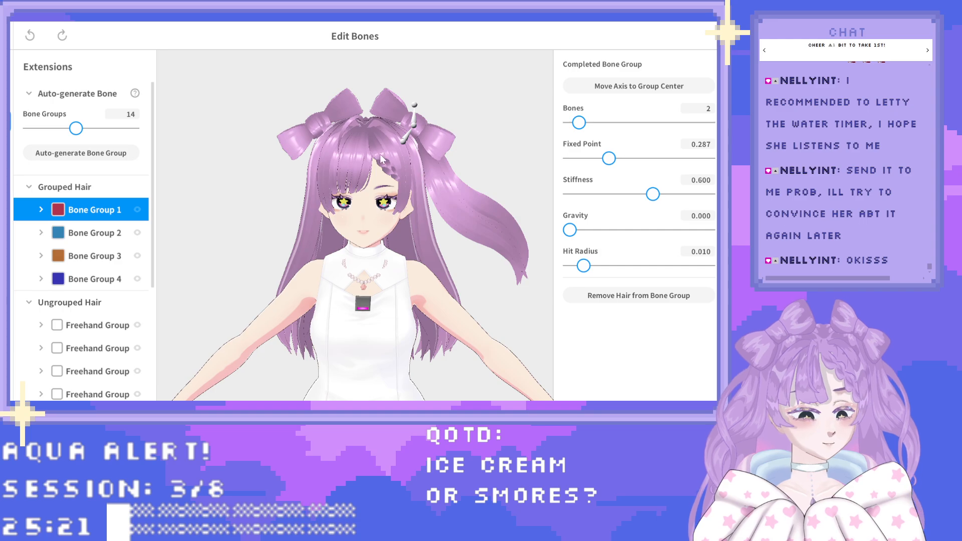
# Close the hair bounce editor and reopen the extensions in the hairstyle editor.
pyautogui.click(13, 46)
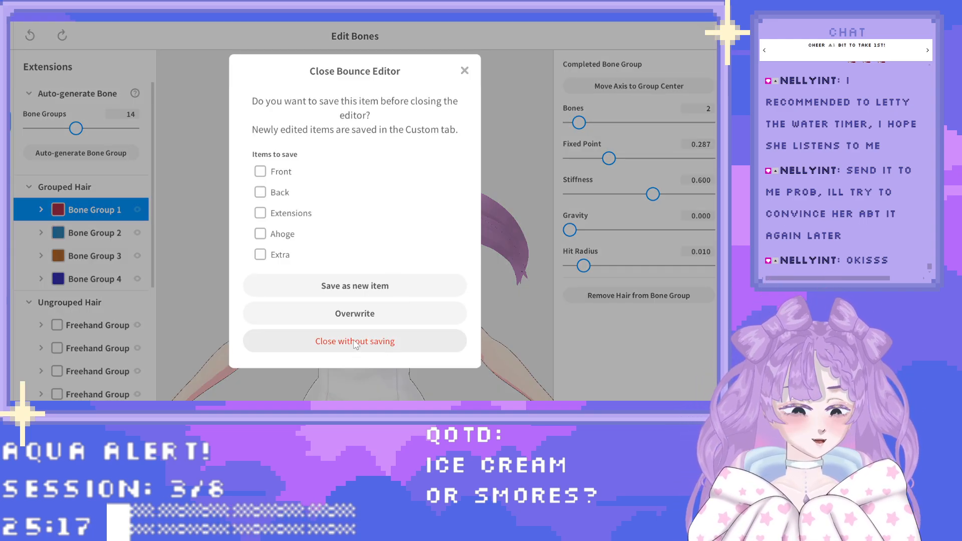
pyautogui.click(406, 305)
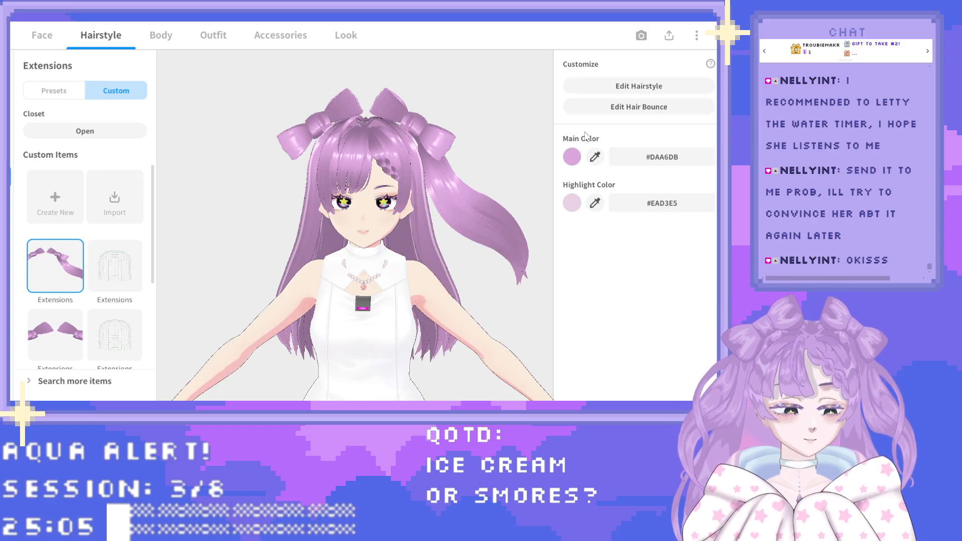
pyautogui.click(639, 86)
# Duplicate the first Freehand Group 17 of the ponytail.
pyautogui.scroll(-3, 94, 291)
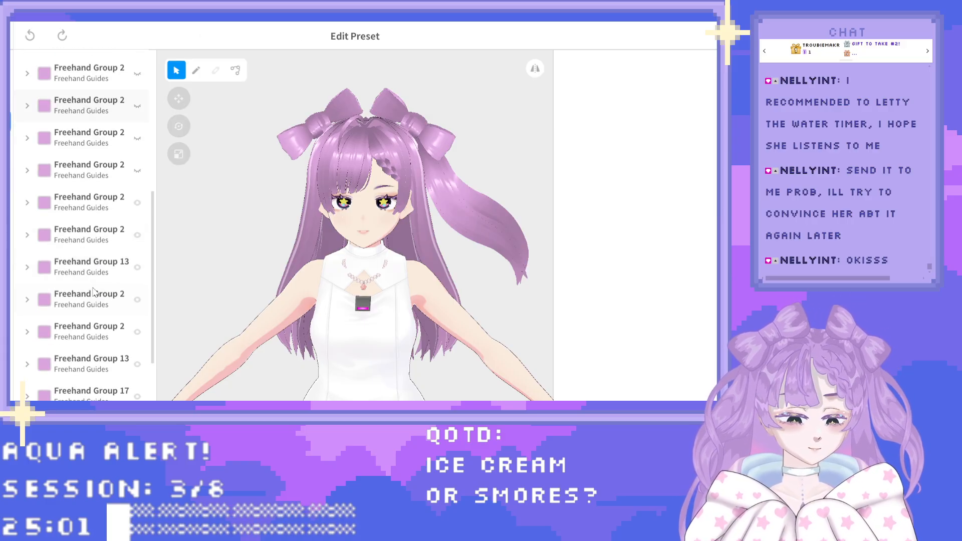
pyautogui.scroll(-2, 95, 296)
pyautogui.click(90, 319)
pyautogui.rightClick(83, 318)
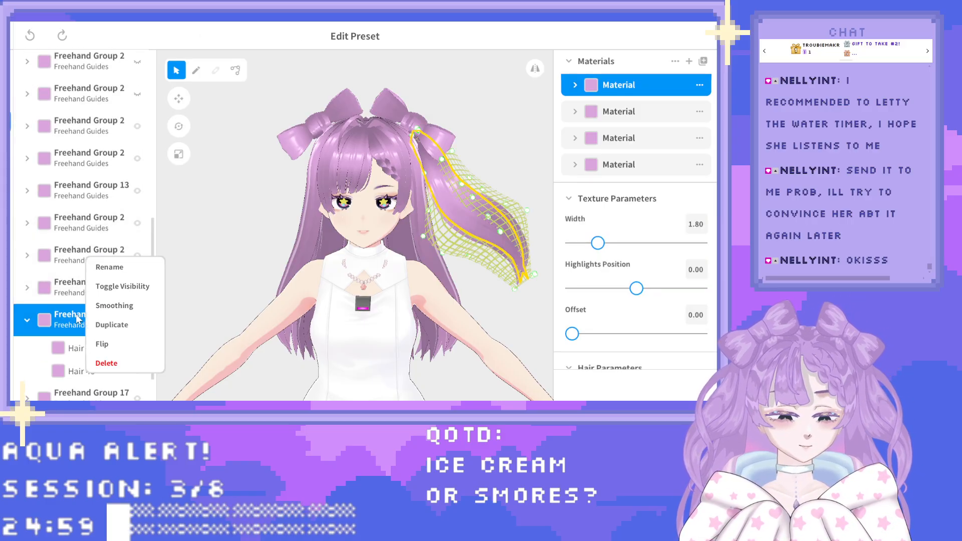
pyautogui.click(104, 323)
# Duplicate the other two original Freehand Group 17 ponytail groups.
pyautogui.scroll(-2, 105, 303)
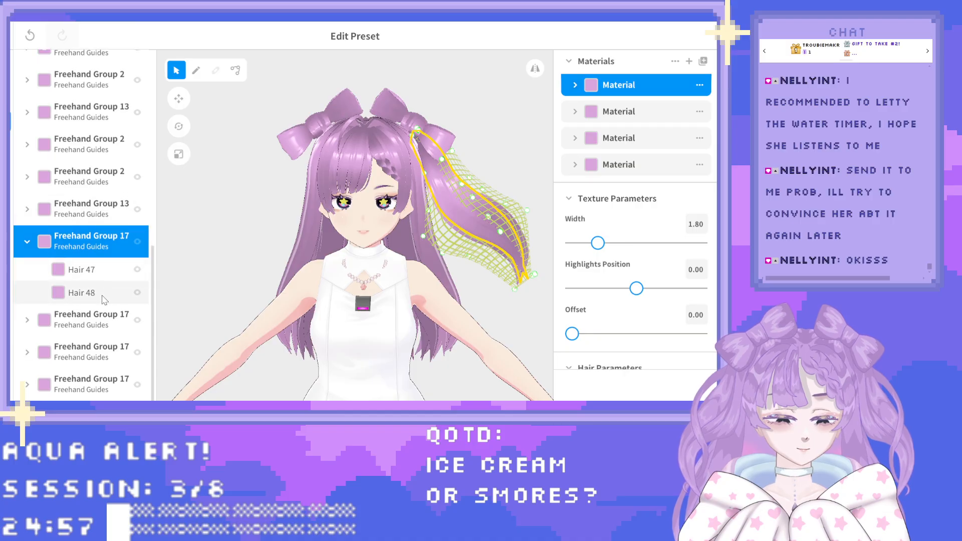
pyautogui.click(92, 322)
pyautogui.rightClick(92, 322)
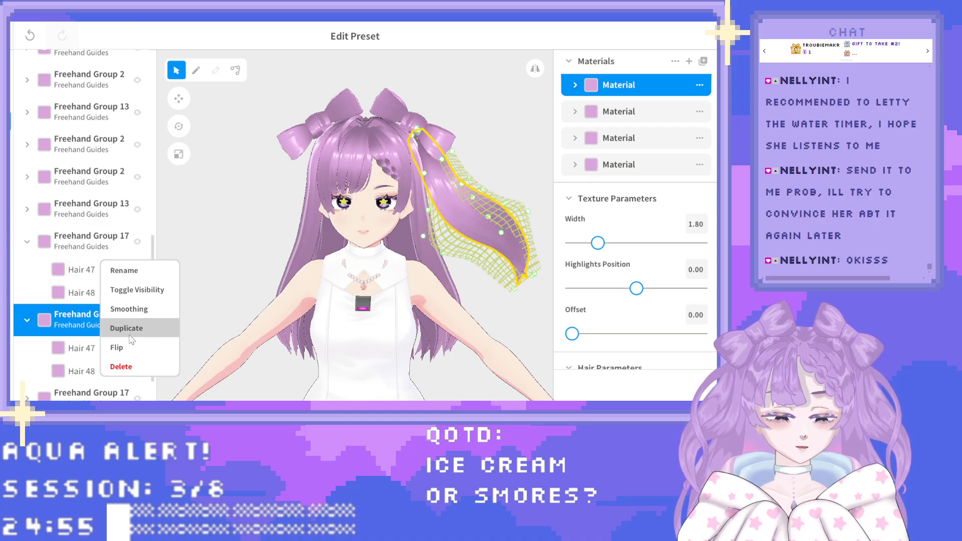
pyautogui.click(108, 326)
pyautogui.click(86, 319)
pyautogui.rightClick(87, 320)
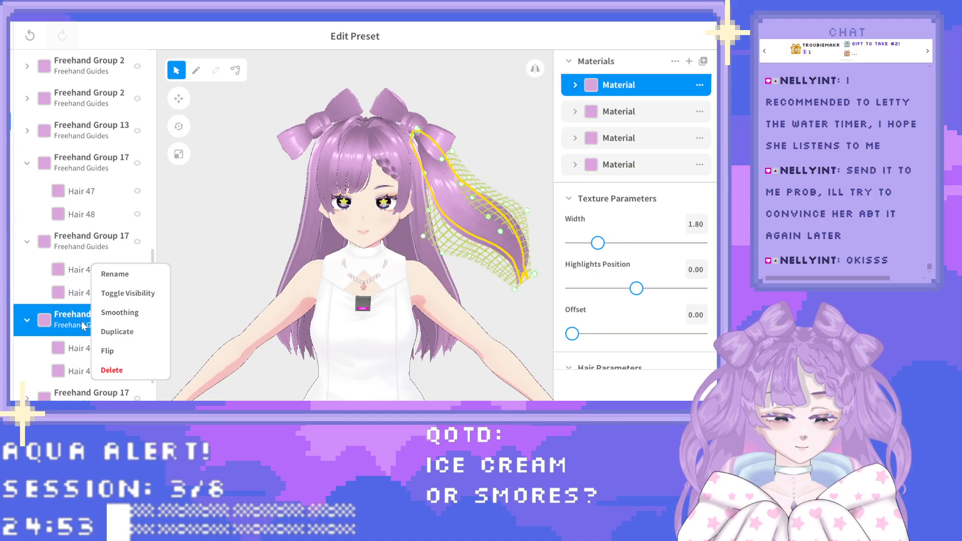
pyautogui.click(118, 335)
# Flip one copied Freehand Group 17 to the opposite side of the head to start the second ponytail.
pyautogui.scroll(-2, 76, 302)
pyautogui.scroll(-1, 76, 302)
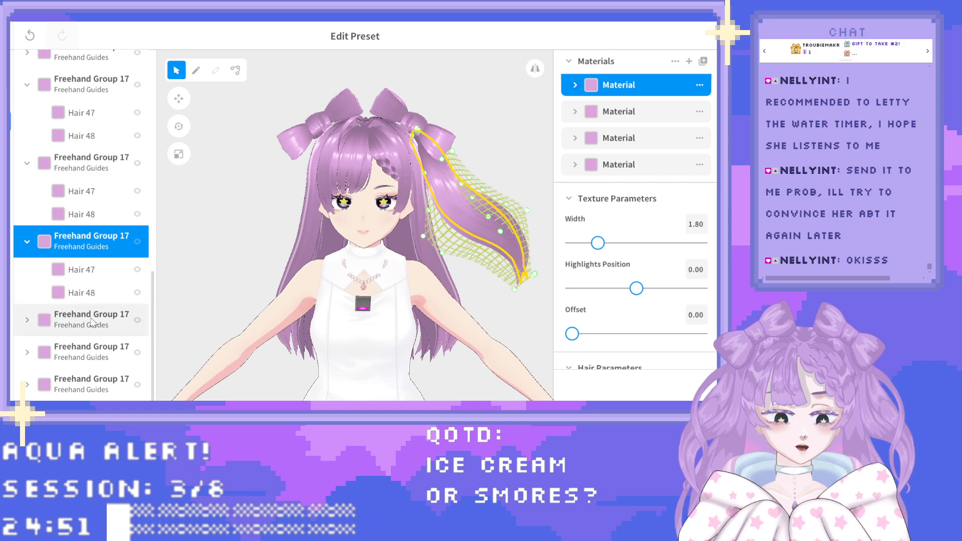
pyautogui.click(92, 323)
pyautogui.rightClick(93, 323)
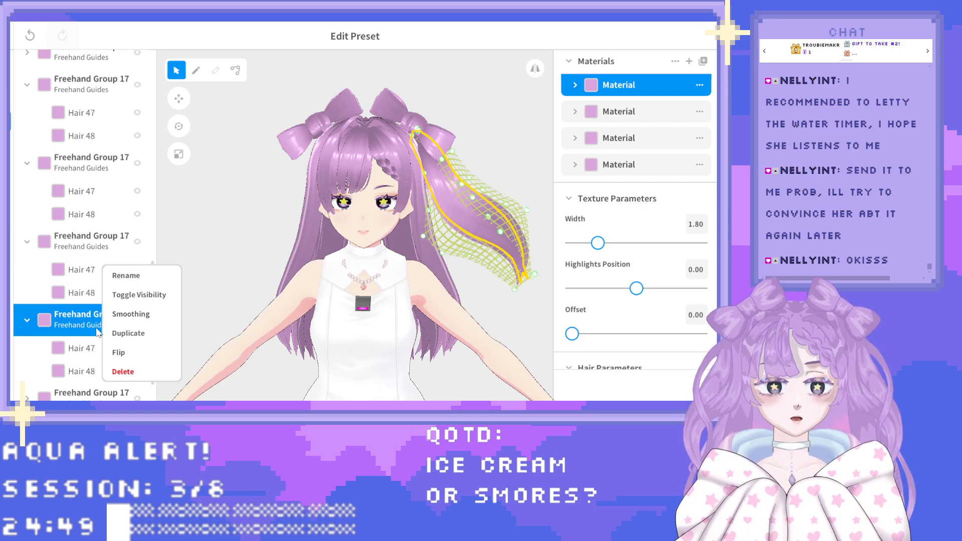
pyautogui.click(131, 350)
# Flip the remaining two copied Freehand Group 17 groups to the opposite side to complete the second ponytail.
pyautogui.scroll(-1, 141, 331)
pyautogui.click(100, 345)
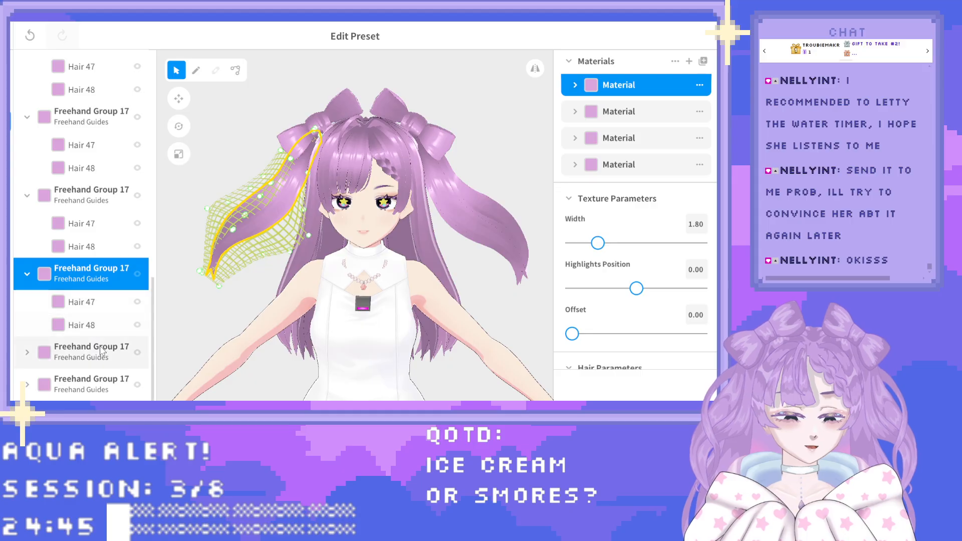
pyautogui.rightClick(100, 346)
pyautogui.click(129, 315)
pyautogui.scroll(-1, 95, 361)
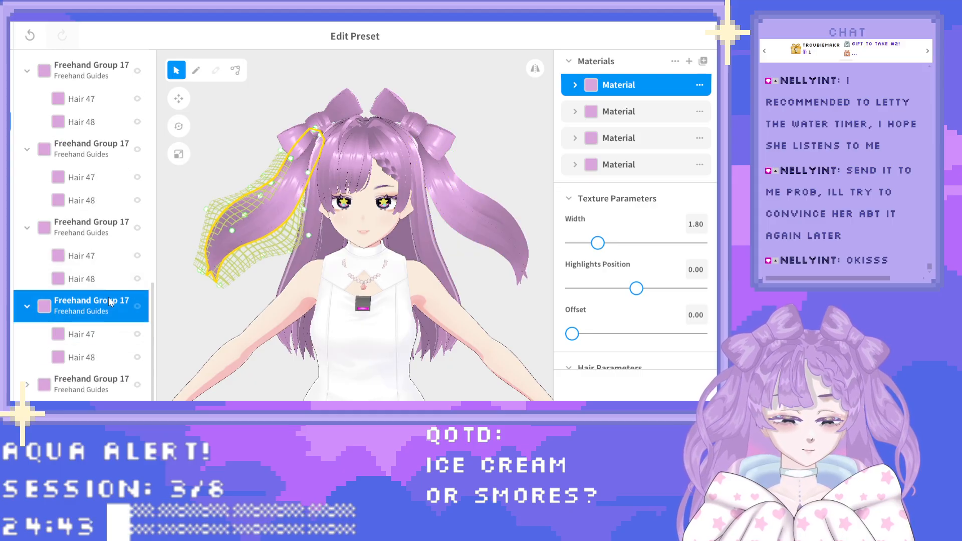
pyautogui.click(92, 380)
pyautogui.rightClick(92, 380)
pyautogui.click(121, 352)
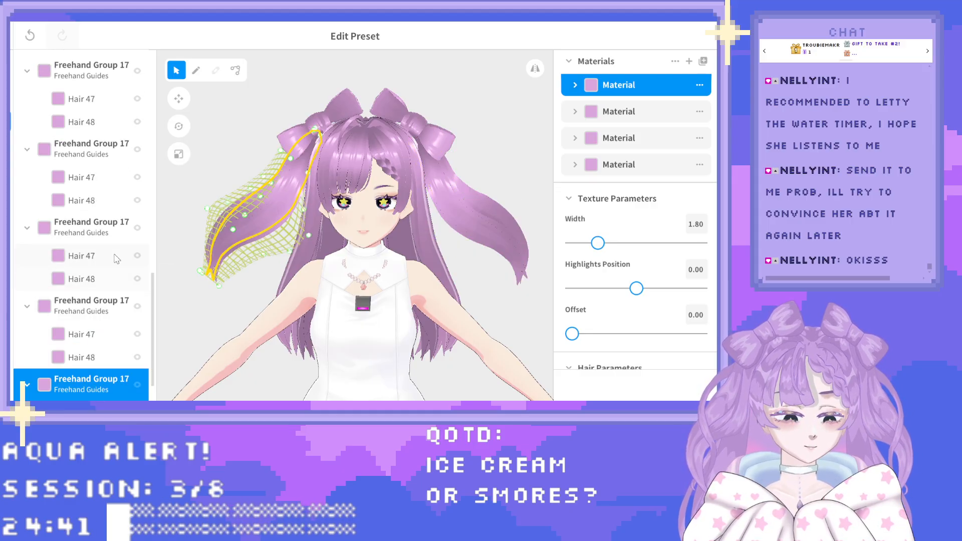
# Close the hairstyle editor, overwriting the existing custom item with the edited Extensions.
pyautogui.click(11, 39)
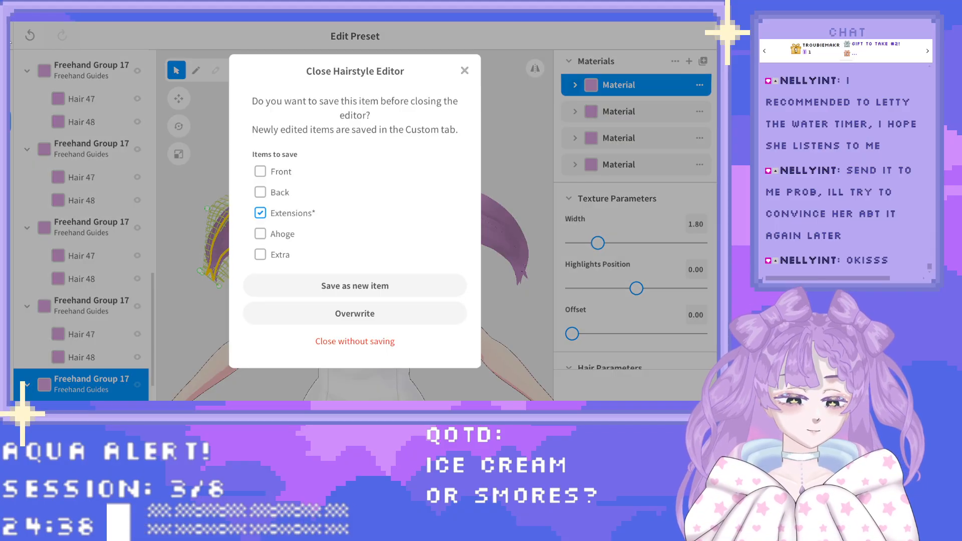
pyautogui.click(351, 310)
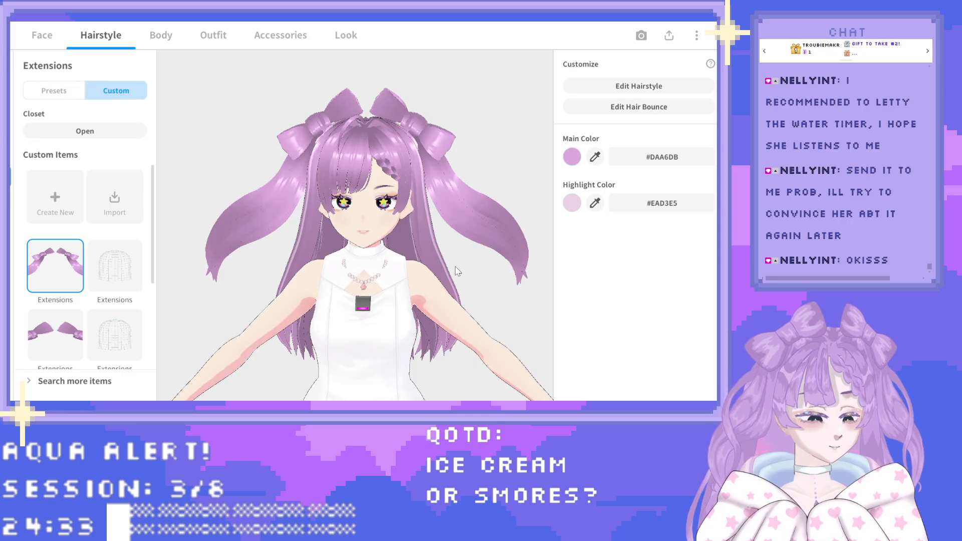
pyautogui.moveTo(455, 267); pyautogui.dragTo(455, 234, button='middle')
pyautogui.scroll(-3, 457, 263)
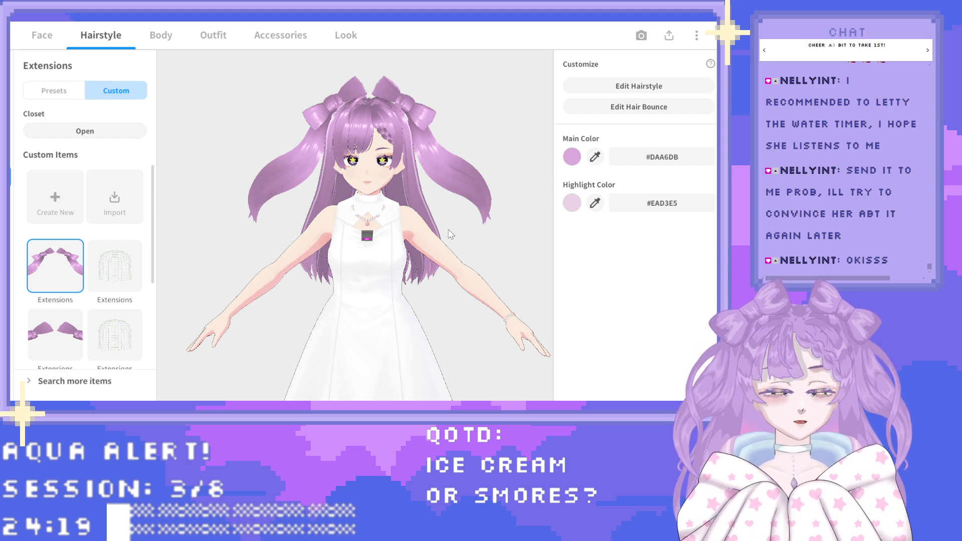
# Look through the whole-set outfit presets and view the avatar's current outfit down to the legs.
pyautogui.click(158, 36)
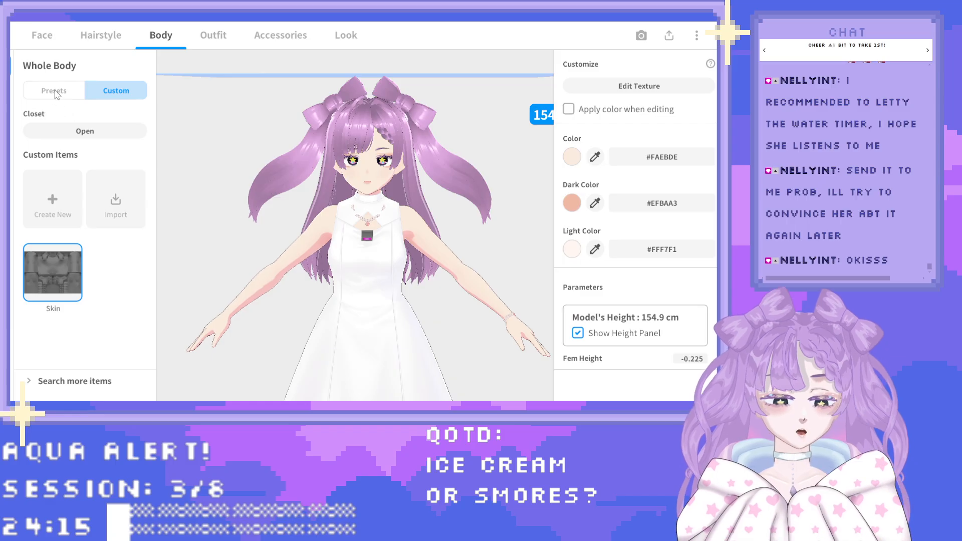
pyautogui.click(222, 38)
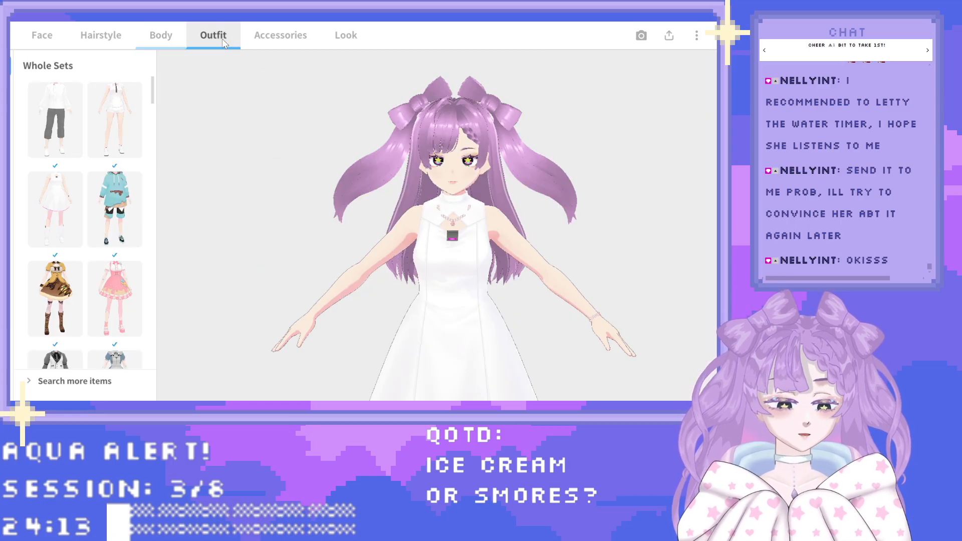
pyautogui.moveTo(152, 94); pyautogui.dragTo(149, 137)
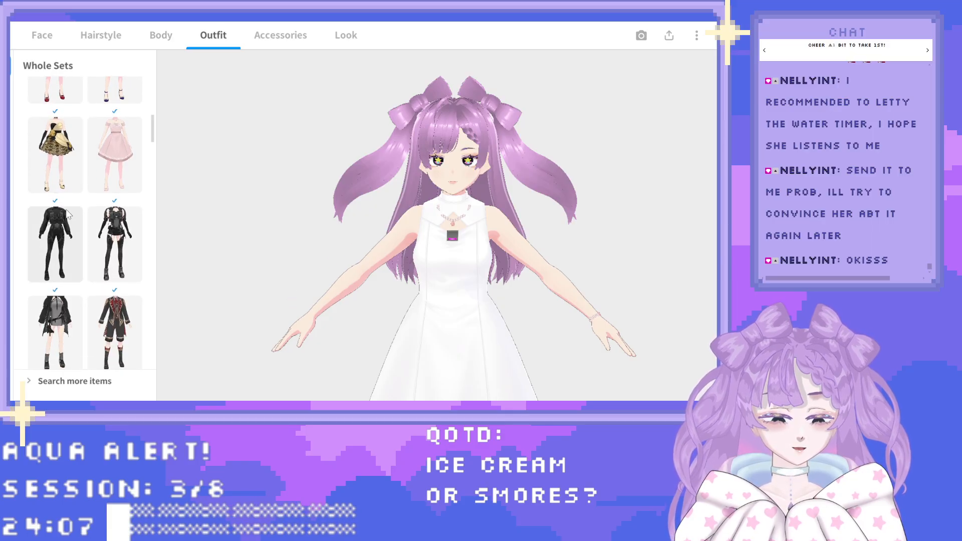
pyautogui.scroll(-2, 426, 282)
pyautogui.scroll(-2, 425, 278)
pyautogui.moveTo(425, 278); pyautogui.dragTo(366, 225, button='middle')
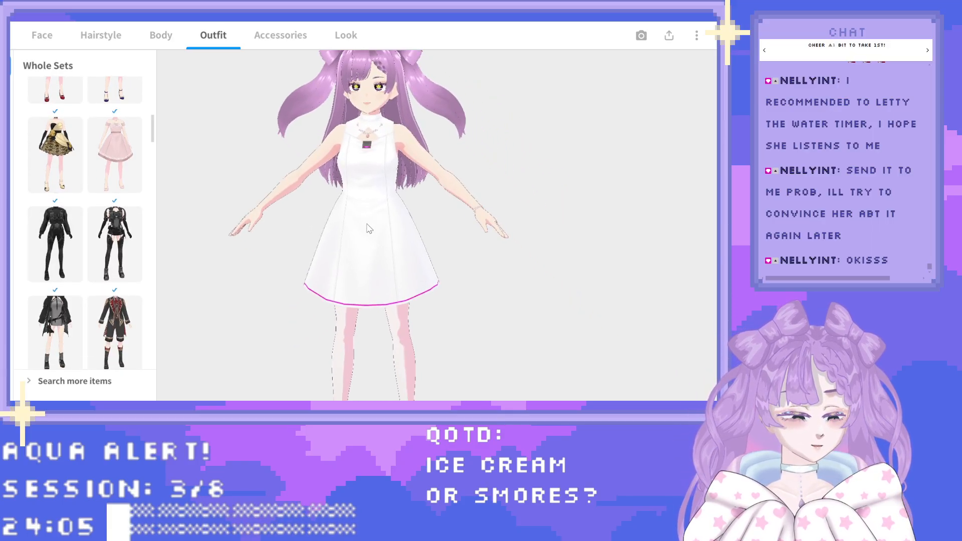
pyautogui.scroll(-4, 373, 241)
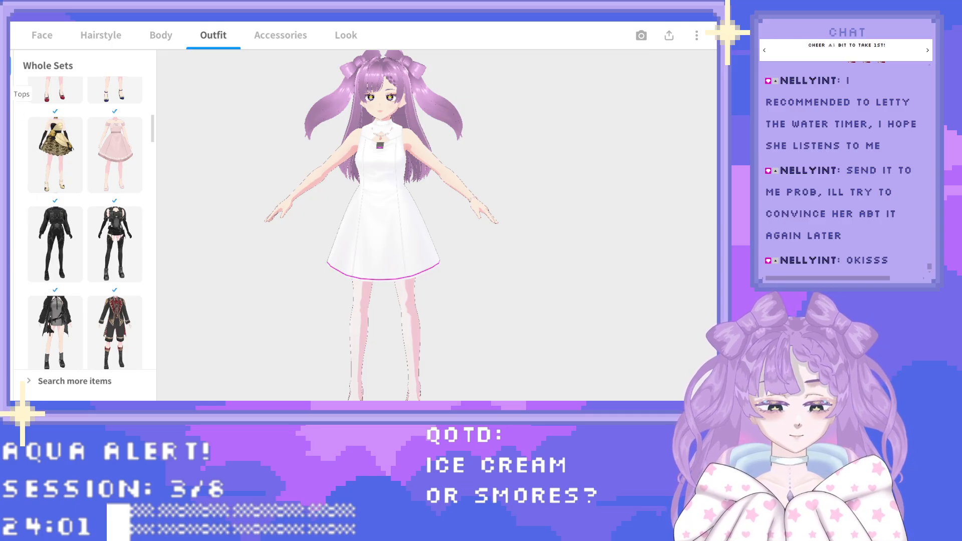
# Browse the presets for tops from start to end of the list.
pyautogui.click(12, 91)
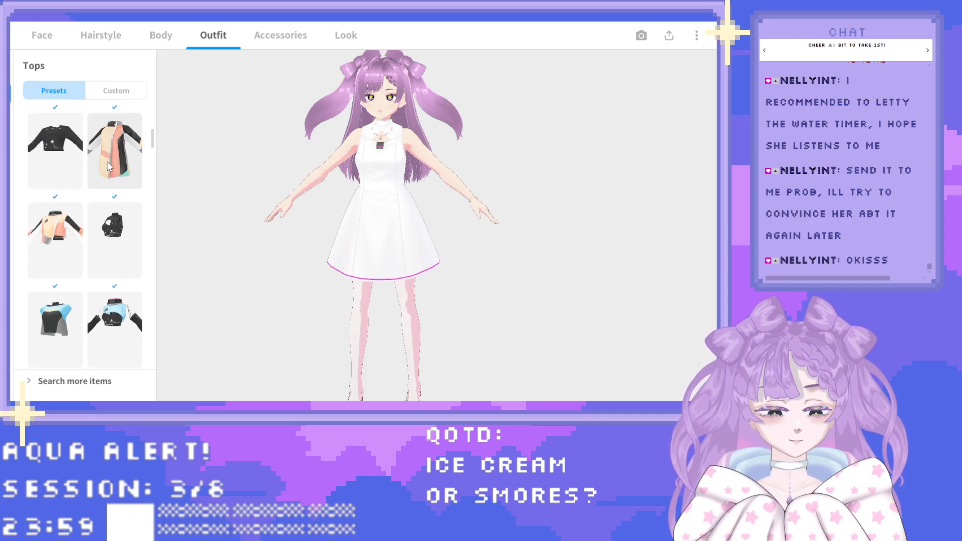
pyautogui.scroll(-10, 109, 167)
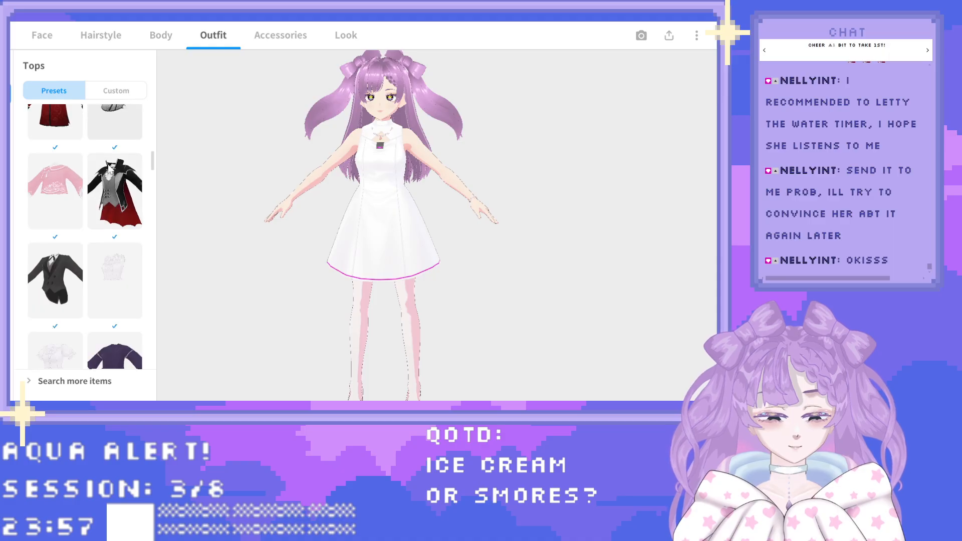
pyautogui.scroll(-5, 111, 169)
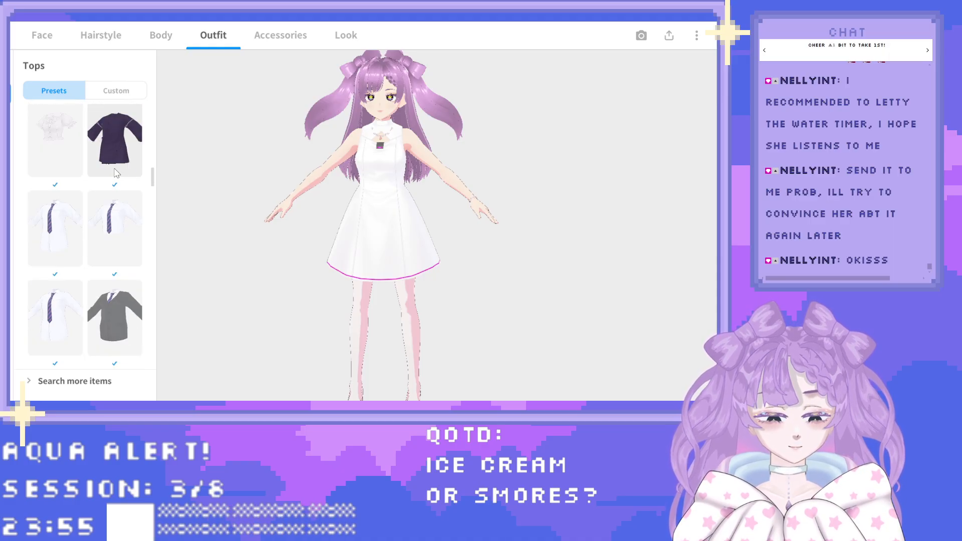
pyautogui.scroll(-4, 117, 173)
pyautogui.moveTo(155, 186); pyautogui.dragTo(152, 370)
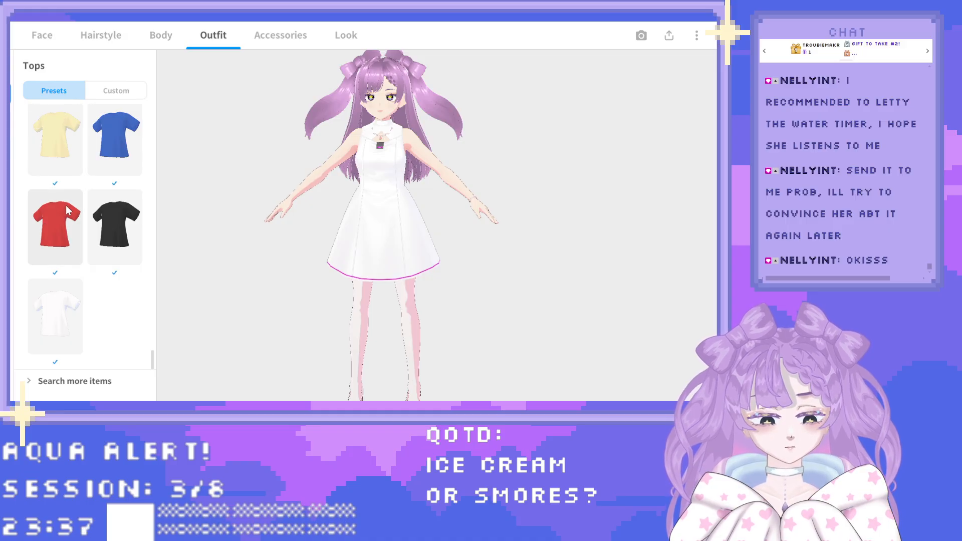
pyautogui.scroll(1, 123, 314)
pyautogui.moveTo(152, 354); pyautogui.dragTo(139, 215)
pyautogui.scroll(15, 139, 214)
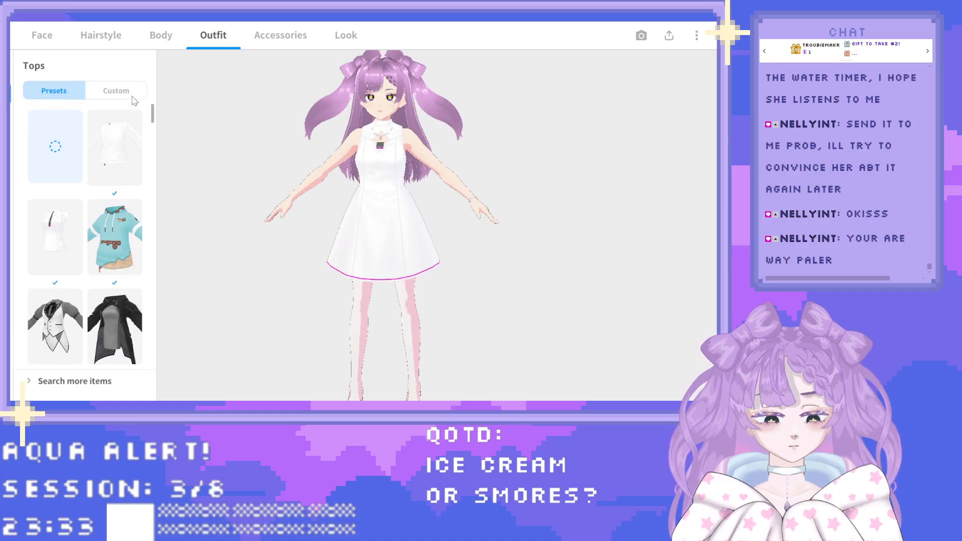
# Dress the avatar in the black open coat with the grey dress and check it together with the hairstyle.
pyautogui.scroll(-4, 116, 158)
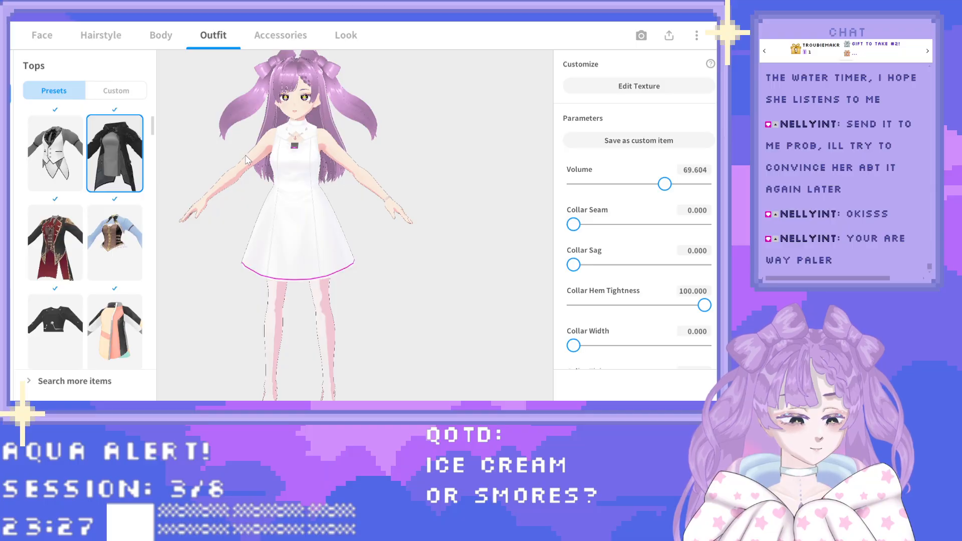
pyautogui.moveTo(269, 173)
pyautogui.mouseDown(button='right')
pyautogui.moveTo(310, 178)
pyautogui.moveTo(272, 168)
pyautogui.mouseUp(button='right')
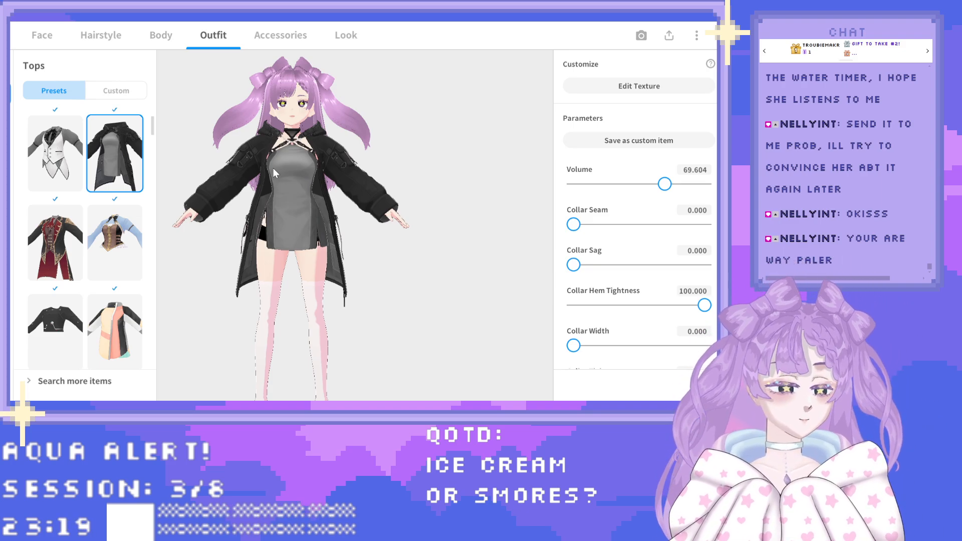
pyautogui.scroll(5, 272, 168)
pyautogui.scroll(8, 268, 144)
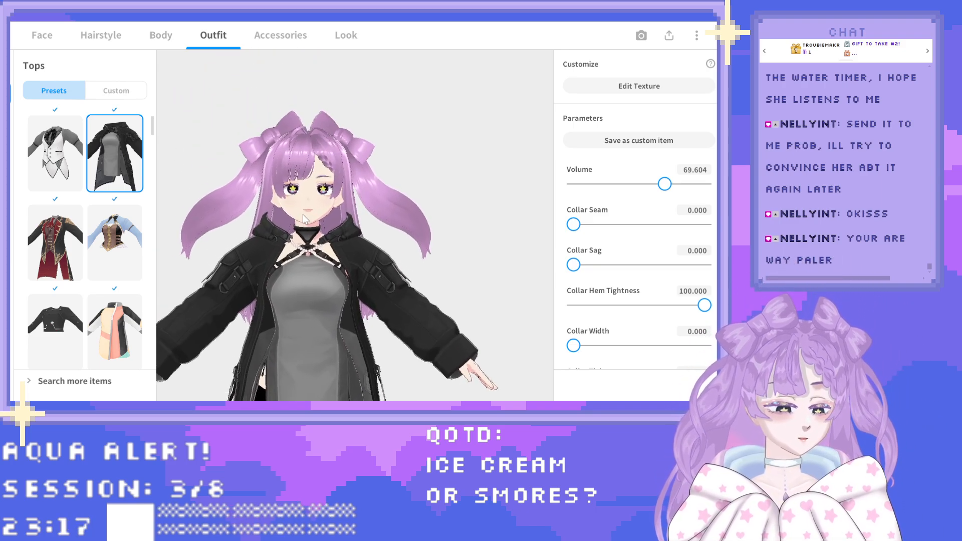
pyautogui.moveTo(299, 203); pyautogui.dragTo(306, 214, button='middle')
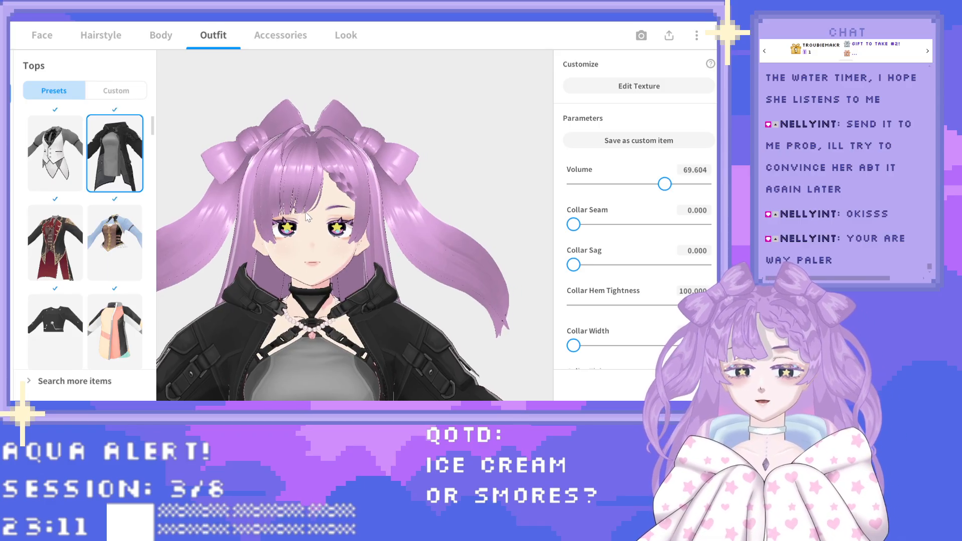
pyautogui.moveTo(305, 213); pyautogui.dragTo(311, 207, button='middle')
pyautogui.moveTo(328, 218)
pyautogui.mouseDown(button='right')
pyautogui.moveTo(342, 225)
pyautogui.moveTo(336, 213)
pyautogui.mouseUp(button='right')
pyautogui.moveTo(335, 212); pyautogui.dragTo(341, 218, button='middle')
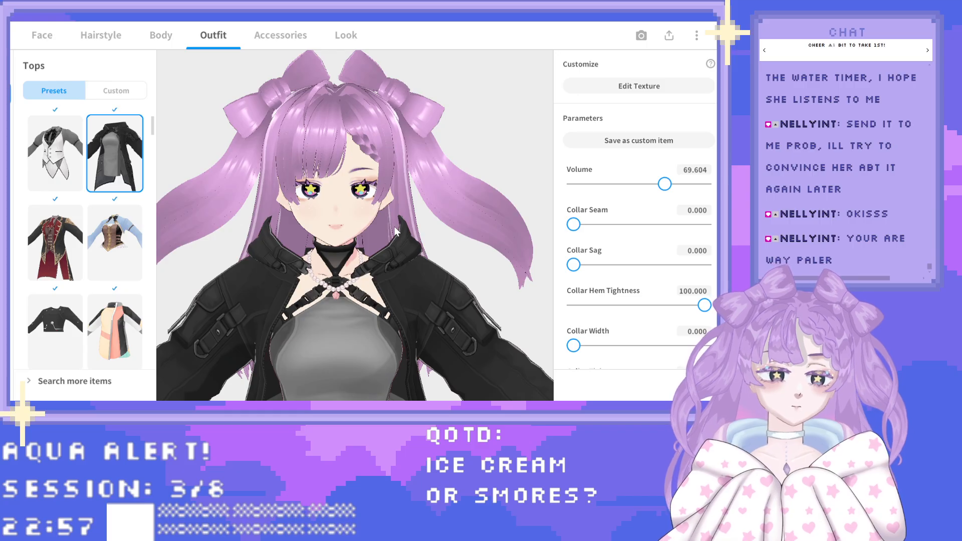
# Browse the face's skin presets from start to end of the list and back.
pyautogui.click(45, 35)
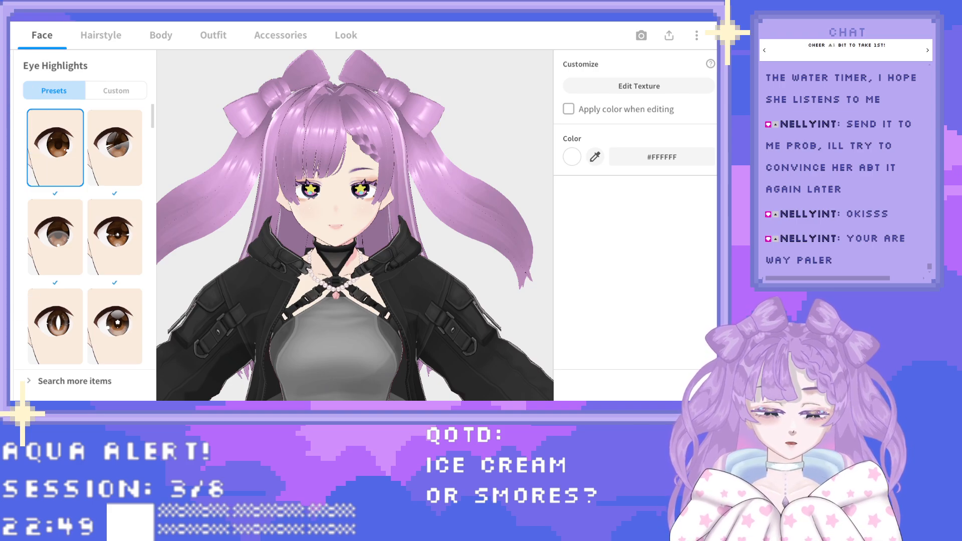
pyautogui.click(10, 330)
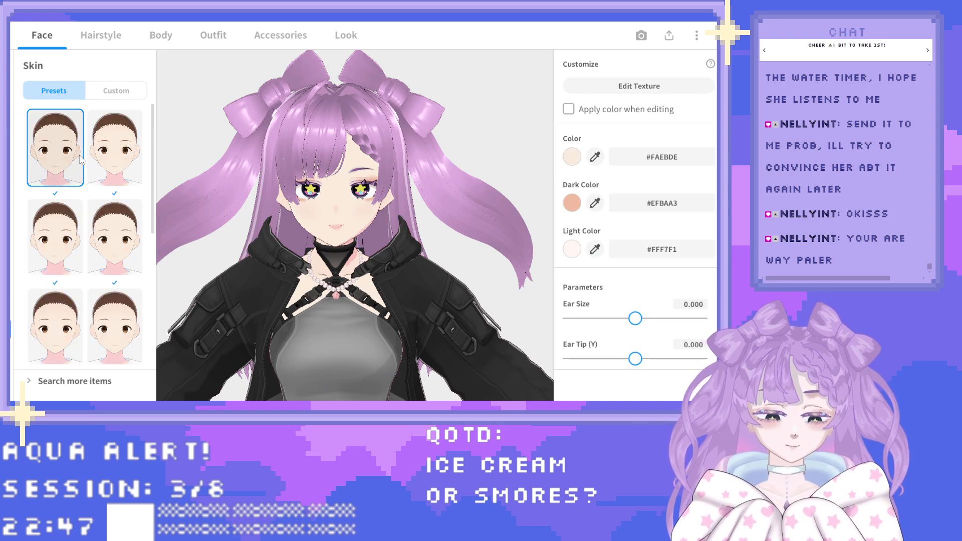
pyautogui.scroll(-2, 81, 160)
pyautogui.scroll(2, 80, 159)
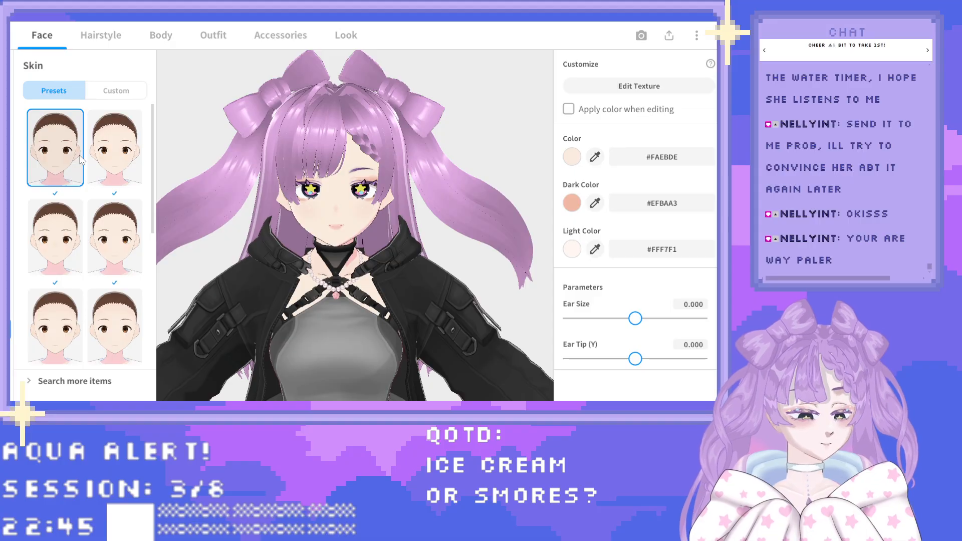
pyautogui.scroll(-3, 80, 159)
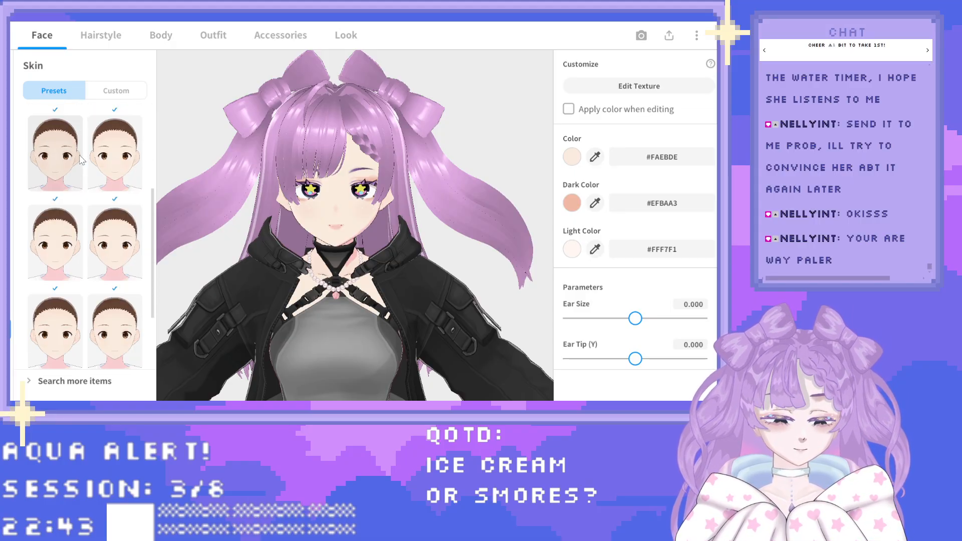
pyautogui.scroll(3, 82, 159)
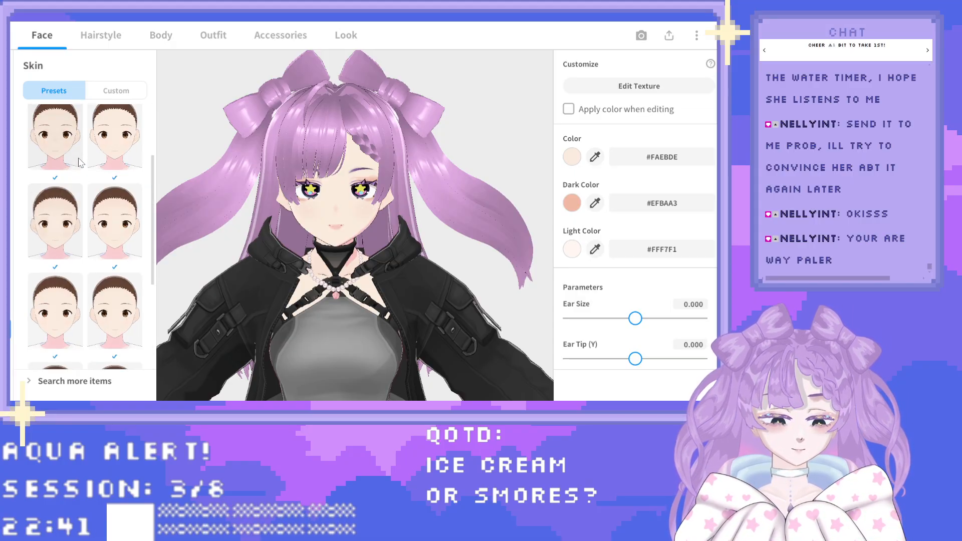
pyautogui.scroll(2, 80, 161)
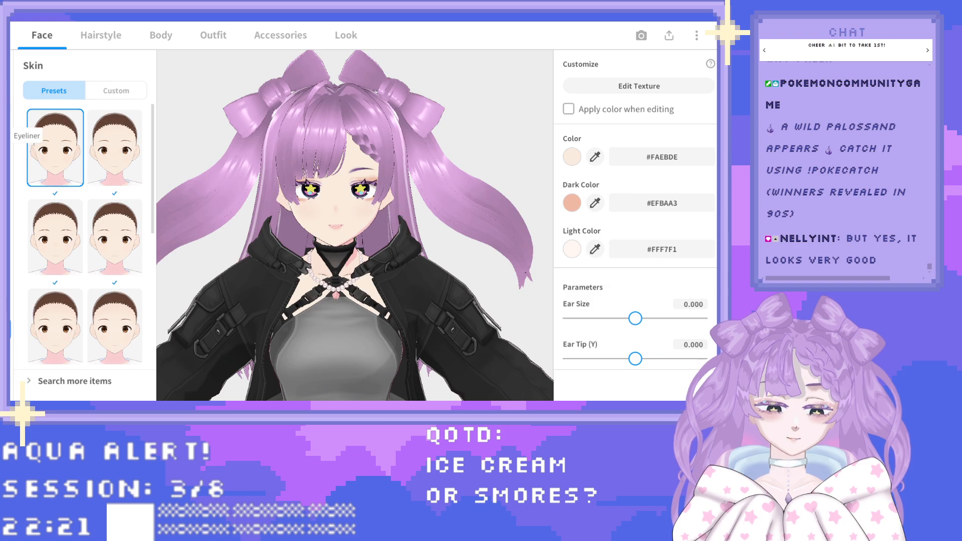
# Check the avatar's eyeliner, eyelashes, nose and lips settings in turn, finishing on the cheeks presets.
pyautogui.click(7, 135)
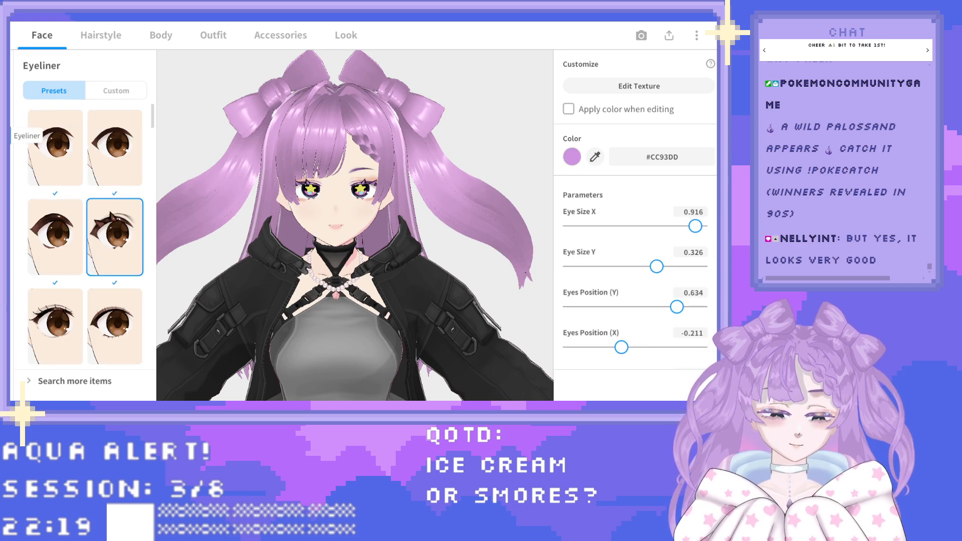
pyautogui.click(7, 164)
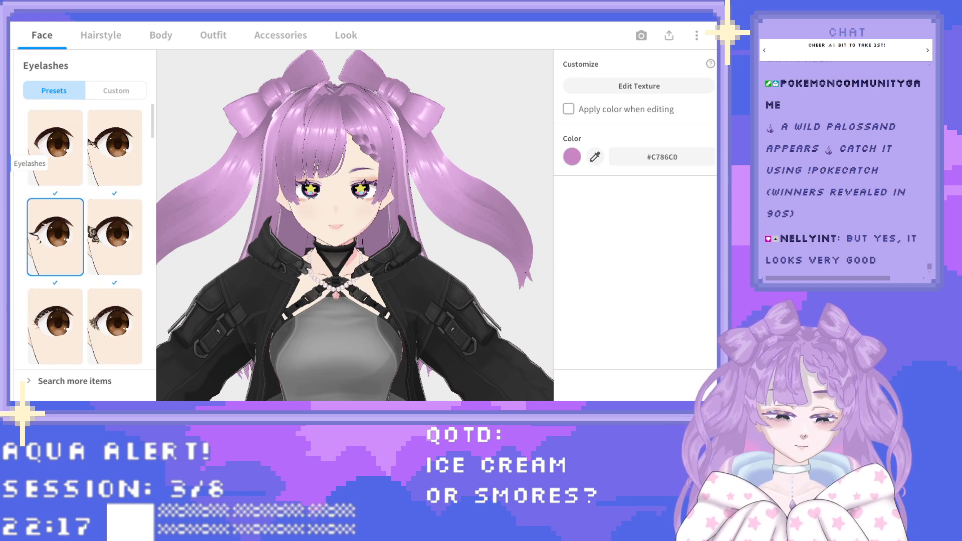
pyautogui.click(7, 191)
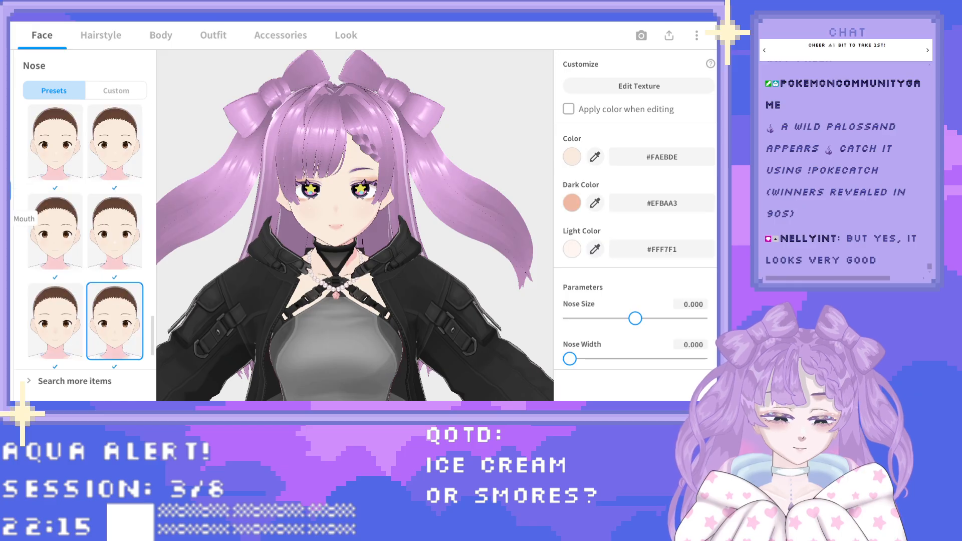
pyautogui.click(7, 274)
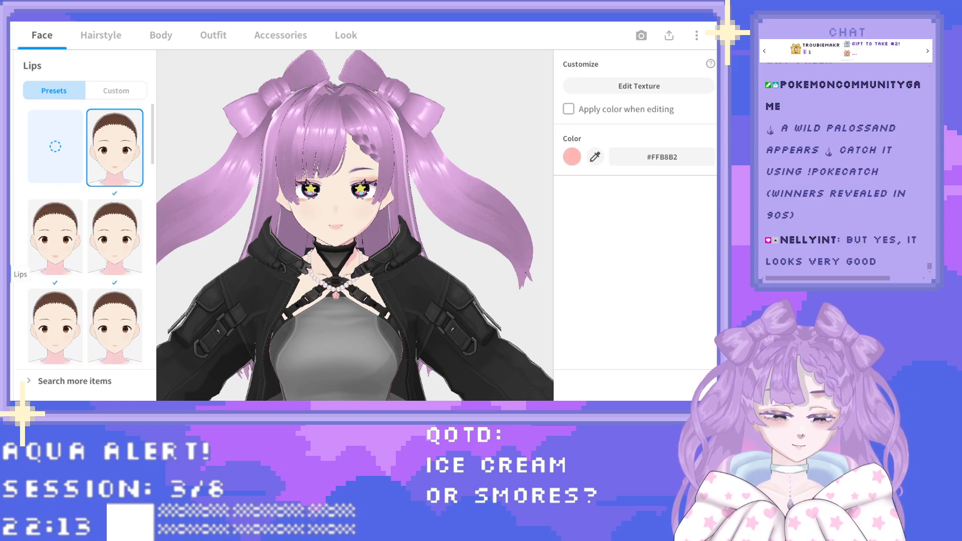
pyautogui.click(7, 301)
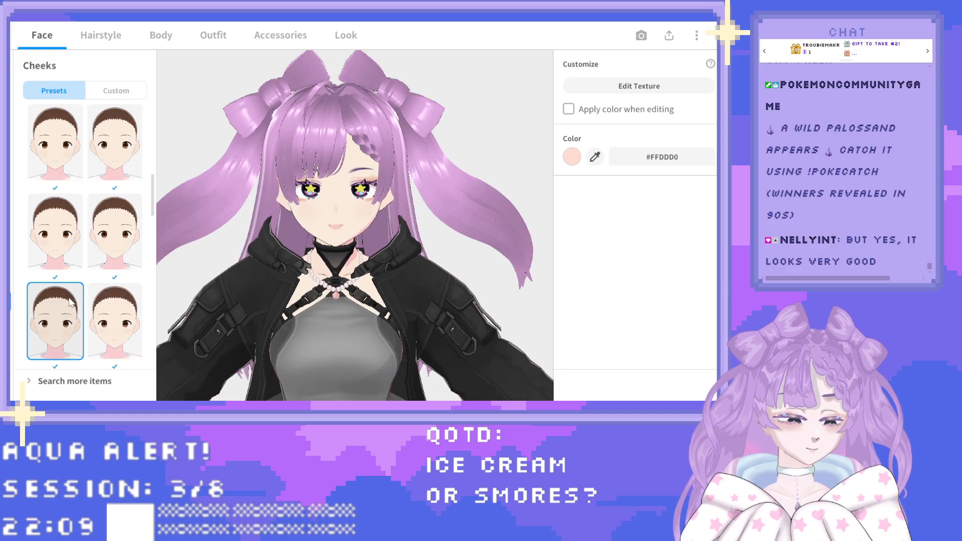
# Open the cheeks texture for editing and turn on mirrored painting.
pyautogui.click(616, 87)
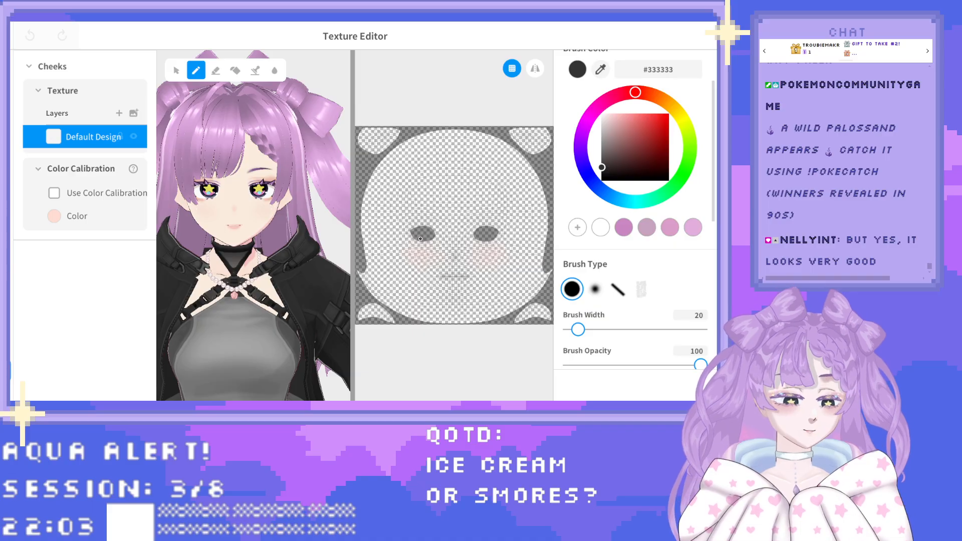
pyautogui.scroll(4, 421, 239)
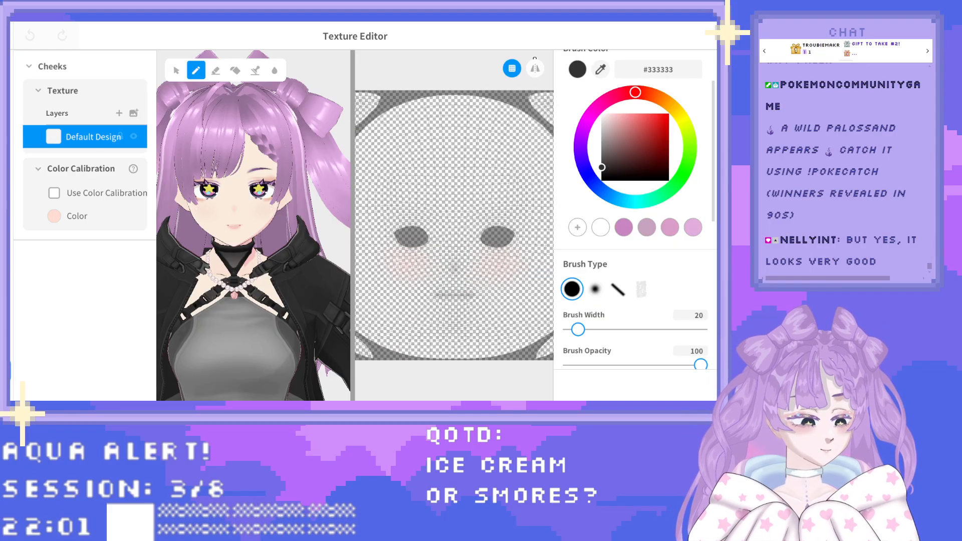
pyautogui.click(534, 68)
pyautogui.scroll(2, 536, 253)
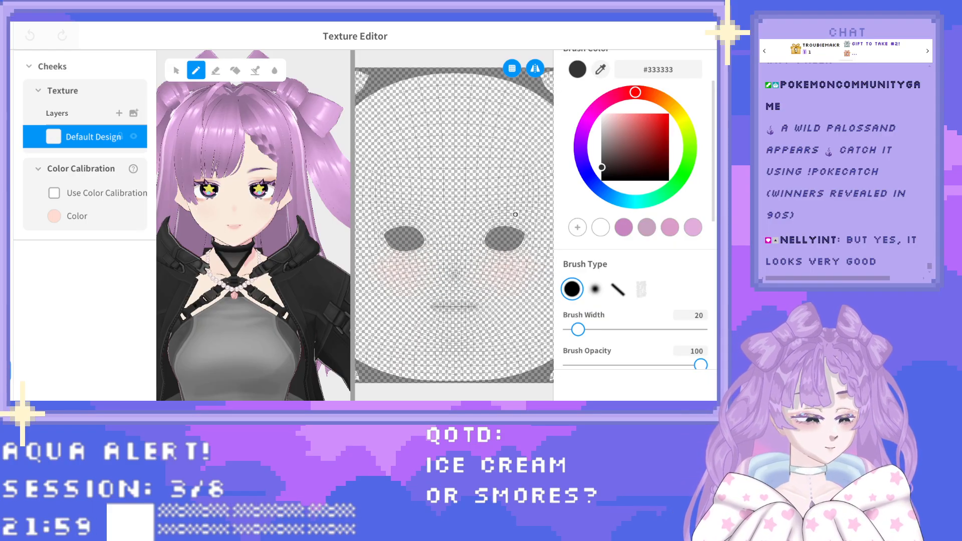
pyautogui.scroll(-2, 516, 221)
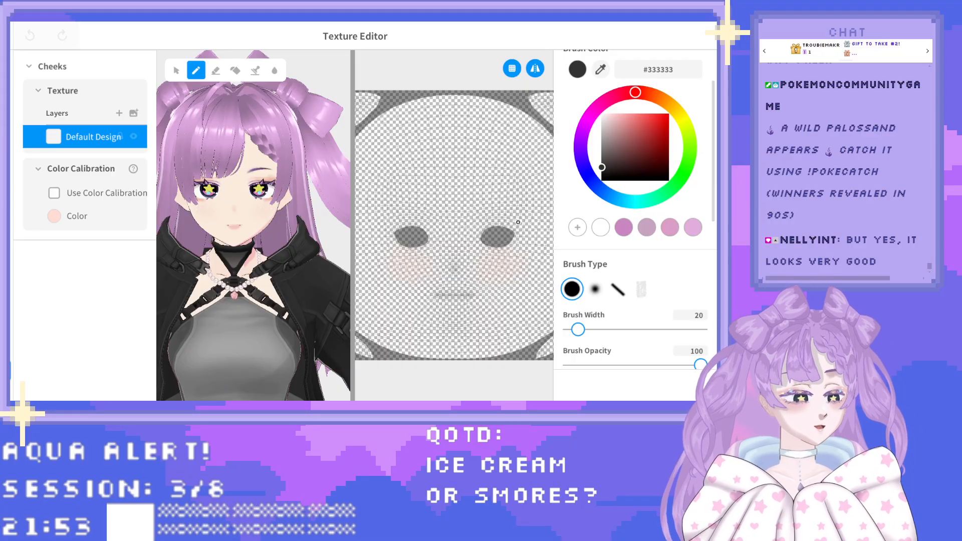
# Paint warm shading in #E3BAA5 with a 42-wide brush around the outer corners and upper edges of both eyes.
pyautogui.moveTo(648, 93)
pyautogui.mouseDown()
pyautogui.moveTo(669, 104)
pyautogui.moveTo(653, 95)
pyautogui.mouseUp()
pyautogui.click(619, 121)
pyautogui.click(620, 121)
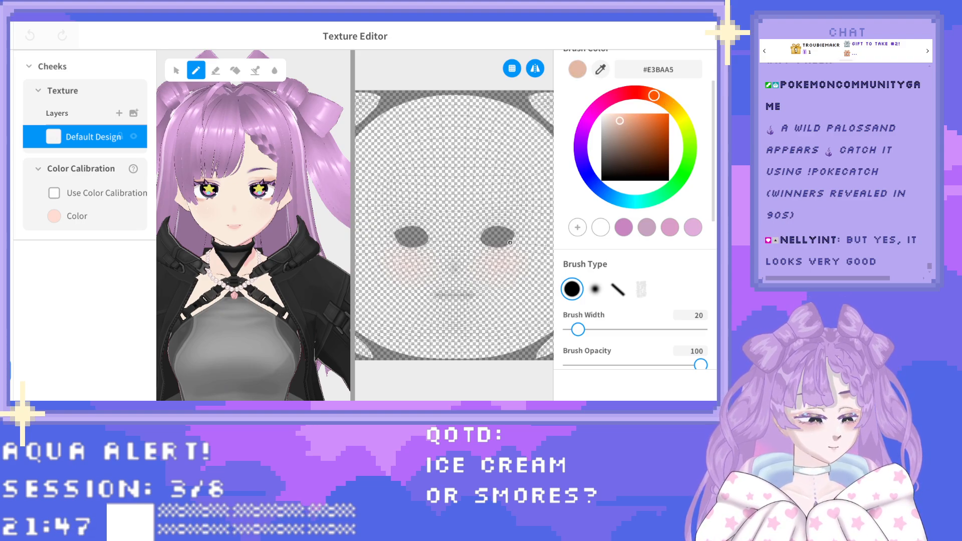
pyautogui.moveTo(578, 329); pyautogui.dragTo(588, 330)
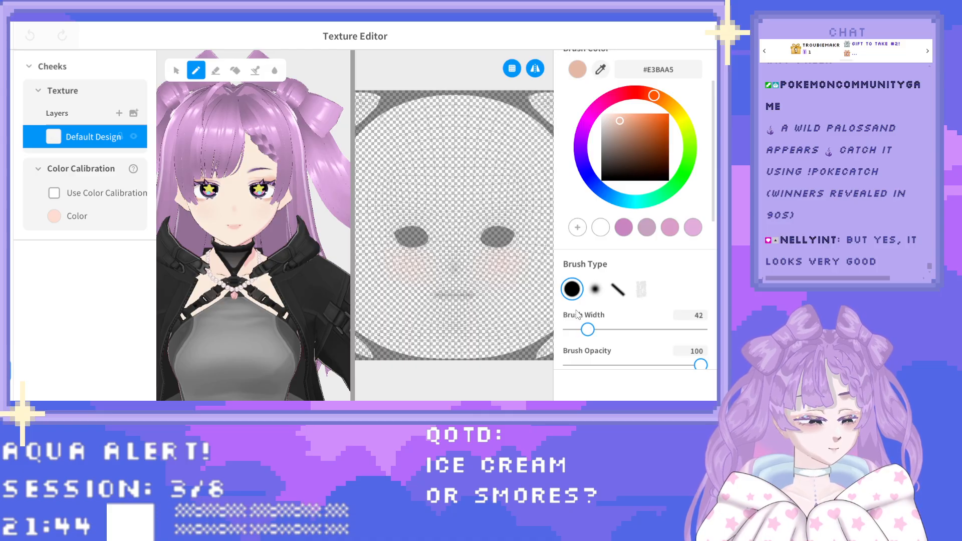
pyautogui.click(507, 243)
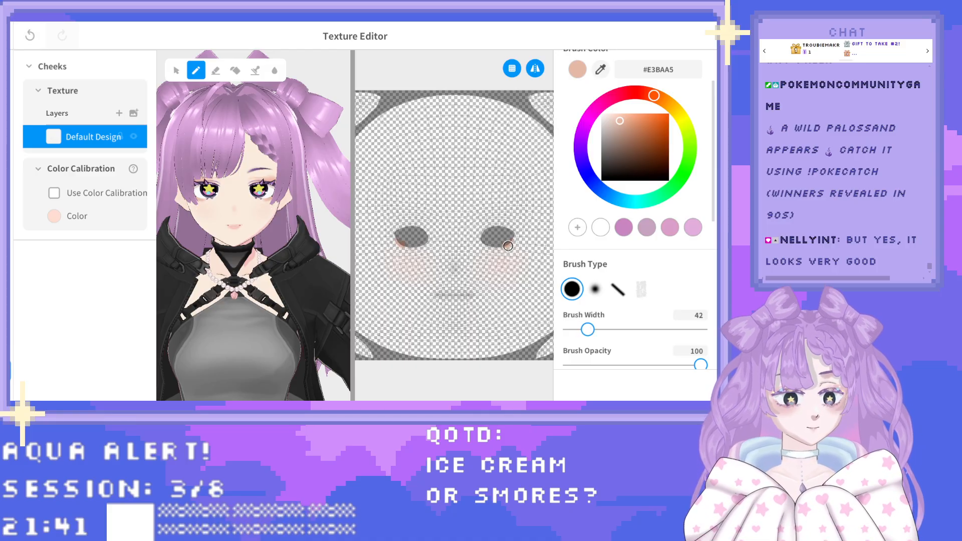
pyautogui.moveTo(505, 245); pyautogui.dragTo(515, 235)
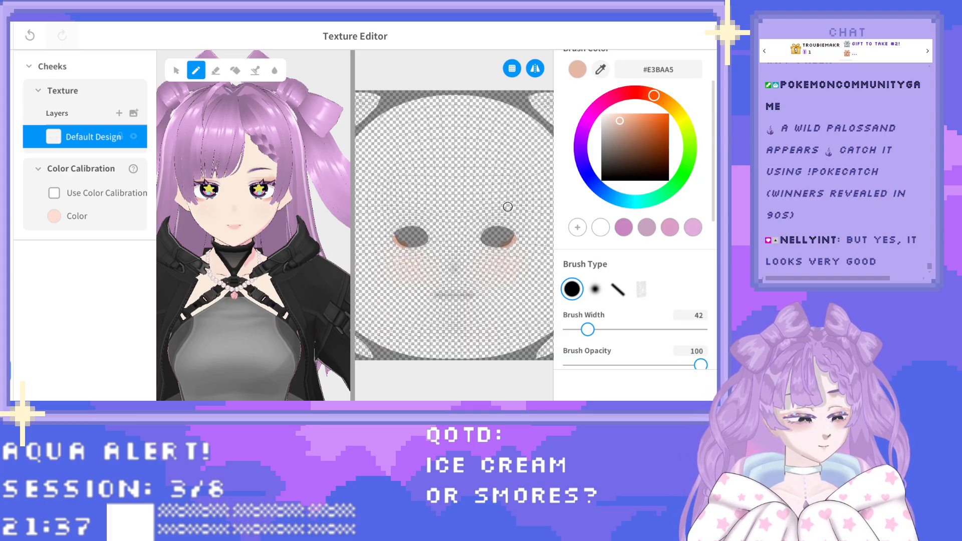
pyautogui.moveTo(513, 233); pyautogui.dragTo(487, 226)
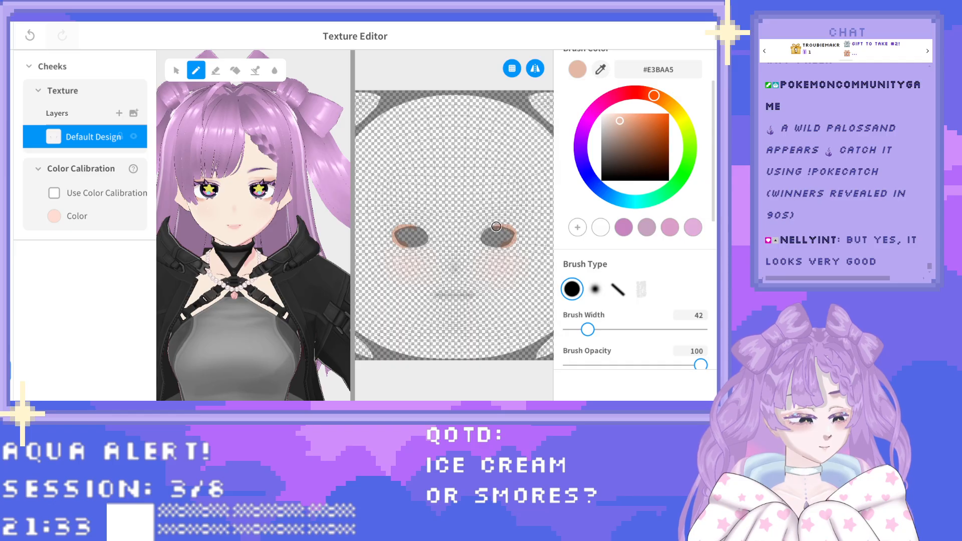
# Paint cool grey-lavender shading in #BFBECE along the lower edges of both eyes.
pyautogui.click(587, 173)
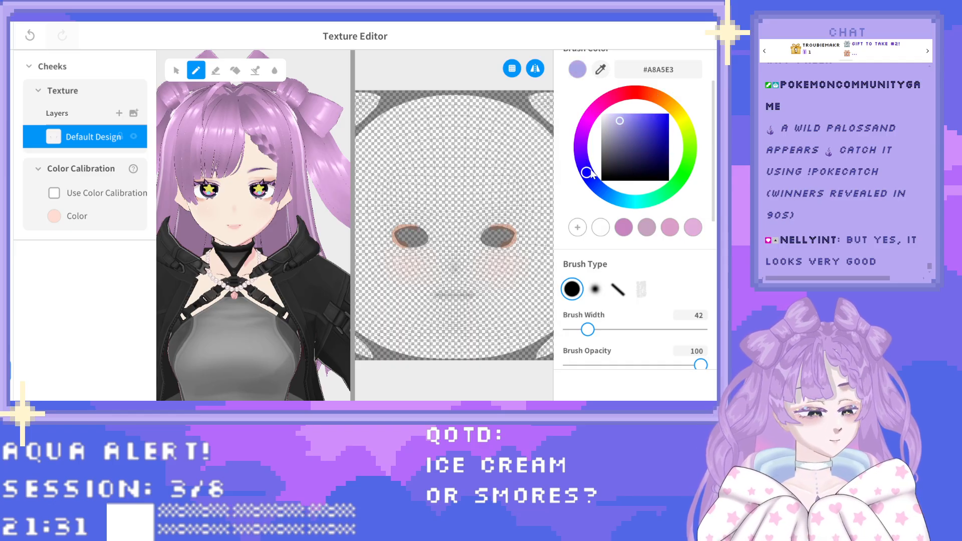
pyautogui.click(607, 124)
pyautogui.click(606, 126)
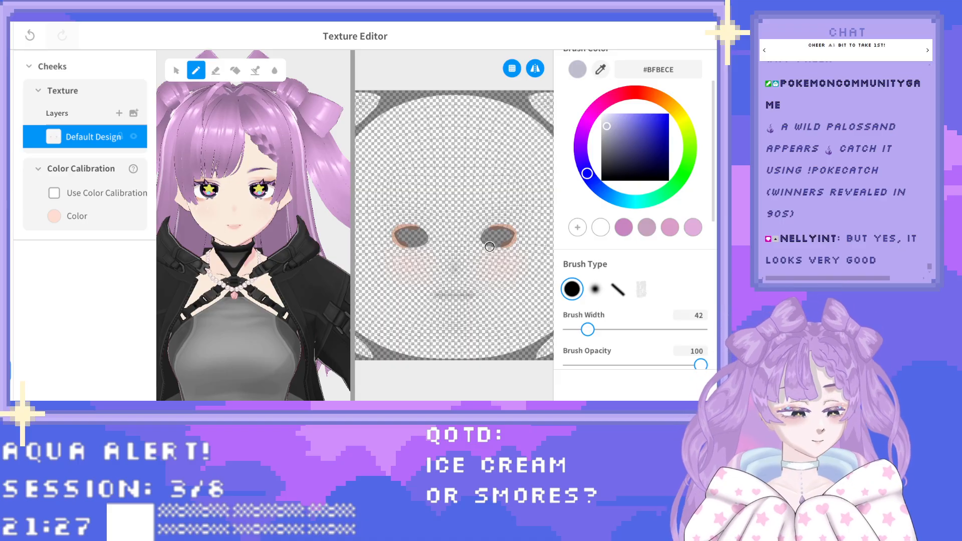
pyautogui.moveTo(489, 247); pyautogui.dragTo(498, 249)
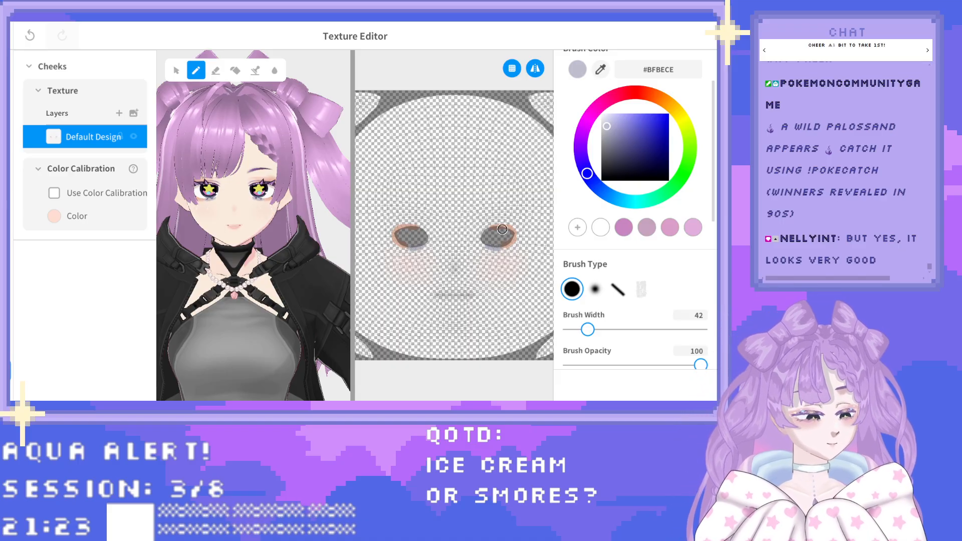
# Soften the painted shading around both eyes with Blur, touching it up with Brush and Eraser.
pyautogui.click(275, 70)
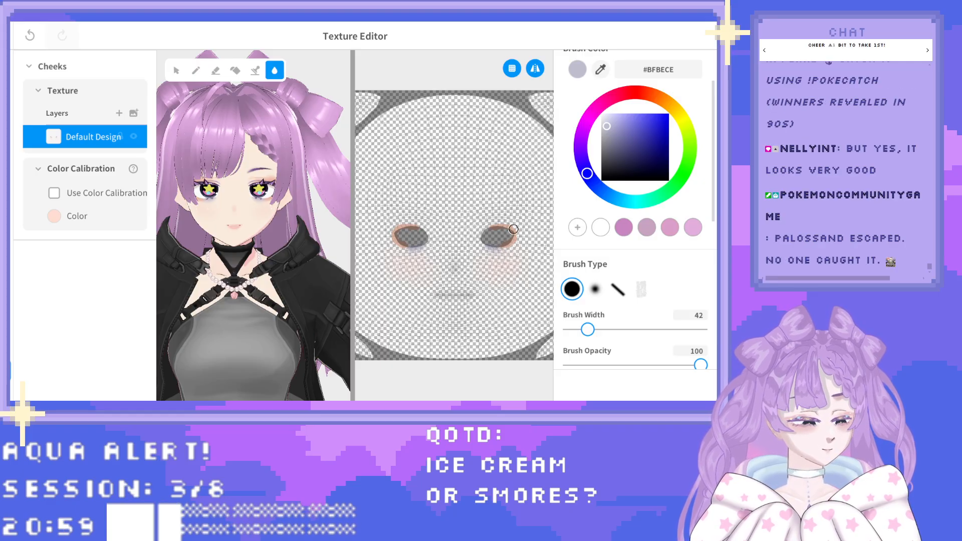
pyautogui.click(202, 72)
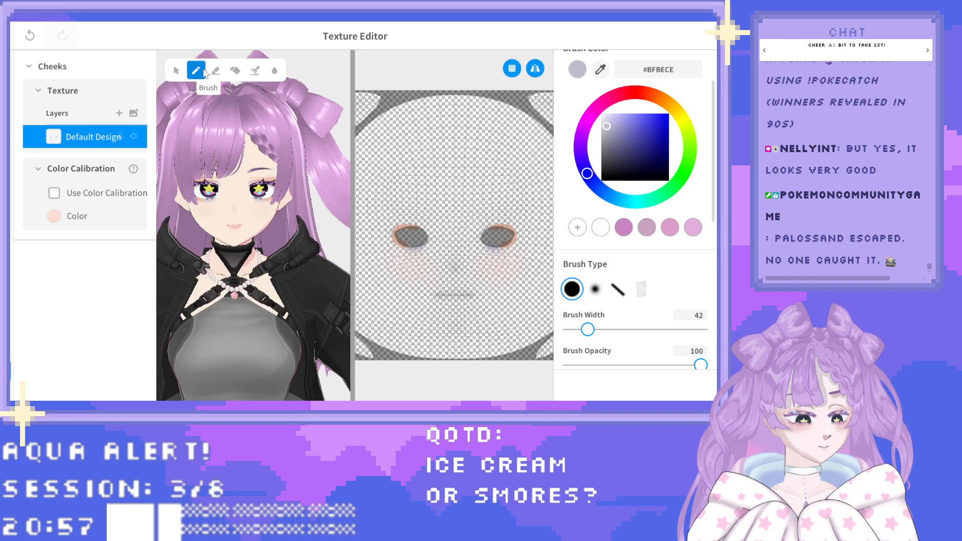
pyautogui.click(274, 71)
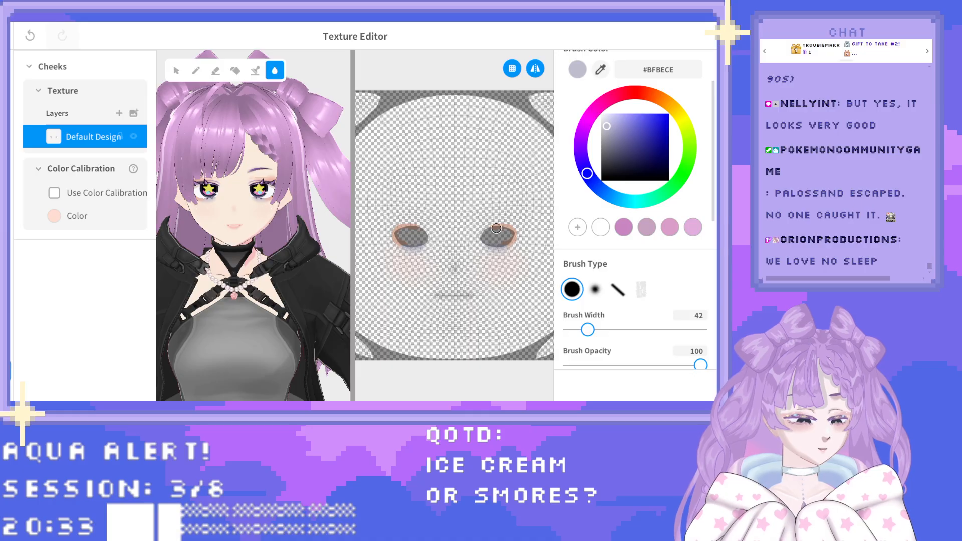
pyautogui.click(223, 75)
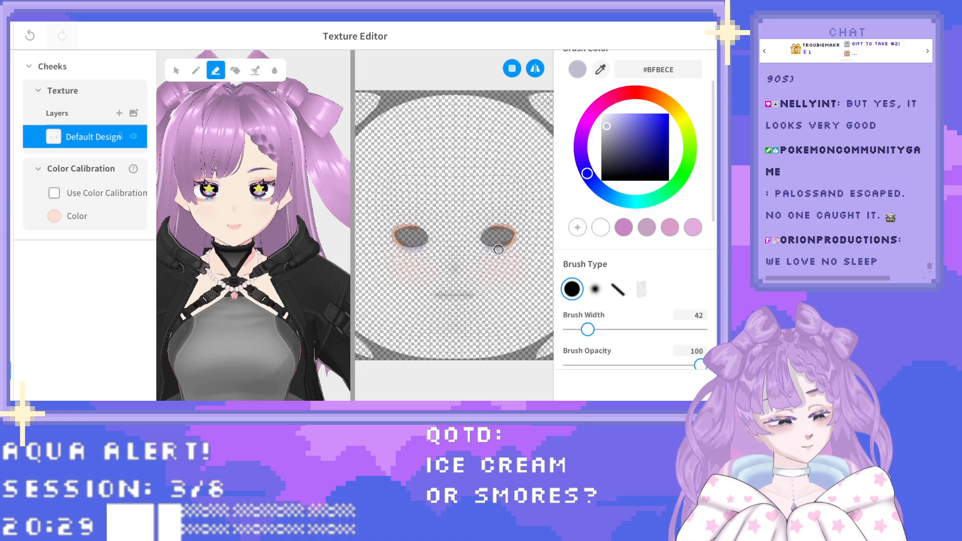
pyautogui.click(277, 75)
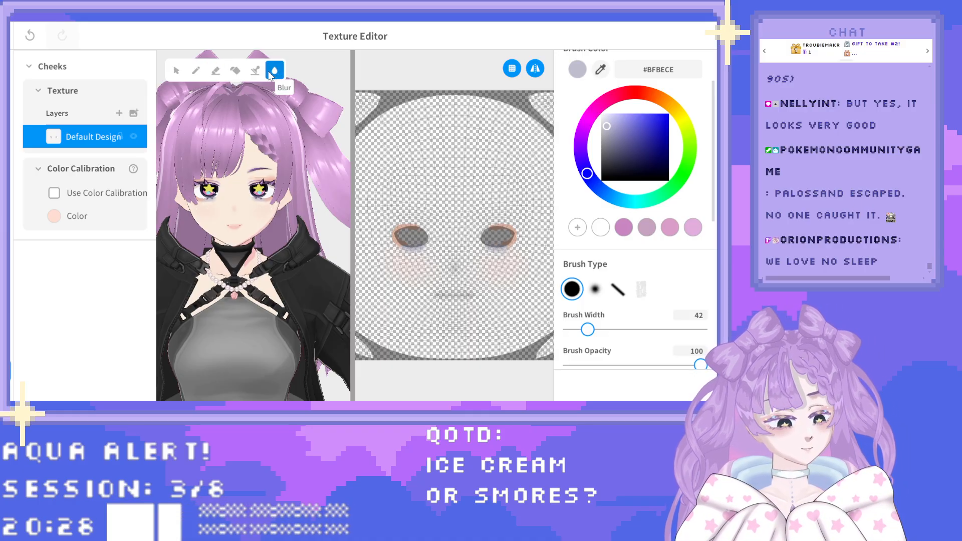
# Sample the warm eye shading as #DAB1A0 and paint blush patches below the outer corners of both eyes.
pyautogui.keyDown('alt'); pyautogui.click(511, 228); pyautogui.keyUp('alt')
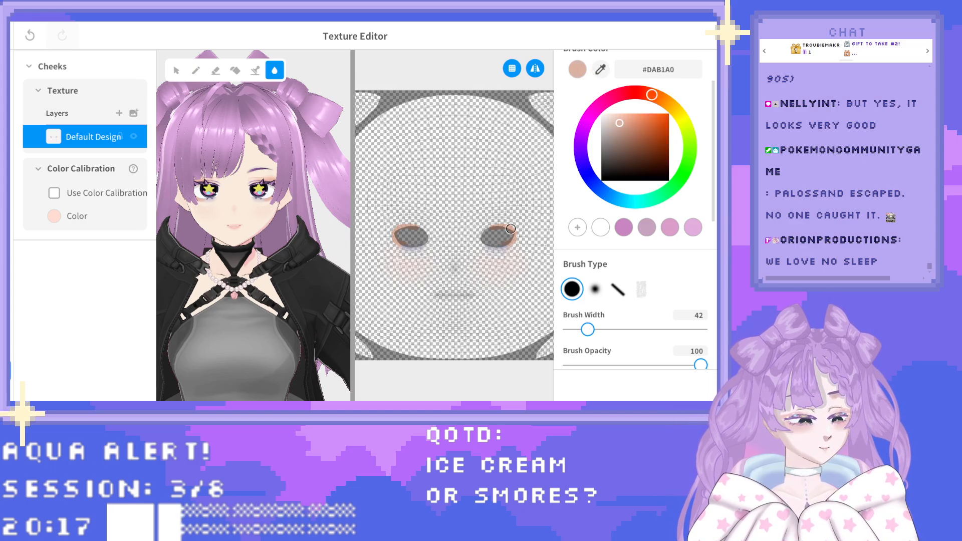
pyautogui.click(199, 73)
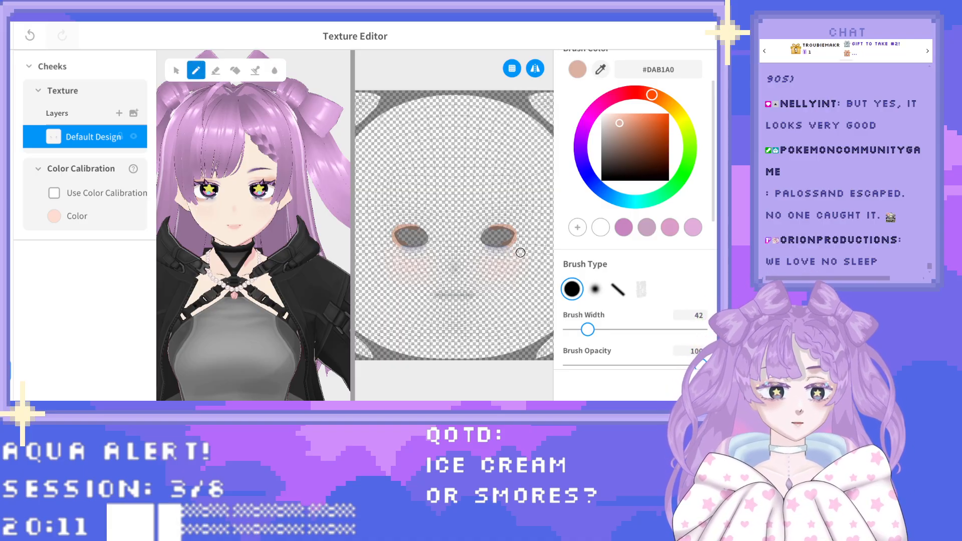
pyautogui.moveTo(518, 250); pyautogui.dragTo(523, 245)
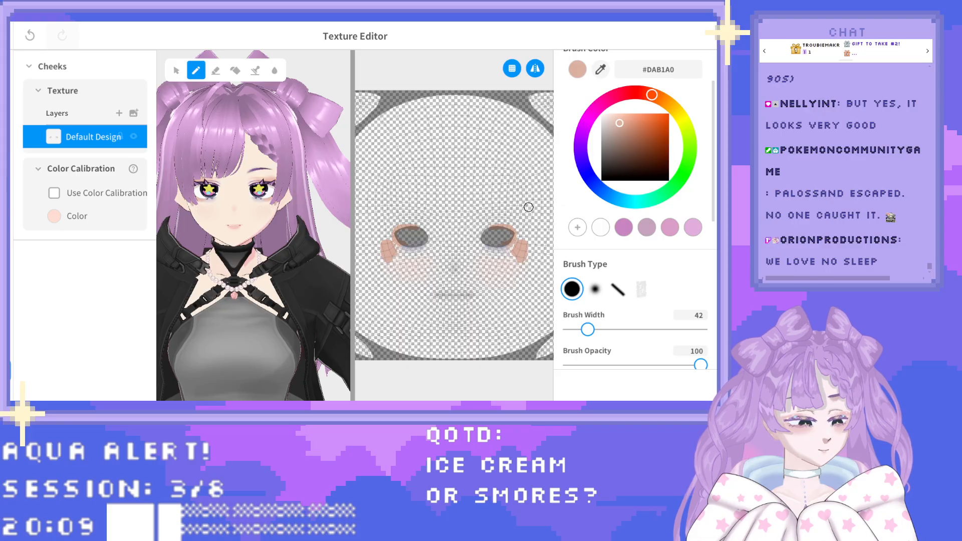
# Blend the new blush patches into the cheeks using Blur with a brush width of 56.
pyautogui.click(274, 70)
pyautogui.moveTo(588, 329); pyautogui.dragTo(594, 330)
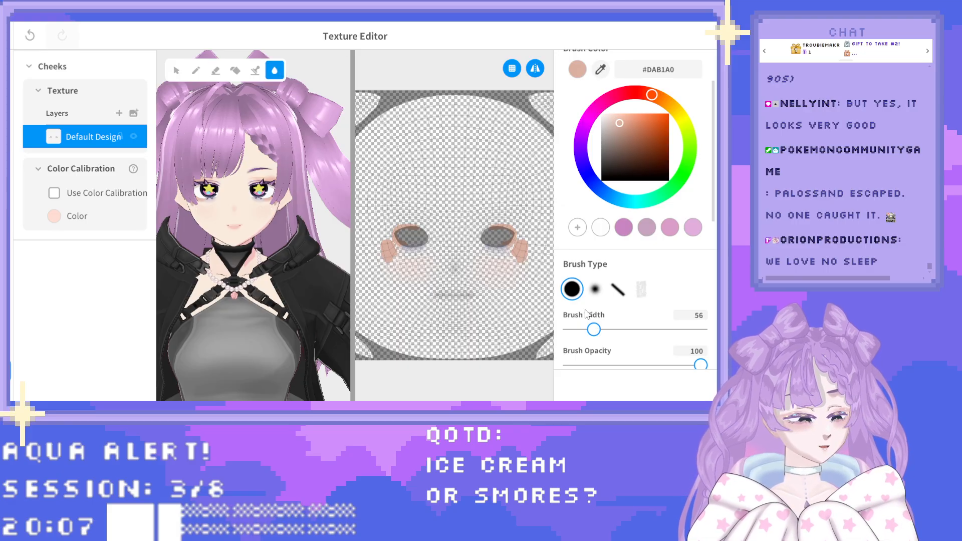
pyautogui.moveTo(522, 248)
pyautogui.mouseDown()
pyautogui.moveTo(507, 256)
pyautogui.moveTo(520, 263)
pyautogui.mouseUp()
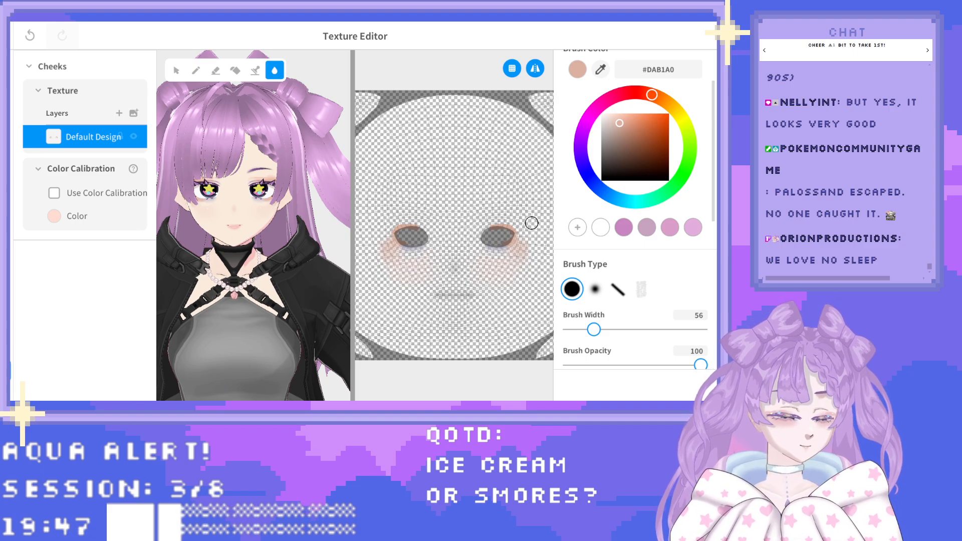
# Close the texture editor, overwriting the custom Cheeks item with the painted blush and eye shading, and review the avatar.
pyautogui.press('Escape')
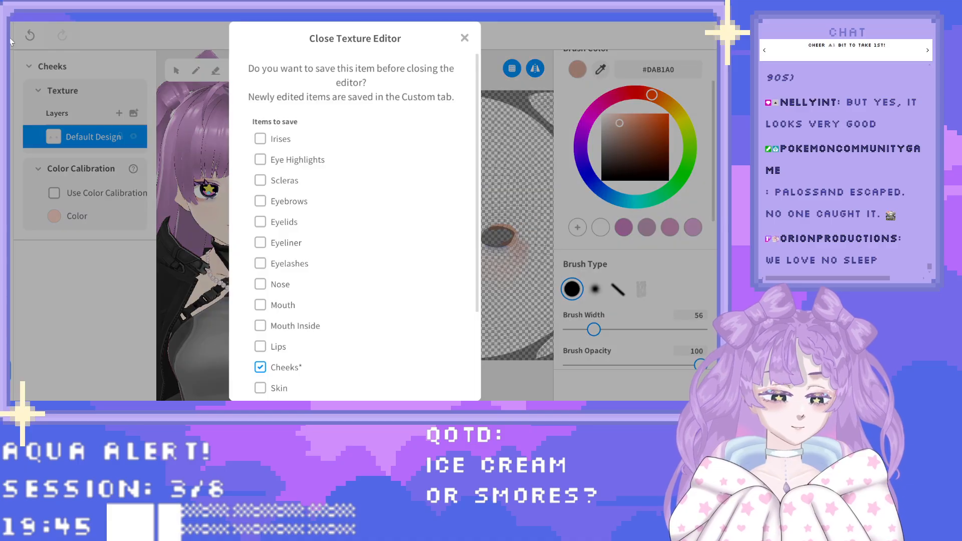
pyautogui.scroll(-3, 475, 185)
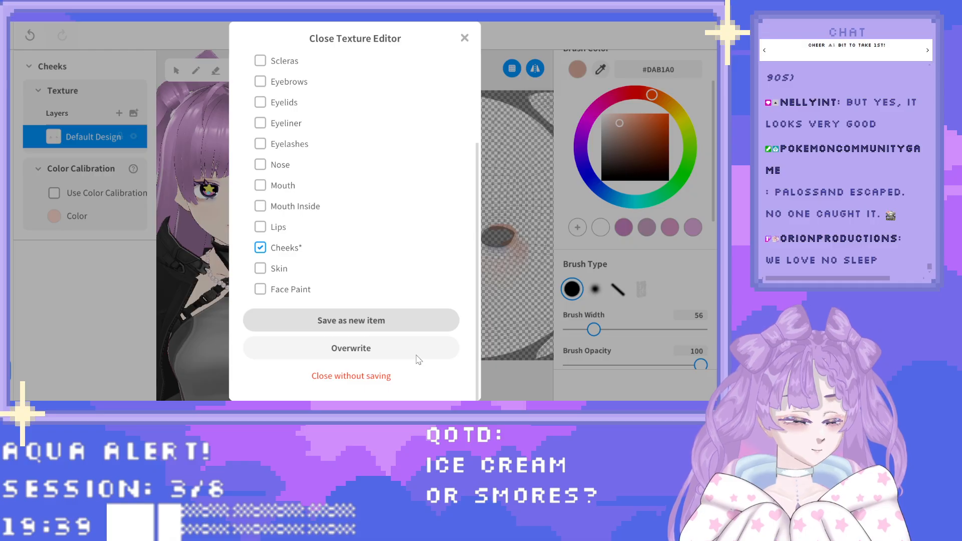
pyautogui.click(416, 355)
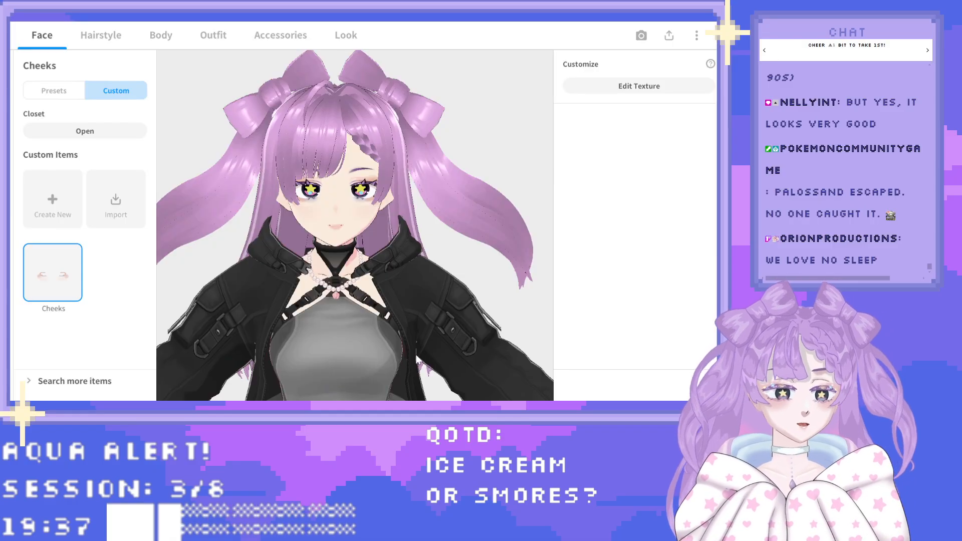
pyautogui.scroll(-5, 381, 227)
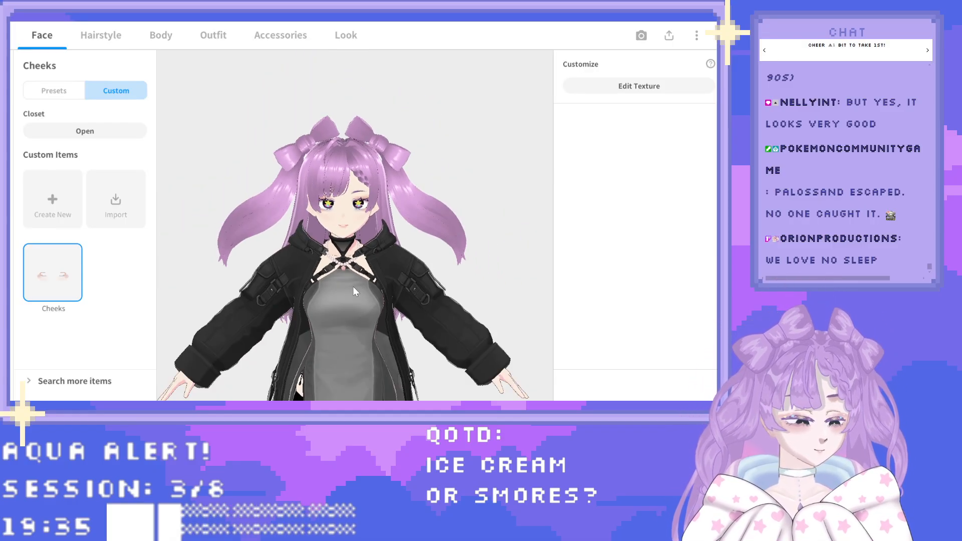
pyautogui.scroll(5, 372, 163)
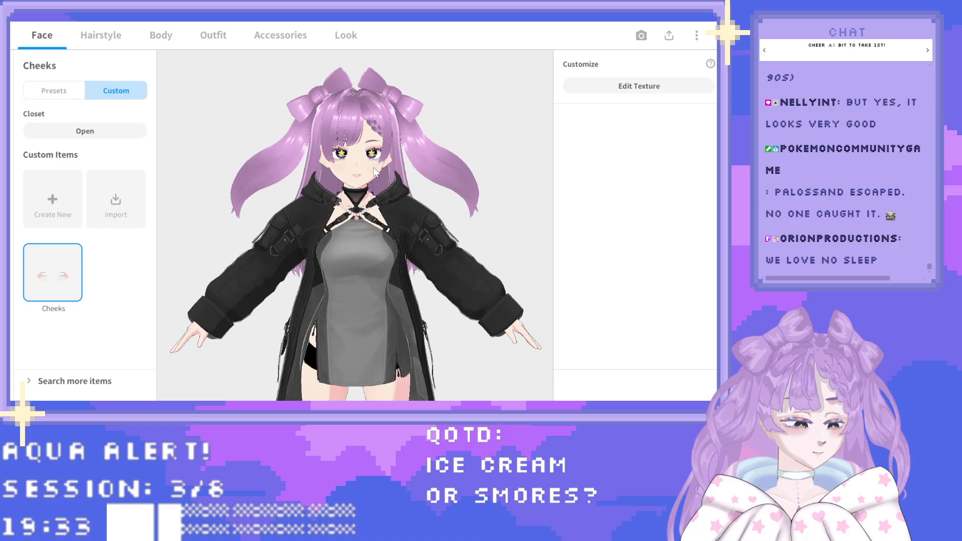
pyautogui.scroll(5, 381, 216)
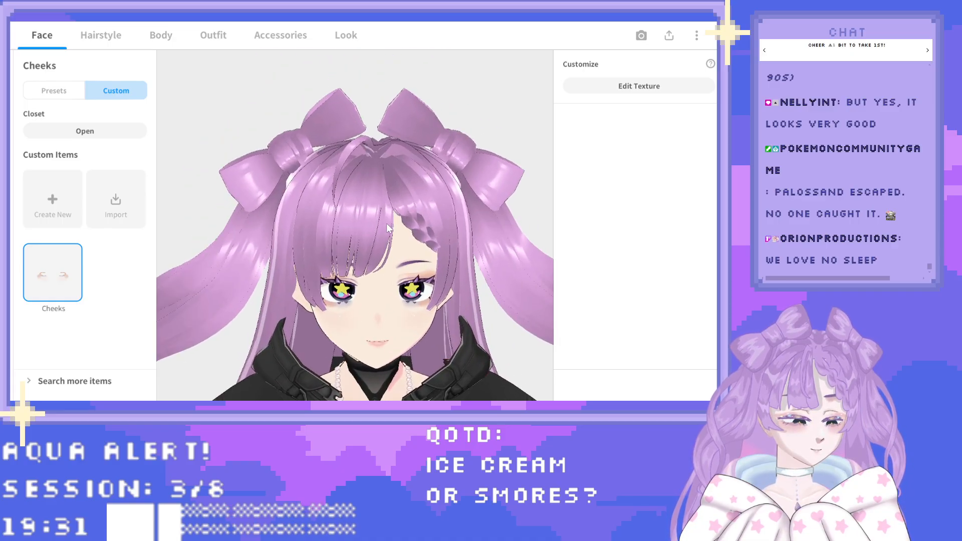
pyautogui.scroll(3, 393, 243)
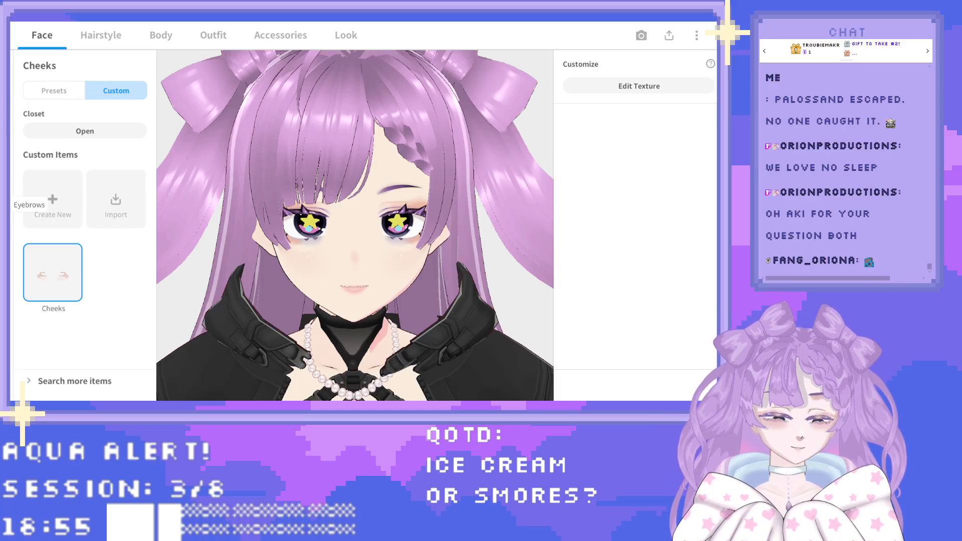
# Open the texture of the avatar's current spiked eyeliner for editing.
pyautogui.click(10, 288)
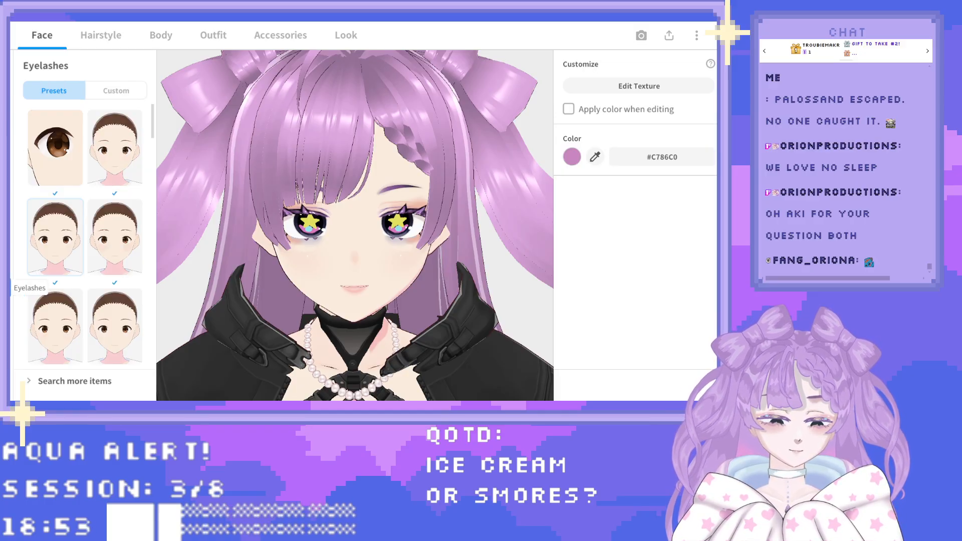
pyautogui.click(10, 260)
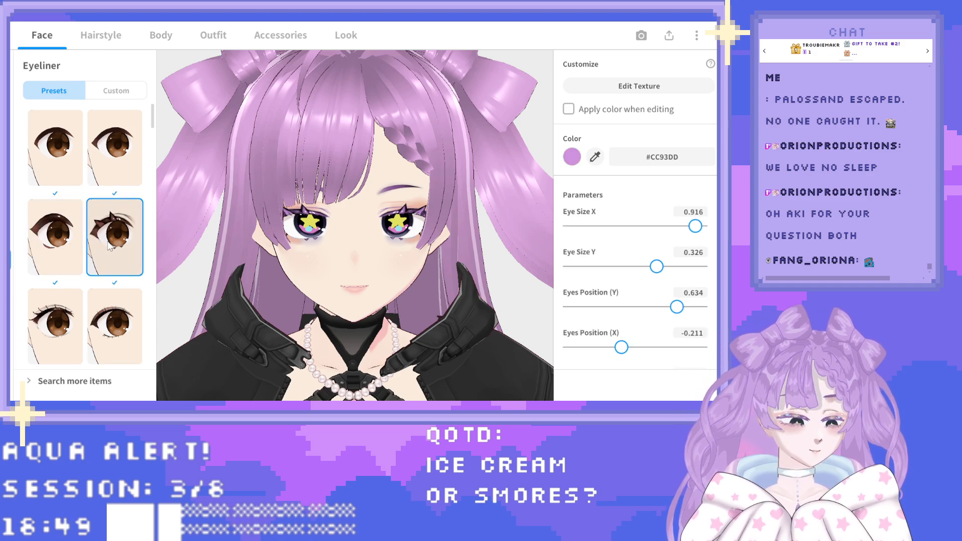
pyautogui.click(630, 87)
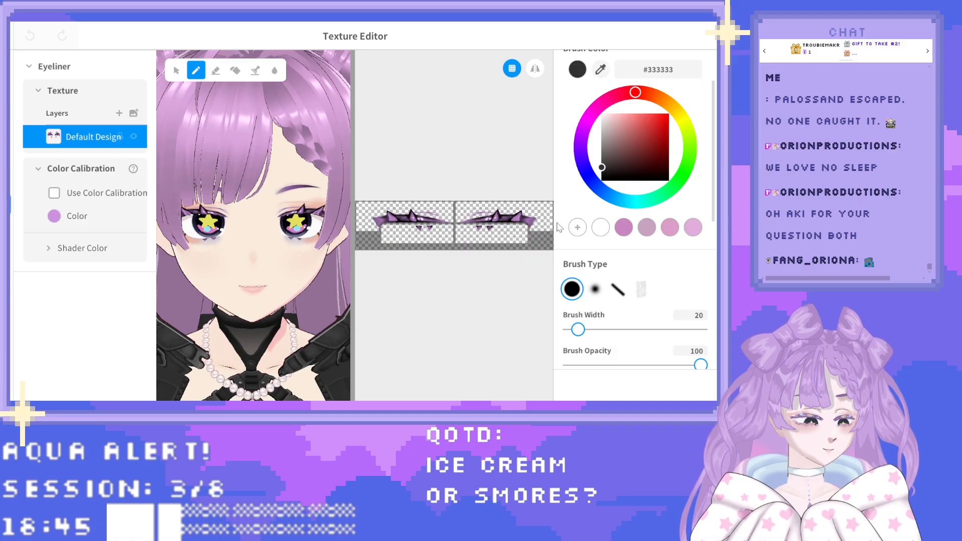
pyautogui.scroll(1, 536, 219)
pyautogui.scroll(1, 548, 220)
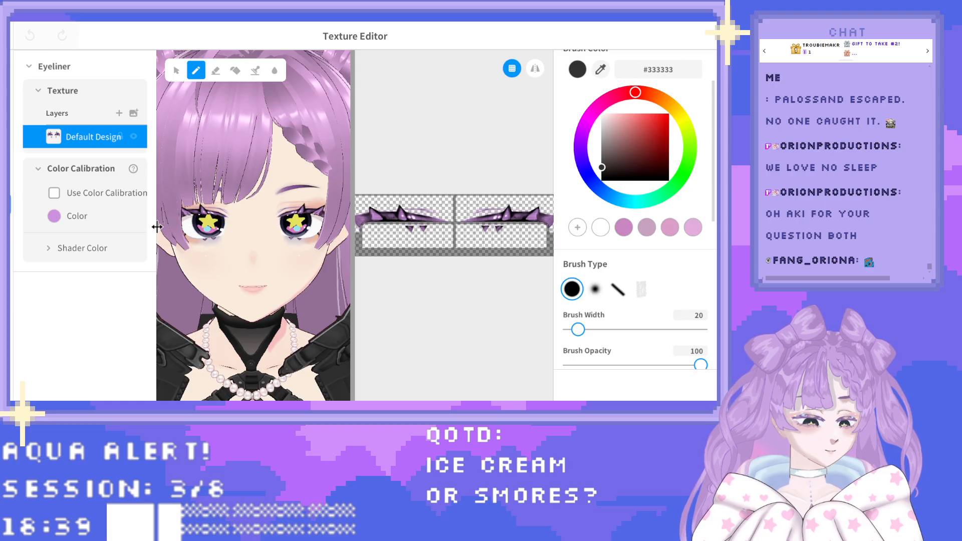
pyautogui.scroll(1, 531, 225)
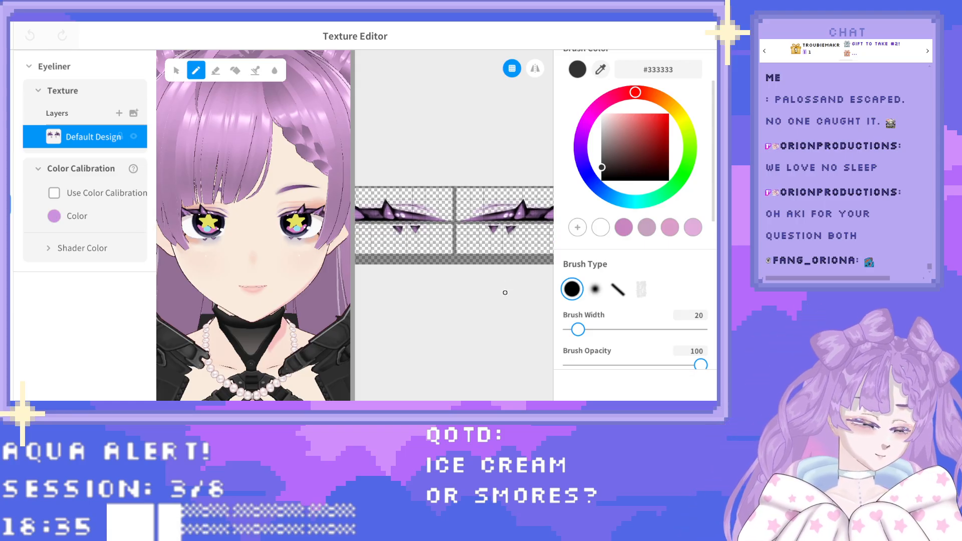
pyautogui.click(503, 292)
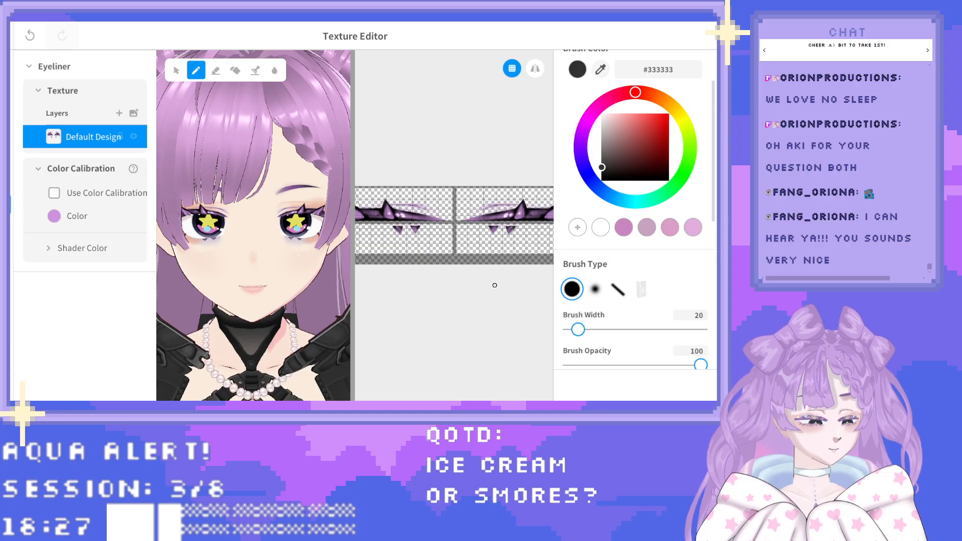
pyautogui.scroll(-2, 528, 245)
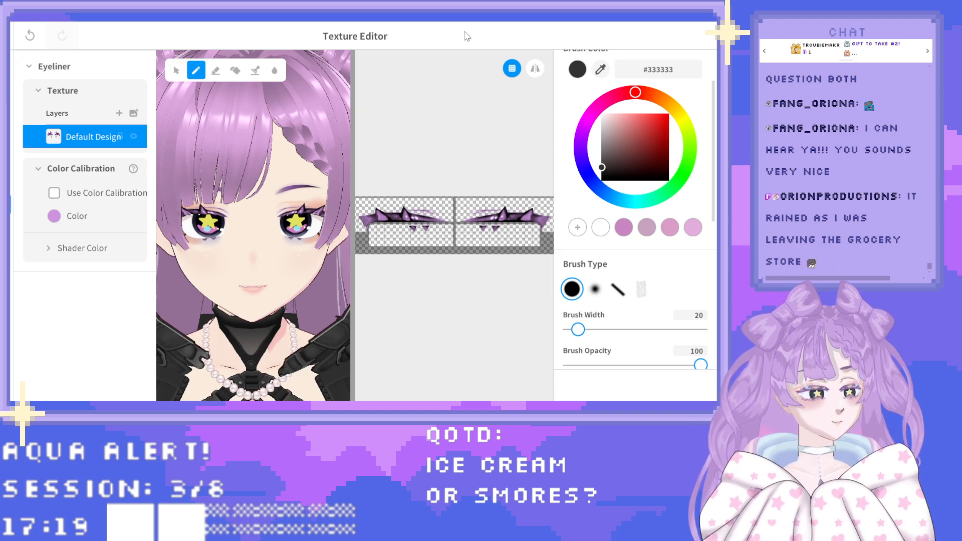
# Set the brush to soft-edged pink #CA7ABC and undo the unmirrored test strokes on the eyeliner.
pyautogui.click(593, 110)
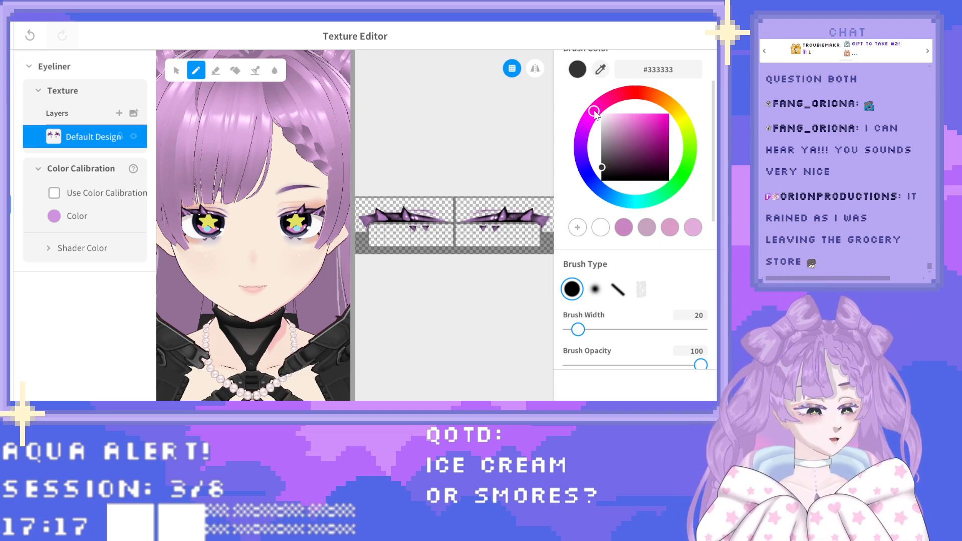
pyautogui.click(621, 132)
pyautogui.moveTo(621, 132); pyautogui.dragTo(628, 129)
pyautogui.click(595, 289)
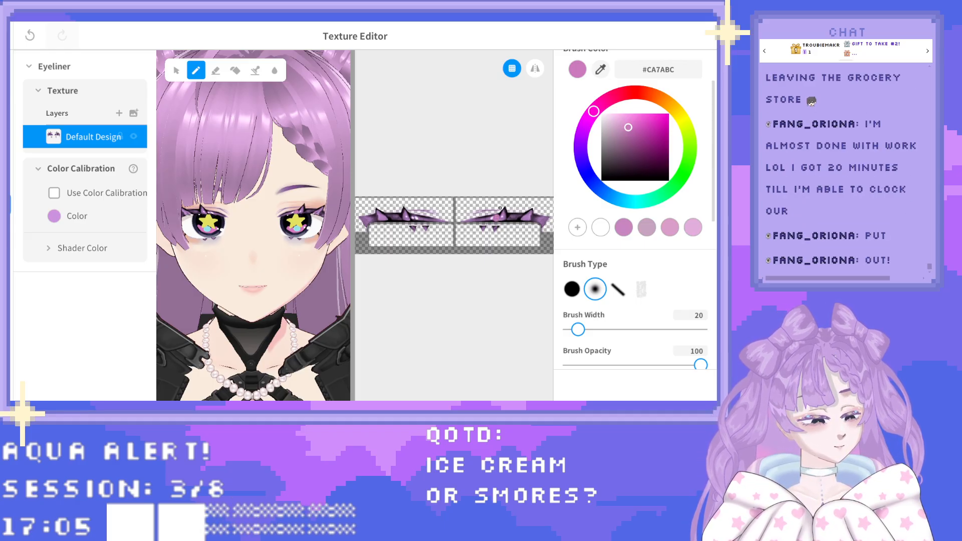
pyautogui.click(37, 35)
pyautogui.click(34, 34)
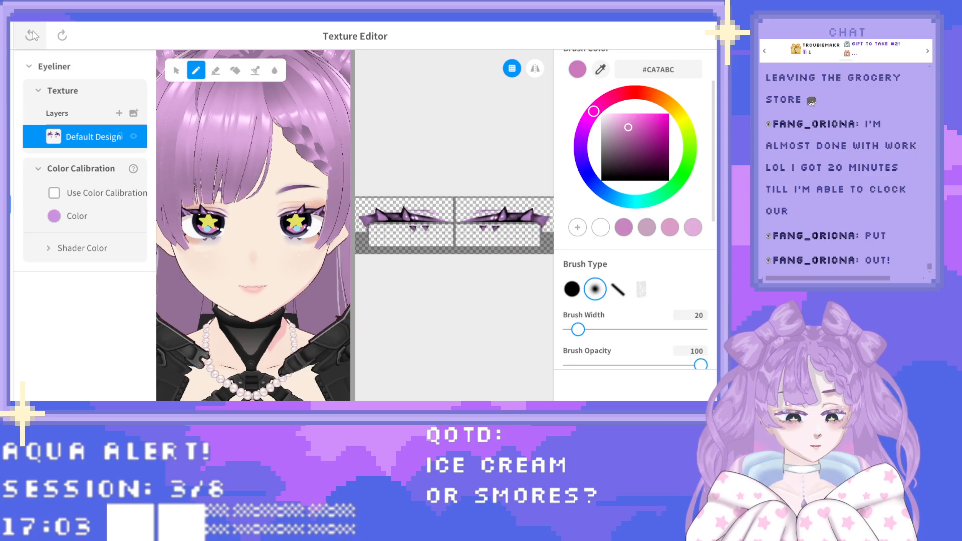
# Turn on Mirror and paint pink accents on both eyeliners in #CA7ABC, brightening them with #E866D1.
pyautogui.click(535, 69)
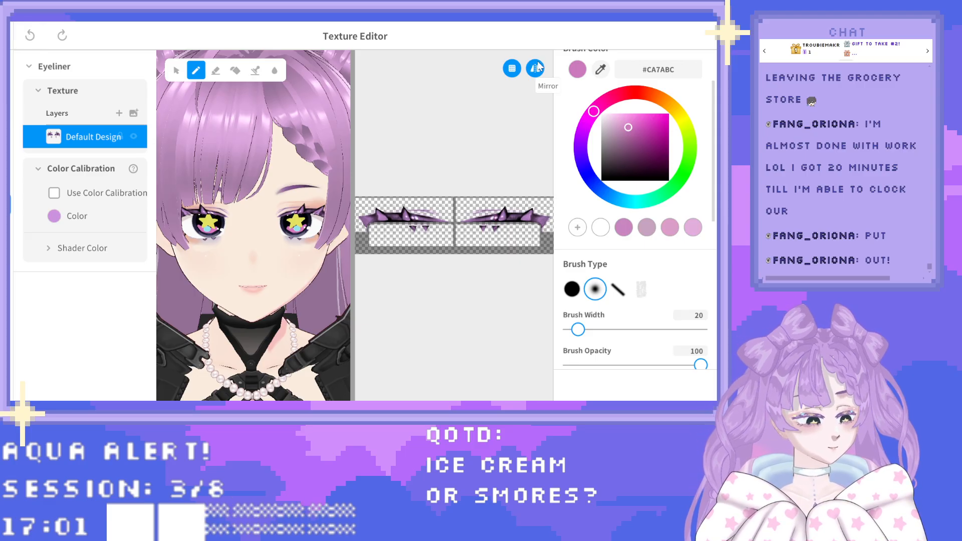
pyautogui.click(496, 219)
pyautogui.click(496, 219)
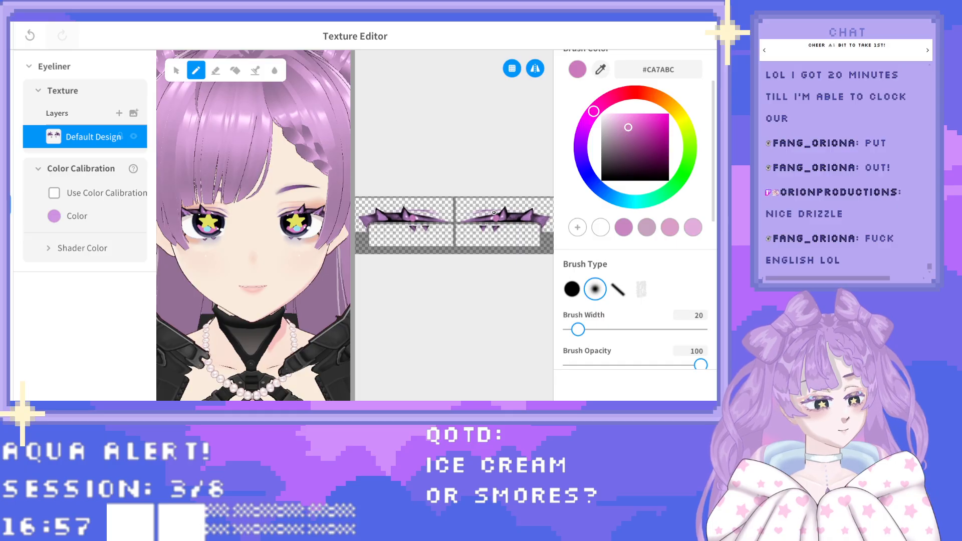
pyautogui.click(517, 219)
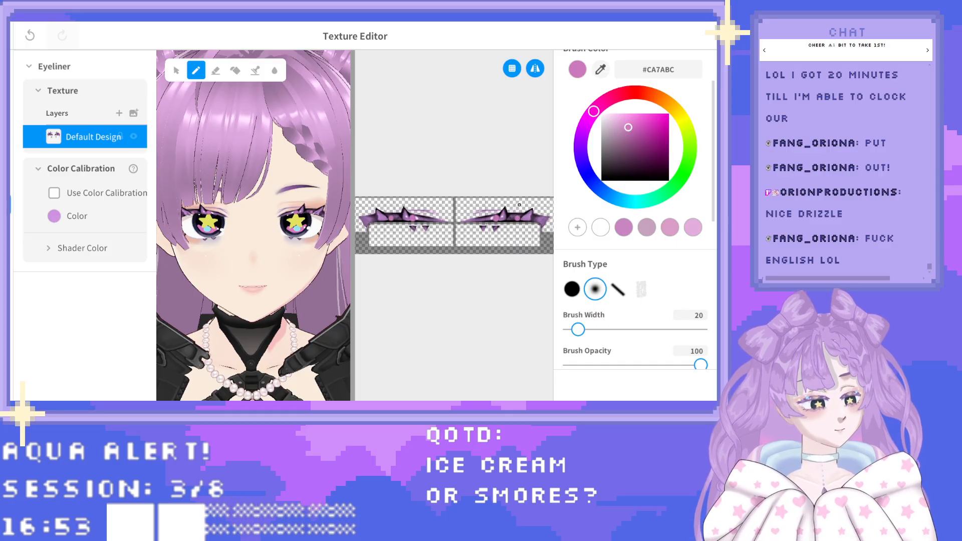
pyautogui.moveTo(627, 126); pyautogui.dragTo(639, 119)
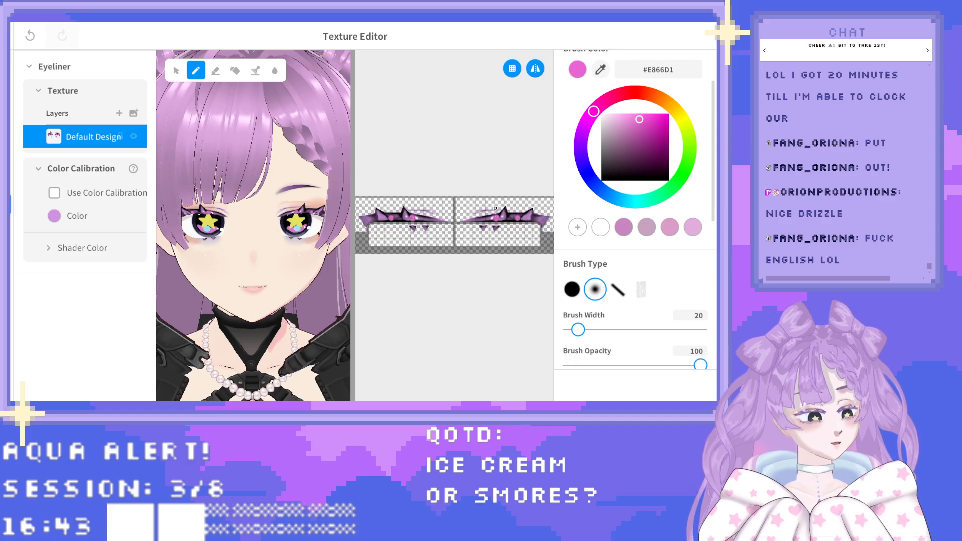
# Paint the tall middle spikes of both eyeliners yellow in #D1C767, then brighten them with #F1E13F.
pyautogui.click(680, 115)
pyautogui.click(636, 125)
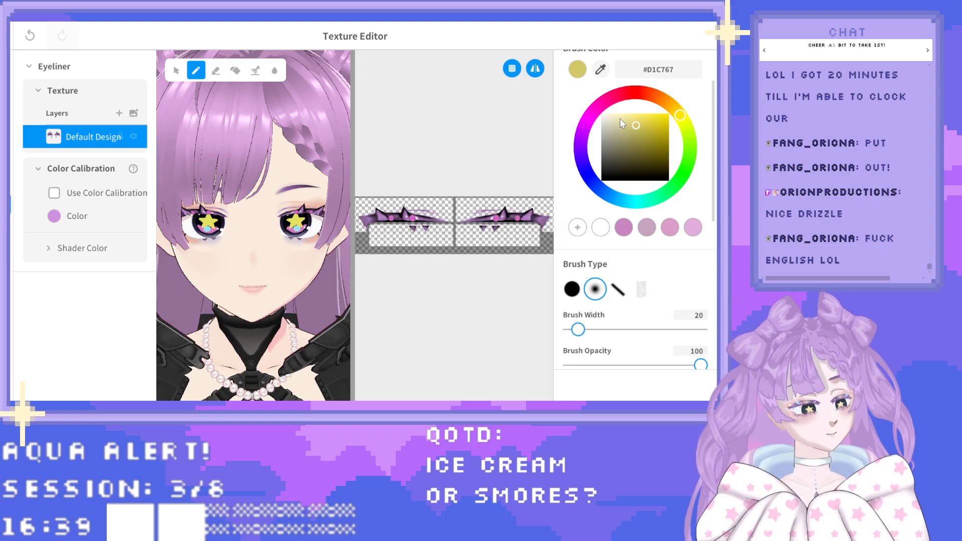
pyautogui.moveTo(502, 214); pyautogui.dragTo(508, 208)
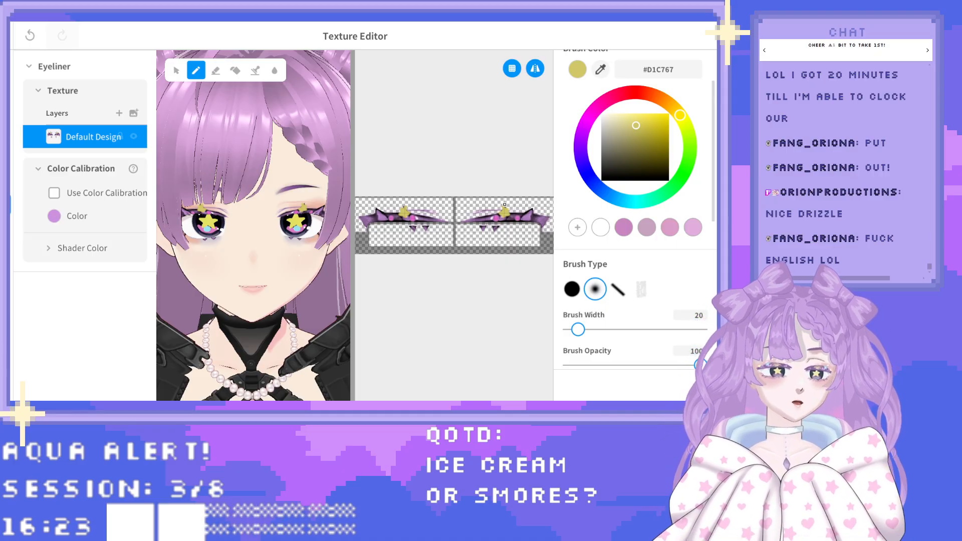
pyautogui.moveTo(643, 125); pyautogui.dragTo(651, 117)
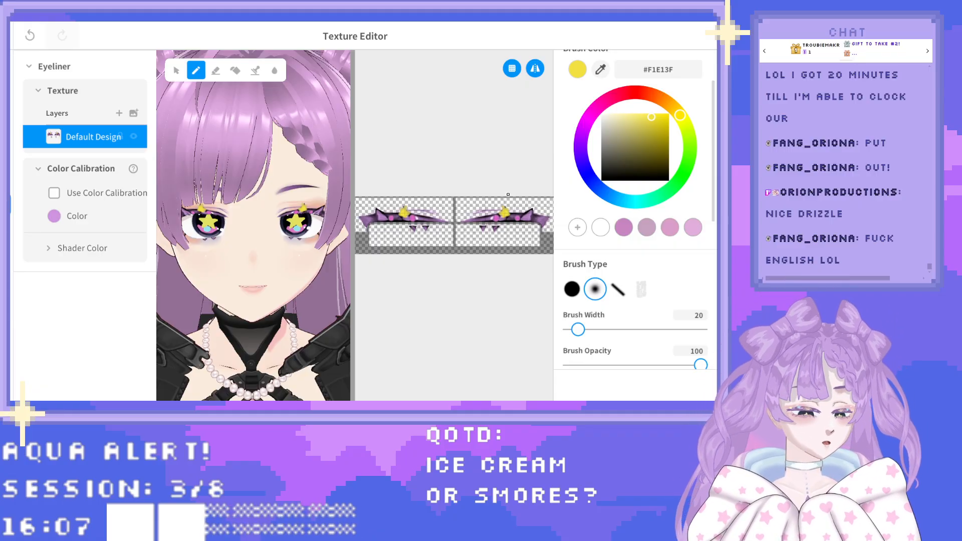
# Paint the outer spikes of both eyeliners blue in #55A5BA and brighten them with #54CBEA.
pyautogui.click(623, 200)
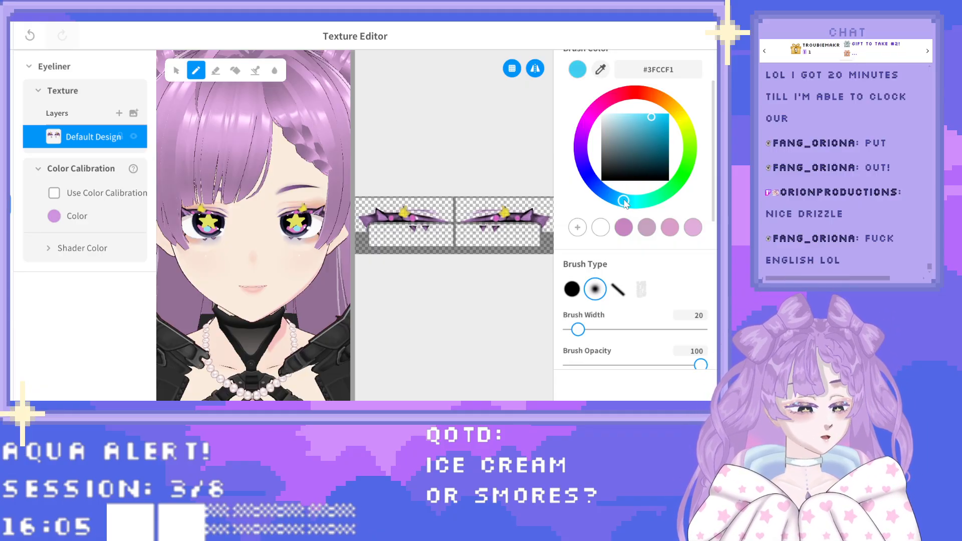
pyautogui.click(639, 131)
pyautogui.moveTo(530, 213); pyautogui.dragTo(532, 211)
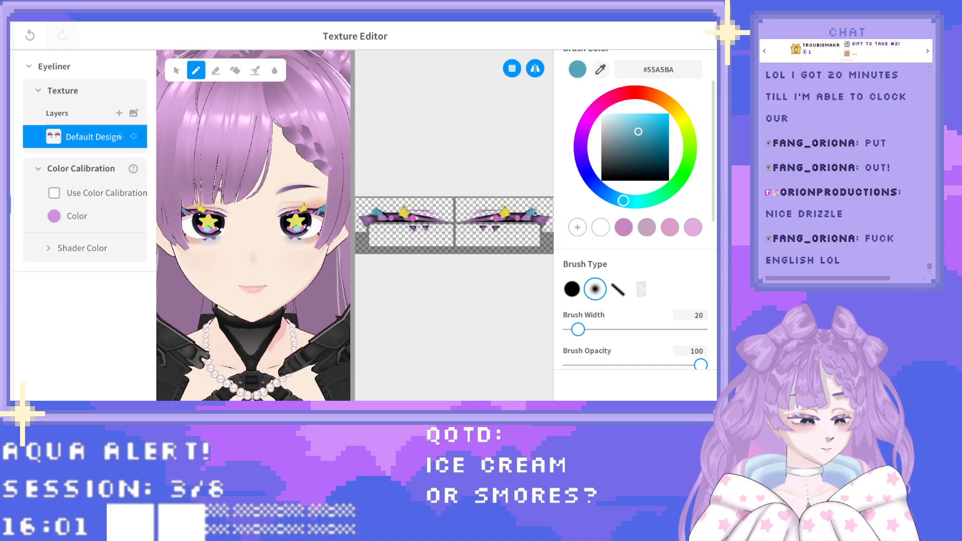
pyautogui.click(645, 119)
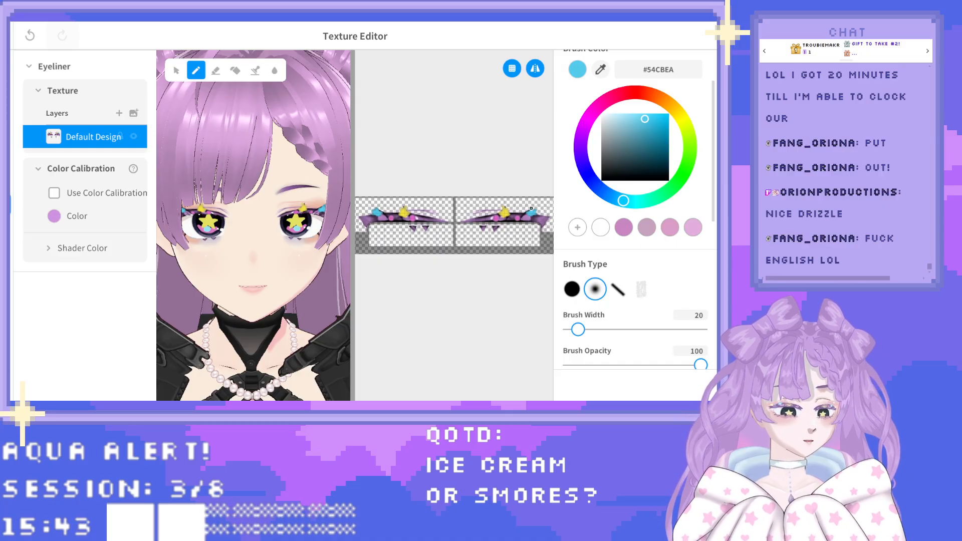
# Close the texture editor, saving the recoloured eyeliner with the Overwrite option.
pyautogui.press('Escape')
pyautogui.moveTo(477, 133); pyautogui.dragTo(477, 224)
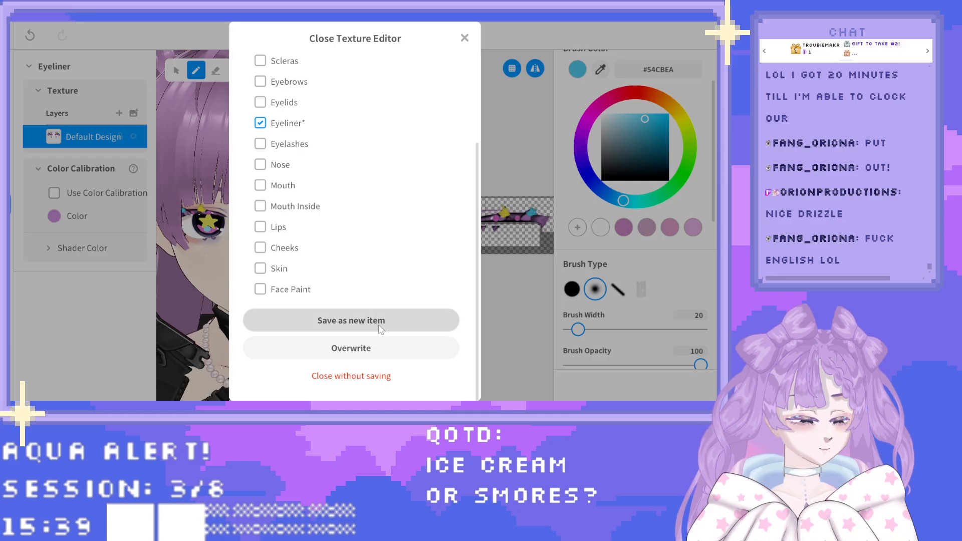
pyautogui.click(392, 354)
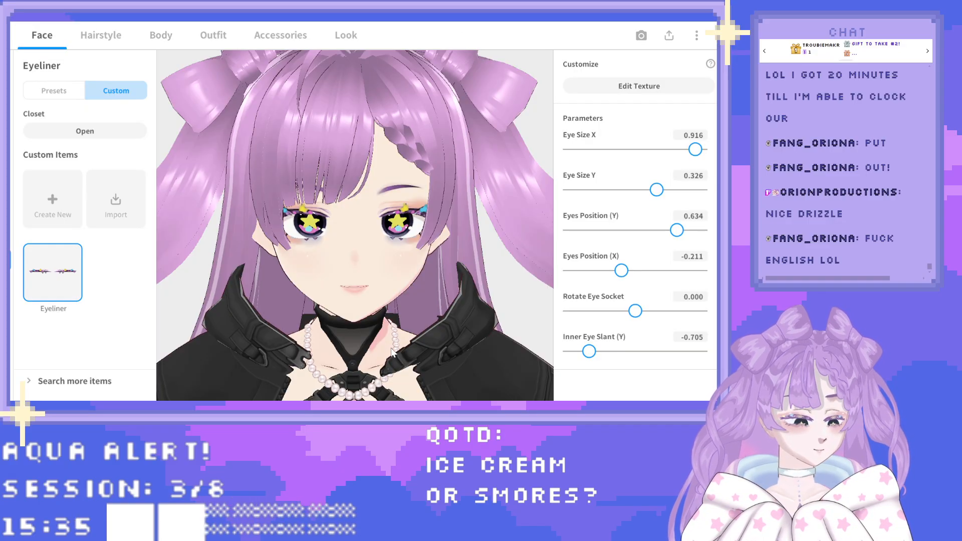
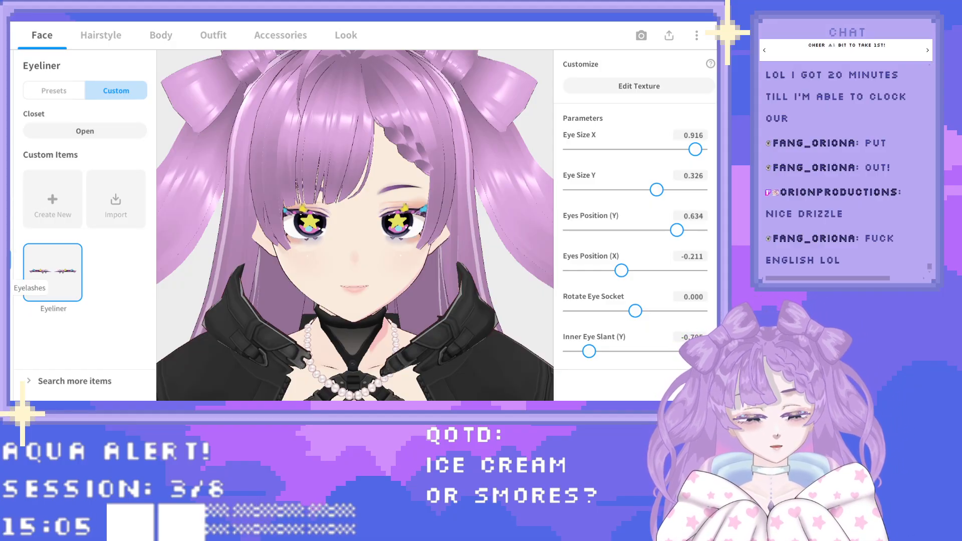
# Open the cheeks texture for editing and try erasing the blue-grey shading beneath one eye.
pyautogui.click(10, 275)
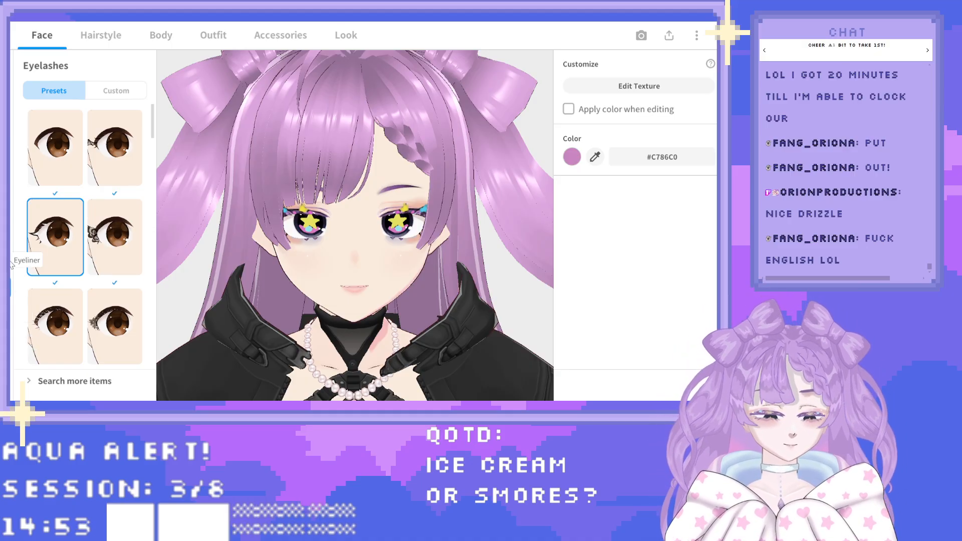
pyautogui.click(11, 339)
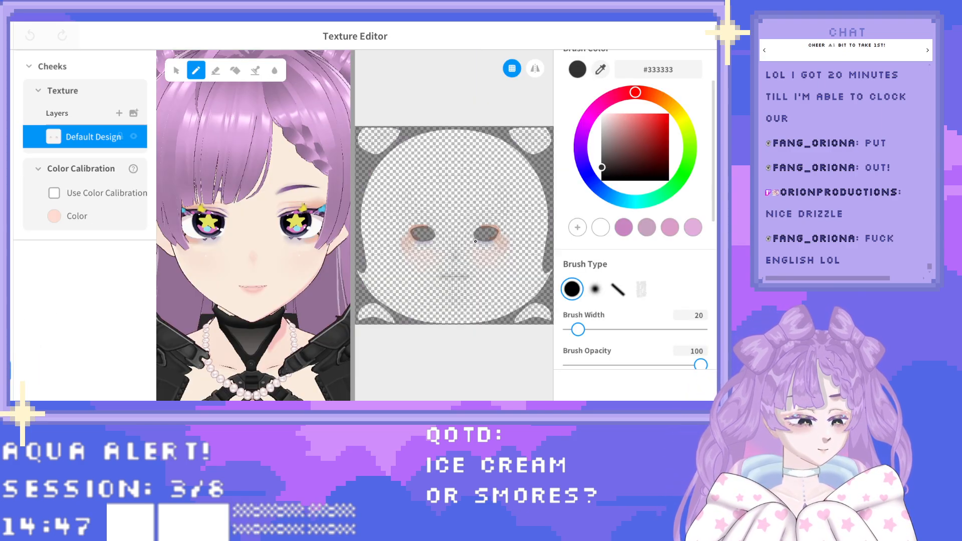
pyautogui.scroll(5, 474, 240)
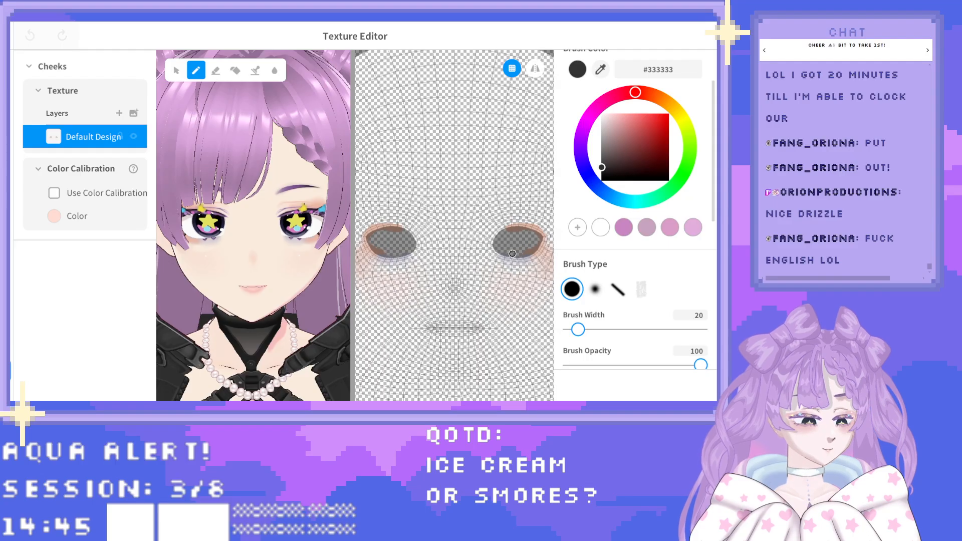
pyautogui.click(216, 70)
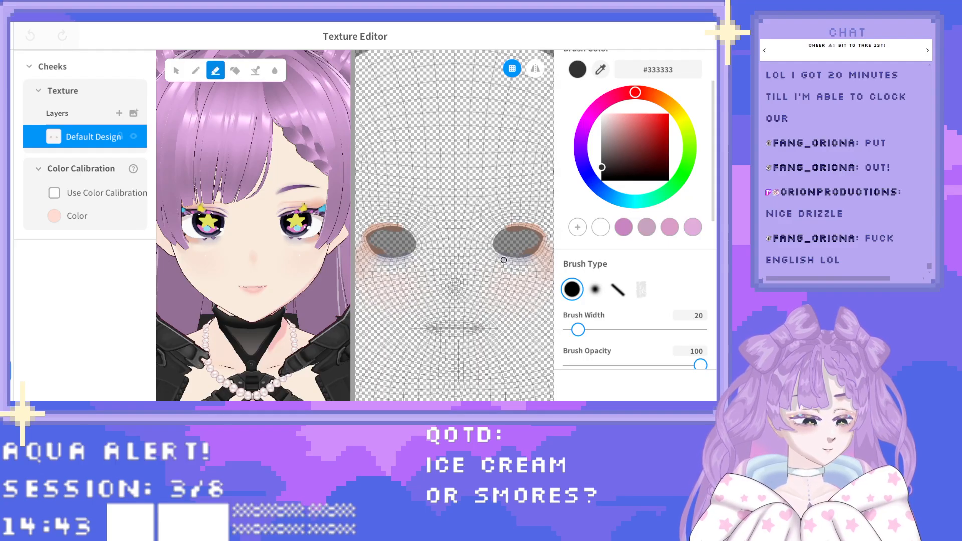
pyautogui.moveTo(503, 257)
pyautogui.mouseDown()
pyautogui.moveTo(527, 260)
pyautogui.moveTo(504, 262)
pyautogui.mouseUp()
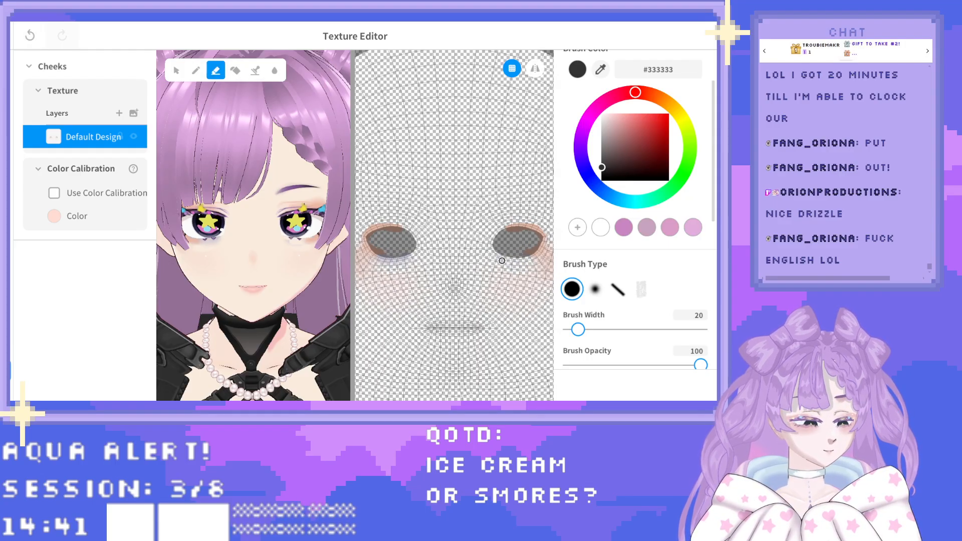
# Set the brush colour to #D8E5EB and undo the erasure beneath the single eye.
pyautogui.moveTo(602, 185); pyautogui.dragTo(618, 199)
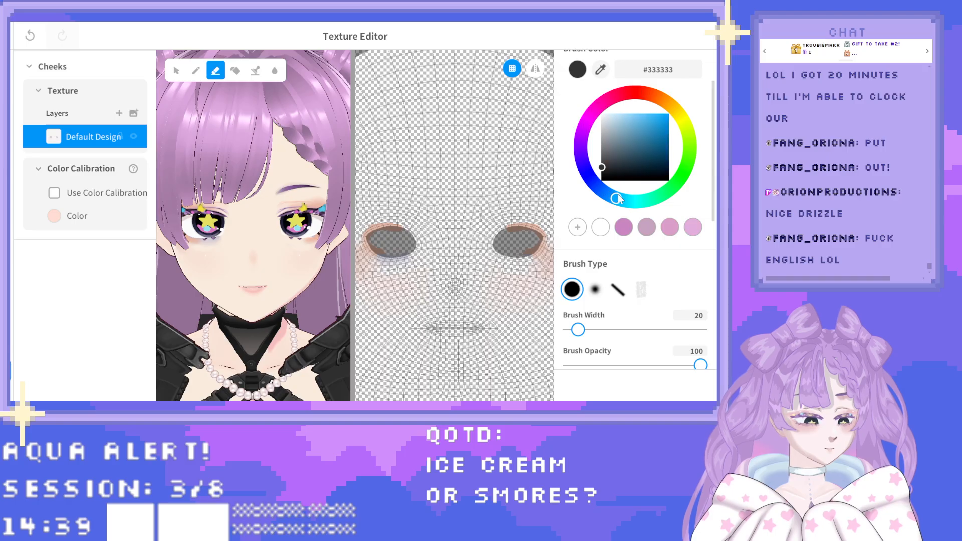
pyautogui.moveTo(605, 115); pyautogui.dragTo(608, 119)
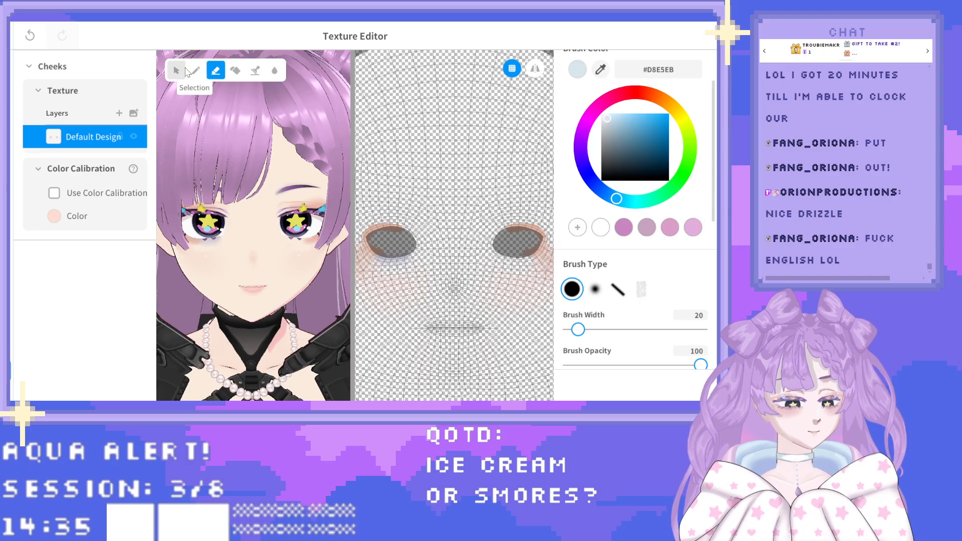
pyautogui.press('p')
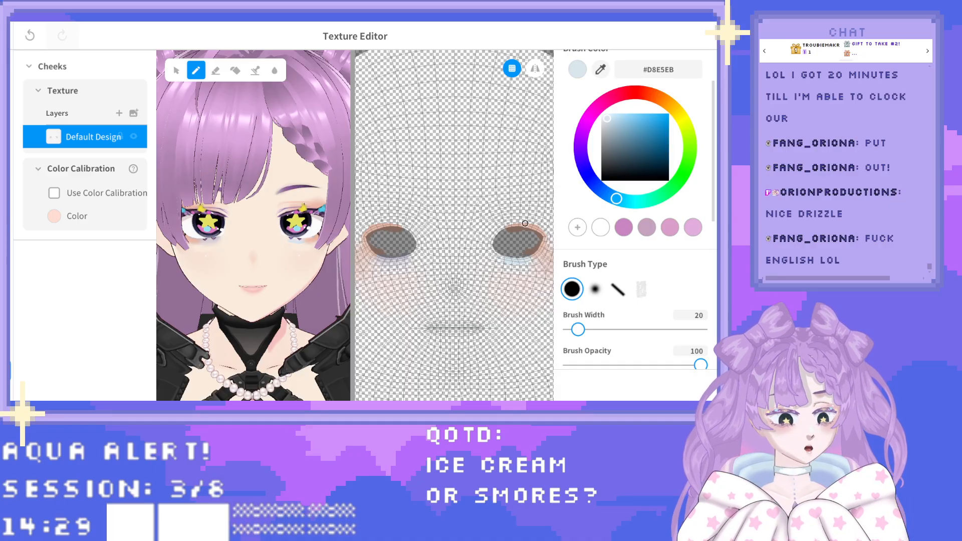
pyautogui.click(37, 29)
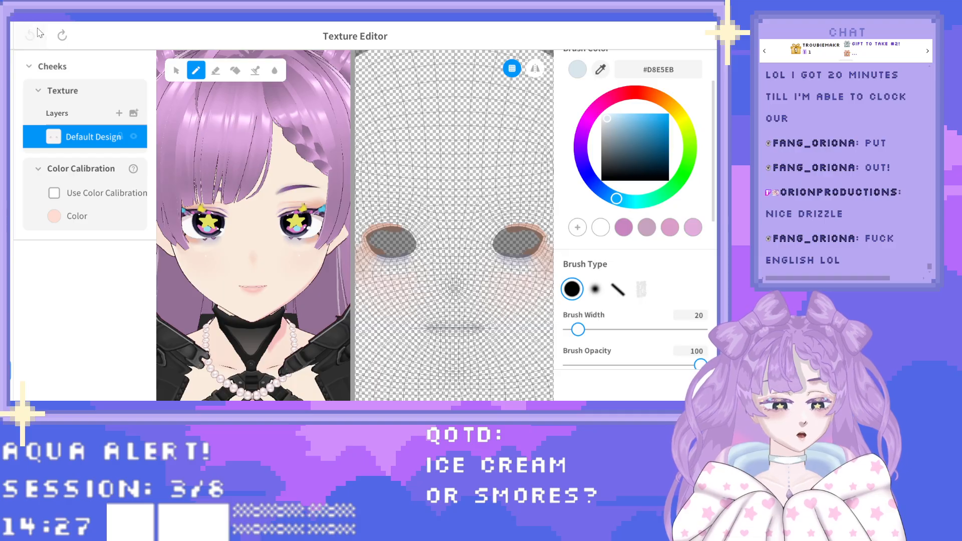
# Turn on Mirror and erase the blue-grey shading beneath both eyes on the cheeks texture.
pyautogui.click(534, 69)
pyautogui.click(215, 71)
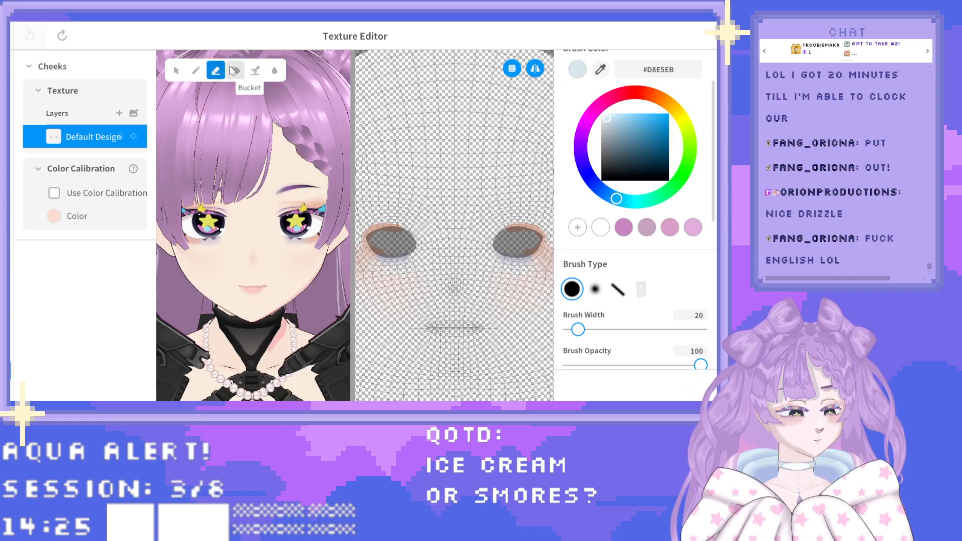
pyautogui.moveTo(498, 260); pyautogui.dragTo(520, 260)
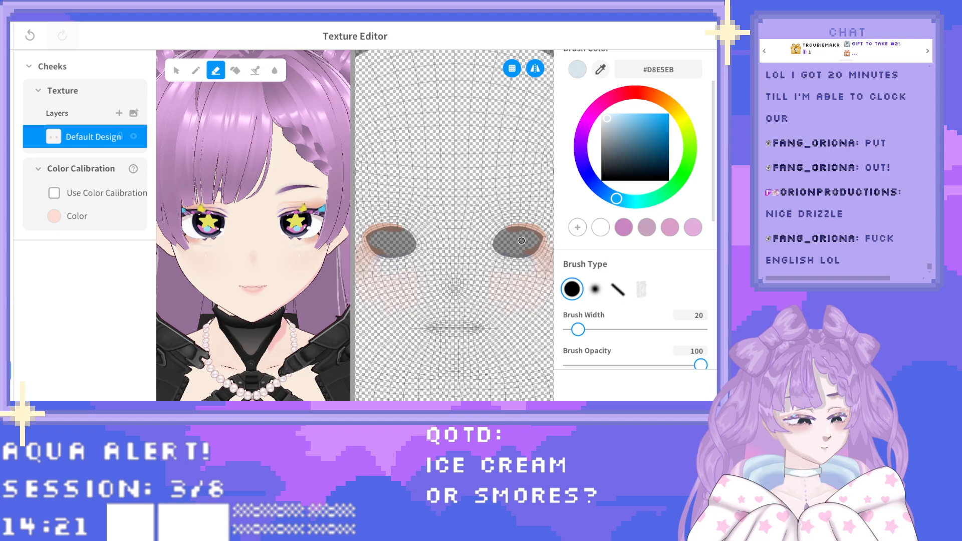
# Paint pale blue shading in #D8E5EB beneath both eyes and soften it with the Blur tool.
pyautogui.click(196, 70)
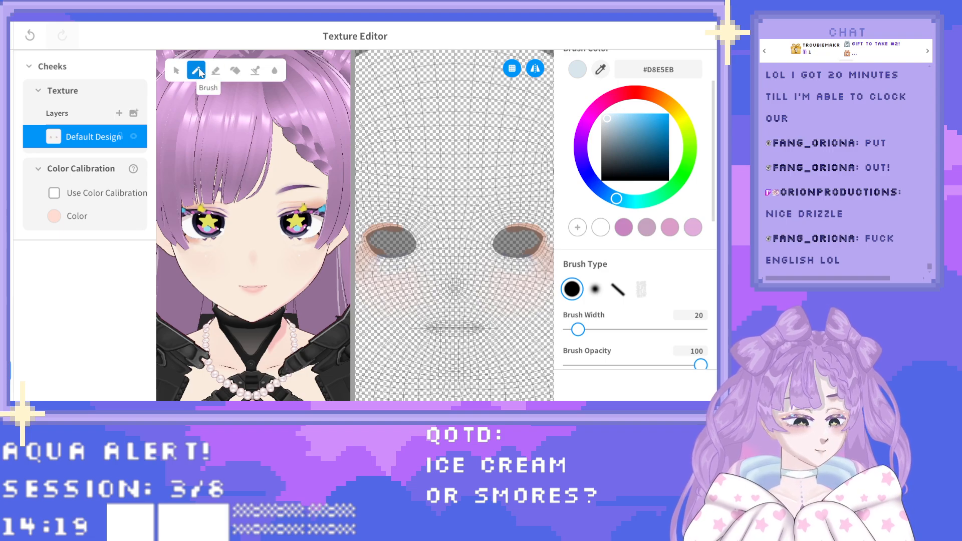
pyautogui.moveTo(502, 258); pyautogui.dragTo(523, 262)
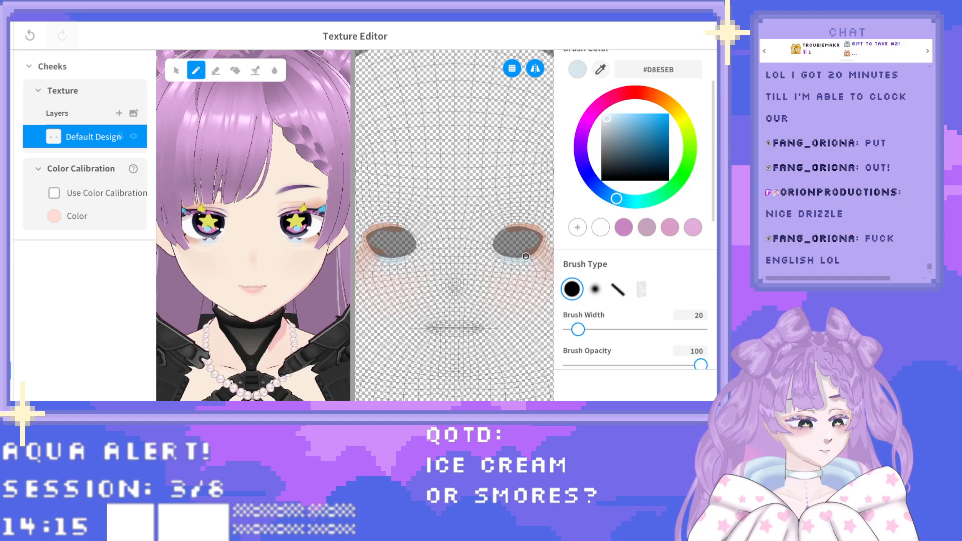
pyautogui.click(275, 70)
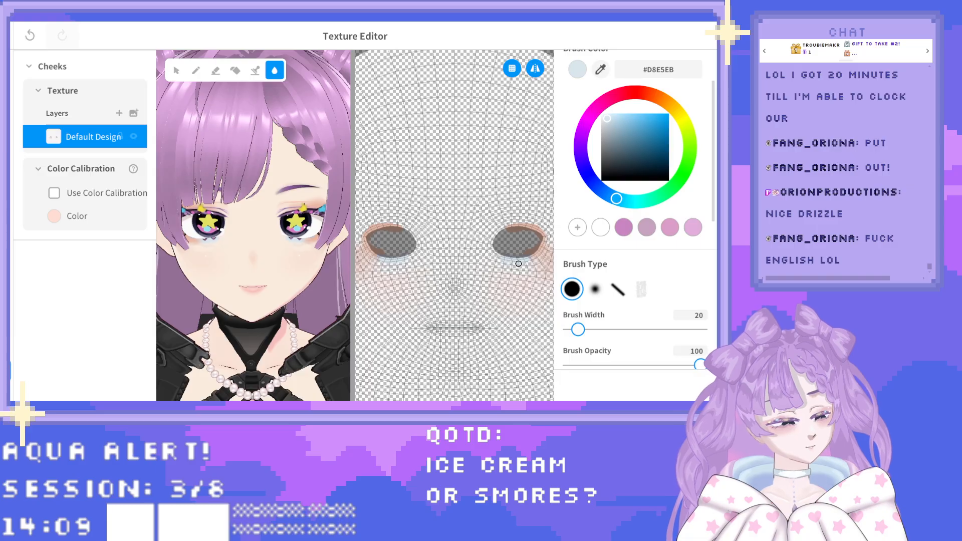
# Add darker shading in #C5CDD1 along the lower edge of both eyes and blur it.
pyautogui.click(606, 125)
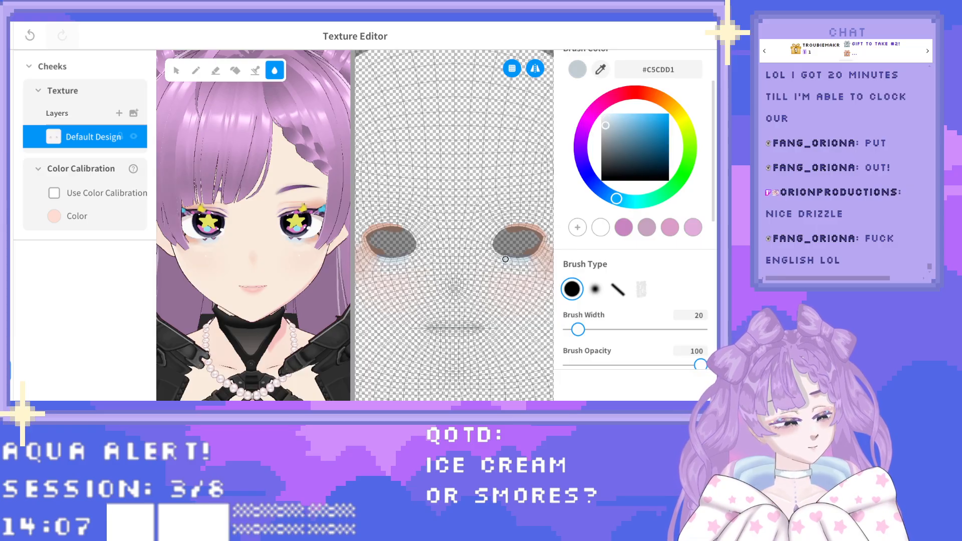
pyautogui.click(197, 71)
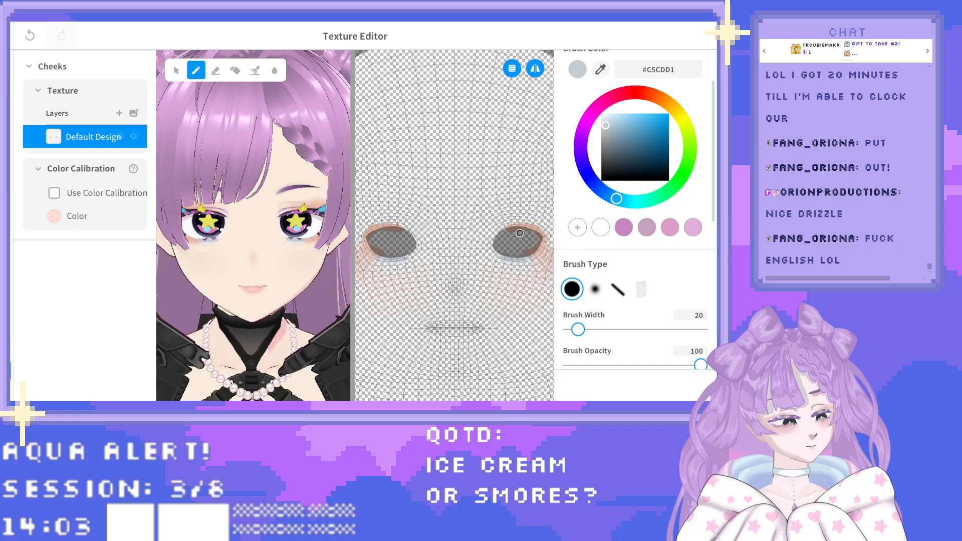
pyautogui.click(275, 71)
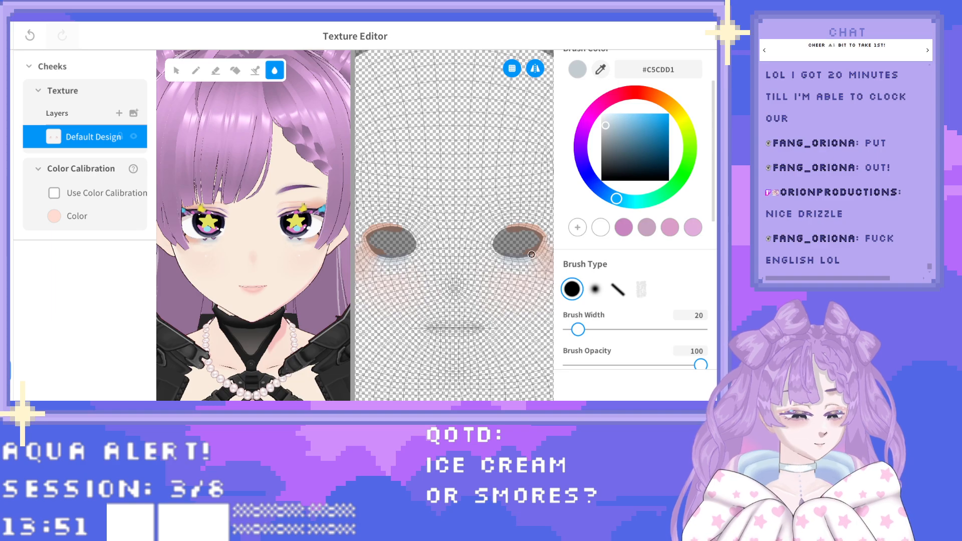
# Close the texture editor, saving the edited cheeks with the Overwrite option.
pyautogui.press('Escape')
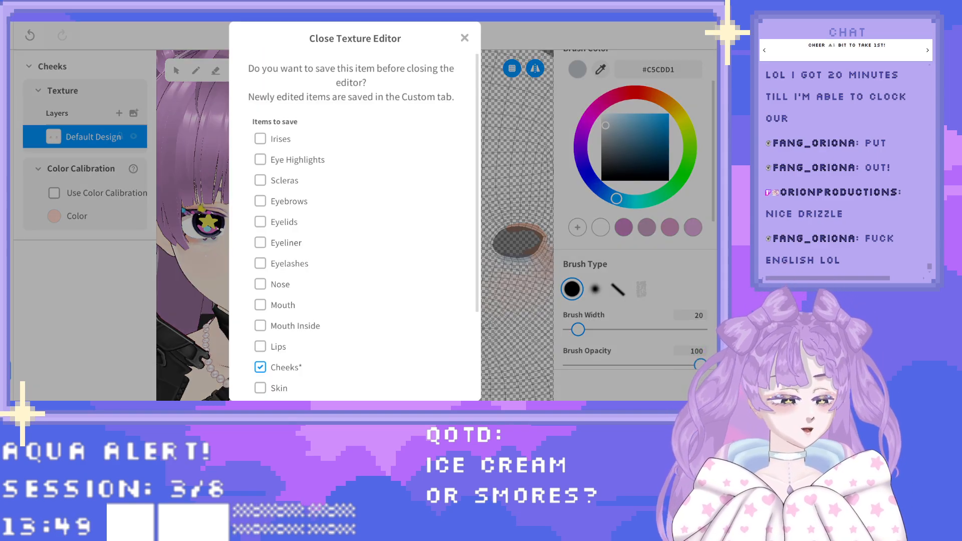
pyautogui.scroll(-3, 377, 358)
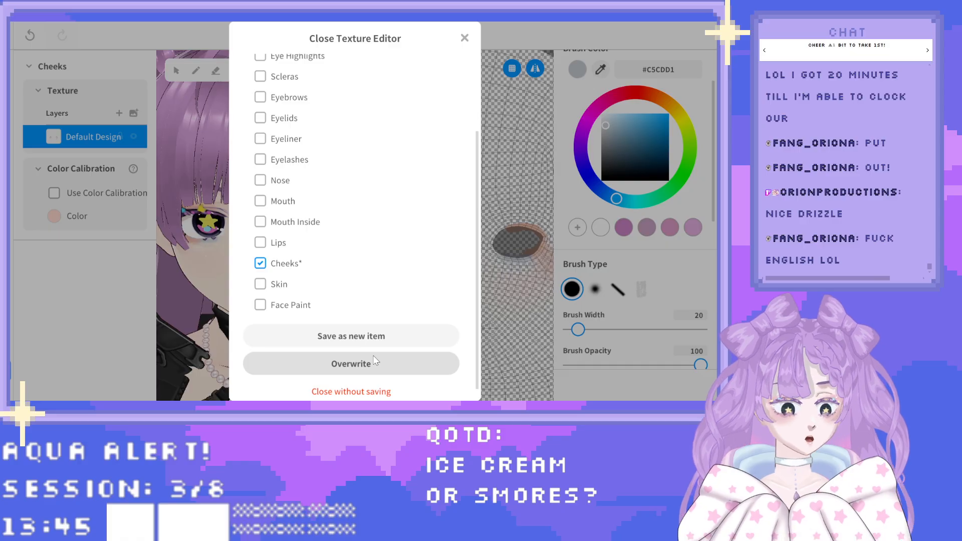
pyautogui.click(373, 363)
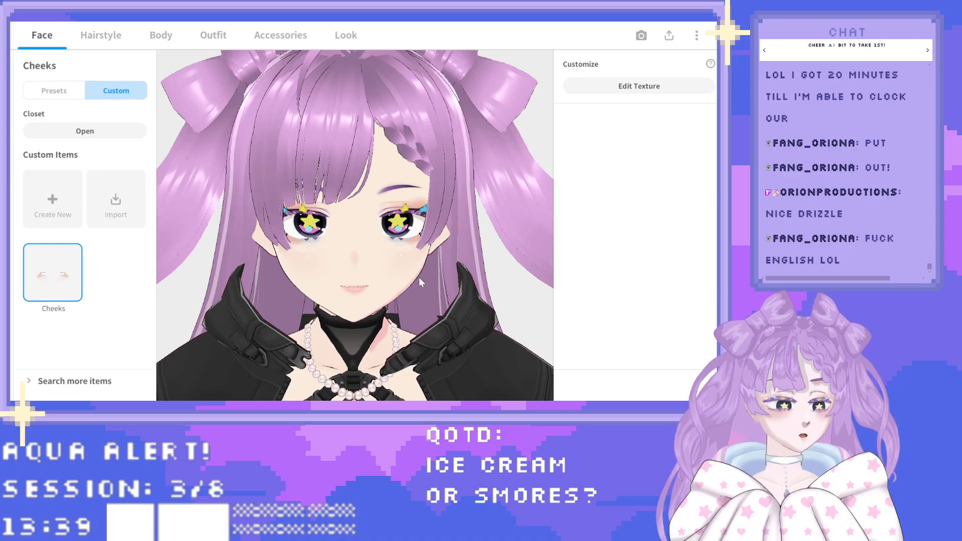
# Examine the full-length avatar and look through the Whole Body presets.
pyautogui.scroll(-7, 401, 268)
pyautogui.moveTo(392, 312); pyautogui.dragTo(386, 242, button='middle')
pyautogui.scroll(-5, 387, 269)
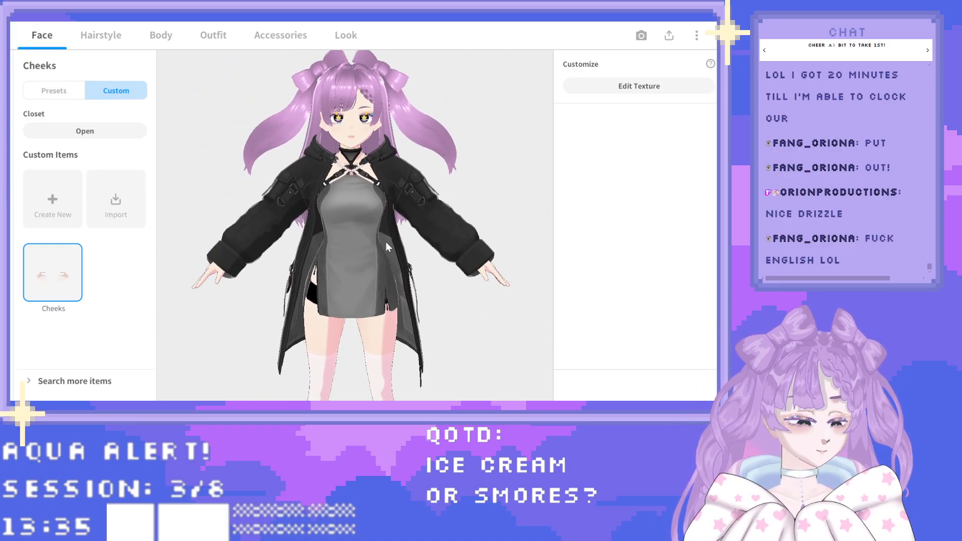
pyautogui.scroll(-3, 386, 242)
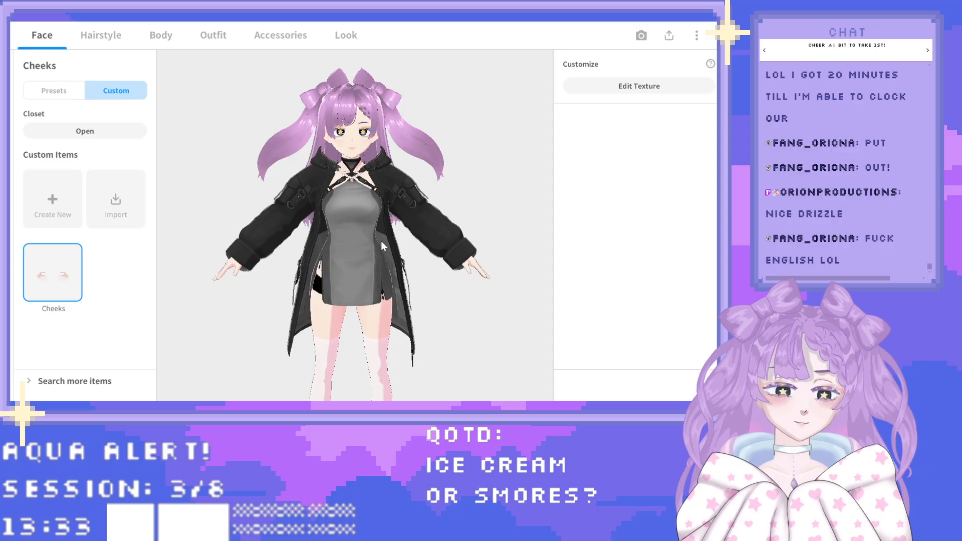
pyautogui.click(207, 38)
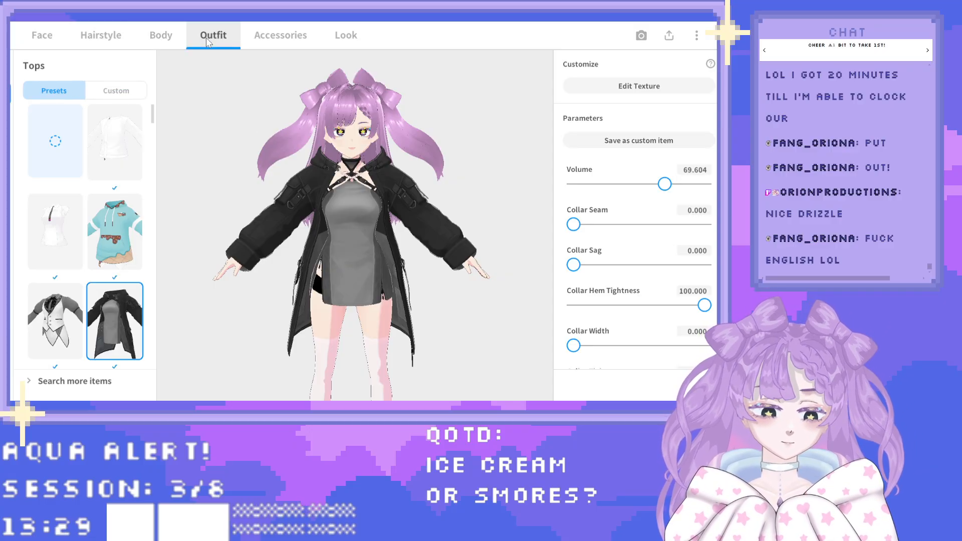
pyautogui.click(160, 35)
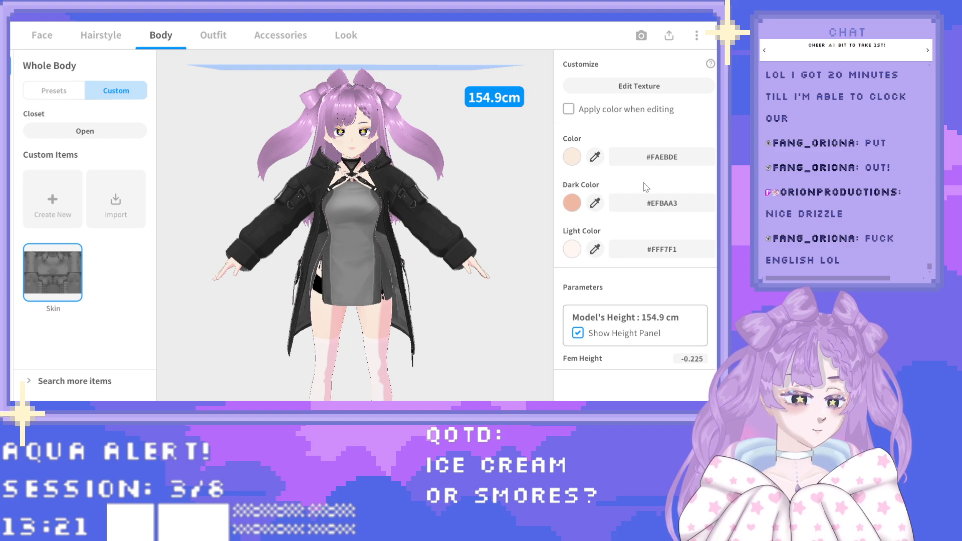
pyautogui.click(68, 91)
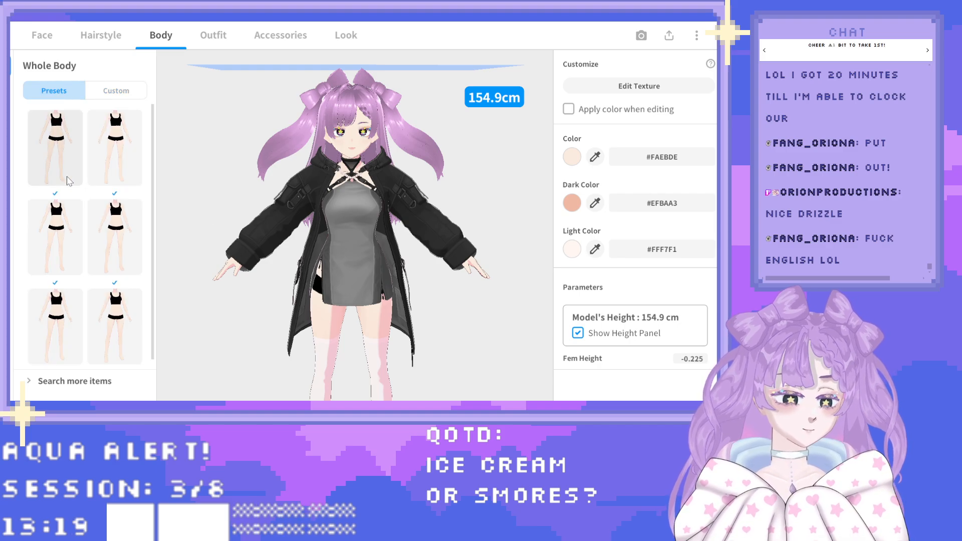
pyautogui.scroll(-1, 66, 176)
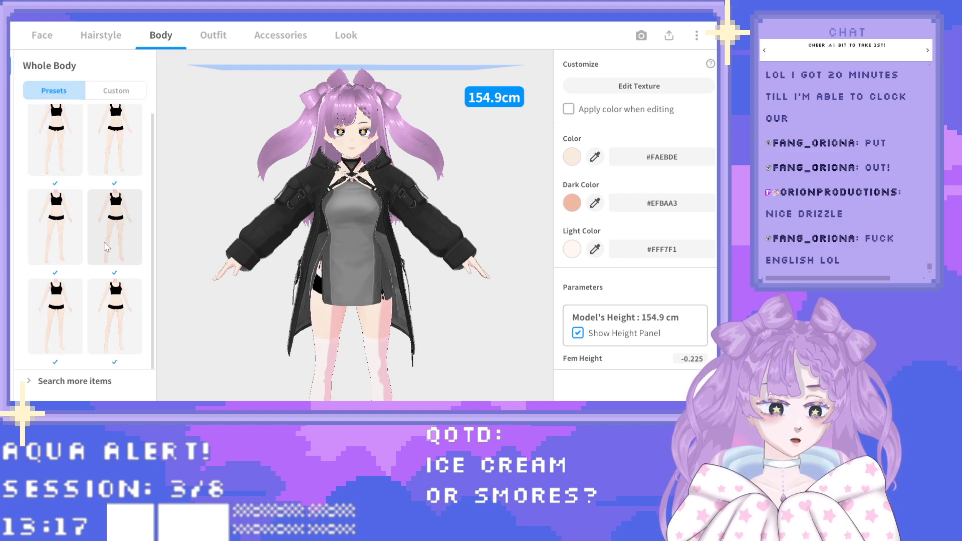
pyautogui.scroll(1, 136, 266)
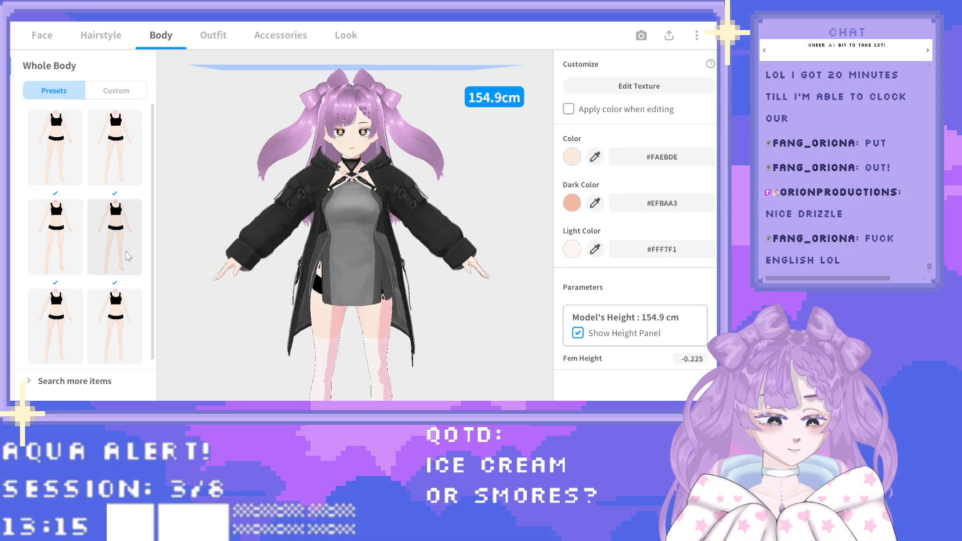
pyautogui.scroll(-1, 129, 256)
pyautogui.moveTo(334, 350); pyautogui.dragTo(334, 295, button='middle')
pyautogui.scroll(-2, 335, 294)
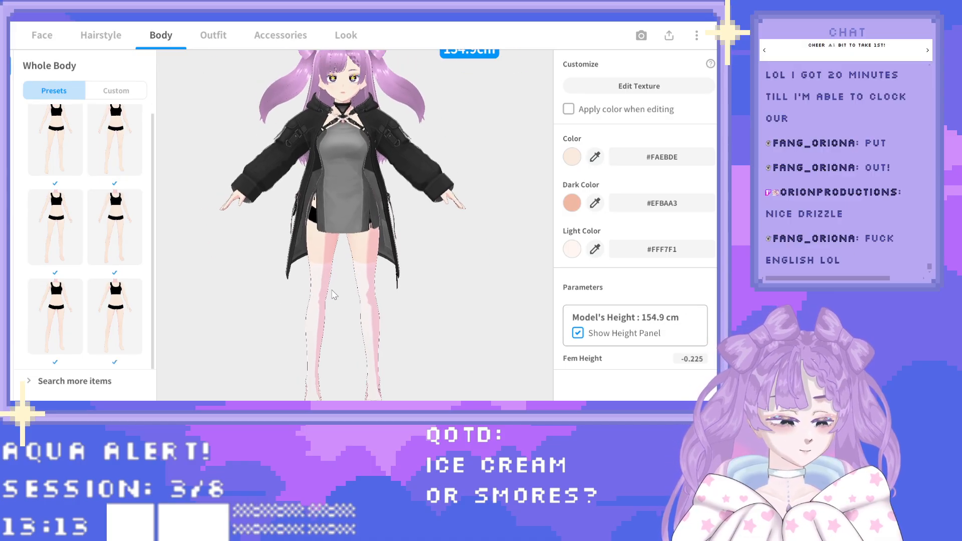
pyautogui.scroll(-2, 335, 296)
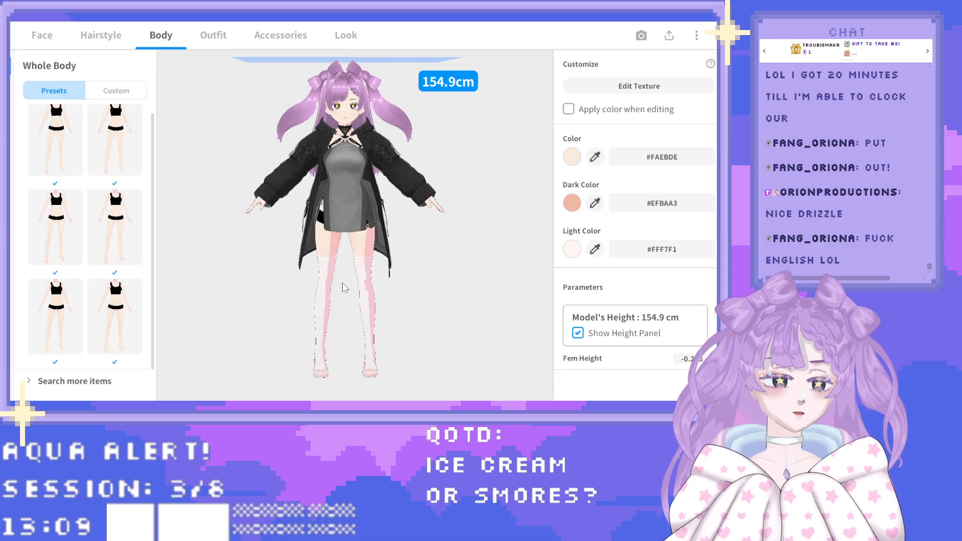
pyautogui.scroll(5, 394, 193)
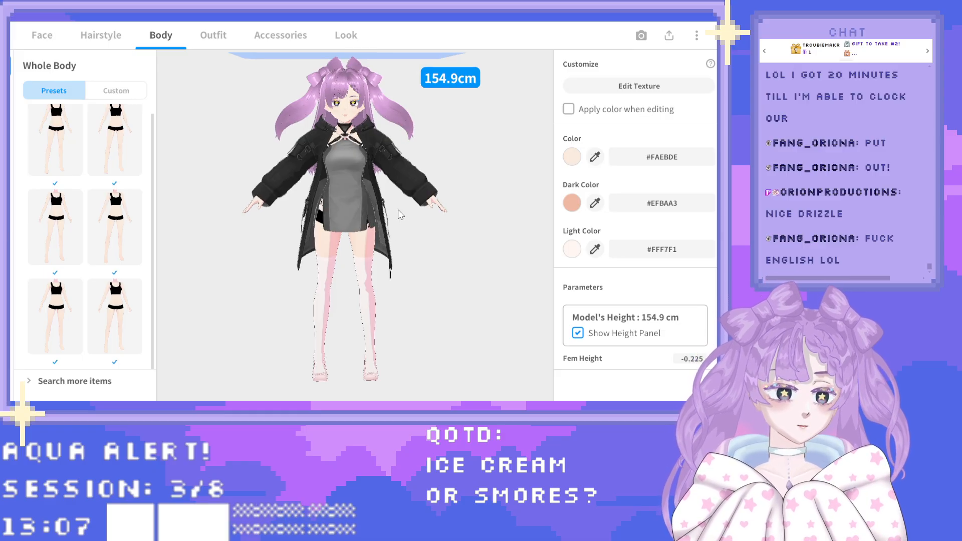
pyautogui.moveTo(394, 188)
pyautogui.mouseDown(button='middle')
pyautogui.moveTo(401, 220)
pyautogui.moveTo(387, 196)
pyautogui.mouseUp(button='middle')
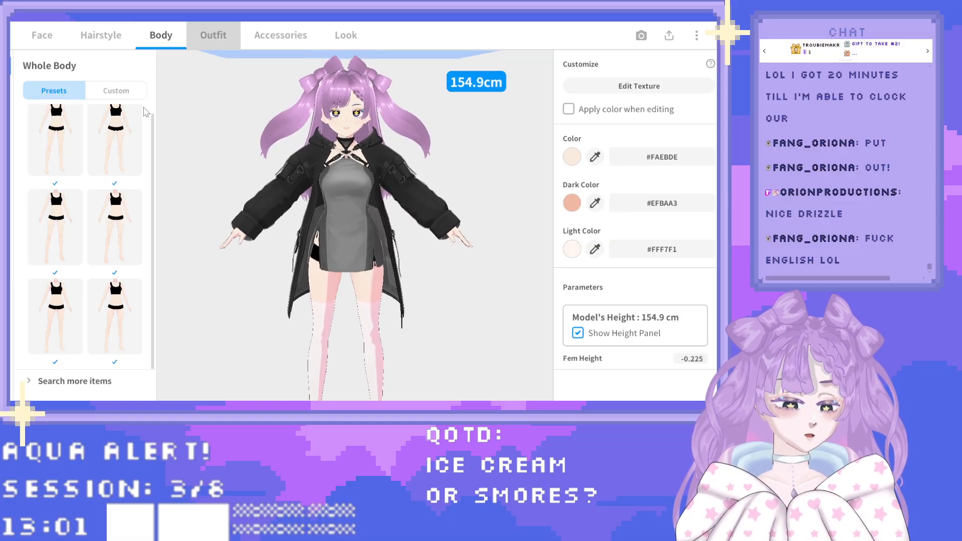
# Replace the avatar's black coat and grey dress with the pink hoodie from the Tops presets.
pyautogui.click(213, 35)
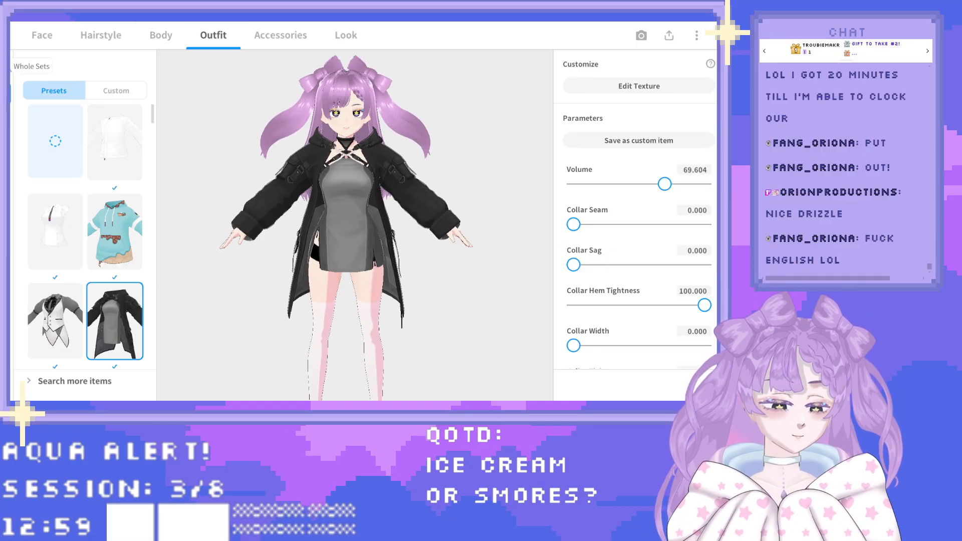
pyautogui.scroll(-4, 92, 174)
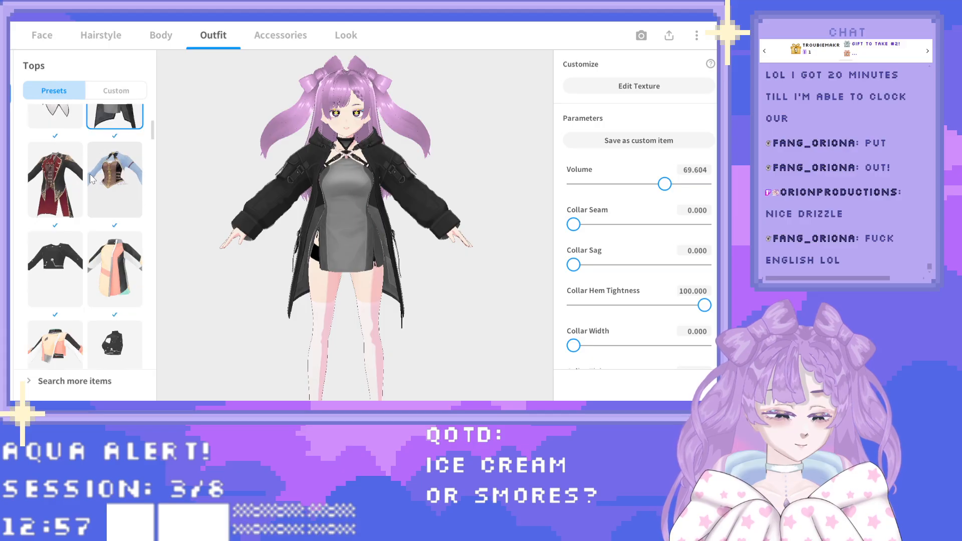
pyautogui.scroll(-5, 92, 175)
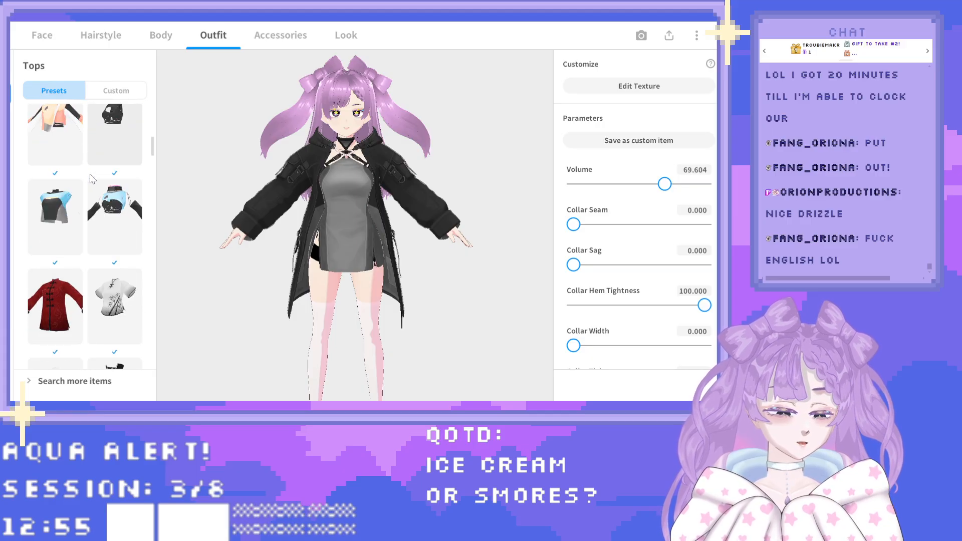
pyautogui.scroll(-5, 90, 174)
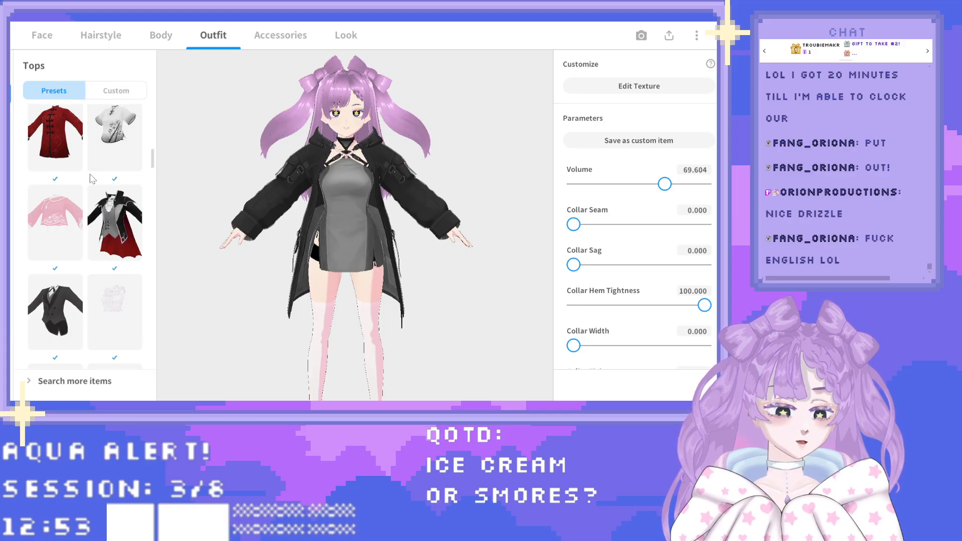
pyautogui.scroll(-5, 85, 186)
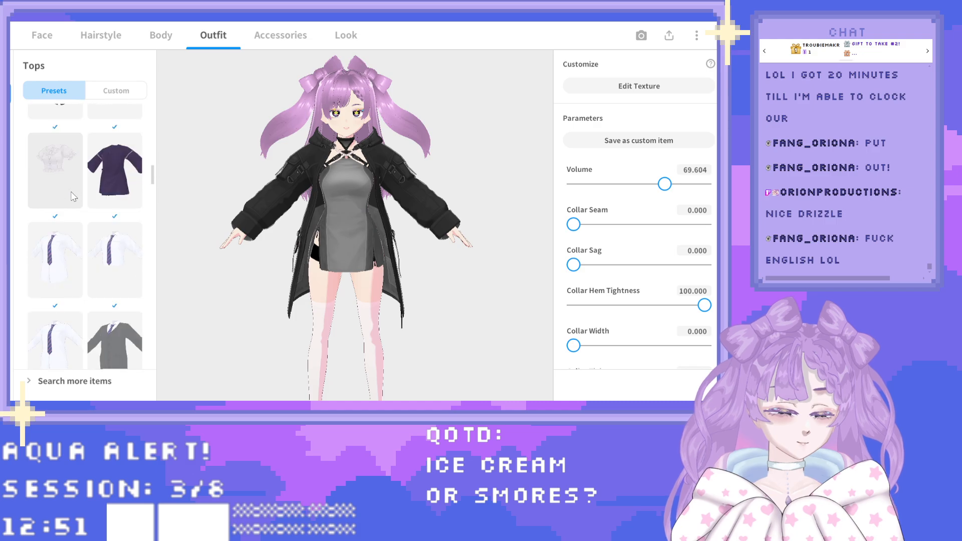
pyautogui.scroll(-5, 73, 195)
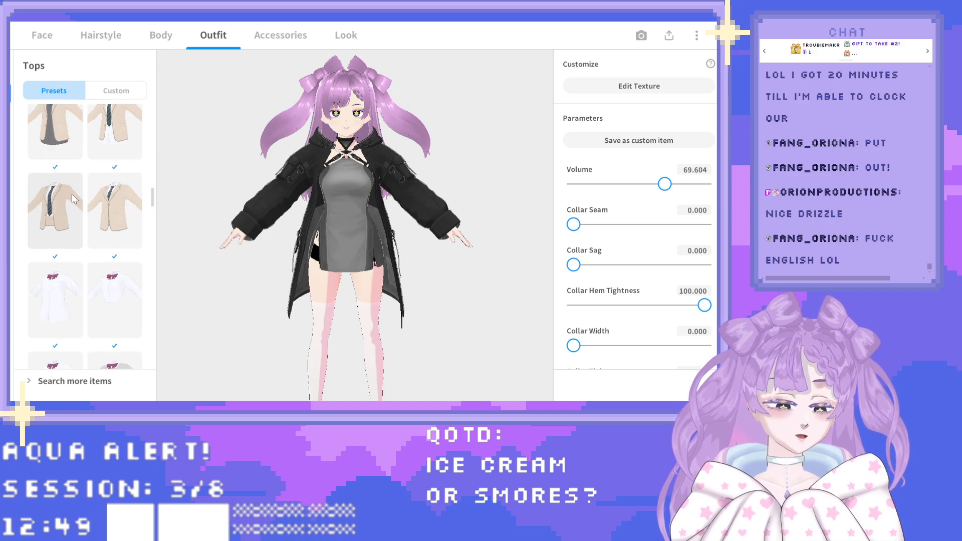
pyautogui.scroll(-5, 73, 198)
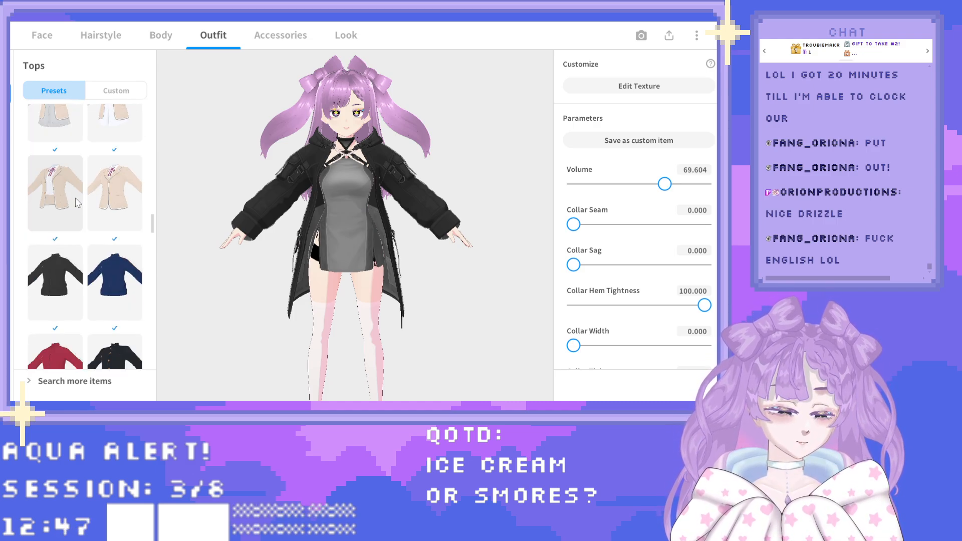
pyautogui.scroll(-5, 76, 202)
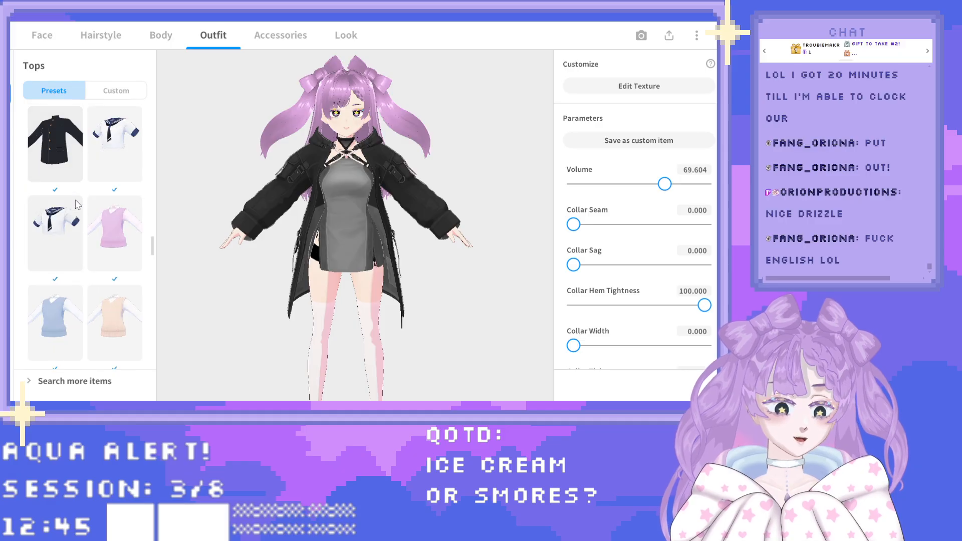
pyautogui.scroll(-5, 76, 203)
pyautogui.moveTo(239, 197); pyautogui.dragTo(370, 203)
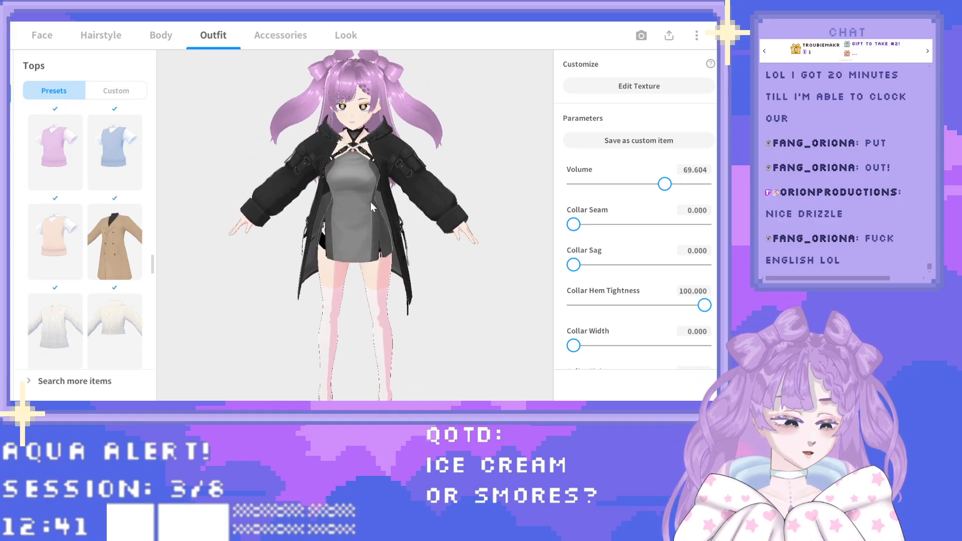
pyautogui.scroll(-5, 80, 213)
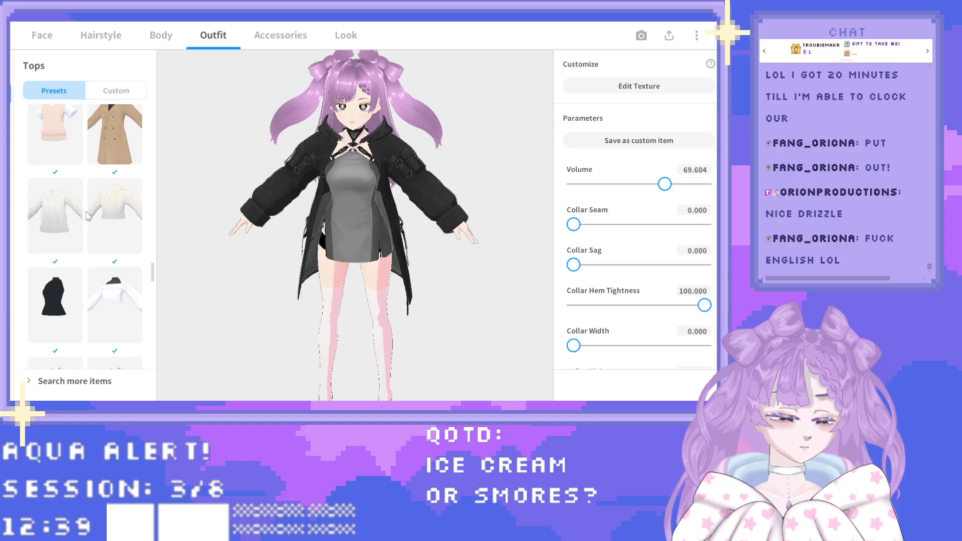
pyautogui.scroll(-6, 88, 216)
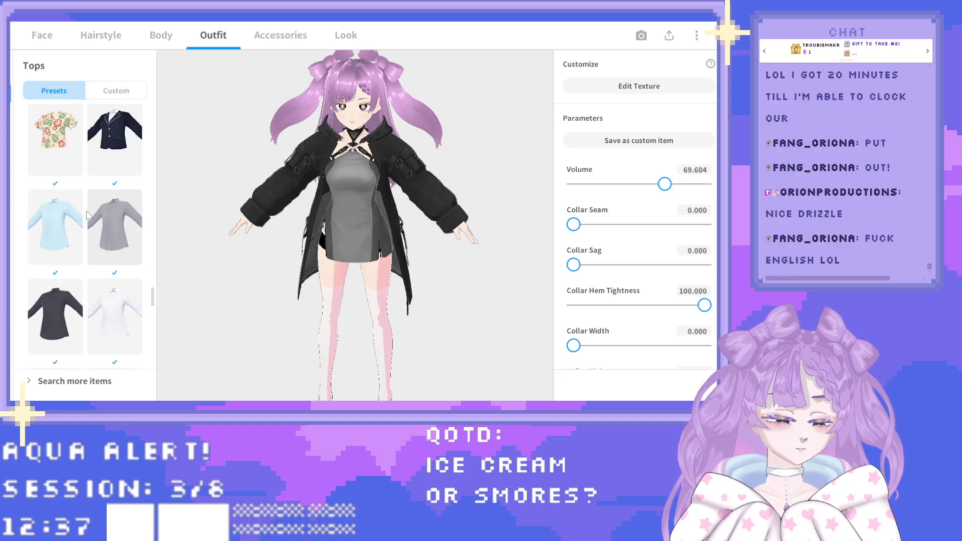
pyautogui.scroll(-3, 88, 215)
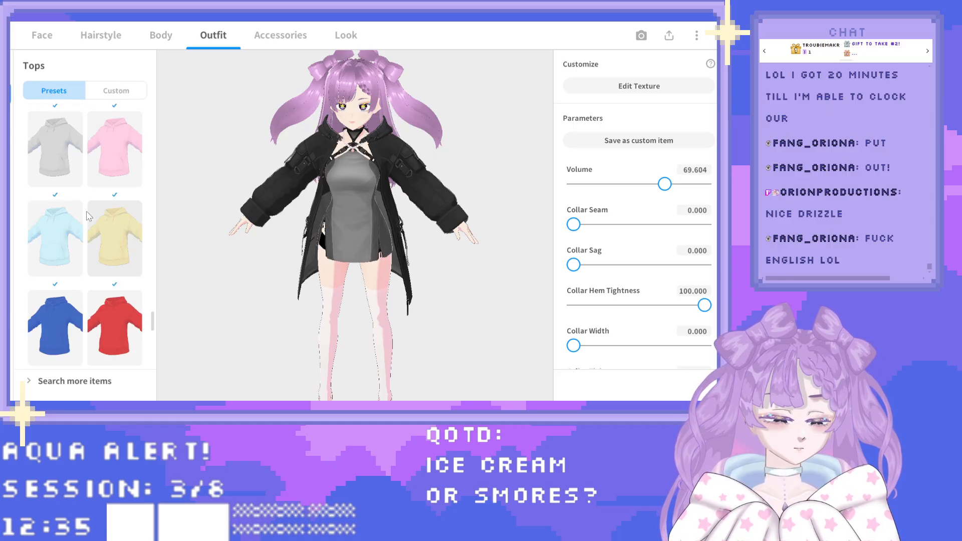
pyautogui.scroll(2, 91, 202)
pyautogui.scroll(1, 91, 202)
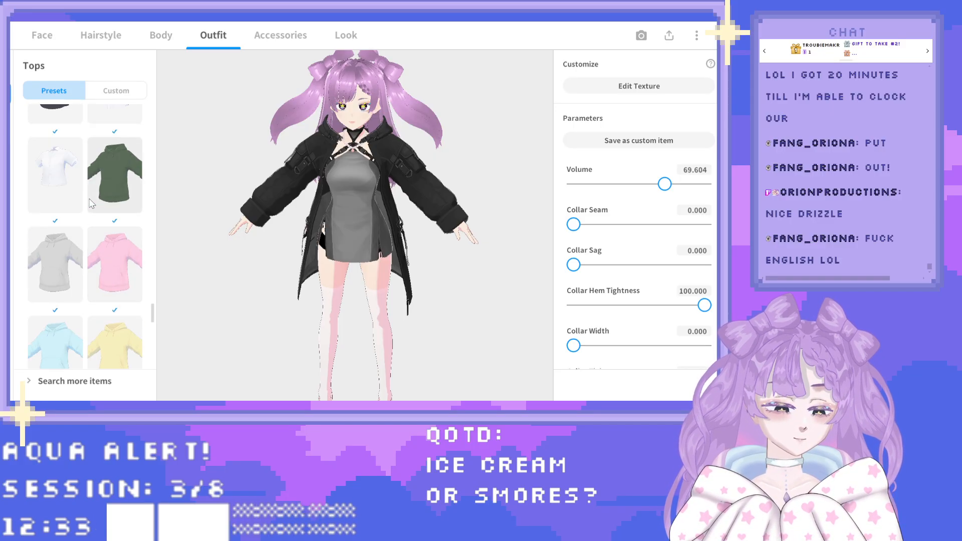
pyautogui.click(110, 253)
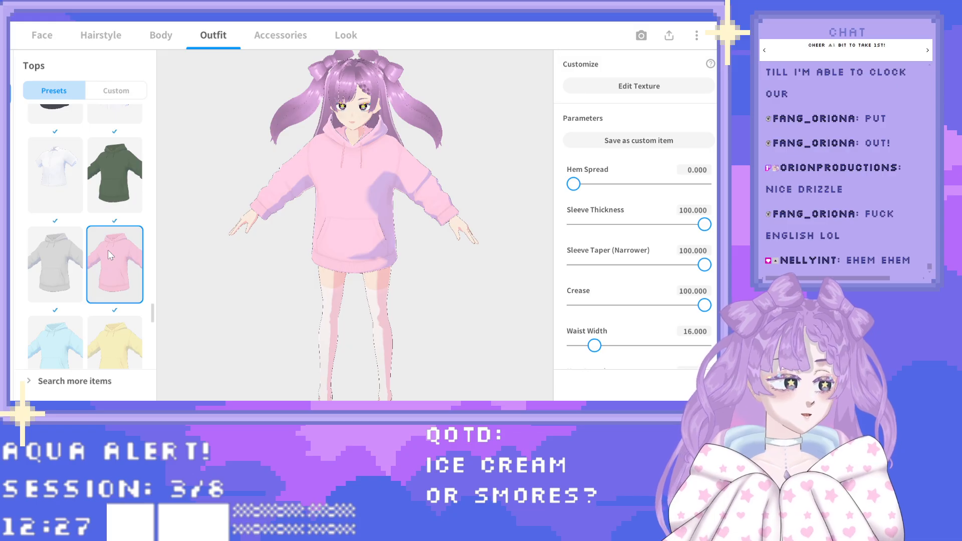
pyautogui.moveTo(389, 196); pyautogui.dragTo(414, 202, button='right')
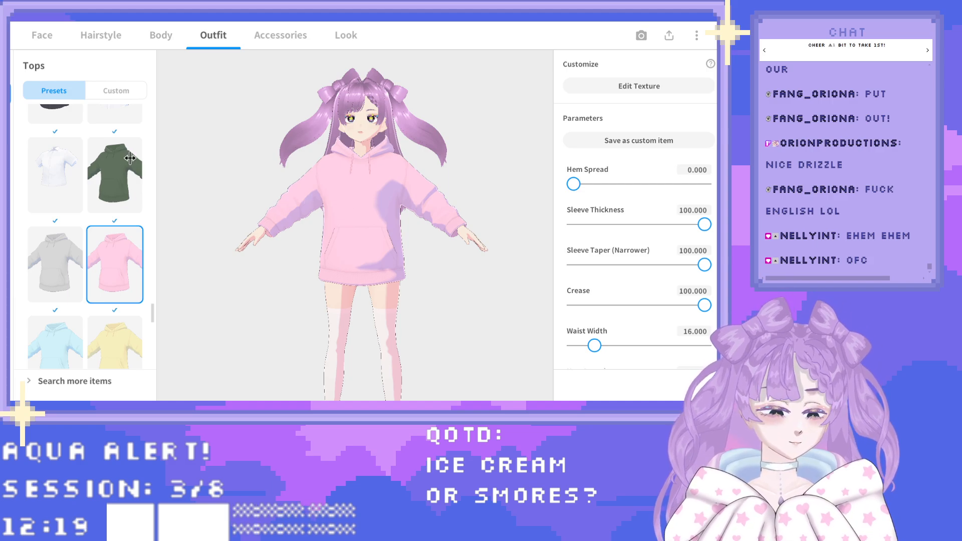
# Try the black ruffled skirt with a bow and white lace hem from the Bottoms presets.
pyautogui.click(6, 121)
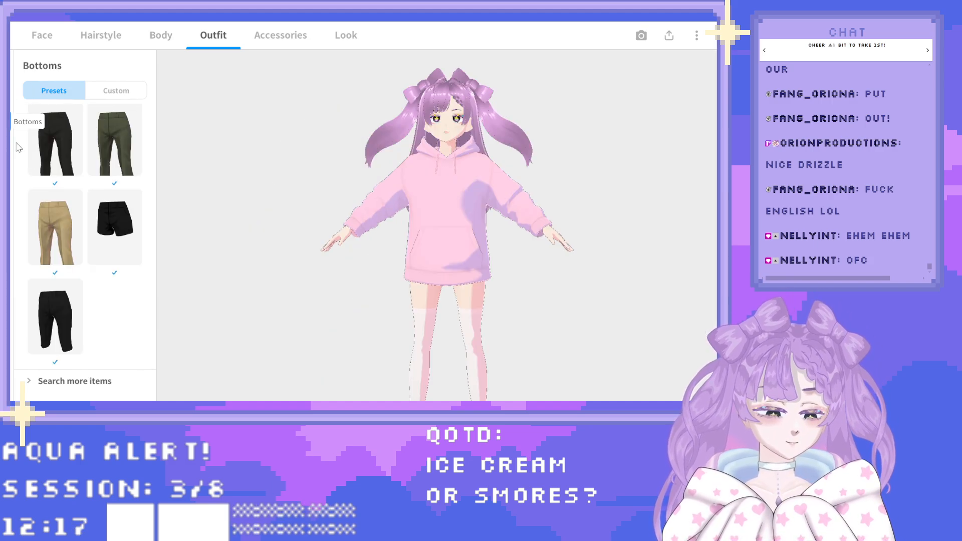
pyautogui.scroll(-6, 107, 241)
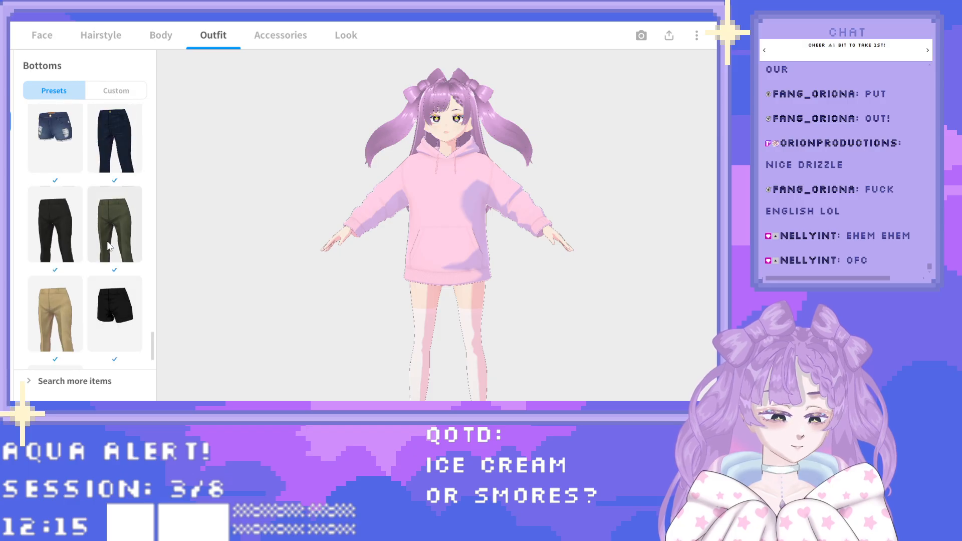
pyautogui.scroll(10, 108, 248)
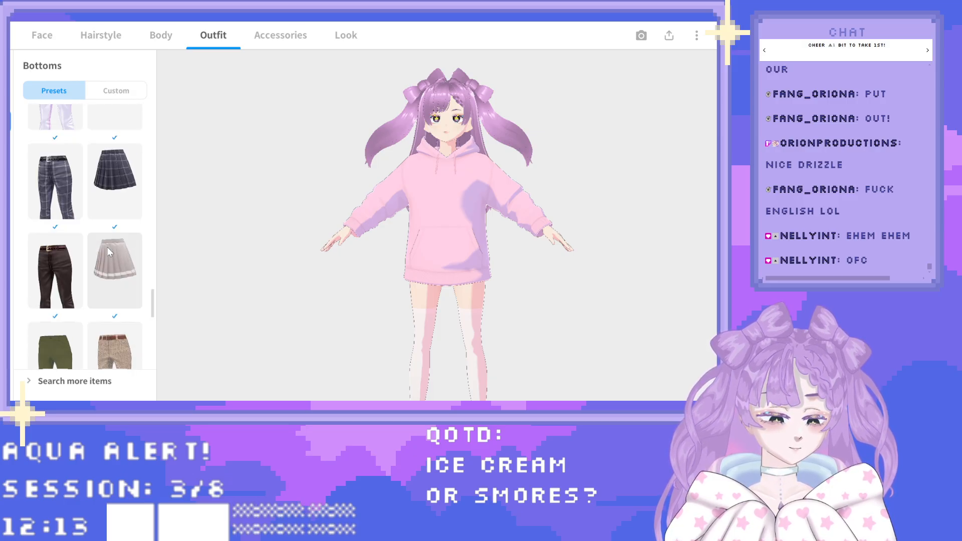
pyautogui.scroll(8, 109, 251)
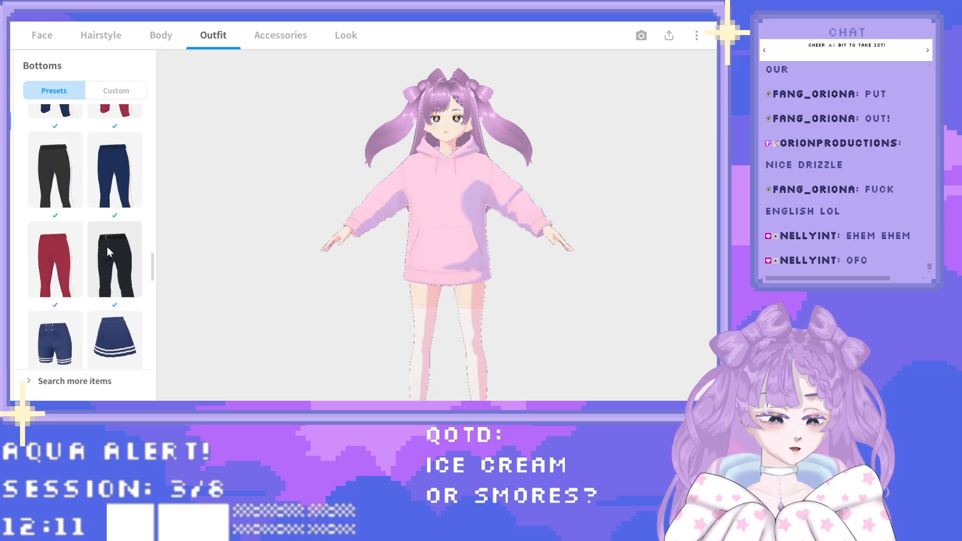
pyautogui.scroll(8, 108, 250)
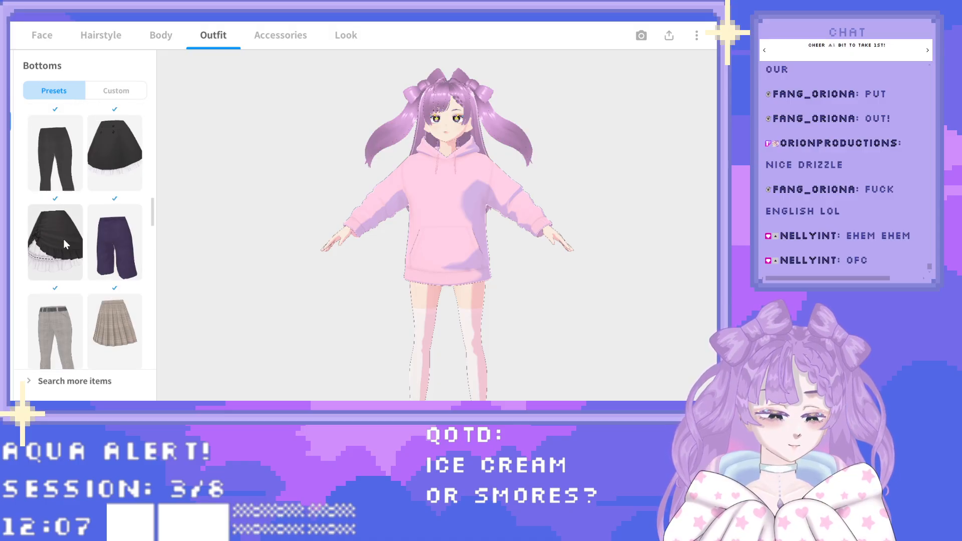
pyautogui.click(67, 244)
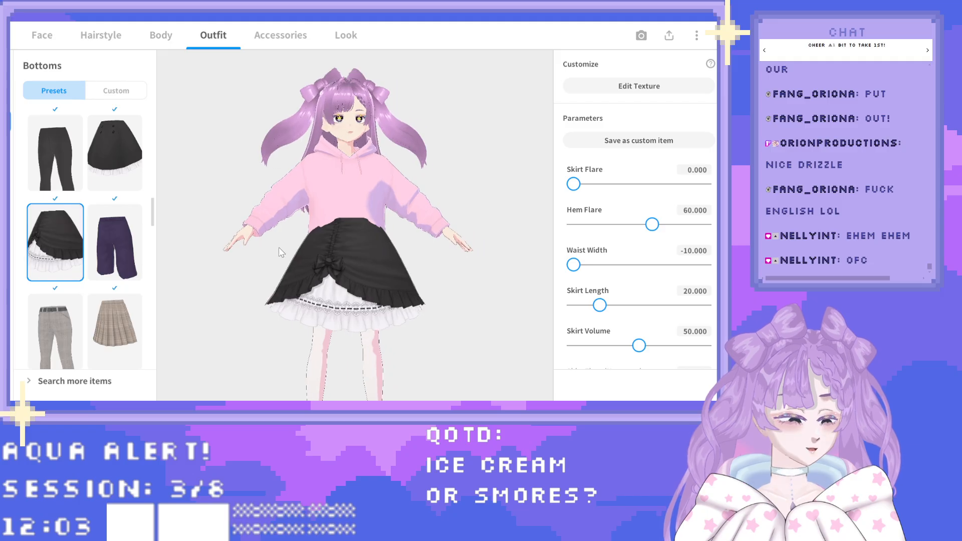
# Put the pink floral skirt with the white frilled hem on the avatar from the Bottoms presets.
pyautogui.scroll(1, 105, 232)
pyautogui.scroll(3, 105, 233)
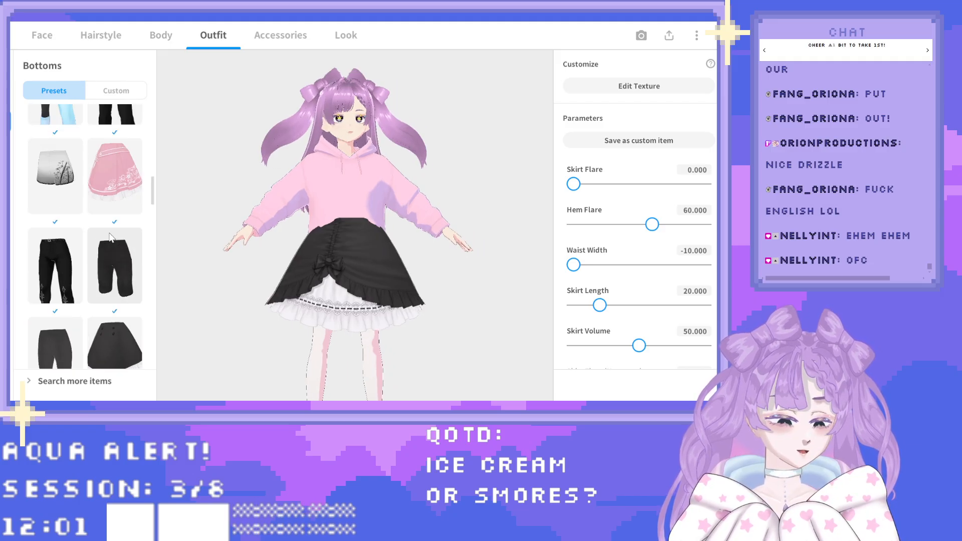
pyautogui.scroll(1, 128, 256)
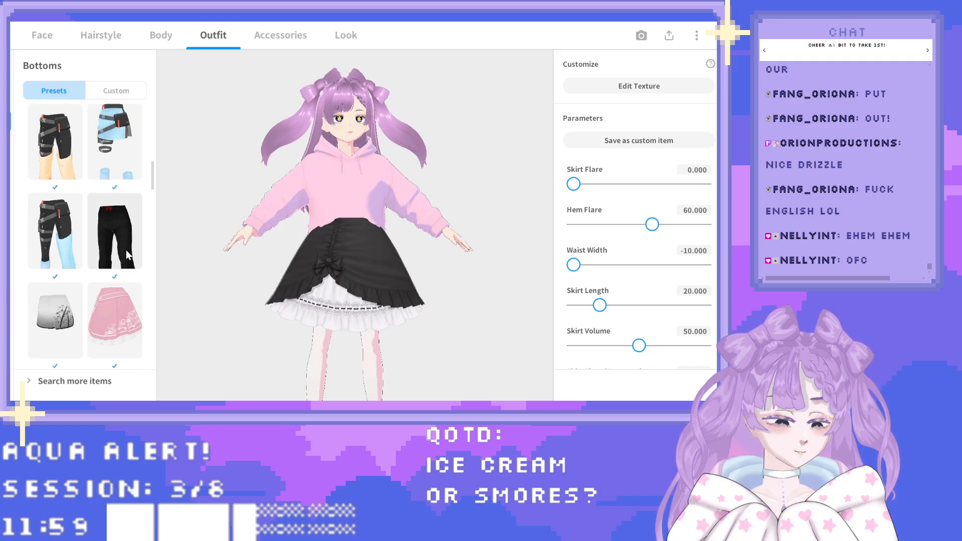
pyautogui.click(122, 302)
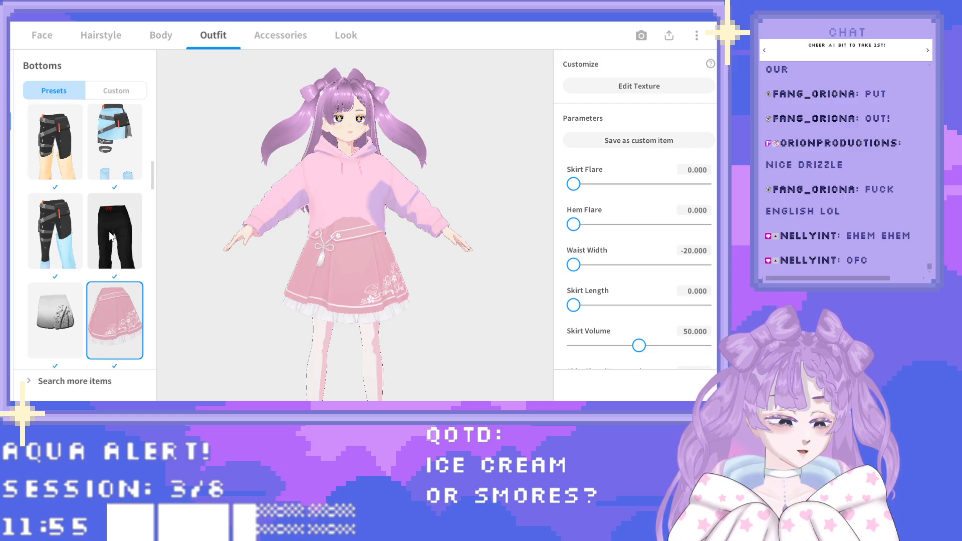
pyautogui.scroll(1, 117, 227)
pyautogui.scroll(1, 119, 230)
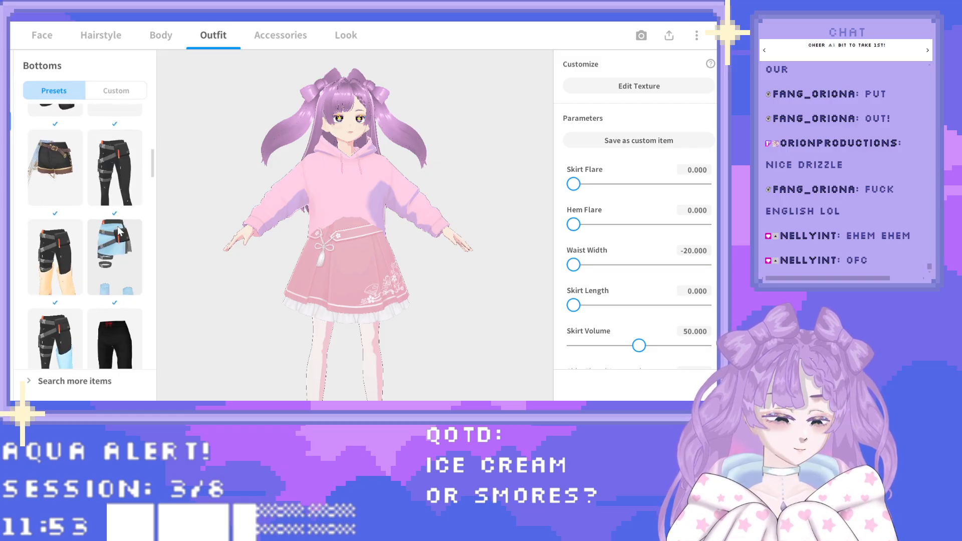
pyautogui.scroll(4, 119, 230)
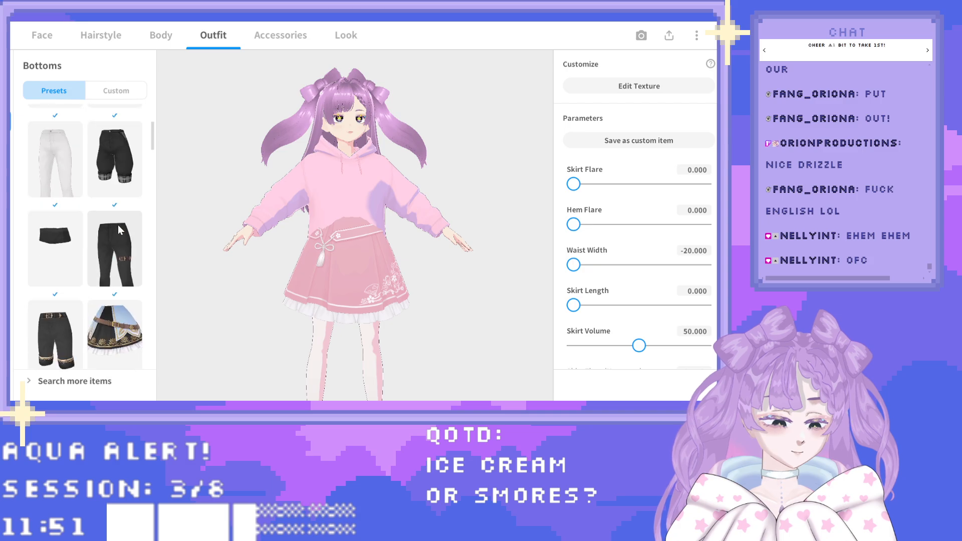
pyautogui.scroll(4, 118, 227)
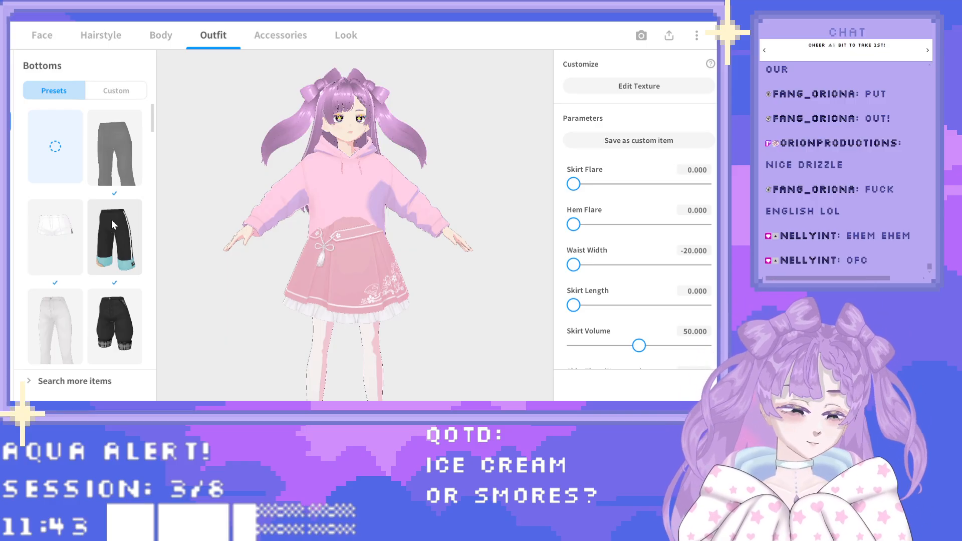
# Try to shorten the pink skirt by setting the Skirt Length in its second parameter group to -1.
pyautogui.scroll(-3, 621, 172)
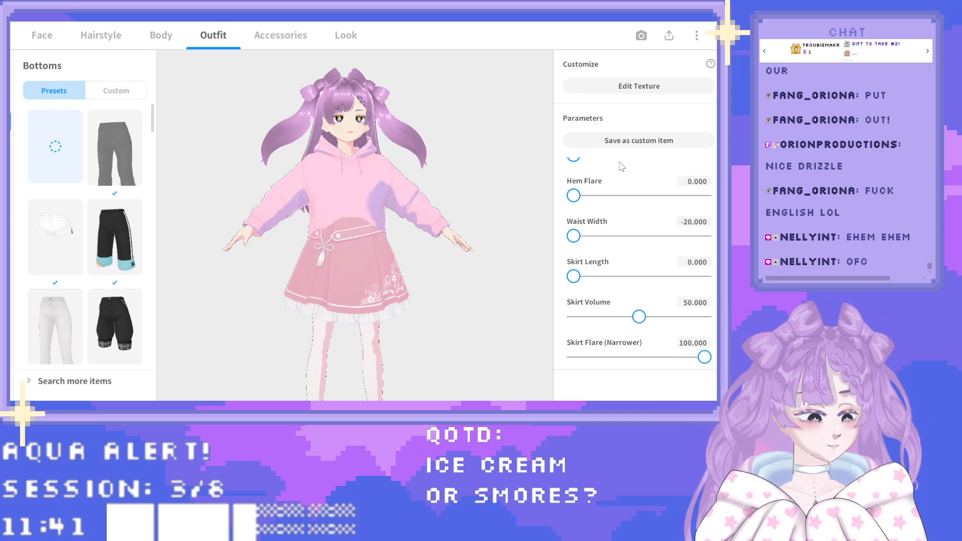
pyautogui.scroll(-6, 682, 296)
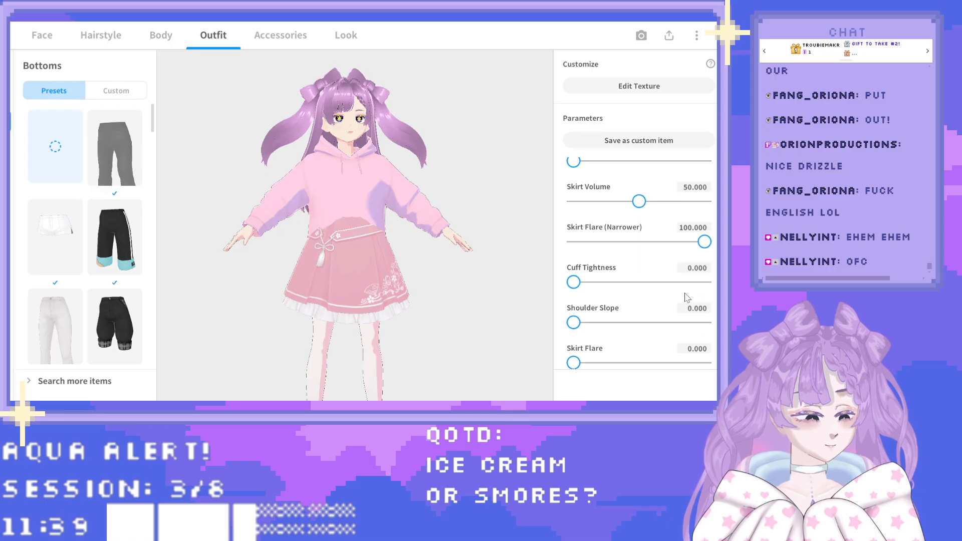
pyautogui.scroll(-3, 682, 296)
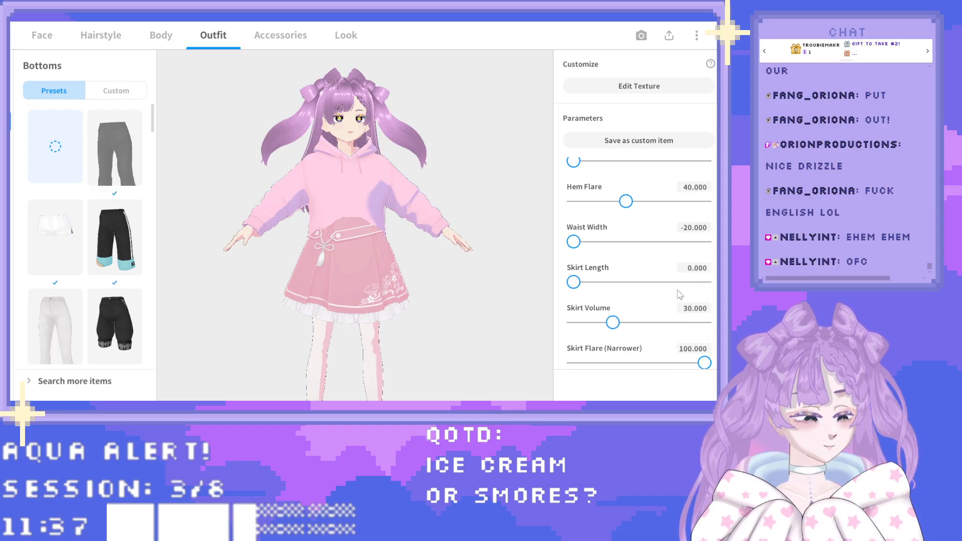
pyautogui.scroll(-2, 665, 289)
pyautogui.scroll(-1, 653, 281)
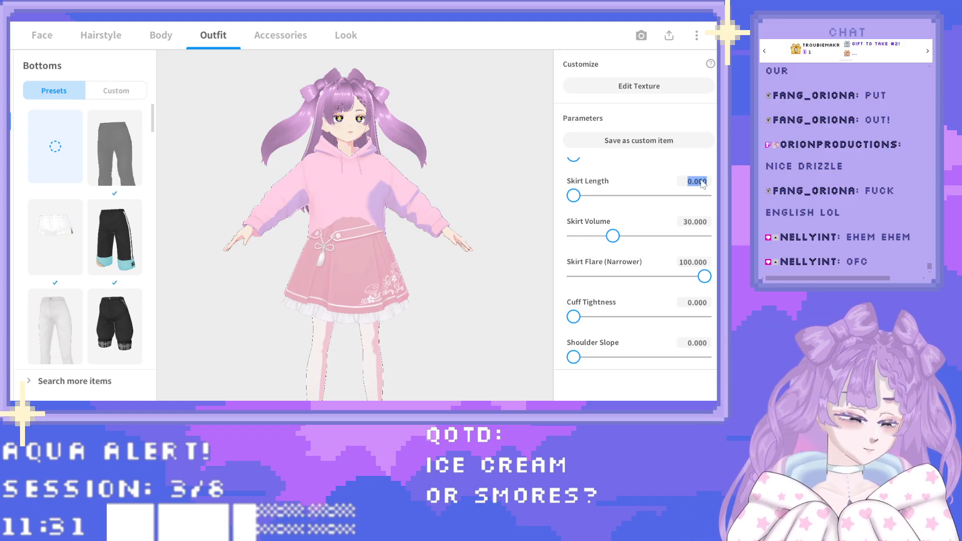
pyautogui.press('BackSpace')
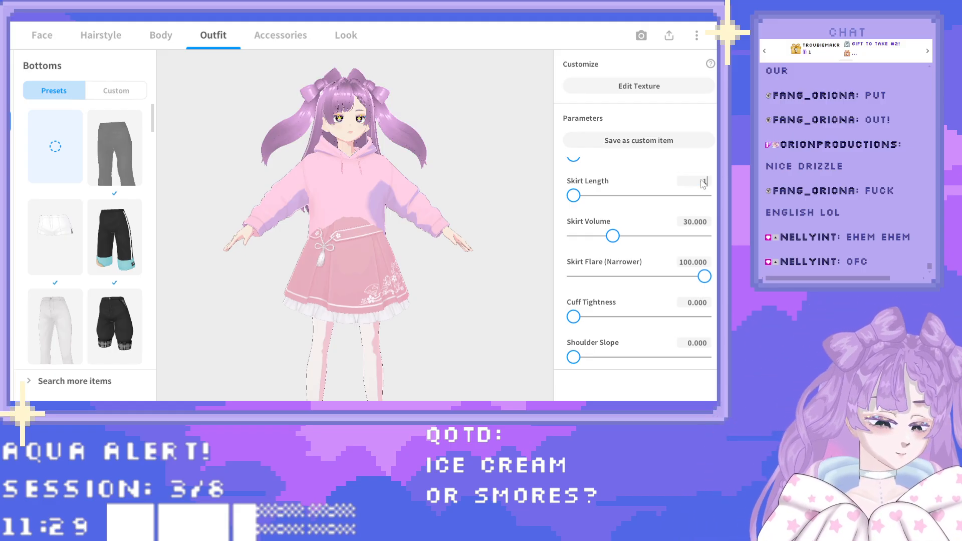
pyautogui.write('-1.000')
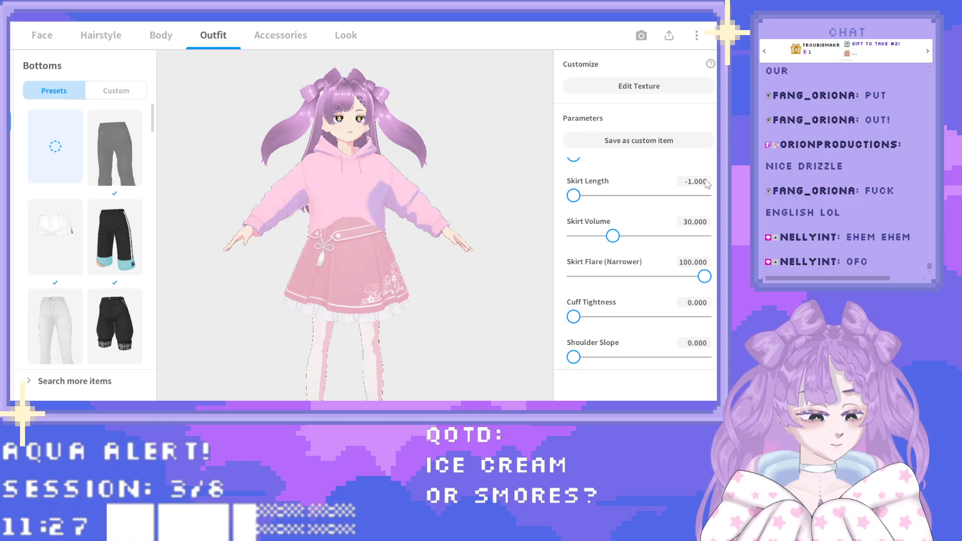
# Return the pink skirt's Skirt Length to 0.
pyautogui.scroll(2, 651, 231)
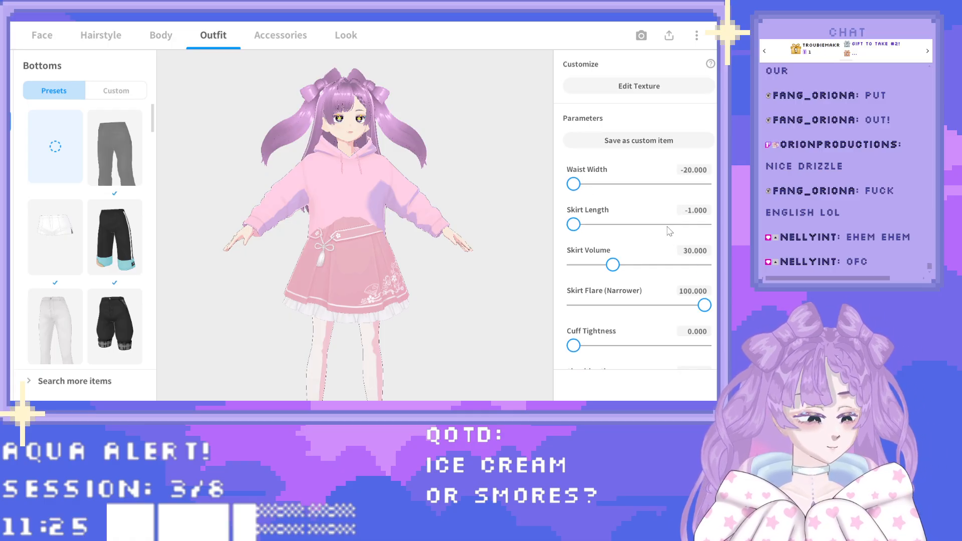
pyautogui.moveTo(576, 282); pyautogui.dragTo(523, 283)
pyautogui.scroll(4, 605, 254)
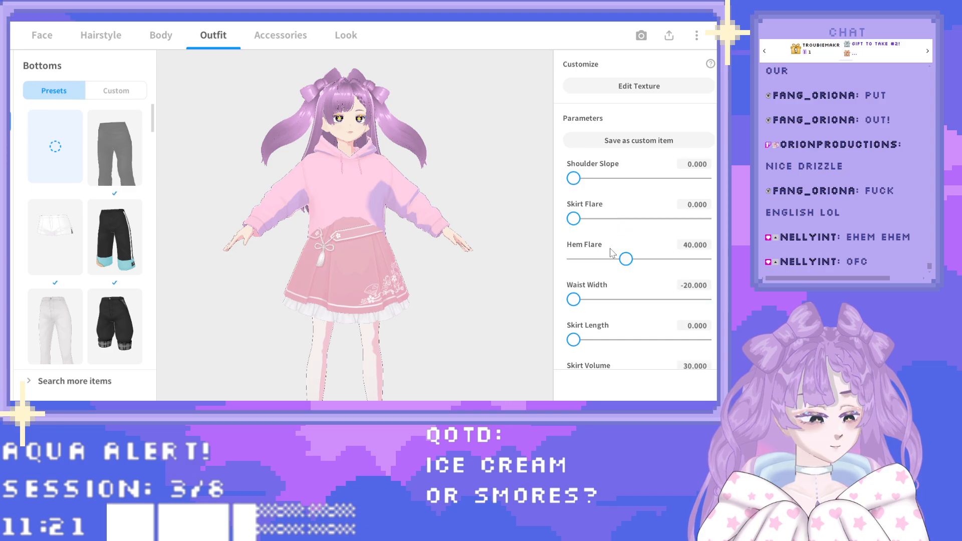
# Try shortening the pink skirt with Skirt Length values of -5 and -20 in the parameter group whose Skirt Volume is 50.
pyautogui.scroll(4, 610, 252)
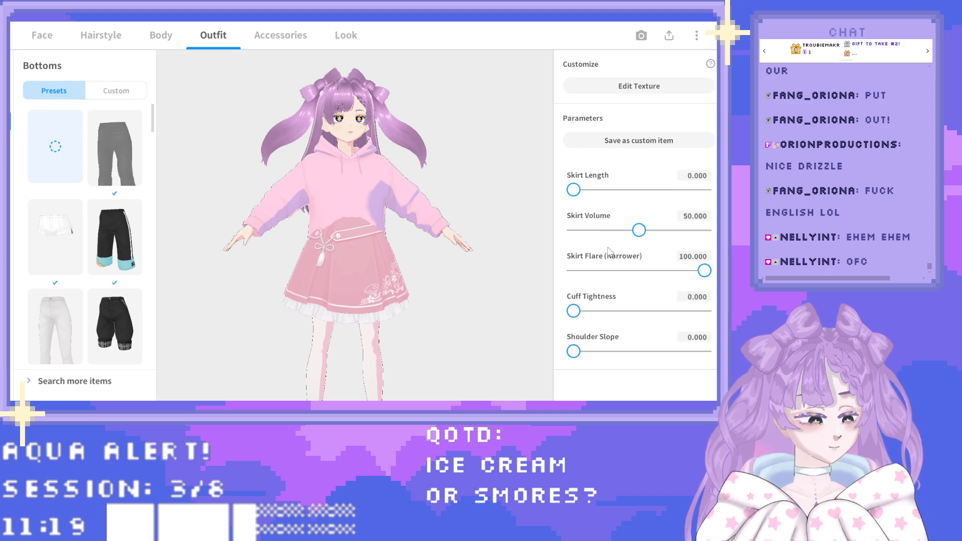
pyautogui.click(700, 234)
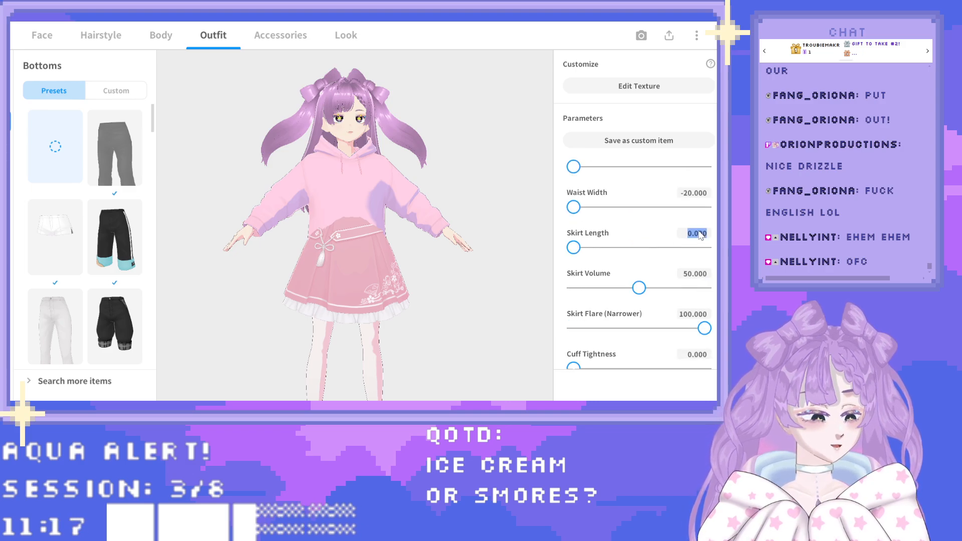
pyautogui.write('5')
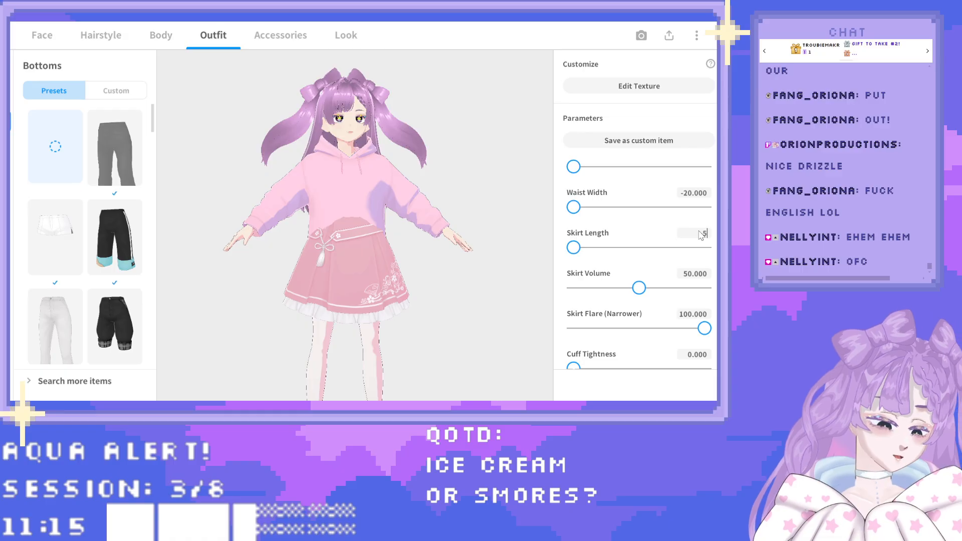
pyautogui.press('Return')
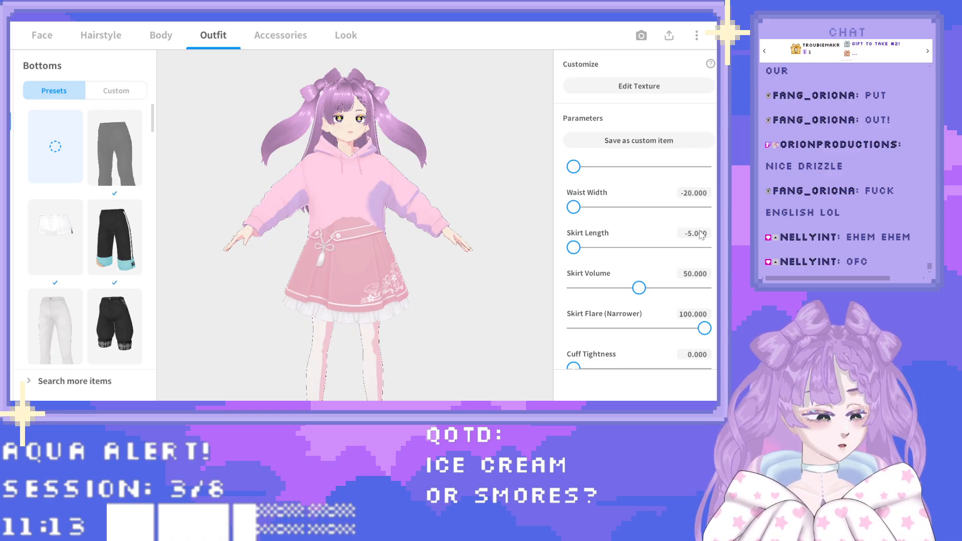
pyautogui.click(700, 233)
pyautogui.write('-20')
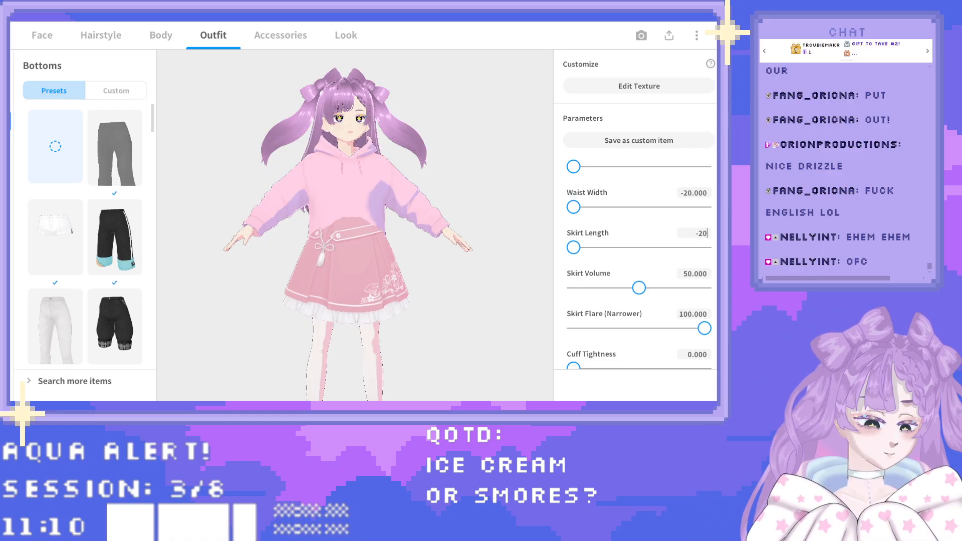
pyautogui.press('Return')
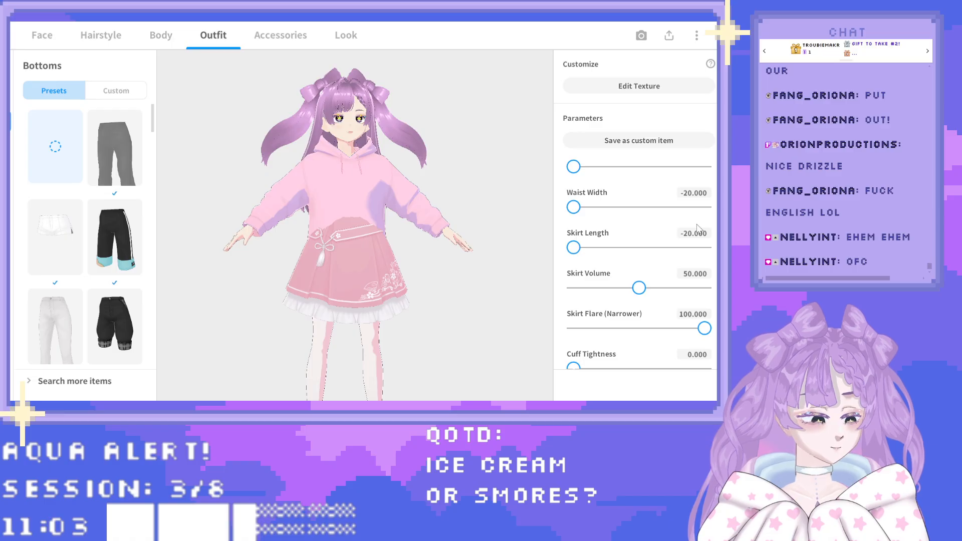
# Set the same skirt layer's Skirt Length to -30 and raise its Skirt Volume to about 70.9.
pyautogui.write('-30')
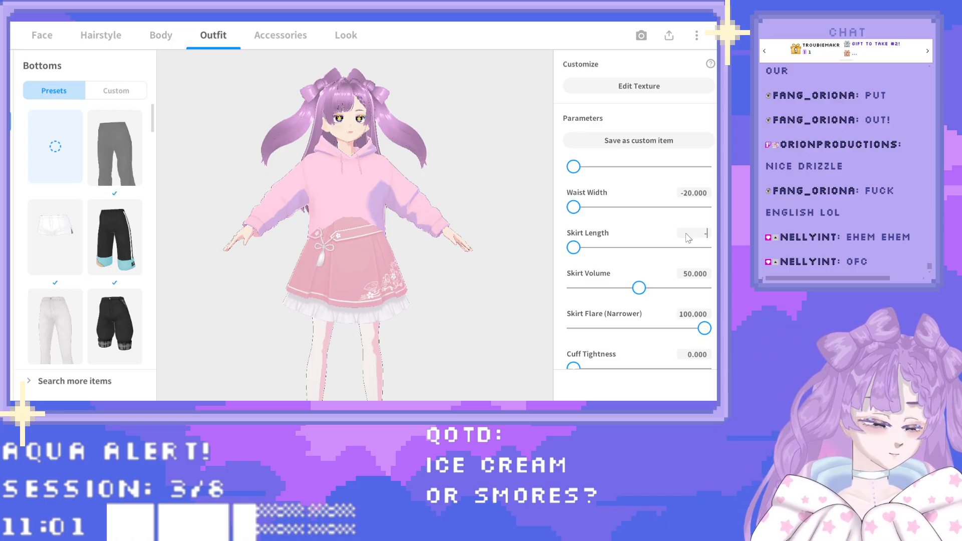
pyautogui.press('Return')
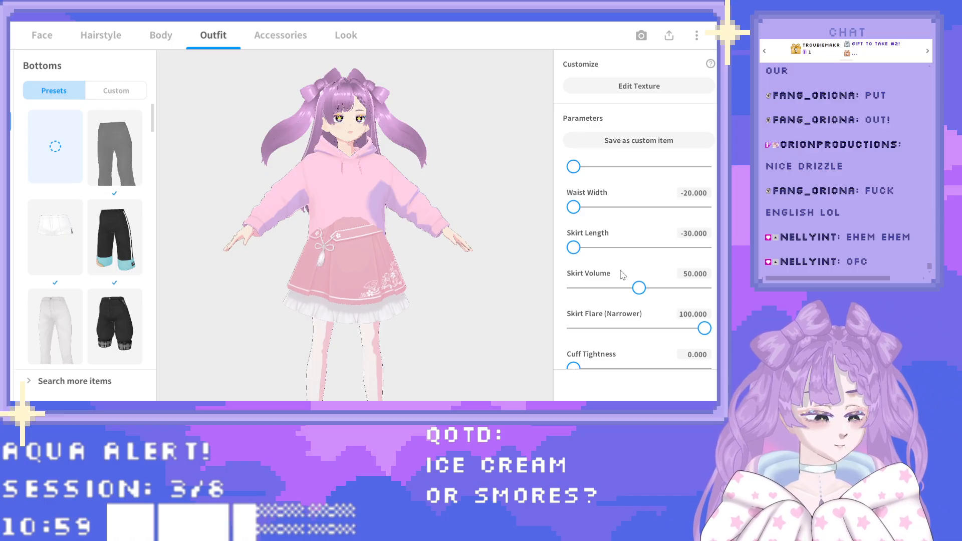
pyautogui.scroll(-1, 607, 275)
pyautogui.moveTo(639, 259); pyautogui.dragTo(666, 259)
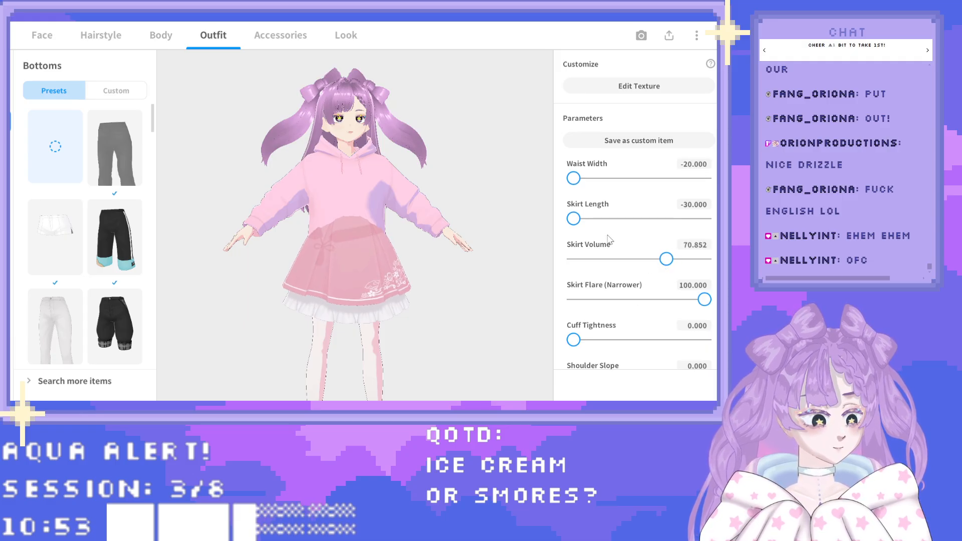
# Raise the Hem Flare to about 46.8 in the skirt parameter group whose Skirt Volume is 30.
pyautogui.scroll(2, 621, 233)
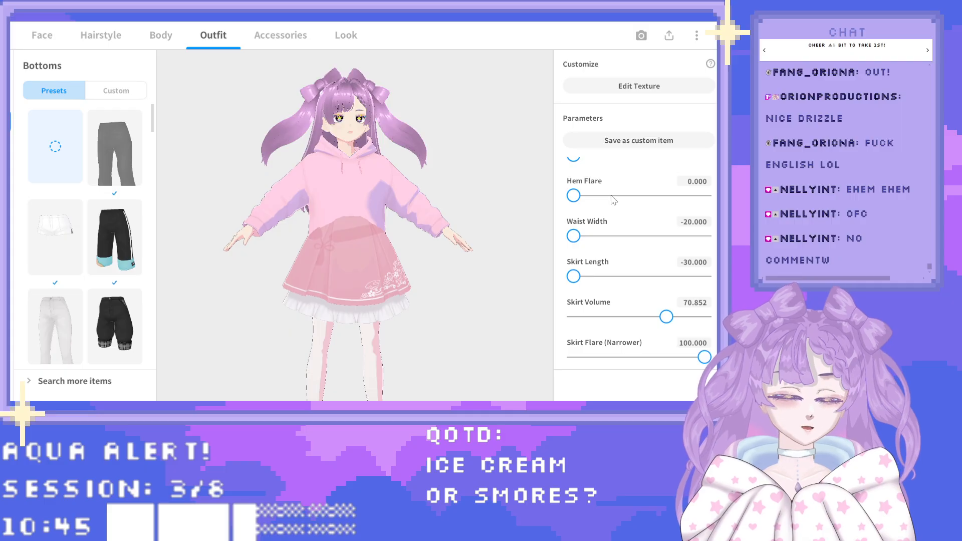
pyautogui.scroll(1, 638, 216)
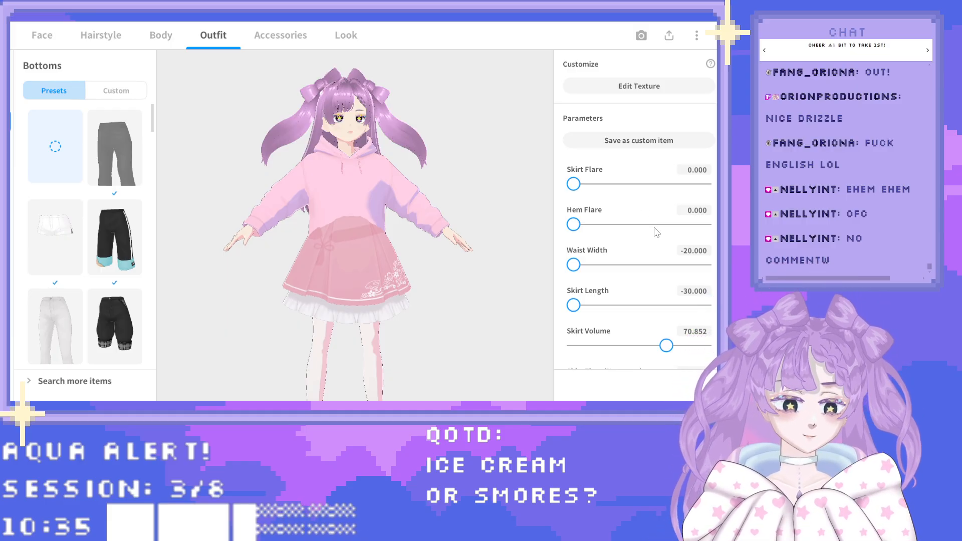
pyautogui.moveTo(455, 251)
pyautogui.mouseDown(button='middle')
pyautogui.moveTo(452, 174)
pyautogui.moveTo(454, 235)
pyautogui.mouseUp(button='middle')
pyautogui.moveTo(454, 241); pyautogui.dragTo(453, 241, button='right')
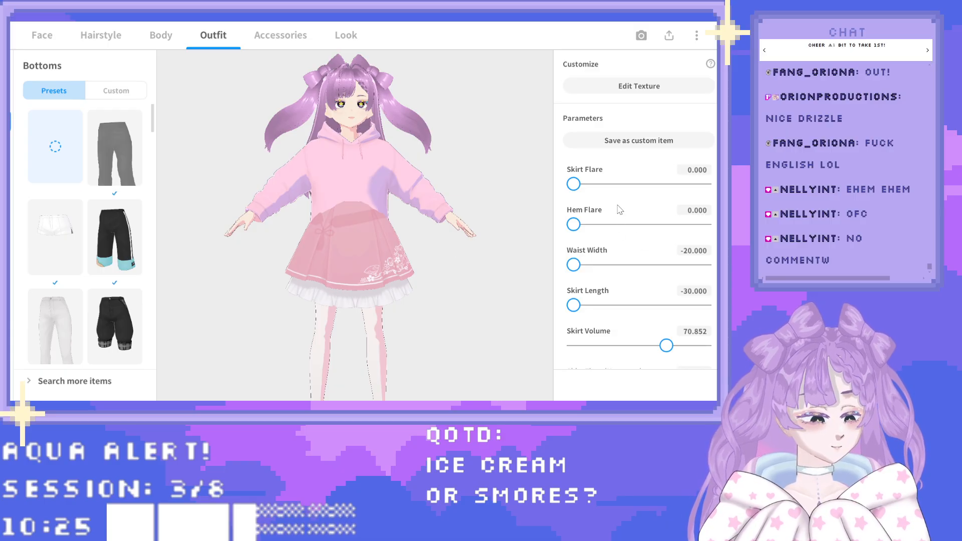
pyautogui.scroll(-5, 620, 204)
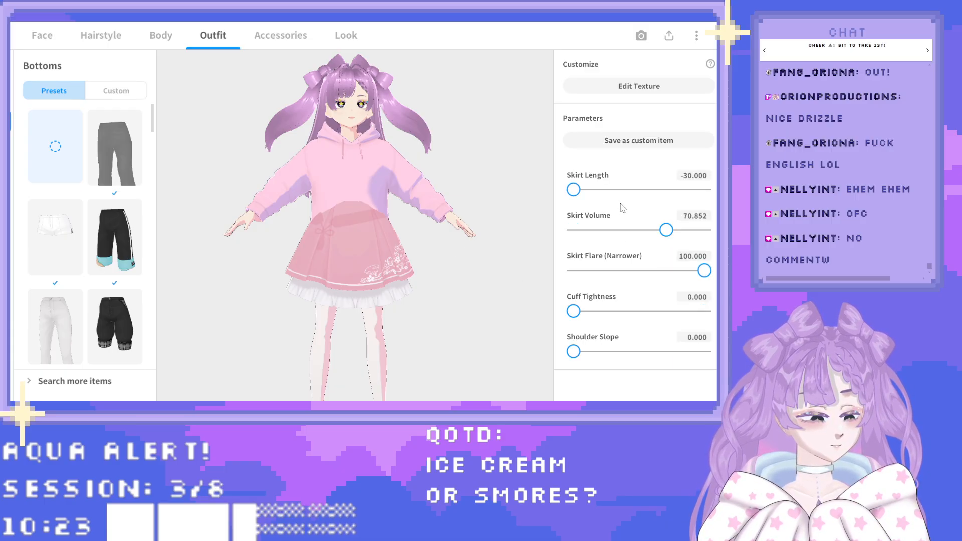
pyautogui.scroll(-2, 623, 211)
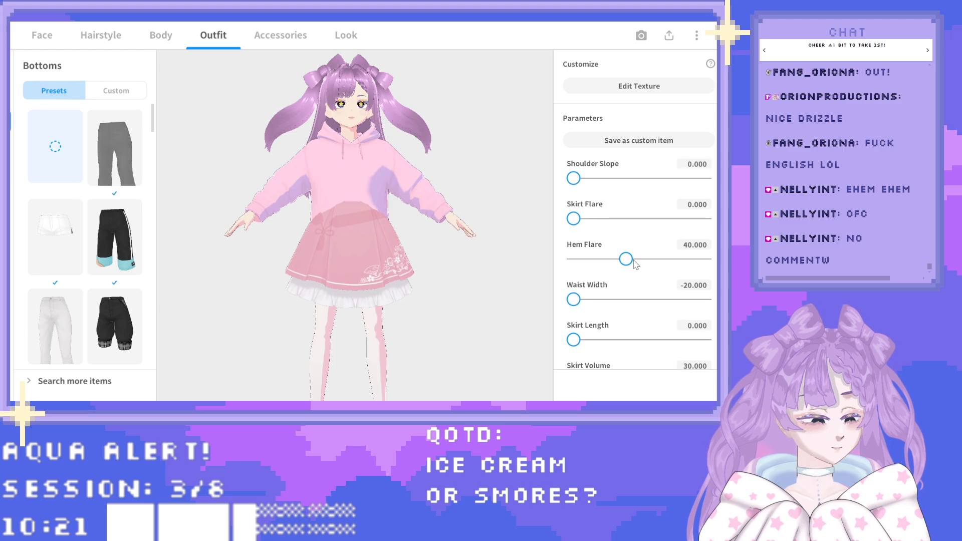
pyautogui.moveTo(617, 260); pyautogui.dragTo(636, 266)
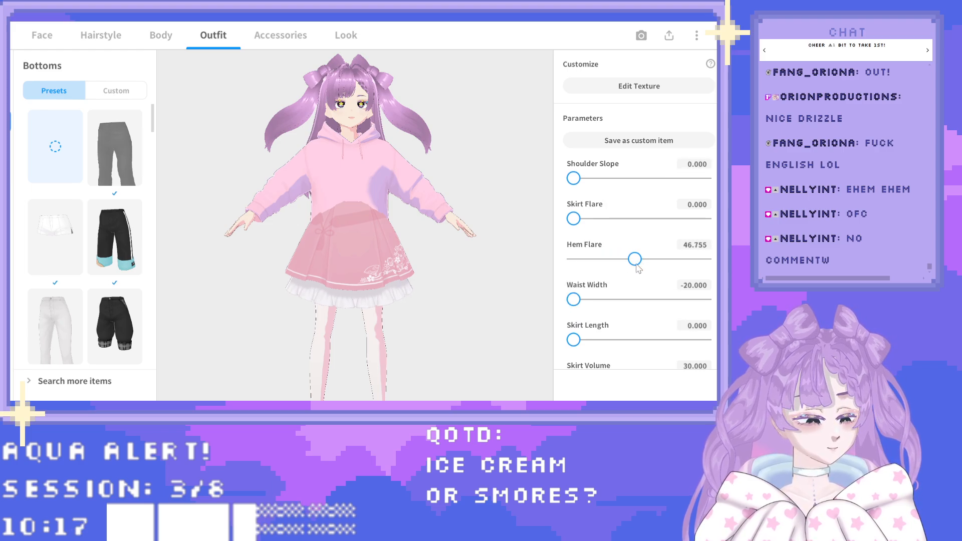
# Try a larger Skirt Length in the parameter group whose Skirt Volume is 60, and return it to 0.
pyautogui.scroll(-5, 635, 267)
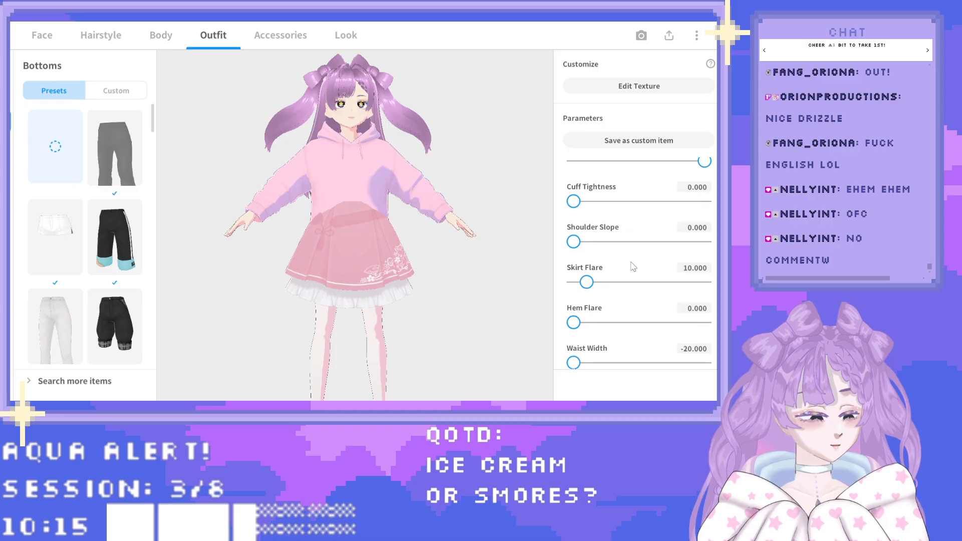
pyautogui.scroll(-2, 630, 273)
pyautogui.scroll(-1, 617, 273)
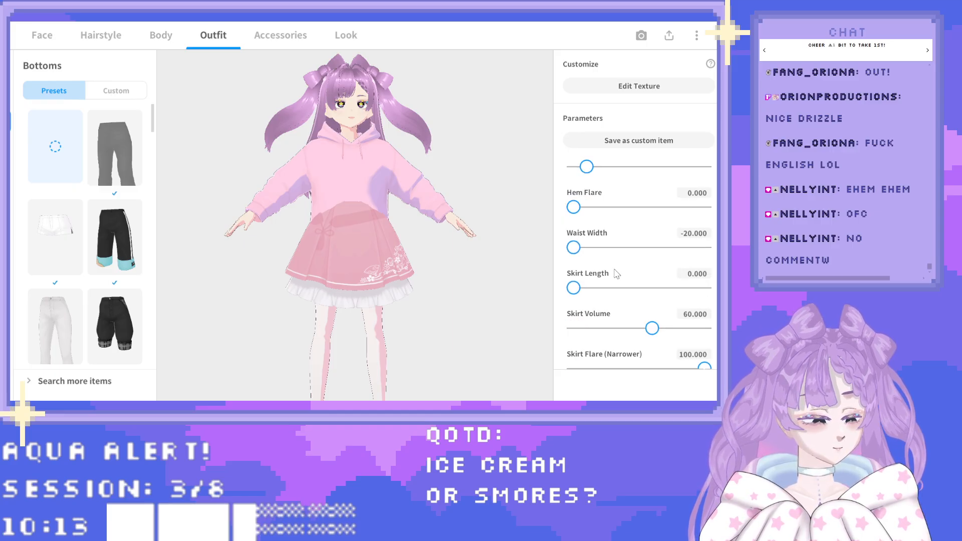
pyautogui.moveTo(574, 288); pyautogui.dragTo(704, 290)
pyautogui.moveTo(592, 290); pyautogui.dragTo(561, 290)
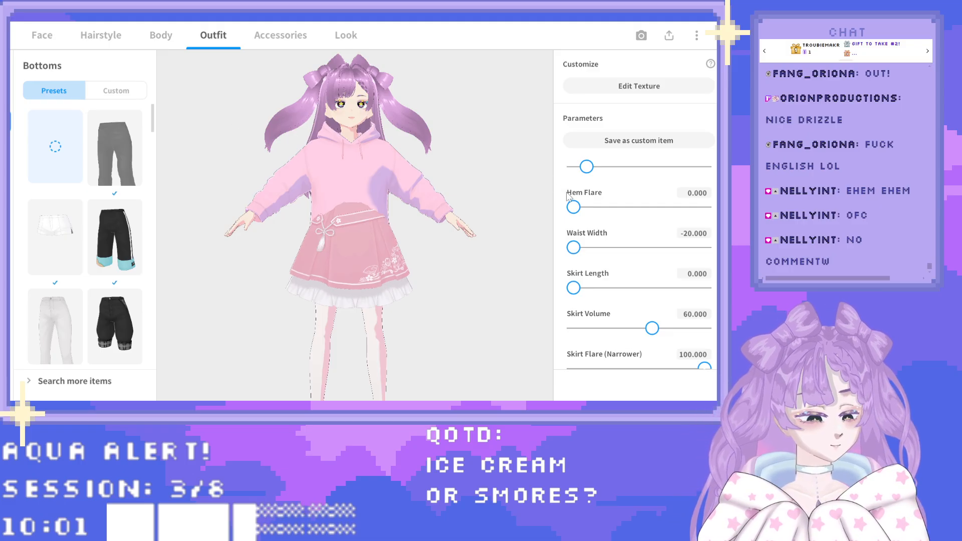
# Try lowering the Hem Flare below 0 in the skirt parameter group whose Skirt Volume is 60.
pyautogui.scroll(-2, 636, 265)
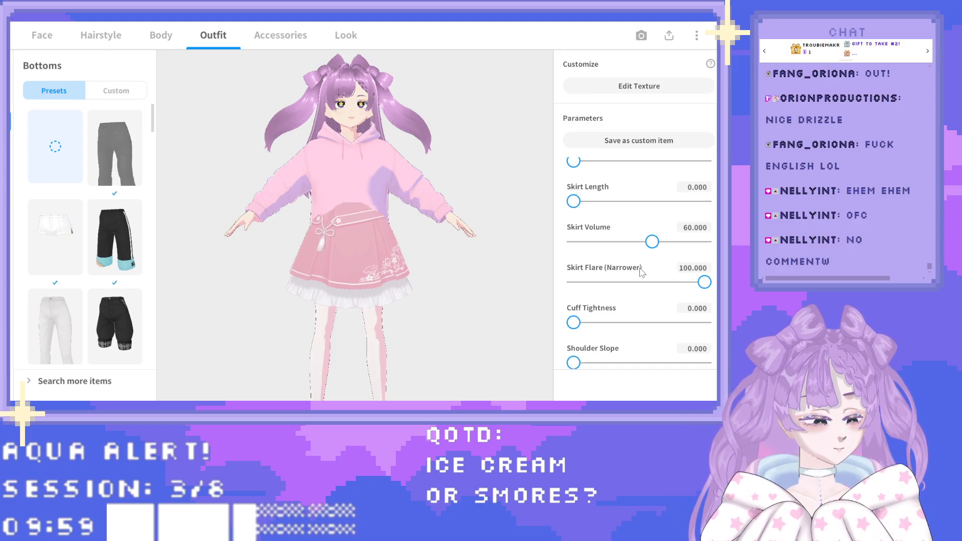
pyautogui.scroll(3, 640, 272)
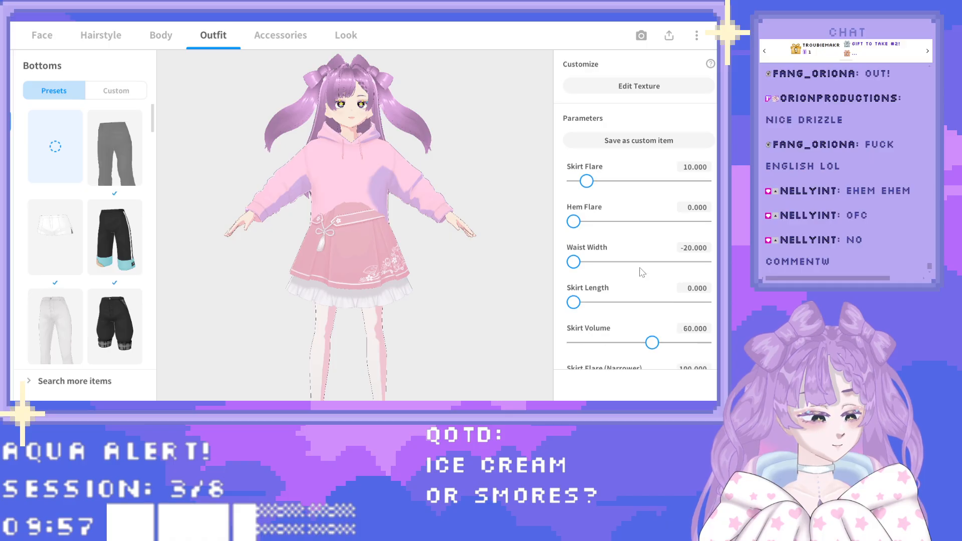
pyautogui.scroll(2, 641, 272)
pyautogui.moveTo(574, 279); pyautogui.dragTo(518, 281)
pyautogui.scroll(2, 625, 275)
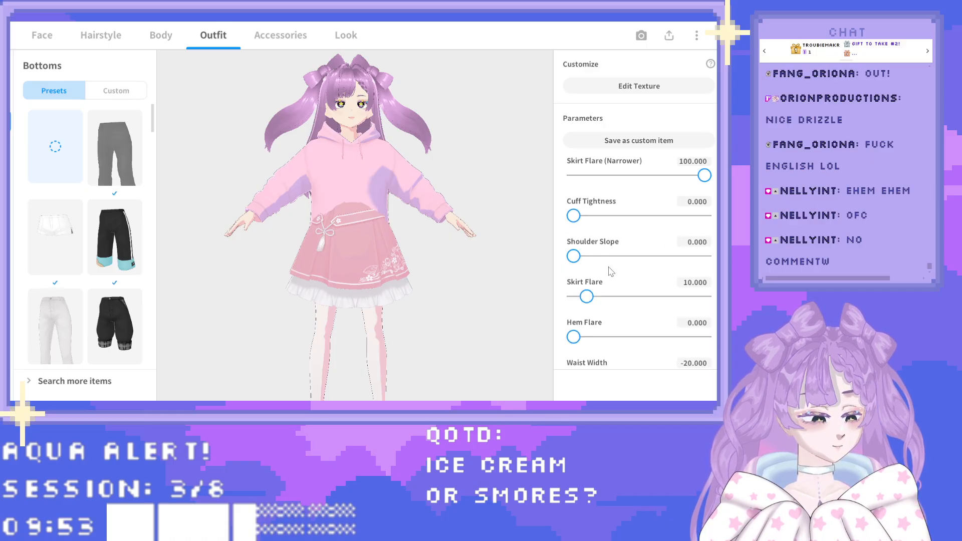
pyautogui.scroll(1, 611, 271)
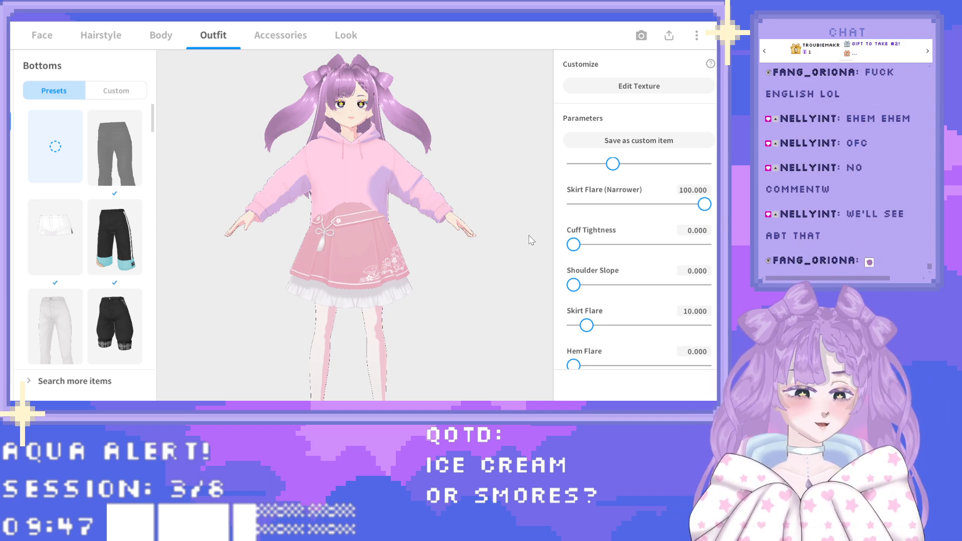
pyautogui.scroll(2, 604, 189)
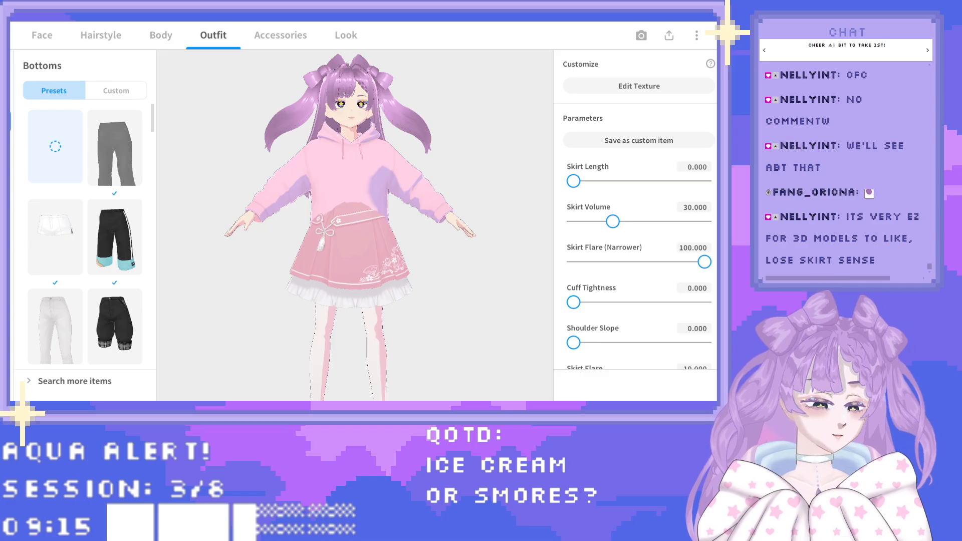
# Examine the fit of the skirt and hoodie on the avatar from the side and the front.
pyautogui.moveTo(446, 208); pyautogui.dragTo(409, 223)
pyautogui.scroll(-4, 406, 220)
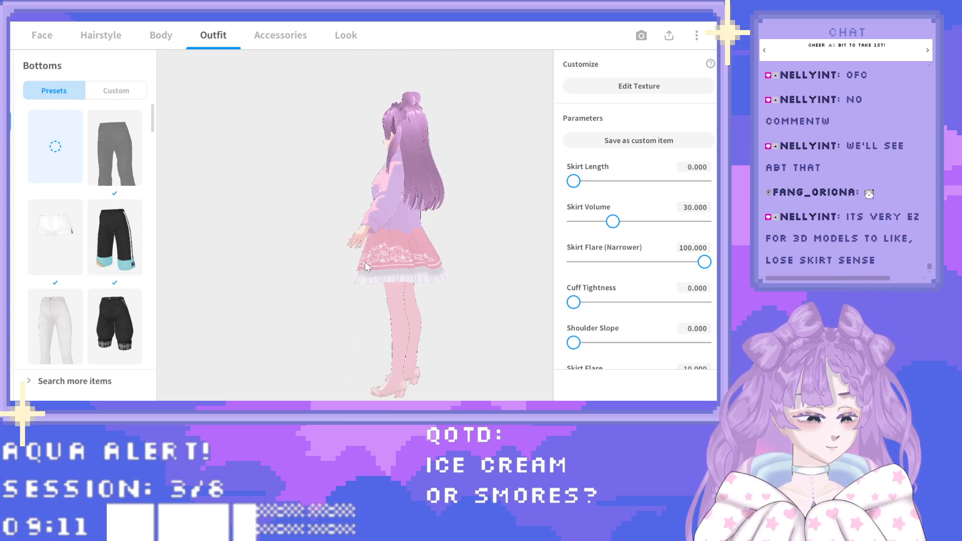
pyautogui.moveTo(365, 266); pyautogui.dragTo(409, 246, button='middle')
pyautogui.moveTo(410, 246); pyautogui.dragTo(465, 240, button='right')
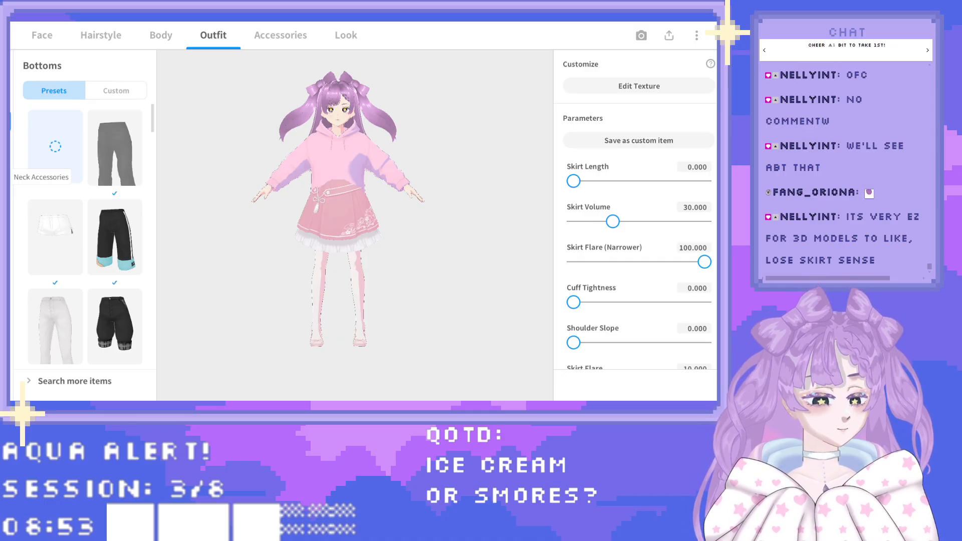
pyautogui.scroll(2, 349, 172)
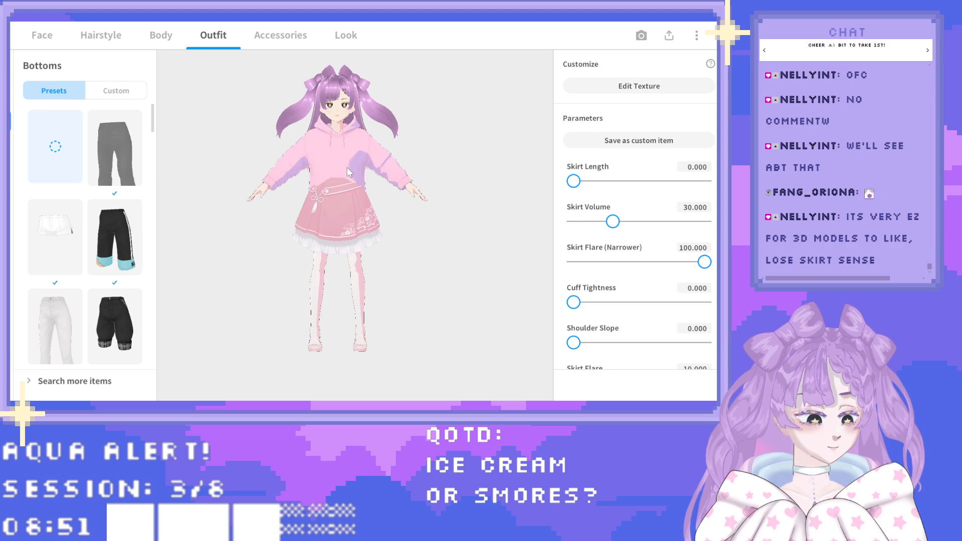
pyautogui.scroll(2, 334, 140)
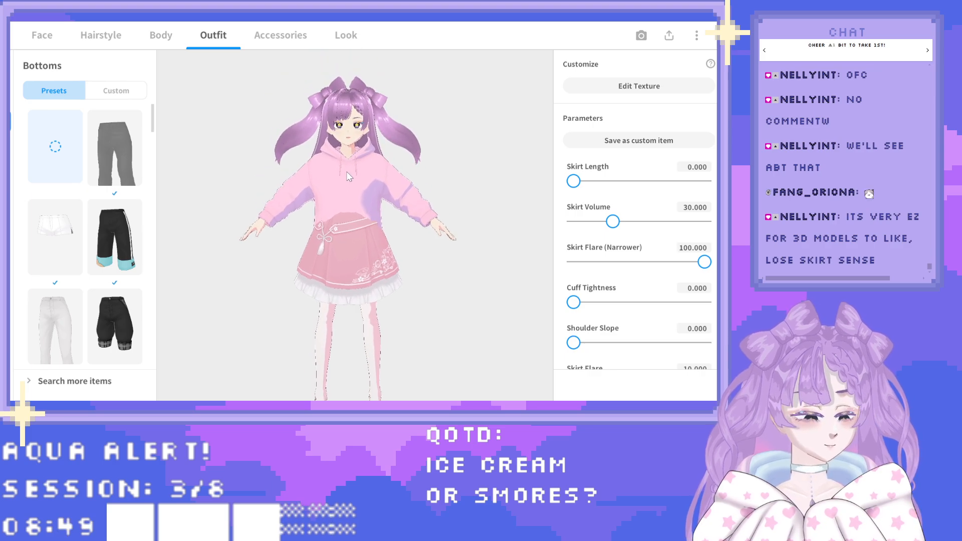
pyautogui.scroll(3, 351, 183)
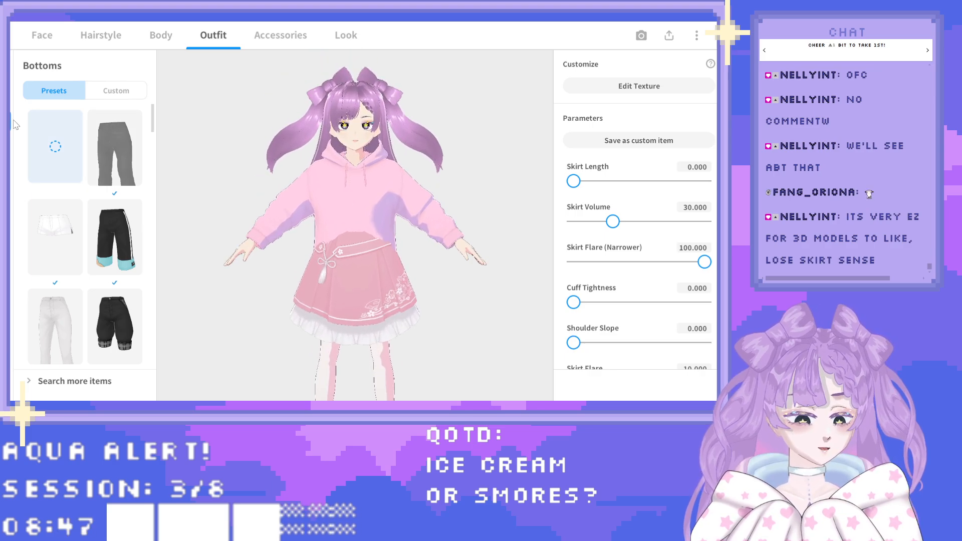
# Open the custom items of the Tops category, keeping the pink hoodie on the avatar.
pyautogui.click(7, 93)
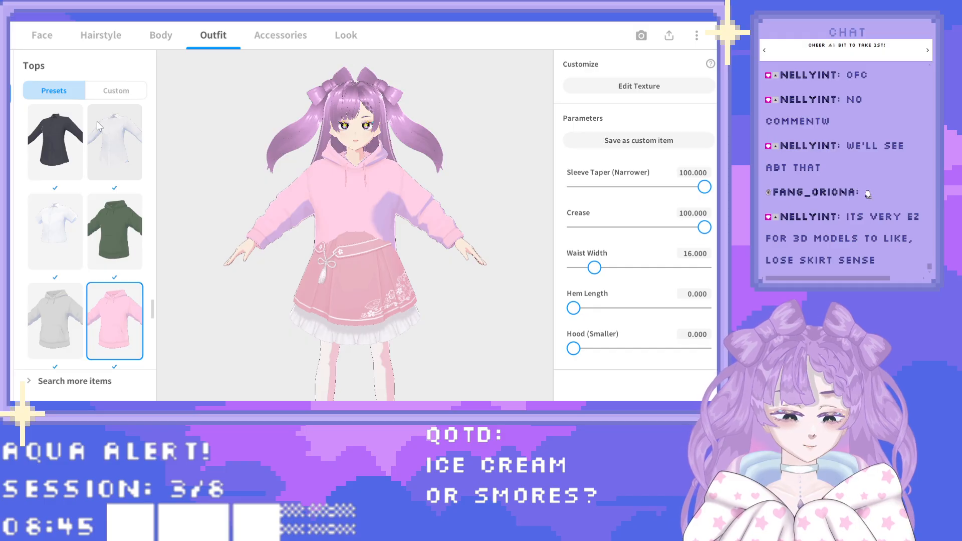
pyautogui.click(110, 94)
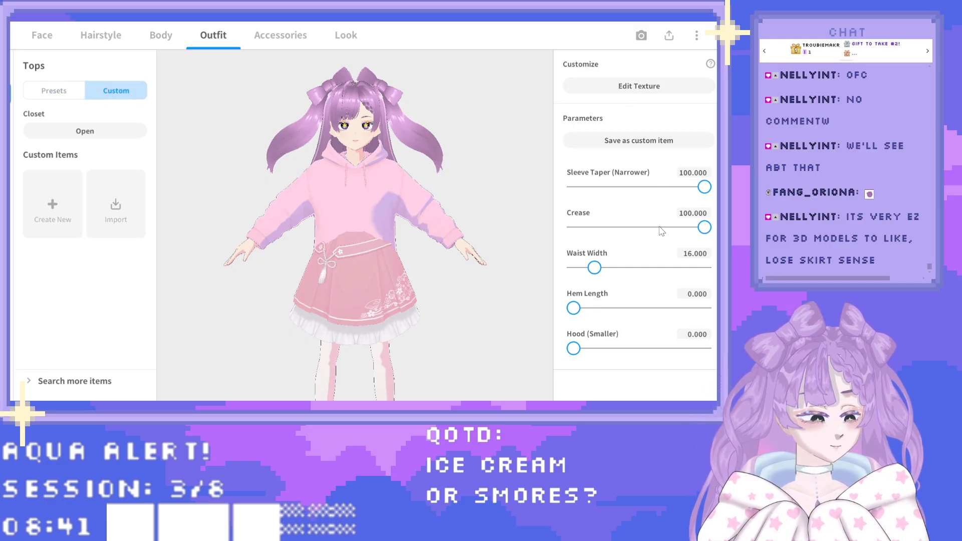
# Try the hoodie's Hem Length, Sleeve Taper (Narrower) and Crease, leaving them at 0, 100 and 100.
pyautogui.moveTo(586, 312); pyautogui.dragTo(493, 311)
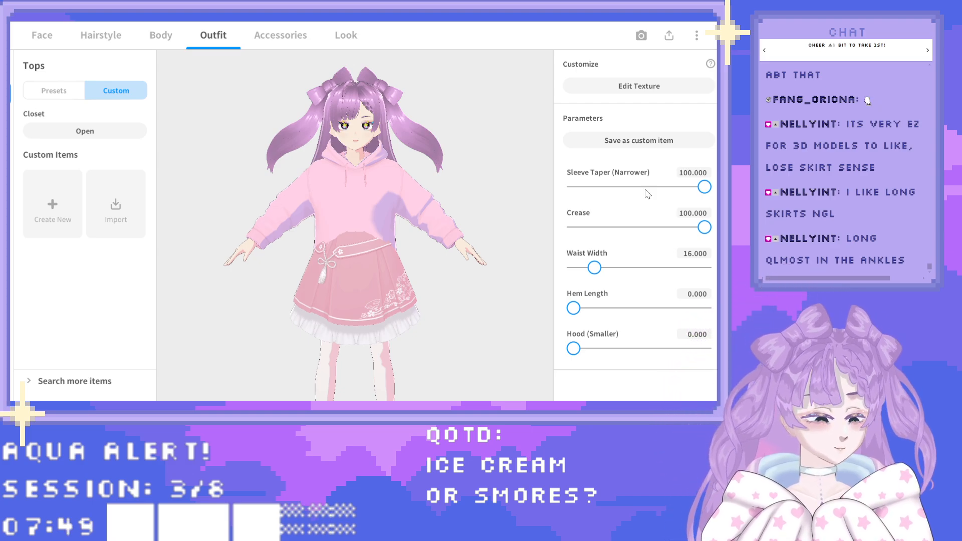
pyautogui.moveTo(700, 188)
pyautogui.mouseDown()
pyautogui.moveTo(571, 188)
pyautogui.moveTo(706, 190)
pyautogui.mouseUp()
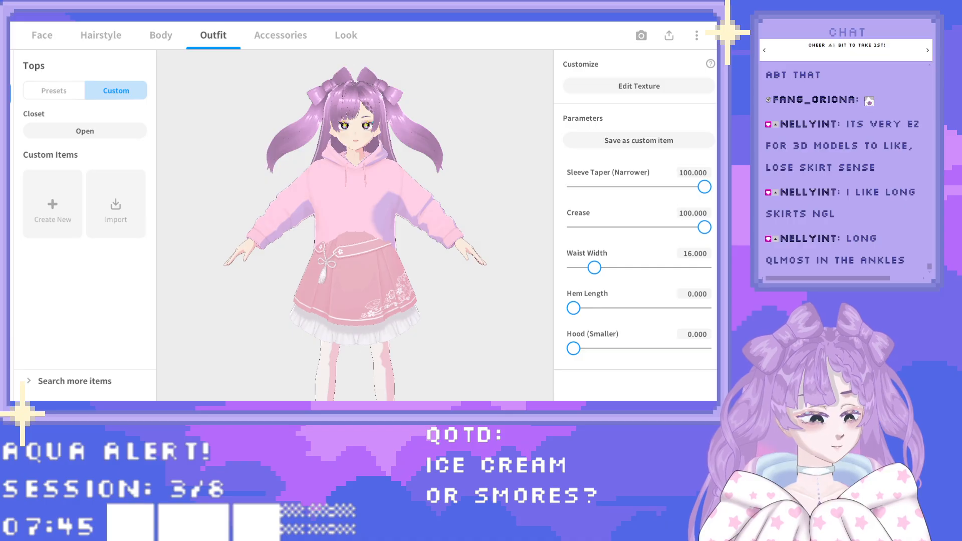
pyautogui.moveTo(704, 226)
pyautogui.mouseDown()
pyautogui.moveTo(574, 228)
pyautogui.moveTo(707, 236)
pyautogui.mouseUp()
# Narrow the pink hoodie's waist by setting its Waist Width to -5.
pyautogui.moveTo(594, 268); pyautogui.dragTo(569, 268)
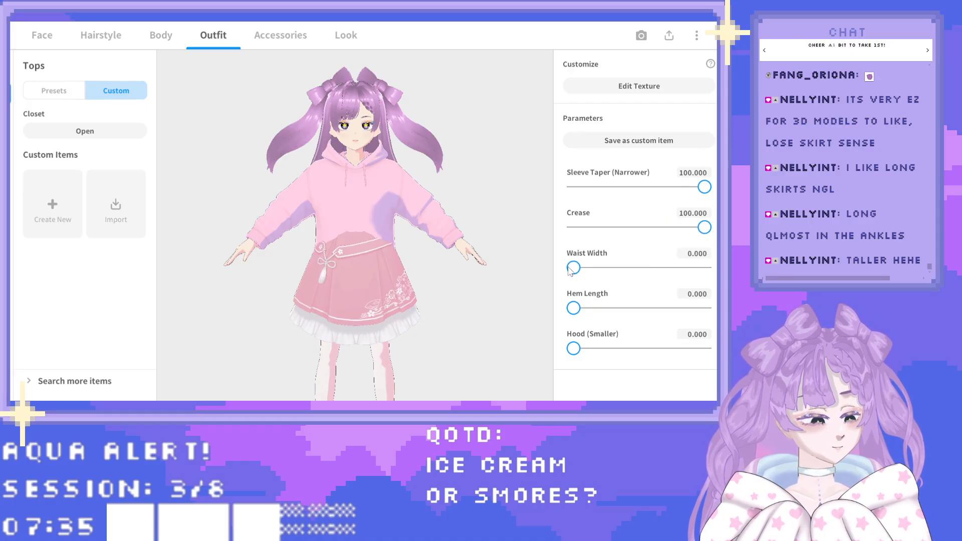
pyautogui.click(692, 256)
pyautogui.write('-5')
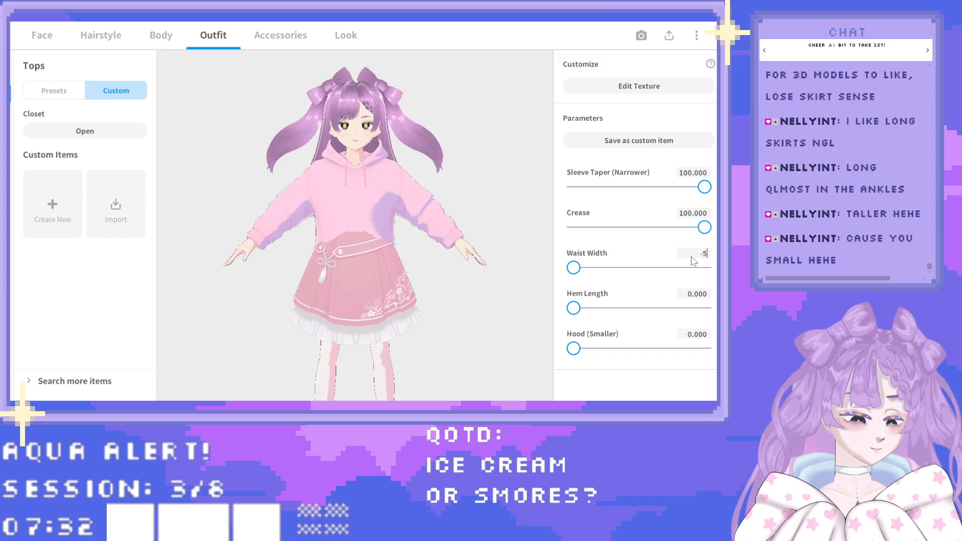
pyautogui.press('Return')
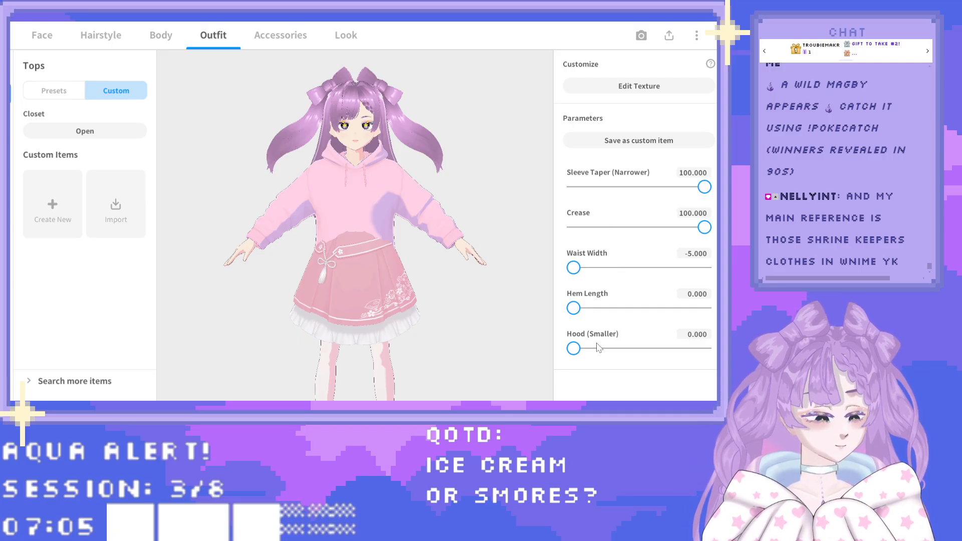
# Open the pink hoodie's texture for editing and choose the Eraser with a brush width of 93.
pyautogui.moveTo(573, 348); pyautogui.dragTo(466, 343)
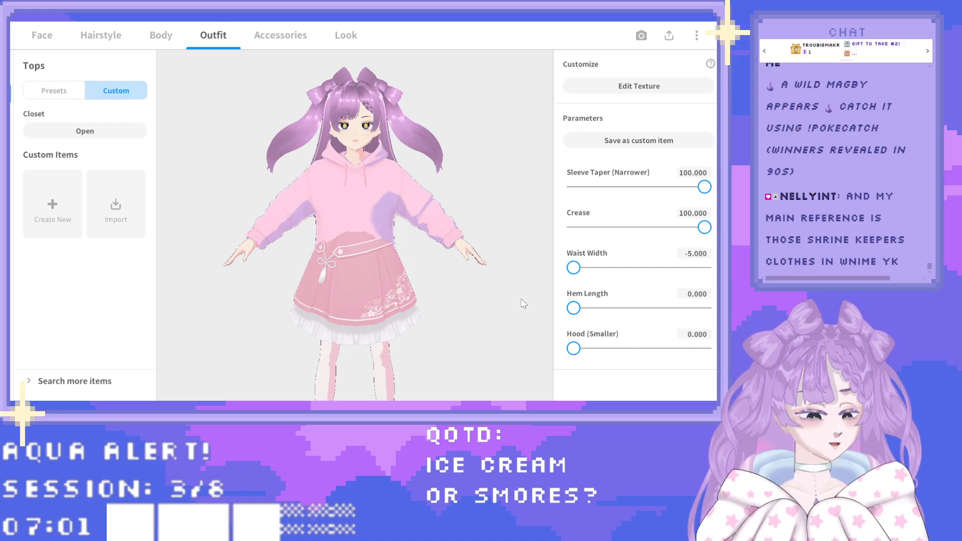
pyautogui.click(609, 89)
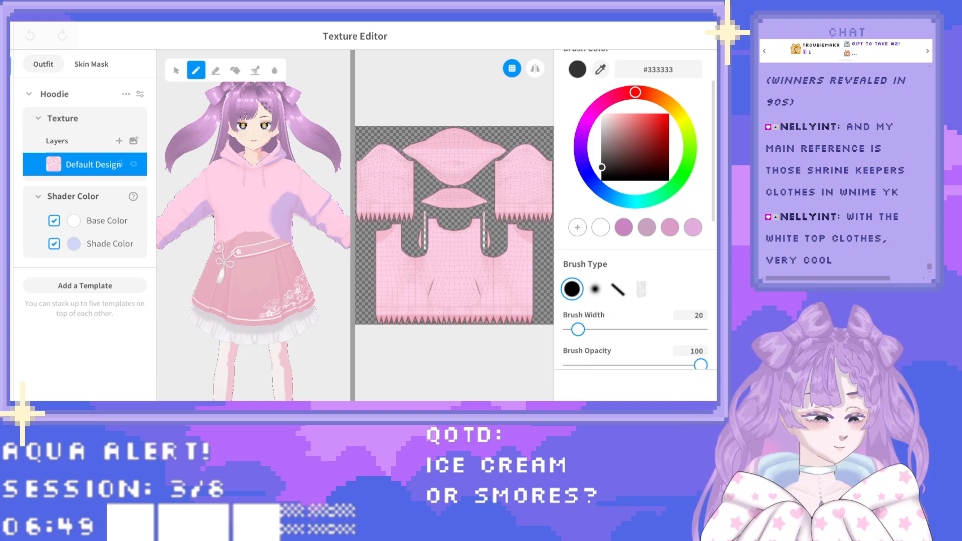
pyautogui.scroll(3, 439, 312)
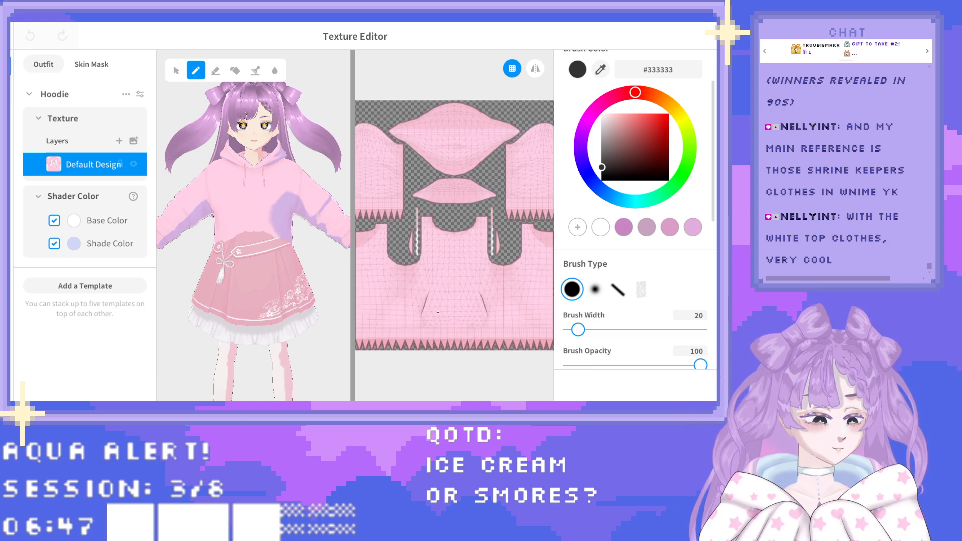
pyautogui.scroll(-2, 438, 312)
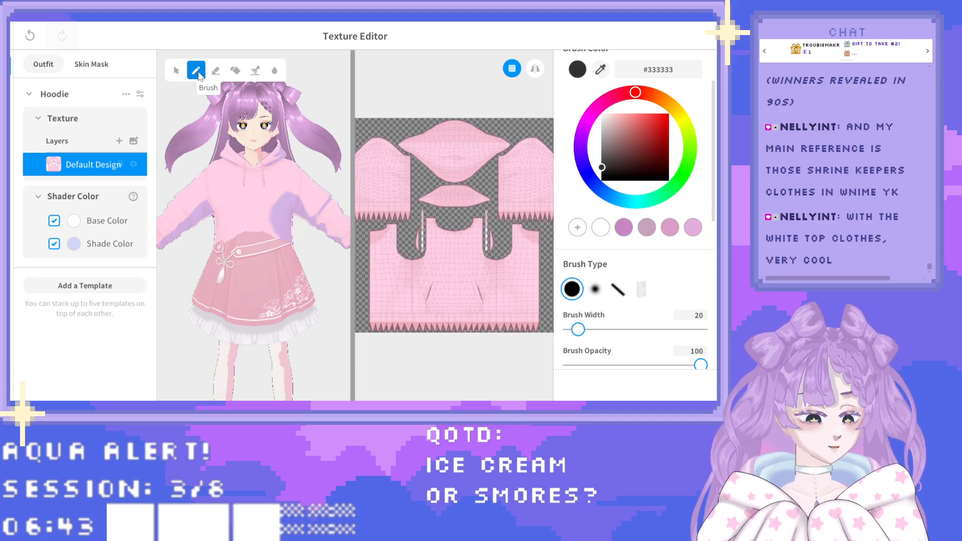
pyautogui.click(215, 70)
pyautogui.moveTo(579, 330); pyautogui.dragTo(609, 329)
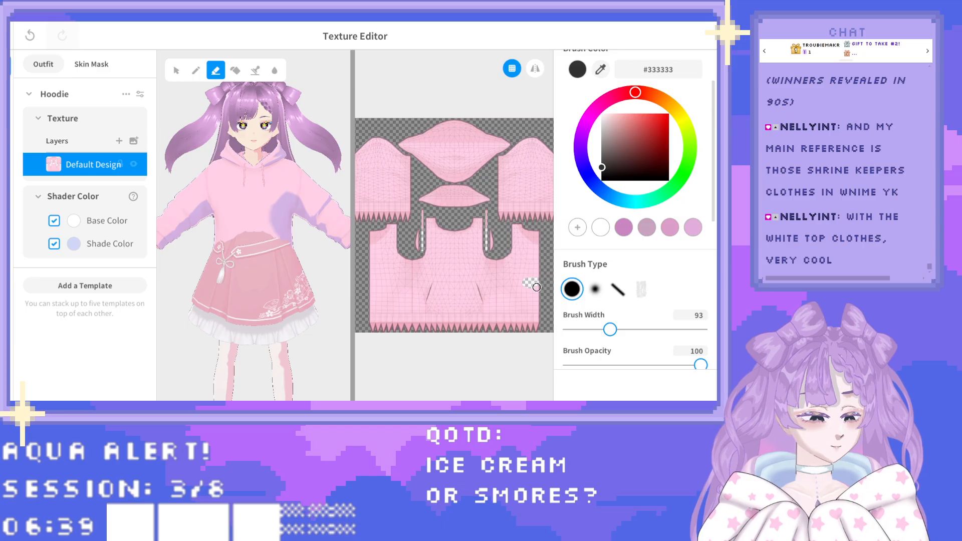
# Try erasing two patches in the lower body of the hoodie texture, check them on the avatar from behind, and undo both.
pyautogui.moveTo(537, 287); pyautogui.dragTo(543, 301)
pyautogui.moveTo(483, 289)
pyautogui.mouseDown()
pyautogui.moveTo(497, 286)
pyautogui.moveTo(499, 265)
pyautogui.mouseUp()
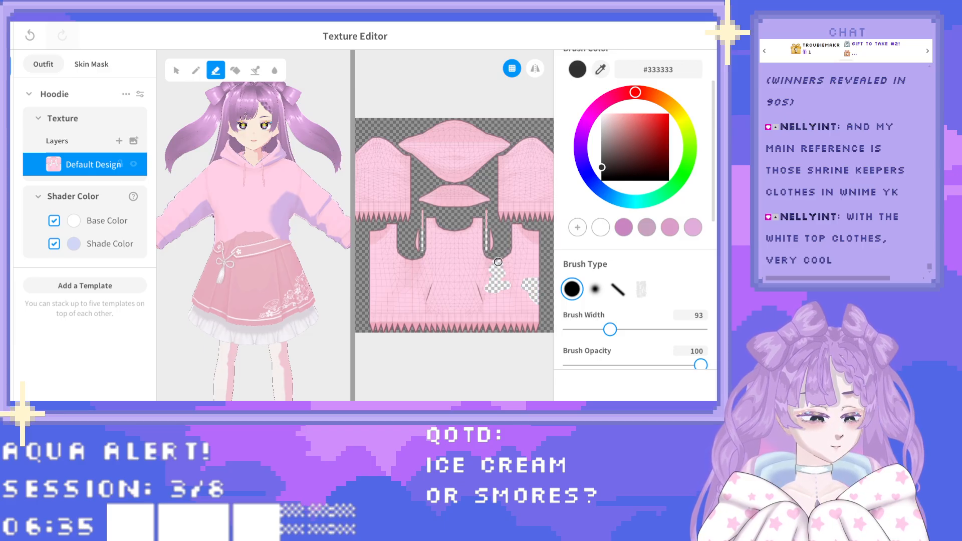
pyautogui.moveTo(314, 262); pyautogui.dragTo(251, 254, button='right')
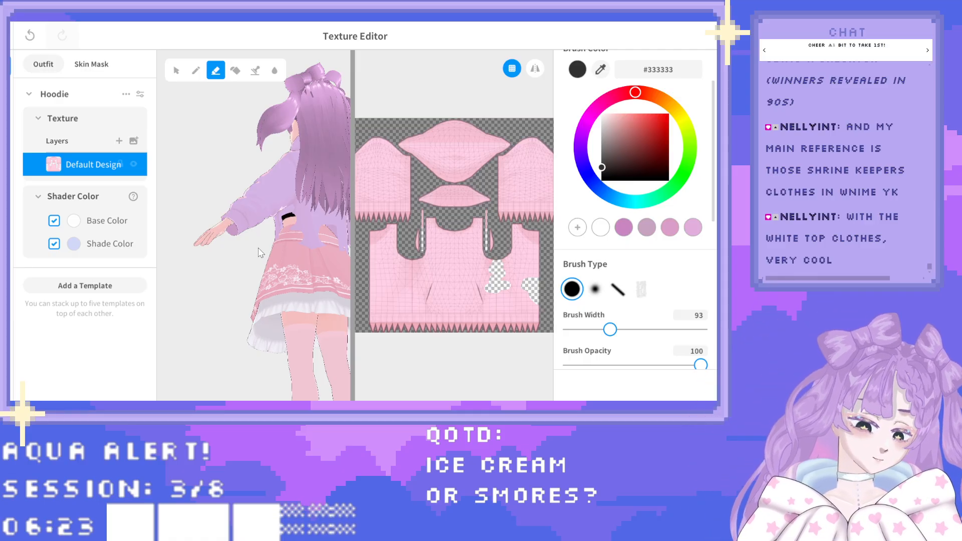
pyautogui.hotkey('ctrl', 'z')
pyautogui.hotkey('ctrl', 'z')
pyautogui.moveTo(268, 269); pyautogui.dragTo(346, 266, button='right')
pyautogui.moveTo(228, 218); pyautogui.dragTo(258, 260, button='middle')
pyautogui.moveTo(257, 260); pyautogui.dragTo(293, 257, button='right')
pyautogui.moveTo(234, 218); pyautogui.dragTo(283, 243, button='middle')
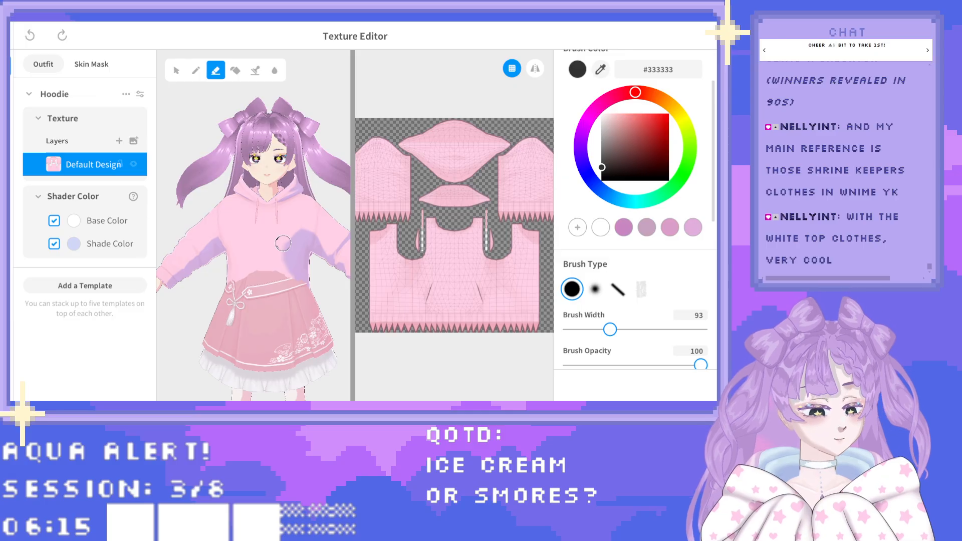
# Erase the thin pink sliver inside the armhole cutout of the hoodie texture, undoing a trial stroke across the body.
pyautogui.scroll(5, 464, 240)
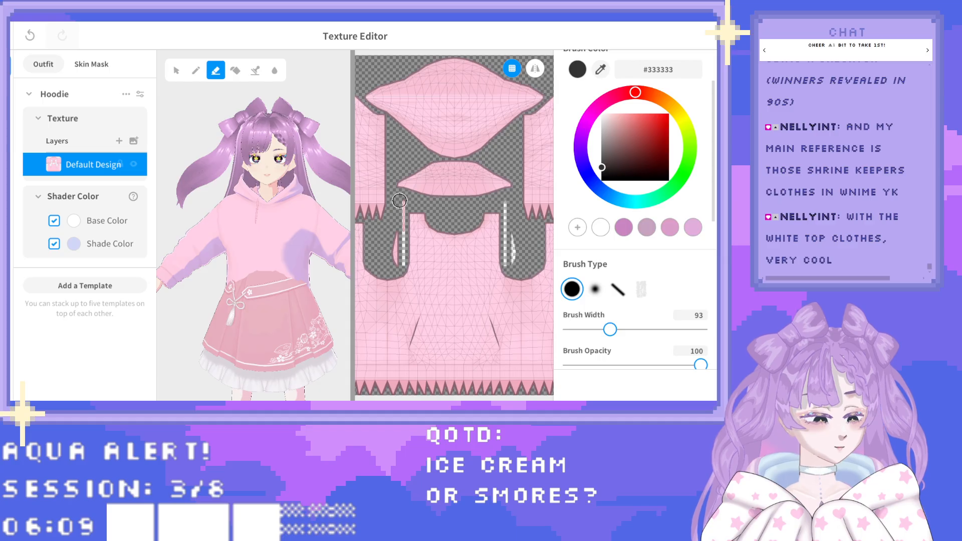
pyautogui.moveTo(397, 246); pyautogui.dragTo(398, 264)
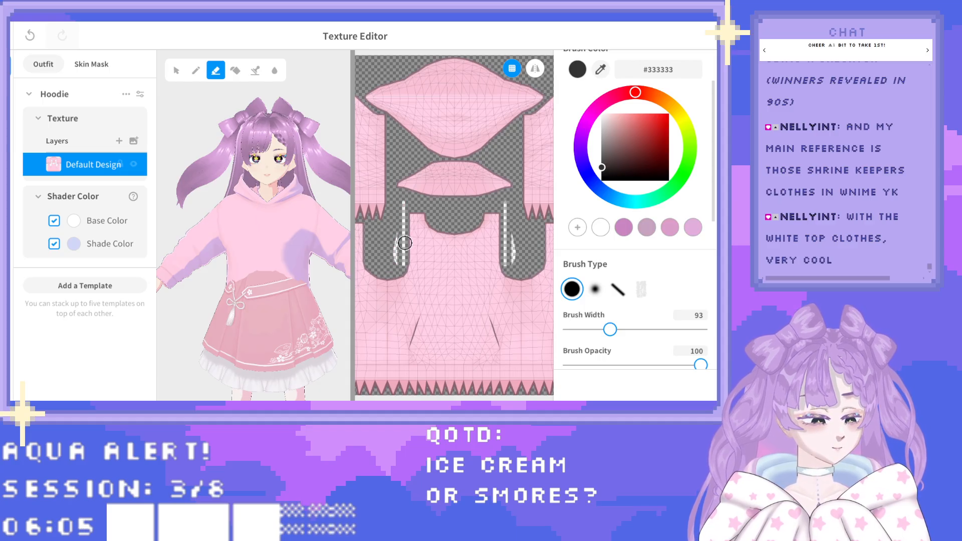
pyautogui.scroll(-1, 412, 227)
pyautogui.scroll(-1, 450, 235)
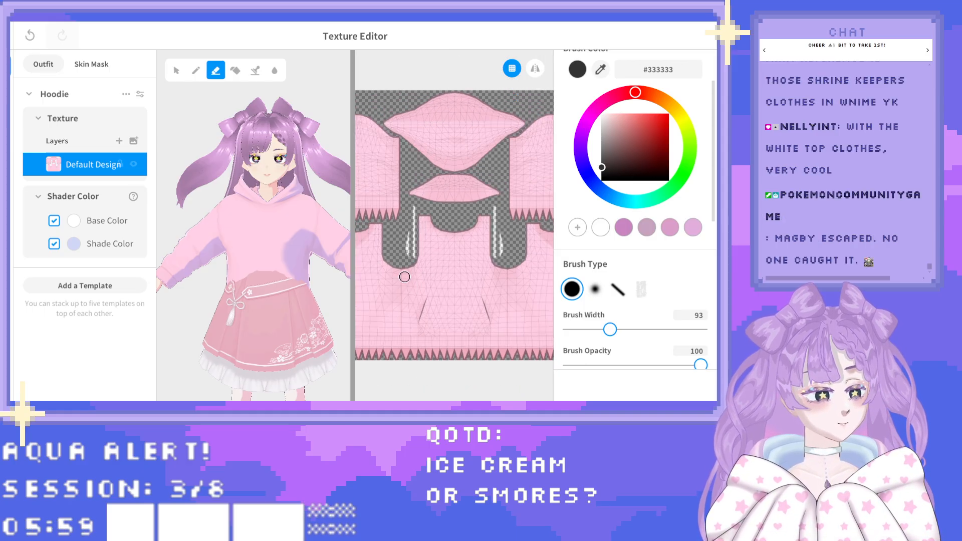
pyautogui.moveTo(404, 272); pyautogui.dragTo(504, 271)
pyautogui.hotkey('ctrl', 'z')
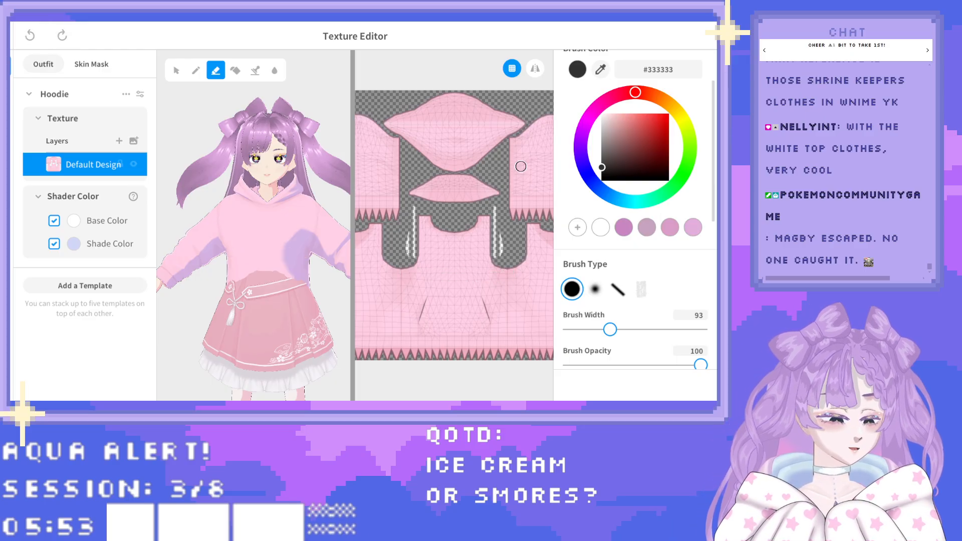
# Turn on mirrored drawing and erase a band across the hoodie body below the armholes and along its sides and hem.
pyautogui.click(535, 69)
pyautogui.scroll(-2, 455, 263)
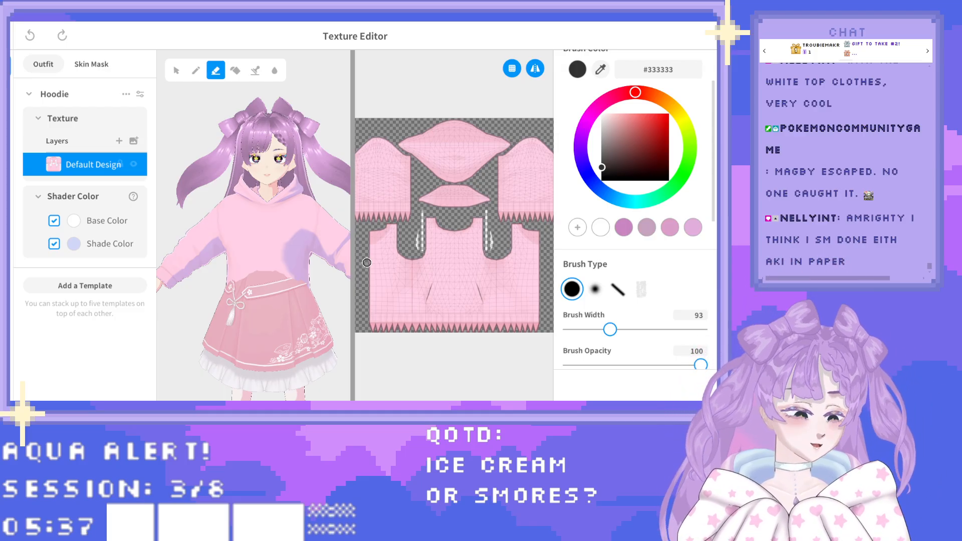
pyautogui.moveTo(372, 270); pyautogui.dragTo(450, 273)
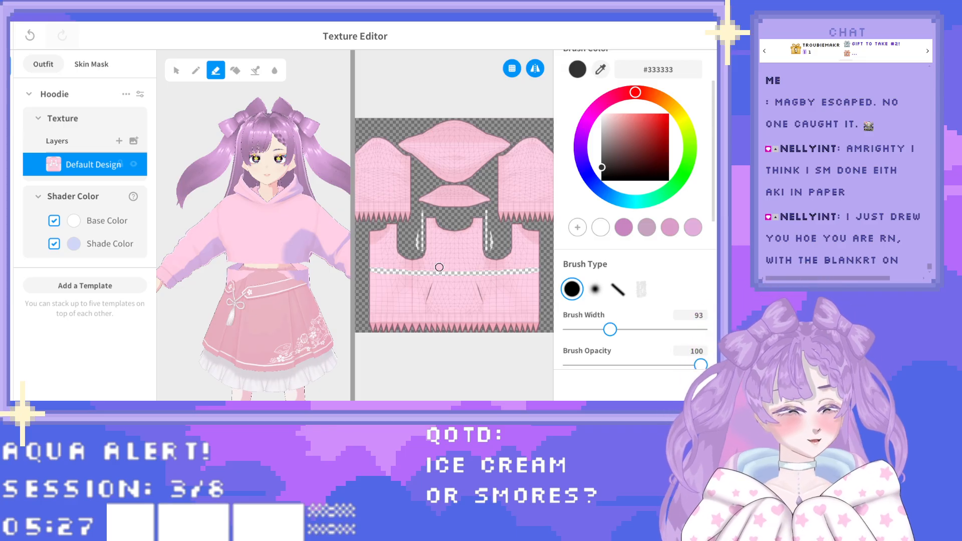
pyautogui.moveTo(370, 281)
pyautogui.mouseDown()
pyautogui.moveTo(378, 328)
pyautogui.moveTo(455, 326)
pyautogui.mouseUp()
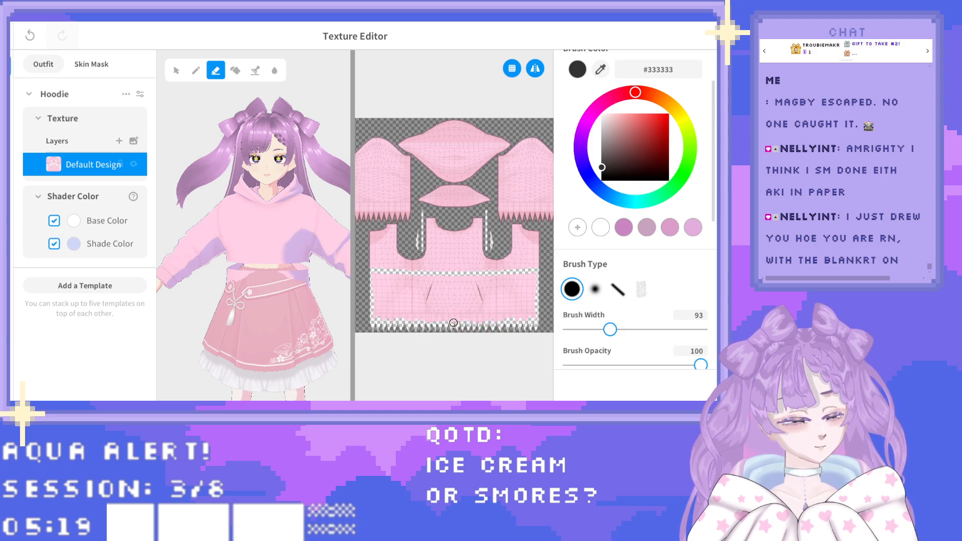
pyautogui.moveTo(387, 278)
pyautogui.mouseDown()
pyautogui.moveTo(429, 281)
pyautogui.moveTo(374, 316)
pyautogui.moveTo(383, 323)
pyautogui.moveTo(378, 282)
pyautogui.mouseUp()
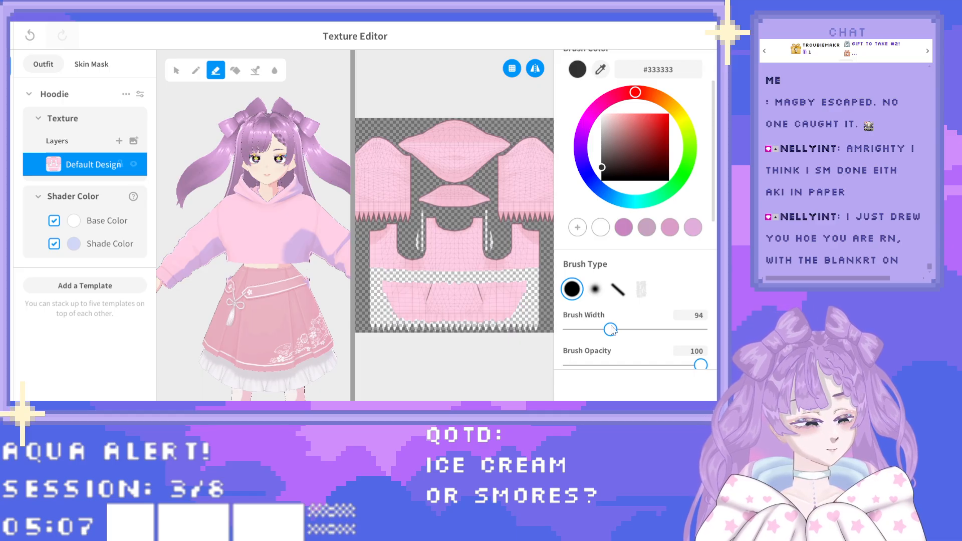
# Widen the eraser to 113 and erase the remaining pink area of the lower body, including the front pocket.
pyautogui.moveTo(611, 329); pyautogui.dragTo(618, 330)
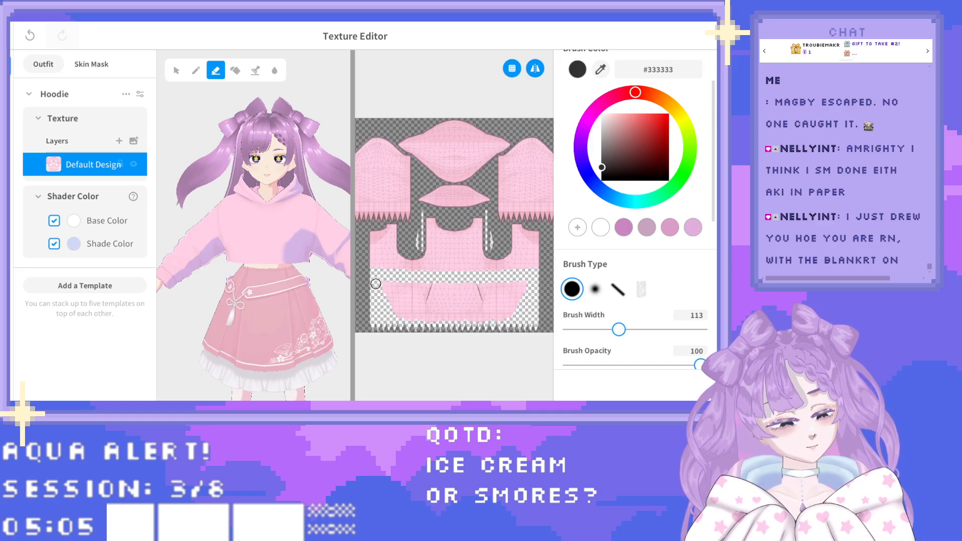
pyautogui.moveTo(378, 283)
pyautogui.mouseDown()
pyautogui.moveTo(400, 317)
pyautogui.moveTo(394, 295)
pyautogui.moveTo(405, 310)
pyautogui.moveTo(400, 287)
pyautogui.moveTo(417, 315)
pyautogui.moveTo(412, 295)
pyautogui.moveTo(426, 326)
pyautogui.mouseUp()
pyautogui.moveTo(404, 285); pyautogui.dragTo(455, 284)
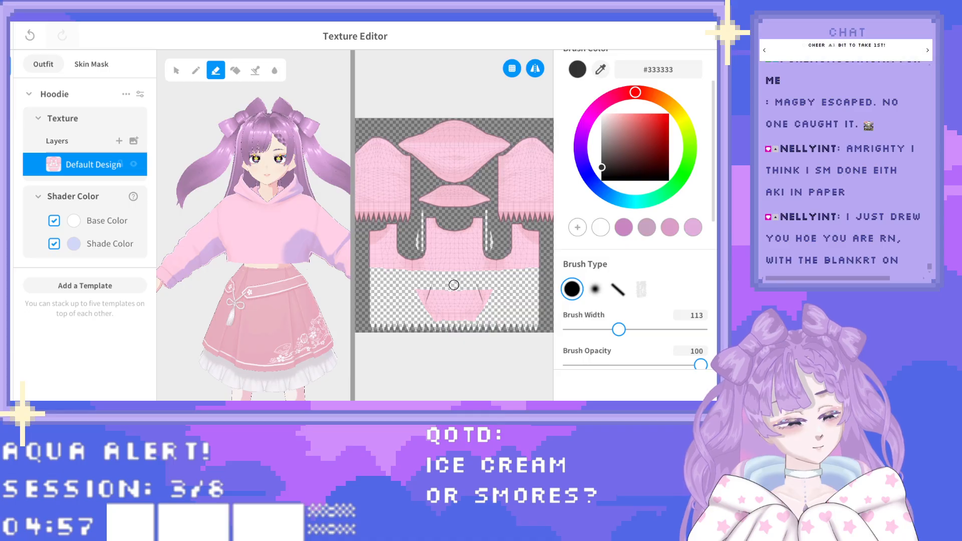
pyautogui.moveTo(394, 289); pyautogui.dragTo(419, 293)
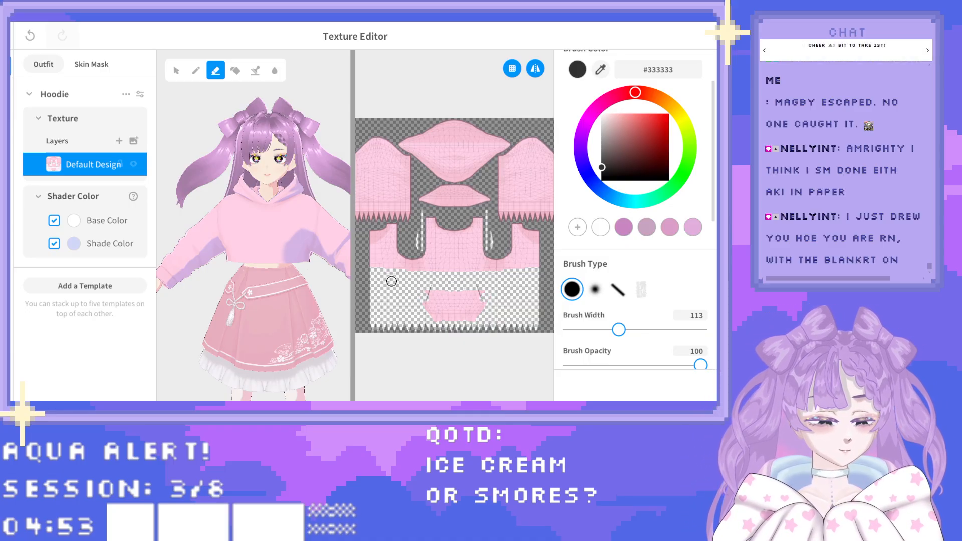
pyautogui.moveTo(424, 290)
pyautogui.mouseDown()
pyautogui.moveTo(438, 321)
pyautogui.moveTo(446, 291)
pyautogui.moveTo(463, 307)
pyautogui.mouseUp()
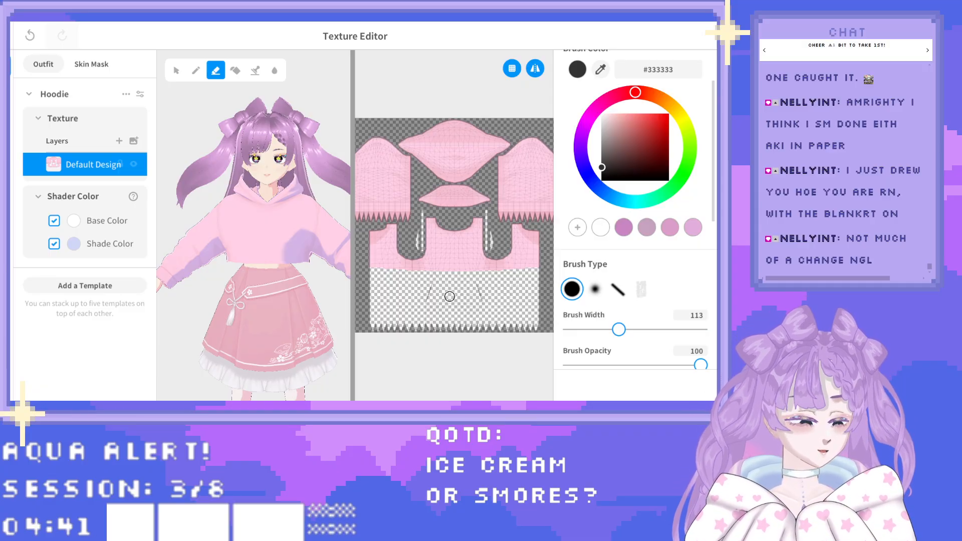
# Crop the hoodie further by erasing its body texture up to the chest, undoing one stroke along the way.
pyautogui.moveTo(369, 269)
pyautogui.mouseDown()
pyautogui.moveTo(434, 262)
pyautogui.moveTo(455, 278)
pyautogui.moveTo(424, 258)
pyautogui.moveTo(458, 257)
pyautogui.moveTo(444, 242)
pyautogui.mouseUp()
pyautogui.moveTo(395, 266)
pyautogui.mouseDown()
pyautogui.moveTo(430, 261)
pyautogui.moveTo(447, 272)
pyautogui.moveTo(462, 246)
pyautogui.mouseUp()
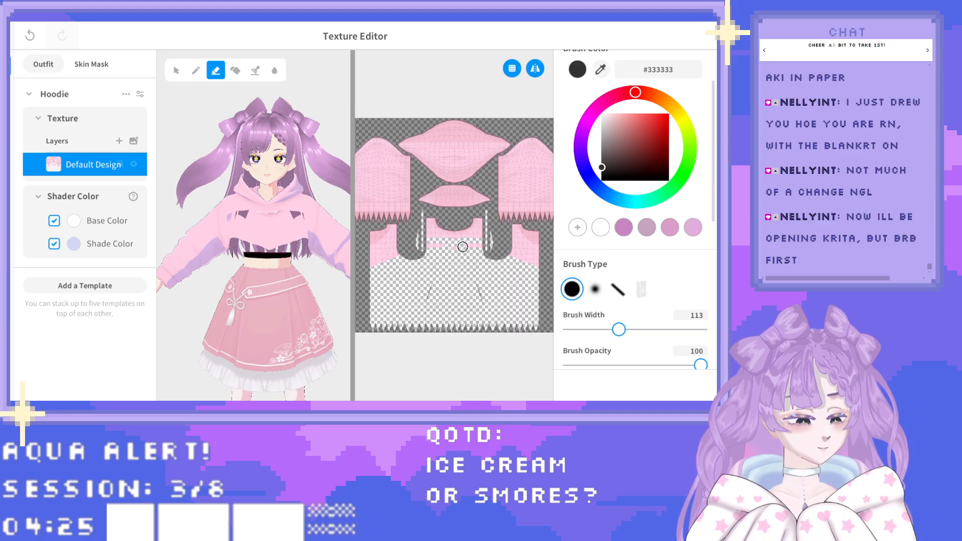
pyautogui.click(36, 35)
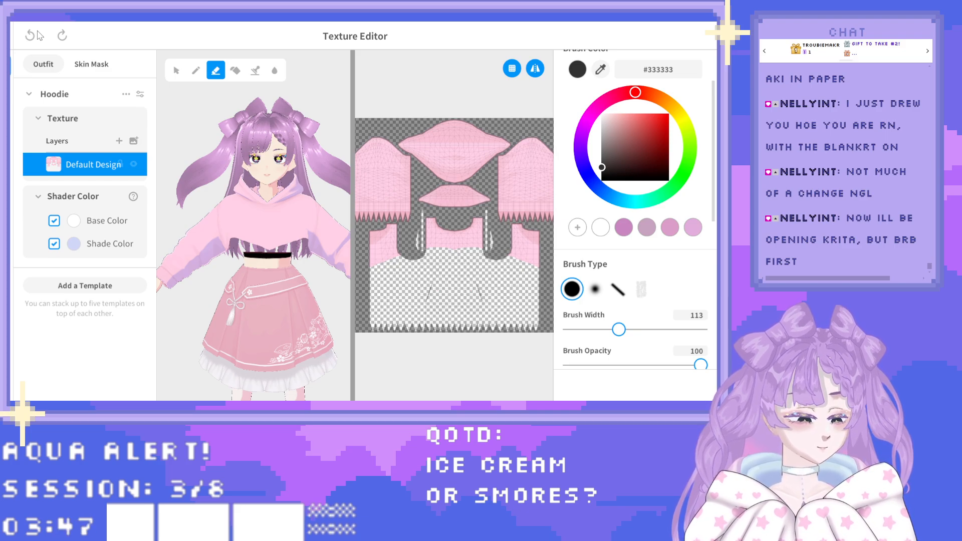
pyautogui.moveTo(424, 254); pyautogui.dragTo(435, 248)
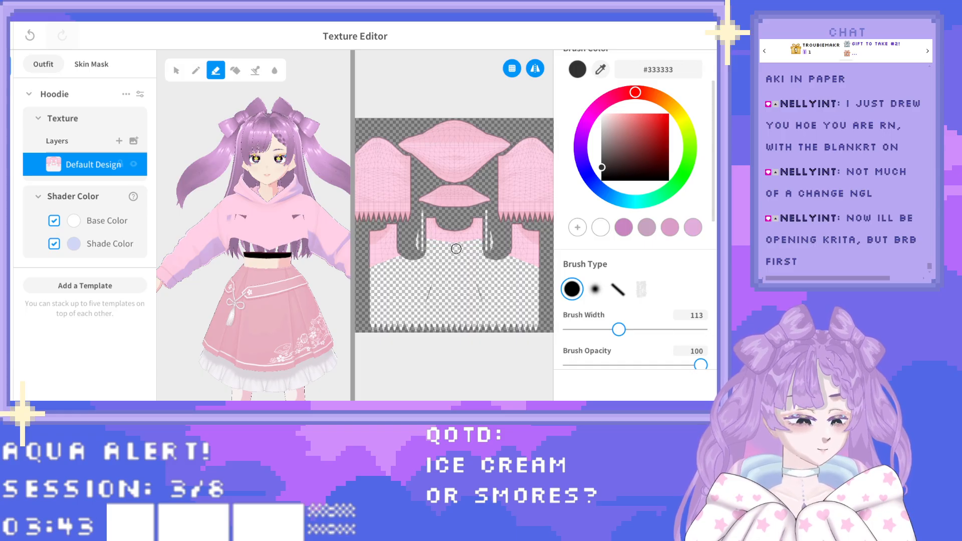
pyautogui.moveTo(368, 259)
pyautogui.mouseDown()
pyautogui.moveTo(394, 253)
pyautogui.moveTo(369, 259)
pyautogui.mouseUp()
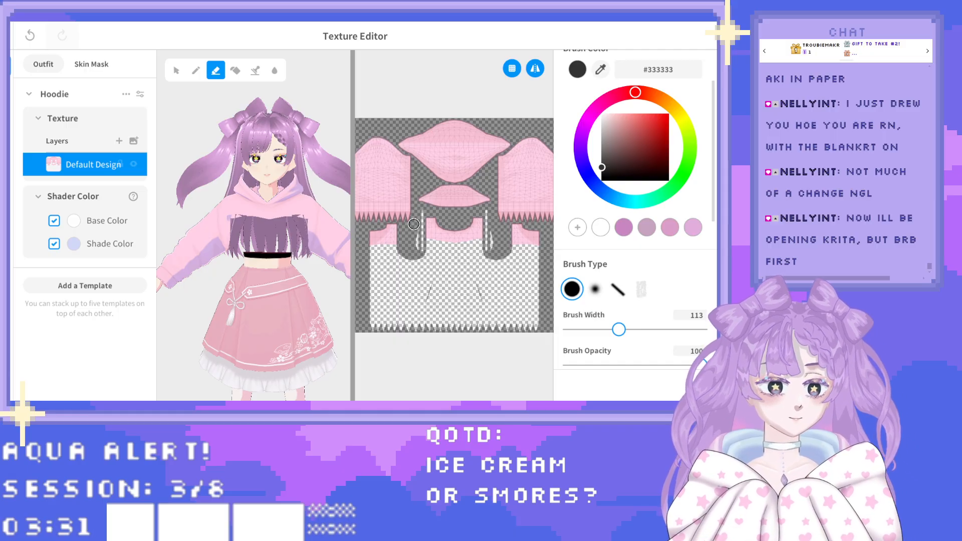
# Examine the cropped hoodie on the avatar from several angles.
pyautogui.moveTo(261, 276); pyautogui.dragTo(241, 272, button='right')
pyautogui.moveTo(241, 272); pyautogui.dragTo(200, 266, button='middle')
pyautogui.moveTo(200, 266); pyautogui.dragTo(184, 261, button='right')
pyautogui.moveTo(292, 263); pyautogui.dragTo(265, 266, button='middle')
pyautogui.moveTo(279, 271); pyautogui.dragTo(174, 270, button='right')
pyautogui.moveTo(245, 254); pyautogui.dragTo(275, 253, button='middle')
pyautogui.moveTo(276, 253)
pyautogui.mouseDown(button='right')
pyautogui.moveTo(257, 266)
pyautogui.moveTo(258, 244)
pyautogui.moveTo(260, 263)
pyautogui.mouseUp(button='right')
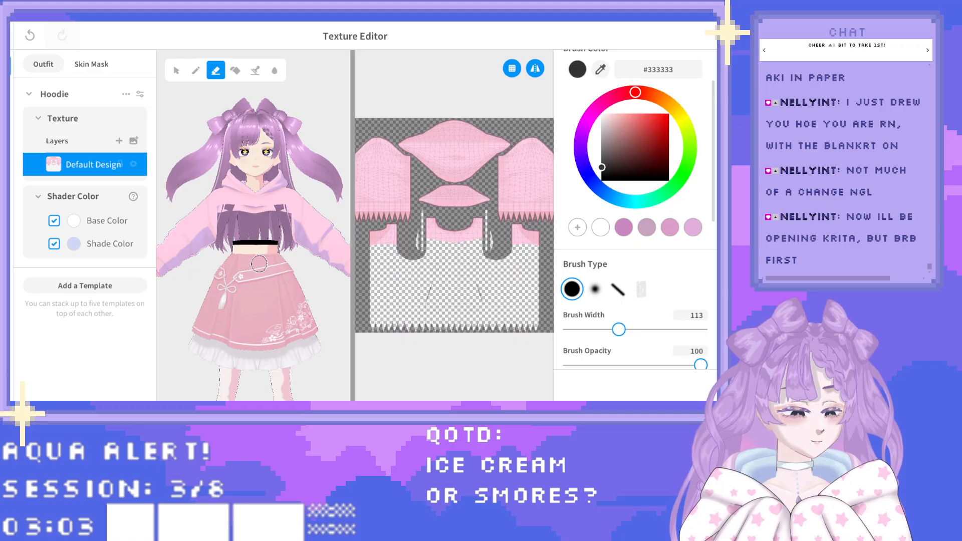
# Set up the Brush with the soft brush type and the light gray color #C1C9CD, undoing the last stray stroke.
pyautogui.click(606, 119)
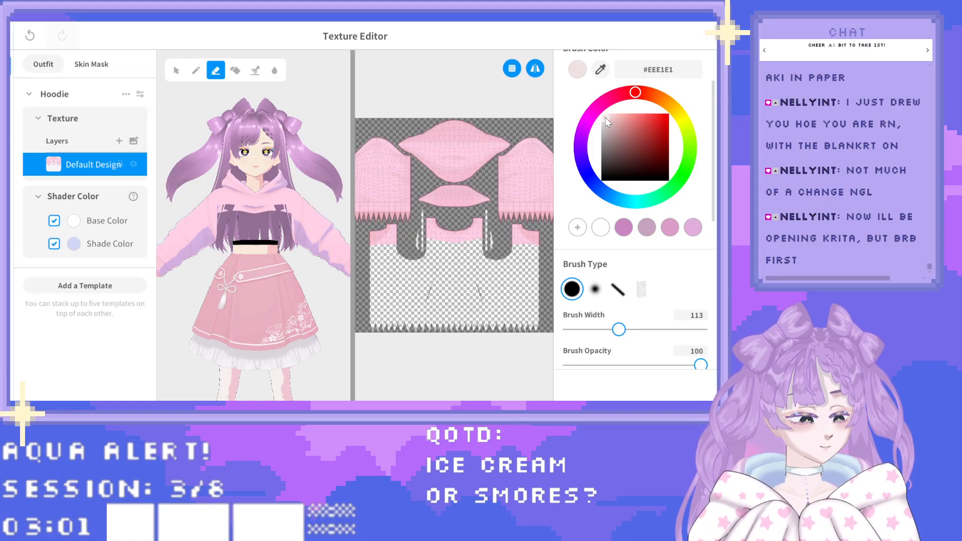
pyautogui.moveTo(612, 199); pyautogui.dragTo(617, 199)
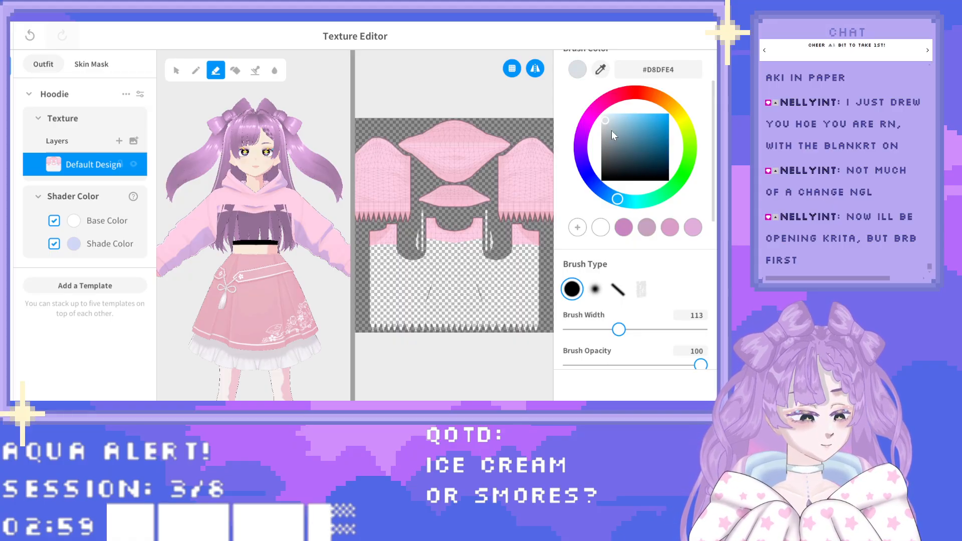
pyautogui.click(605, 127)
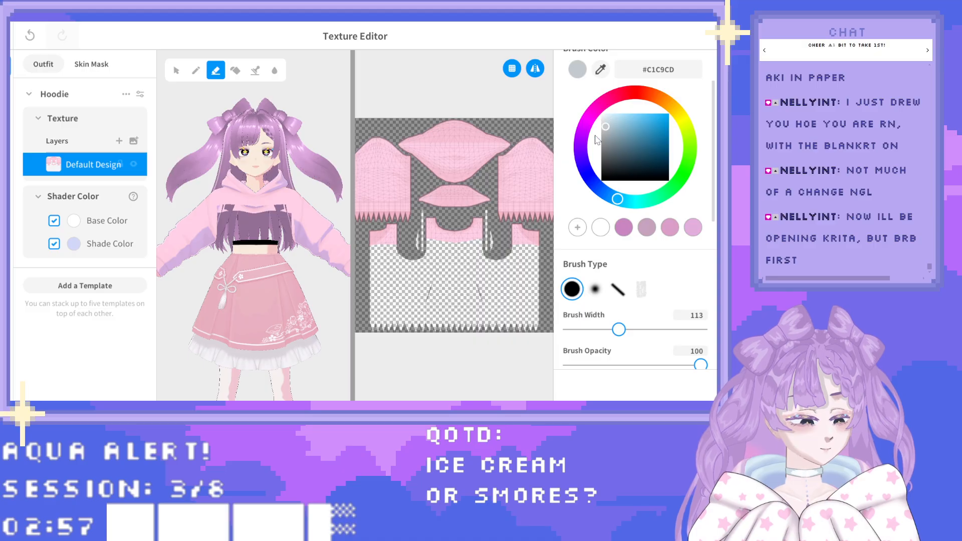
pyautogui.click(595, 289)
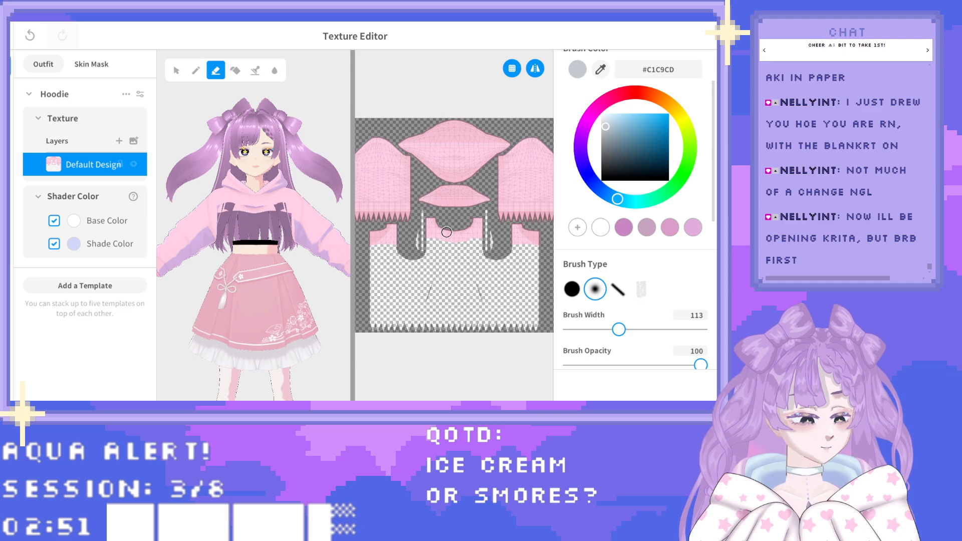
pyautogui.click(30, 35)
pyautogui.click(196, 70)
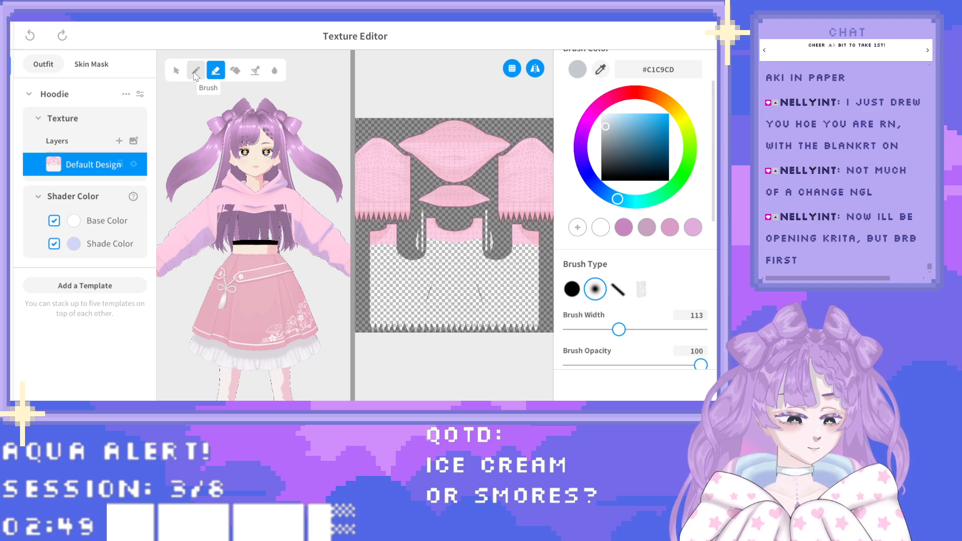
# Try painting soft gray bands along the cropped hoodie's chest edge and across its side sections, undoing both.
pyautogui.moveTo(424, 239); pyautogui.dragTo(455, 245)
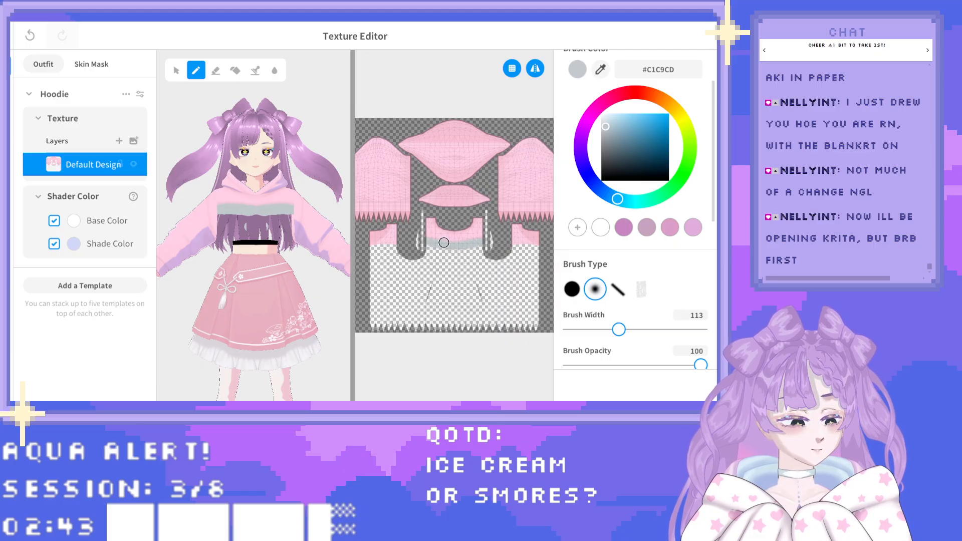
pyautogui.click(30, 35)
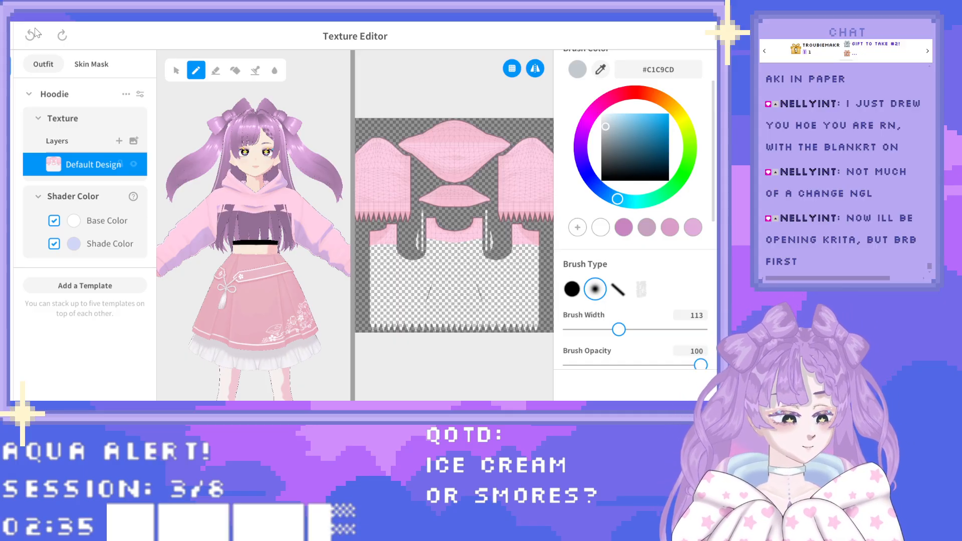
pyautogui.moveTo(372, 265); pyautogui.dragTo(424, 266)
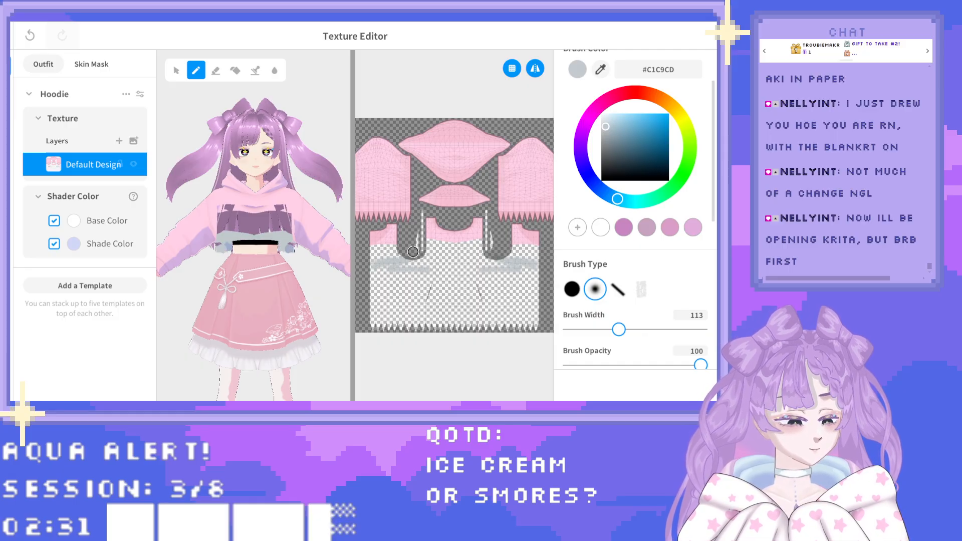
pyautogui.click(32, 34)
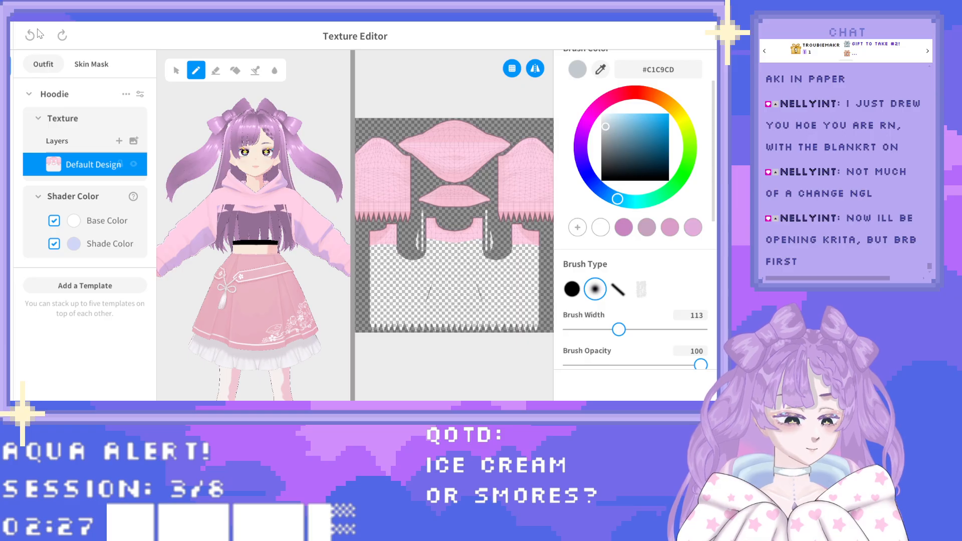
# Paint a soft gray #C1C9CD band across the cropped hoodie's chest edge and side sections, undoing the first attempt lower down.
pyautogui.click(91, 64)
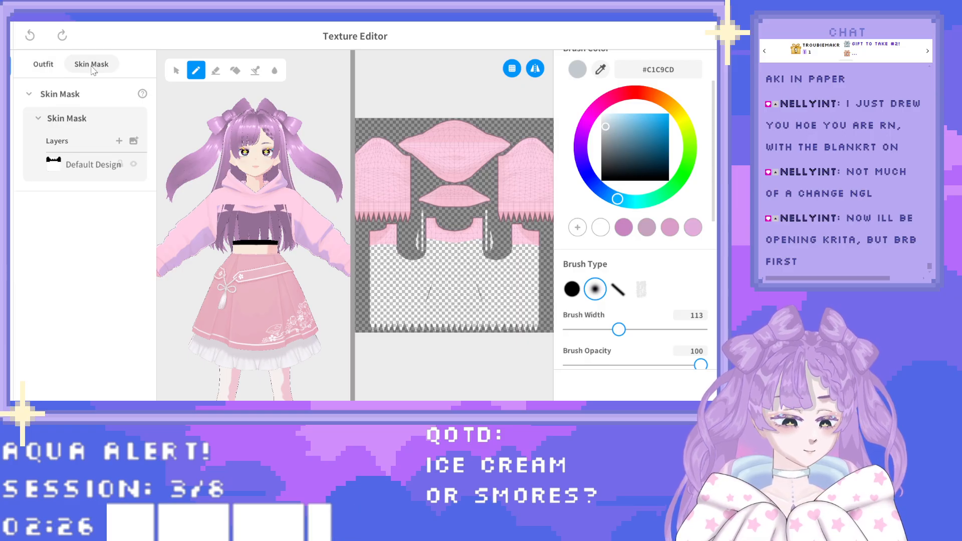
pyautogui.click(49, 66)
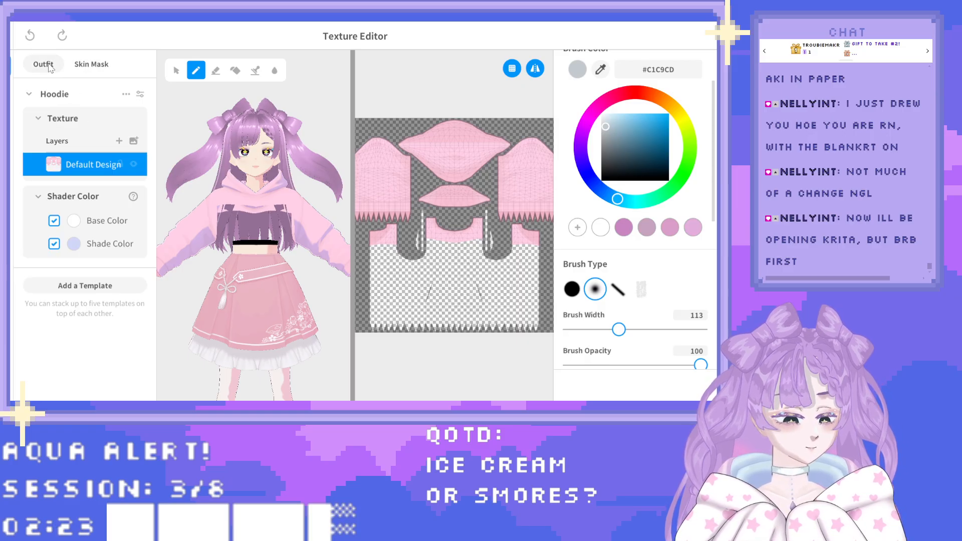
pyautogui.click(439, 259)
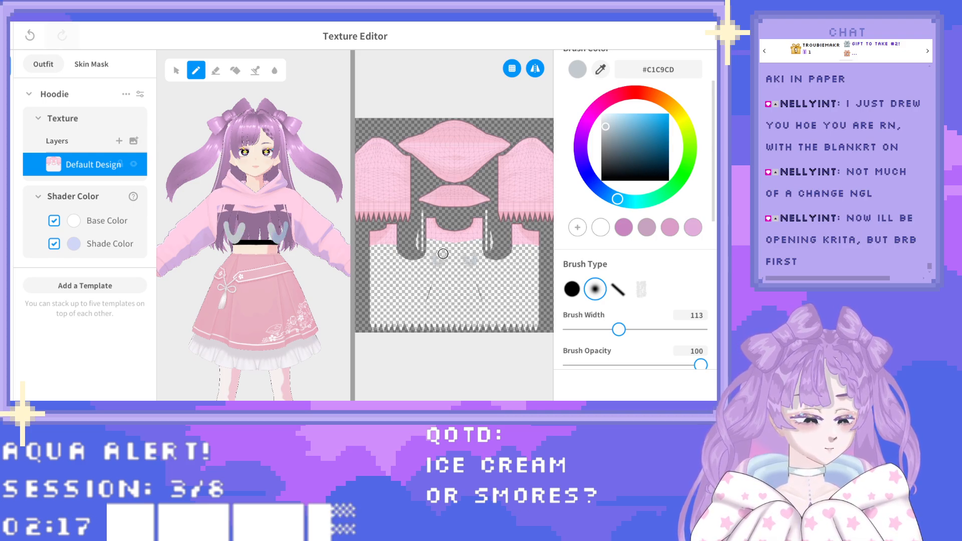
pyautogui.moveTo(441, 266)
pyautogui.mouseDown()
pyautogui.moveTo(451, 260)
pyautogui.moveTo(430, 261)
pyautogui.moveTo(453, 272)
pyautogui.moveTo(447, 256)
pyautogui.mouseUp()
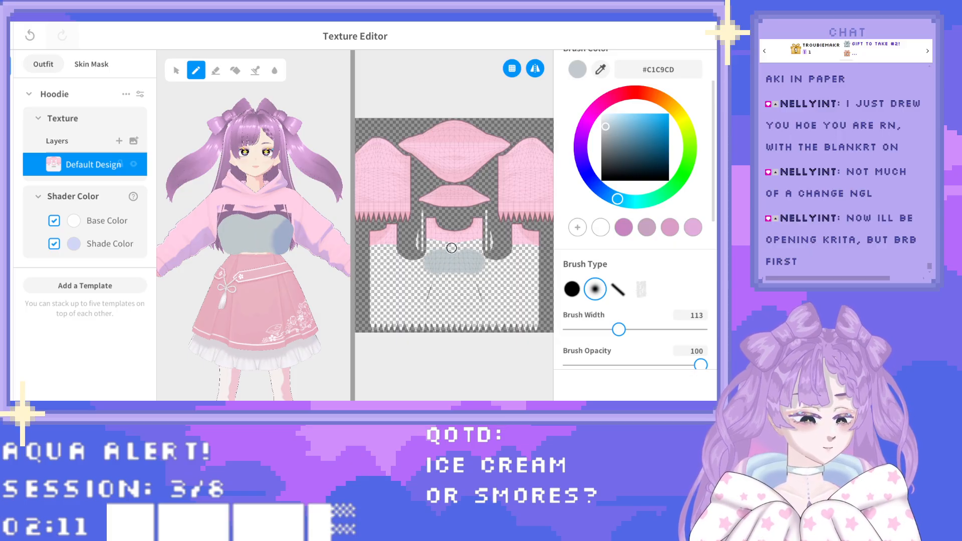
pyautogui.hotkey('ctrl', 'z')
pyautogui.moveTo(435, 252)
pyautogui.mouseDown()
pyautogui.moveTo(392, 254)
pyautogui.moveTo(459, 246)
pyautogui.moveTo(446, 249)
pyautogui.moveTo(454, 254)
pyautogui.mouseUp()
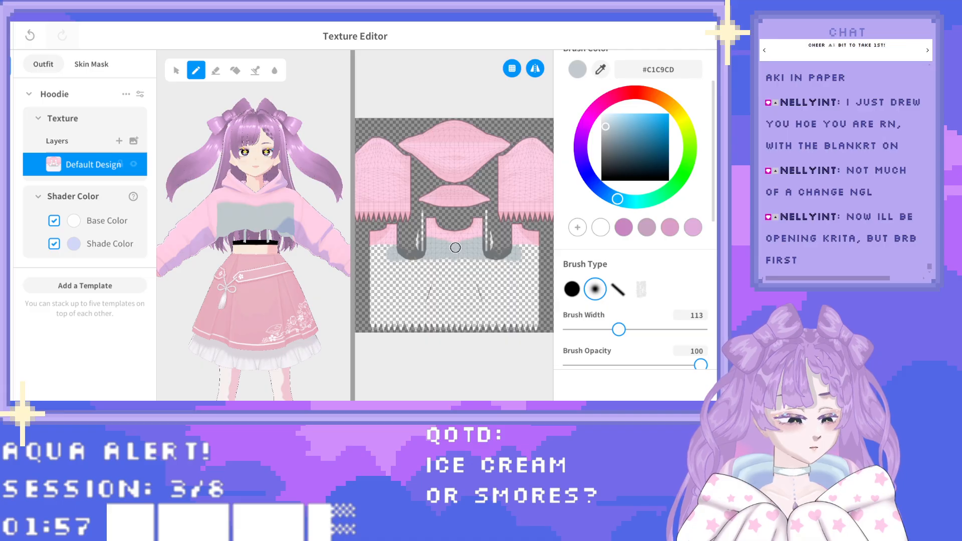
# Sample the light pink #FFD1E5 from the hood texture and paint it over the gray on the hoodie's side sections.
pyautogui.click(606, 69)
pyautogui.click(471, 156)
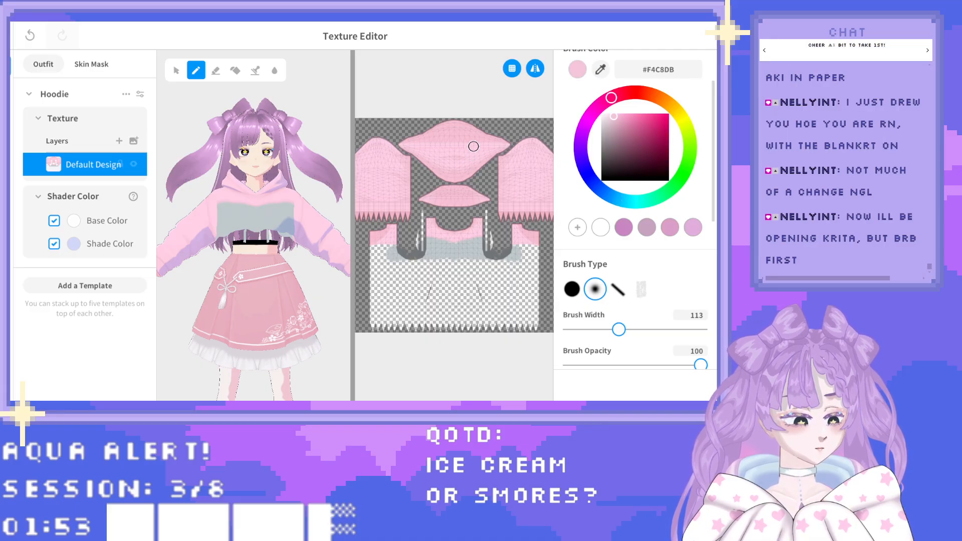
pyautogui.click(597, 66)
pyautogui.click(485, 144)
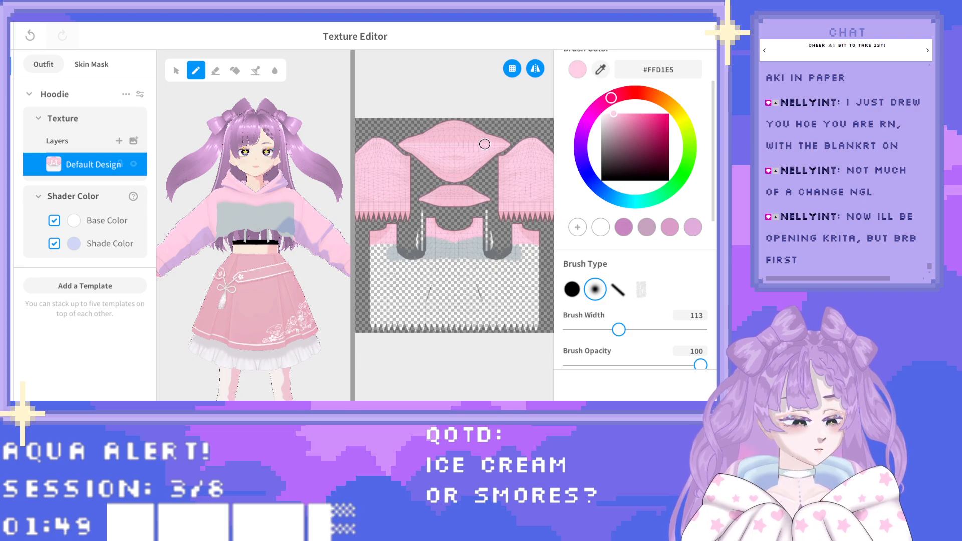
pyautogui.moveTo(372, 247)
pyautogui.mouseDown()
pyautogui.moveTo(374, 257)
pyautogui.moveTo(400, 260)
pyautogui.moveTo(424, 236)
pyautogui.mouseUp()
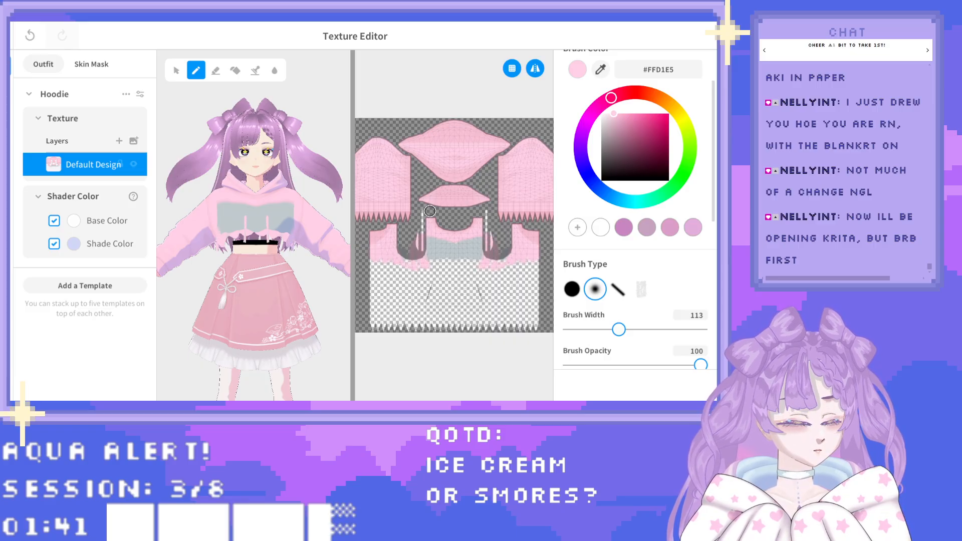
# Try erasing pink around the armhole edges, undo it, and extend the pink along the side sections' lower edge with the Brush.
pyautogui.click(235, 70)
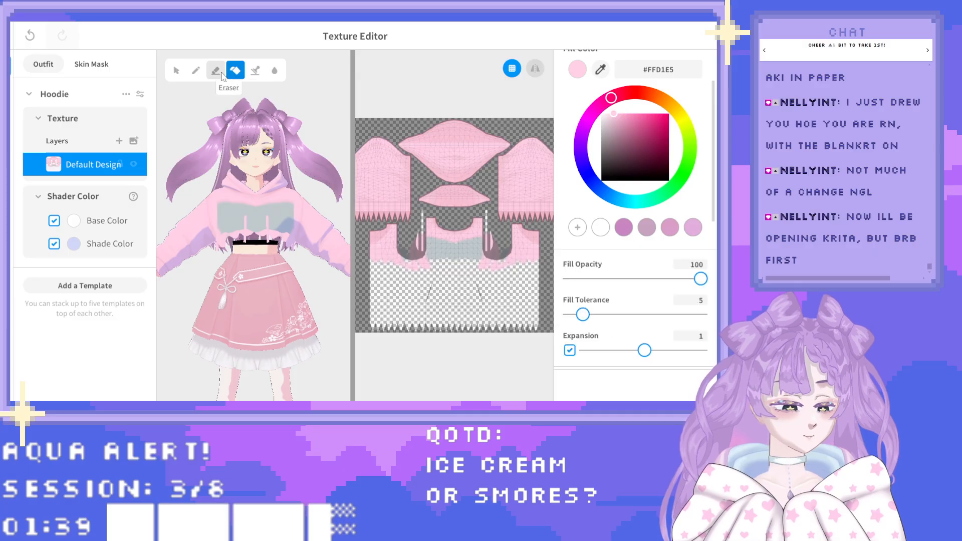
pyautogui.click(216, 71)
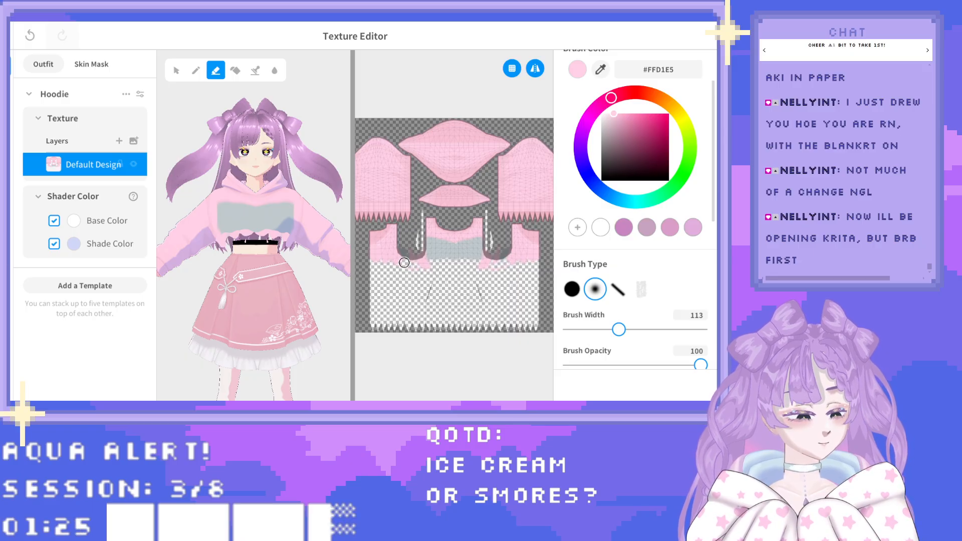
pyautogui.hotkey('ctrl', 'z')
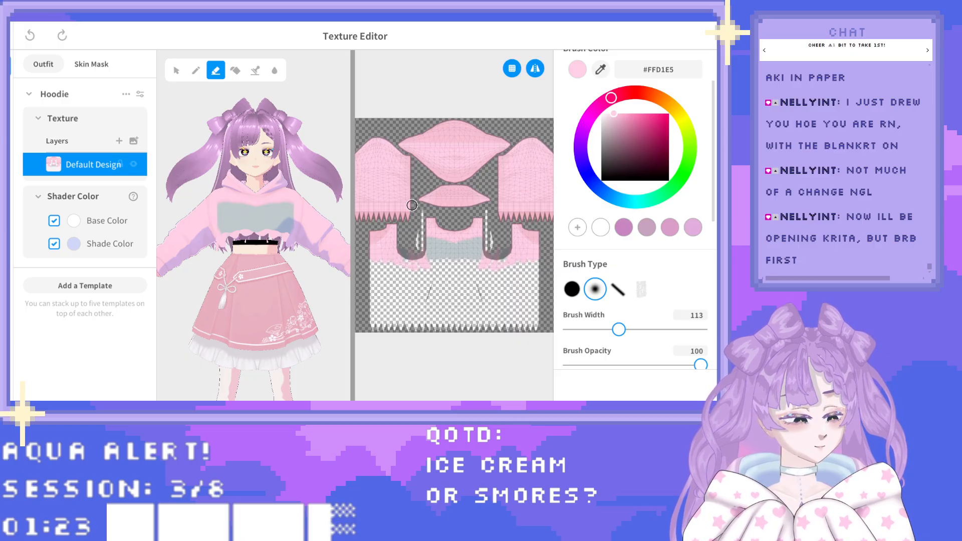
pyautogui.click(196, 71)
pyautogui.moveTo(411, 264); pyautogui.dragTo(421, 265)
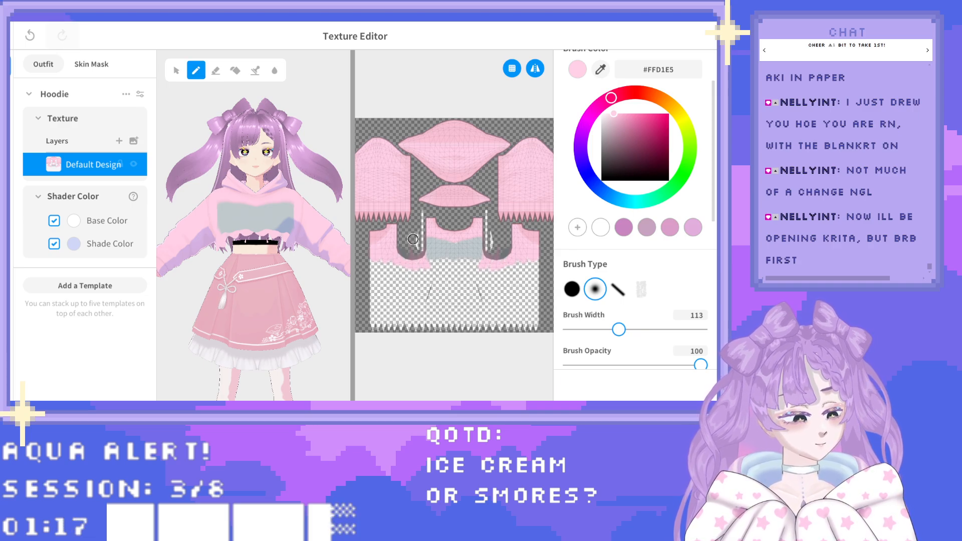
# Change the brush color to light blue #C6F0F7 and paint the hoodie's lower front below the gray band.
pyautogui.click(627, 199)
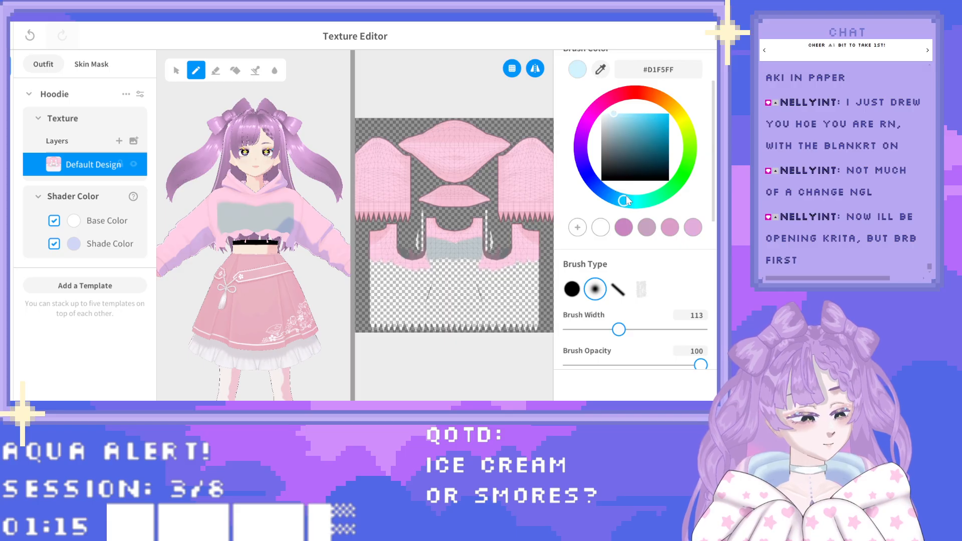
pyautogui.click(614, 116)
pyautogui.moveTo(614, 116); pyautogui.dragTo(615, 116)
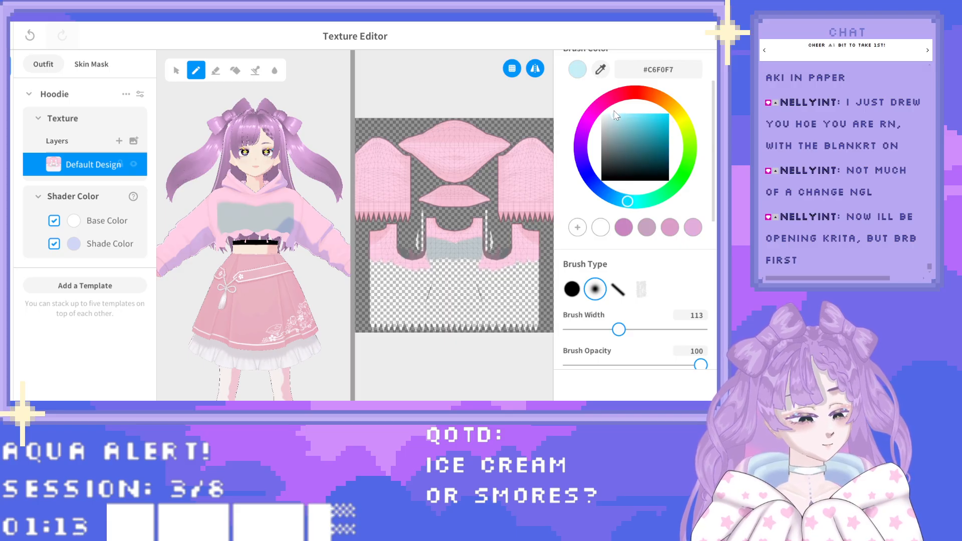
pyautogui.moveTo(396, 321)
pyautogui.mouseDown()
pyautogui.moveTo(410, 279)
pyautogui.moveTo(446, 267)
pyautogui.moveTo(434, 263)
pyautogui.moveTo(460, 262)
pyautogui.moveTo(438, 262)
pyautogui.moveTo(443, 280)
pyautogui.moveTo(463, 280)
pyautogui.moveTo(432, 287)
pyautogui.moveTo(425, 273)
pyautogui.moveTo(436, 300)
pyautogui.moveTo(459, 303)
pyautogui.moveTo(477, 290)
pyautogui.moveTo(439, 297)
pyautogui.moveTo(465, 289)
pyautogui.moveTo(474, 297)
pyautogui.mouseUp()
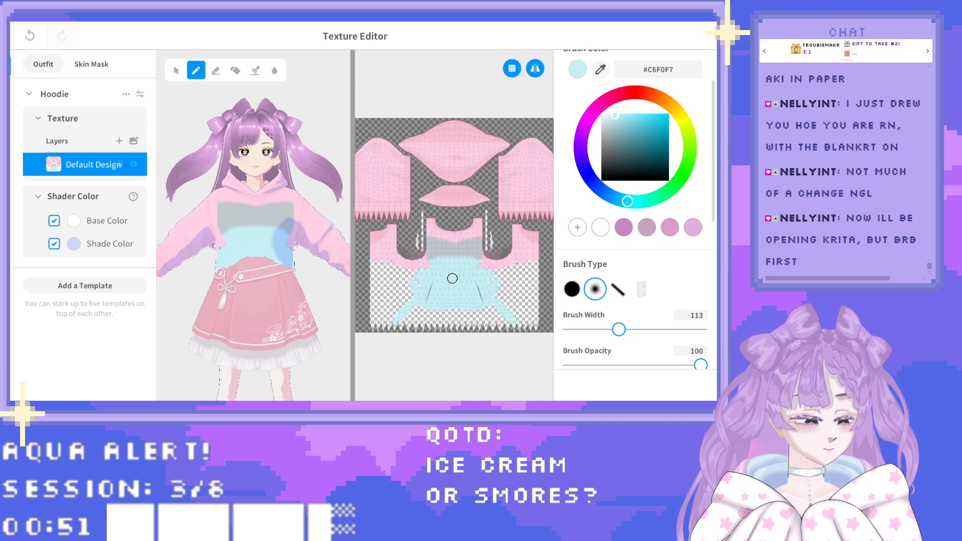
# Erase the stray light blue paint on both sides of the lower front, leaving a narrower tapered shape.
pyautogui.moveTo(278, 256); pyautogui.dragTo(298, 278)
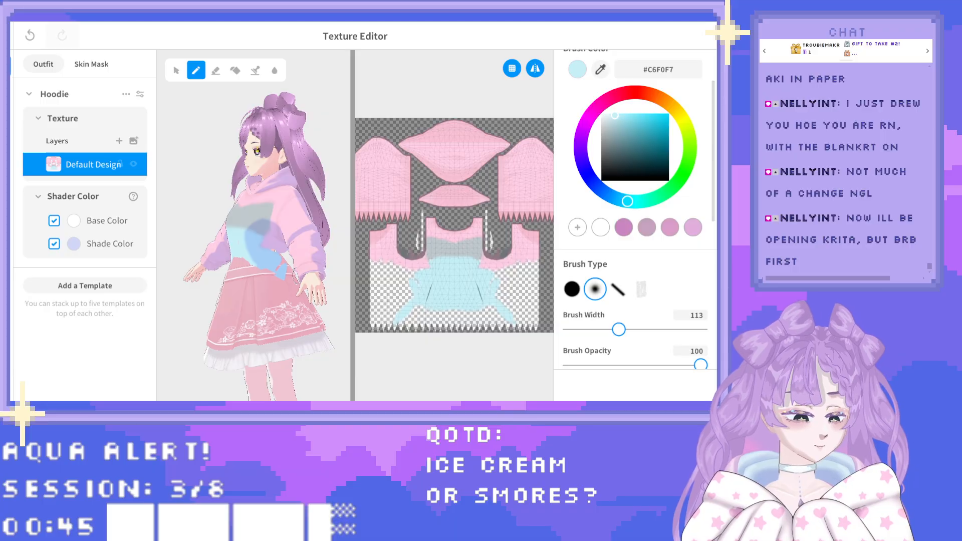
pyautogui.click(215, 71)
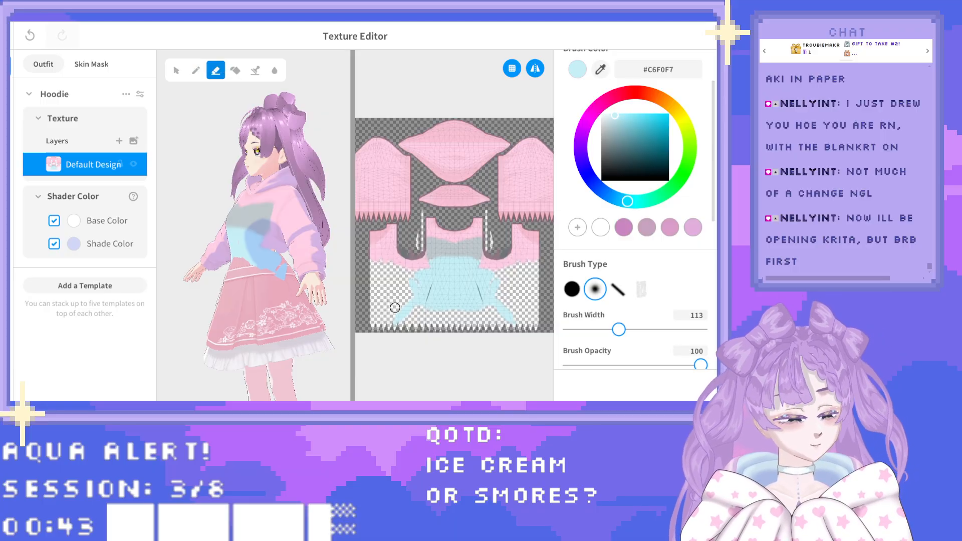
pyautogui.moveTo(400, 314); pyautogui.dragTo(407, 300)
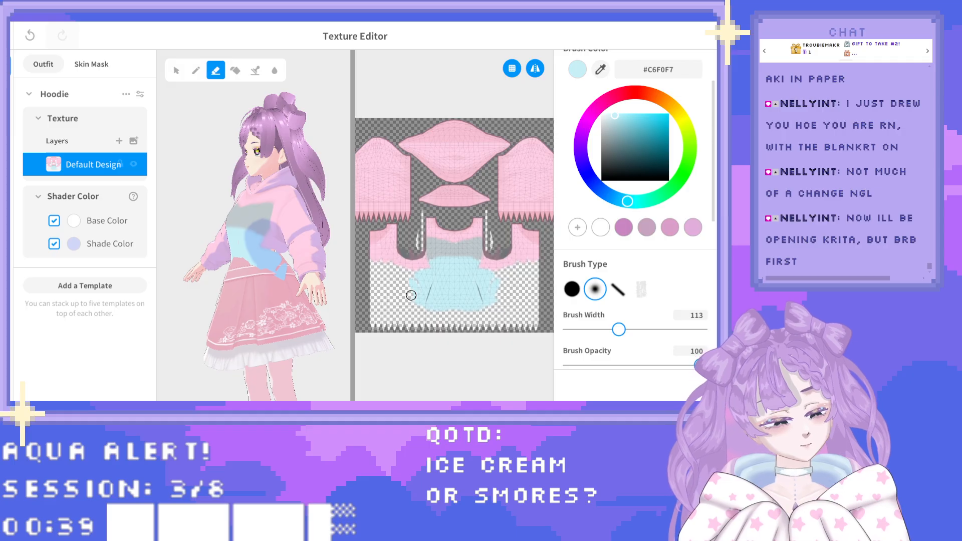
pyautogui.moveTo(406, 290)
pyautogui.mouseDown()
pyautogui.moveTo(425, 306)
pyautogui.moveTo(414, 281)
pyautogui.mouseUp()
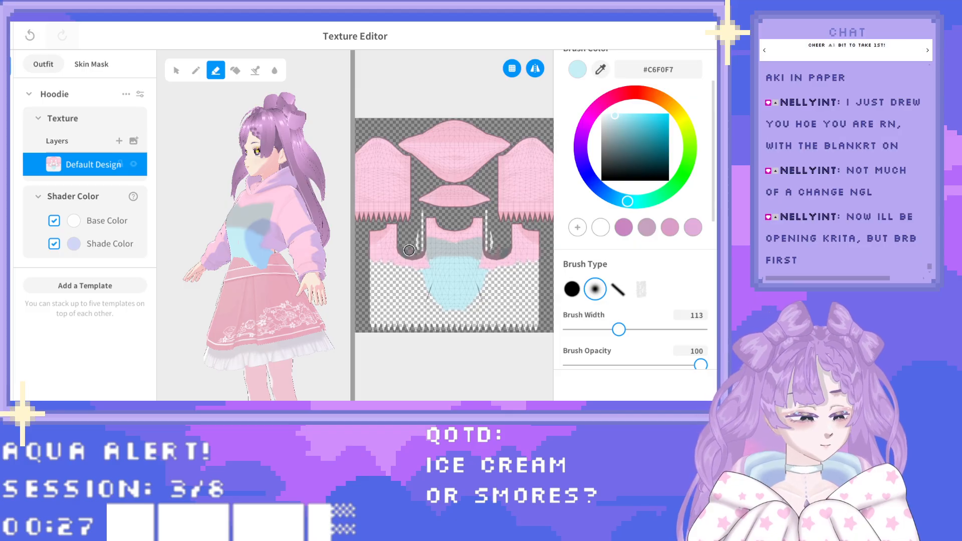
# Paint a light blue band across the hoodie's lower side sections with the Brush, redoing the first stroke.
pyautogui.click(196, 70)
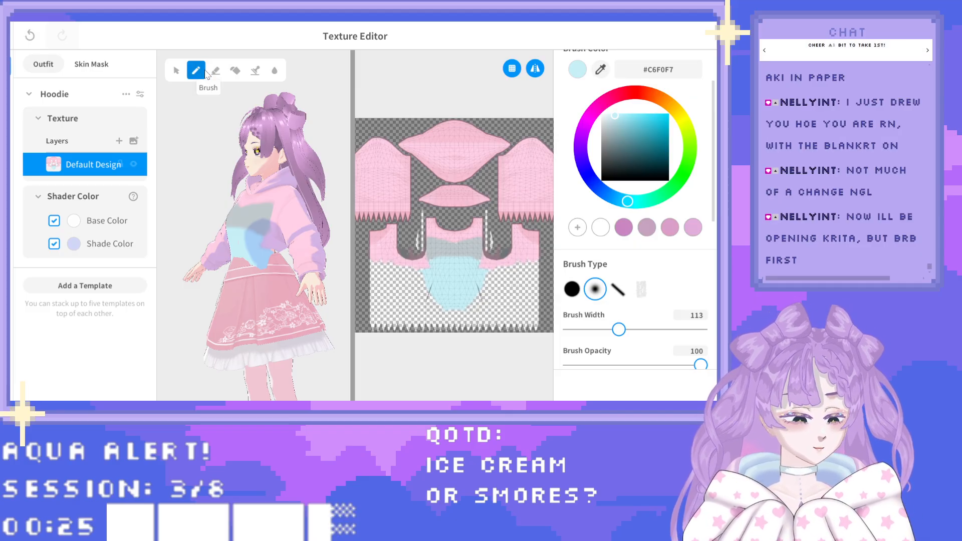
pyautogui.moveTo(526, 275)
pyautogui.mouseDown()
pyautogui.moveTo(517, 279)
pyautogui.moveTo(530, 266)
pyautogui.moveTo(503, 274)
pyautogui.moveTo(536, 265)
pyautogui.mouseUp()
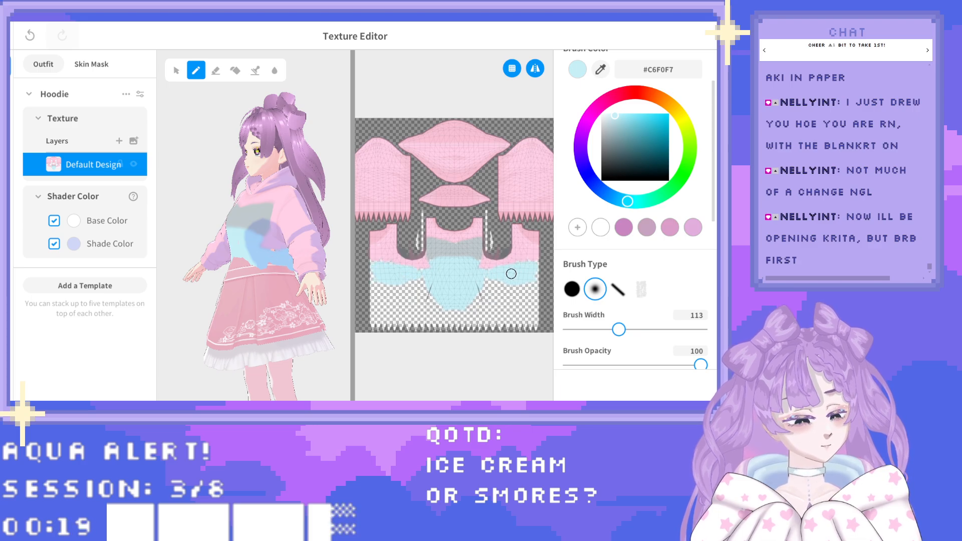
pyautogui.hotkey('ctrl', 'z')
pyautogui.moveTo(489, 276)
pyautogui.mouseDown()
pyautogui.moveTo(531, 263)
pyautogui.moveTo(540, 273)
pyautogui.moveTo(531, 271)
pyautogui.mouseUp()
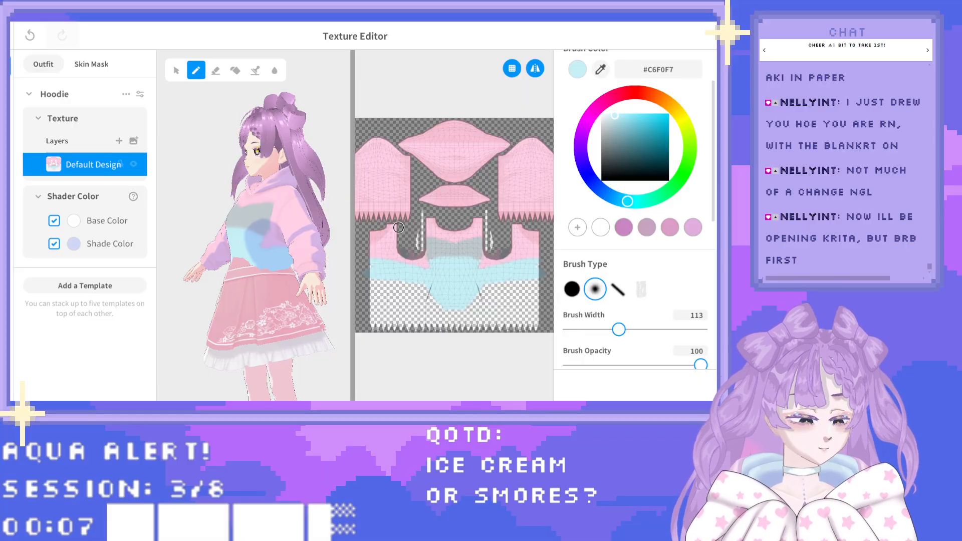
# Examine the color-blocked hoodie on the full-length avatar and widen the flat texture view.
pyautogui.moveTo(311, 254); pyautogui.dragTo(289, 248, button='right')
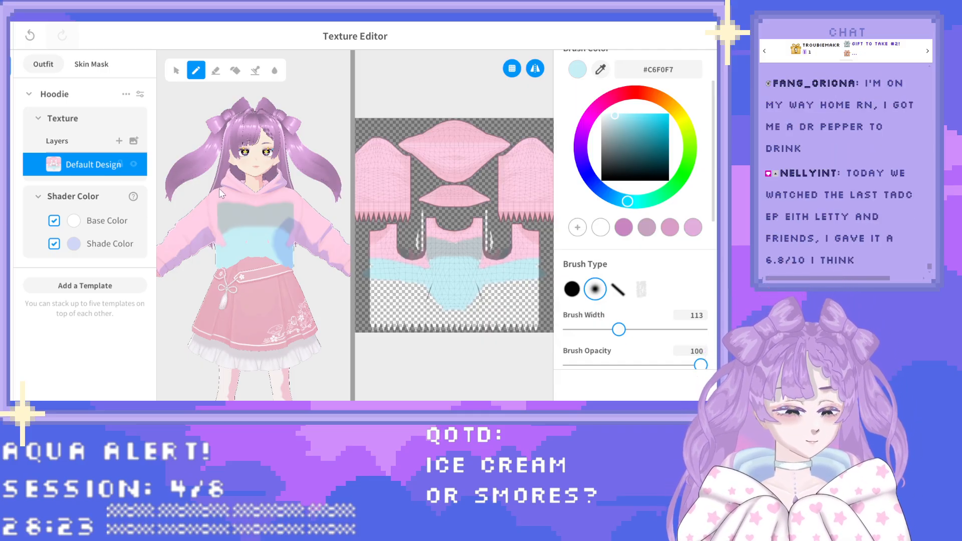
pyautogui.scroll(-5, 226, 210)
pyautogui.moveTo(254, 264); pyautogui.dragTo(258, 229, button='middle')
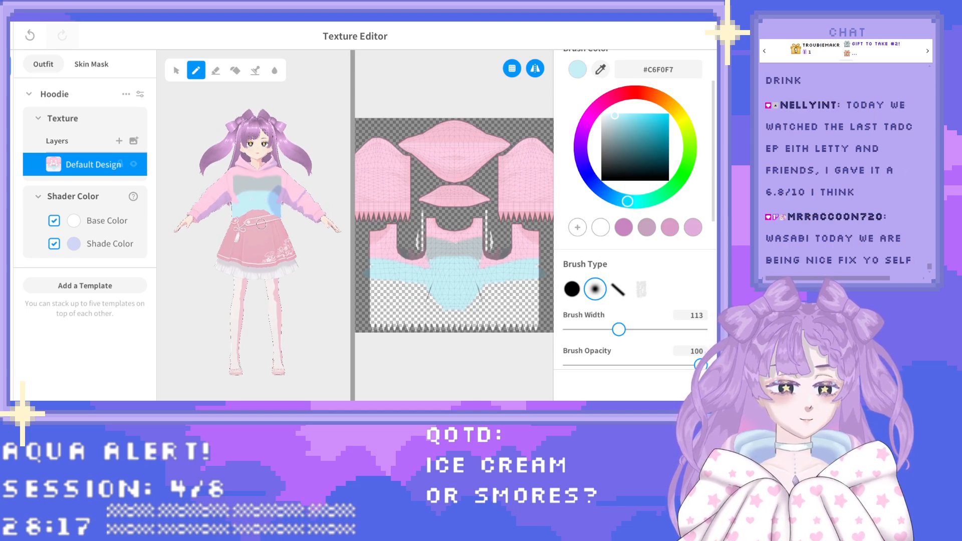
pyautogui.scroll(-1, 262, 220)
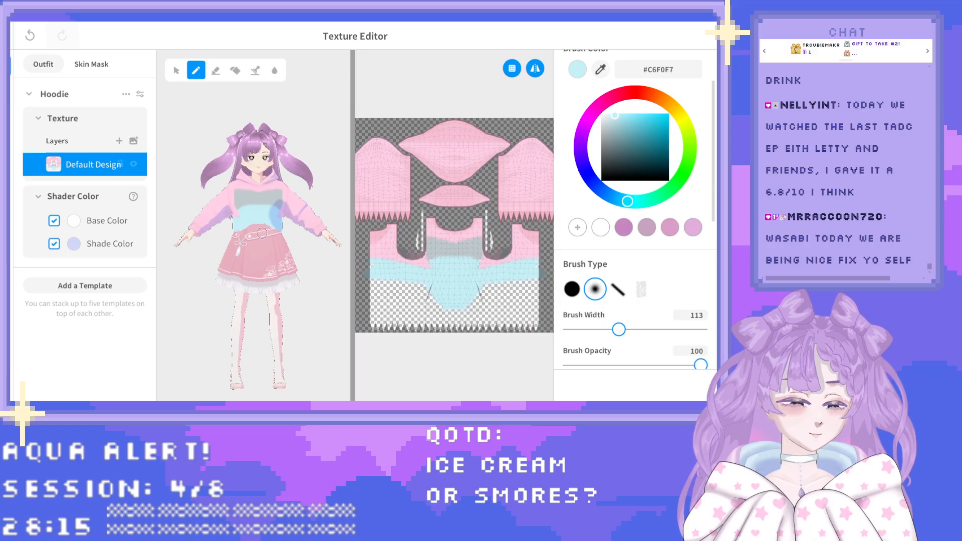
pyautogui.scroll(1, 258, 223)
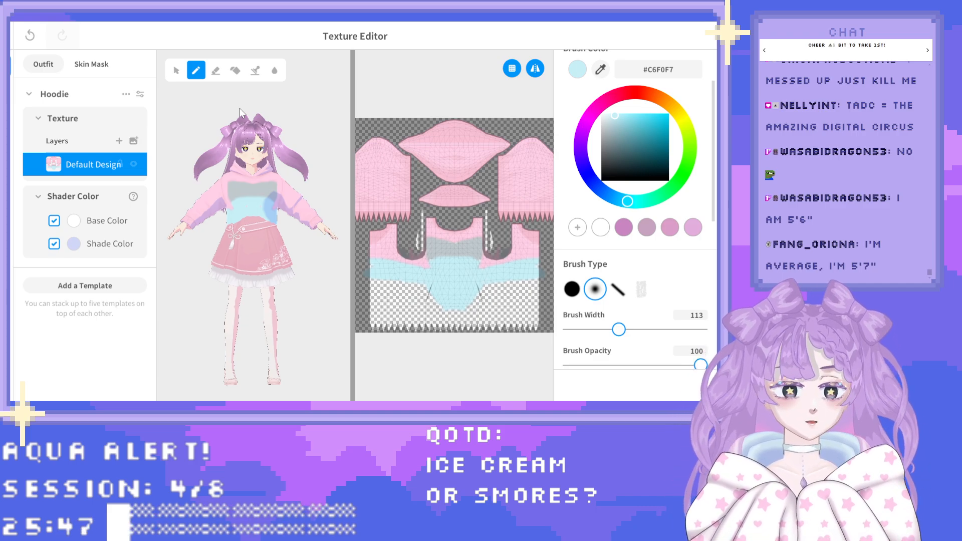
pyautogui.moveTo(353, 209); pyautogui.dragTo(334, 211)
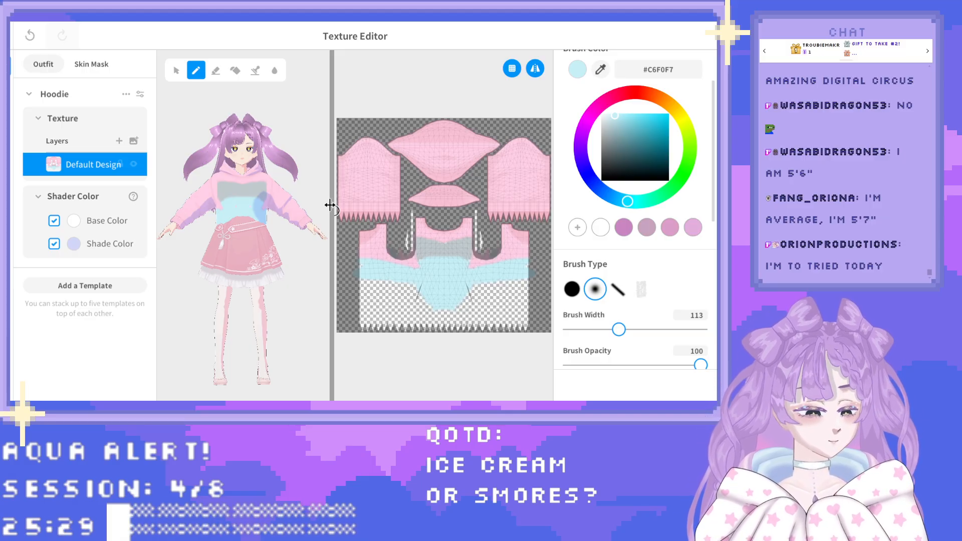
pyautogui.moveTo(333, 208); pyautogui.dragTo(322, 190)
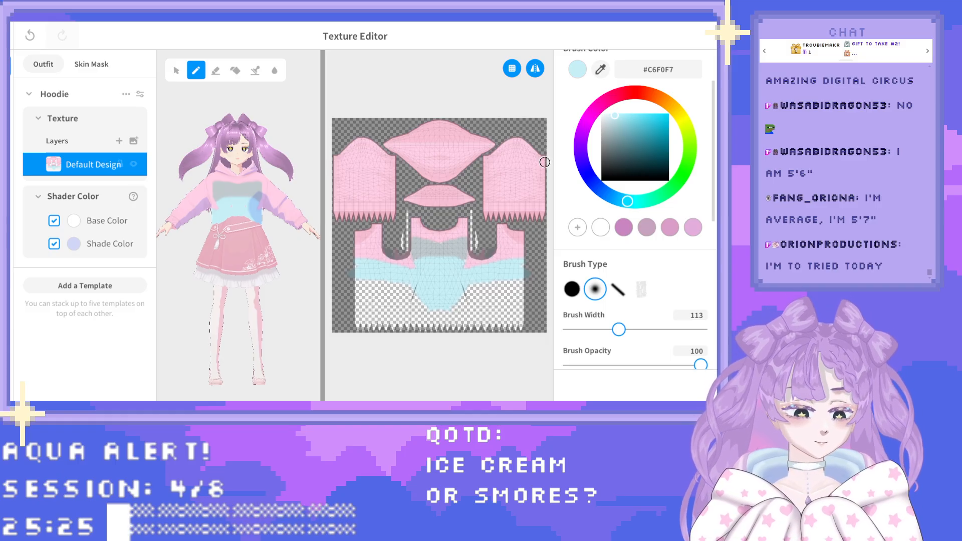
# Close the Texture Editor and save the edited Tops as a new custom item.
pyautogui.click(95, 65)
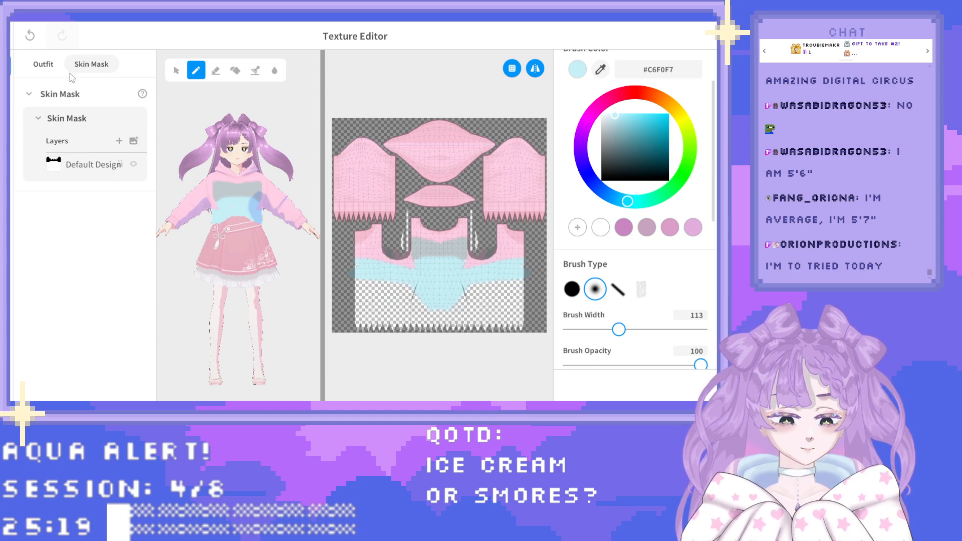
pyautogui.click(50, 64)
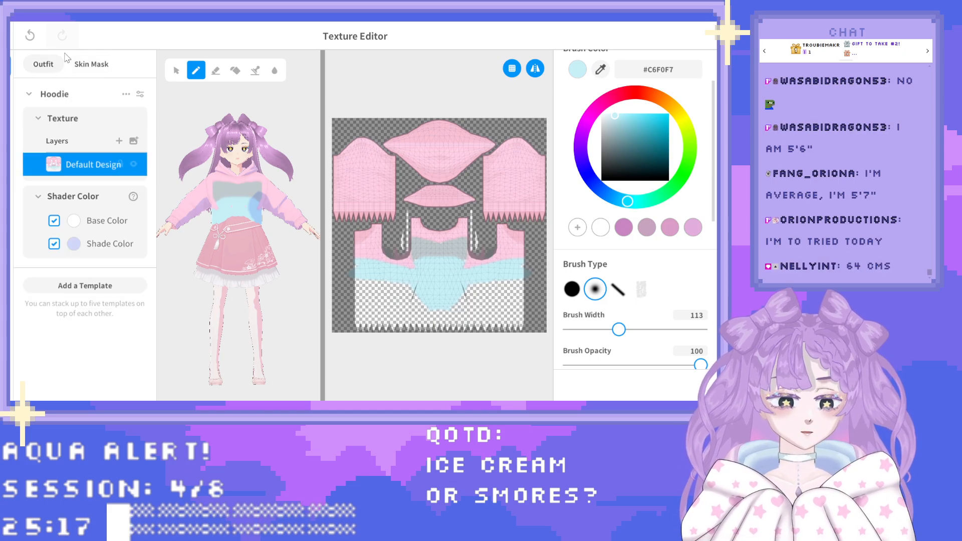
pyautogui.click(4, 36)
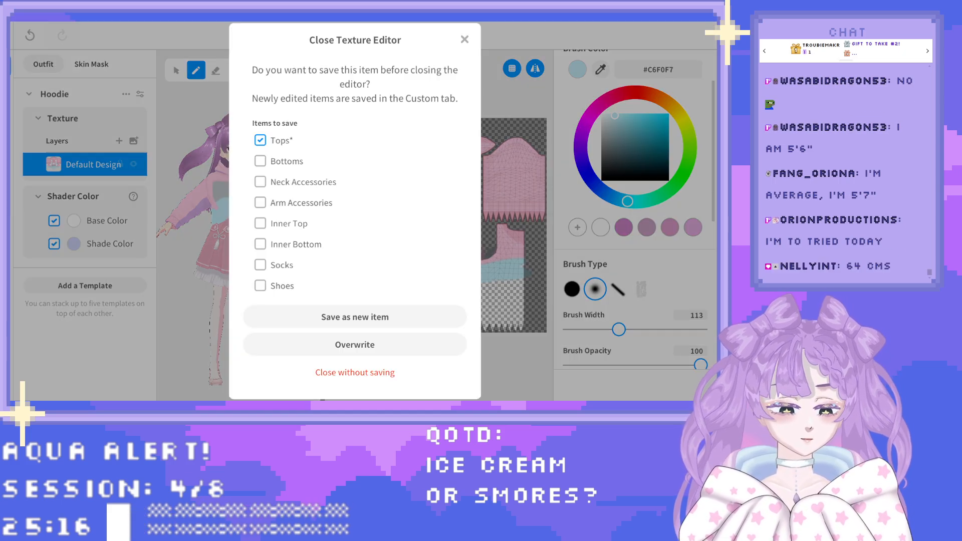
pyautogui.click(380, 317)
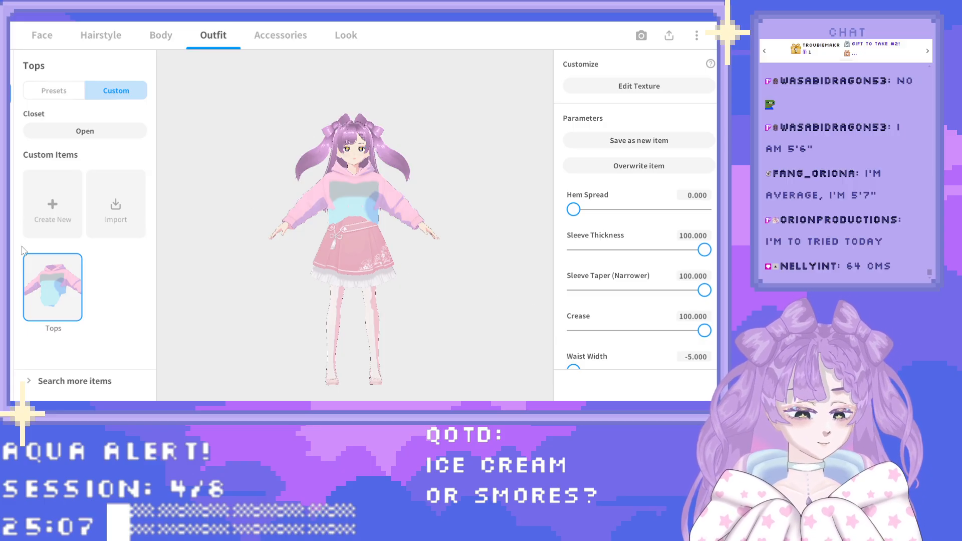
# Open the Bottoms category and examine the pink floral skirt's fit and its first shape parameters.
pyautogui.scroll(5, 371, 255)
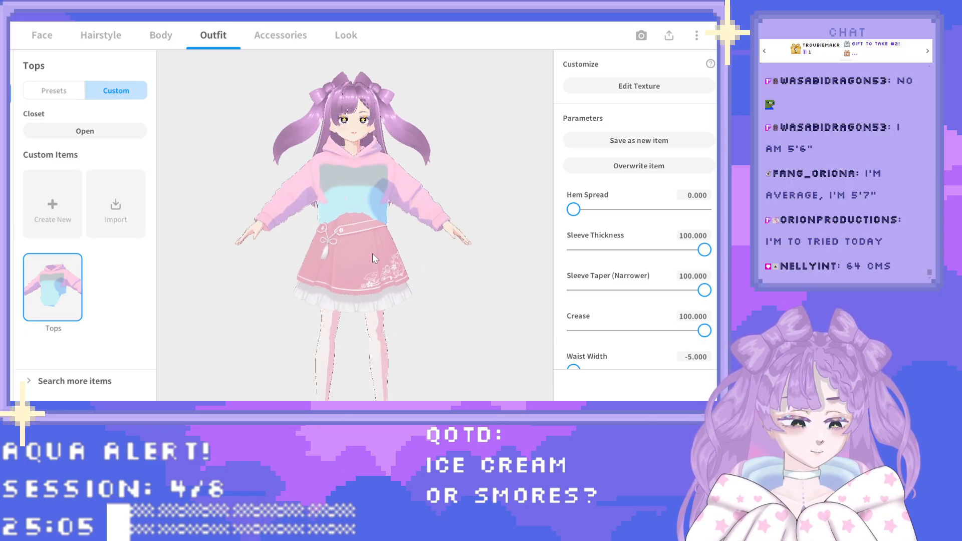
pyautogui.scroll(5, 372, 254)
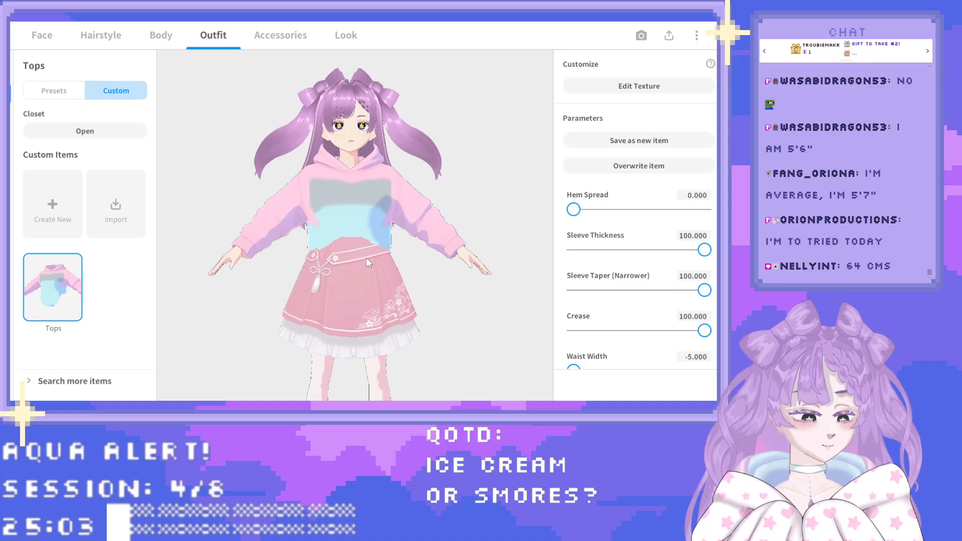
pyautogui.click(11, 115)
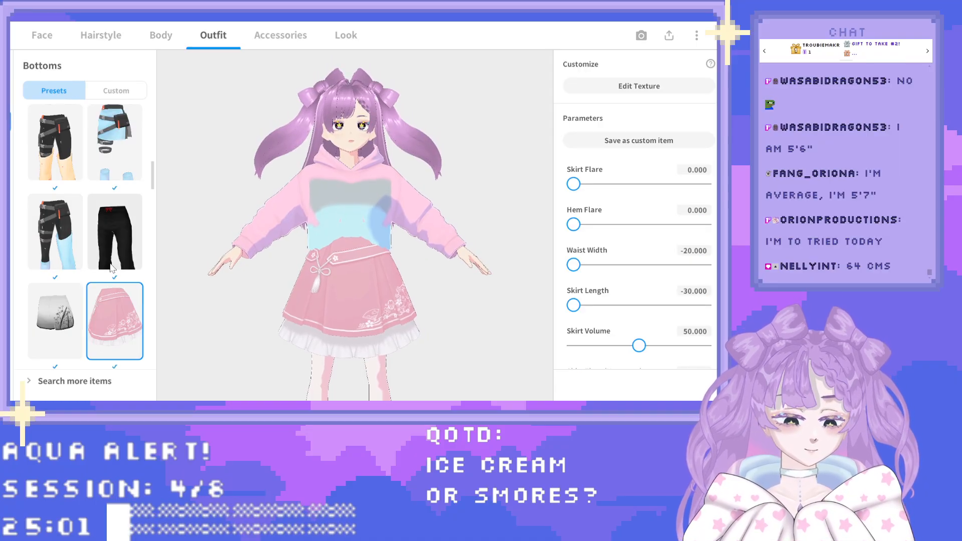
pyautogui.scroll(-1, 594, 231)
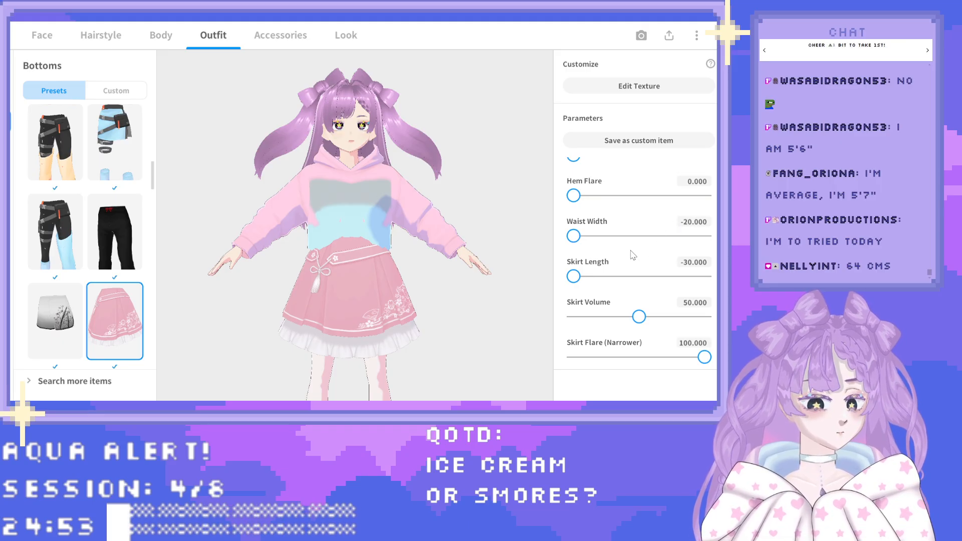
pyautogui.scroll(-2, 633, 253)
pyautogui.scroll(3, 632, 248)
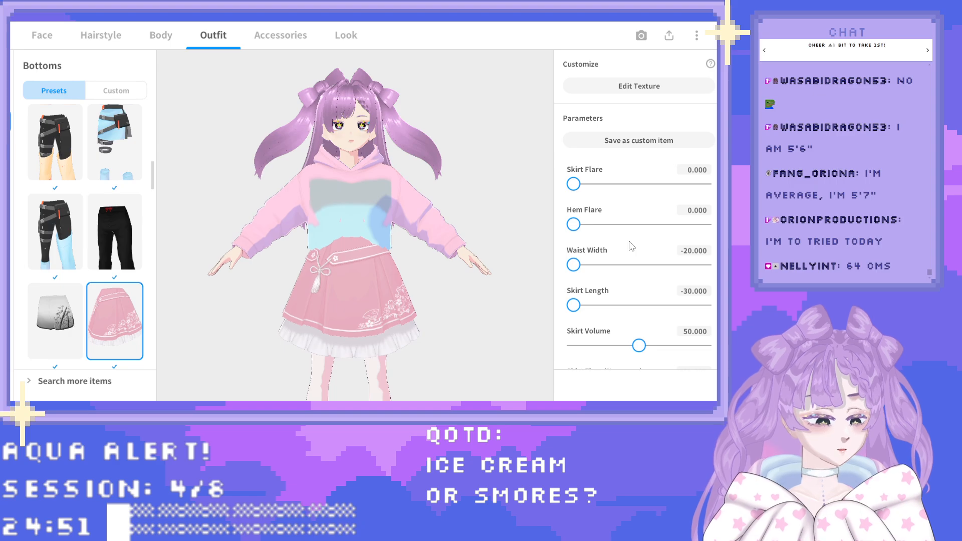
# Set the floral skirt's Skirt Volume to 60.881 in the parameter group whose Skirt Flare is 10.
pyautogui.scroll(-3, 631, 247)
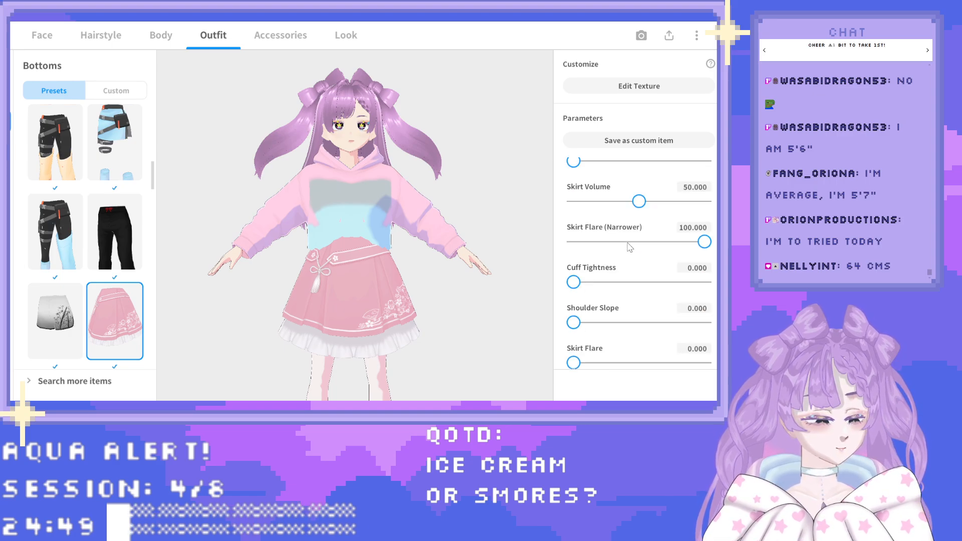
pyautogui.scroll(-4, 630, 247)
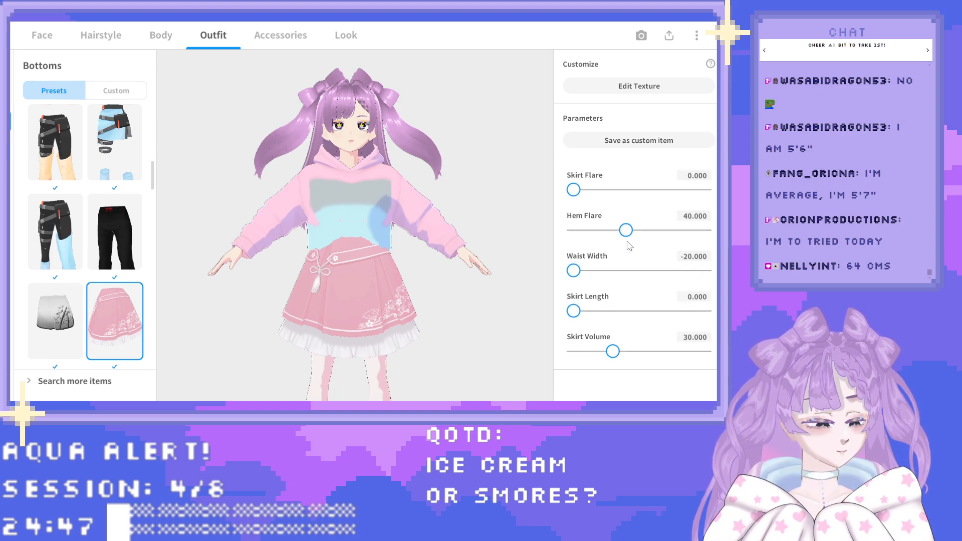
pyautogui.scroll(-5, 629, 246)
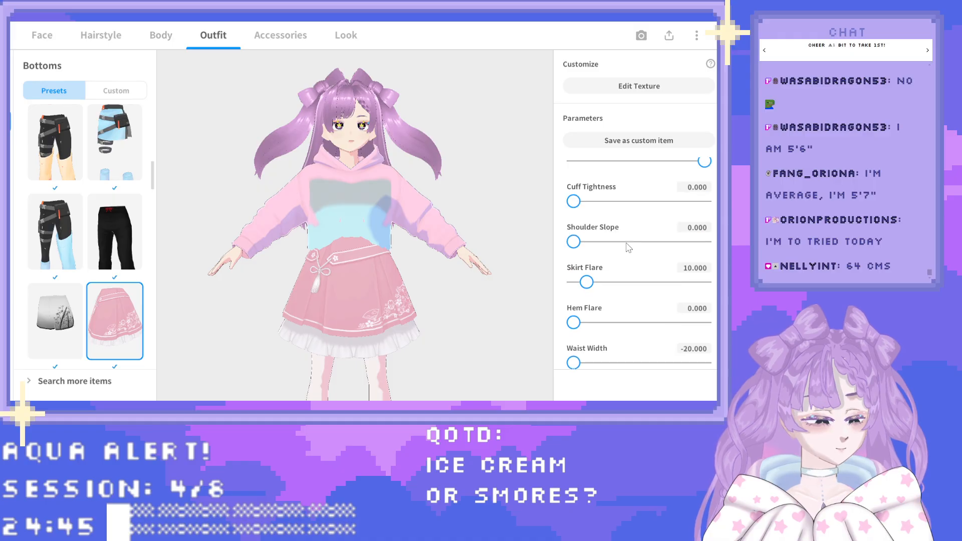
pyautogui.scroll(-4, 628, 247)
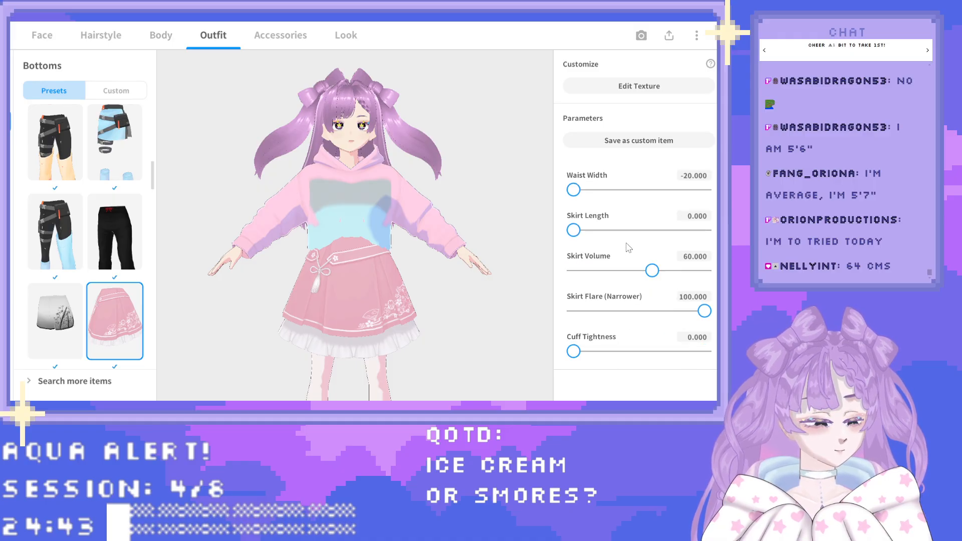
pyautogui.scroll(-1, 629, 248)
pyautogui.moveTo(650, 243)
pyautogui.mouseDown()
pyautogui.moveTo(699, 243)
pyautogui.moveTo(653, 242)
pyautogui.mouseUp()
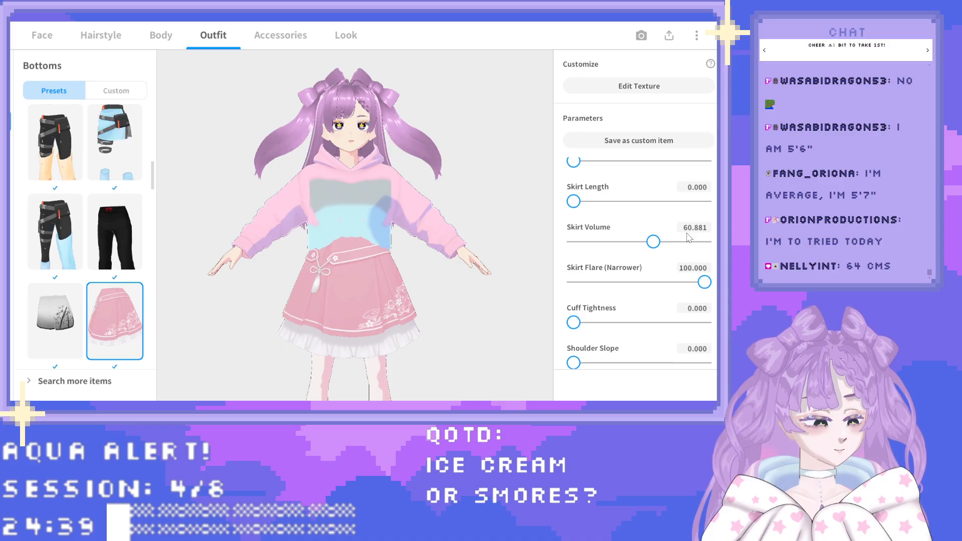
# Set the Waist Width in the floral skirt's first parameter group to -30.
pyautogui.scroll(10, 666, 236)
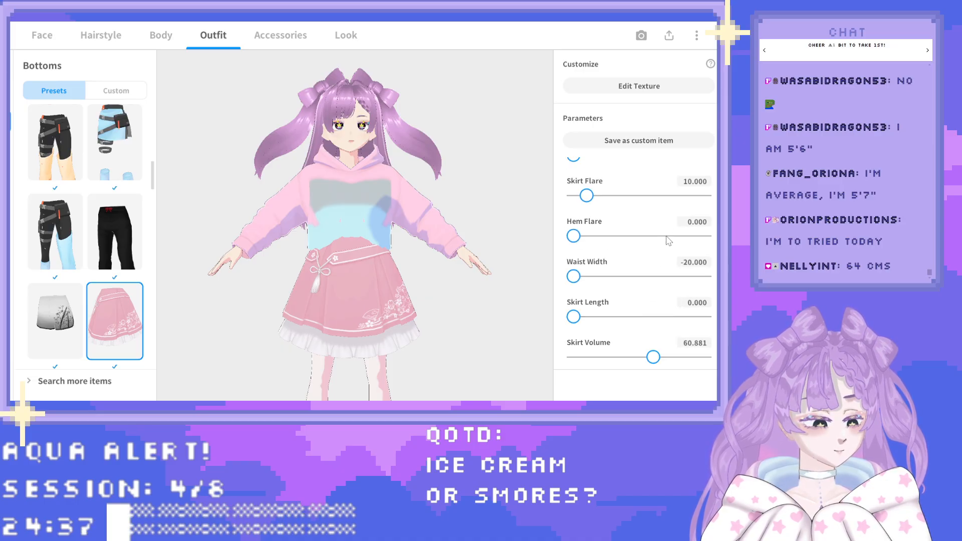
pyautogui.scroll(2, 617, 266)
pyautogui.scroll(-6, 617, 266)
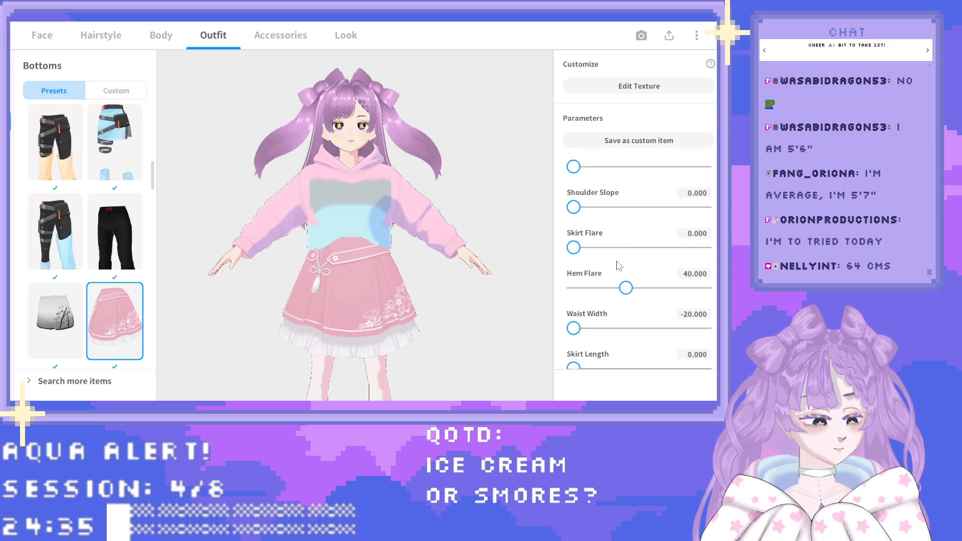
pyautogui.scroll(3, 617, 266)
pyautogui.scroll(-6, 617, 265)
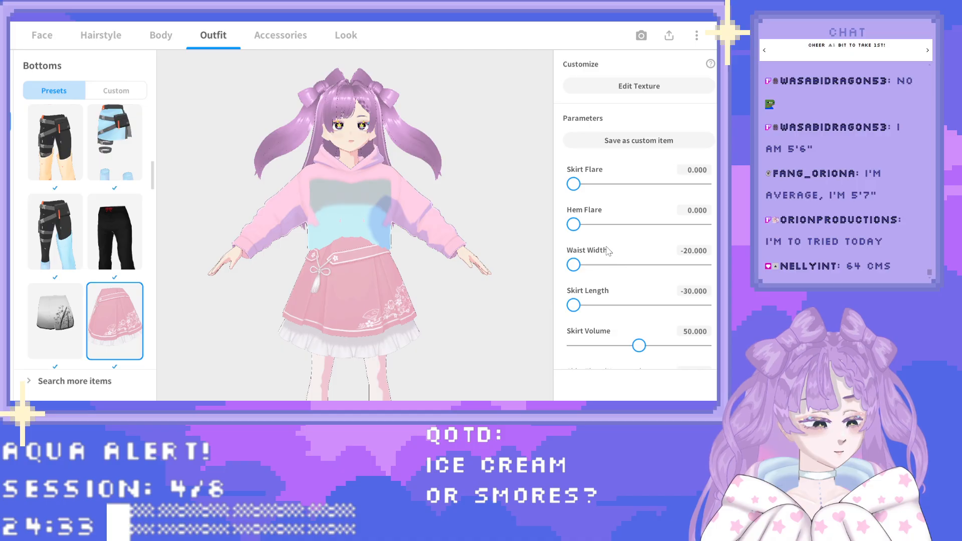
pyautogui.click(704, 251)
pyautogui.write('-30')
pyautogui.press('Return')
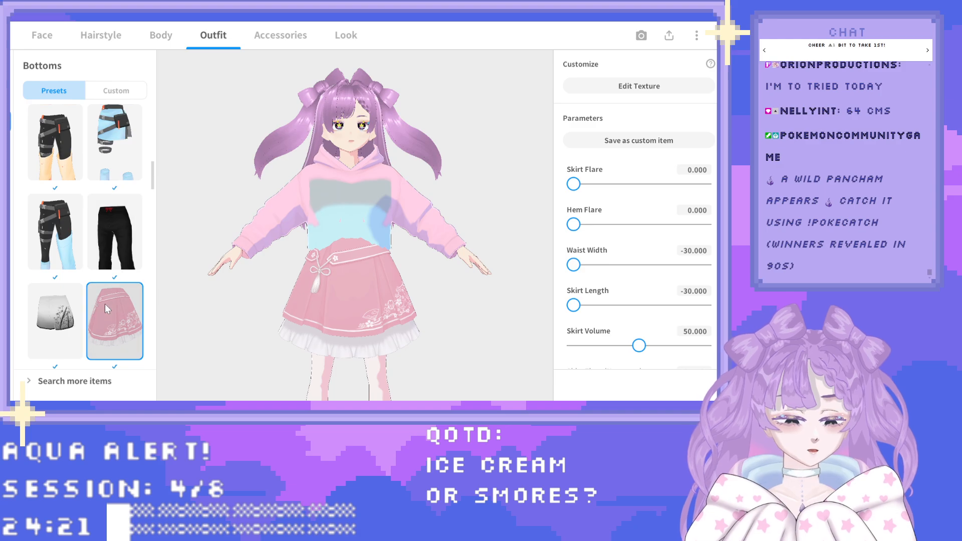
# Try the beige plaid pleated skirt preset on the avatar in place of the floral skirt.
pyautogui.scroll(-3, 105, 295)
pyautogui.scroll(-6, 107, 285)
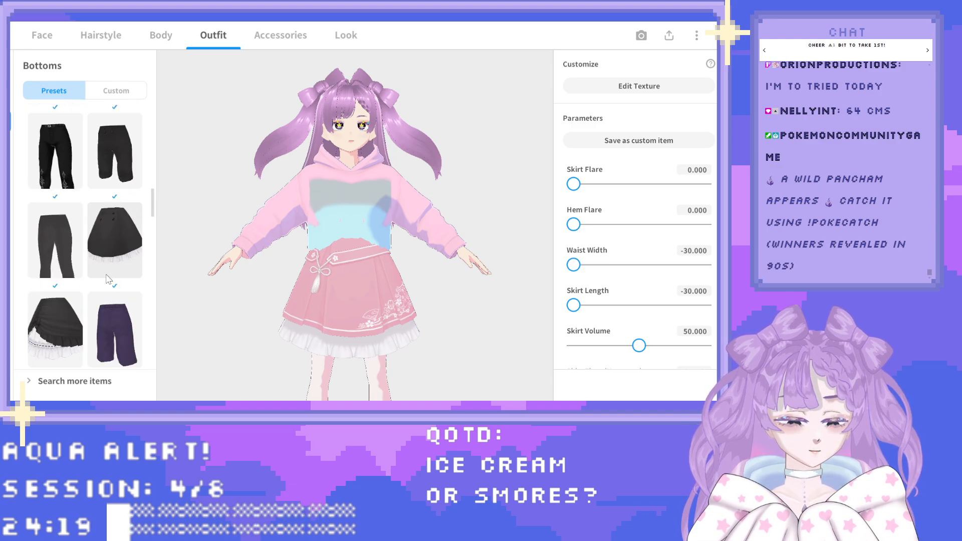
pyautogui.scroll(-1, 107, 279)
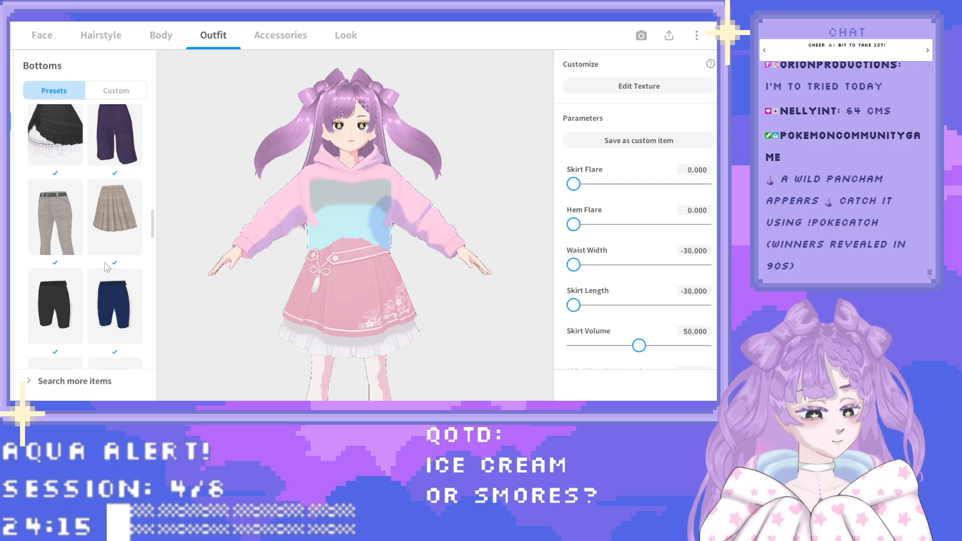
pyautogui.scroll(-3, 107, 266)
pyautogui.scroll(3, 107, 245)
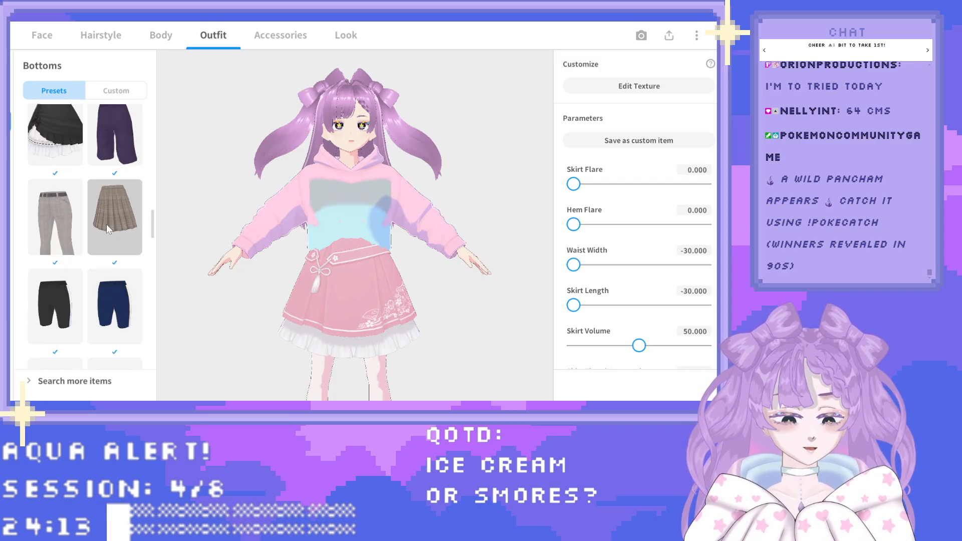
pyautogui.click(106, 224)
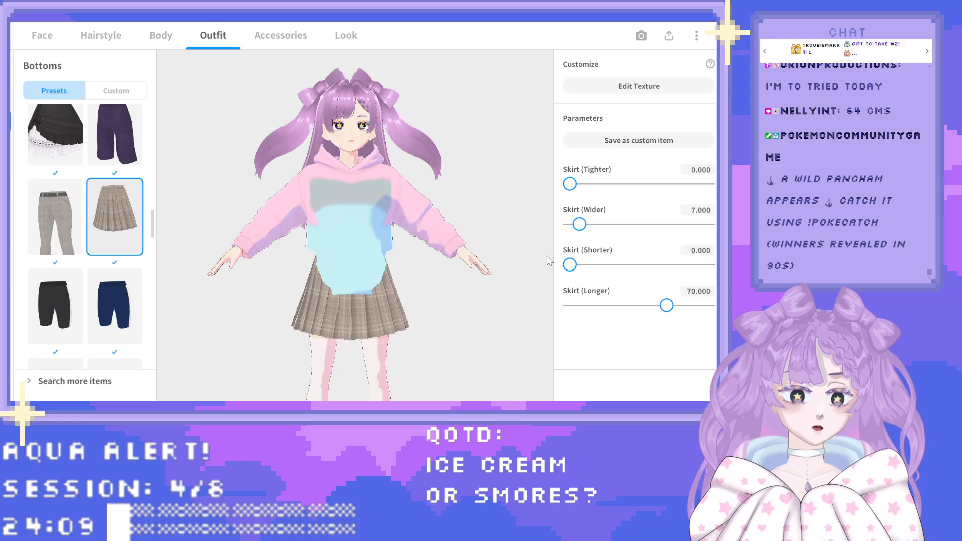
# Look through the remaining Bottoms presets and put the pink floral frilled skirt back on the avatar.
pyautogui.scroll(-1, 95, 249)
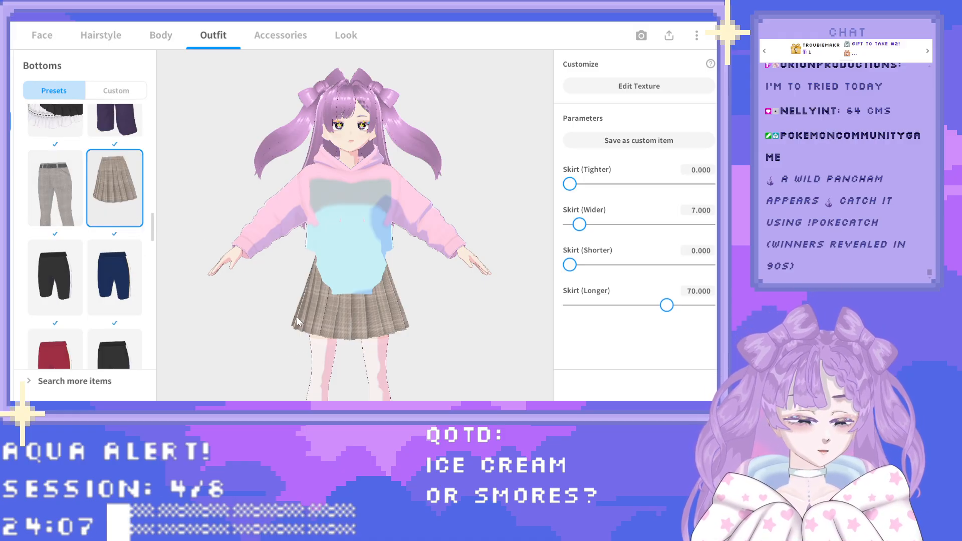
pyautogui.scroll(-9, 72, 236)
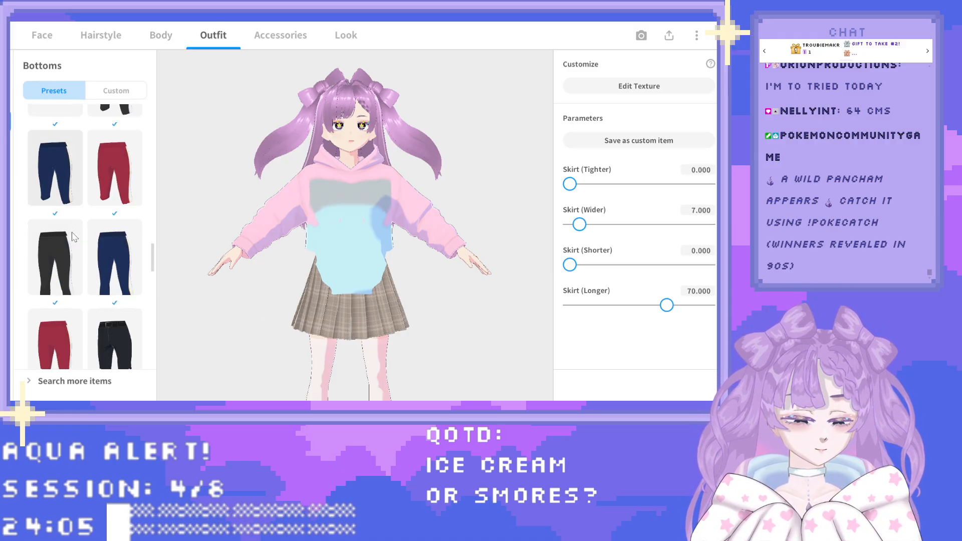
pyautogui.scroll(-8, 73, 236)
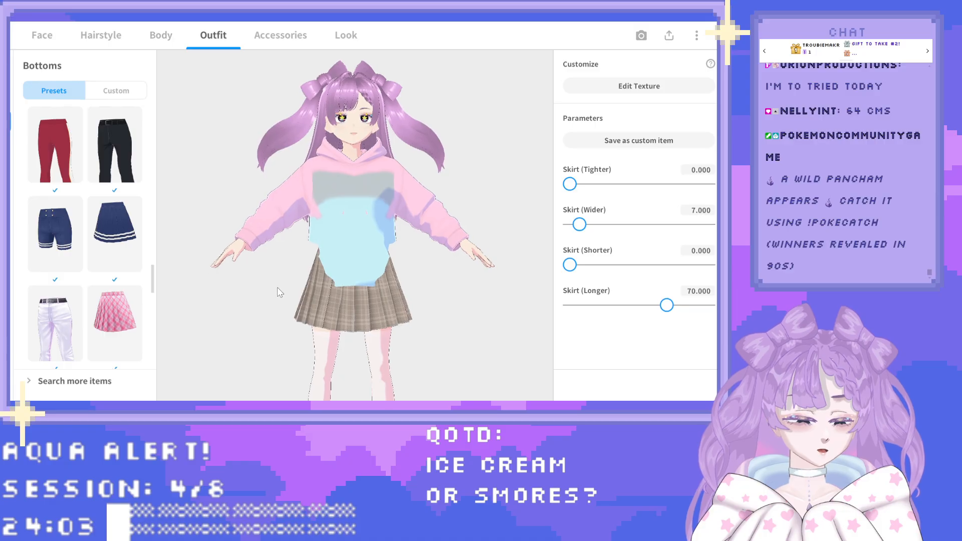
pyautogui.scroll(-3, 118, 253)
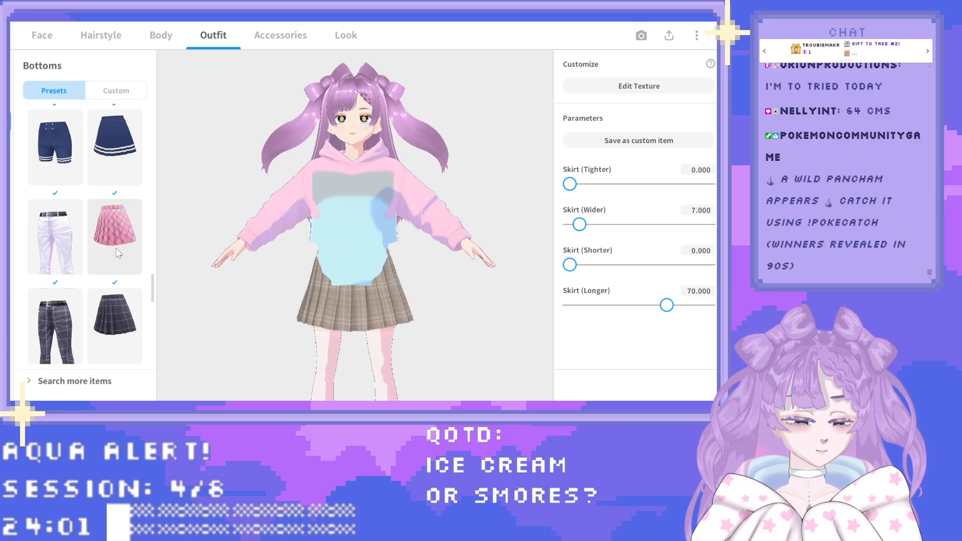
pyautogui.scroll(-7, 114, 243)
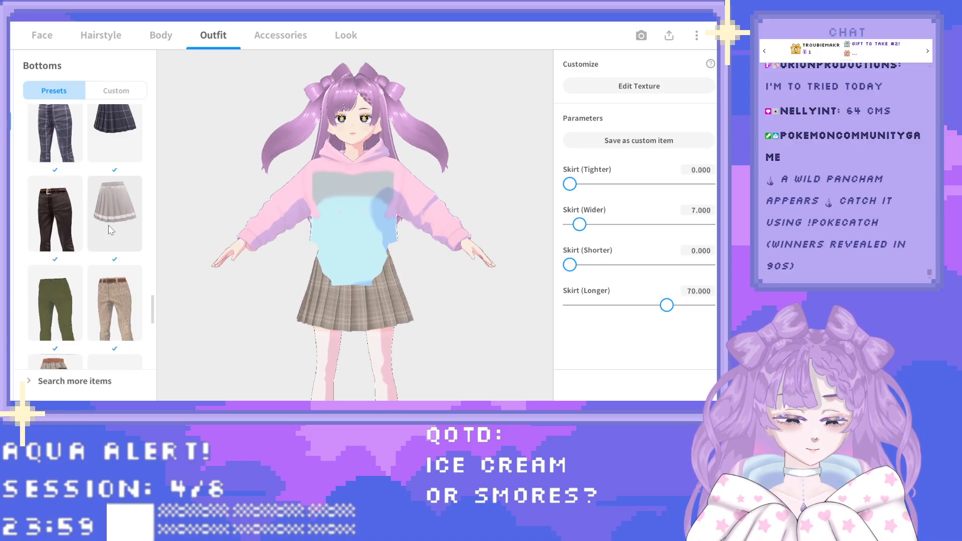
pyautogui.scroll(-15, 110, 228)
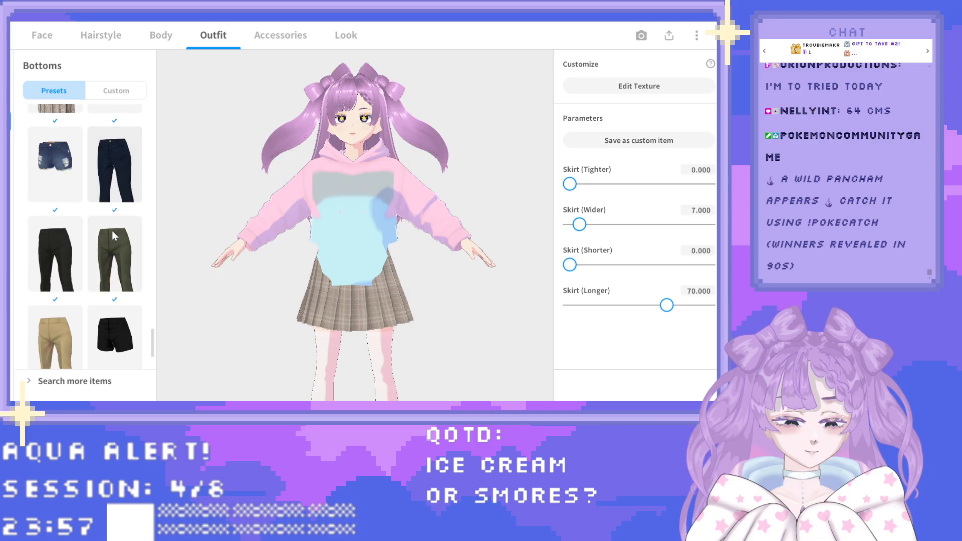
pyautogui.scroll(-4, 115, 235)
pyautogui.moveTo(153, 360); pyautogui.dragTo(148, 198)
pyautogui.click(122, 192)
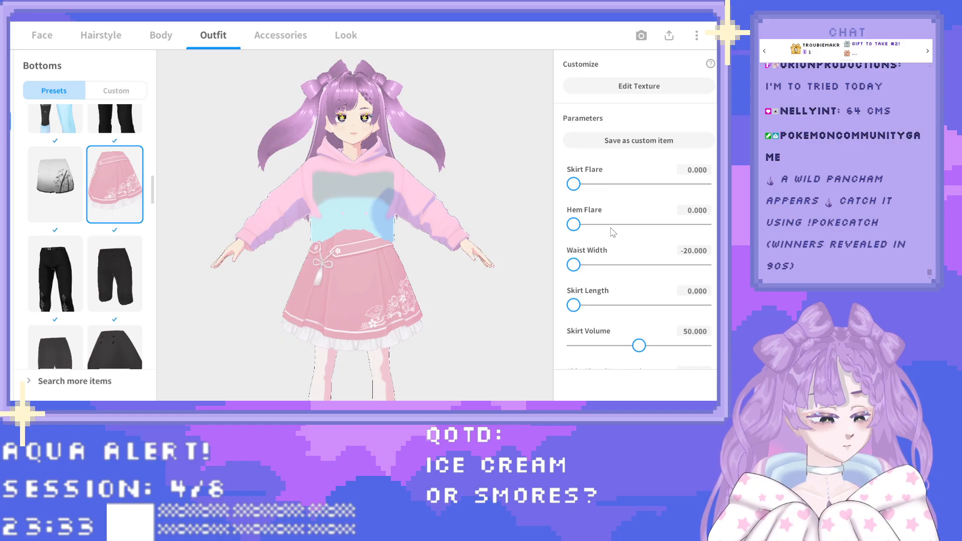
# Return to the custom hoodie in Tops and try out its Hem Length and Hem Spread adjustments.
pyautogui.scroll(-2, 612, 232)
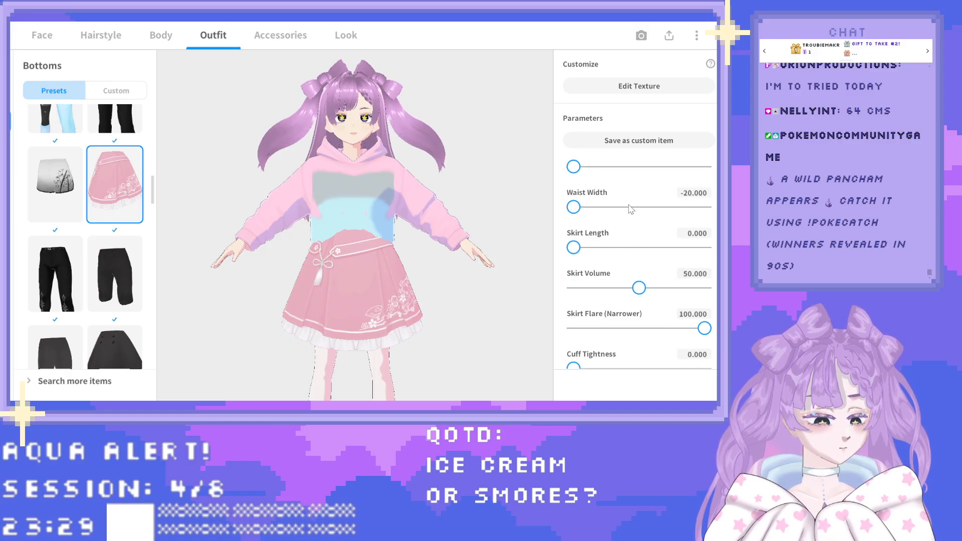
pyautogui.click(4, 94)
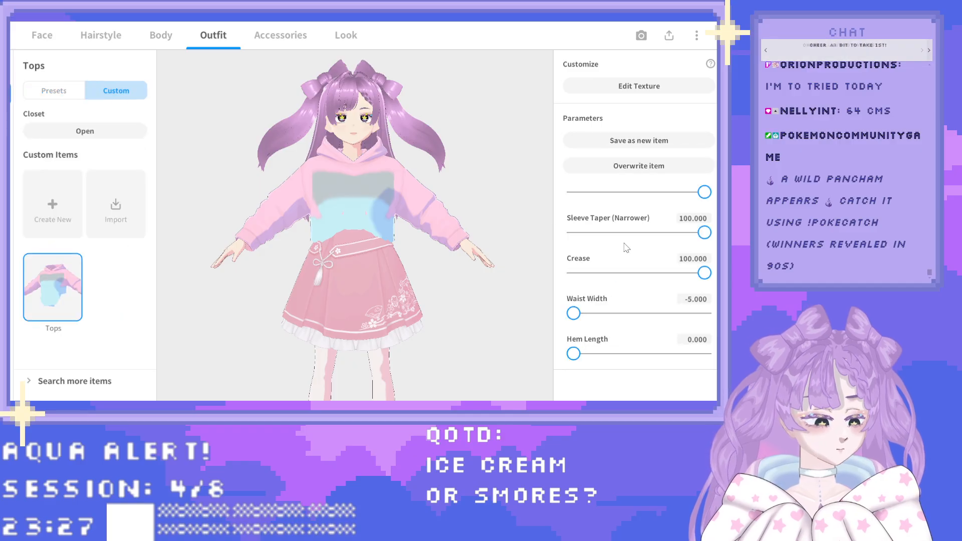
pyautogui.scroll(-1, 635, 253)
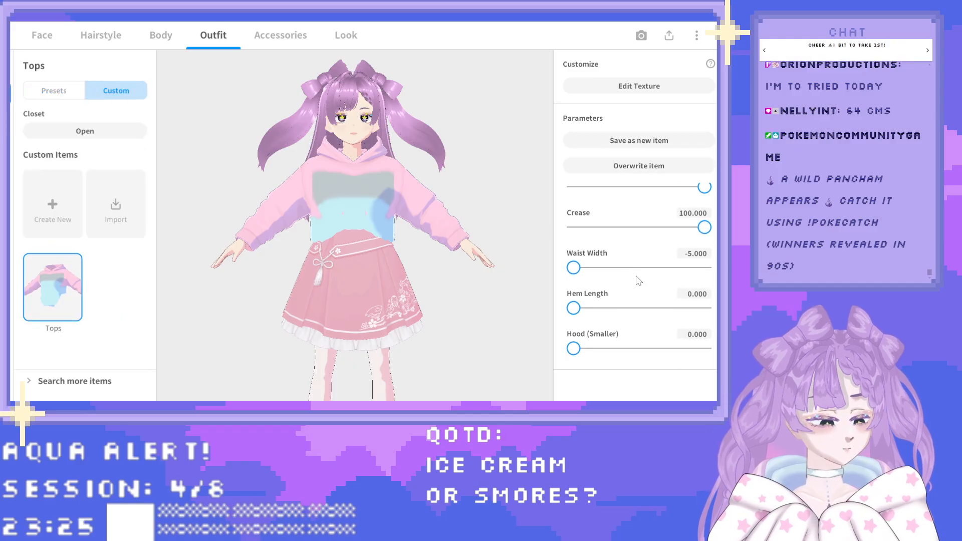
pyautogui.moveTo(601, 308); pyautogui.dragTo(704, 308)
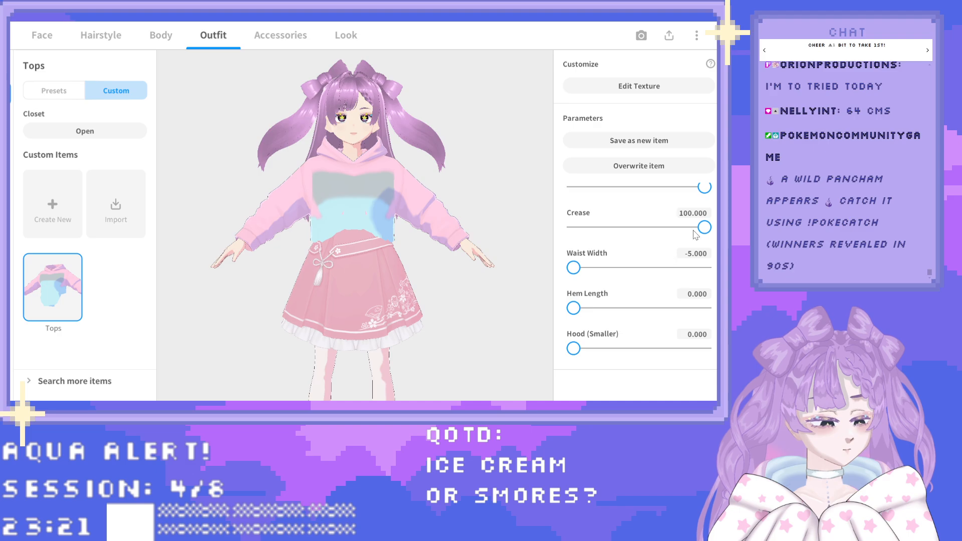
pyautogui.scroll(3, 695, 235)
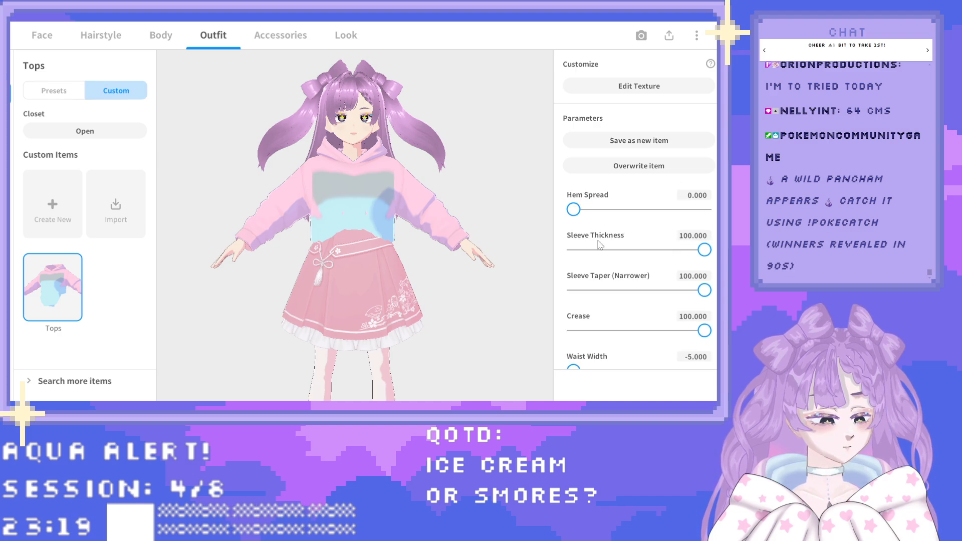
pyautogui.moveTo(573, 209); pyautogui.dragTo(546, 219)
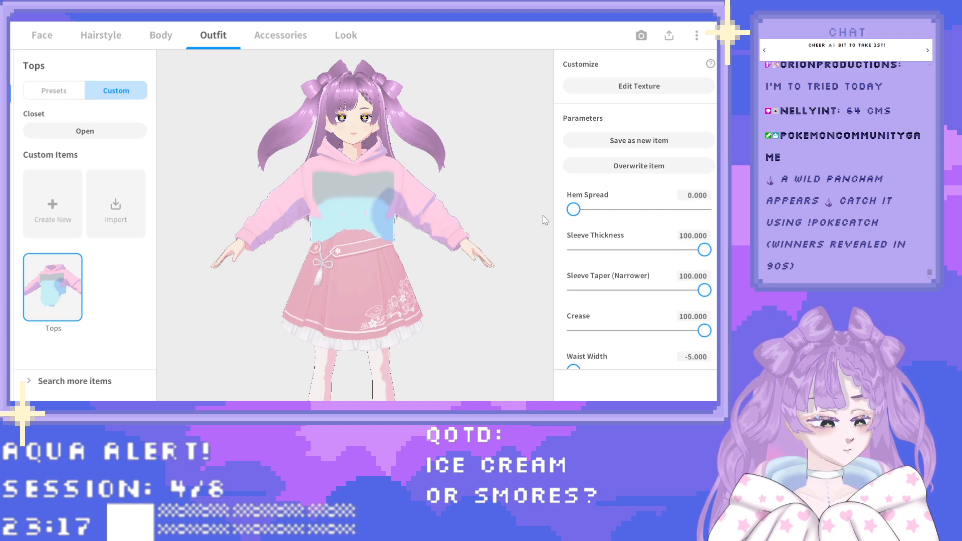
# Set the custom hoodie's Hem Length to -50.
pyautogui.scroll(-1, 619, 291)
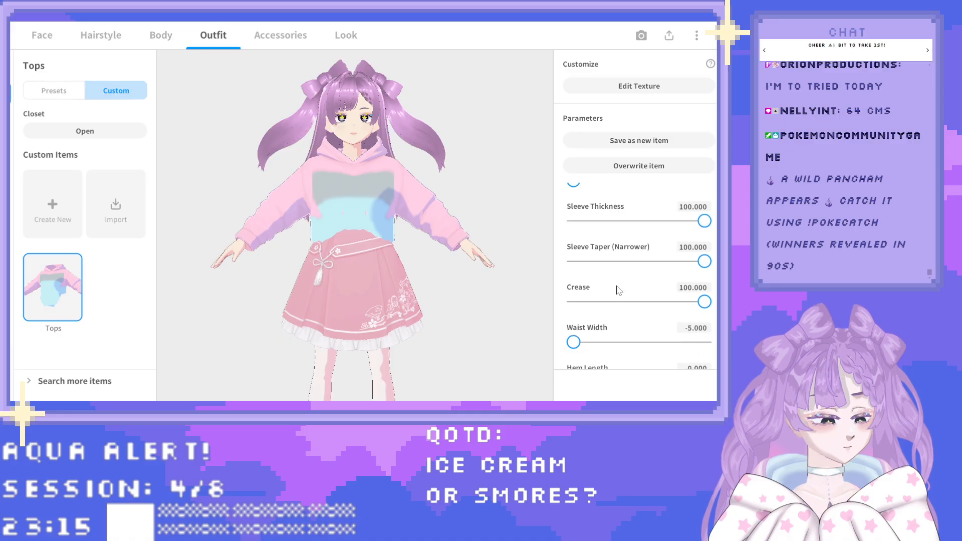
pyautogui.scroll(-2, 620, 291)
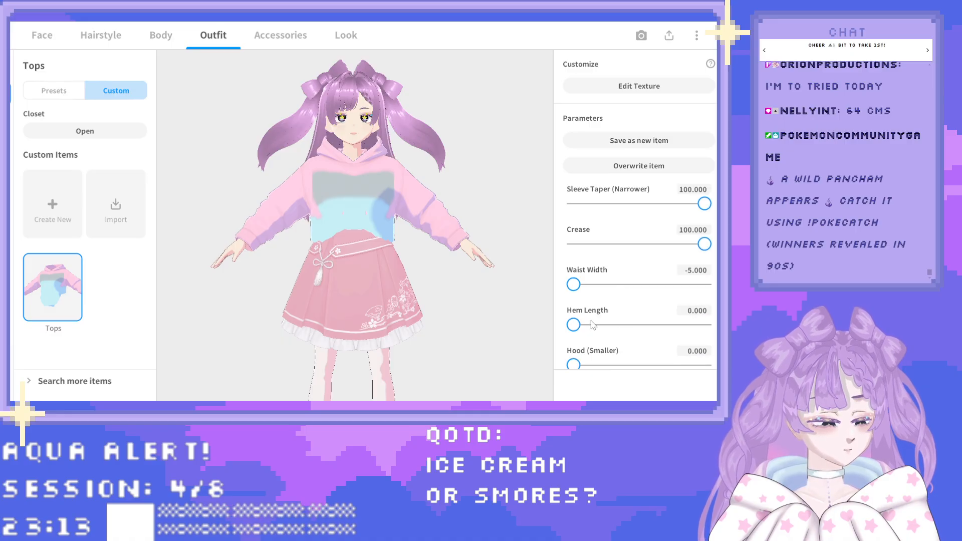
pyautogui.moveTo(649, 326); pyautogui.dragTo(716, 325)
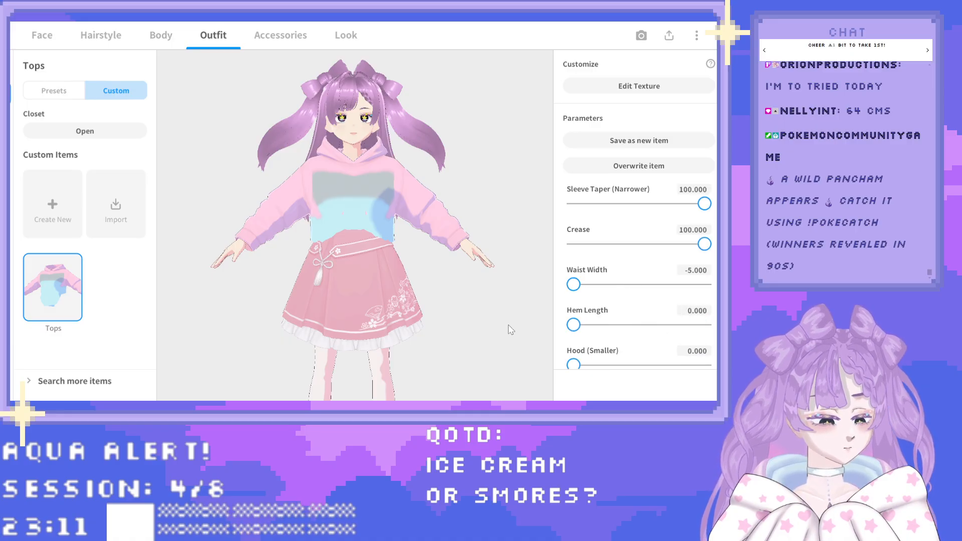
pyautogui.moveTo(691, 323); pyautogui.dragTo(566, 328)
pyautogui.click(697, 311)
pyautogui.write('-50')
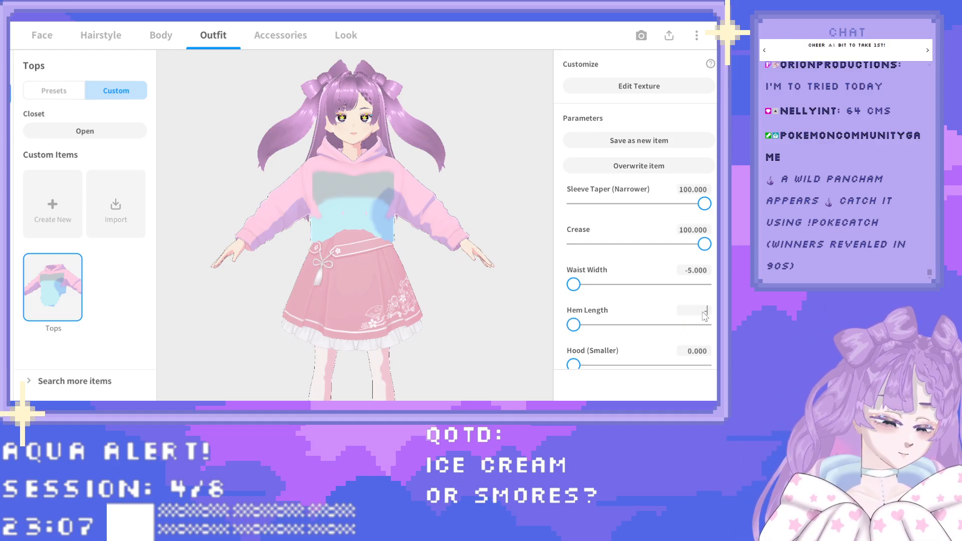
pyautogui.press('Return')
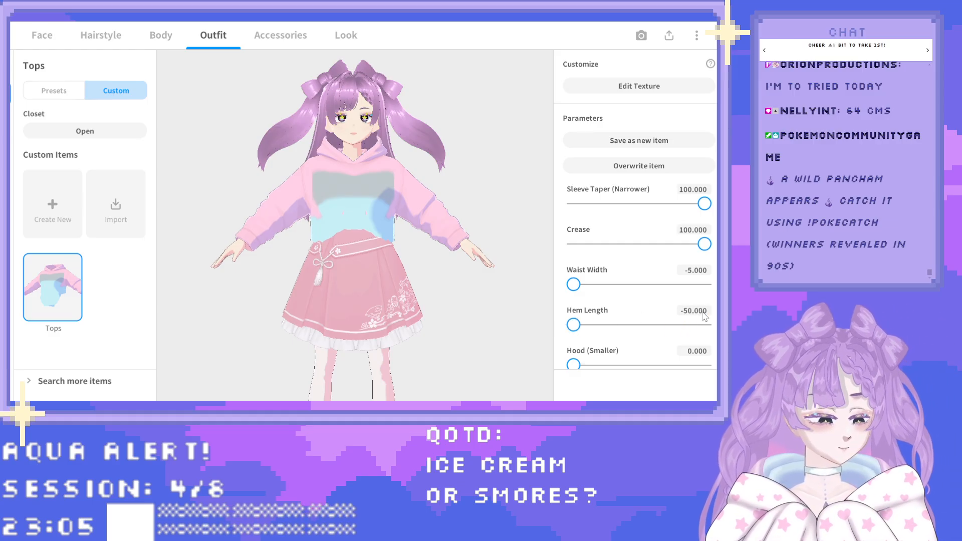
# Reduce the hoodie's Sleeve Thickness to about 51.
pyautogui.scroll(-1, 701, 312)
pyautogui.scroll(2, 622, 294)
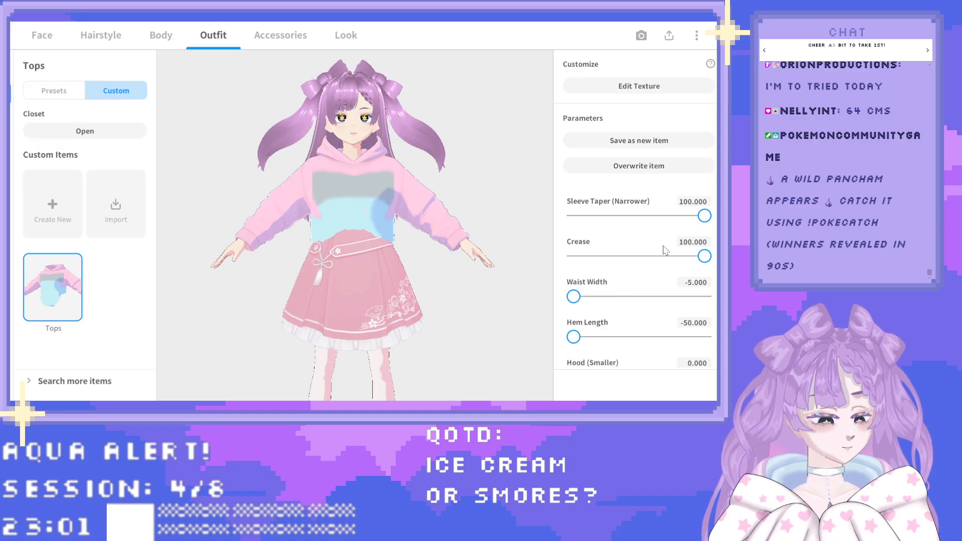
pyautogui.scroll(2, 665, 250)
pyautogui.scroll(1, 668, 253)
pyautogui.moveTo(704, 249); pyautogui.dragTo(642, 252)
# Set the hoodie's Hem Spread to -20.
pyautogui.moveTo(575, 210); pyautogui.dragTo(553, 217)
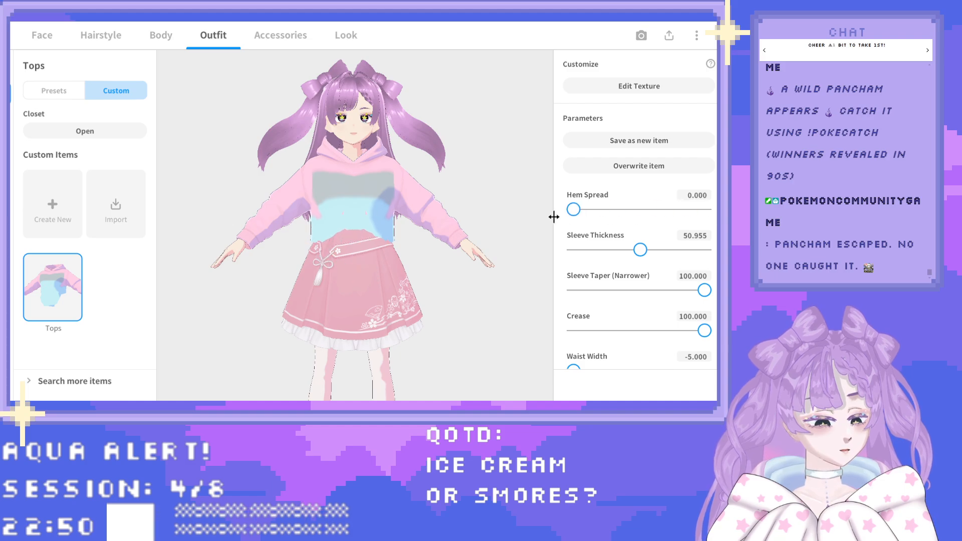
pyautogui.click(691, 197)
pyautogui.write('-20.000')
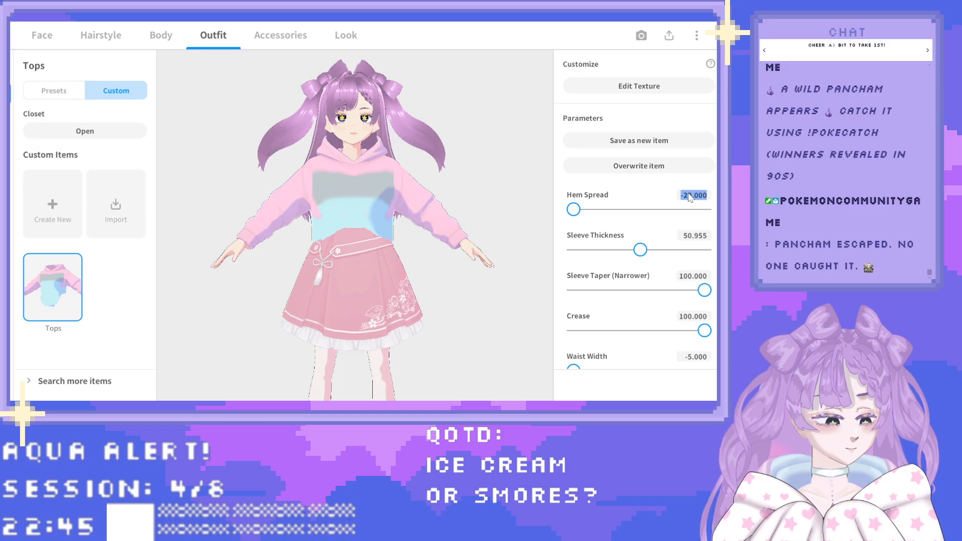
pyautogui.click(645, 192)
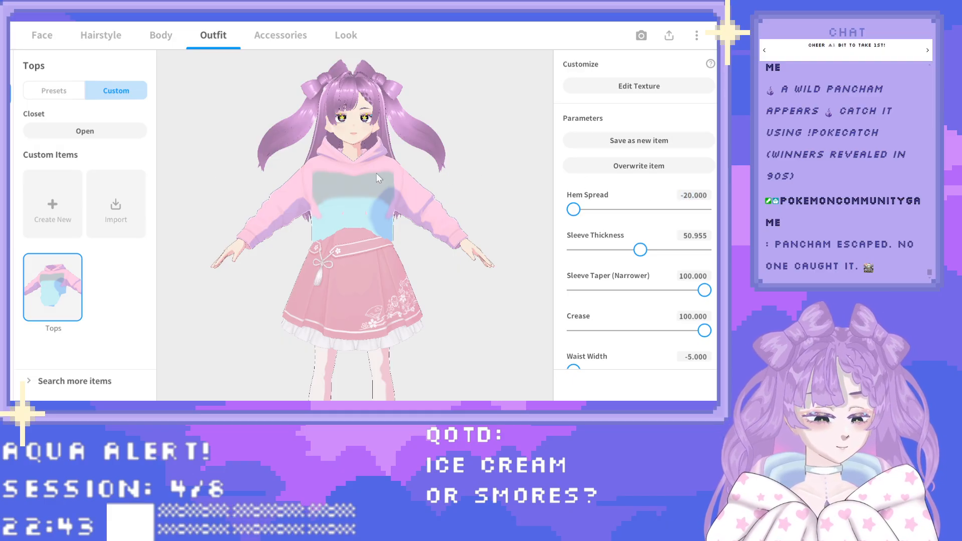
# Return to the pink floral skirt in Bottoms and examine its flare, waist, length and volume parameters.
pyautogui.click(11, 122)
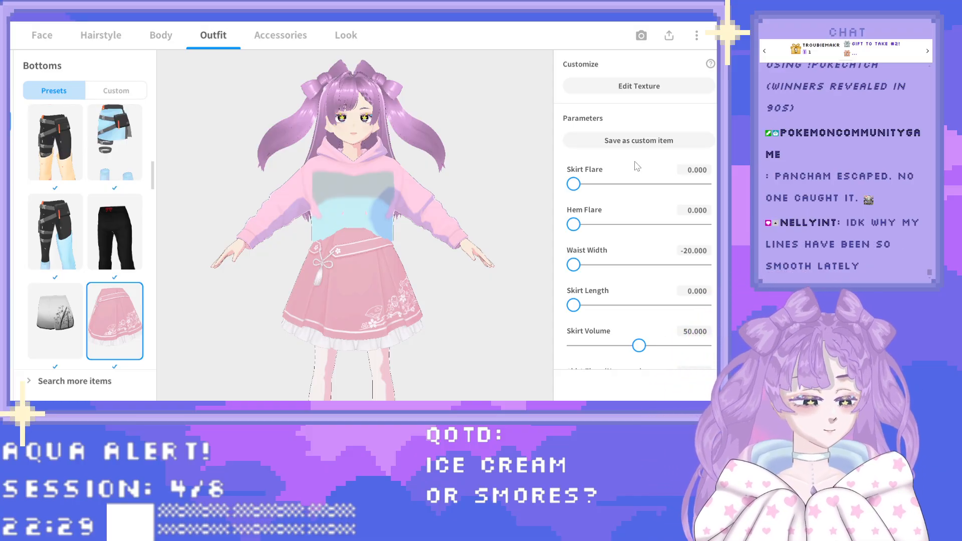
pyautogui.scroll(-2, 633, 205)
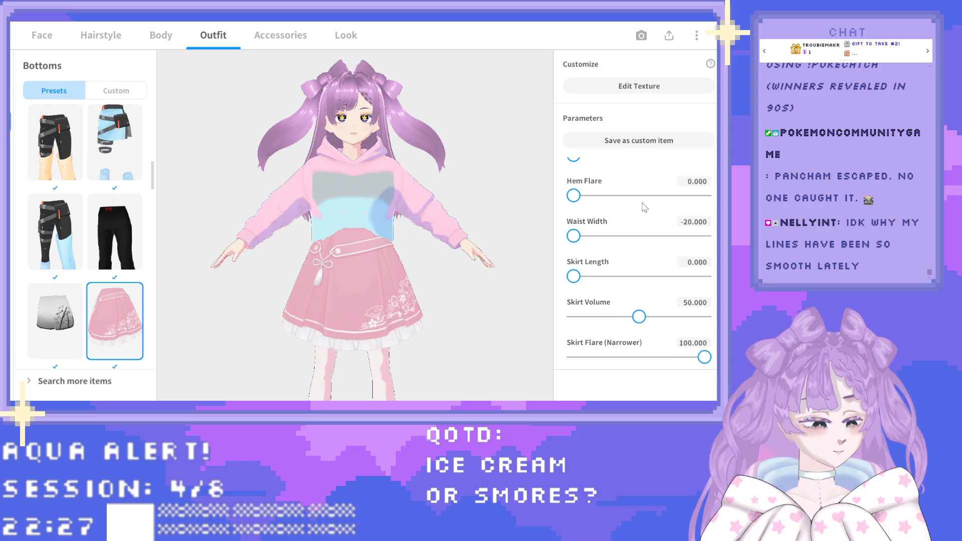
pyautogui.scroll(-1, 643, 230)
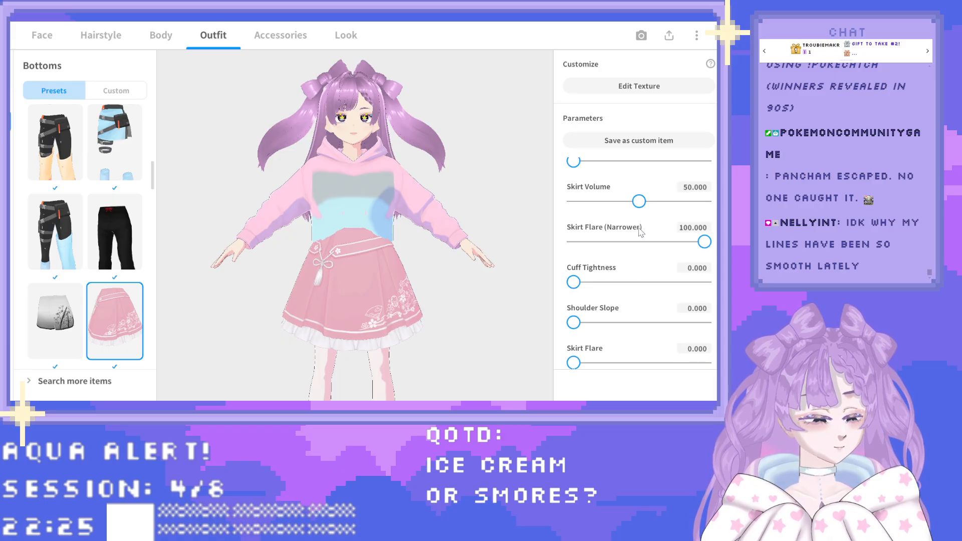
pyautogui.scroll(-3, 639, 231)
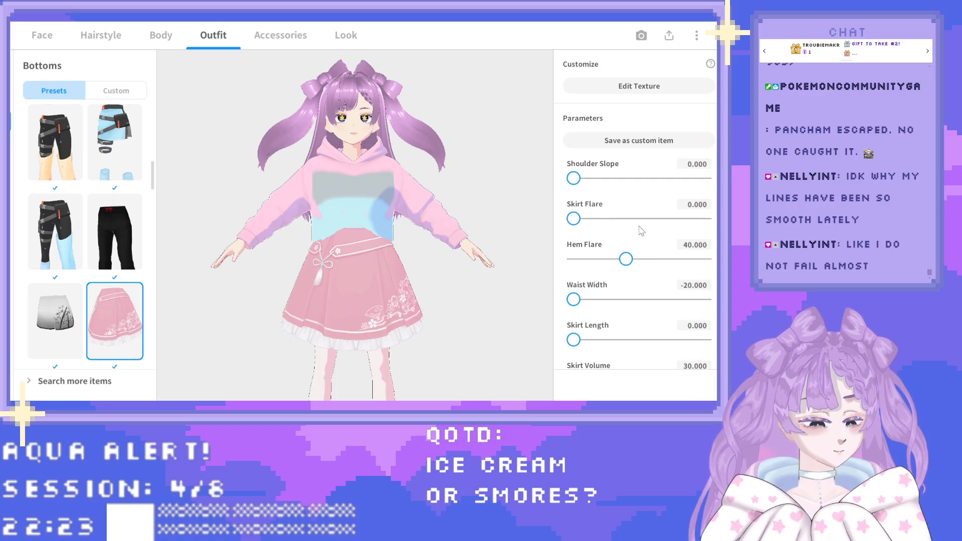
pyautogui.scroll(-2, 641, 230)
pyautogui.scroll(-1, 642, 231)
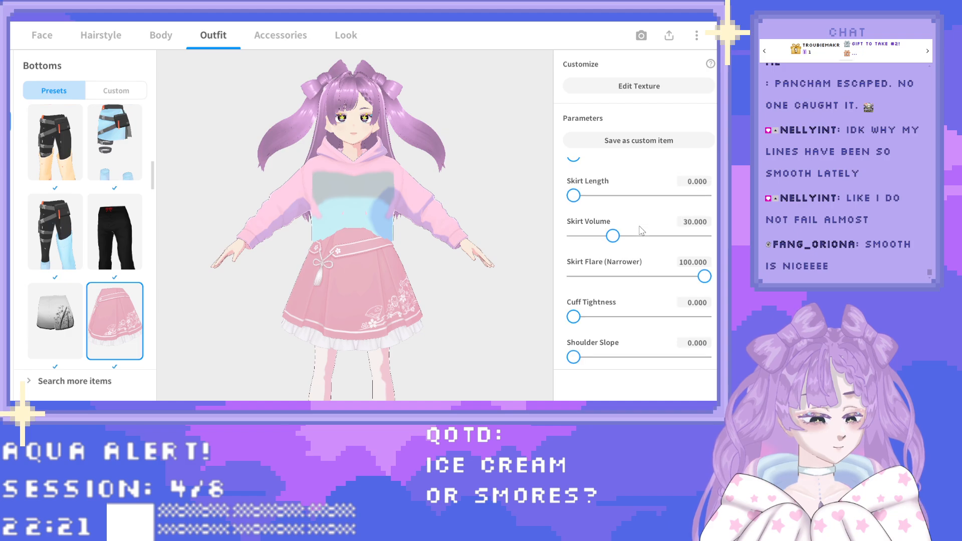
pyautogui.scroll(-1, 641, 231)
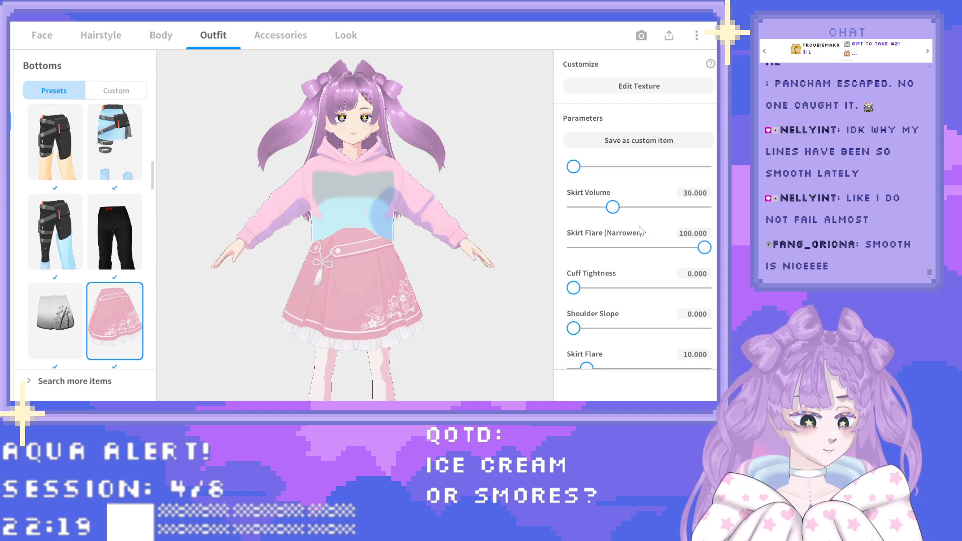
pyautogui.scroll(-2, 641, 231)
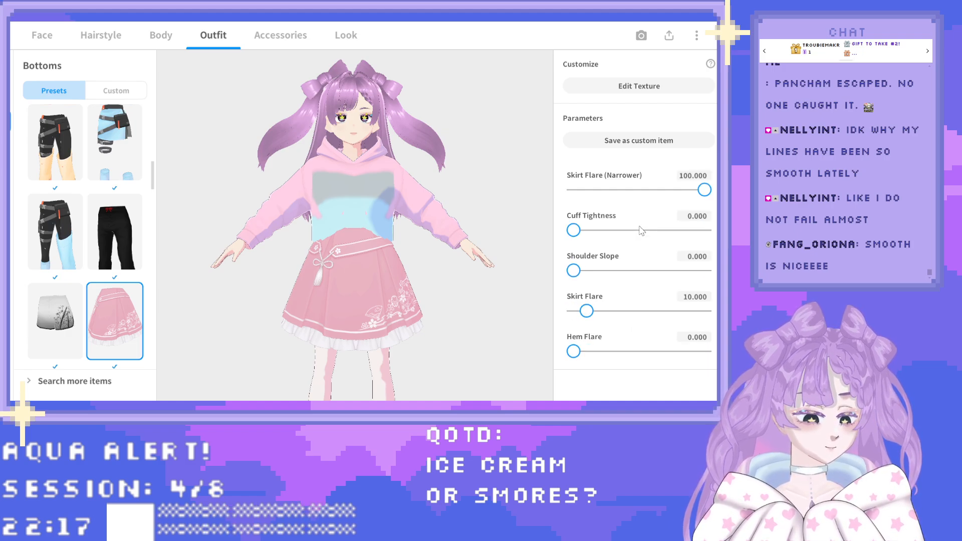
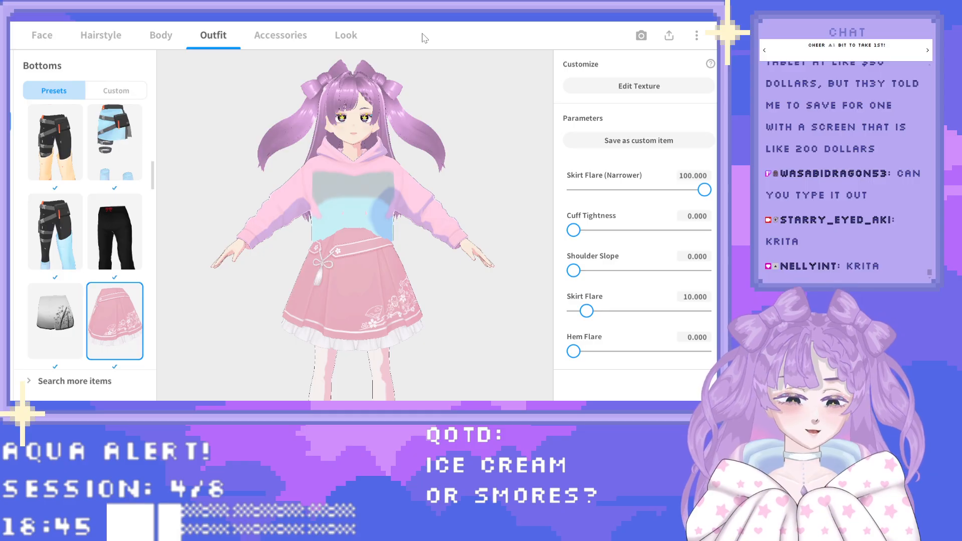
# Open Whole Sets and try the pink frosted dress with donut decorations on the avatar.
pyautogui.click(5, 66)
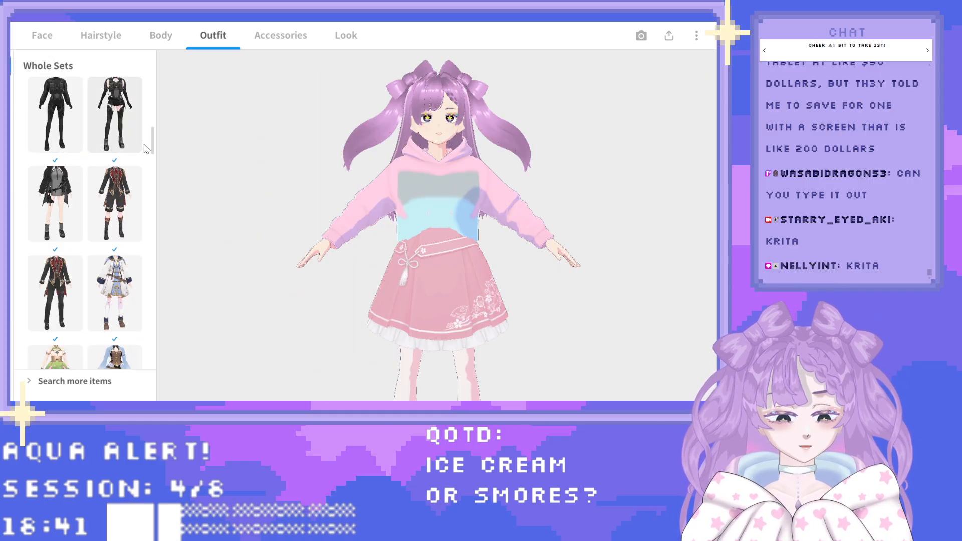
pyautogui.scroll(-1, 154, 146)
pyautogui.moveTo(154, 146); pyautogui.dragTo(158, 83)
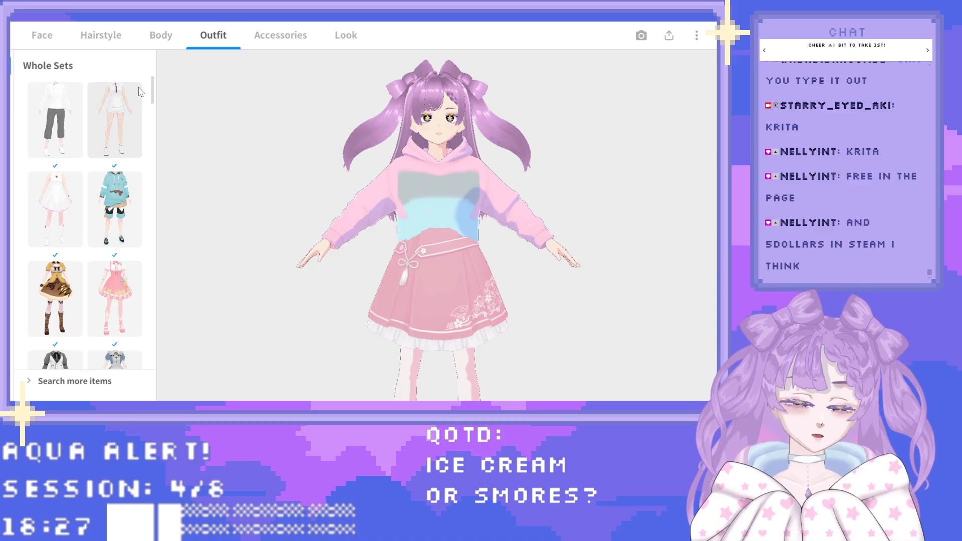
pyautogui.scroll(-1, 154, 90)
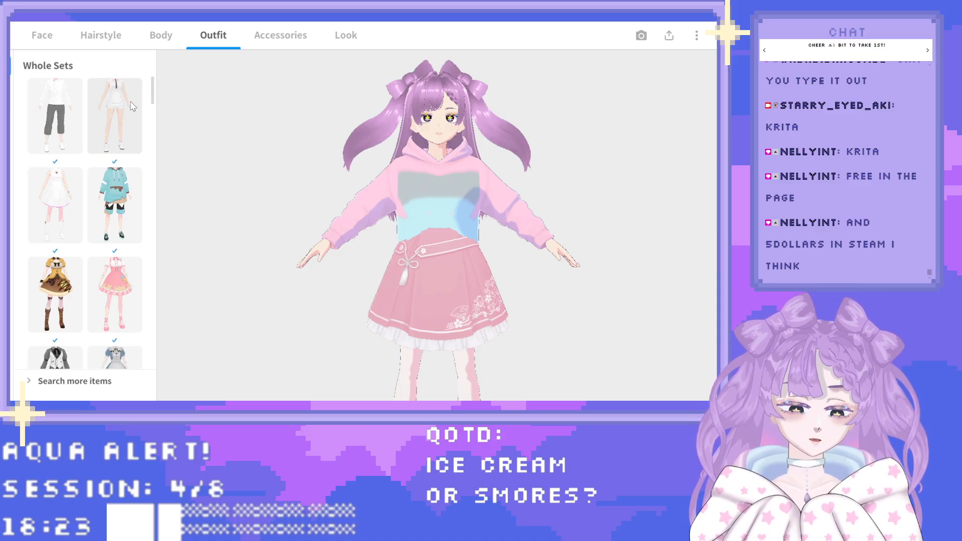
pyautogui.scroll(-3, 132, 106)
pyautogui.click(122, 202)
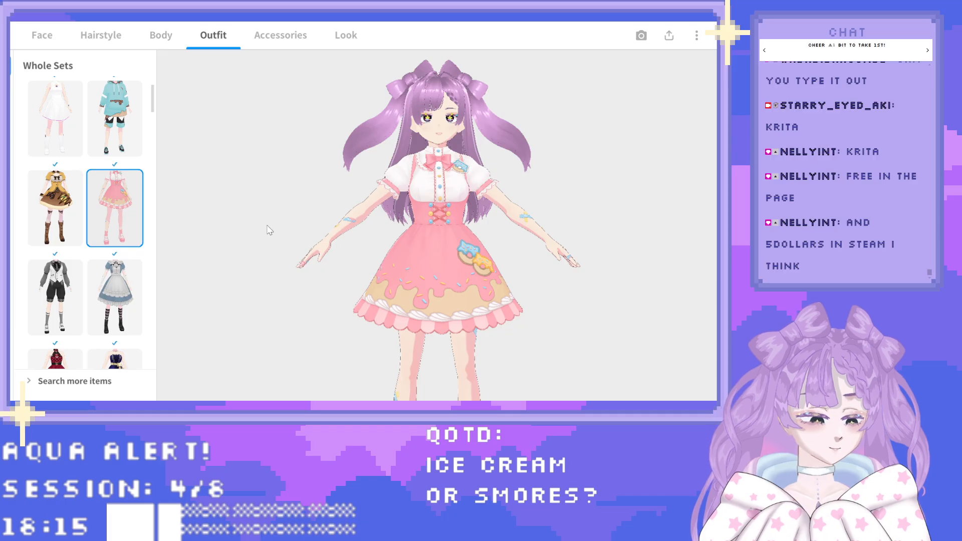
# Examine the pink donut dress on the avatar from the front and side, including the shoes, and check further Whole Sets presets.
pyautogui.scroll(-3, 301, 256)
pyautogui.moveTo(306, 267); pyautogui.dragTo(271, 205, button='middle')
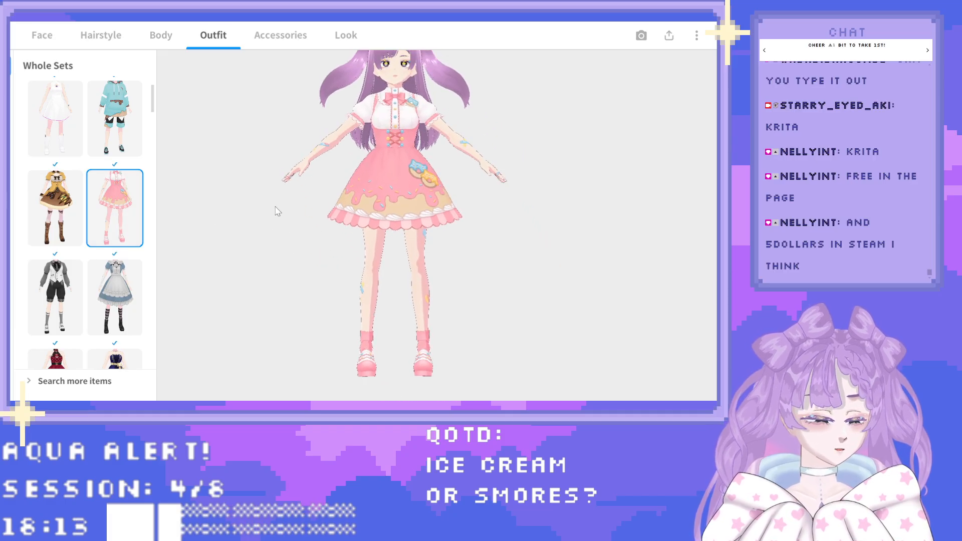
pyautogui.moveTo(301, 235); pyautogui.dragTo(391, 253)
pyautogui.moveTo(410, 203); pyautogui.dragTo(444, 260, button='middle')
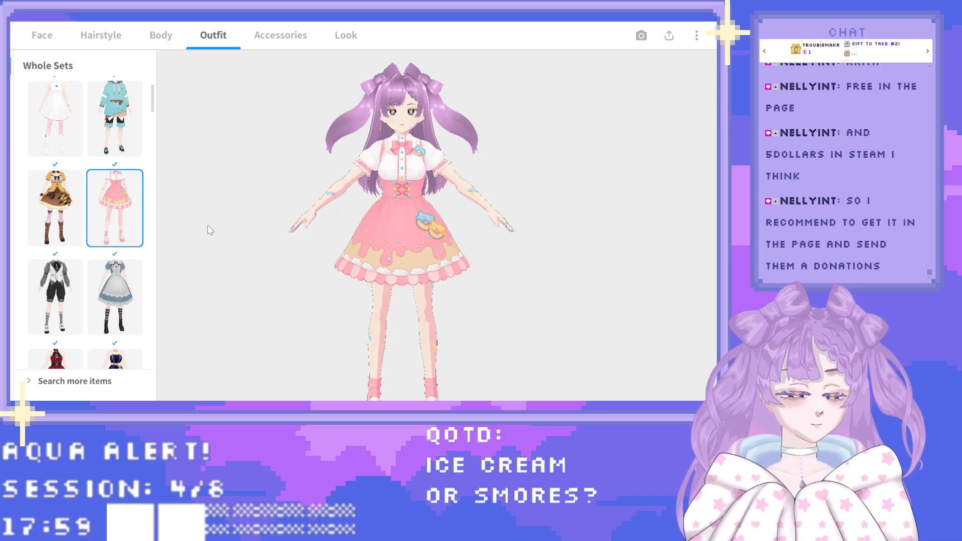
pyautogui.scroll(-3, 100, 232)
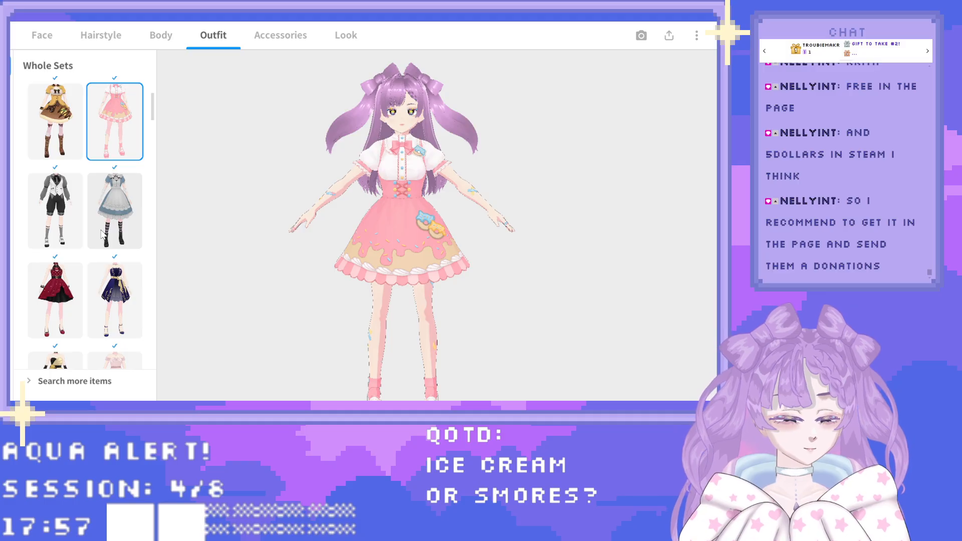
pyautogui.scroll(-5, 119, 230)
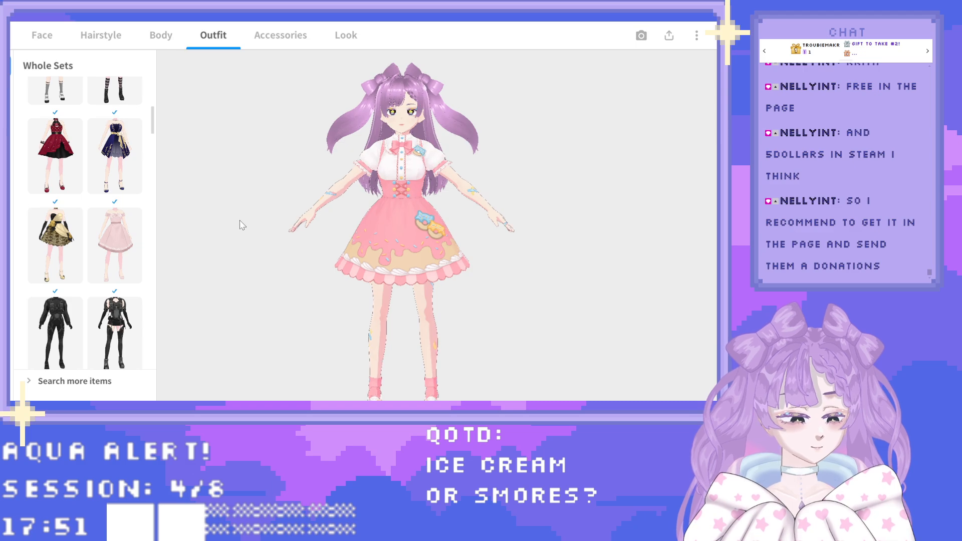
pyautogui.moveTo(243, 224); pyautogui.dragTo(412, 217)
pyautogui.moveTo(420, 160); pyautogui.dragTo(406, 162, button='right')
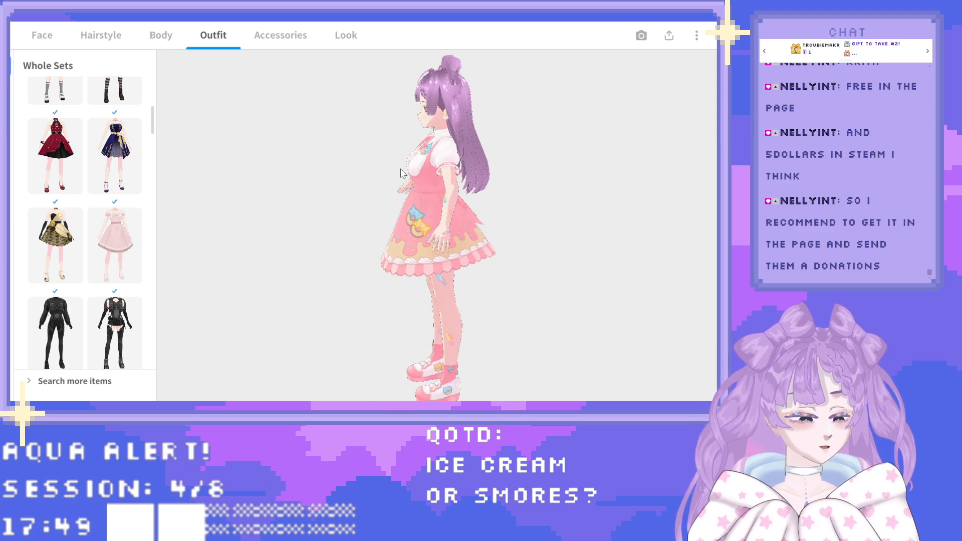
pyautogui.moveTo(401, 170); pyautogui.dragTo(462, 185)
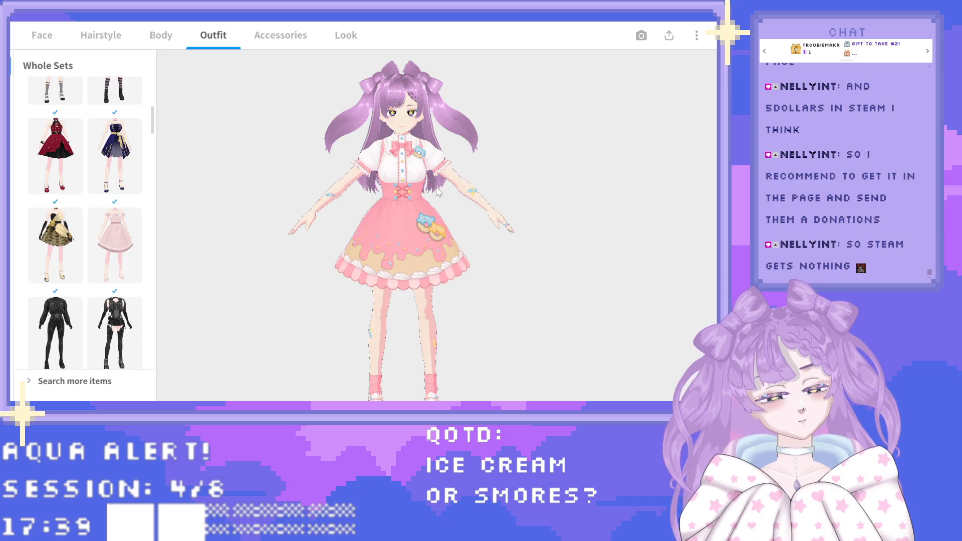
# Put the Whole Sets outfit with the black jacket, short gray dress and boots on the avatar and inspect it.
pyautogui.scroll(-3, 116, 185)
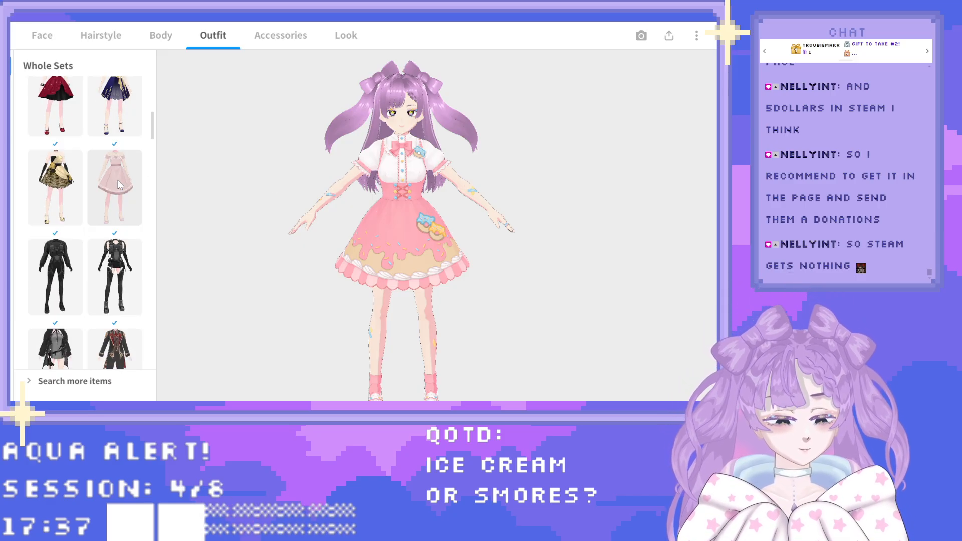
pyautogui.scroll(-2, 119, 186)
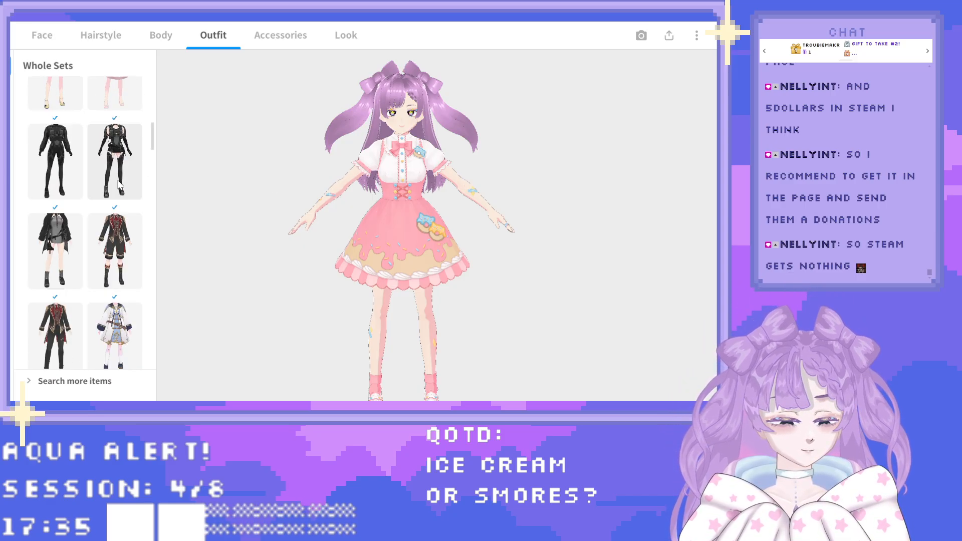
pyautogui.click(76, 234)
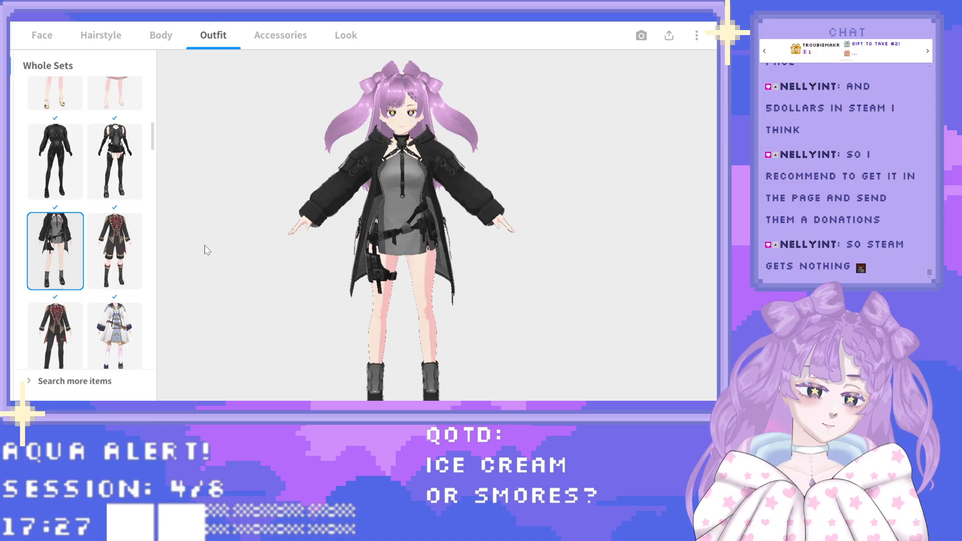
pyautogui.moveTo(306, 229); pyautogui.dragTo(326, 222)
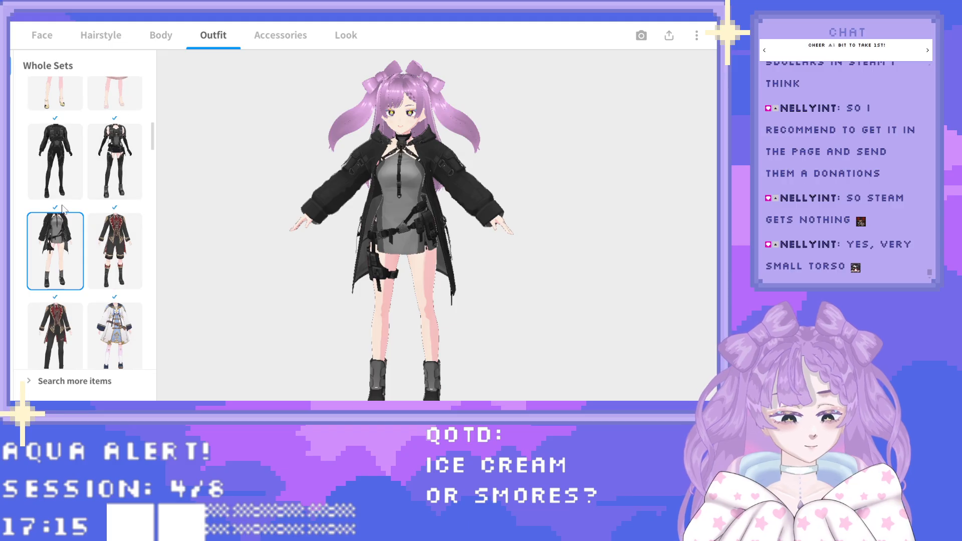
pyautogui.scroll(-1, 67, 241)
pyautogui.scroll(1, 67, 241)
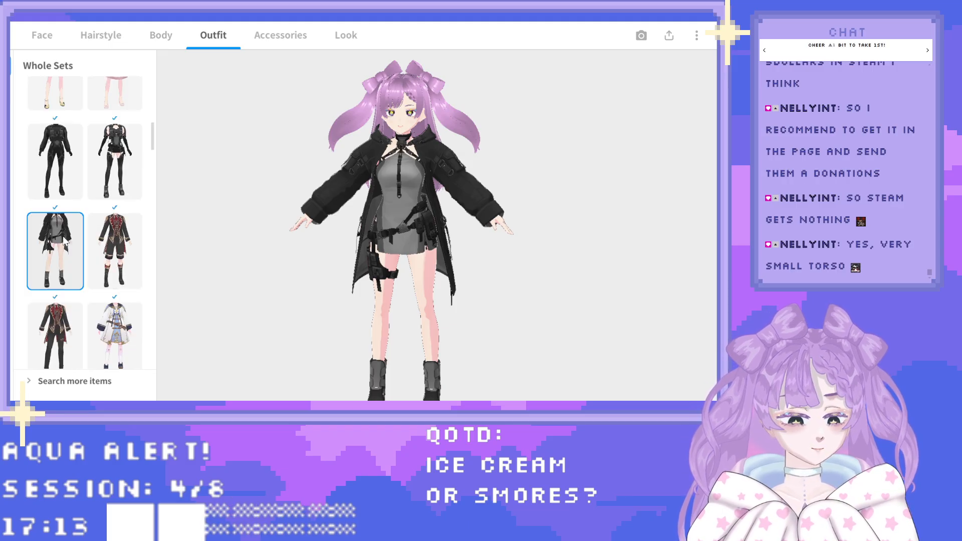
pyautogui.click(63, 253)
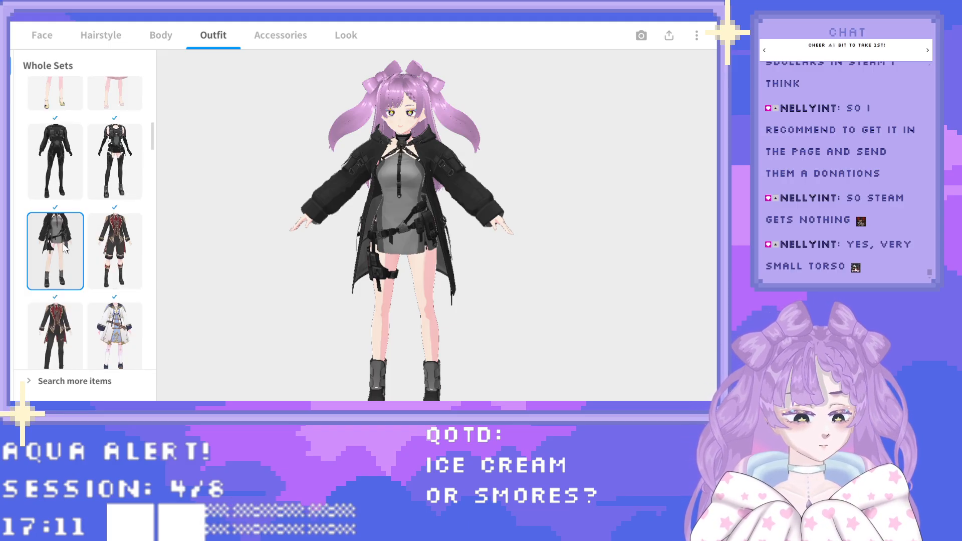
# Put the Whole Sets outfit with the light blue and black crop top, detached black sleeves and two-tone trousers on the avatar and inspect it full-length.
pyautogui.scroll(3, 62, 246)
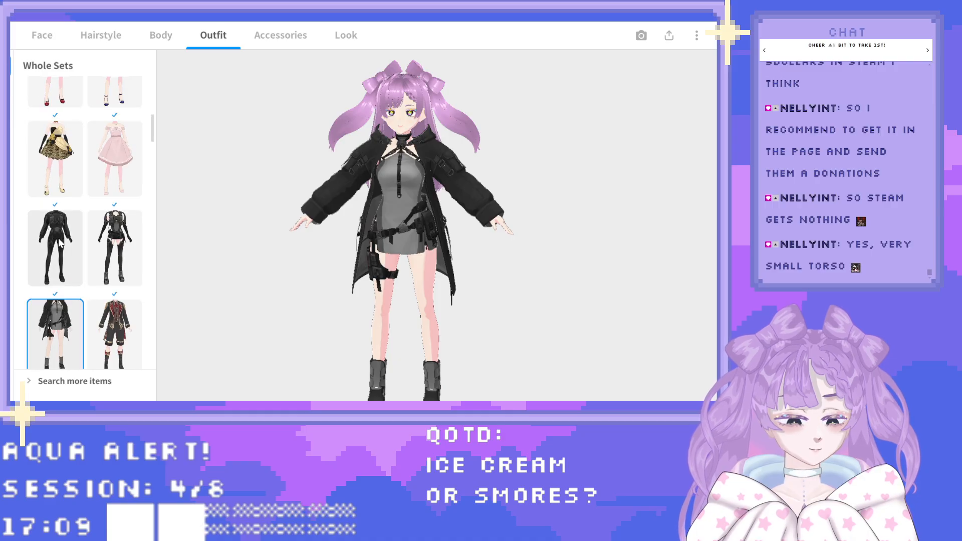
pyautogui.scroll(-4, 59, 244)
pyautogui.scroll(-3, 59, 244)
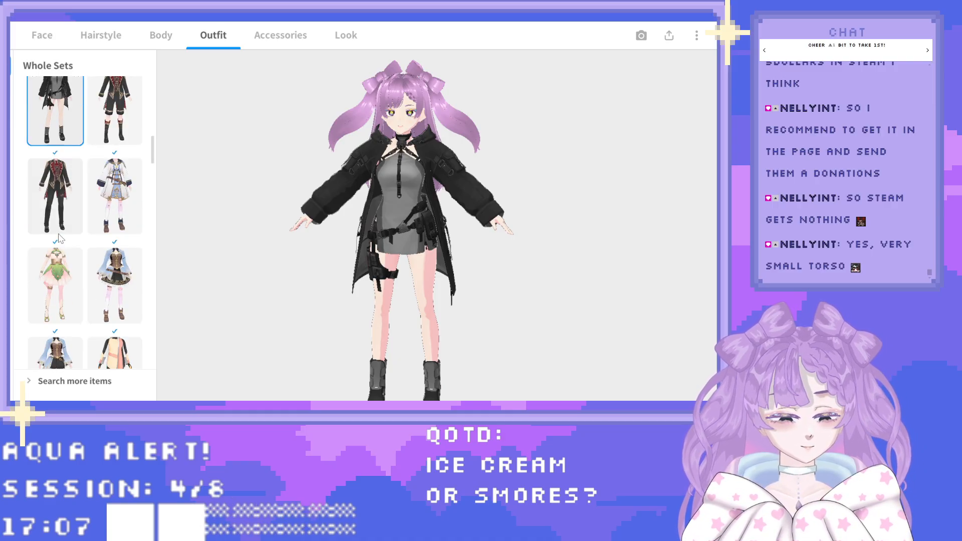
pyautogui.scroll(-1, 60, 236)
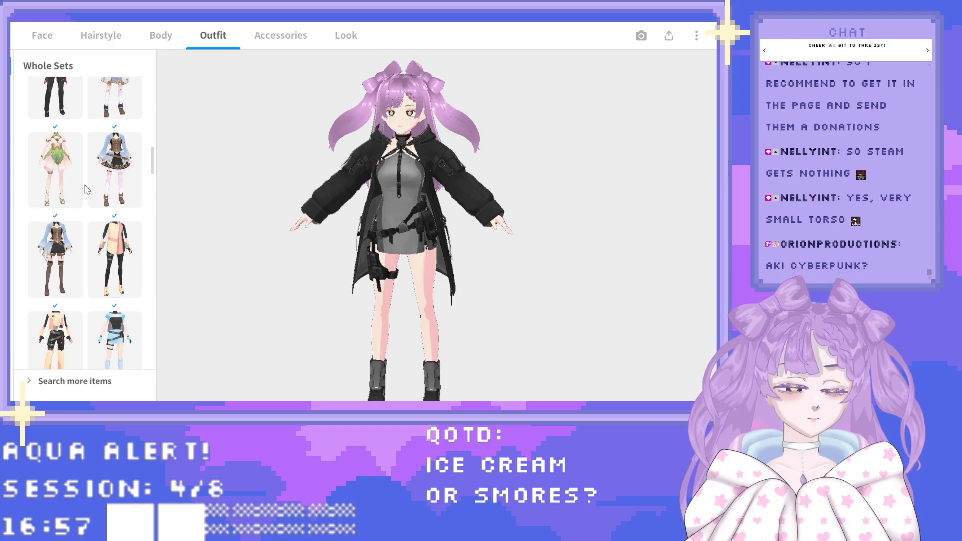
pyautogui.scroll(-2, 87, 189)
pyautogui.scroll(-3, 86, 189)
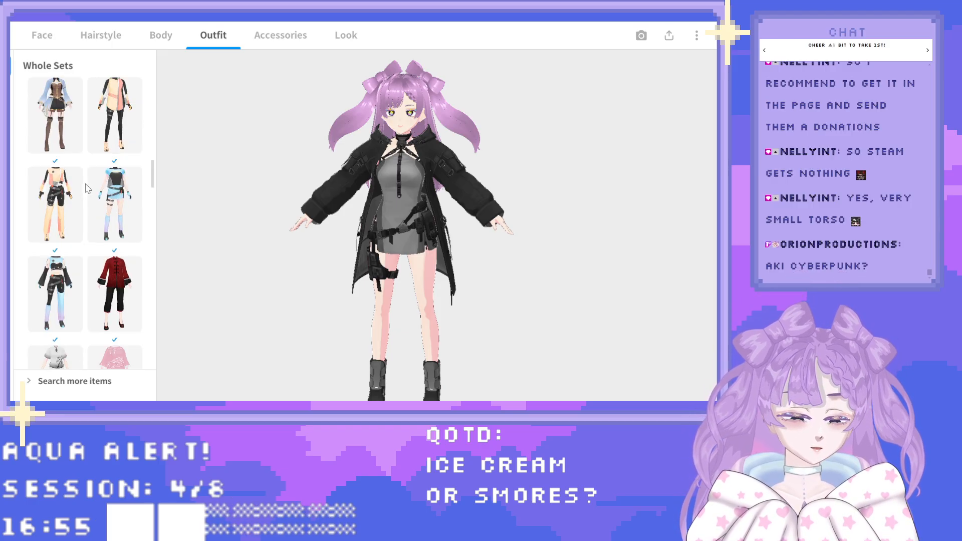
pyautogui.scroll(-2, 87, 188)
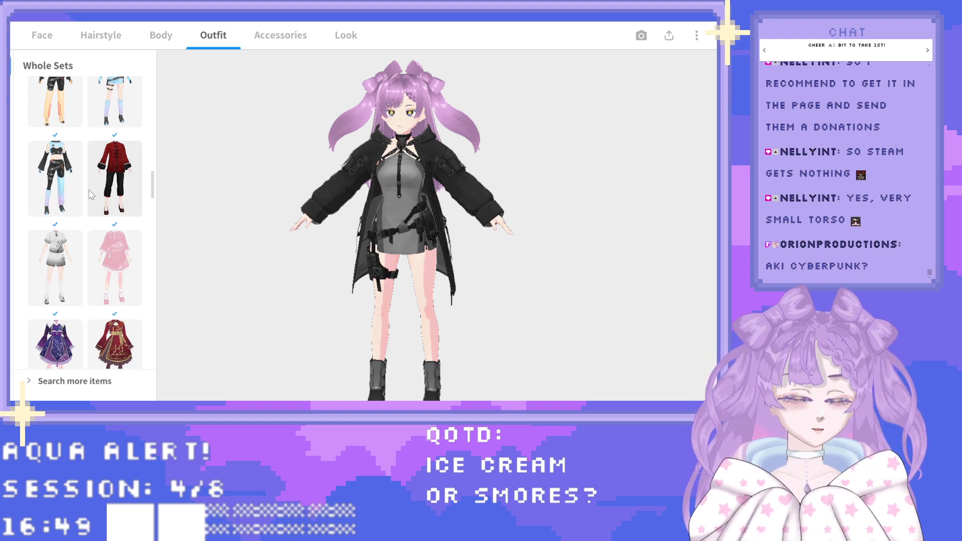
pyautogui.click(71, 178)
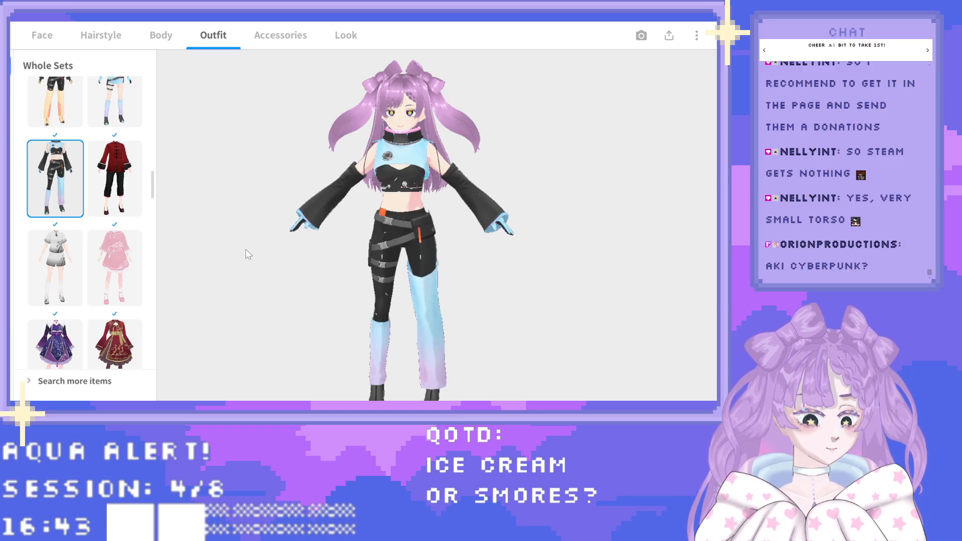
pyautogui.scroll(-1, 299, 276)
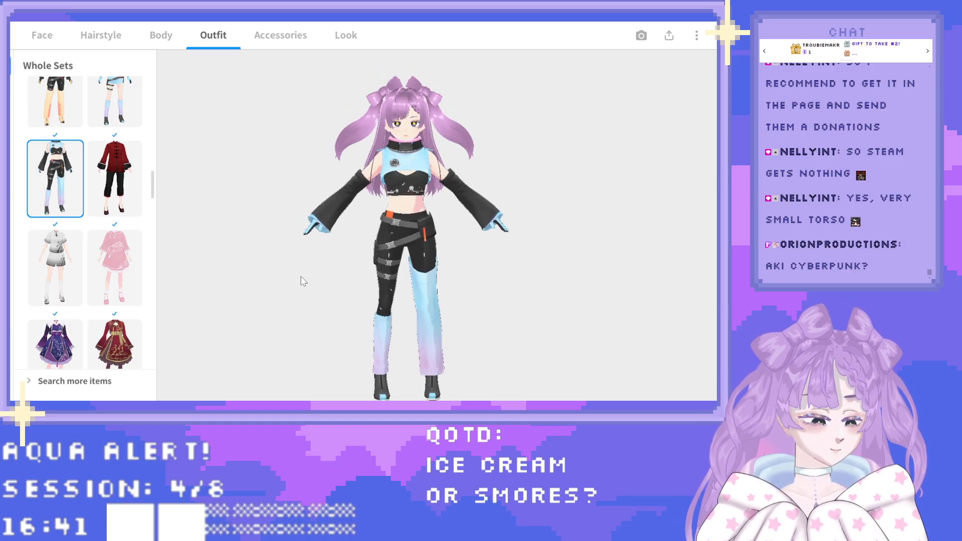
pyautogui.moveTo(319, 286); pyautogui.dragTo(311, 256, button='middle')
pyautogui.moveTo(393, 280); pyautogui.dragTo(247, 280, button='right')
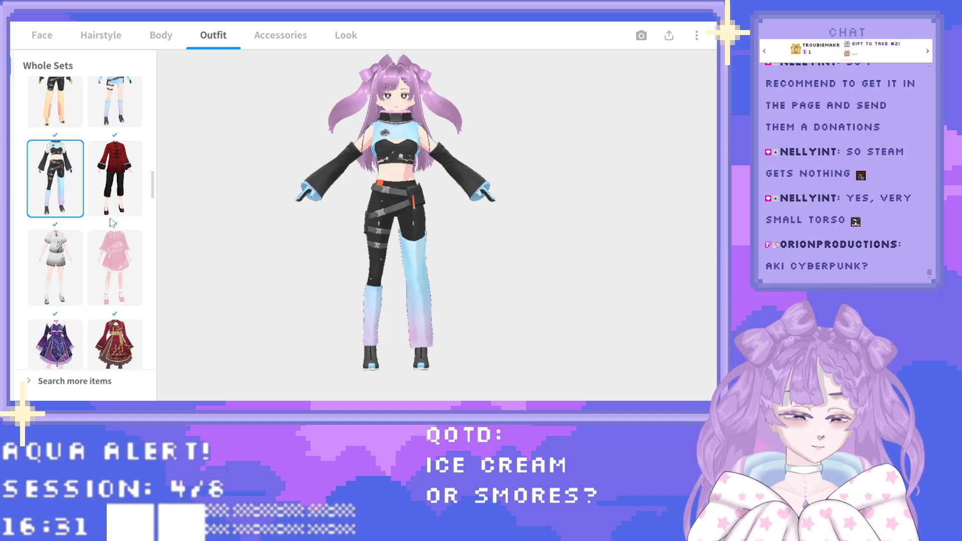
# Try on the black puff-sleeved gothic whole set, followed by the white sleeveless blouse and black skirt set.
pyautogui.scroll(-2, 111, 222)
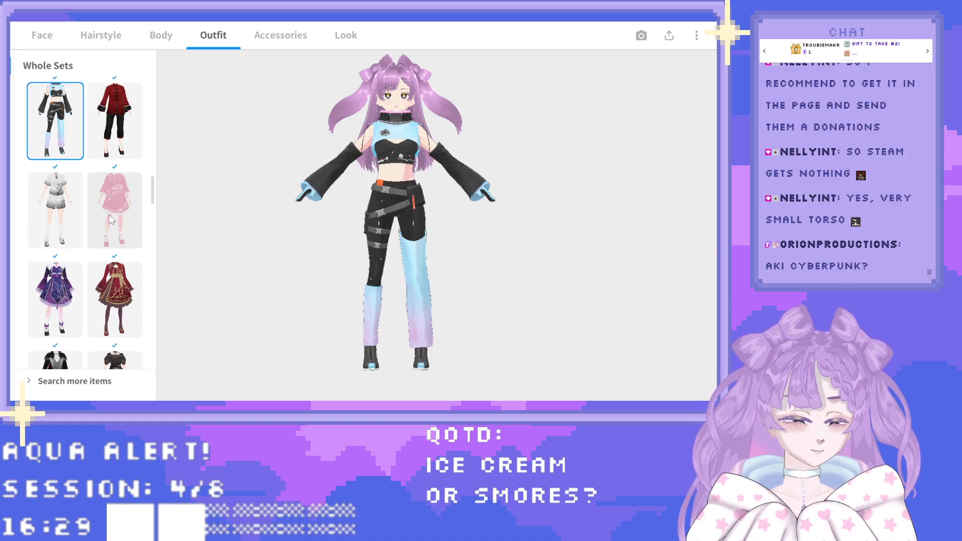
pyautogui.scroll(-4, 111, 218)
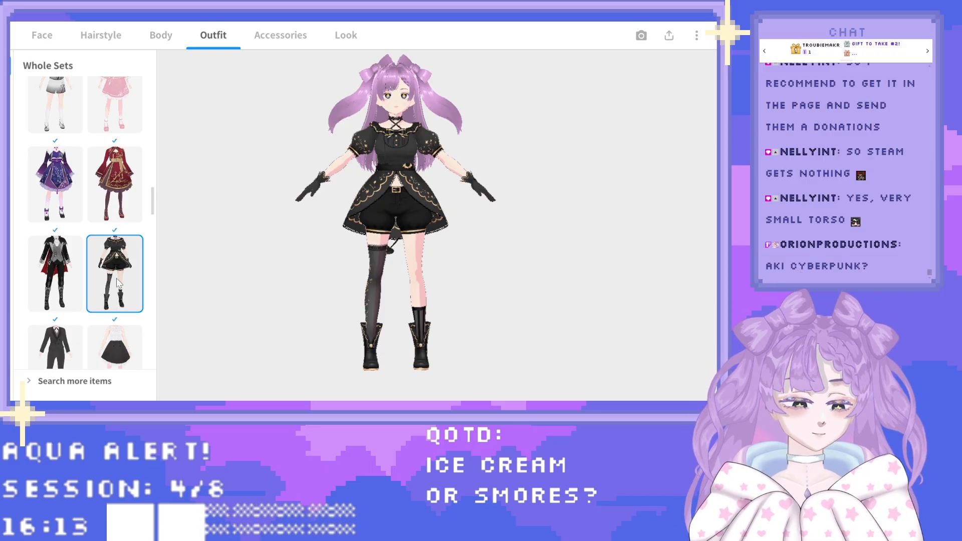
pyautogui.scroll(-2, 109, 267)
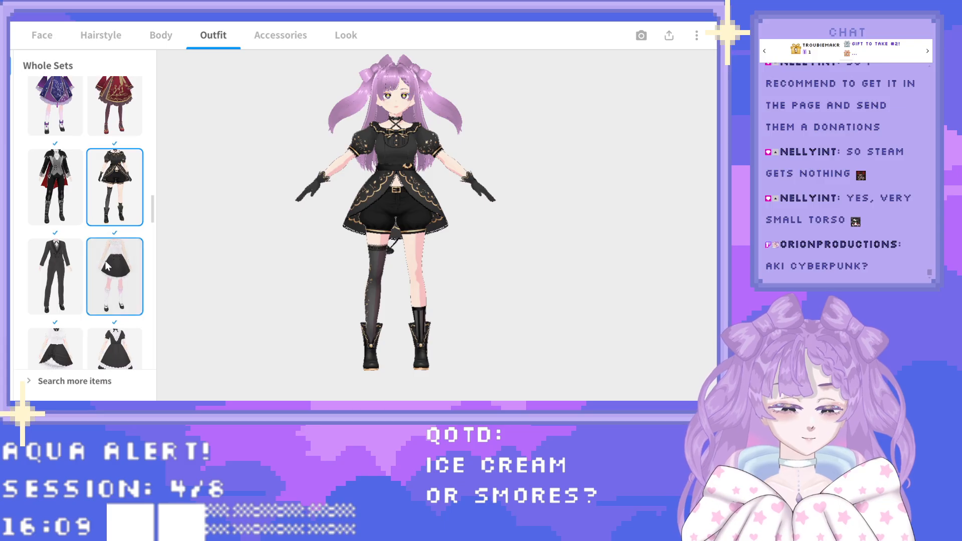
pyautogui.scroll(-1, 103, 262)
pyautogui.click(91, 254)
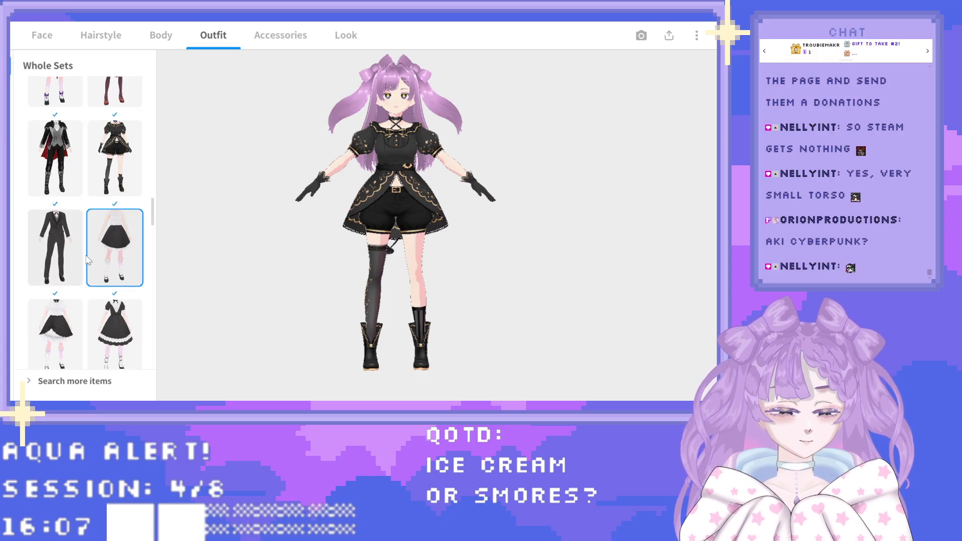
pyautogui.scroll(-1, 91, 254)
pyautogui.scroll(-1, 93, 255)
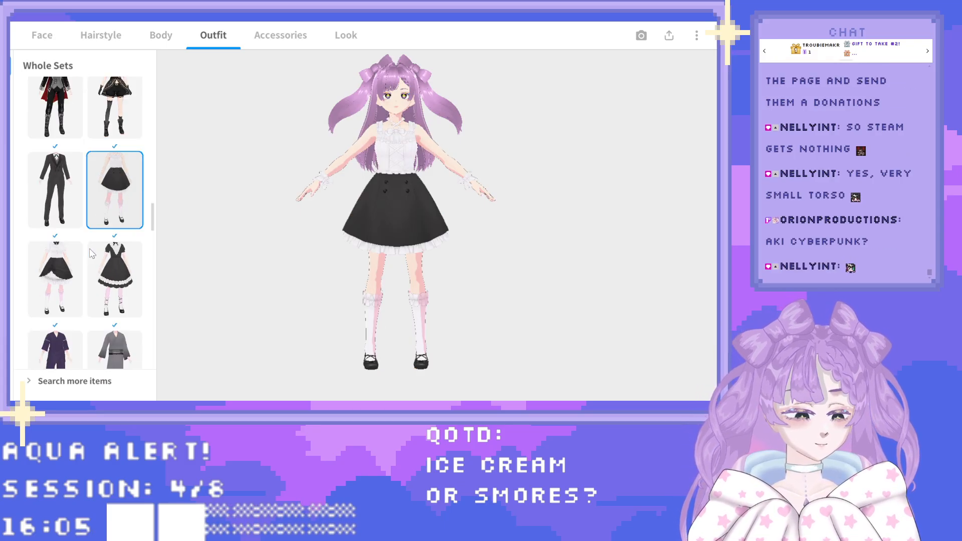
# Try on the black tracksuit whole set with cropped trousers and striped black socks on the avatar.
pyautogui.scroll(-7, 88, 267)
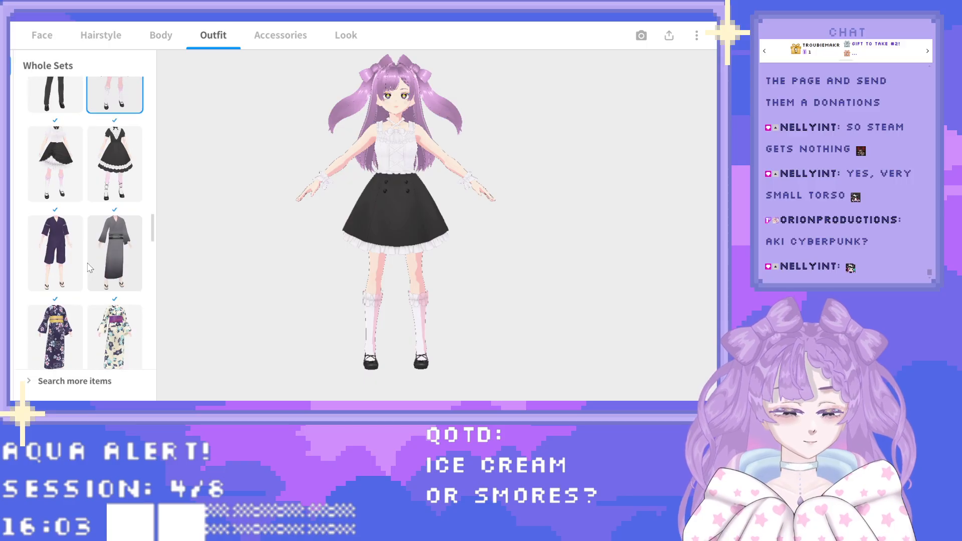
pyautogui.scroll(-7, 90, 267)
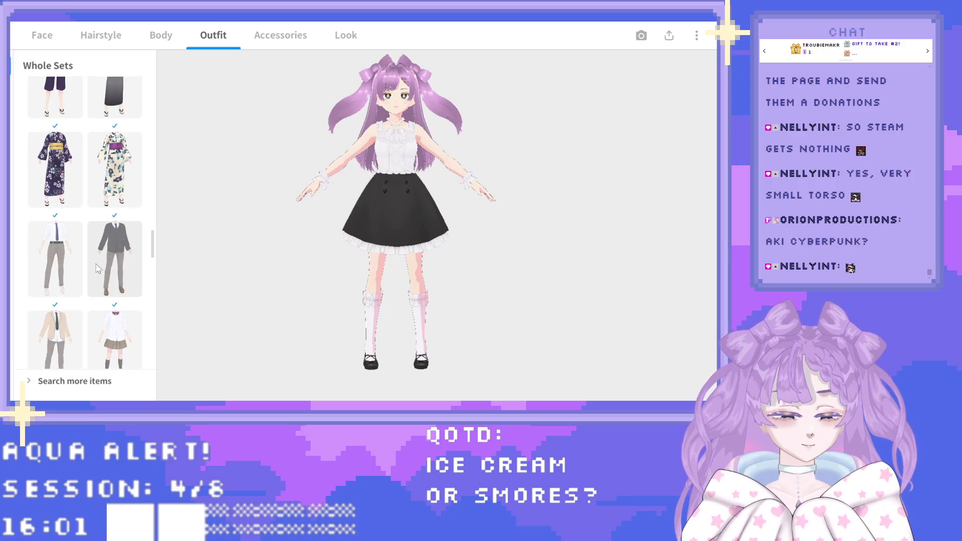
pyautogui.scroll(-7, 95, 267)
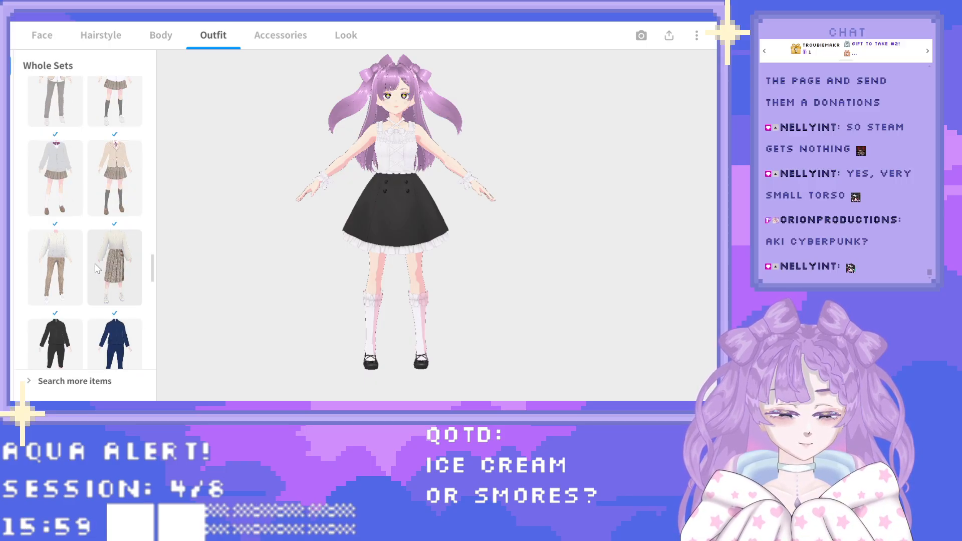
pyautogui.scroll(-1, 95, 266)
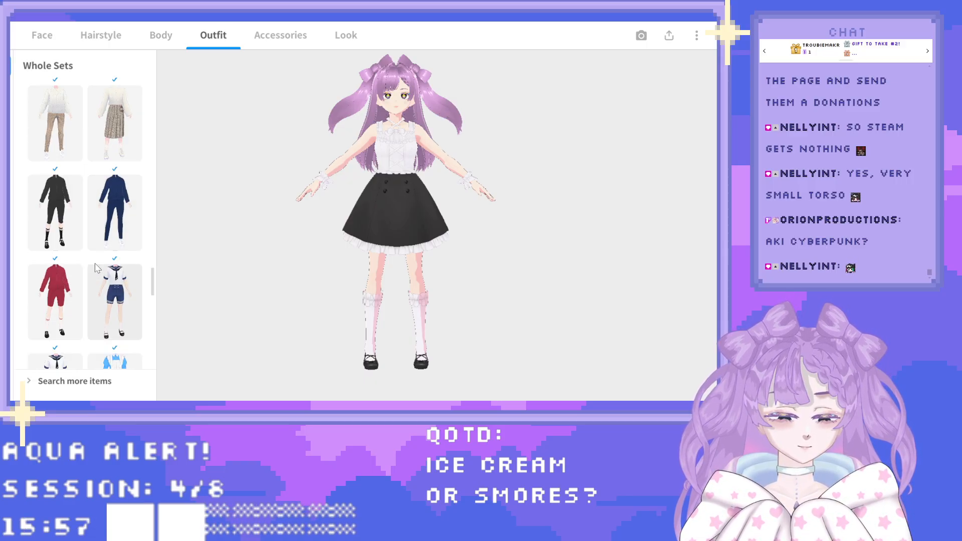
pyautogui.click(78, 237)
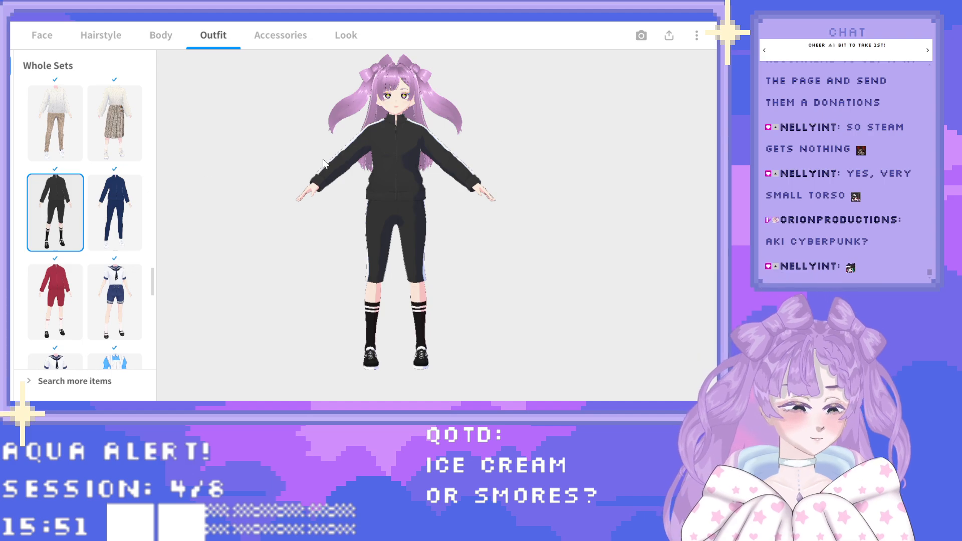
pyautogui.moveTo(442, 198)
pyautogui.mouseDown(button='right')
pyautogui.moveTo(389, 206)
pyautogui.moveTo(457, 201)
pyautogui.moveTo(447, 202)
pyautogui.mouseUp(button='right')
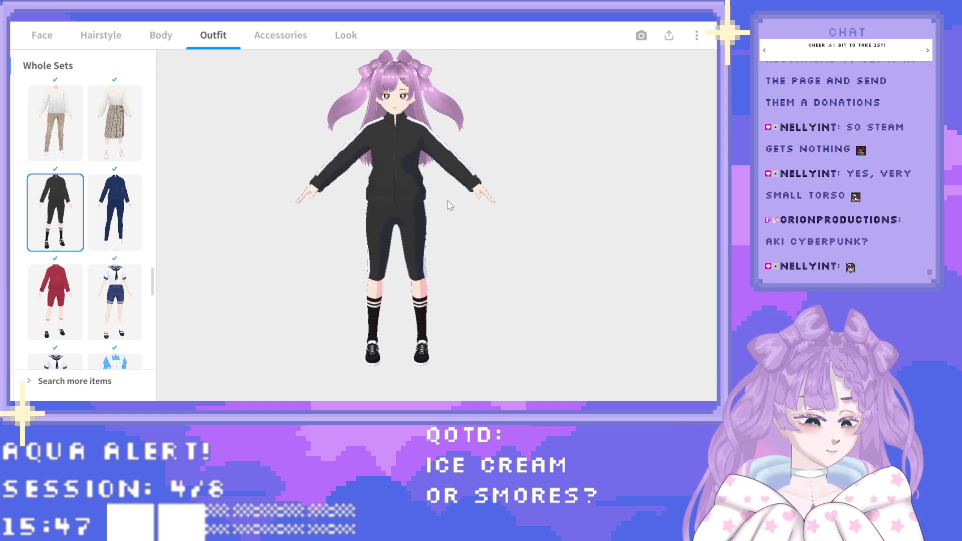
# Dress the avatar in the pink maid whole set with a white apron and check it from all around.
pyautogui.scroll(-5, 92, 215)
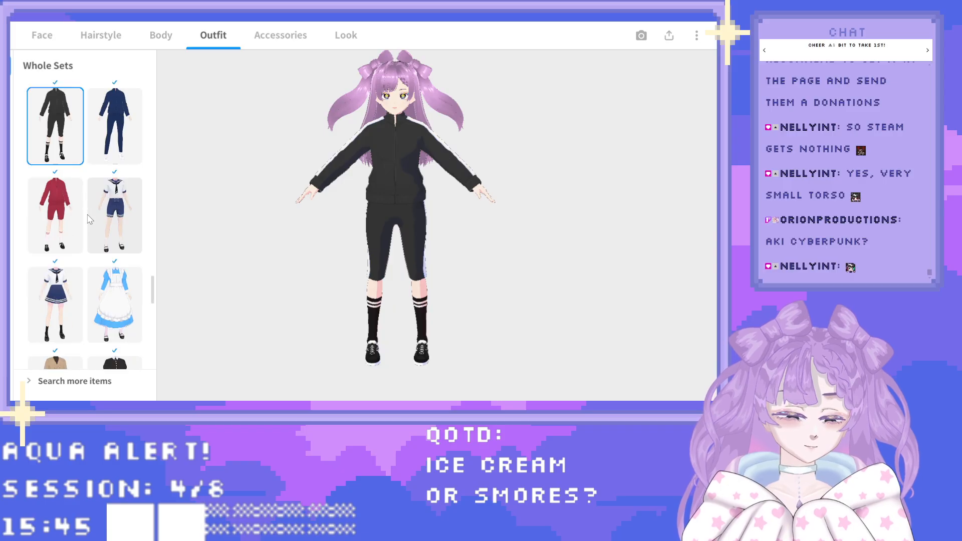
pyautogui.scroll(-3, 89, 218)
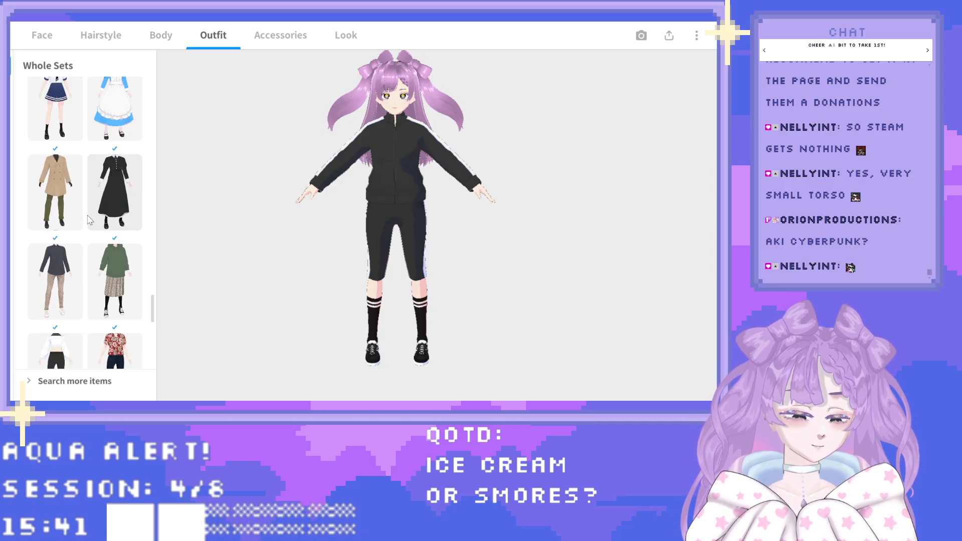
pyautogui.scroll(-3, 89, 220)
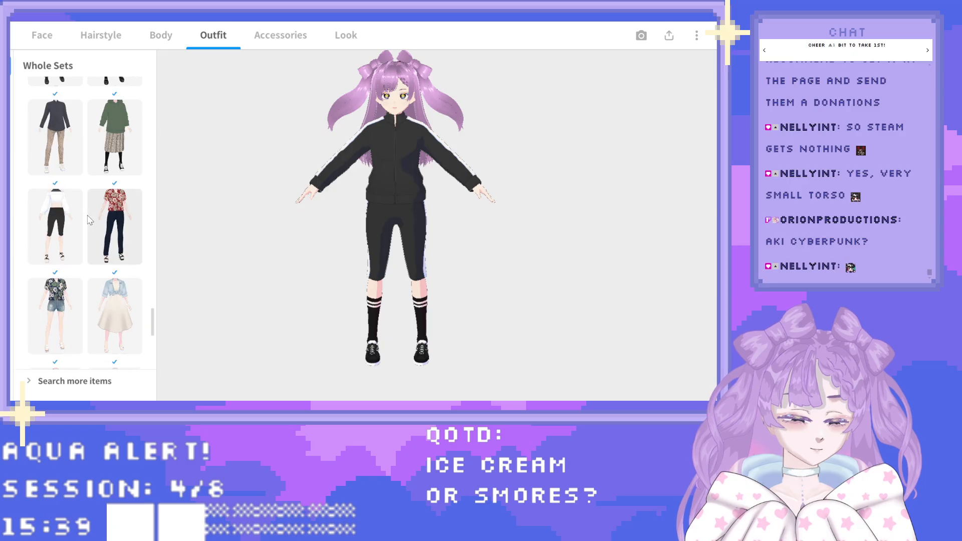
pyautogui.scroll(-3, 89, 219)
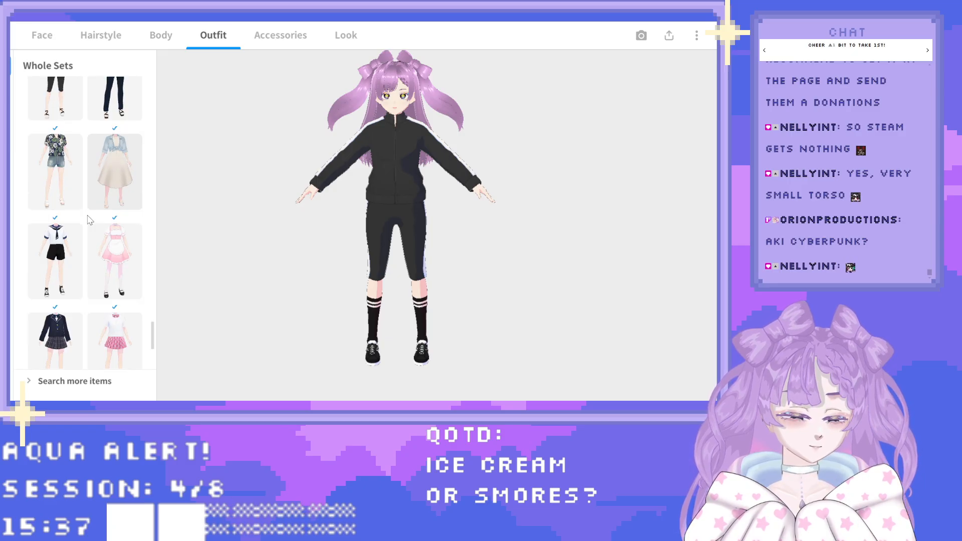
pyautogui.scroll(-2, 89, 220)
pyautogui.click(104, 205)
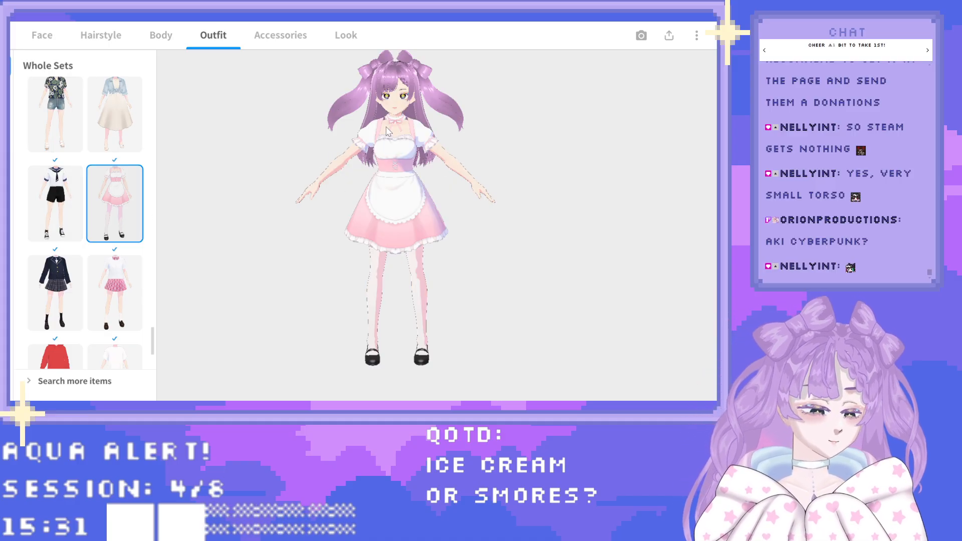
pyautogui.moveTo(444, 202); pyautogui.dragTo(382, 205)
pyautogui.moveTo(380, 201); pyautogui.dragTo(359, 204, button='right')
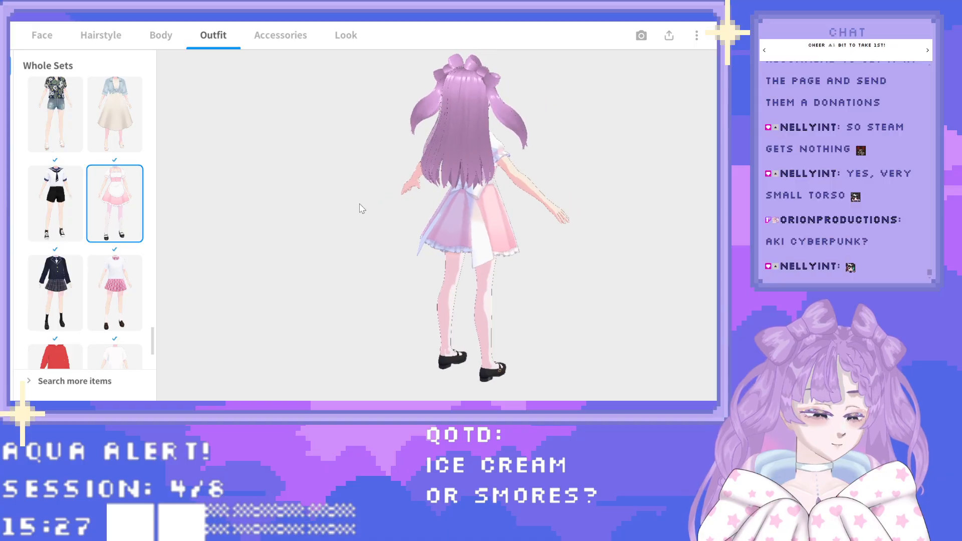
pyautogui.moveTo(467, 212)
pyautogui.mouseDown(button='right')
pyautogui.moveTo(445, 212)
pyautogui.moveTo(456, 211)
pyautogui.mouseUp(button='right')
pyautogui.moveTo(455, 214); pyautogui.dragTo(482, 178)
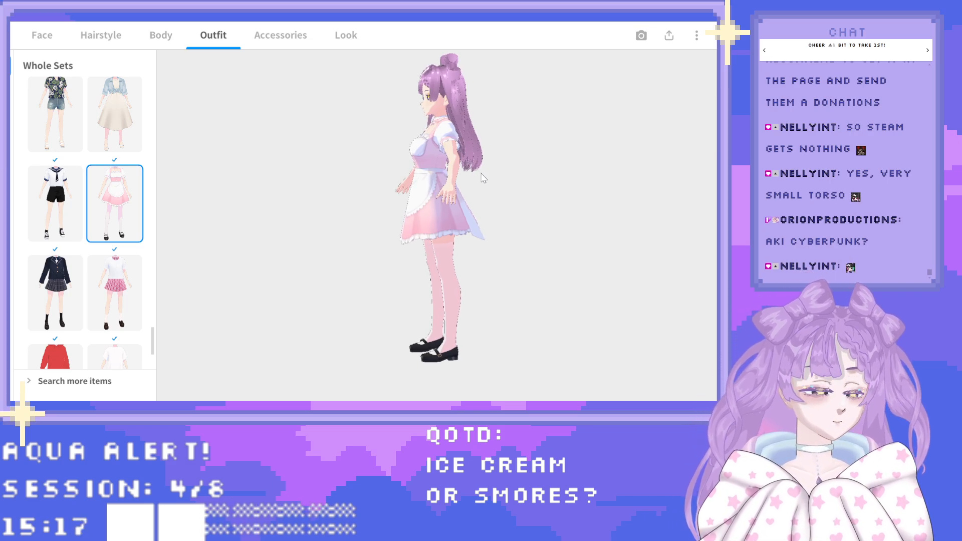
pyautogui.moveTo(481, 174); pyautogui.dragTo(511, 173, button='right')
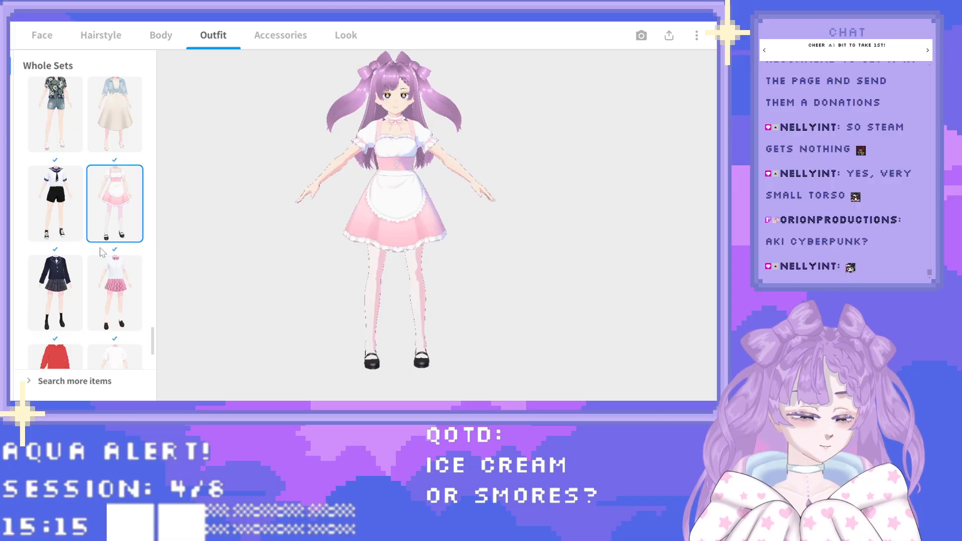
# Replace the maid dress with the preset top that combines a long black open coat and a short grey dress.
pyautogui.scroll(-3, 100, 248)
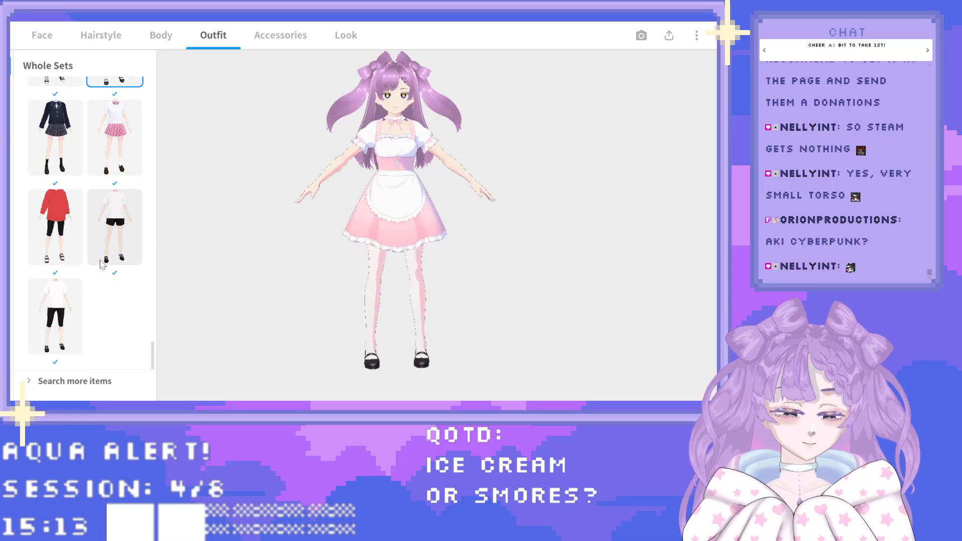
pyautogui.click(11, 101)
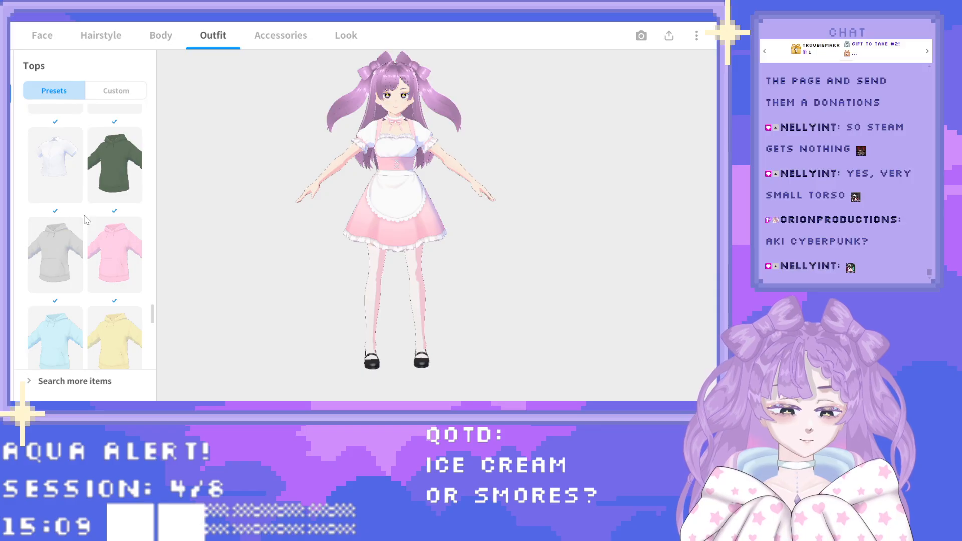
pyautogui.scroll(-5, 85, 219)
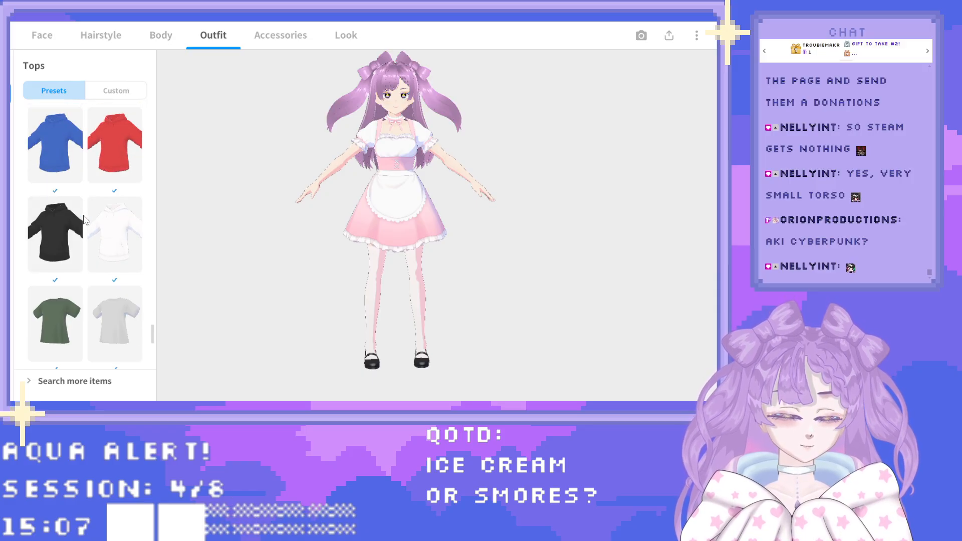
pyautogui.scroll(3, 85, 219)
pyautogui.scroll(-1, 84, 219)
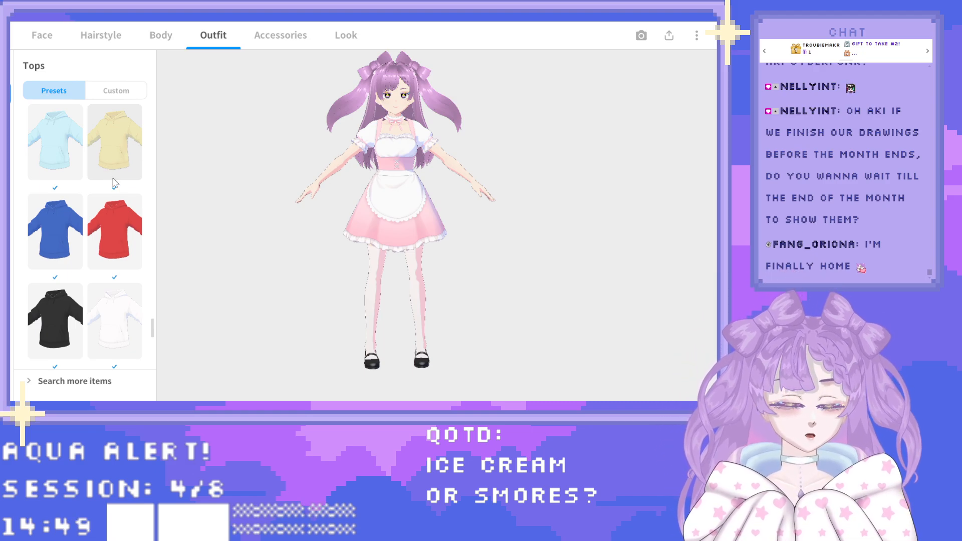
pyautogui.scroll(-10, 115, 180)
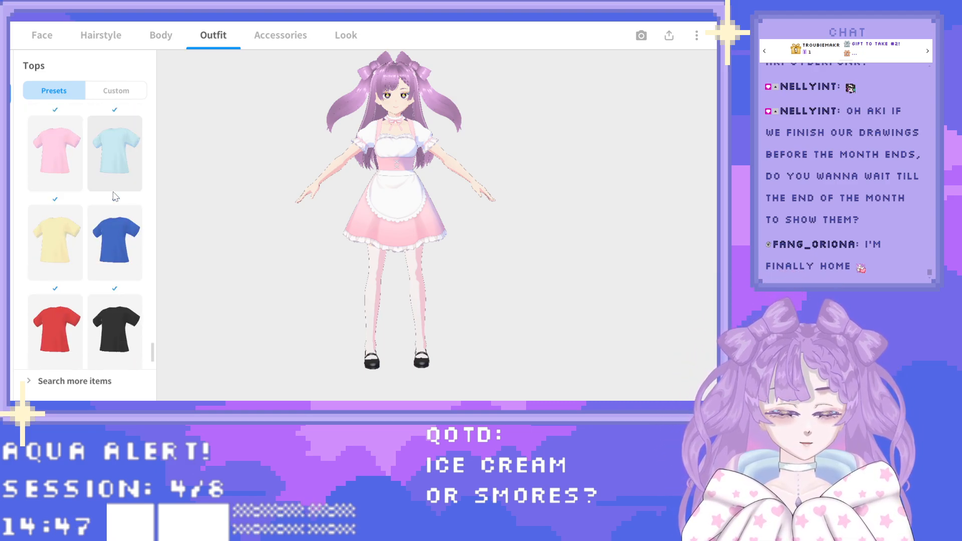
pyautogui.scroll(-2, 114, 195)
pyautogui.moveTo(152, 359); pyautogui.dragTo(172, 95)
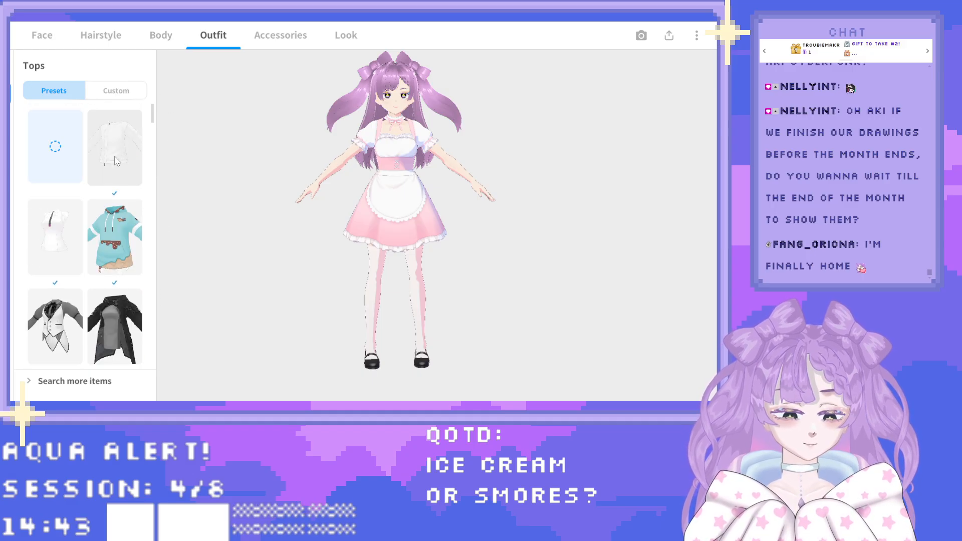
pyautogui.scroll(-2, 117, 159)
pyautogui.scroll(-3, 115, 163)
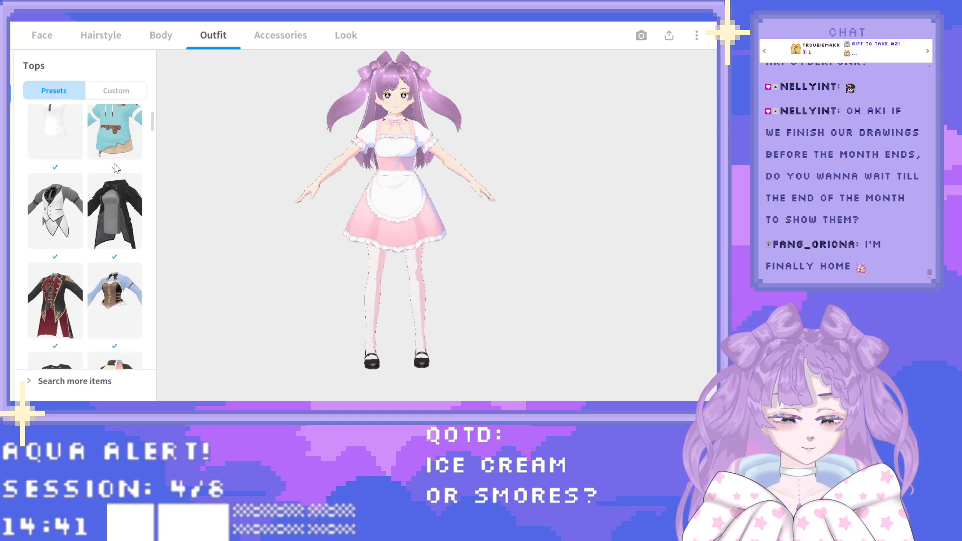
pyautogui.scroll(-2, 114, 165)
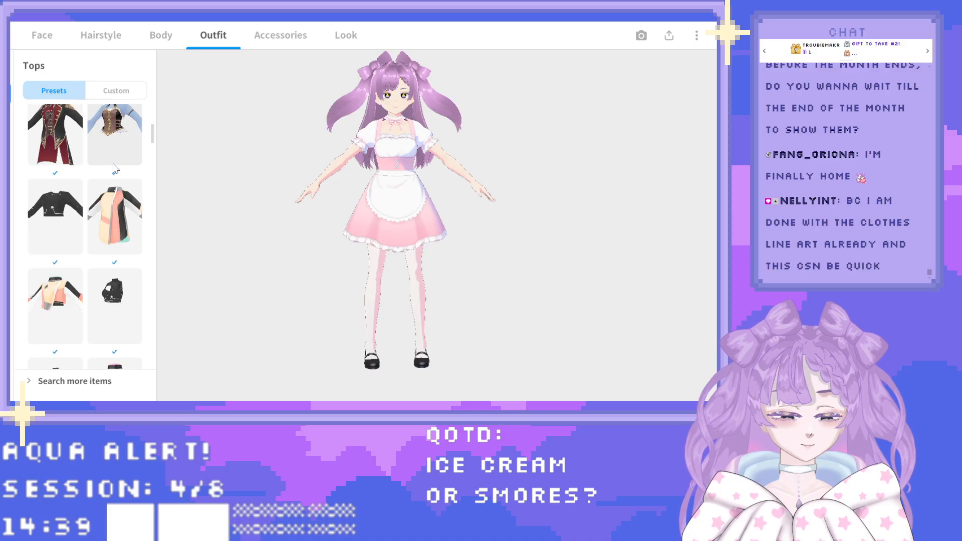
pyautogui.scroll(3, 114, 167)
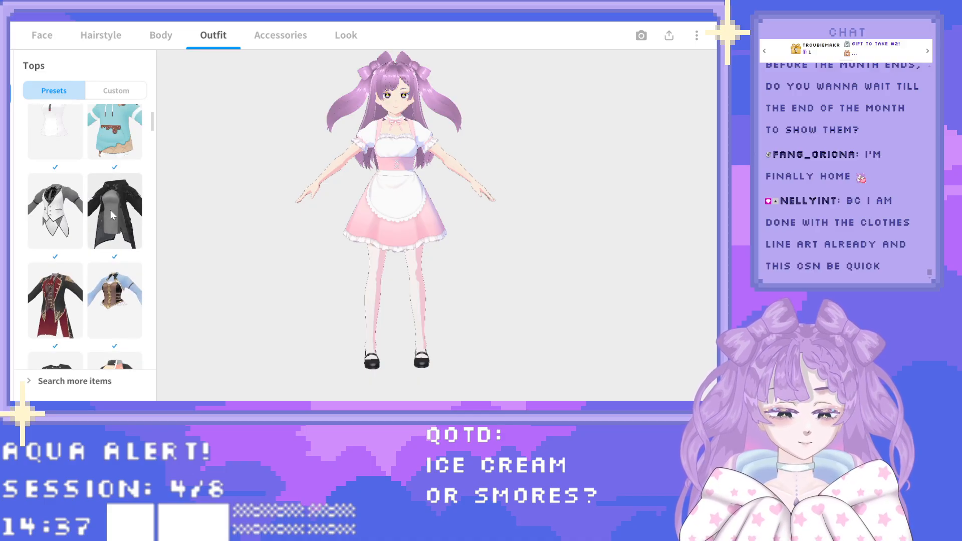
pyautogui.click(111, 212)
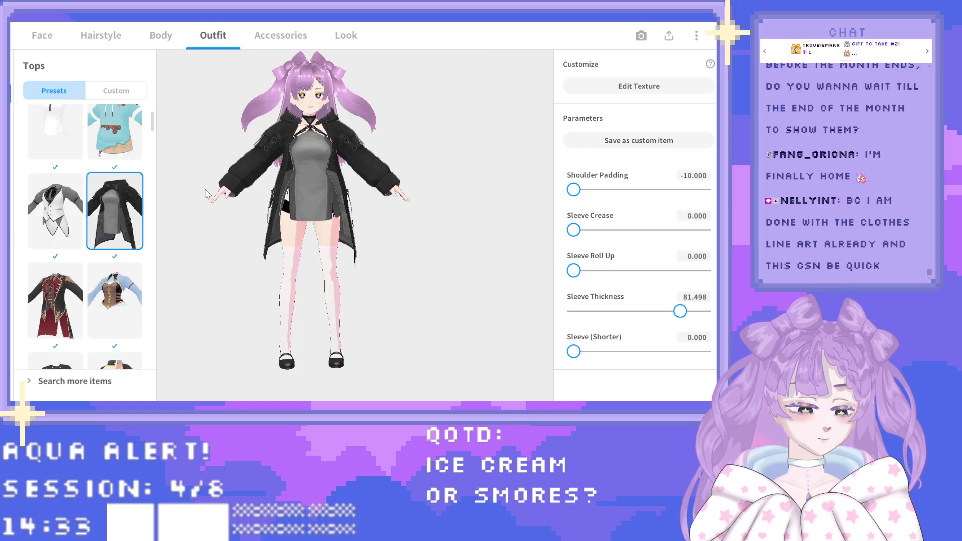
pyautogui.moveTo(204, 195); pyautogui.dragTo(264, 176)
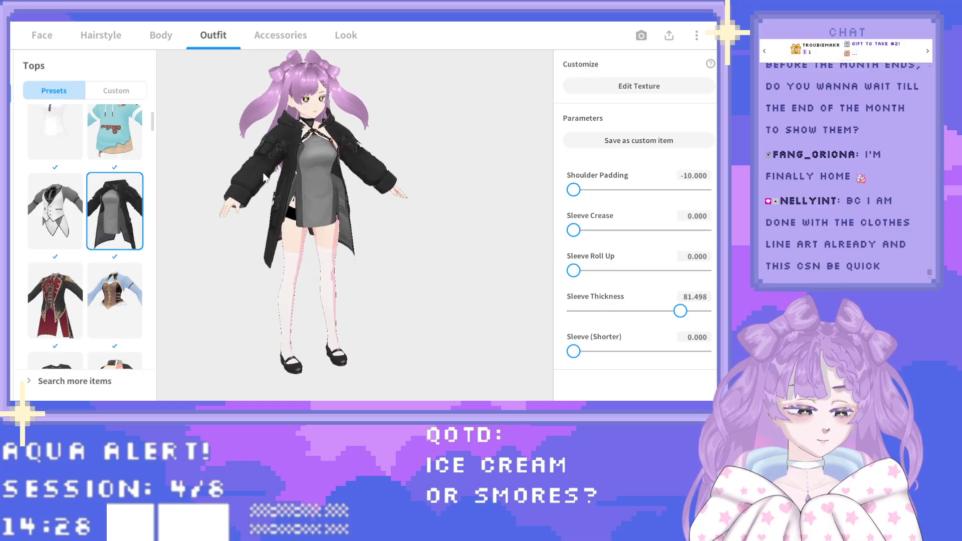
# Open the coat's textures for editing, widen the layer list and hide the Jakcet_sleeve layer of the Long Coat (Stand-up Collar).
pyautogui.click(600, 90)
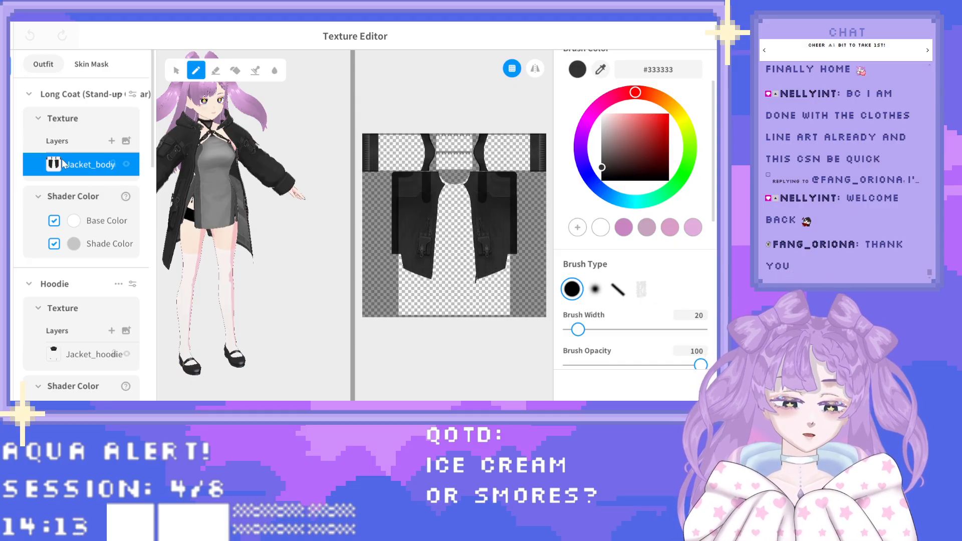
pyautogui.scroll(-1, 69, 160)
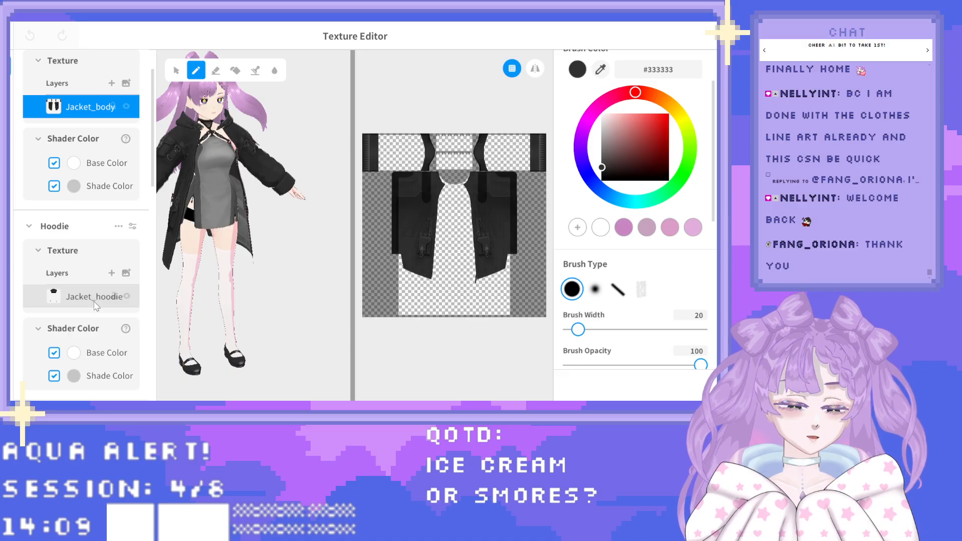
pyautogui.scroll(-5, 93, 304)
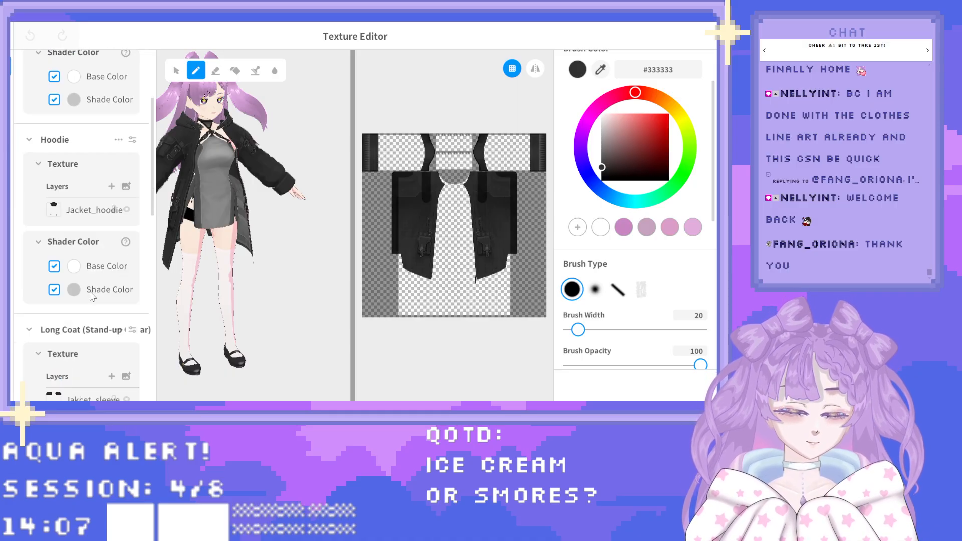
pyautogui.scroll(-1, 88, 292)
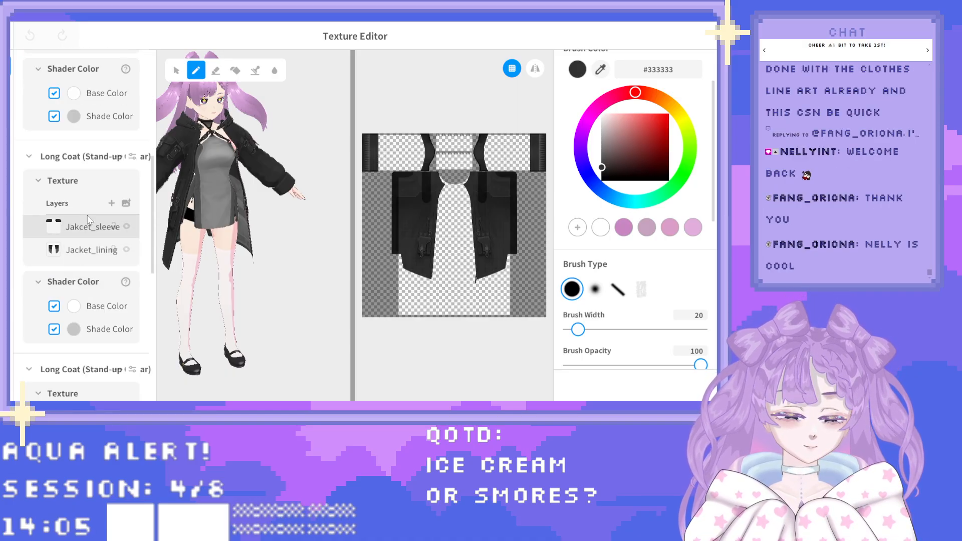
pyautogui.moveTo(156, 193); pyautogui.dragTo(223, 206)
pyautogui.click(194, 226)
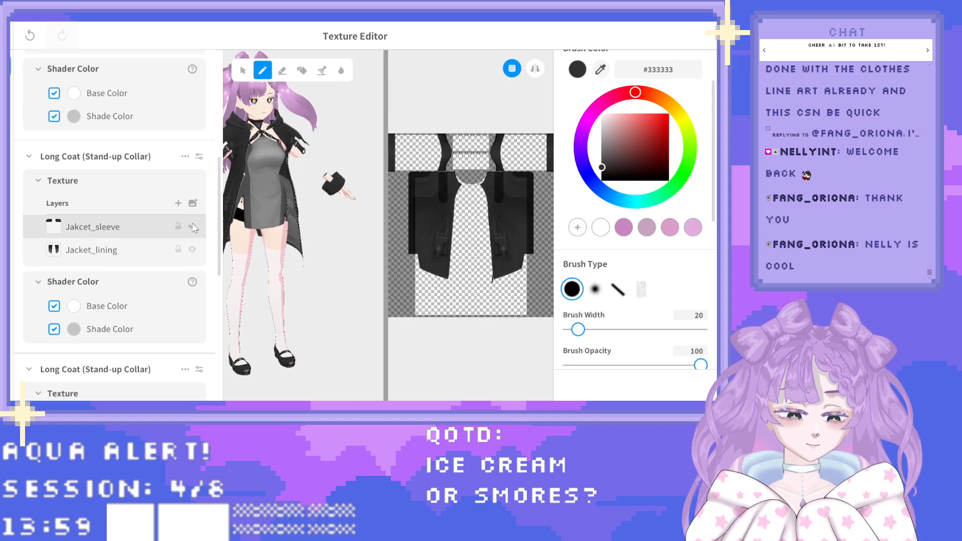
# Show the Jakcet_sleeve layer of the Long Coat again and toggle the Jacket_lining layer's visibility to check what it covers.
pyautogui.click(193, 227)
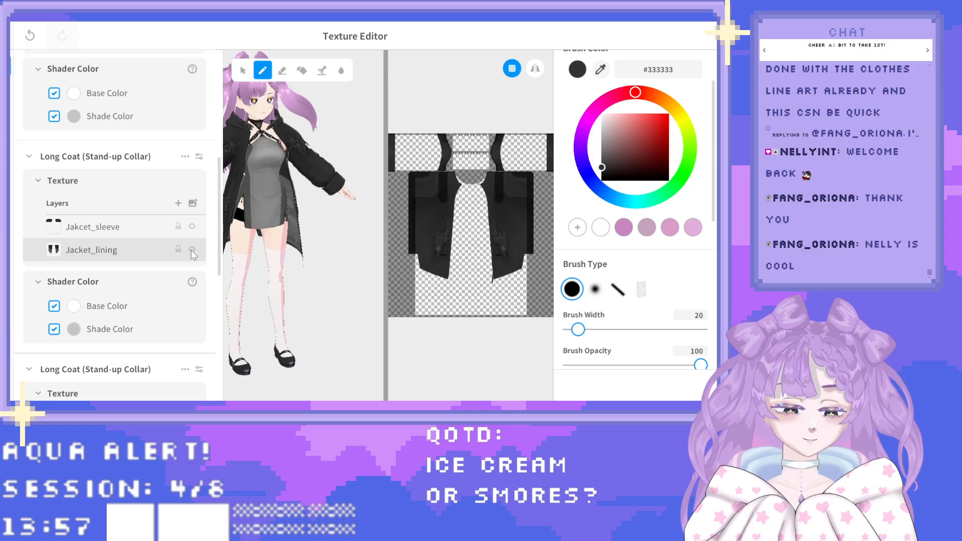
pyautogui.click(191, 250)
pyautogui.click(191, 250)
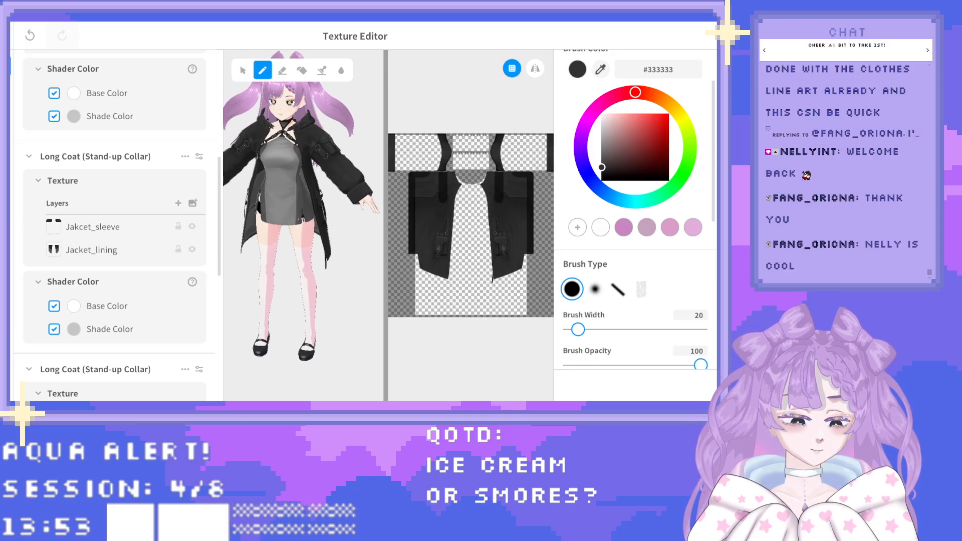
pyautogui.click(191, 249)
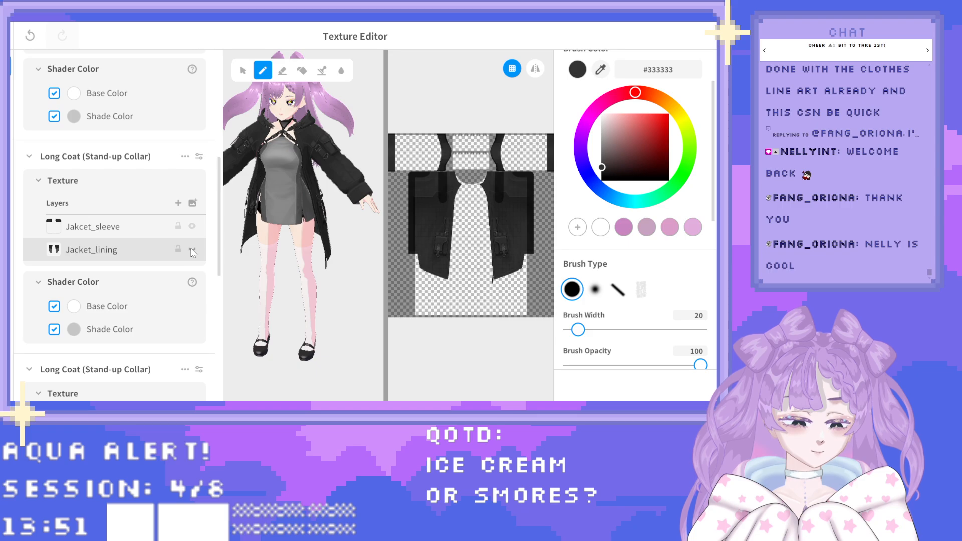
pyautogui.click(191, 249)
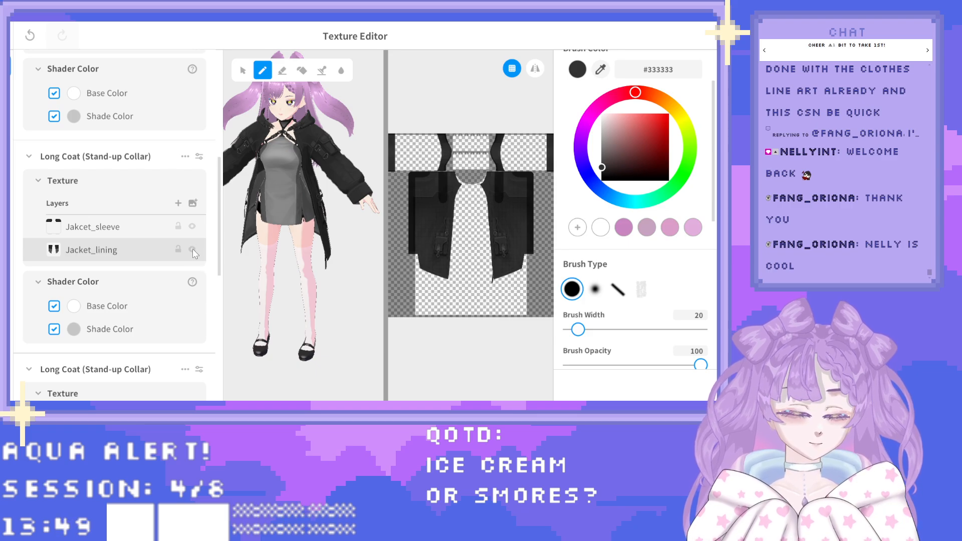
pyautogui.click(192, 249)
pyautogui.click(191, 250)
# Examine the Jakcet_shoulder layer, the Dress (Pencil Skirt) textures and the clothed avatar, and leave texture editing.
pyautogui.scroll(-3, 146, 273)
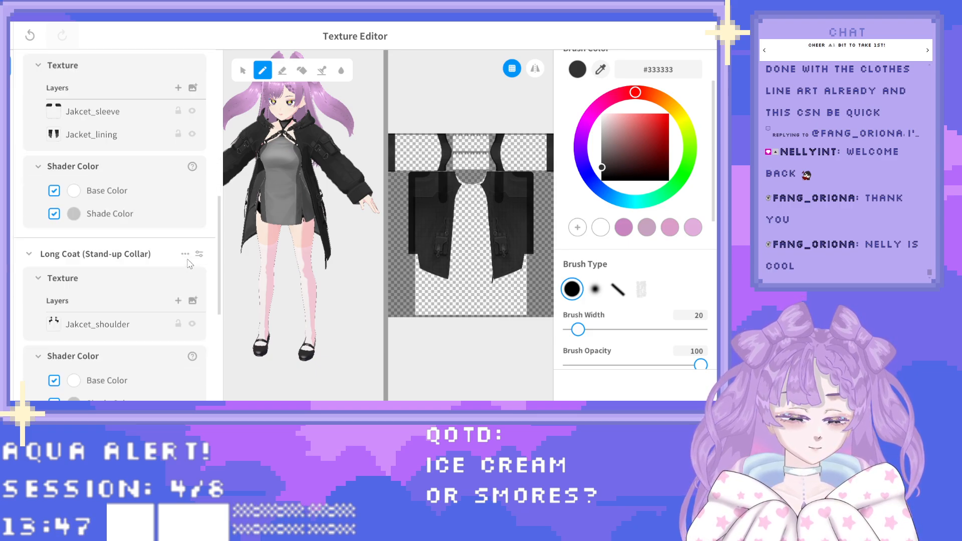
pyautogui.click(192, 295)
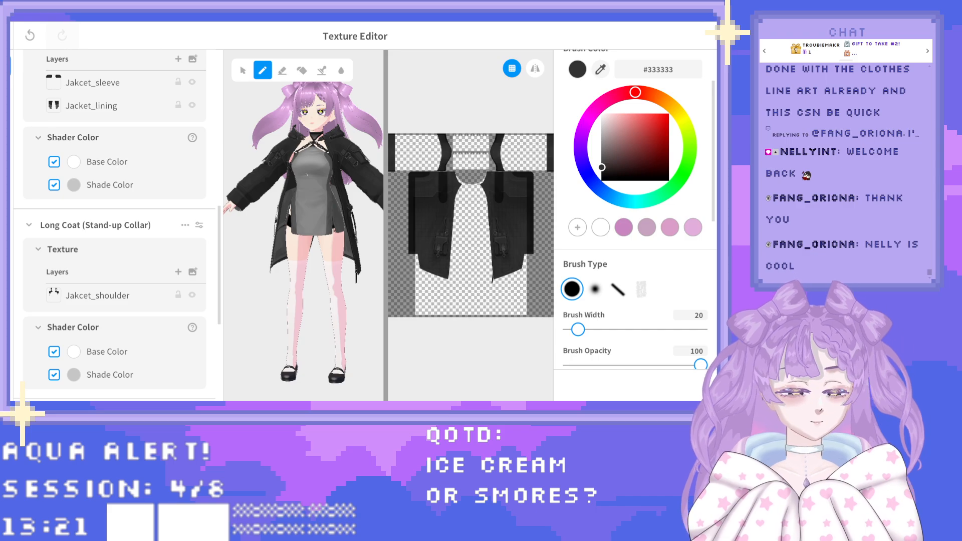
pyautogui.scroll(-3, 143, 229)
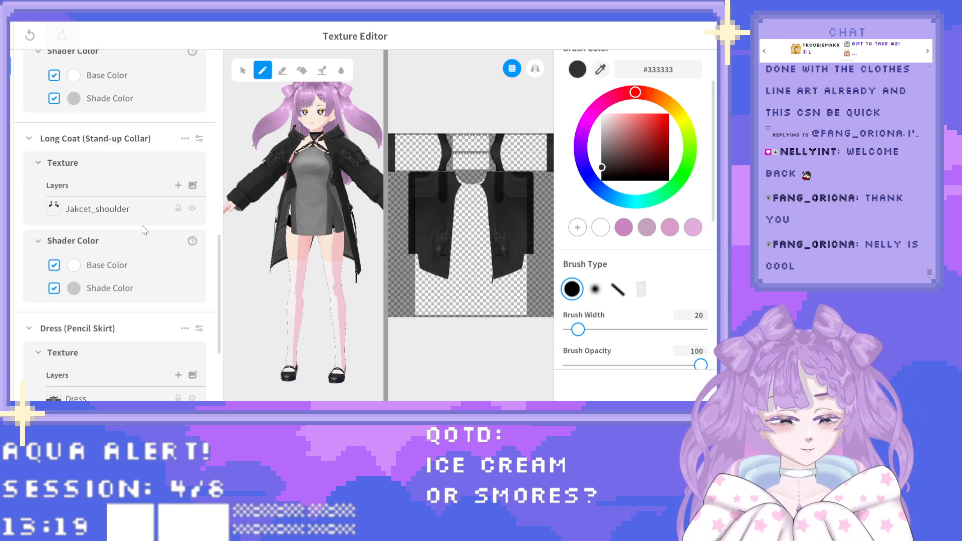
pyautogui.scroll(-2, 145, 230)
pyautogui.scroll(-3, 142, 230)
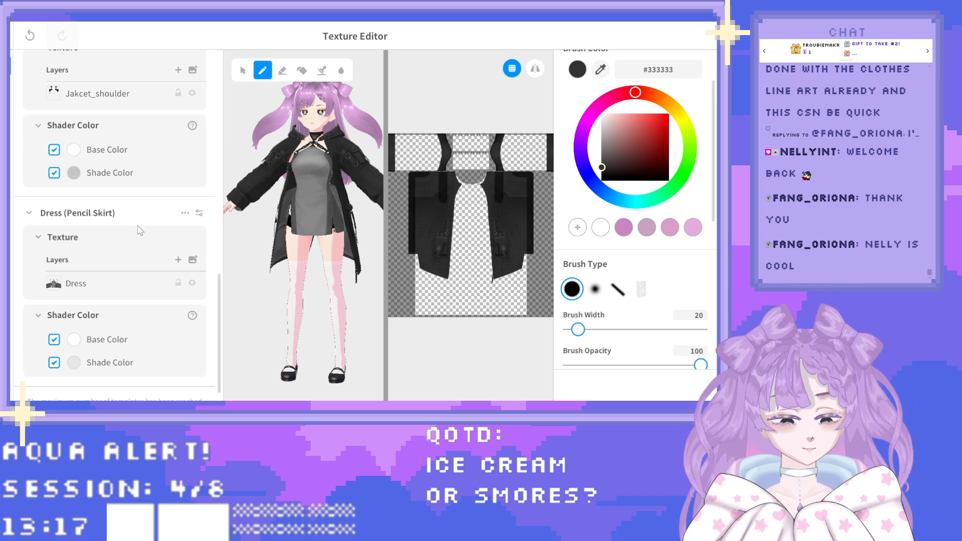
pyautogui.scroll(1, 141, 230)
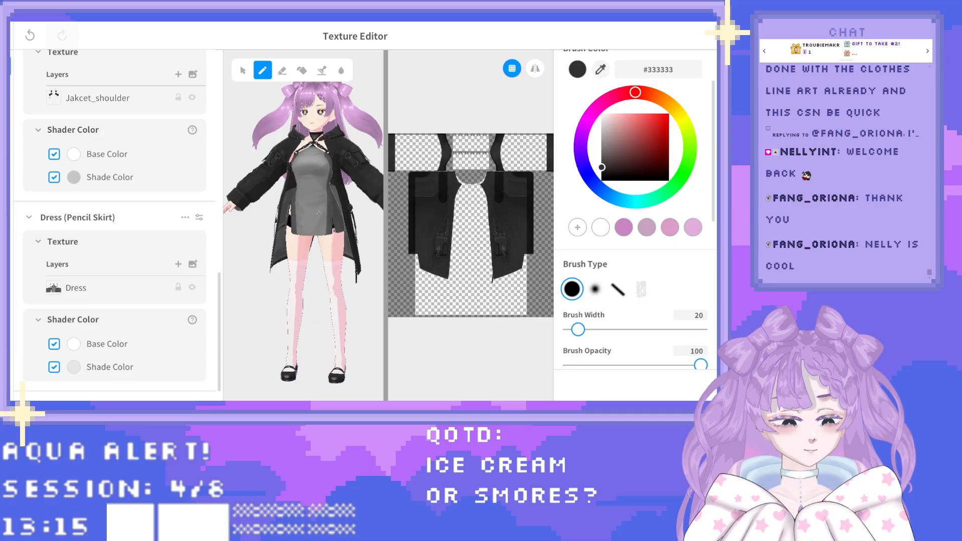
pyautogui.scroll(2, 319, 237)
pyautogui.scroll(4, 318, 237)
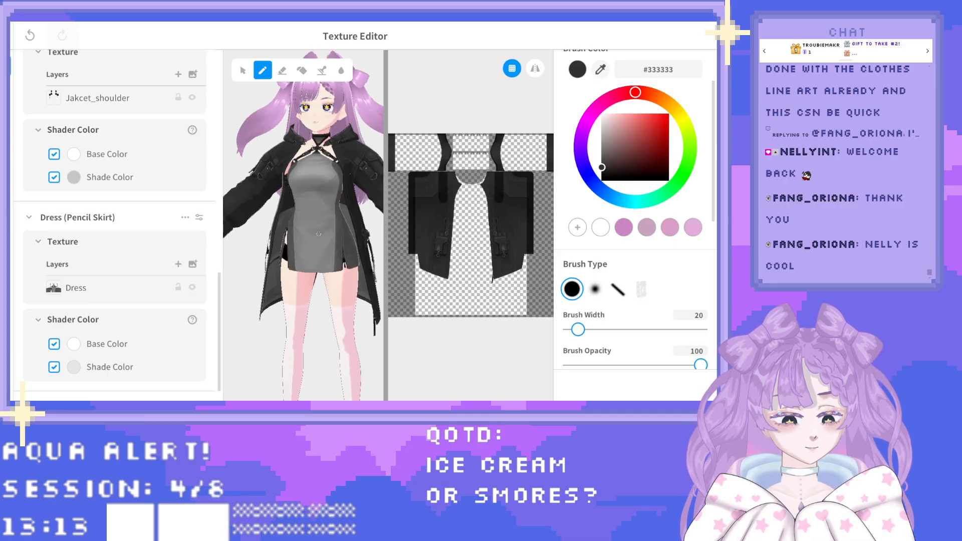
pyautogui.moveTo(330, 231); pyautogui.dragTo(328, 231, button='right')
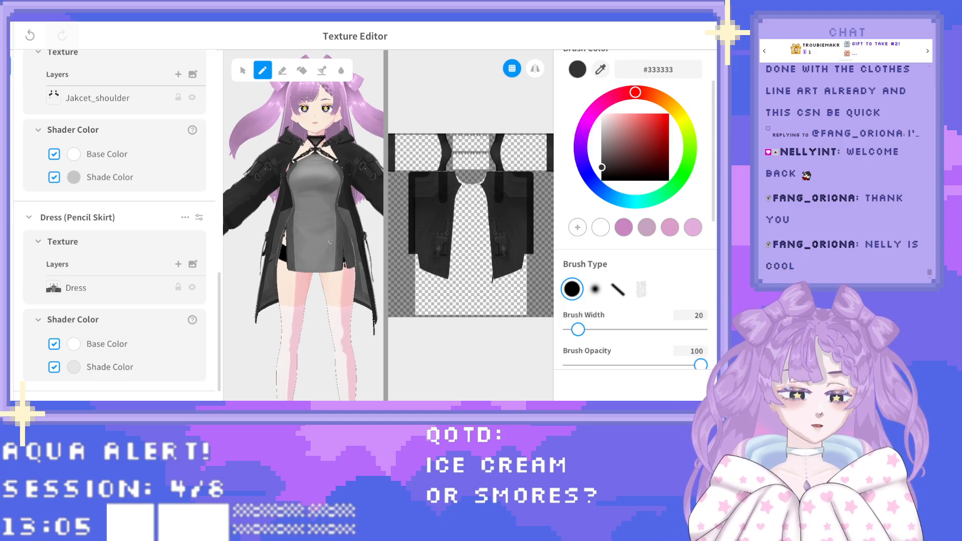
pyautogui.click(3, 35)
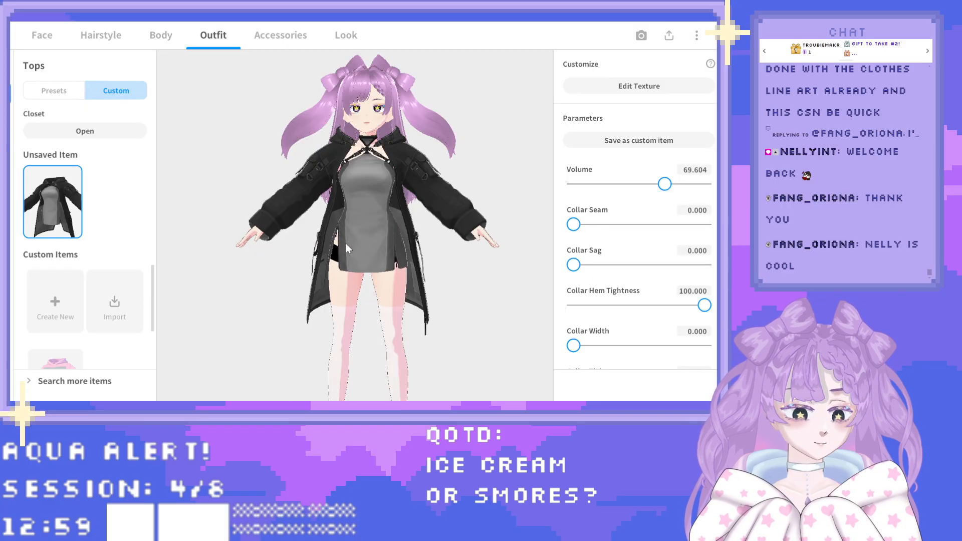
# Add the pink floral preset skirt with a white frilled hem as bottoms and check it on the avatar from several angles.
pyautogui.click(27, 149)
pyautogui.scroll(-5, 104, 242)
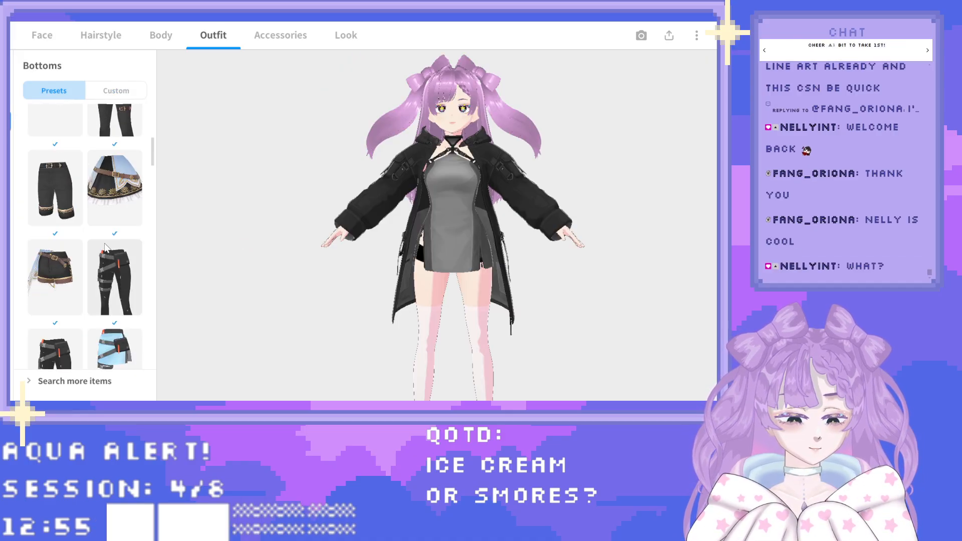
pyautogui.scroll(-4, 105, 249)
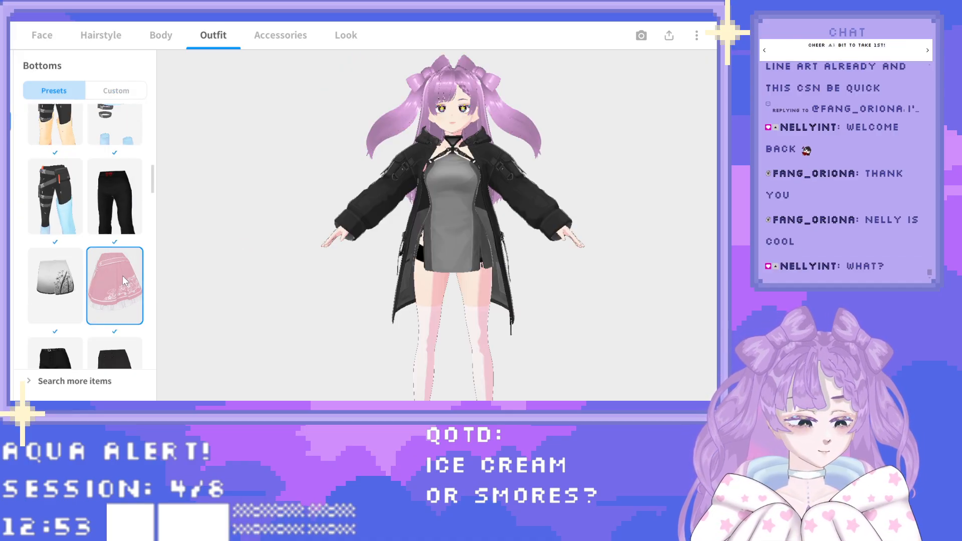
pyautogui.click(124, 279)
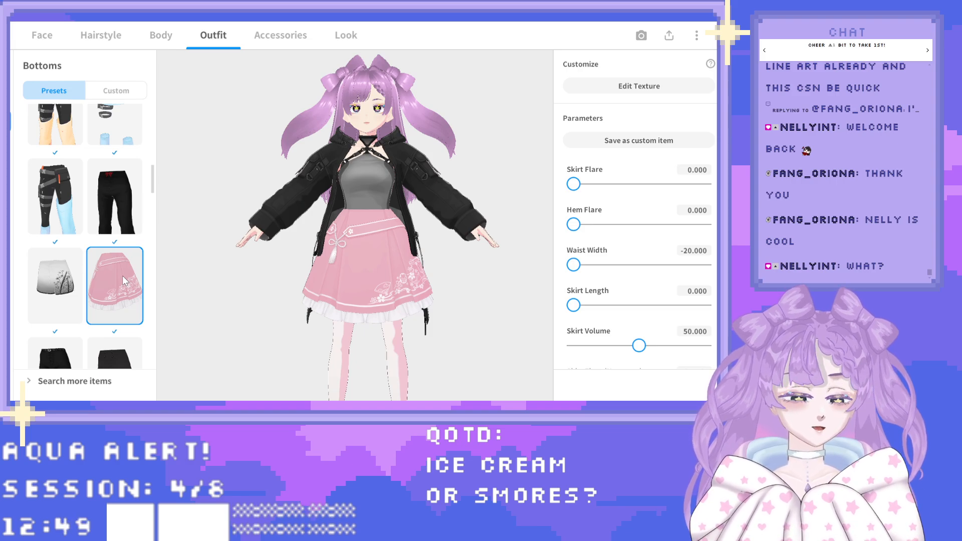
pyautogui.moveTo(394, 281); pyautogui.dragTo(297, 229)
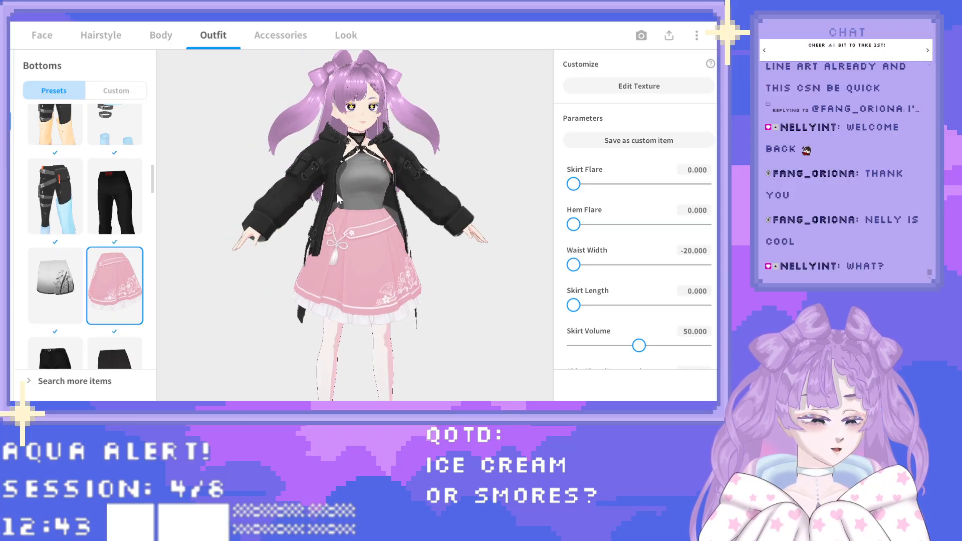
pyautogui.moveTo(337, 198); pyautogui.dragTo(332, 193)
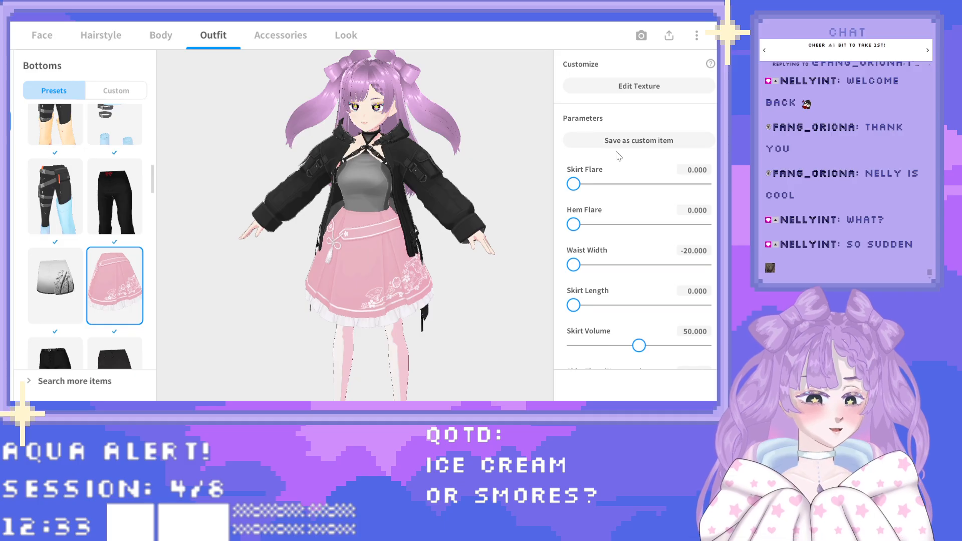
# Look through the pink skirt's shape parameters and set the first Skirt Length to -20.
pyautogui.scroll(-1, 626, 176)
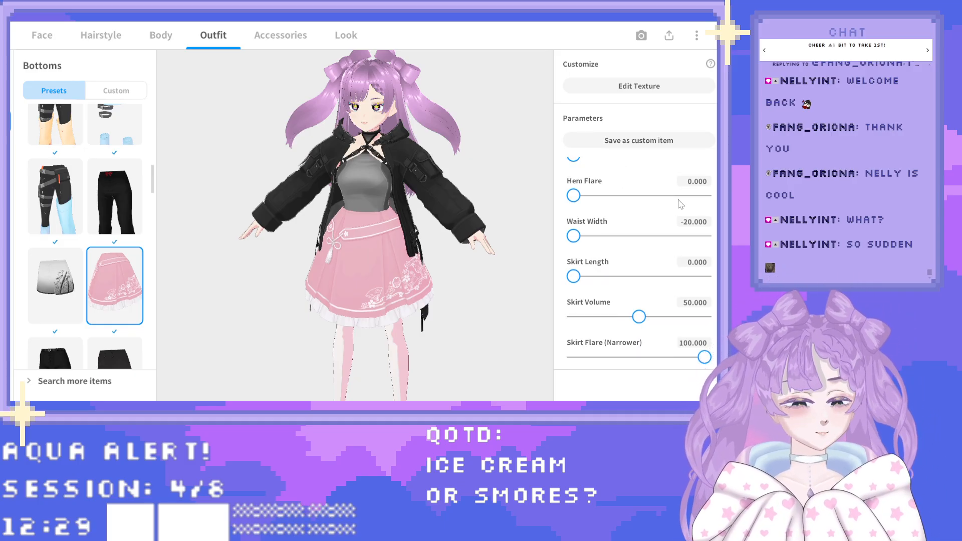
pyautogui.click(115, 90)
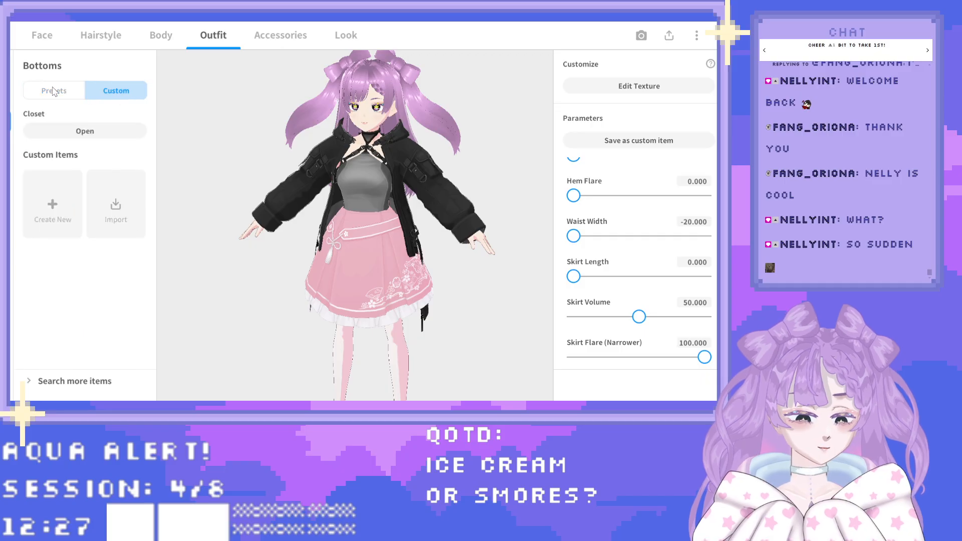
pyautogui.click(54, 90)
pyautogui.scroll(1, 567, 233)
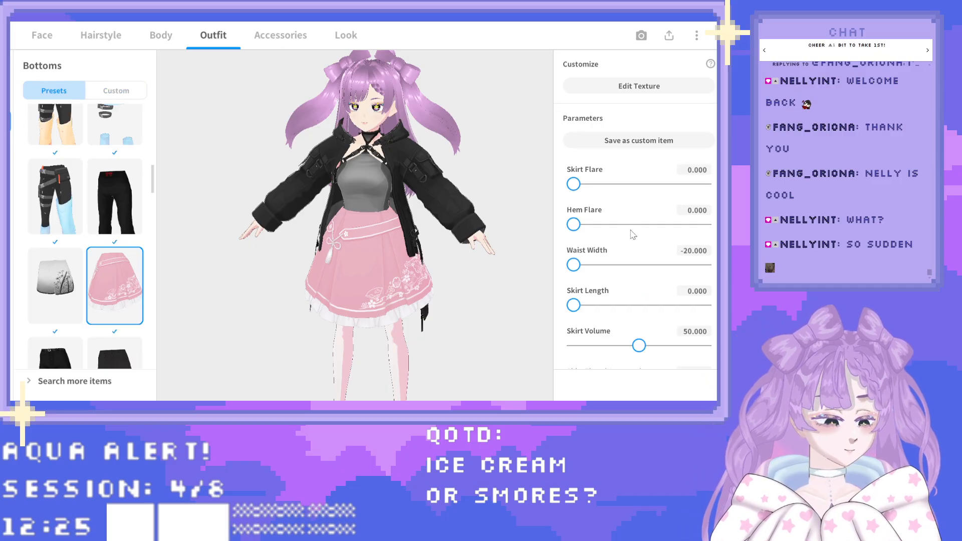
pyautogui.scroll(-1, 646, 228)
pyautogui.scroll(-1, 646, 228)
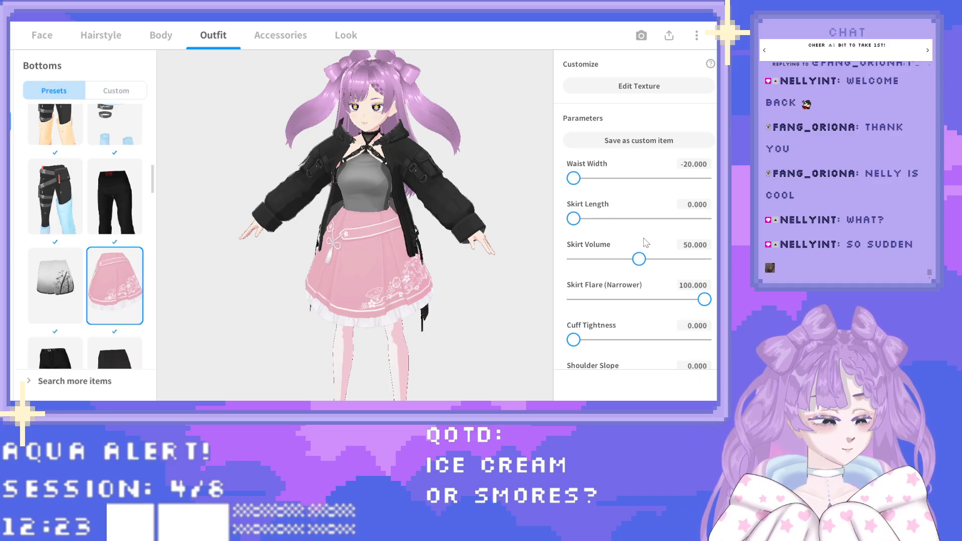
pyautogui.scroll(2, 646, 239)
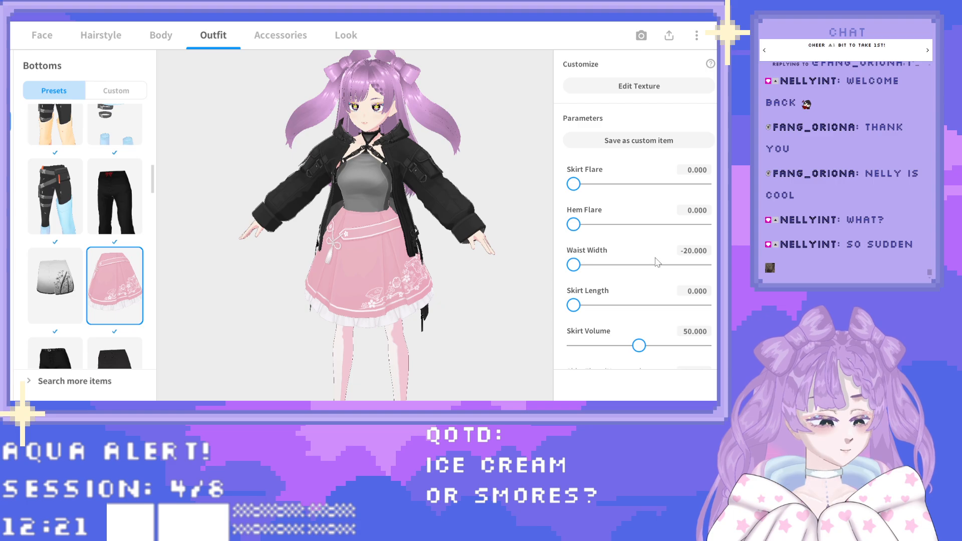
pyautogui.scroll(-1, 657, 263)
pyautogui.click(698, 262)
pyautogui.write('-')
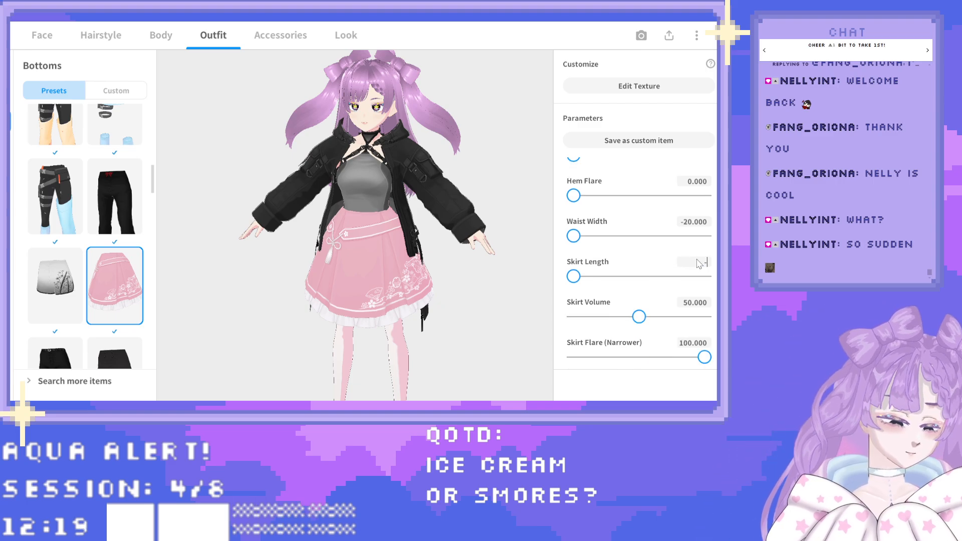
pyautogui.write('20')
pyautogui.press('Return')
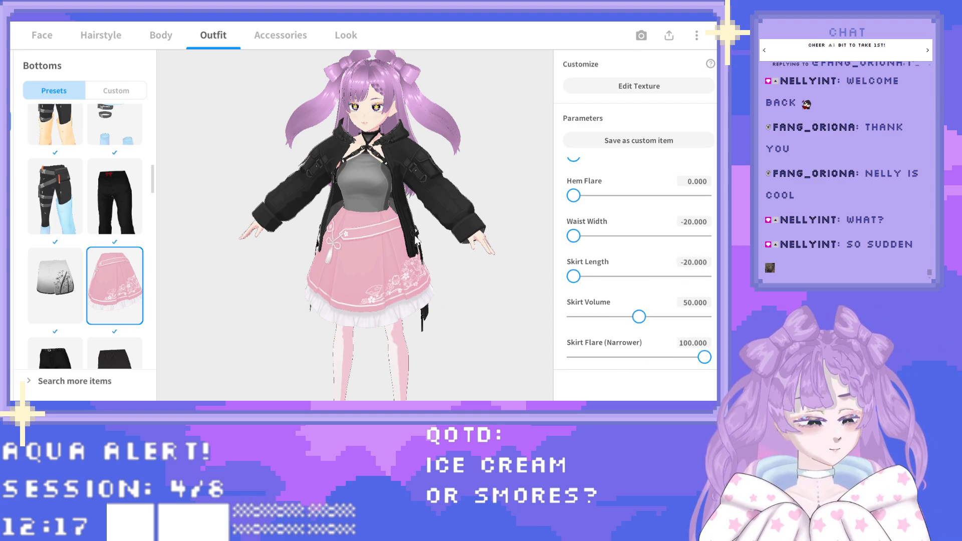
# Check the skirt on the full-body avatar and set the first Skirt Length to -50.
pyautogui.scroll(-4, 421, 238)
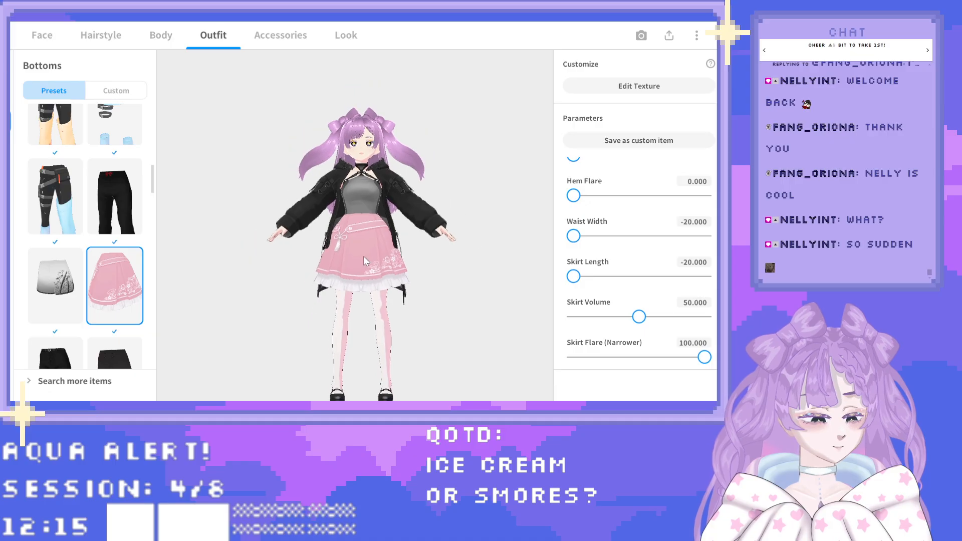
pyautogui.scroll(-2, 366, 255)
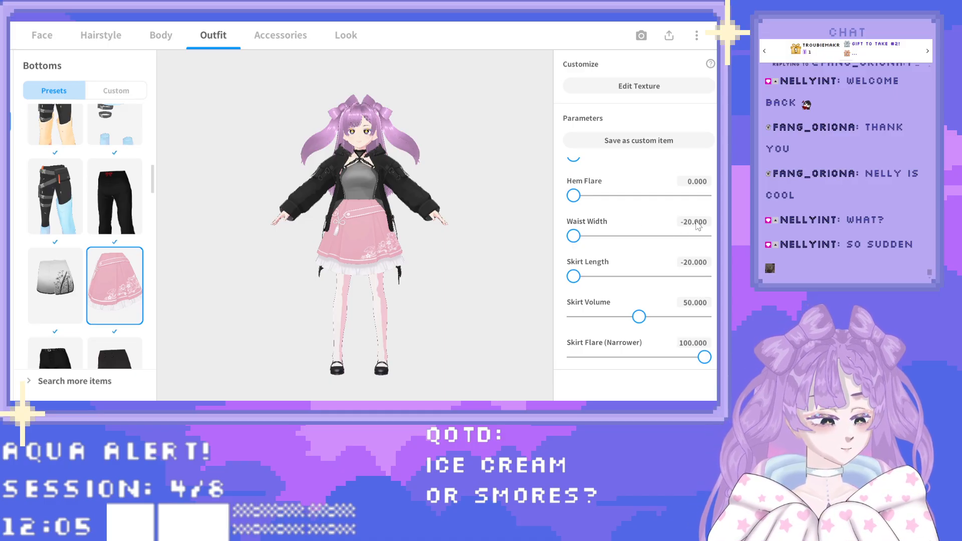
pyautogui.click(694, 262)
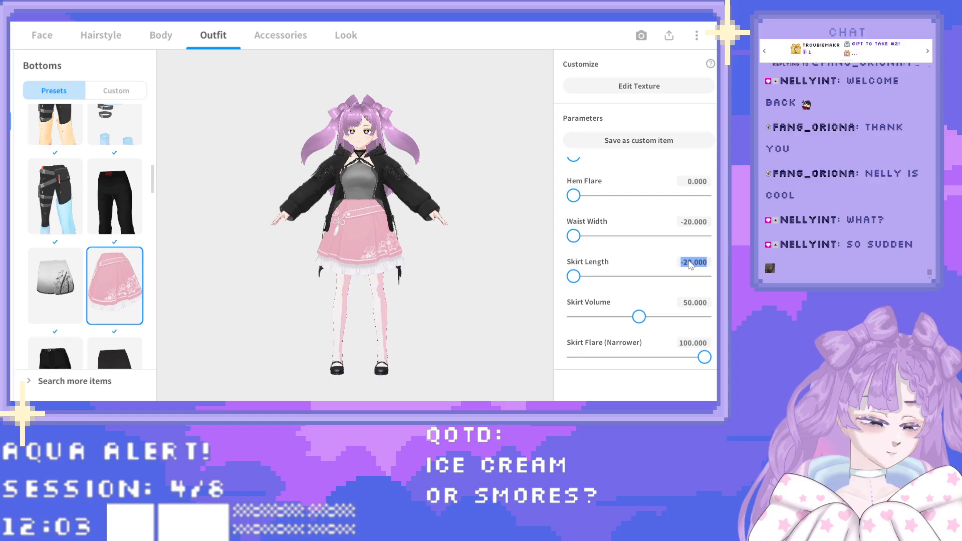
pyautogui.write('-50')
pyautogui.press('Return')
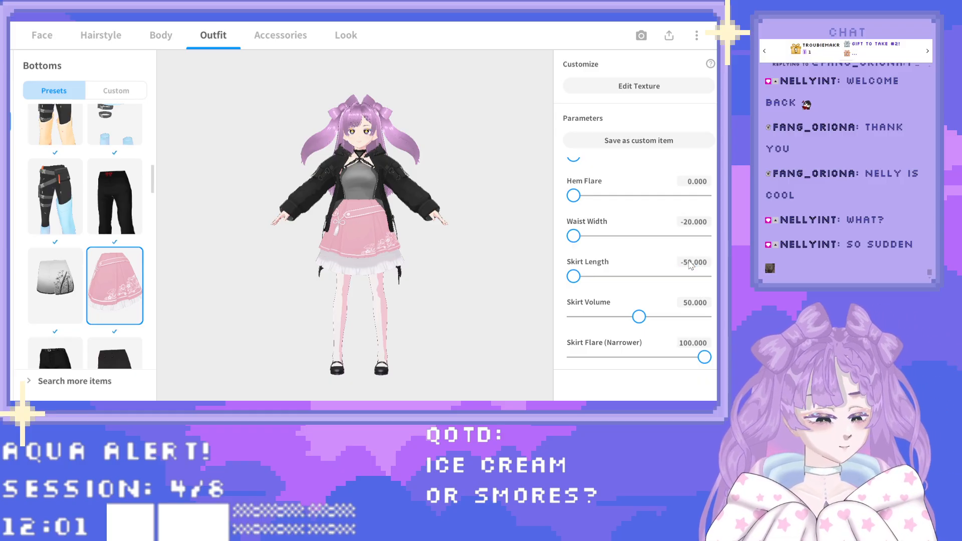
# Try larger Skirt Volume values on the pink skirt and set the volume back to 50.
pyautogui.scroll(-2, 663, 253)
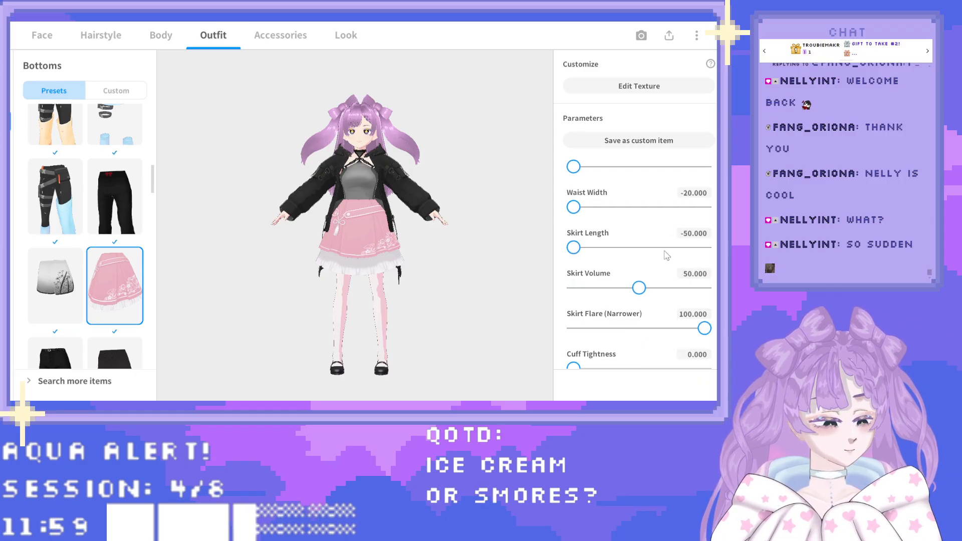
pyautogui.moveTo(641, 263)
pyautogui.mouseDown()
pyautogui.moveTo(663, 261)
pyautogui.moveTo(656, 267)
pyautogui.mouseUp()
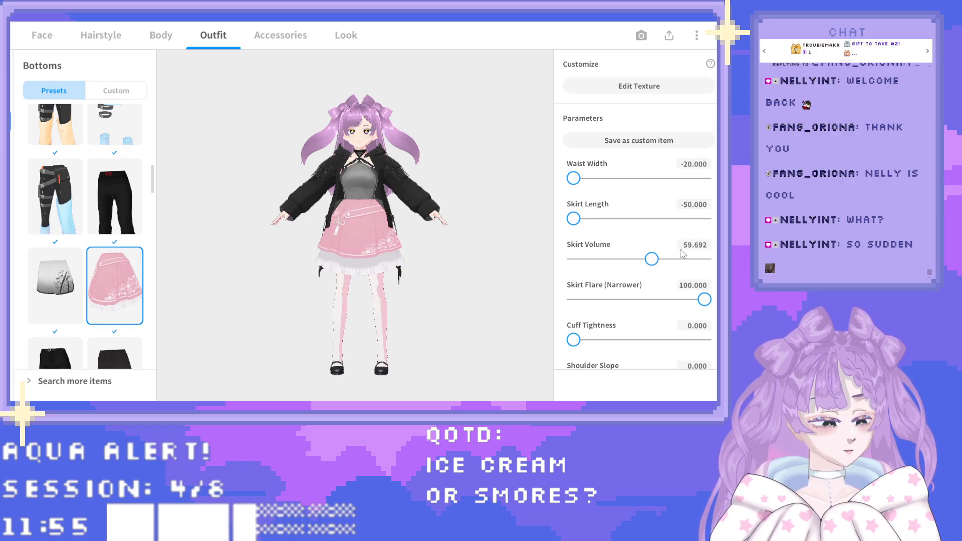
pyautogui.click(682, 254)
pyautogui.click(694, 245)
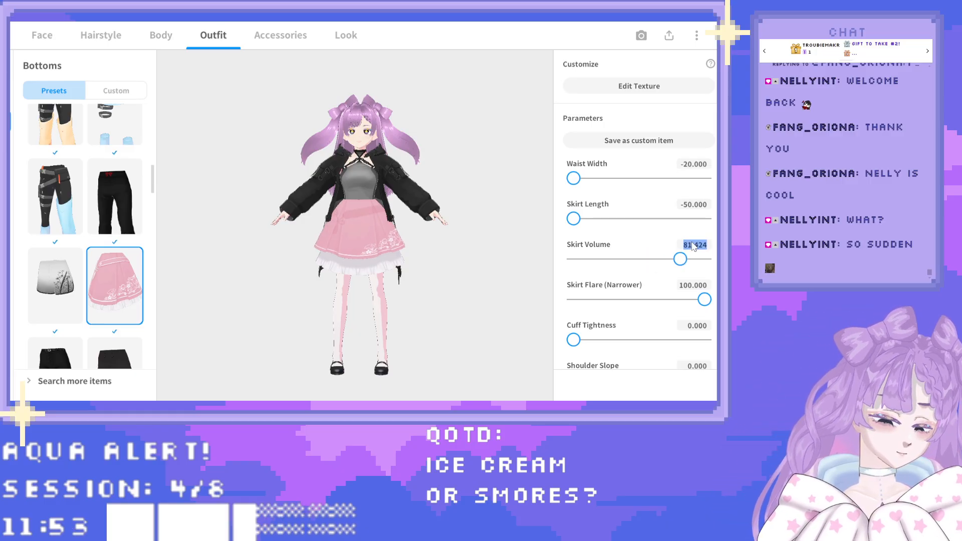
pyautogui.write('50')
pyautogui.press('Return')
# Set the second Skirt Length parameter of the pink skirt, for its white frilled hem layer, to -50.
pyautogui.scroll(-1, 690, 247)
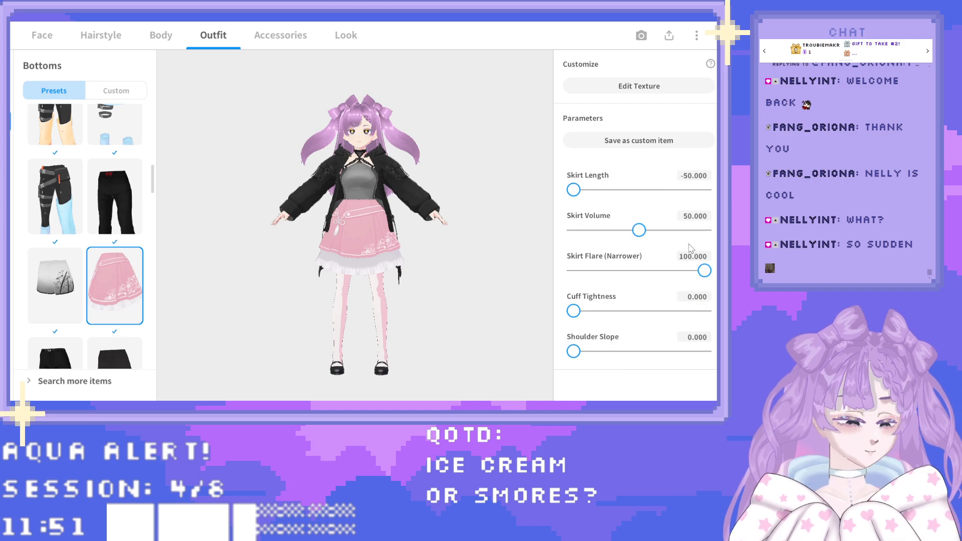
pyautogui.scroll(-4, 687, 263)
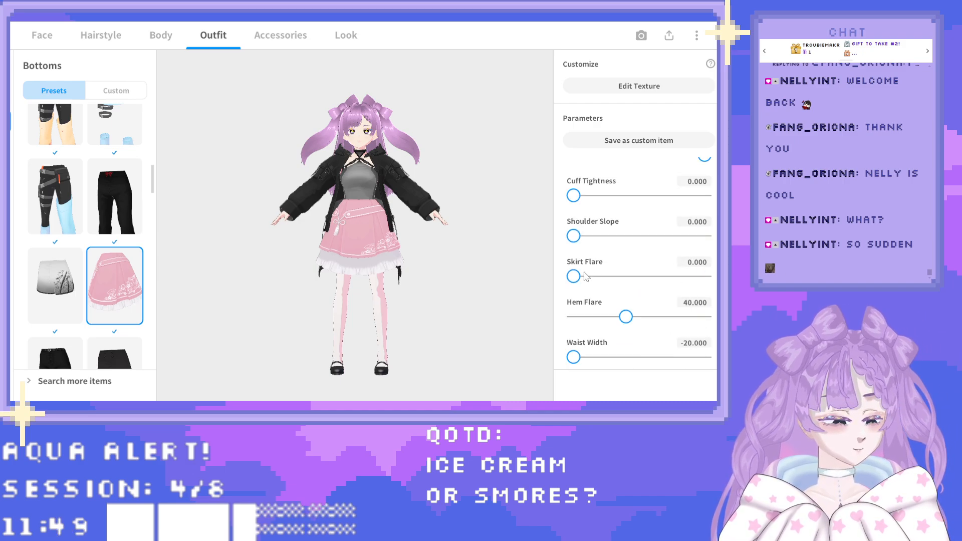
pyautogui.scroll(-2, 610, 297)
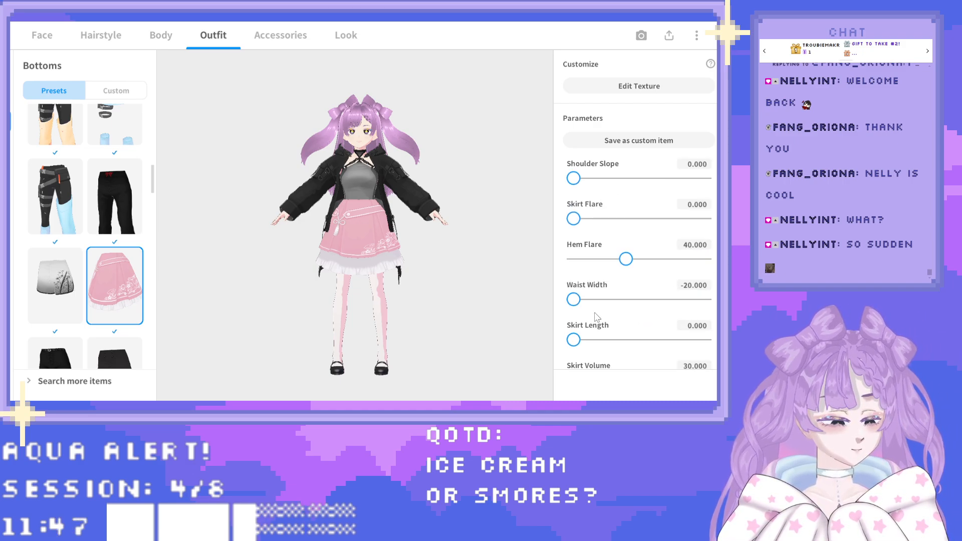
pyautogui.scroll(-1, 596, 316)
pyautogui.write('-50')
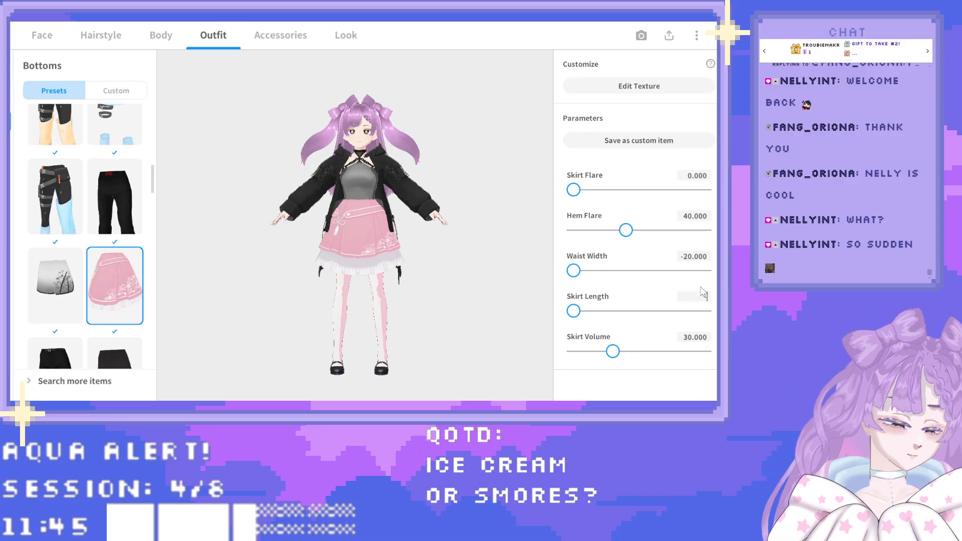
pyautogui.press('Return')
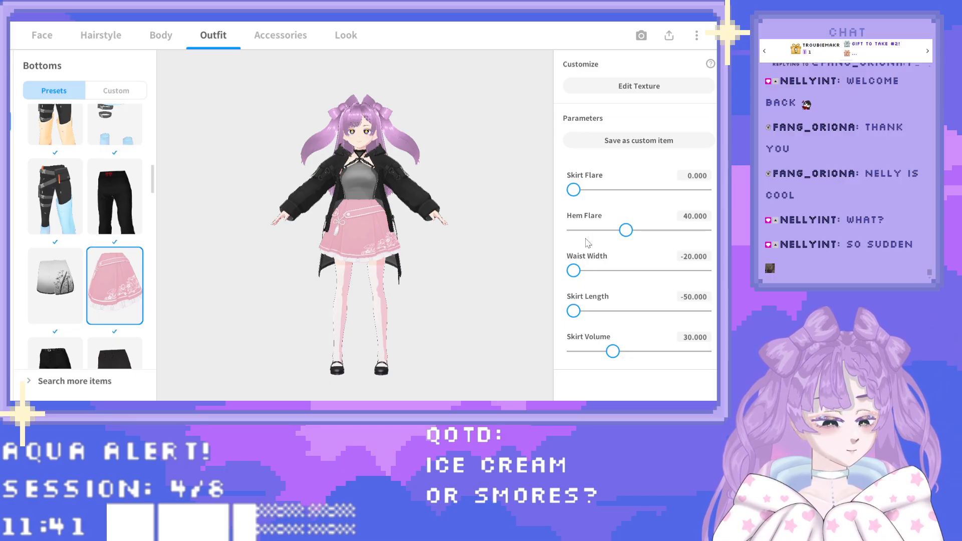
# Review the pink skirt's remaining shape parameters and save the shortened skirt as a custom item.
pyautogui.scroll(-4, 651, 258)
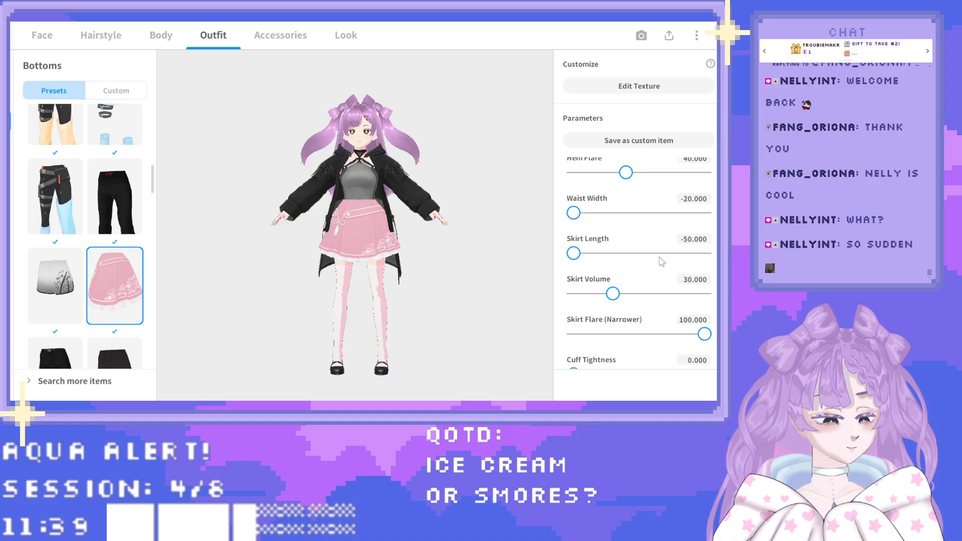
pyautogui.scroll(-2, 655, 257)
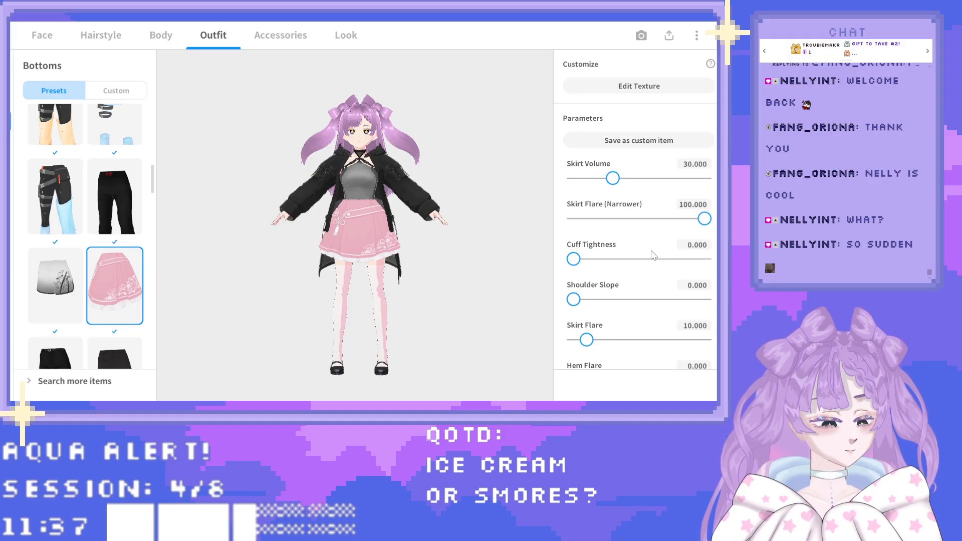
pyautogui.scroll(-1, 654, 256)
pyautogui.scroll(-1, 654, 255)
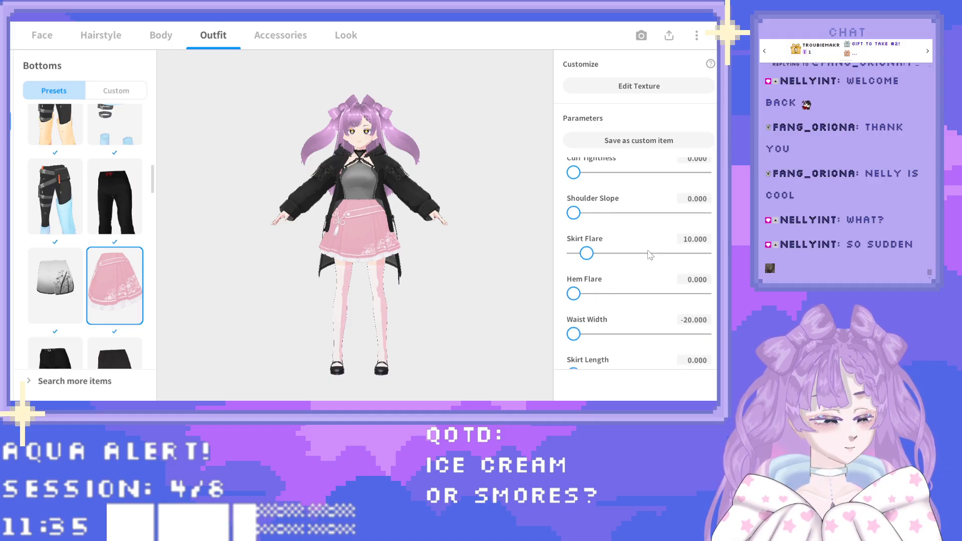
pyautogui.scroll(-2, 650, 255)
pyautogui.scroll(-1, 637, 249)
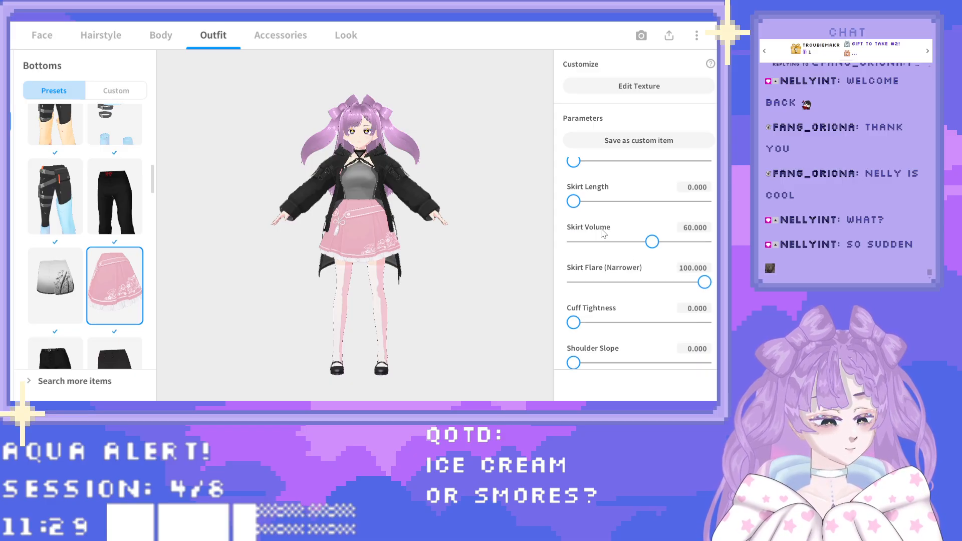
pyautogui.scroll(5, 609, 240)
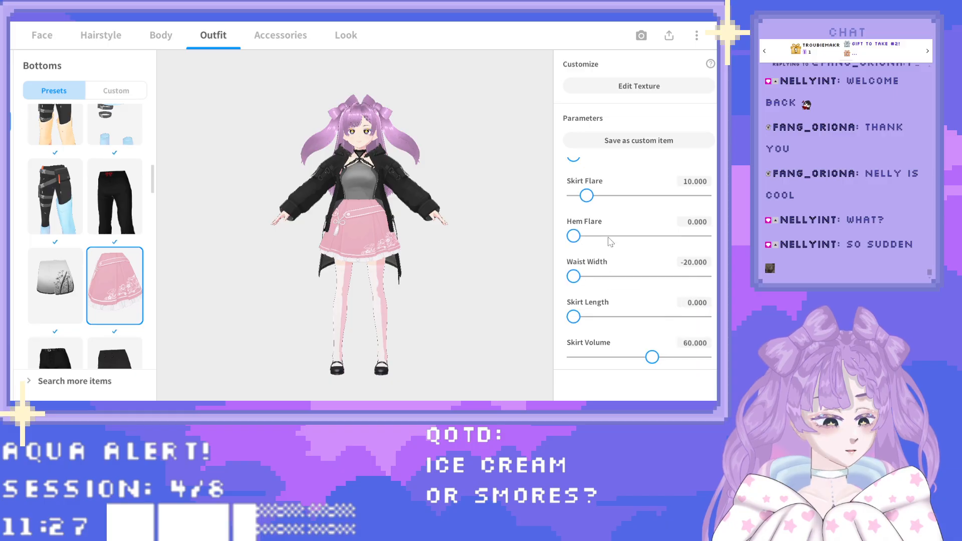
pyautogui.click(613, 145)
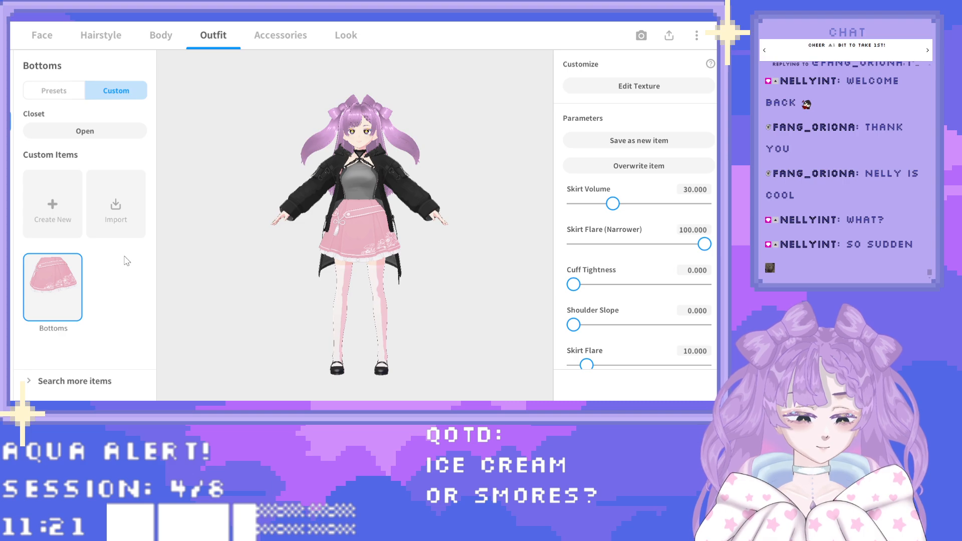
# Switch to the tops and set the black coat's Sleeve Crease to 100.
pyautogui.click(10, 103)
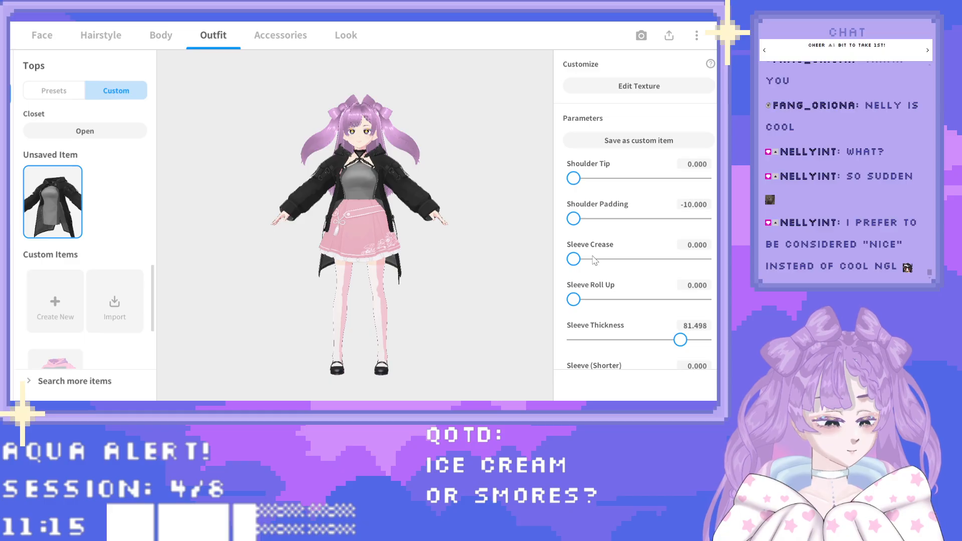
pyautogui.moveTo(575, 259); pyautogui.dragTo(705, 259)
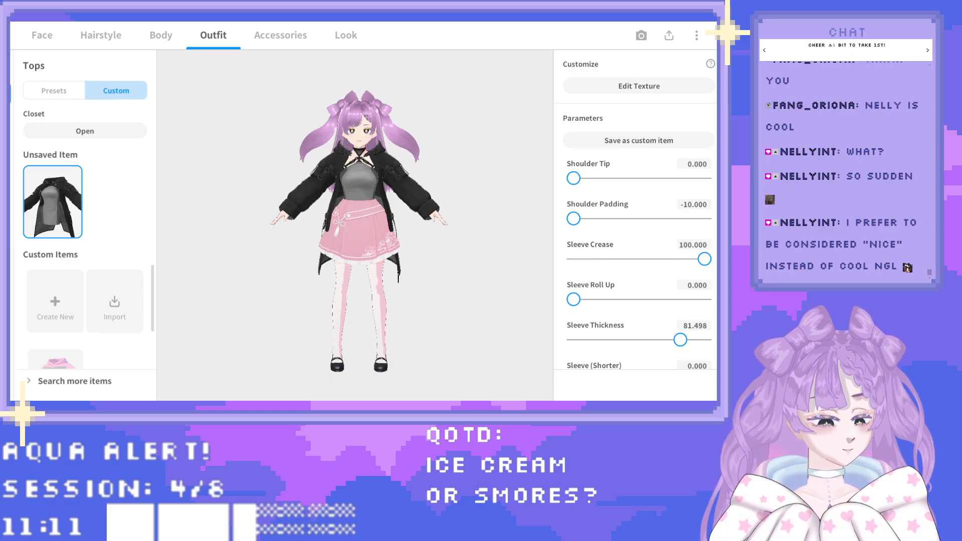
pyautogui.scroll(-2, 624, 251)
pyautogui.moveTo(573, 241); pyautogui.dragTo(530, 260)
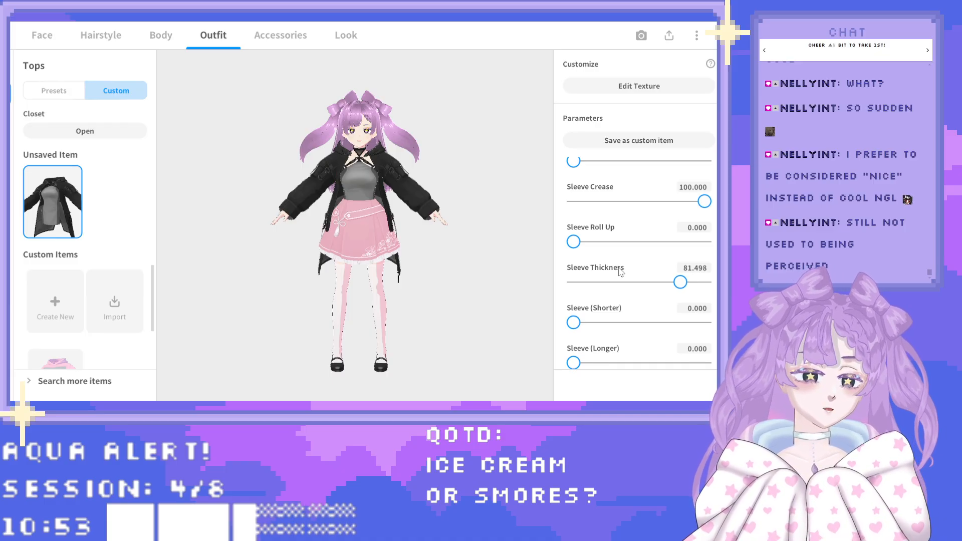
# Look through the black coat's sleeve, cuff and waist parameters.
pyautogui.scroll(-2, 627, 263)
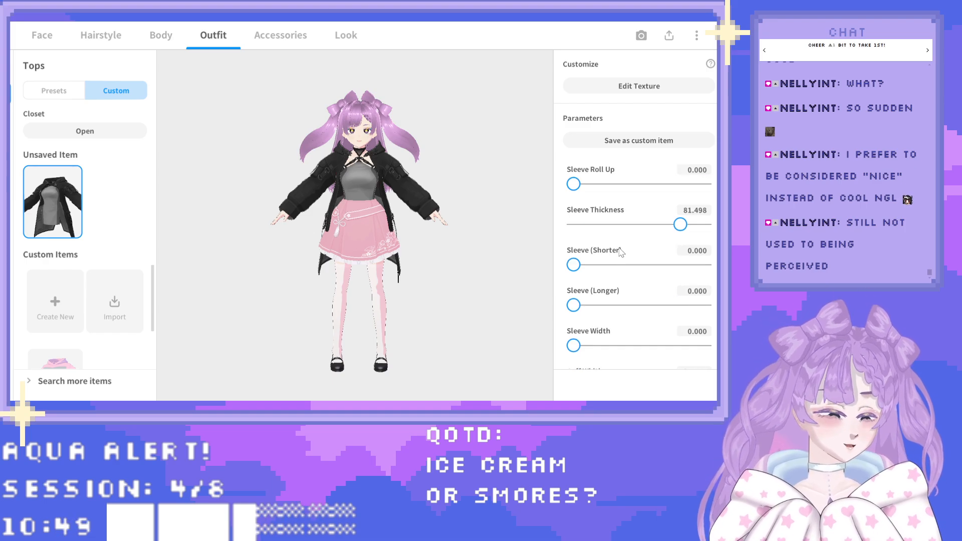
pyautogui.scroll(-2, 621, 252)
pyautogui.scroll(-2, 621, 250)
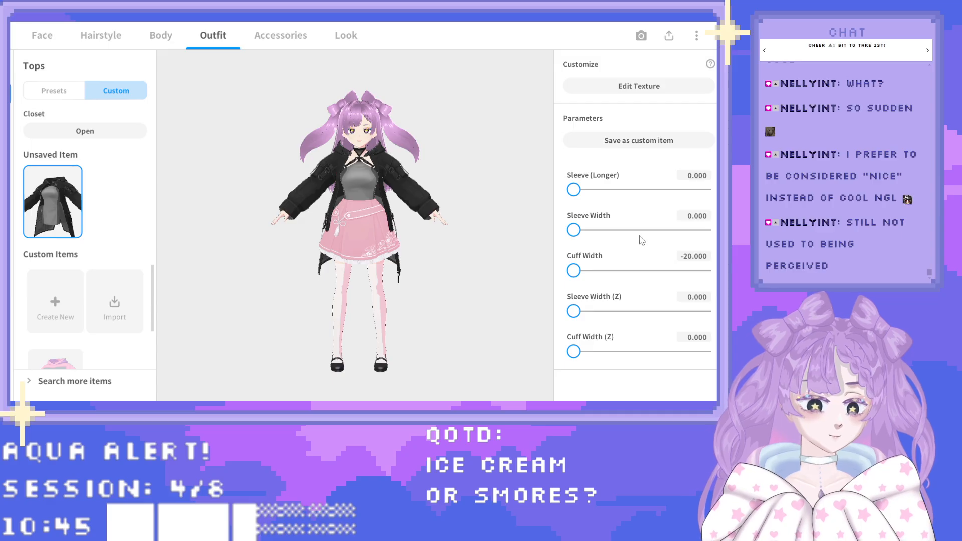
pyautogui.scroll(-2, 640, 238)
pyautogui.scroll(-2, 635, 226)
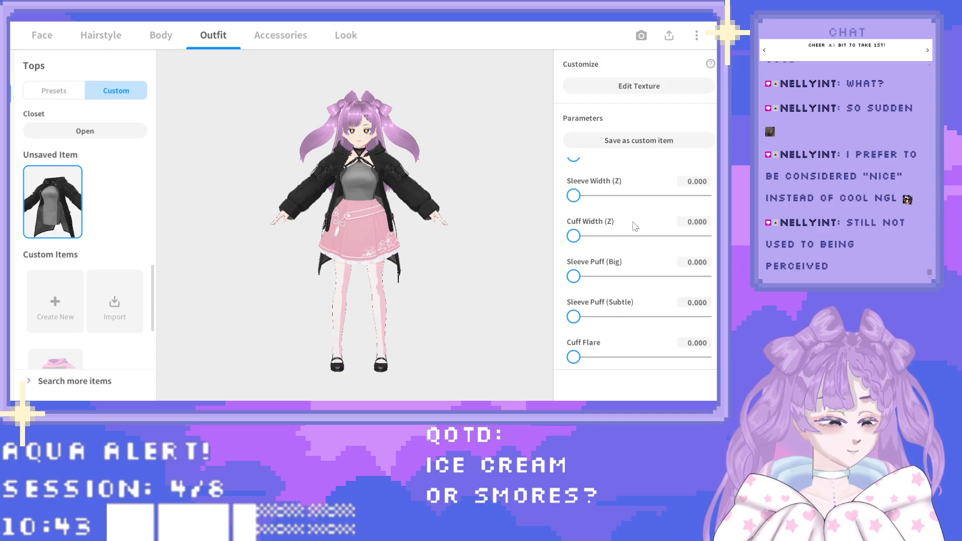
pyautogui.scroll(-5, 635, 225)
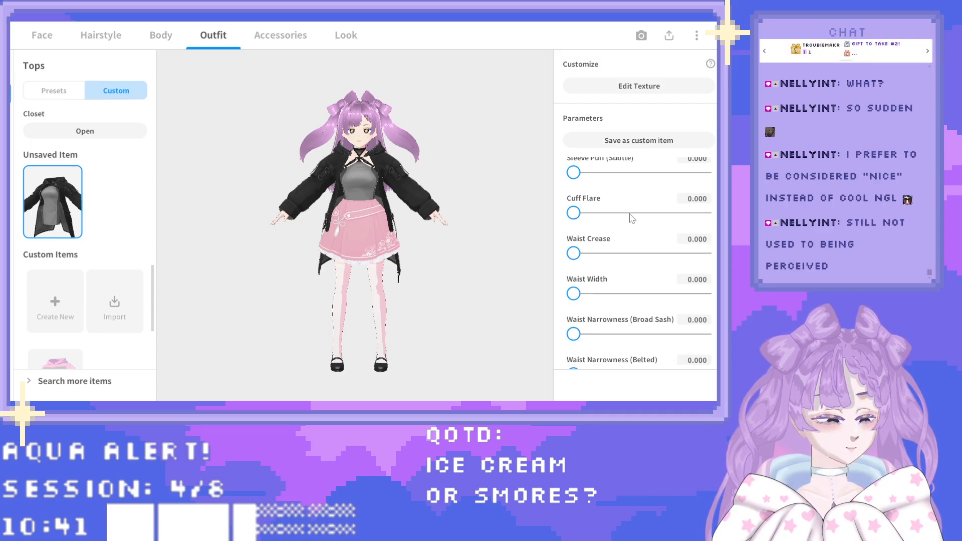
pyautogui.scroll(-1, 633, 218)
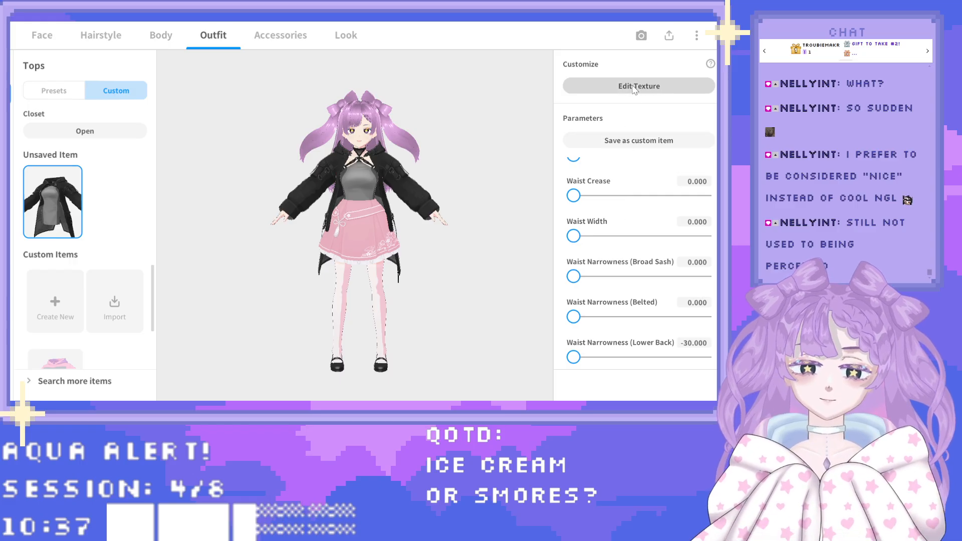
# Open the black coat's textures for editing and hide the Jacket_body layer.
pyautogui.click(633, 86)
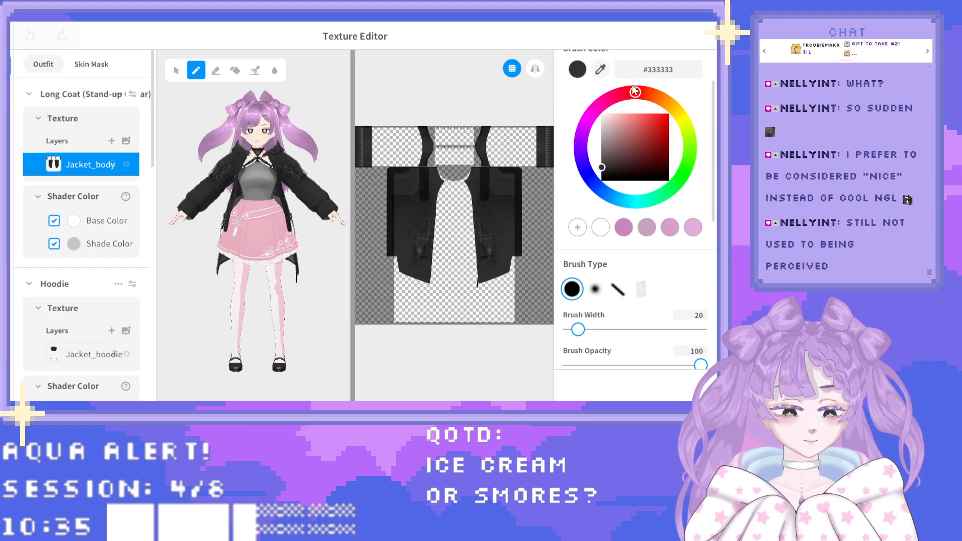
pyautogui.click(126, 165)
pyautogui.click(126, 164)
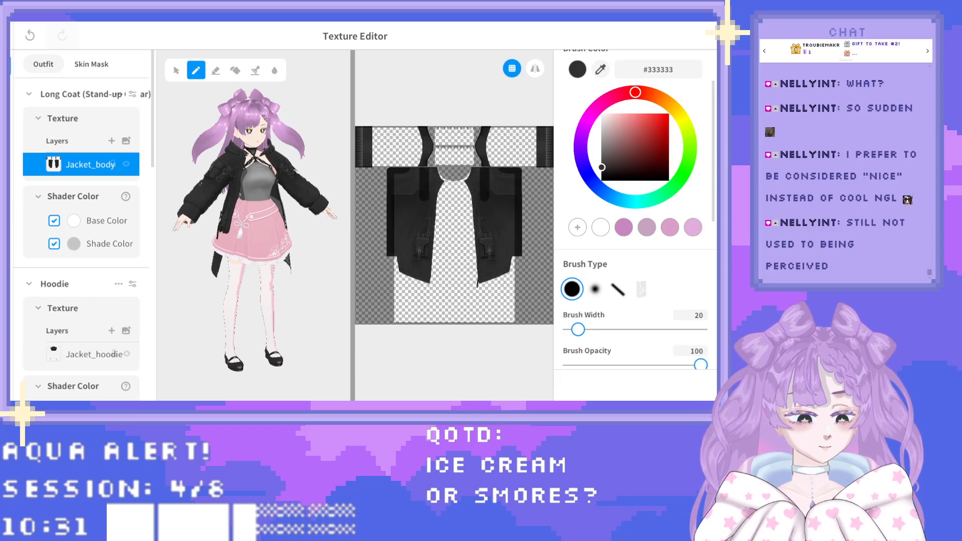
pyautogui.click(127, 165)
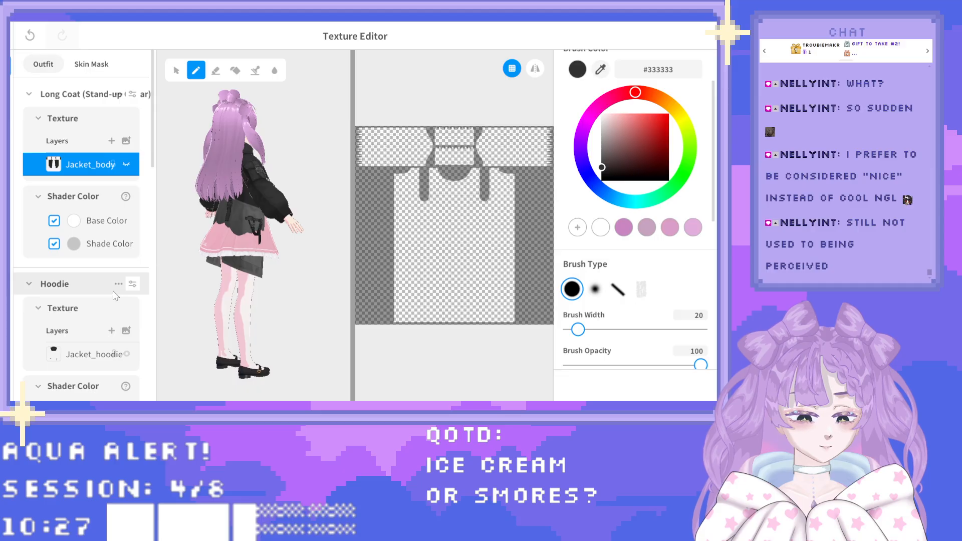
# Hide the coat's Jacket_lining texture layer.
pyautogui.scroll(-5, 115, 296)
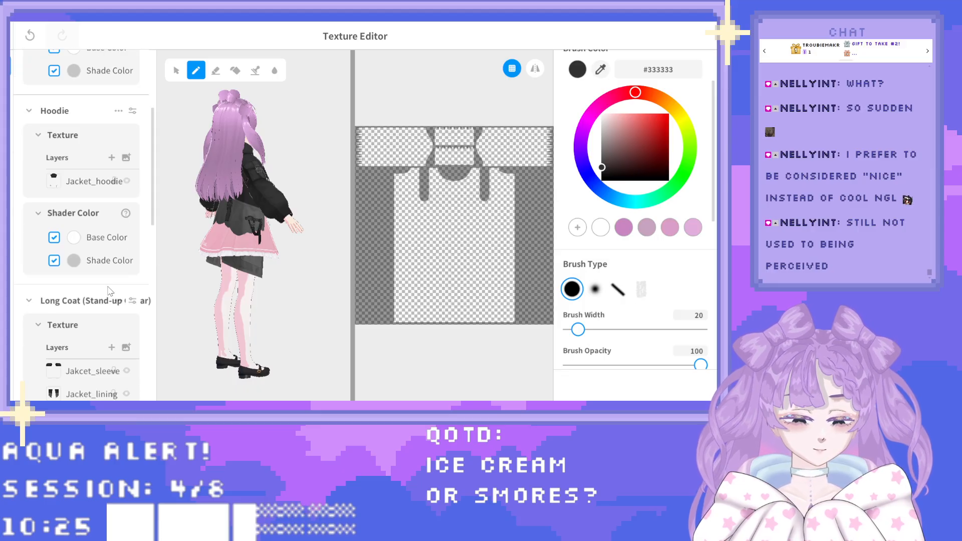
pyautogui.scroll(-2, 125, 343)
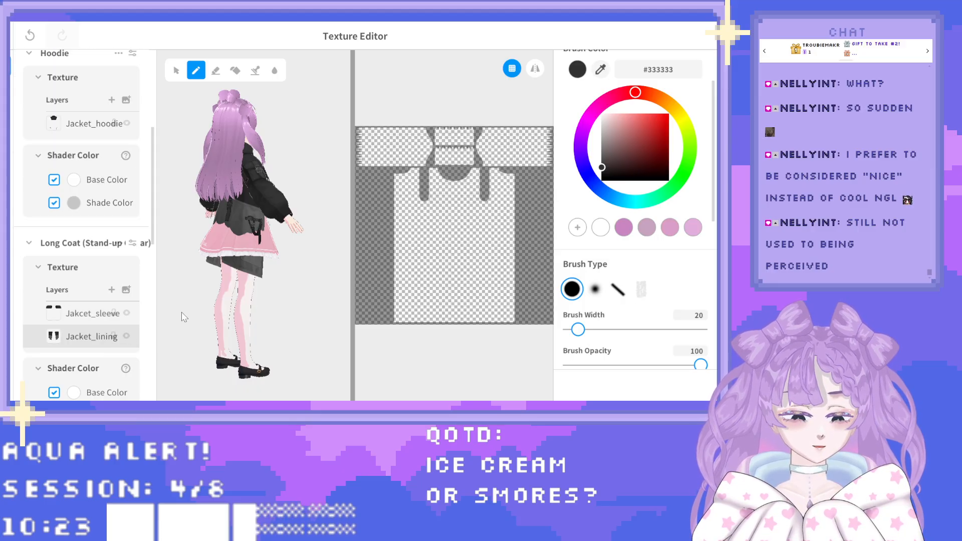
pyautogui.click(127, 335)
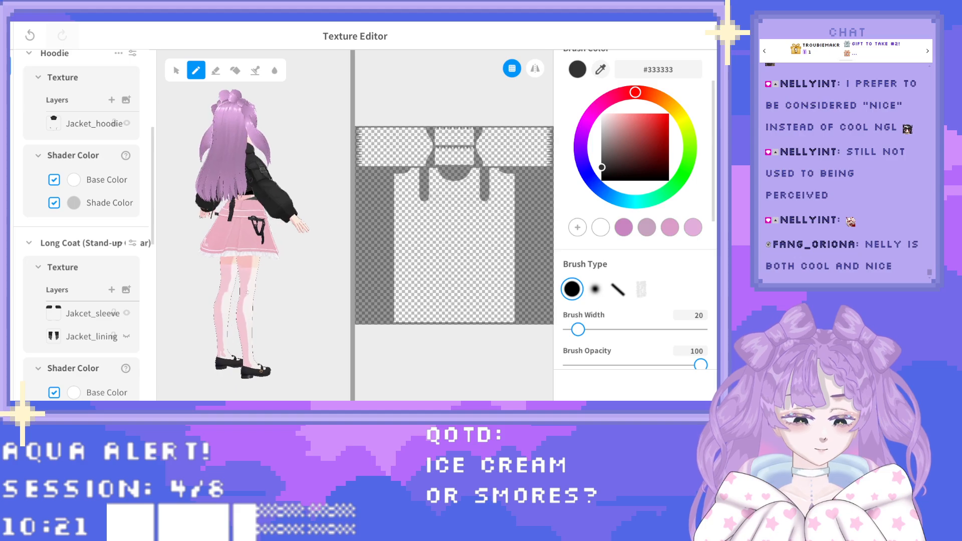
# Widen the layer list and toggle the Jakcet_shoulder layer's visibility to check which part of the coat it covers.
pyautogui.scroll(-6, 113, 284)
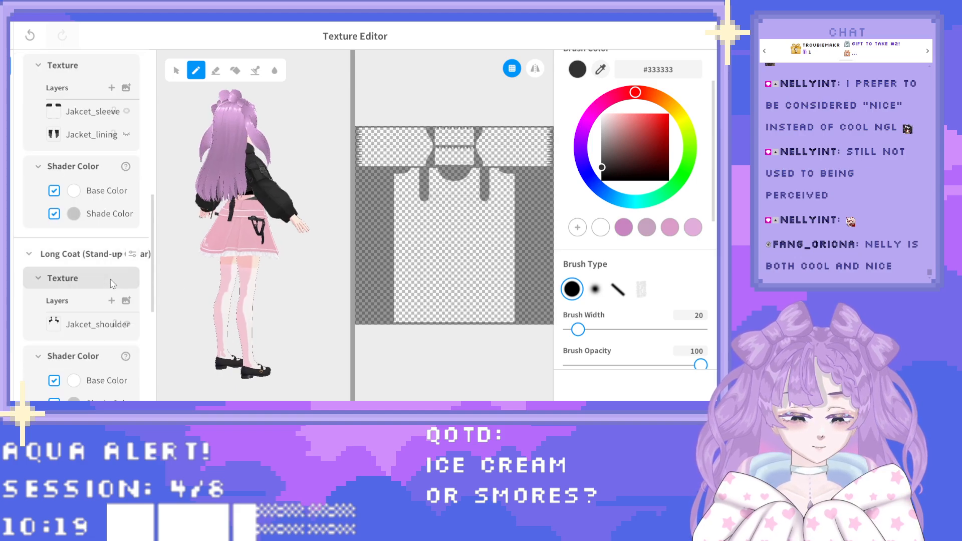
pyautogui.scroll(-1, 111, 284)
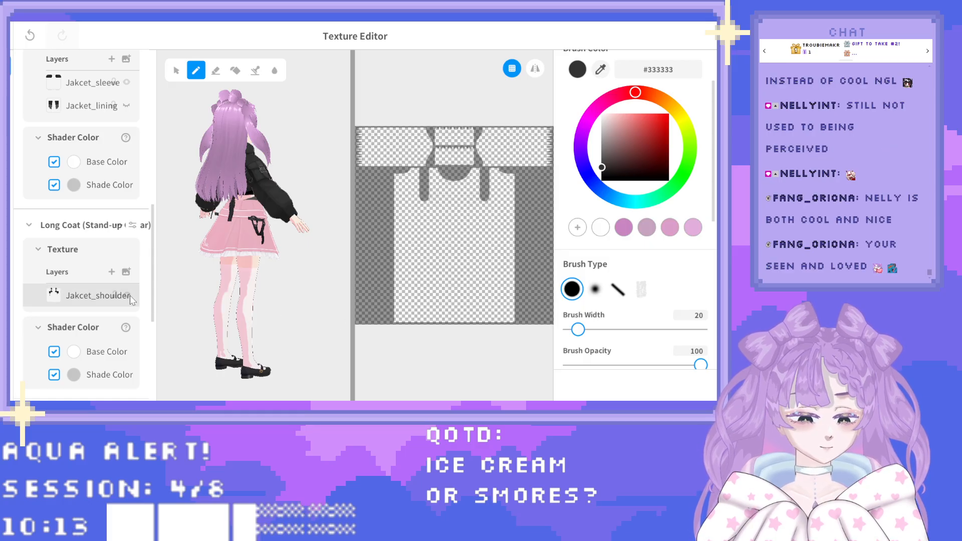
pyautogui.moveTo(154, 294); pyautogui.dragTo(193, 293)
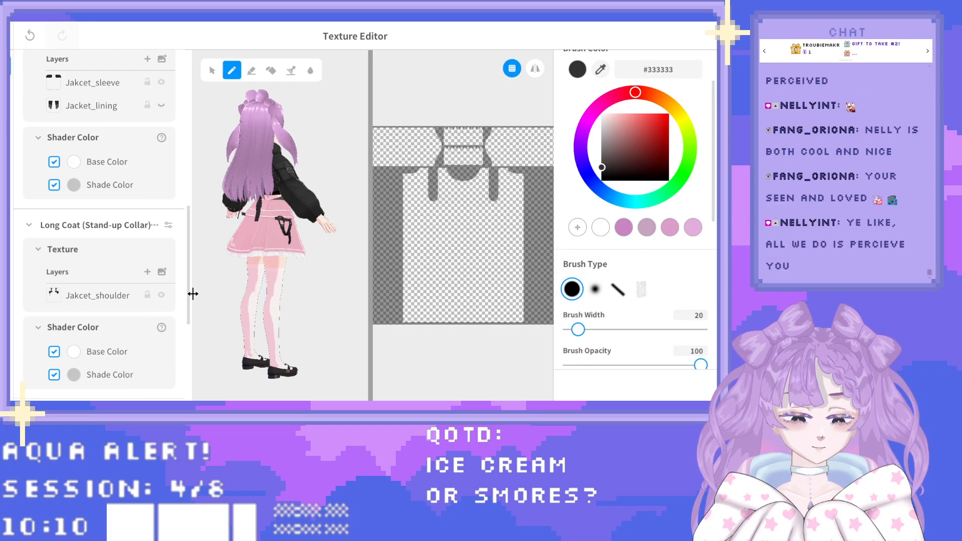
pyautogui.click(162, 295)
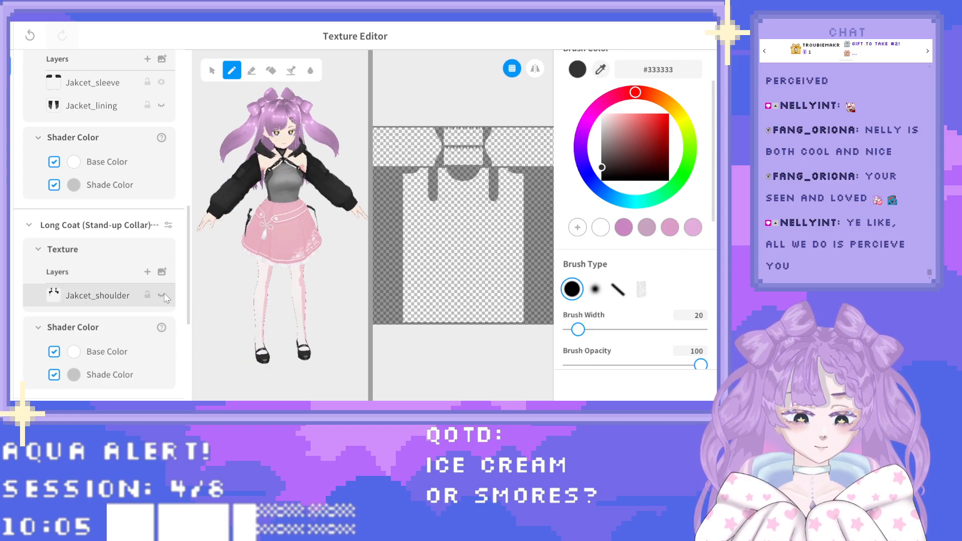
pyautogui.scroll(-1, 161, 289)
pyautogui.scroll(-6, 159, 290)
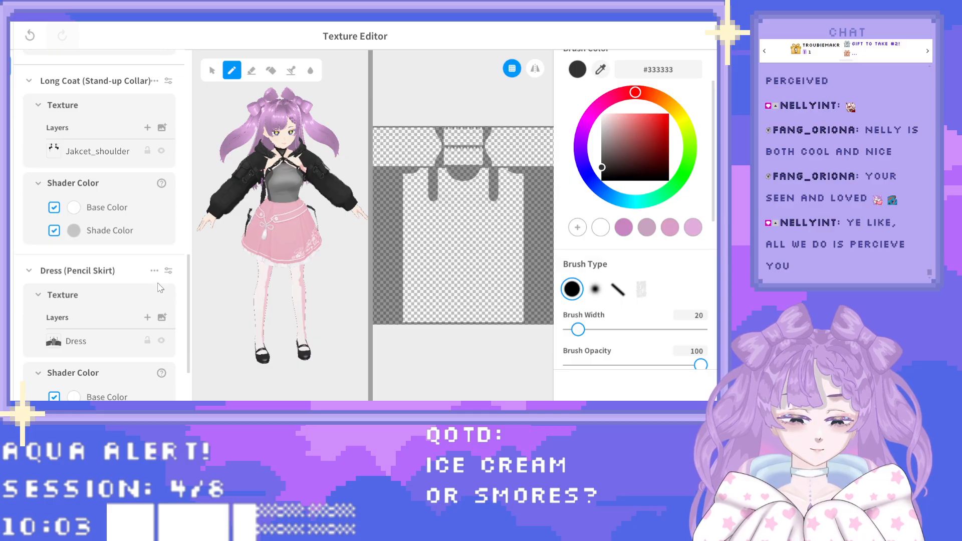
# Toggle the visibility of the Jakcet_sleeve and Jacket_hoodie layers to check their effect on the avatar.
pyautogui.scroll(8, 147, 298)
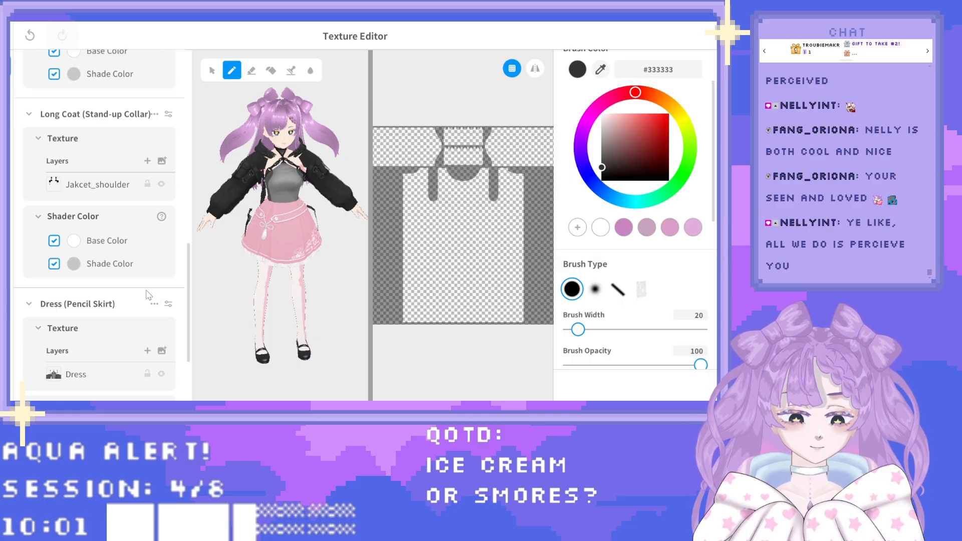
pyautogui.scroll(3, 153, 269)
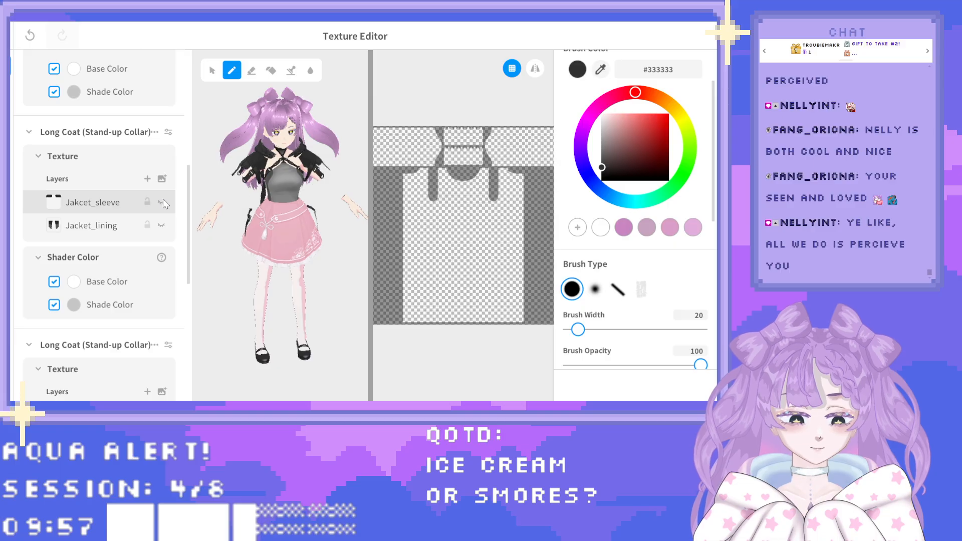
pyautogui.scroll(2, 164, 204)
pyautogui.scroll(1, 166, 207)
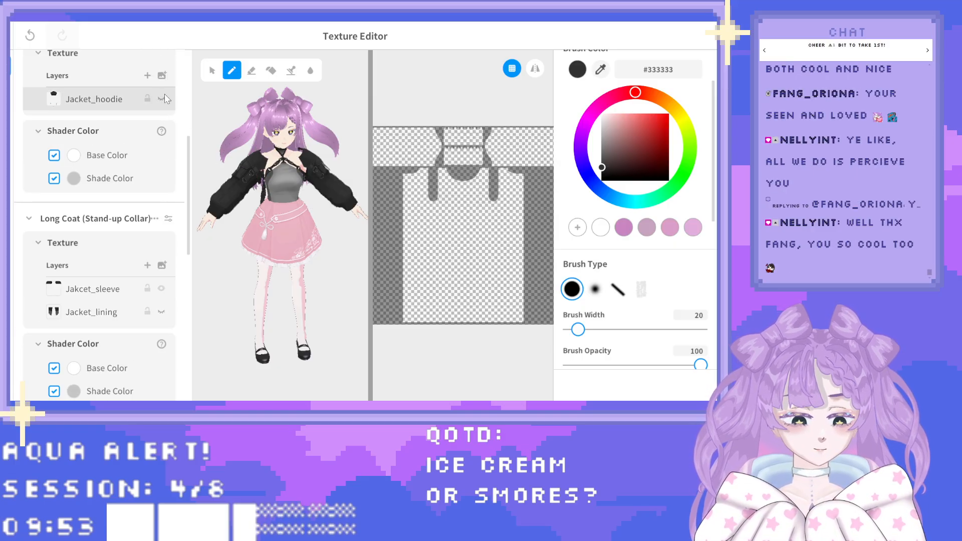
pyautogui.moveTo(250, 240)
pyautogui.mouseDown(button='right')
pyautogui.moveTo(345, 226)
pyautogui.moveTo(252, 239)
pyautogui.mouseUp(button='right')
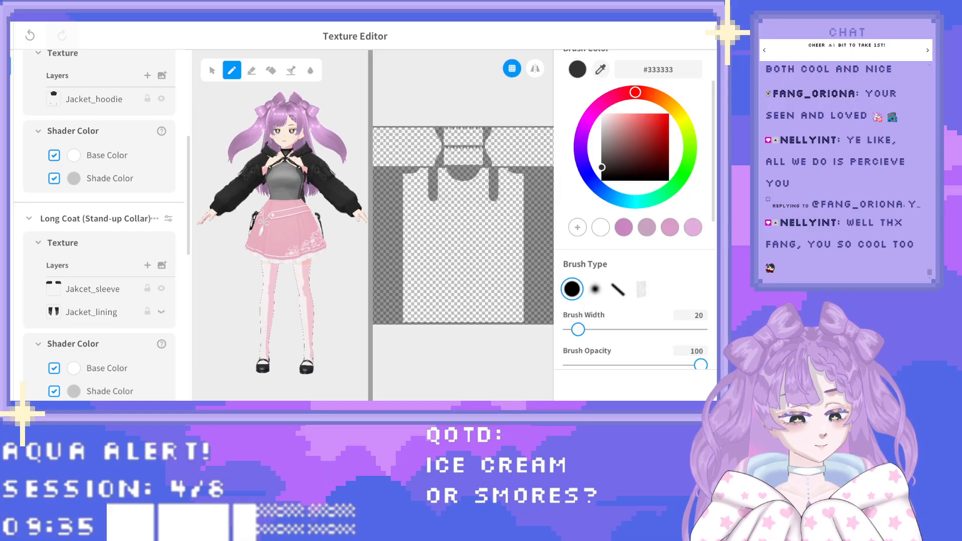
pyautogui.scroll(5, 125, 189)
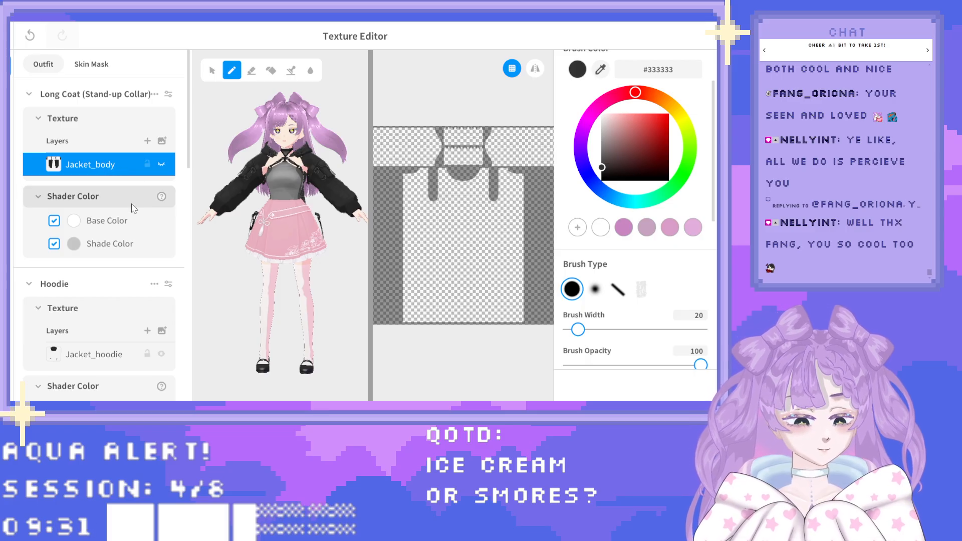
# On the Jacket_hoodie layer, erase the black marks on the lower garment area with a mirrored eraser at width 105.
pyautogui.scroll(-3, 125, 220)
pyautogui.click(126, 239)
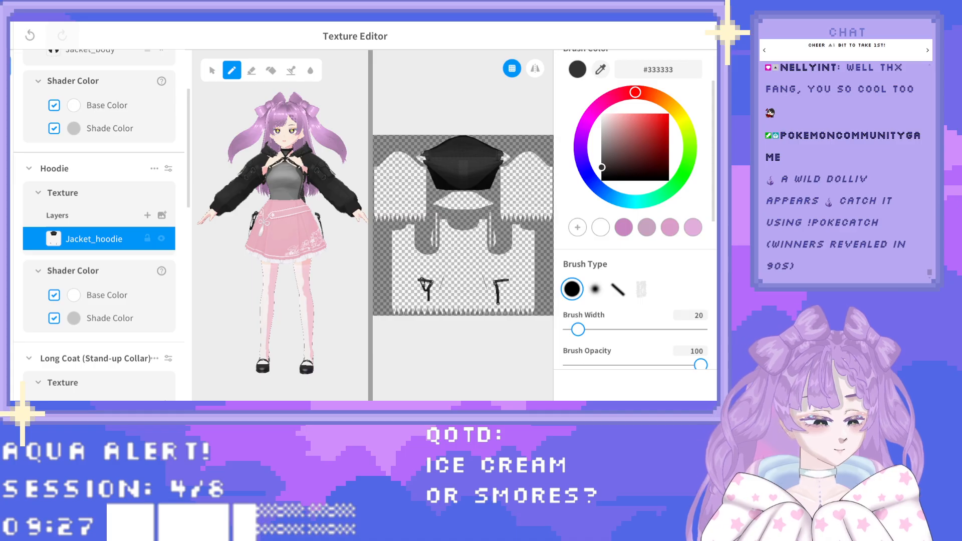
pyautogui.click(535, 68)
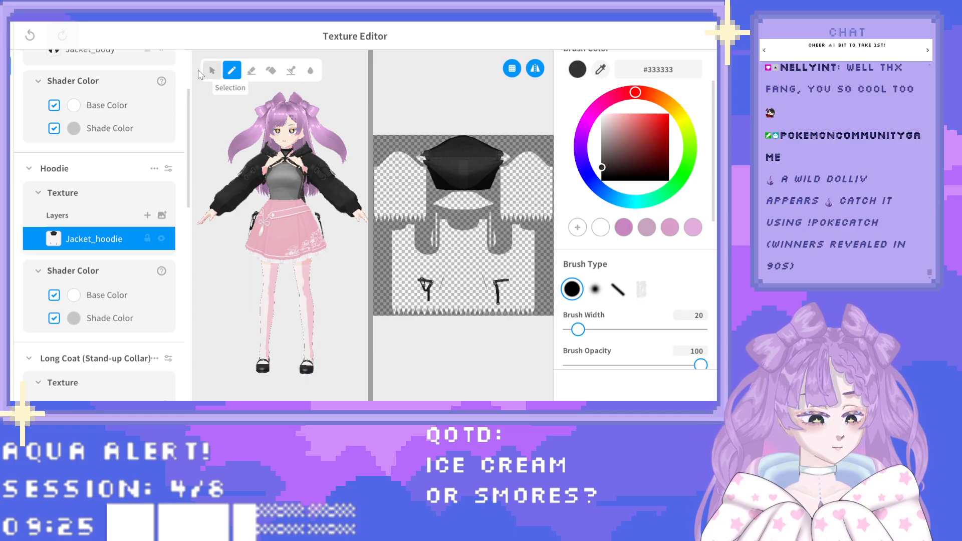
pyautogui.click(251, 70)
pyautogui.moveTo(604, 331); pyautogui.dragTo(615, 330)
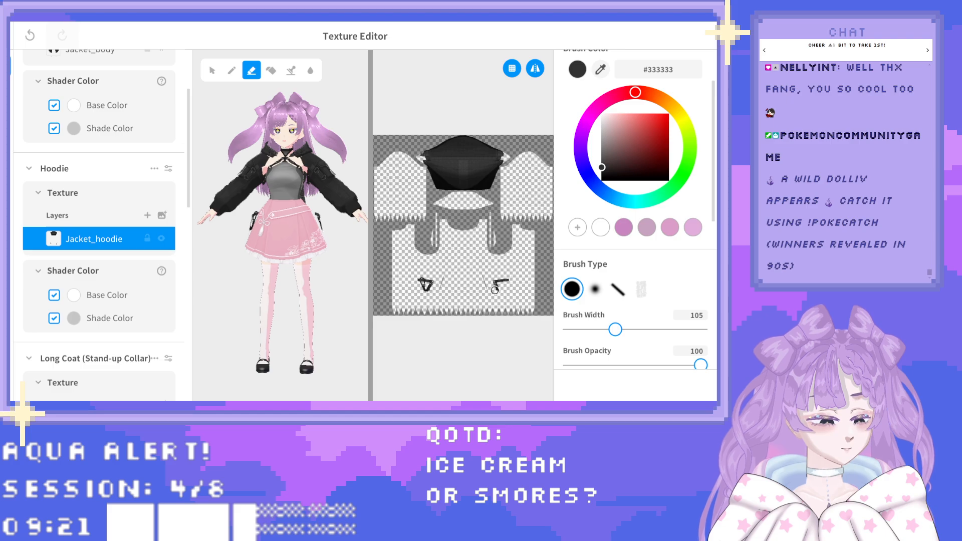
pyautogui.moveTo(496, 295); pyautogui.dragTo(498, 282)
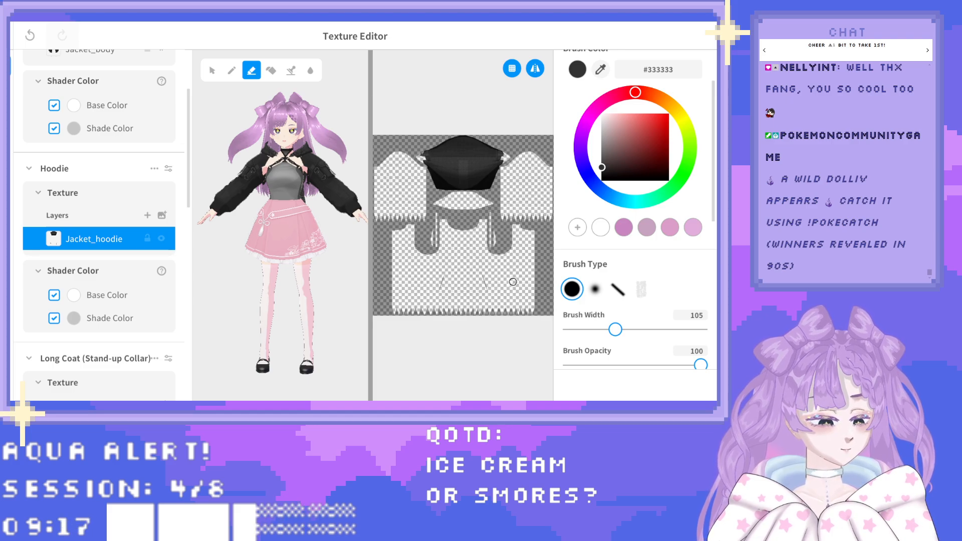
pyautogui.moveTo(315, 255); pyautogui.dragTo(258, 257)
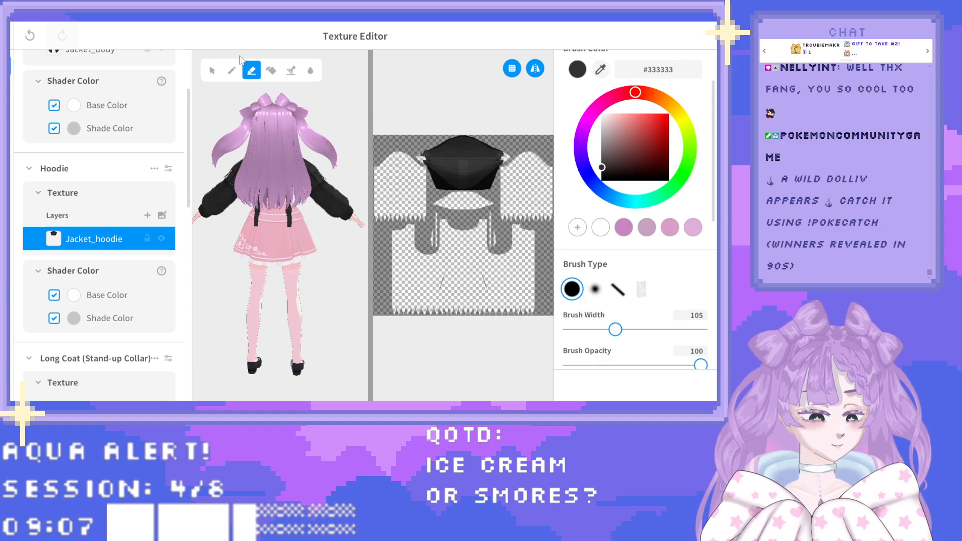
# Fill the black hood areas of the Jacket_hoodie texture with pink #EAB3D7, undoing the stray fill that spreads over the whole texture.
pyautogui.click(270, 70)
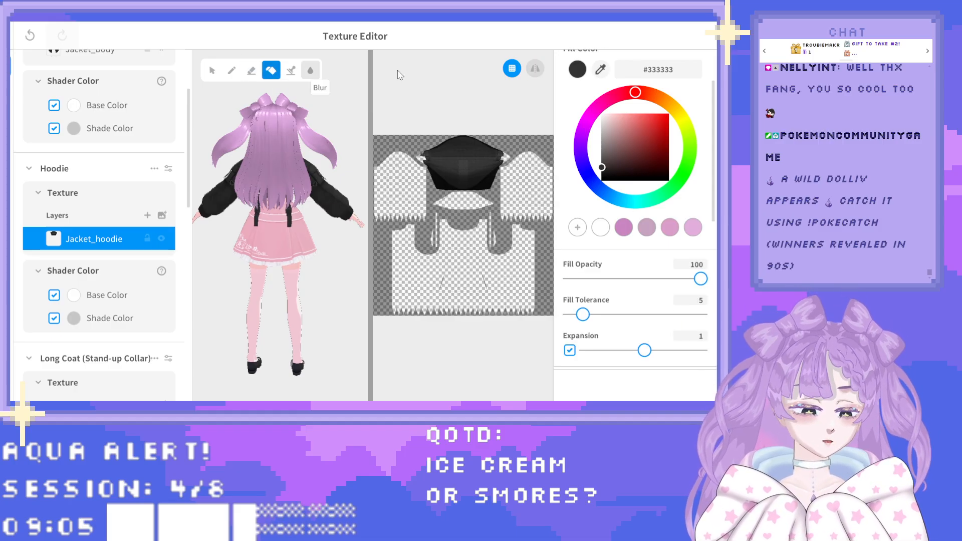
pyautogui.click(602, 100)
pyautogui.click(617, 117)
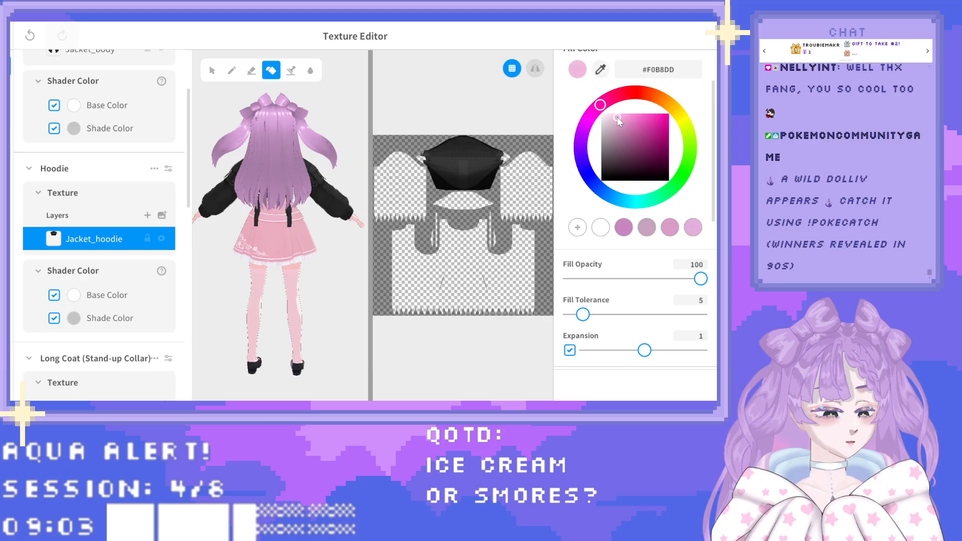
pyautogui.click(467, 161)
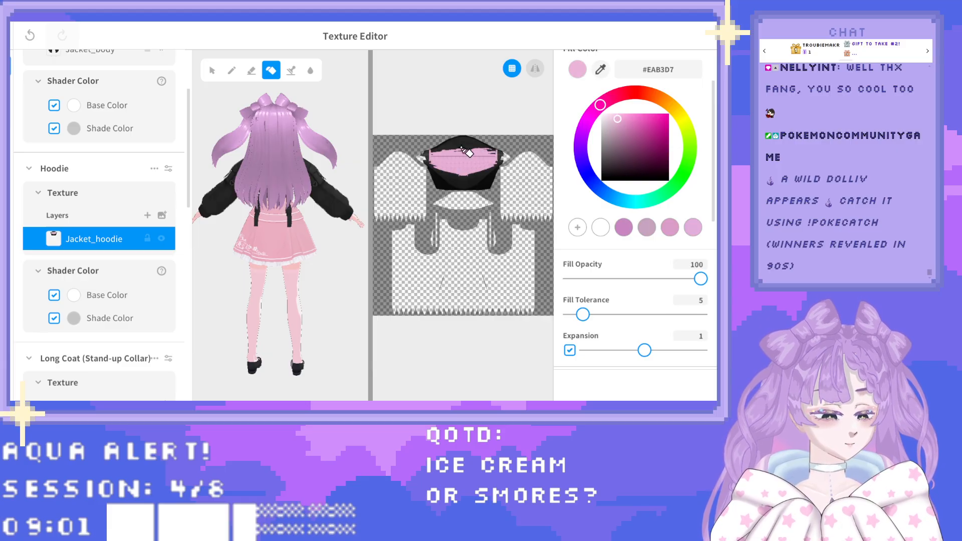
pyautogui.click(462, 147)
pyautogui.click(484, 186)
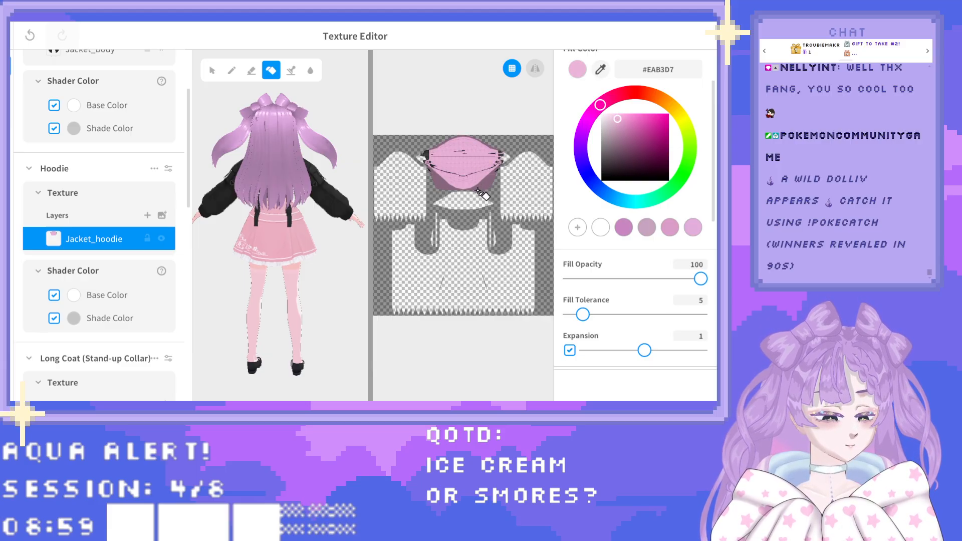
pyautogui.click(500, 170)
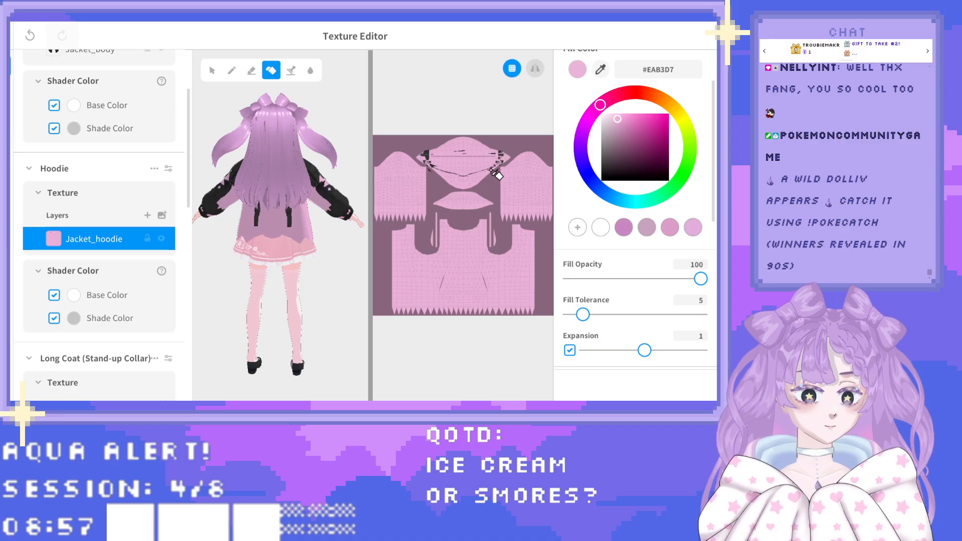
pyautogui.click(30, 35)
pyautogui.moveTo(316, 190); pyautogui.dragTo(252, 194, button='right')
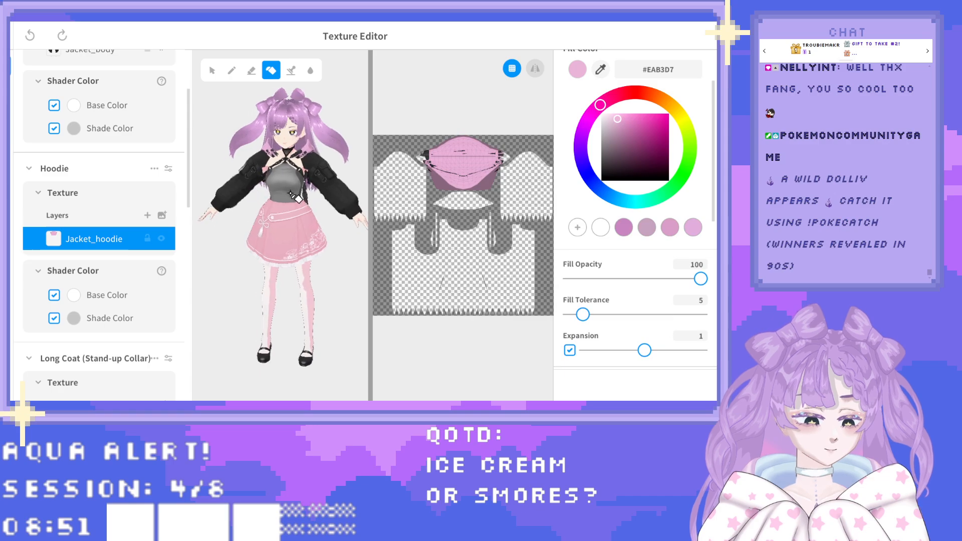
# Paint over the hood's leftover dark streaks with mirrored pink strokes at brush width 105, and touch up its outer corners at width 41.
pyautogui.scroll(3, 470, 158)
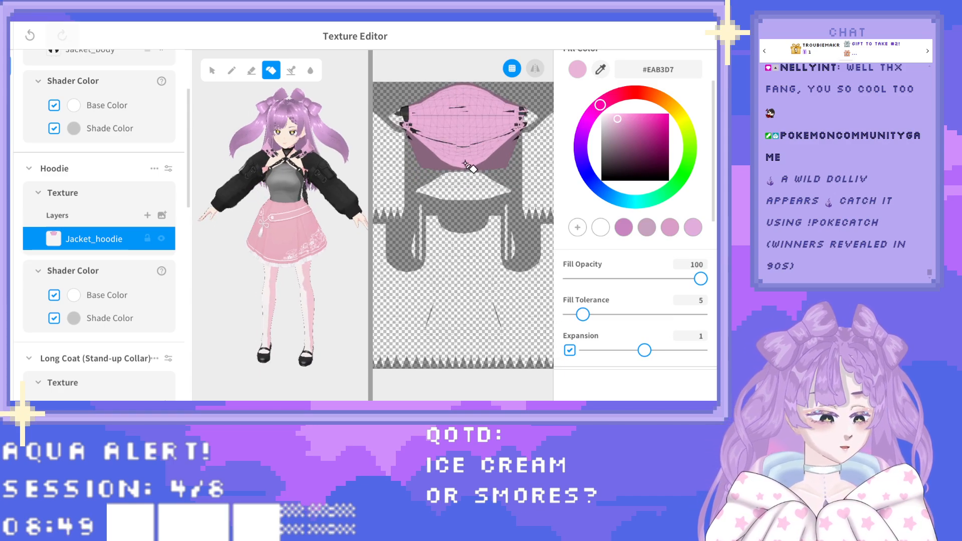
pyautogui.scroll(2, 456, 135)
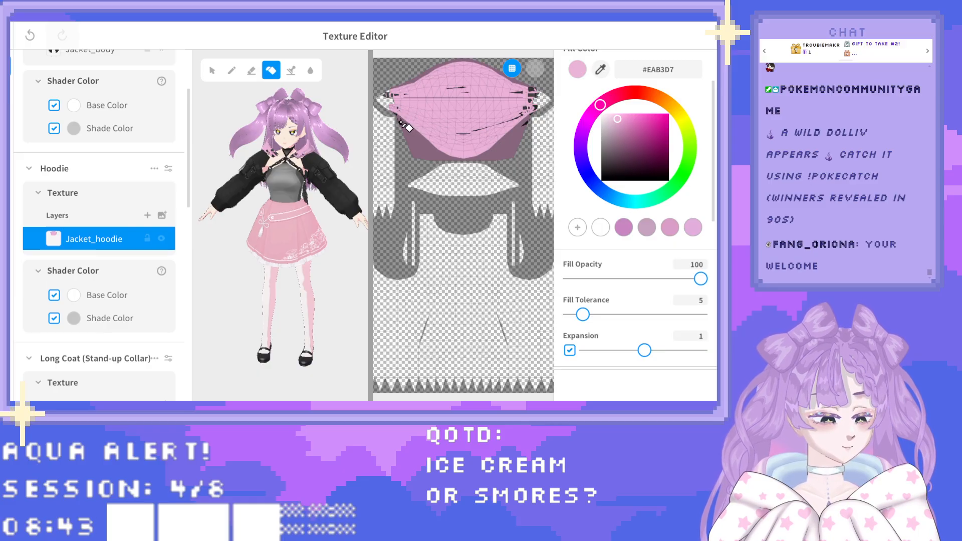
pyautogui.click(232, 71)
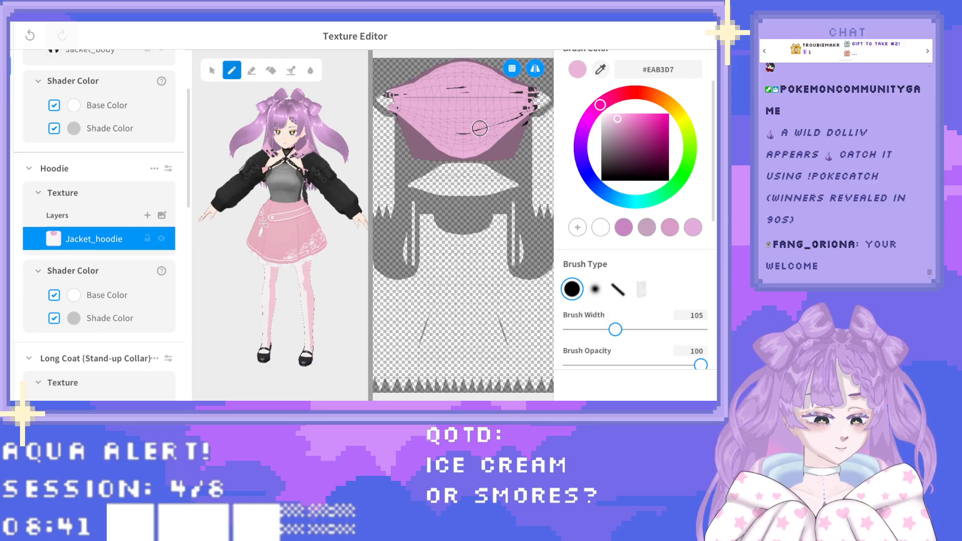
pyautogui.moveTo(521, 98)
pyautogui.mouseDown()
pyautogui.moveTo(457, 86)
pyautogui.moveTo(519, 118)
pyautogui.mouseUp()
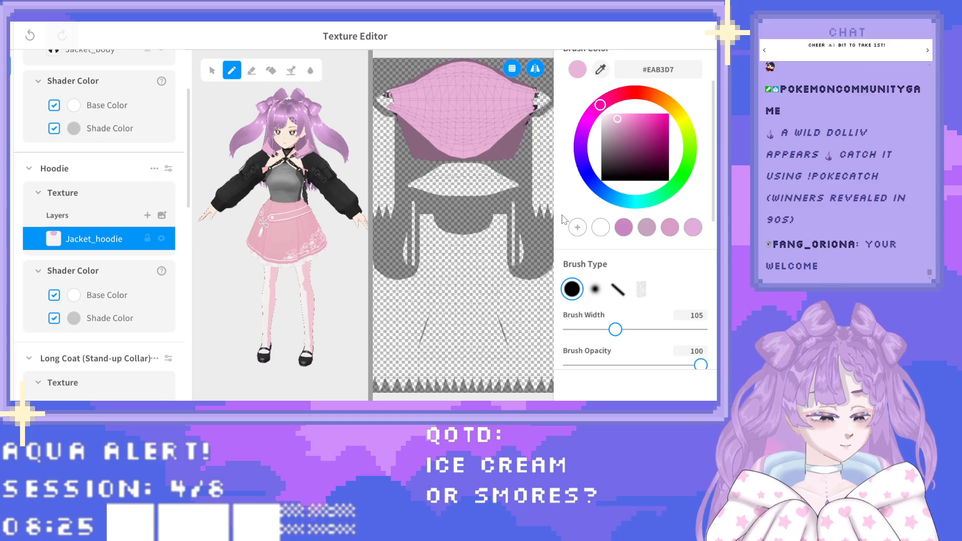
pyautogui.moveTo(615, 329); pyautogui.dragTo(588, 329)
pyautogui.click(30, 35)
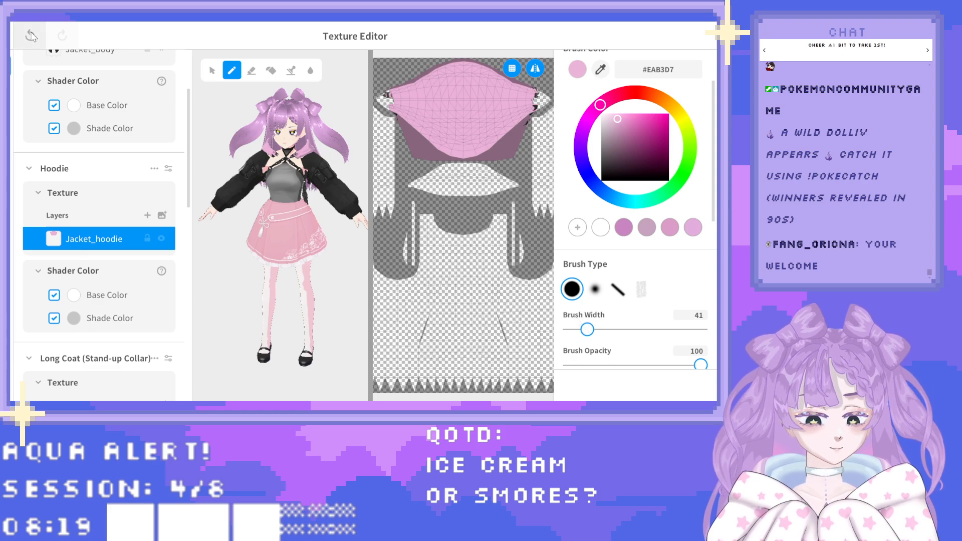
pyautogui.click(524, 119)
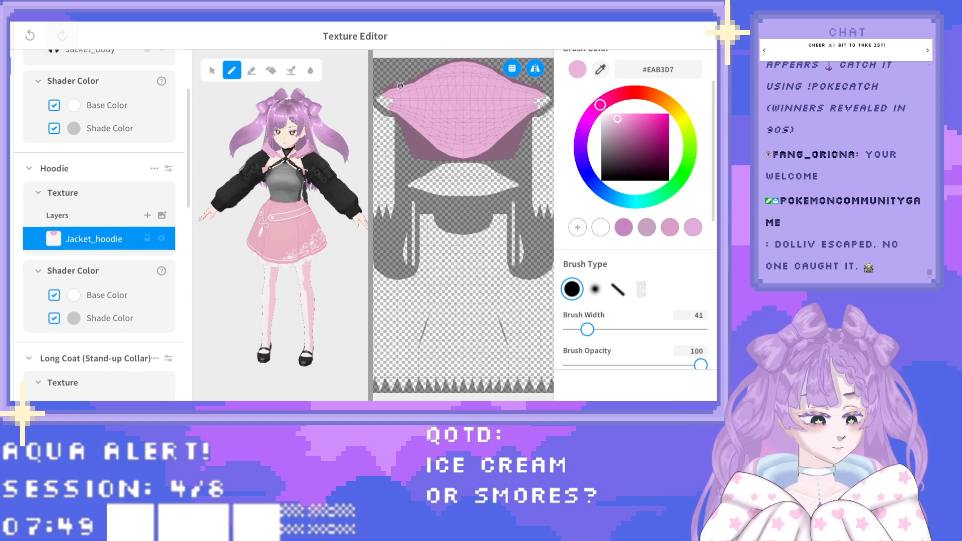
# Erase the paint from the outer tips of the hood on both sides of the Jacket_hoodie texture.
pyautogui.press('e')
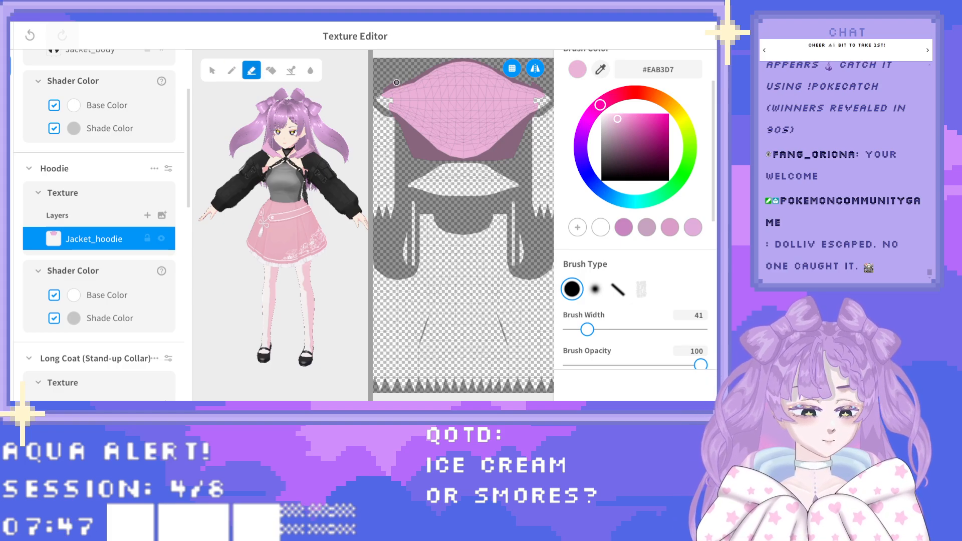
pyautogui.moveTo(390, 96); pyautogui.dragTo(397, 95)
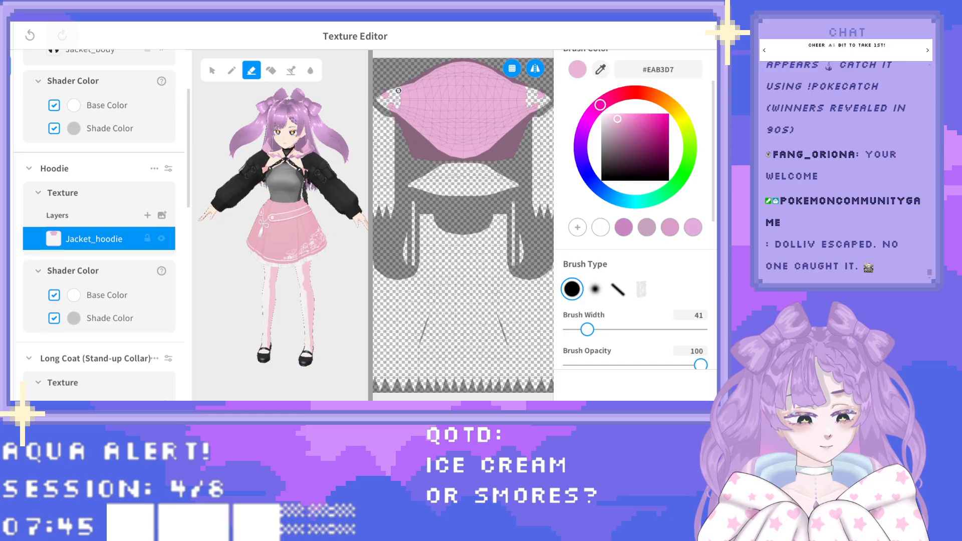
pyautogui.click(30, 34)
pyautogui.moveTo(381, 109); pyautogui.dragTo(381, 103)
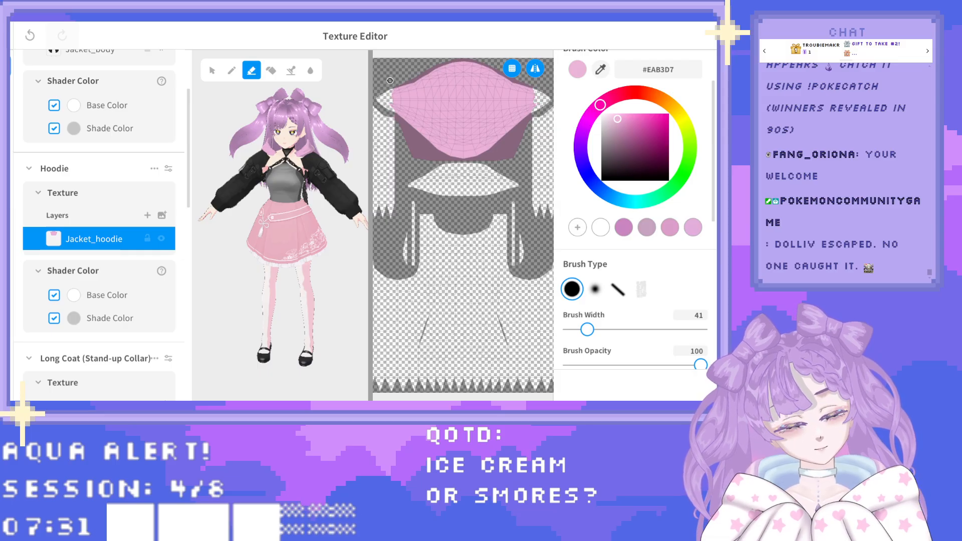
pyautogui.click(231, 70)
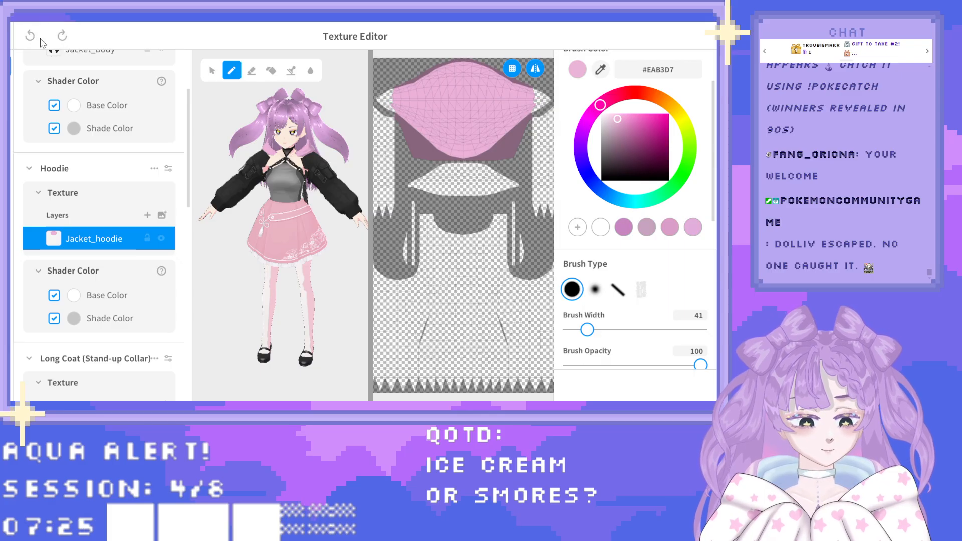
pyautogui.moveTo(386, 107); pyautogui.dragTo(390, 107)
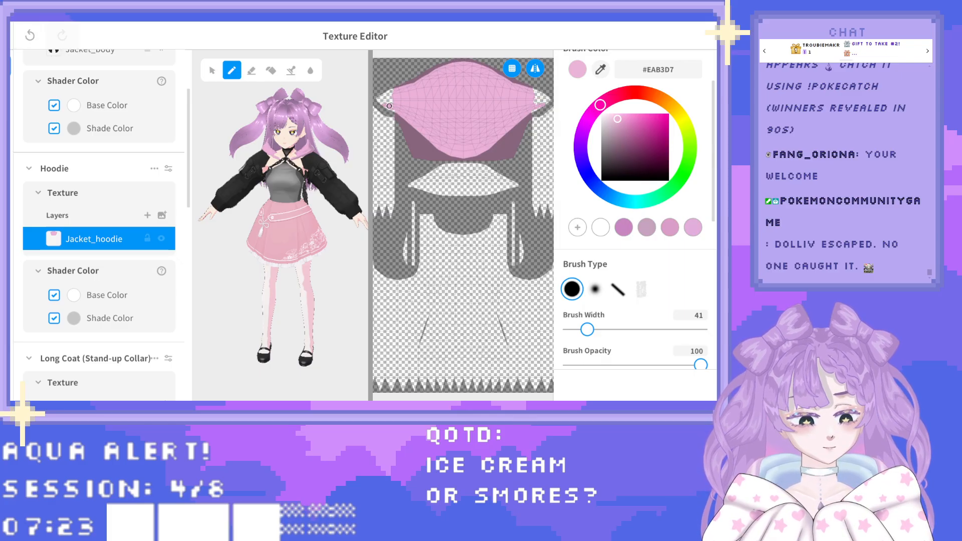
pyautogui.click(39, 39)
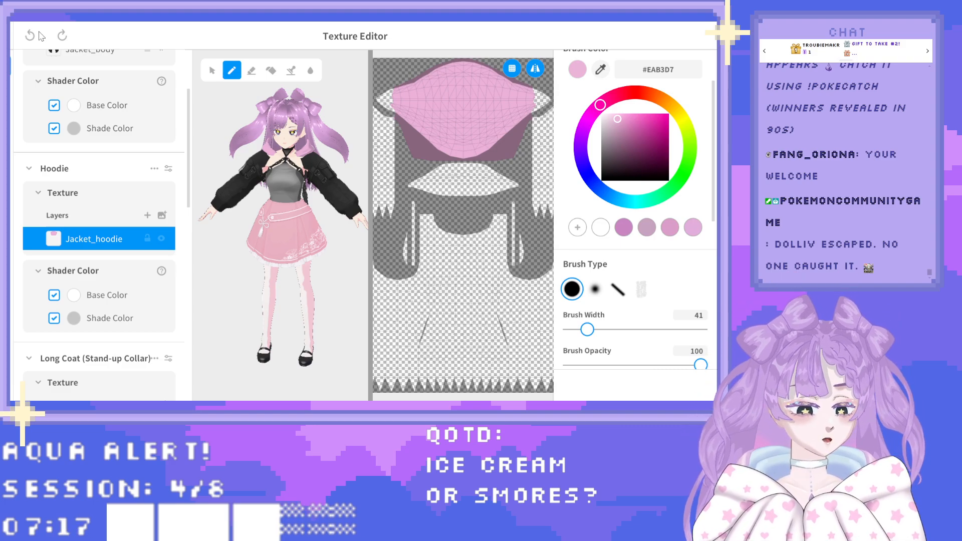
# Select the Jakcet_sleeve texture layer of the Long Coat (Stand-up Collar) for painting.
pyautogui.moveTo(189, 143); pyautogui.dragTo(189, 149)
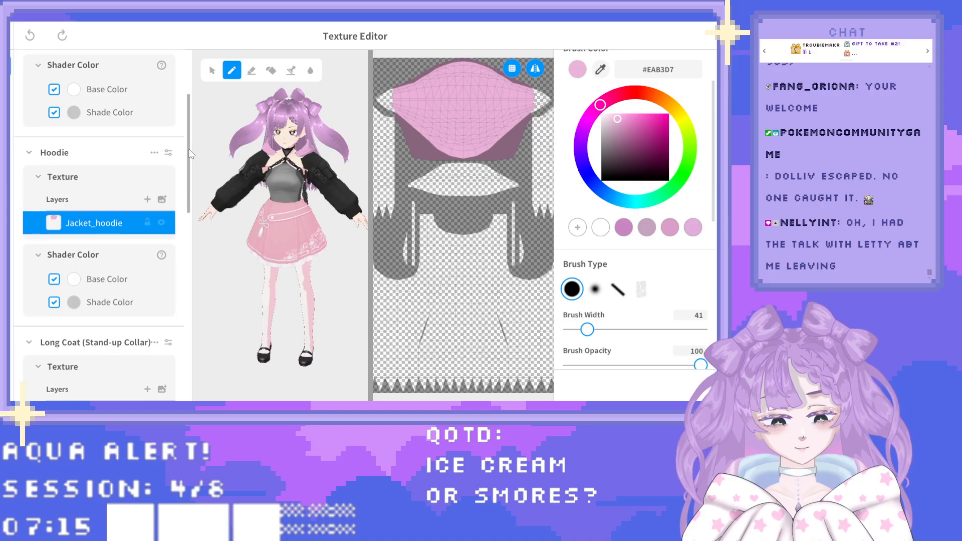
pyautogui.scroll(-4, 173, 207)
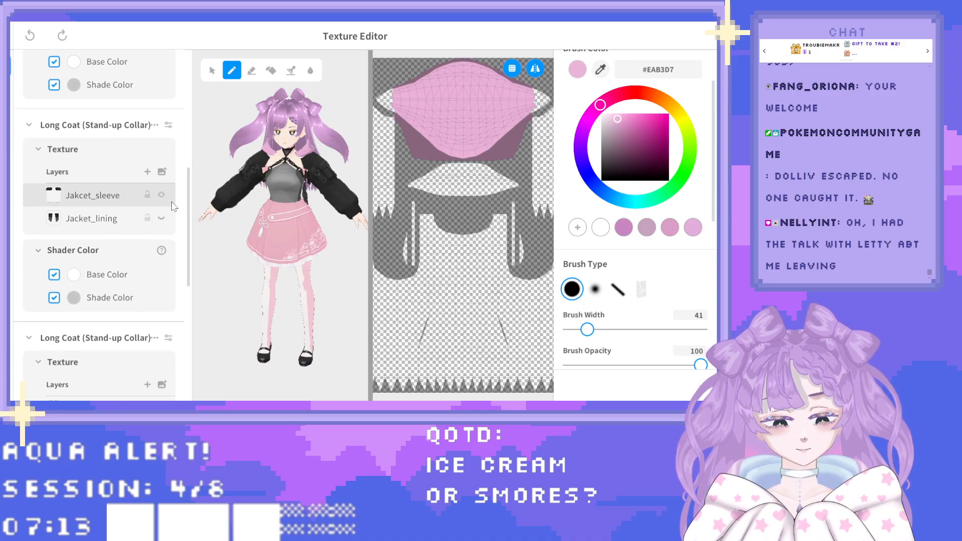
pyautogui.click(128, 195)
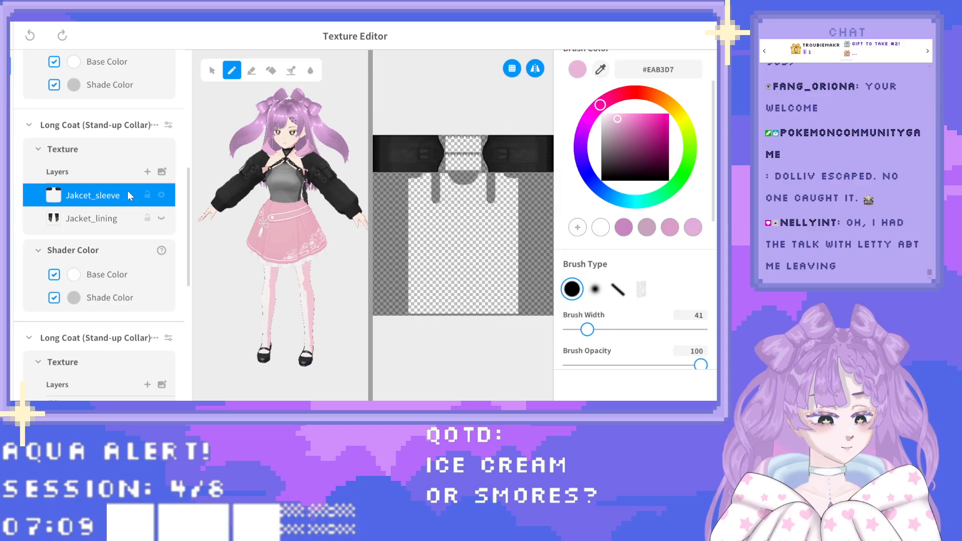
pyautogui.click(271, 70)
pyautogui.click(419, 137)
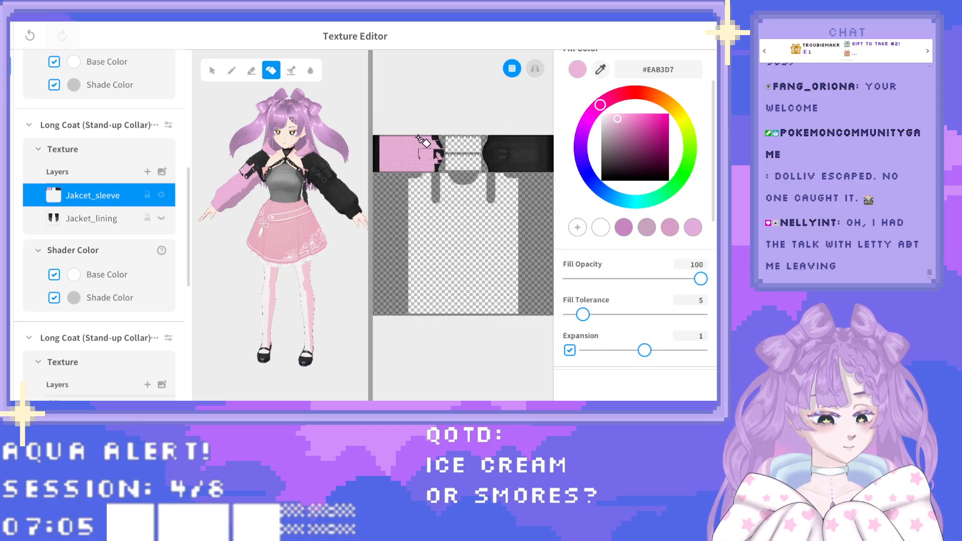
pyautogui.hotkey('ctrl', 'z')
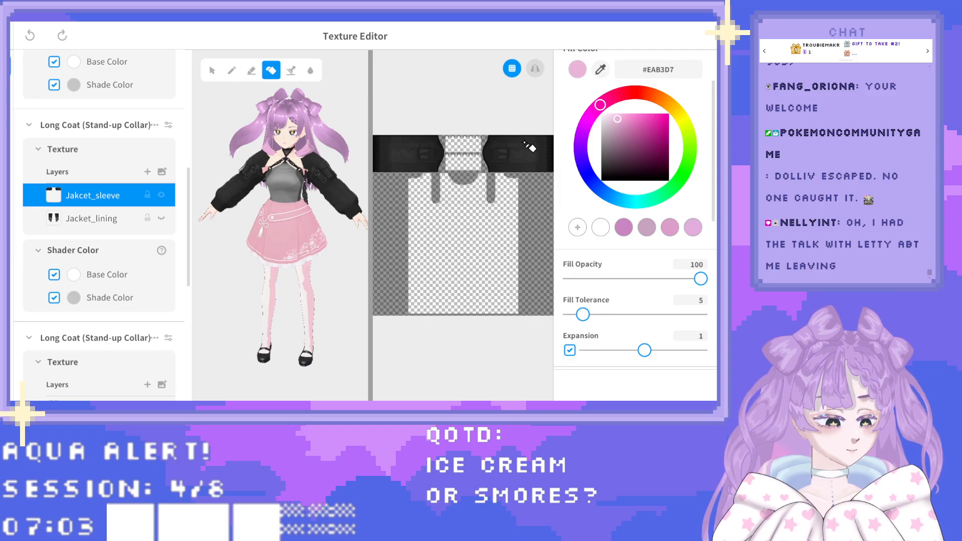
# Paint both coat sleeves pink #EAB3D7 with the mirrored brush at width 81, and colour the cuff ends light blue #B3D7EA.
pyautogui.click(535, 71)
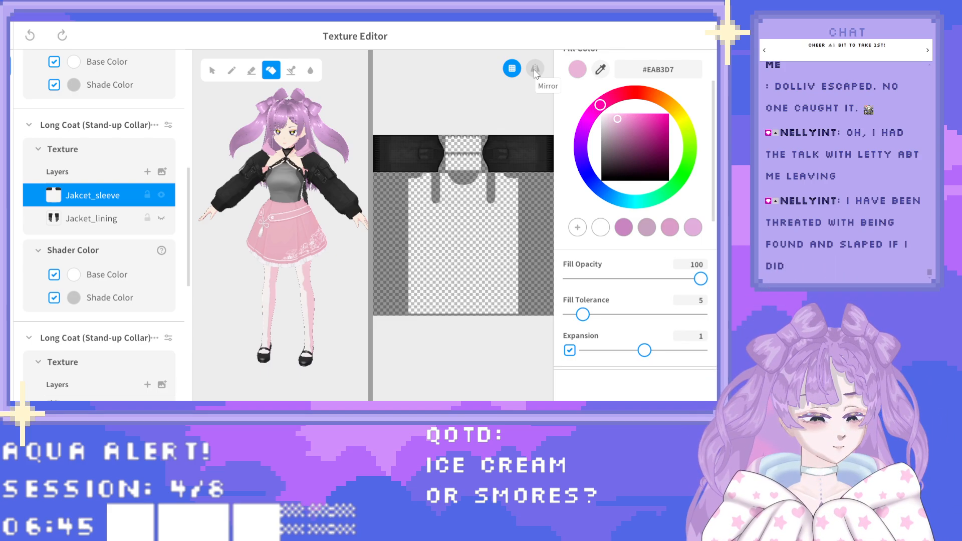
pyautogui.click(232, 70)
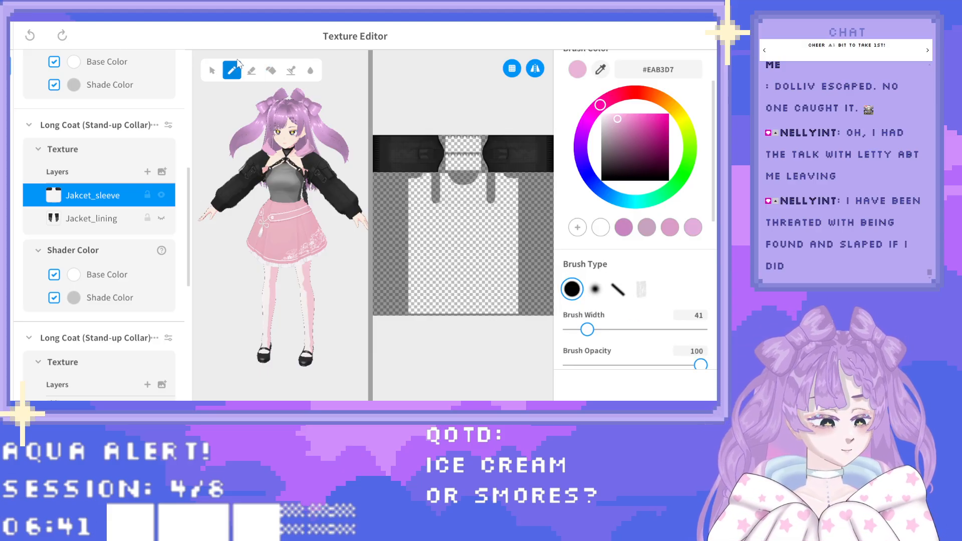
pyautogui.scroll(-1, 457, 229)
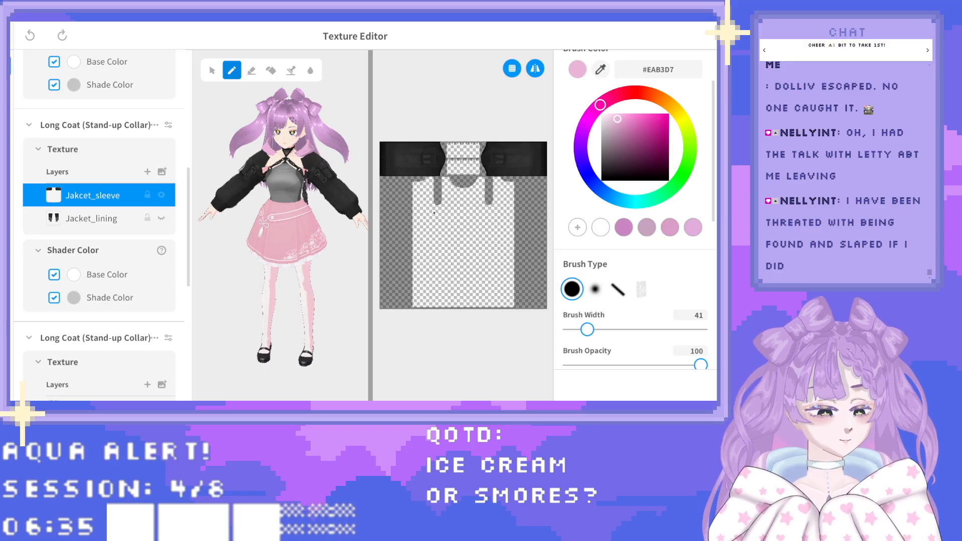
pyautogui.moveTo(415, 147); pyautogui.dragTo(405, 157)
pyautogui.moveTo(592, 328); pyautogui.dragTo(605, 324)
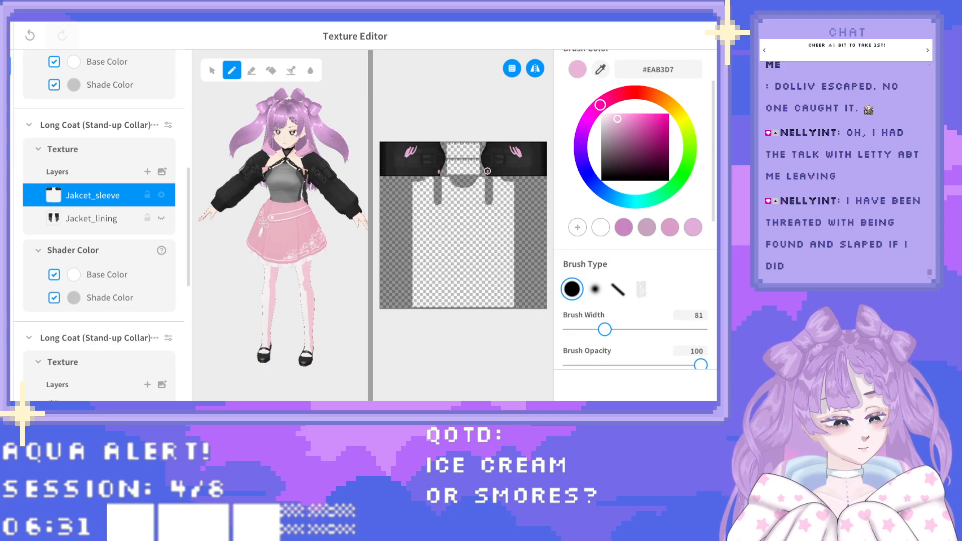
pyautogui.moveTo(483, 168)
pyautogui.mouseDown()
pyautogui.moveTo(484, 154)
pyautogui.moveTo(487, 176)
pyautogui.moveTo(486, 149)
pyautogui.moveTo(493, 174)
pyautogui.moveTo(543, 173)
pyautogui.moveTo(536, 139)
pyautogui.moveTo(502, 143)
pyautogui.moveTo(545, 145)
pyautogui.moveTo(544, 165)
pyautogui.moveTo(545, 150)
pyautogui.moveTo(527, 164)
pyautogui.moveTo(491, 156)
pyautogui.moveTo(493, 147)
pyautogui.moveTo(495, 171)
pyautogui.moveTo(494, 148)
pyautogui.moveTo(513, 168)
pyautogui.moveTo(511, 150)
pyautogui.moveTo(523, 171)
pyautogui.moveTo(511, 146)
pyautogui.moveTo(526, 145)
pyautogui.mouseUp()
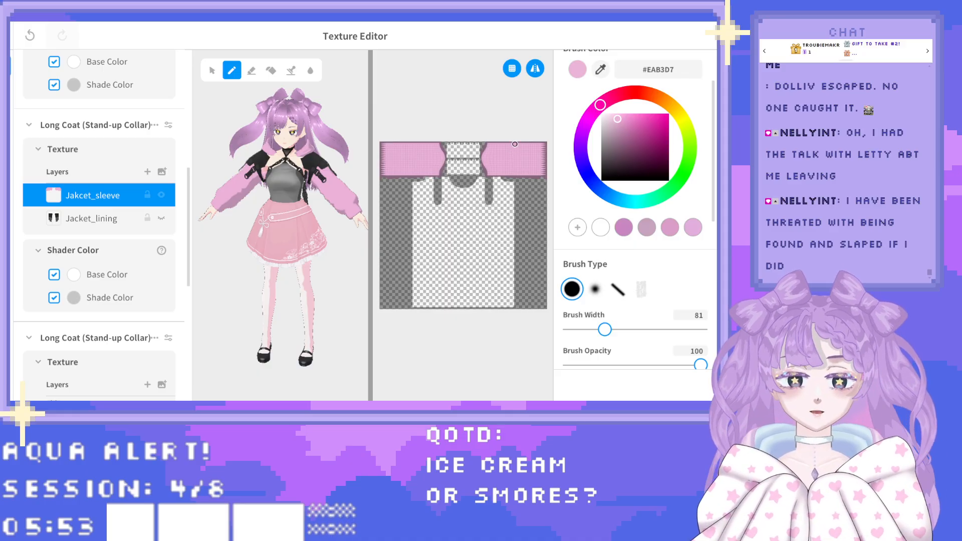
pyautogui.click(616, 198)
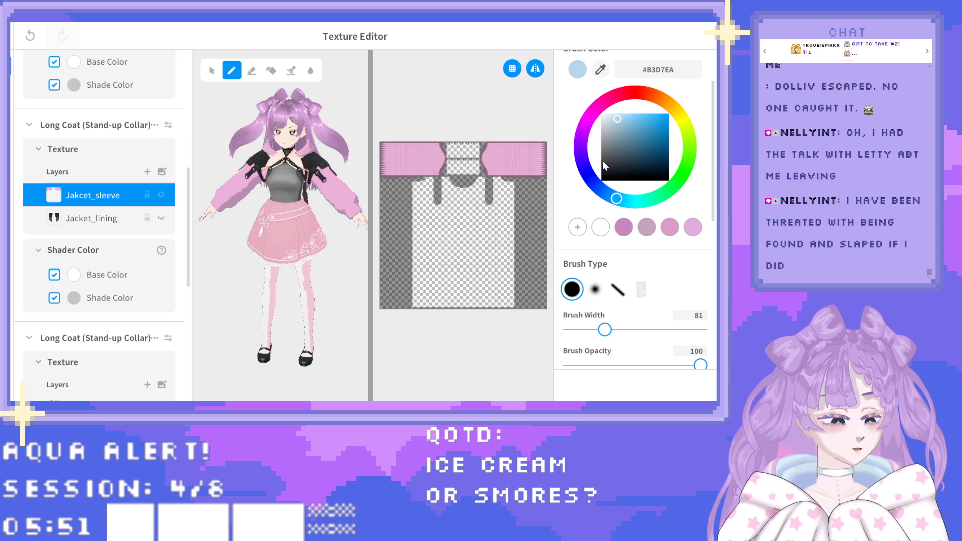
pyautogui.moveTo(540, 170); pyautogui.dragTo(544, 140)
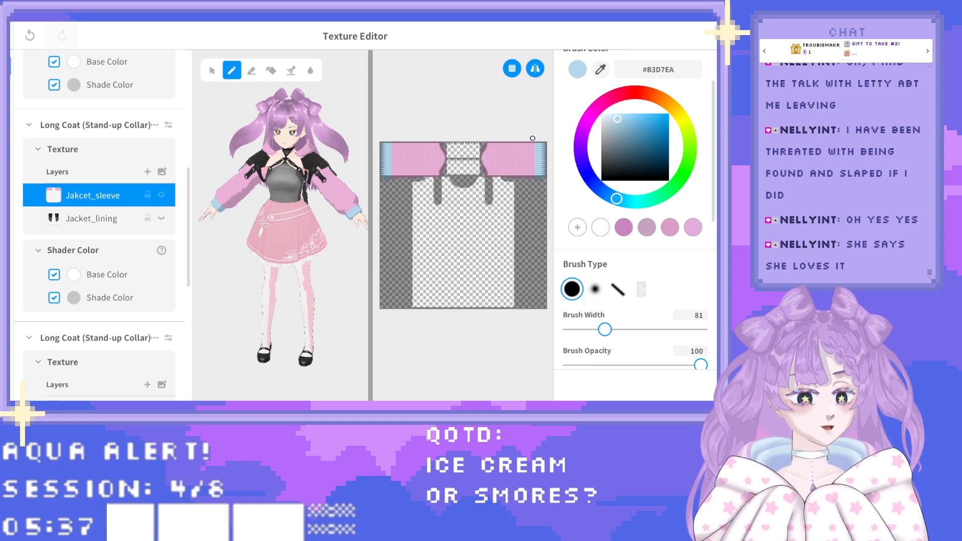
# Select the Jakcet_shoulder texture layer of the Long Coat (Stand-up Collar) for painting.
pyautogui.scroll(-2, 190, 245)
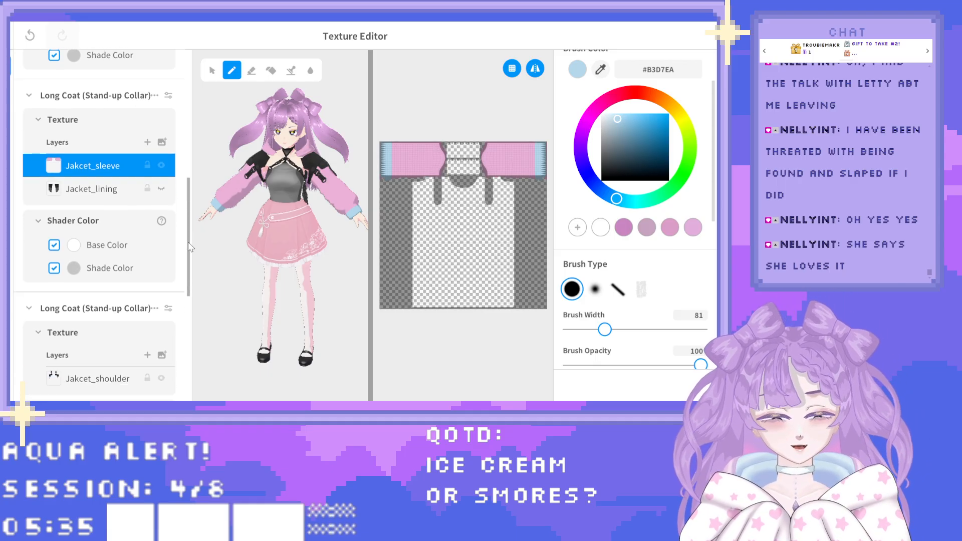
pyautogui.scroll(-5, 189, 246)
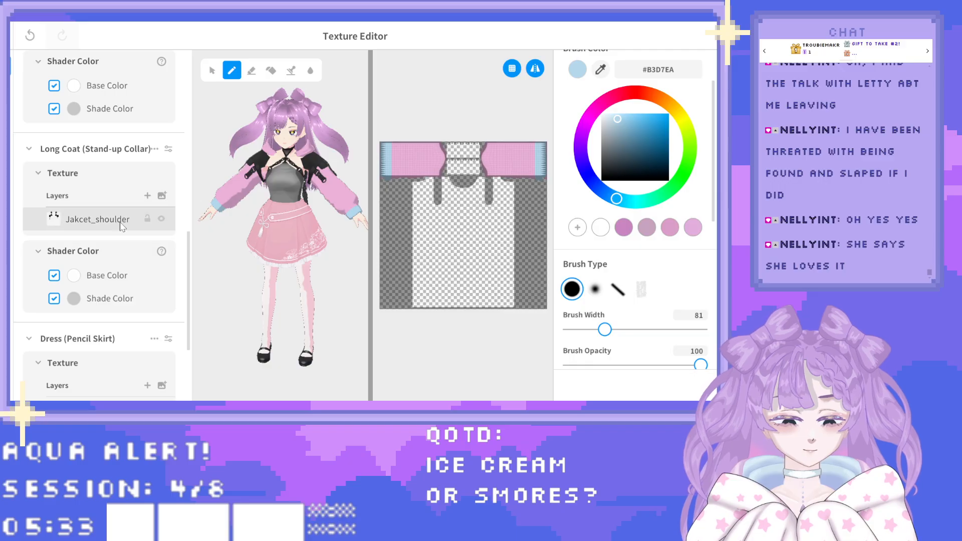
pyautogui.click(125, 216)
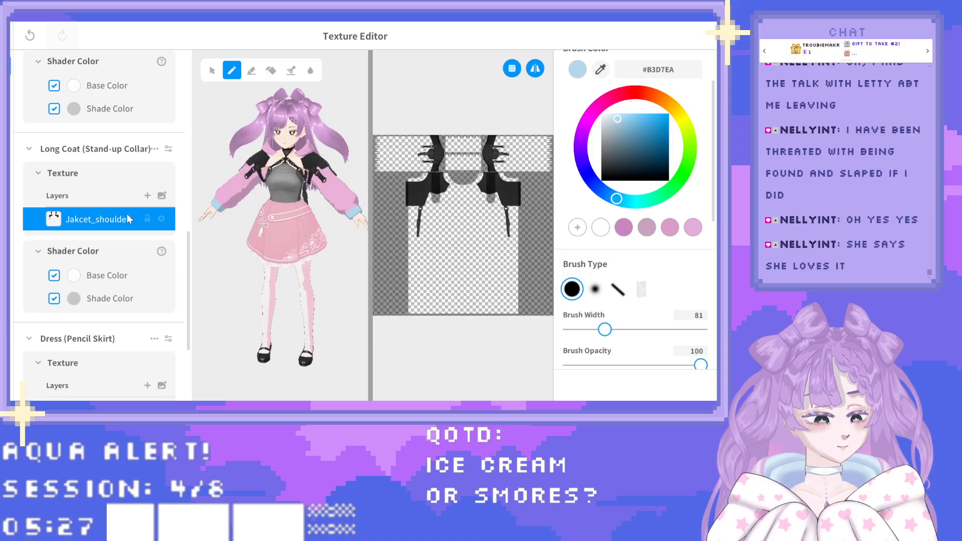
# Toggle the Jakcet_shoulder layer's visibility repeatedly to compare the coat with and without its shoulder pieces.
pyautogui.click(160, 217)
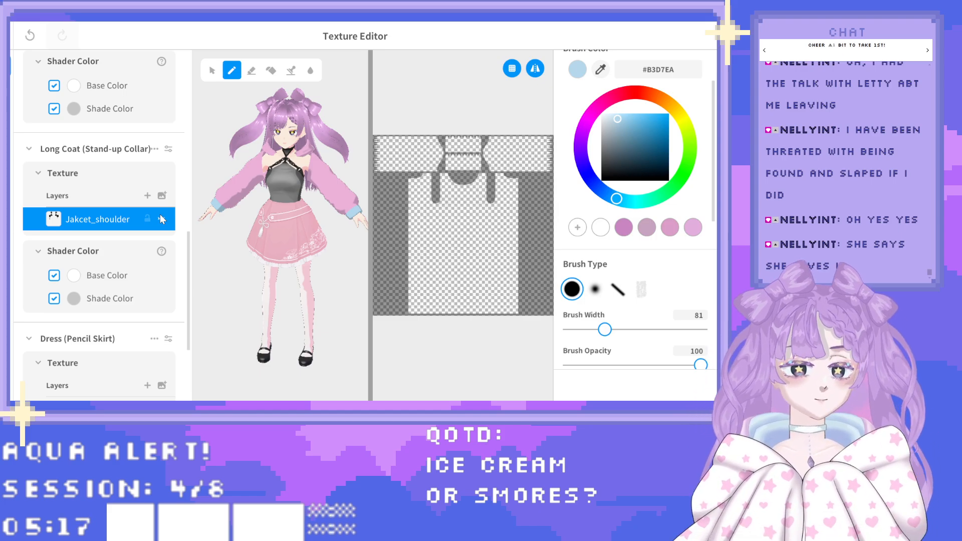
pyautogui.moveTo(247, 181); pyautogui.dragTo(266, 191, button='right')
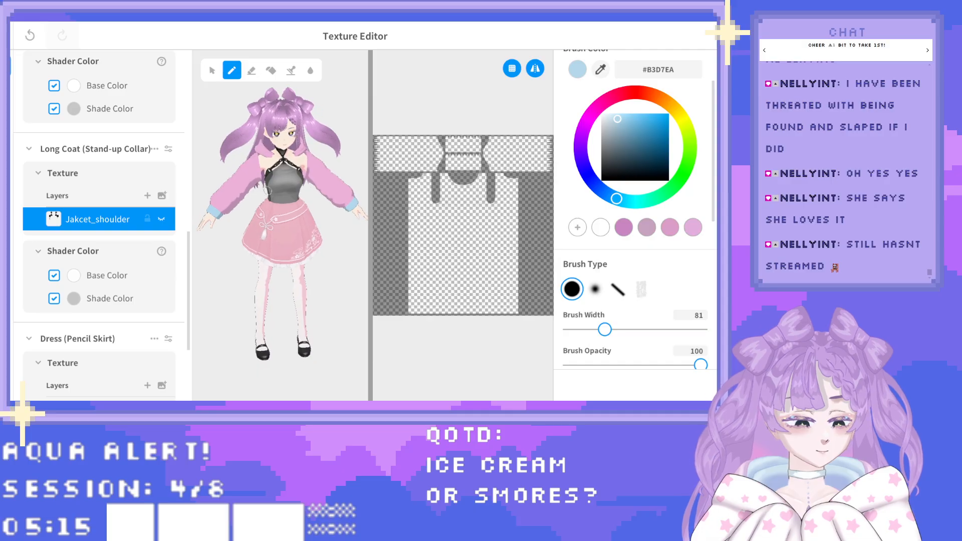
pyautogui.scroll(5, 267, 190)
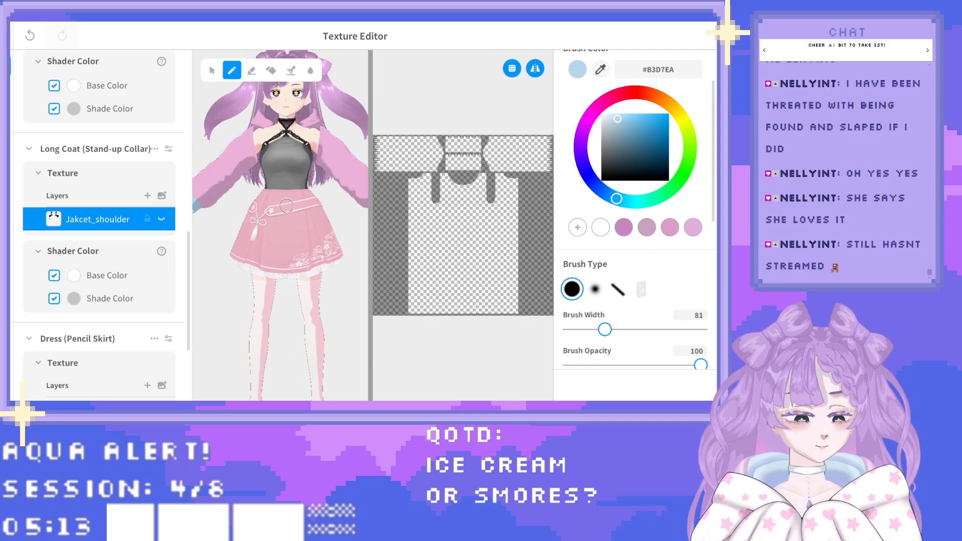
pyautogui.scroll(-5, 285, 209)
pyautogui.click(160, 219)
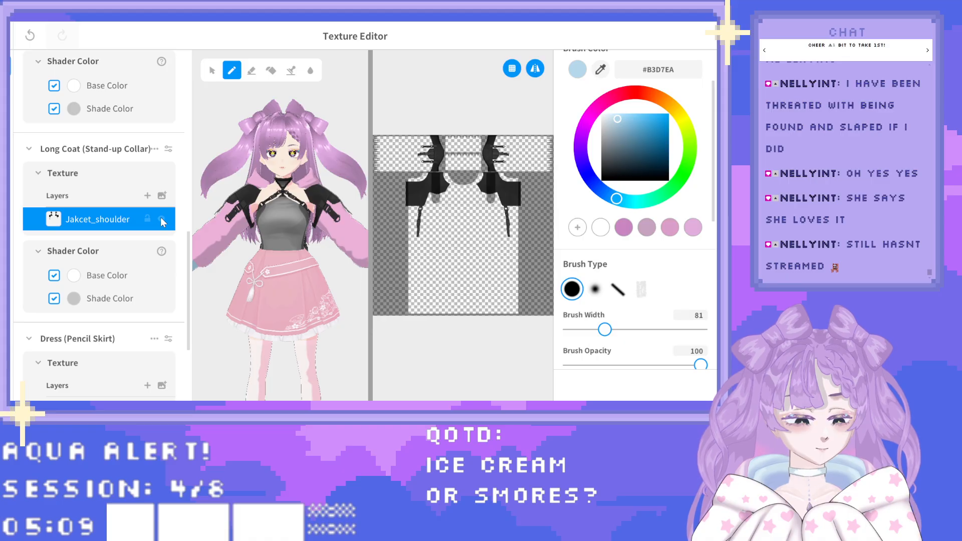
pyautogui.click(161, 219)
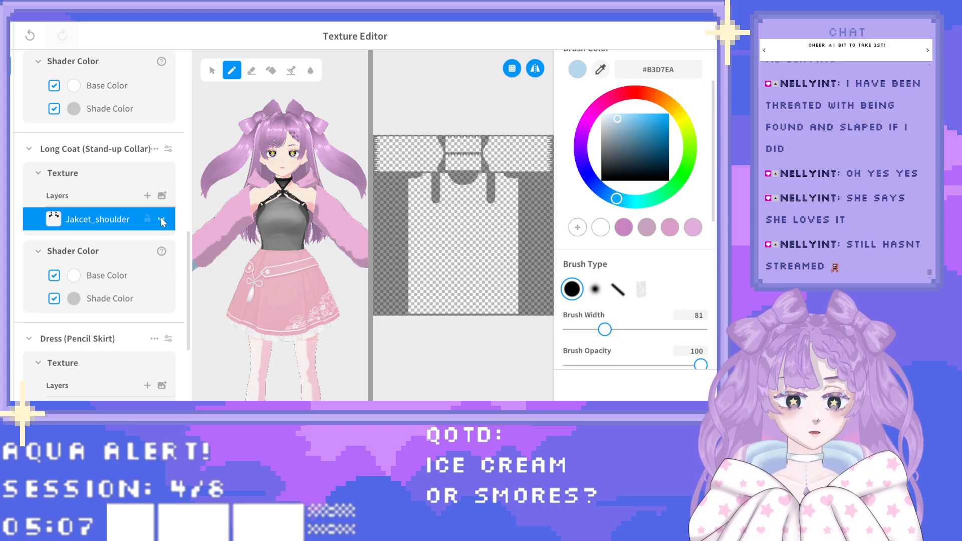
pyautogui.click(160, 219)
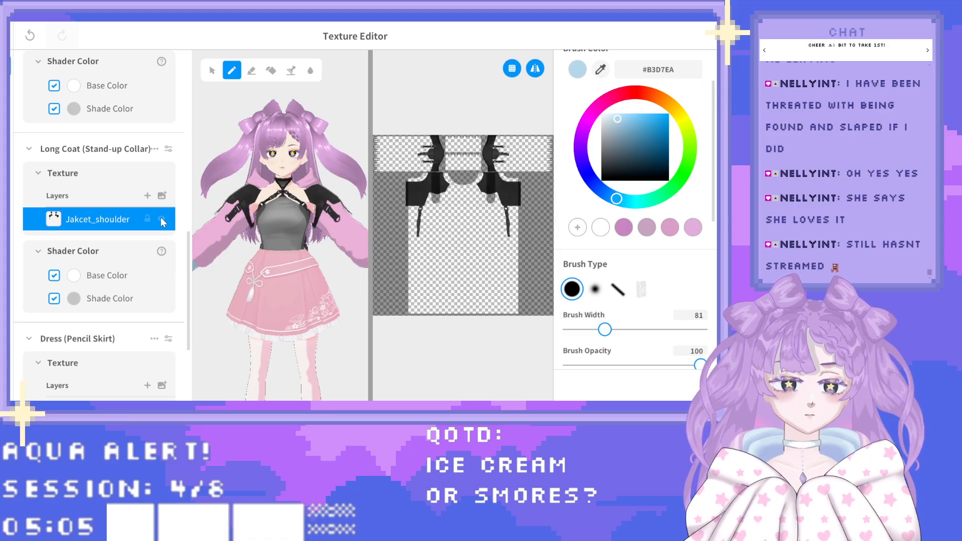
pyautogui.click(161, 218)
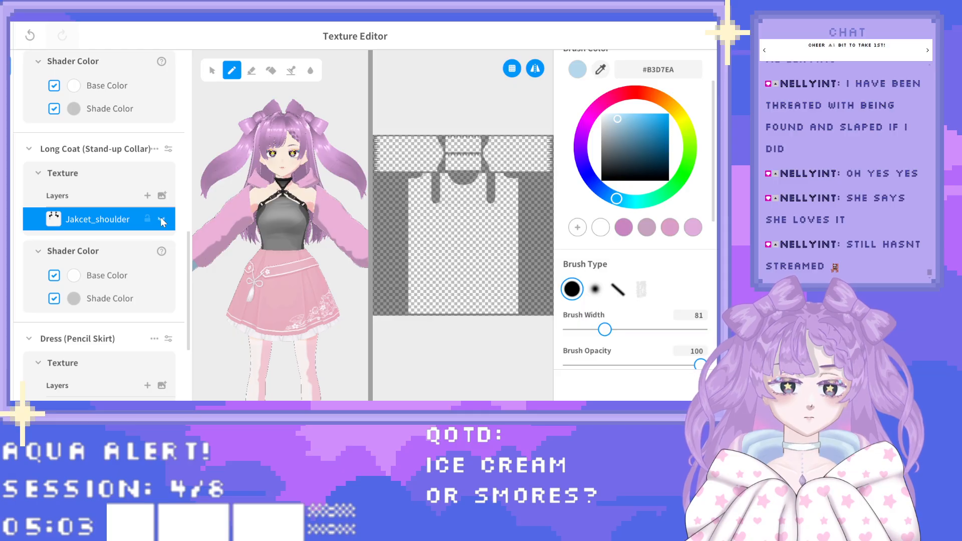
pyautogui.click(161, 219)
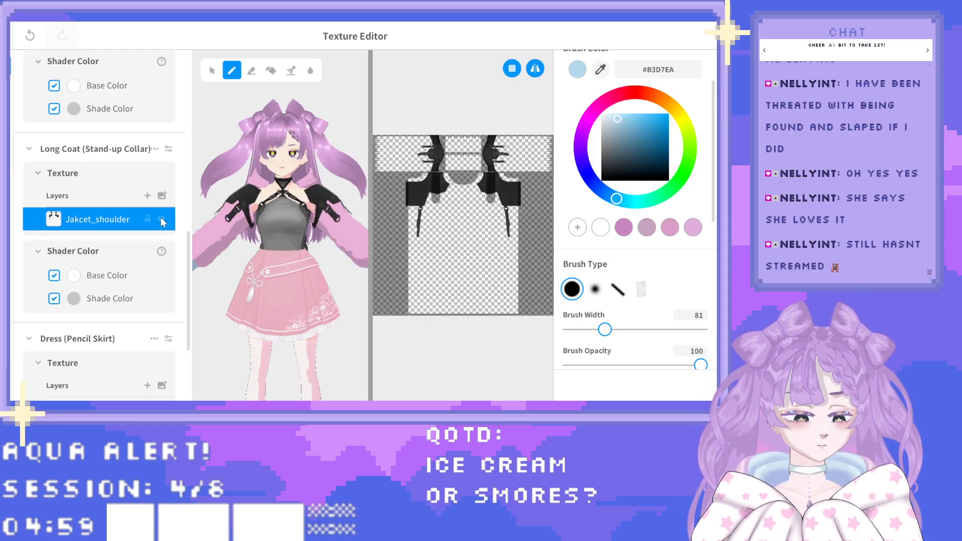
pyautogui.click(161, 219)
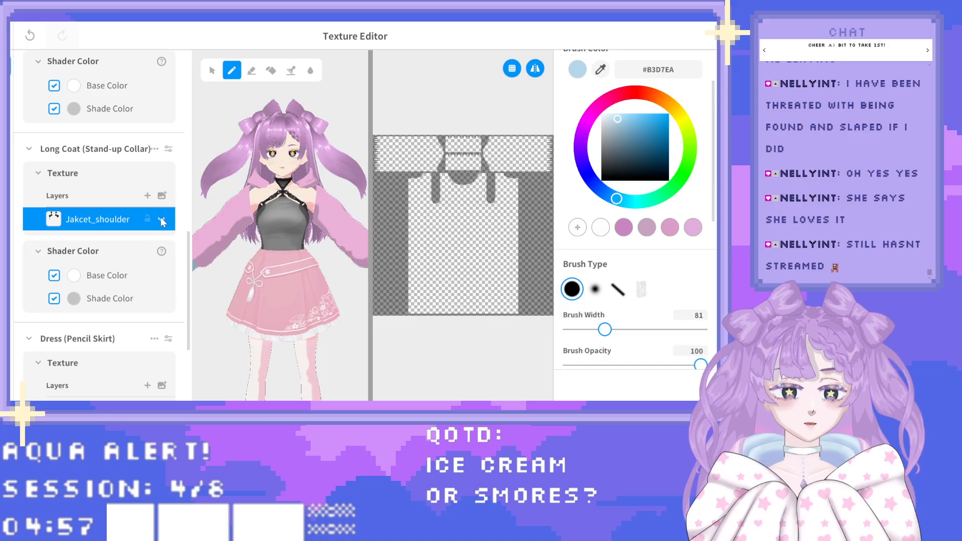
pyautogui.click(161, 220)
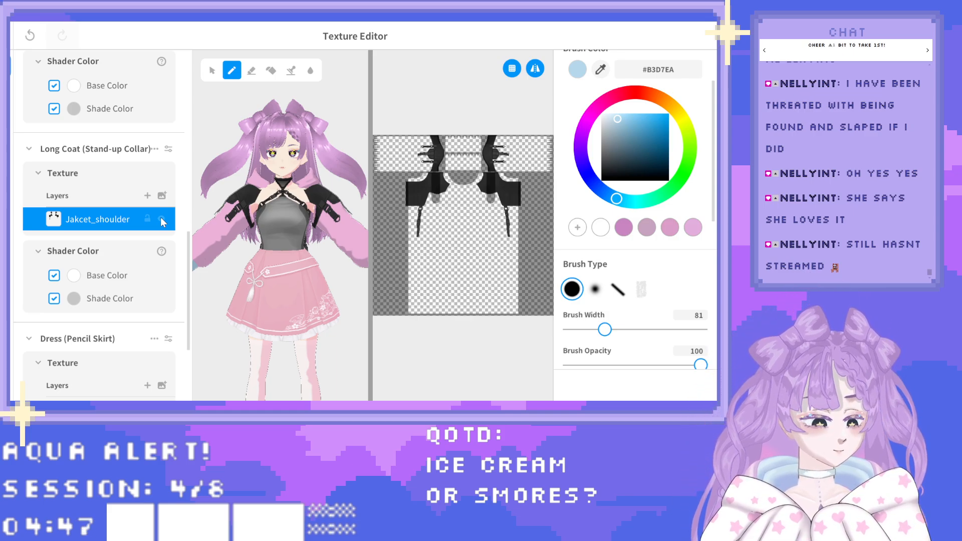
# Sample the pink #EAB1D7 from the avatar's sleeve and paint the inner edges of both shoulder pieces with the mirrored brush.
pyautogui.click(600, 69)
pyautogui.click(347, 227)
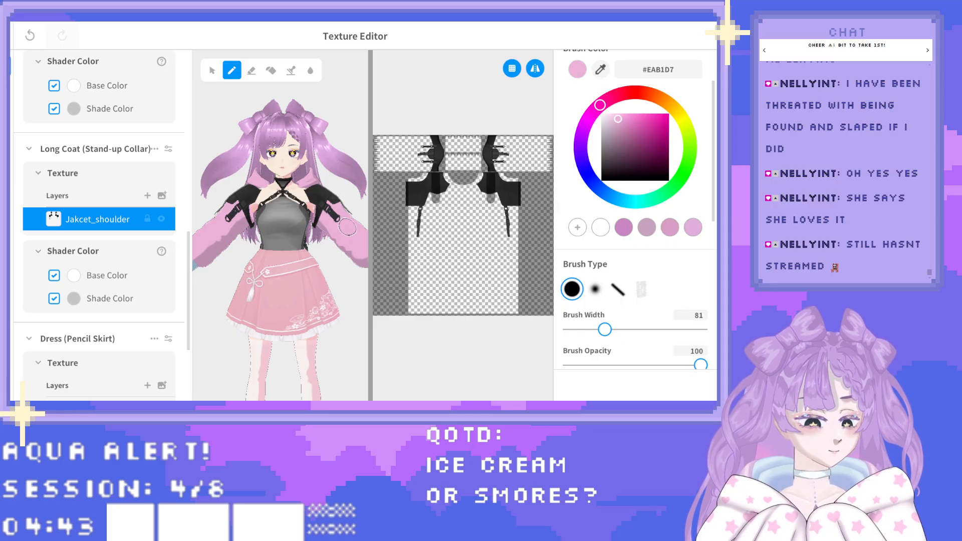
pyautogui.moveTo(481, 181)
pyautogui.mouseDown()
pyautogui.moveTo(481, 189)
pyautogui.moveTo(494, 136)
pyautogui.moveTo(494, 171)
pyautogui.moveTo(482, 157)
pyautogui.mouseUp()
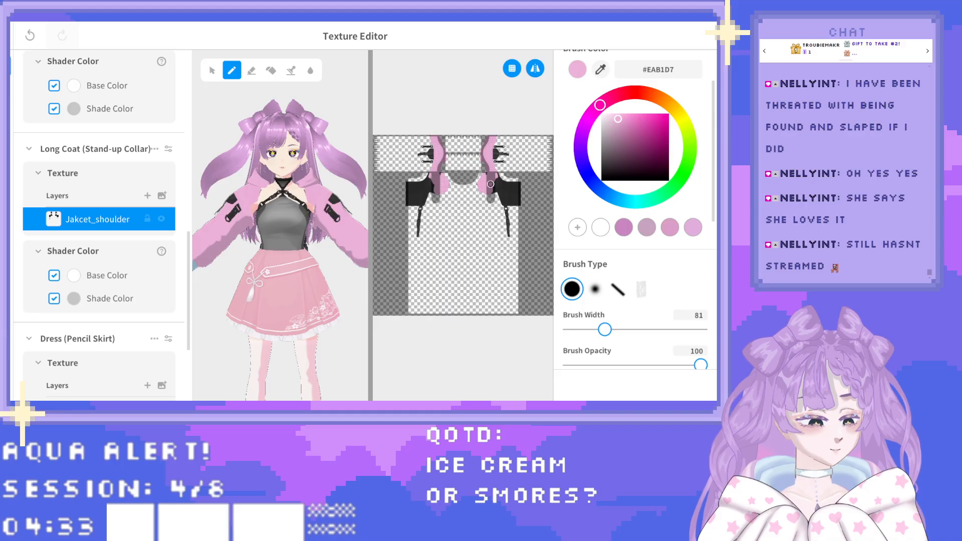
pyautogui.moveTo(484, 182)
pyautogui.mouseDown()
pyautogui.moveTo(497, 185)
pyautogui.moveTo(484, 176)
pyautogui.mouseUp()
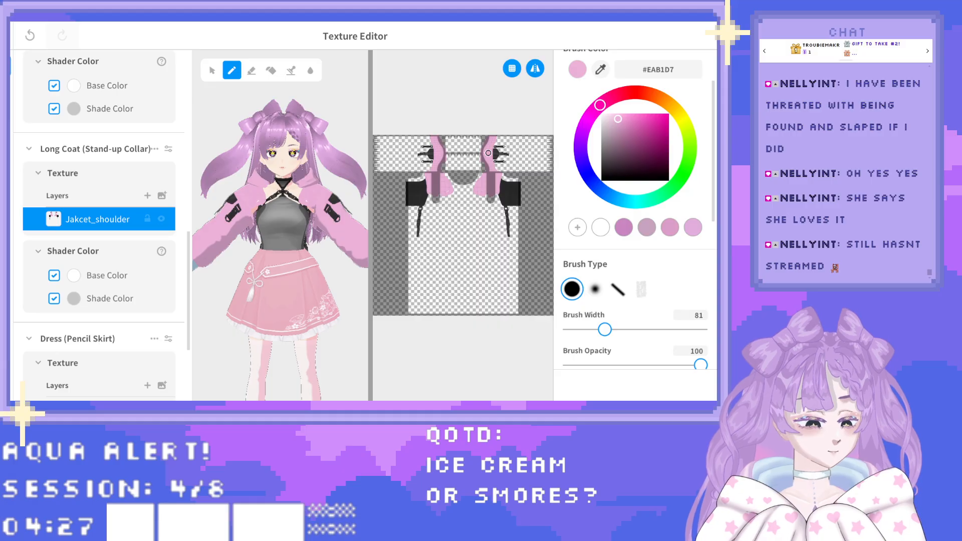
pyautogui.click(31, 34)
pyautogui.moveTo(478, 185)
pyautogui.mouseDown()
pyautogui.moveTo(480, 177)
pyautogui.moveTo(477, 193)
pyautogui.mouseUp()
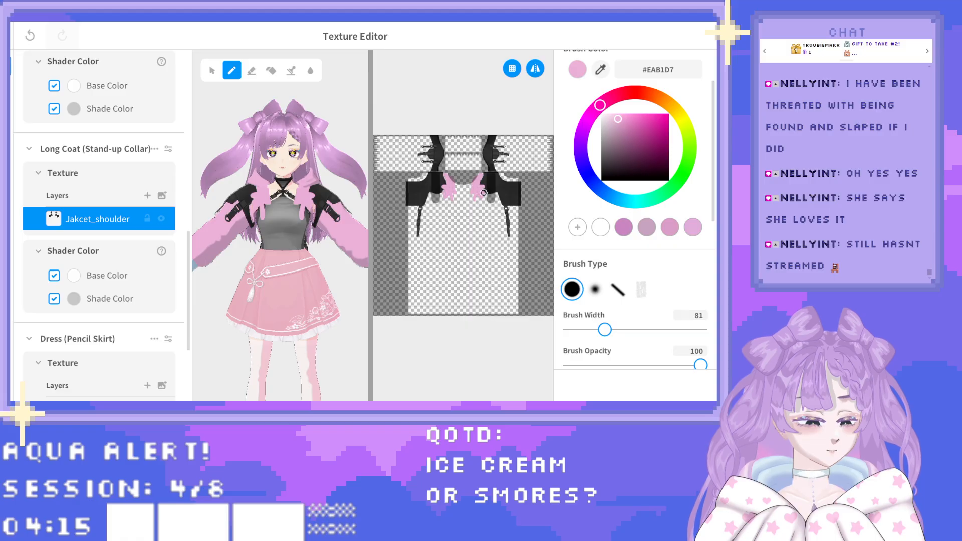
# Trim the painted inner shoulder edges with the eraser, and paint the remaining shoulder panels and the strips above them pink #EAB1D7.
pyautogui.click(251, 71)
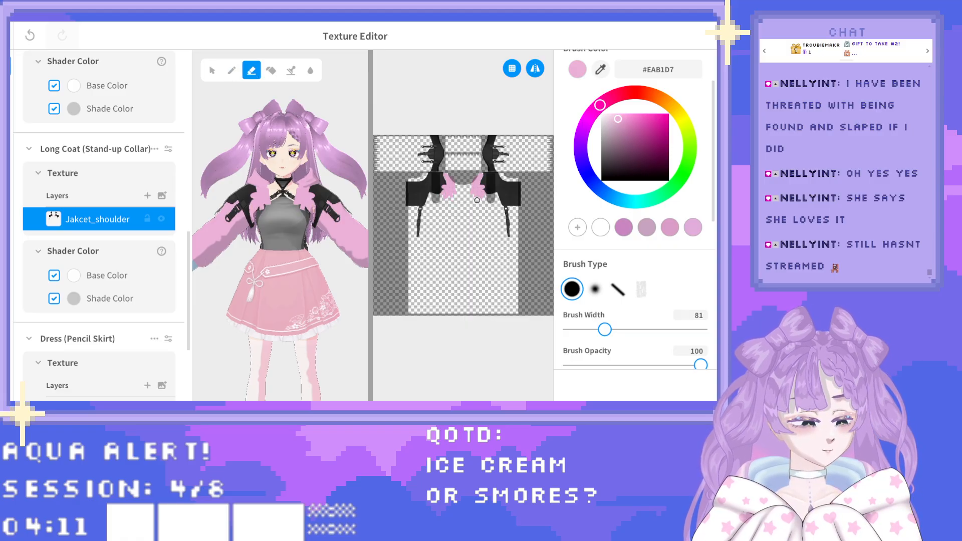
pyautogui.click(233, 71)
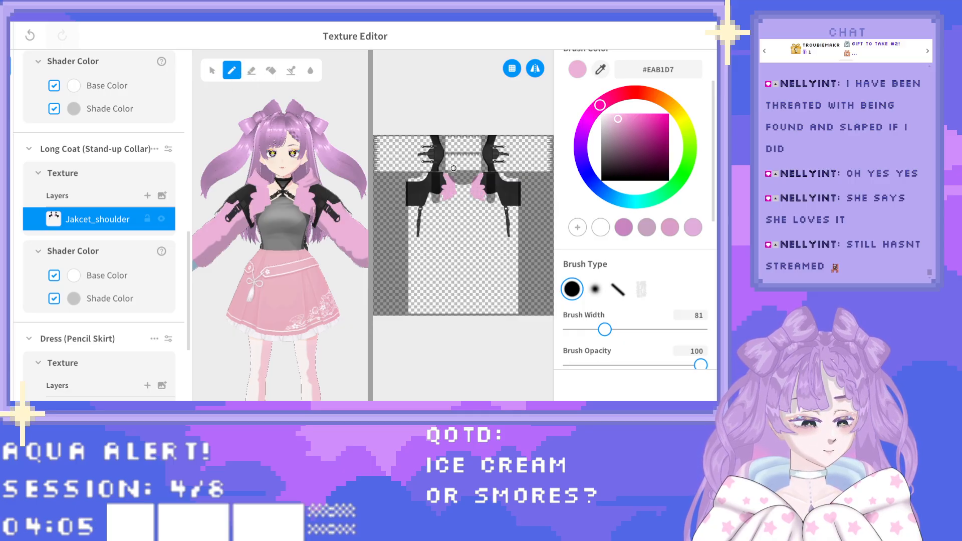
pyautogui.click(251, 71)
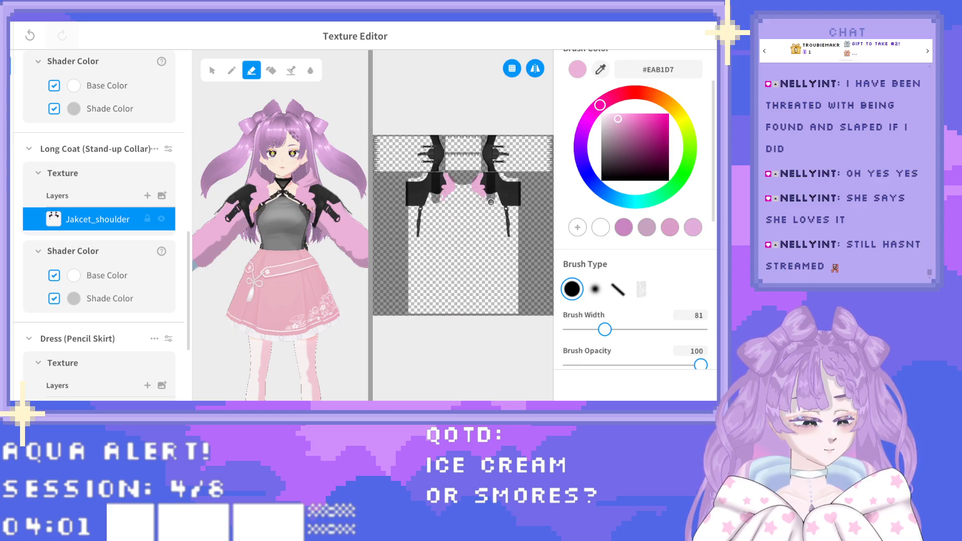
pyautogui.click(235, 73)
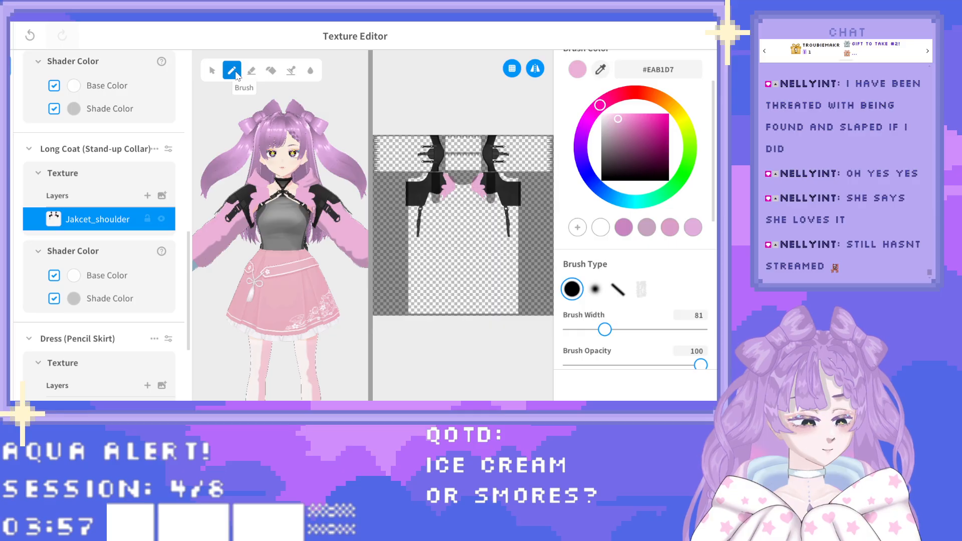
pyautogui.moveTo(483, 180)
pyautogui.mouseDown()
pyautogui.moveTo(489, 191)
pyautogui.moveTo(490, 138)
pyautogui.moveTo(494, 181)
pyautogui.moveTo(488, 173)
pyautogui.mouseUp()
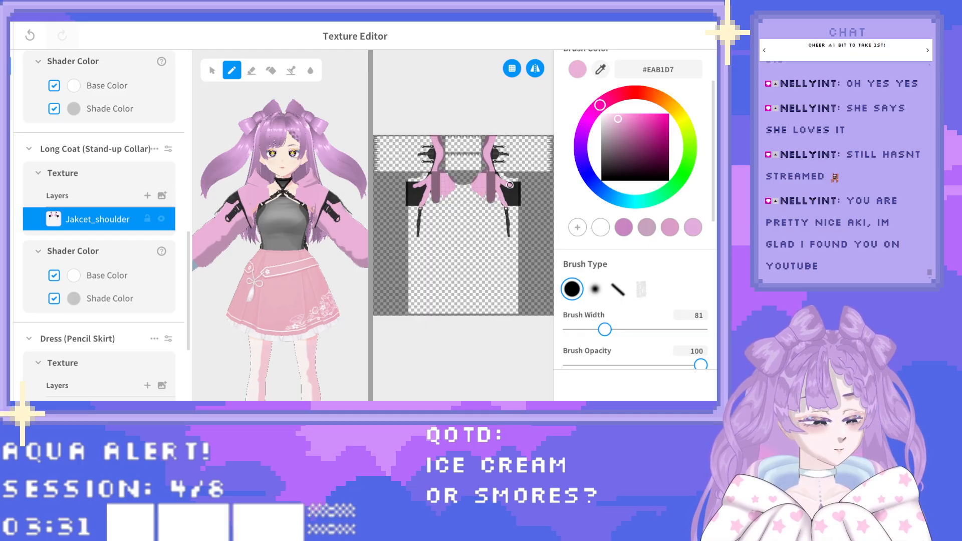
pyautogui.moveTo(508, 183)
pyautogui.mouseDown()
pyautogui.moveTo(503, 195)
pyautogui.moveTo(514, 203)
pyautogui.moveTo(509, 189)
pyautogui.mouseUp()
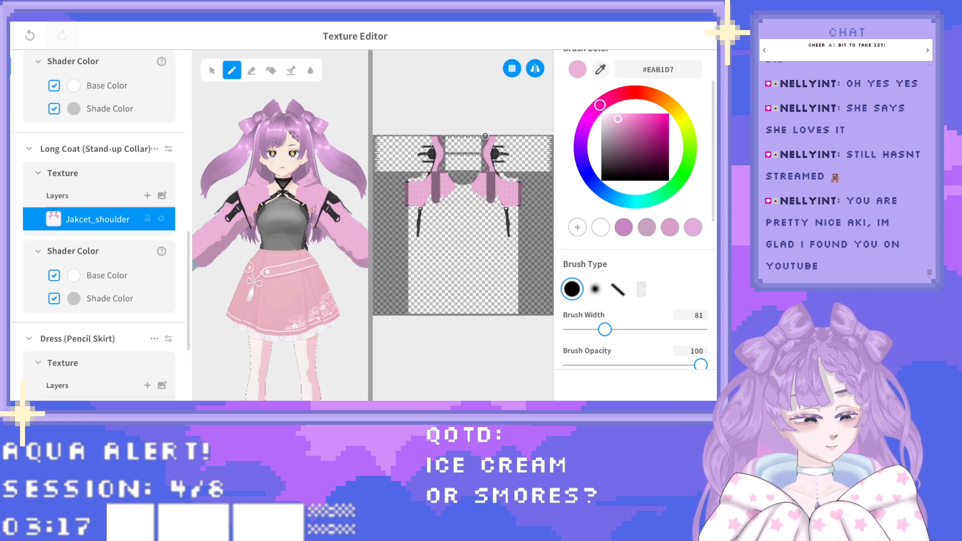
# Erase the leftover black straps and buckles beside and below the pink areas of the Jakcet_shoulder texture.
pyautogui.click(255, 70)
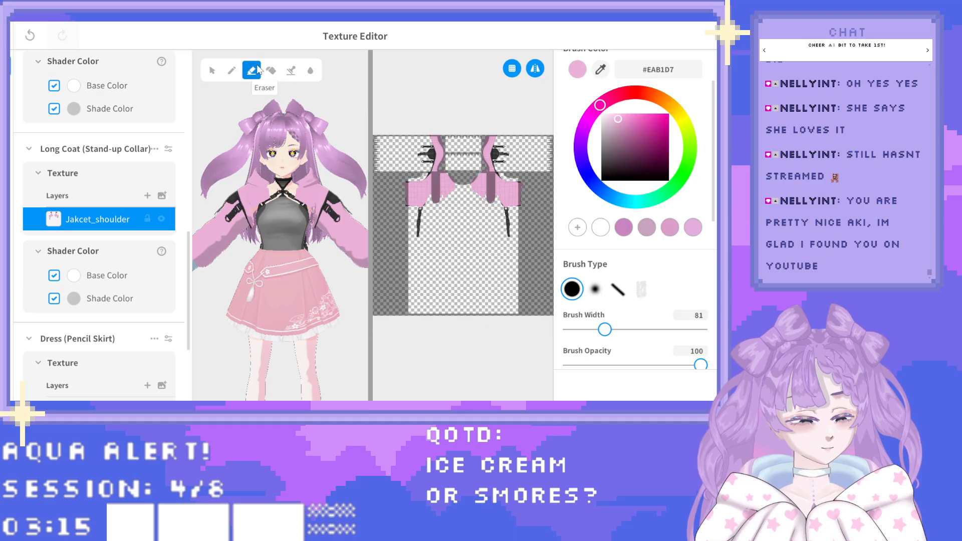
pyautogui.moveTo(501, 168)
pyautogui.mouseDown()
pyautogui.moveTo(498, 144)
pyautogui.moveTo(494, 159)
pyautogui.moveTo(493, 151)
pyautogui.moveTo(509, 158)
pyautogui.mouseUp()
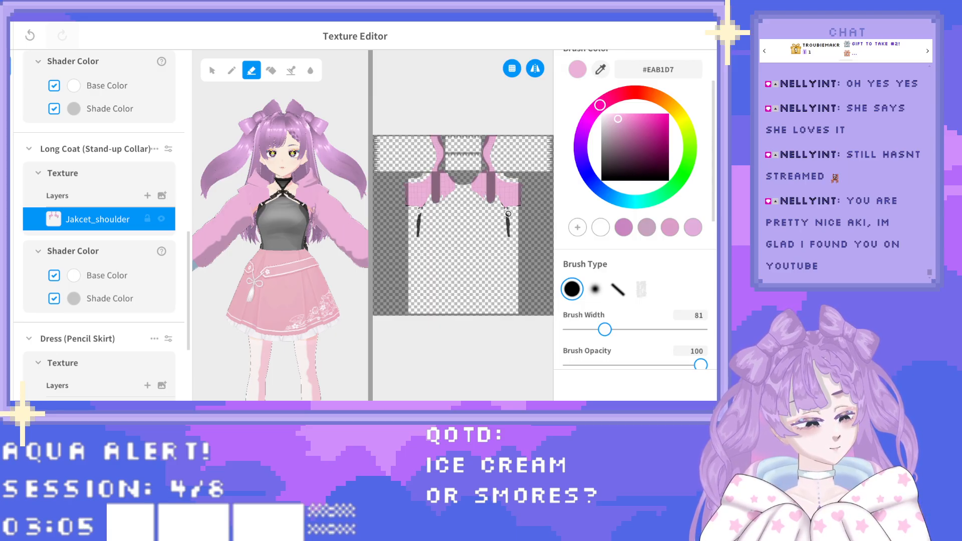
pyautogui.moveTo(508, 214); pyautogui.dragTo(508, 234)
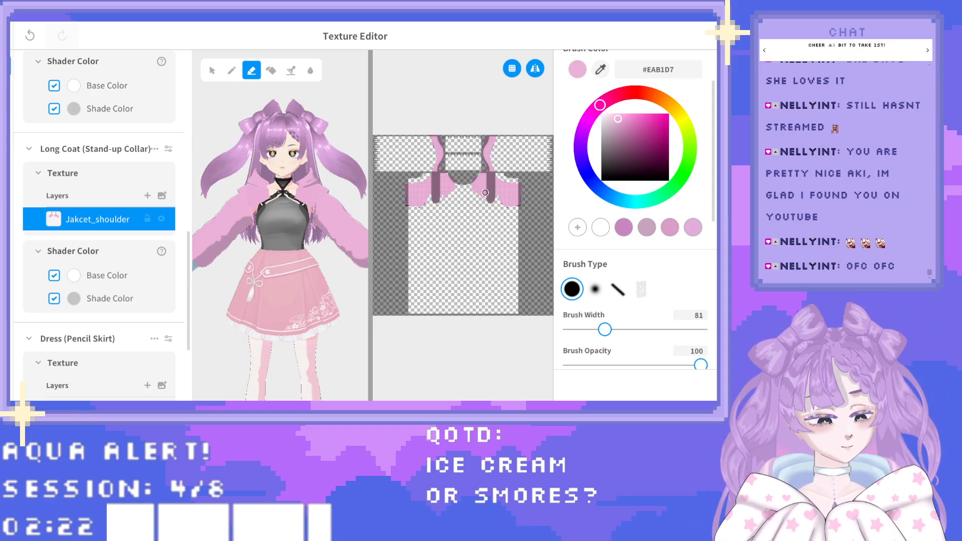
pyautogui.moveTo(485, 192); pyautogui.dragTo(501, 201)
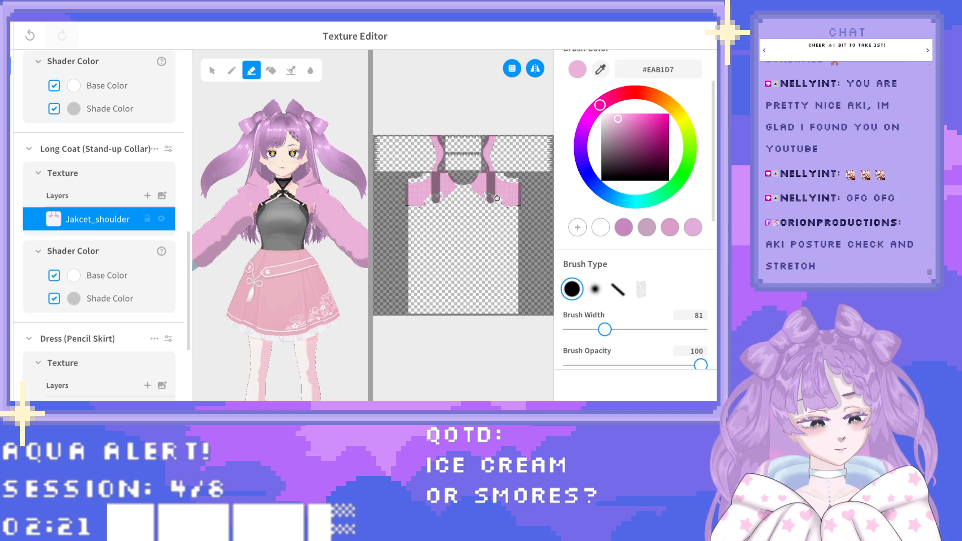
pyautogui.hotkey('ctrl', 'z')
pyautogui.click(231, 70)
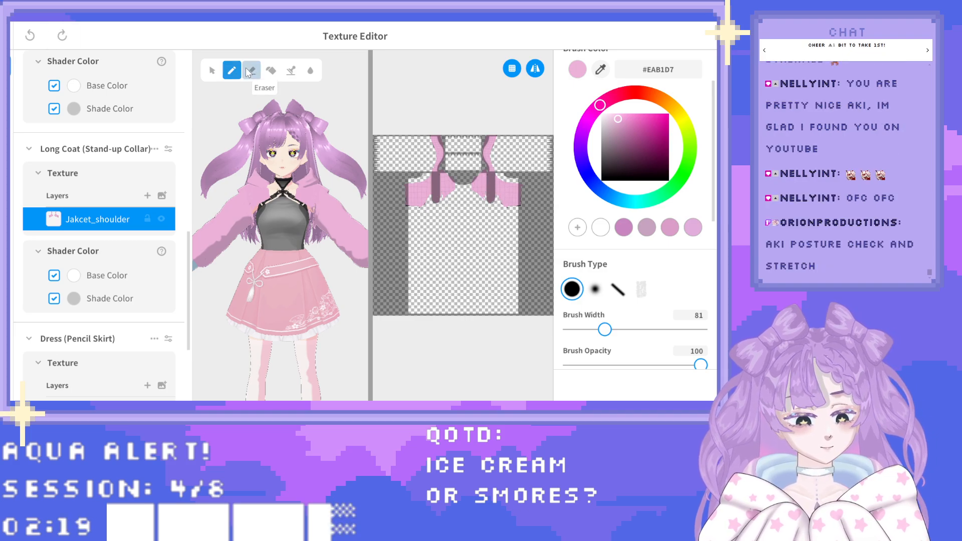
pyautogui.click(62, 37)
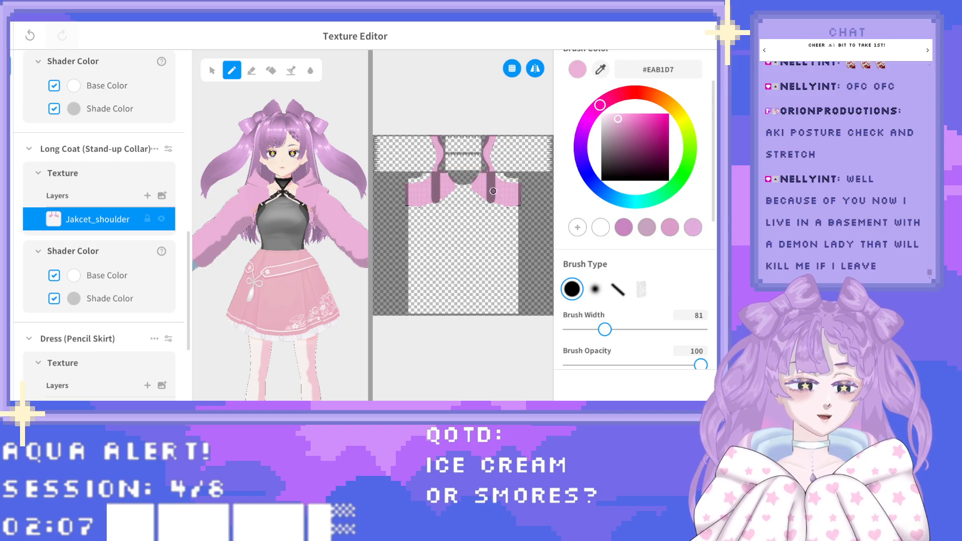
# Examine the recoloured coat on the avatar from behind, from the front and close up around the collar.
pyautogui.moveTo(352, 214); pyautogui.dragTo(286, 262, button='right')
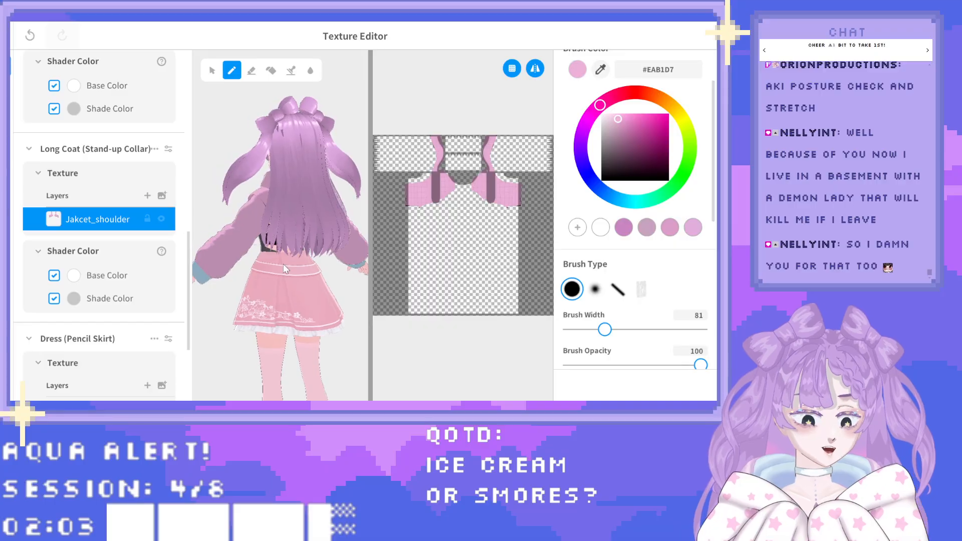
pyautogui.moveTo(286, 261); pyautogui.dragTo(288, 332, button='middle')
pyautogui.scroll(5, 282, 243)
pyautogui.moveTo(292, 295)
pyautogui.mouseDown(button='right')
pyautogui.moveTo(313, 271)
pyautogui.moveTo(237, 295)
pyautogui.moveTo(281, 294)
pyautogui.mouseUp(button='right')
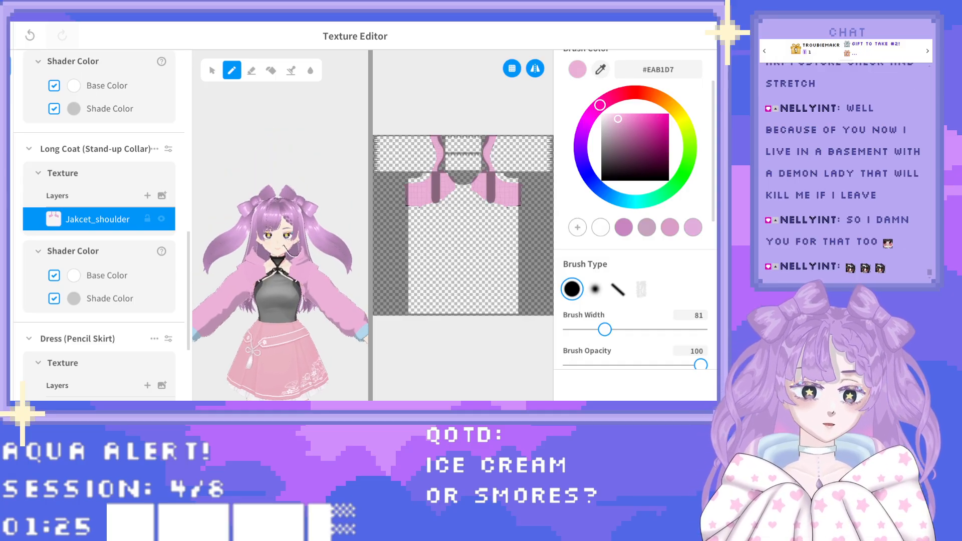
pyautogui.scroll(5, 305, 233)
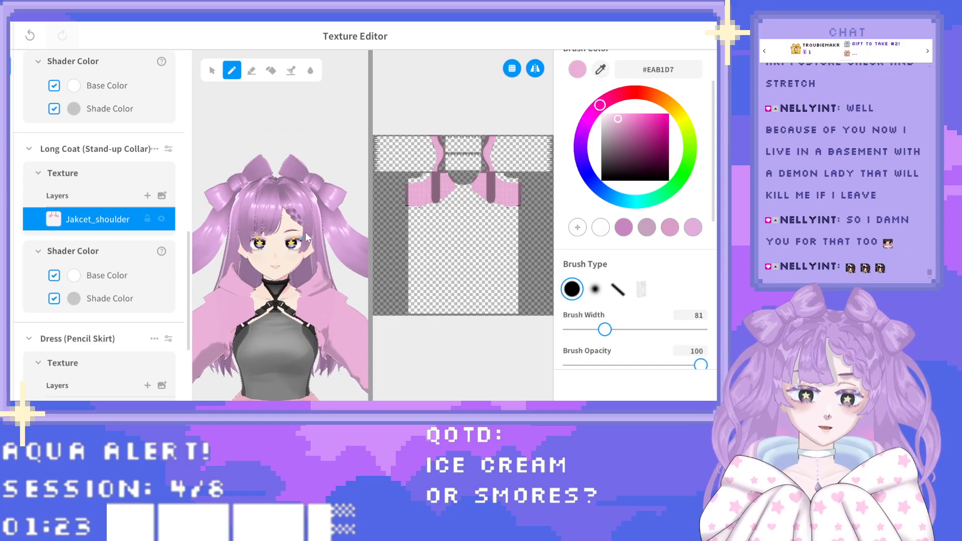
pyautogui.scroll(5, 305, 232)
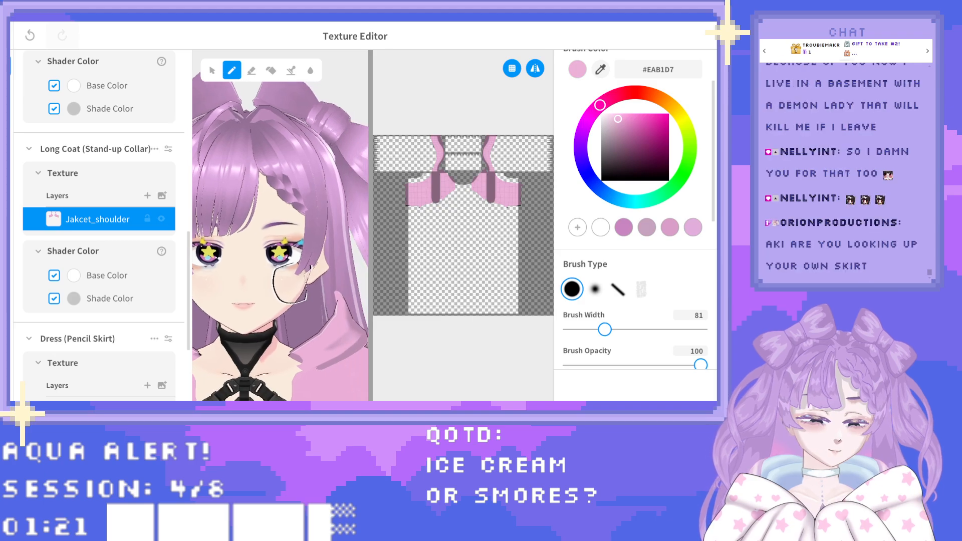
pyautogui.scroll(-8, 292, 285)
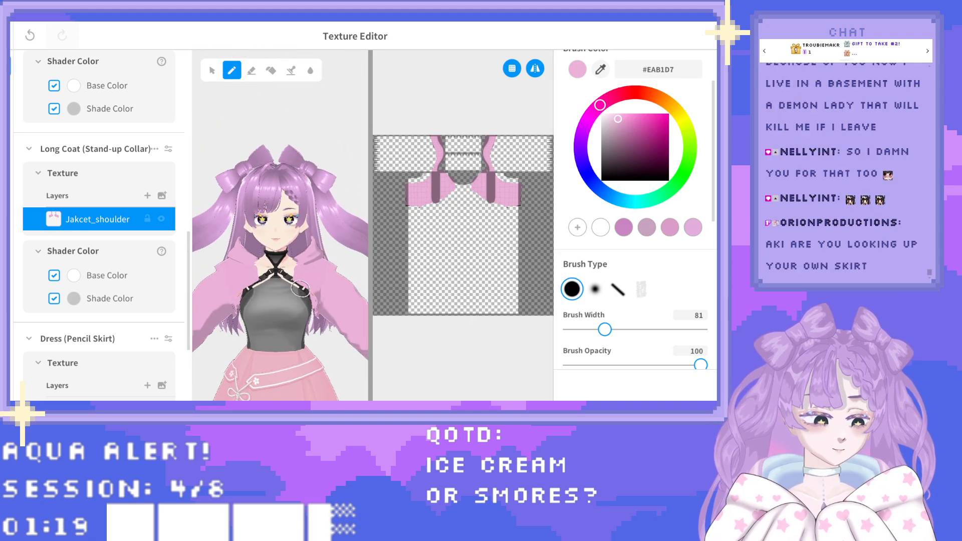
pyautogui.scroll(-5, 300, 288)
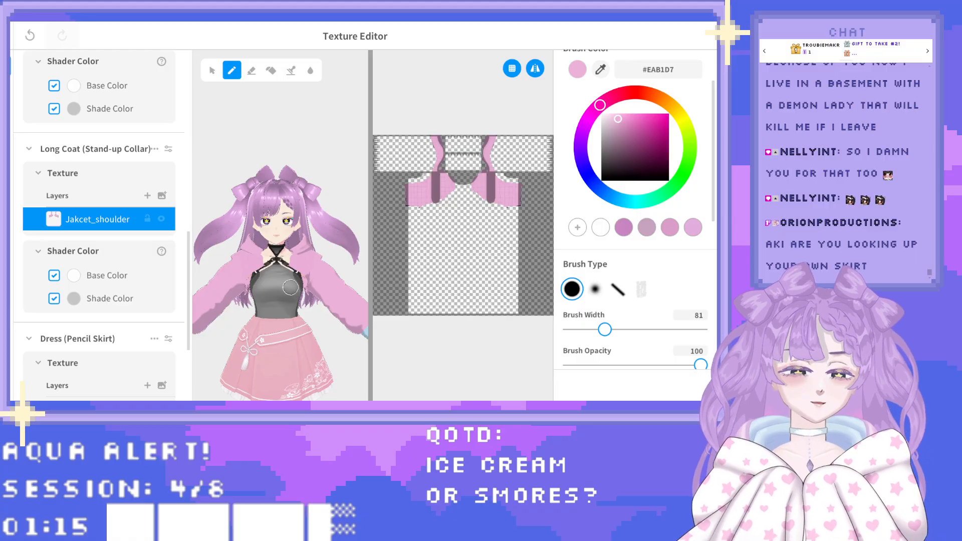
# Examine the outfit on the avatar from behind, from below under the coat and skirt, and from the front.
pyautogui.moveTo(290, 287); pyautogui.dragTo(261, 283, button='right')
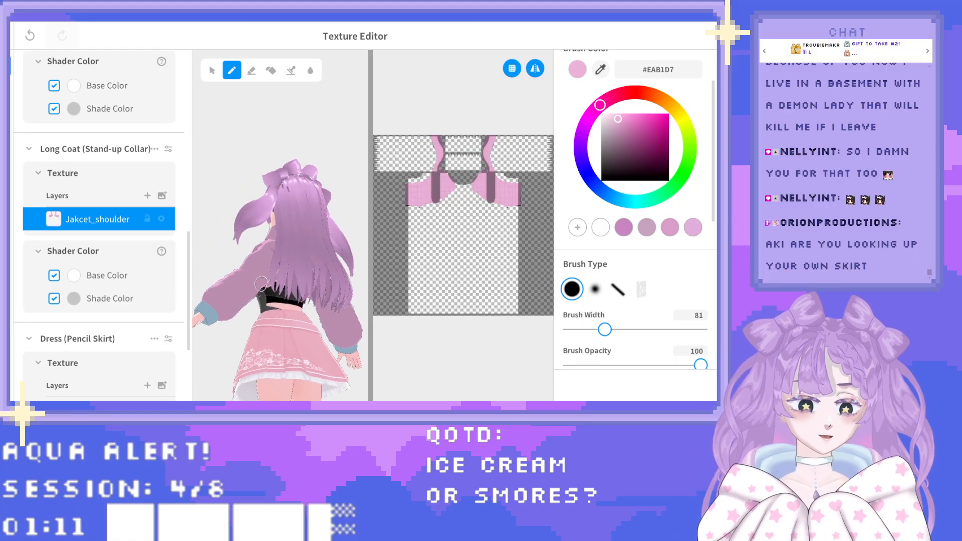
pyautogui.moveTo(261, 284); pyautogui.dragTo(258, 260, button='right')
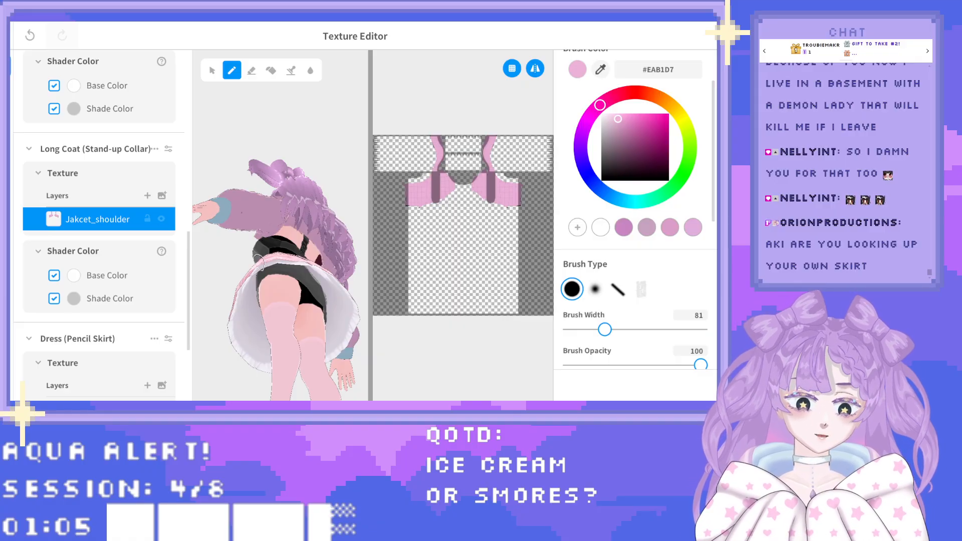
pyautogui.scroll(4, 296, 254)
pyautogui.moveTo(316, 246); pyautogui.dragTo(295, 257, button='middle')
pyautogui.moveTo(293, 254); pyautogui.dragTo(245, 267, button='right')
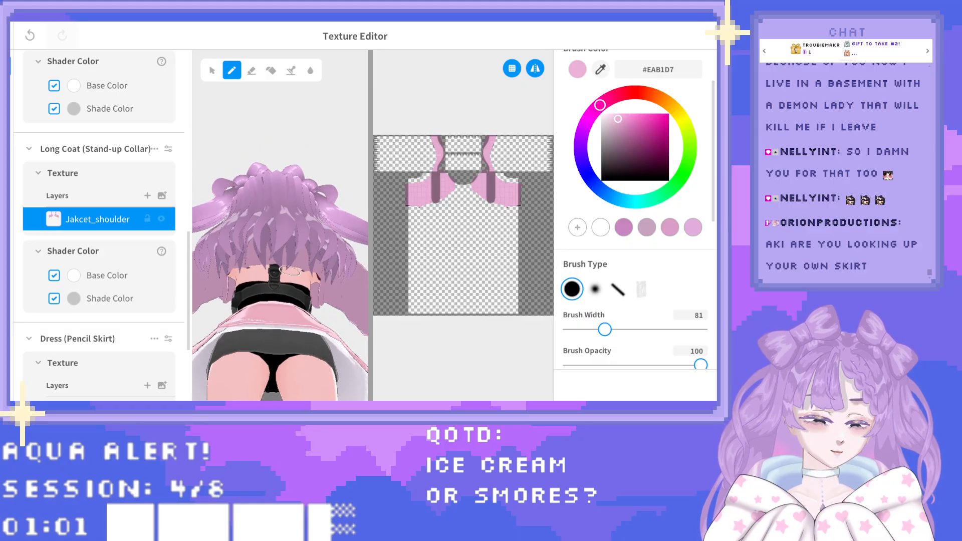
pyautogui.moveTo(295, 288); pyautogui.dragTo(284, 295, button='right')
pyautogui.scroll(-5, 285, 296)
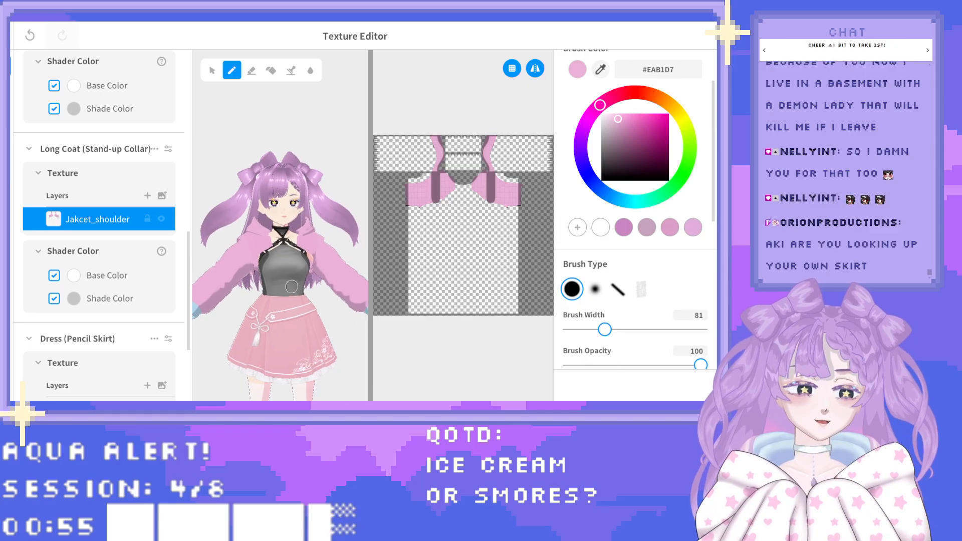
pyautogui.moveTo(291, 287)
pyautogui.mouseDown(button='right')
pyautogui.moveTo(304, 273)
pyautogui.moveTo(284, 290)
pyautogui.moveTo(317, 287)
pyautogui.moveTo(295, 286)
pyautogui.mouseUp(button='right')
pyautogui.scroll(2, 294, 281)
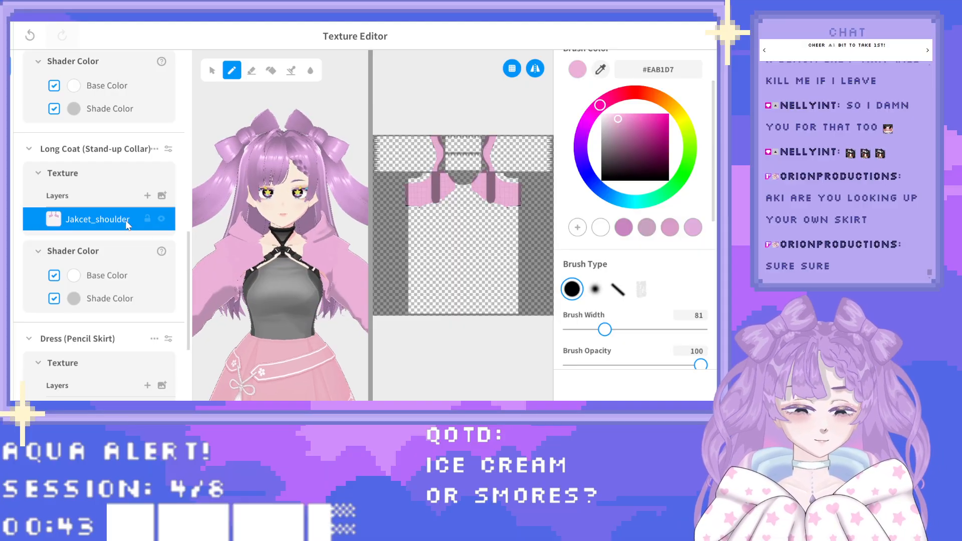
# Inspect the Jakcet_shoulder texture close up and compare it with the avatar's upper body from the side and front.
pyautogui.scroll(-5, 126, 221)
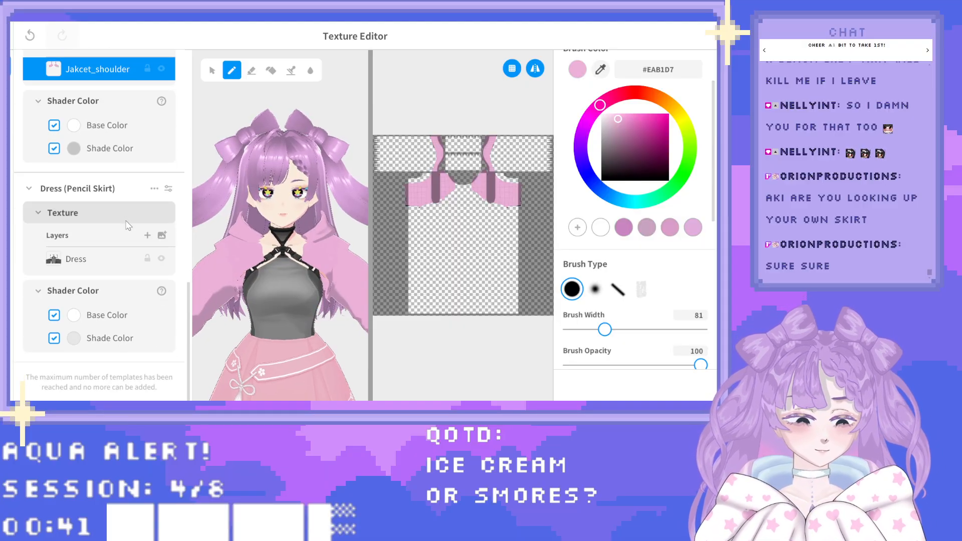
pyautogui.moveTo(306, 277); pyautogui.dragTo(279, 275, button='right')
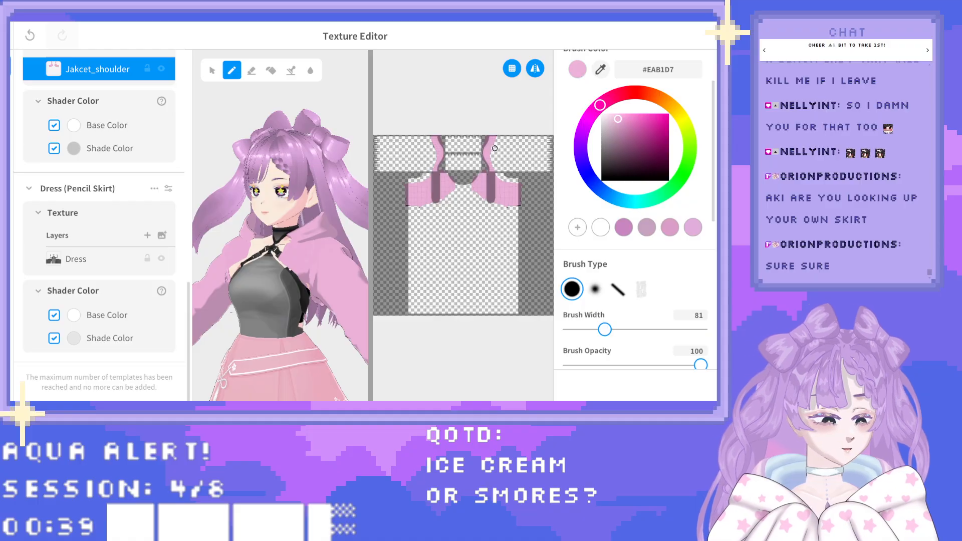
pyautogui.scroll(3, 513, 198)
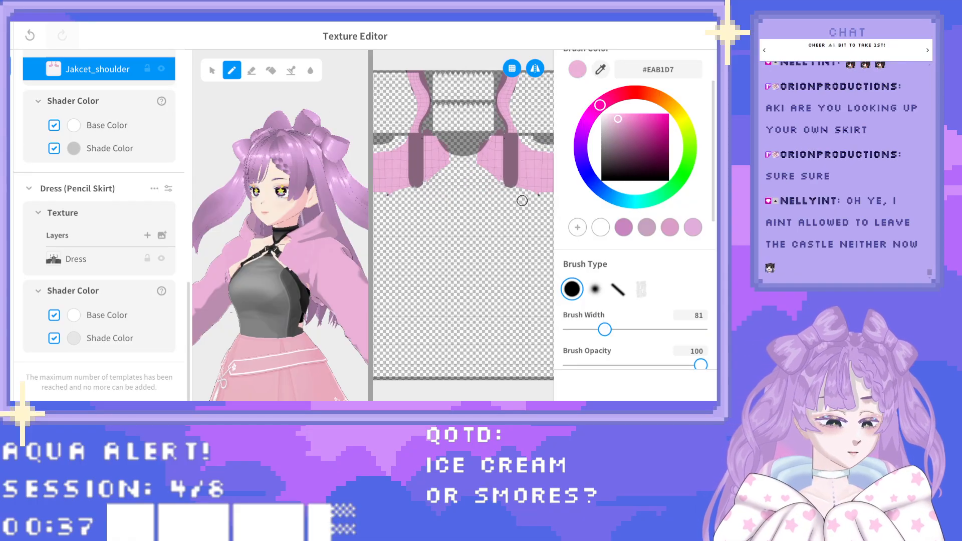
pyautogui.scroll(-2, 522, 201)
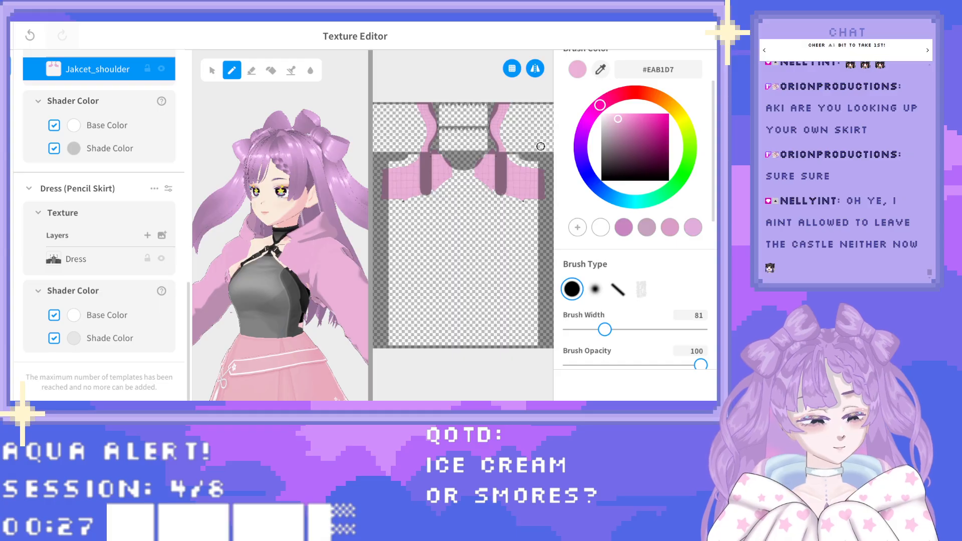
pyautogui.click(251, 71)
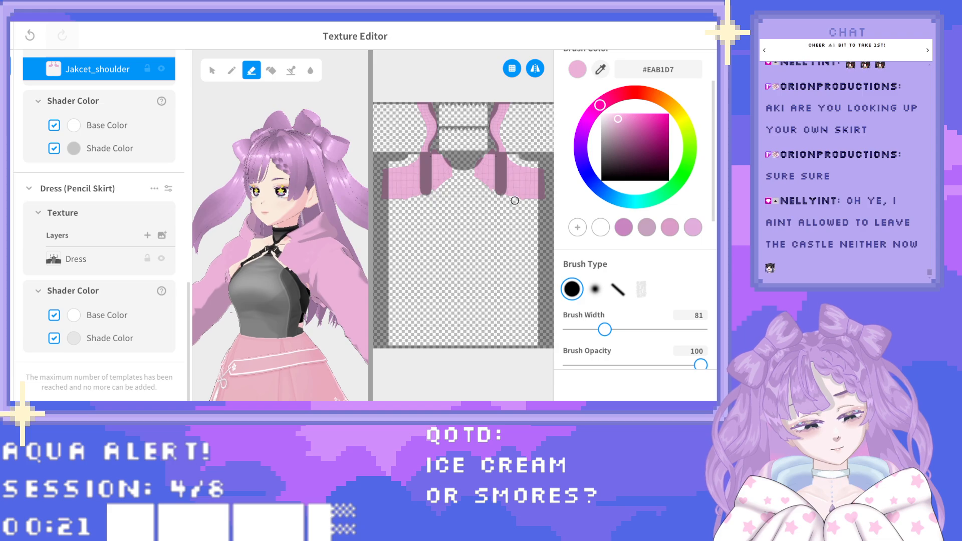
pyautogui.click(233, 72)
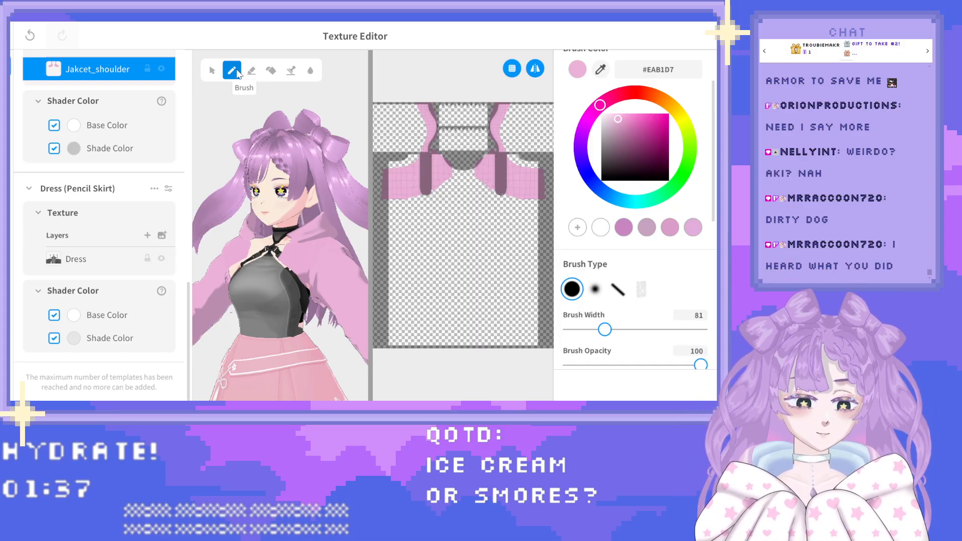
pyautogui.moveTo(295, 279); pyautogui.dragTo(307, 276, button='middle')
pyautogui.moveTo(301, 276); pyautogui.dragTo(321, 277, button='right')
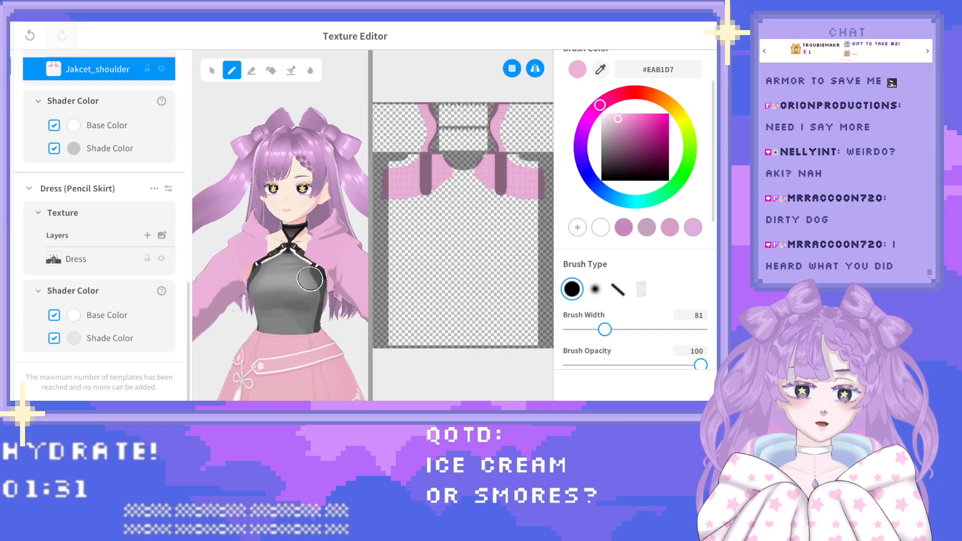
# Select the Dress texture layer of the Pencil Skirt and ready the eraser with a brush width of 121.
pyautogui.click(98, 261)
pyautogui.moveTo(270, 278); pyautogui.dragTo(291, 306, button='right')
pyautogui.moveTo(290, 306); pyautogui.dragTo(291, 271, button='middle')
pyautogui.moveTo(290, 271); pyautogui.dragTo(302, 271, button='right')
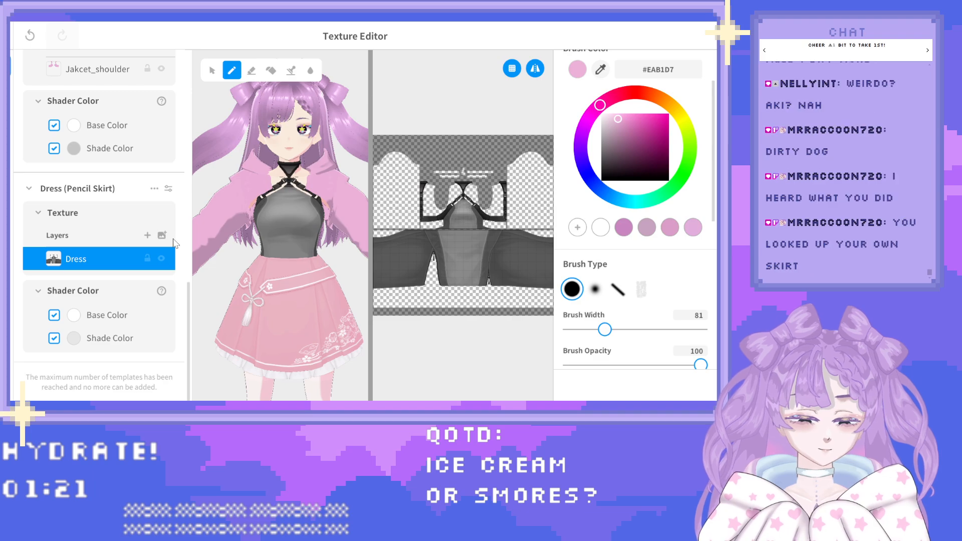
pyautogui.moveTo(310, 238); pyautogui.dragTo(310, 249, button='middle')
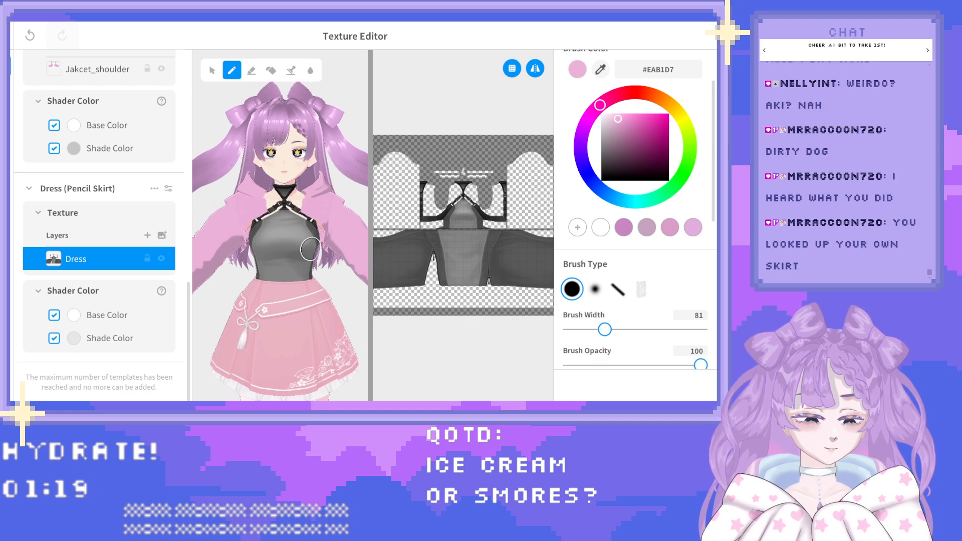
pyautogui.scroll(-3, 465, 242)
pyautogui.scroll(3, 472, 243)
pyautogui.scroll(4, 481, 242)
pyautogui.scroll(-2, 482, 242)
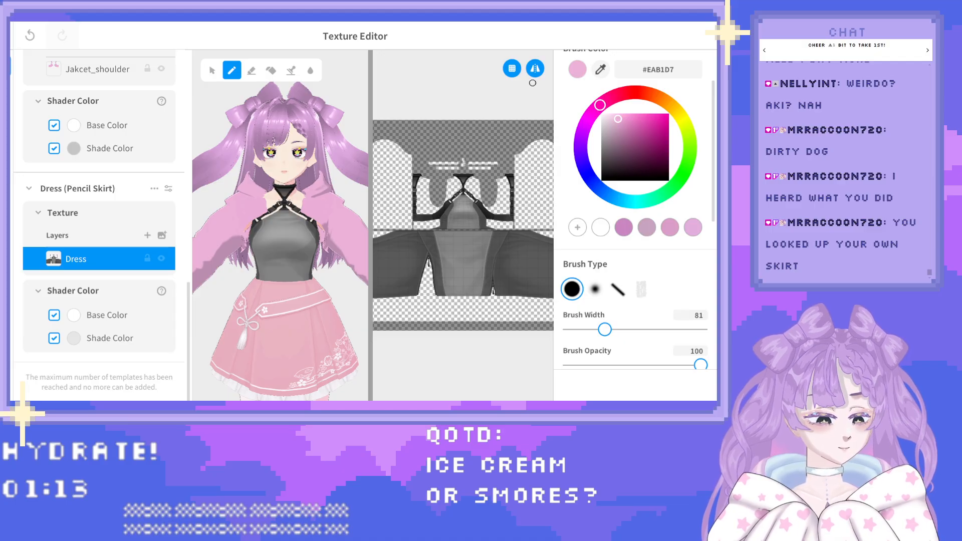
pyautogui.moveTo(605, 329); pyautogui.dragTo(623, 330)
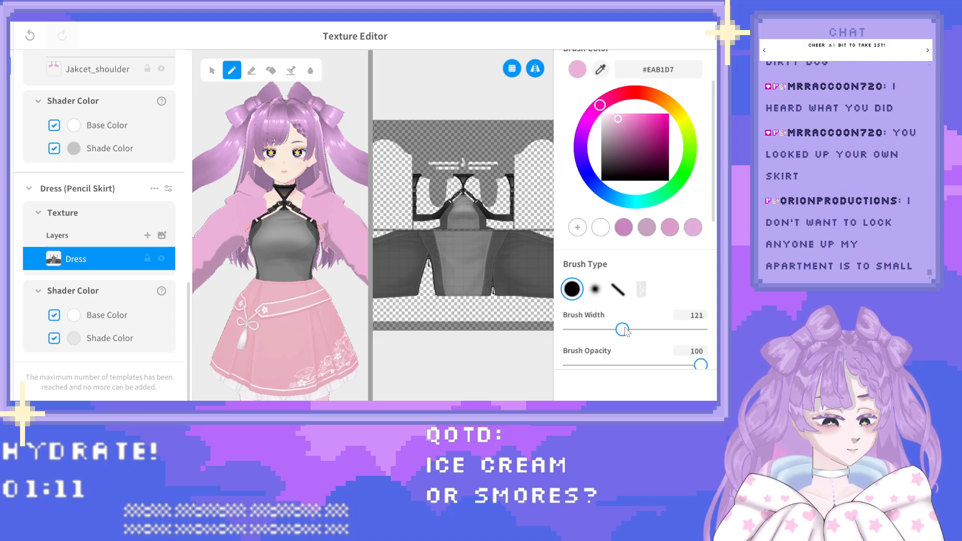
pyautogui.click(251, 71)
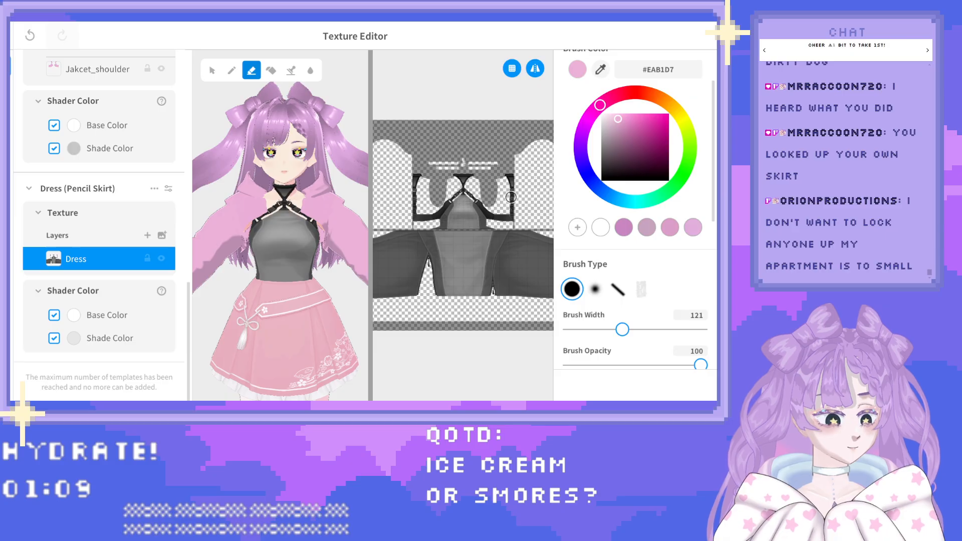
# Examine the dark top and its straps on the avatar from behind, from below and from the front.
pyautogui.moveTo(328, 229); pyautogui.dragTo(231, 233, button='right')
pyautogui.scroll(5, 328, 230)
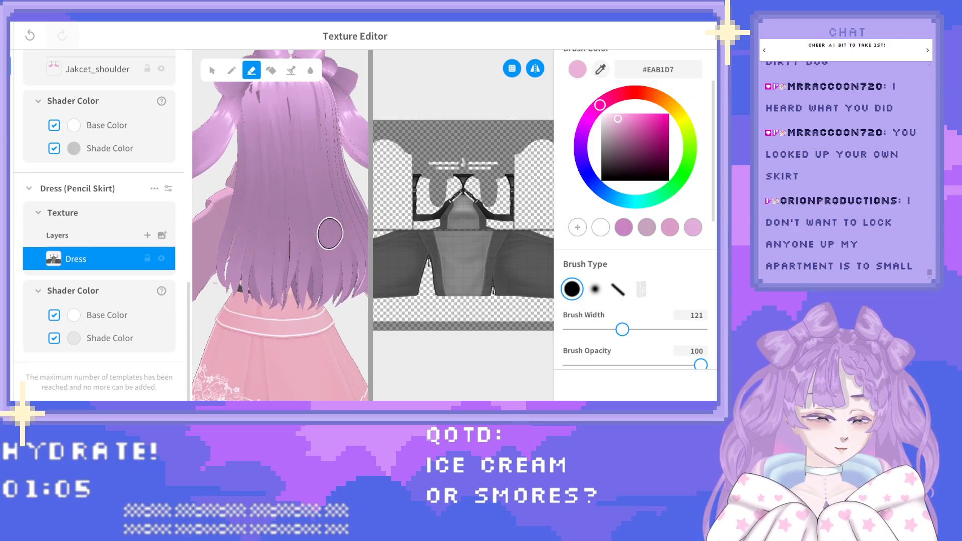
pyautogui.moveTo(319, 255)
pyautogui.mouseDown(button='right')
pyautogui.moveTo(307, 257)
pyautogui.moveTo(319, 258)
pyautogui.mouseUp(button='right')
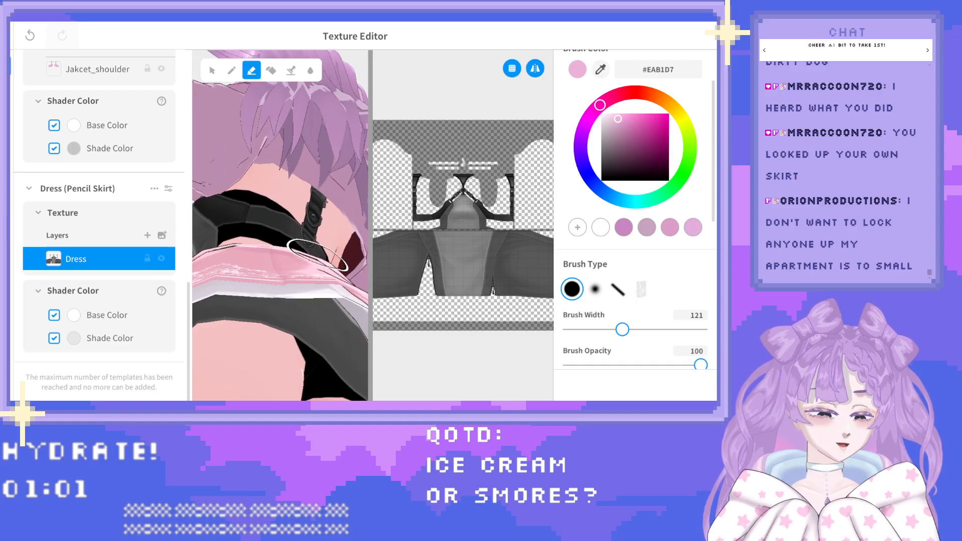
pyautogui.moveTo(332, 204); pyautogui.dragTo(312, 304, button='right')
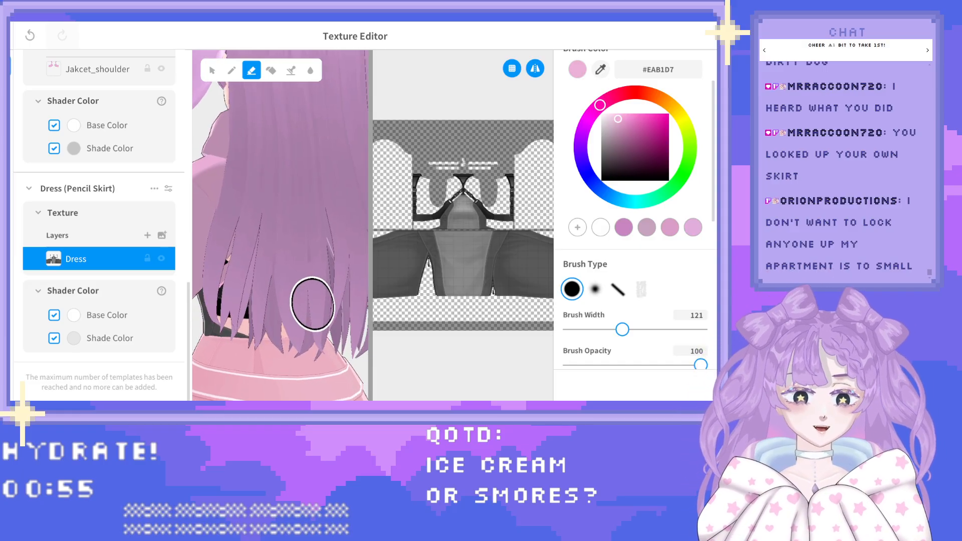
pyautogui.scroll(-5, 321, 233)
pyautogui.moveTo(296, 263); pyautogui.dragTo(396, 265, button='right')
pyautogui.moveTo(300, 291); pyautogui.dragTo(339, 290, button='right')
pyautogui.moveTo(338, 287)
pyautogui.mouseDown(button='right')
pyautogui.moveTo(323, 277)
pyautogui.moveTo(329, 284)
pyautogui.mouseUp(button='right')
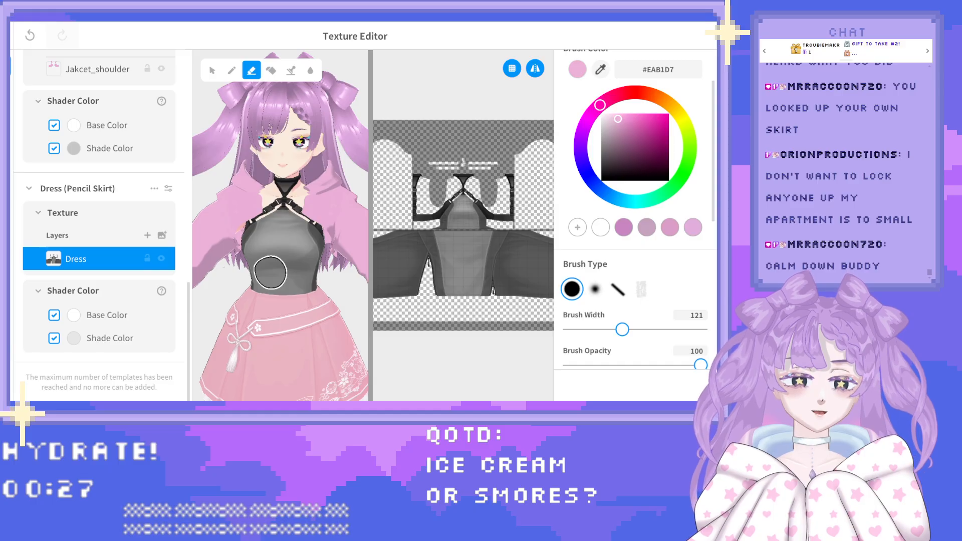
pyautogui.scroll(1, 283, 240)
pyautogui.scroll(2, 282, 241)
pyautogui.scroll(-4, 288, 256)
pyautogui.moveTo(345, 275)
pyautogui.mouseDown(button='right')
pyautogui.moveTo(311, 277)
pyautogui.moveTo(275, 191)
pyautogui.moveTo(321, 210)
pyautogui.moveTo(325, 185)
pyautogui.moveTo(255, 182)
pyautogui.moveTo(290, 185)
pyautogui.moveTo(280, 187)
pyautogui.mouseUp(button='right')
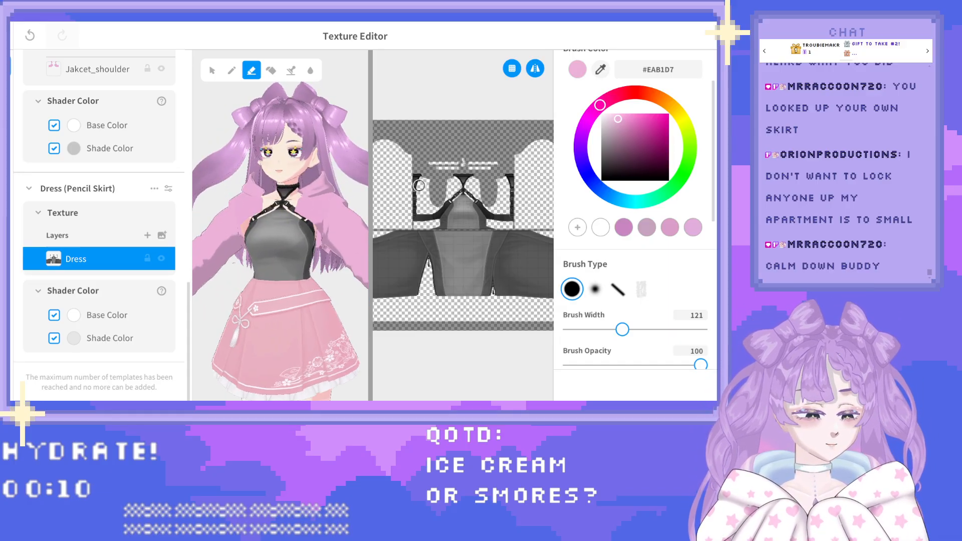
# Erase the black neck and shoulder straps above the bodice on the Dress texture with the mirrored eraser.
pyautogui.click(271, 70)
pyautogui.click(252, 70)
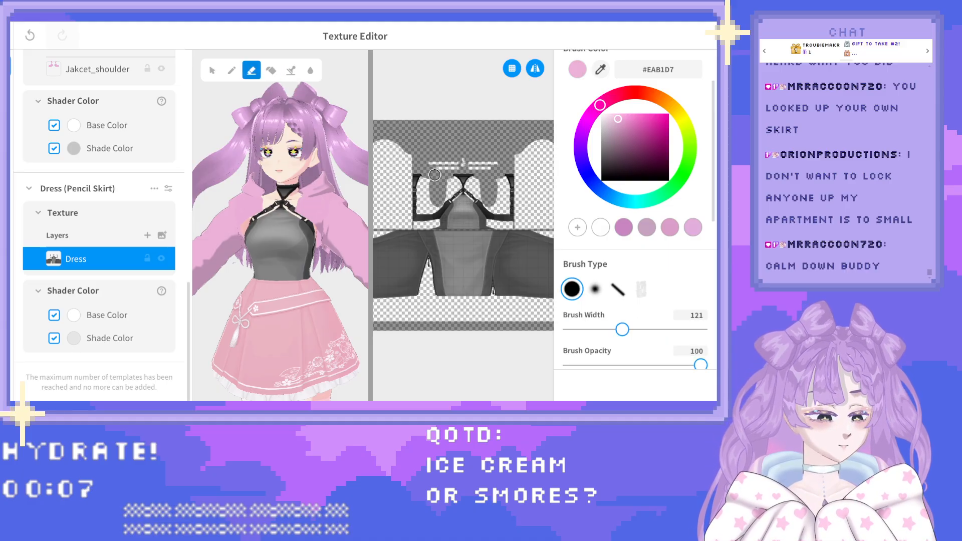
pyautogui.moveTo(411, 177)
pyautogui.mouseDown()
pyautogui.moveTo(415, 216)
pyautogui.moveTo(476, 175)
pyautogui.moveTo(458, 188)
pyautogui.moveTo(464, 194)
pyautogui.mouseUp()
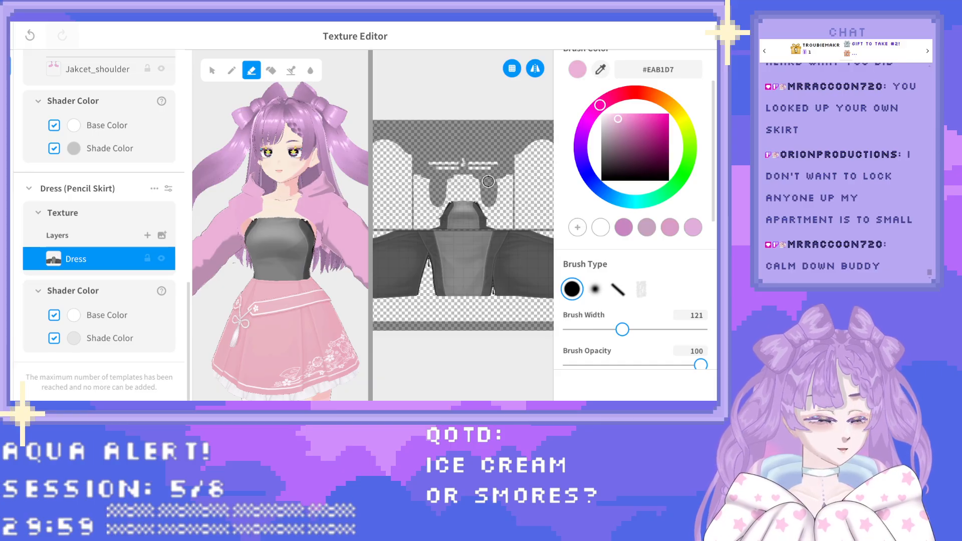
# Switch to the brush and sample the light blue #B1D7EA from the avatar's coat cuff as the brush color.
pyautogui.scroll(5, 473, 206)
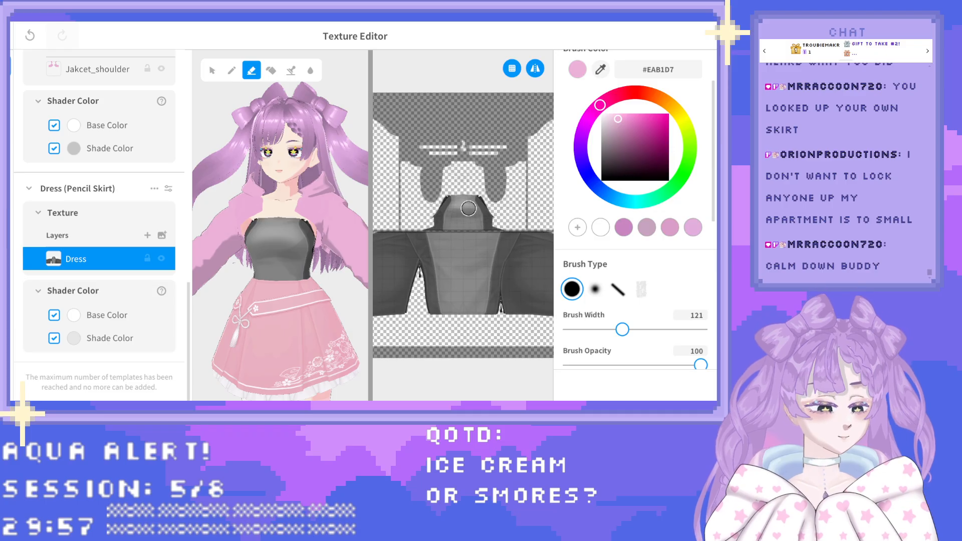
pyautogui.scroll(-1, 478, 209)
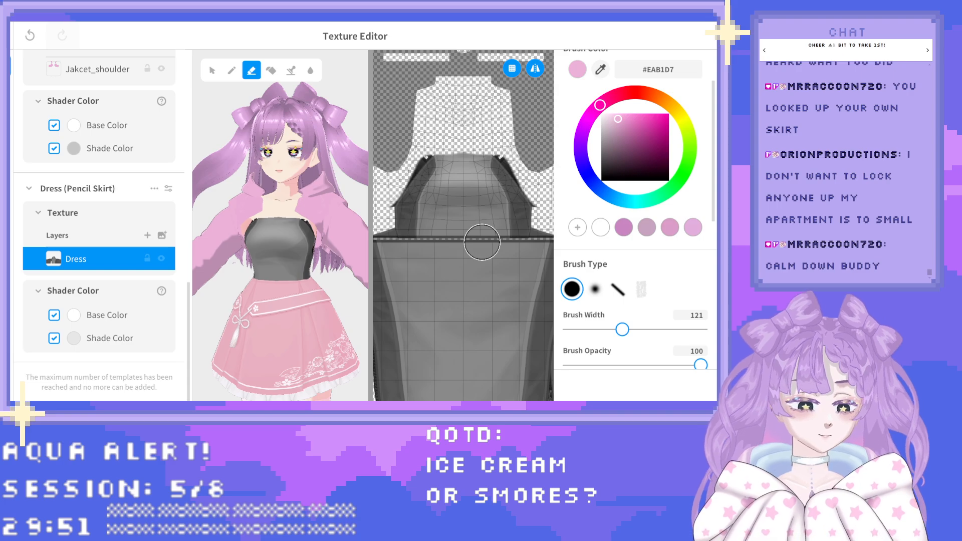
pyautogui.click(232, 66)
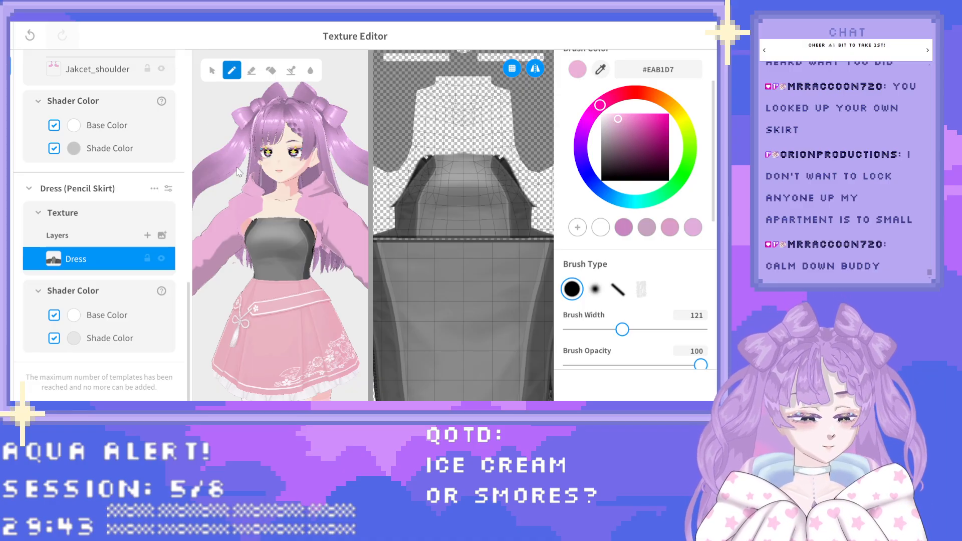
pyautogui.scroll(-1, 274, 286)
pyautogui.moveTo(261, 297); pyautogui.dragTo(342, 295, button='right')
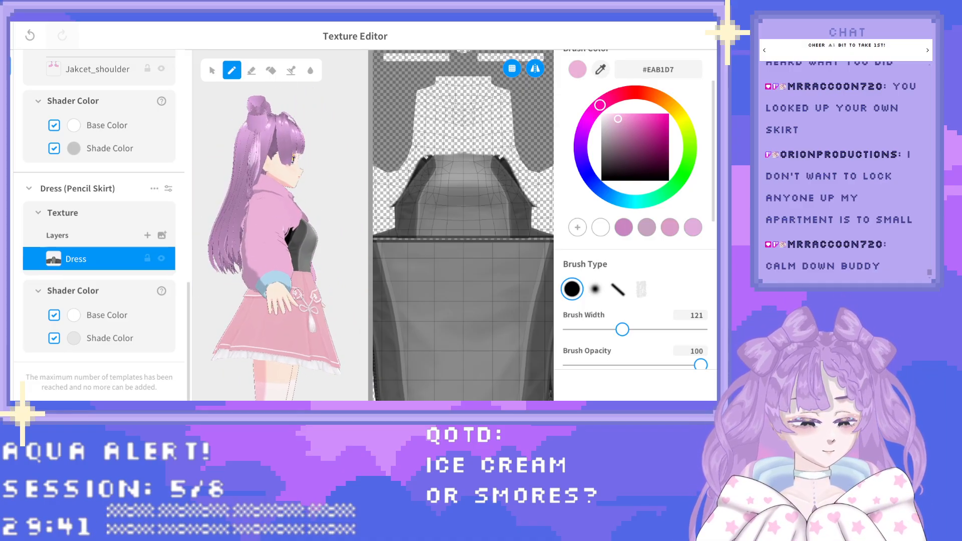
pyautogui.click(600, 69)
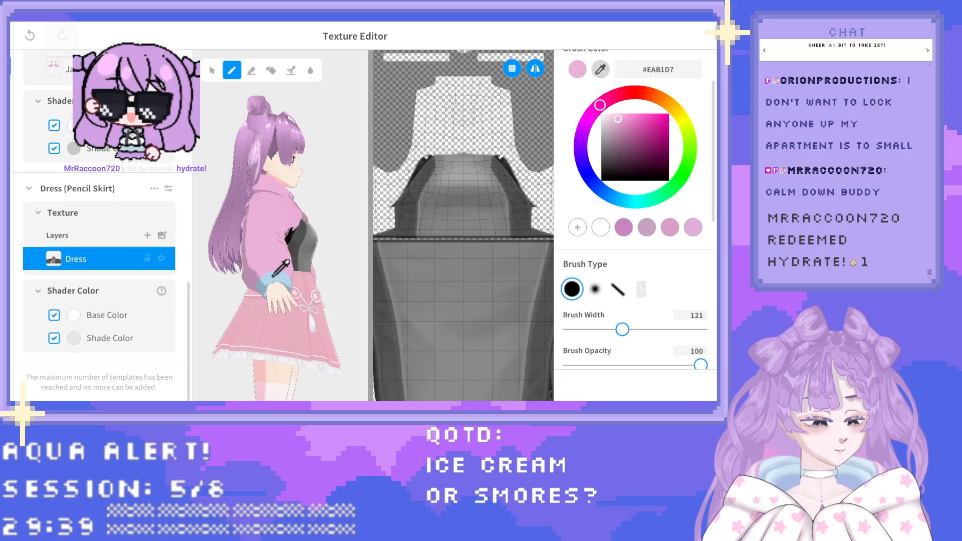
pyautogui.click(270, 277)
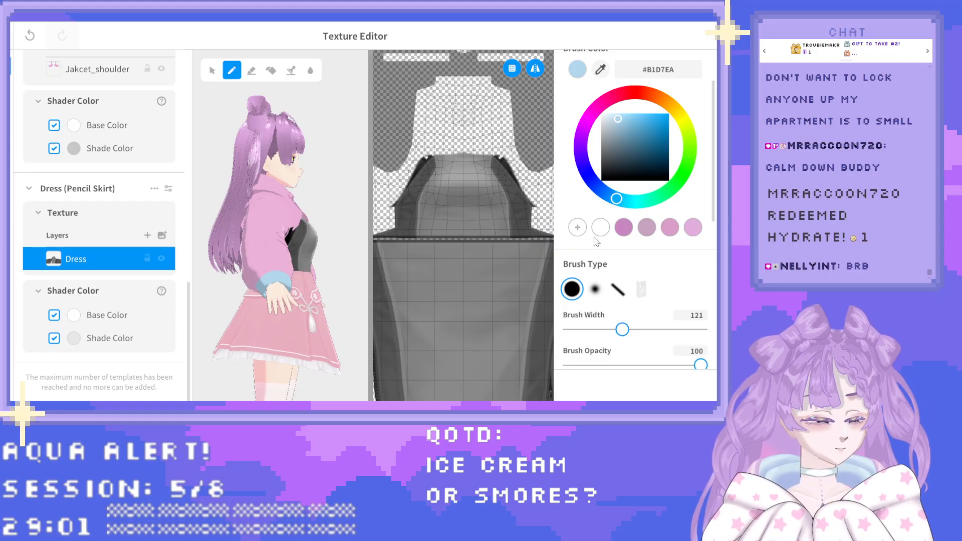
# Paint the waistband and the upper edge of the skirt section light blue on the Dress texture with mirrored strokes.
pyautogui.moveTo(330, 260); pyautogui.dragTo(233, 266, button='right')
pyautogui.scroll(-4, 235, 264)
pyautogui.moveTo(287, 296); pyautogui.dragTo(299, 297, button='right')
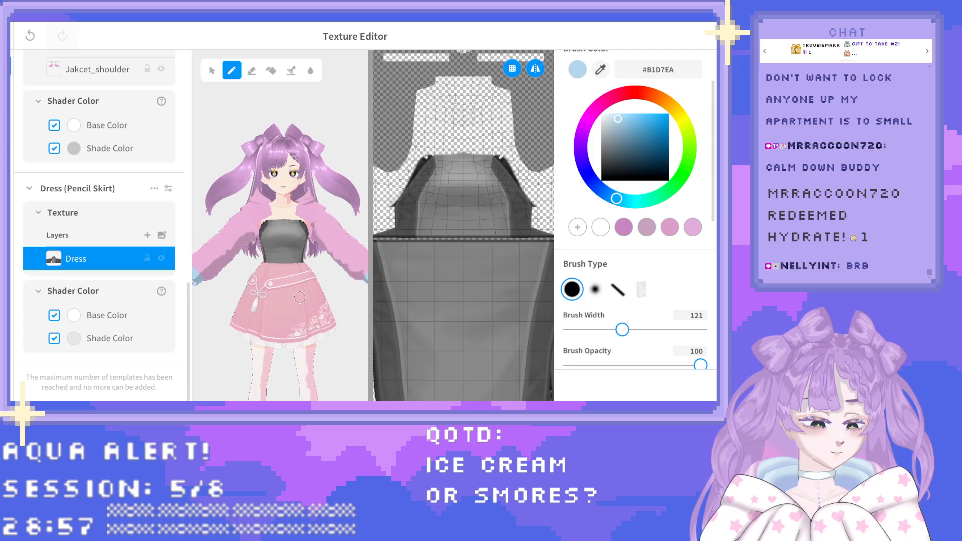
pyautogui.scroll(-6, 512, 292)
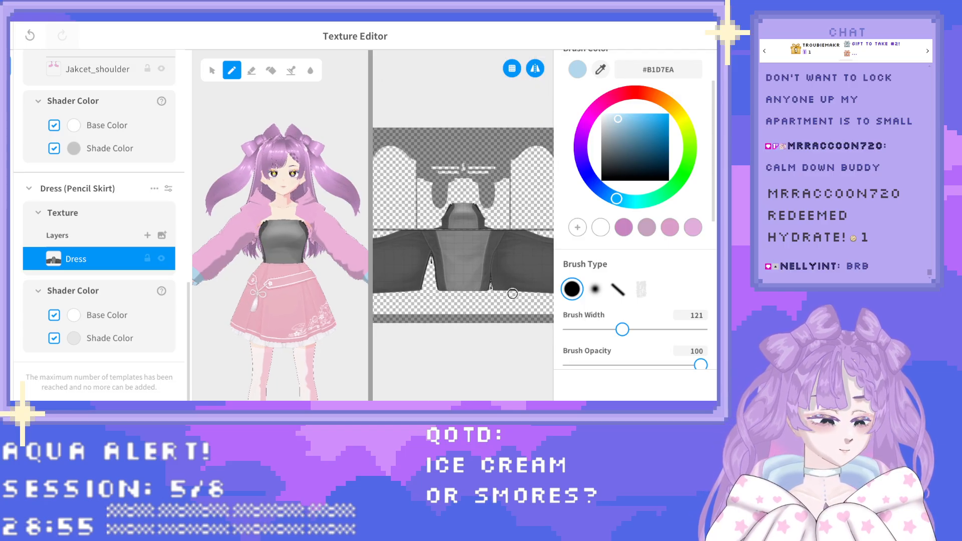
pyautogui.scroll(2, 512, 294)
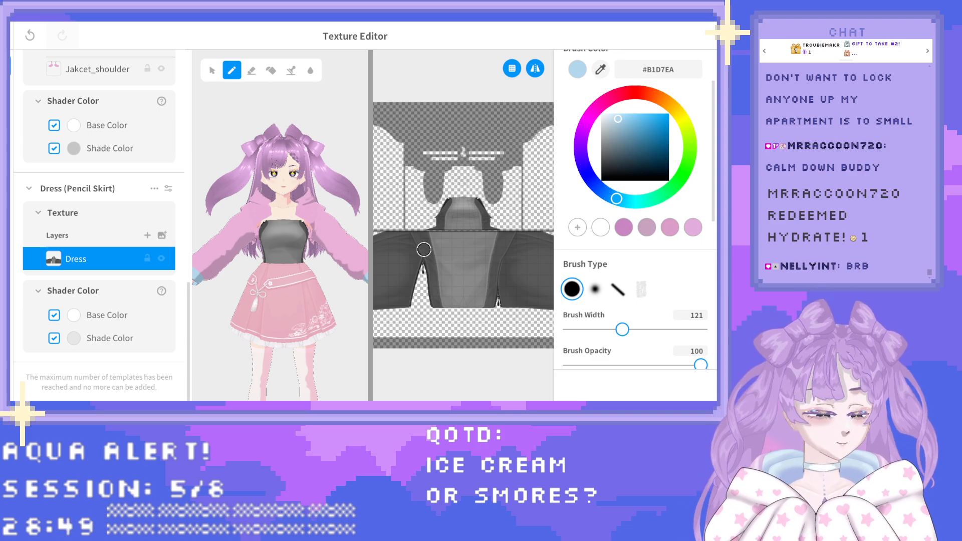
pyautogui.moveTo(426, 253)
pyautogui.mouseDown()
pyautogui.moveTo(431, 275)
pyautogui.moveTo(413, 235)
pyautogui.moveTo(465, 238)
pyautogui.moveTo(433, 236)
pyautogui.moveTo(452, 224)
pyautogui.moveTo(437, 229)
pyautogui.mouseUp()
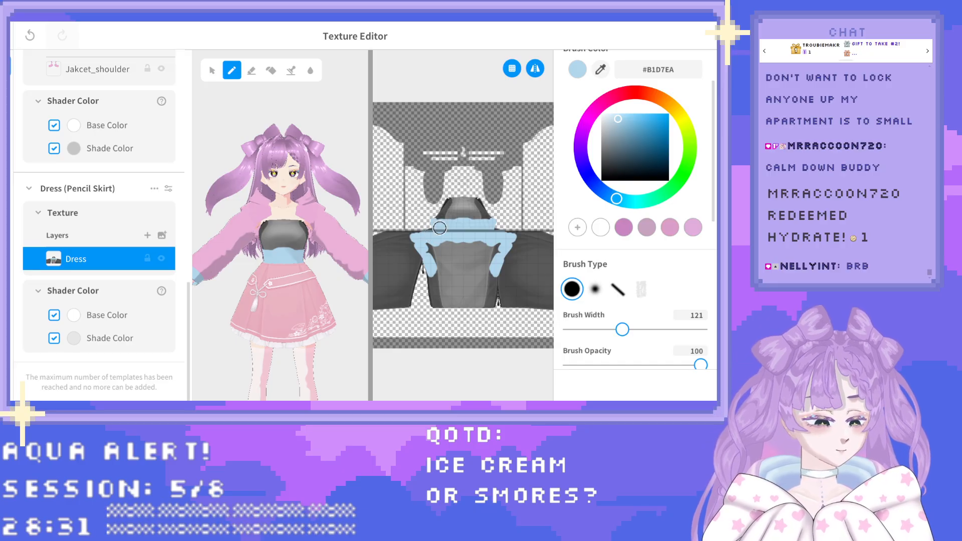
pyautogui.scroll(-3, 439, 228)
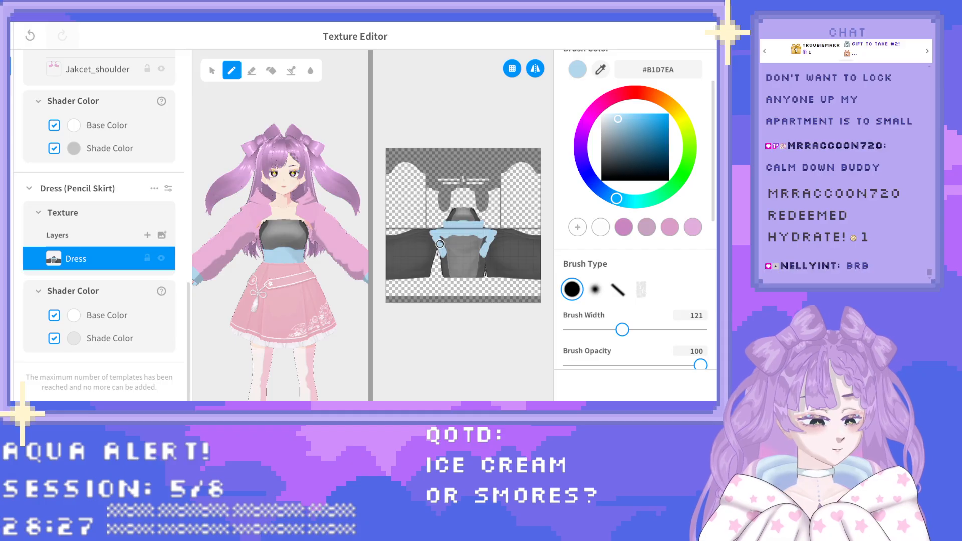
# Fill the skirt section's side panels and the upper part of its center panel with light blue on the Dress texture.
pyautogui.moveTo(389, 239)
pyautogui.mouseDown()
pyautogui.moveTo(389, 279)
pyautogui.moveTo(424, 272)
pyautogui.moveTo(431, 232)
pyautogui.moveTo(390, 235)
pyautogui.moveTo(402, 234)
pyautogui.moveTo(393, 278)
pyautogui.moveTo(422, 263)
pyautogui.moveTo(423, 274)
pyautogui.moveTo(431, 237)
pyautogui.moveTo(391, 243)
pyautogui.moveTo(403, 265)
pyautogui.moveTo(407, 244)
pyautogui.mouseUp()
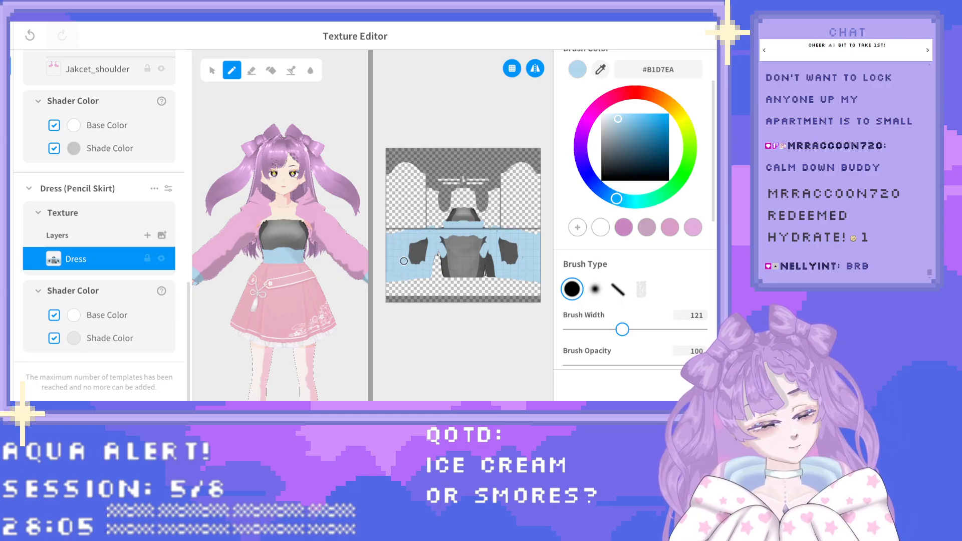
pyautogui.moveTo(407, 265)
pyautogui.mouseDown()
pyautogui.moveTo(408, 246)
pyautogui.moveTo(415, 263)
pyautogui.moveTo(423, 248)
pyautogui.moveTo(425, 256)
pyautogui.mouseUp()
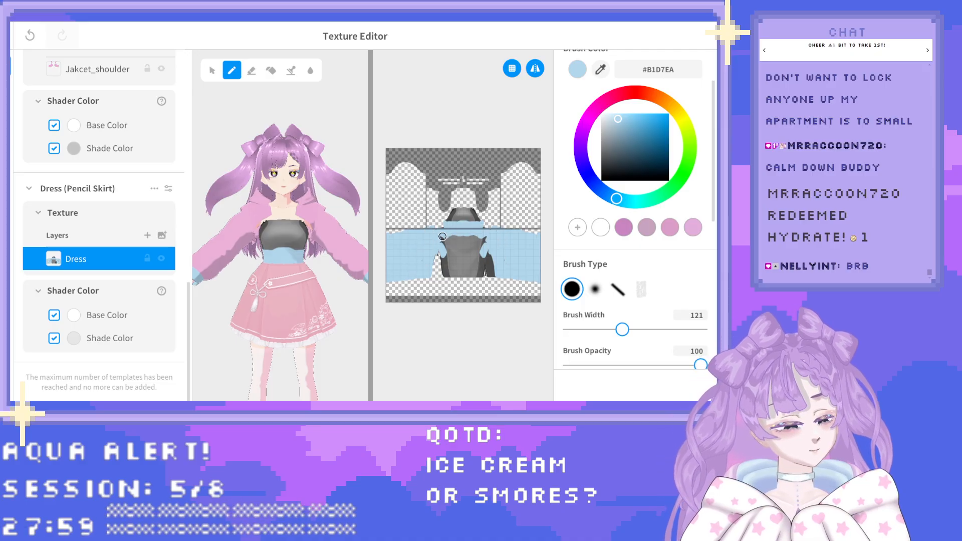
pyautogui.moveTo(449, 249); pyautogui.dragTo(441, 238)
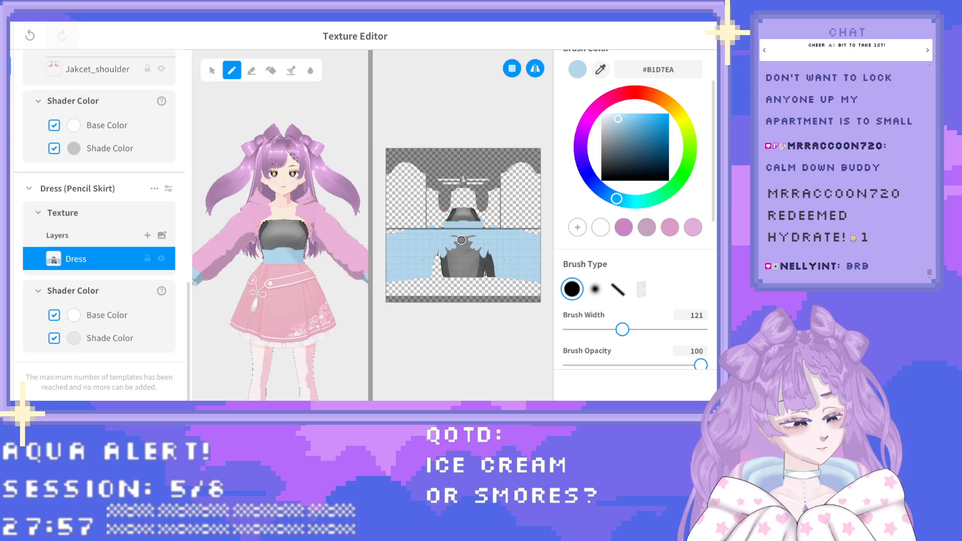
pyautogui.moveTo(442, 253)
pyautogui.mouseDown()
pyautogui.moveTo(463, 255)
pyautogui.moveTo(472, 249)
pyautogui.moveTo(463, 246)
pyautogui.mouseUp()
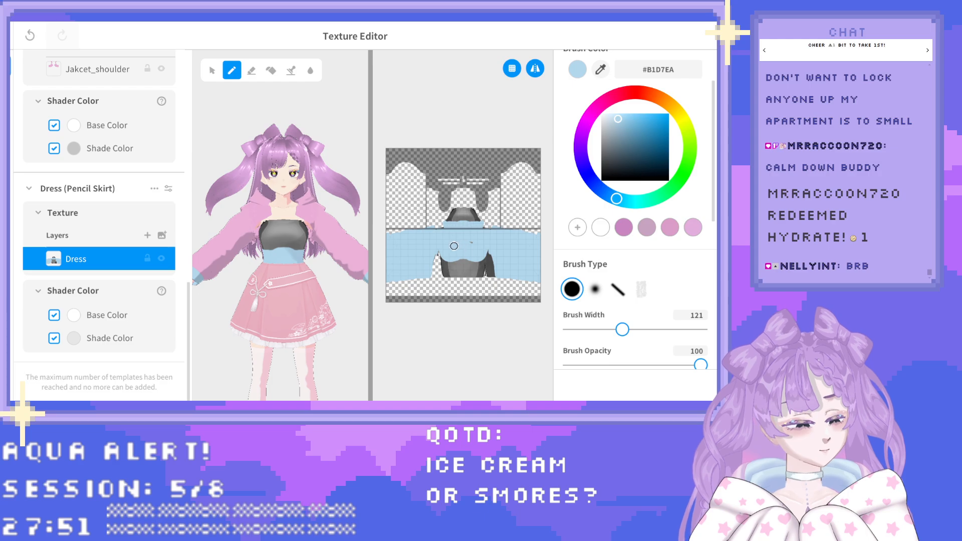
# Erase the lower part of the light blue side panels on the Dress texture.
pyautogui.click(252, 70)
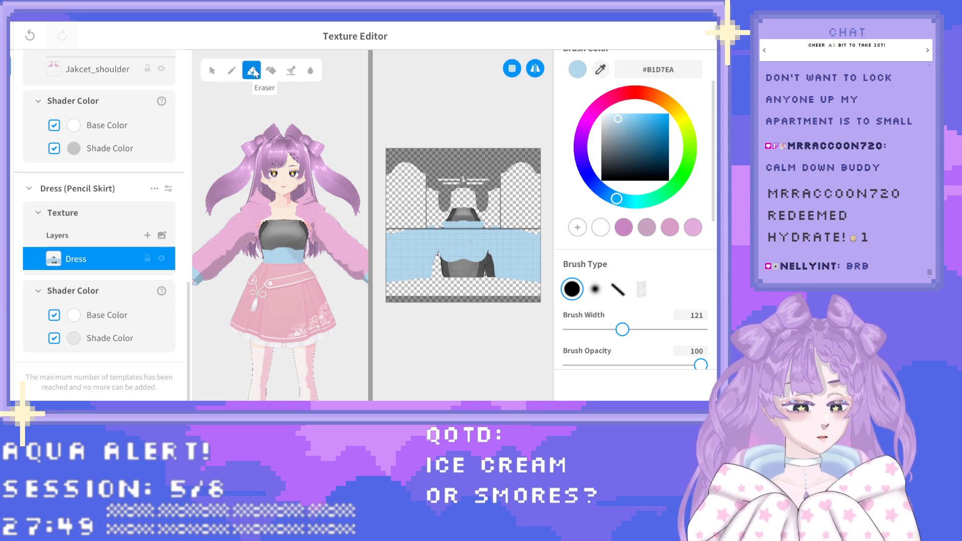
pyautogui.moveTo(385, 263); pyautogui.dragTo(415, 263)
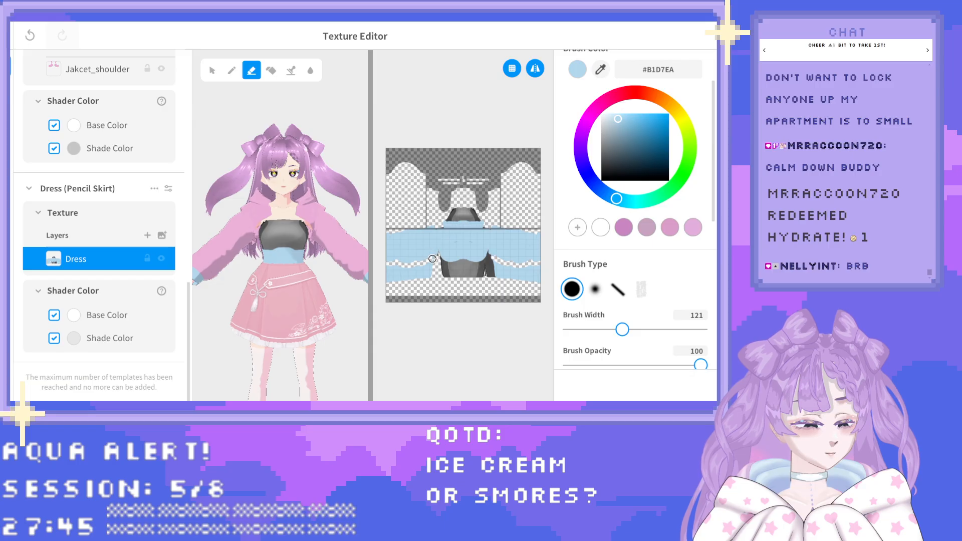
pyautogui.moveTo(427, 266)
pyautogui.mouseDown()
pyautogui.moveTo(423, 276)
pyautogui.moveTo(392, 278)
pyautogui.moveTo(388, 269)
pyautogui.mouseUp()
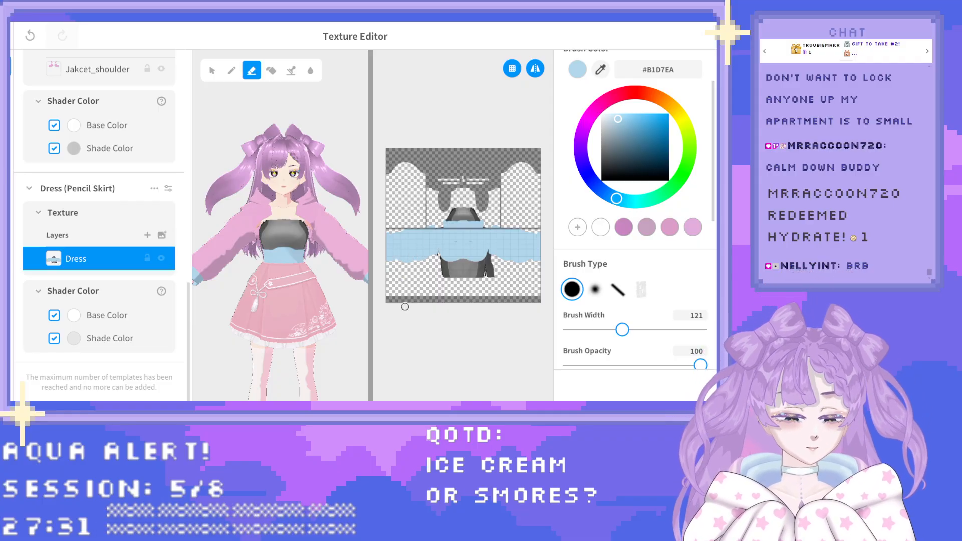
# Erase the dark lower part of the center skirt panel and fill the notches along the remaining edge with light blue.
pyautogui.scroll(9, 126, 269)
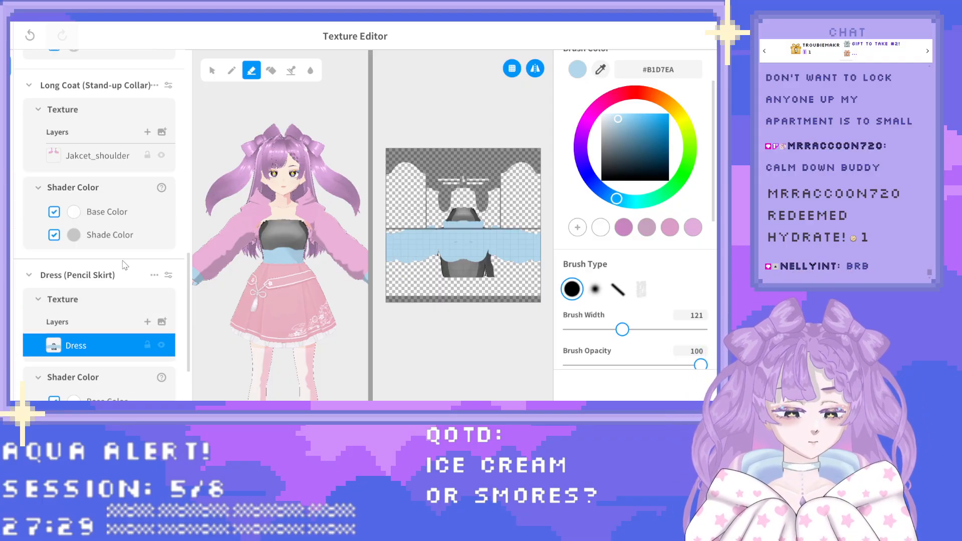
pyautogui.scroll(2, 148, 125)
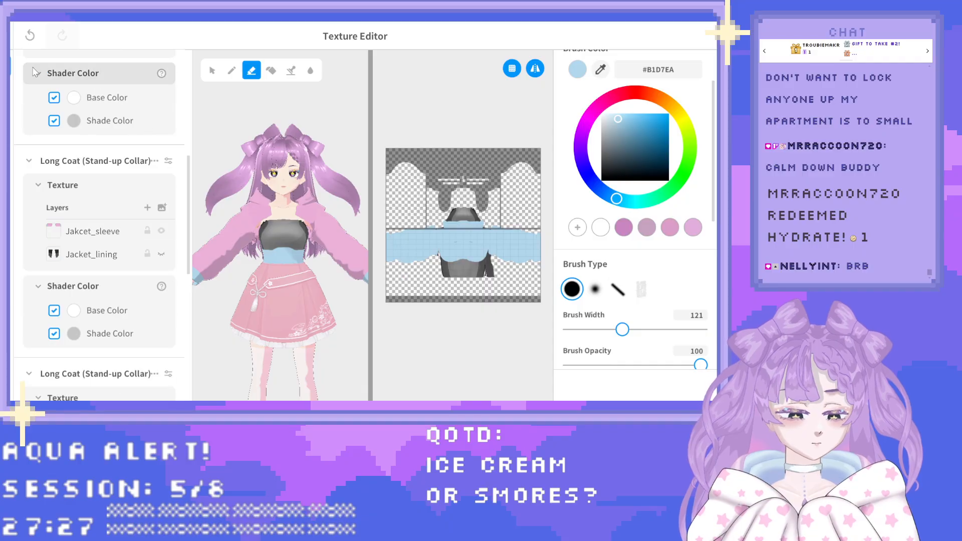
pyautogui.scroll(-1, 106, 300)
pyautogui.scroll(-11, 107, 301)
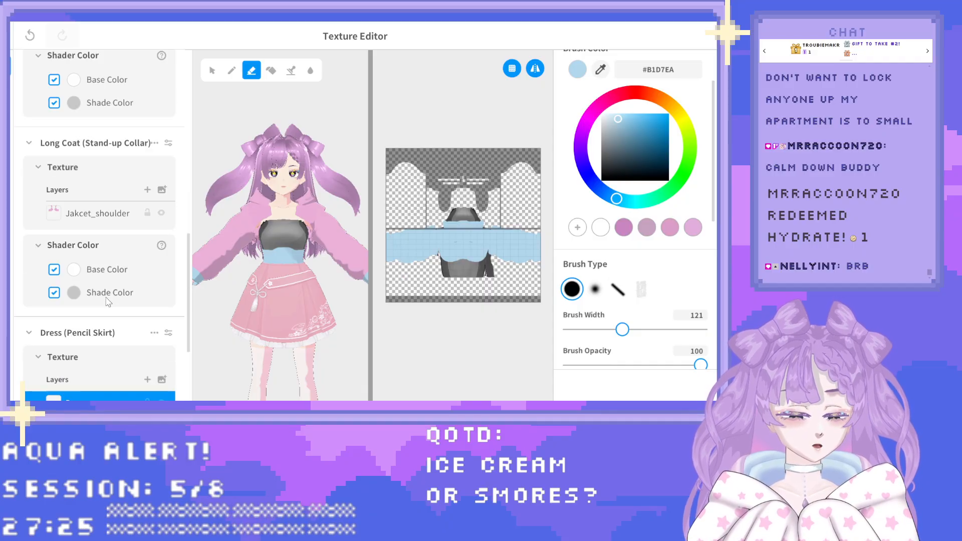
pyautogui.scroll(3, 491, 218)
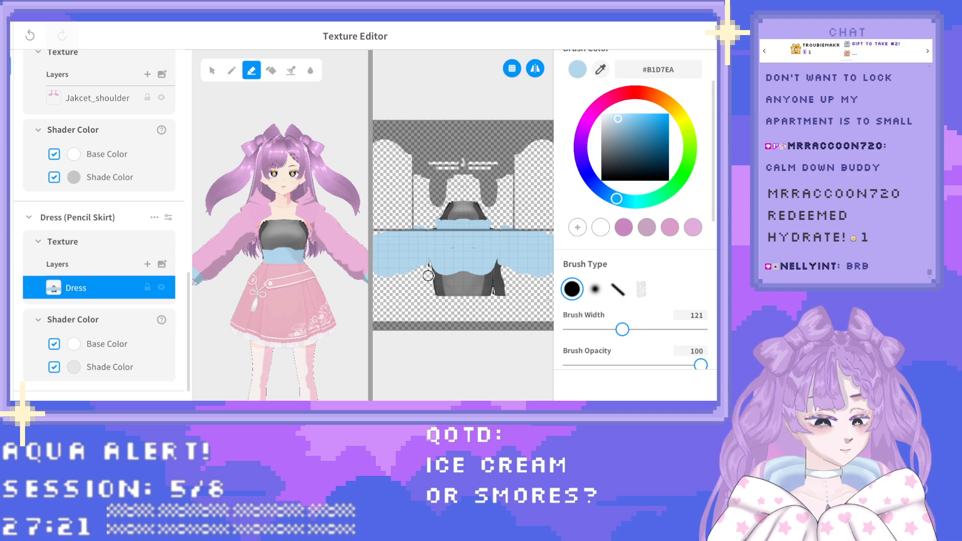
pyautogui.moveTo(428, 273)
pyautogui.mouseDown()
pyautogui.moveTo(489, 289)
pyautogui.moveTo(481, 291)
pyautogui.moveTo(505, 283)
pyautogui.mouseUp()
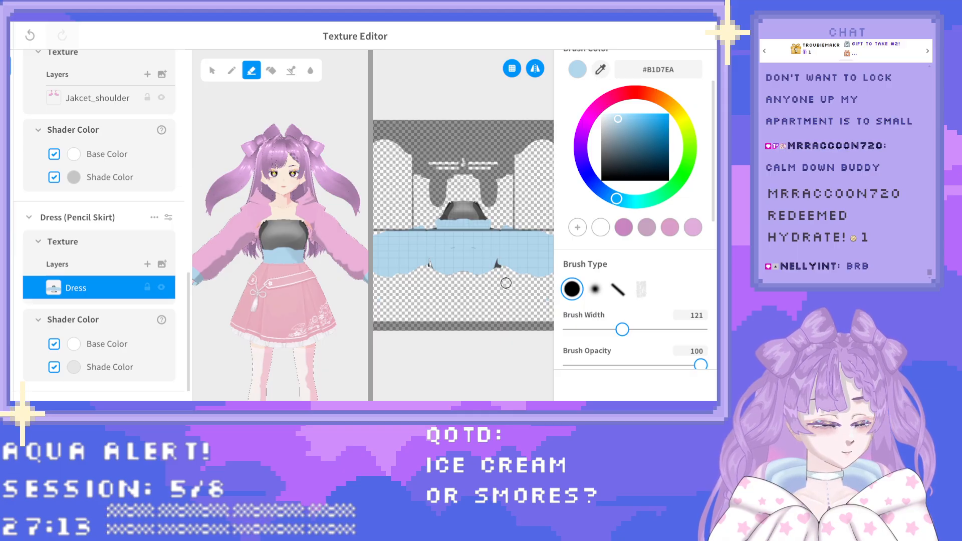
pyautogui.click(496, 263)
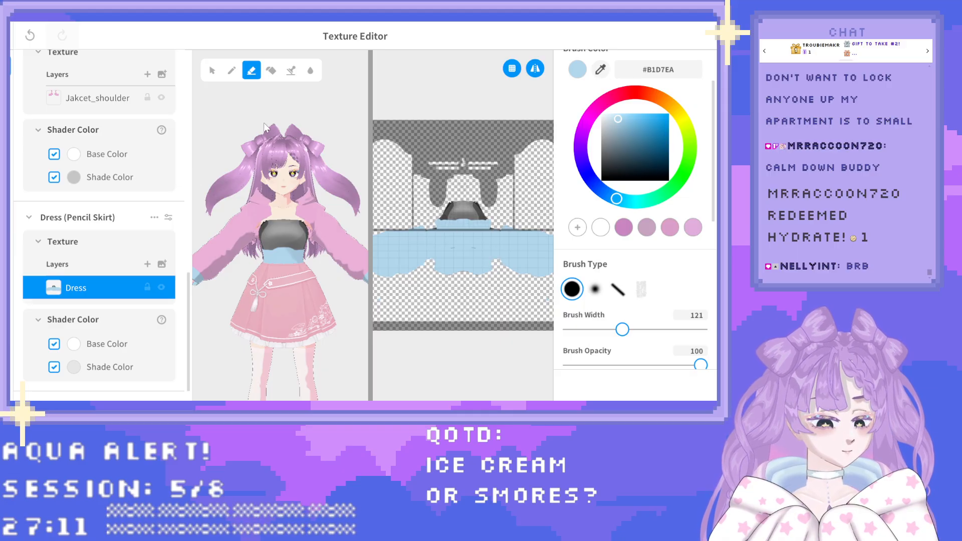
pyautogui.click(231, 70)
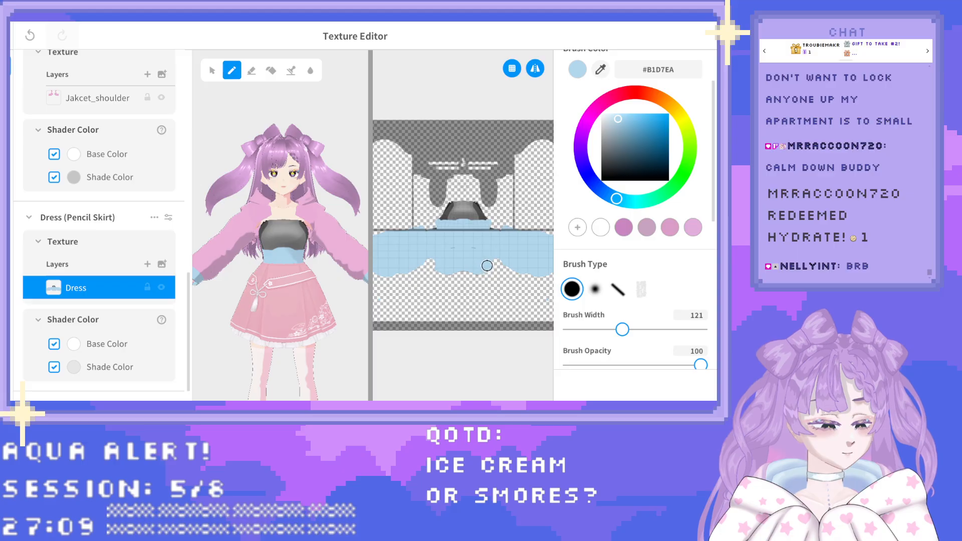
pyautogui.moveTo(487, 267); pyautogui.dragTo(499, 259)
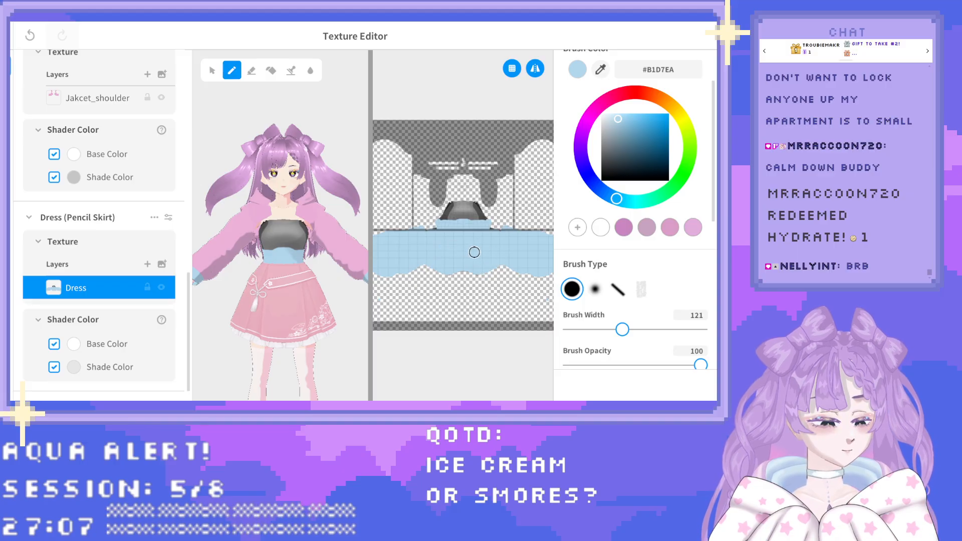
# Set the brush color to the pale white #EBF1F4 and the width to 90, and paint over the dark bodice.
pyautogui.scroll(4, 476, 251)
pyautogui.scroll(1, 477, 204)
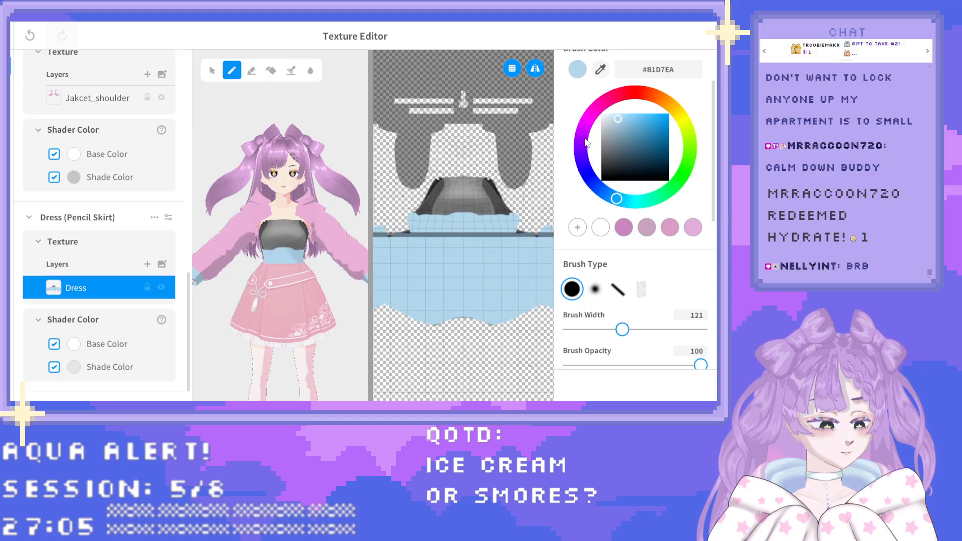
pyautogui.click(608, 115)
pyautogui.moveTo(606, 116); pyautogui.dragTo(603, 115)
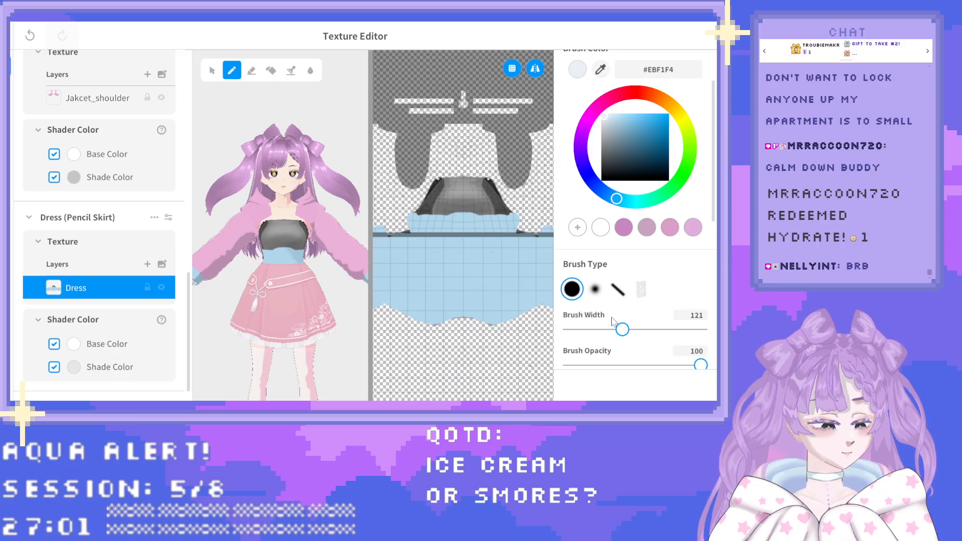
pyautogui.moveTo(622, 329); pyautogui.dragTo(608, 330)
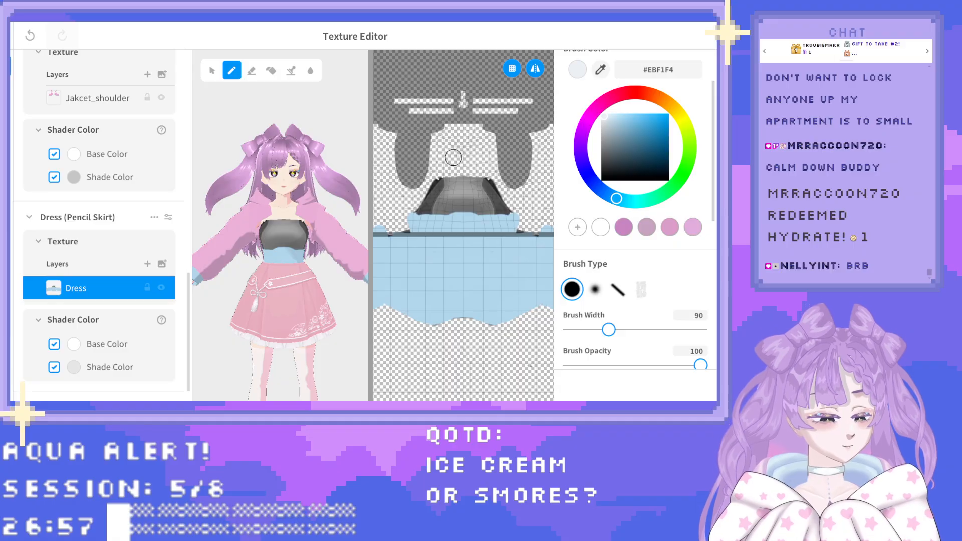
pyautogui.click(456, 199)
pyautogui.click(470, 198)
pyautogui.moveTo(470, 195)
pyautogui.mouseDown()
pyautogui.moveTo(485, 181)
pyautogui.moveTo(505, 210)
pyautogui.moveTo(482, 215)
pyautogui.moveTo(475, 188)
pyautogui.moveTo(494, 204)
pyautogui.moveTo(467, 186)
pyautogui.moveTo(458, 212)
pyautogui.moveTo(456, 189)
pyautogui.moveTo(474, 181)
pyautogui.mouseUp()
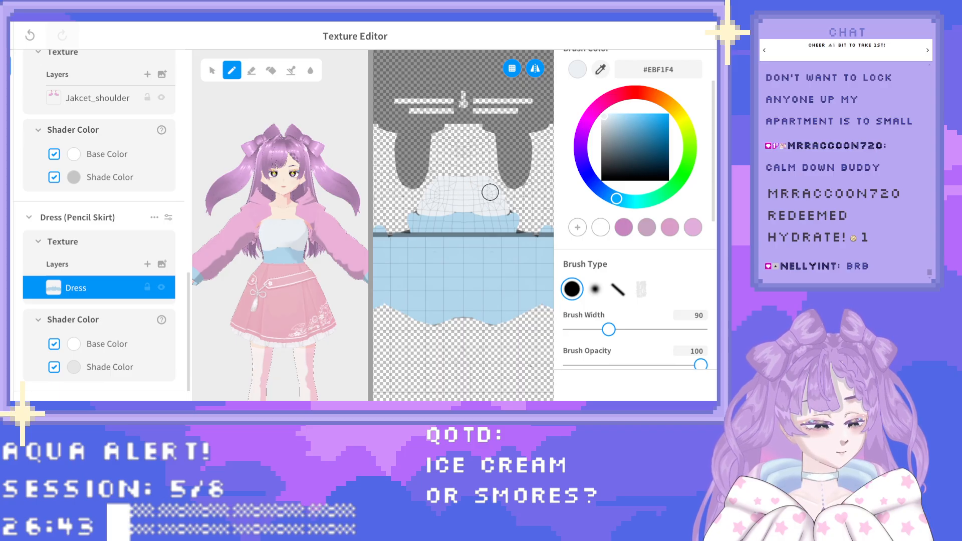
# Reduce the brush width to 39 and touch up the bodice and waistband edges with the sampled colors #AFD6EA and #ECF1F4.
pyautogui.click(254, 71)
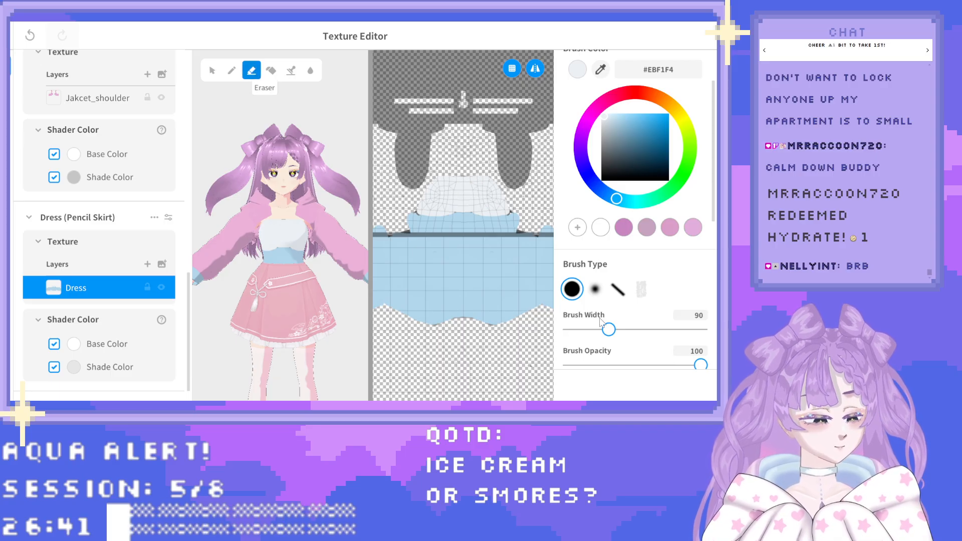
pyautogui.moveTo(609, 329); pyautogui.dragTo(586, 329)
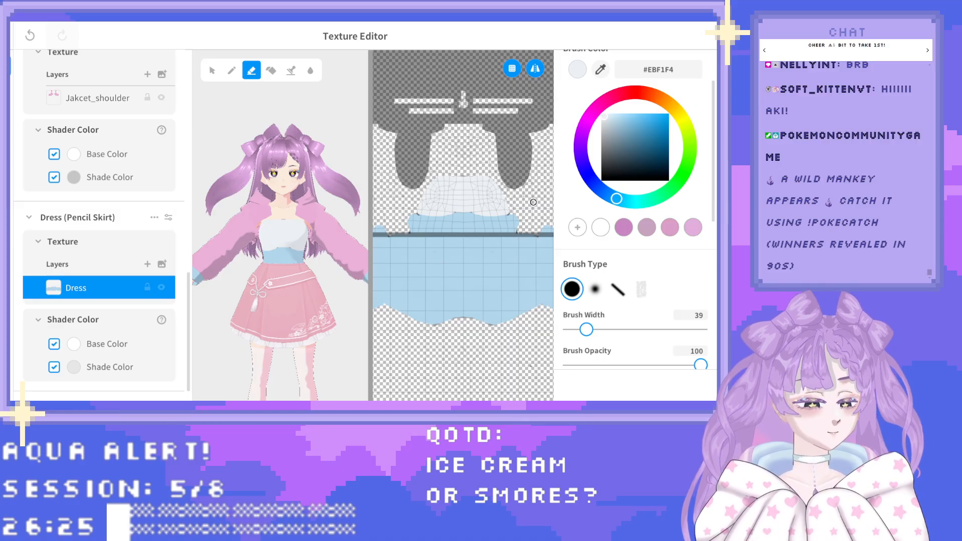
pyautogui.keyDown('alt'); pyautogui.click(505, 248); pyautogui.keyUp('alt')
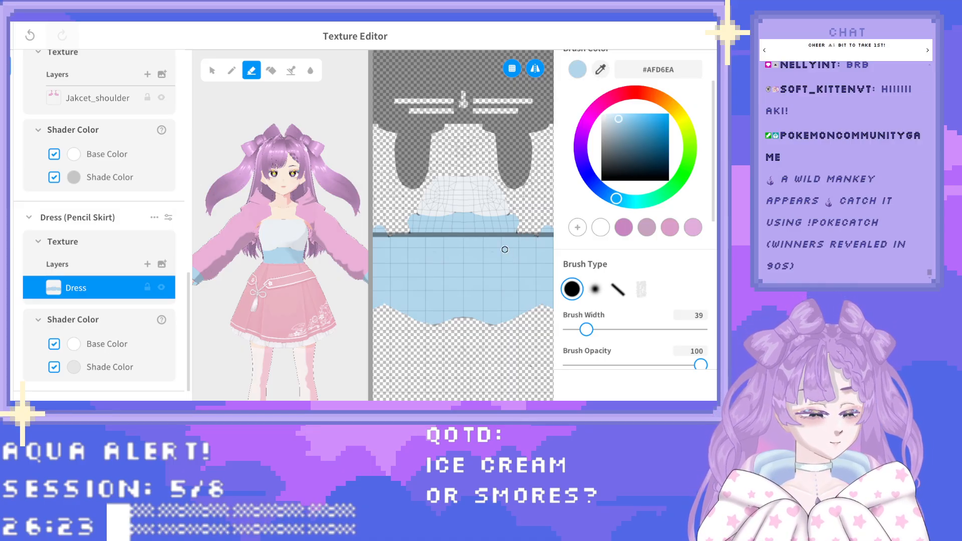
pyautogui.click(232, 71)
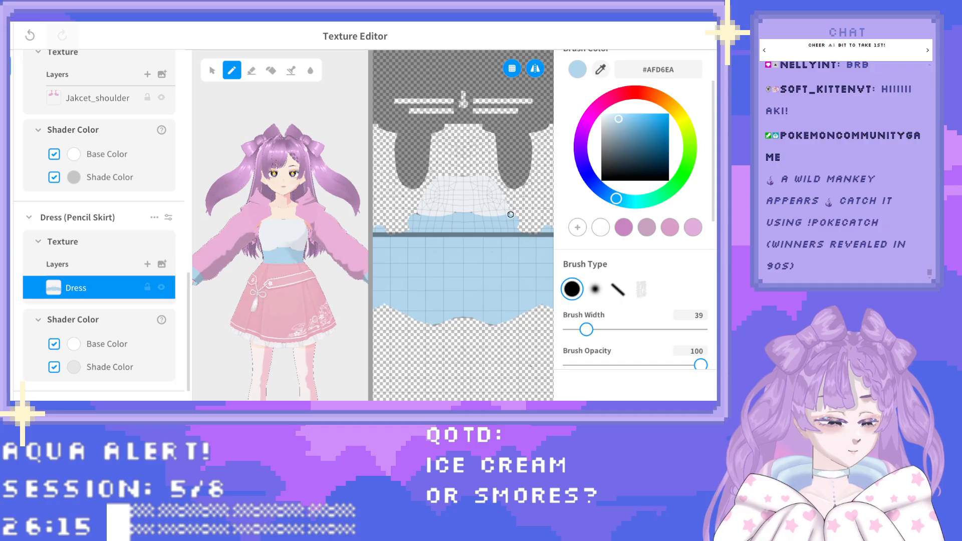
pyautogui.keyDown('alt'); pyautogui.click(453, 197); pyautogui.keyUp('alt')
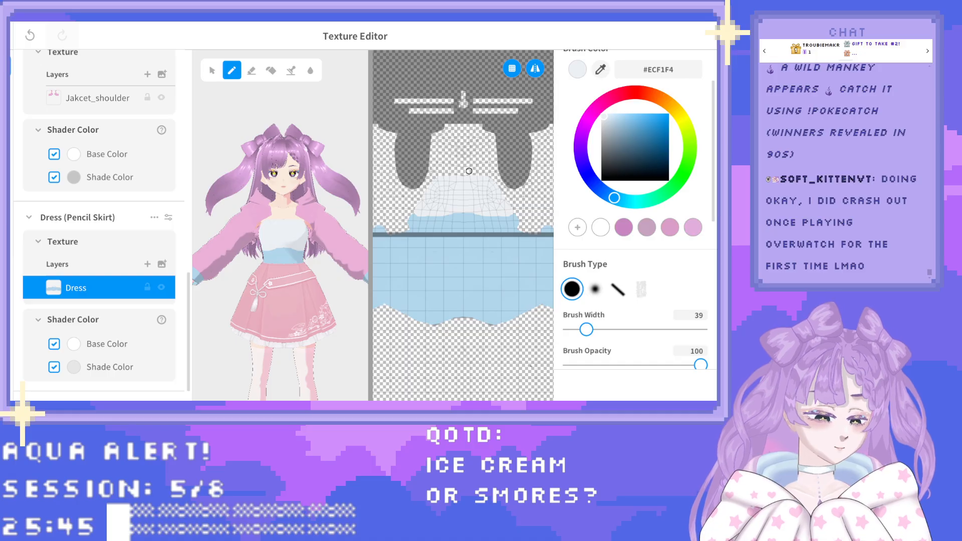
# Examine the recolored top on the avatar from behind and from the side against the Dress texture.
pyautogui.scroll(-5, 469, 171)
pyautogui.moveTo(248, 254); pyautogui.dragTo(268, 246)
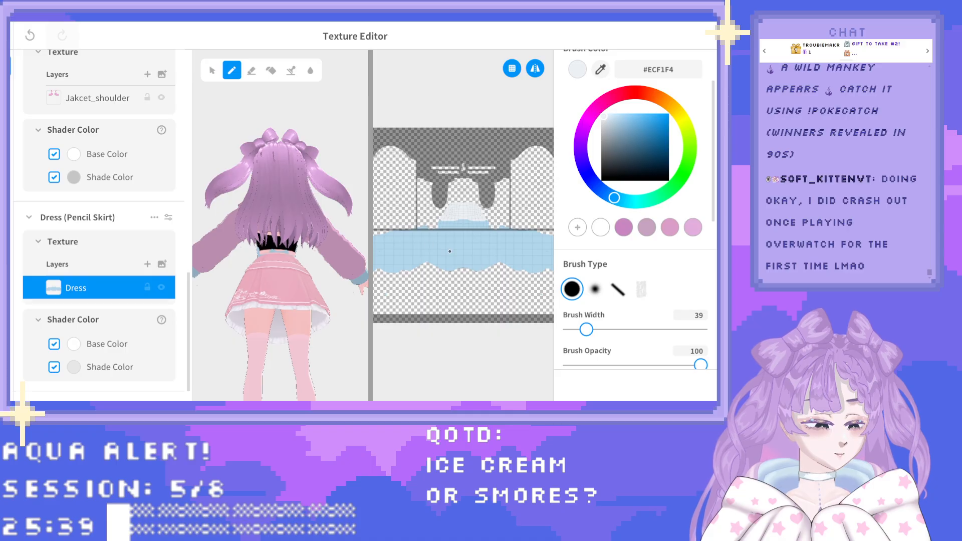
pyautogui.scroll(2, 450, 251)
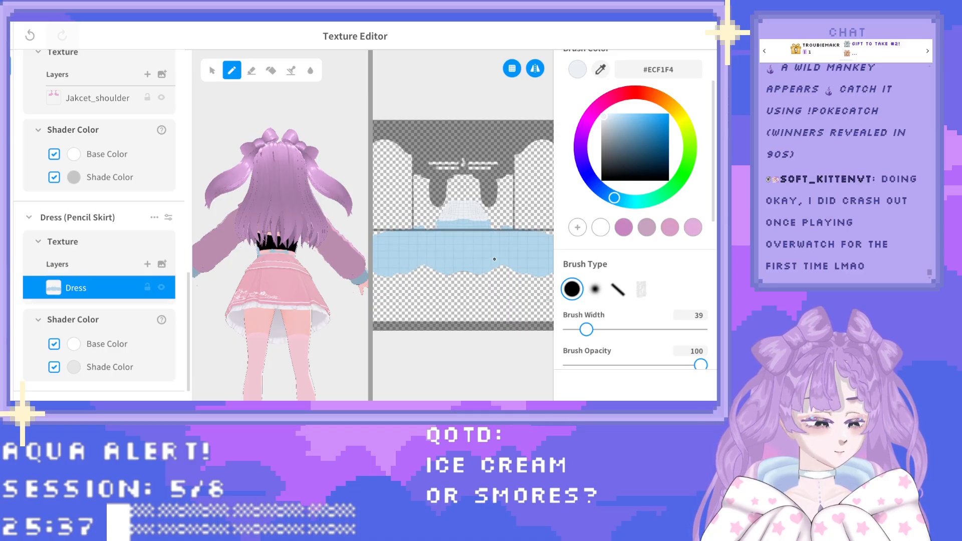
pyautogui.scroll(-3, 494, 259)
pyautogui.scroll(2, 494, 259)
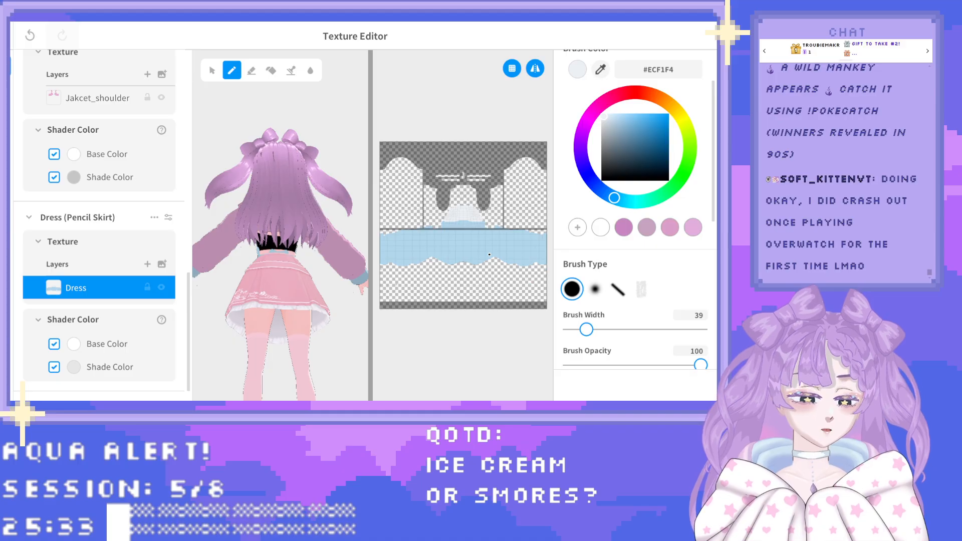
pyautogui.moveTo(220, 208); pyautogui.dragTo(279, 230, button='right')
pyautogui.scroll(3, 500, 229)
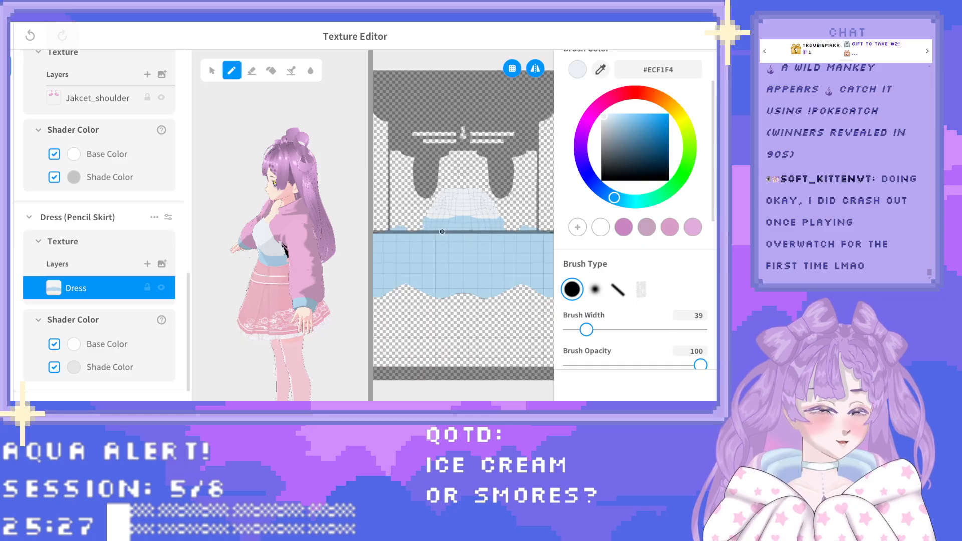
# Sample the light blue #AFD6EA from the skirt section of the Dress texture as the brush color.
pyautogui.scroll(2, 445, 227)
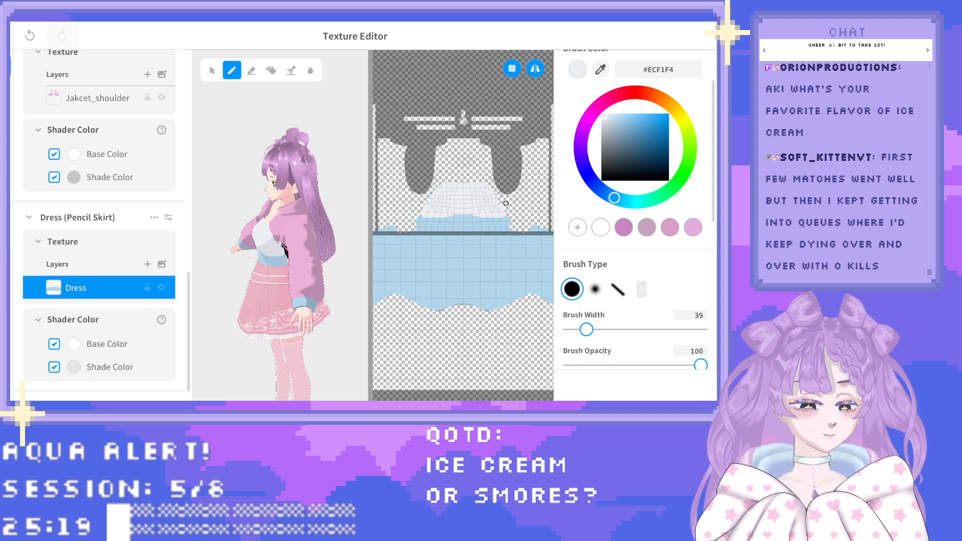
pyautogui.click(600, 70)
pyautogui.click(496, 255)
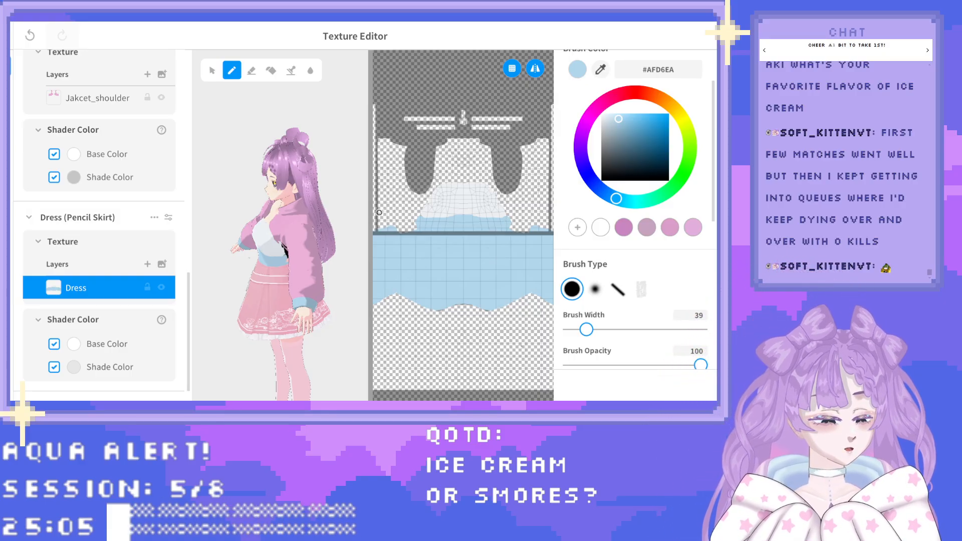
# Paint the checkered areas on both sides of the waistband strip light blue #AFD6EA in the Dress texture.
pyautogui.moveTo(379, 213); pyautogui.dragTo(393, 213)
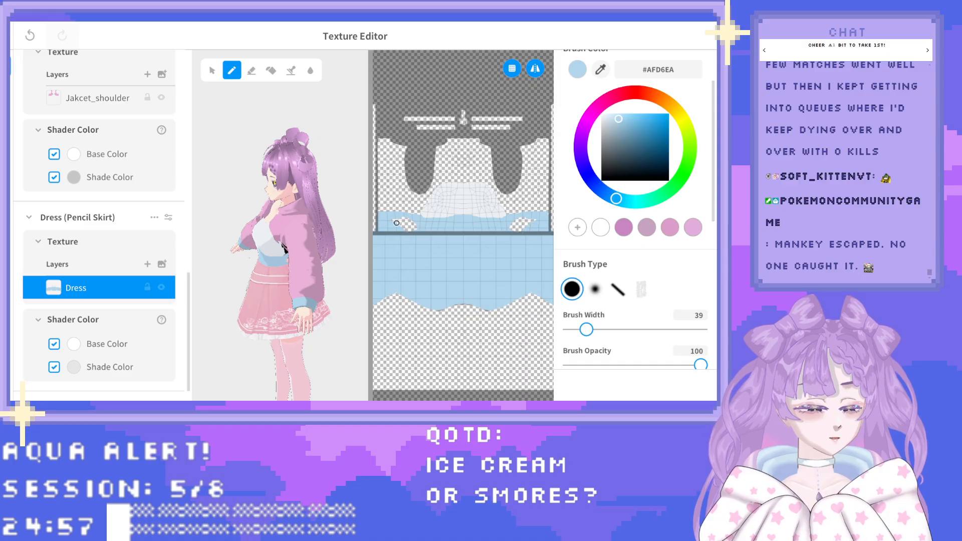
pyautogui.moveTo(412, 234); pyautogui.dragTo(415, 224)
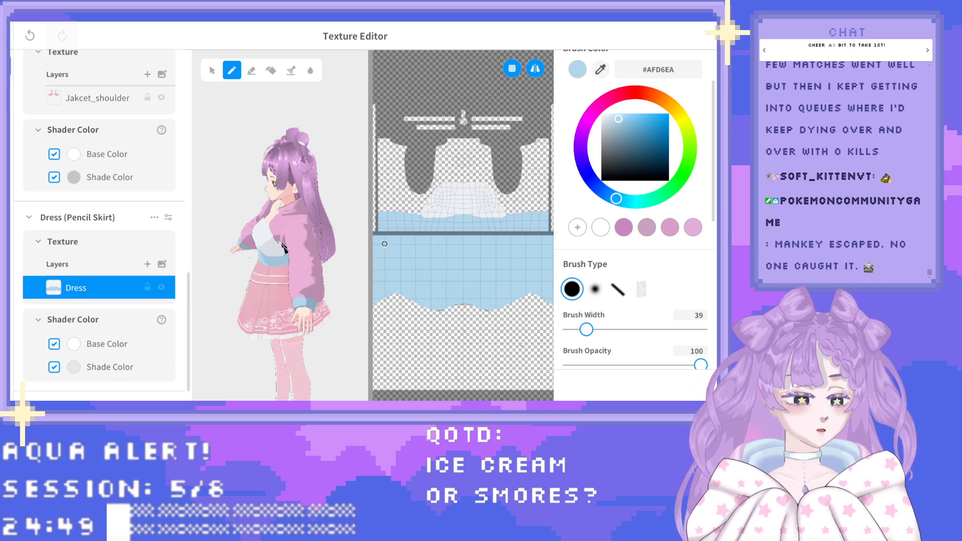
# Try extending the light blue along the lower edges of the two outer panels with a brush width of 60, and undo it.
pyautogui.scroll(-5, 383, 243)
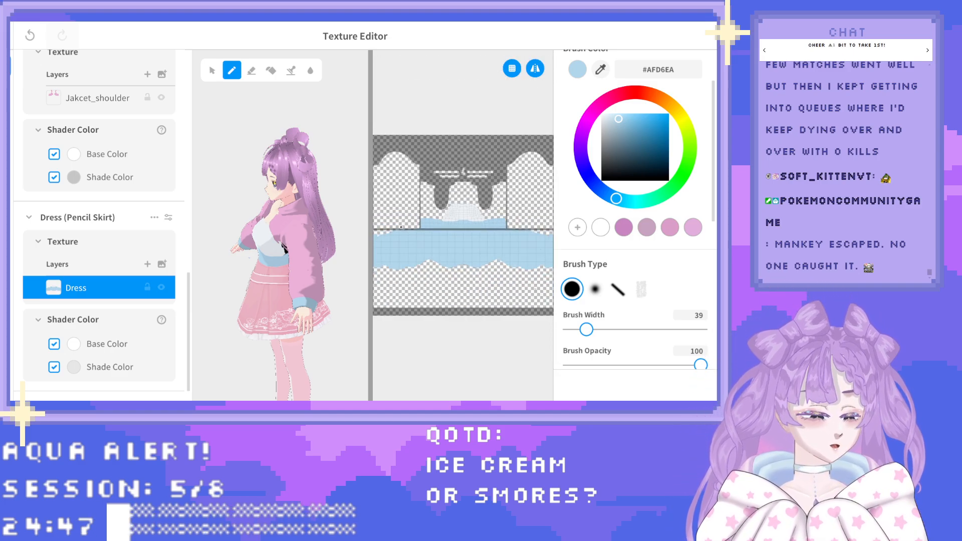
pyautogui.scroll(-3, 401, 227)
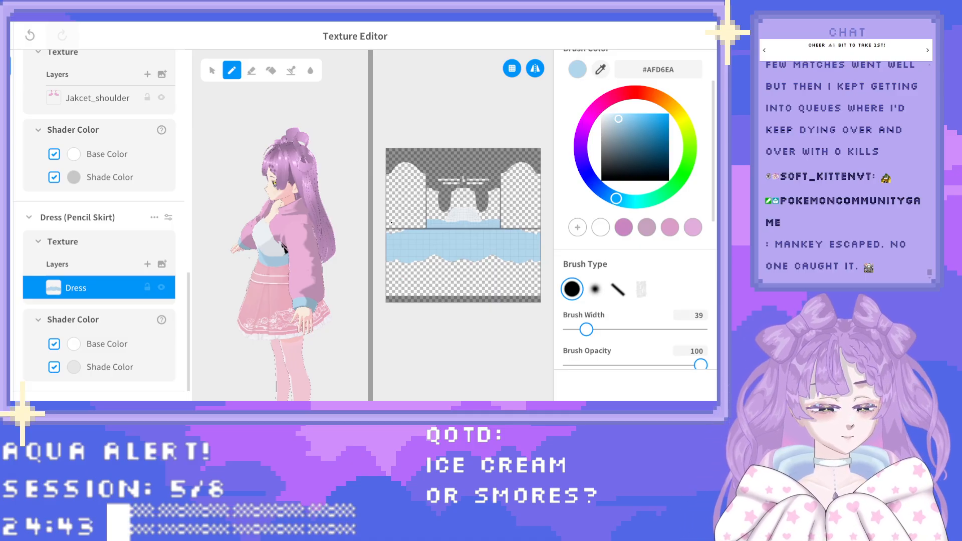
pyautogui.moveTo(395, 219); pyautogui.dragTo(409, 220)
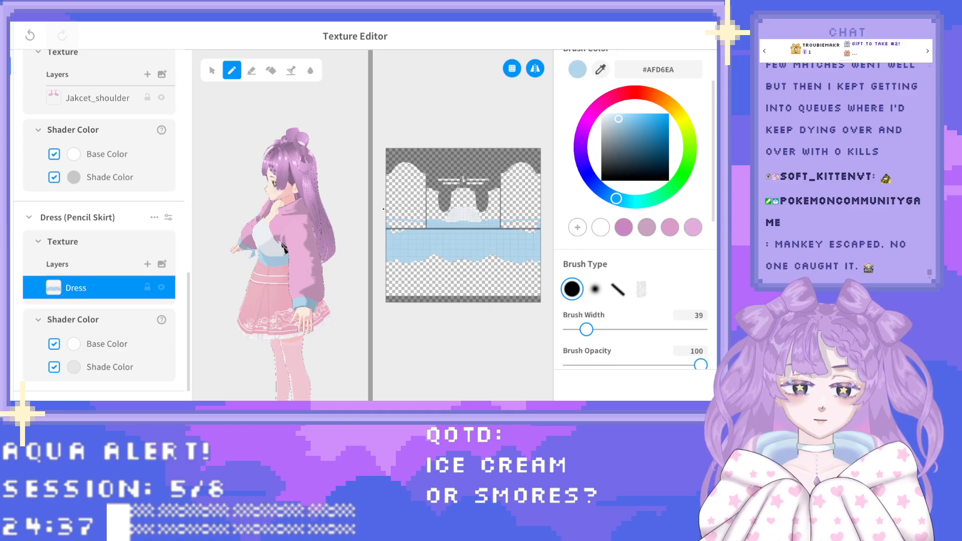
pyautogui.moveTo(586, 330); pyautogui.dragTo(596, 329)
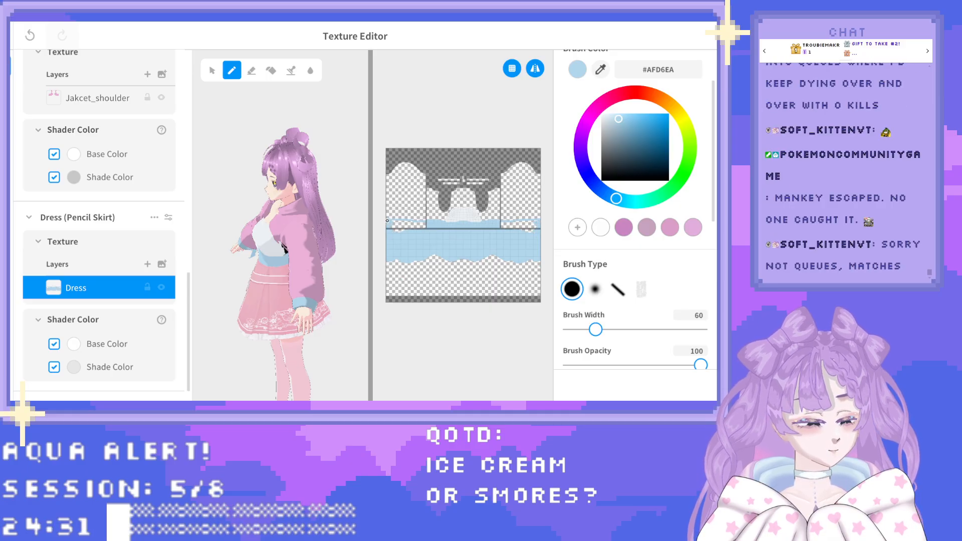
pyautogui.click(271, 70)
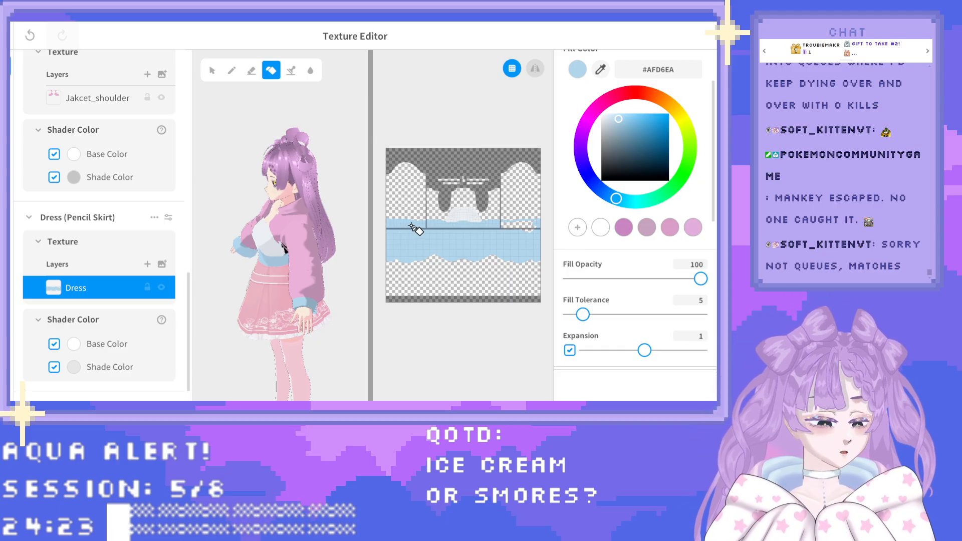
pyautogui.moveTo(280, 245); pyautogui.dragTo(326, 274, button='right')
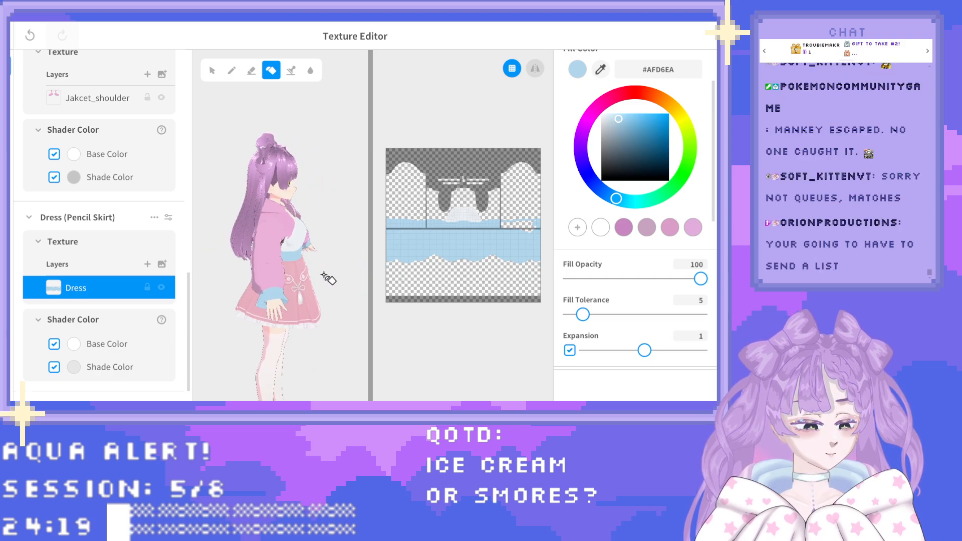
pyautogui.click(30, 35)
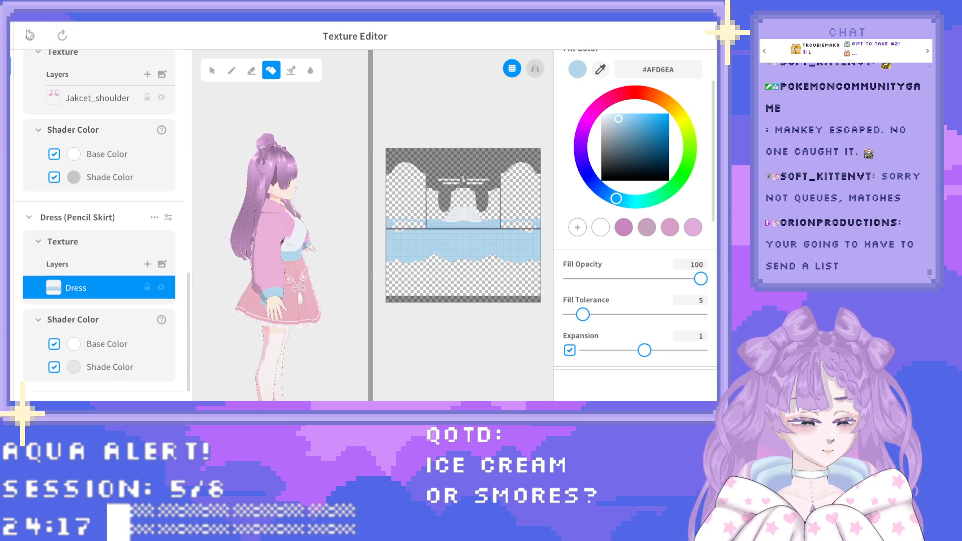
pyautogui.moveTo(230, 158); pyautogui.dragTo(254, 143, button='right')
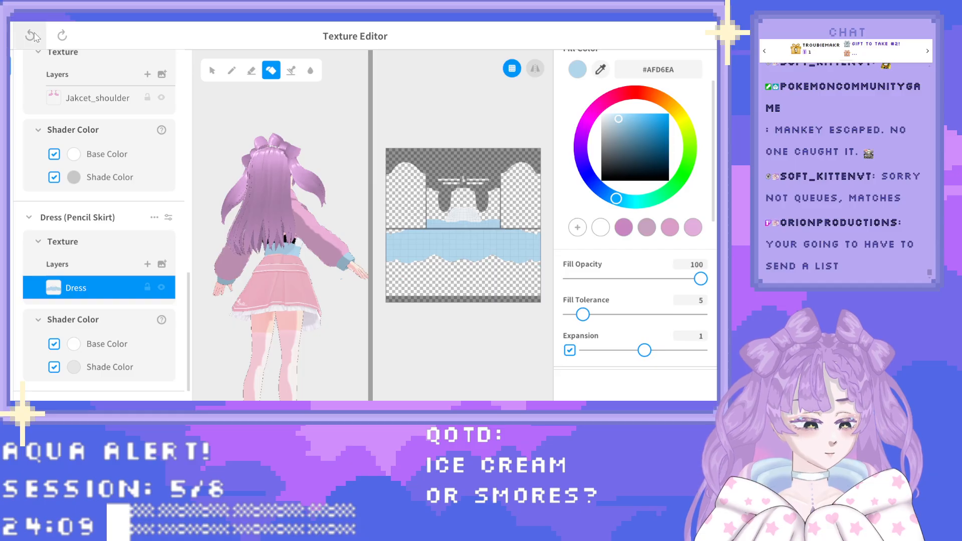
pyautogui.moveTo(279, 173); pyautogui.dragTo(344, 205, button='right')
# Try erasing along the outer edges of the waistband strip in the Dress texture, and undo the erasing.
pyautogui.scroll(5, 436, 220)
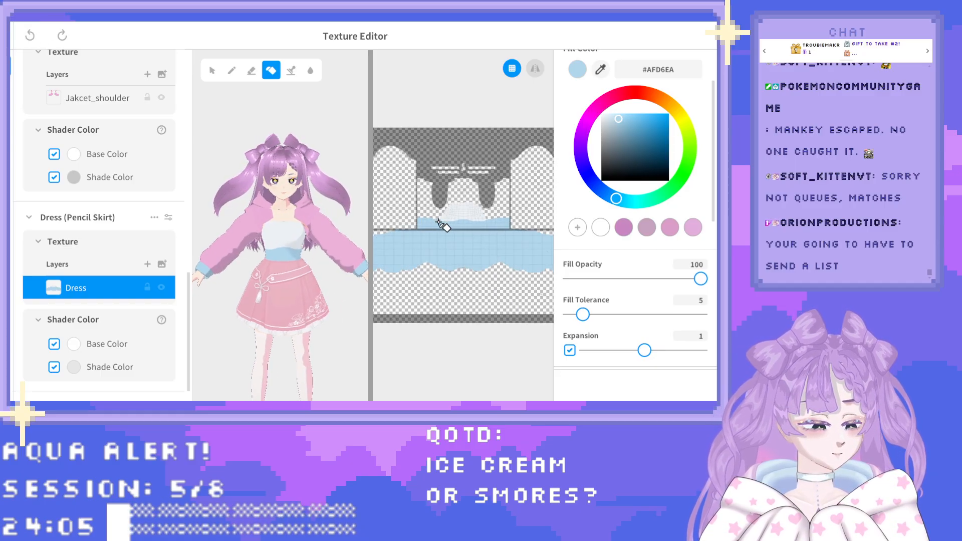
pyautogui.scroll(-1, 414, 226)
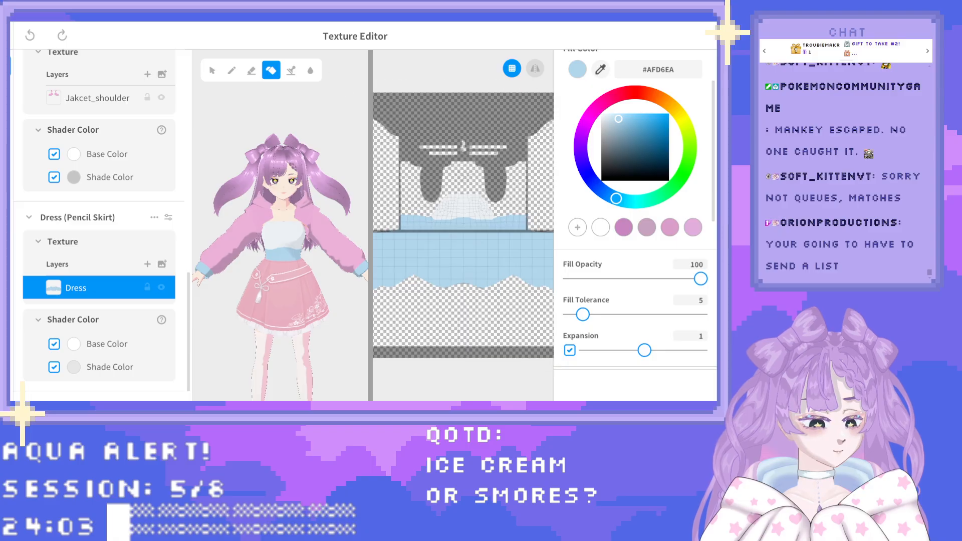
pyautogui.click(252, 70)
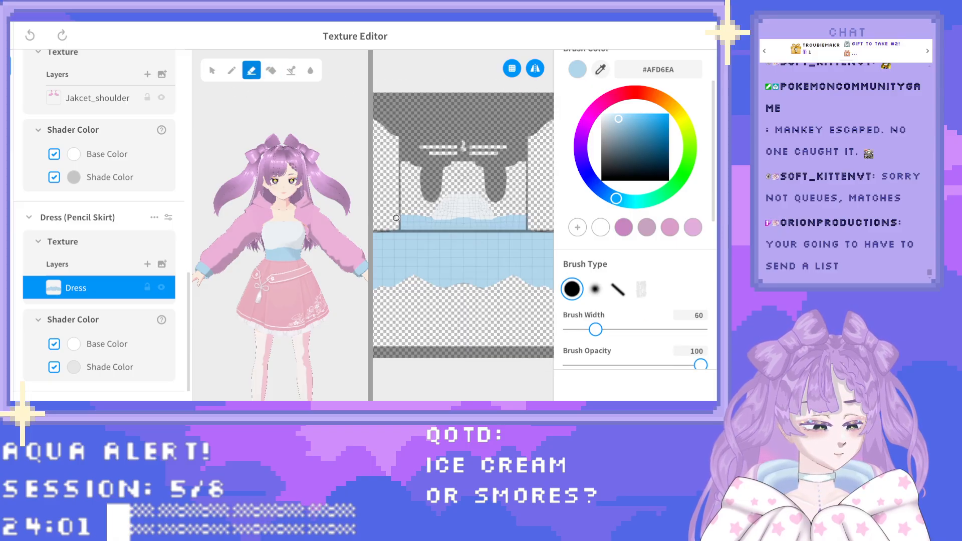
pyautogui.moveTo(395, 216); pyautogui.dragTo(395, 223)
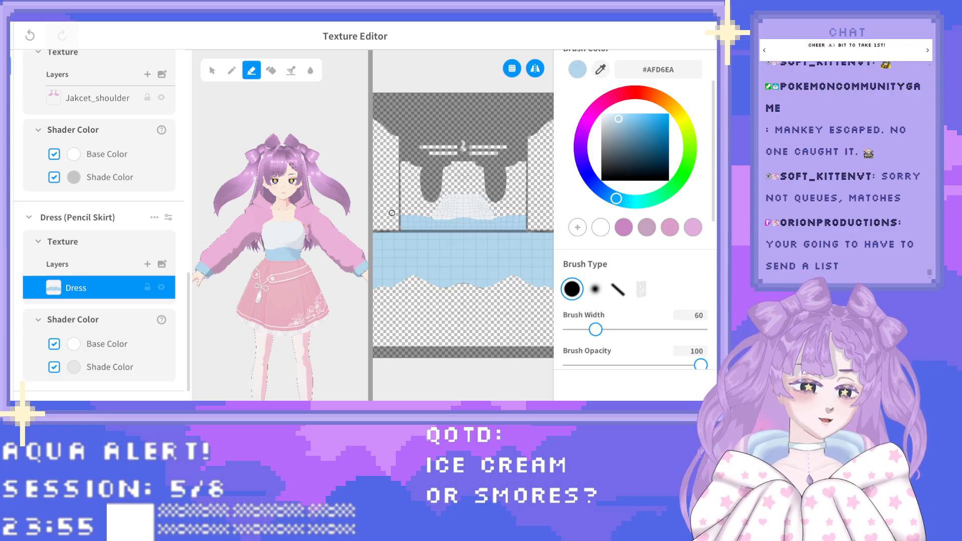
pyautogui.moveTo(321, 235); pyautogui.dragTo(278, 238, button='right')
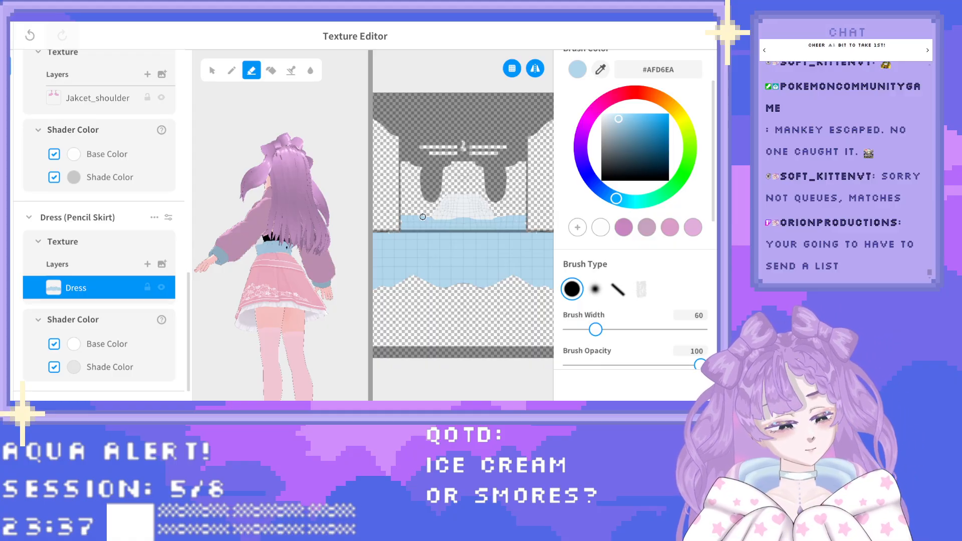
pyautogui.hotkey('ctrl', 'z')
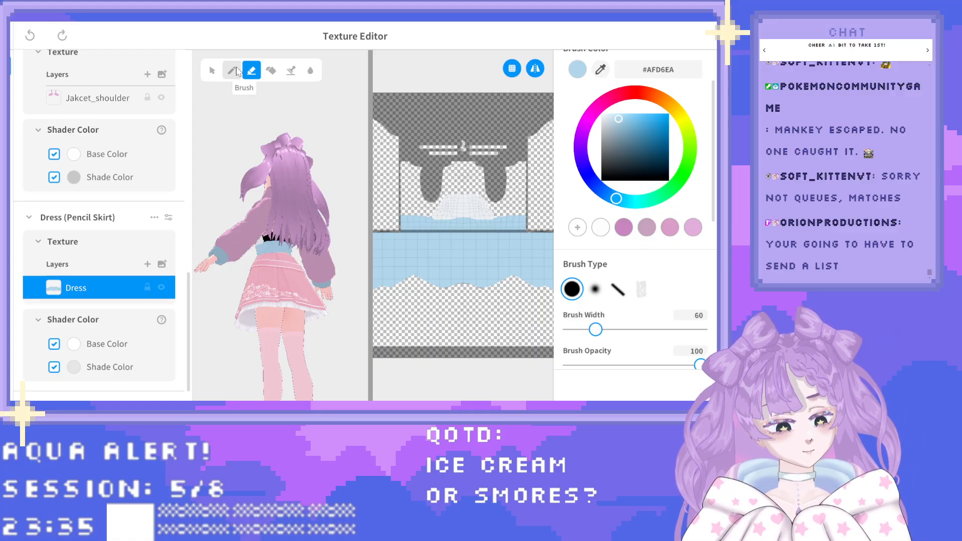
# Brush light blue #AFD6EA from the waistband up both sides of the white bodice in the Dress texture, and check the avatar from several angles.
pyautogui.click(238, 70)
pyautogui.click(398, 226)
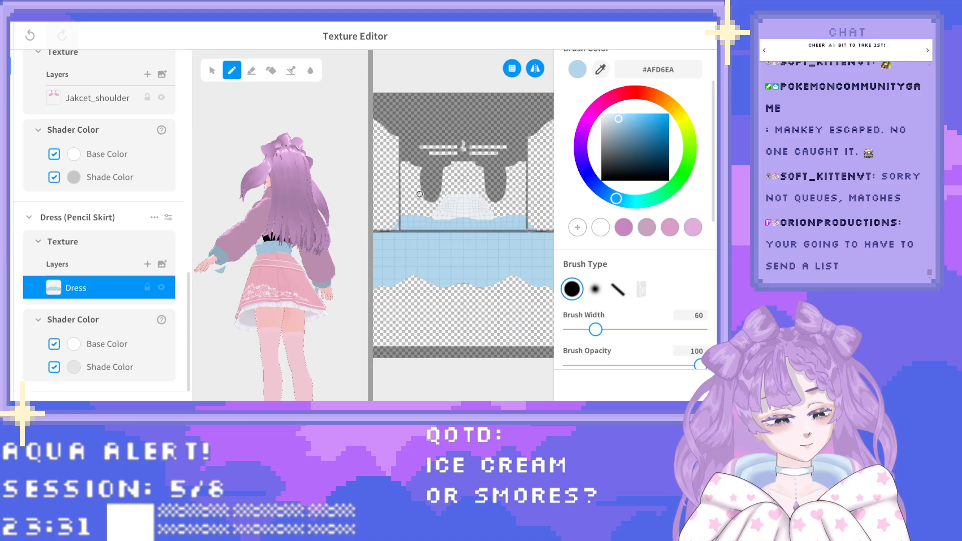
pyautogui.hotkey('ctrl', 'z')
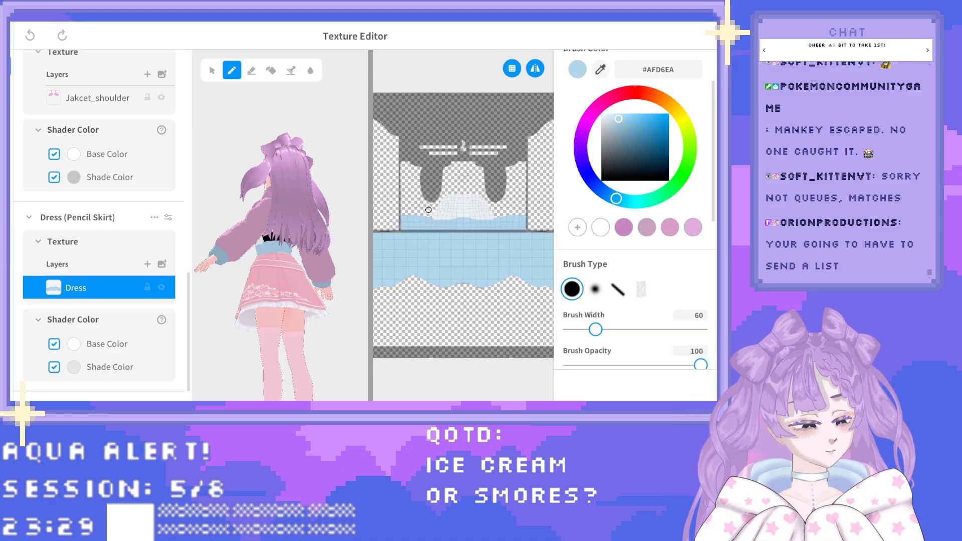
pyautogui.click(426, 210)
pyautogui.moveTo(426, 204); pyautogui.dragTo(436, 202)
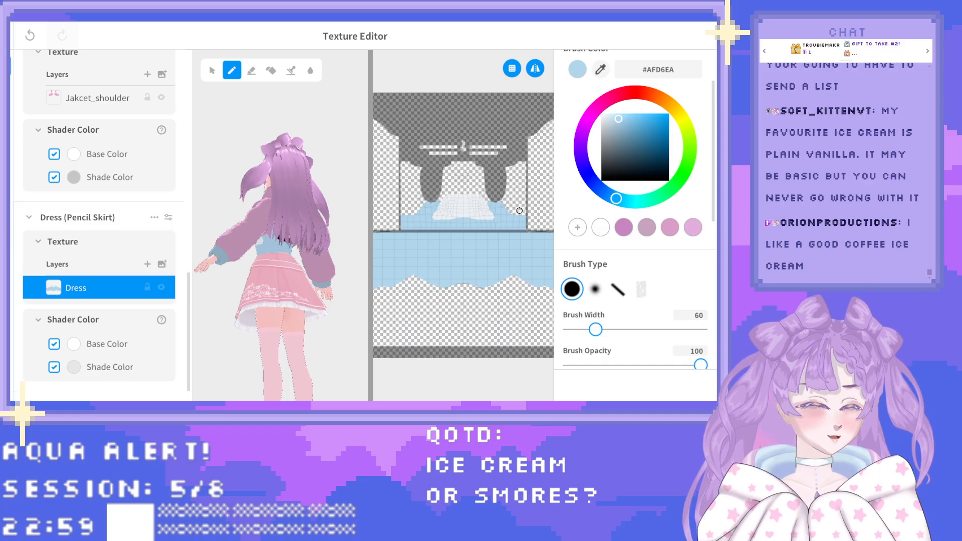
pyautogui.moveTo(270, 260); pyautogui.dragTo(343, 261, button='right')
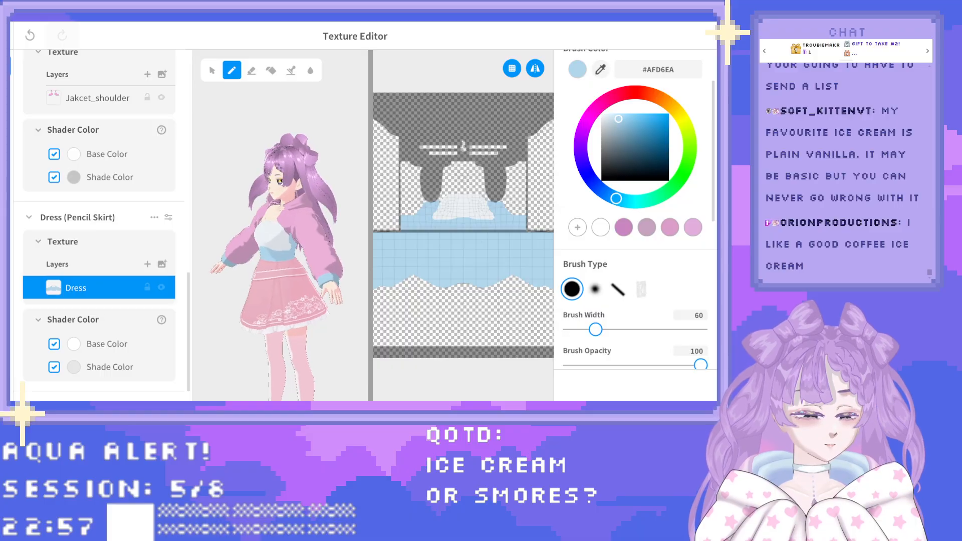
pyautogui.moveTo(310, 288); pyautogui.dragTo(281, 289, button='right')
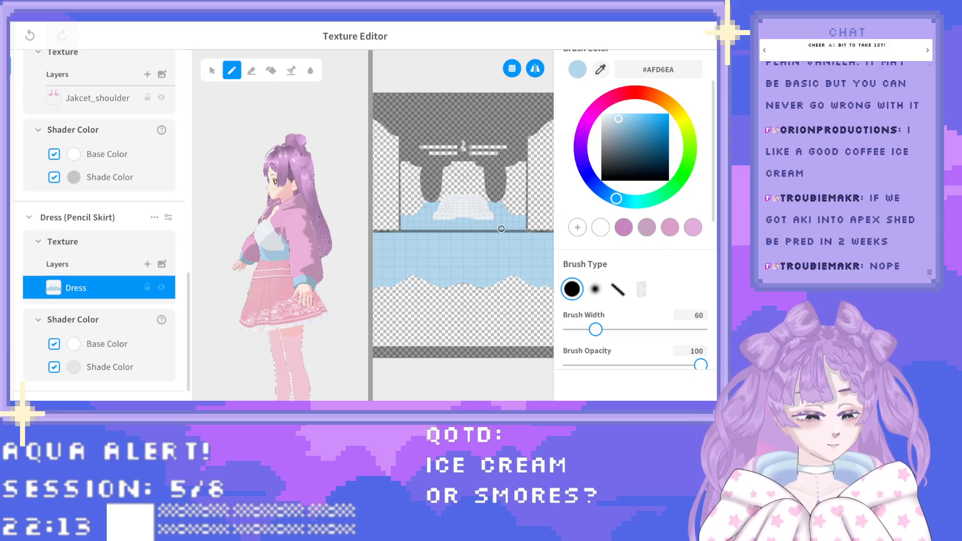
pyautogui.moveTo(245, 239); pyautogui.dragTo(297, 239, button='right')
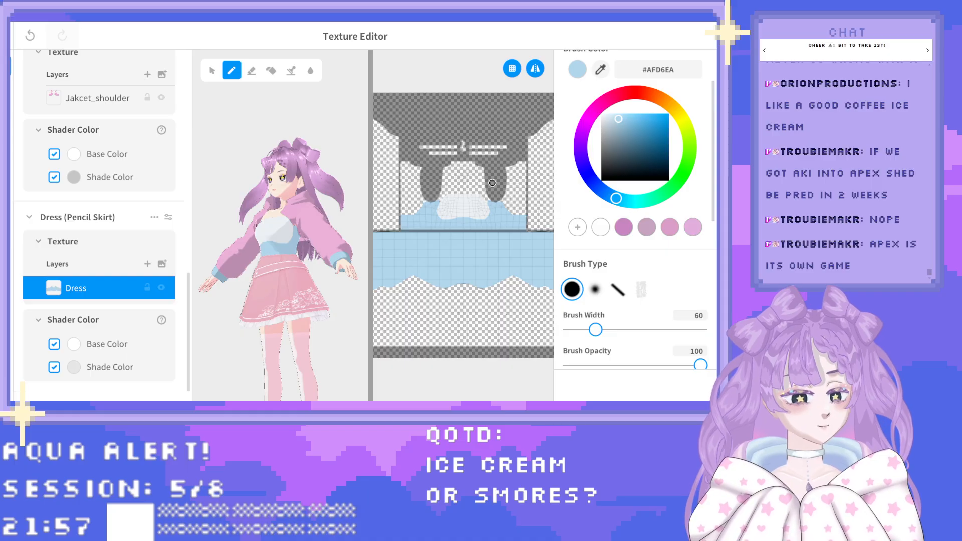
pyautogui.moveTo(361, 215); pyautogui.dragTo(335, 226)
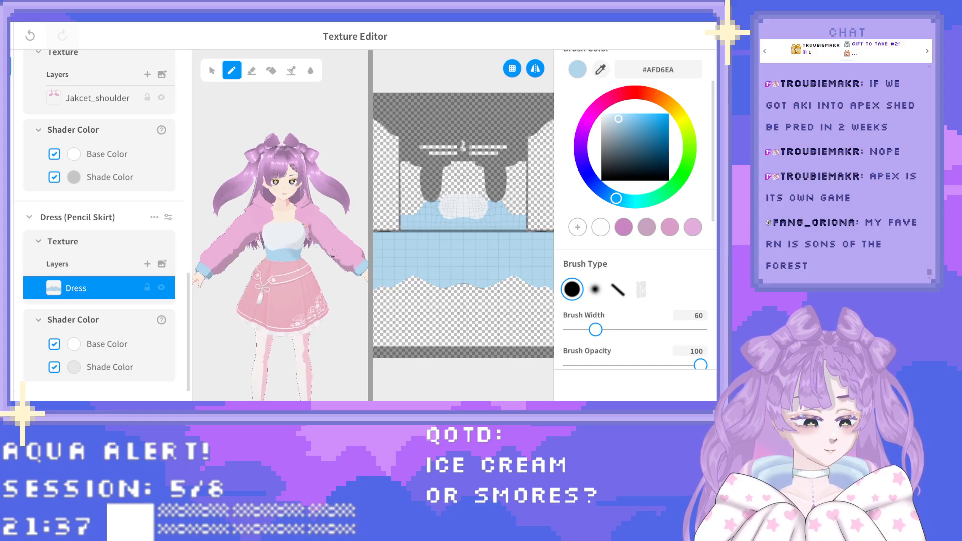
pyautogui.click(252, 71)
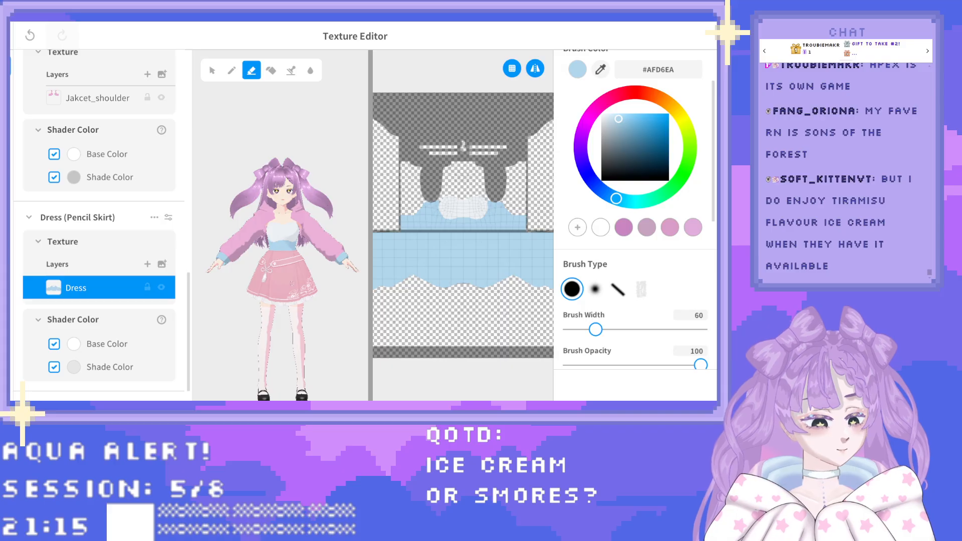
pyautogui.click(232, 71)
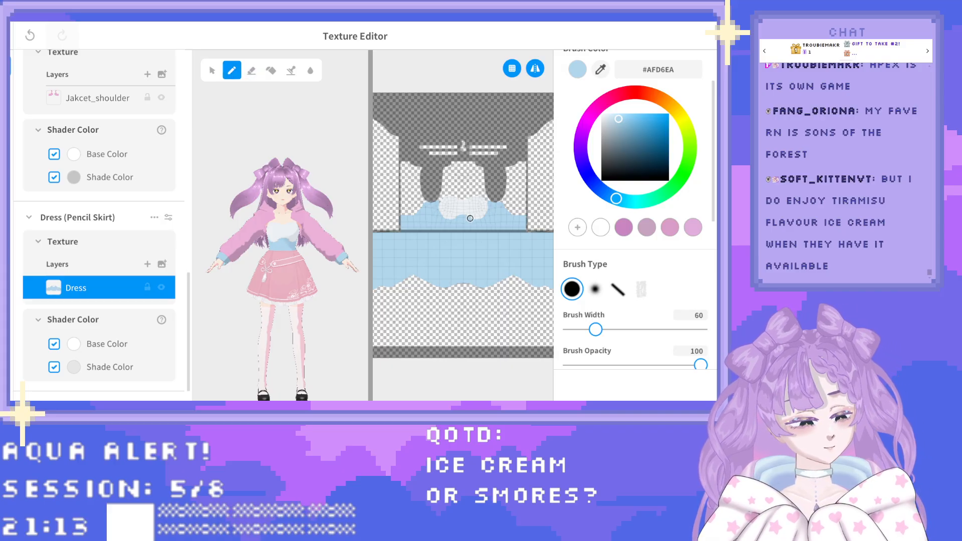
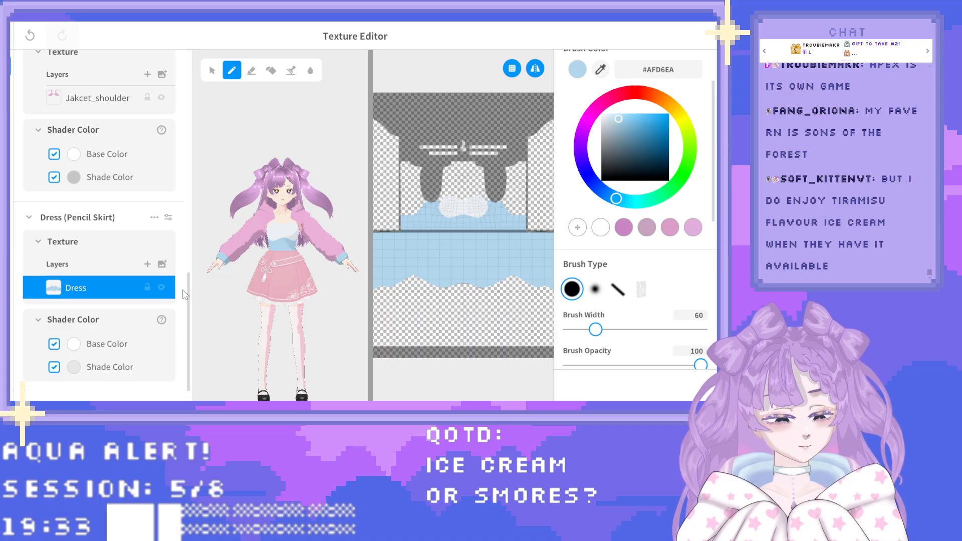
# Close the texture editor and save only the edited Tops as a new item.
pyautogui.scroll(-1, 182, 296)
pyautogui.moveTo(189, 296); pyautogui.dragTo(180, 57)
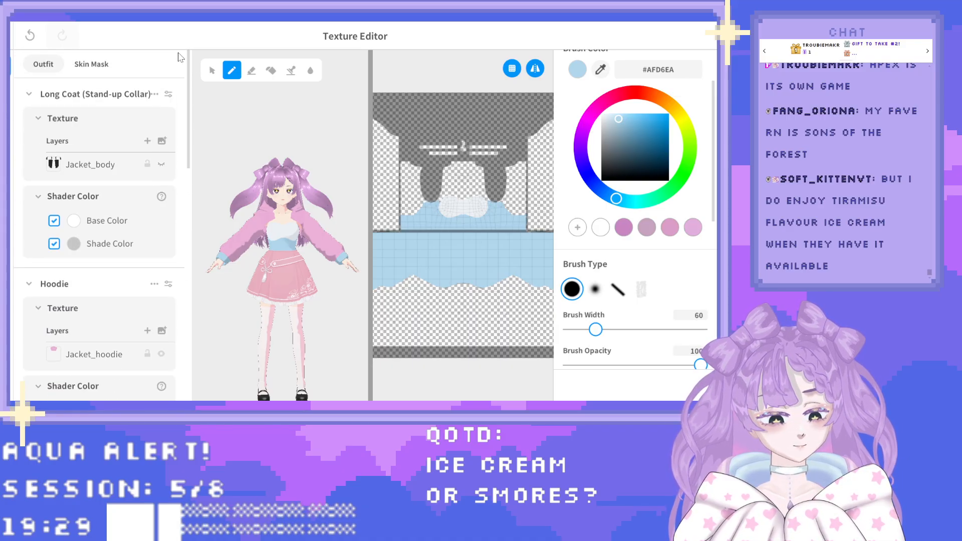
pyautogui.click(5, 35)
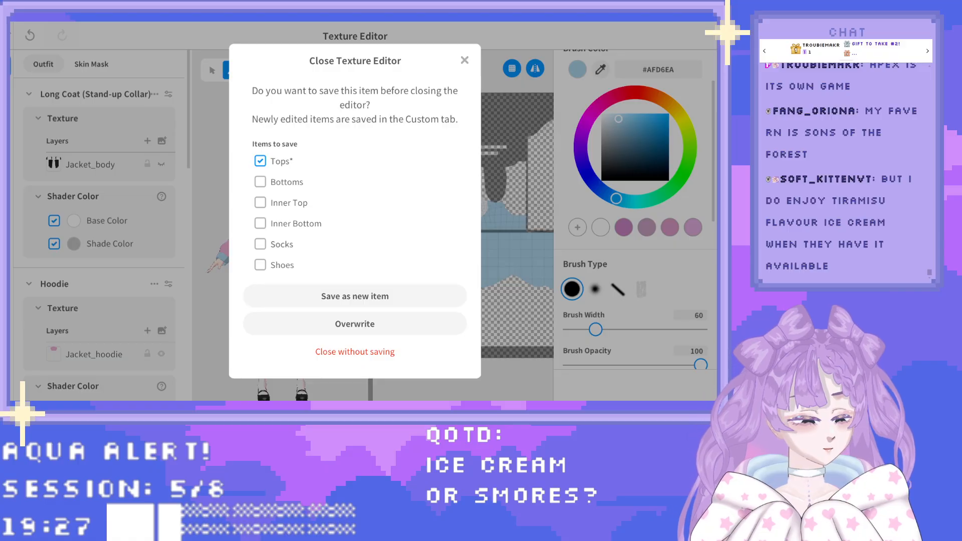
pyautogui.click(389, 285)
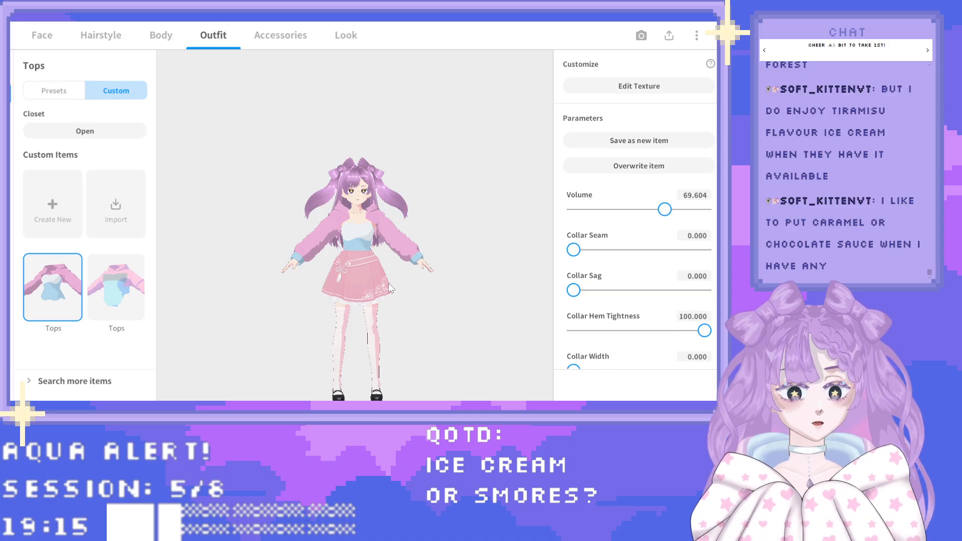
# Set the top's Volume to 67.841 and keep Collar Seam and Collar Sag at 0.000.
pyautogui.moveTo(424, 270); pyautogui.dragTo(394, 260, button='right')
pyautogui.scroll(2, 393, 262)
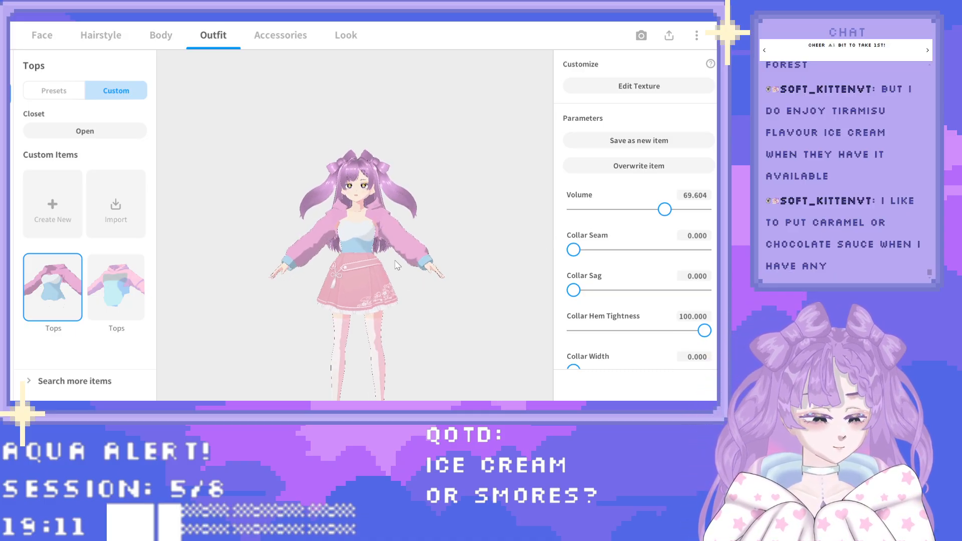
pyautogui.moveTo(391, 271); pyautogui.dragTo(397, 239, button='middle')
pyautogui.moveTo(398, 243); pyautogui.dragTo(401, 245, button='right')
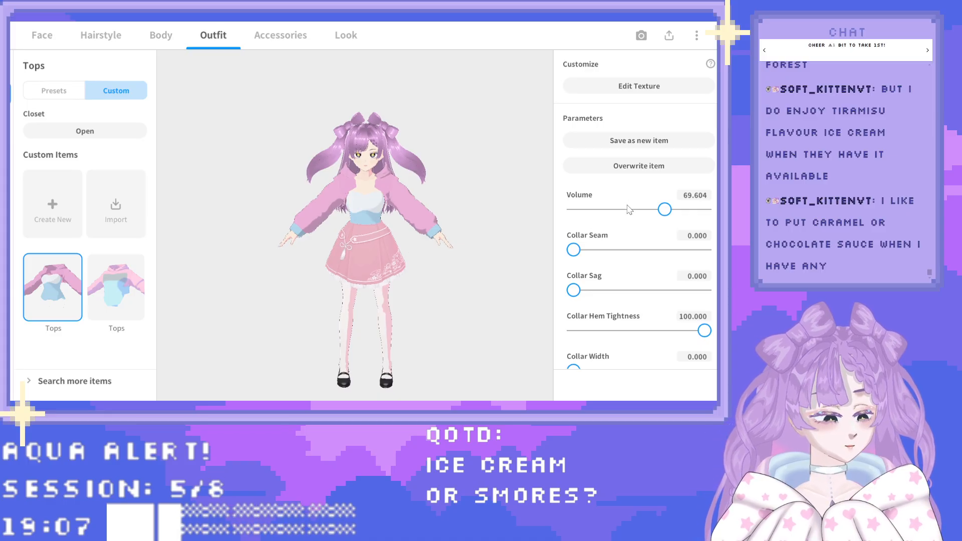
pyautogui.scroll(-2, 629, 210)
pyautogui.scroll(2, 629, 210)
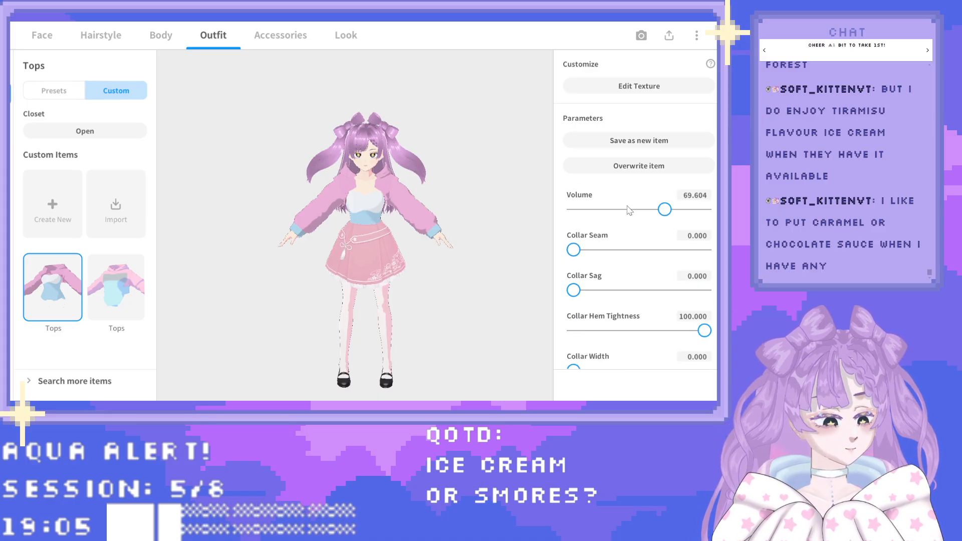
pyautogui.moveTo(664, 209)
pyautogui.mouseDown()
pyautogui.moveTo(706, 210)
pyautogui.moveTo(663, 214)
pyautogui.mouseUp()
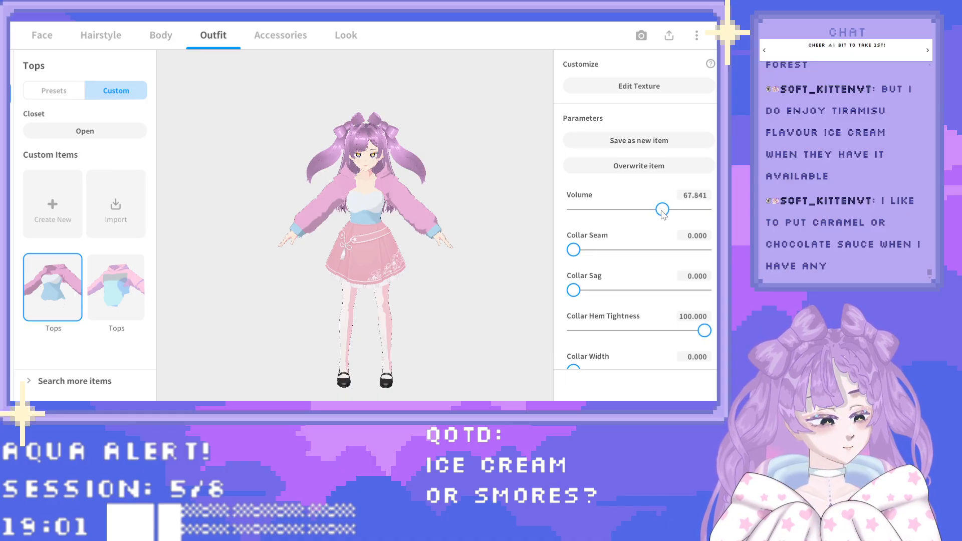
pyautogui.moveTo(573, 249)
pyautogui.mouseDown()
pyautogui.moveTo(703, 250)
pyautogui.moveTo(559, 257)
pyautogui.mouseUp()
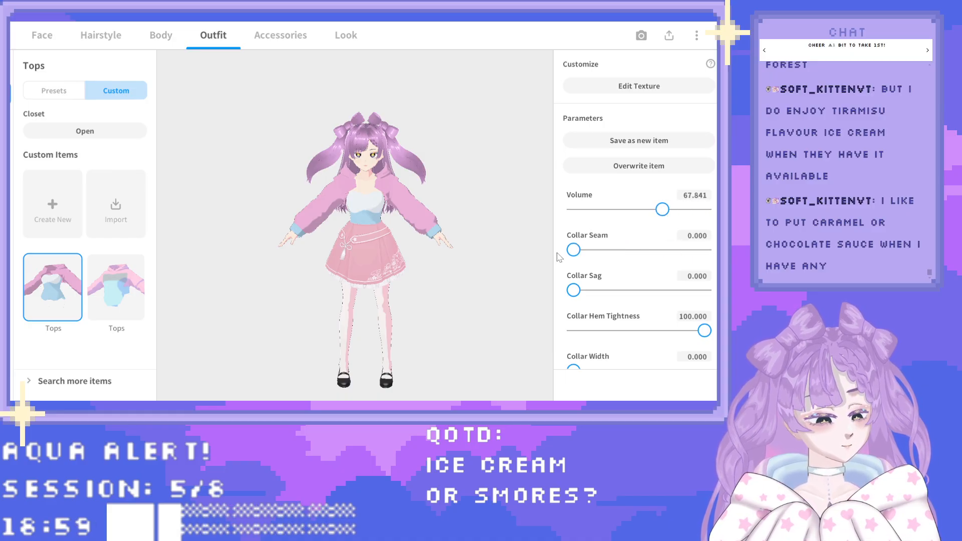
pyautogui.moveTo(574, 290); pyautogui.dragTo(550, 282)
pyautogui.scroll(-1, 623, 276)
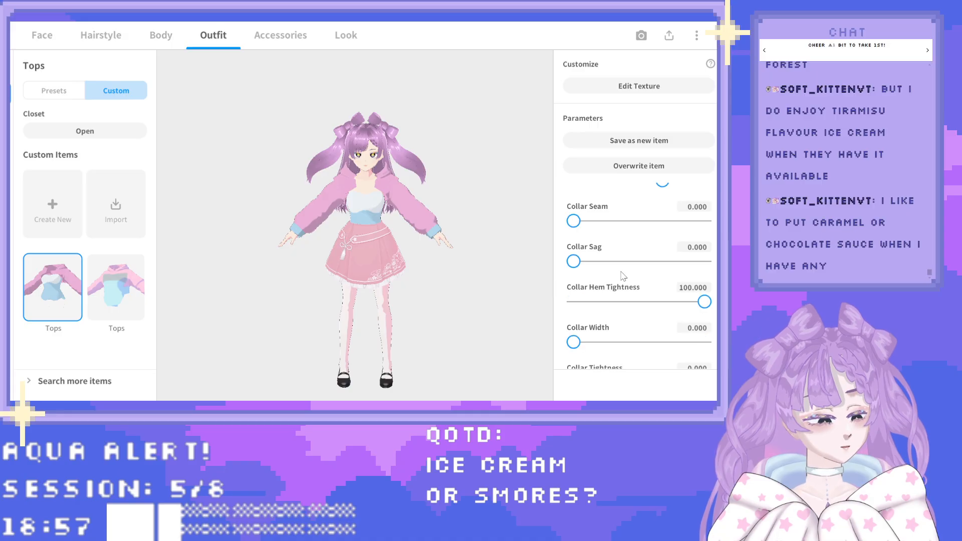
# Try the top's Collar Hem Tightness, Collar (Lower) and Collar (Higher) sliders, and return them to 100.000, 0.000 and 0.000.
pyautogui.scroll(-4, 622, 273)
pyautogui.scroll(1, 651, 236)
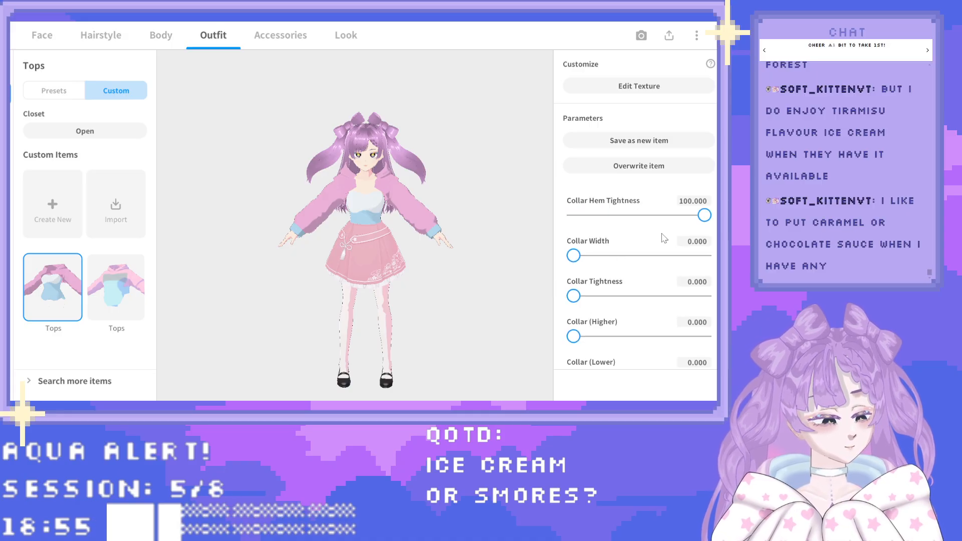
pyautogui.moveTo(704, 216)
pyautogui.mouseDown()
pyautogui.moveTo(592, 215)
pyautogui.moveTo(709, 219)
pyautogui.mouseUp()
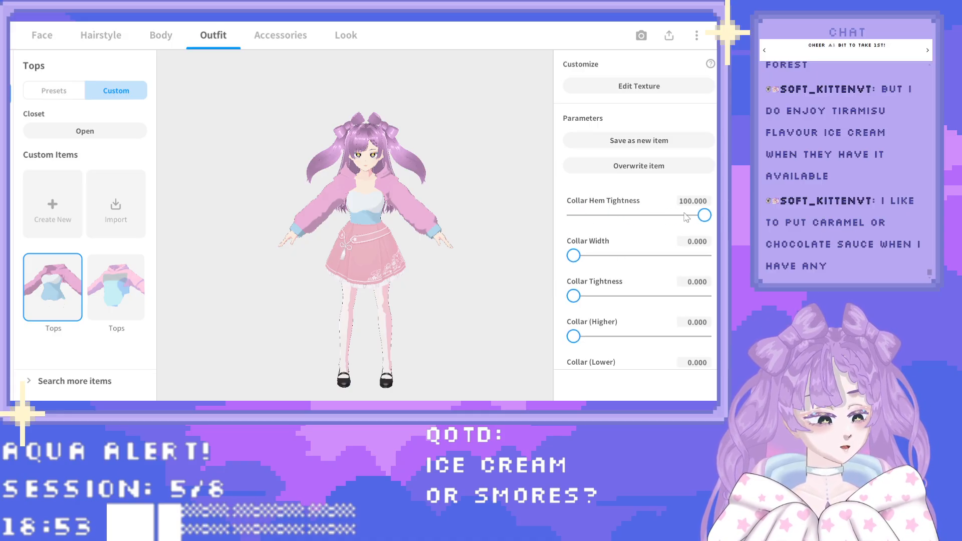
pyautogui.scroll(4, 406, 181)
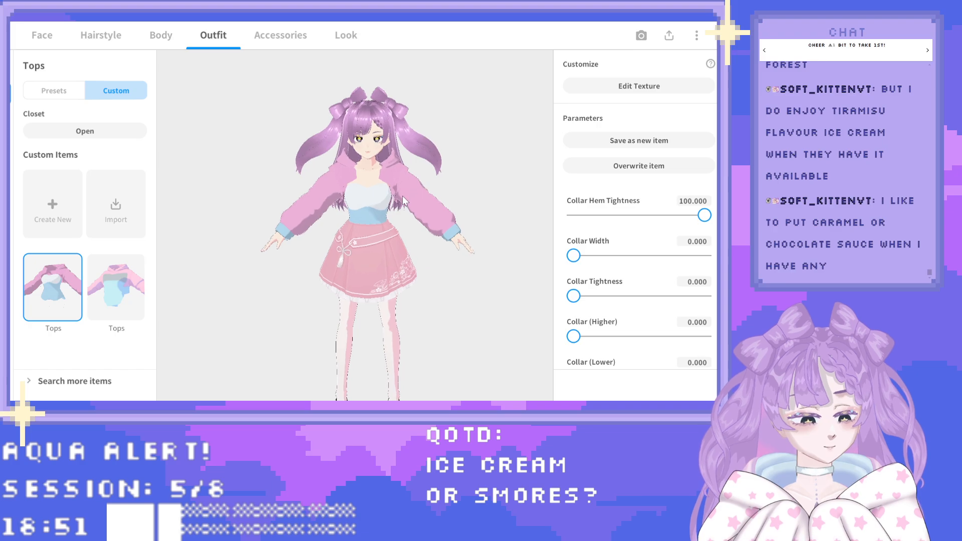
pyautogui.scroll(-2, 621, 255)
pyautogui.moveTo(576, 319)
pyautogui.mouseDown()
pyautogui.moveTo(640, 321)
pyautogui.moveTo(564, 321)
pyautogui.mouseUp()
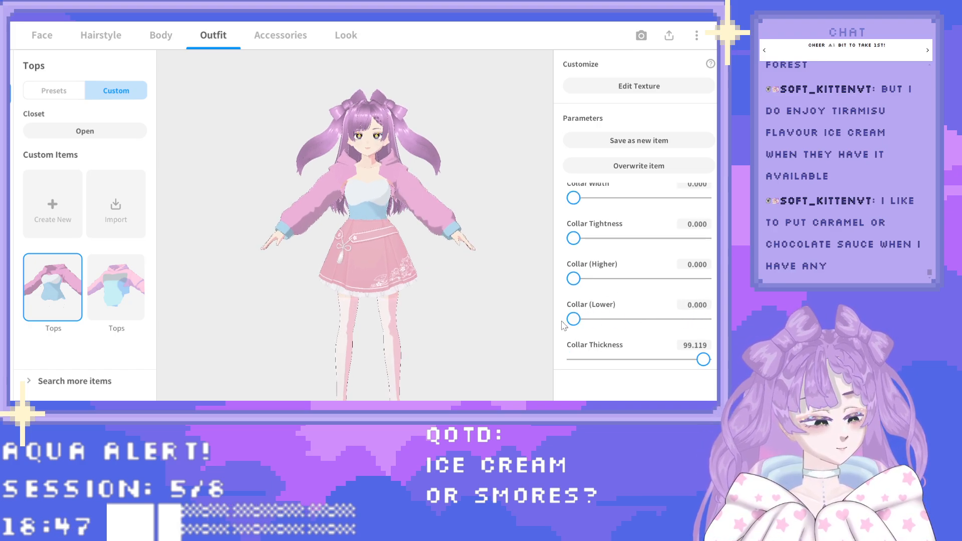
pyautogui.moveTo(571, 279)
pyautogui.mouseDown()
pyautogui.moveTo(605, 281)
pyautogui.moveTo(554, 286)
pyautogui.mouseUp()
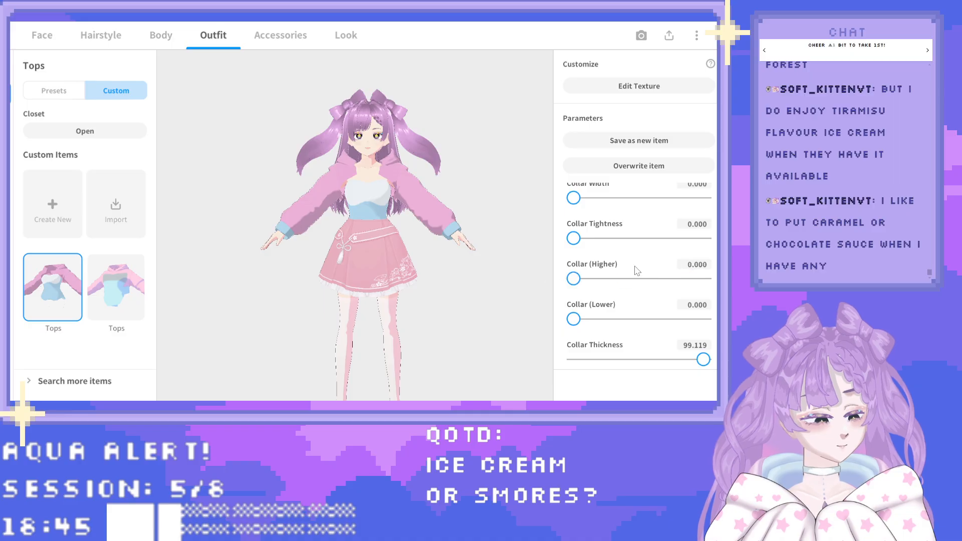
# Lower the top's Collar Thickness to its minimum and adjust the shoulder parameters, with Shoulder Tip at 0.000.
pyautogui.scroll(-1, 637, 270)
pyautogui.moveTo(702, 275); pyautogui.dragTo(572, 286)
pyautogui.scroll(-1, 651, 288)
pyautogui.moveTo(573, 324)
pyautogui.mouseDown()
pyautogui.moveTo(701, 324)
pyautogui.moveTo(571, 325)
pyautogui.mouseUp()
pyautogui.scroll(-3, 626, 333)
pyautogui.moveTo(622, 278)
pyautogui.mouseDown()
pyautogui.moveTo(681, 278)
pyautogui.moveTo(580, 279)
pyautogui.moveTo(610, 279)
pyautogui.mouseUp()
pyautogui.moveTo(578, 322)
pyautogui.mouseDown()
pyautogui.moveTo(704, 321)
pyautogui.moveTo(572, 321)
pyautogui.mouseUp()
pyautogui.scroll(-3, 613, 324)
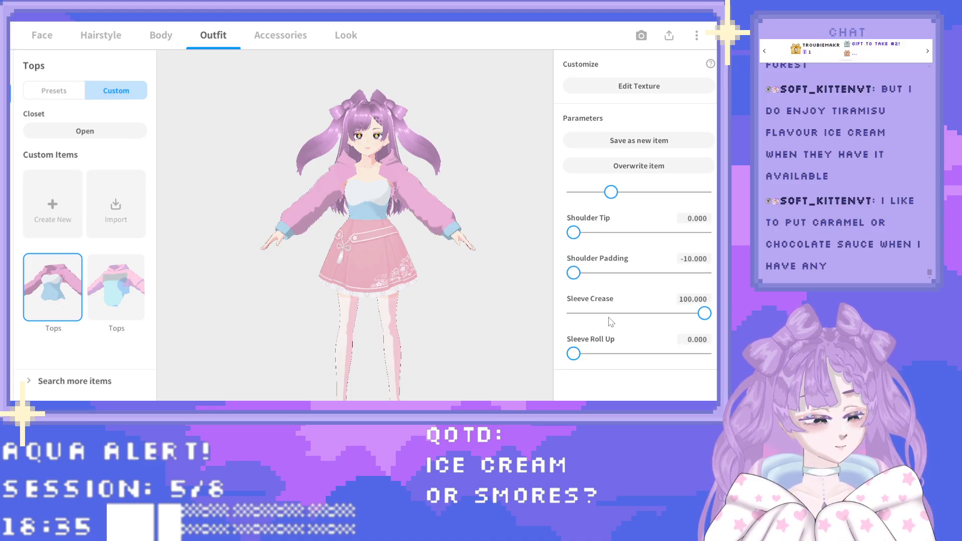
# Set the top's Sleeve Thickness to 81.498, Sleeve (Shorter) to 0.000 and Cuff Width to -20.000.
pyautogui.scroll(-3, 611, 322)
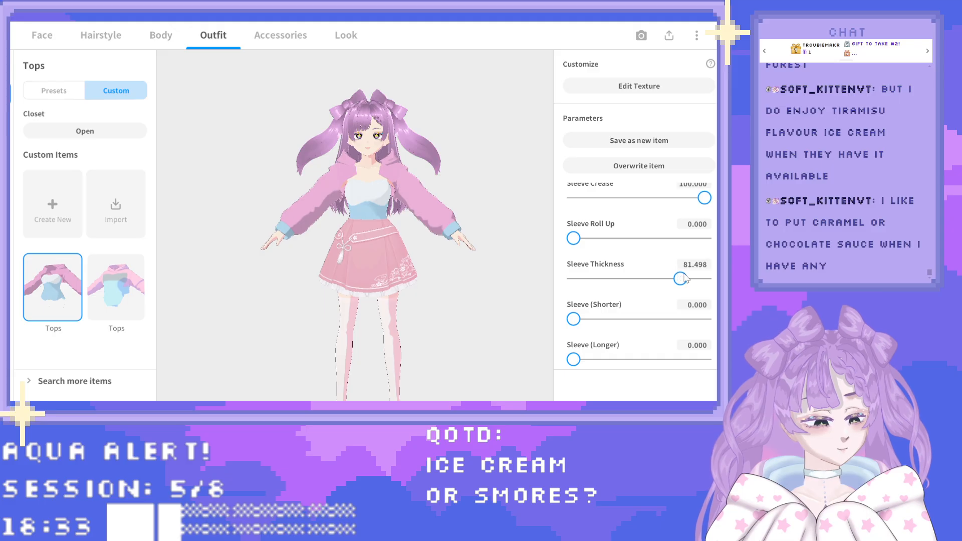
pyautogui.moveTo(573, 319)
pyautogui.mouseDown()
pyautogui.moveTo(704, 319)
pyautogui.moveTo(571, 320)
pyautogui.mouseUp()
pyautogui.scroll(-2, 601, 310)
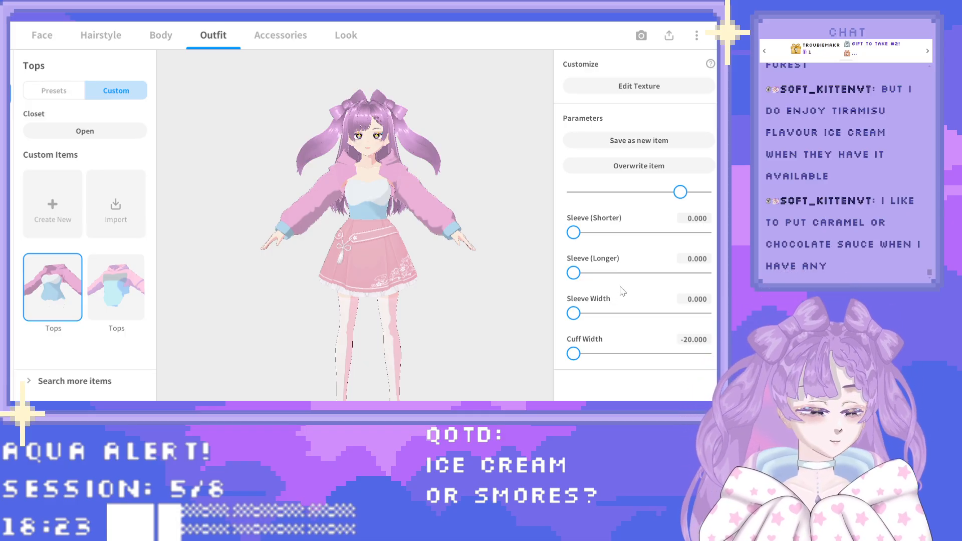
pyautogui.scroll(-3, 621, 290)
pyautogui.moveTo(573, 267); pyautogui.dragTo(539, 273)
pyautogui.scroll(-3, 637, 263)
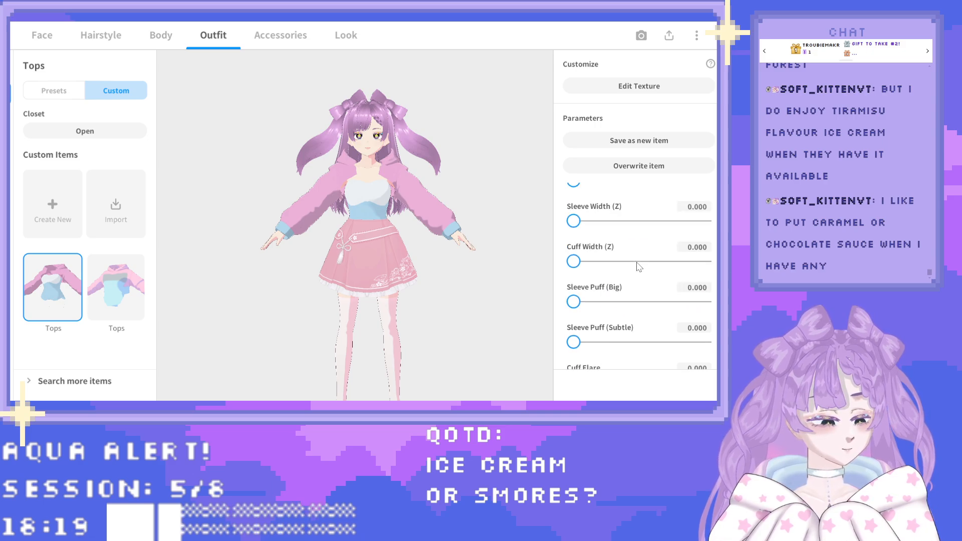
# Try the top's Waist Crease and Waist Width sliders and return both to their minimum.
pyautogui.scroll(-3, 638, 267)
pyautogui.moveTo(573, 336); pyautogui.dragTo(551, 337)
pyautogui.scroll(-2, 624, 300)
pyautogui.moveTo(573, 290); pyautogui.dragTo(554, 337)
pyautogui.scroll(-2, 635, 273)
pyautogui.scroll(-1, 579, 316)
pyautogui.scroll(-1, 602, 307)
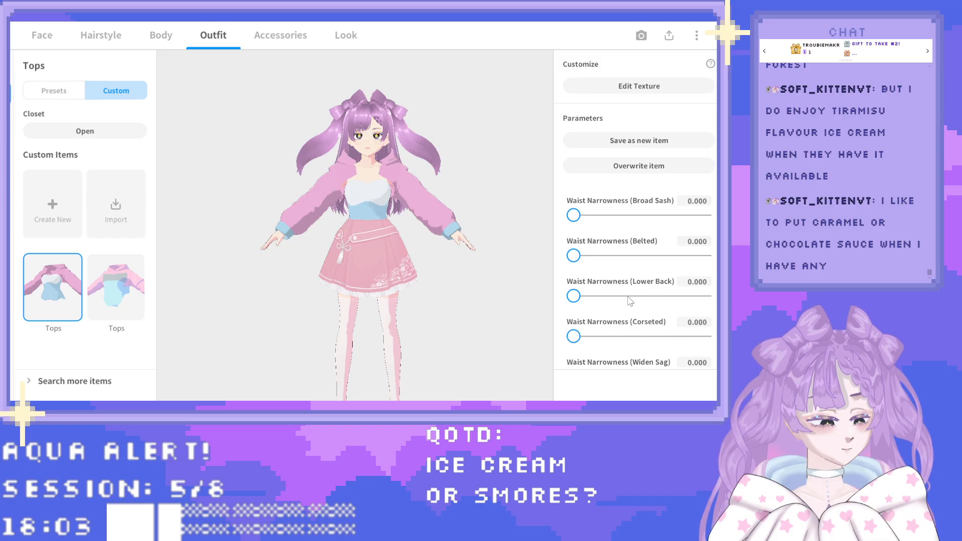
# Set Hem Flare to 100.000, with Skirt Crease, Skirt (Longer) and Skirt (Shorter) at 0.000.
pyautogui.scroll(-4, 626, 304)
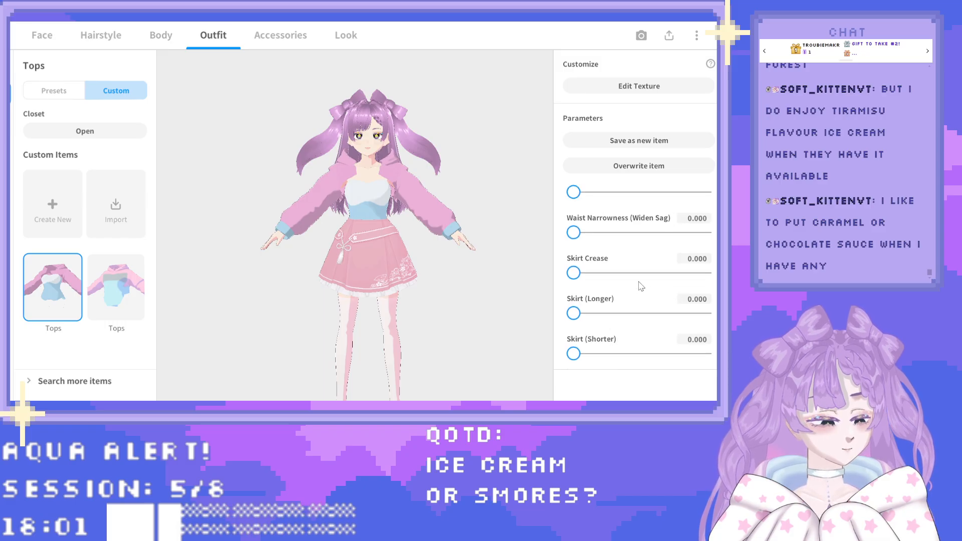
pyautogui.scroll(-1, 640, 285)
pyautogui.moveTo(576, 245); pyautogui.dragTo(553, 248)
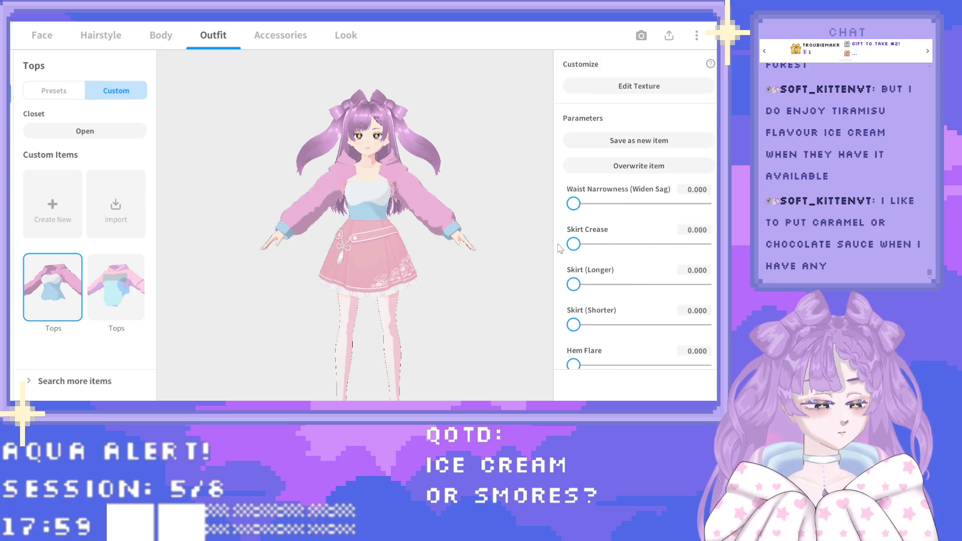
pyautogui.moveTo(574, 284)
pyautogui.mouseDown()
pyautogui.moveTo(707, 284)
pyautogui.moveTo(569, 285)
pyautogui.mouseUp()
pyautogui.moveTo(573, 364); pyautogui.dragTo(711, 366)
pyautogui.scroll(-2, 665, 329)
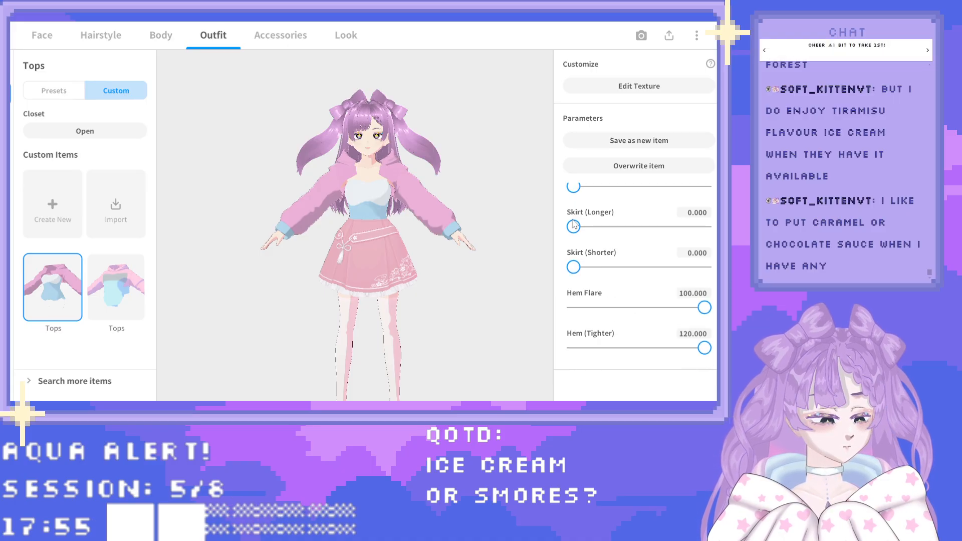
pyautogui.moveTo(574, 267)
pyautogui.mouseDown()
pyautogui.moveTo(714, 275)
pyautogui.moveTo(564, 273)
pyautogui.mouseUp()
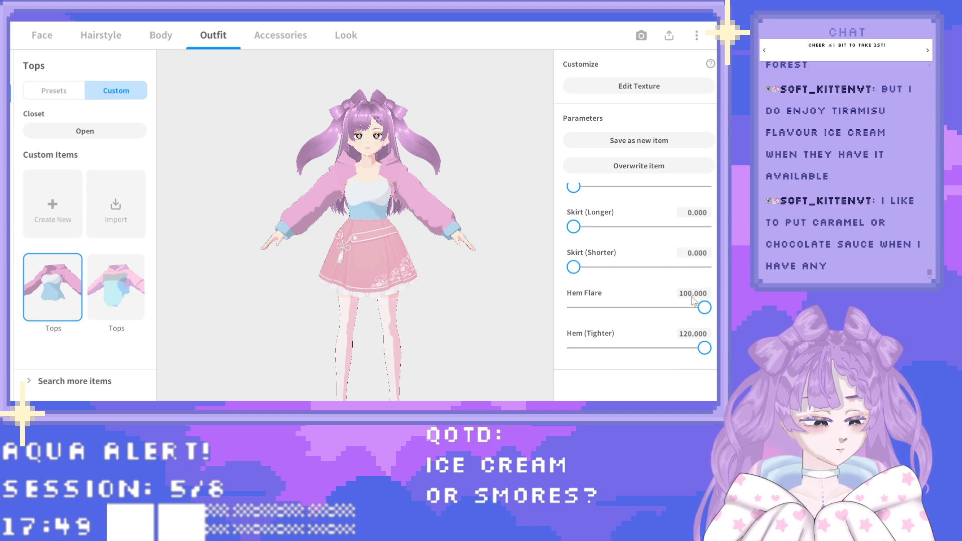
# Set Hem (Tighter) to 0.000, and Hem Flare and Skirt (Shorter) to 100.000.
pyautogui.moveTo(702, 307); pyautogui.dragTo(541, 311)
pyautogui.moveTo(703, 348); pyautogui.dragTo(567, 354)
pyautogui.moveTo(574, 308); pyautogui.dragTo(708, 308)
pyautogui.moveTo(573, 267); pyautogui.dragTo(707, 268)
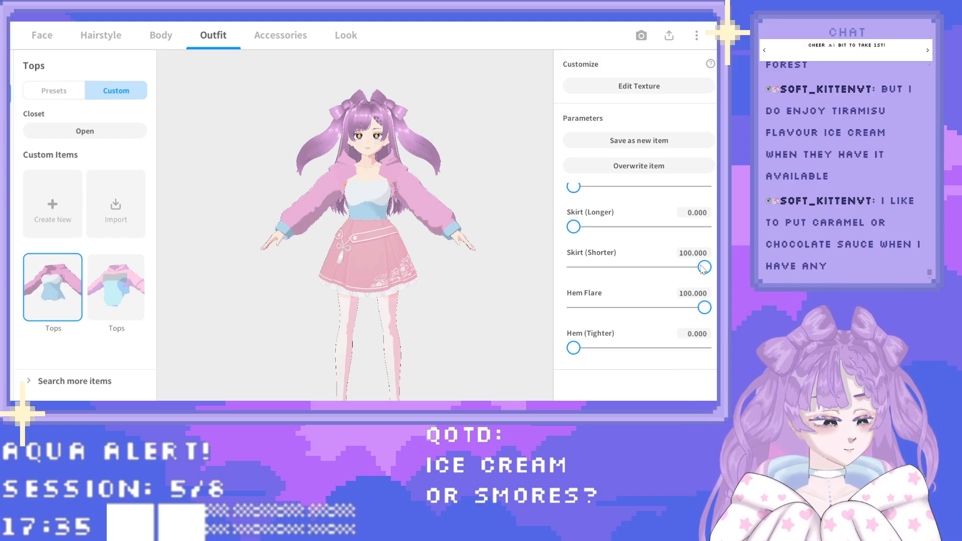
# Set Skirt Volume and Hem Spread to 100.000.
pyautogui.scroll(-5, 703, 269)
pyautogui.moveTo(703, 273)
pyautogui.mouseDown()
pyautogui.moveTo(670, 277)
pyautogui.moveTo(710, 273)
pyautogui.mouseUp()
pyautogui.moveTo(626, 313); pyautogui.dragTo(715, 314)
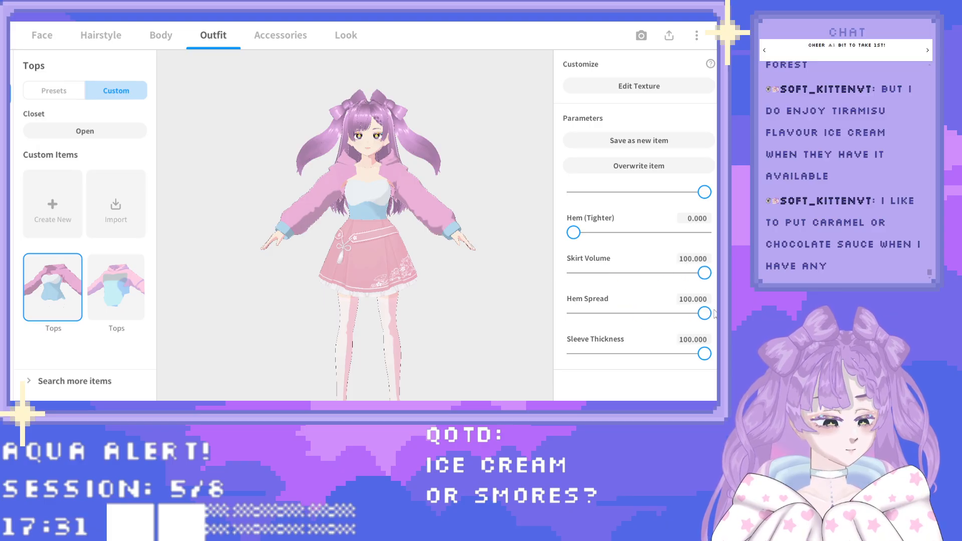
# Set the top's Hood (Smaller) parameter to 0.000.
pyautogui.scroll(1, 639, 267)
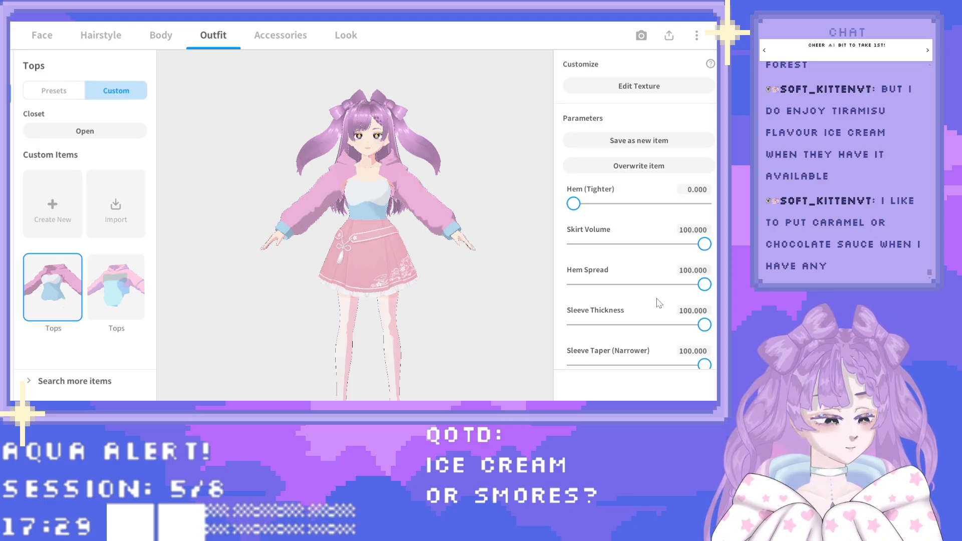
pyautogui.scroll(-5, 659, 302)
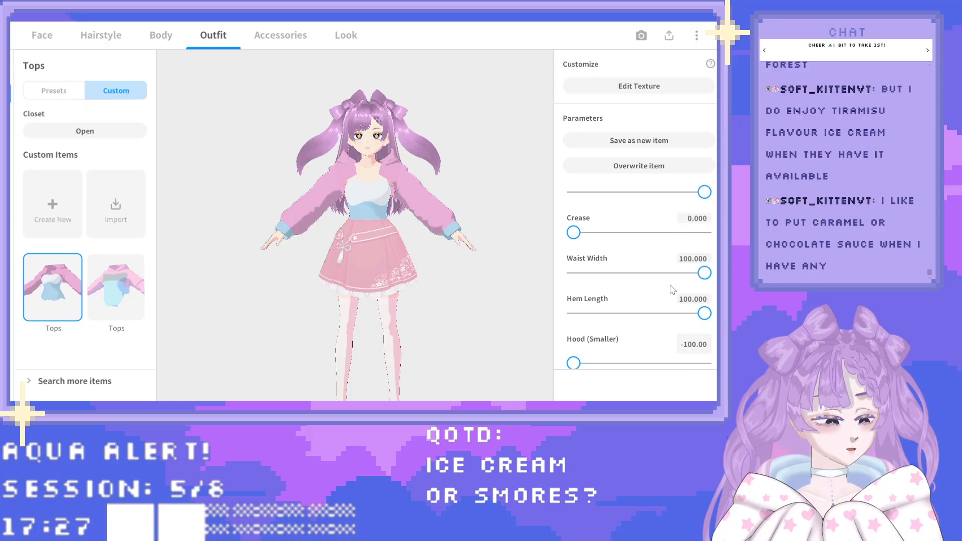
pyautogui.scroll(-2, 669, 283)
pyautogui.moveTo(575, 306); pyautogui.dragTo(522, 315)
pyautogui.scroll(-2, 663, 277)
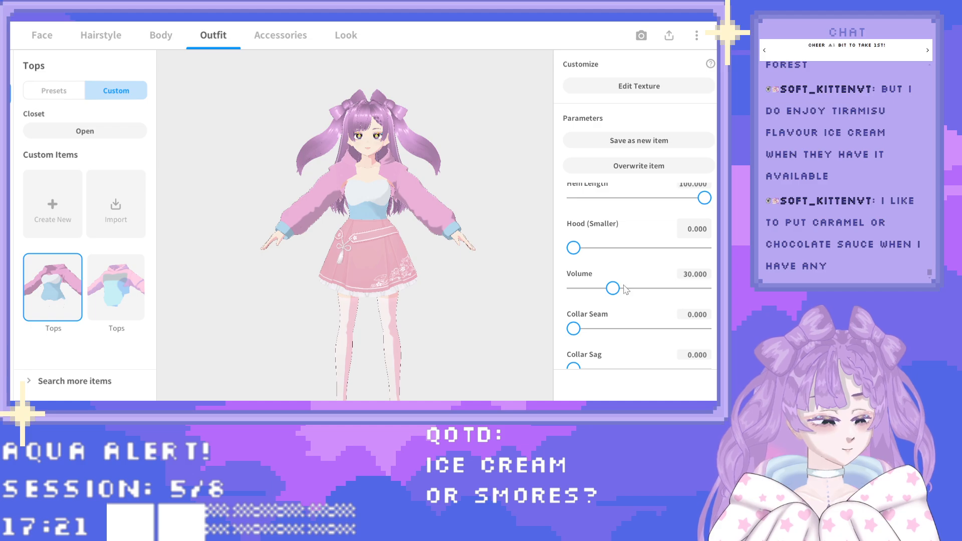
# Try a Volume of 87.562 below the Hood (Smaller) parameter, and undo the change.
pyautogui.moveTo(613, 290); pyautogui.dragTo(686, 317)
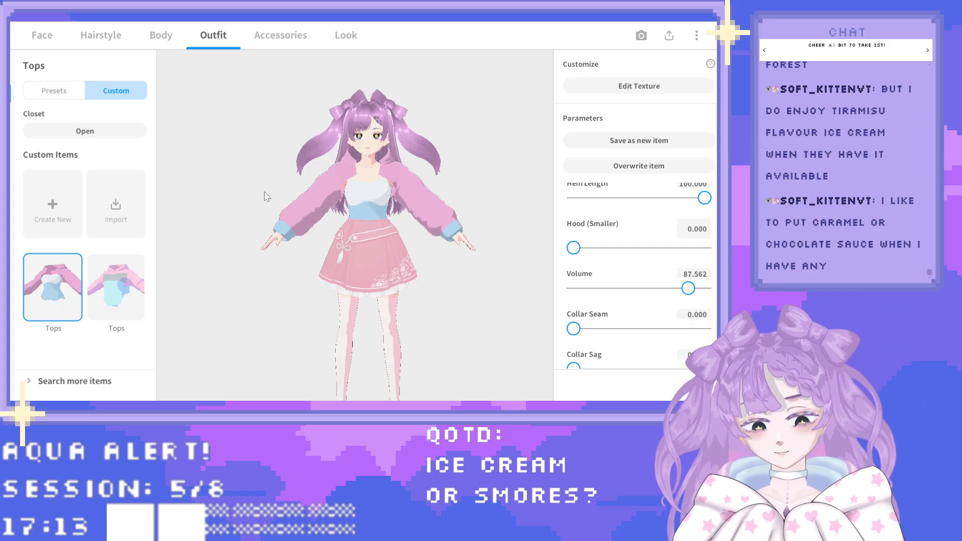
pyautogui.hotkey('ctrl', 'z')
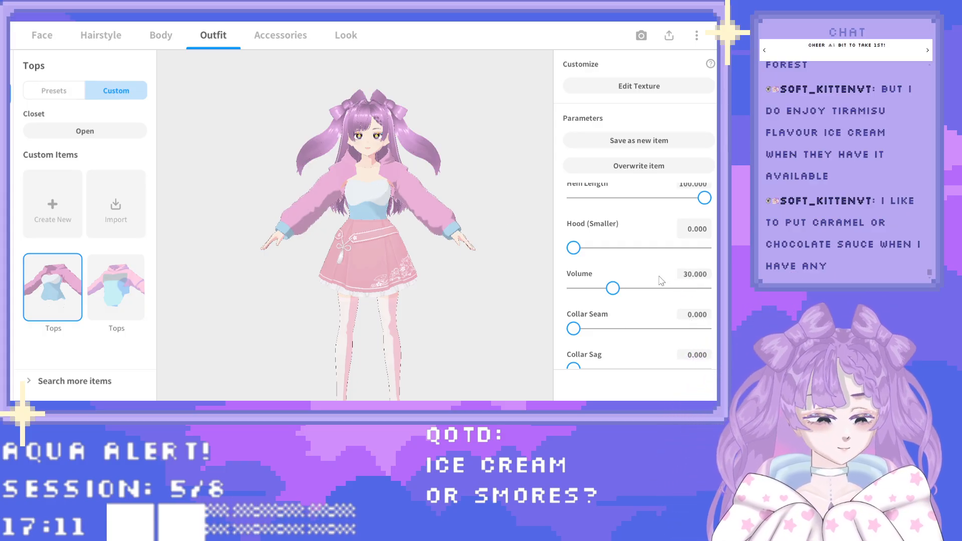
# Set the Collar Sag and Collar (Lower) parameters that follow the hood settings to 0.000.
pyautogui.scroll(-2, 646, 280)
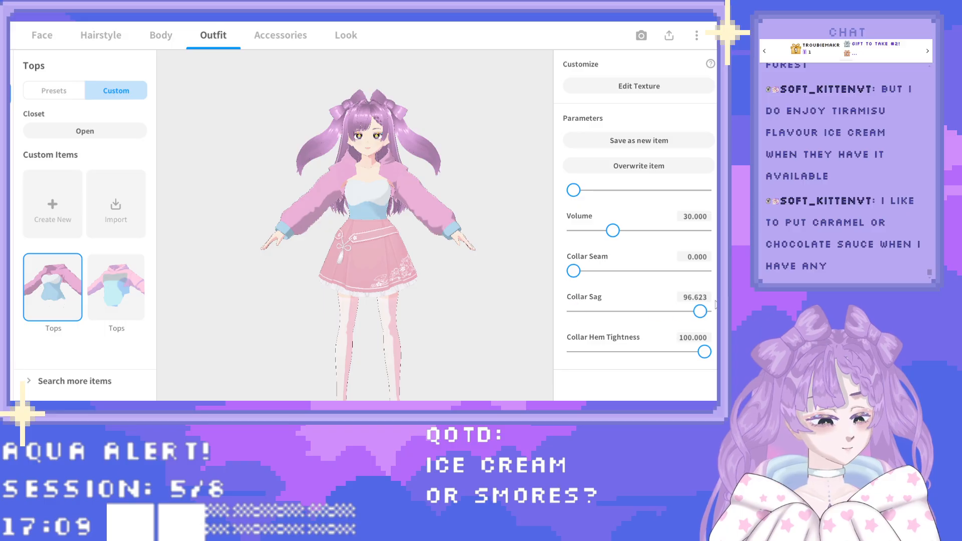
pyautogui.moveTo(700, 311); pyautogui.dragTo(554, 308)
pyautogui.scroll(-5, 658, 298)
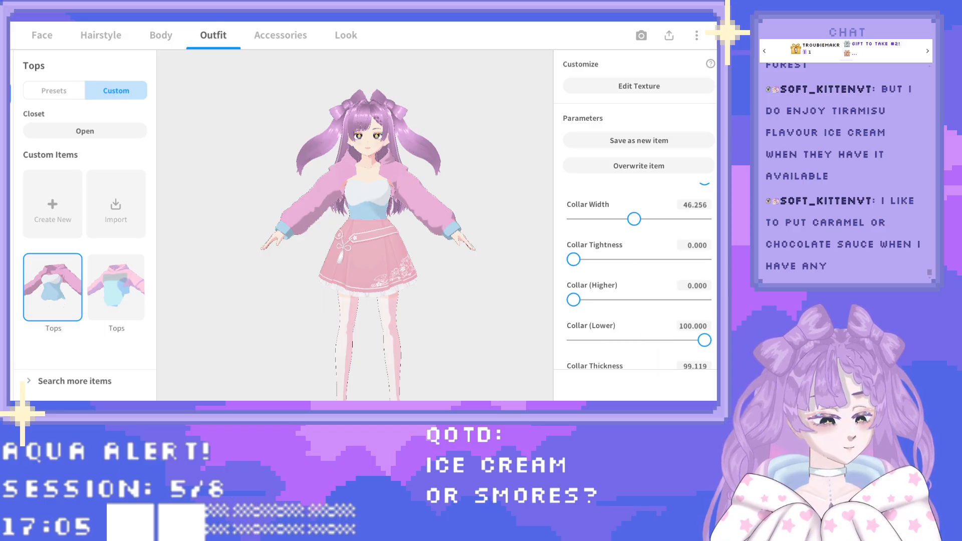
pyautogui.moveTo(705, 340); pyautogui.dragTo(552, 342)
pyautogui.scroll(-3, 641, 301)
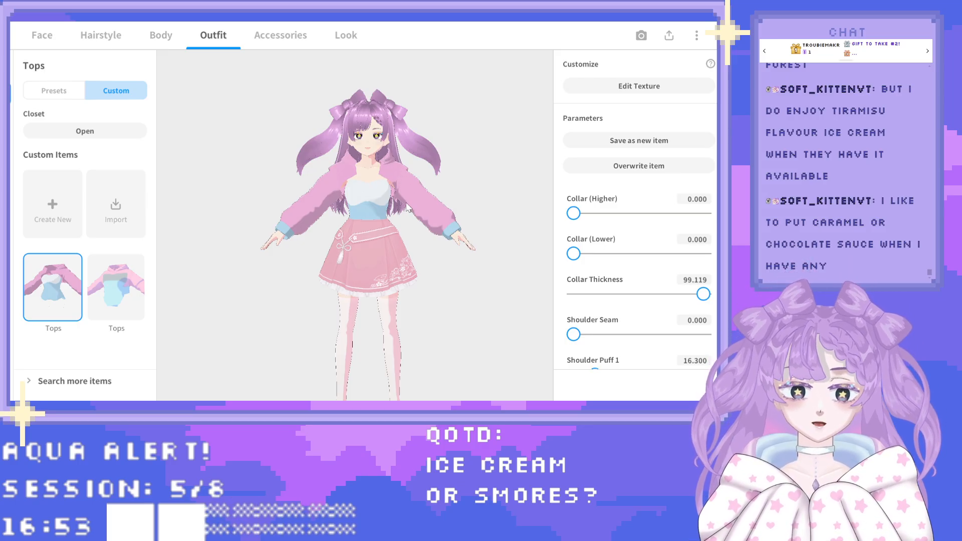
# Go through the shoulder and sleeve parameters, try Cuff Flare and Waist Crease, and return both to 0.000.
pyautogui.scroll(-5, 658, 292)
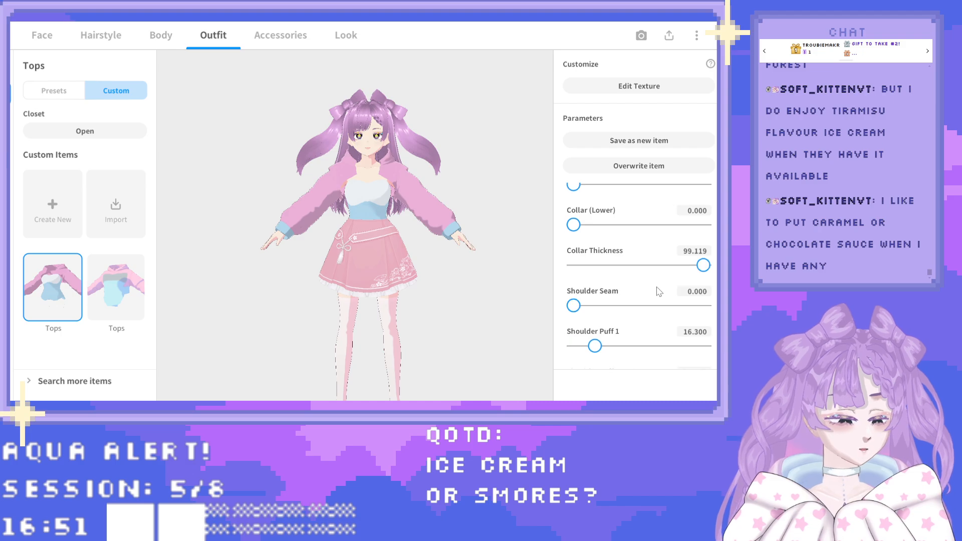
pyautogui.scroll(-5, 659, 292)
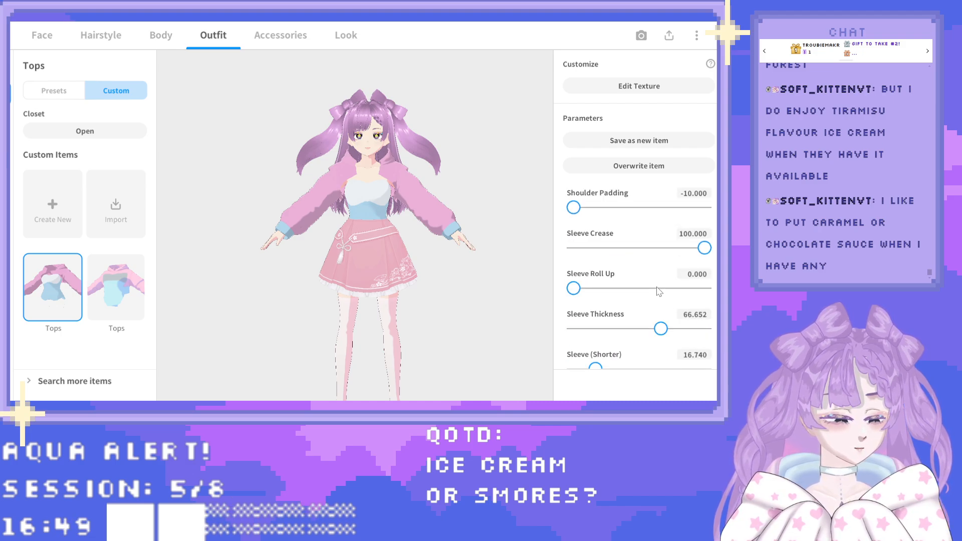
pyautogui.scroll(-6, 659, 292)
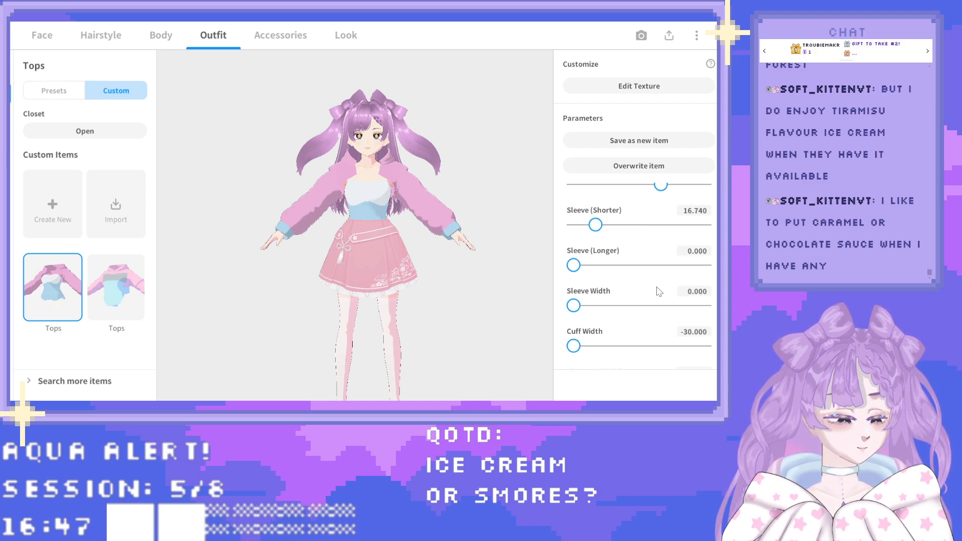
pyautogui.scroll(-3, 657, 293)
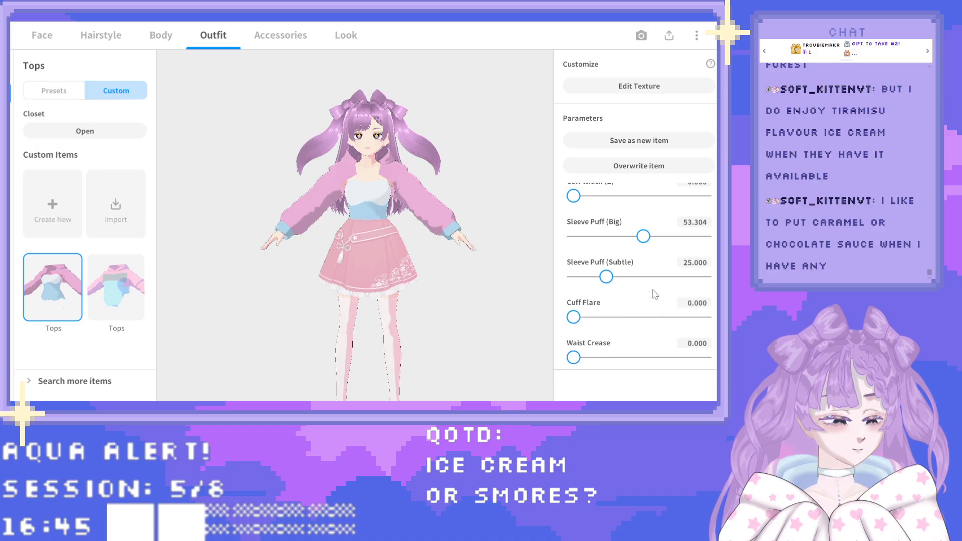
pyautogui.moveTo(583, 317); pyautogui.dragTo(533, 332)
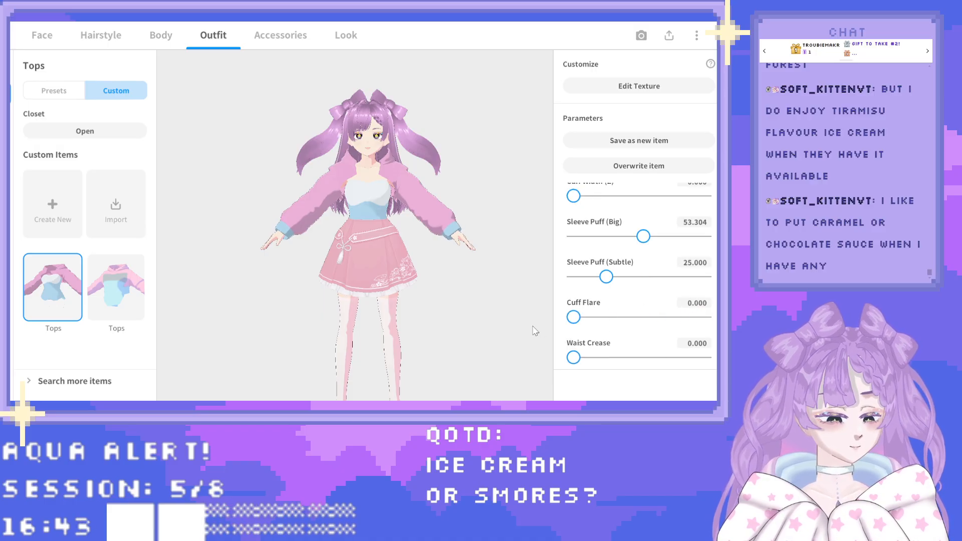
pyautogui.scroll(-1, 610, 300)
pyautogui.scroll(-1, 610, 299)
pyautogui.moveTo(573, 271)
pyautogui.mouseDown()
pyautogui.moveTo(704, 271)
pyautogui.moveTo(571, 271)
pyautogui.mouseUp()
pyautogui.scroll(-1, 625, 265)
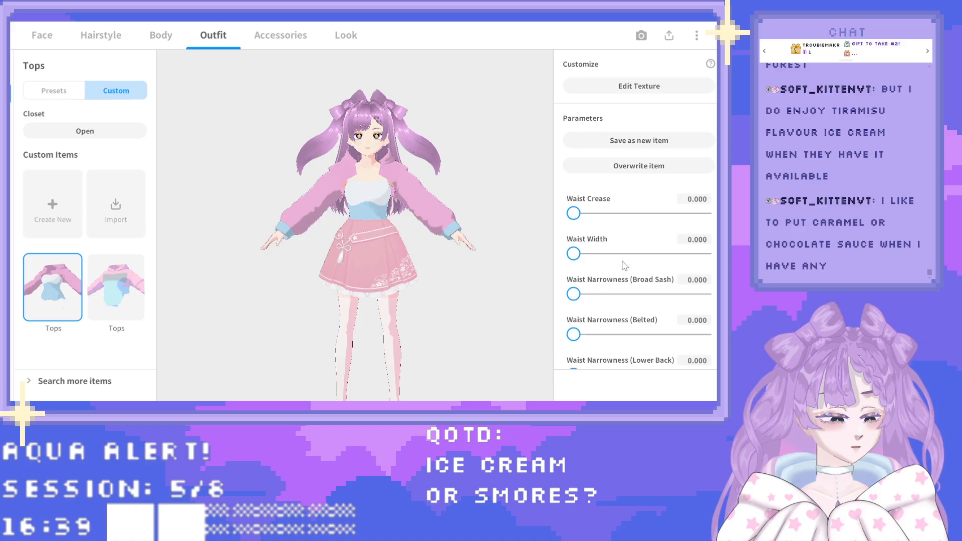
# Try Waist Narrowness (Lower Back) and Waist Narrowness (Corseted), and return both to 0.000.
pyautogui.scroll(-1, 625, 266)
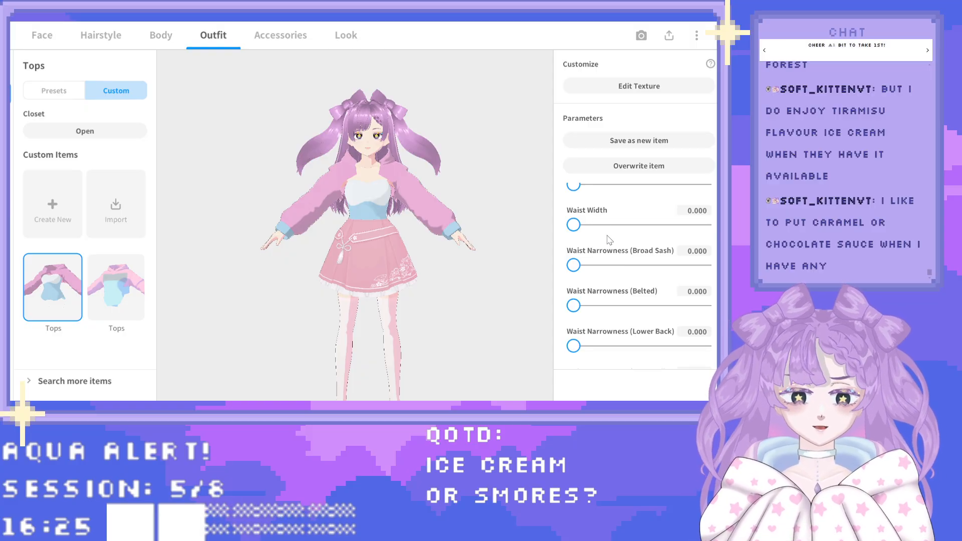
pyautogui.scroll(-2, 603, 241)
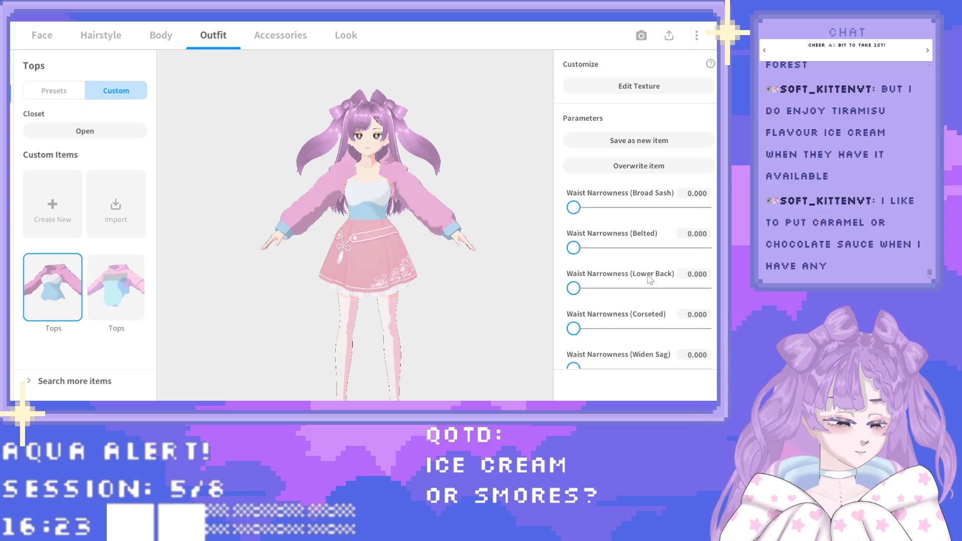
pyautogui.moveTo(574, 288); pyautogui.dragTo(511, 286)
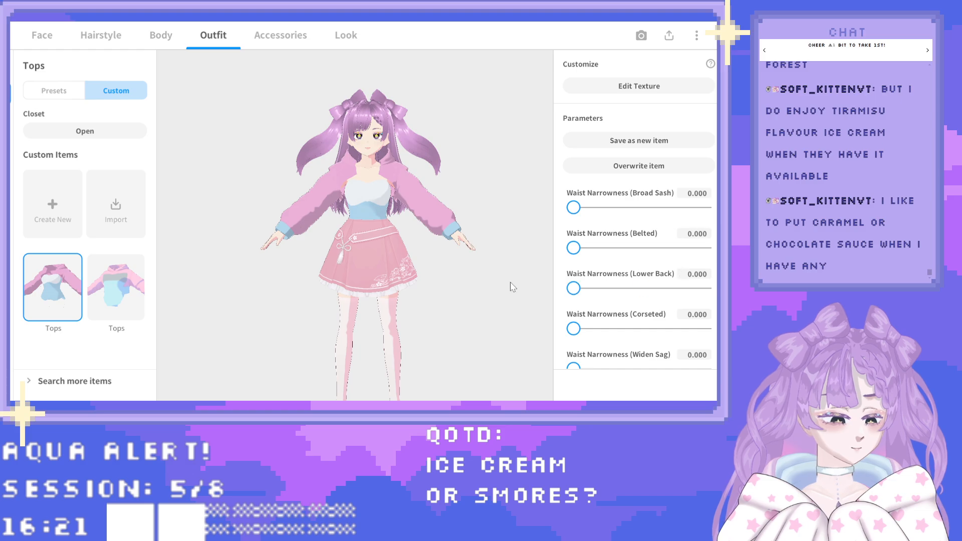
pyautogui.moveTo(630, 321); pyautogui.dragTo(569, 328)
pyautogui.scroll(-7, 650, 281)
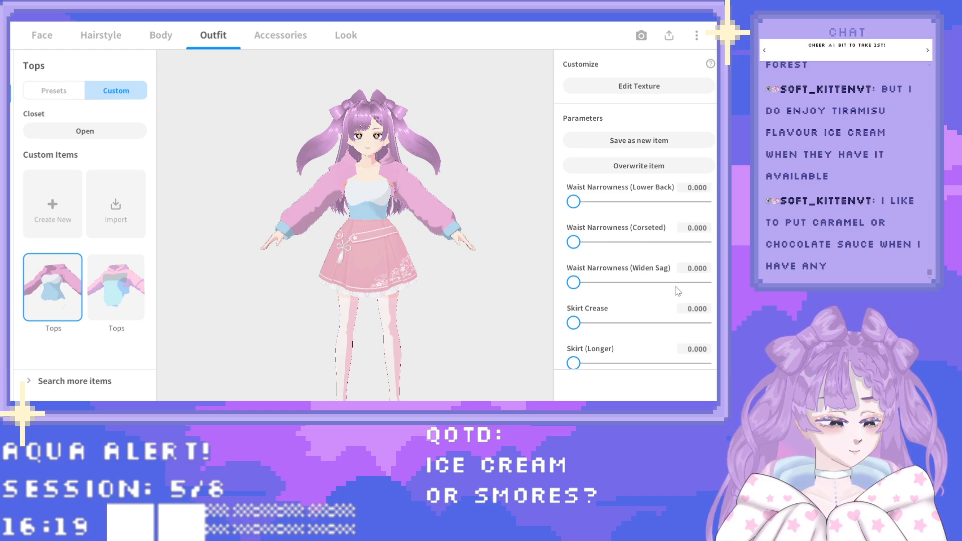
pyautogui.scroll(-8, 650, 290)
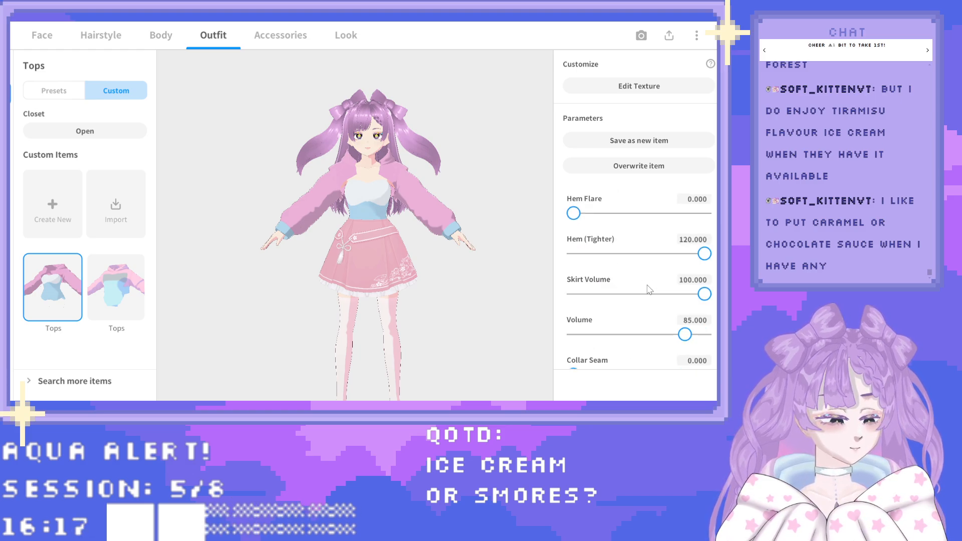
# Try a wider Collar Width on the Tops item and return the parameter to 0.000.
pyautogui.scroll(-2, 649, 290)
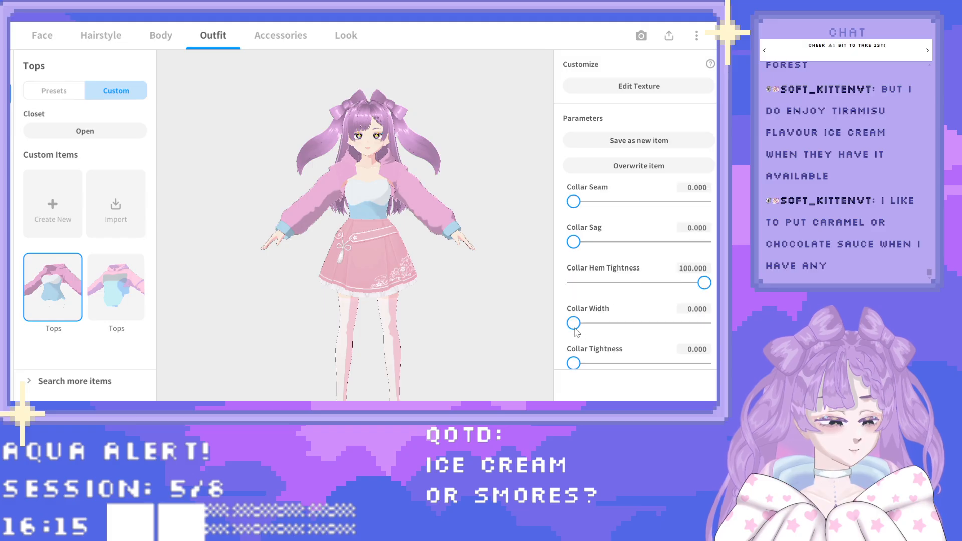
pyautogui.moveTo(573, 323); pyautogui.dragTo(695, 323)
pyautogui.moveTo(565, 325); pyautogui.dragTo(562, 326)
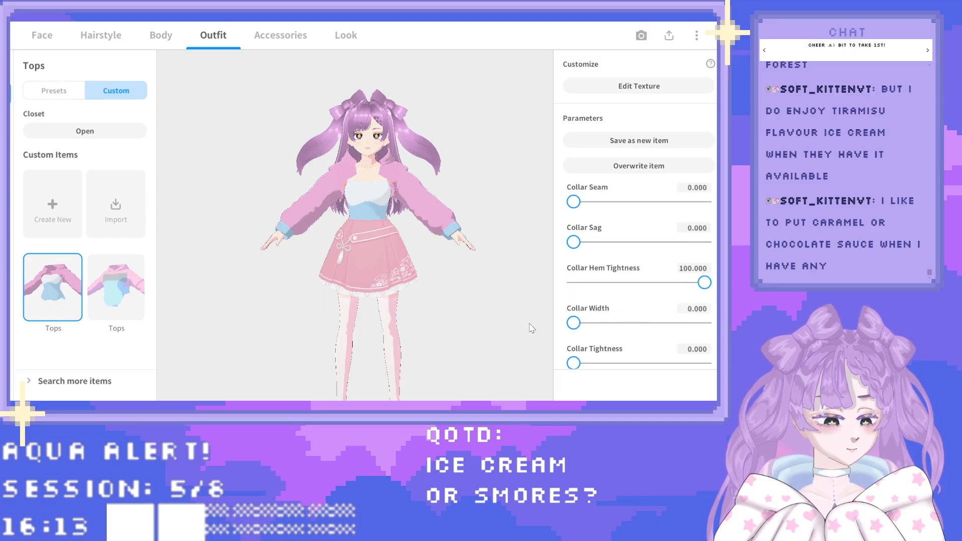
# Set the Waist Narrowness (Lower Back) parameter below Waist Narrowness (Belted) to 0.000.
pyautogui.scroll(-3, 635, 301)
pyautogui.scroll(-6, 635, 301)
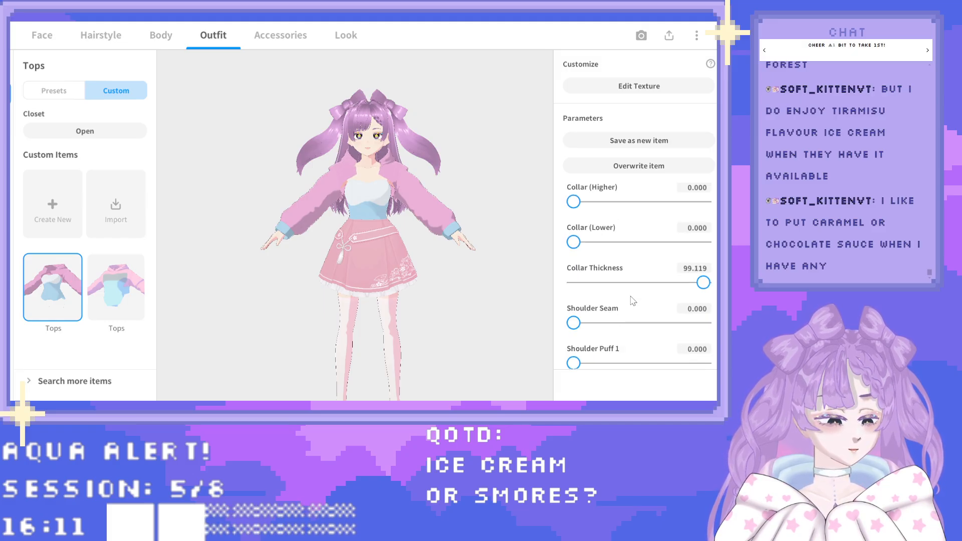
pyautogui.scroll(-6, 632, 300)
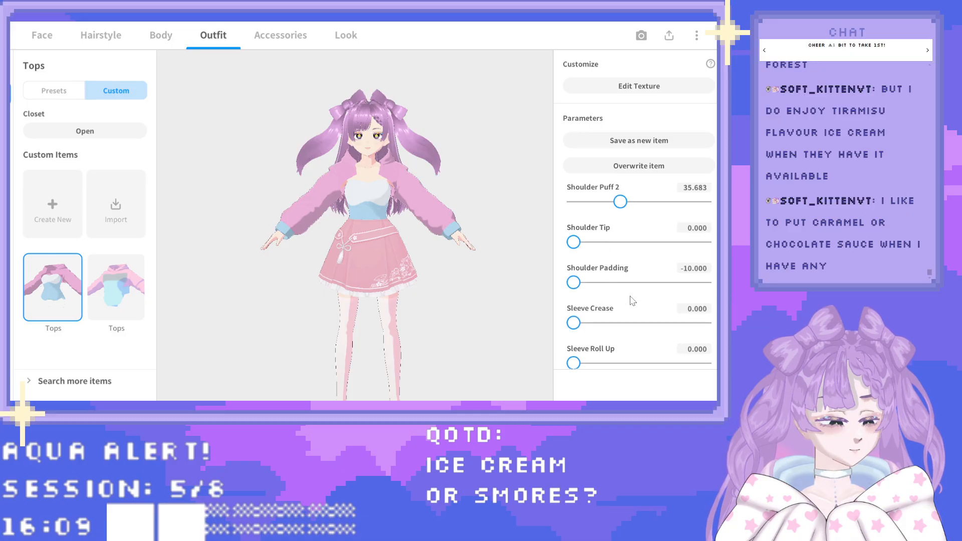
pyautogui.scroll(-6, 630, 299)
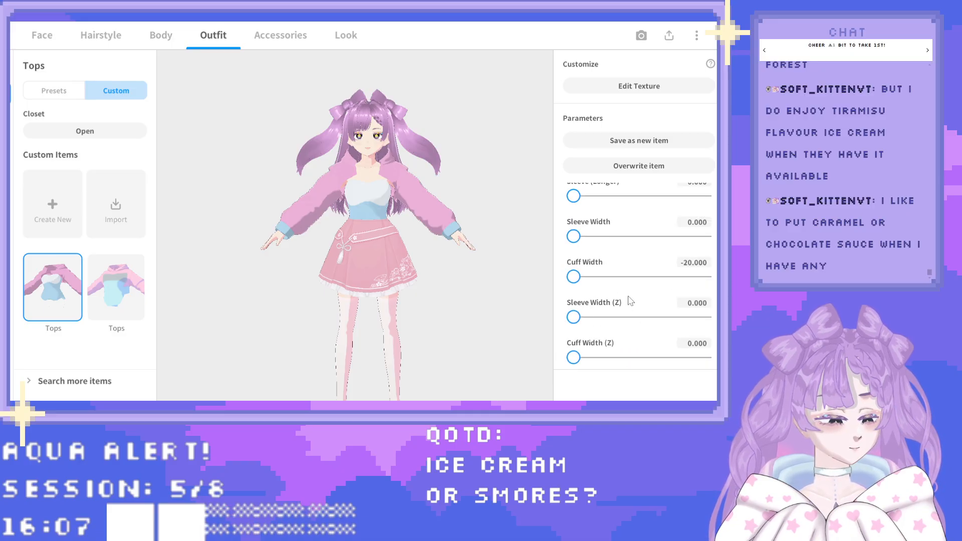
pyautogui.scroll(-5, 627, 300)
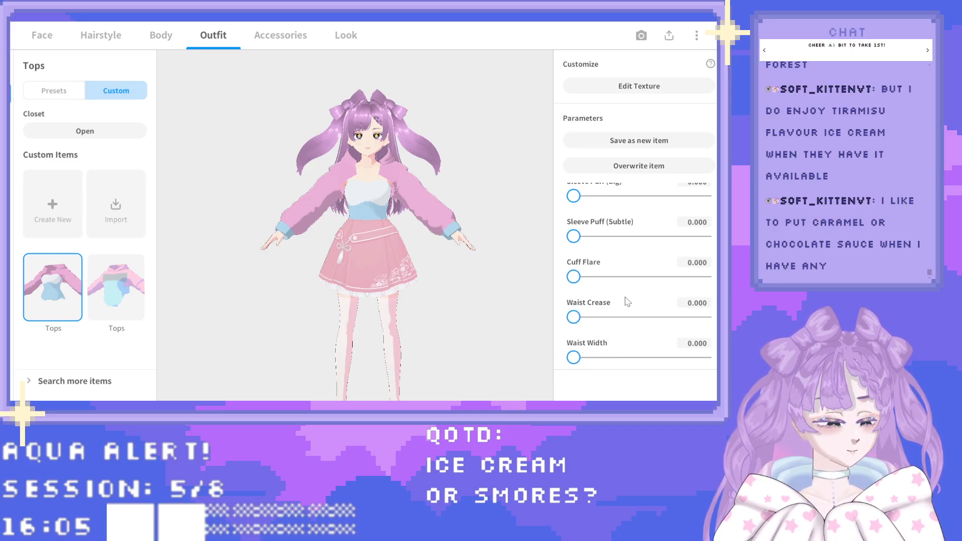
pyautogui.scroll(-2, 627, 300)
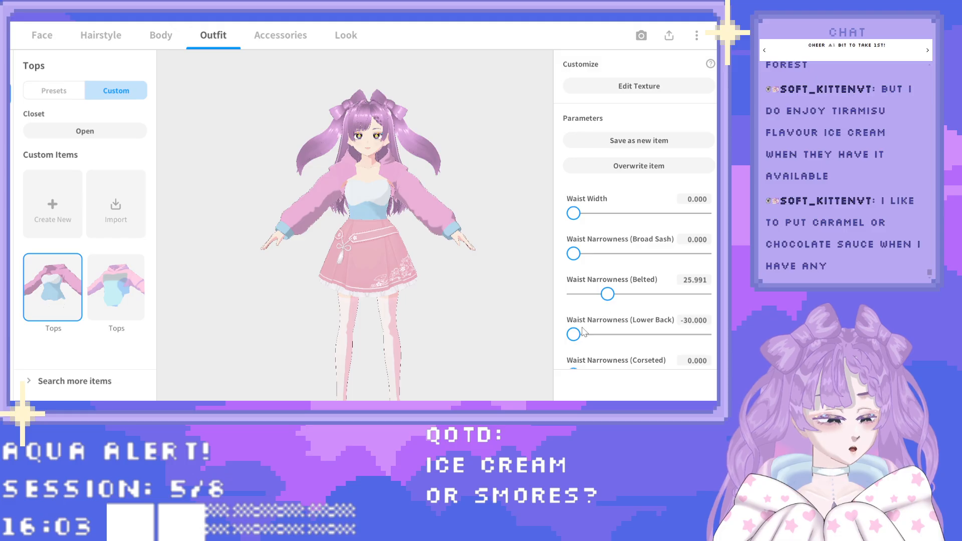
pyautogui.moveTo(582, 332); pyautogui.dragTo(715, 334)
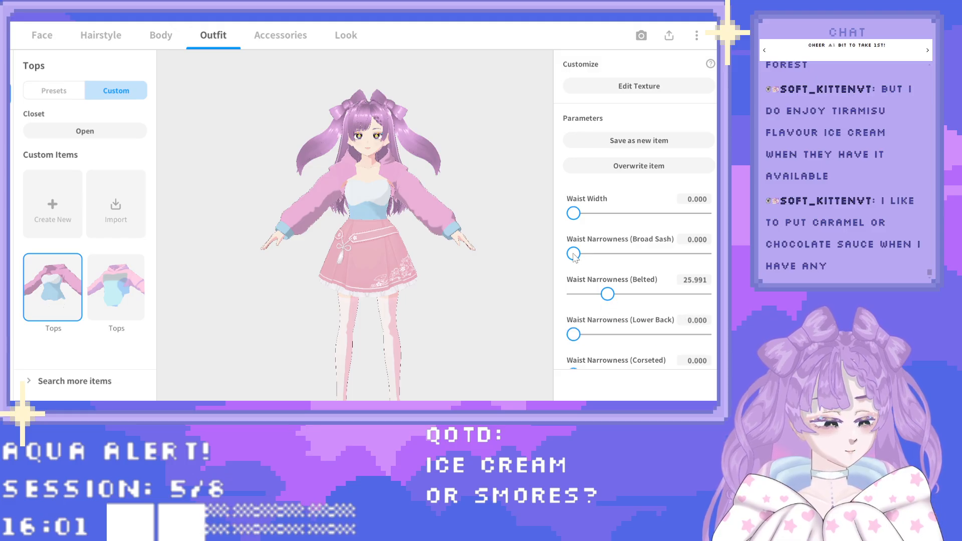
# Try different Waist Narrowness (Broad Sash) amounts and return the parameter to 0.000.
pyautogui.moveTo(574, 254); pyautogui.dragTo(693, 253)
pyautogui.moveTo(573, 253); pyautogui.dragTo(704, 254)
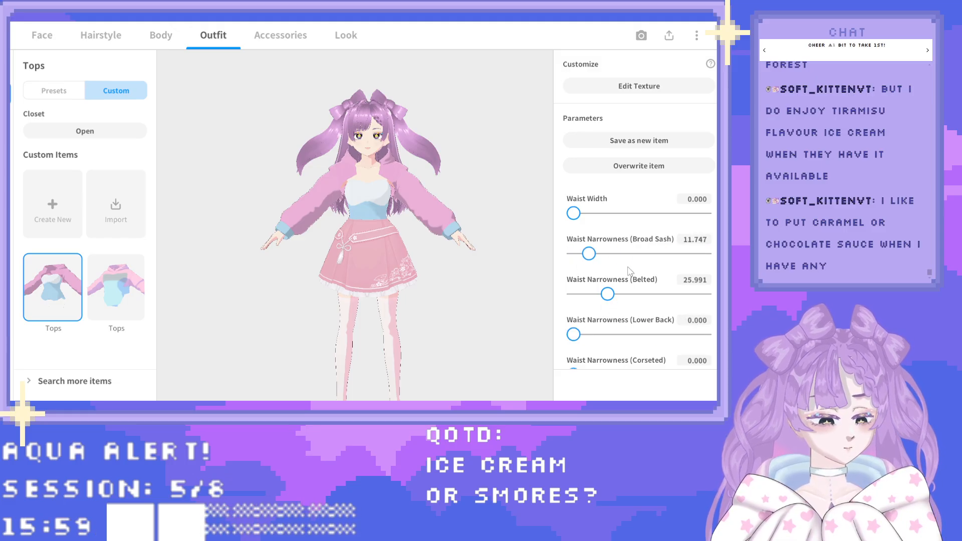
pyautogui.moveTo(574, 253); pyautogui.dragTo(703, 253)
# Try the Hem Flare and Sleeve Width parameters that follow Skirt Volume, and return both to 0.000.
pyautogui.scroll(-3, 630, 283)
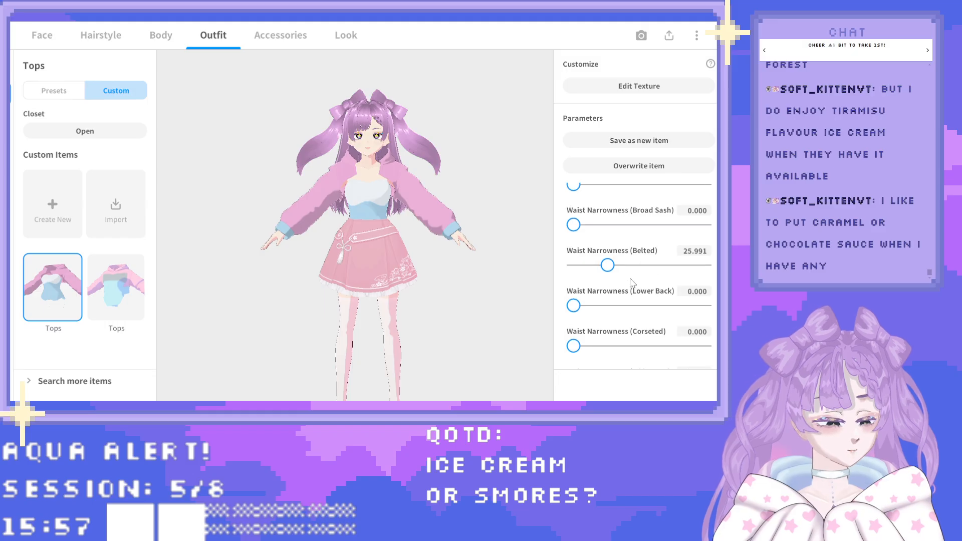
pyautogui.scroll(-2, 629, 283)
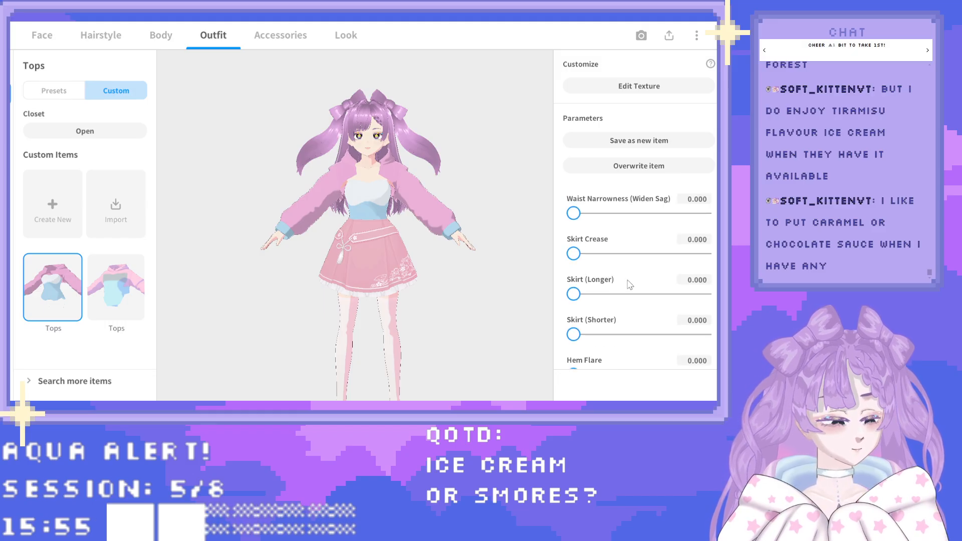
pyautogui.scroll(-2, 630, 285)
pyautogui.scroll(-2, 622, 293)
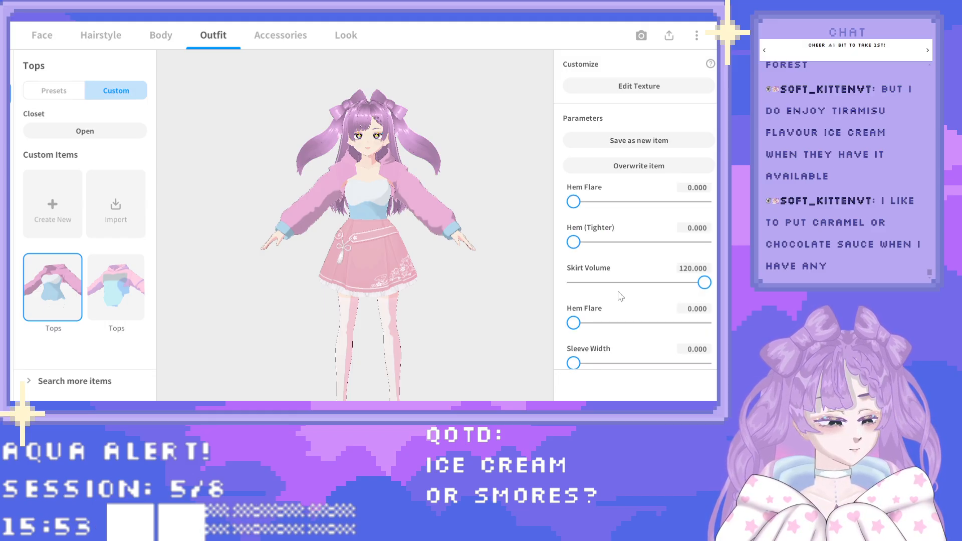
pyautogui.moveTo(573, 323)
pyautogui.mouseDown()
pyautogui.moveTo(704, 323)
pyautogui.moveTo(571, 325)
pyautogui.mouseUp()
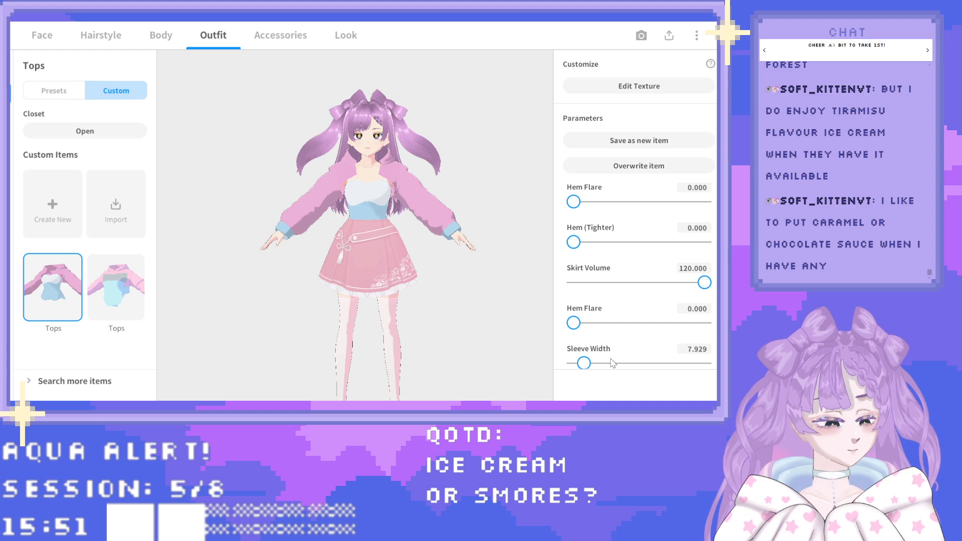
pyautogui.moveTo(602, 364); pyautogui.dragTo(647, 363)
pyautogui.scroll(-2, 623, 295)
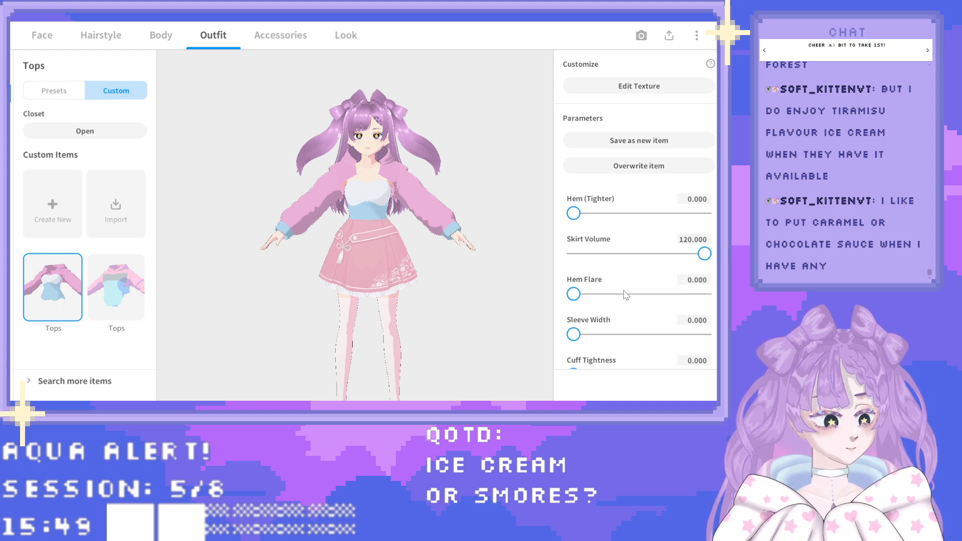
# Set the Hem Flare above Hem (Tighter) and the Skirt (Shorter) parameter to 100.000 each.
pyautogui.scroll(4, 632, 293)
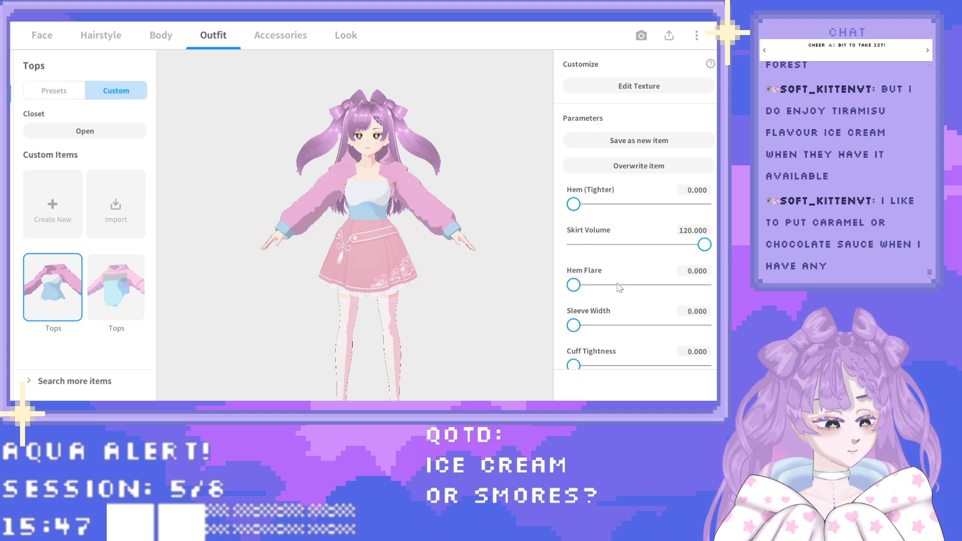
pyautogui.moveTo(385, 297)
pyautogui.mouseDown()
pyautogui.moveTo(332, 290)
pyautogui.moveTo(392, 299)
pyautogui.mouseUp()
pyautogui.scroll(1, 621, 277)
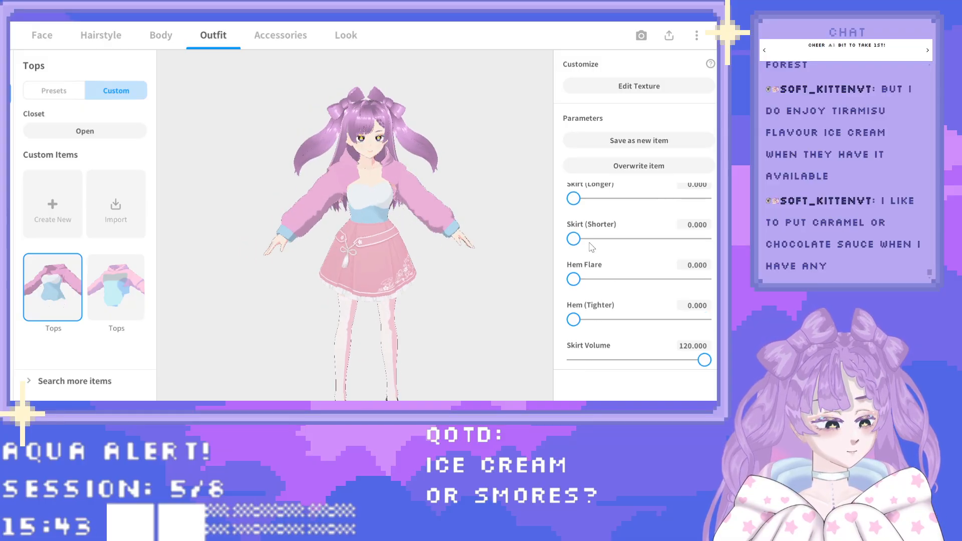
pyautogui.scroll(1, 586, 248)
pyautogui.moveTo(575, 308); pyautogui.dragTo(683, 310)
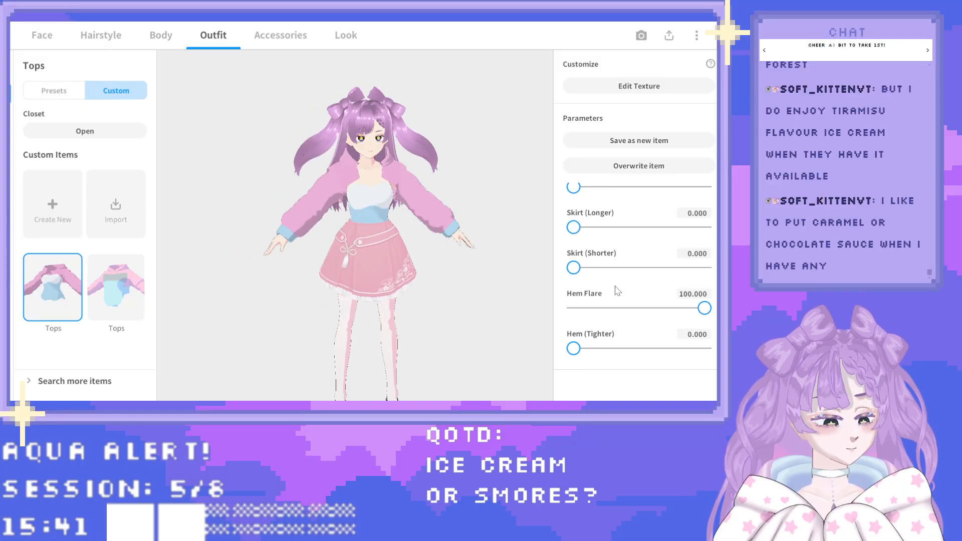
pyautogui.moveTo(651, 268); pyautogui.dragTo(704, 267)
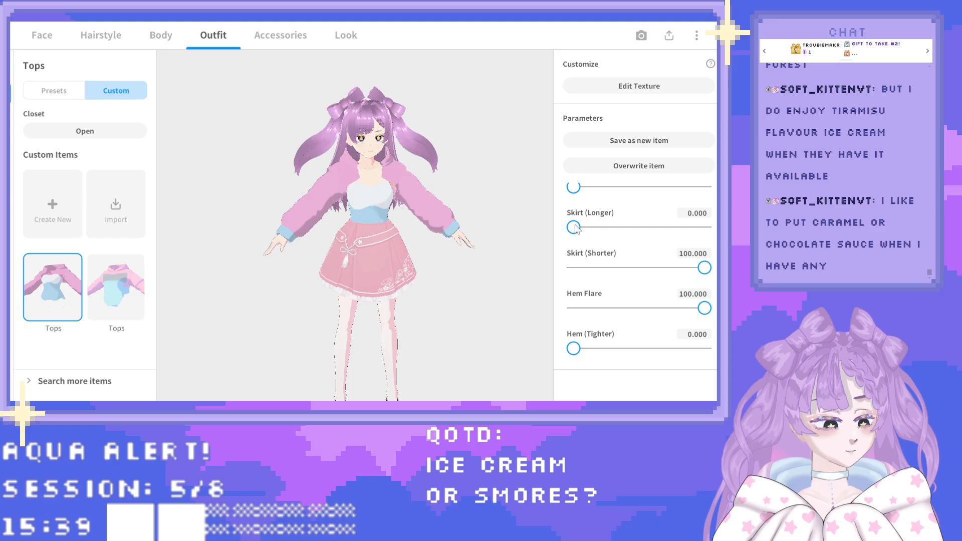
# Try the Skirt (Longer) and Skirt Crease parameters, and return both to 0.000.
pyautogui.moveTo(574, 227); pyautogui.dragTo(687, 227)
pyautogui.scroll(2, 564, 236)
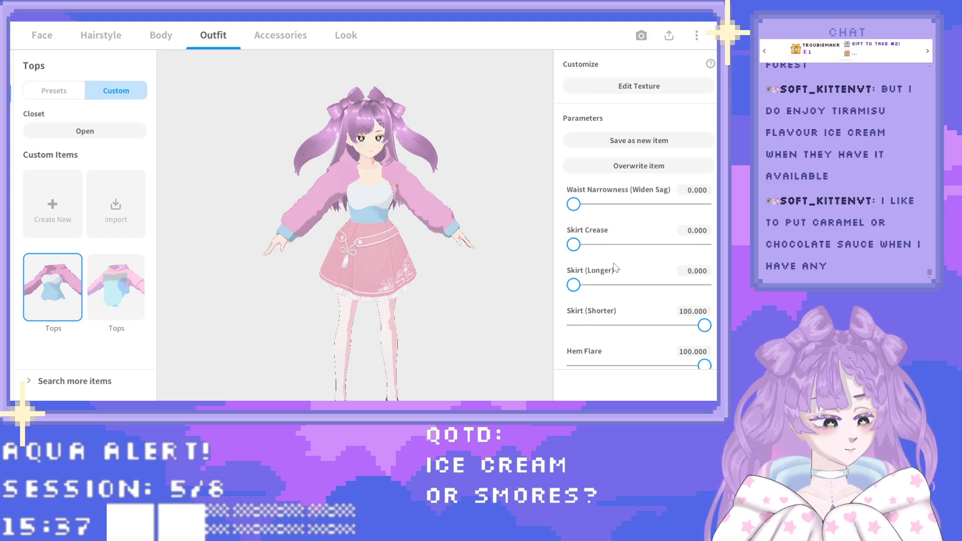
pyautogui.moveTo(574, 284); pyautogui.dragTo(704, 284)
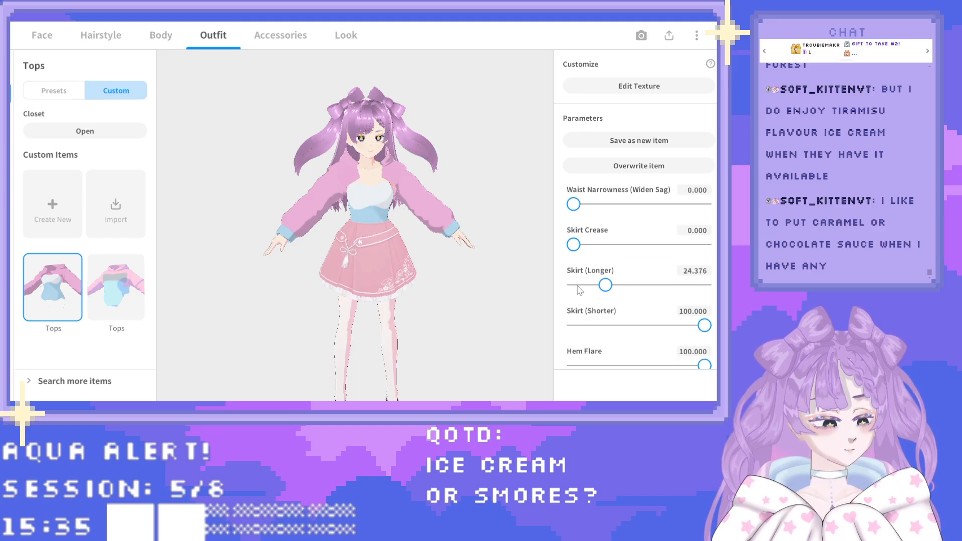
pyautogui.moveTo(583, 291); pyautogui.dragTo(571, 254)
pyautogui.moveTo(692, 248); pyautogui.dragTo(570, 250)
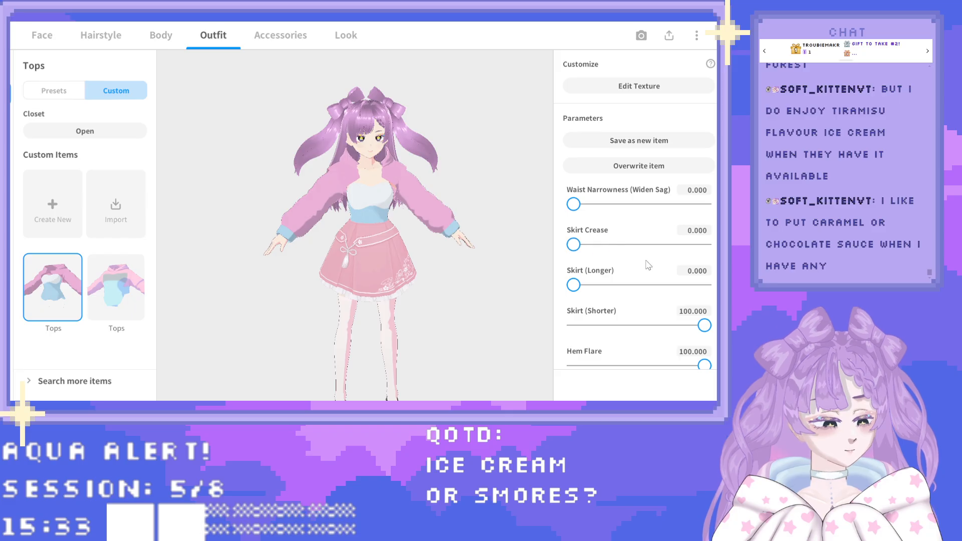
pyautogui.scroll(3, 649, 265)
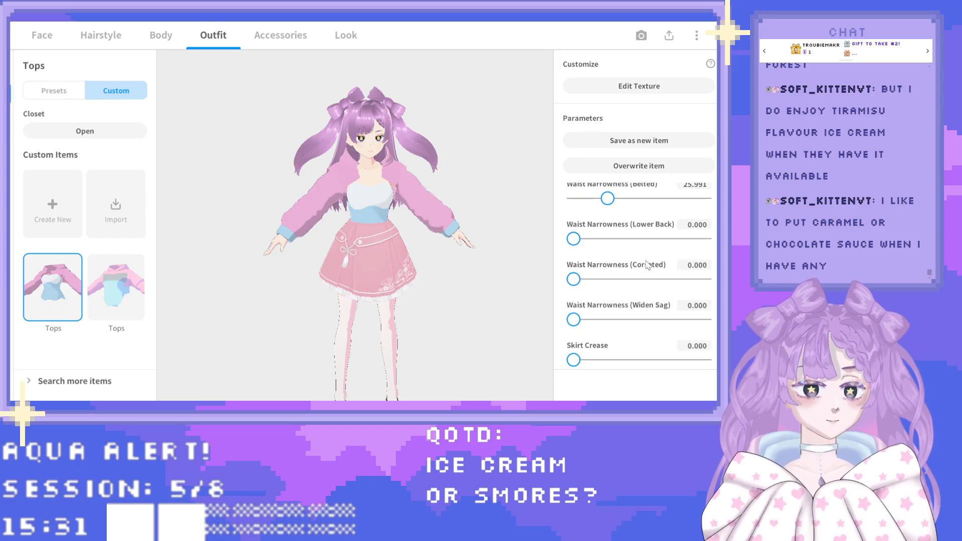
pyautogui.scroll(2, 644, 266)
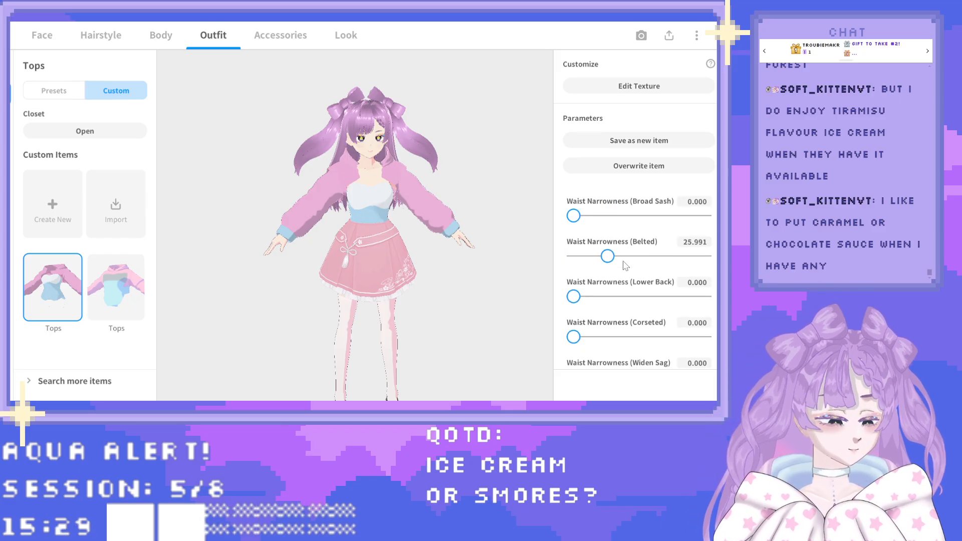
pyautogui.scroll(2, 625, 266)
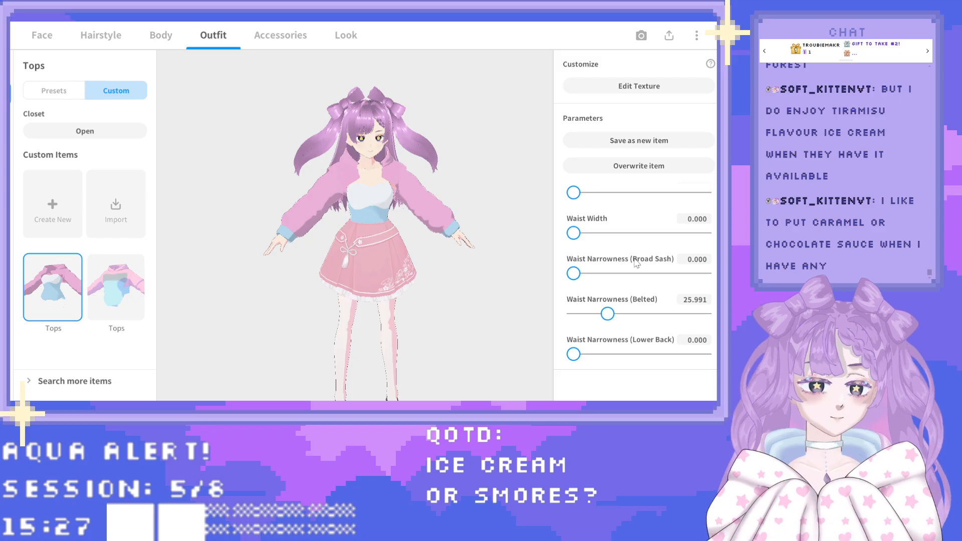
# Replace the avatar's pink skirt with the white shorts from the Bottoms presets.
pyautogui.click(360, 265)
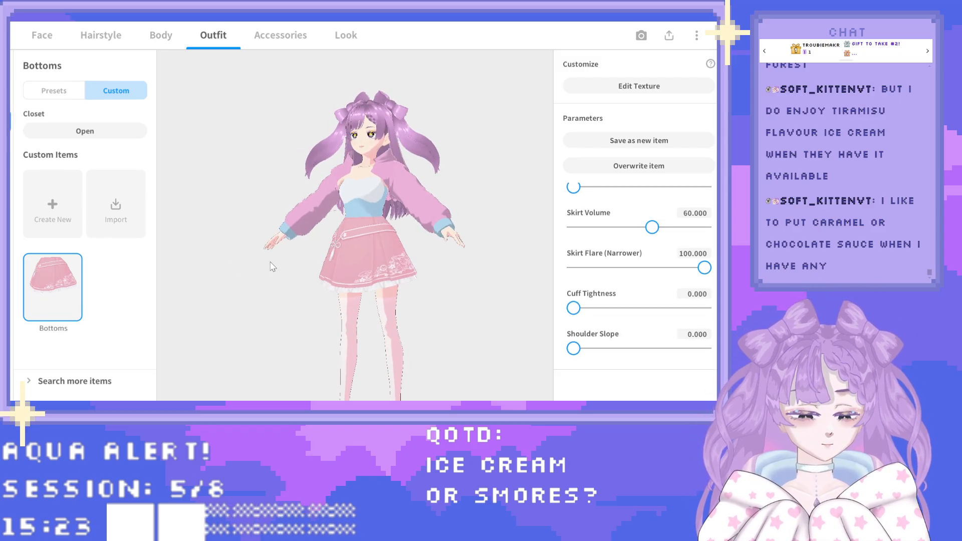
pyautogui.click(59, 96)
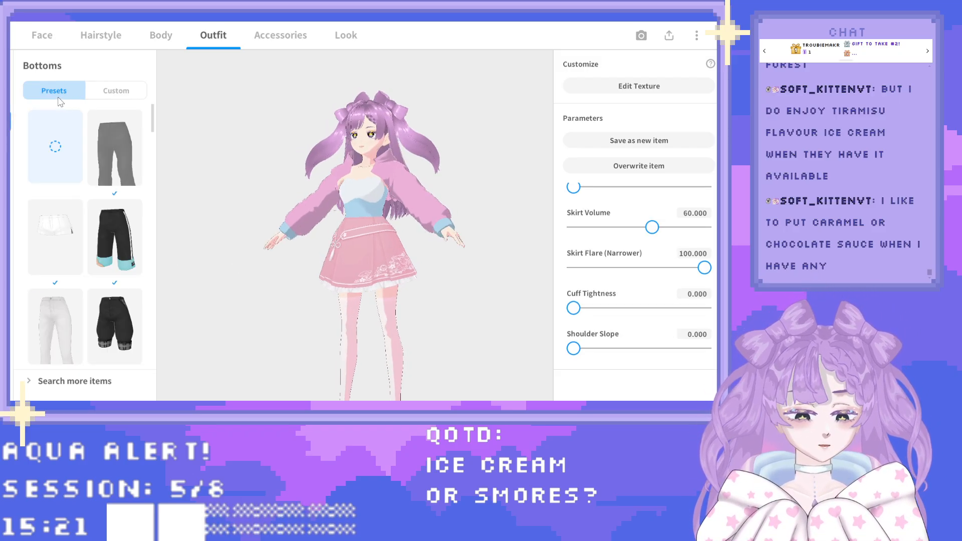
pyautogui.click(70, 224)
# Examine the fit of the white shorts, long blue top and pink coat from the back, side and front.
pyautogui.moveTo(221, 258); pyautogui.dragTo(161, 264)
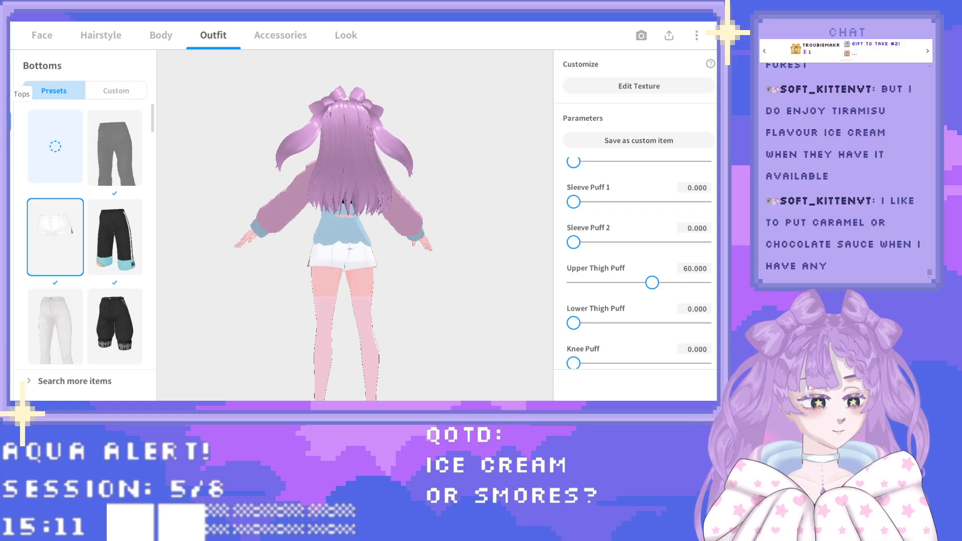
pyautogui.moveTo(262, 228); pyautogui.dragTo(321, 234, button='right')
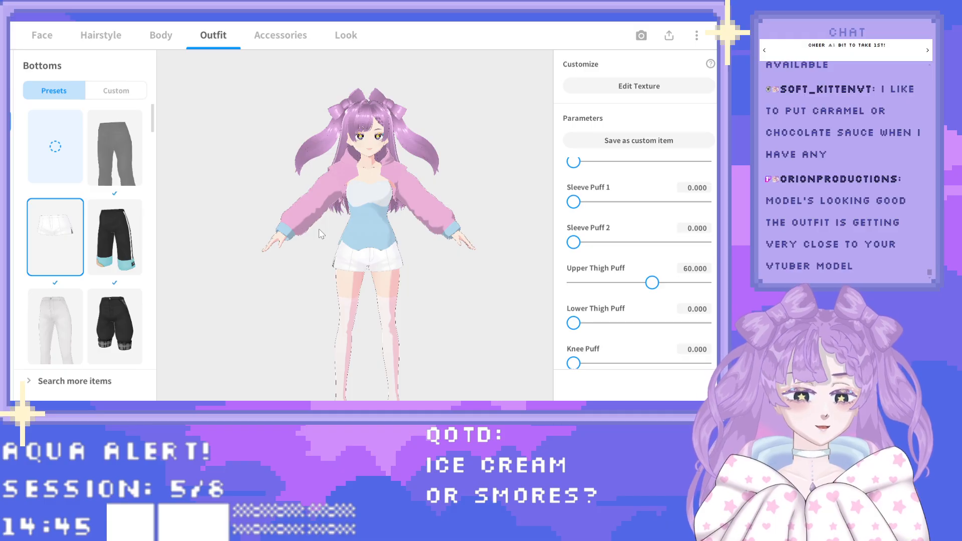
pyautogui.moveTo(316, 229)
pyautogui.mouseDown(button='right')
pyautogui.moveTo(355, 224)
pyautogui.moveTo(326, 227)
pyautogui.mouseUp(button='right')
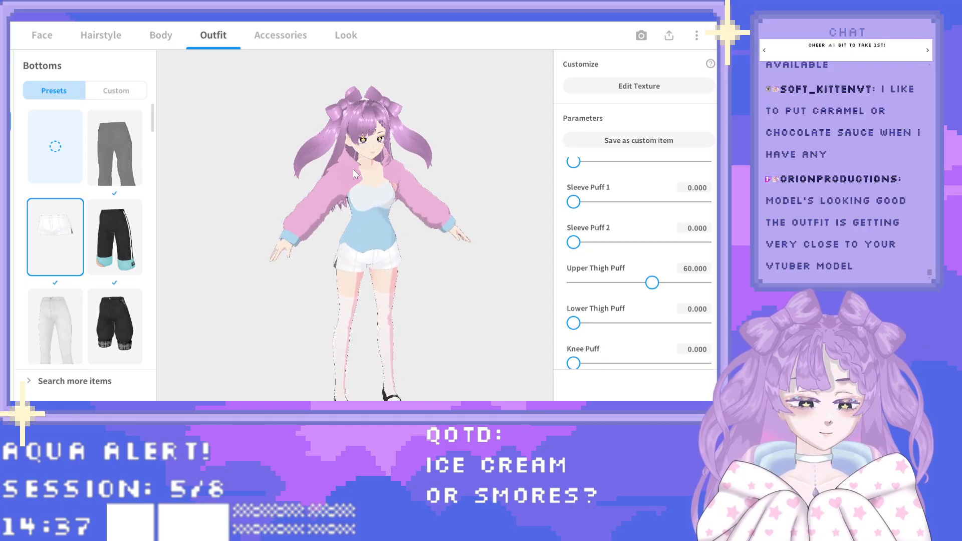
pyautogui.scroll(3, 360, 181)
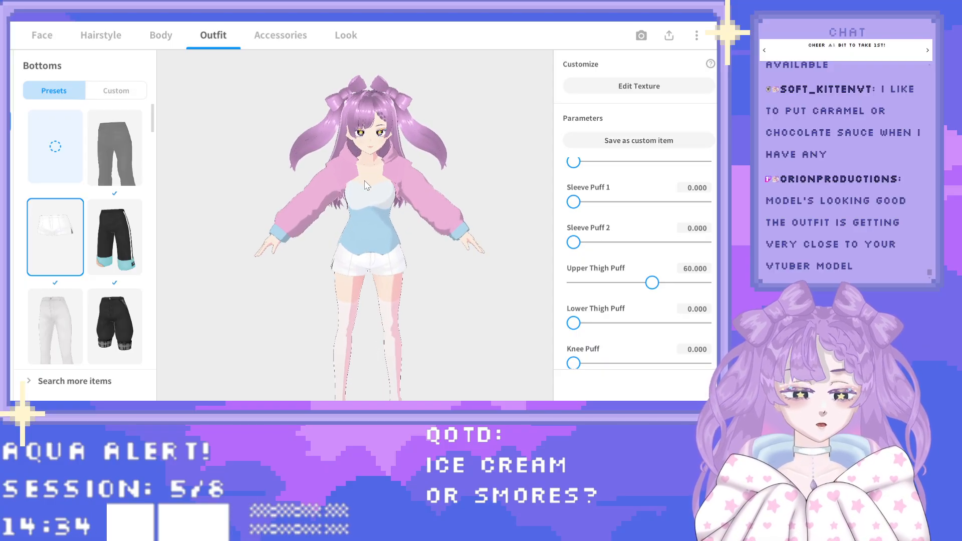
pyautogui.scroll(2, 371, 187)
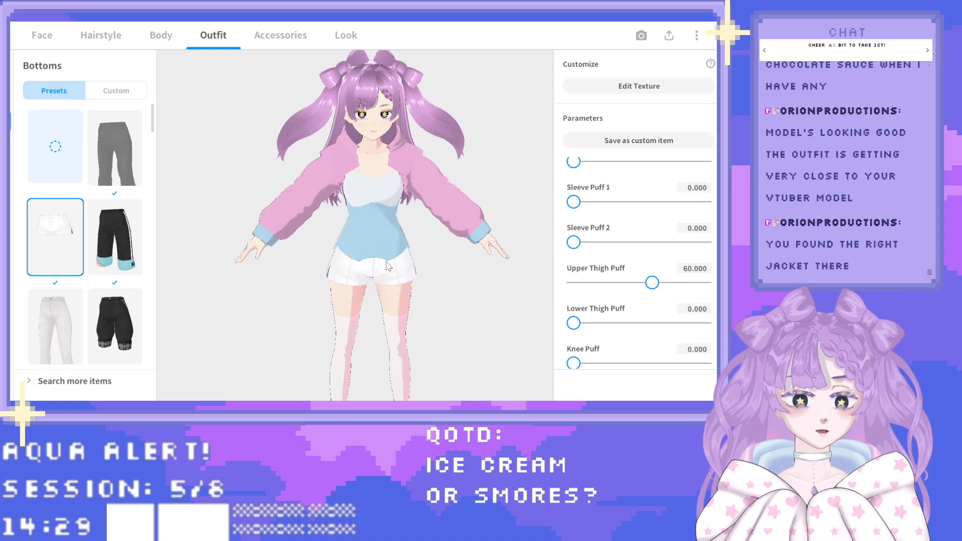
pyautogui.moveTo(359, 269); pyautogui.dragTo(337, 229)
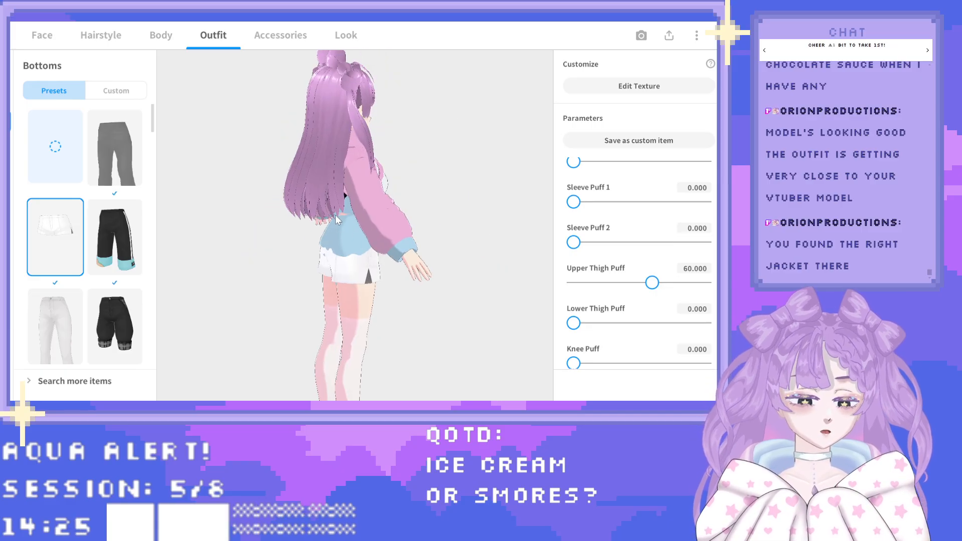
pyautogui.moveTo(401, 222); pyautogui.dragTo(367, 219, button='right')
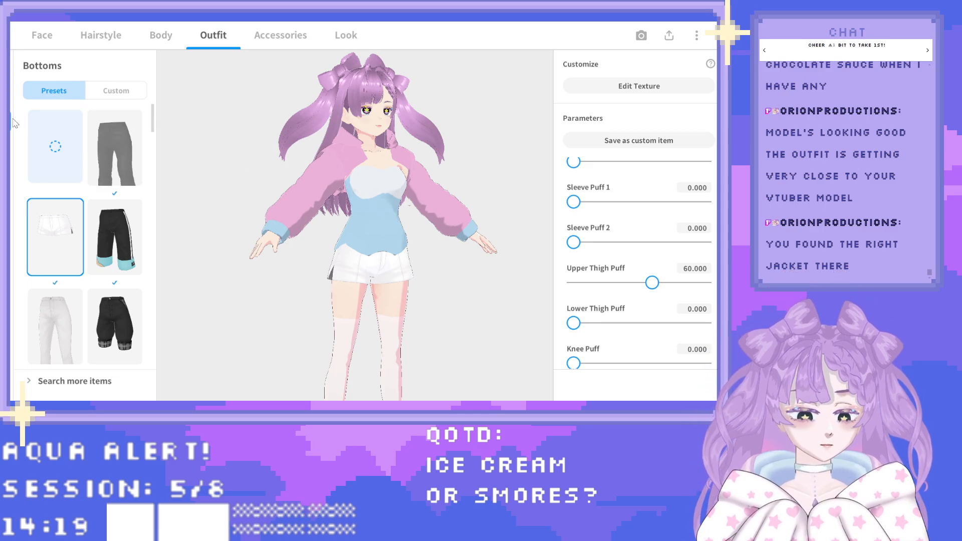
# Return to the custom top's parameters and try the Hem (Tighter) parameter, leaving it at 0.000.
pyautogui.click(15, 90)
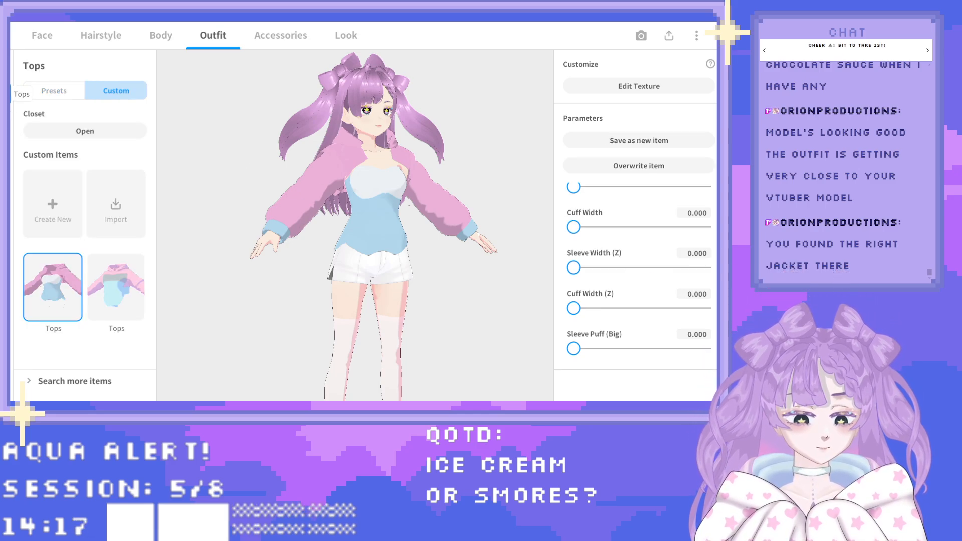
pyautogui.scroll(-10, 636, 270)
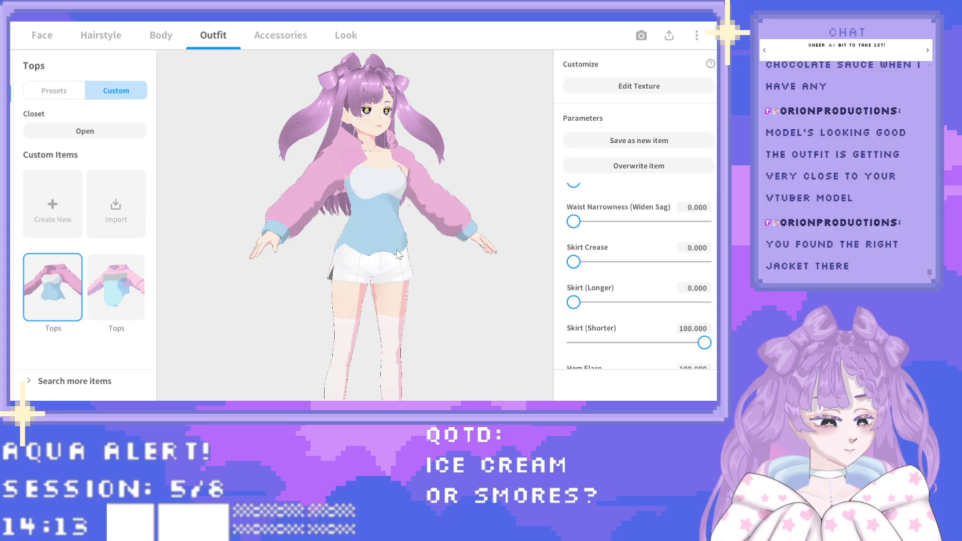
pyautogui.scroll(-5, 630, 251)
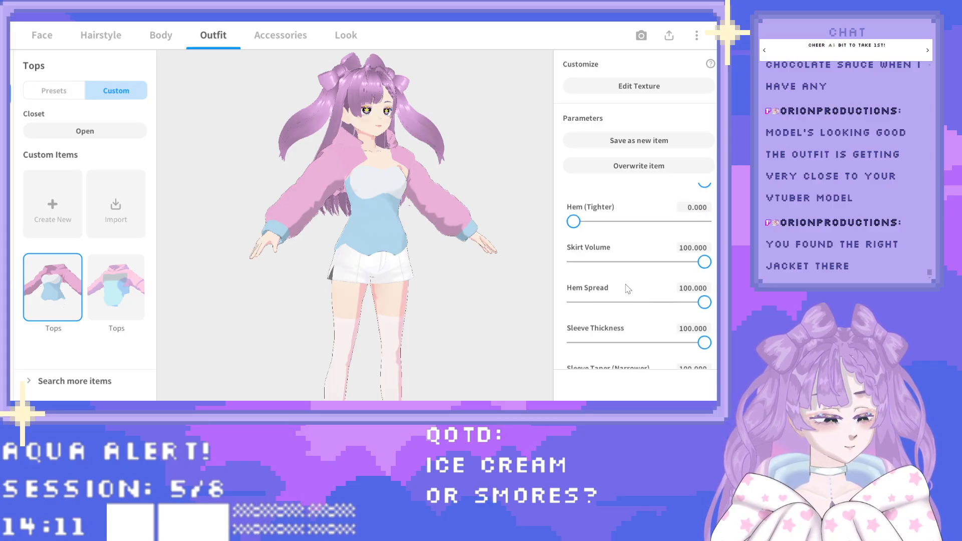
pyautogui.scroll(1, 582, 257)
pyautogui.moveTo(589, 252); pyautogui.dragTo(546, 256)
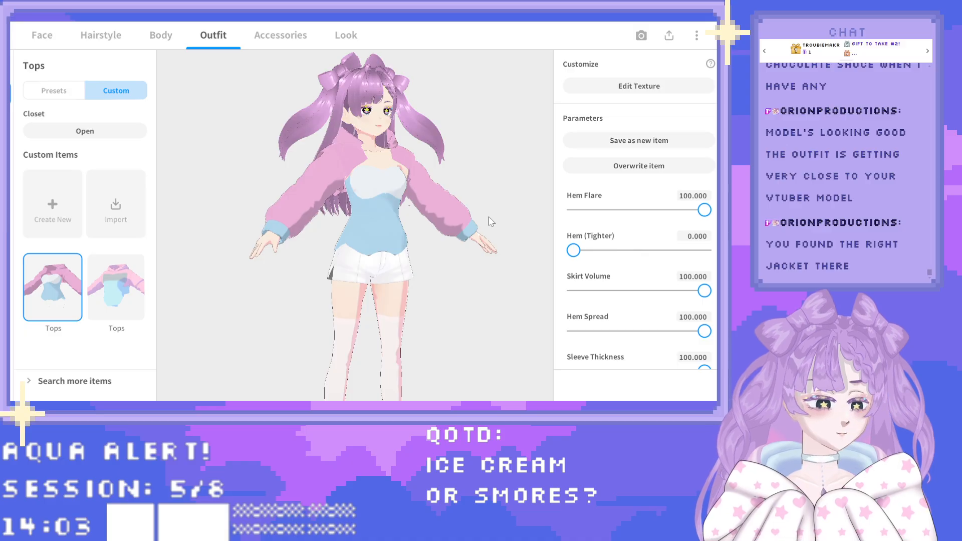
# Examine how the pink coat and strapless top fit the avatar from the front and the side, including the neckline and waist.
pyautogui.moveTo(420, 203); pyautogui.dragTo(381, 208, button='right')
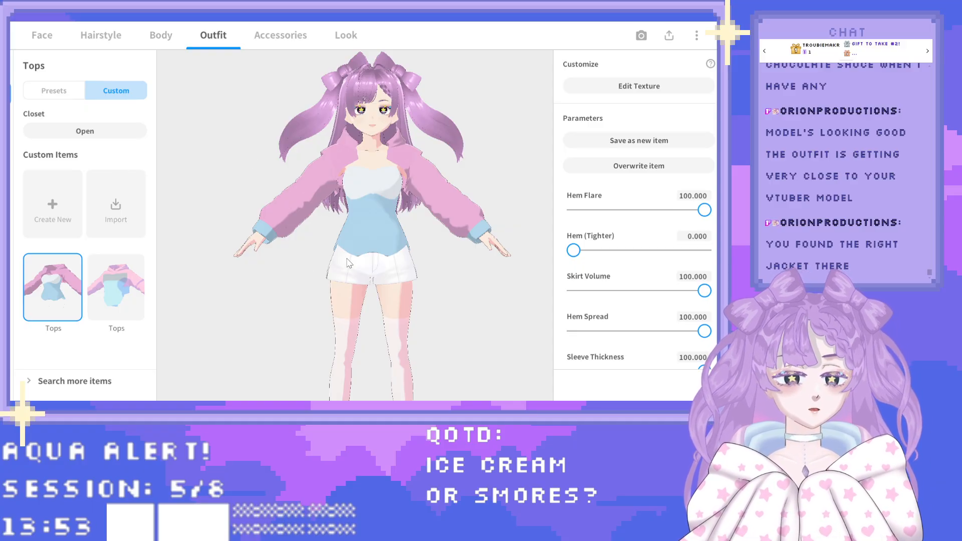
pyautogui.moveTo(346, 253); pyautogui.dragTo(402, 252)
pyautogui.moveTo(400, 247); pyautogui.dragTo(372, 249, button='right')
pyautogui.moveTo(373, 253); pyautogui.dragTo(357, 249)
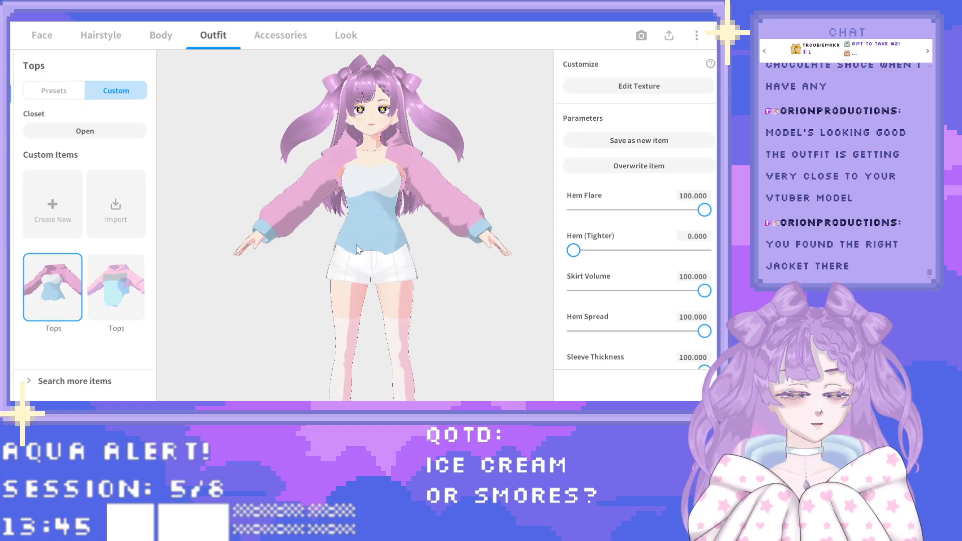
pyautogui.moveTo(356, 246)
pyautogui.mouseDown(button='right')
pyautogui.moveTo(339, 250)
pyautogui.moveTo(357, 249)
pyautogui.mouseUp(button='right')
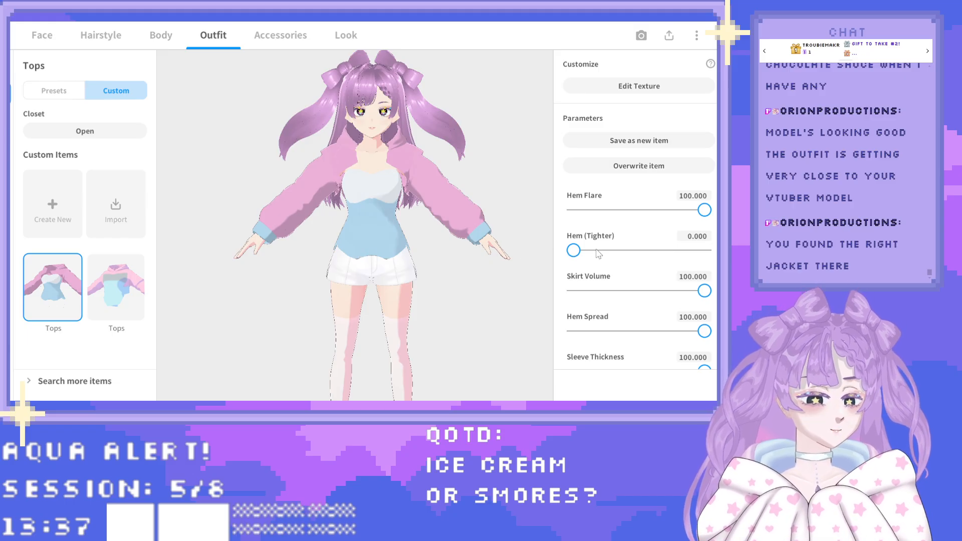
pyautogui.moveTo(431, 137); pyautogui.dragTo(392, 189)
pyautogui.scroll(5, 356, 224)
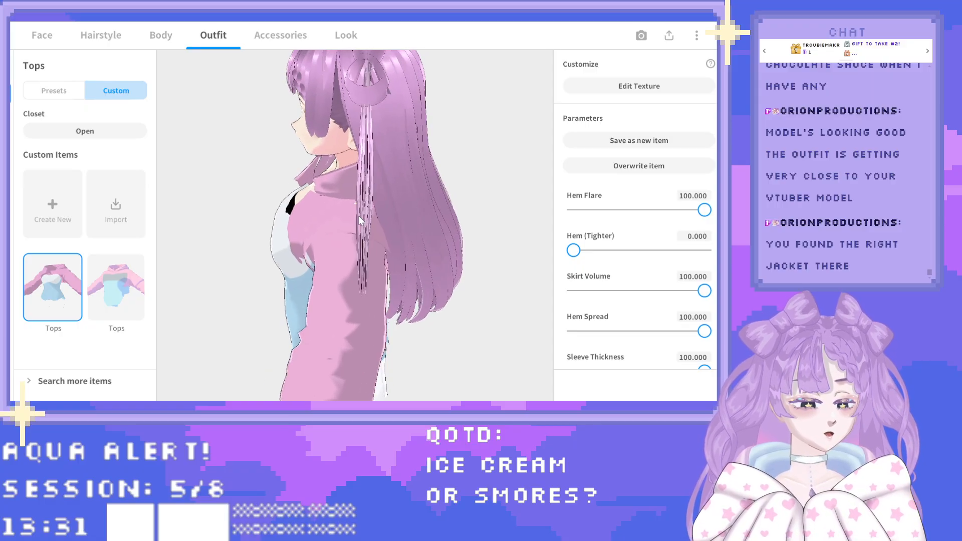
pyautogui.moveTo(359, 216); pyautogui.dragTo(359, 145, button='right')
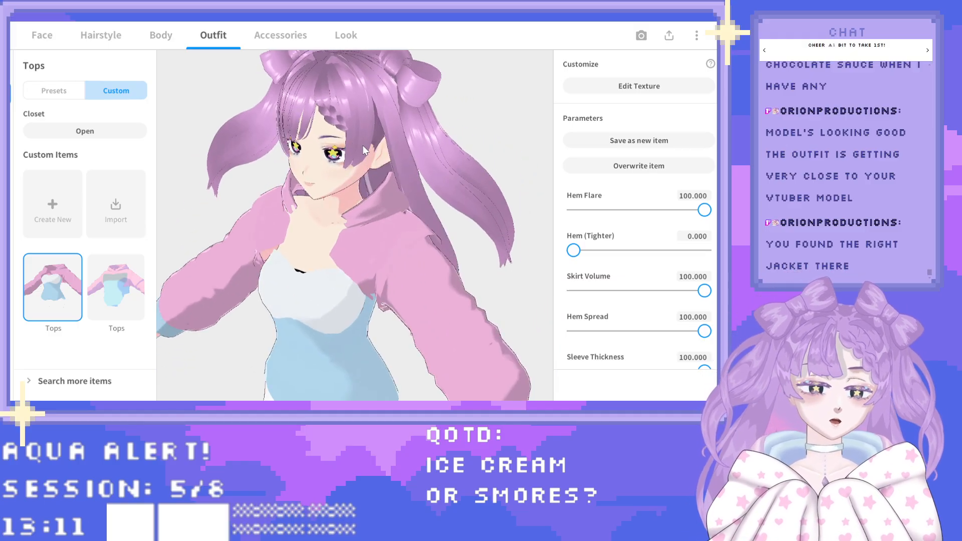
pyautogui.moveTo(365, 149); pyautogui.dragTo(405, 154, button='right')
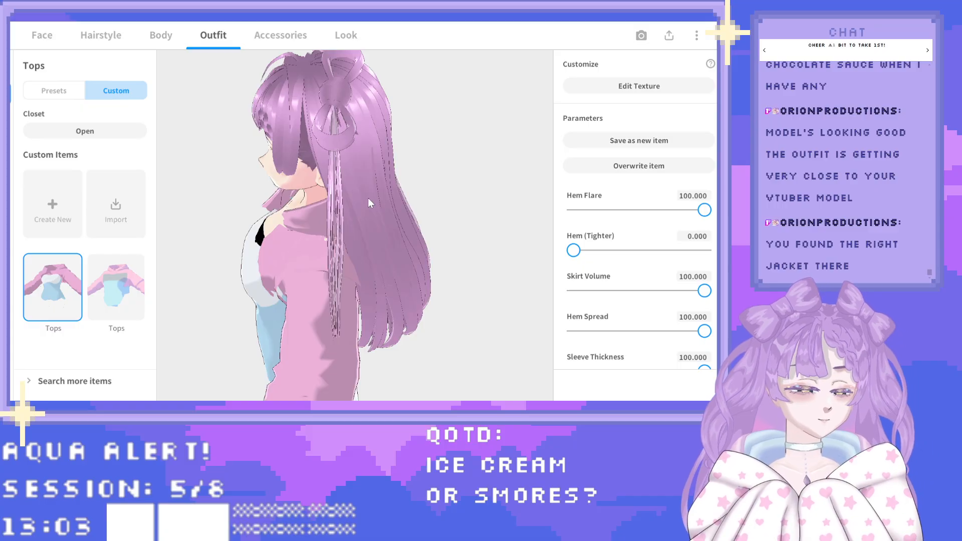
pyautogui.moveTo(309, 239); pyautogui.dragTo(321, 236, button='middle')
pyautogui.moveTo(320, 235); pyautogui.dragTo(367, 252)
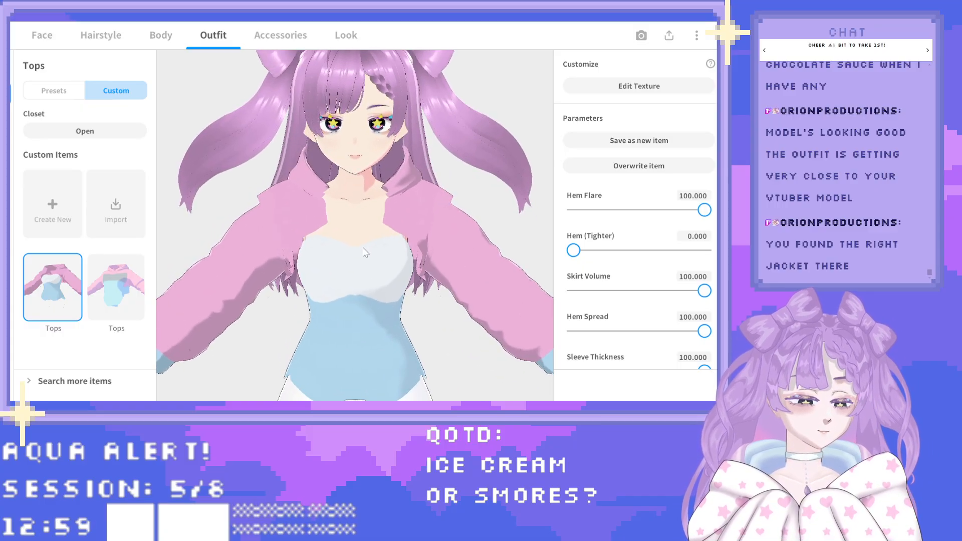
# Inspect the avatar's face and coat collar up close, and check the whole outfit from the front.
pyautogui.scroll(6, 366, 252)
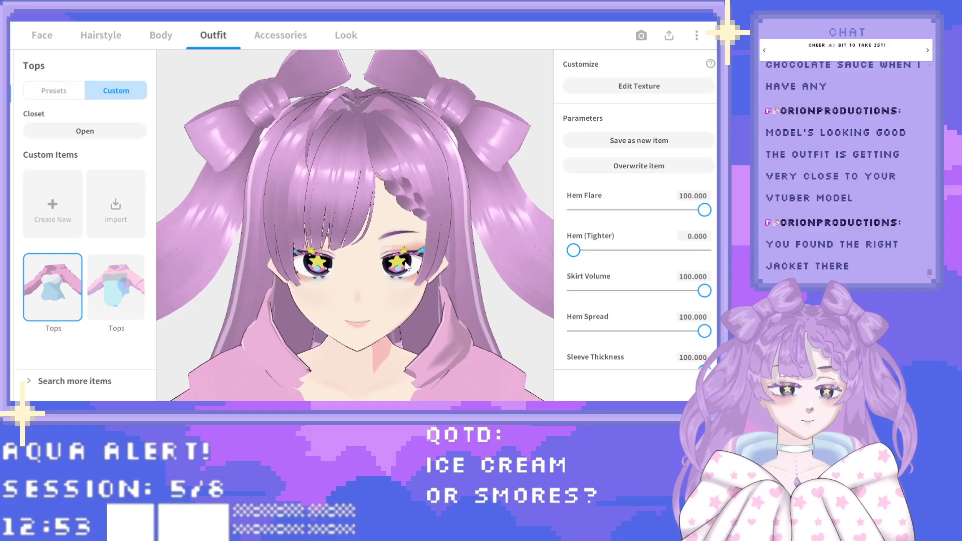
pyautogui.scroll(-2, 404, 270)
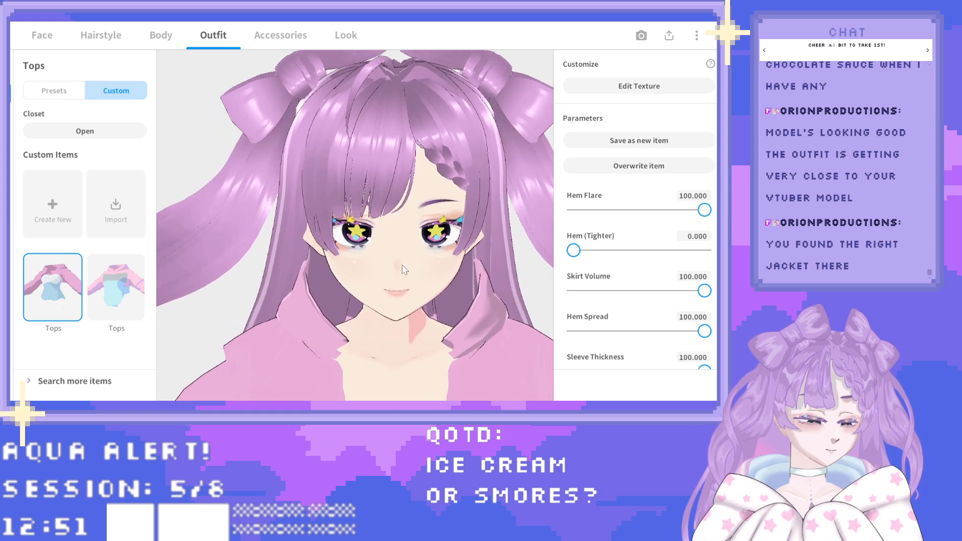
pyautogui.scroll(-2, 403, 268)
pyautogui.scroll(-2, 402, 266)
pyautogui.moveTo(402, 265); pyautogui.dragTo(398, 231, button='middle')
pyautogui.scroll(-3, 400, 236)
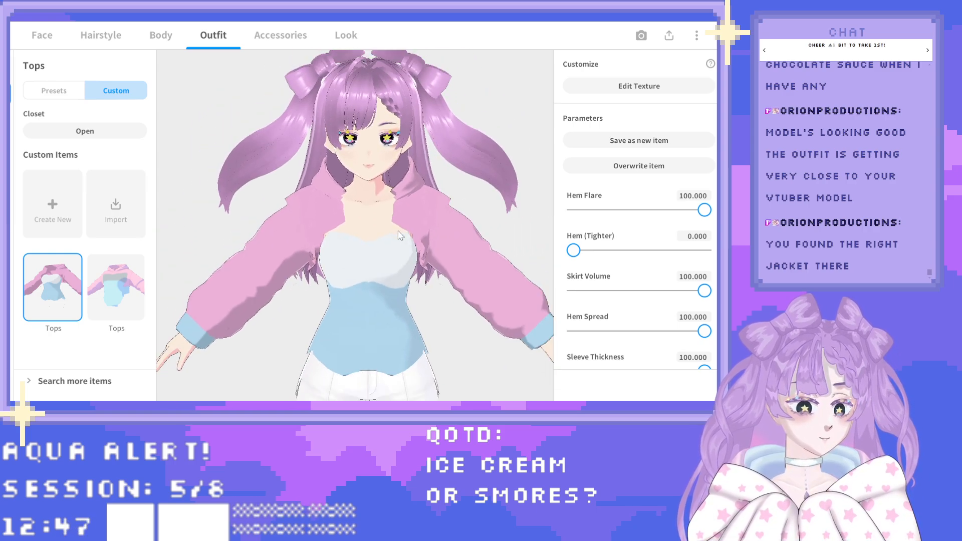
pyautogui.scroll(-3, 390, 234)
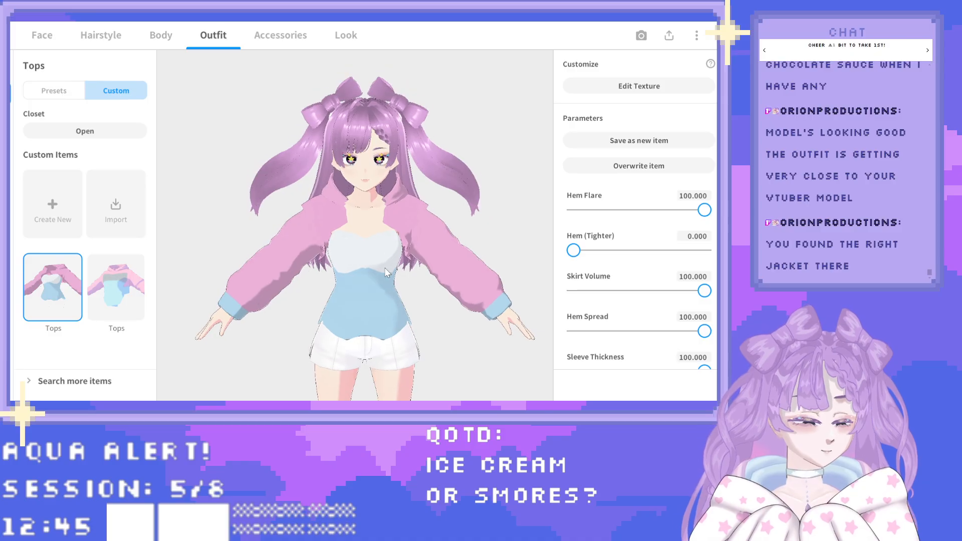
pyautogui.moveTo(386, 265); pyautogui.dragTo(381, 235, button='middle')
pyautogui.scroll(-1, 381, 235)
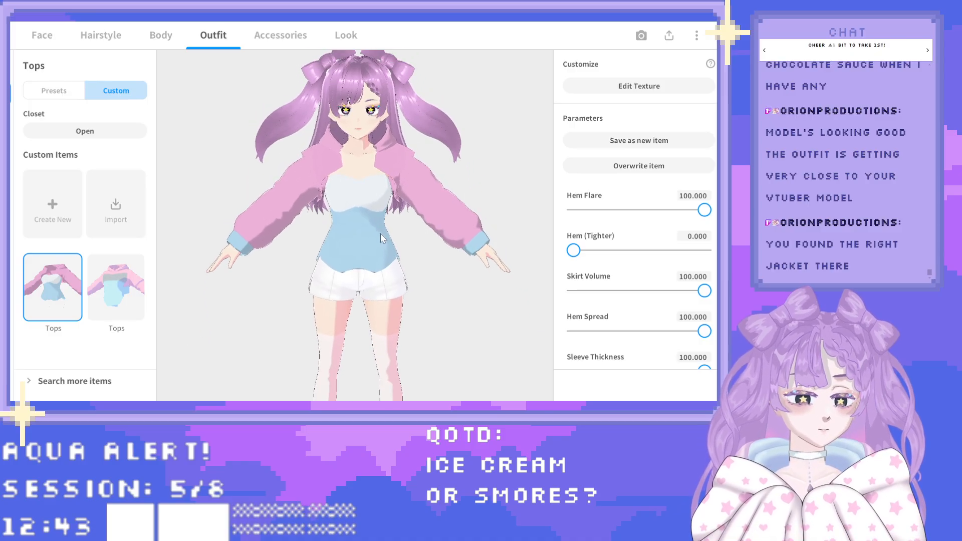
# Try the top's Volume parameter at its minimum, and set it to roughly 70 percent of its range.
pyautogui.scroll(-3, 651, 201)
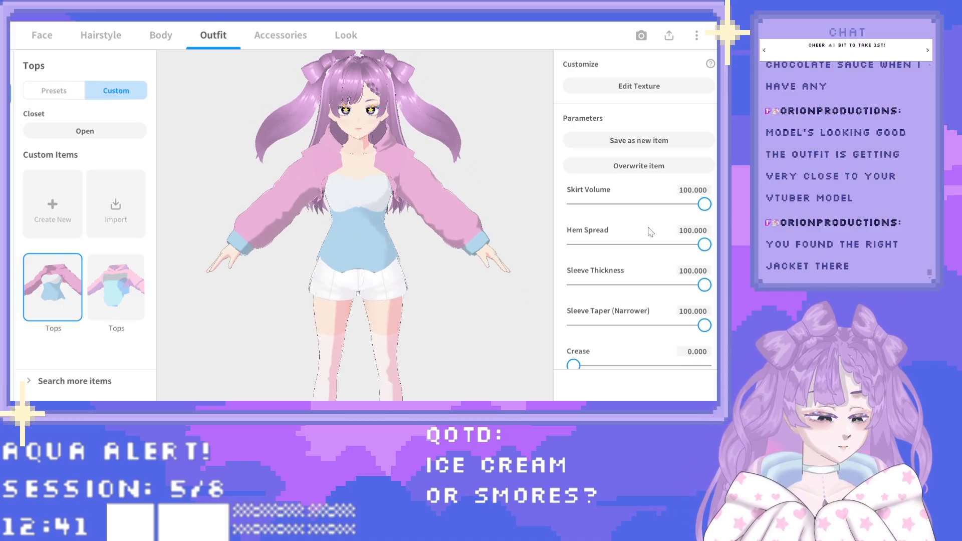
pyautogui.scroll(3, 646, 235)
pyautogui.scroll(2, 646, 237)
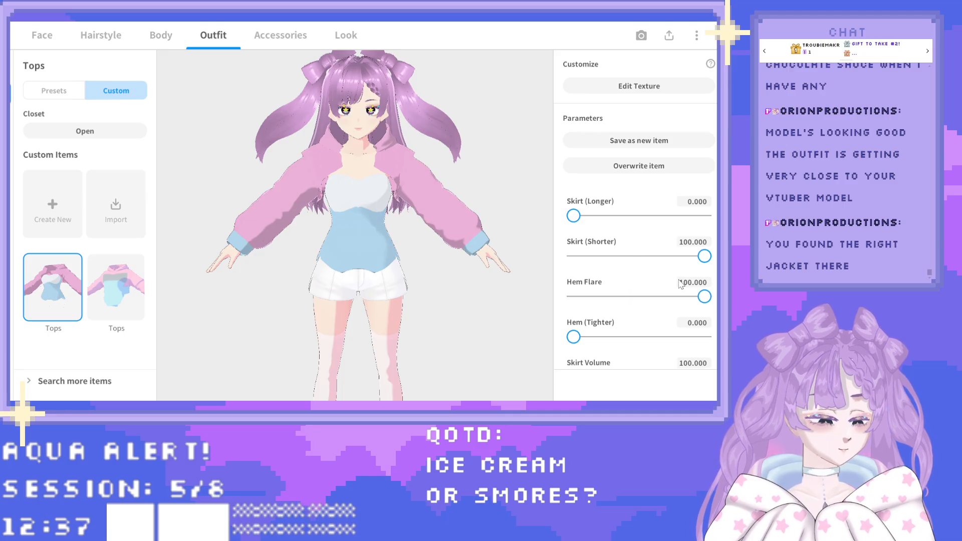
pyautogui.scroll(10, 681, 283)
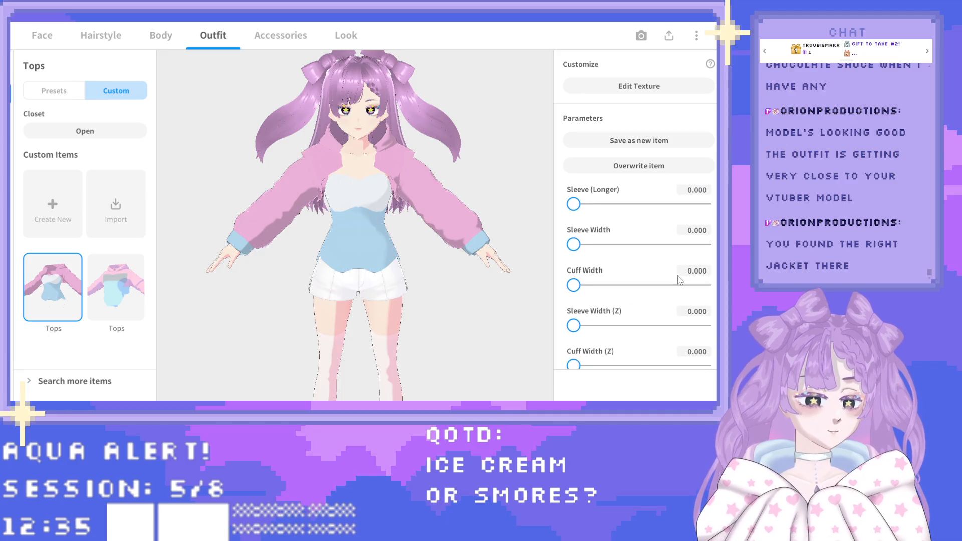
pyautogui.scroll(10, 679, 280)
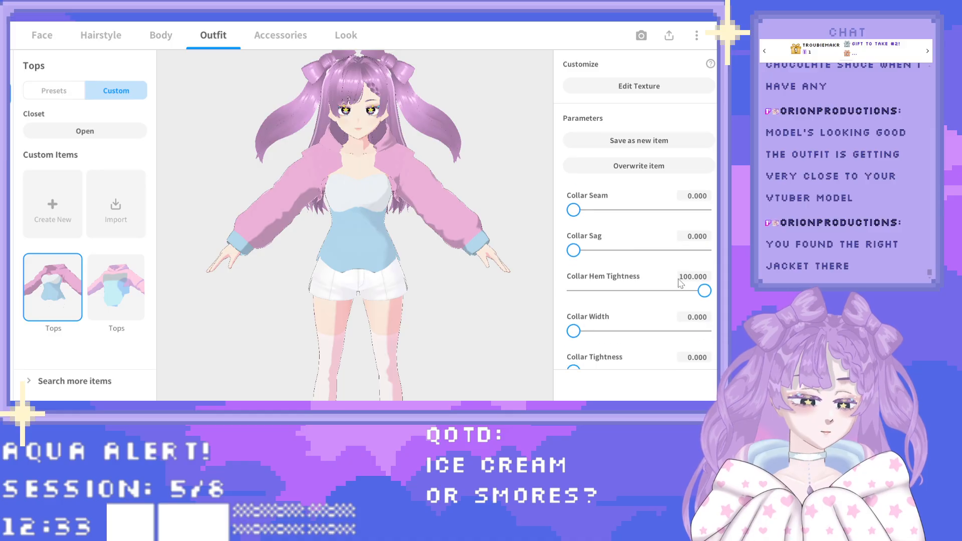
pyautogui.scroll(1, 680, 283)
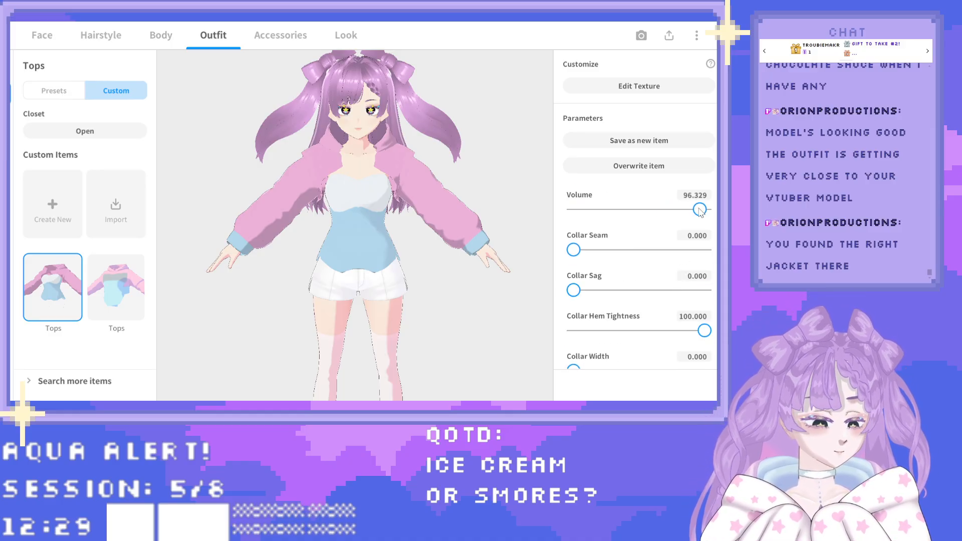
pyautogui.moveTo(700, 211); pyautogui.dragTo(567, 222)
pyautogui.moveTo(704, 210); pyautogui.dragTo(668, 226)
# Try the top's Waist Crease parameter, return it to 0.000, and set Skirt (Longer) to 100.000.
pyautogui.scroll(-3, 615, 293)
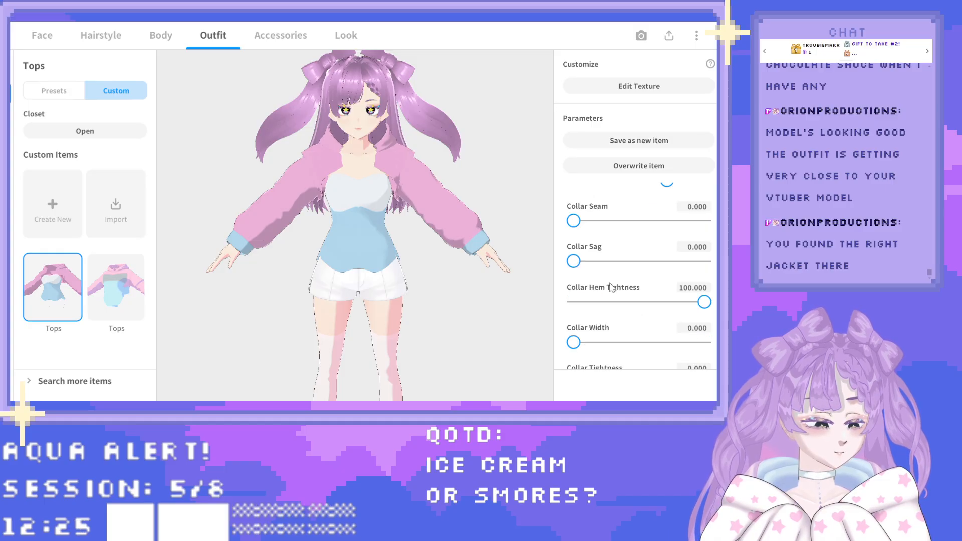
pyautogui.scroll(-6, 614, 293)
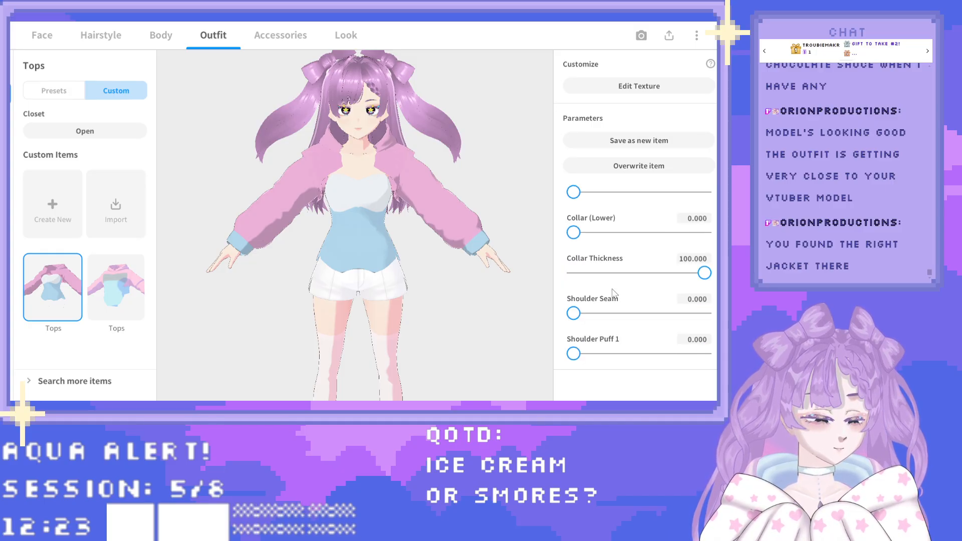
pyautogui.scroll(-5, 615, 293)
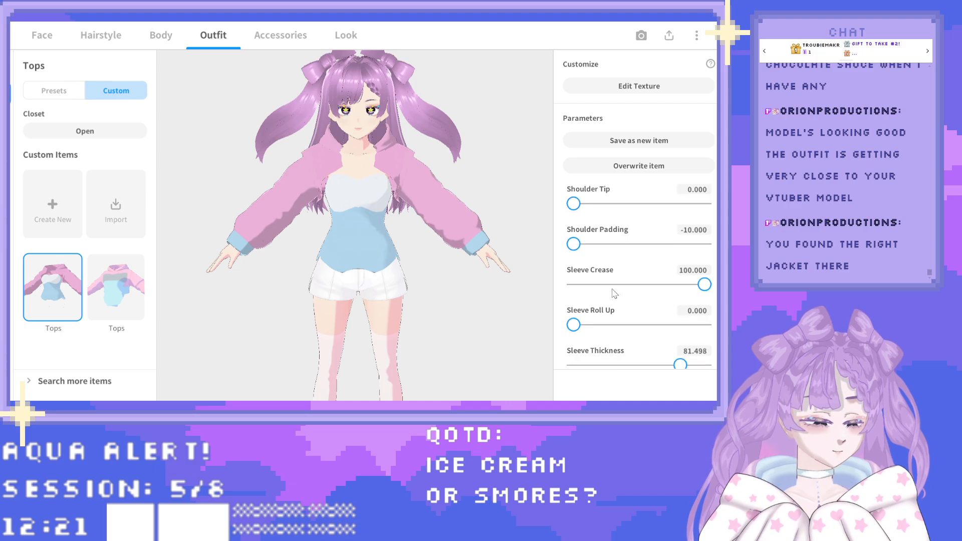
pyautogui.scroll(-3, 612, 294)
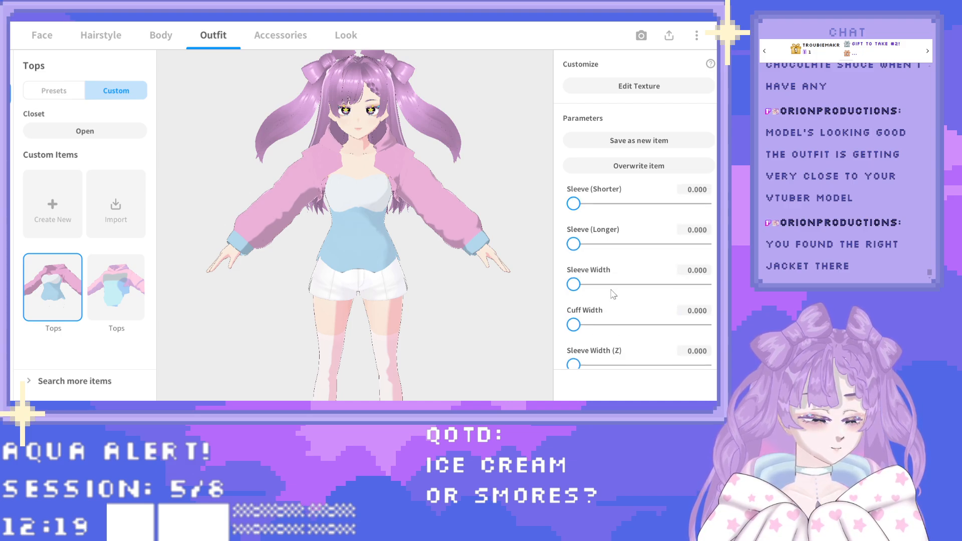
pyautogui.scroll(-4, 613, 295)
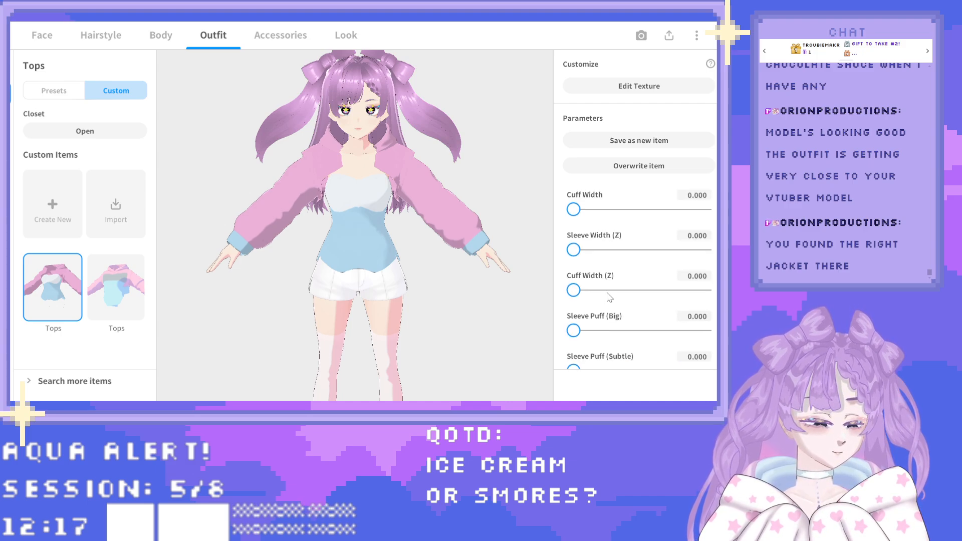
pyautogui.scroll(-2, 609, 298)
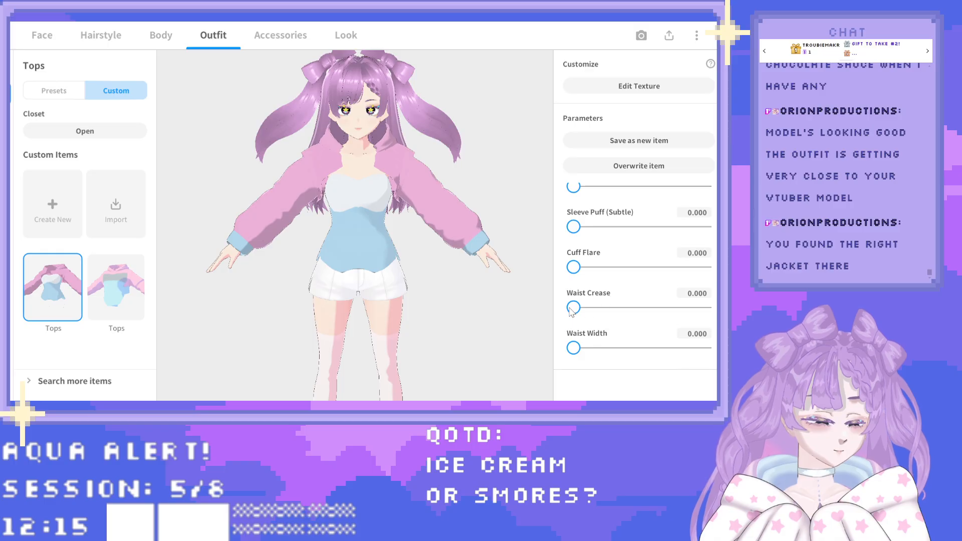
pyautogui.moveTo(572, 308); pyautogui.dragTo(693, 307)
pyautogui.scroll(-5, 626, 325)
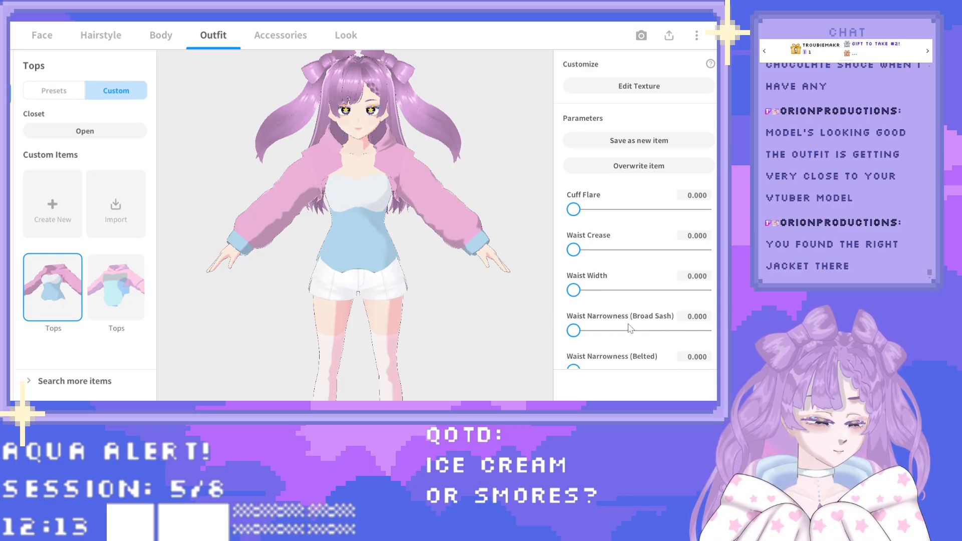
pyautogui.scroll(-6, 626, 325)
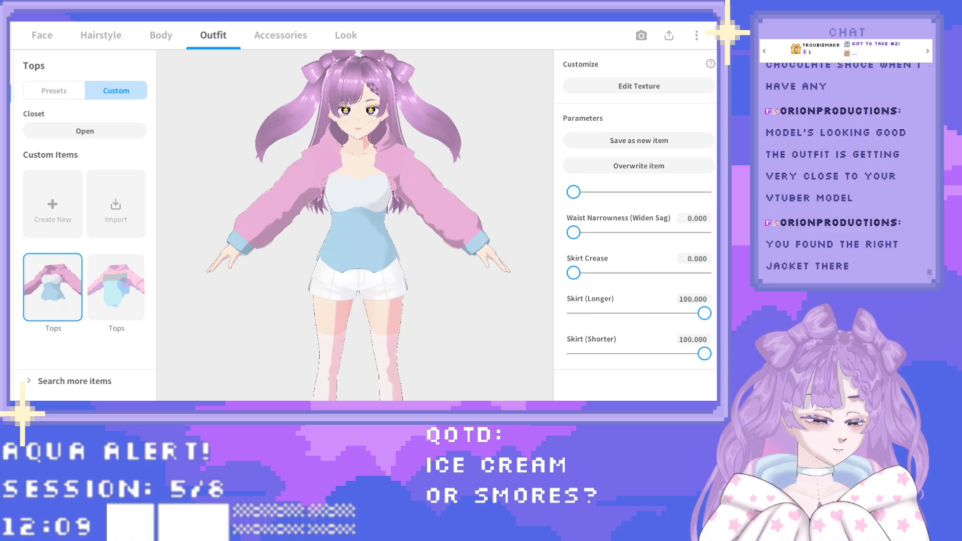
# Set the Skirt (Longer) parameter of the selected top to 0.
pyautogui.moveTo(700, 313); pyautogui.dragTo(574, 313)
pyautogui.moveTo(712, 309); pyautogui.dragTo(606, 314)
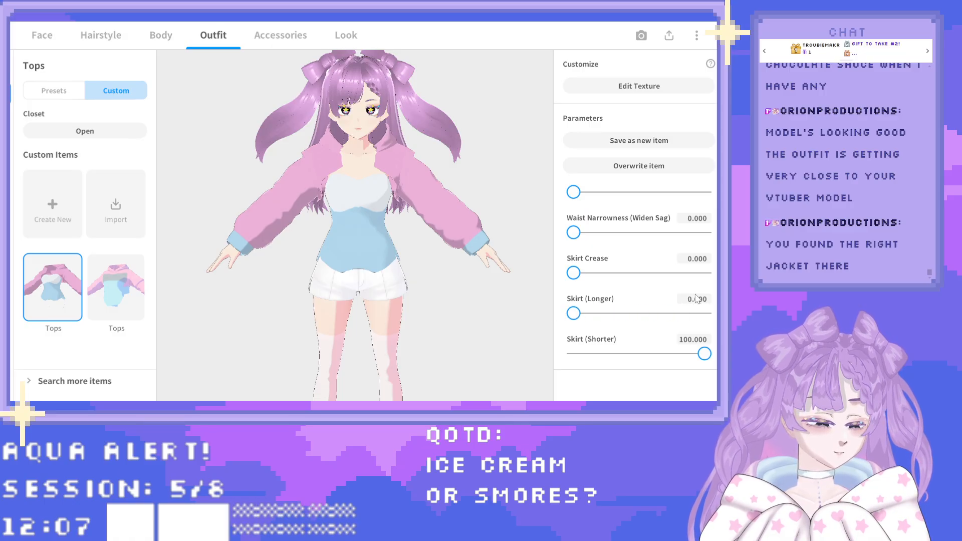
# Try out the top's skirt and hem parameters, including Hem Spread, and return Hem Spread to 100.
pyautogui.scroll(-2, 692, 299)
pyautogui.moveTo(573, 296); pyautogui.dragTo(686, 279)
pyautogui.scroll(-1, 648, 288)
pyautogui.scroll(-2, 633, 289)
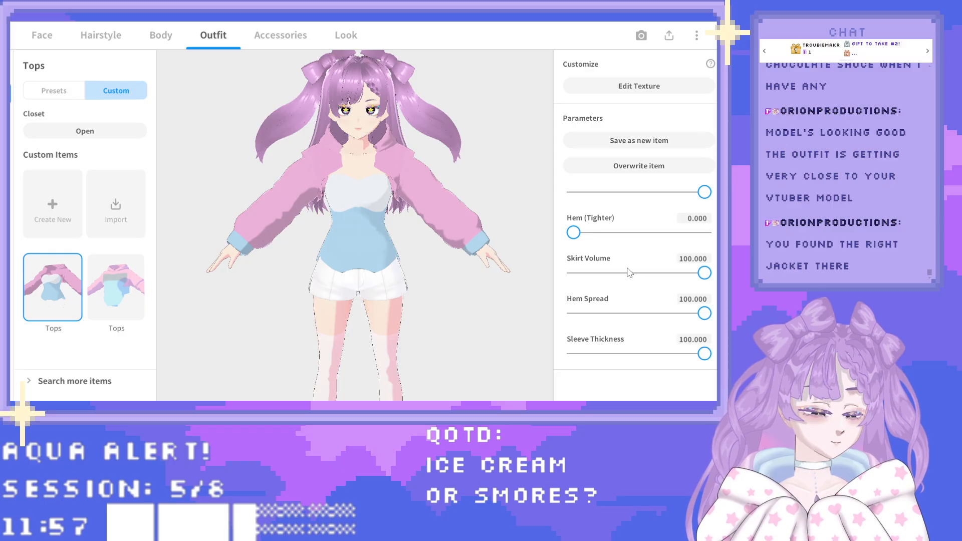
pyautogui.scroll(-1, 624, 276)
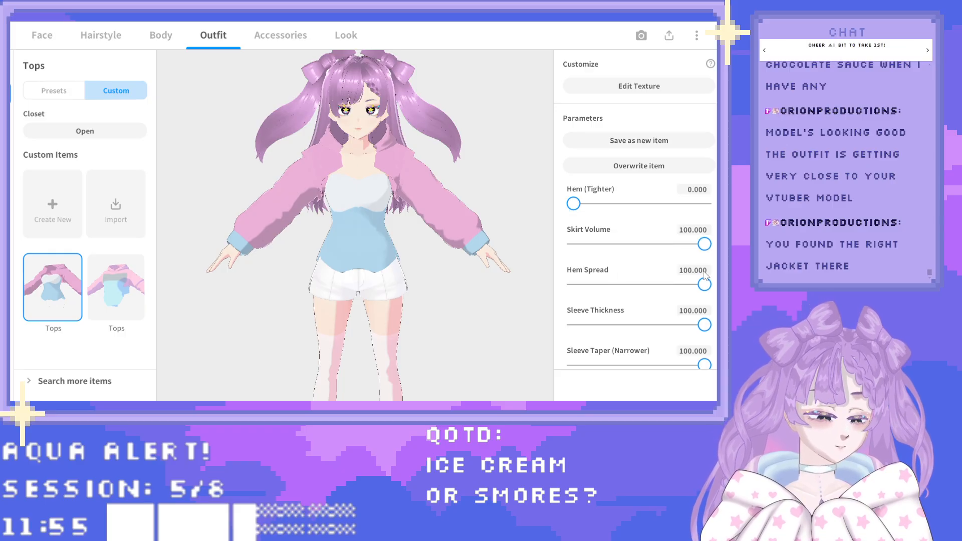
pyautogui.moveTo(574, 284); pyautogui.dragTo(705, 284)
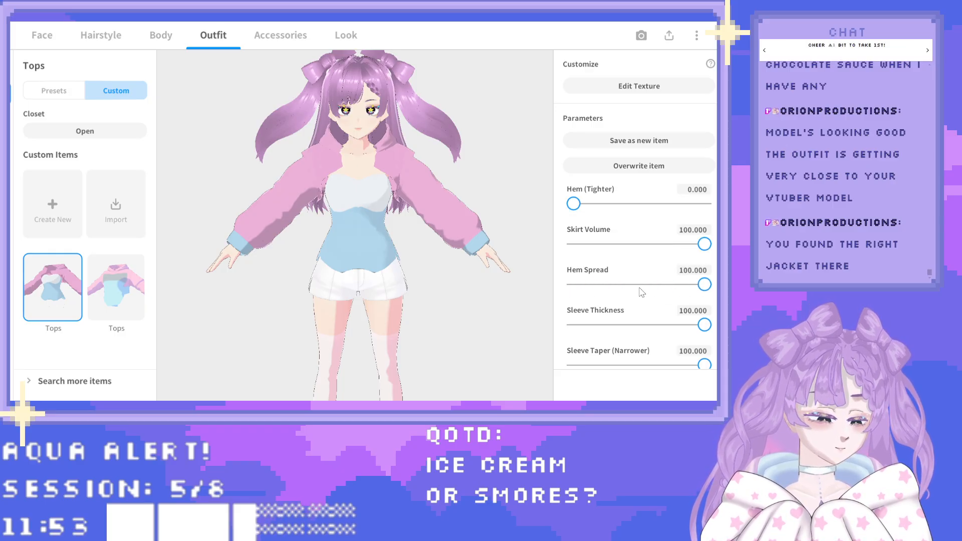
# Try a lower Hem Length on the top and return it to 100.
pyautogui.scroll(-6, 642, 293)
pyautogui.moveTo(702, 313); pyautogui.dragTo(590, 313)
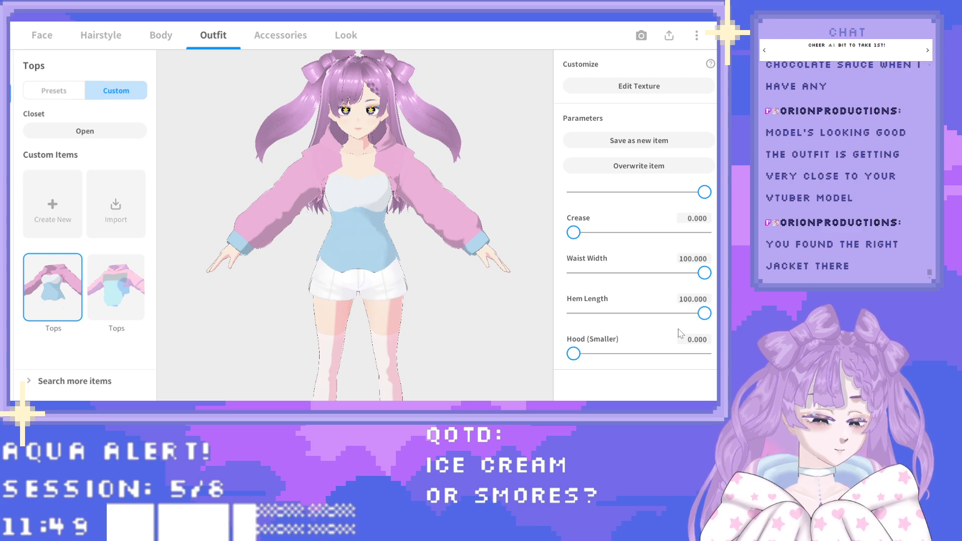
pyautogui.moveTo(703, 314); pyautogui.dragTo(627, 313)
pyautogui.scroll(-2, 636, 301)
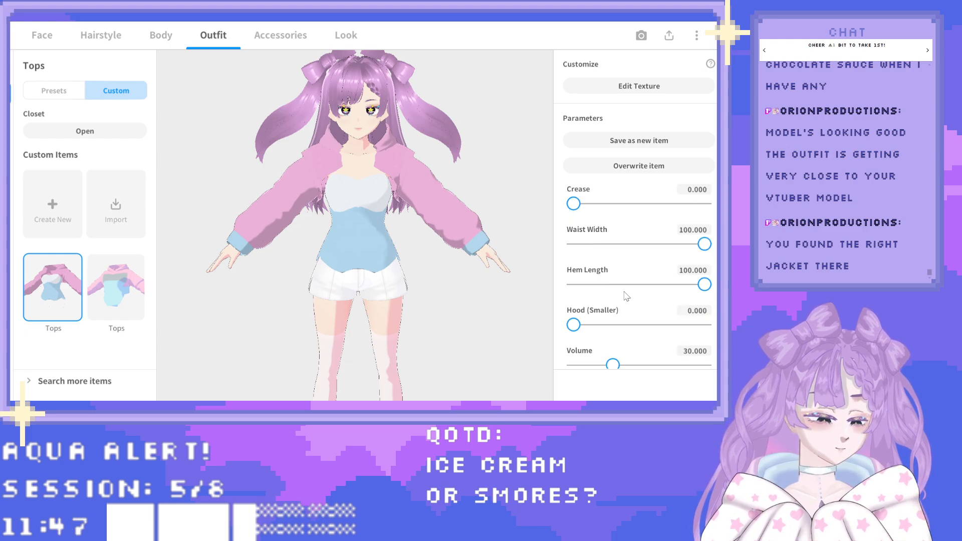
# Try out Hood (Smaller) and a Volume of about 81.4, then undo the Volume change.
pyautogui.moveTo(574, 296); pyautogui.dragTo(546, 315)
pyautogui.scroll(-2, 659, 297)
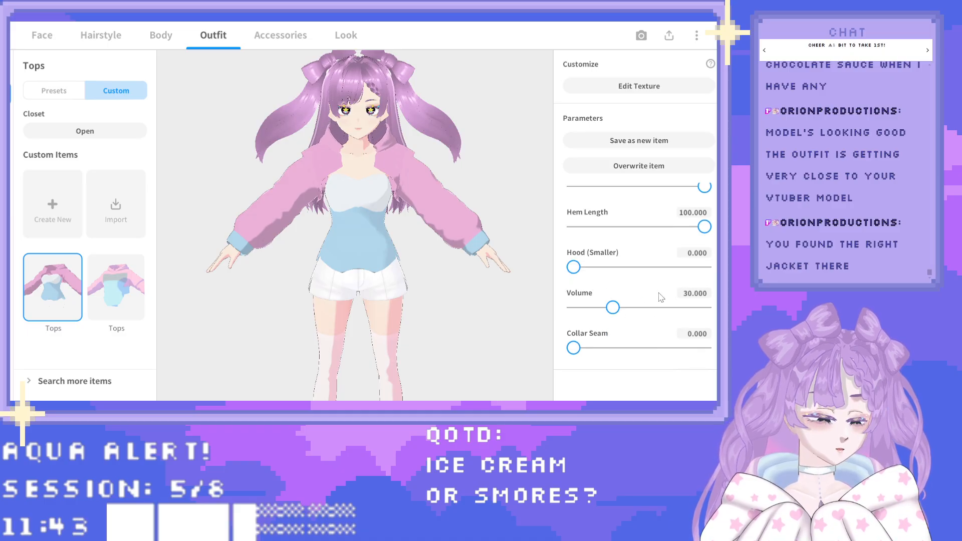
pyautogui.moveTo(614, 282); pyautogui.dragTo(681, 284)
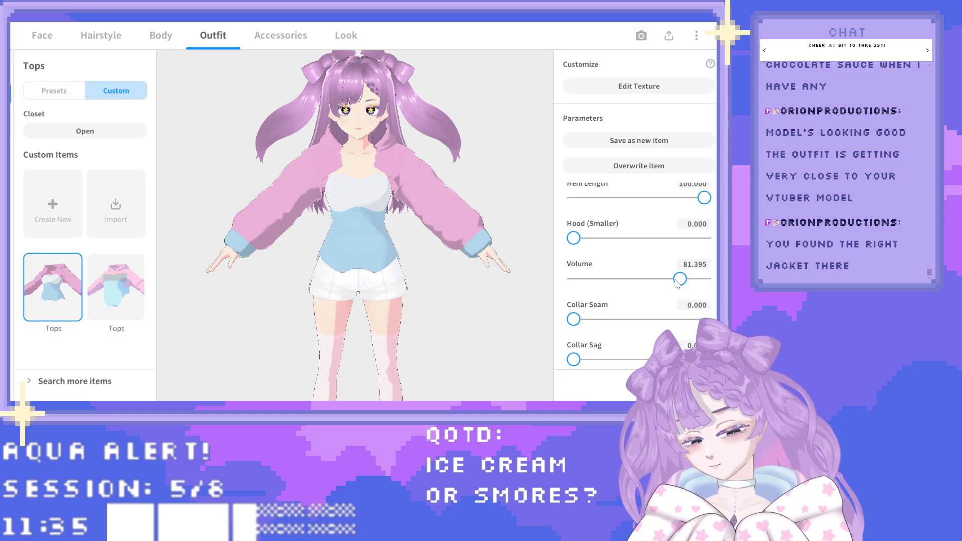
pyautogui.hotkey('ctrl', 'z')
# Set the top's Shoulder Puff 1 parameter to about 14.8.
pyautogui.scroll(-3, 626, 296)
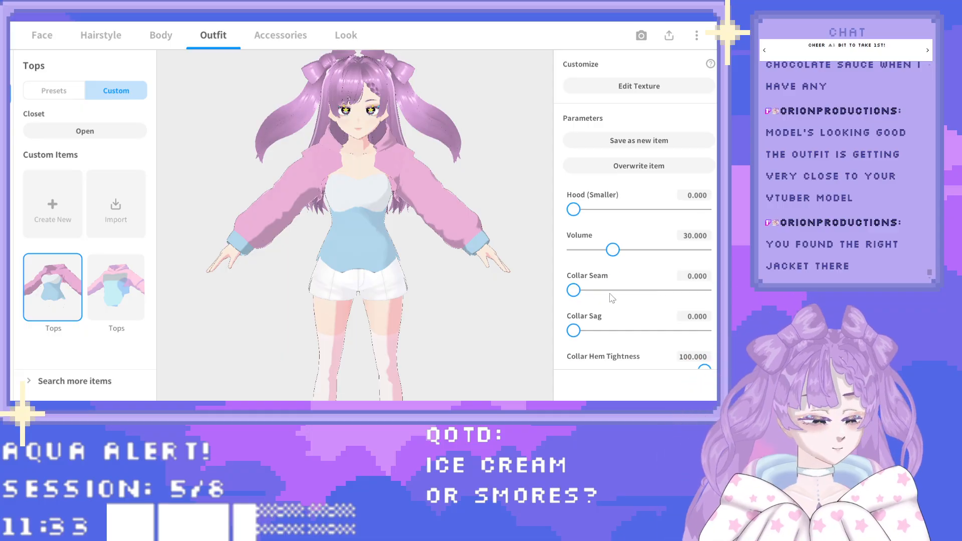
pyautogui.scroll(-6, 608, 299)
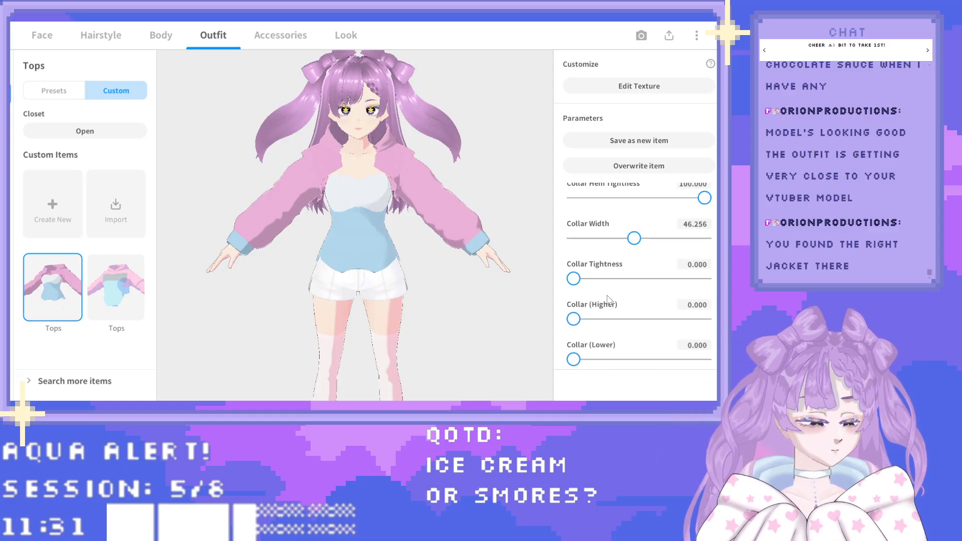
pyautogui.scroll(-3, 610, 300)
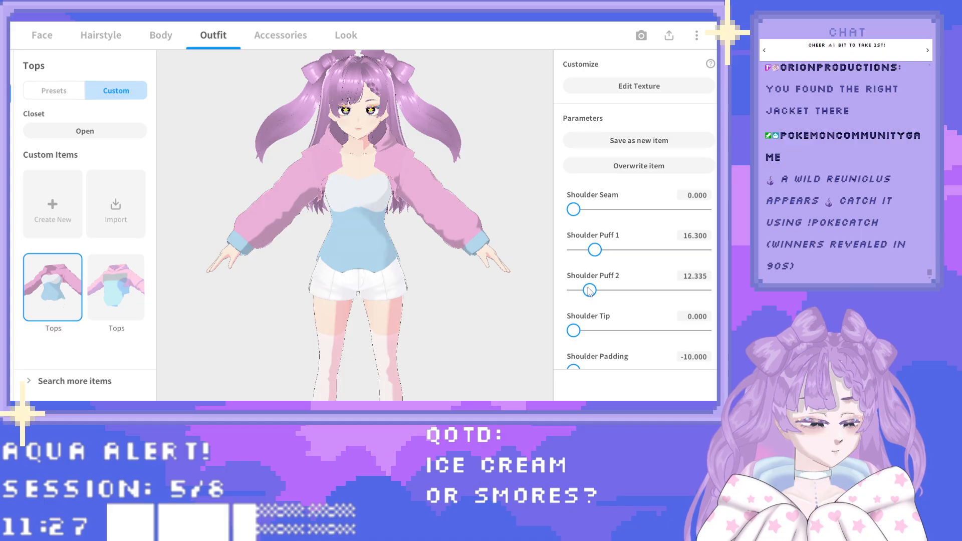
pyautogui.moveTo(595, 249)
pyautogui.mouseDown()
pyautogui.moveTo(581, 250)
pyautogui.moveTo(590, 251)
pyautogui.mouseUp()
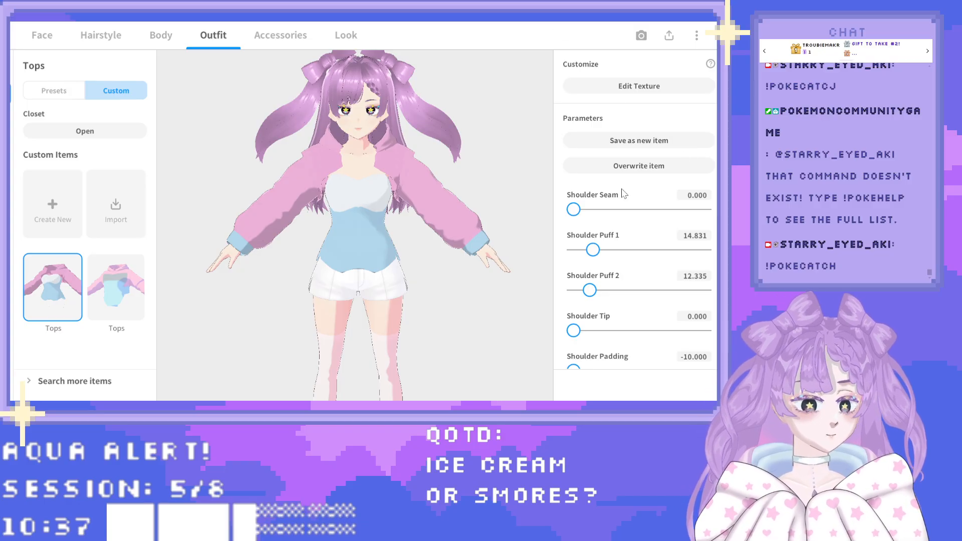
# Shorten the jacket sleeves by setting Sleeve (Shorter) to about 58.4.
pyautogui.scroll(-3, 624, 224)
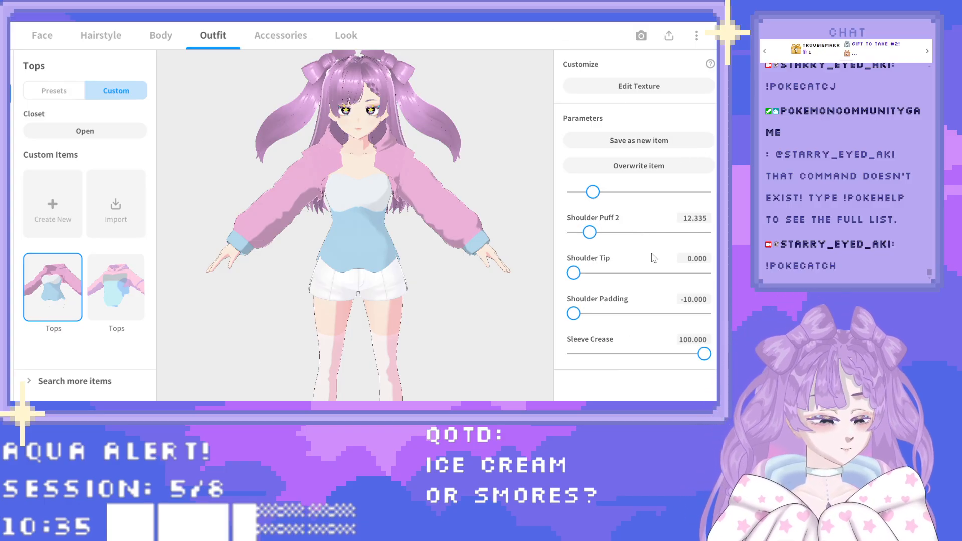
pyautogui.scroll(-2, 655, 257)
pyautogui.scroll(-5, 655, 258)
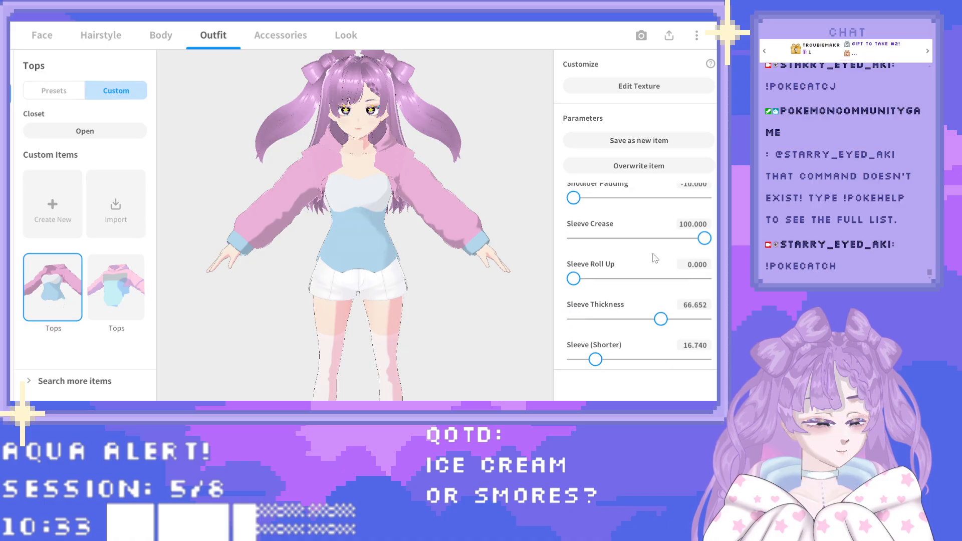
pyautogui.moveTo(600, 278); pyautogui.dragTo(650, 281)
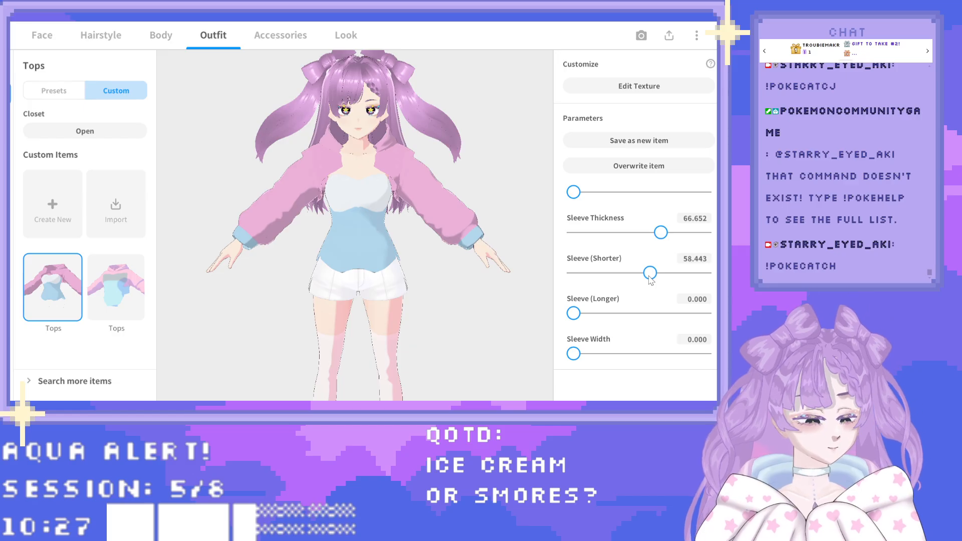
# Try out Cuff Width (Z) and Sleeve Width (Z) on the jacket sleeves and return both to 0.
pyautogui.scroll(-5, 581, 308)
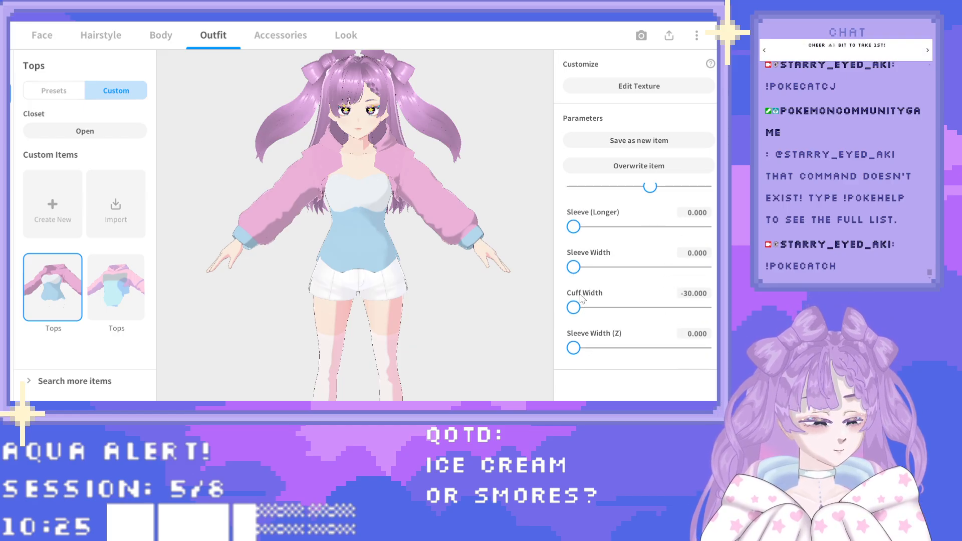
pyautogui.moveTo(575, 331)
pyautogui.mouseDown()
pyautogui.moveTo(622, 331)
pyautogui.moveTo(562, 340)
pyautogui.mouseUp()
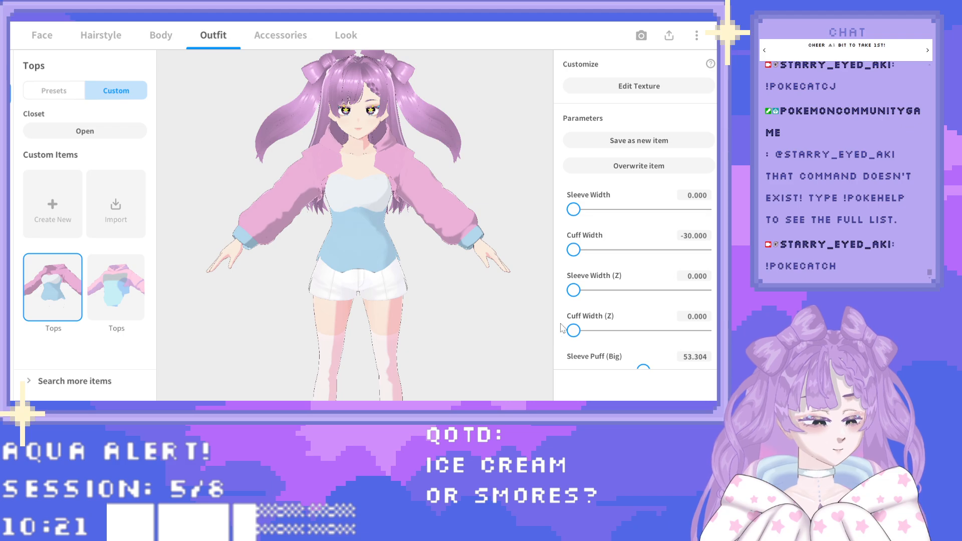
pyautogui.moveTo(572, 291); pyautogui.dragTo(543, 303)
pyautogui.scroll(-1, 630, 296)
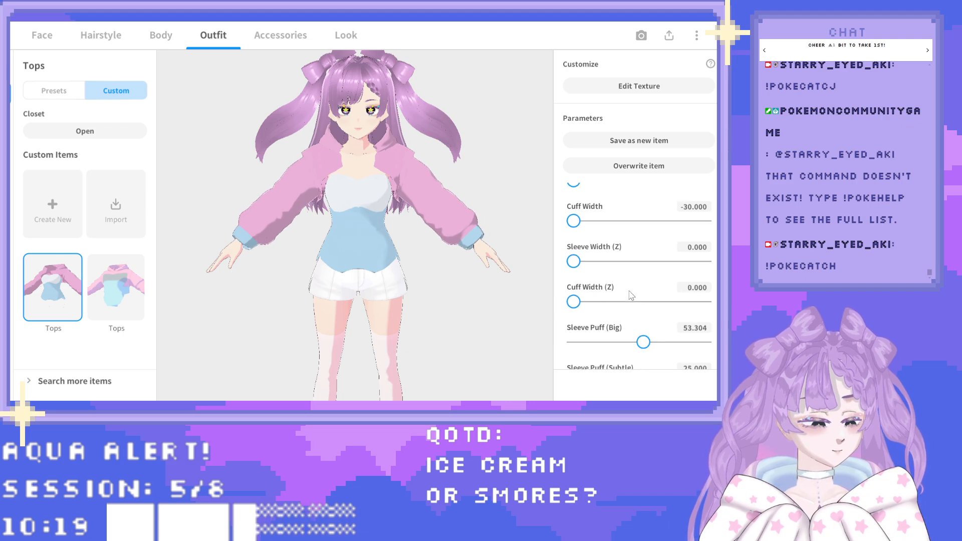
# Set the jacket's Sleeve Puff (Subtle) parameter to about 25.3.
pyautogui.scroll(-4, 631, 296)
pyautogui.moveTo(604, 269); pyautogui.dragTo(526, 300)
pyautogui.scroll(-2, 632, 271)
# From an angled view, try out Waist Width and the Broad Sash and Belted waist narrowness, returning each to 0.
pyautogui.moveTo(440, 299); pyautogui.dragTo(396, 303, button='right')
pyautogui.moveTo(572, 331)
pyautogui.mouseDown()
pyautogui.moveTo(597, 333)
pyautogui.moveTo(565, 333)
pyautogui.mouseUp()
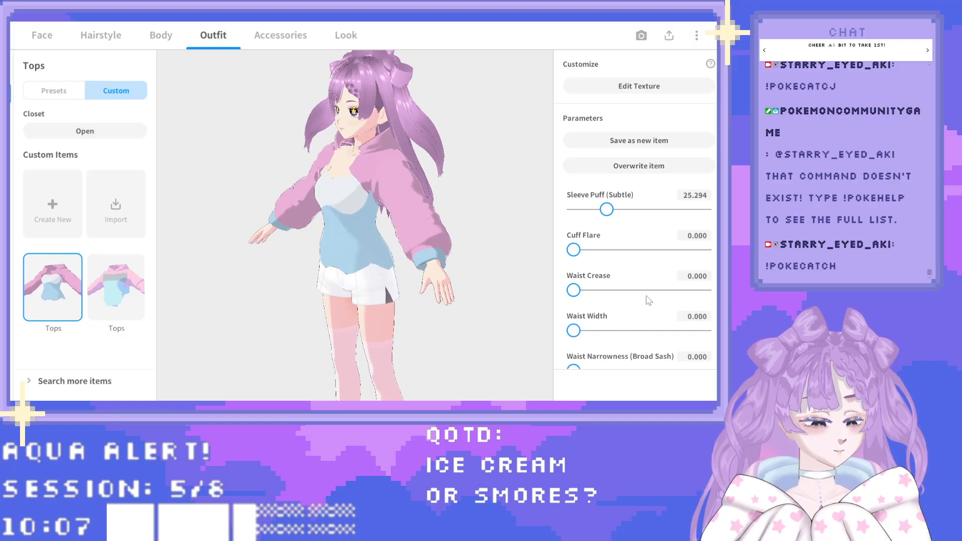
pyautogui.scroll(-3, 649, 301)
pyautogui.moveTo(576, 287); pyautogui.dragTo(528, 291)
pyautogui.moveTo(573, 325); pyautogui.dragTo(527, 337)
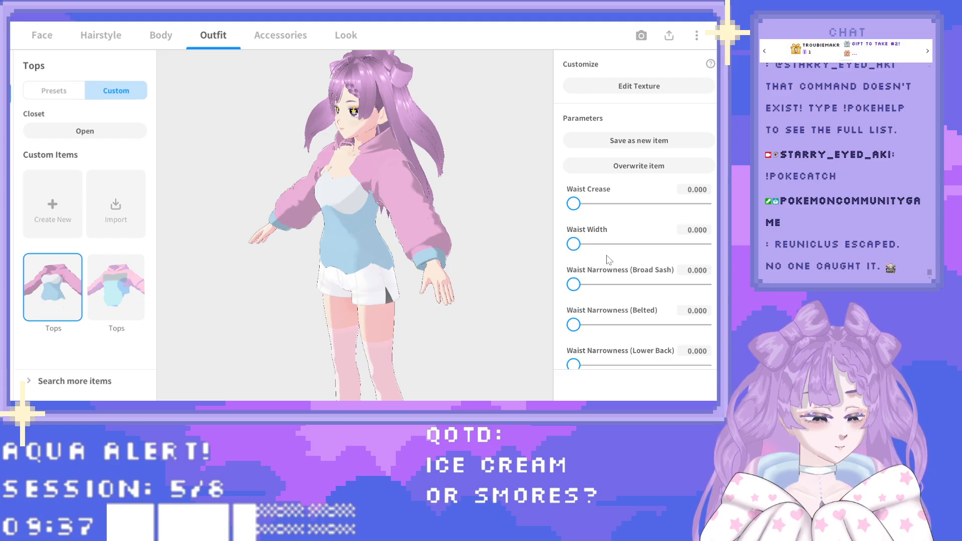
# Try out the Lower Back, Belted, Corseted and Widen Sag waist narrowness parameters, returning each to 0.
pyautogui.scroll(-3, 609, 259)
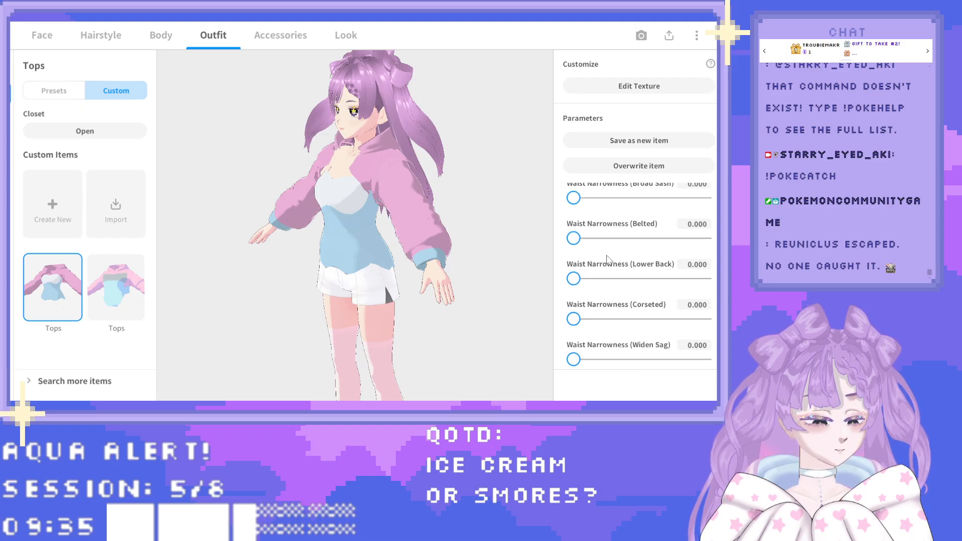
pyautogui.moveTo(578, 325); pyautogui.dragTo(601, 319)
pyautogui.moveTo(665, 313); pyautogui.dragTo(571, 278)
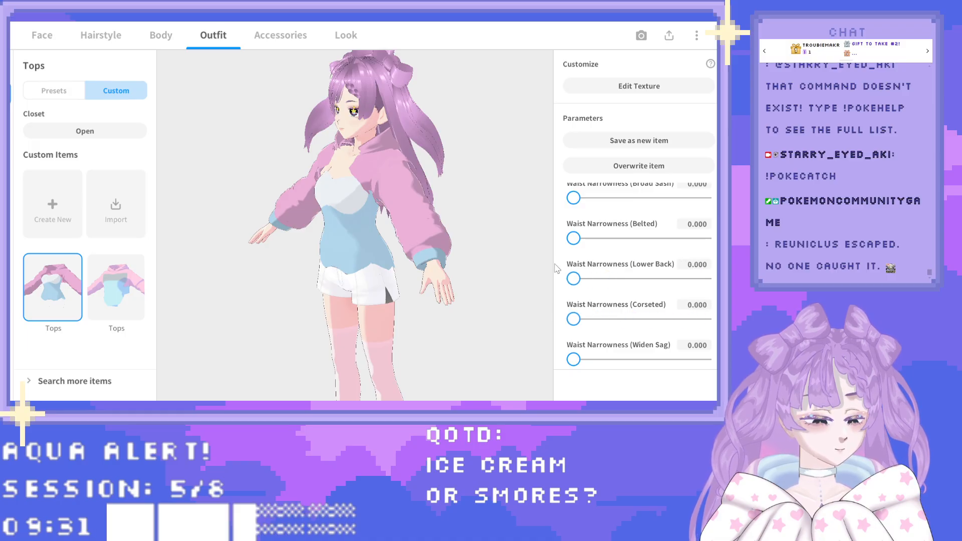
pyautogui.moveTo(705, 238); pyautogui.dragTo(573, 256)
pyautogui.scroll(1, 604, 250)
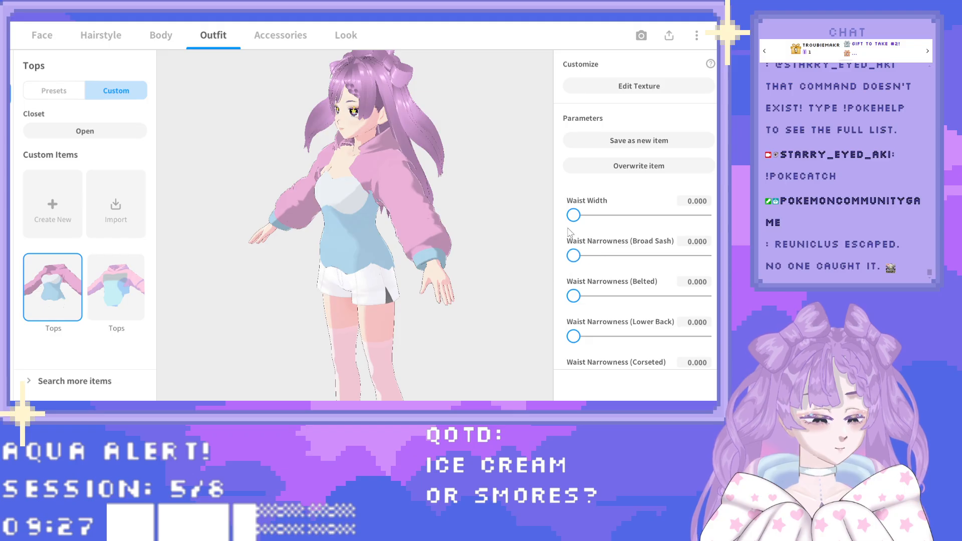
pyautogui.scroll(-2, 611, 268)
pyautogui.moveTo(574, 290); pyautogui.dragTo(547, 290)
pyautogui.moveTo(573, 330); pyautogui.dragTo(635, 331)
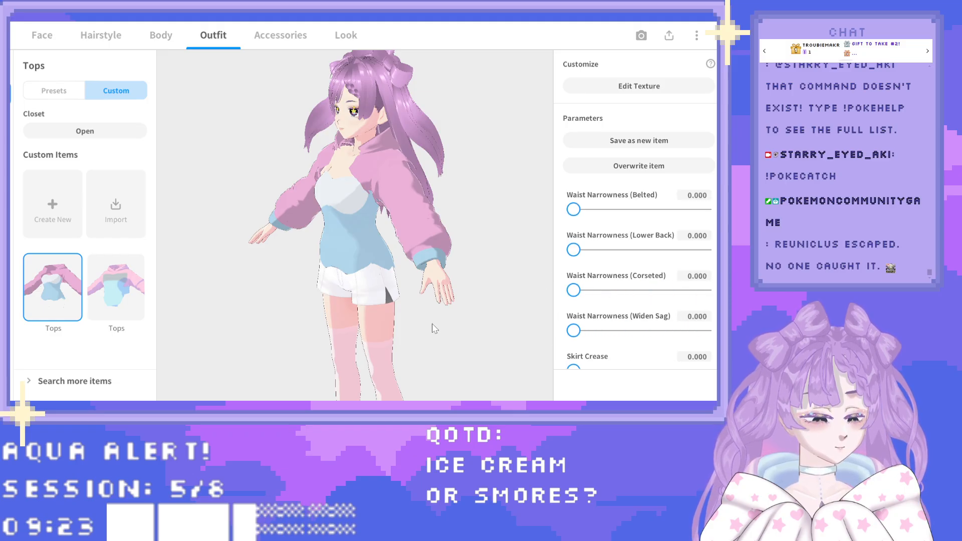
# From the front, test Skirt Crease at 100 and return it to 0, and try out Skirt (Longer).
pyautogui.moveTo(434, 329); pyautogui.dragTo(516, 326)
pyautogui.scroll(-2, 574, 306)
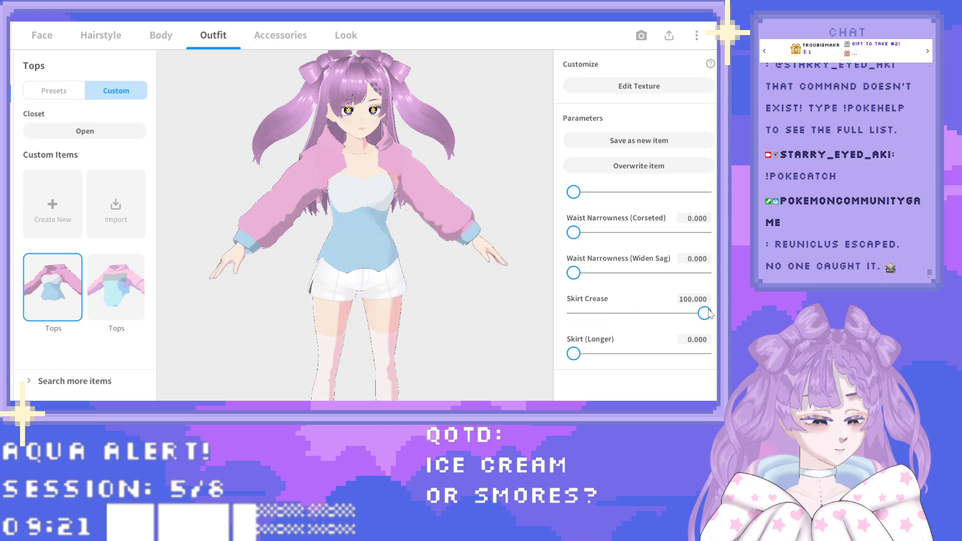
pyautogui.moveTo(705, 312); pyautogui.dragTo(550, 321)
pyautogui.moveTo(574, 353); pyautogui.dragTo(703, 355)
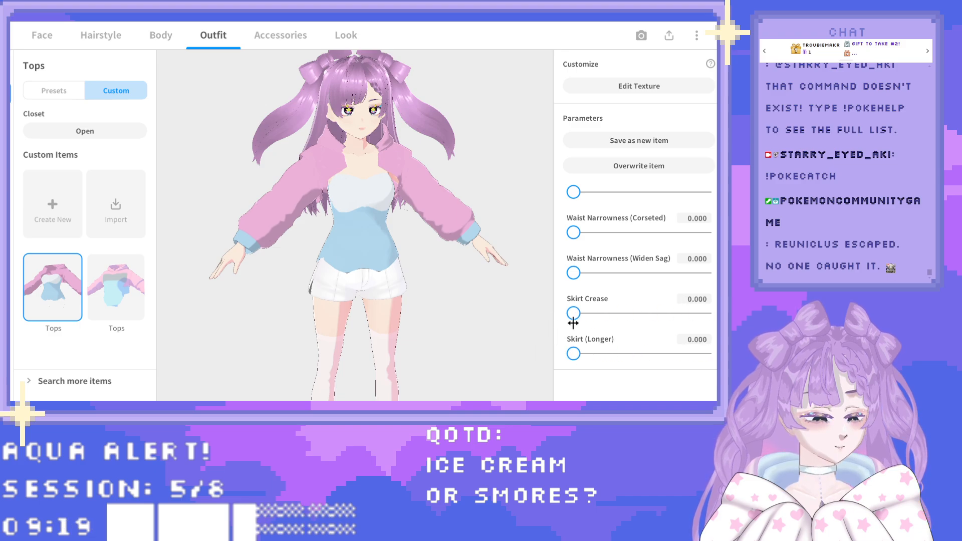
pyautogui.scroll(-1, 674, 271)
pyautogui.moveTo(597, 336); pyautogui.dragTo(546, 323)
# Lower the skirt parameters that follow Skirt (Longer), bringing the one directly above Hem Flare to 0.
pyautogui.scroll(-1, 635, 282)
pyautogui.scroll(-1, 666, 278)
pyautogui.scroll(-1, 665, 277)
pyautogui.moveTo(704, 301); pyautogui.dragTo(594, 302)
pyautogui.moveTo(704, 343); pyautogui.dragTo(670, 342)
pyautogui.scroll(-1, 631, 278)
pyautogui.moveTo(705, 273); pyautogui.dragTo(573, 273)
# Try values of -20 and -200 for the top's Hem (Tighter) parameter.
pyautogui.moveTo(372, 296)
pyautogui.mouseDown()
pyautogui.moveTo(401, 301)
pyautogui.moveTo(366, 295)
pyautogui.mouseUp()
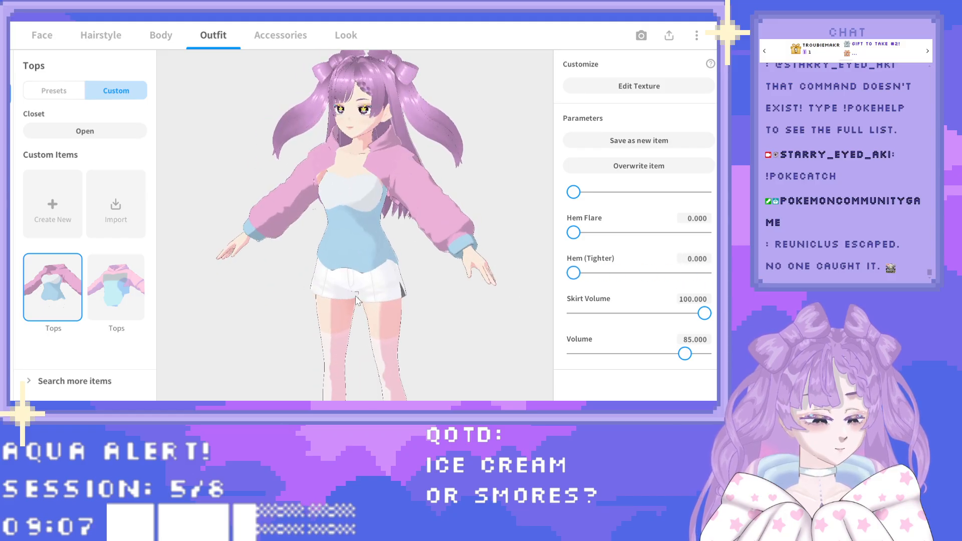
pyautogui.scroll(-1, 644, 298)
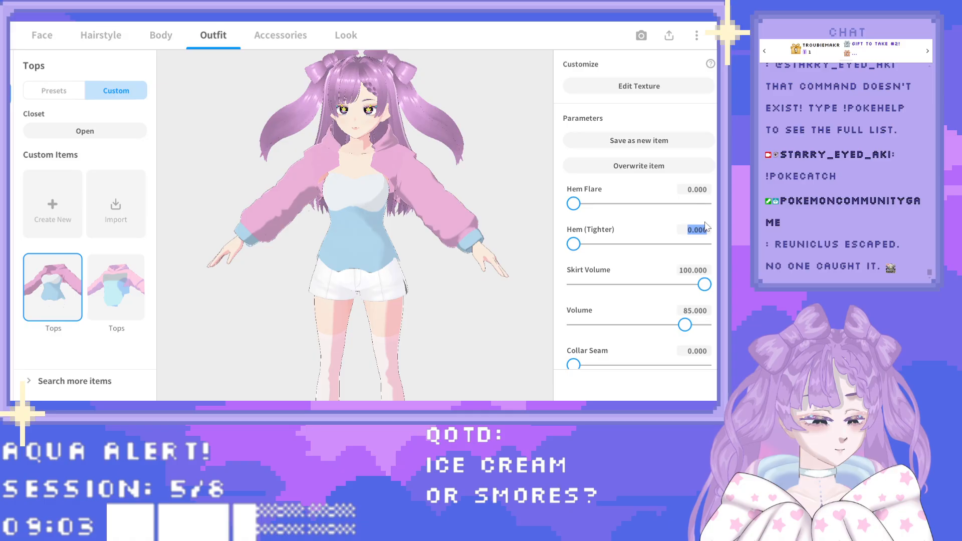
pyautogui.press('BackSpace')
pyautogui.write('-20')
pyautogui.press('Return')
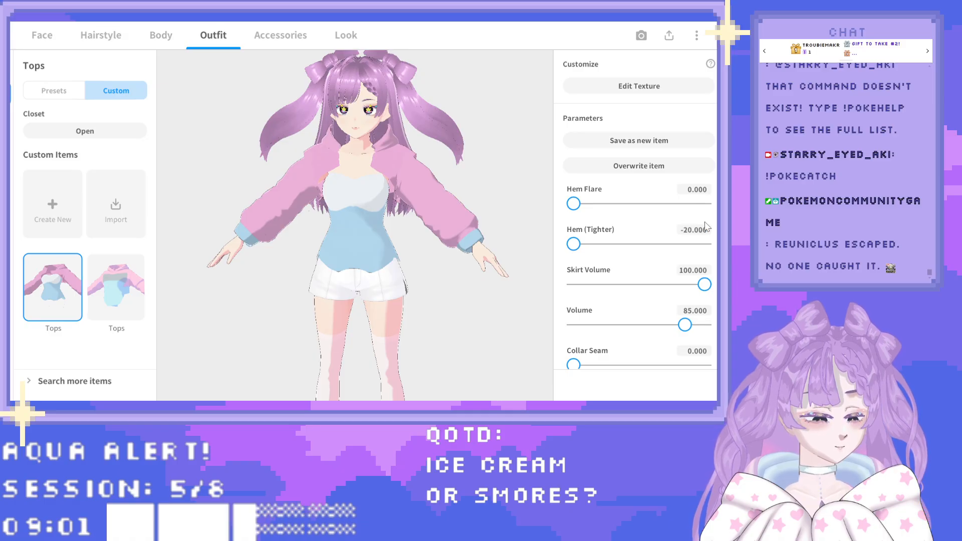
pyautogui.write('-')
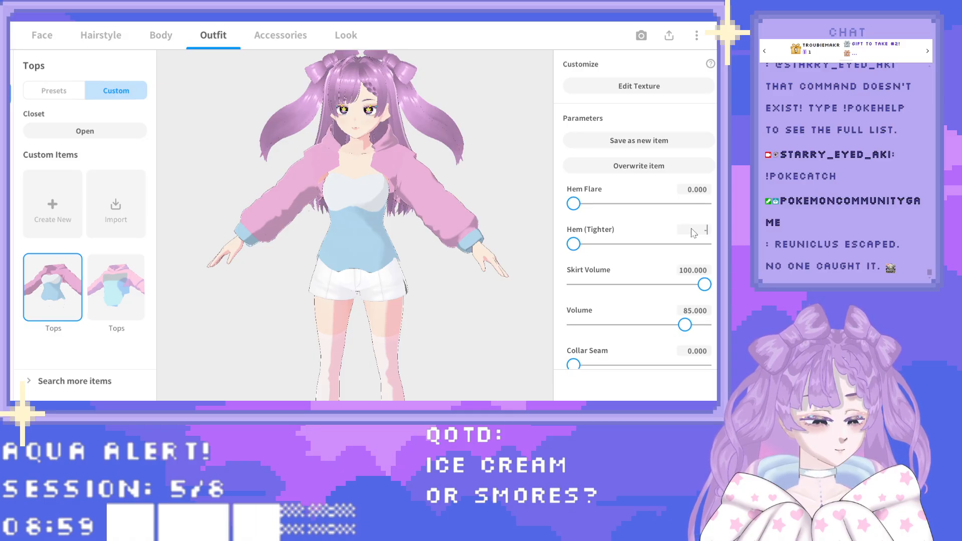
pyautogui.write('200')
pyautogui.press('Return')
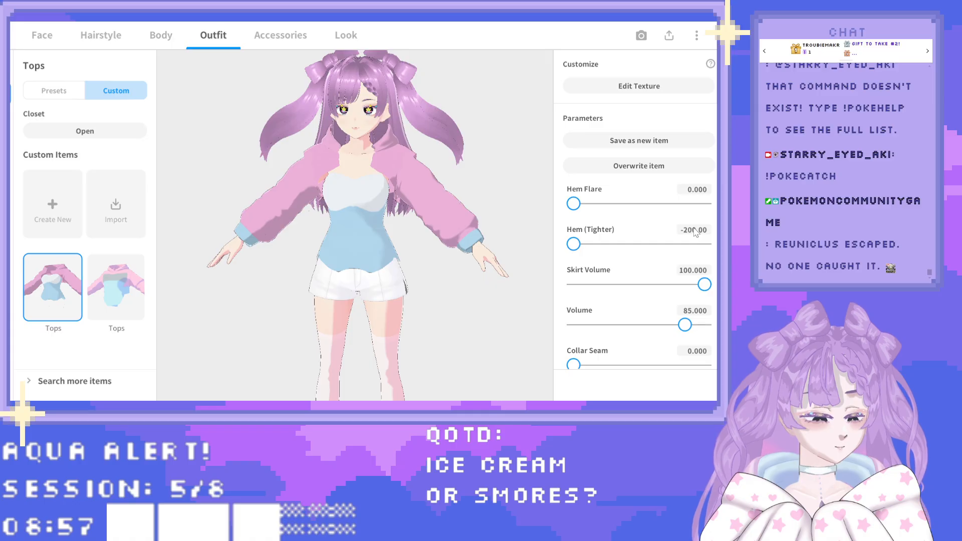
# Set Hem (Tighter) to about 86.1 and the following Volume parameter to about 64.4.
pyautogui.click(688, 241)
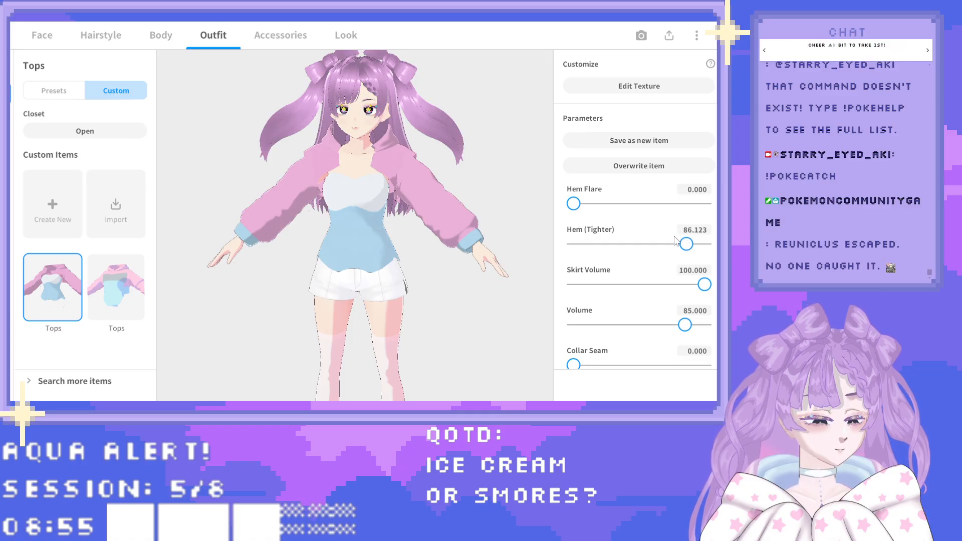
pyautogui.scroll(-1, 676, 306)
pyautogui.moveTo(674, 302)
pyautogui.mouseDown()
pyautogui.moveTo(647, 298)
pyautogui.moveTo(704, 299)
pyautogui.moveTo(661, 304)
pyautogui.mouseUp()
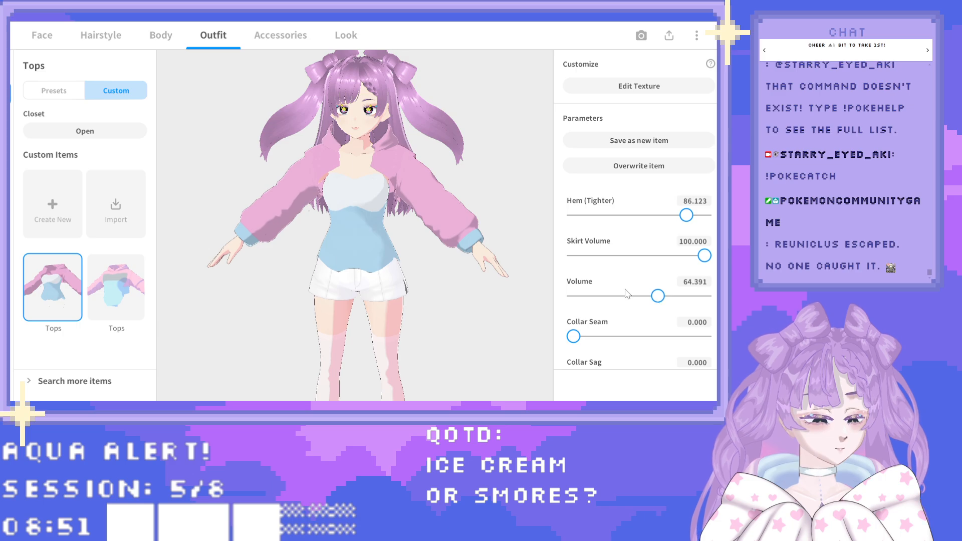
# Raise the top's Shoulder Puff 1 parameter to about 39.6.
pyautogui.scroll(-6, 628, 295)
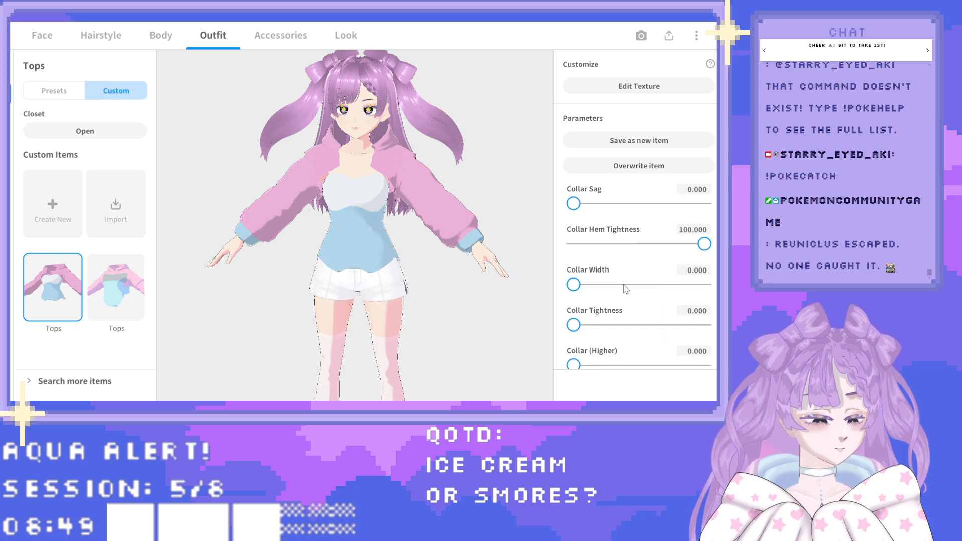
pyautogui.scroll(-5, 627, 289)
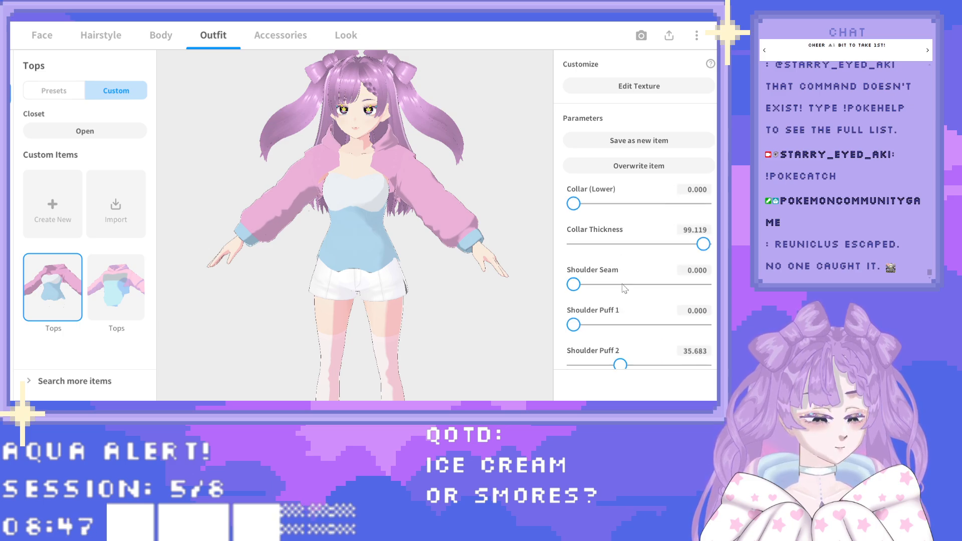
pyautogui.scroll(-1, 624, 289)
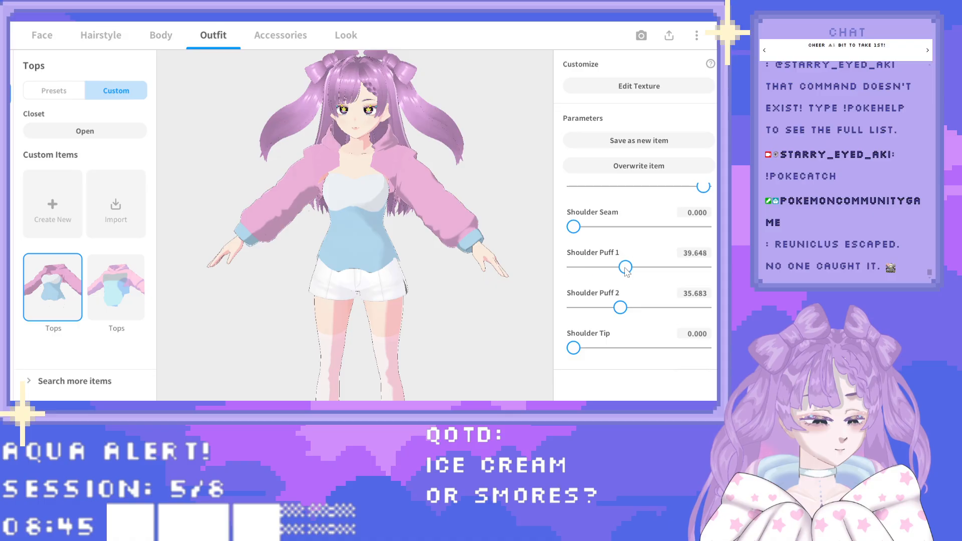
pyautogui.scroll(-1, 665, 277)
# Bring the top's Waist Narrowness (Belted) parameter down to 0.
pyautogui.scroll(-5, 665, 276)
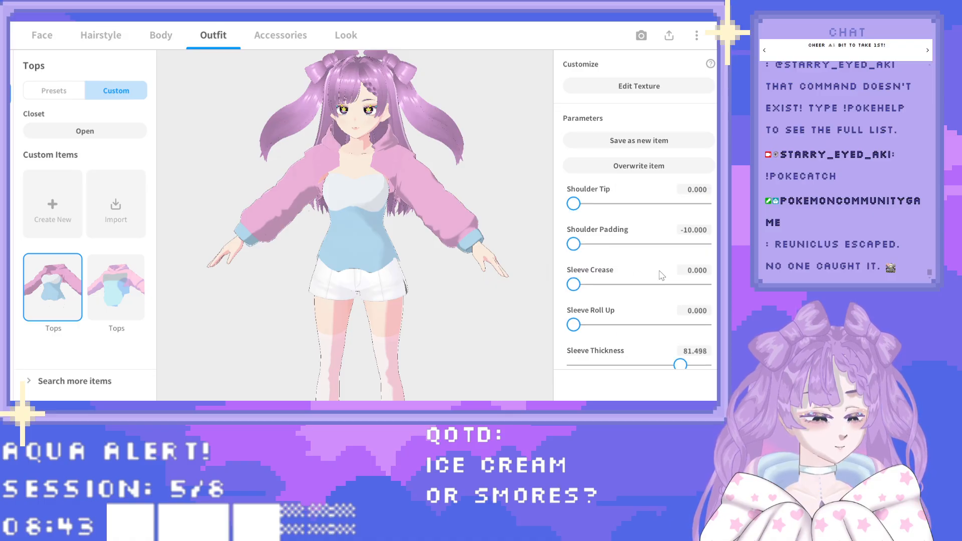
pyautogui.scroll(-5, 654, 275)
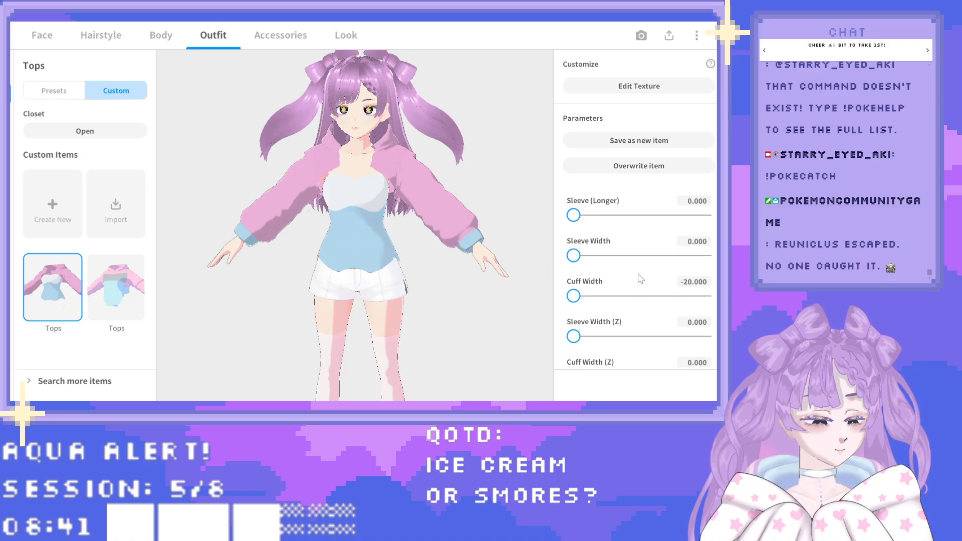
pyautogui.scroll(-6, 634, 280)
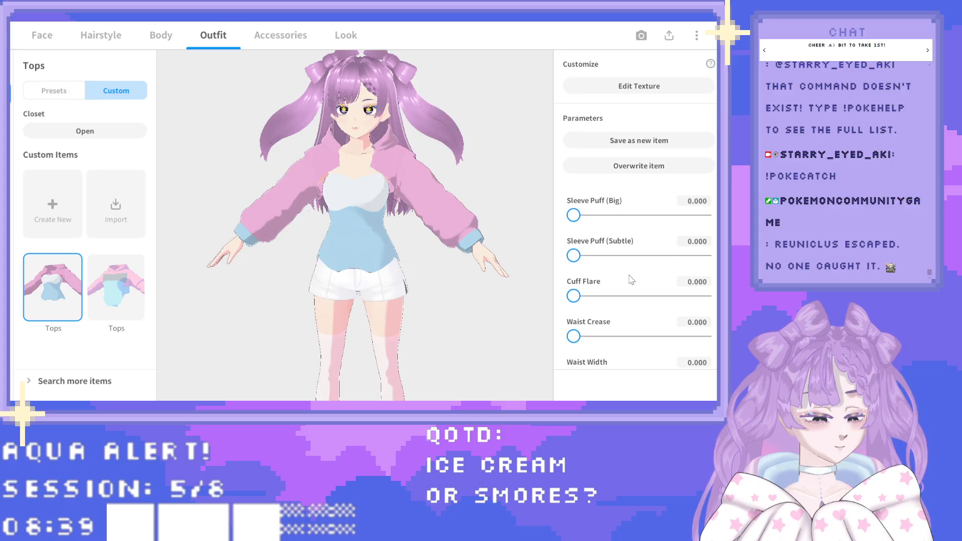
pyautogui.moveTo(577, 322); pyautogui.dragTo(563, 279)
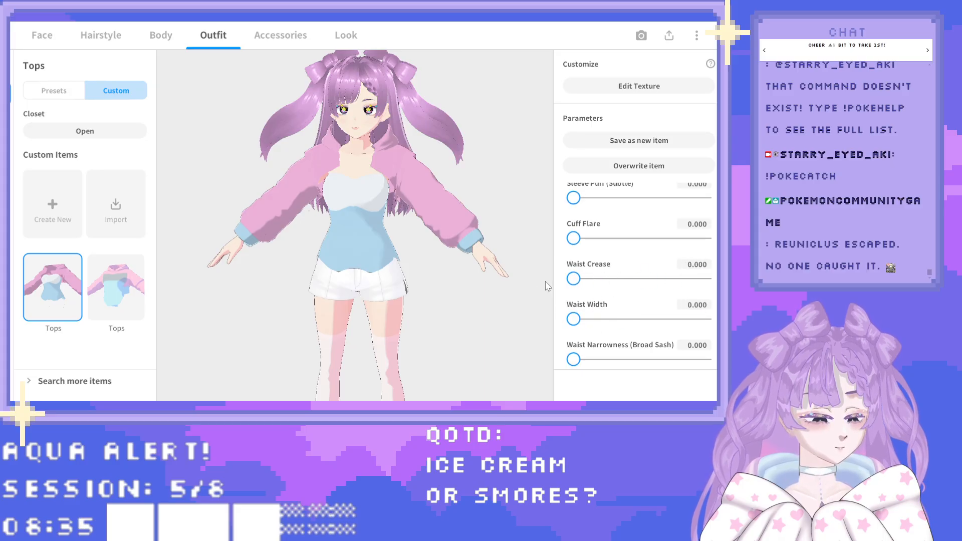
pyautogui.moveTo(465, 299); pyautogui.dragTo(466, 303, button='right')
pyautogui.scroll(-1, 616, 295)
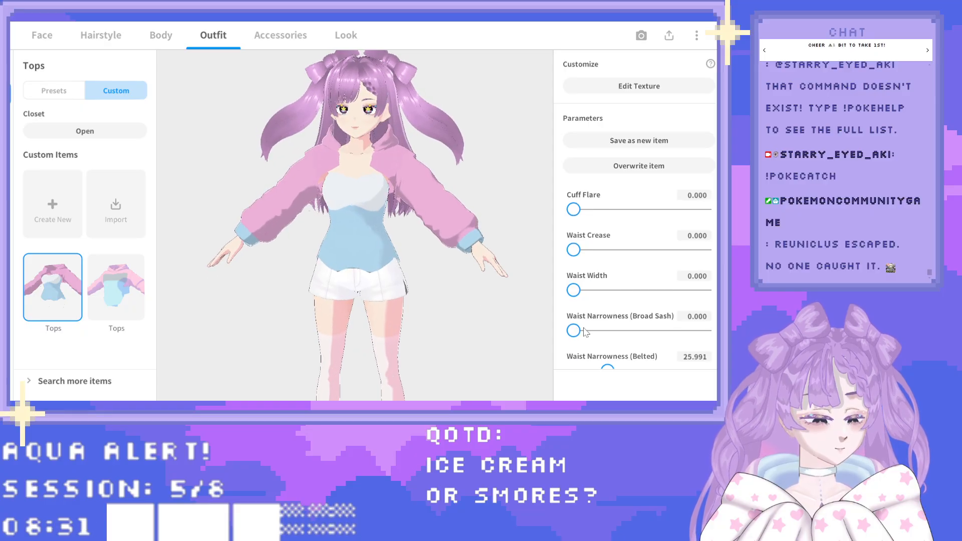
pyautogui.scroll(-3, 591, 313)
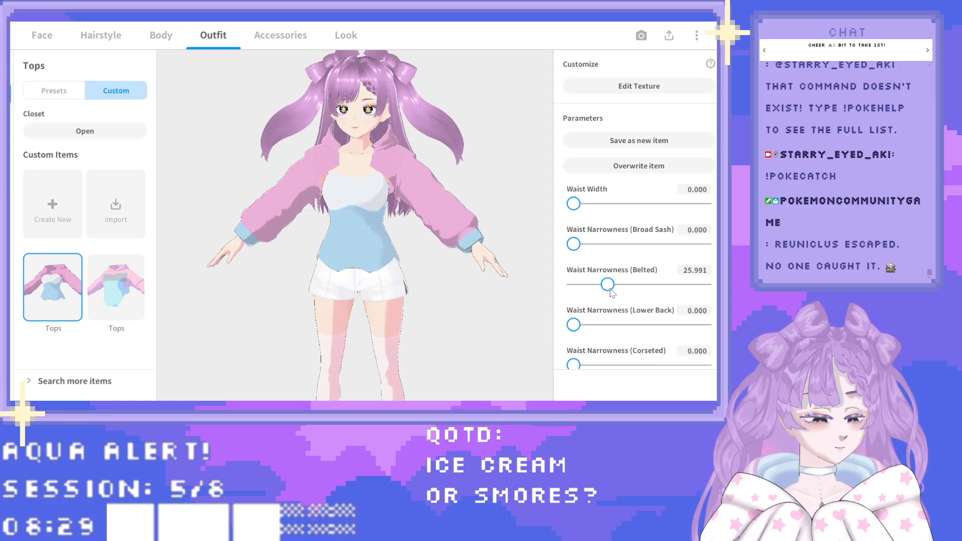
pyautogui.moveTo(608, 286); pyautogui.dragTo(569, 293)
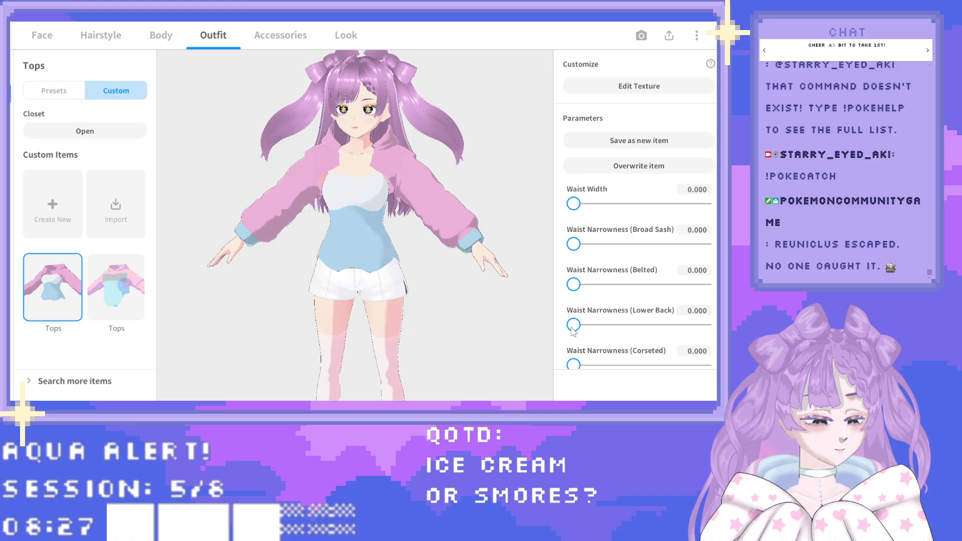
# Try out Waist Narrowness (Lower Back), return it to 0, and set Waist Narrowness (Widen Sag) to about 78.7.
pyautogui.moveTo(573, 325); pyautogui.dragTo(665, 325)
pyautogui.moveTo(607, 325); pyautogui.dragTo(676, 291)
pyautogui.scroll(-1, 596, 335)
pyautogui.scroll(-2, 575, 295)
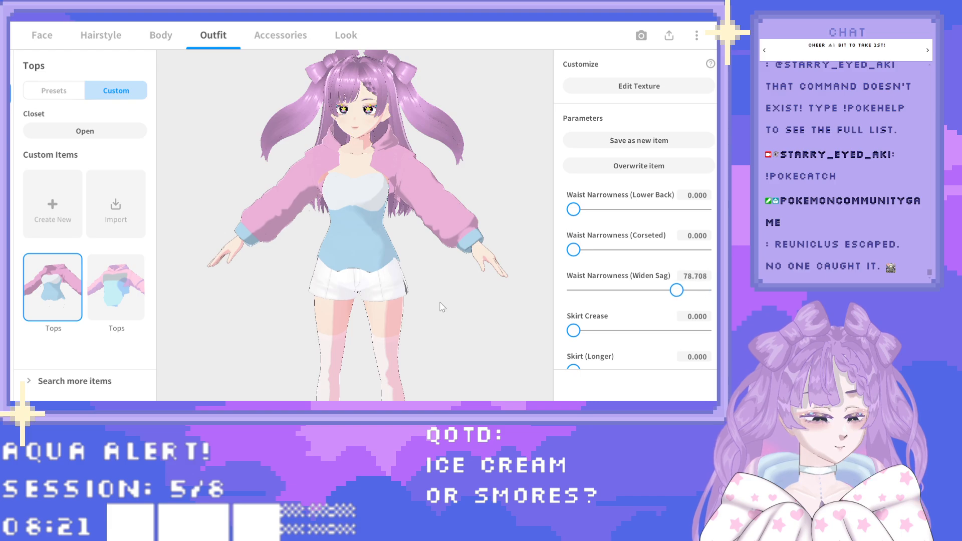
# Set the top's Skirt (Shorter) to about 25.4, Hem Flare to about 51.8 and Hem (Tighter) to about 55.5.
pyautogui.moveTo(576, 330); pyautogui.dragTo(607, 299)
pyautogui.scroll(-1, 621, 311)
pyautogui.scroll(-1, 577, 311)
pyautogui.moveTo(704, 336); pyautogui.dragTo(647, 319)
pyautogui.scroll(-1, 635, 328)
pyautogui.scroll(-1, 626, 335)
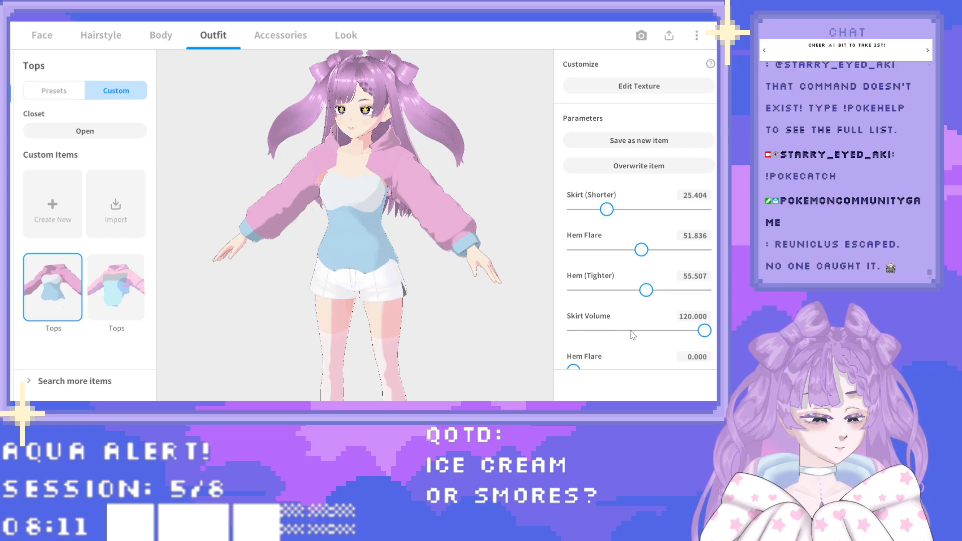
# Set Skirt Volume to about 51.5 and the Hem Flare directly below it to 100.
pyautogui.moveTo(704, 330); pyautogui.dragTo(640, 330)
pyautogui.scroll(-1, 637, 328)
pyautogui.moveTo(573, 313); pyautogui.dragTo(705, 314)
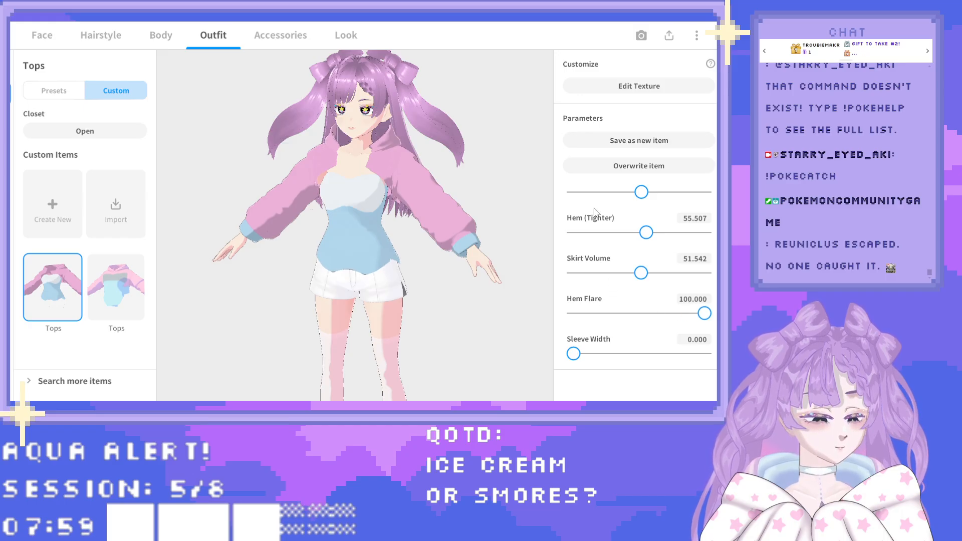
# Test the top's Shoulder Slope, Cuff Tightness and Sleeve Width, leaving each at 0.
pyautogui.scroll(-2, 596, 211)
pyautogui.scroll(-1, 662, 265)
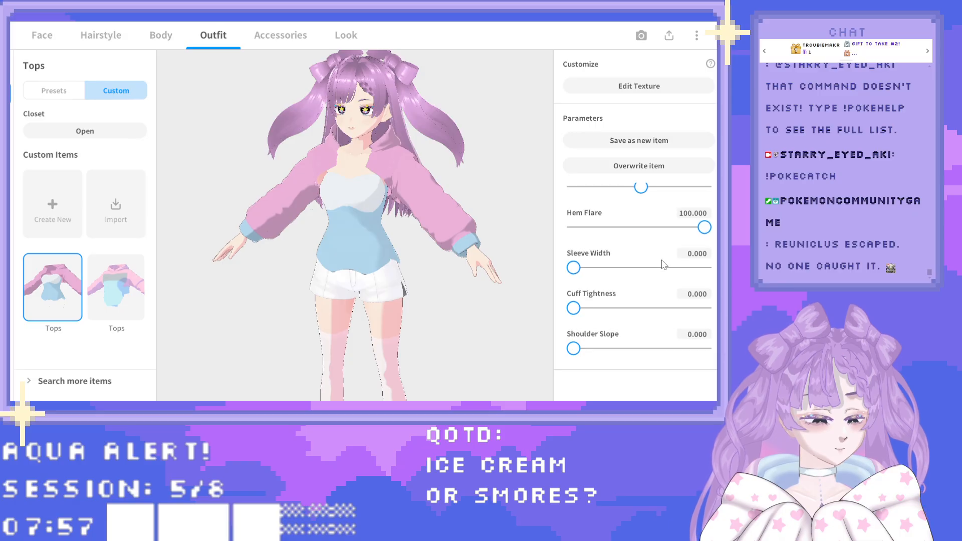
pyautogui.moveTo(581, 349)
pyautogui.mouseDown()
pyautogui.moveTo(647, 349)
pyautogui.moveTo(571, 349)
pyautogui.mouseUp()
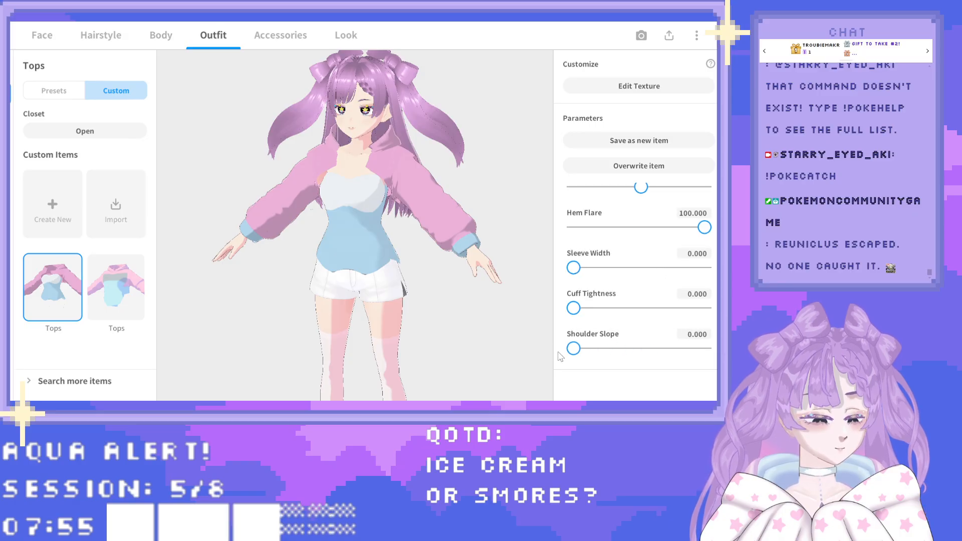
pyautogui.moveTo(573, 308)
pyautogui.mouseDown()
pyautogui.moveTo(635, 308)
pyautogui.moveTo(573, 307)
pyautogui.mouseUp()
pyautogui.moveTo(573, 268)
pyautogui.mouseDown()
pyautogui.moveTo(625, 267)
pyautogui.moveTo(573, 268)
pyautogui.mouseUp()
# Set the Hem Flare below Skirt Volume to 200 and view the avatar from the front.
pyautogui.scroll(1, 700, 214)
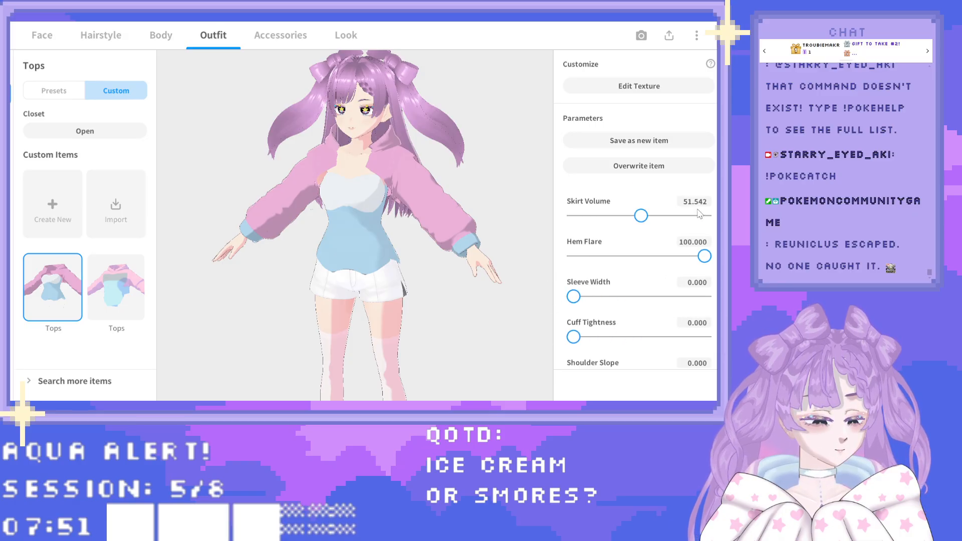
pyautogui.click(700, 243)
pyautogui.write('20')
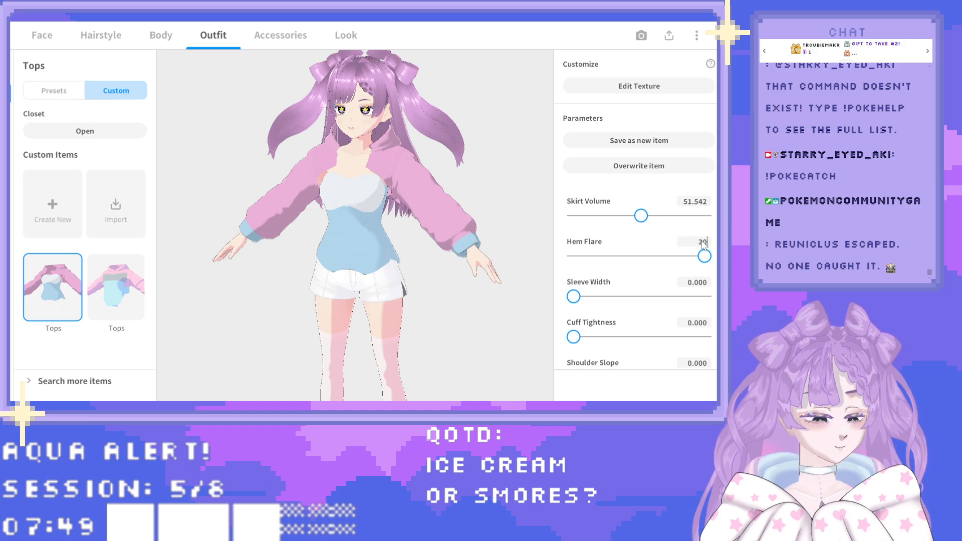
pyautogui.write('0')
pyautogui.moveTo(345, 299)
pyautogui.mouseDown()
pyautogui.moveTo(257, 299)
pyautogui.moveTo(349, 297)
pyautogui.mouseUp()
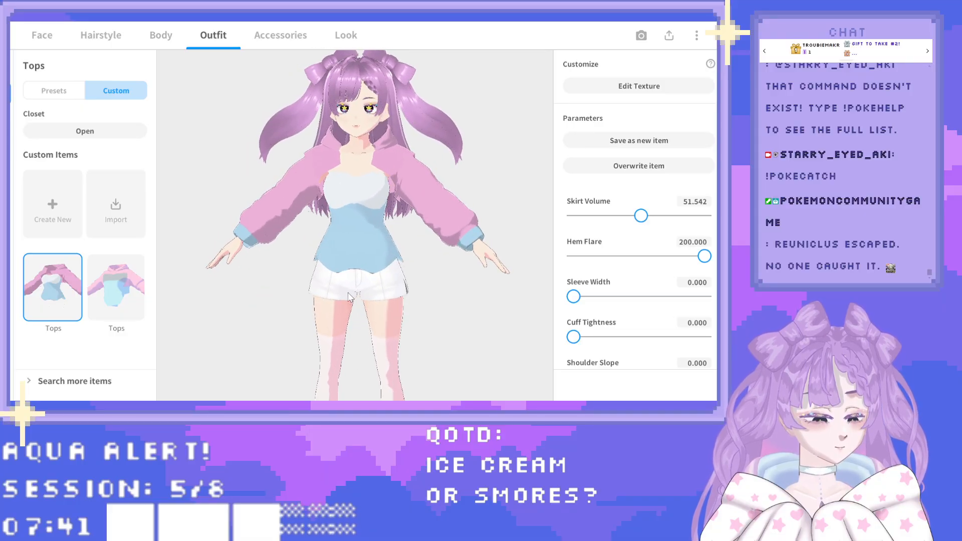
# Set the top's Hem (Tighter) to about 71.7 and Skirt Volume to about 44.2.
pyautogui.scroll(1, 635, 197)
pyautogui.moveTo(642, 245); pyautogui.dragTo(690, 235)
pyautogui.scroll(1, 643, 236)
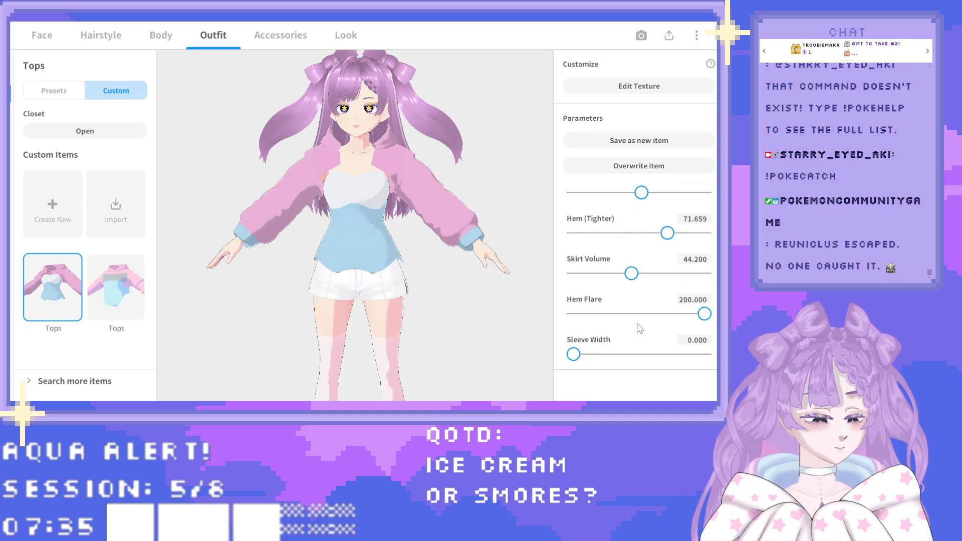
# Set the top's Sleeve Width to about 0.3 and check the hem from an angle and from the front.
pyautogui.scroll(-1, 618, 329)
pyautogui.moveTo(576, 326)
pyautogui.mouseDown()
pyautogui.moveTo(633, 325)
pyautogui.moveTo(584, 327)
pyautogui.mouseUp()
pyautogui.moveTo(399, 279); pyautogui.dragTo(385, 280)
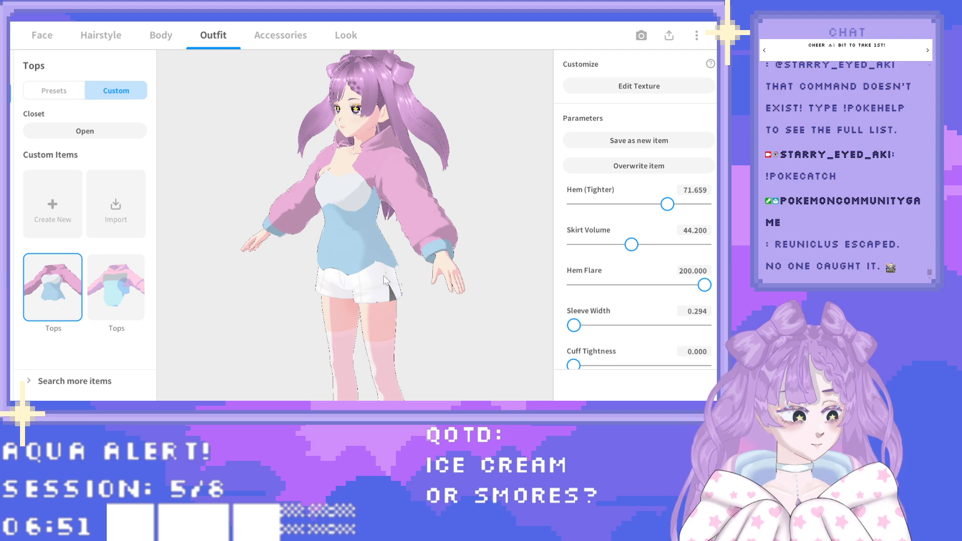
pyautogui.moveTo(382, 269); pyautogui.dragTo(391, 267, button='right')
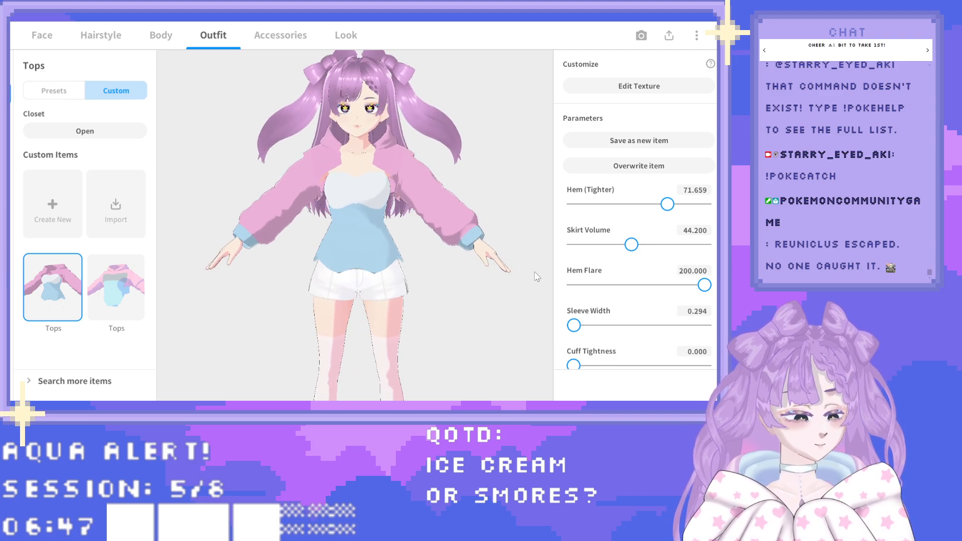
# Set the Hem Flare directly below the top's Skirt Volume to 300.
pyautogui.click(699, 273)
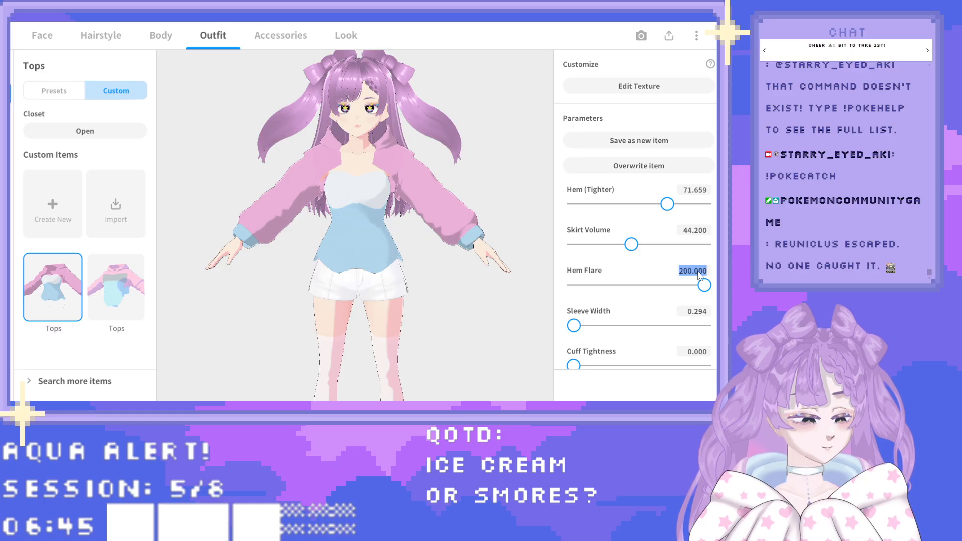
pyautogui.write('300')
pyautogui.press('Return')
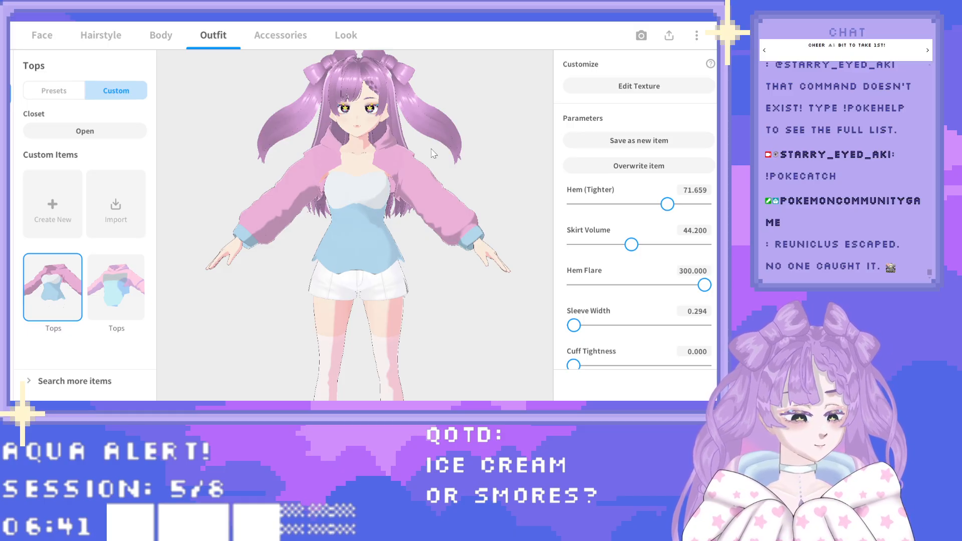
# Switch to the custom bottoms and put the pink skirt on the avatar.
pyautogui.scroll(1, 663, 190)
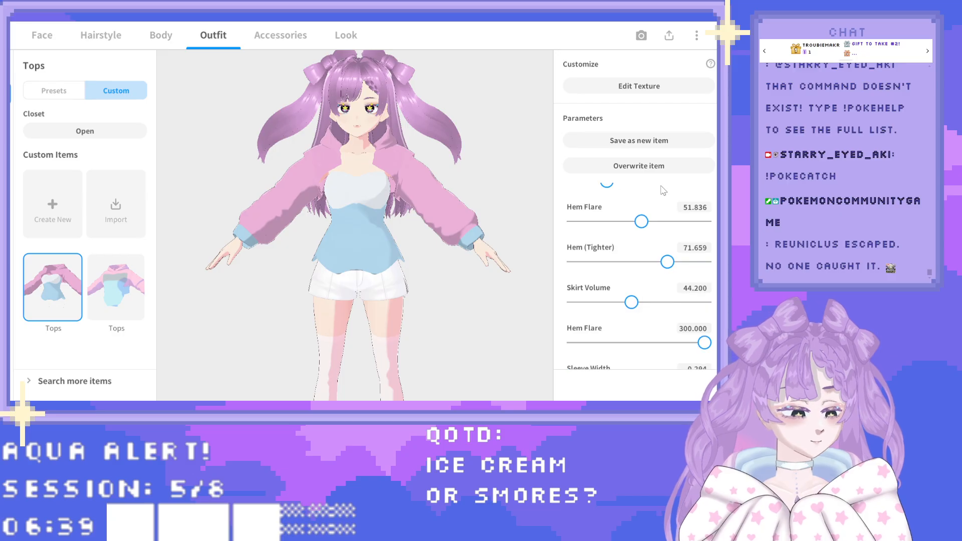
pyautogui.scroll(5, 662, 190)
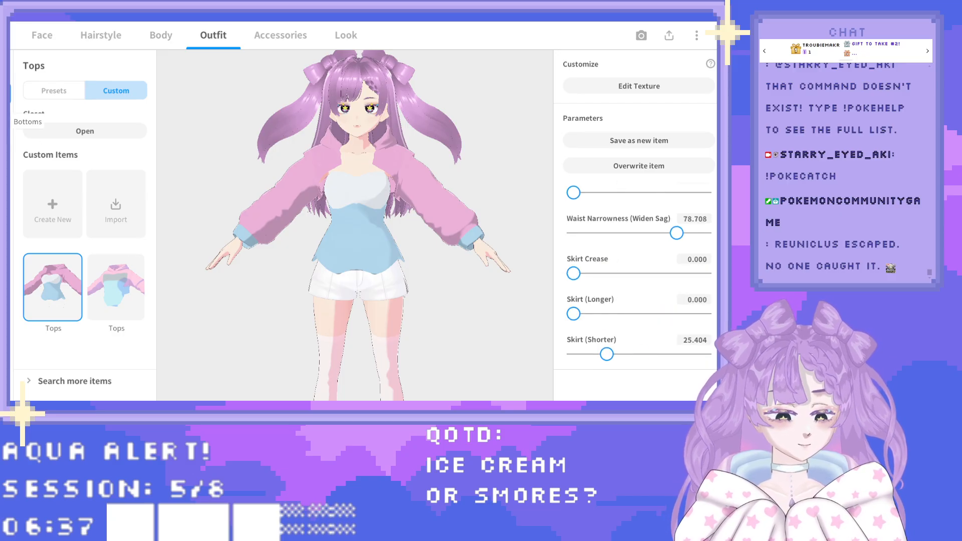
pyautogui.click(9, 119)
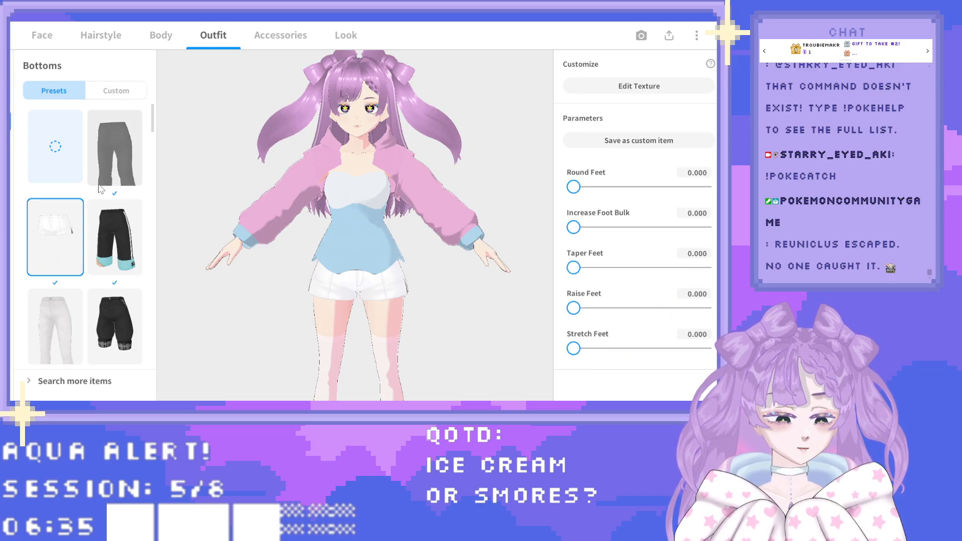
pyautogui.click(109, 94)
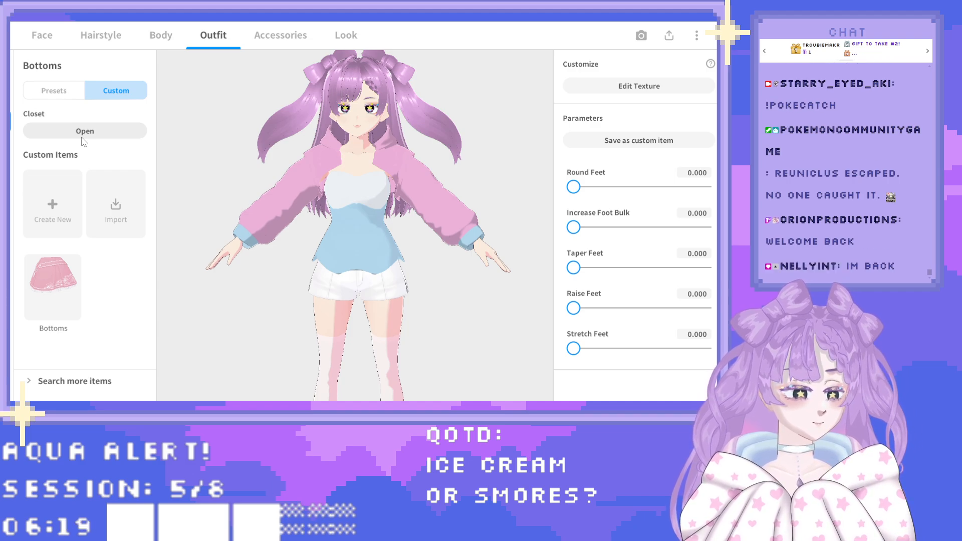
pyautogui.click(80, 284)
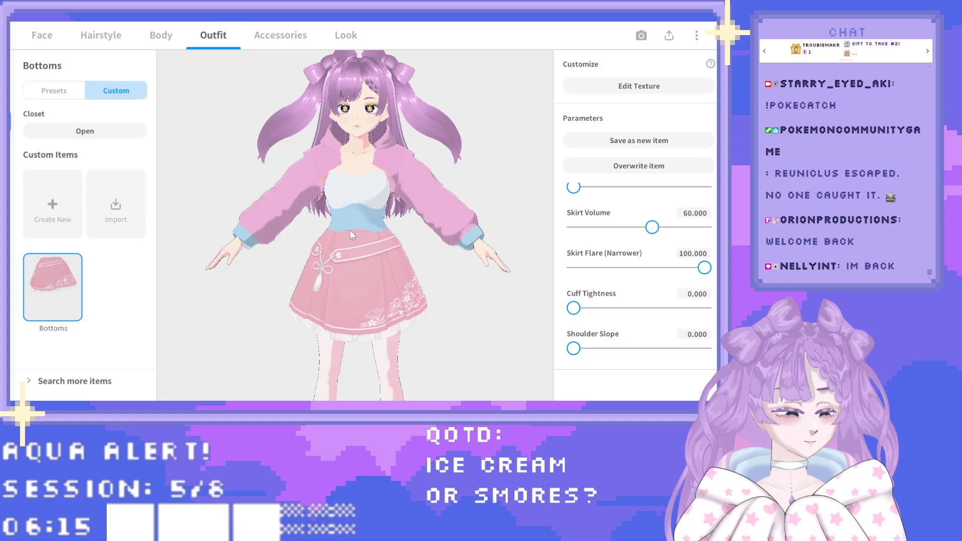
# Set the pink skirt's Waist Width directly above the Skirt Length of -50 to -50.
pyautogui.scroll(1, 635, 235)
pyautogui.scroll(-3, 636, 241)
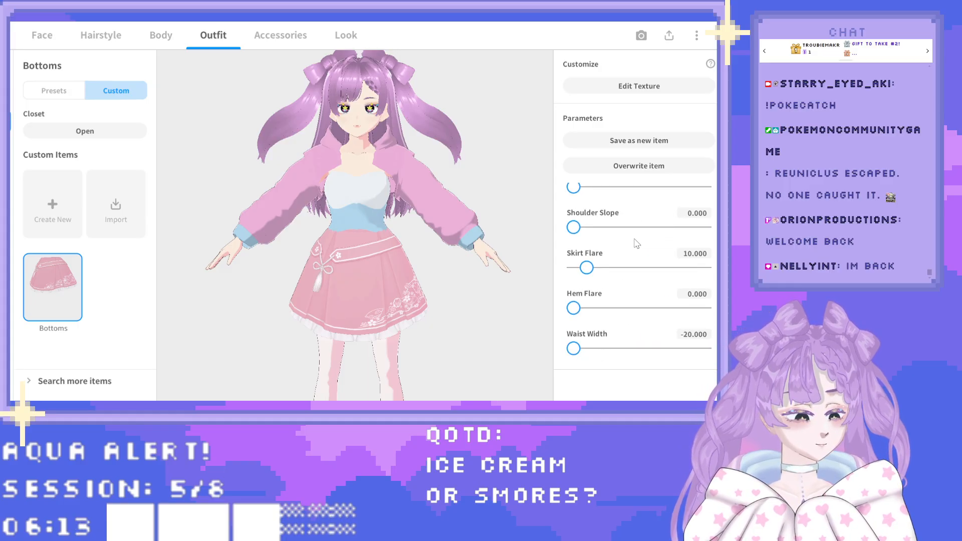
pyautogui.scroll(-3, 635, 246)
pyautogui.scroll(3, 633, 251)
pyautogui.scroll(-2, 631, 254)
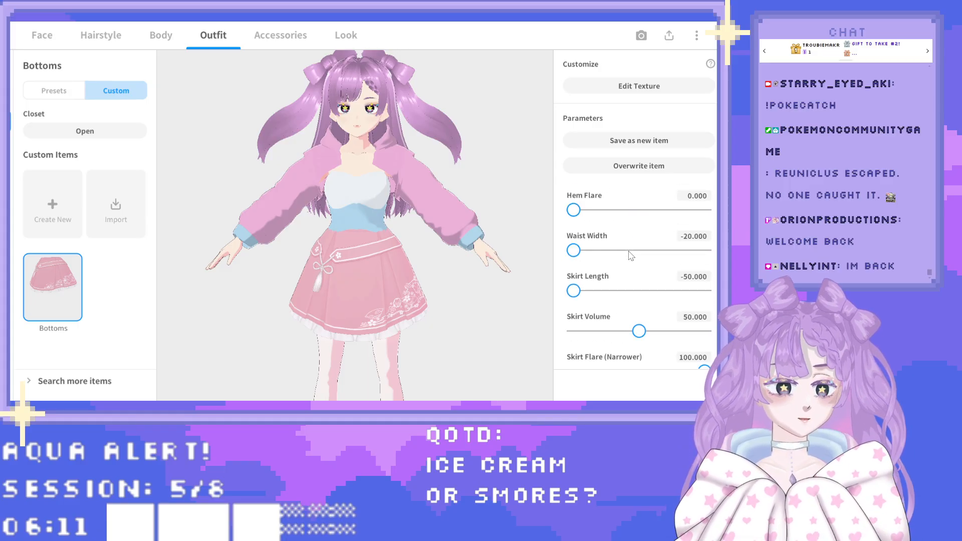
pyautogui.scroll(1, 631, 255)
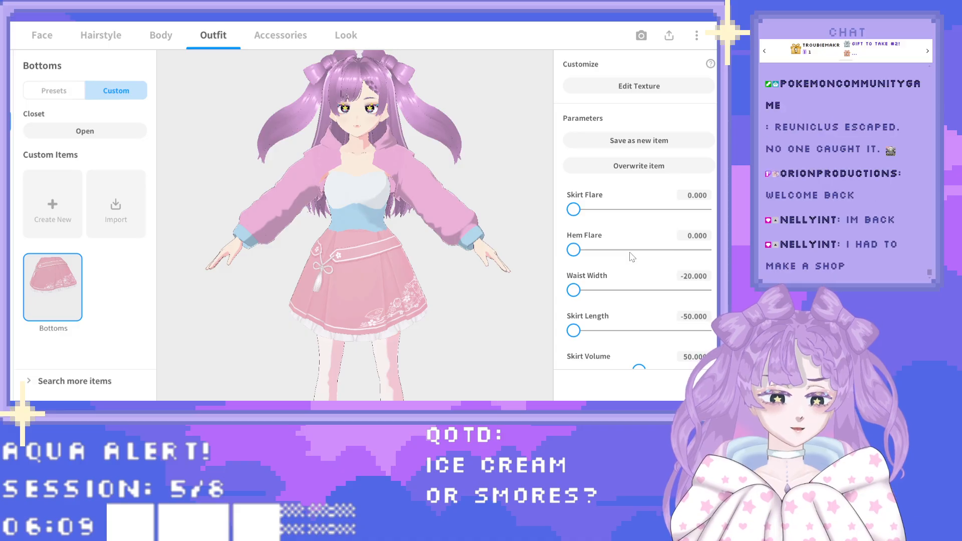
pyautogui.scroll(-1, 620, 245)
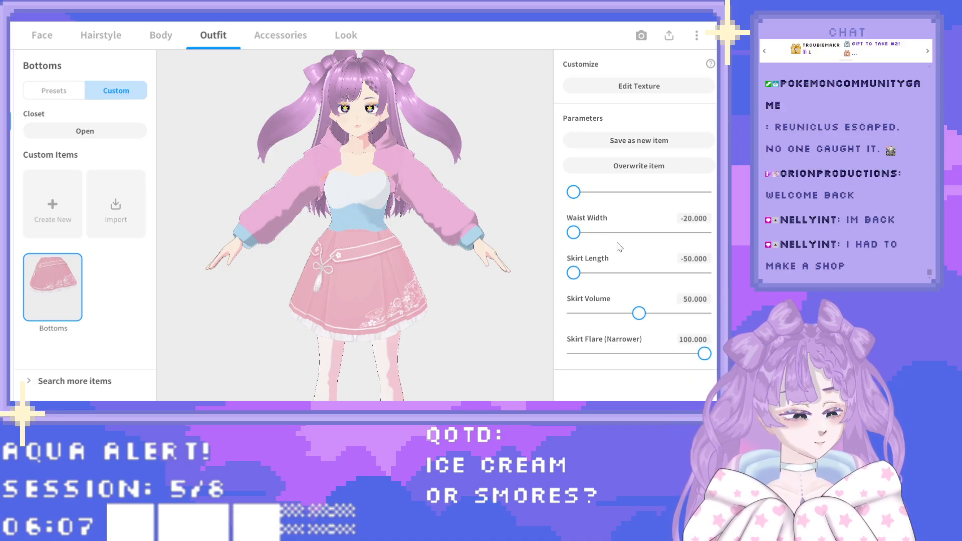
pyautogui.click(700, 219)
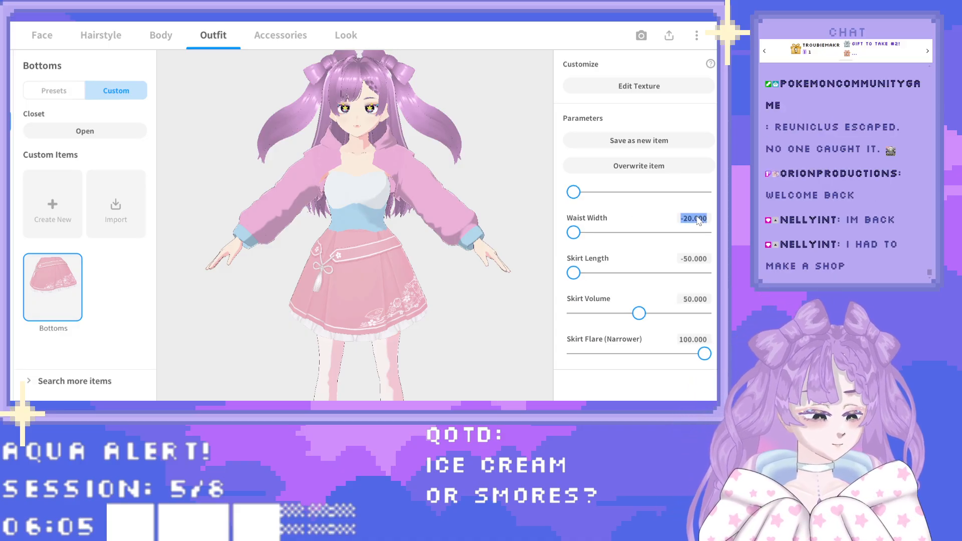
pyautogui.write('-50')
pyautogui.press('Return')
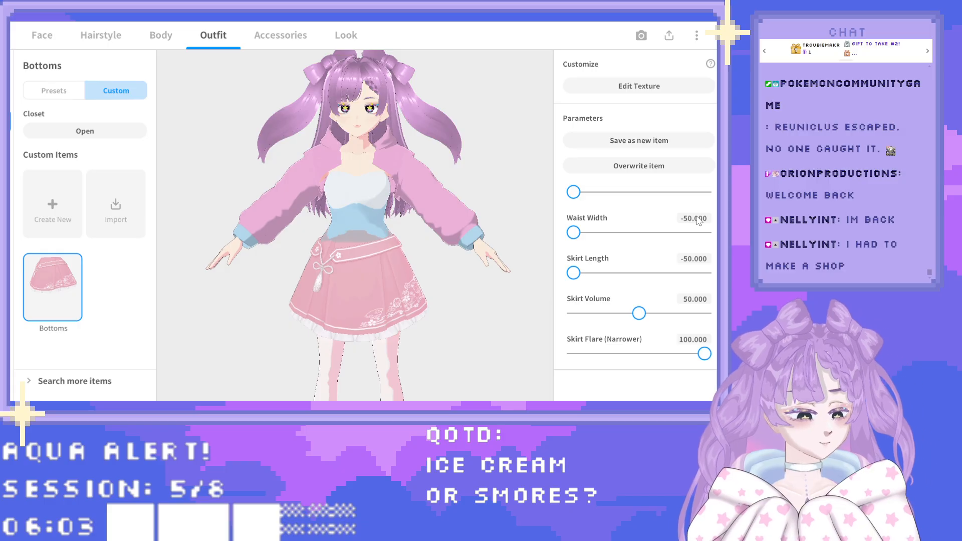
# Set the skirt's Waist Width directly above the Skirt Length of -50 to -60 and the Skirt Flare (Narrower) below it to about 45.7.
pyautogui.click(699, 221)
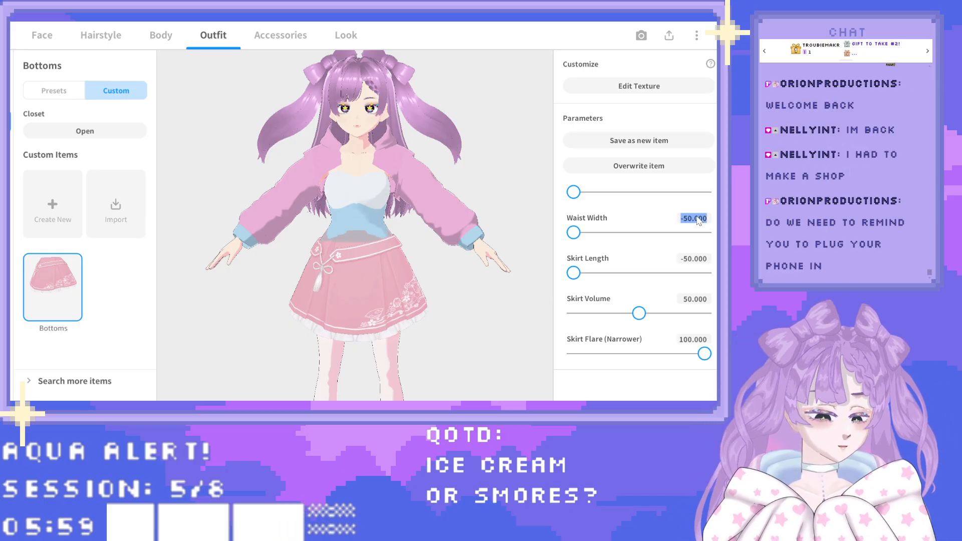
pyautogui.write('-60')
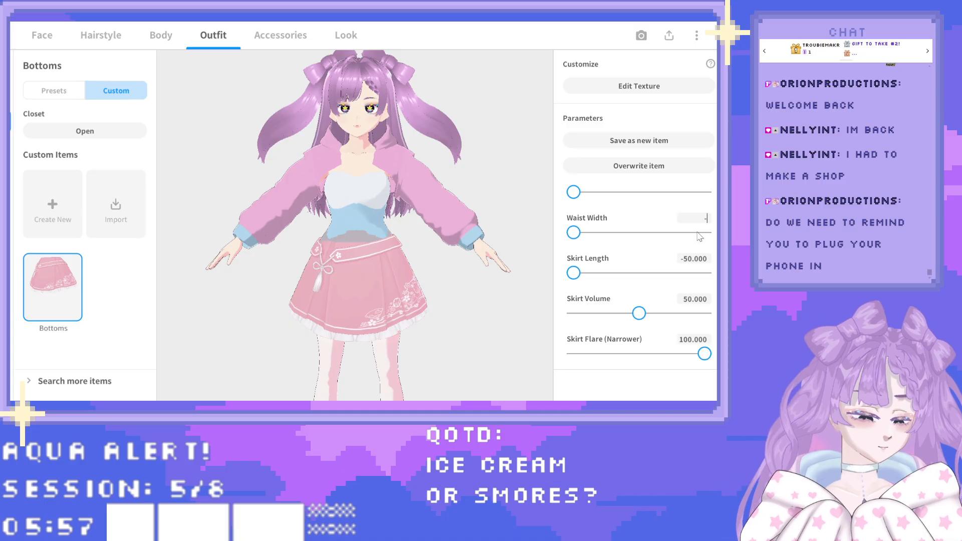
pyautogui.press('Return')
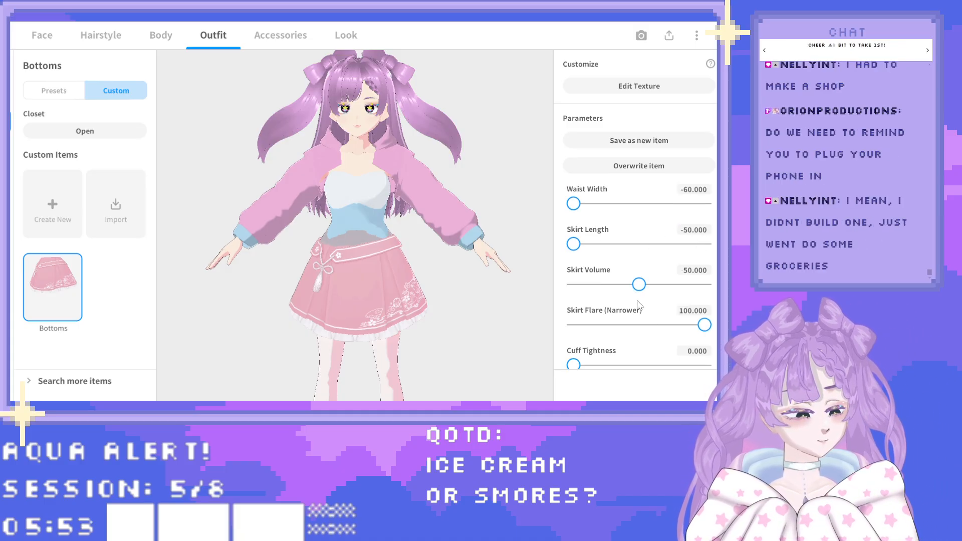
pyautogui.scroll(-1, 651, 260)
pyautogui.moveTo(705, 324); pyautogui.dragTo(633, 335)
# Try -80 for the skirt's Waist Width directly above the Skirt Length of -50, and settle on -100.
pyautogui.scroll(2, 602, 280)
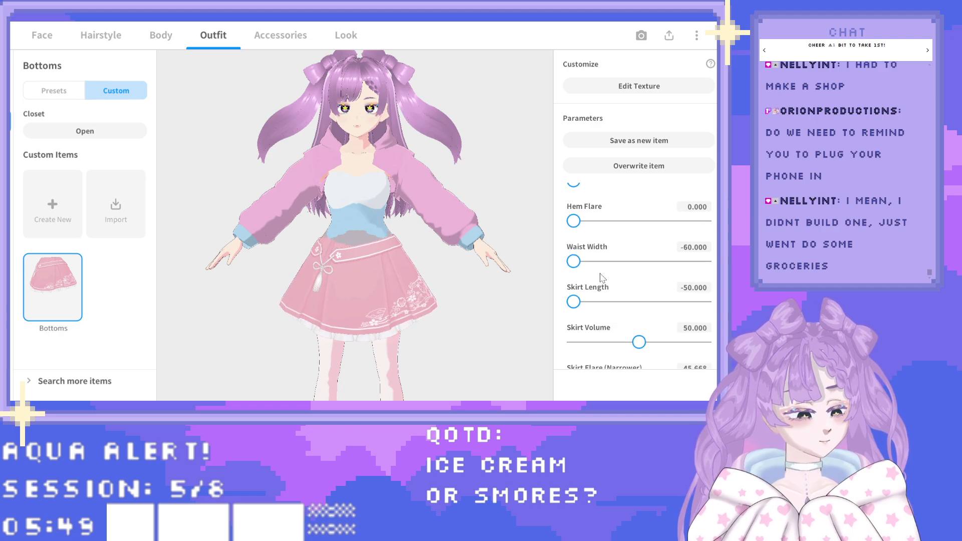
pyautogui.click(694, 251)
pyautogui.write('-80')
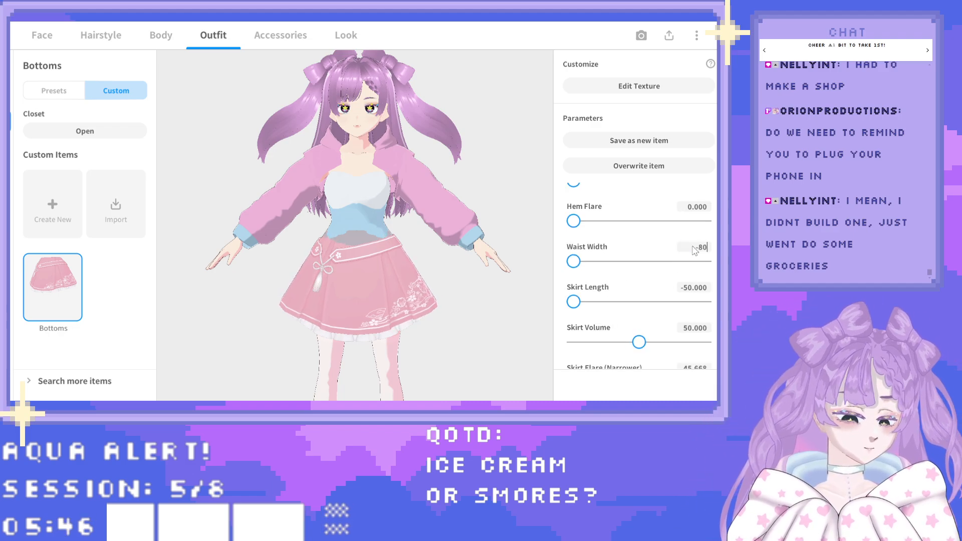
pyautogui.press('Return')
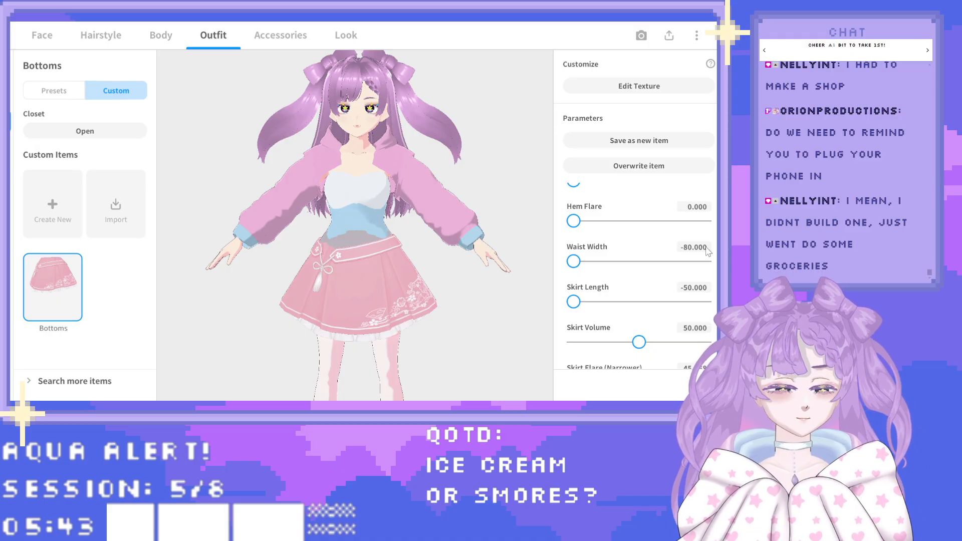
pyautogui.click(708, 248)
pyautogui.write('-100')
pyautogui.press('Return')
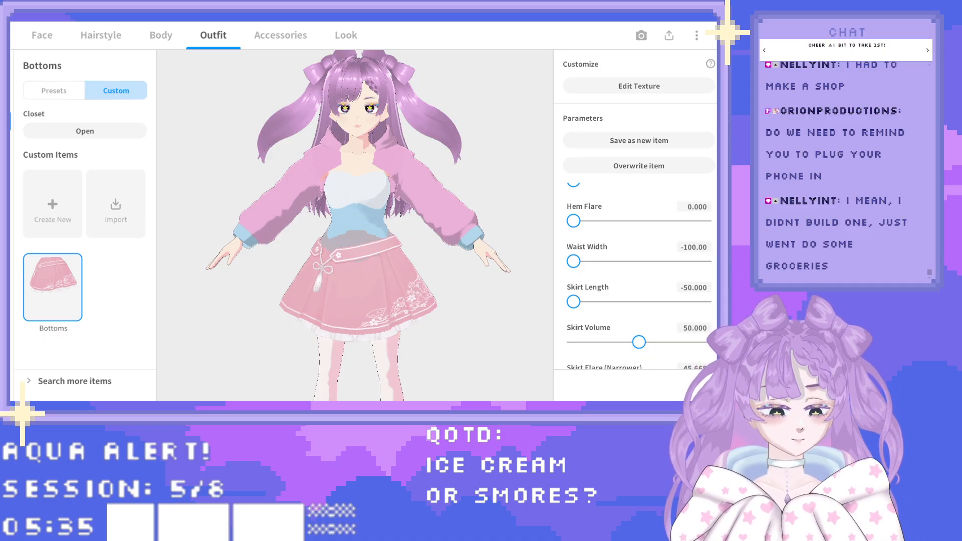
# Switch to the custom tops and set the jacket top's Hem Flare directly below Skirt Volume to 500.
pyautogui.click(11, 94)
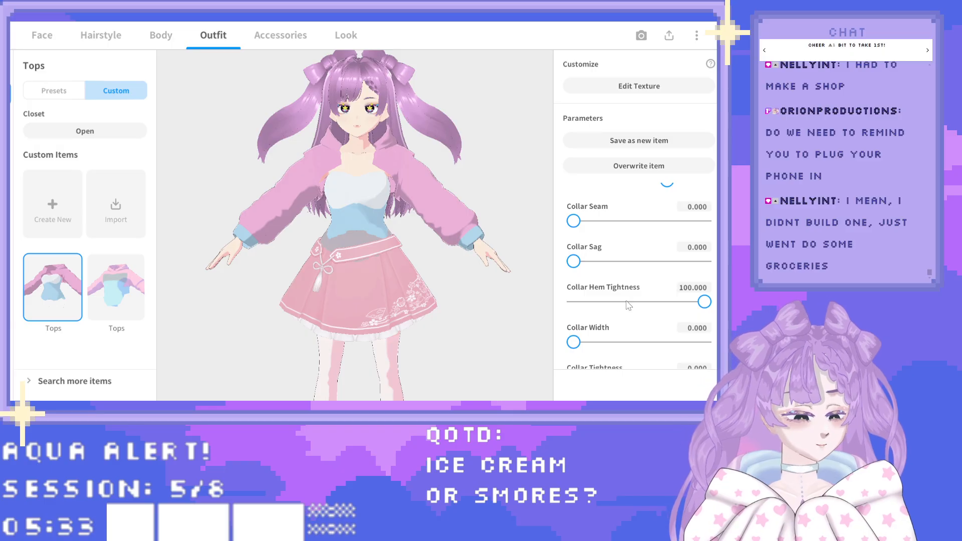
pyautogui.scroll(-4, 629, 305)
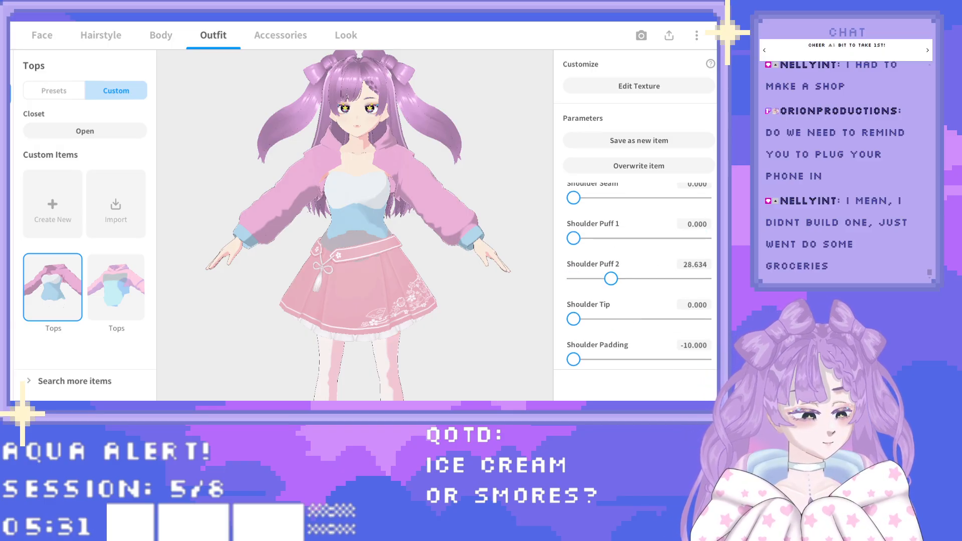
pyautogui.scroll(6, 650, 315)
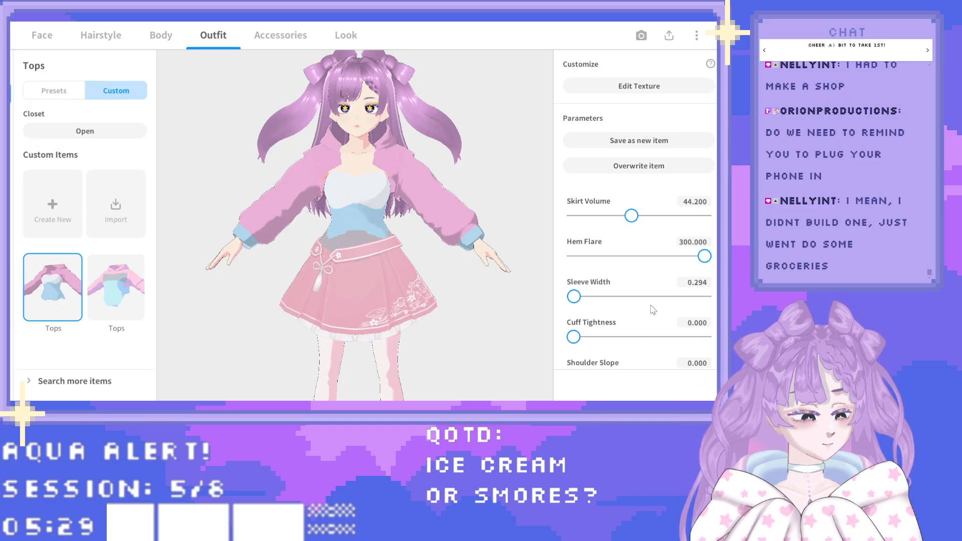
pyautogui.click(688, 242)
pyautogui.write('500')
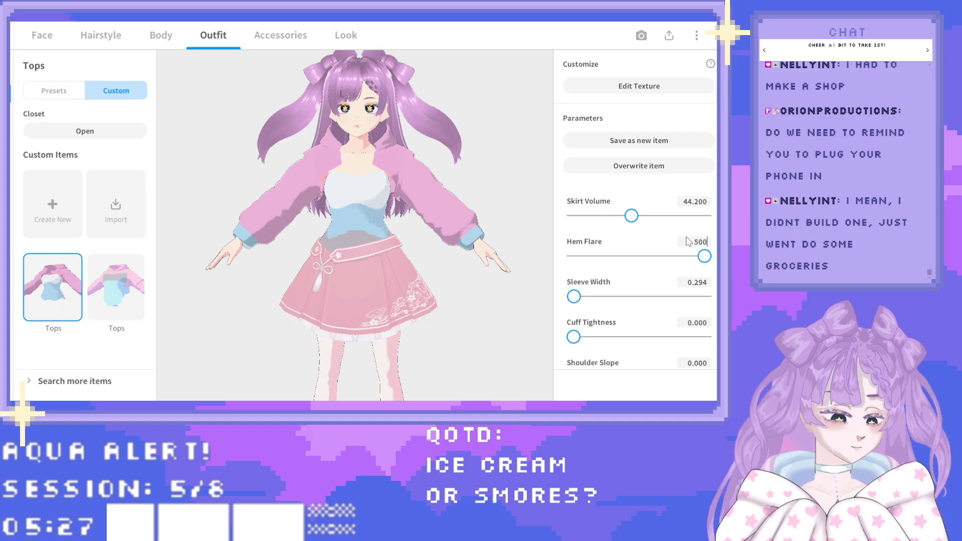
pyautogui.press('Return')
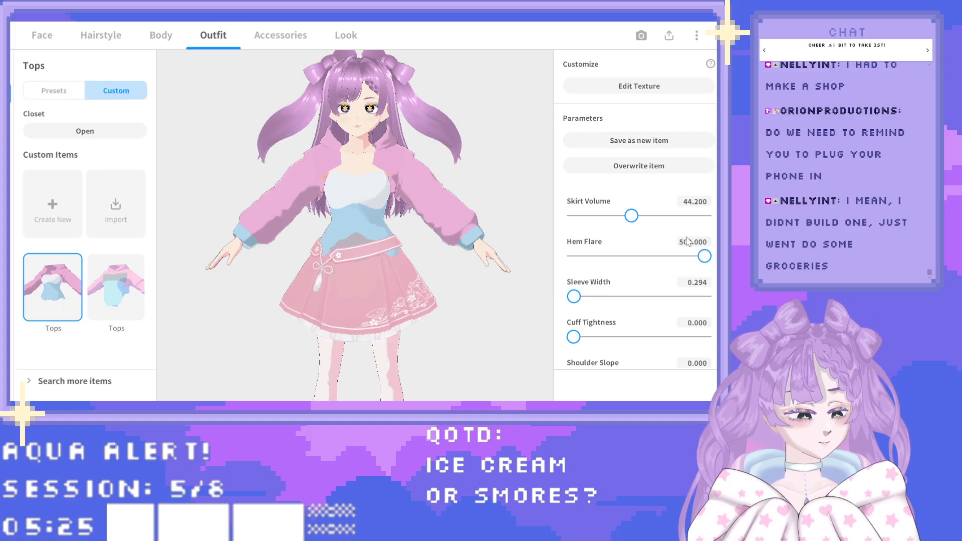
# Raise the top's Hem Flare directly below Skirt Volume to 600 and finally to 800.
pyautogui.click(689, 242)
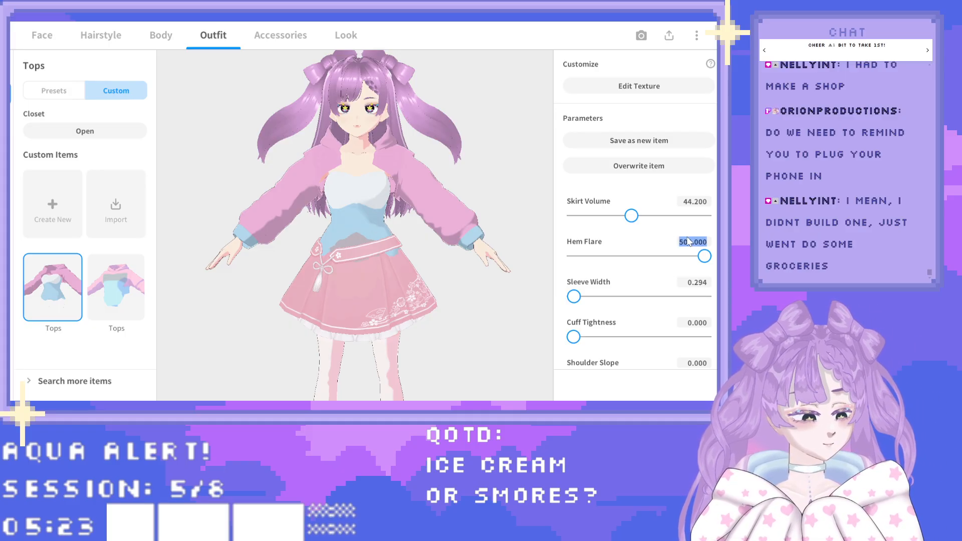
pyautogui.write('6')
pyautogui.press('Return')
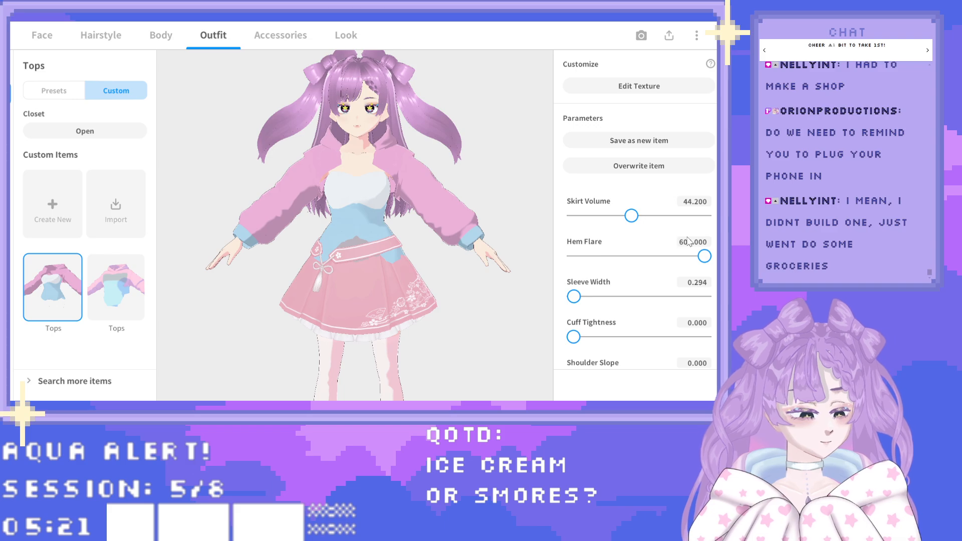
pyautogui.click(691, 242)
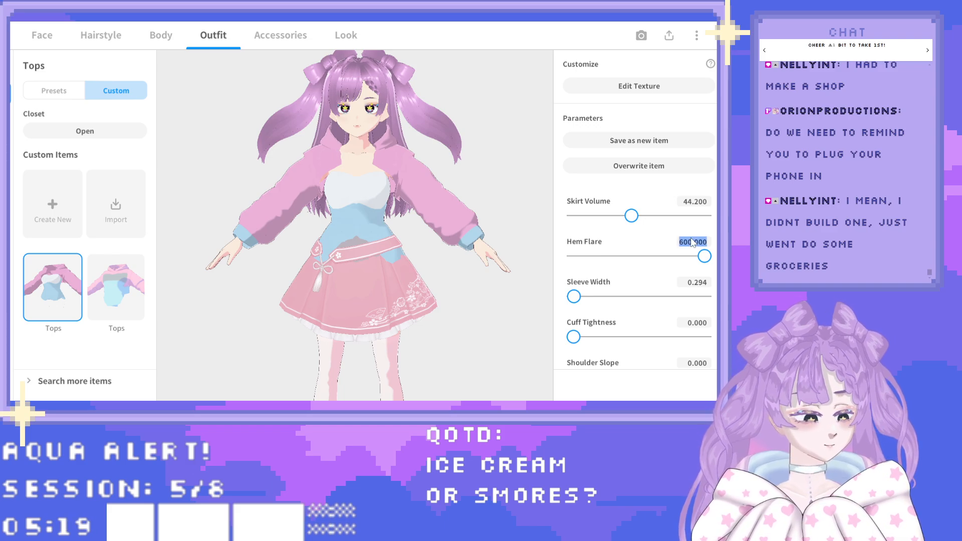
pyautogui.write('800')
pyautogui.press('Return')
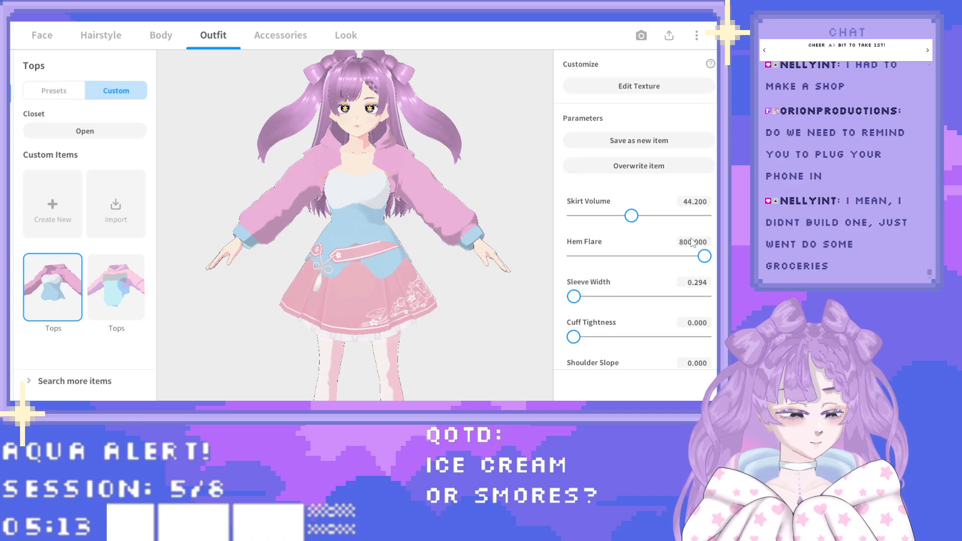
# Try the top's Hem Flare directly below Skirt Volume at 2000 and at 1000.
pyautogui.moveTo(461, 275)
pyautogui.mouseDown()
pyautogui.moveTo(396, 285)
pyautogui.moveTo(360, 278)
pyautogui.moveTo(456, 279)
pyautogui.mouseUp()
pyautogui.click(680, 244)
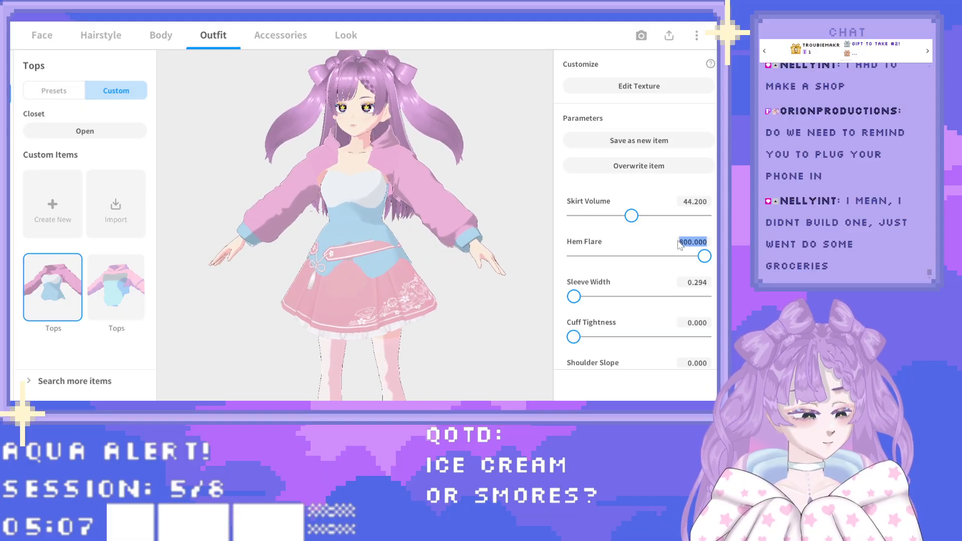
pyautogui.write('2')
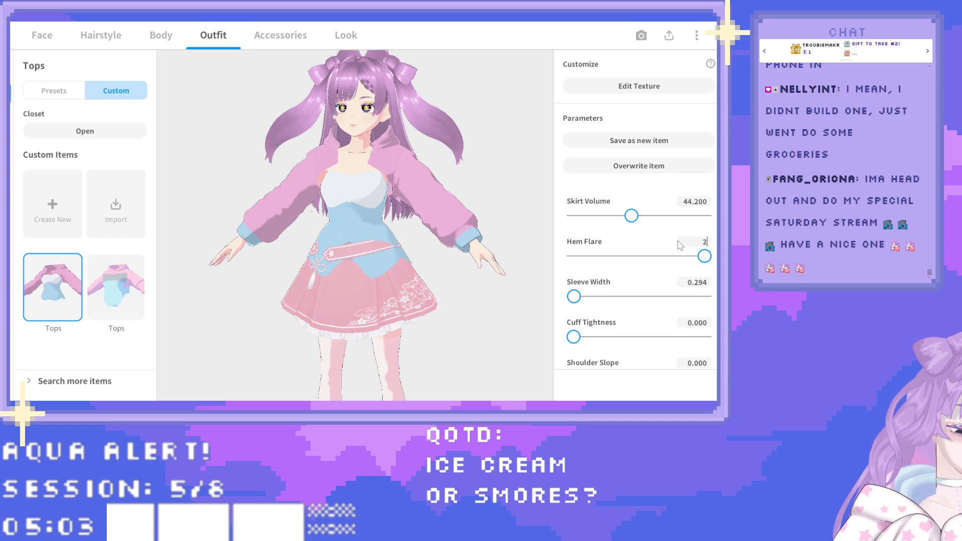
pyautogui.write('000')
pyautogui.press('Return')
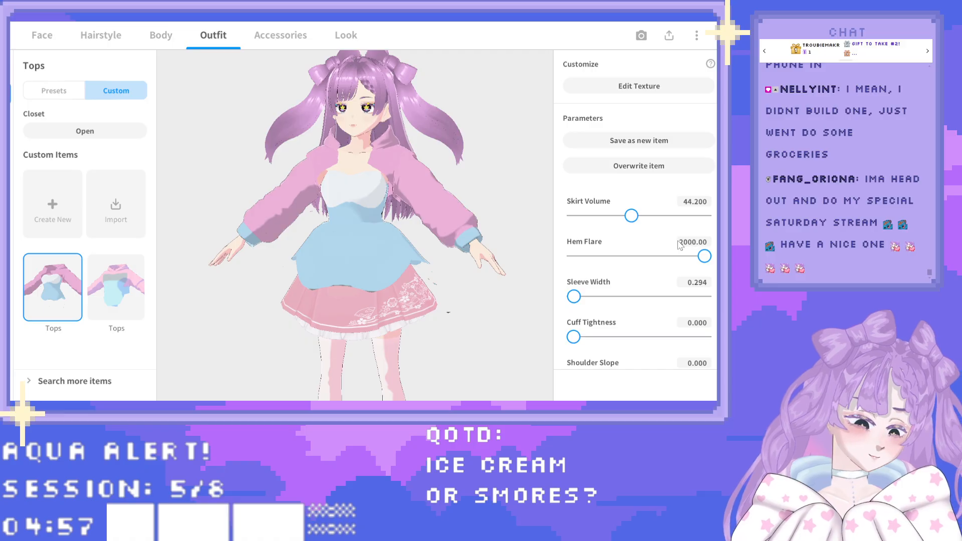
pyautogui.click(680, 244)
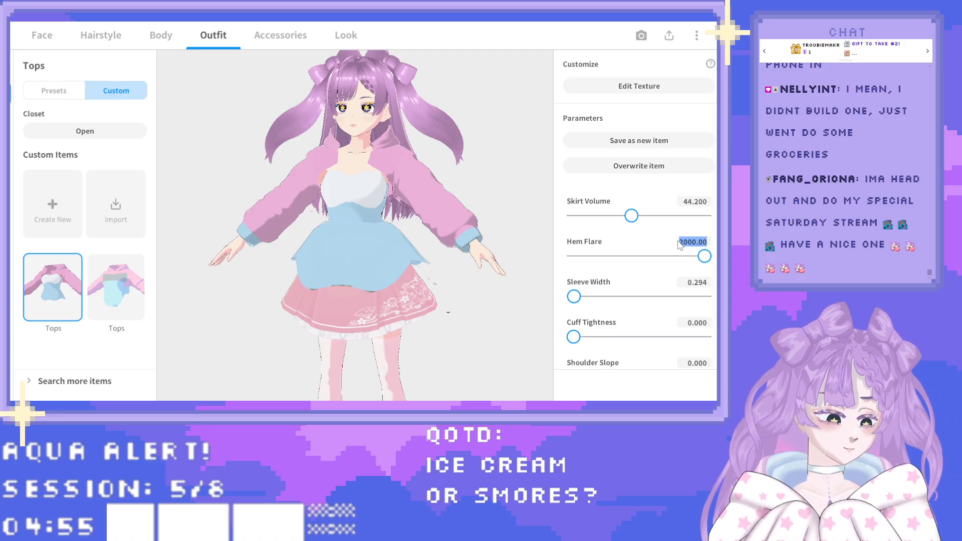
pyautogui.write('1000')
pyautogui.press('Return')
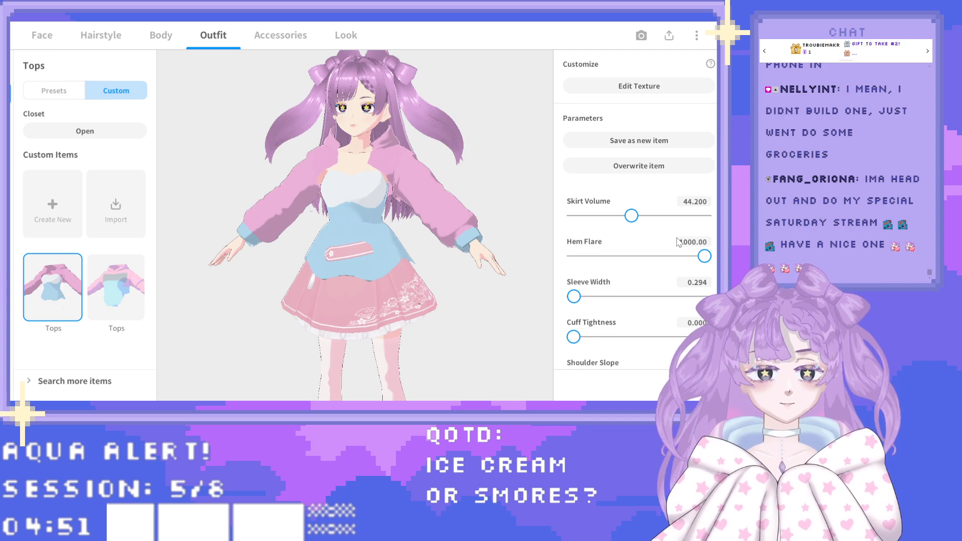
# Lower the top's Hem Flare directly below Skirt Volume to 900 and finally to 800.
pyautogui.moveTo(367, 264); pyautogui.dragTo(380, 265, button='right')
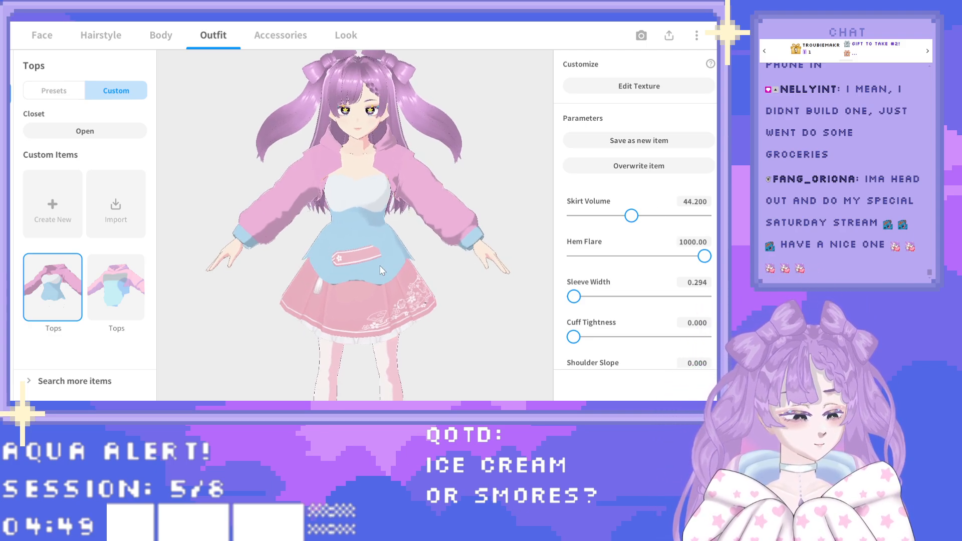
pyautogui.click(693, 244)
pyautogui.write('900')
pyautogui.press('Return')
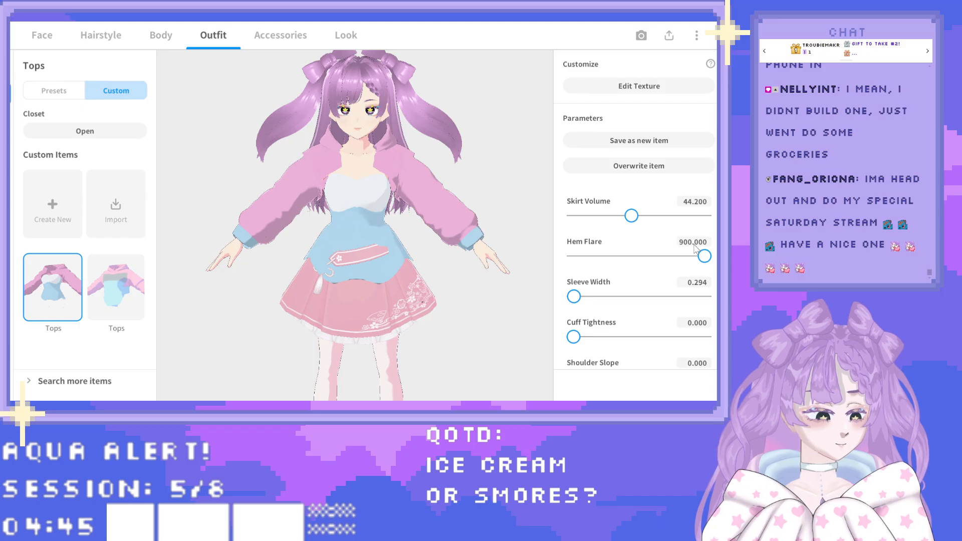
pyautogui.click(695, 244)
pyautogui.write('800')
pyautogui.press('Return')
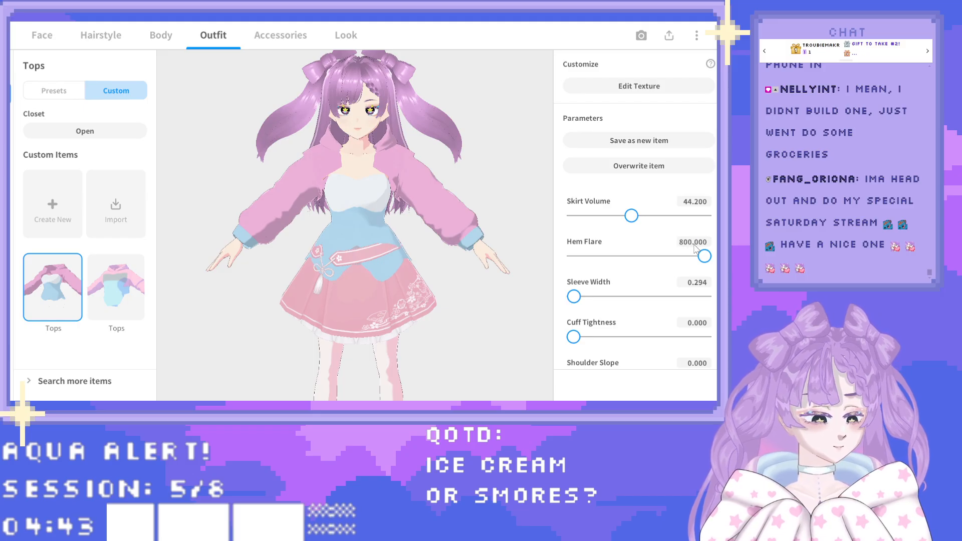
# Inspect the top's hem over the skirt up close and reduce the Skirt Volume directly above the 800 Hem Flare to about 37.4.
pyautogui.scroll(5, 390, 218)
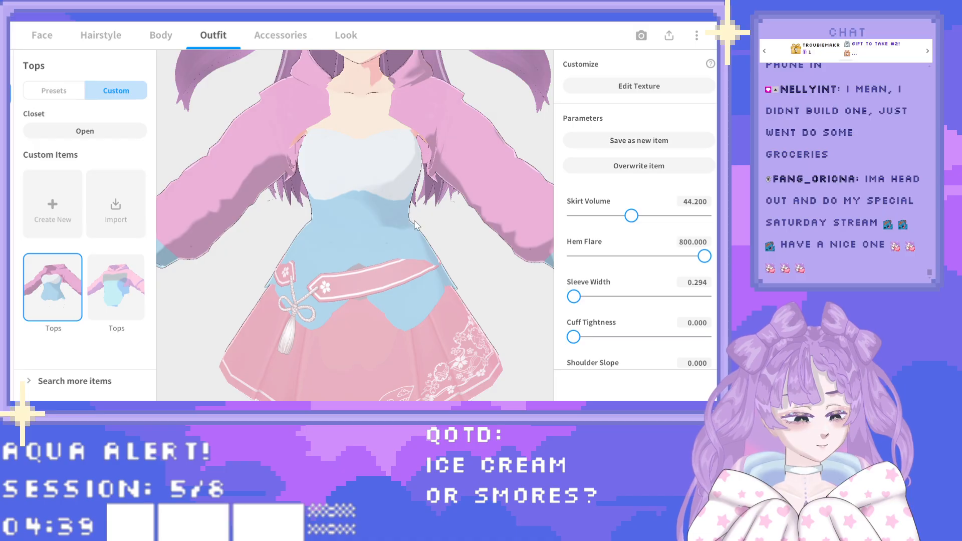
pyautogui.moveTo(412, 227)
pyautogui.mouseDown()
pyautogui.moveTo(384, 228)
pyautogui.moveTo(410, 227)
pyautogui.mouseUp()
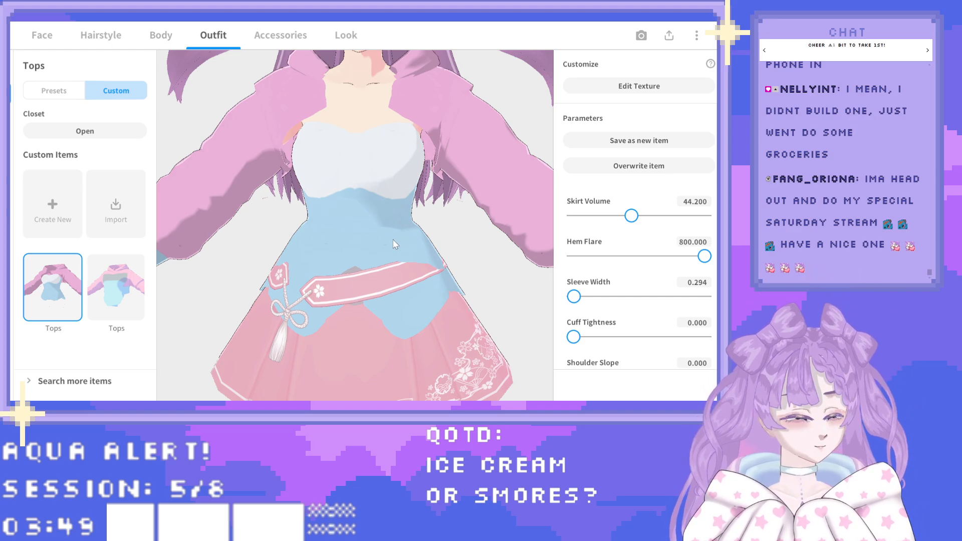
pyautogui.scroll(-3, 395, 237)
pyautogui.moveTo(376, 262); pyautogui.dragTo(386, 261)
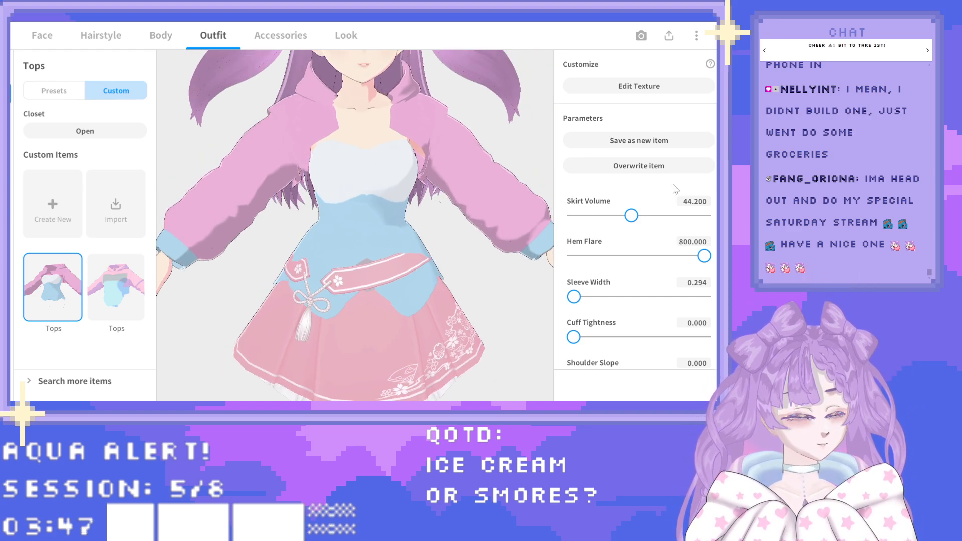
pyautogui.moveTo(632, 216)
pyautogui.mouseDown()
pyautogui.moveTo(682, 216)
pyautogui.moveTo(628, 220)
pyautogui.mouseUp()
# Reduce the top's Waist Narrowness (Widen Sag) to about 46.7.
pyautogui.scroll(3, 647, 236)
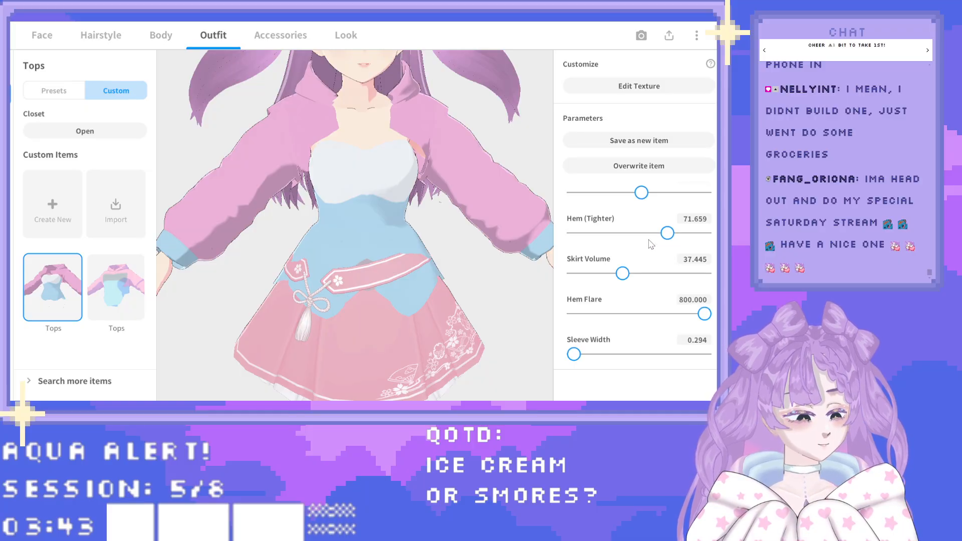
pyautogui.scroll(1, 649, 242)
pyautogui.moveTo(575, 229)
pyautogui.mouseDown()
pyautogui.moveTo(595, 229)
pyautogui.moveTo(564, 230)
pyautogui.mouseUp()
pyautogui.moveTo(606, 262); pyautogui.dragTo(572, 267)
pyautogui.scroll(2, 641, 255)
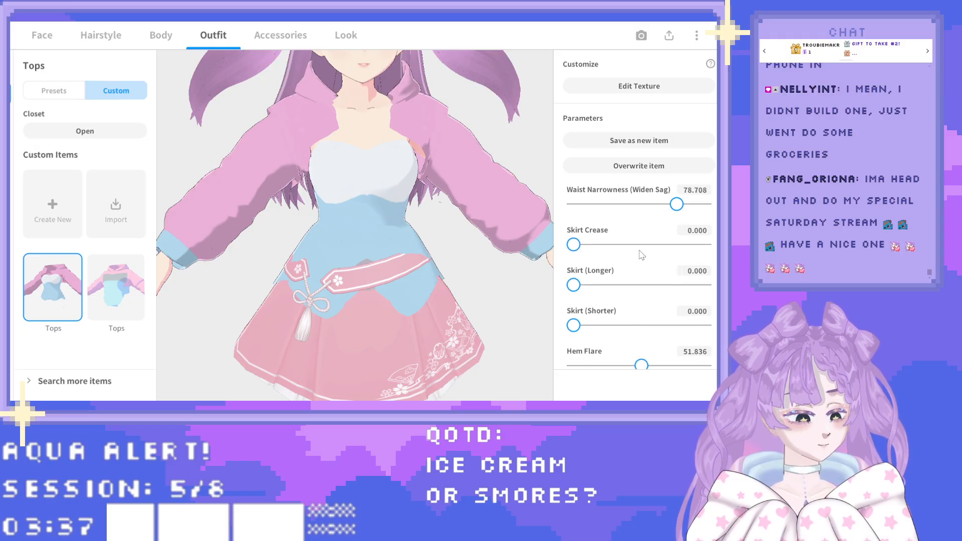
pyautogui.moveTo(675, 215); pyautogui.dragTo(634, 219)
pyautogui.scroll(-5, 371, 290)
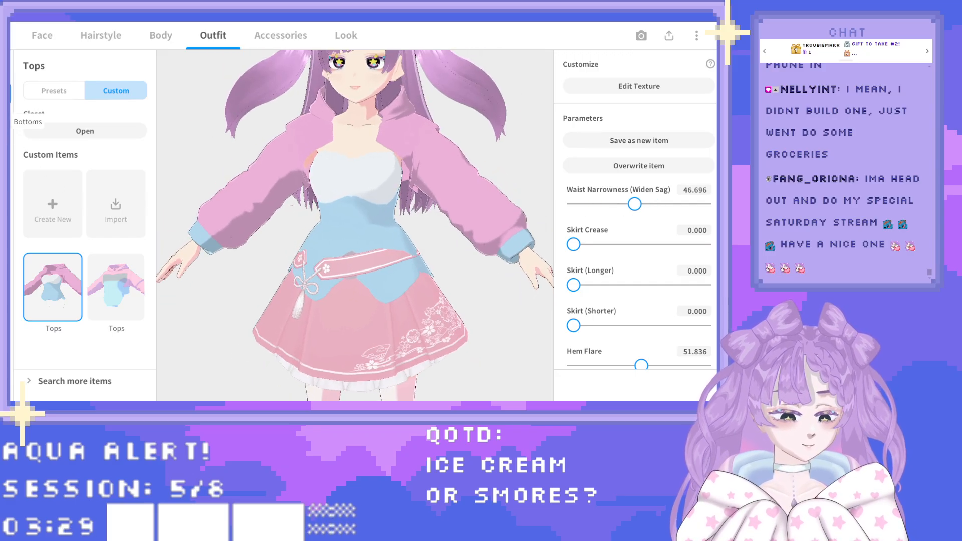
# Switch to the pink skirt in Bottoms and lower its -100 Waist Width to -120 and finally to -150.
pyautogui.click(6, 122)
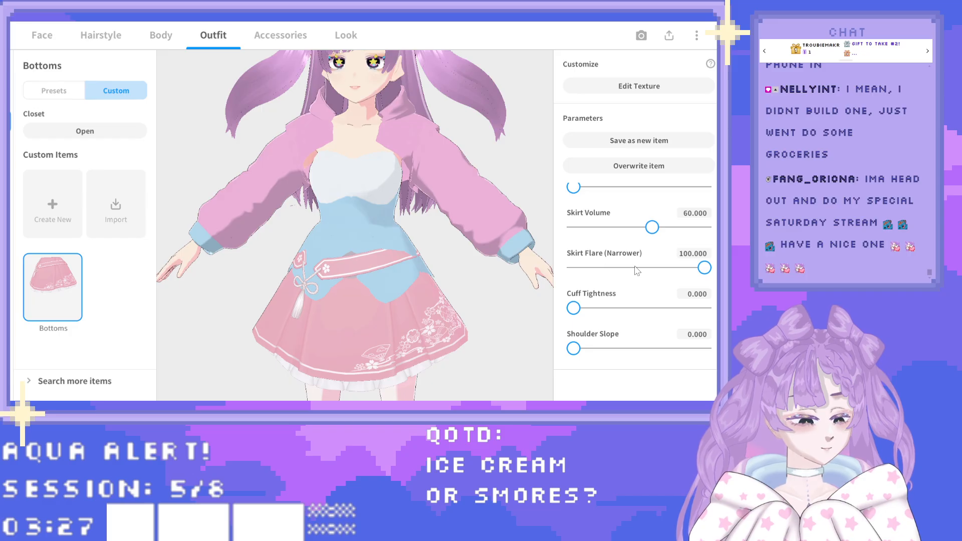
pyautogui.scroll(2, 663, 262)
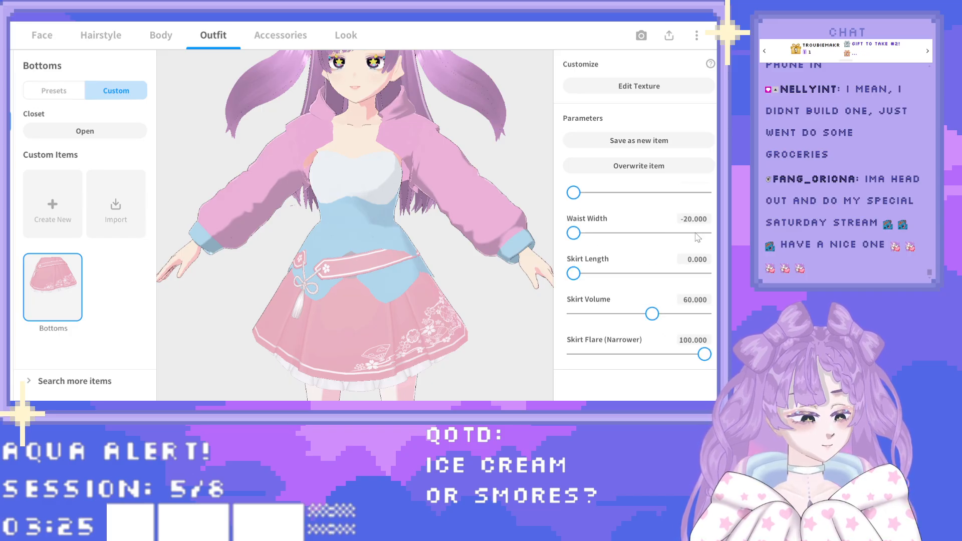
pyautogui.scroll(5, 696, 243)
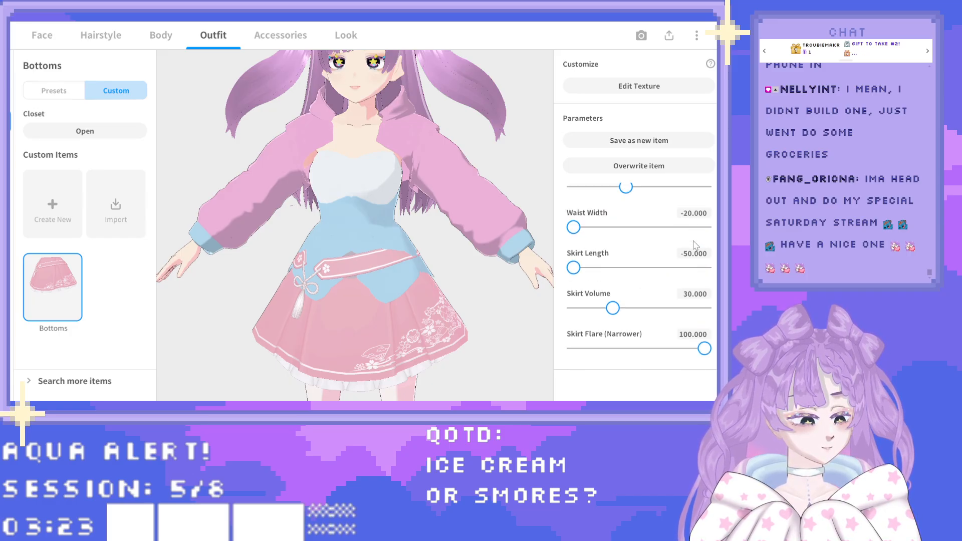
pyautogui.scroll(4, 696, 245)
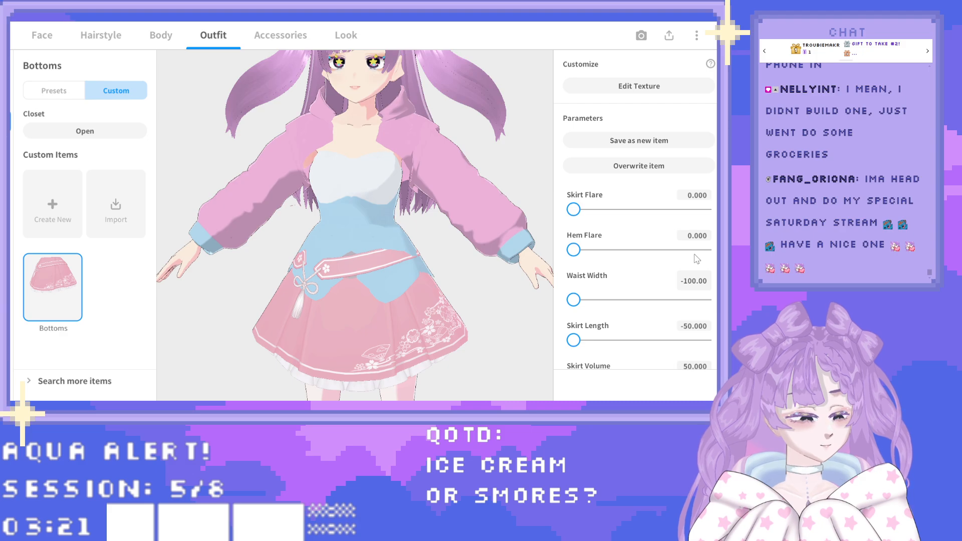
pyautogui.scroll(-1, 697, 258)
pyautogui.click(694, 253)
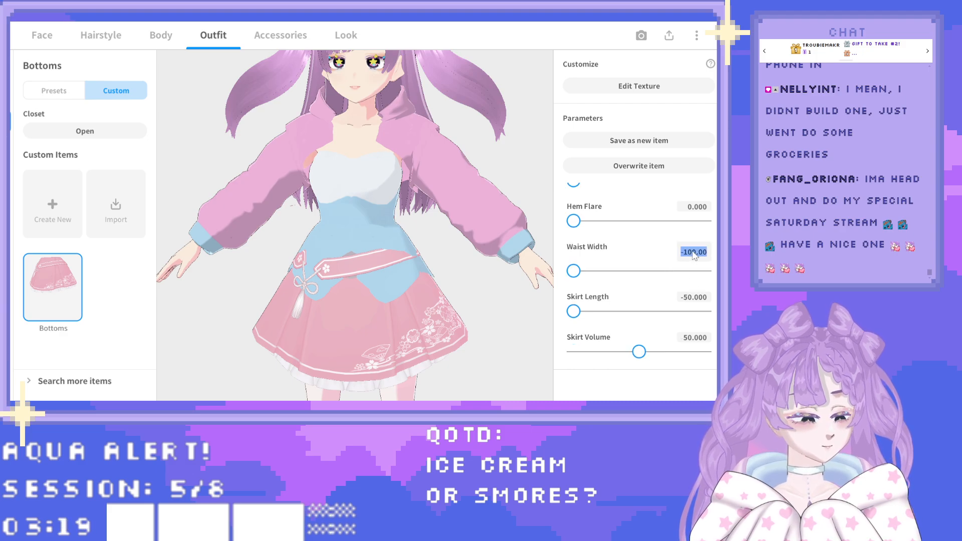
pyautogui.write('120')
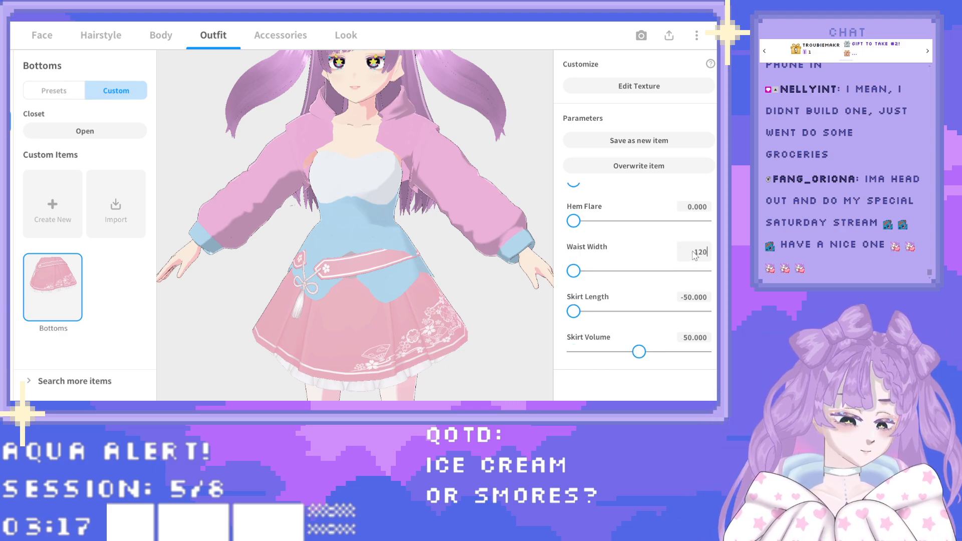
pyautogui.press('Return')
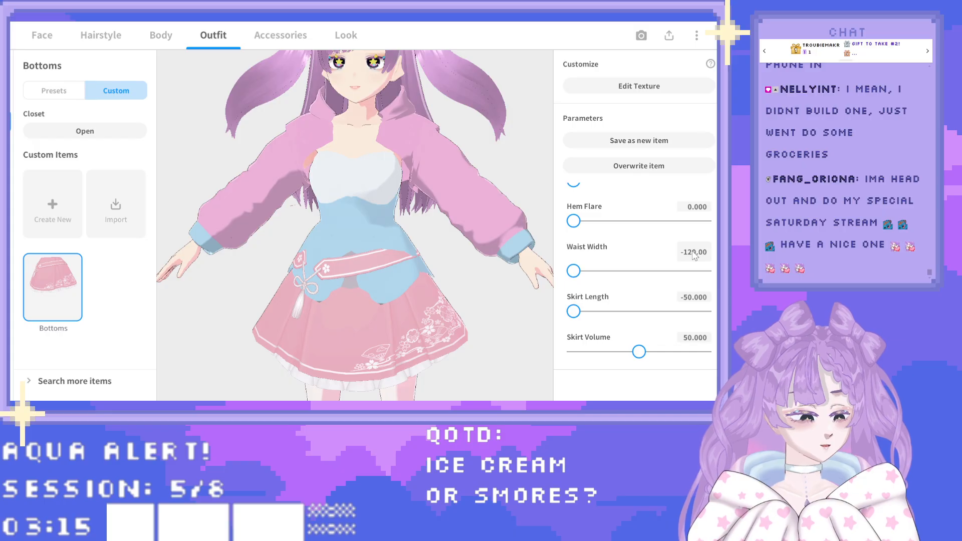
pyautogui.click(695, 255)
pyautogui.write('150')
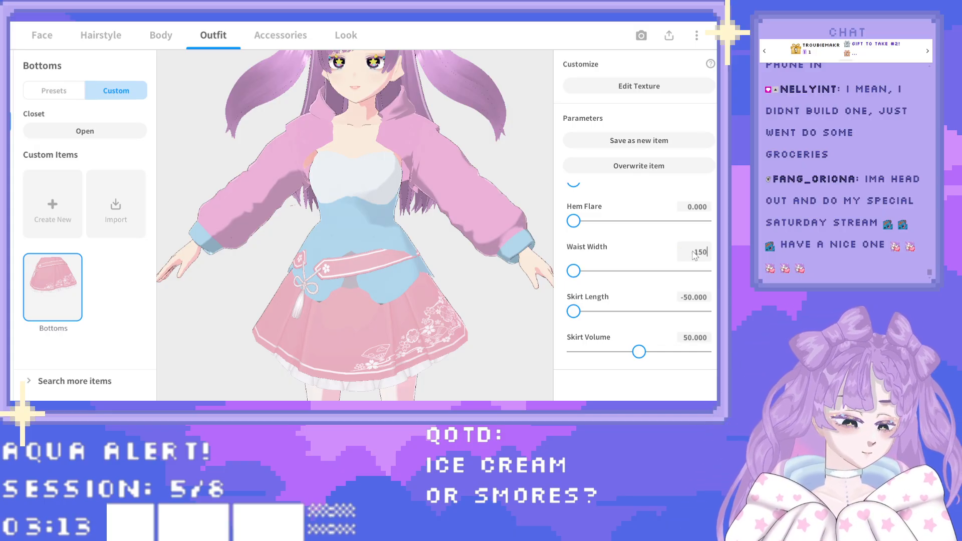
pyautogui.press('Return')
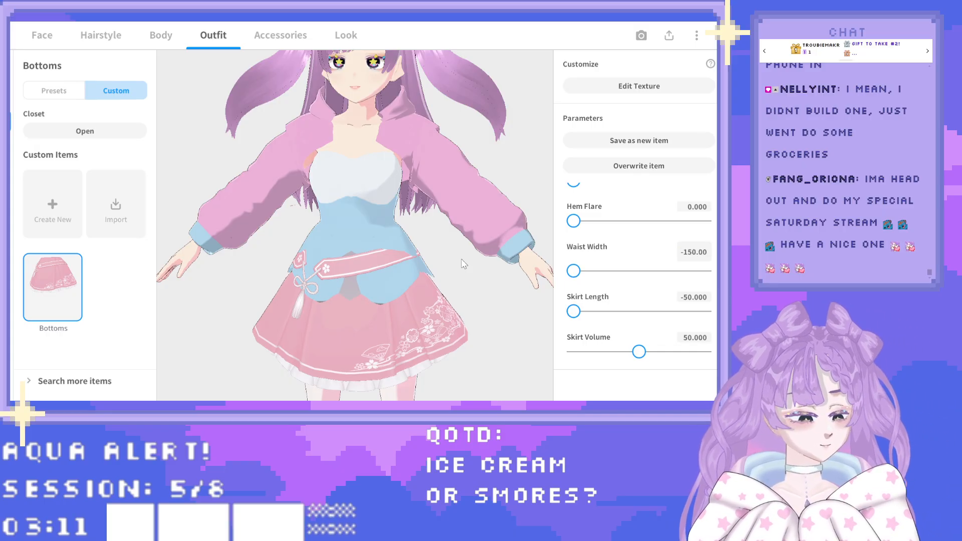
pyautogui.moveTo(421, 271); pyautogui.dragTo(351, 264)
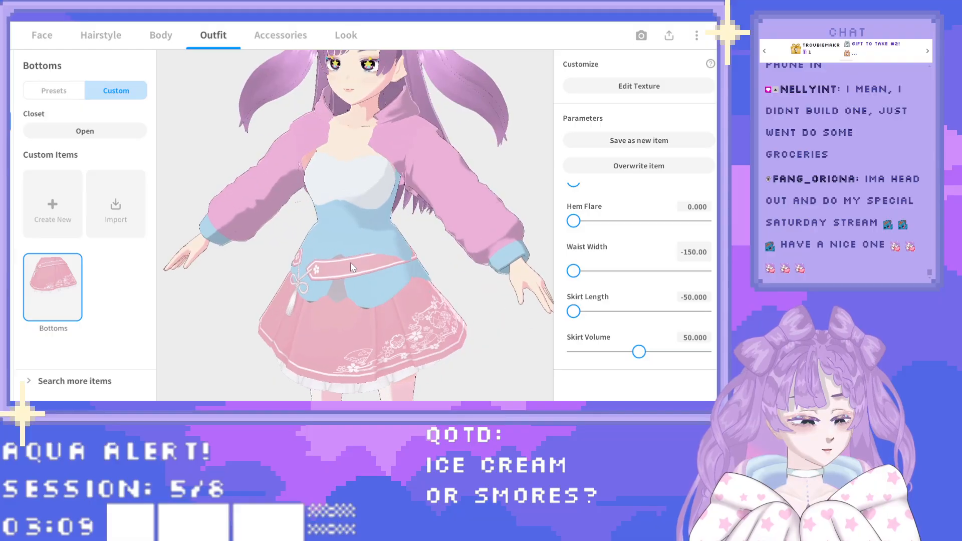
# Open the skirt's texture for editing and hide the default layer of the last Dress (Short Sleeve) template.
pyautogui.click(672, 90)
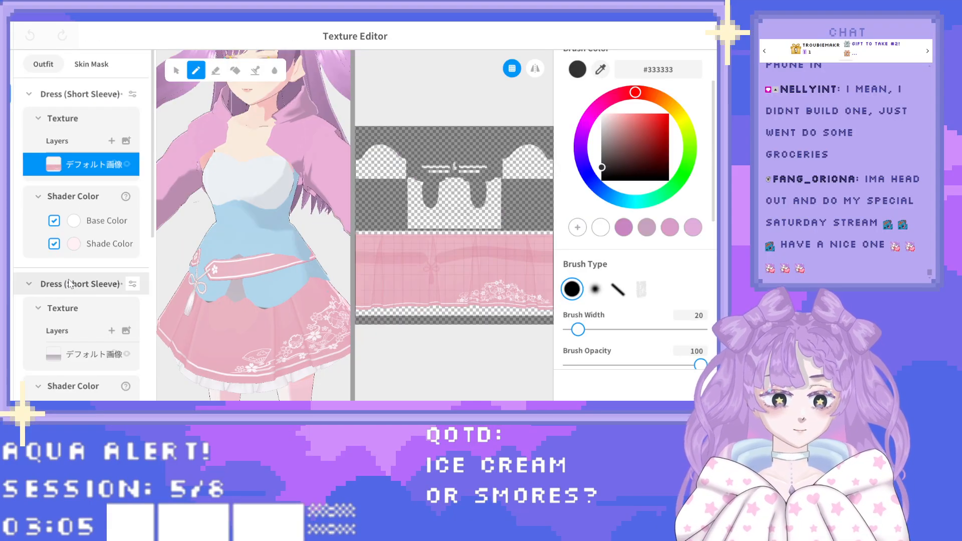
pyautogui.scroll(-3, 100, 265)
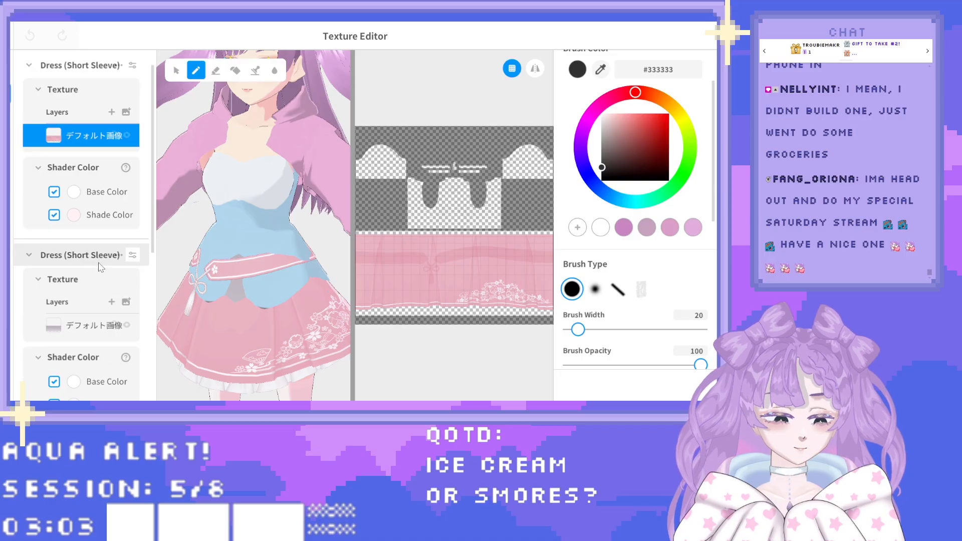
pyautogui.scroll(-5, 97, 273)
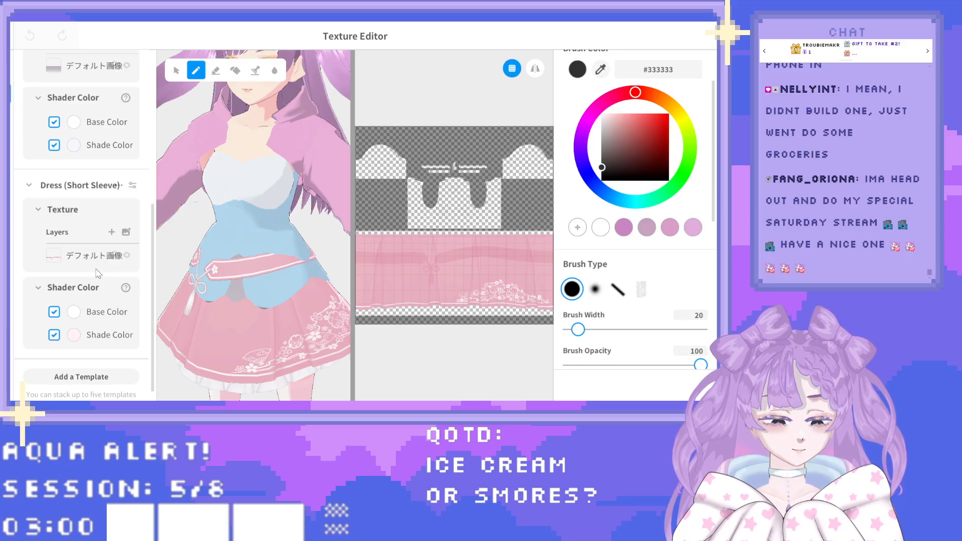
pyautogui.click(128, 254)
pyautogui.moveTo(235, 274); pyautogui.dragTo(274, 259, button='right')
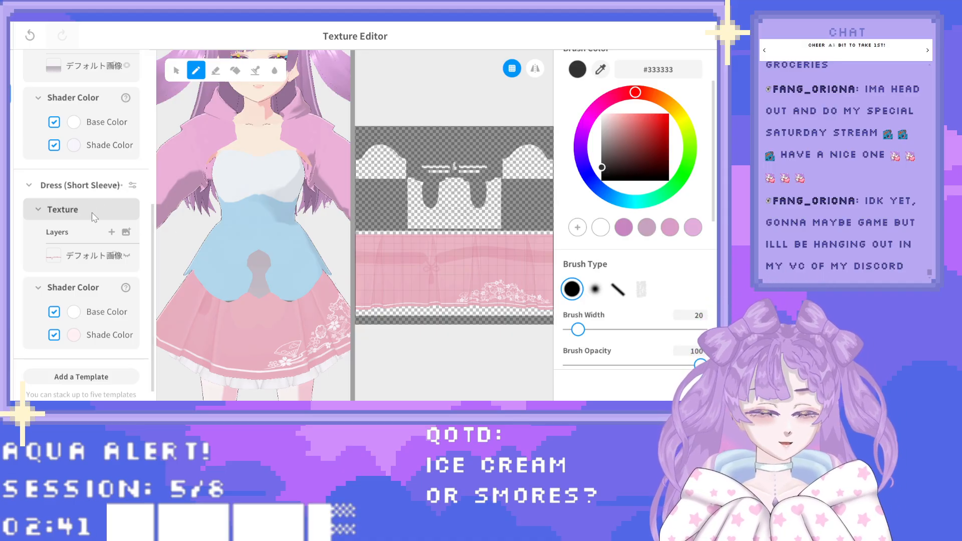
# Review the shape parameters of the skirt's second Dress (Short Sleeve) template.
pyautogui.scroll(3, 96, 221)
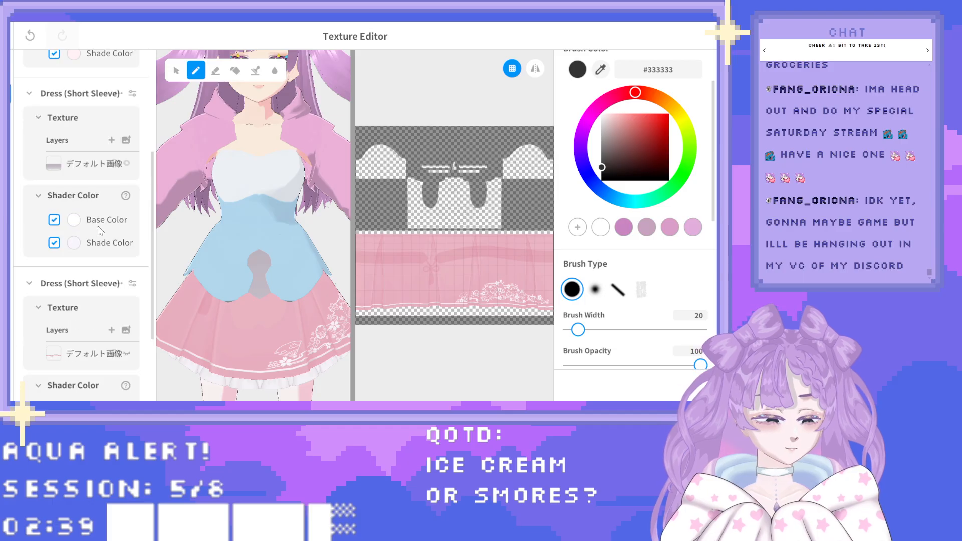
pyautogui.scroll(5, 100, 231)
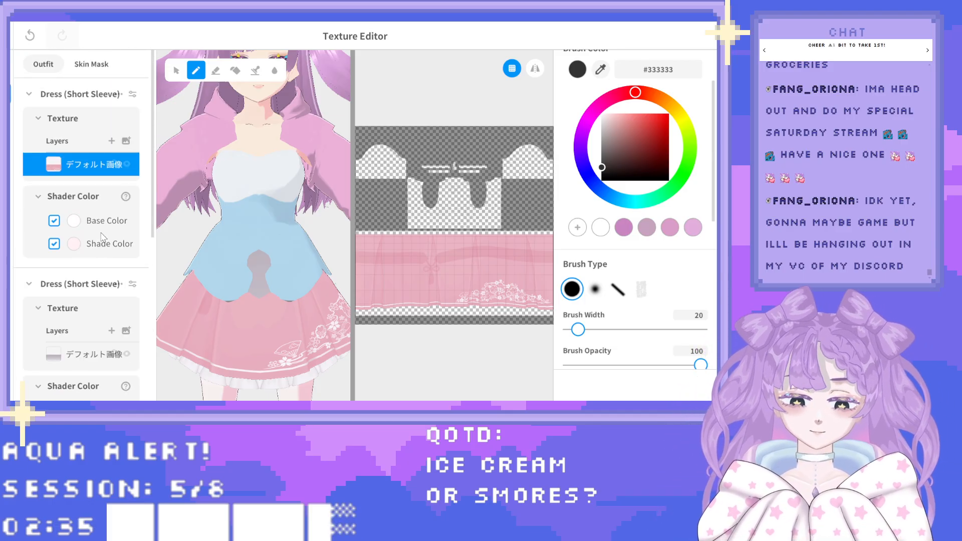
pyautogui.scroll(-2, 113, 280)
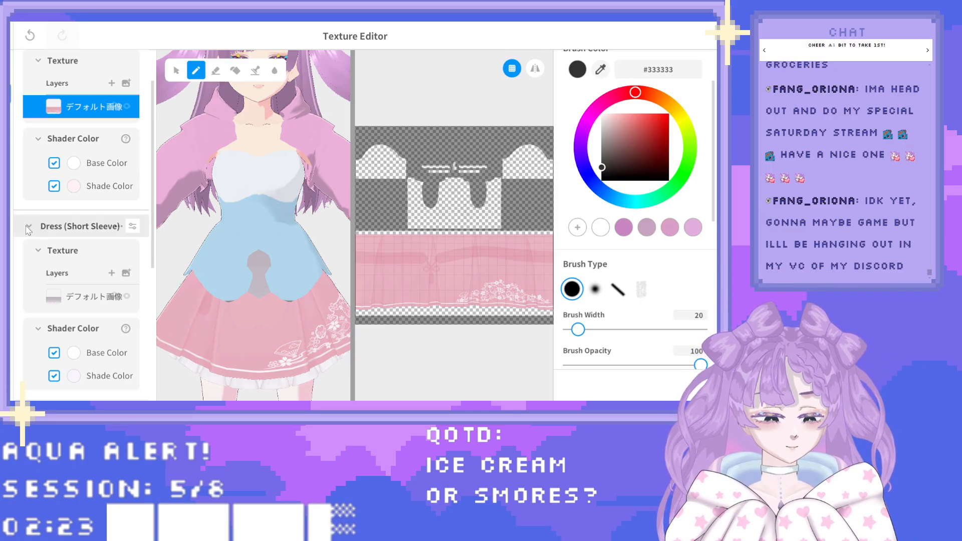
pyautogui.scroll(-1, 55, 233)
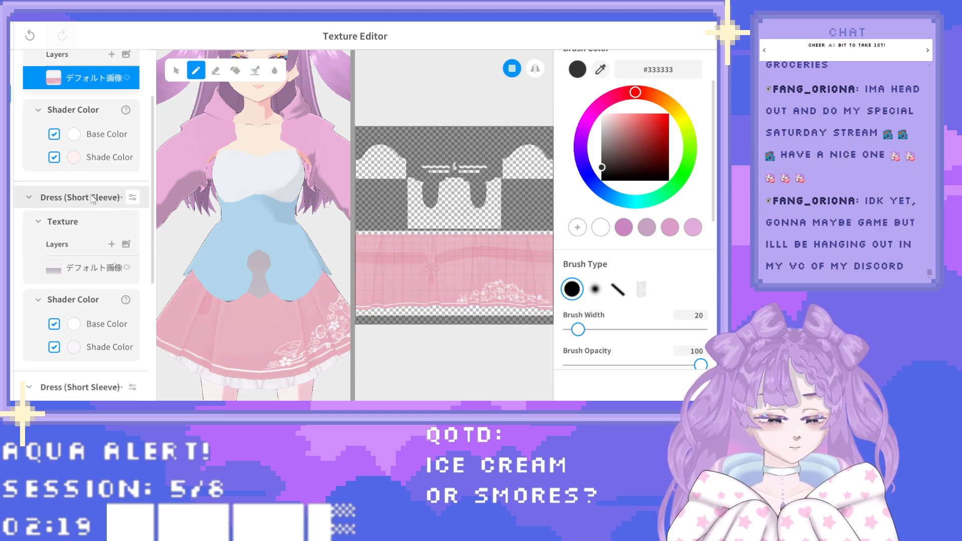
pyautogui.click(134, 194)
pyautogui.click(134, 194)
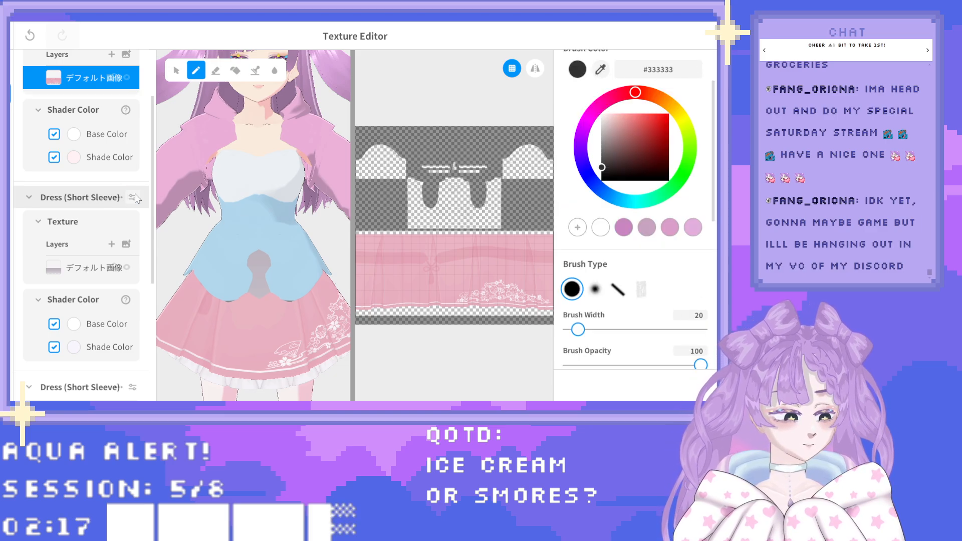
pyautogui.click(134, 194)
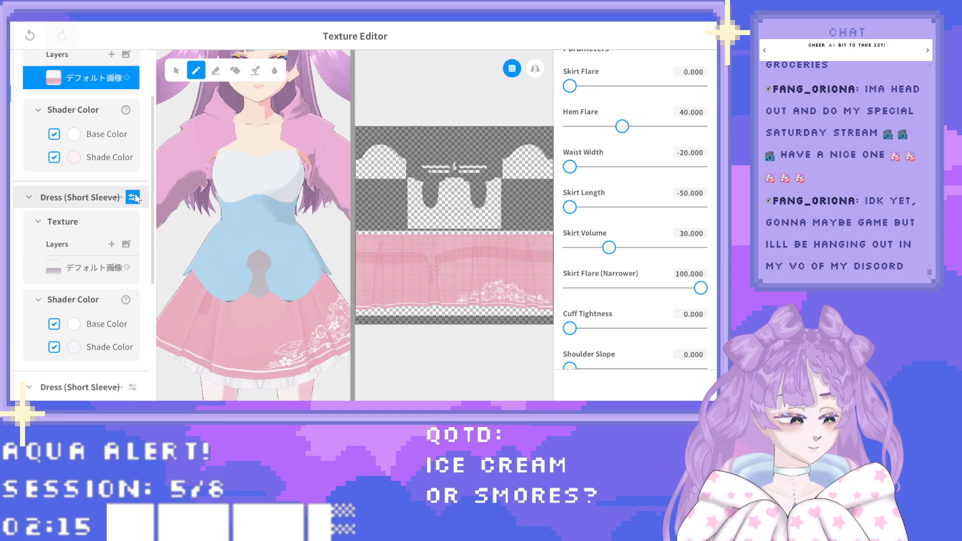
pyautogui.click(135, 195)
# Collapse the last Dress (Short Sleeve) template in the skirt's template list.
pyautogui.scroll(-3, 124, 211)
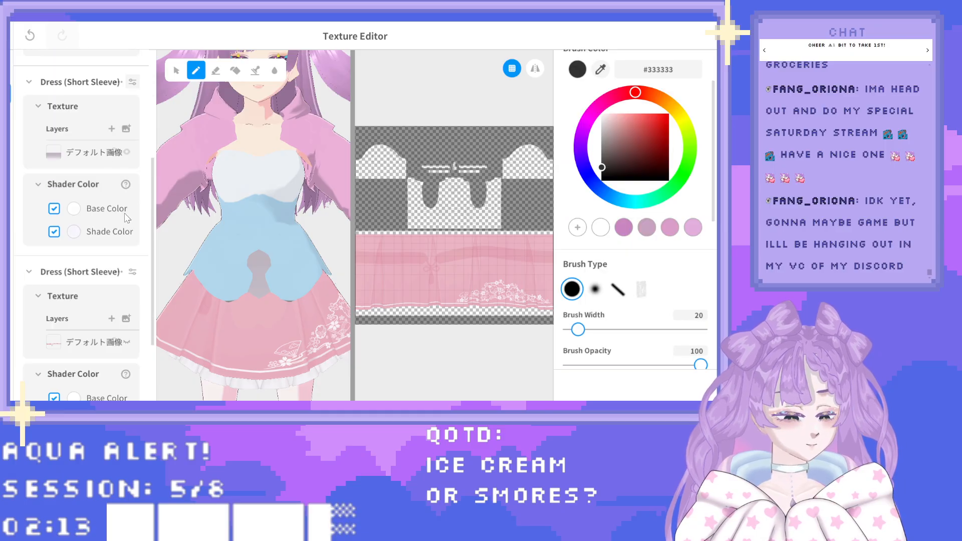
pyautogui.scroll(1, 124, 218)
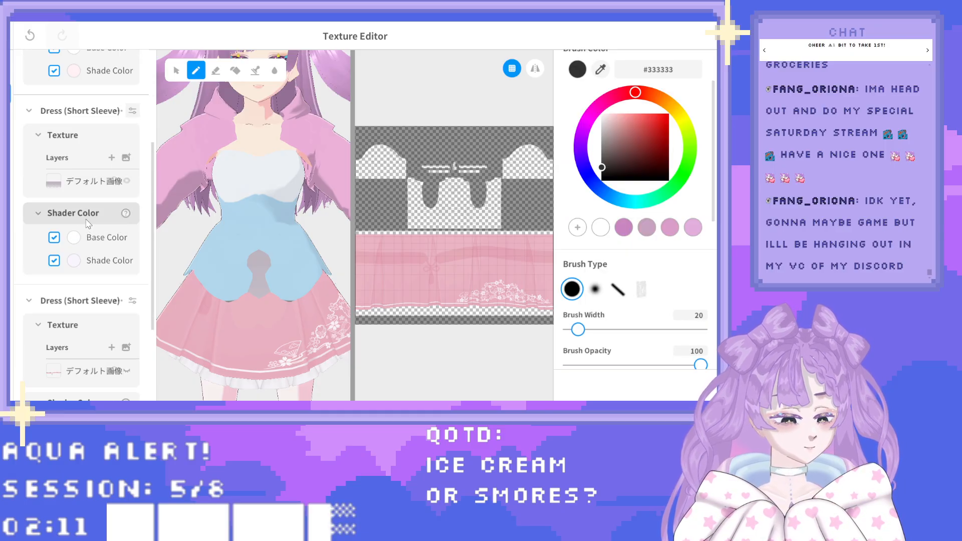
pyautogui.scroll(-4, 90, 220)
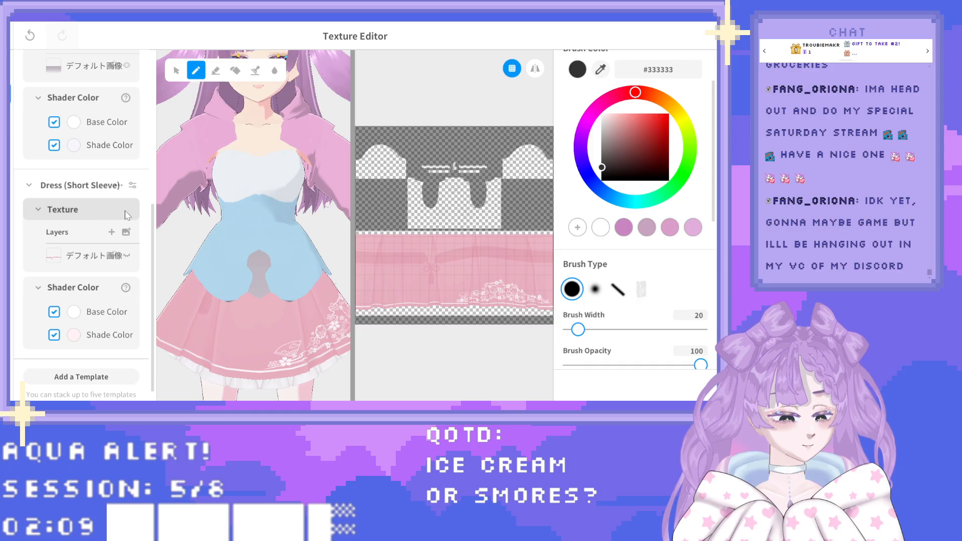
pyautogui.scroll(-1, 124, 295)
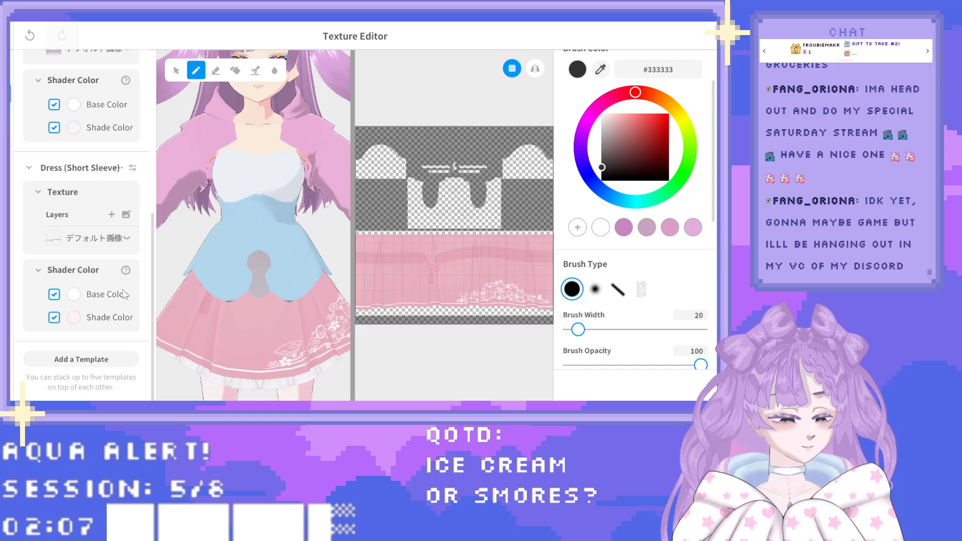
pyautogui.scroll(-1, 124, 295)
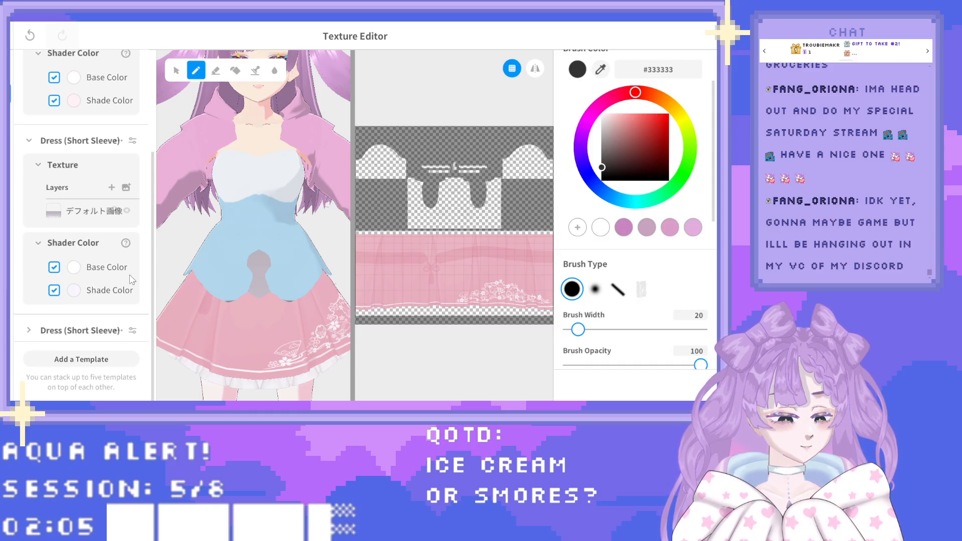
pyautogui.scroll(1, 130, 276)
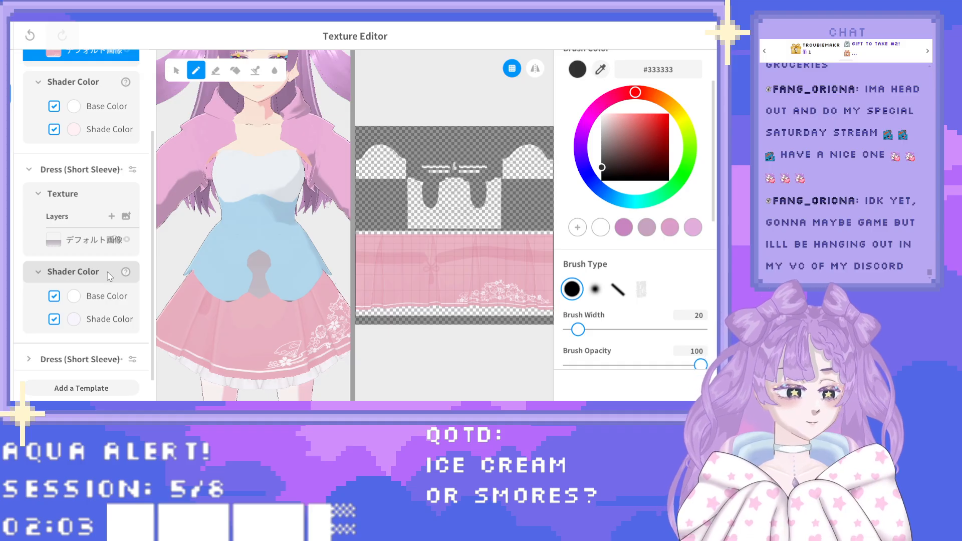
pyautogui.scroll(-3, 273, 302)
# Duplicate the default texture layer of the skirt's second Dress (Short Sleeve) template.
pyautogui.moveTo(274, 302); pyautogui.dragTo(295, 301, button='right')
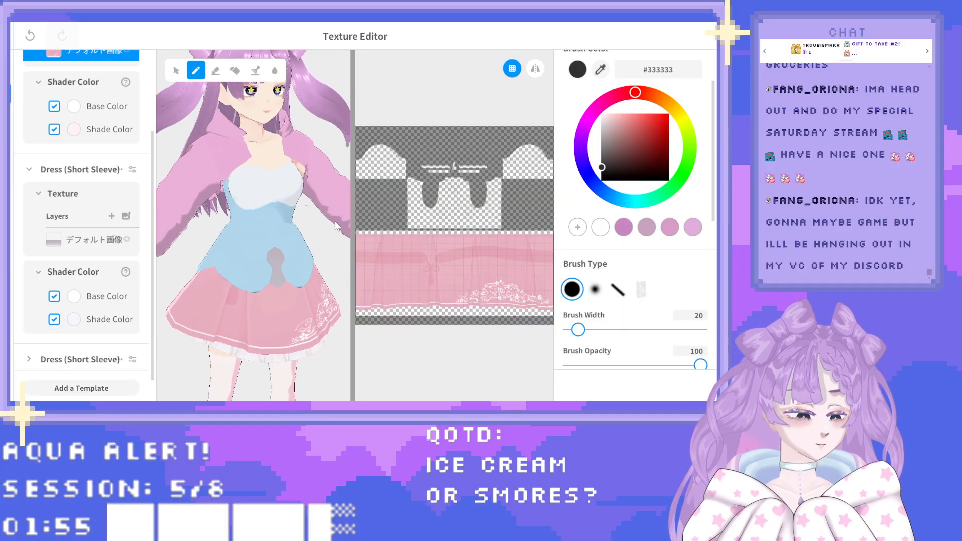
pyautogui.moveTo(307, 211)
pyautogui.mouseDown(button='right')
pyautogui.moveTo(288, 207)
pyautogui.moveTo(301, 200)
pyautogui.mouseUp(button='right')
pyautogui.moveTo(279, 181); pyautogui.dragTo(279, 236, button='middle')
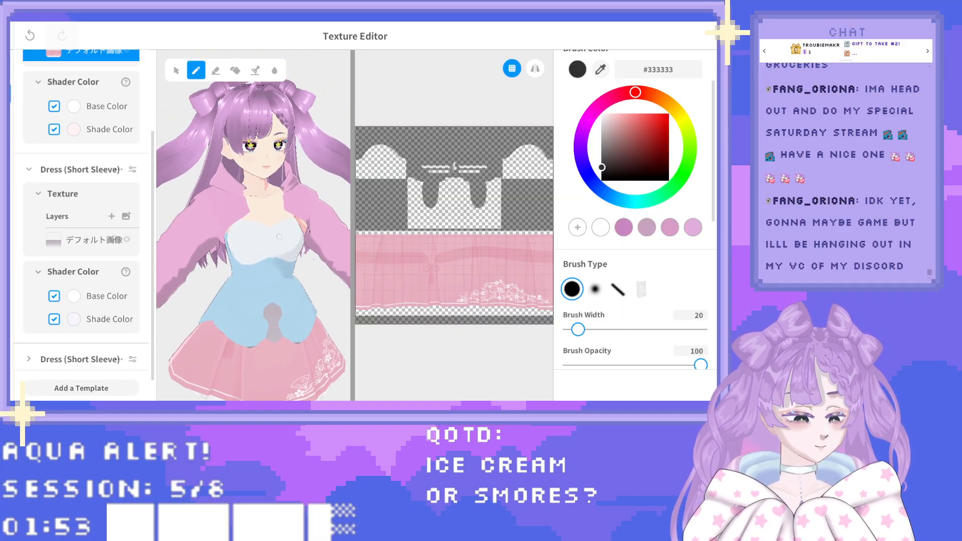
pyautogui.moveTo(279, 236); pyautogui.dragTo(272, 265, button='right')
pyautogui.moveTo(279, 320); pyautogui.dragTo(289, 268, button='middle')
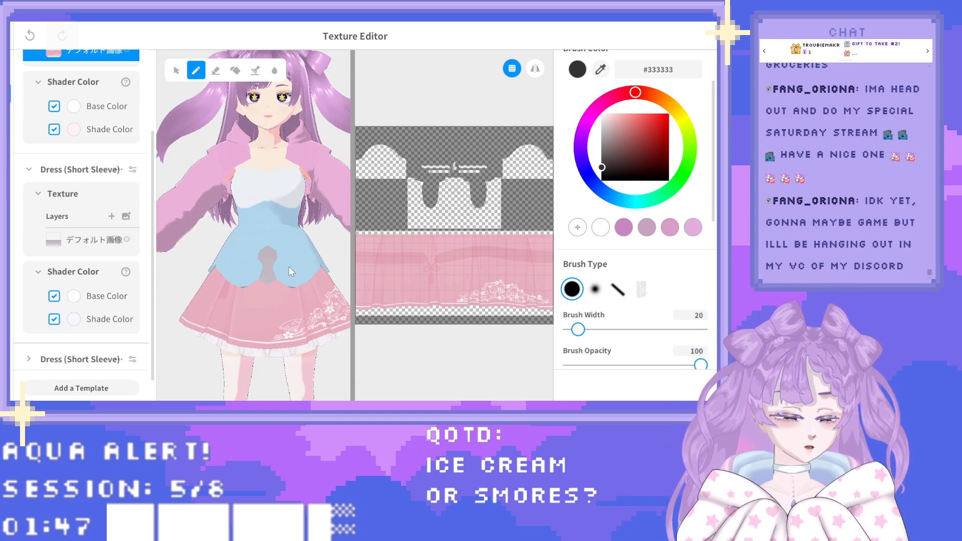
pyautogui.scroll(1, 116, 191)
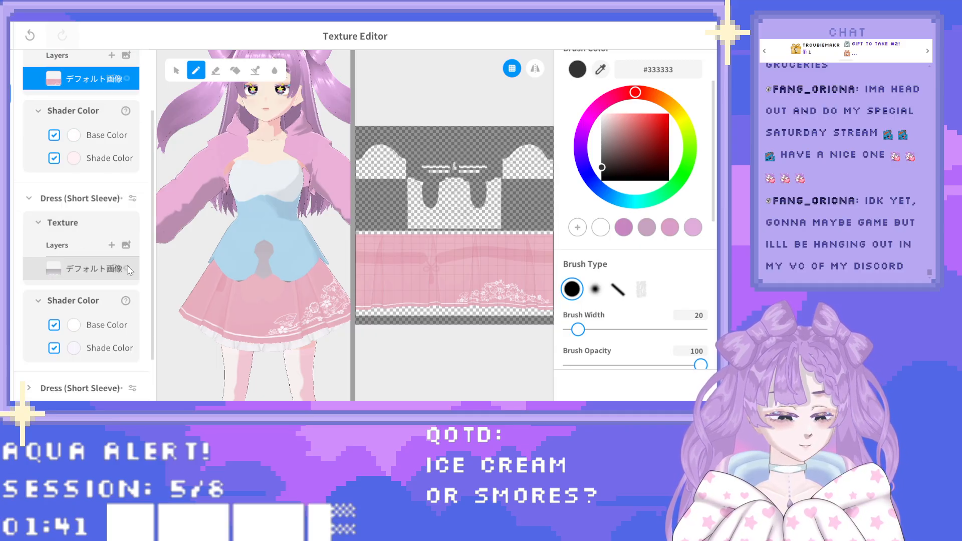
pyautogui.rightClick(86, 269)
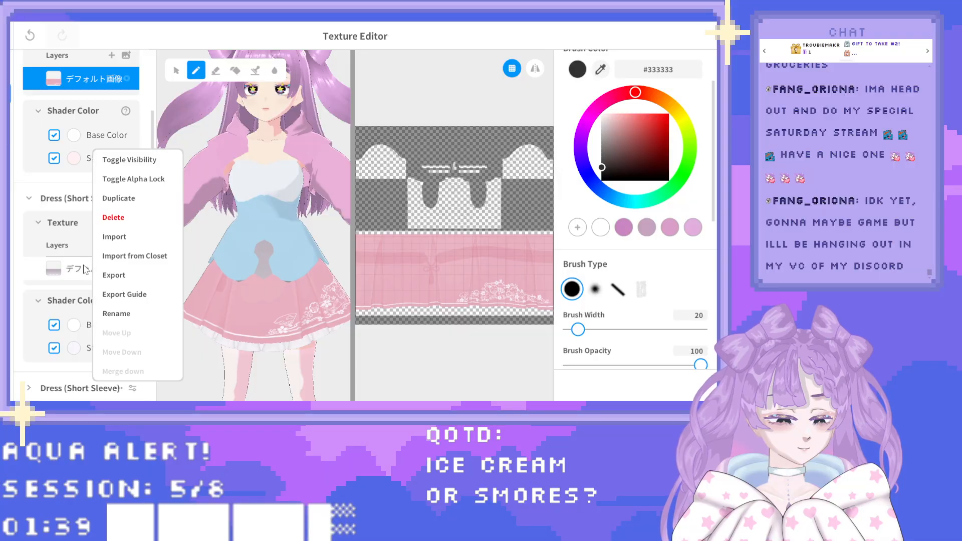
pyautogui.click(127, 198)
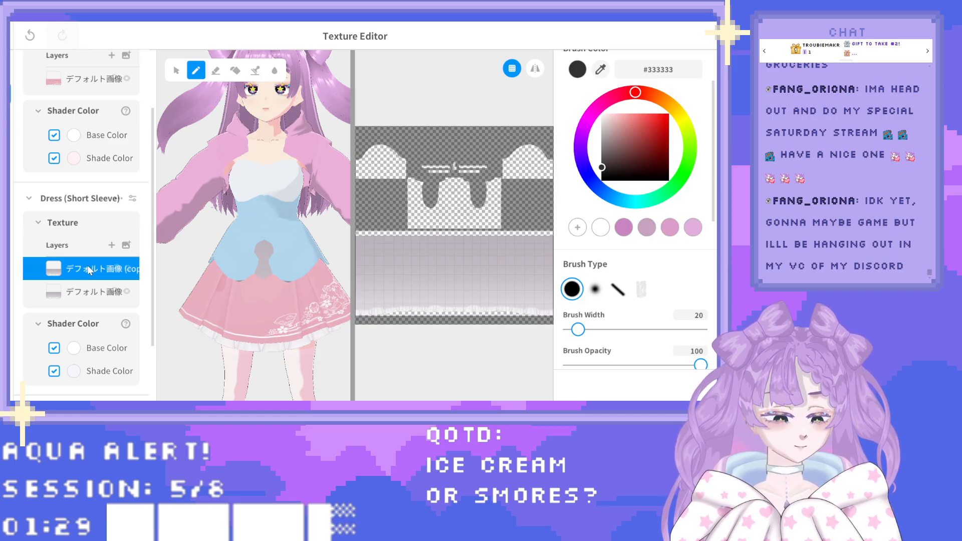
pyautogui.scroll(-1, 87, 266)
pyautogui.rightClick(93, 237)
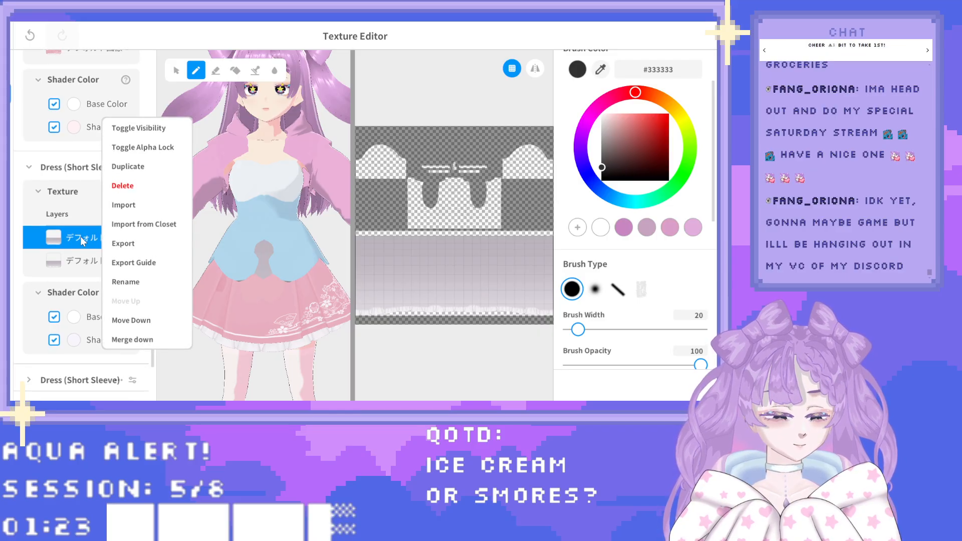
pyautogui.click(80, 236)
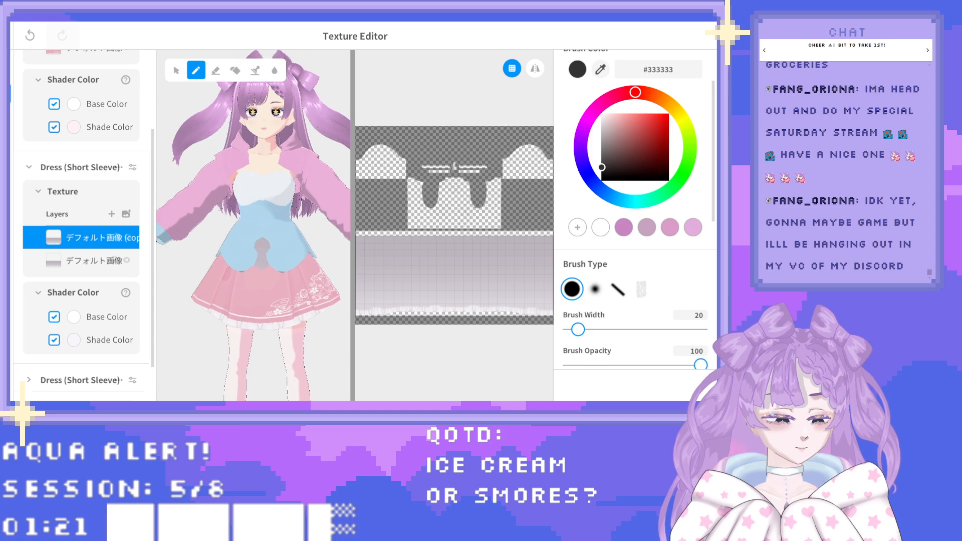
pyautogui.scroll(3, 91, 158)
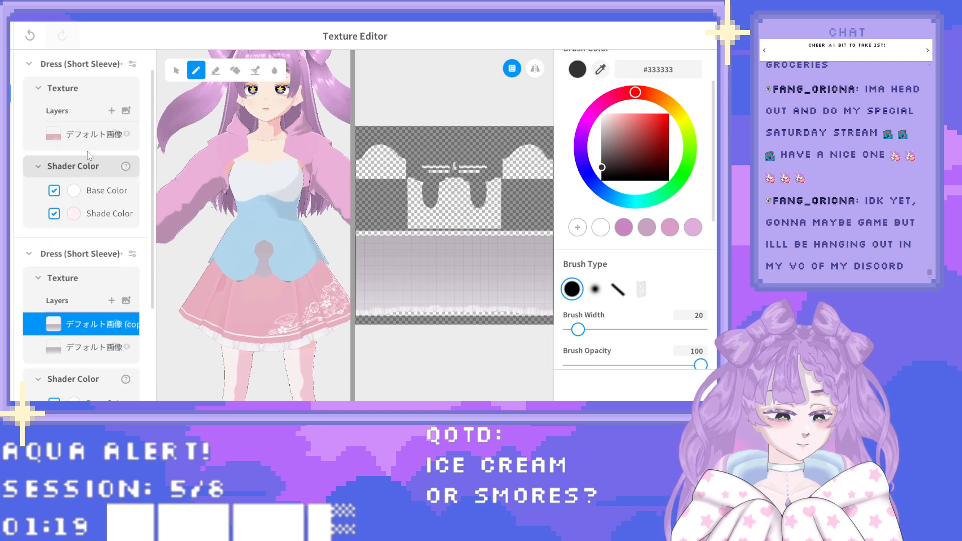
# Fill the pink skirt area on the default layer of the skirt's first Dress (Short Sleeve) template with #DDA6E1.
pyautogui.click(85, 137)
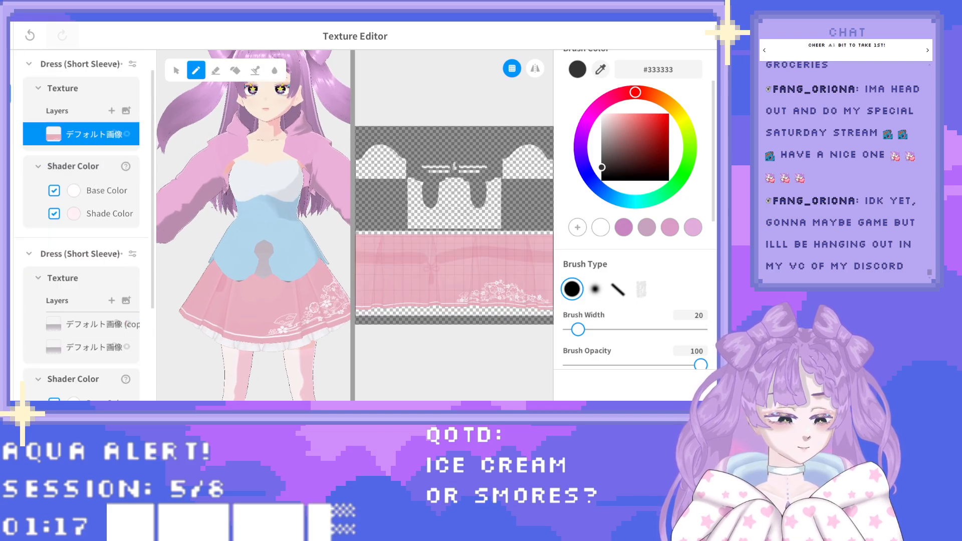
pyautogui.scroll(-2, 415, 221)
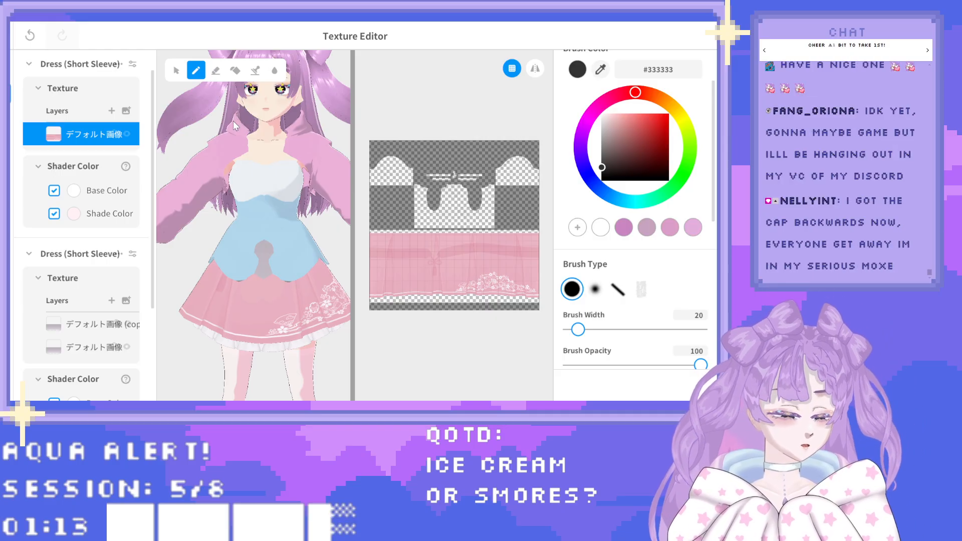
pyautogui.click(235, 69)
pyautogui.click(584, 125)
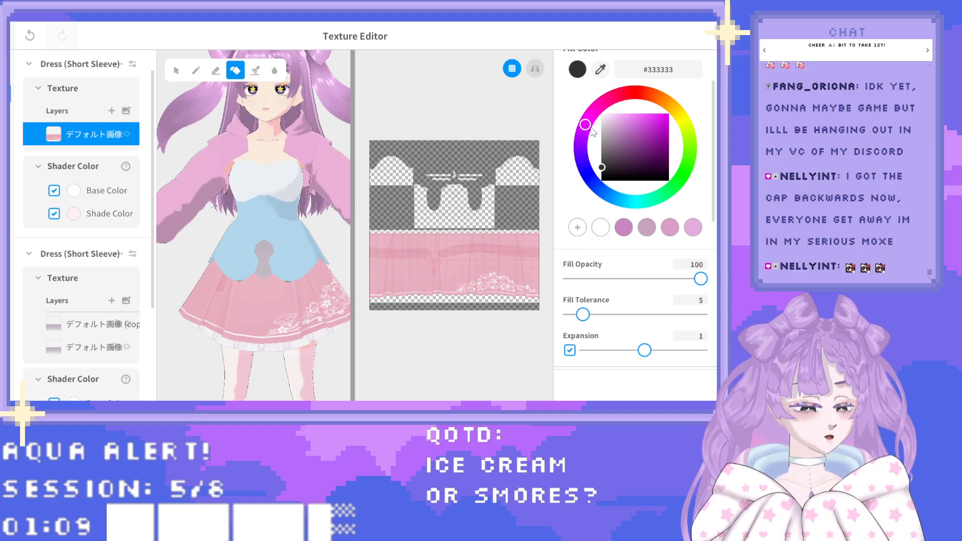
pyautogui.click(626, 118)
pyautogui.moveTo(624, 119); pyautogui.dragTo(621, 120)
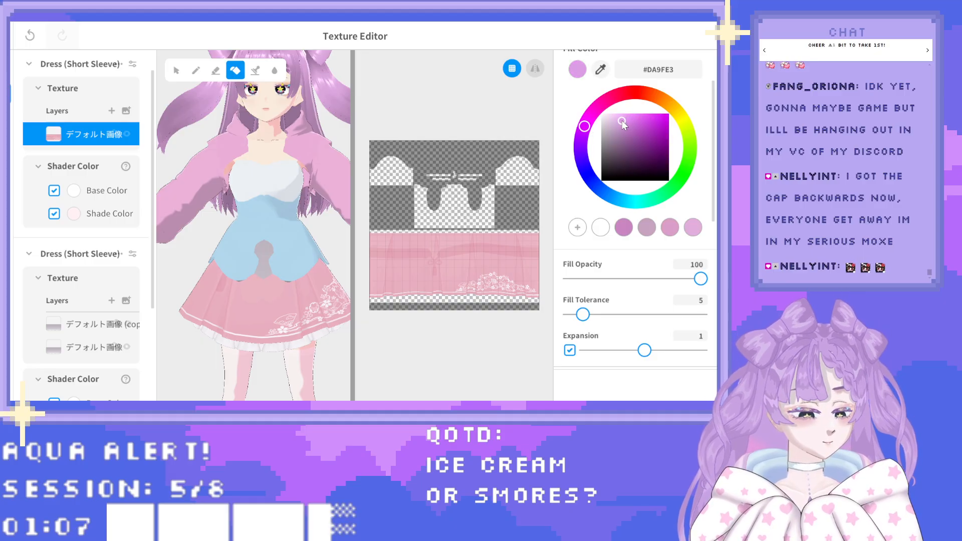
pyautogui.click(588, 122)
pyautogui.click(590, 126)
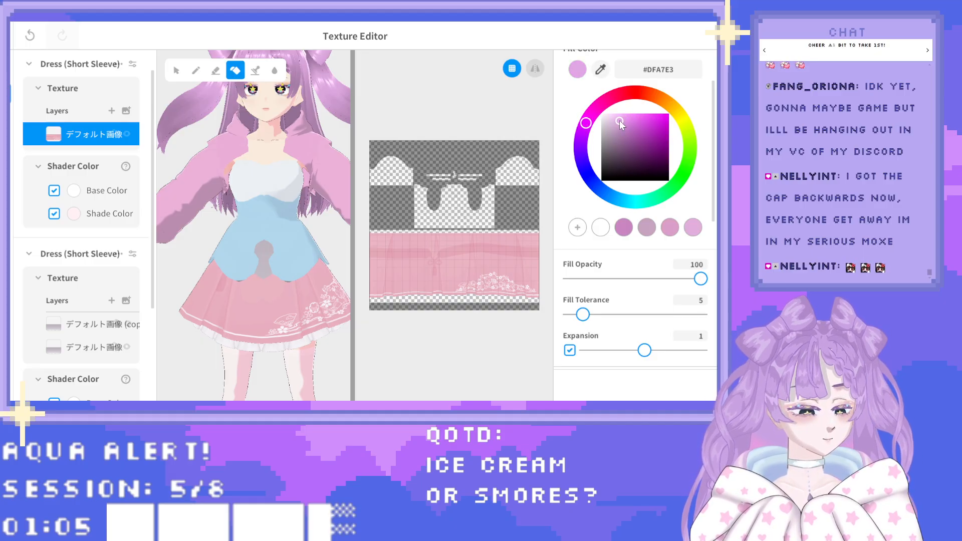
pyautogui.click(619, 121)
pyautogui.click(459, 263)
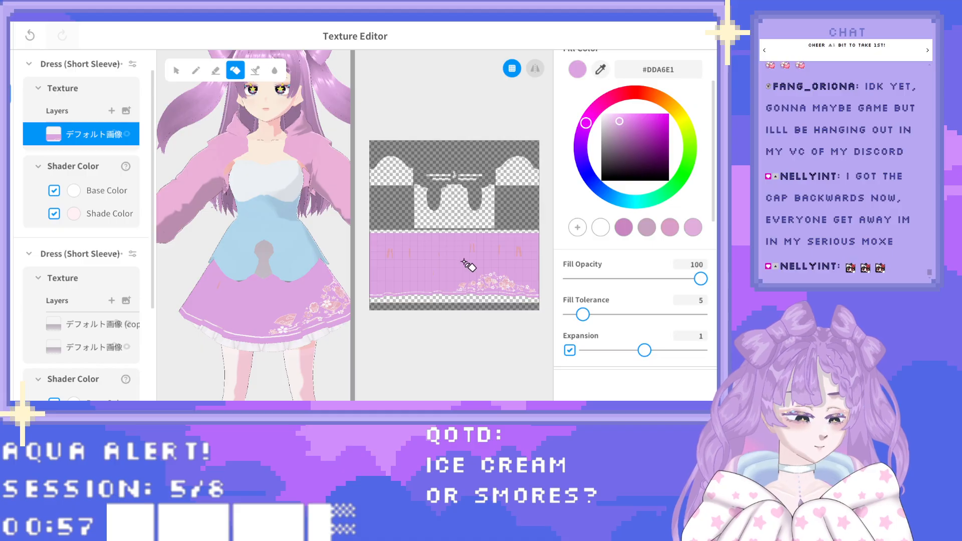
# Paint over the leftover floral pattern and marks on the skirt texture using a 73-wide brush in #DDA6E1.
pyautogui.scroll(1, 466, 262)
pyautogui.click(196, 71)
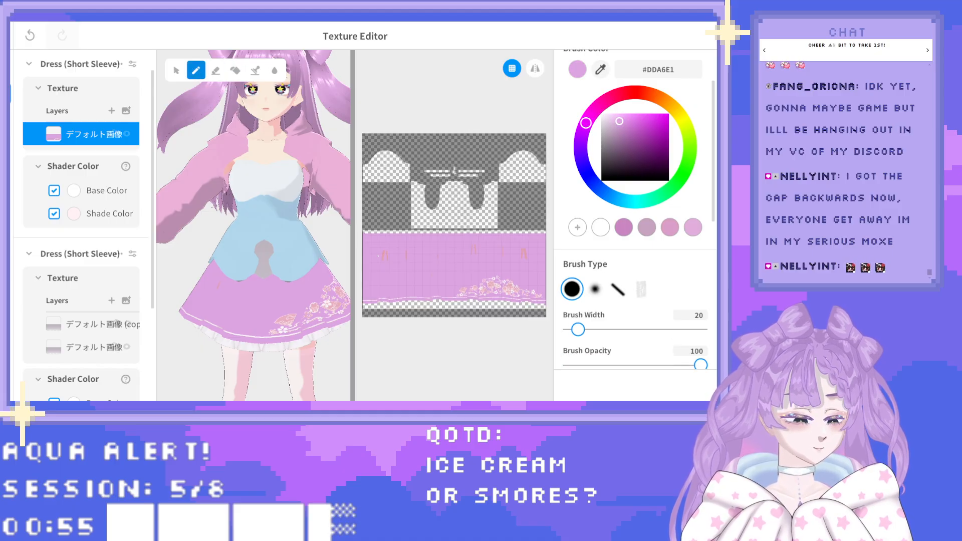
pyautogui.moveTo(578, 329); pyautogui.dragTo(601, 330)
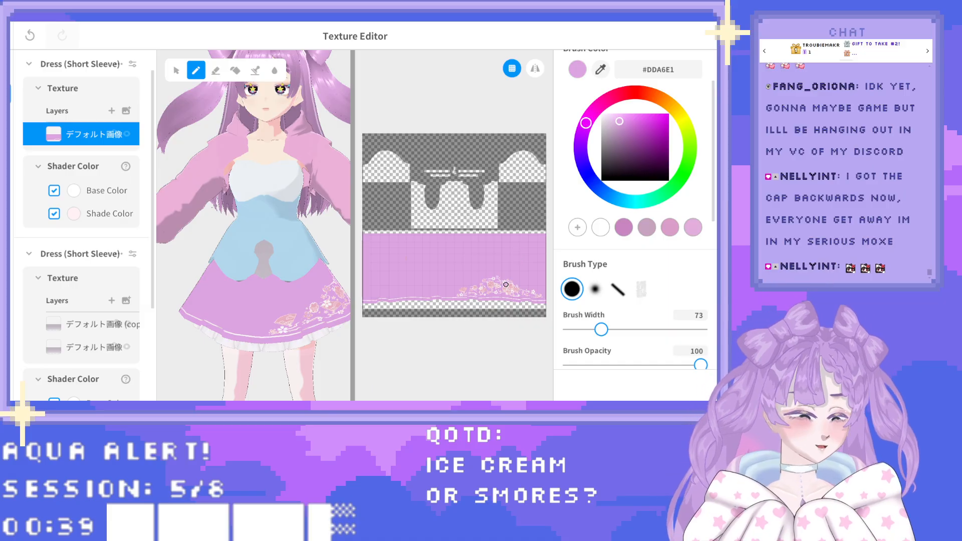
pyautogui.scroll(1, 505, 280)
pyautogui.scroll(-3, 476, 258)
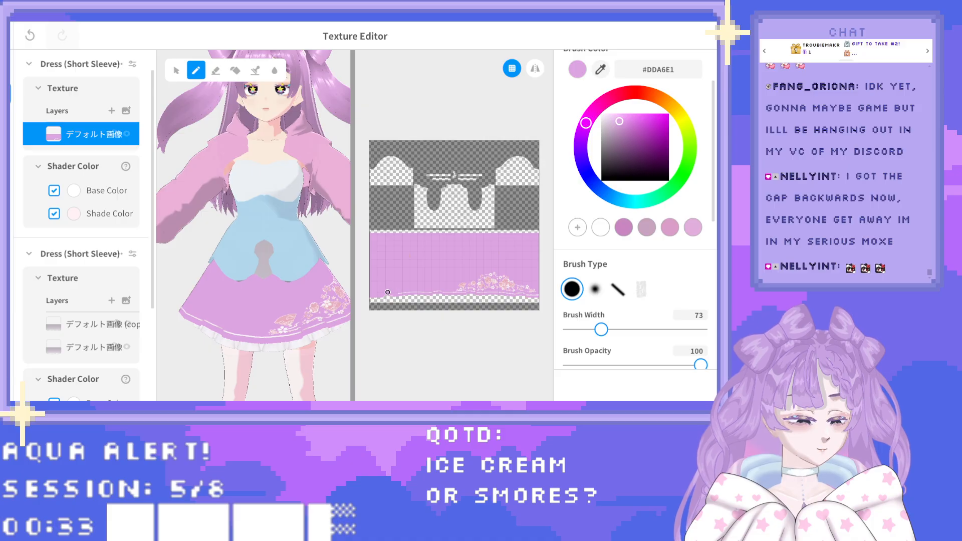
pyautogui.moveTo(428, 292)
pyautogui.mouseDown()
pyautogui.moveTo(532, 290)
pyautogui.moveTo(455, 283)
pyautogui.moveTo(510, 279)
pyautogui.mouseUp()
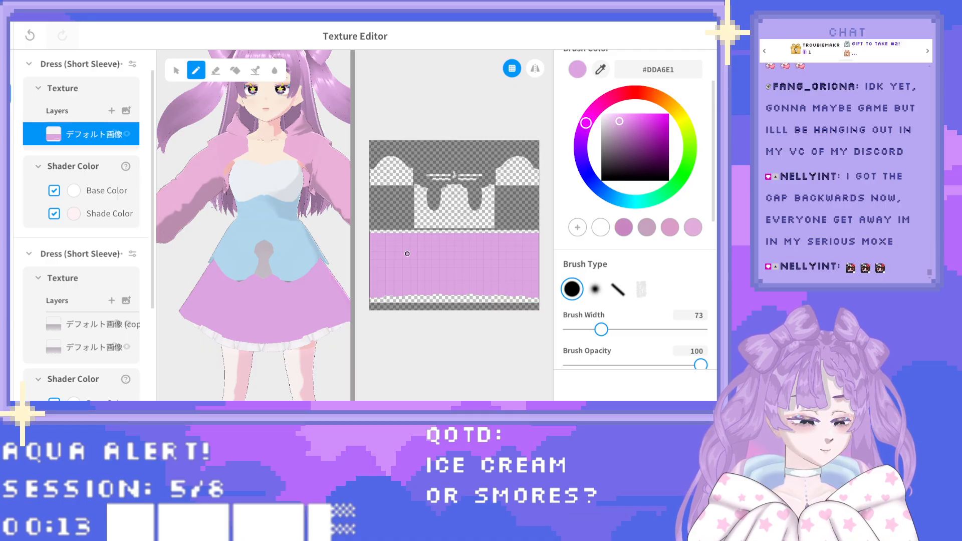
# Paint five darker, vertical fold shadows across the skirt texture with the brush colour #C992CD.
pyautogui.moveTo(618, 122); pyautogui.dragTo(621, 126)
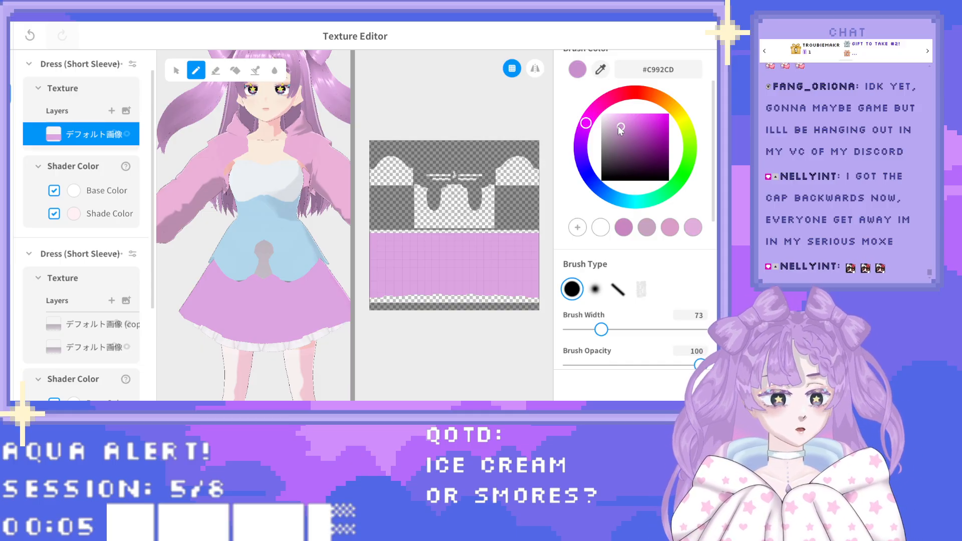
pyautogui.moveTo(378, 284)
pyautogui.mouseDown()
pyautogui.moveTo(388, 246)
pyautogui.moveTo(395, 289)
pyautogui.mouseUp()
pyautogui.moveTo(387, 254)
pyautogui.mouseDown()
pyautogui.moveTo(380, 286)
pyautogui.moveTo(388, 277)
pyautogui.moveTo(382, 281)
pyautogui.moveTo(381, 256)
pyautogui.moveTo(392, 291)
pyautogui.moveTo(417, 252)
pyautogui.moveTo(423, 286)
pyautogui.moveTo(411, 288)
pyautogui.moveTo(415, 255)
pyautogui.moveTo(421, 281)
pyautogui.mouseUp()
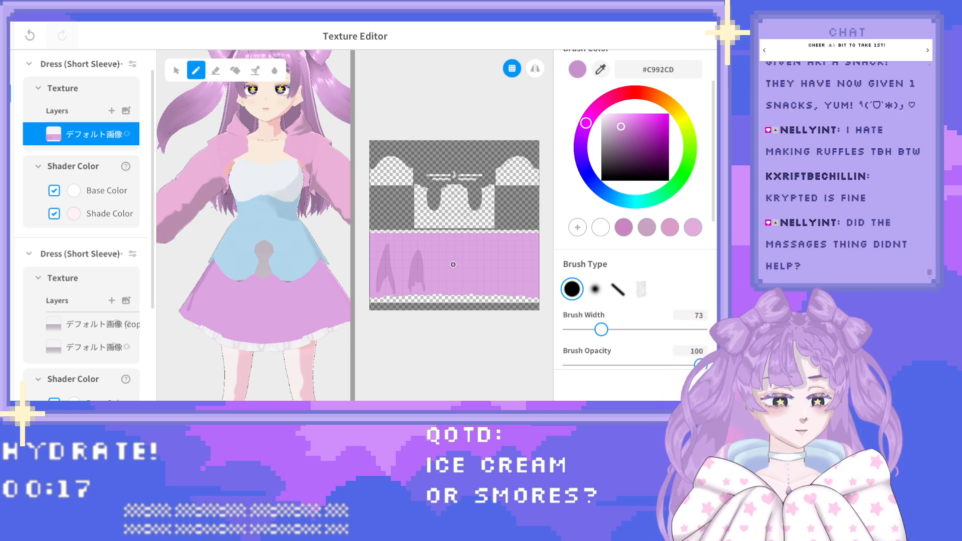
pyautogui.moveTo(436, 278)
pyautogui.mouseDown()
pyautogui.moveTo(436, 287)
pyautogui.moveTo(454, 270)
pyautogui.moveTo(445, 253)
pyautogui.moveTo(441, 271)
pyautogui.mouseUp()
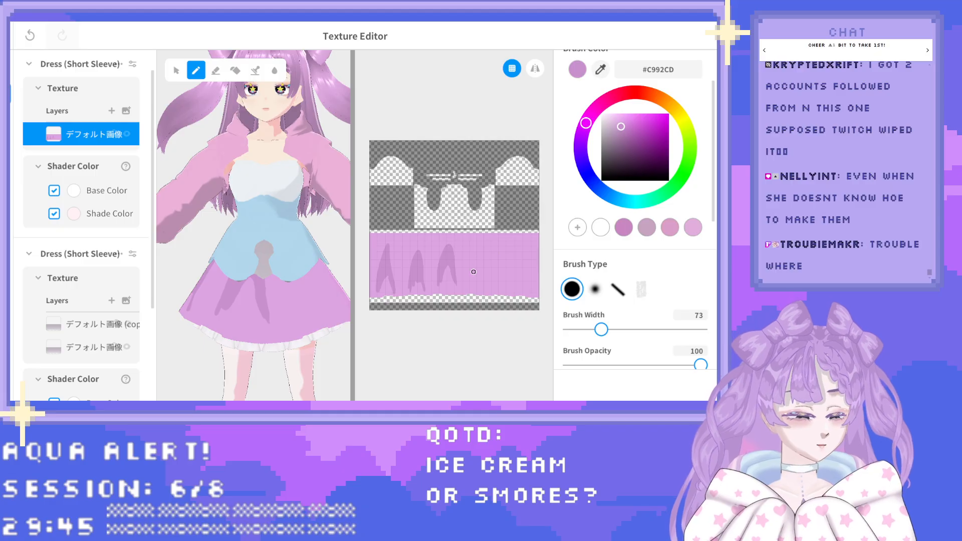
pyautogui.moveTo(476, 278)
pyautogui.mouseDown()
pyautogui.moveTo(480, 251)
pyautogui.moveTo(477, 281)
pyautogui.mouseUp()
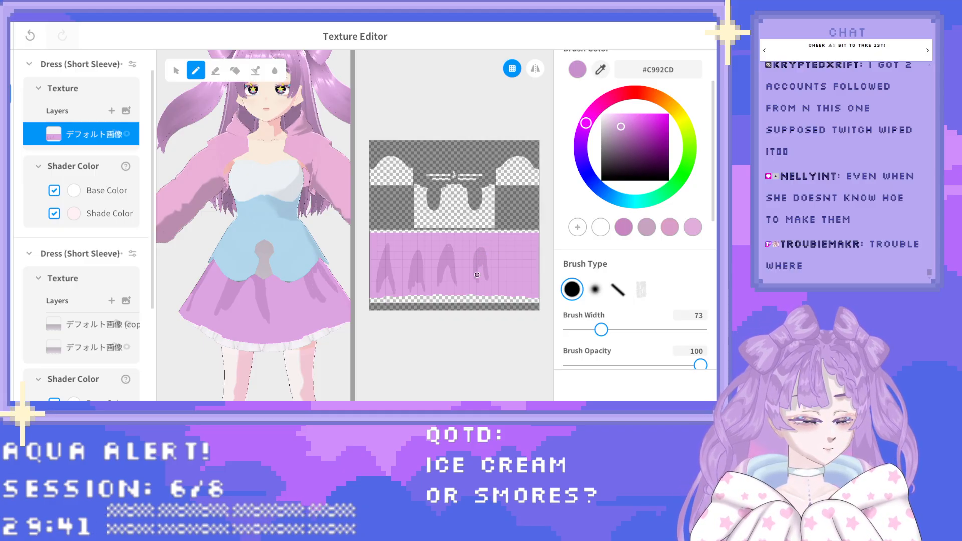
pyautogui.moveTo(521, 281); pyautogui.dragTo(508, 264)
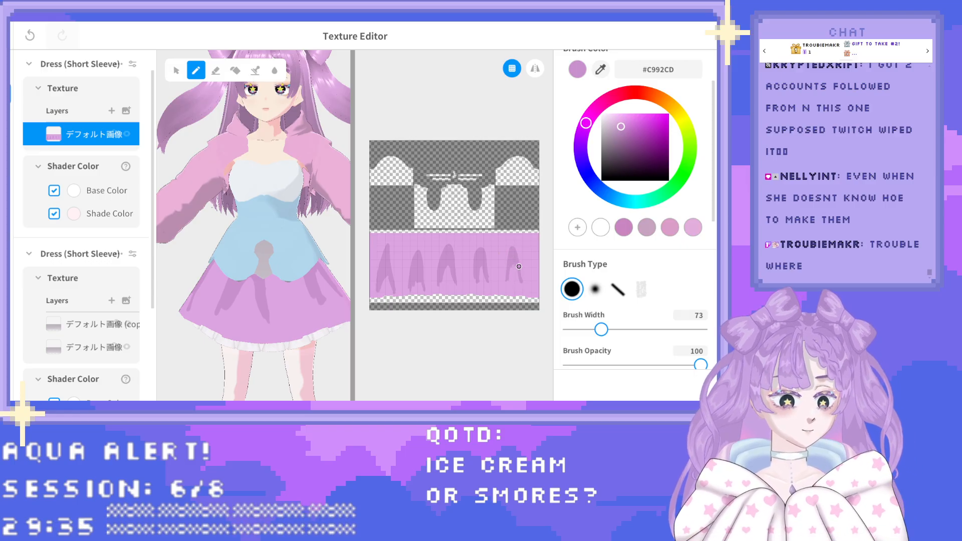
# Try drawing a wavy ruffle line in #765579 across the skirt texture of the first template, undoing each attempt.
pyautogui.click(86, 339)
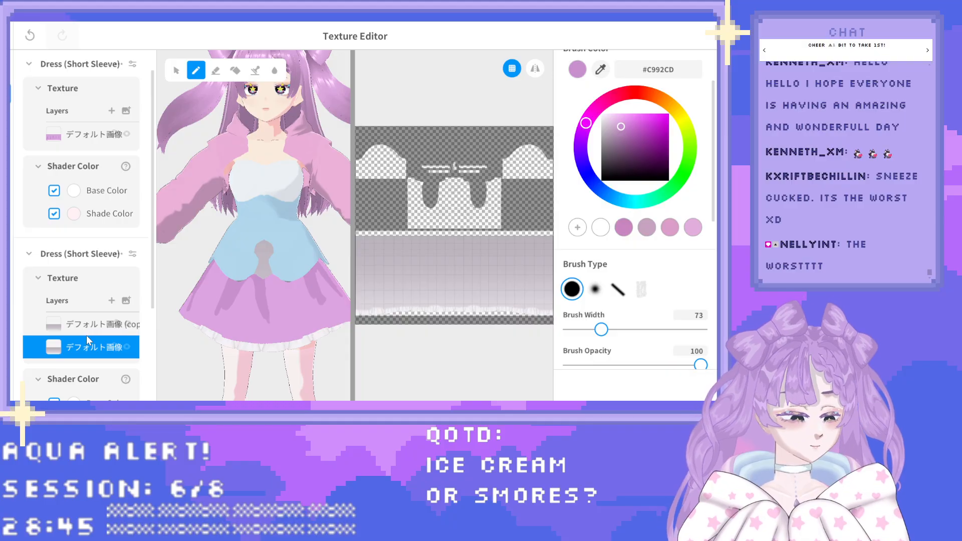
pyautogui.click(622, 149)
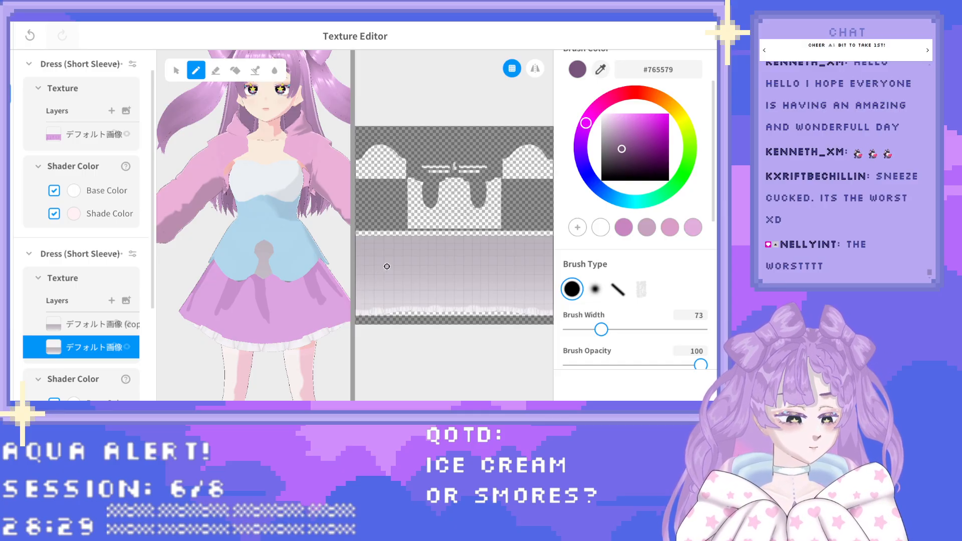
pyautogui.click(100, 129)
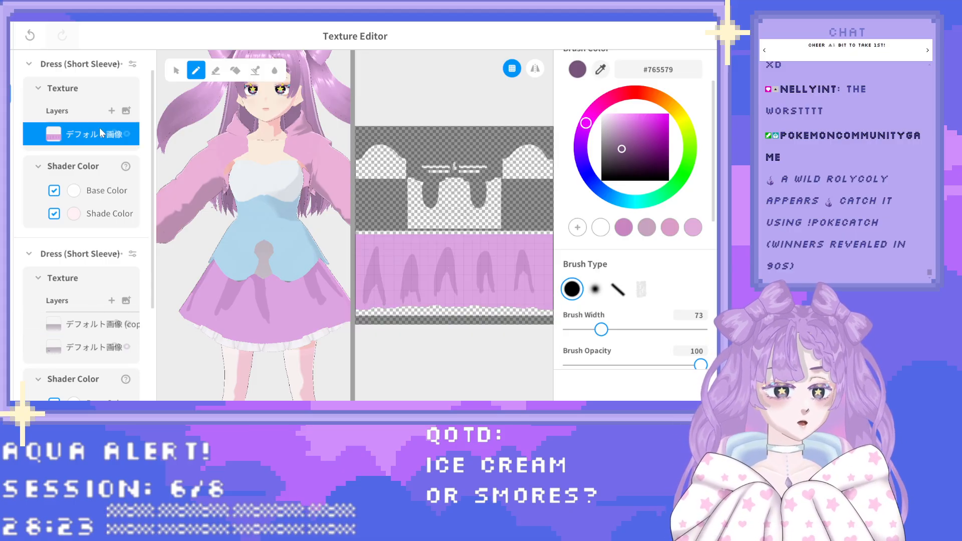
pyautogui.moveTo(364, 271)
pyautogui.mouseDown()
pyautogui.moveTo(389, 252)
pyautogui.moveTo(406, 267)
pyautogui.mouseUp()
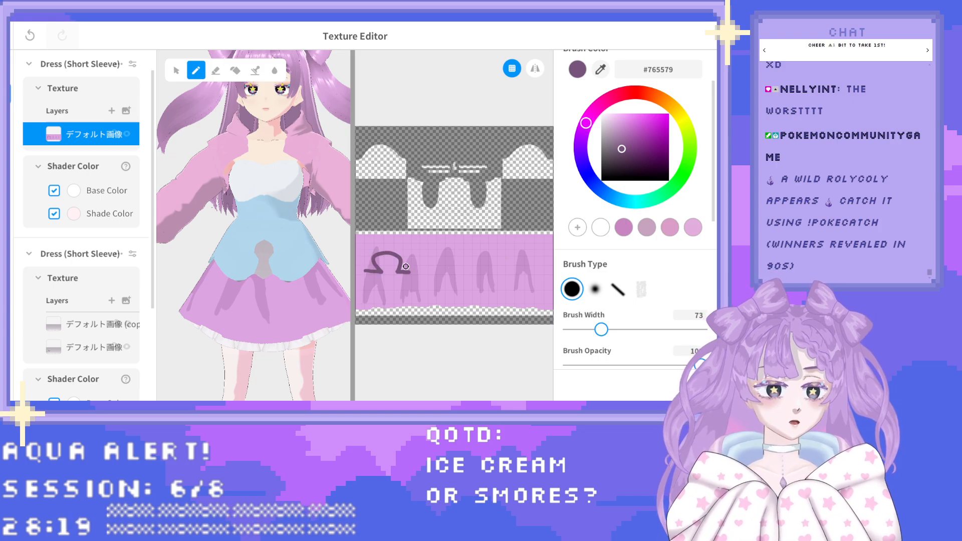
pyautogui.hotkey('ctrl', 'z')
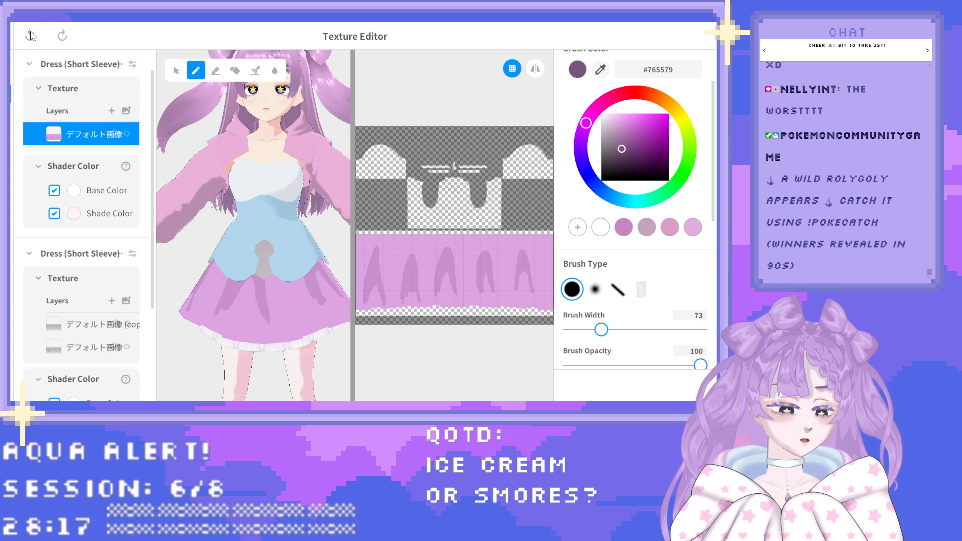
pyautogui.moveTo(361, 274)
pyautogui.mouseDown()
pyautogui.moveTo(408, 268)
pyautogui.moveTo(439, 283)
pyautogui.moveTo(475, 273)
pyautogui.moveTo(485, 285)
pyautogui.moveTo(519, 290)
pyautogui.moveTo(522, 272)
pyautogui.moveTo(527, 278)
pyautogui.mouseUp()
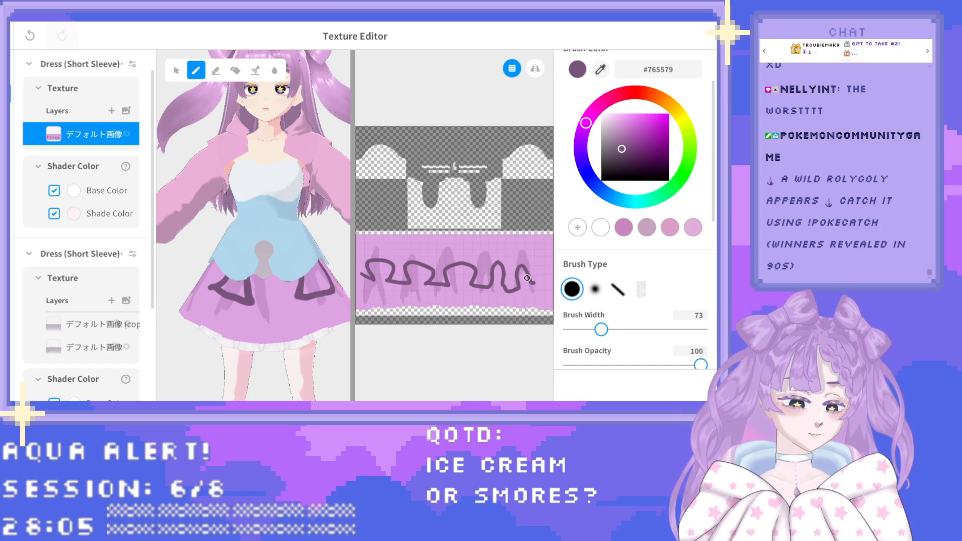
pyautogui.click(30, 35)
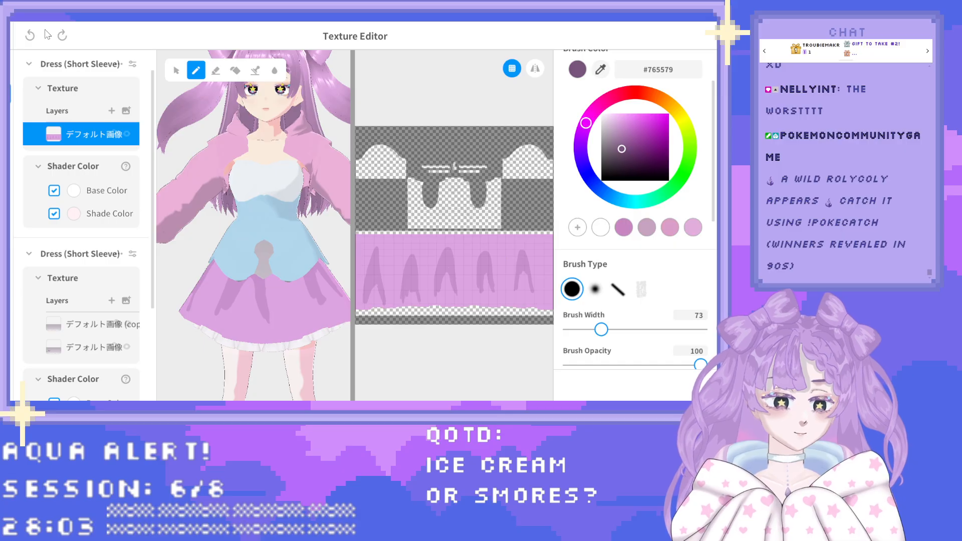
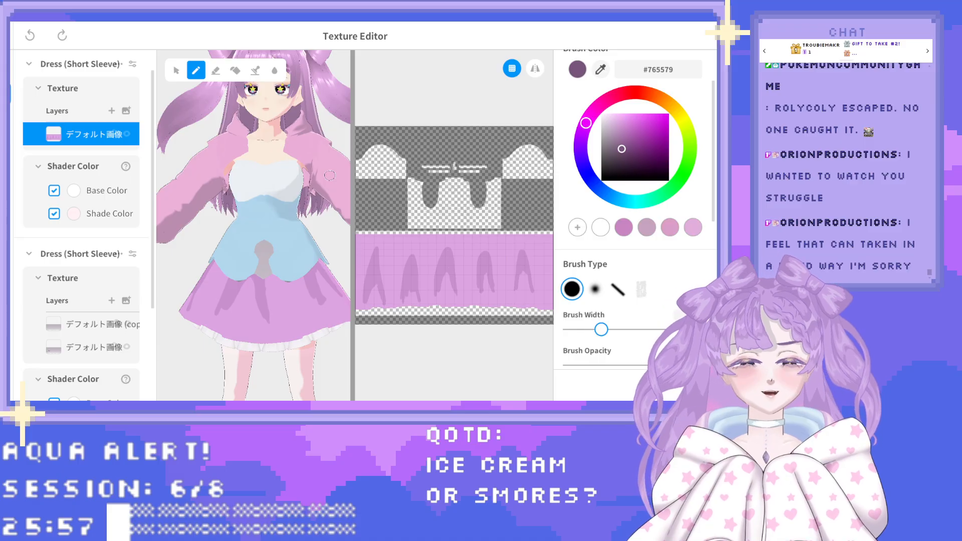
# Select the original default layer of the second Dress (Short Sleeve) template and set the brush to #535894 with width 116.
pyautogui.scroll(-1, 76, 280)
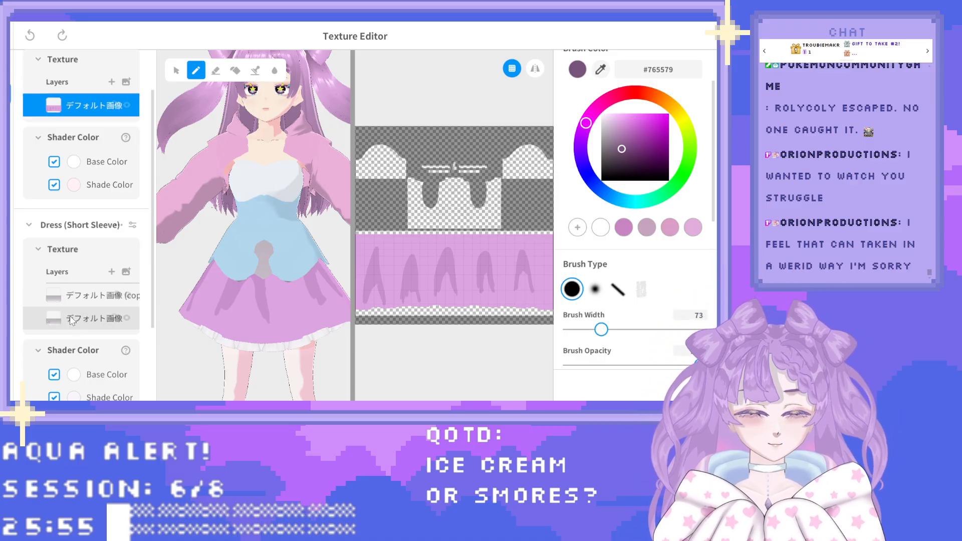
pyautogui.click(120, 312)
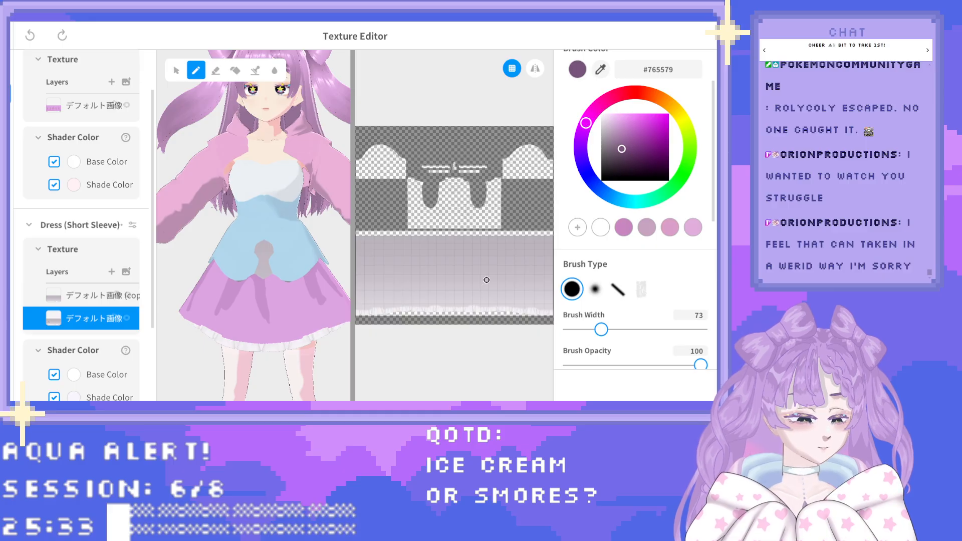
pyautogui.scroll(-1, 486, 278)
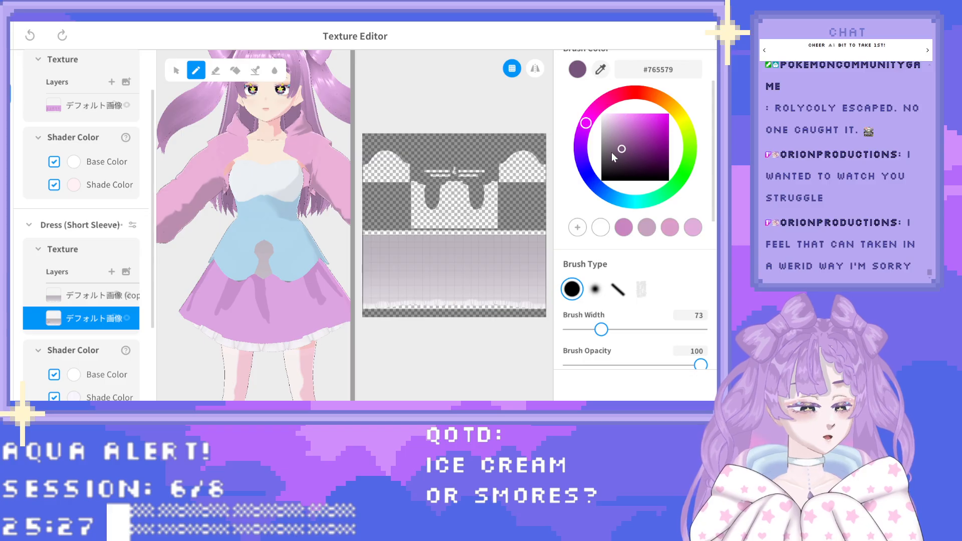
pyautogui.click(590, 179)
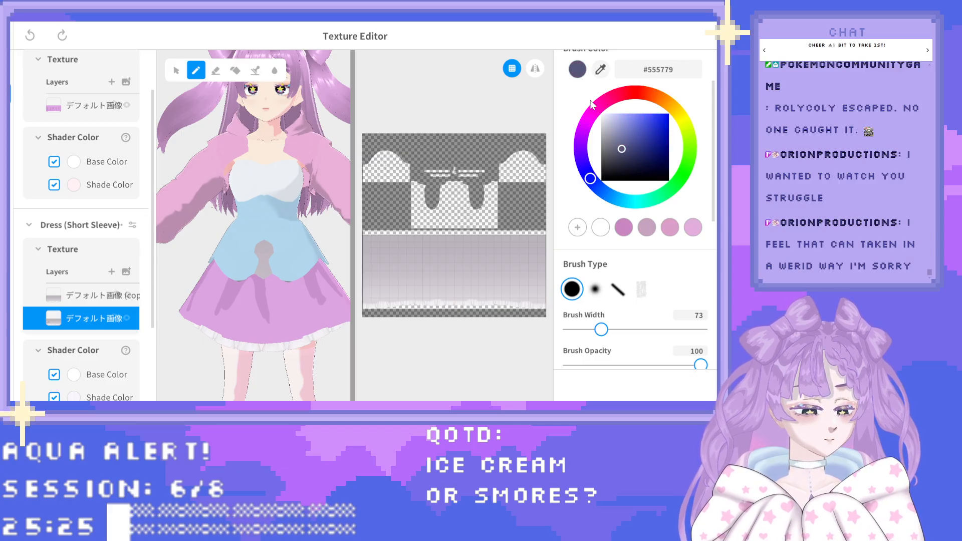
pyautogui.moveTo(629, 141); pyautogui.dragTo(631, 141)
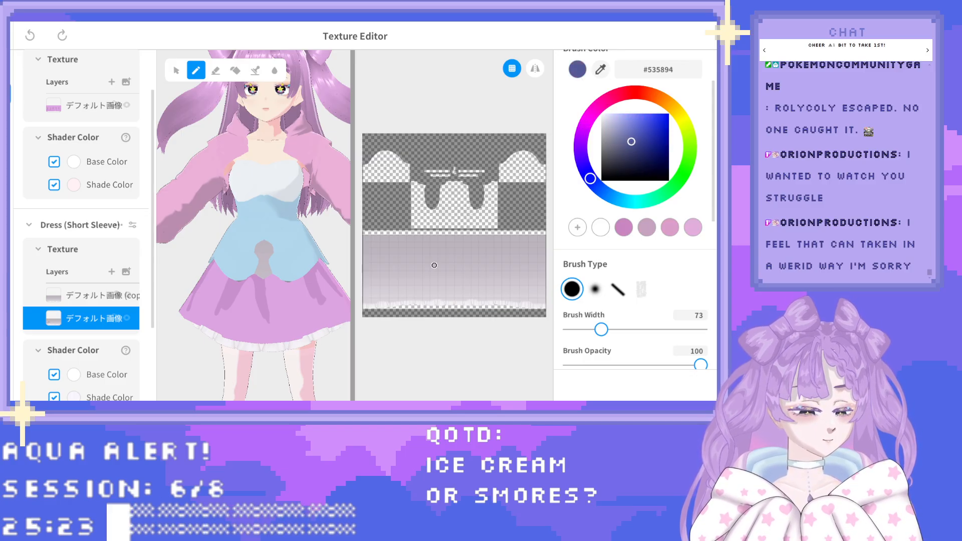
pyautogui.moveTo(602, 329); pyautogui.dragTo(620, 329)
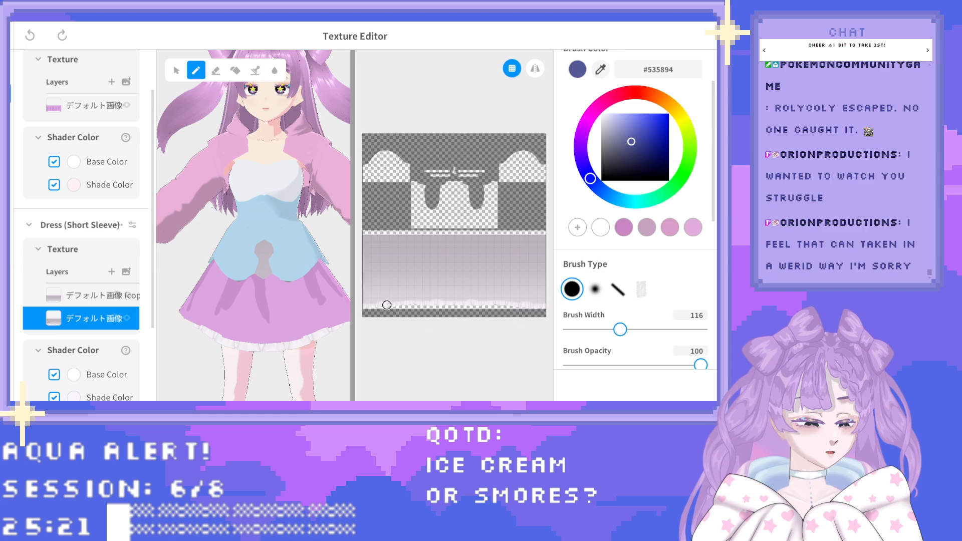
# Try painting a #535894 band along the lower edge of the second template's ruffle texture and undo it.
pyautogui.moveTo(369, 308); pyautogui.dragTo(515, 308)
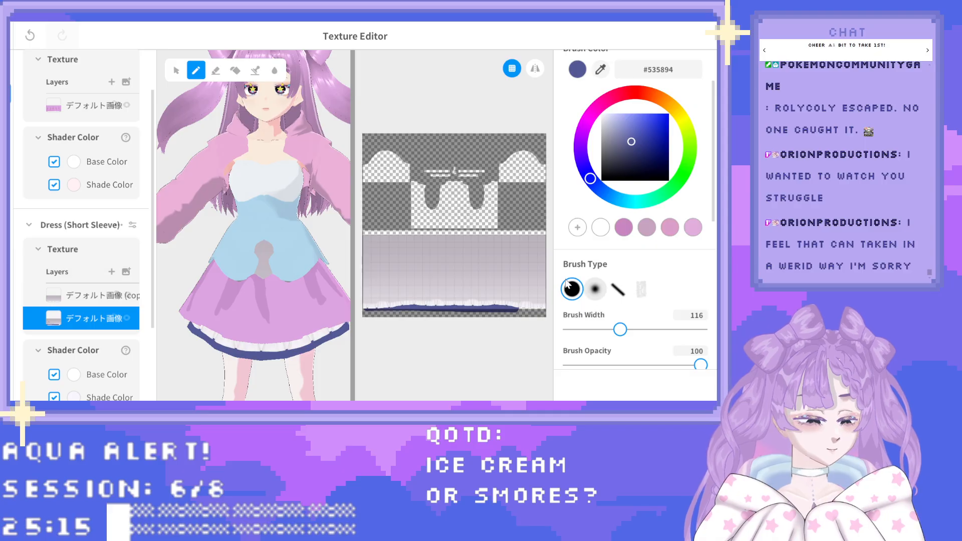
pyautogui.click(31, 34)
pyautogui.click(178, 74)
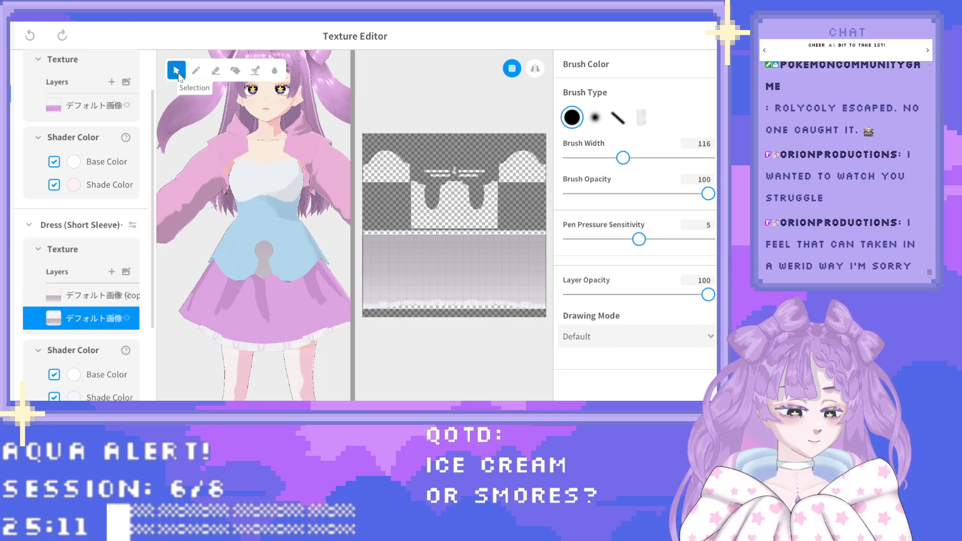
pyautogui.scroll(-1, 485, 284)
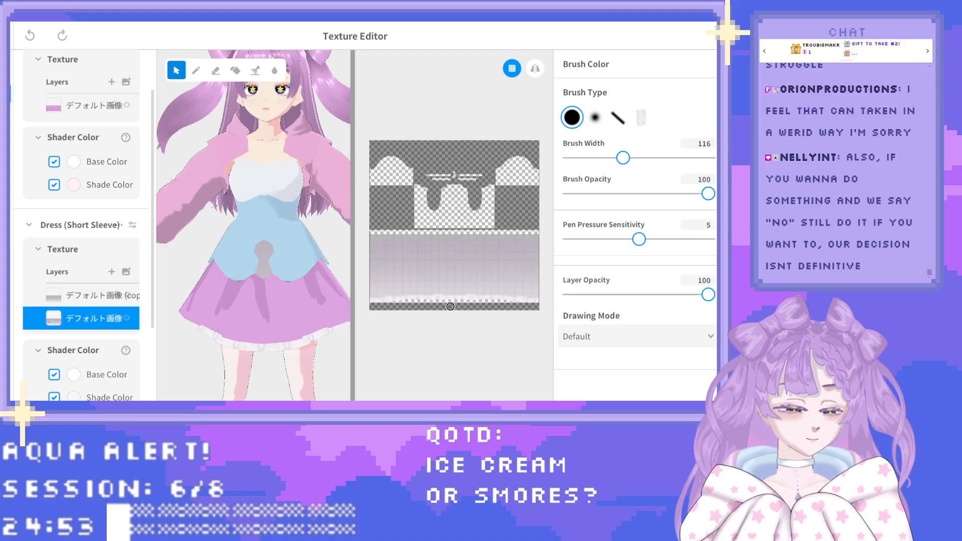
pyautogui.scroll(1, 368, 302)
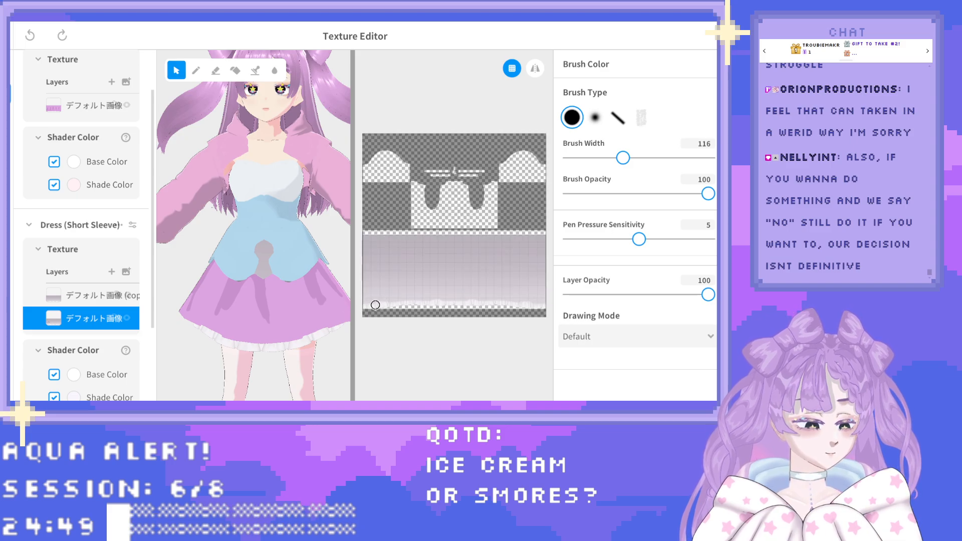
# Apply the Fill tool in #535894 to the ruffled hem strip on the second template's default layer.
pyautogui.click(196, 70)
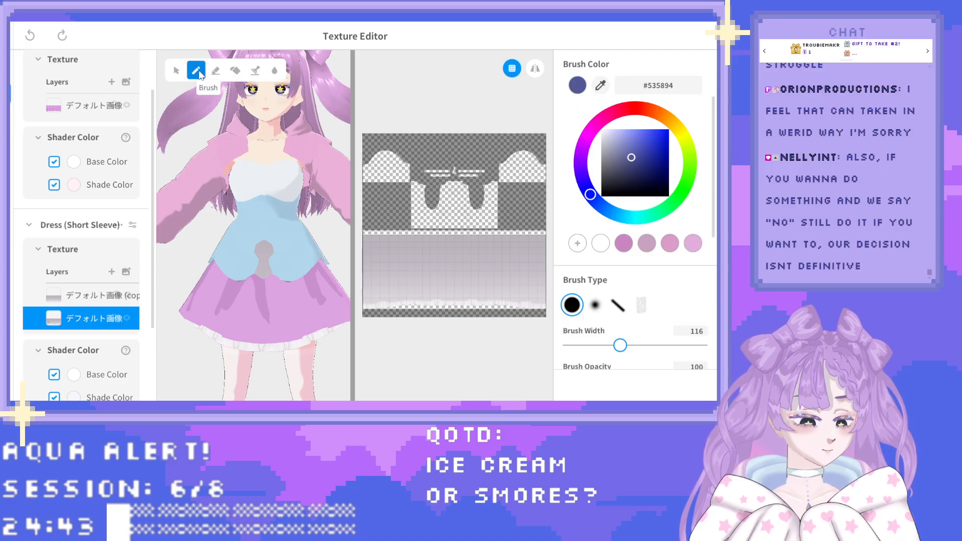
pyautogui.click(235, 71)
pyautogui.click(404, 304)
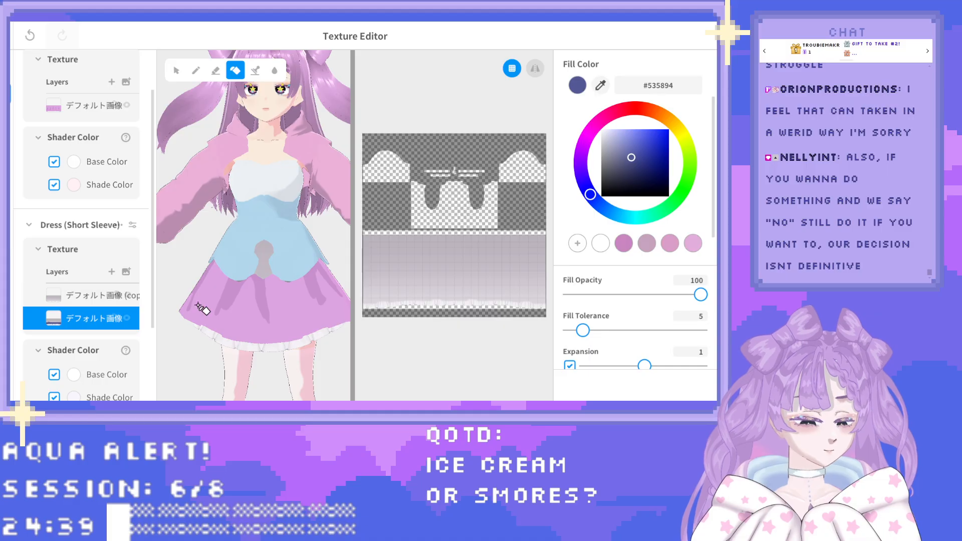
# Try erasing the stray wavy marks on the second dress template's default layer with its copy layer hidden, then undo.
pyautogui.click(128, 296)
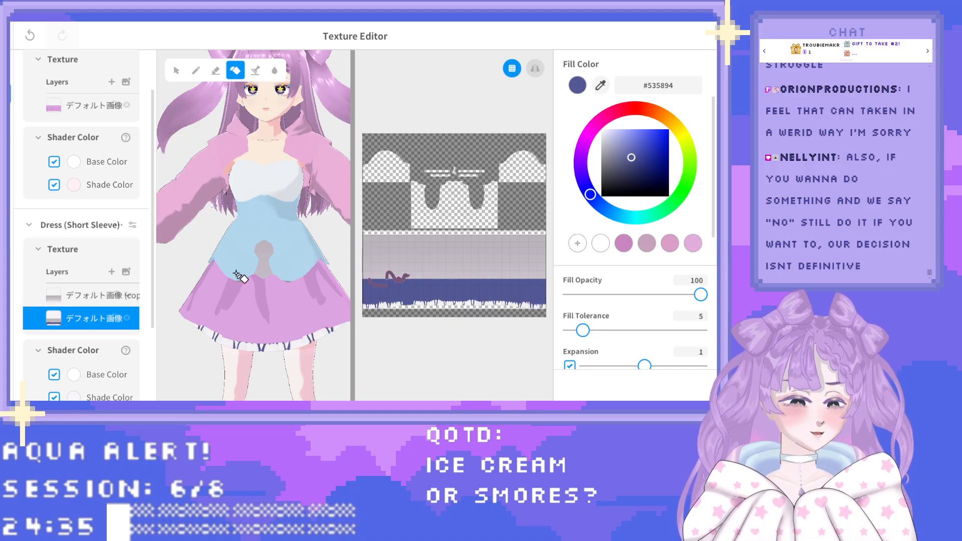
pyautogui.click(215, 70)
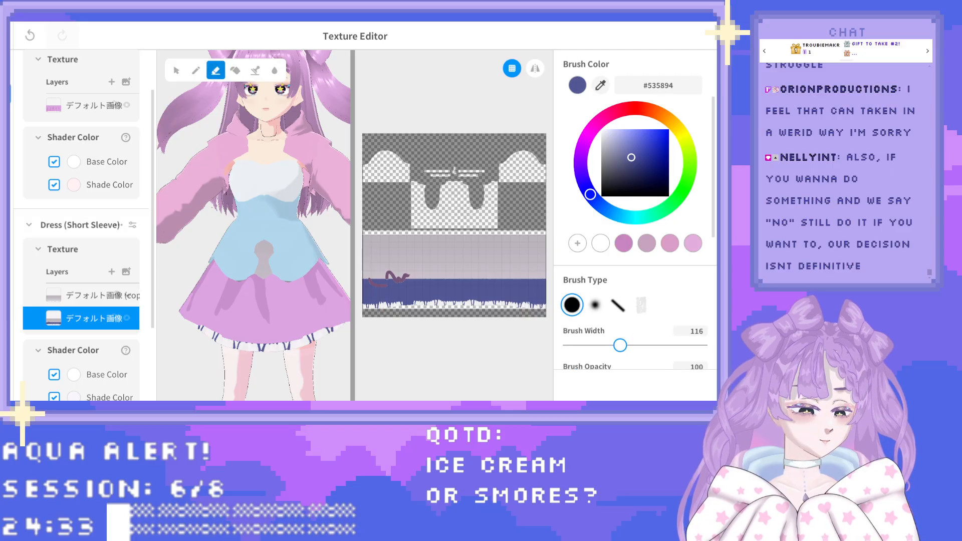
pyautogui.moveTo(371, 281)
pyautogui.mouseDown()
pyautogui.moveTo(394, 267)
pyautogui.moveTo(399, 276)
pyautogui.moveTo(373, 267)
pyautogui.mouseUp()
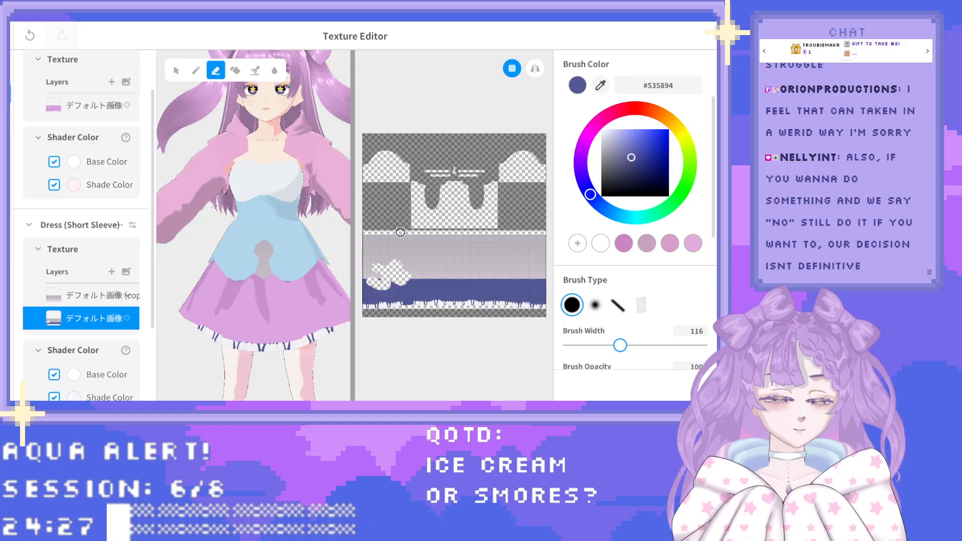
pyautogui.click(31, 34)
pyautogui.click(31, 33)
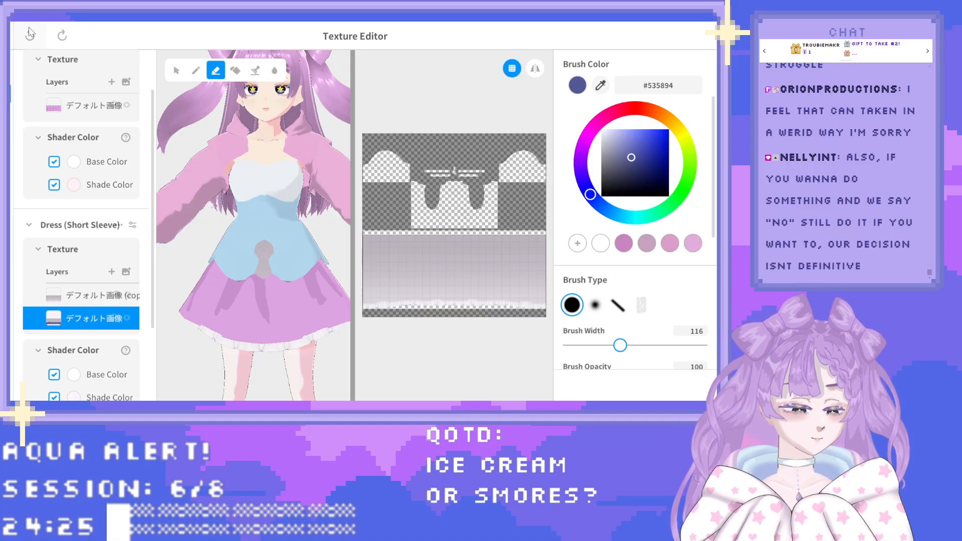
# Try painting #535894 over the hem's lower edge on the second dress template's default layer, undoing each attempt.
pyautogui.click(196, 70)
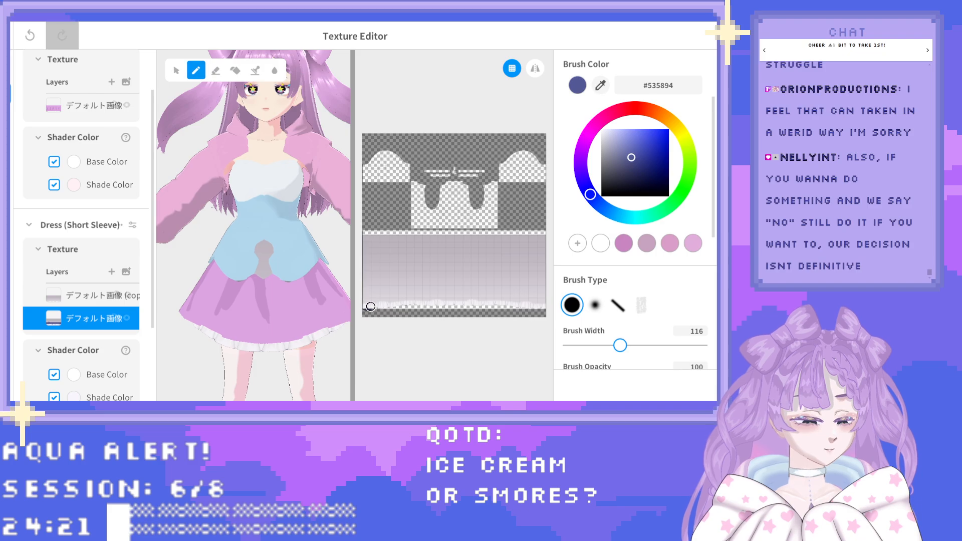
pyautogui.moveTo(366, 308); pyautogui.dragTo(387, 308)
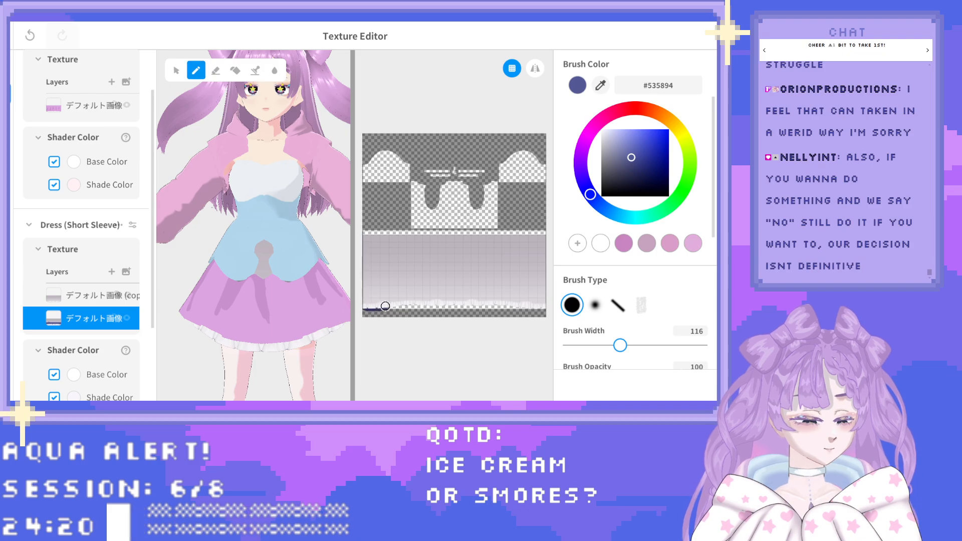
pyautogui.click(30, 34)
pyautogui.click(127, 295)
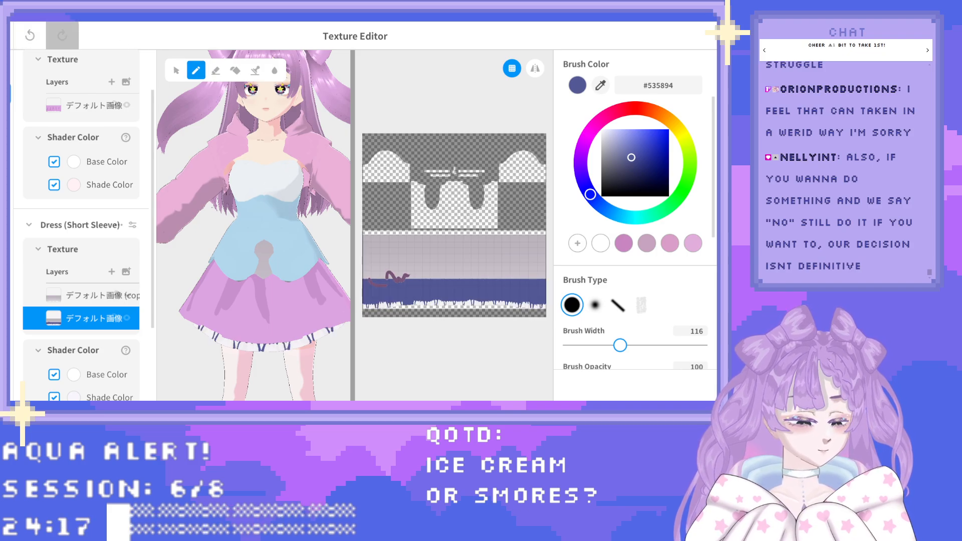
pyautogui.moveTo(368, 307); pyautogui.dragTo(415, 307)
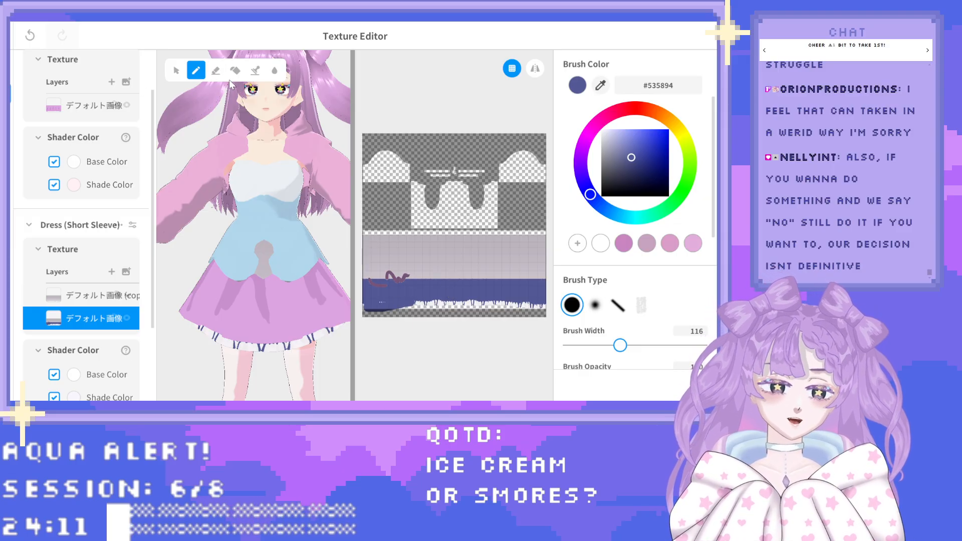
pyautogui.click(31, 33)
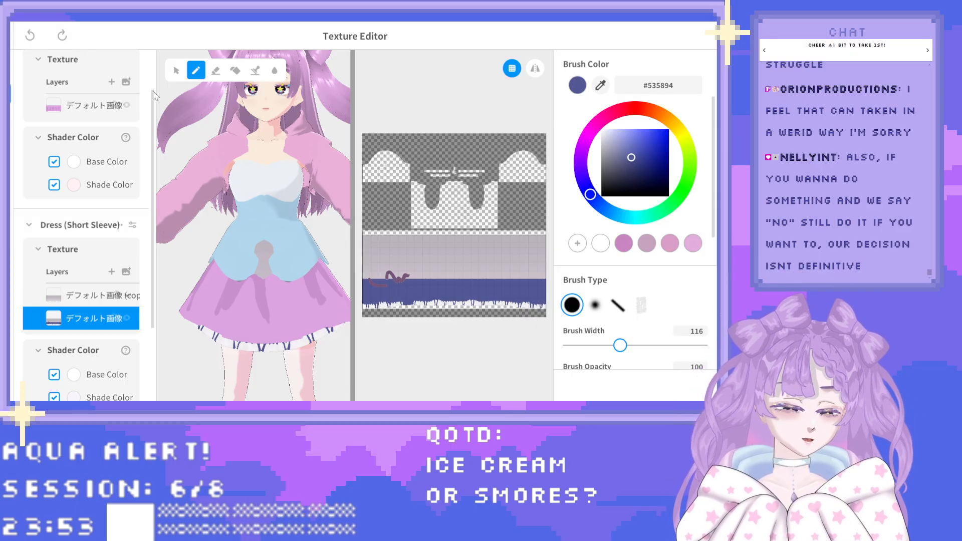
# Hide the original default layer of the second Dress (Short Sleeve) template and close the editor, overwriting the Bottoms item.
pyautogui.click(128, 319)
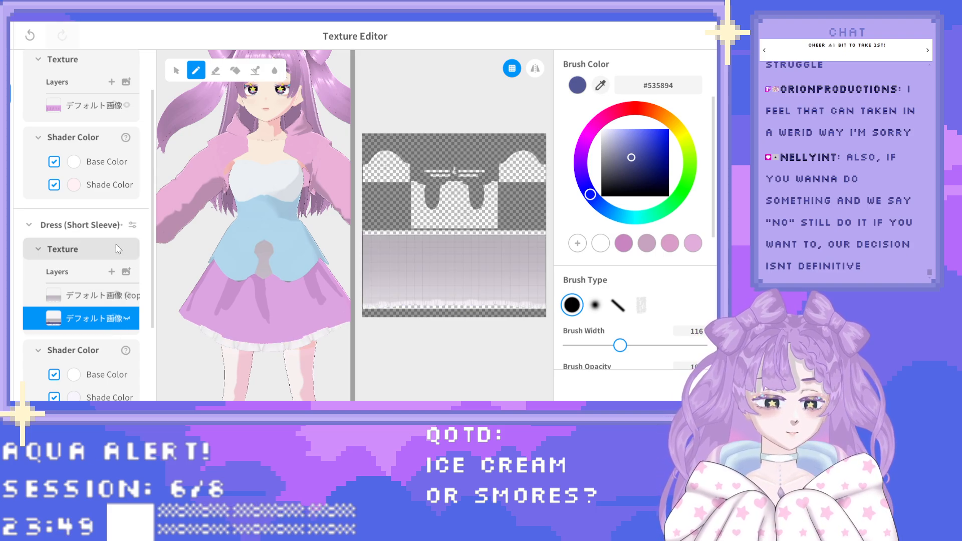
pyautogui.click(2, 35)
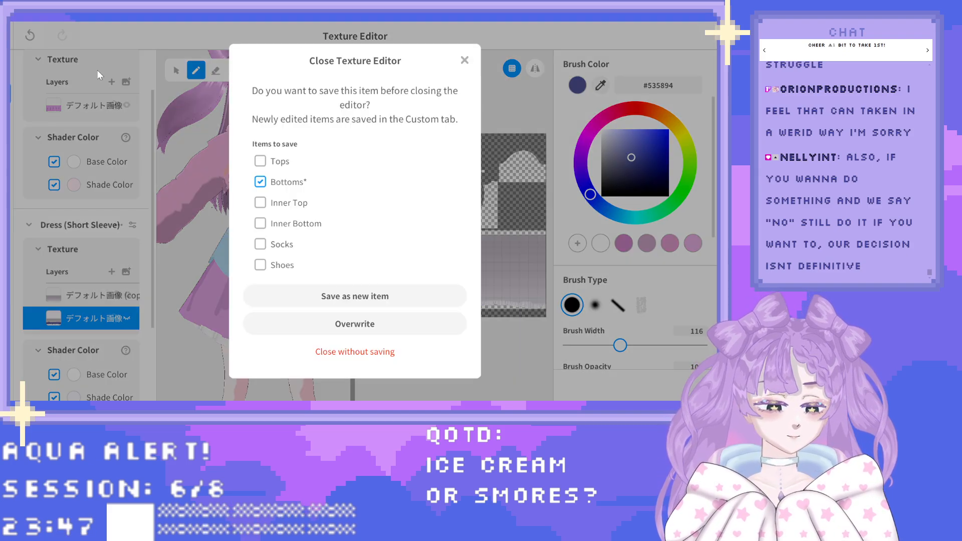
pyautogui.click(381, 325)
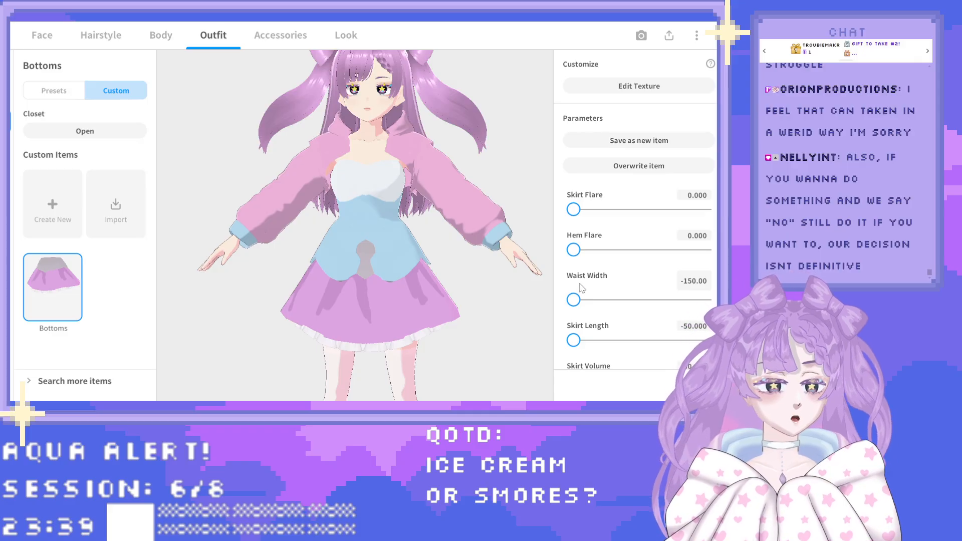
# Set Waist Width to -150 in the last parameter group of the custom Bottoms item.
pyautogui.scroll(-3, 651, 281)
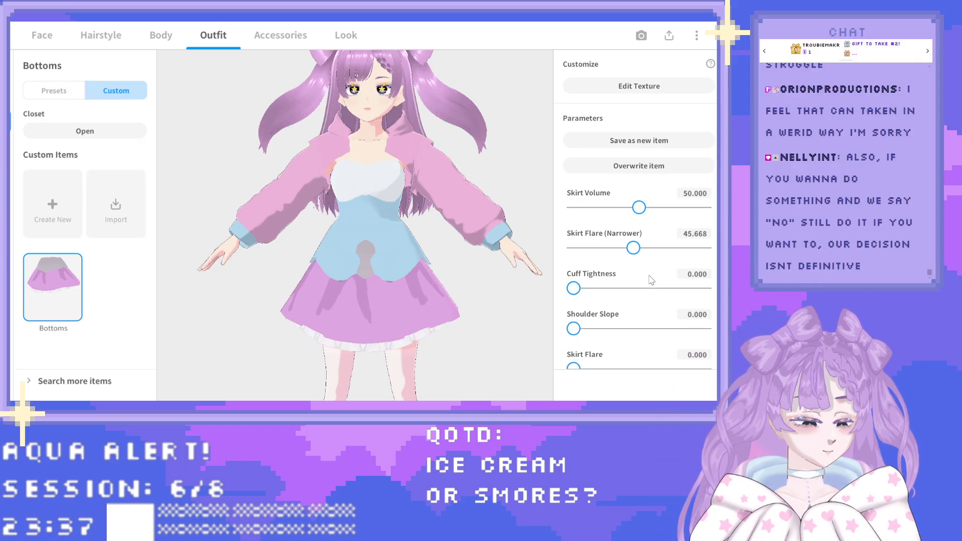
pyautogui.scroll(-12, 651, 280)
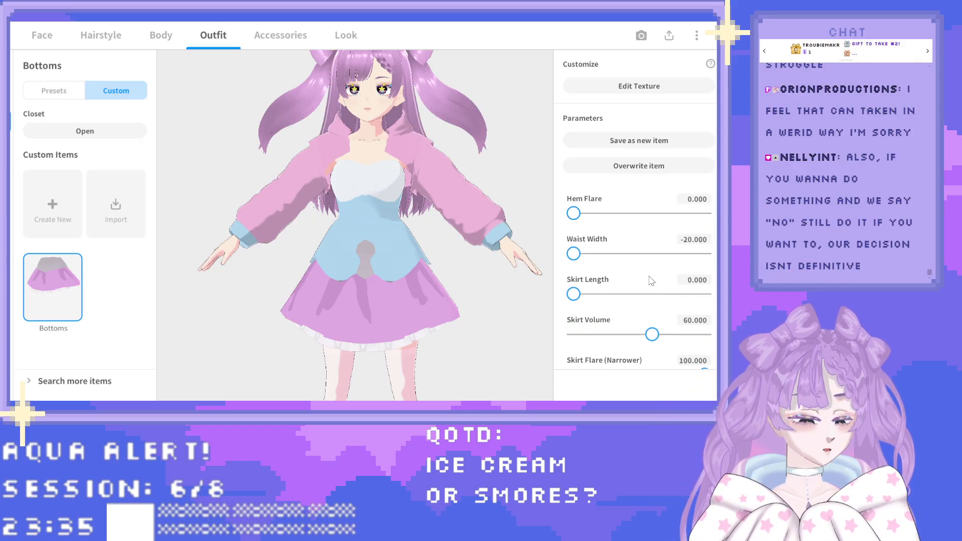
pyautogui.scroll(-3, 651, 281)
pyautogui.scroll(2, 651, 283)
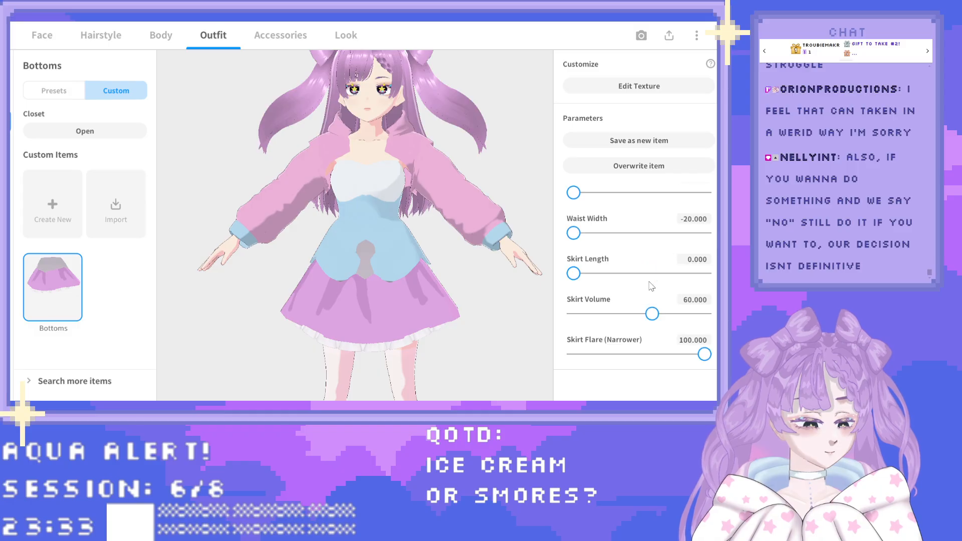
pyautogui.click(699, 218)
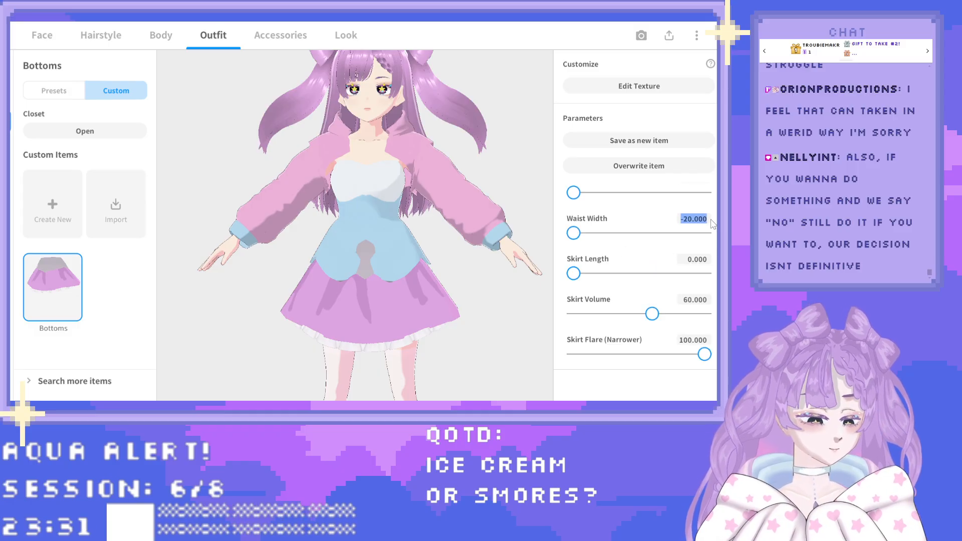
pyautogui.write('-150.00')
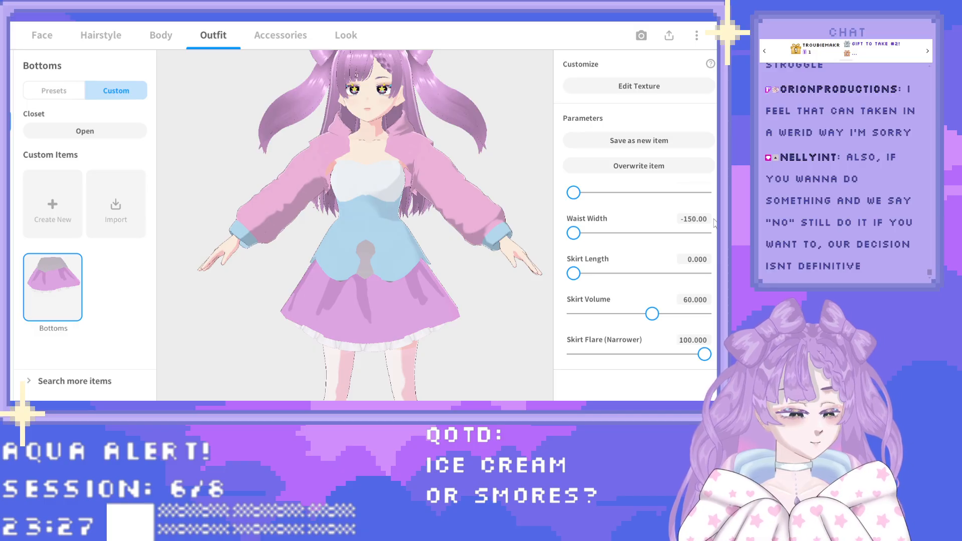
# Set Waist Width to -150 in the Bottoms parameter group whose Hem Flare is 40.
pyautogui.scroll(-2, 662, 280)
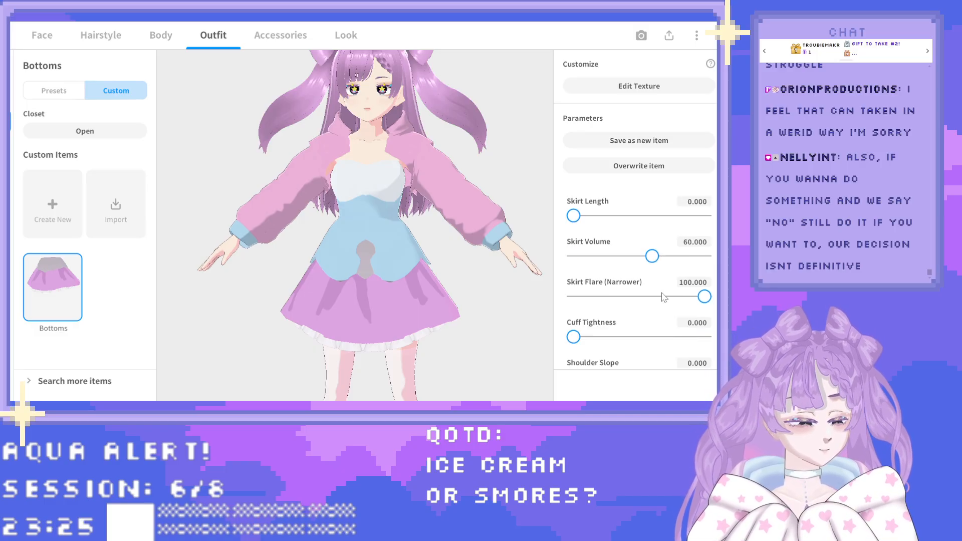
pyautogui.scroll(-1, 664, 297)
pyautogui.scroll(2, 663, 295)
pyautogui.scroll(-7, 662, 296)
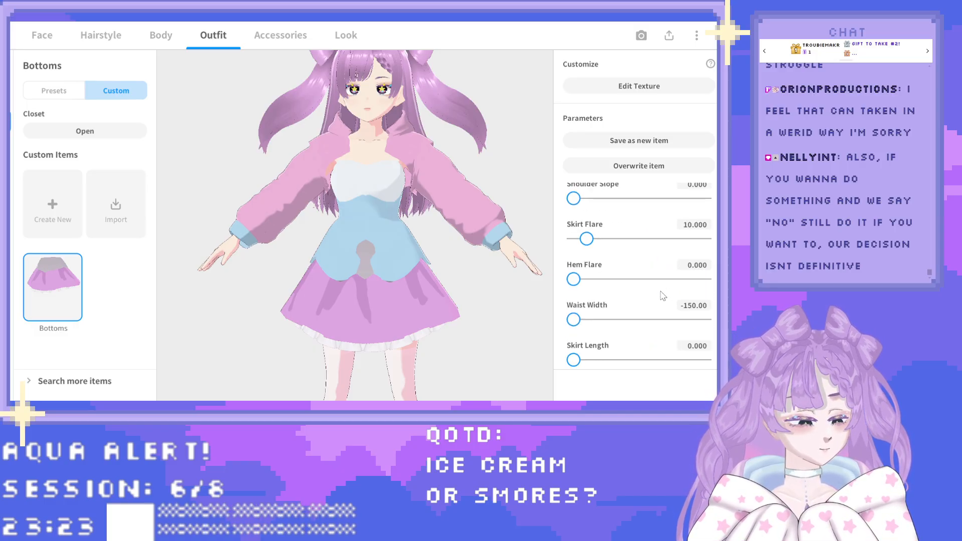
pyautogui.scroll(1, 662, 295)
pyautogui.scroll(1, 663, 293)
pyautogui.scroll(6, 662, 293)
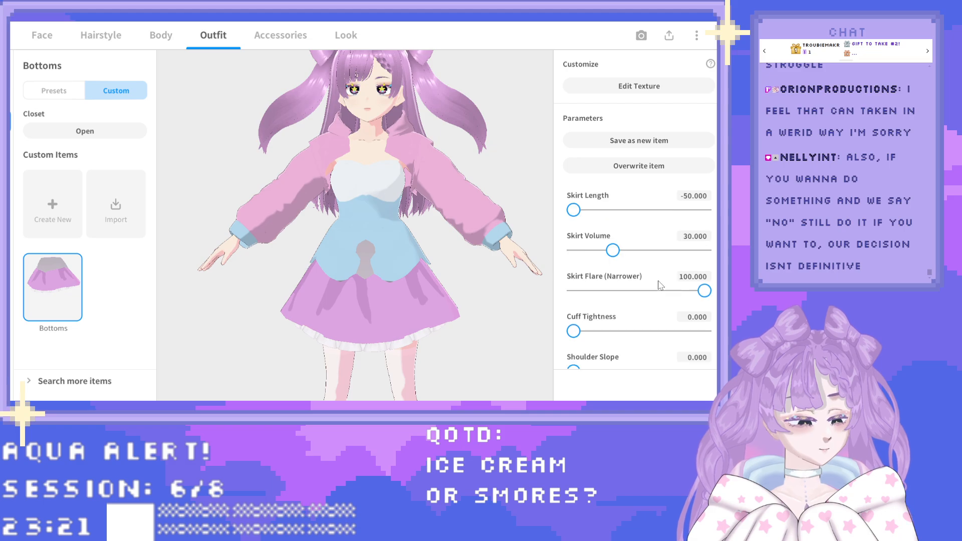
pyautogui.scroll(1, 660, 286)
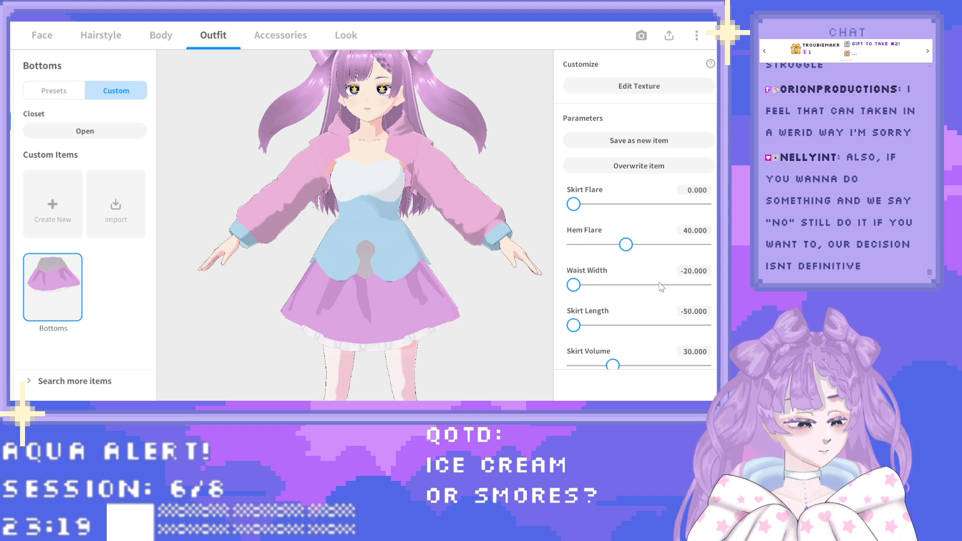
pyautogui.click(694, 270)
pyautogui.write('-150')
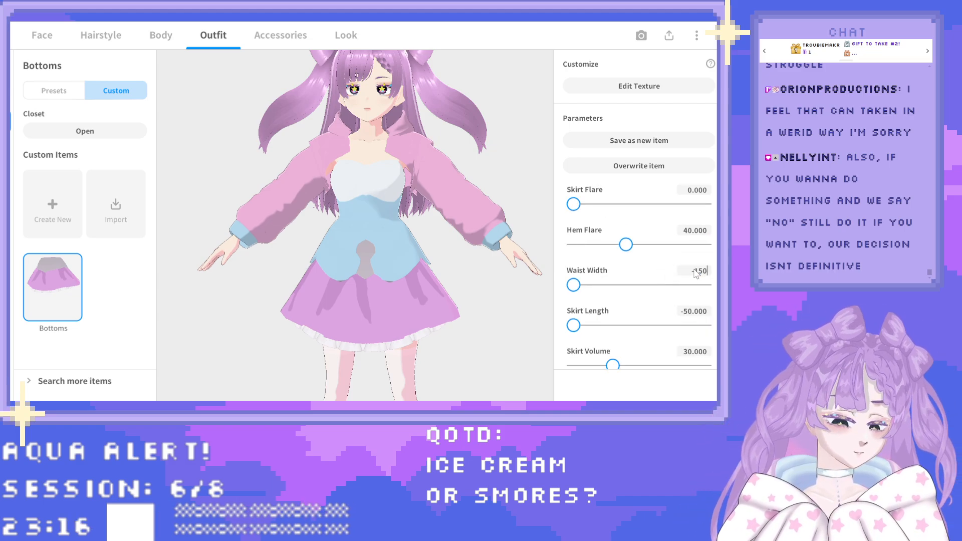
pyautogui.press('Return')
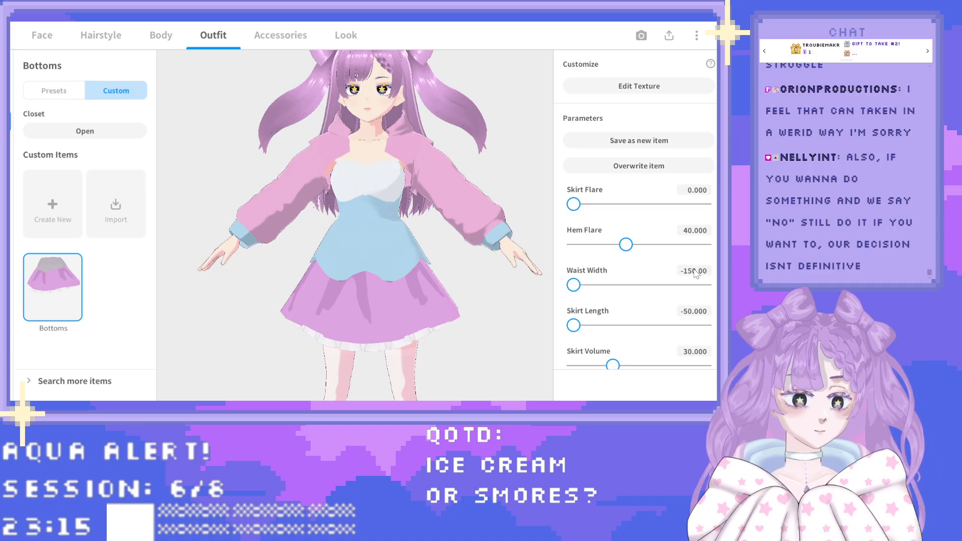
# Check the outfit from behind and in front, and set Skirt Volume to 50.587 in the first Bottoms parameter group.
pyautogui.moveTo(330, 242); pyautogui.dragTo(299, 260, button='right')
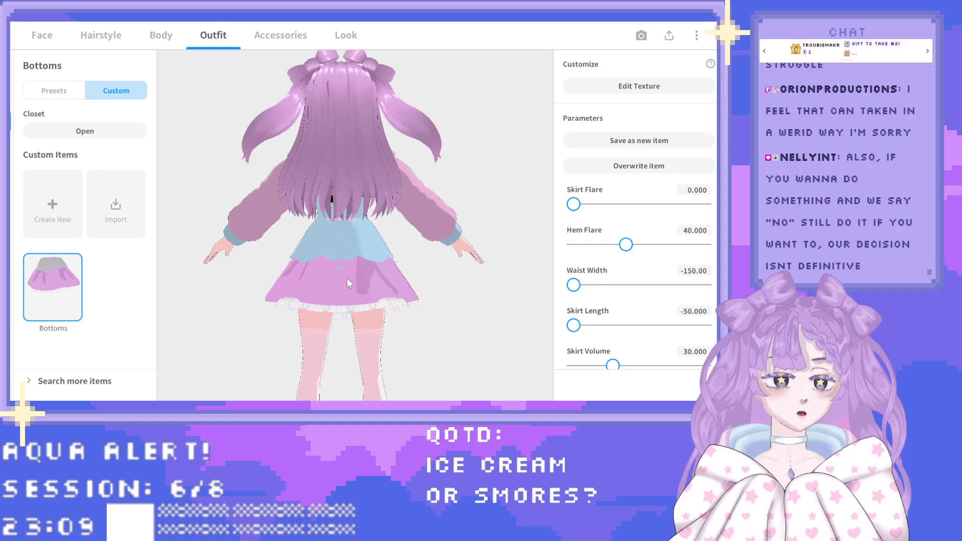
pyautogui.moveTo(390, 267); pyautogui.dragTo(326, 267, button='right')
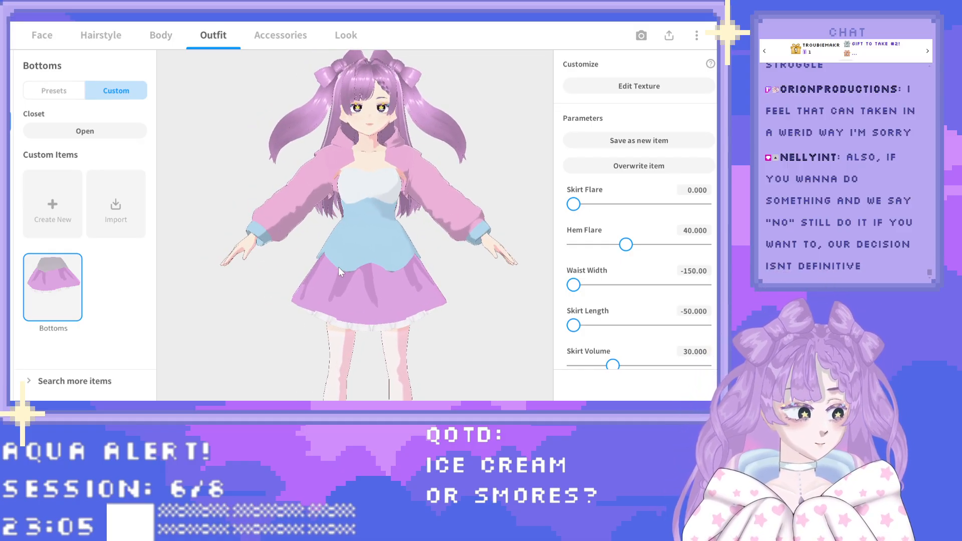
pyautogui.scroll(-3, 338, 266)
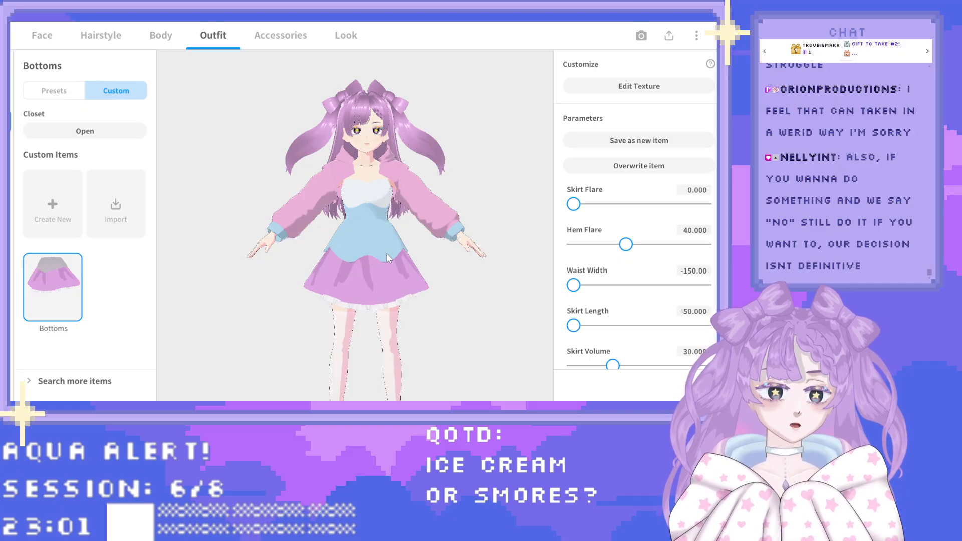
pyautogui.scroll(-3, 377, 283)
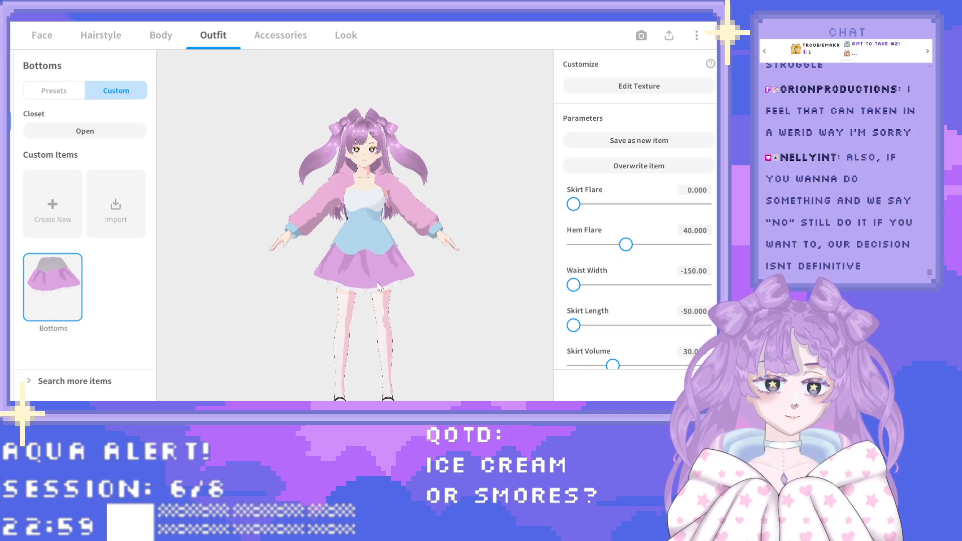
pyautogui.scroll(-3, 376, 282)
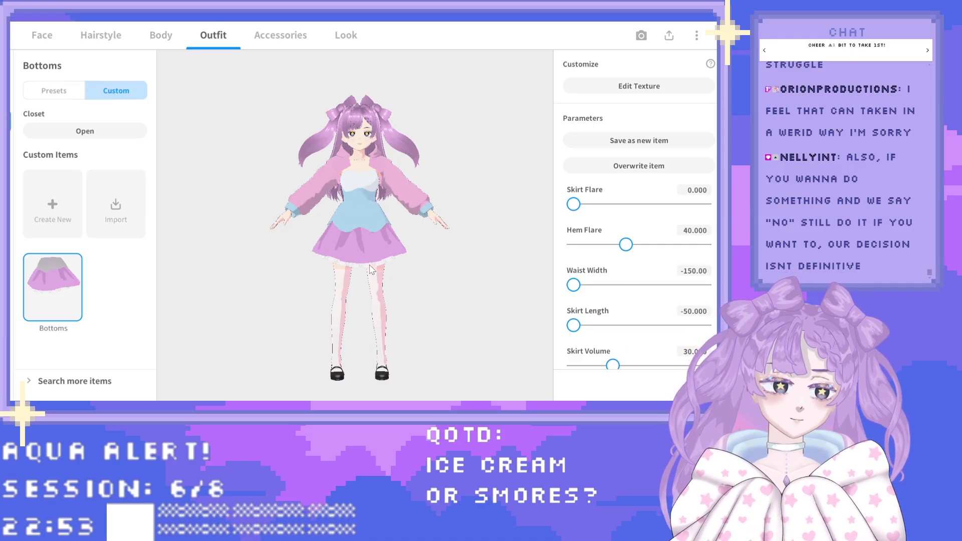
pyautogui.scroll(-2, 662, 254)
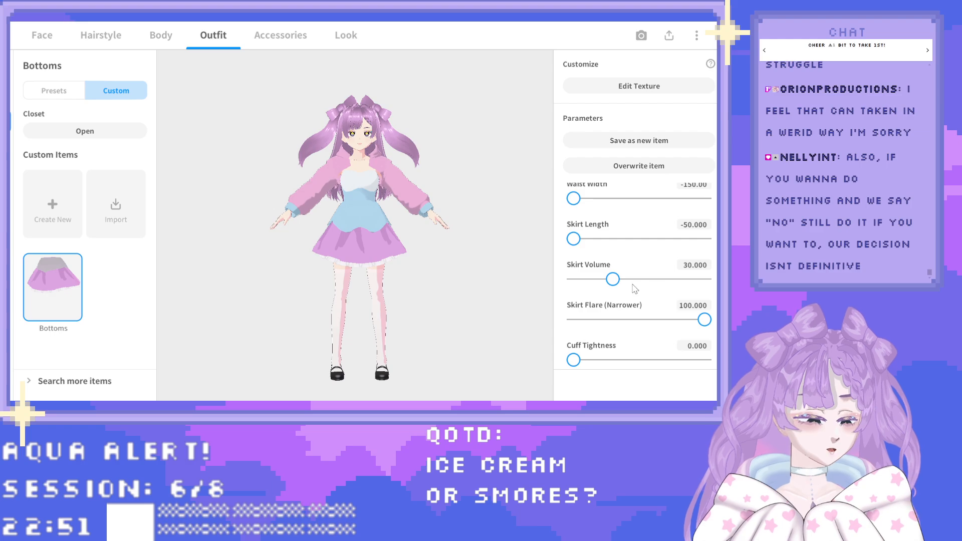
pyautogui.moveTo(613, 281); pyautogui.dragTo(620, 280)
pyautogui.moveTo(638, 284)
pyautogui.mouseDown()
pyautogui.moveTo(660, 283)
pyautogui.moveTo(631, 283)
pyautogui.mouseUp()
pyautogui.scroll(8, 631, 283)
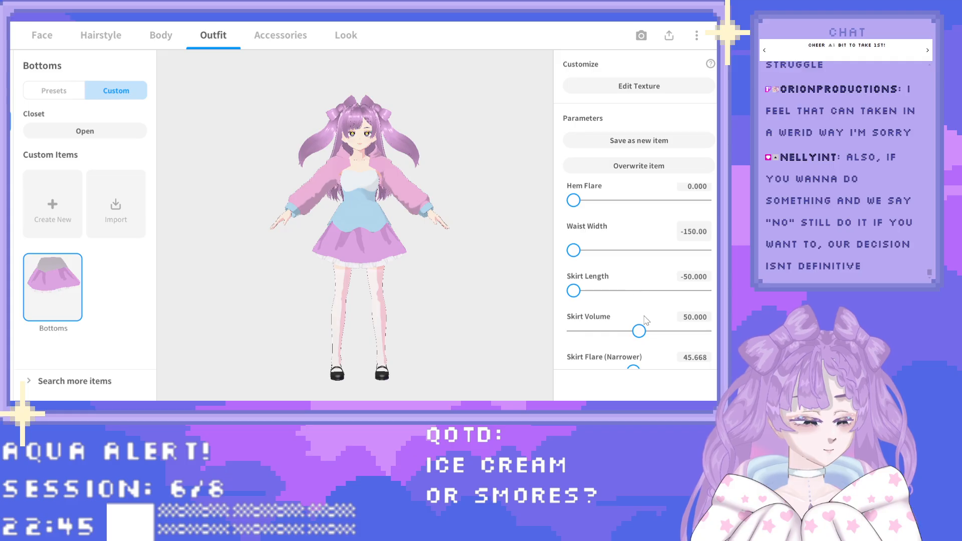
pyautogui.moveTo(640, 331)
pyautogui.mouseDown()
pyautogui.moveTo(665, 334)
pyautogui.moveTo(645, 339)
pyautogui.mouseUp()
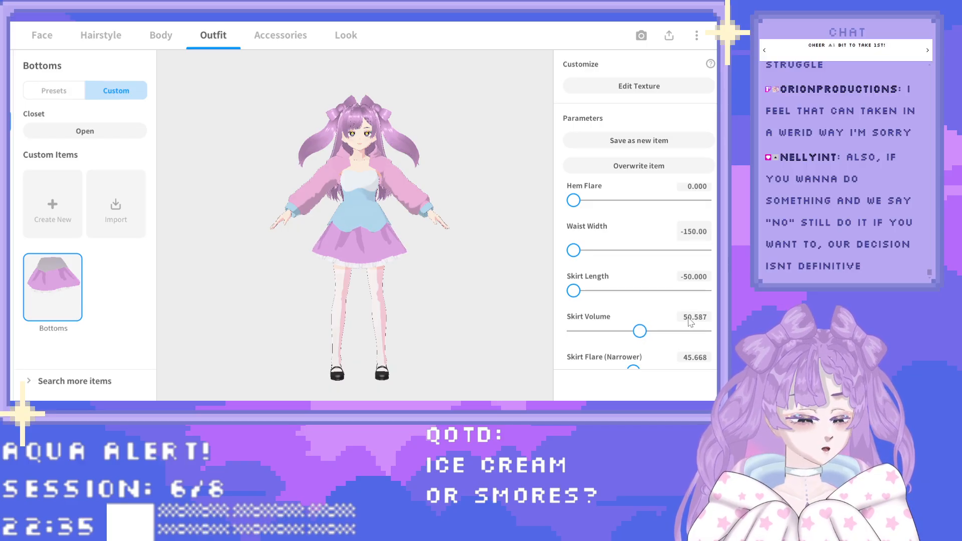
# Open the Tops item's textures for editing and select the Dress layer of the Dress (Pencil Skirt) template.
pyautogui.moveTo(453, 297); pyautogui.dragTo(410, 295)
pyautogui.moveTo(408, 291); pyautogui.dragTo(384, 290, button='right')
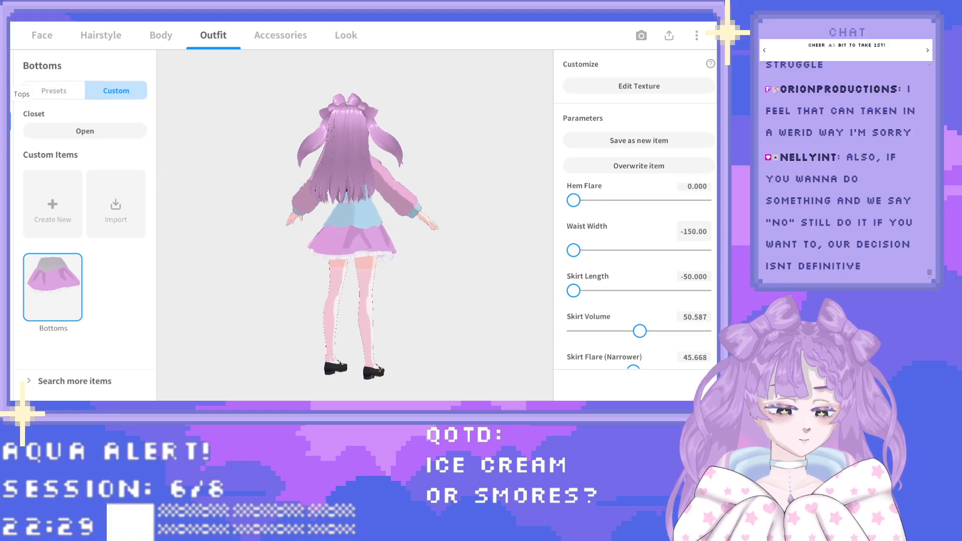
pyautogui.click(639, 82)
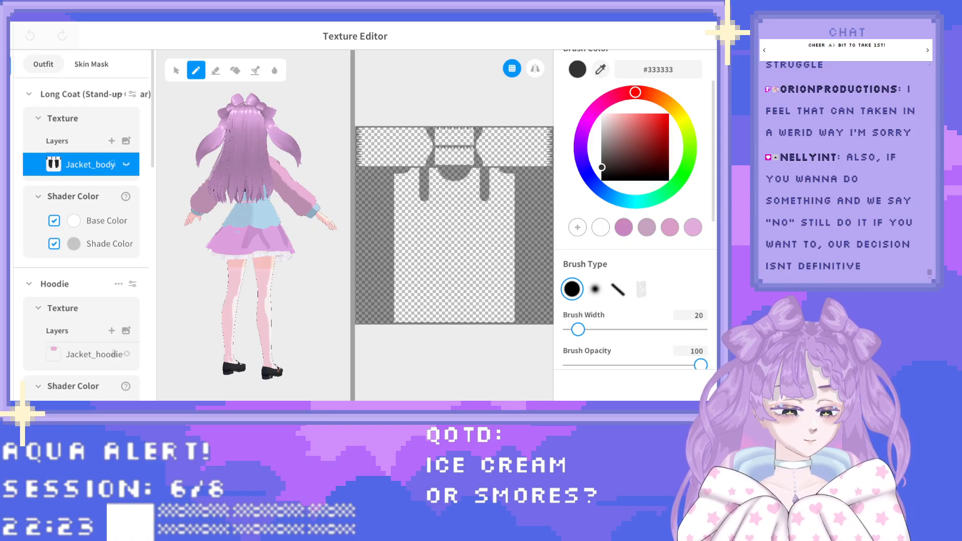
pyautogui.scroll(-15, 79, 252)
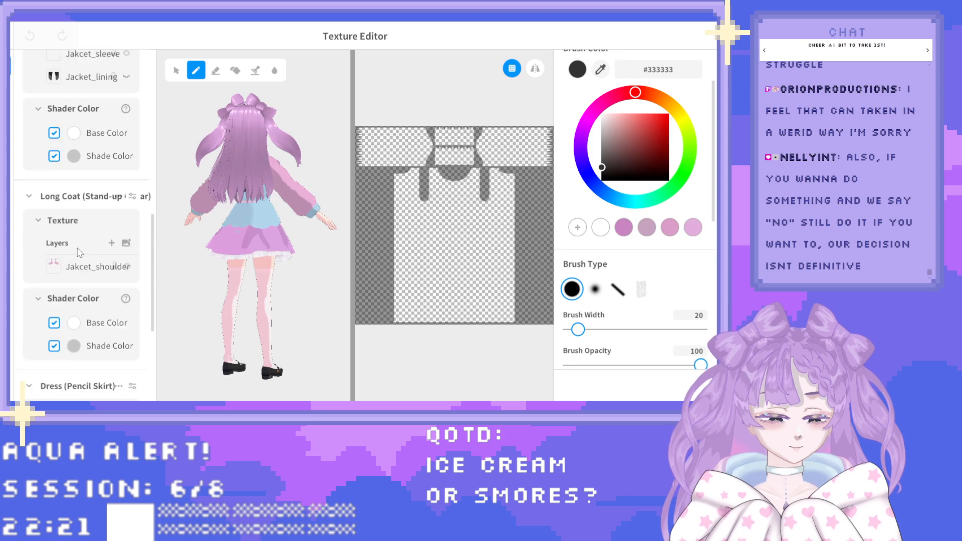
pyautogui.scroll(-3, 79, 251)
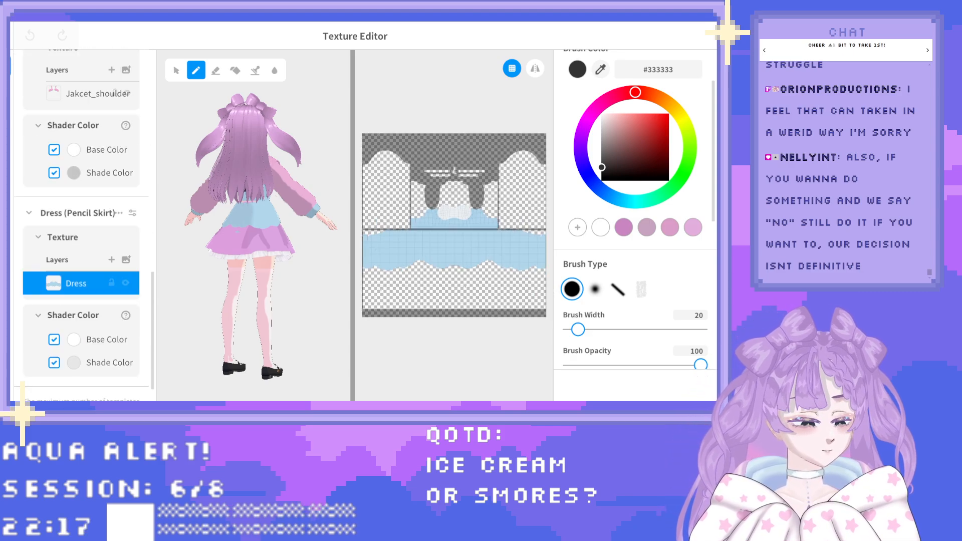
# Erase the uneven lower edge of the light blue area on the Dress layer into an even line, using an eraser width of 155.
pyautogui.click(216, 70)
pyautogui.moveTo(577, 329); pyautogui.dragTo(632, 335)
pyautogui.moveTo(383, 285); pyautogui.dragTo(372, 280)
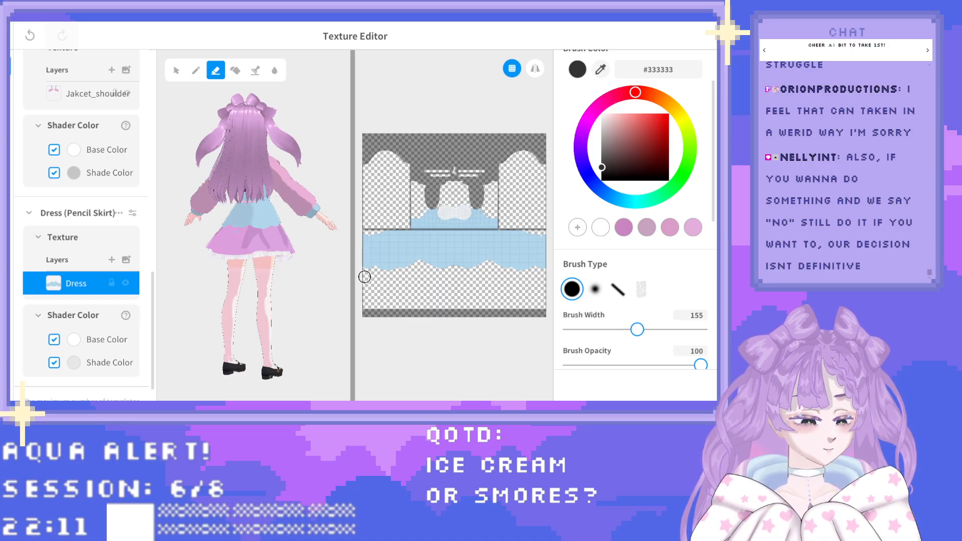
pyautogui.moveTo(316, 296); pyautogui.dragTo(254, 295)
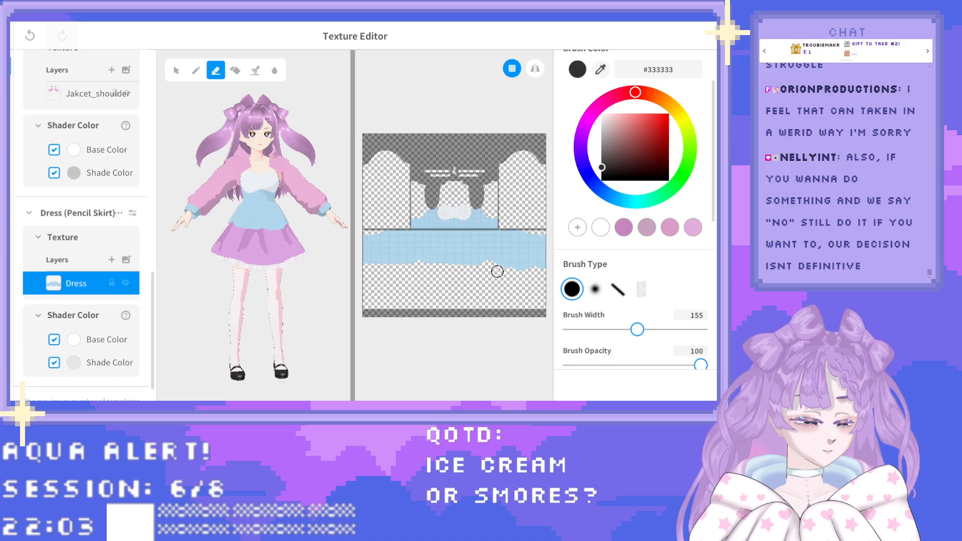
pyautogui.moveTo(363, 262); pyautogui.dragTo(544, 265)
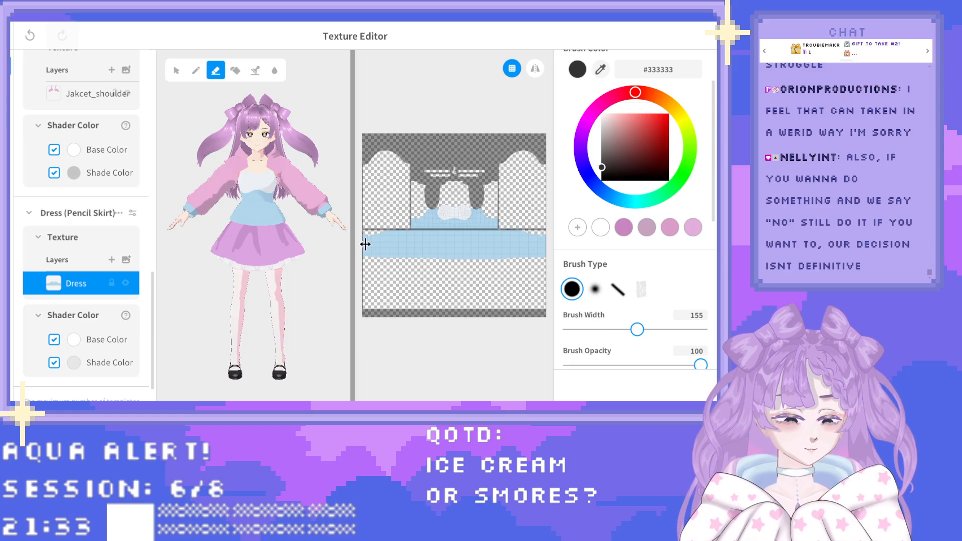
# Sample the light blue #B1D7EB from the dress texture and try reshaping the centre of the blue area's lower edge with the eraser and brush.
pyautogui.click(601, 70)
pyautogui.click(449, 244)
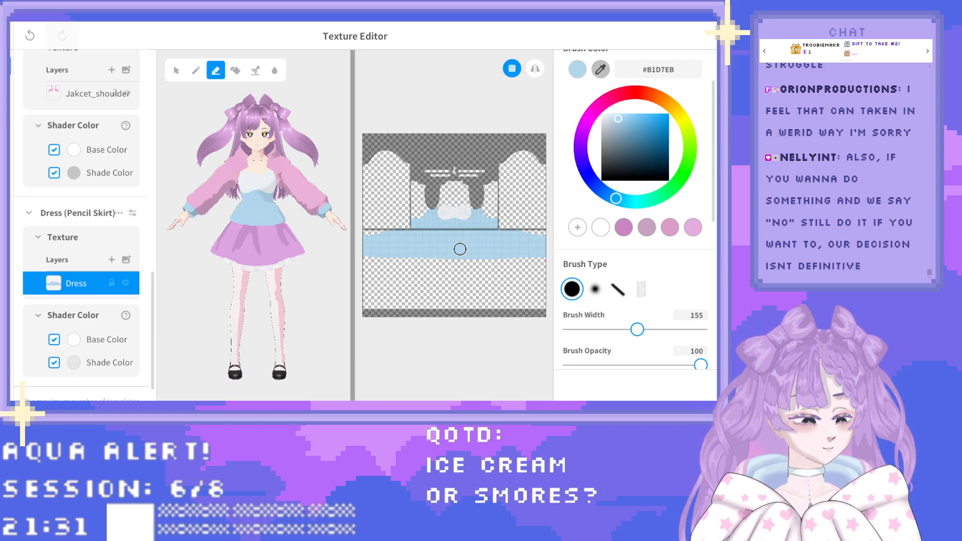
pyautogui.moveTo(450, 256); pyautogui.dragTo(466, 256)
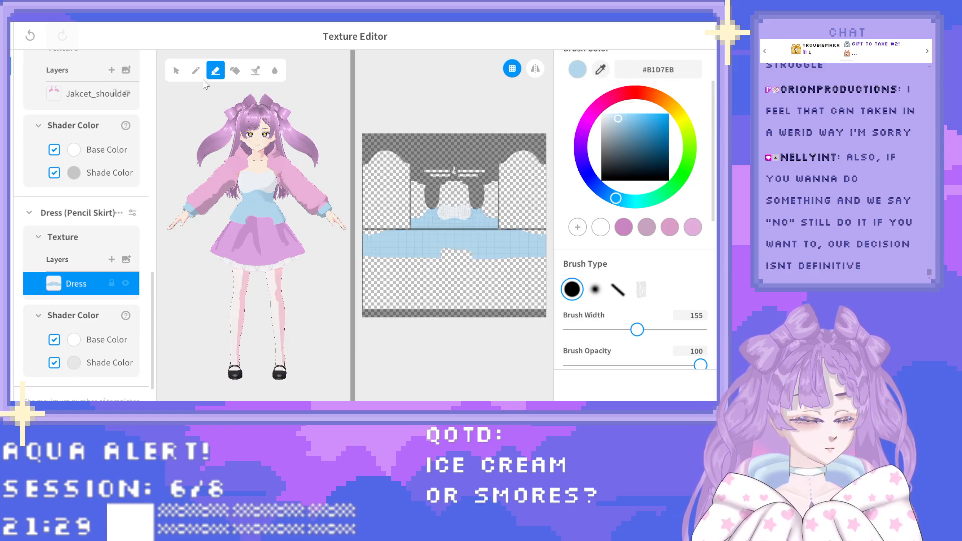
pyautogui.click(30, 35)
pyautogui.click(195, 70)
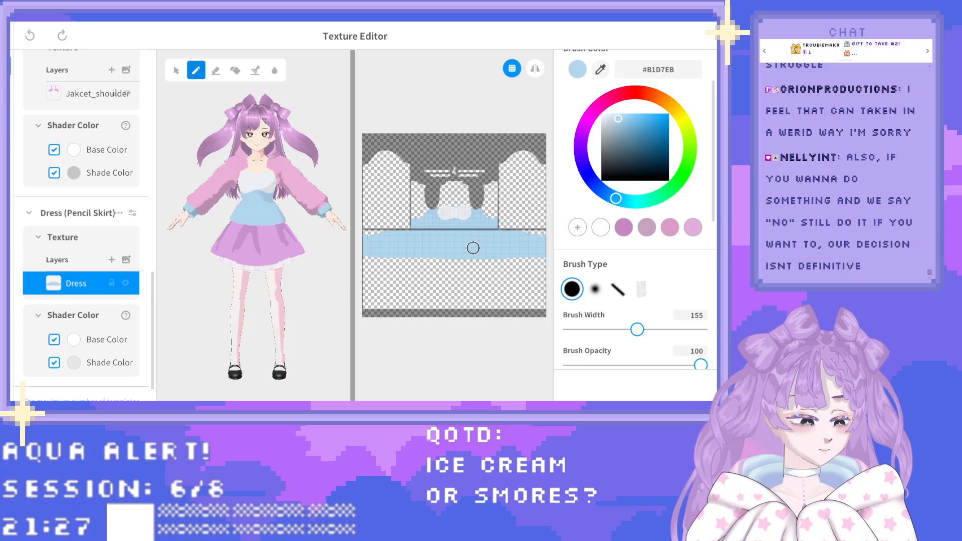
pyautogui.moveTo(441, 257); pyautogui.dragTo(474, 261)
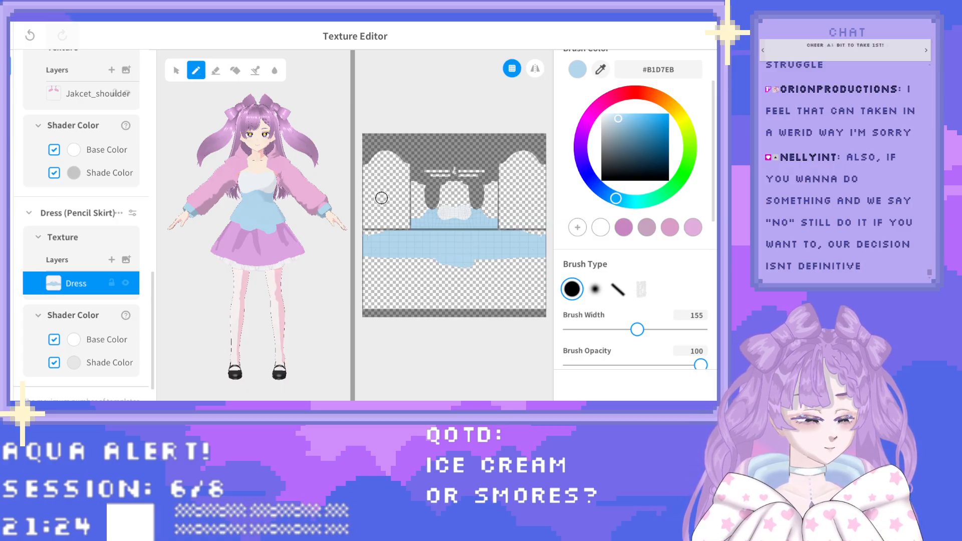
pyautogui.click(32, 32)
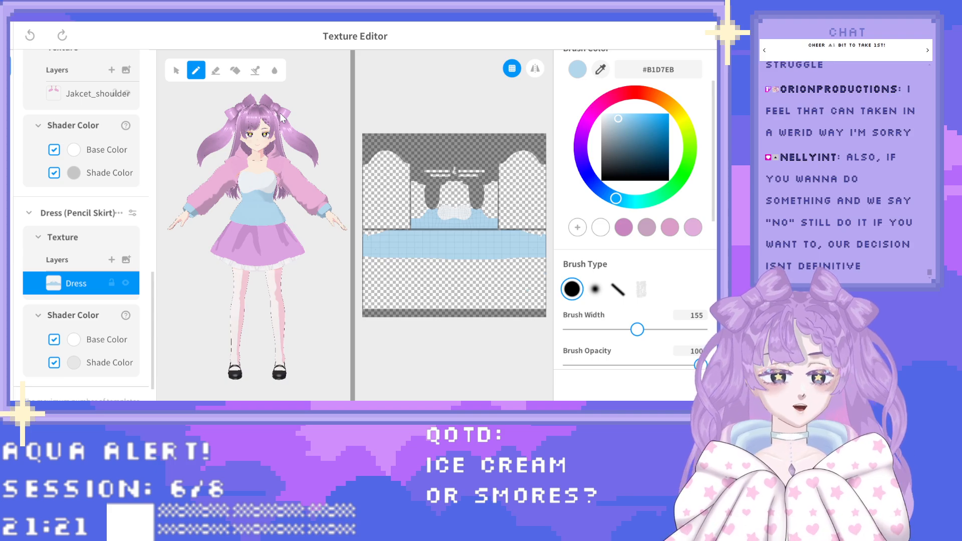
# Enable mirrored painting and brush #B1D7EB scallops along the lower edge of the blue area on the Dress layer.
pyautogui.moveTo(440, 254); pyautogui.dragTo(453, 256)
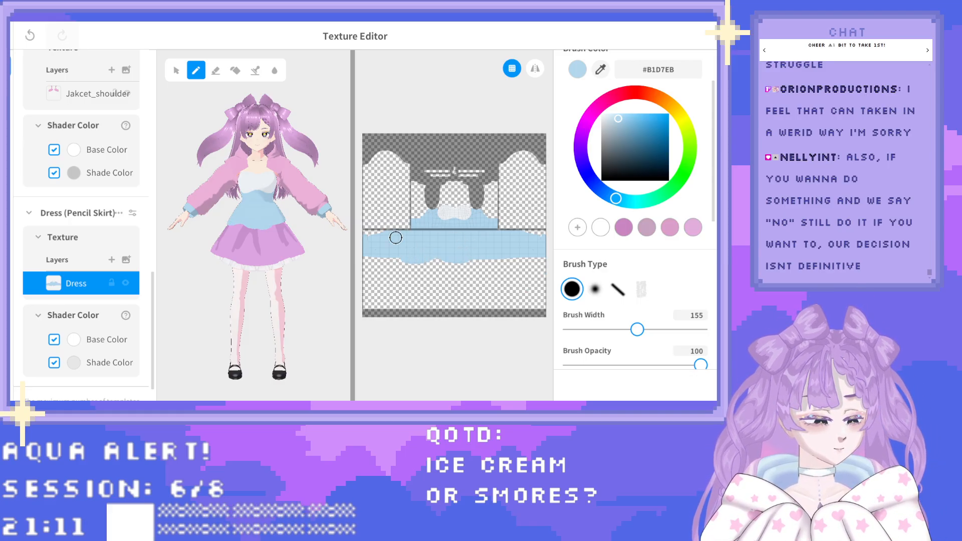
pyautogui.click(32, 34)
pyautogui.click(535, 68)
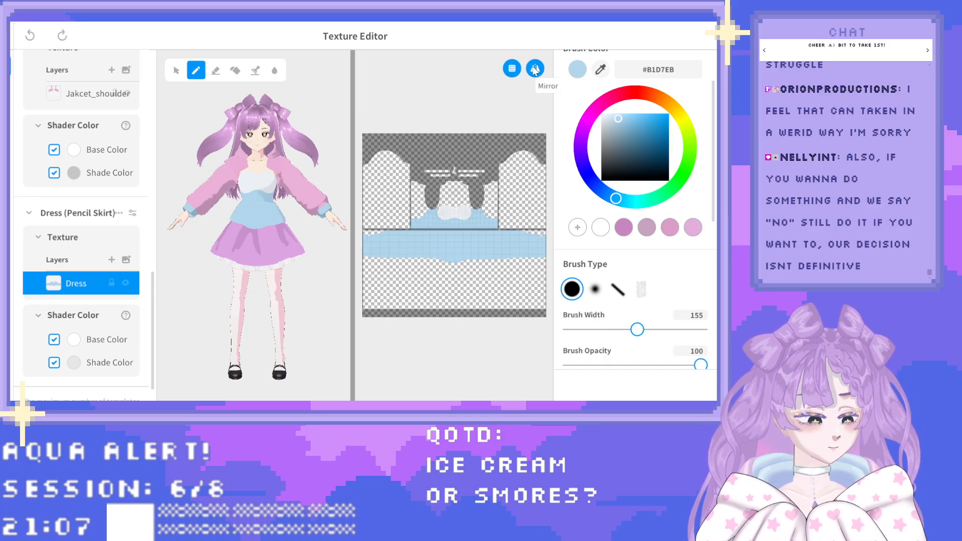
pyautogui.click(456, 260)
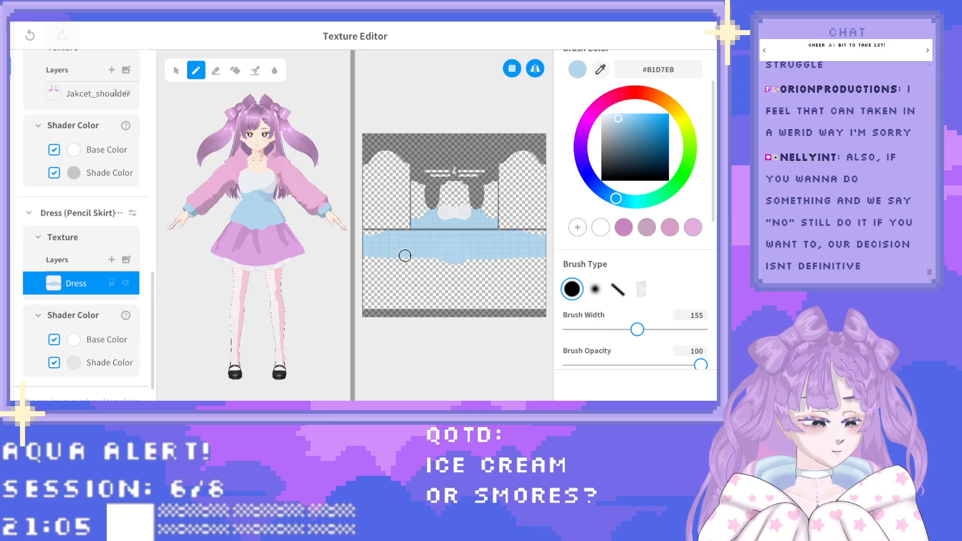
pyautogui.moveTo(411, 255); pyautogui.dragTo(435, 253)
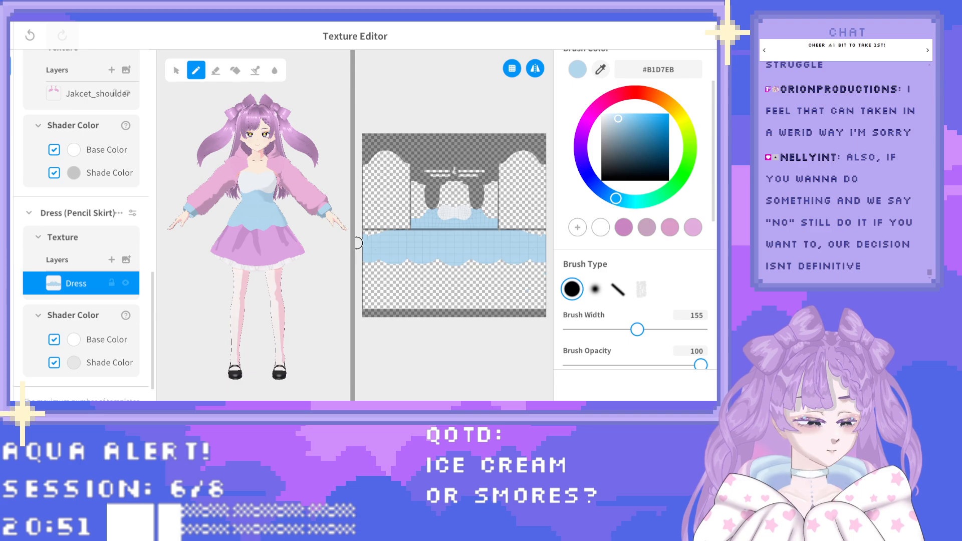
pyautogui.moveTo(343, 230); pyautogui.dragTo(217, 228, button='right')
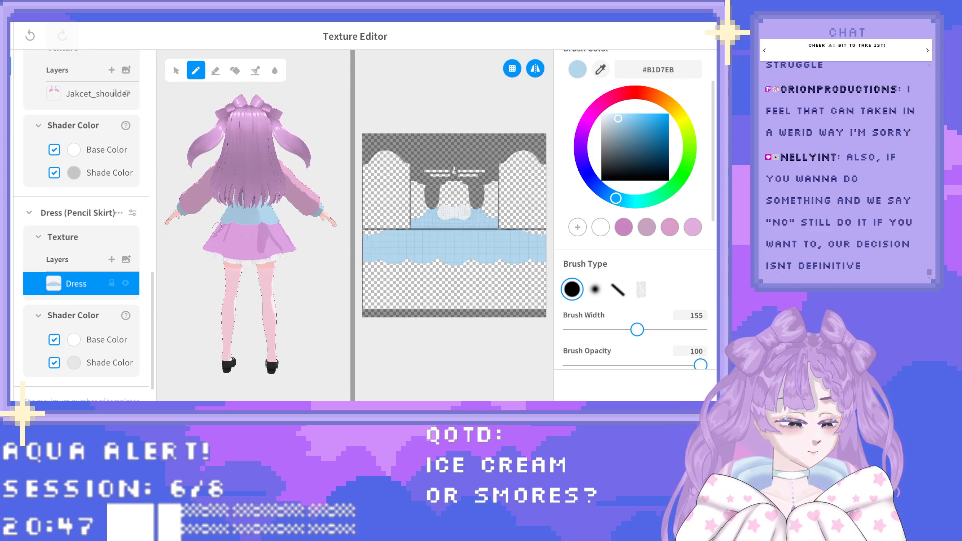
# Try erasing the upper outer corners of the blue band on the Dress layer while viewing the avatar from behind.
pyautogui.click(215, 70)
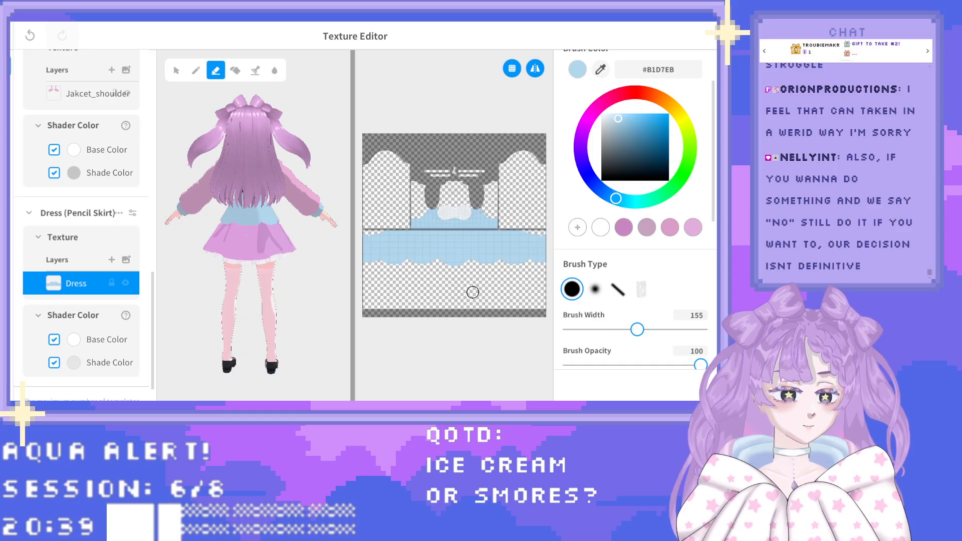
pyautogui.scroll(6, 277, 275)
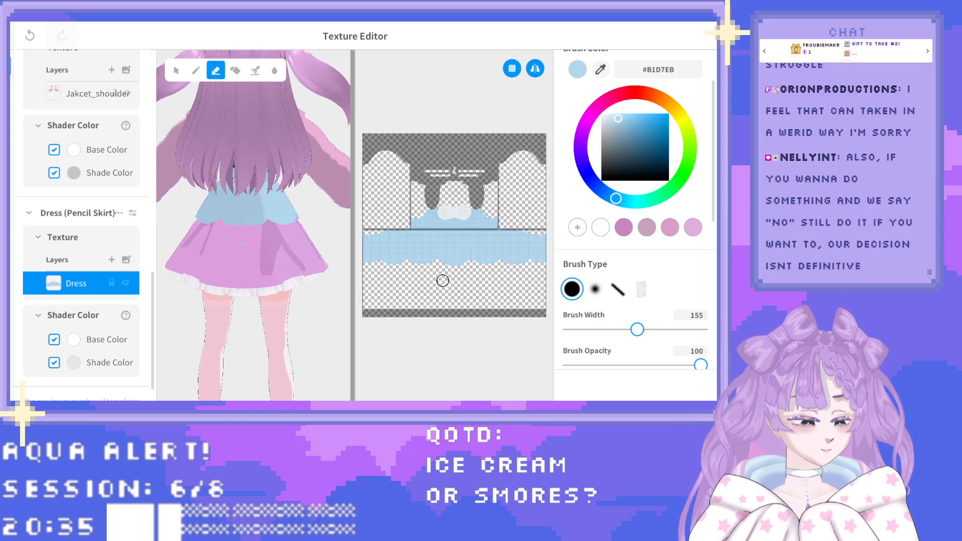
pyautogui.scroll(5, 456, 277)
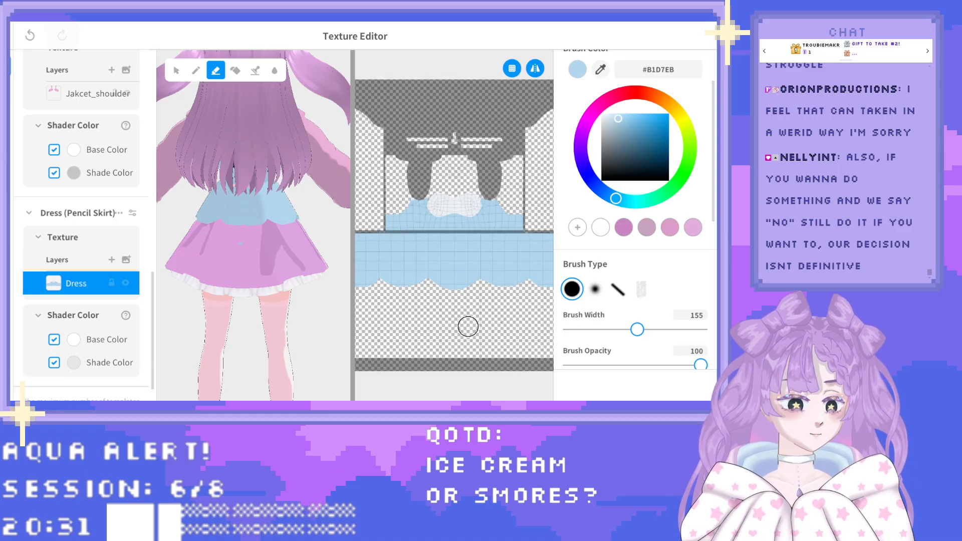
pyautogui.scroll(-1, 468, 326)
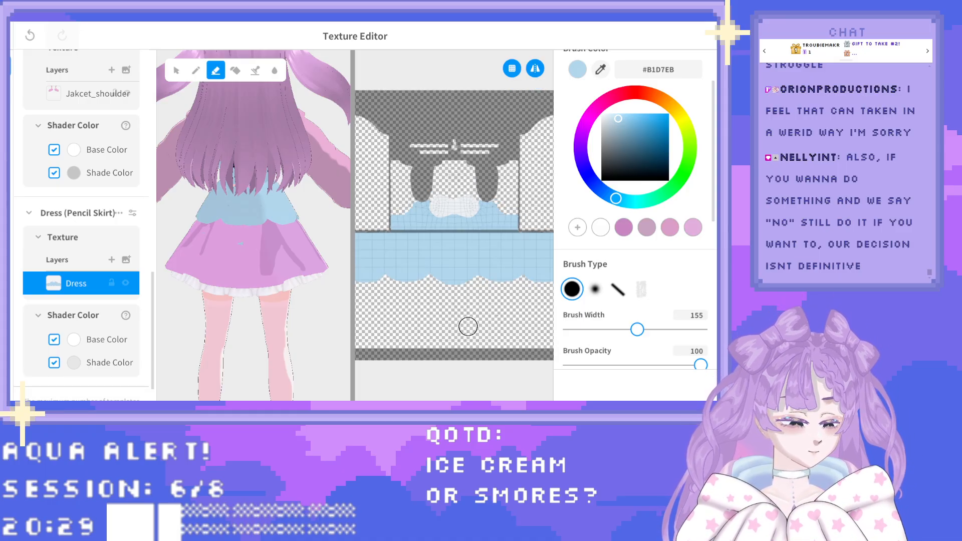
pyautogui.moveTo(269, 321)
pyautogui.mouseDown(button='right')
pyautogui.moveTo(254, 322)
pyautogui.moveTo(313, 317)
pyautogui.mouseUp(button='right')
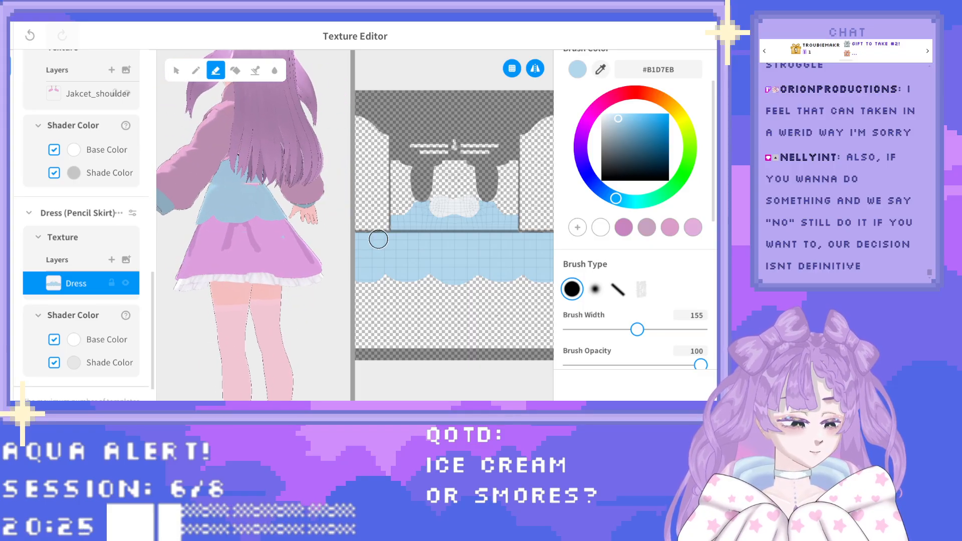
pyautogui.scroll(-2, 380, 240)
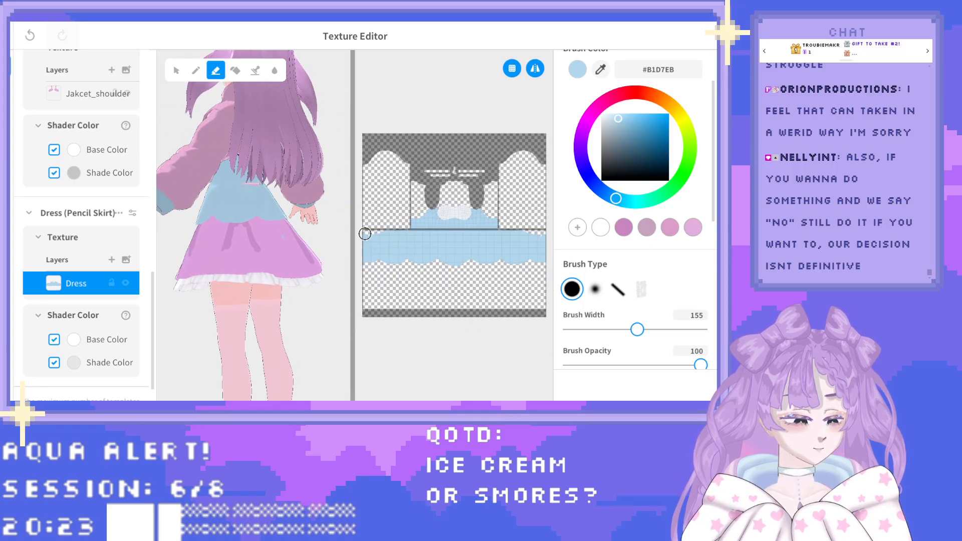
pyautogui.moveTo(366, 234); pyautogui.dragTo(376, 232)
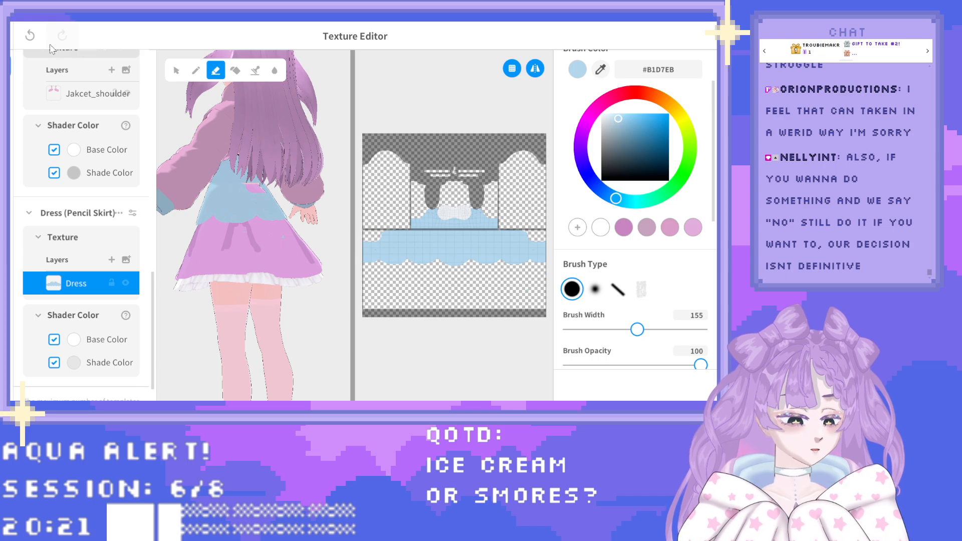
pyautogui.click(30, 35)
# Paint the transparent gaps along the outer upper edge of the blue band with mirrored #B1D7EB strokes and check the back of the outfit.
pyautogui.click(196, 70)
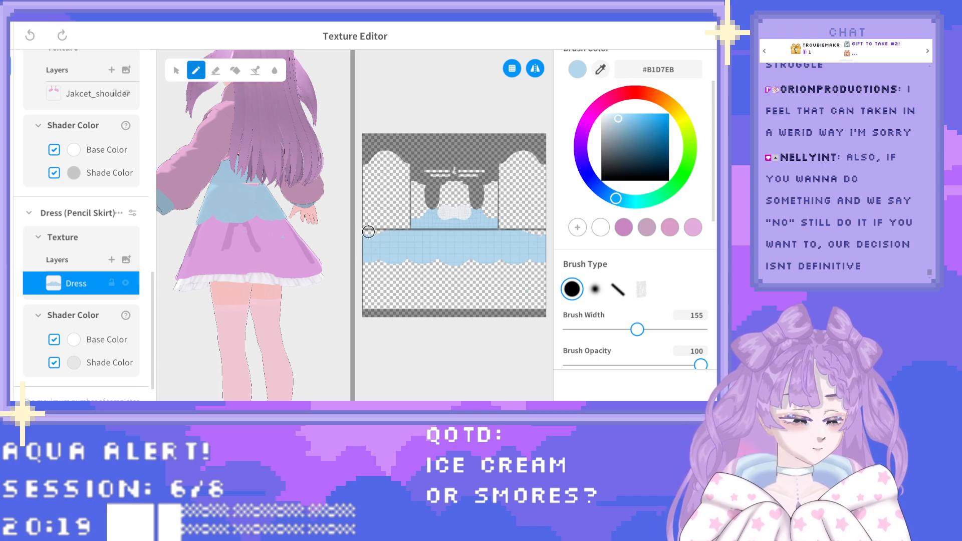
pyautogui.moveTo(361, 232); pyautogui.dragTo(372, 232)
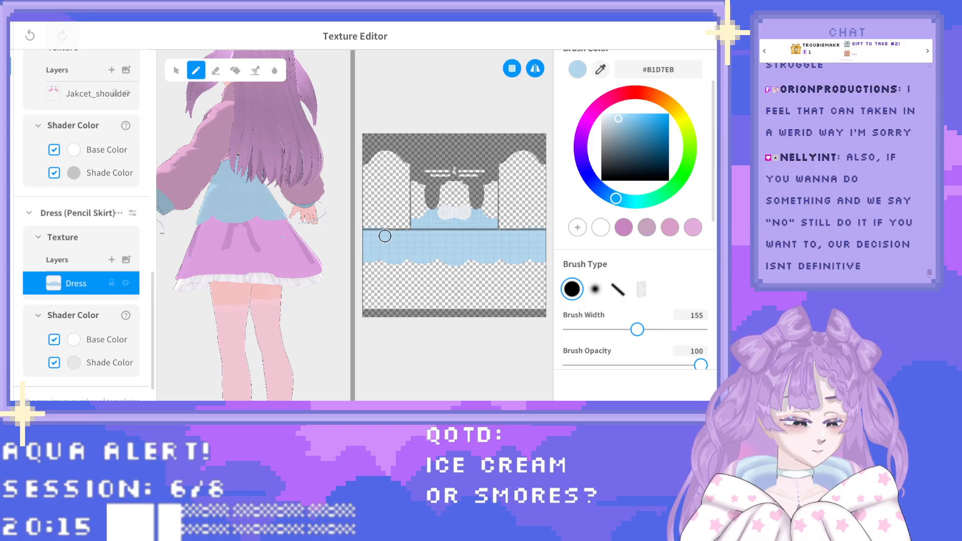
pyautogui.click(34, 33)
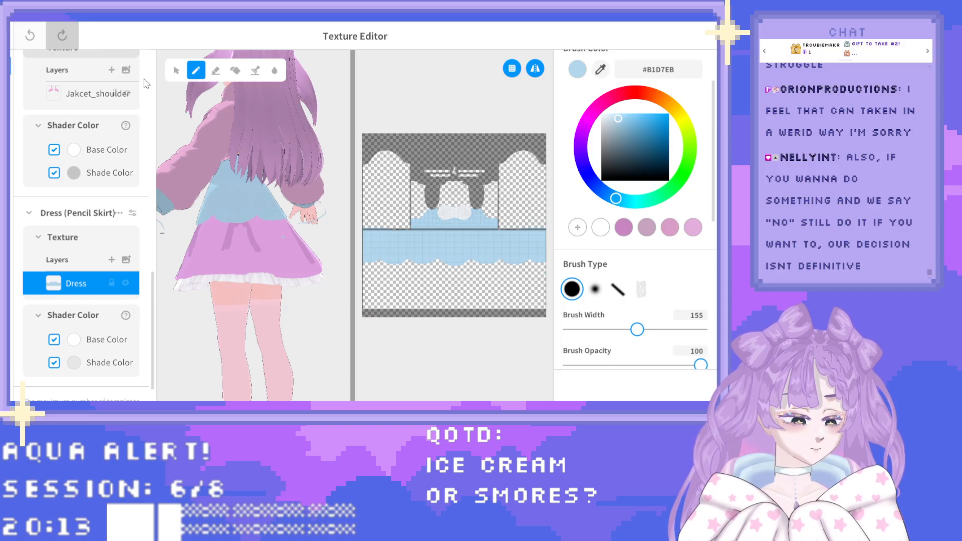
pyautogui.click(30, 37)
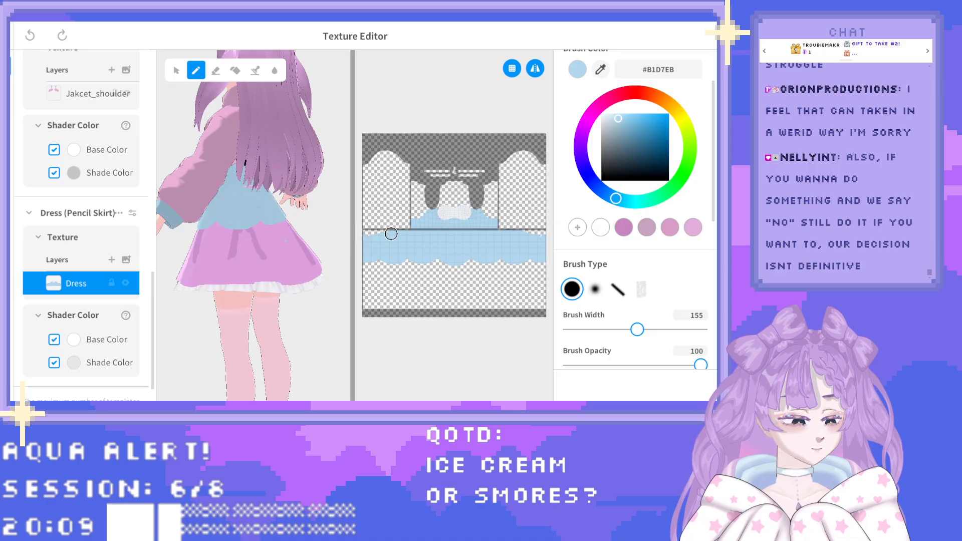
pyautogui.moveTo(399, 234); pyautogui.dragTo(415, 230)
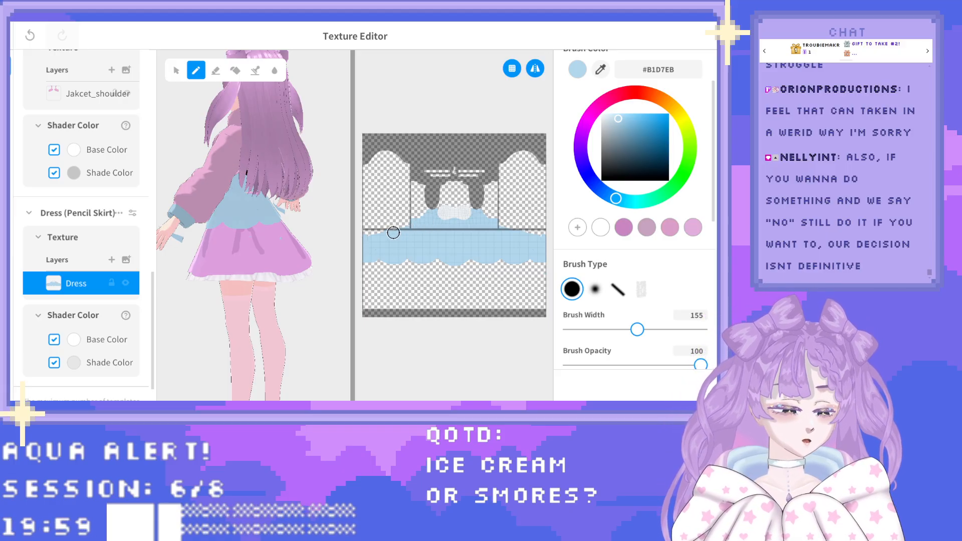
pyautogui.click(30, 35)
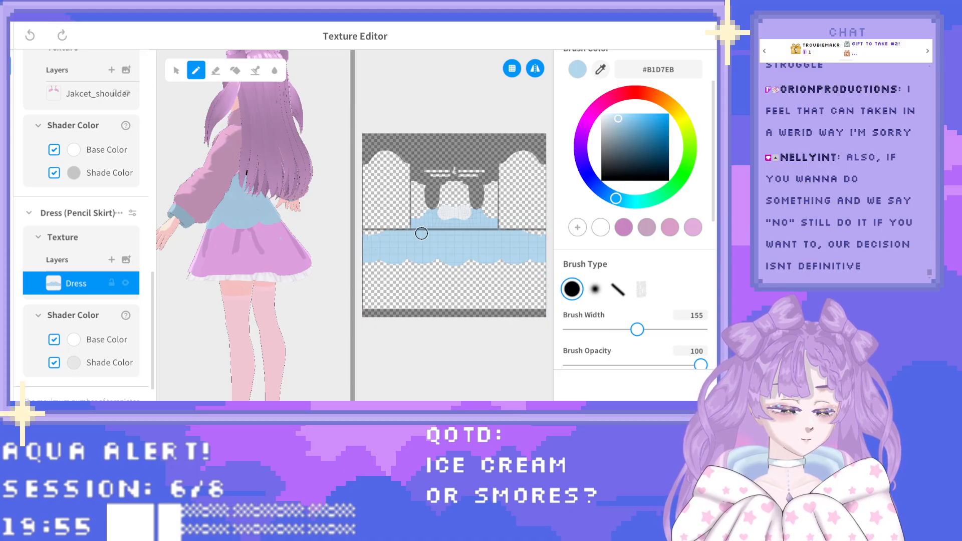
pyautogui.moveTo(367, 235); pyautogui.dragTo(381, 236)
pyautogui.moveTo(258, 261)
pyautogui.mouseDown(button='right')
pyautogui.moveTo(240, 260)
pyautogui.moveTo(233, 247)
pyautogui.moveTo(246, 245)
pyautogui.mouseUp(button='right')
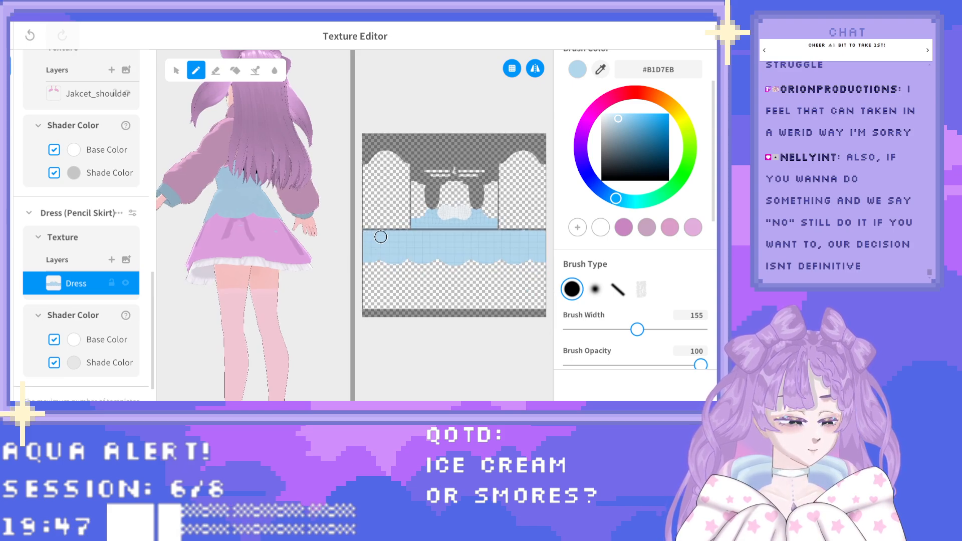
pyautogui.moveTo(271, 249)
pyautogui.mouseDown(button='right')
pyautogui.moveTo(363, 244)
pyautogui.moveTo(242, 265)
pyautogui.mouseUp(button='right')
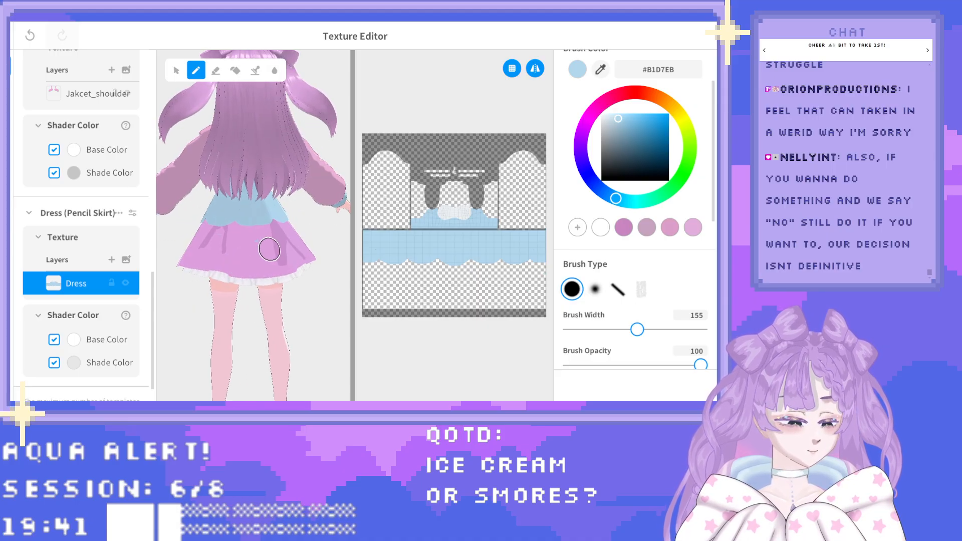
# Select the Jakcet_sleeve layer of the Long Coat template, switch to the Eraser tool and view the sleeve from the side.
pyautogui.scroll(2, 68, 281)
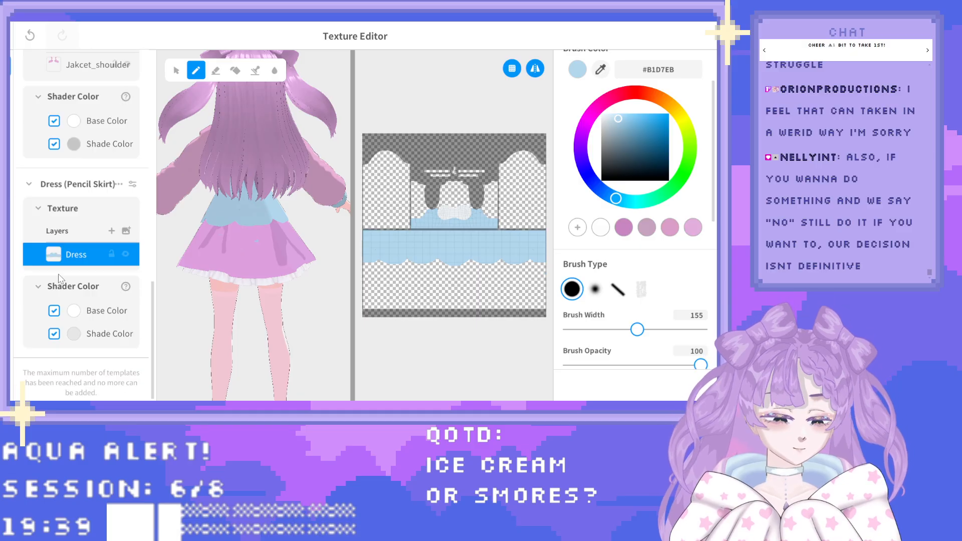
pyautogui.scroll(2, 69, 284)
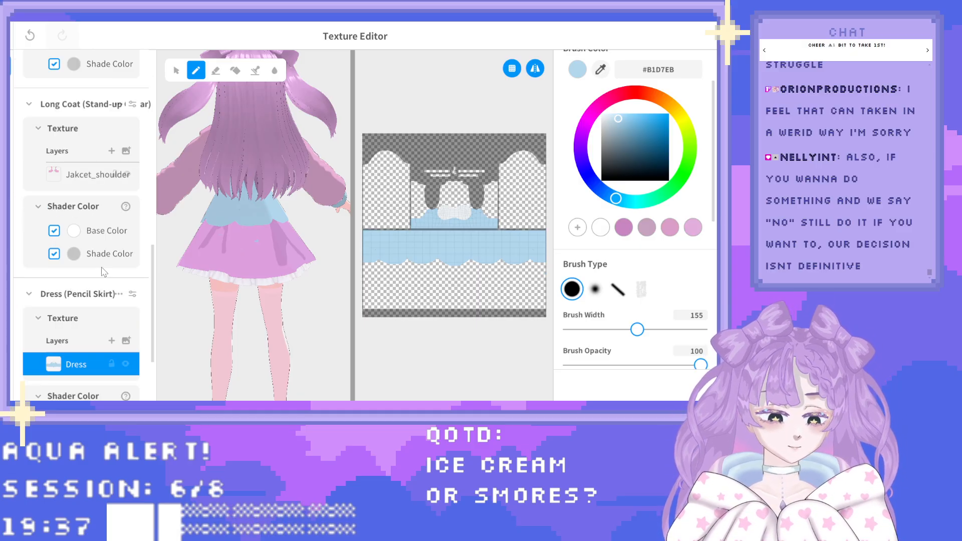
pyautogui.scroll(8, 104, 270)
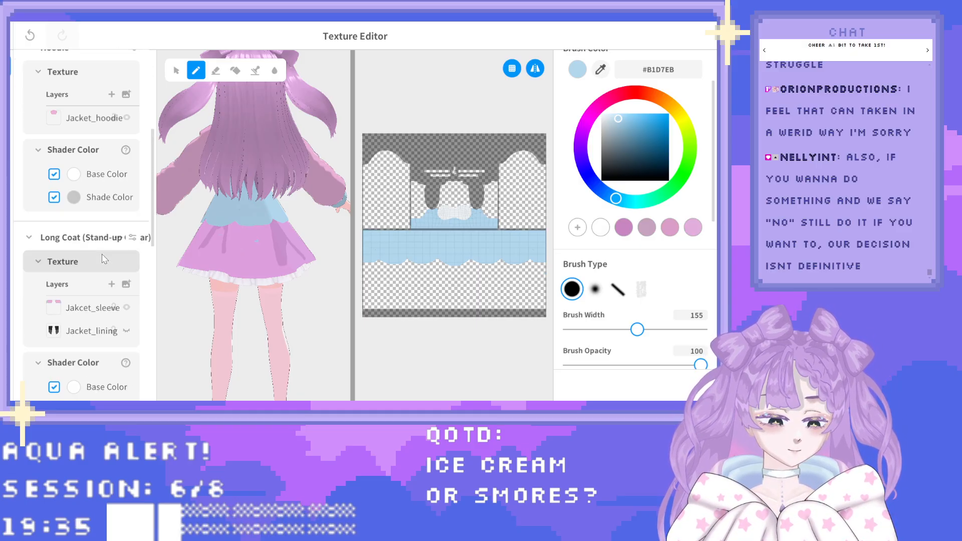
pyautogui.scroll(1, 104, 259)
pyautogui.scroll(-2, 98, 268)
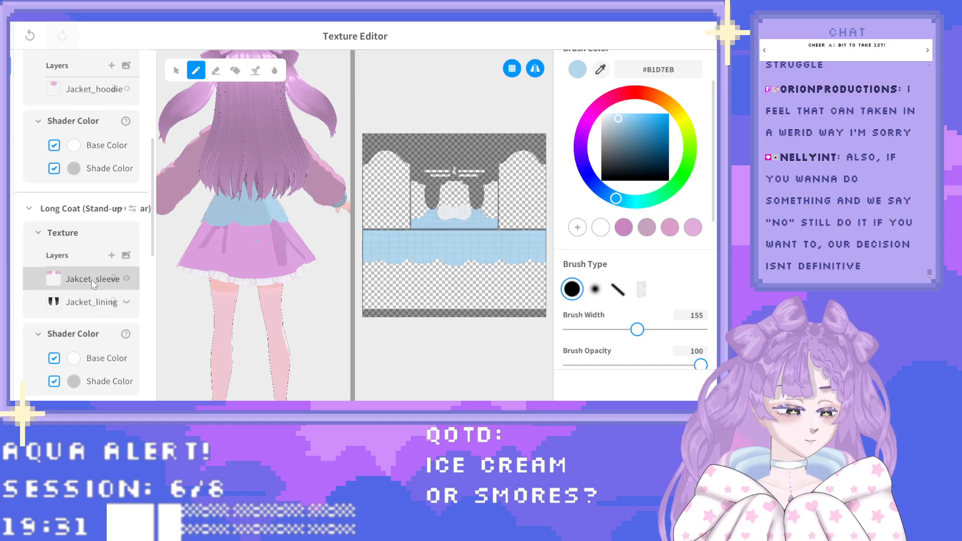
pyautogui.click(91, 279)
pyautogui.scroll(1, 465, 211)
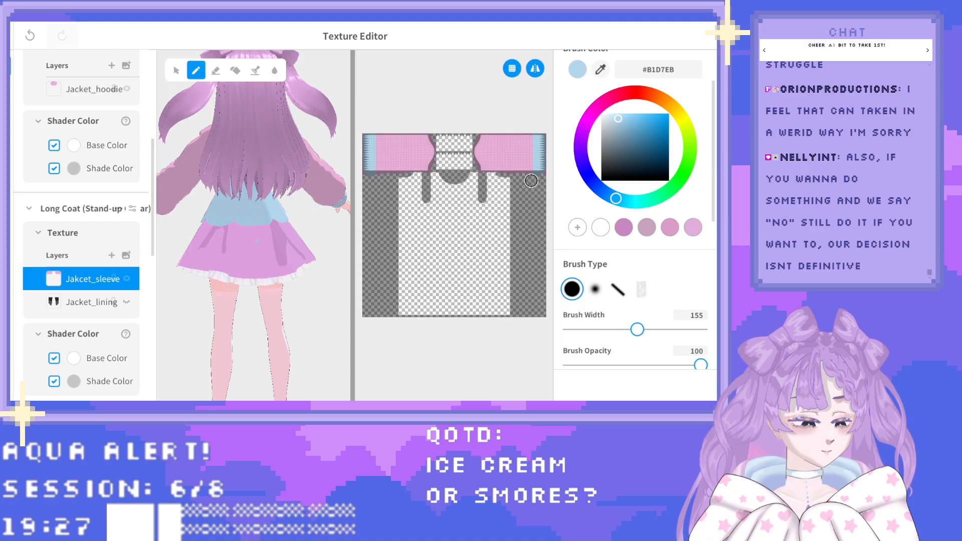
pyautogui.click(216, 71)
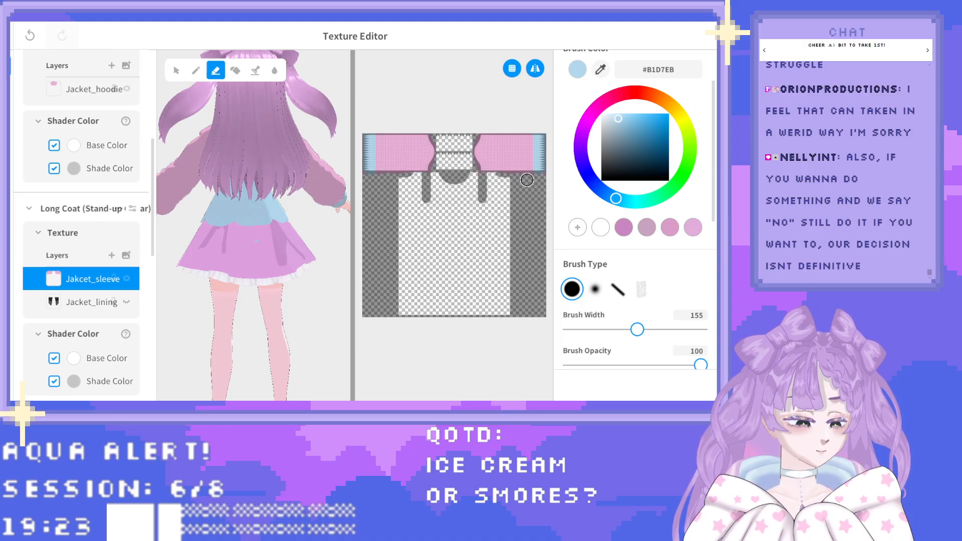
pyautogui.moveTo(245, 245)
pyautogui.mouseDown(button='right')
pyautogui.moveTo(316, 240)
pyautogui.moveTo(253, 233)
pyautogui.mouseUp(button='right')
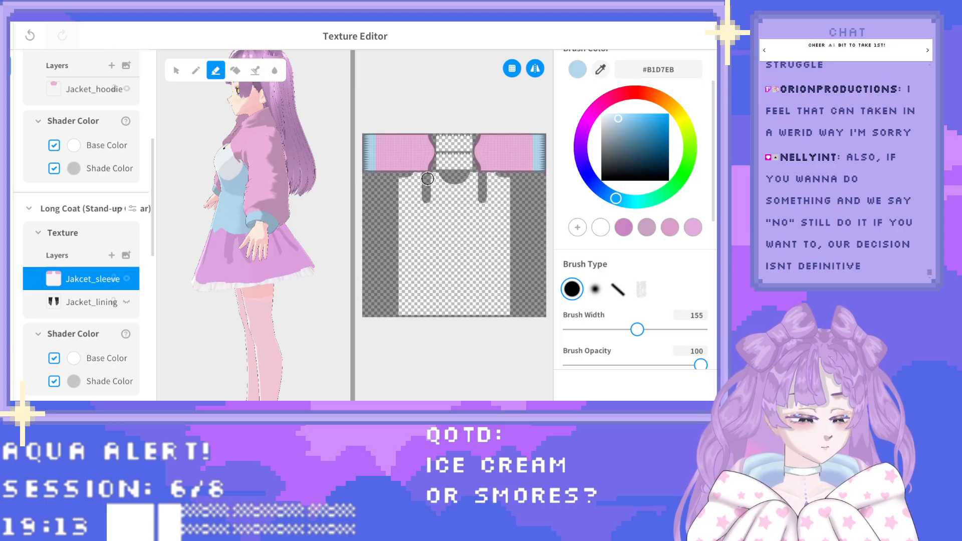
# Examine the jacket, dress and skirt on the avatar from behind and from the front.
pyautogui.moveTo(274, 236); pyautogui.dragTo(163, 222)
pyautogui.moveTo(163, 225); pyautogui.dragTo(116, 231, button='right')
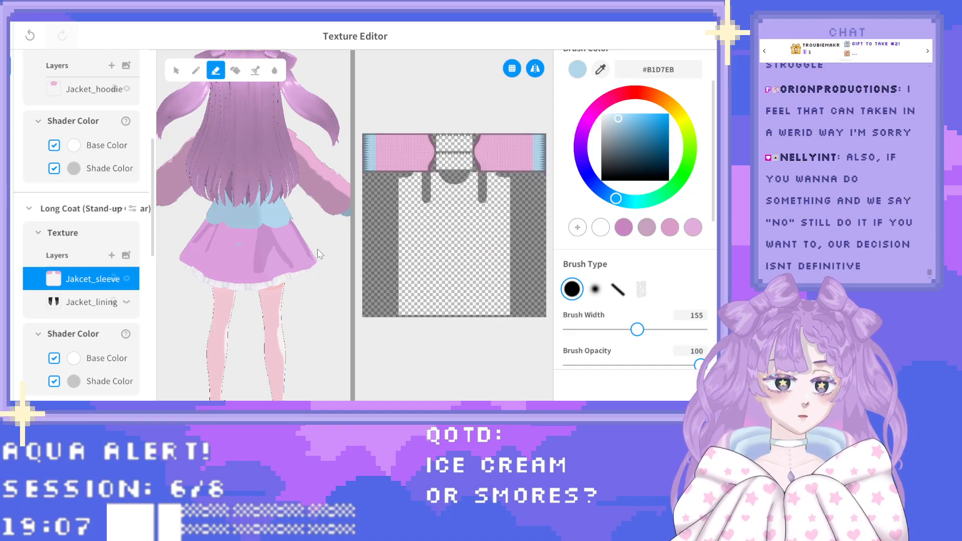
pyautogui.scroll(-5, 264, 247)
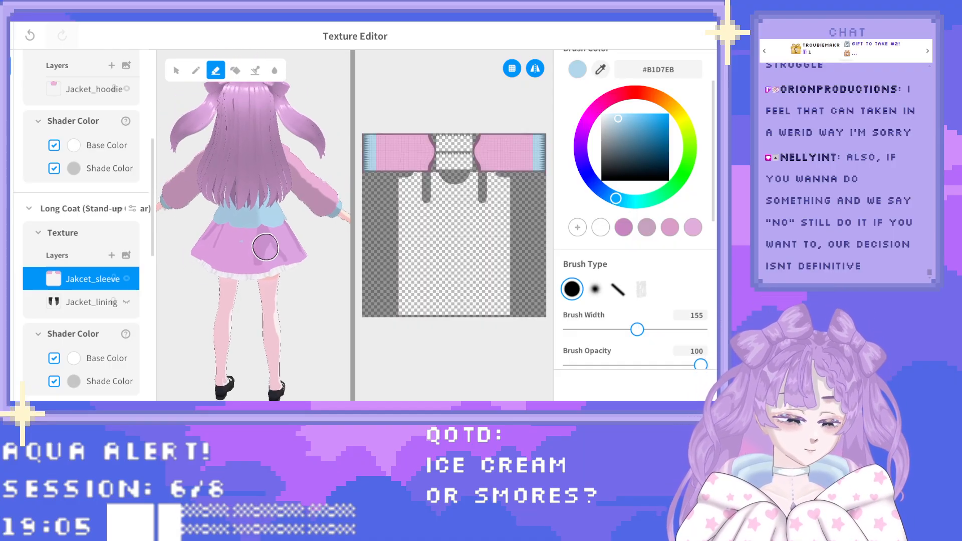
pyautogui.moveTo(235, 207); pyautogui.dragTo(266, 213, button='right')
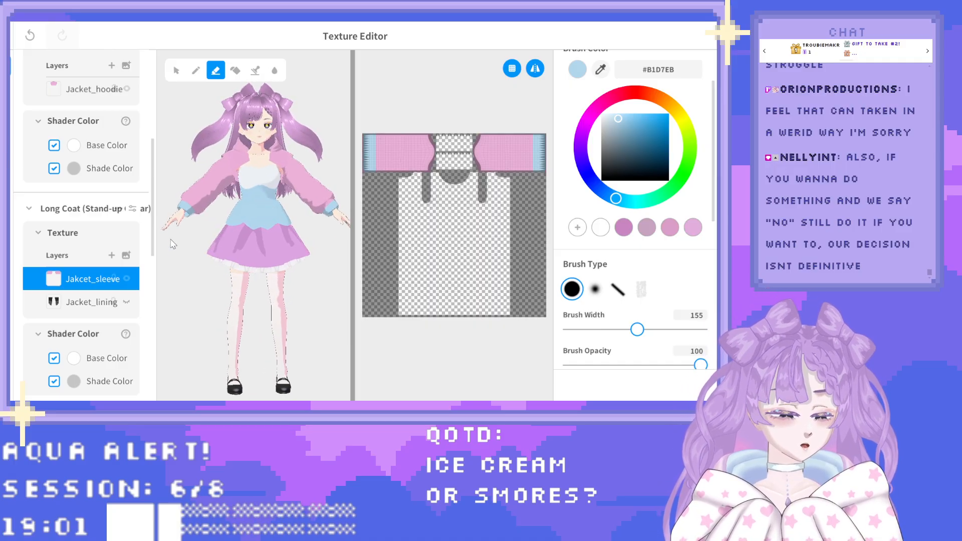
pyautogui.scroll(-2, 216, 272)
pyautogui.scroll(1, 247, 281)
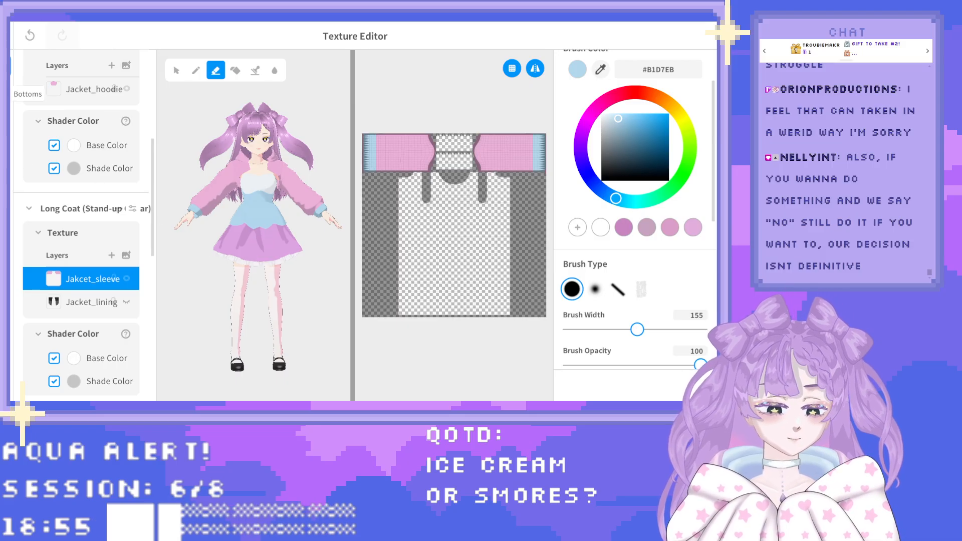
# Leave the Texture Editor and open the shape parameters of the custom Bottoms item.
pyautogui.click(10, 93)
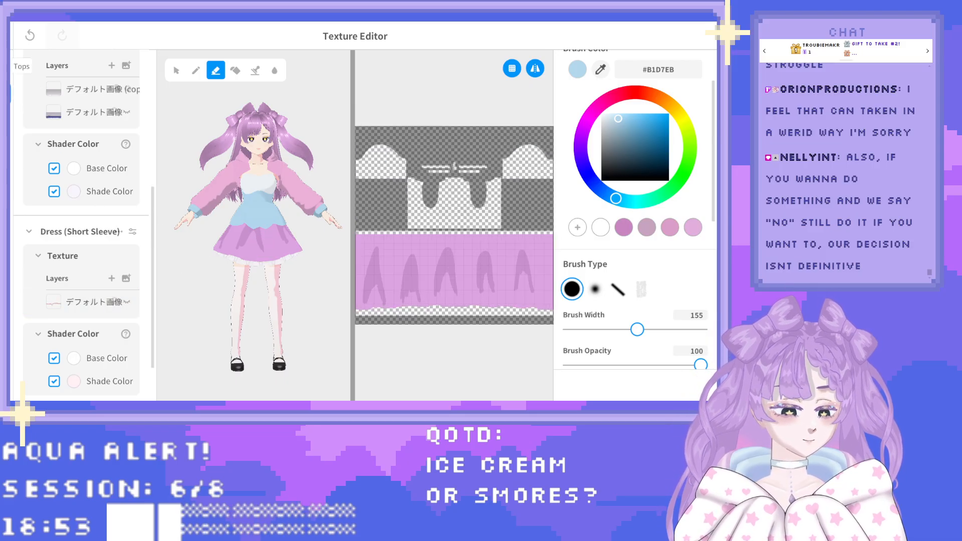
pyautogui.click(10, 66)
pyautogui.click(10, 35)
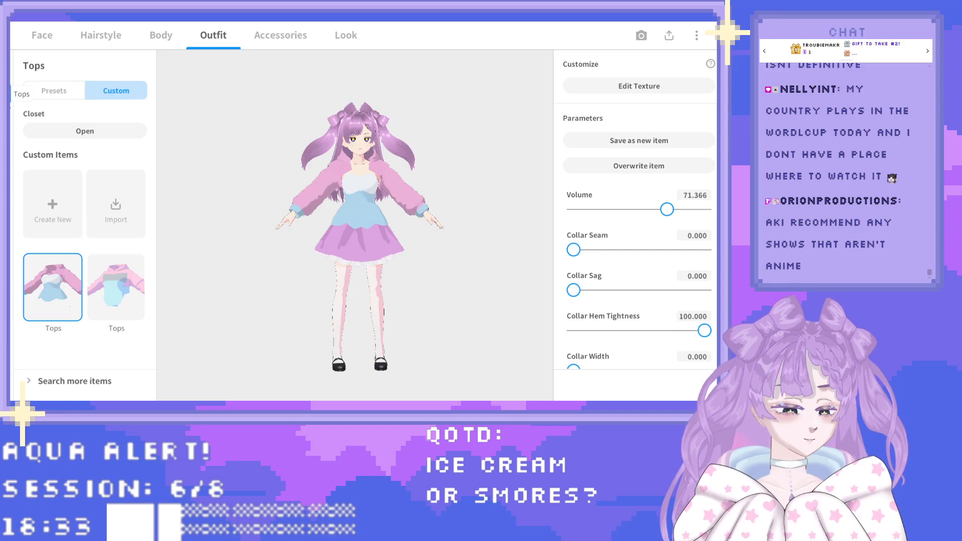
pyautogui.click(12, 117)
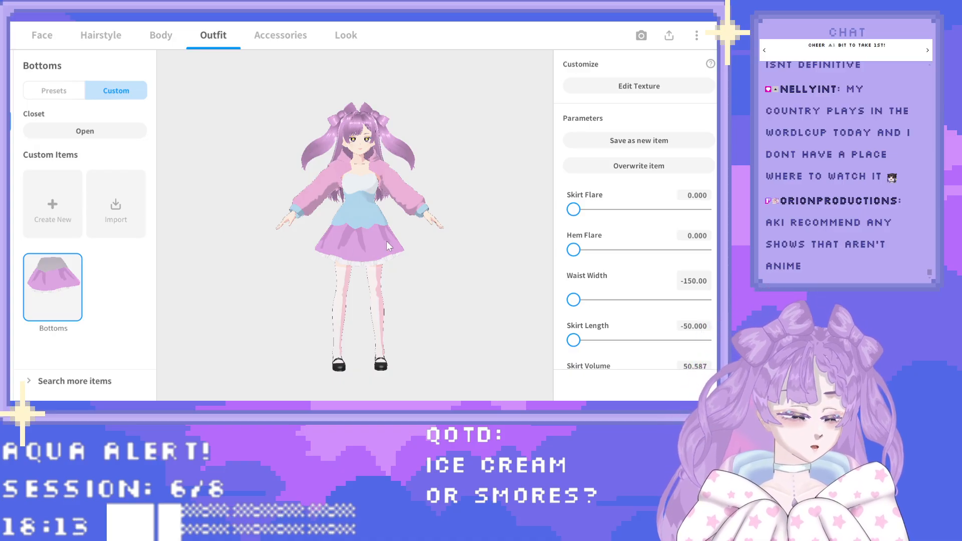
# Set the Skirt Length of the first skirt template in the Bottoms item to -60.
pyautogui.scroll(-1, 624, 250)
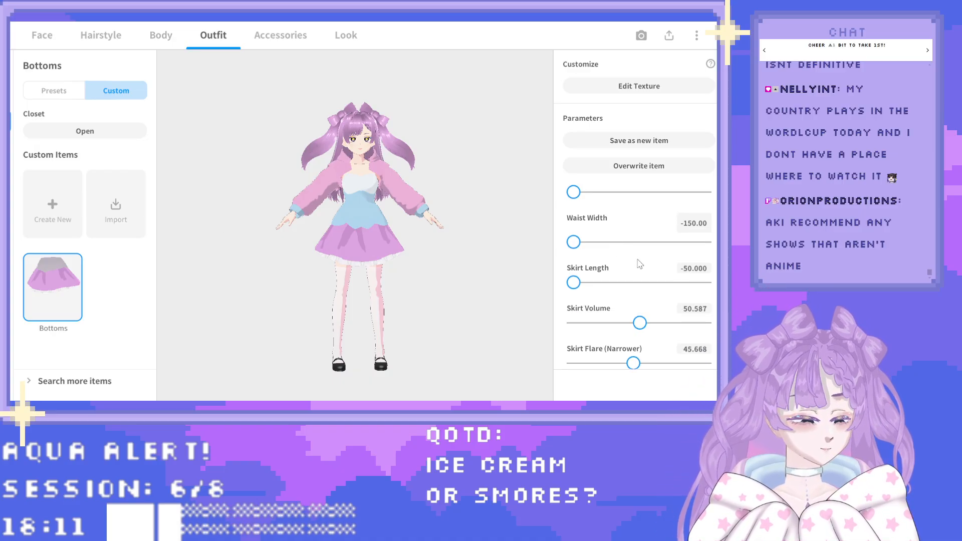
pyautogui.scroll(-1, 651, 266)
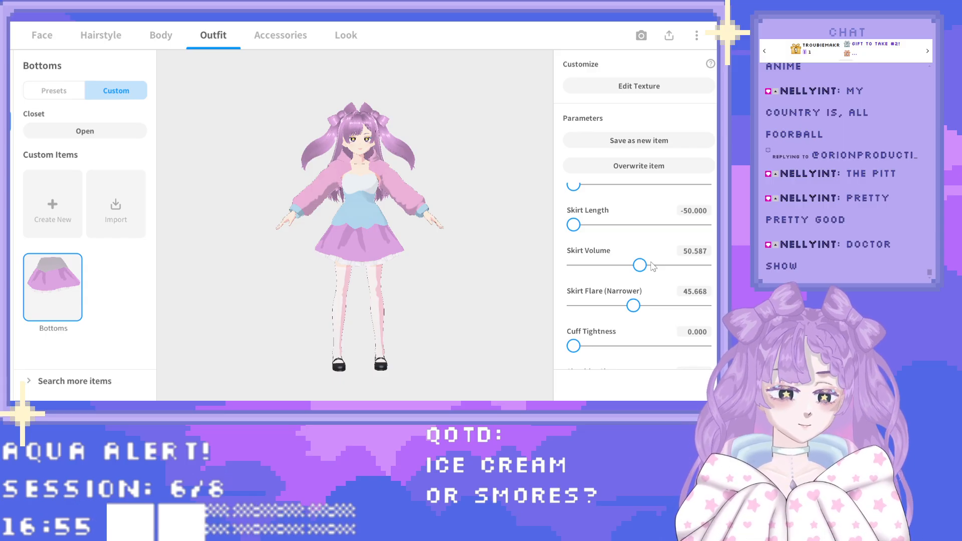
pyautogui.moveTo(413, 275)
pyautogui.mouseDown()
pyautogui.moveTo(352, 272)
pyautogui.moveTo(408, 274)
pyautogui.mouseUp()
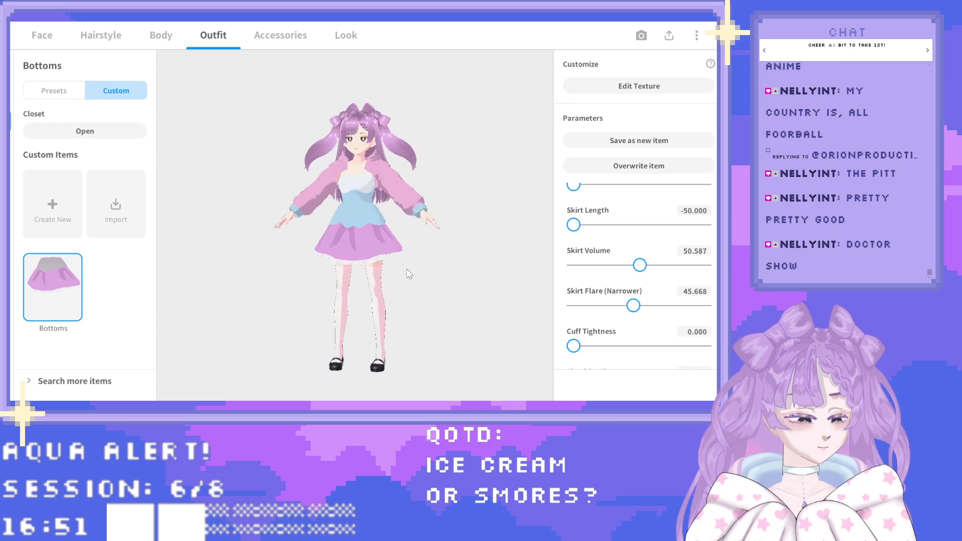
pyautogui.scroll(2, 644, 268)
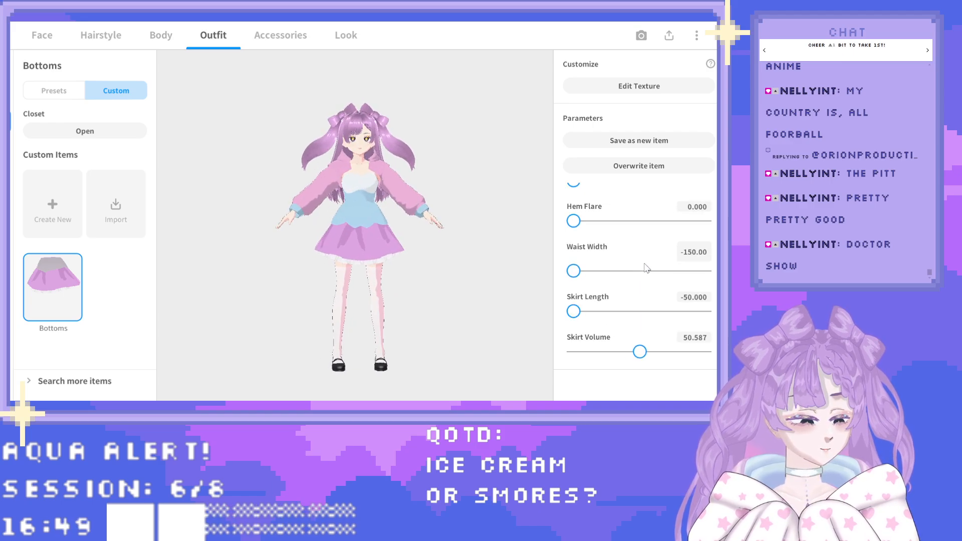
pyautogui.scroll(-1, 699, 288)
pyautogui.click(706, 269)
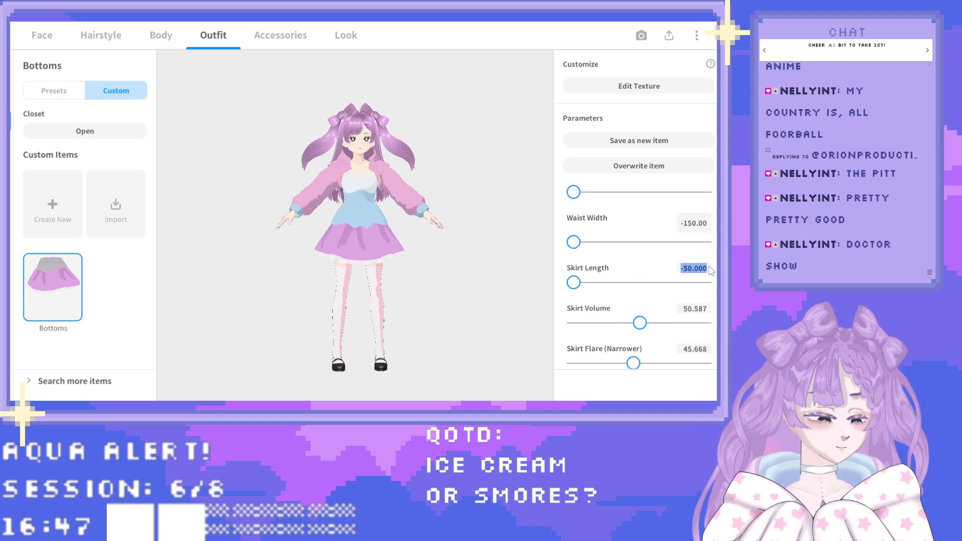
pyautogui.write('-60')
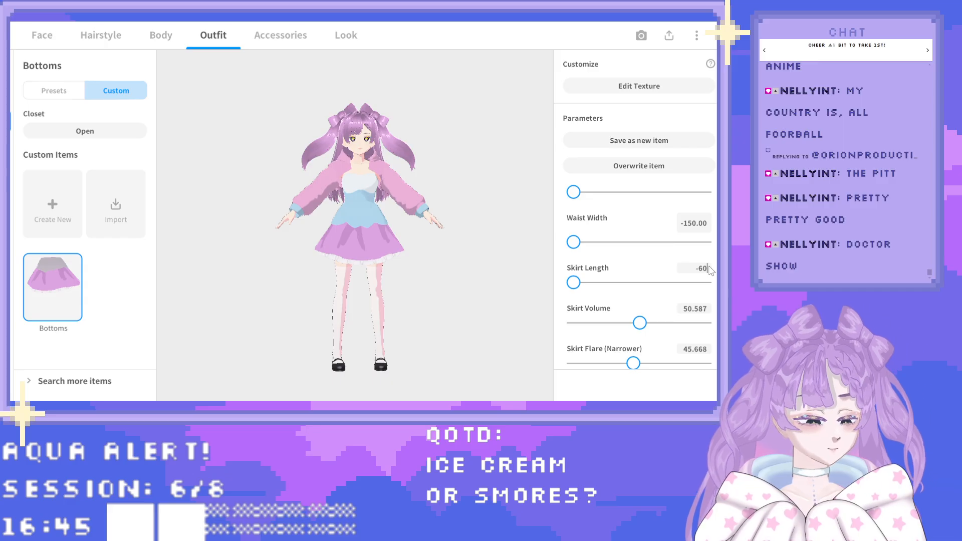
pyautogui.press('Return')
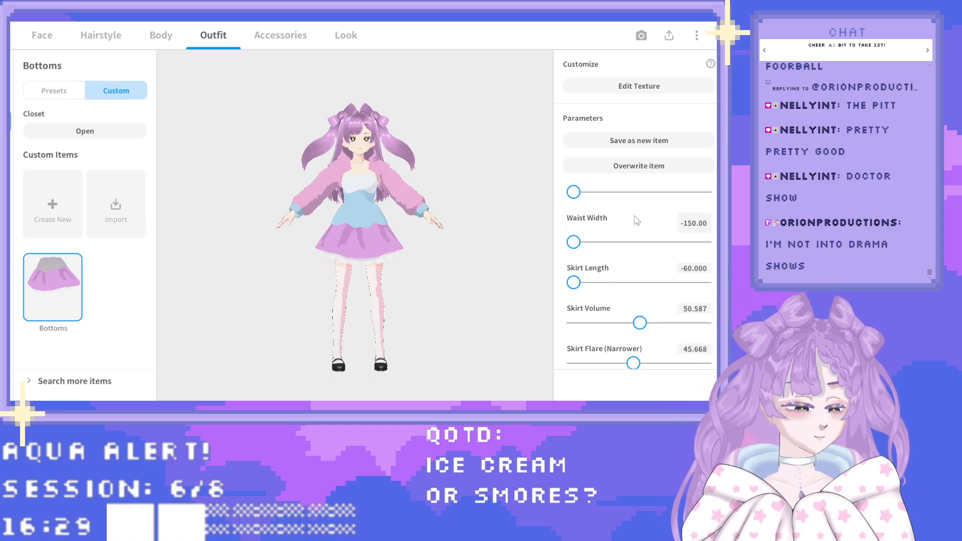
# Try a Skirt Flare of about 57 on the first skirt template, check it from the side, and reset it to 0.
pyautogui.scroll(-6, 660, 240)
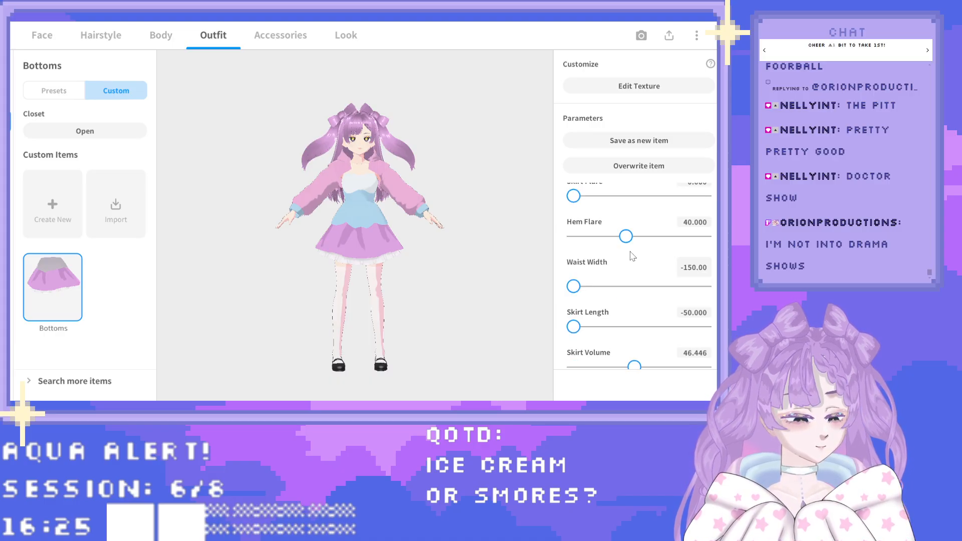
pyautogui.moveTo(624, 238)
pyautogui.mouseDown()
pyautogui.moveTo(575, 244)
pyautogui.moveTo(625, 246)
pyautogui.mouseUp()
pyautogui.scroll(3, 625, 247)
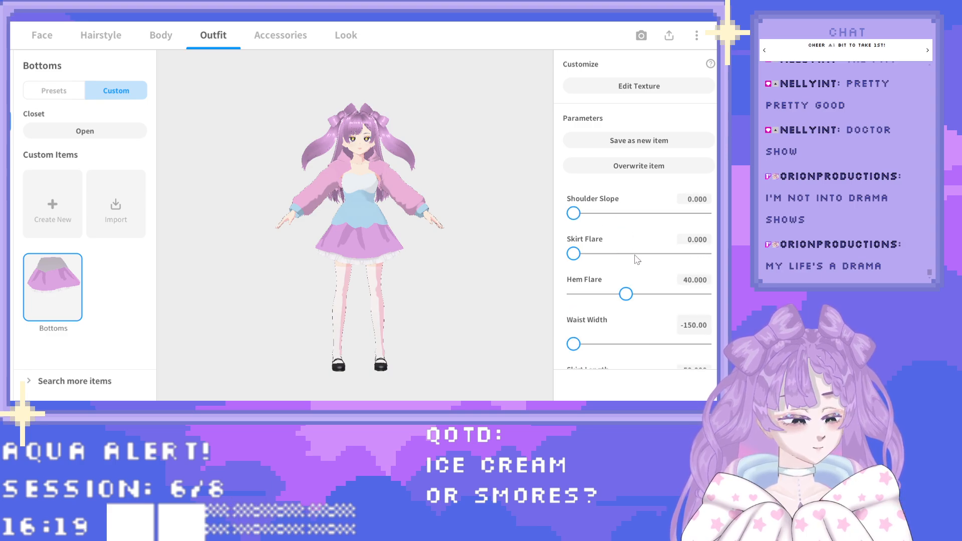
pyautogui.moveTo(574, 282); pyautogui.dragTo(551, 279)
pyautogui.scroll(5, 631, 273)
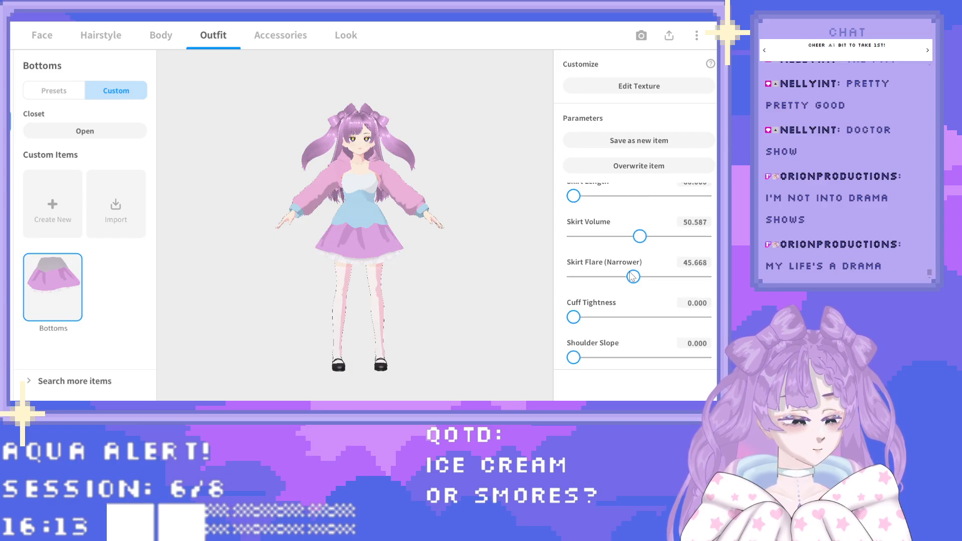
pyautogui.scroll(1, 632, 278)
pyautogui.moveTo(573, 210); pyautogui.dragTo(603, 211)
pyautogui.moveTo(620, 211); pyautogui.dragTo(648, 218)
pyautogui.moveTo(411, 291); pyautogui.dragTo(391, 290, button='right')
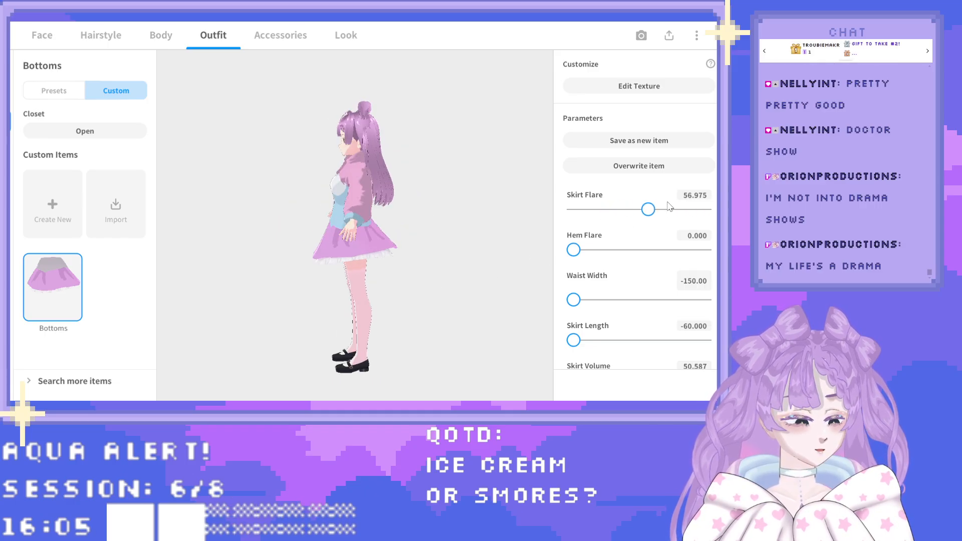
pyautogui.moveTo(649, 210); pyautogui.dragTo(556, 221)
pyautogui.moveTo(430, 278); pyautogui.dragTo(468, 275, button='right')
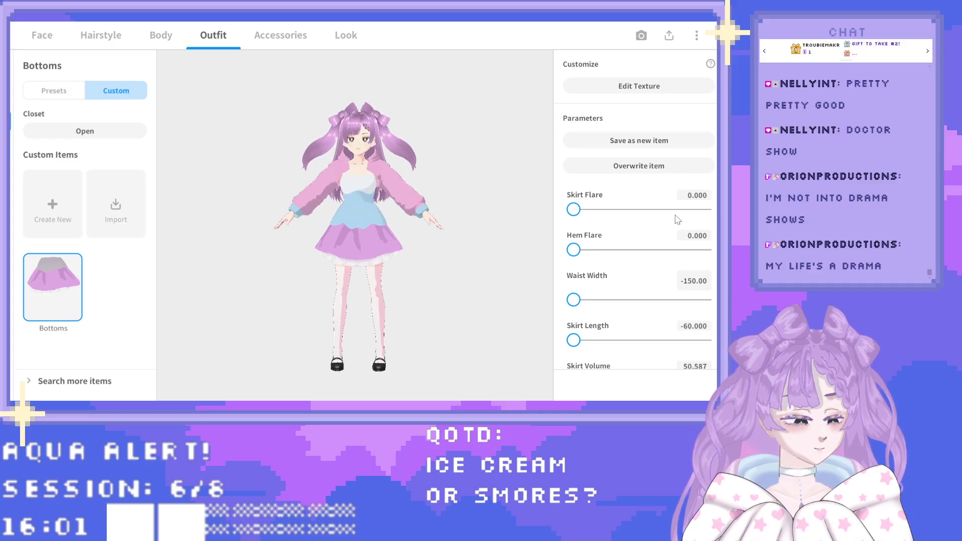
# Try a Skirt Flare of -10 on the first skirt template and return it to 0.
pyautogui.click(688, 200)
pyautogui.write('-10')
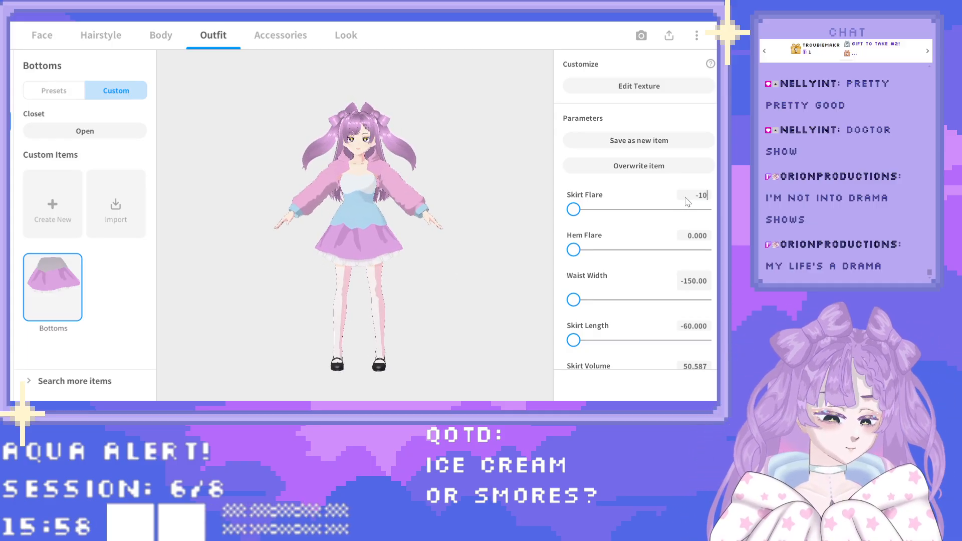
pyautogui.press('Return')
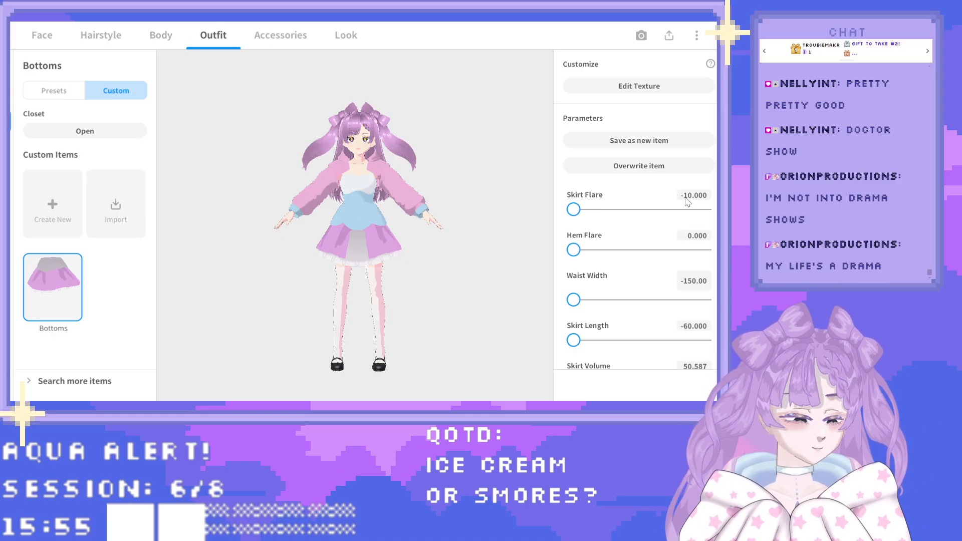
pyautogui.click(574, 210)
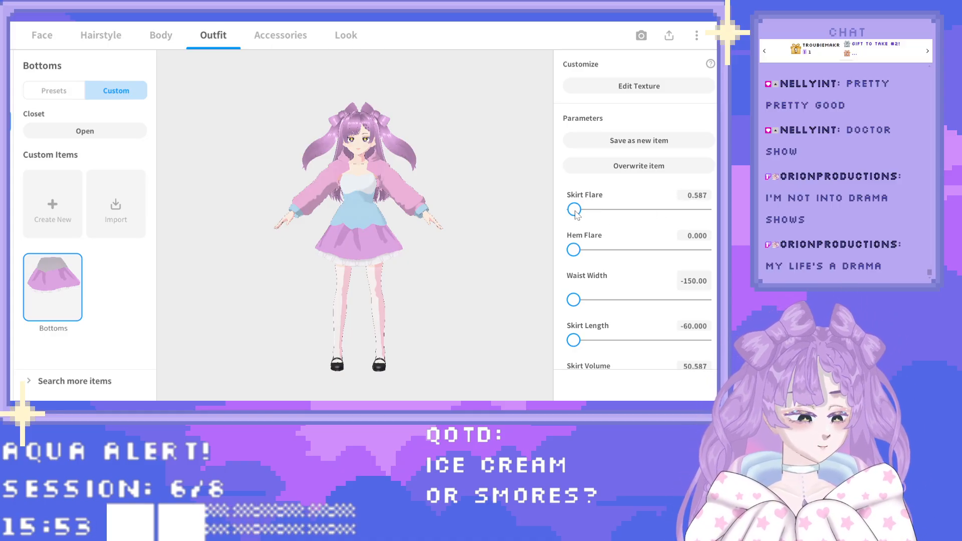
pyautogui.moveTo(574, 211); pyautogui.dragTo(561, 212)
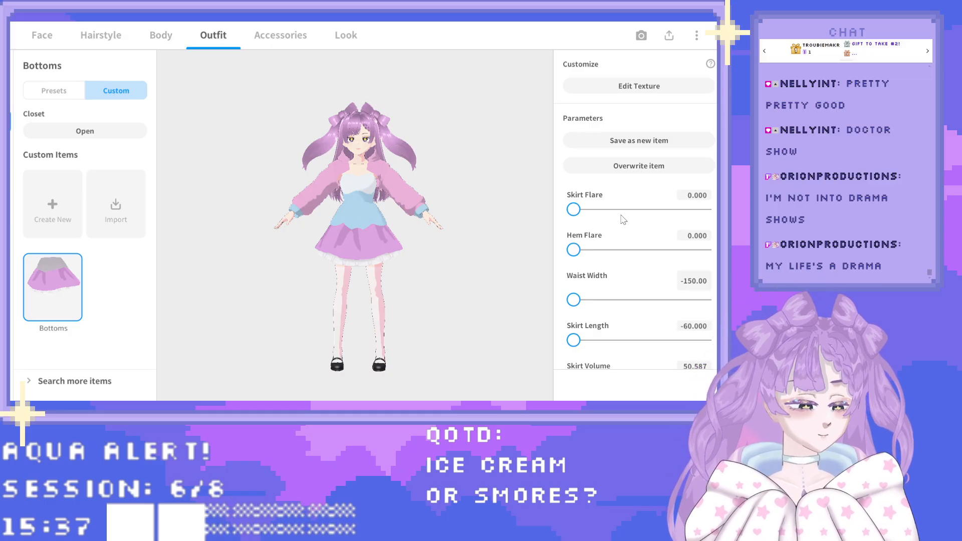
# Set the Skirt Length of the second skirt template, the one with Hem Flare 40, to -60.
pyautogui.scroll(-1, 612, 268)
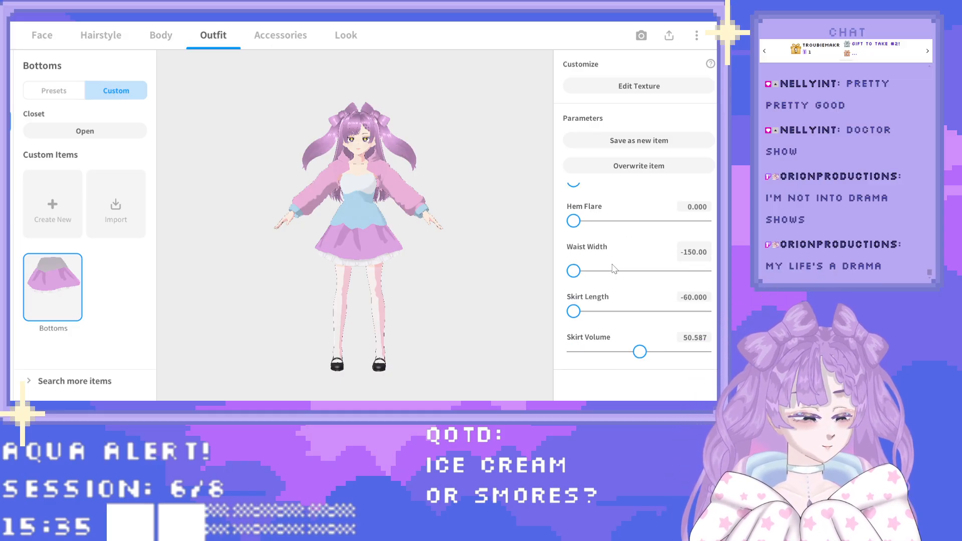
pyautogui.scroll(-8, 652, 283)
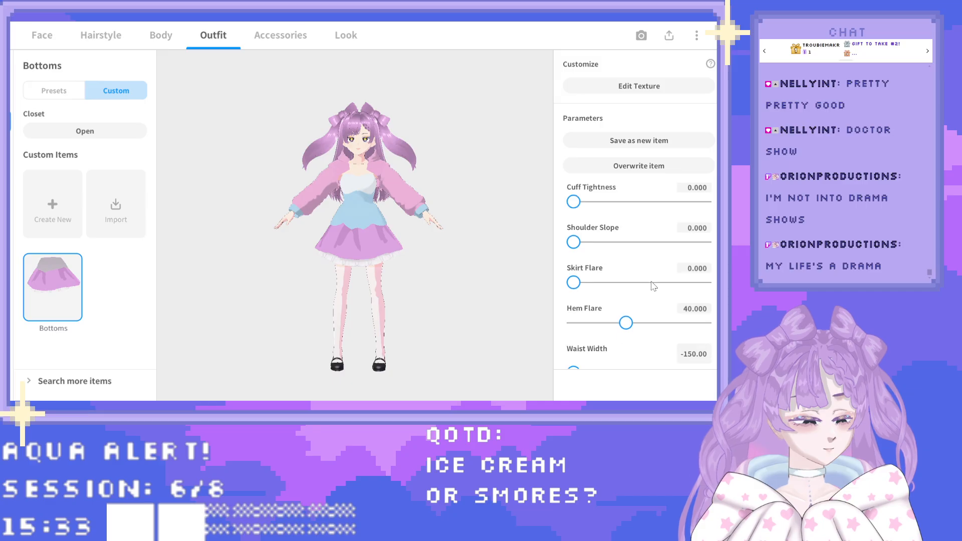
pyautogui.scroll(-4, 654, 286)
pyautogui.click(687, 284)
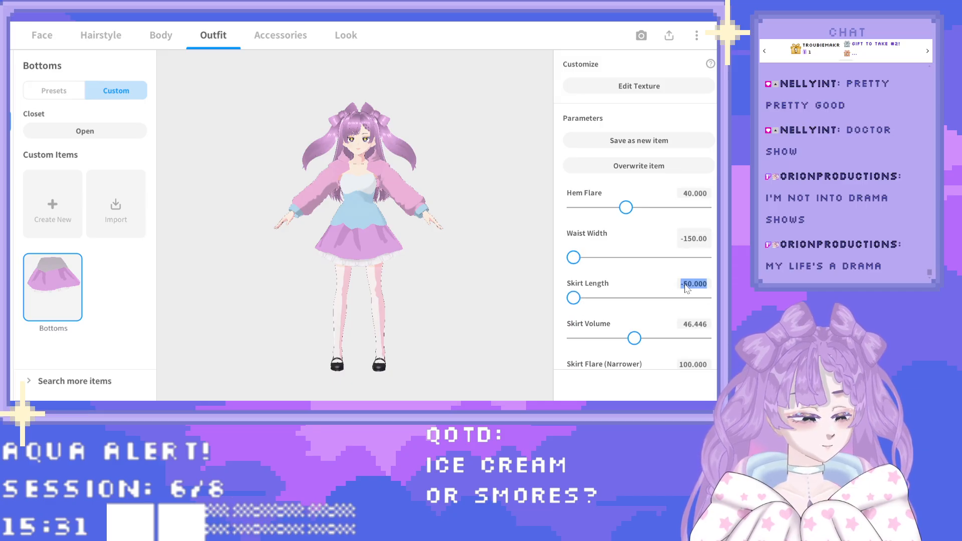
pyautogui.write('-60')
pyautogui.press('Return')
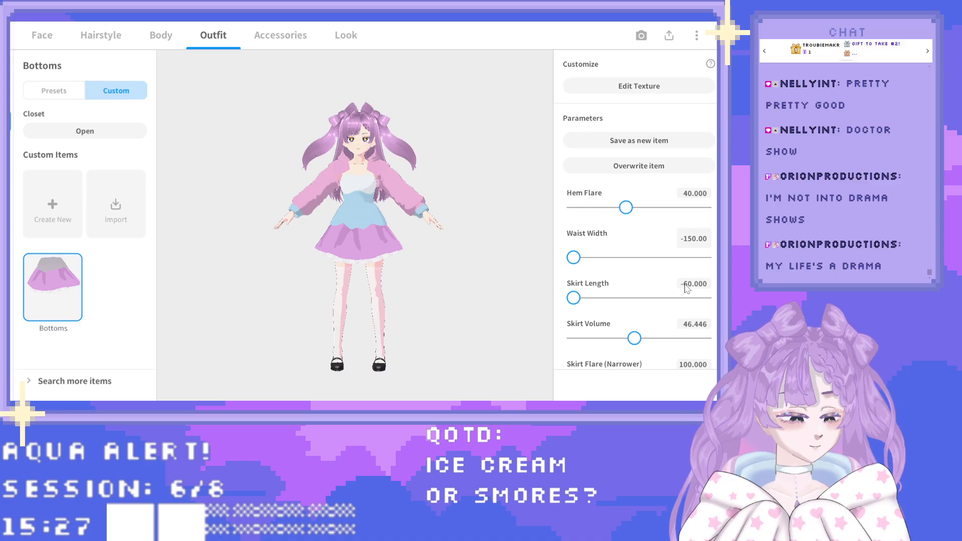
# Check the skirt from a raised angle and try a Skirt Flare of -5 on the first skirt template.
pyautogui.moveTo(314, 260); pyautogui.dragTo(311, 257, button='right')
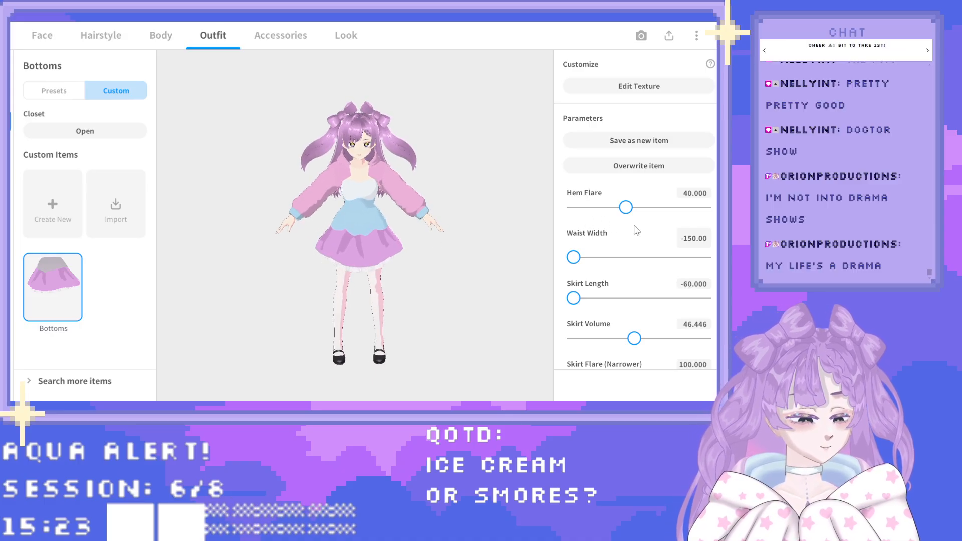
pyautogui.scroll(1, 633, 247)
pyautogui.scroll(1, 633, 247)
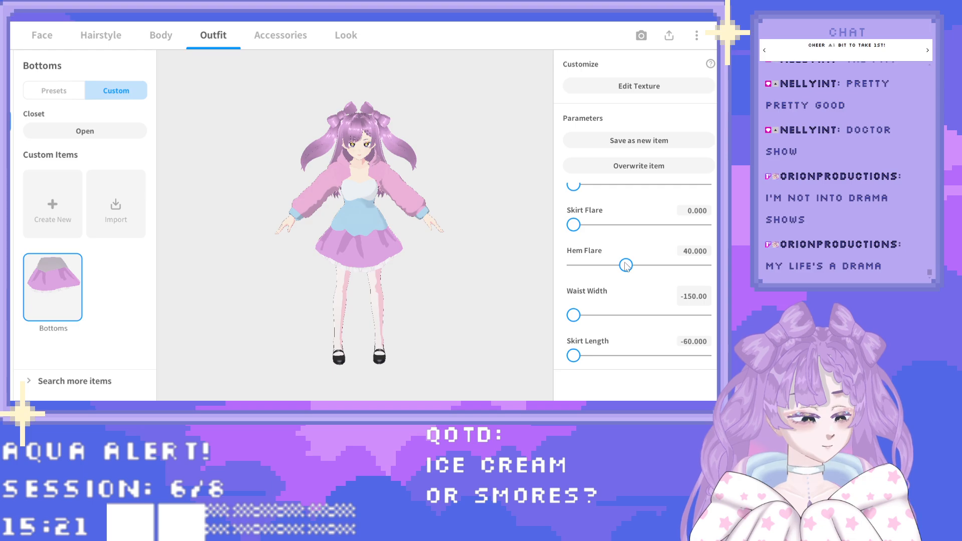
pyautogui.scroll(3, 630, 260)
pyautogui.scroll(-8, 630, 265)
pyautogui.scroll(5, 632, 265)
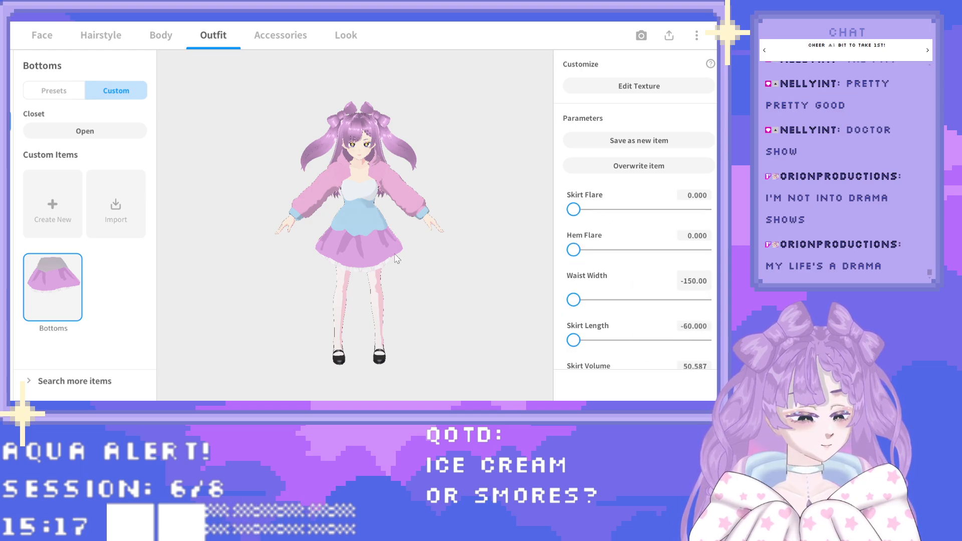
pyautogui.click(697, 196)
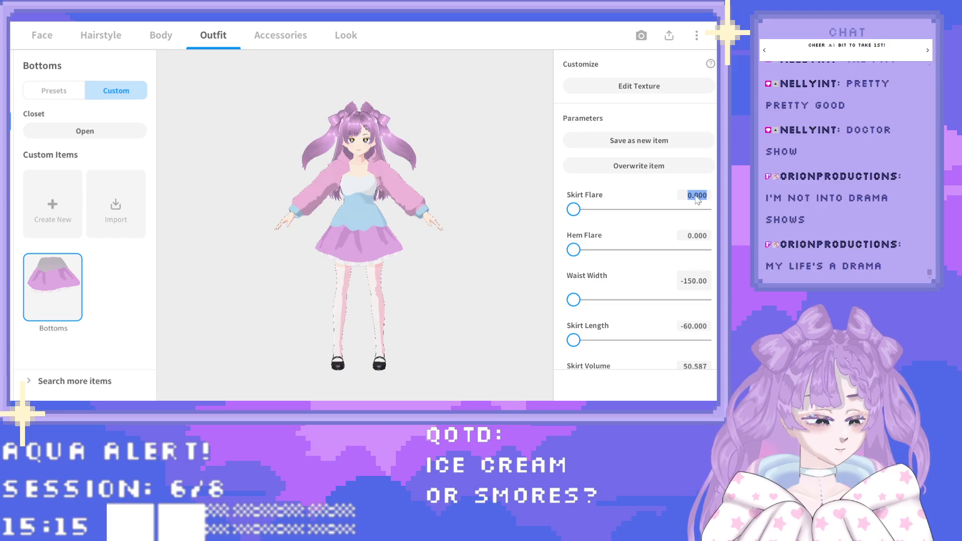
pyautogui.write('-5')
pyautogui.press('Return')
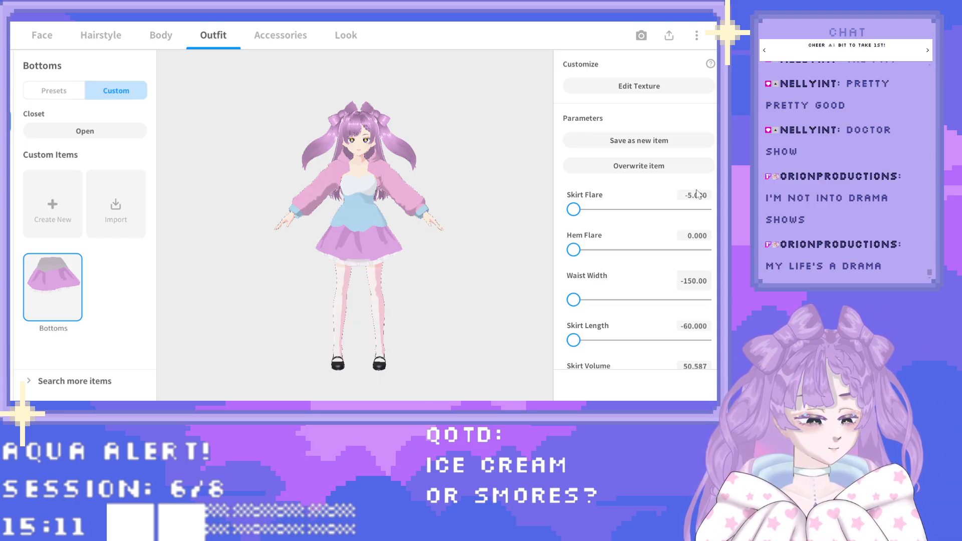
# Set the Skirt Flare of the first skirt template to -10.
pyautogui.click(704, 196)
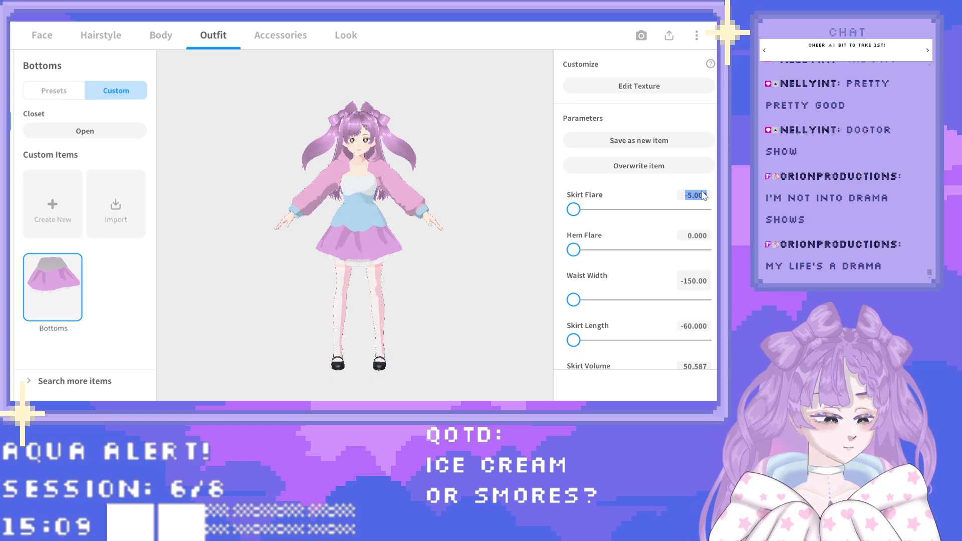
pyautogui.write('-10')
pyautogui.press('Return')
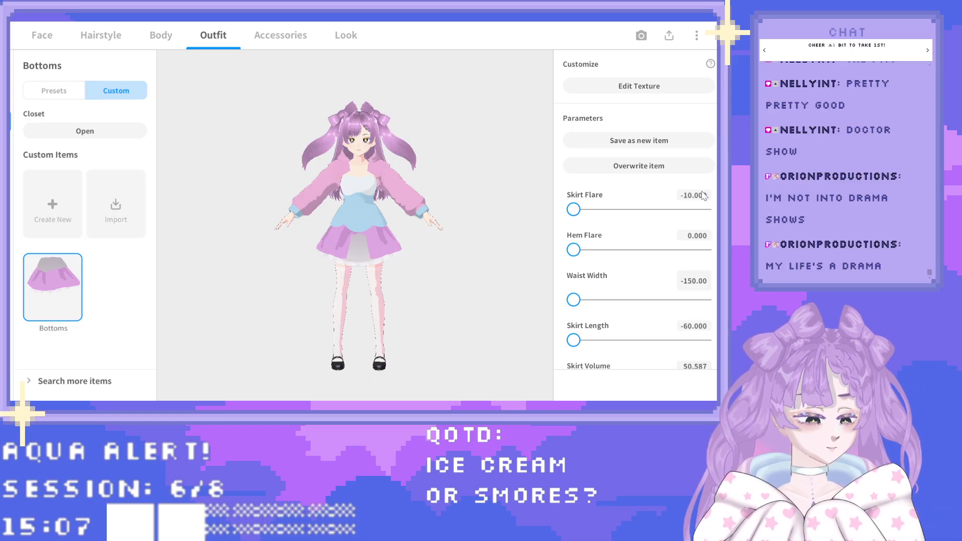
pyautogui.scroll(-3, 666, 248)
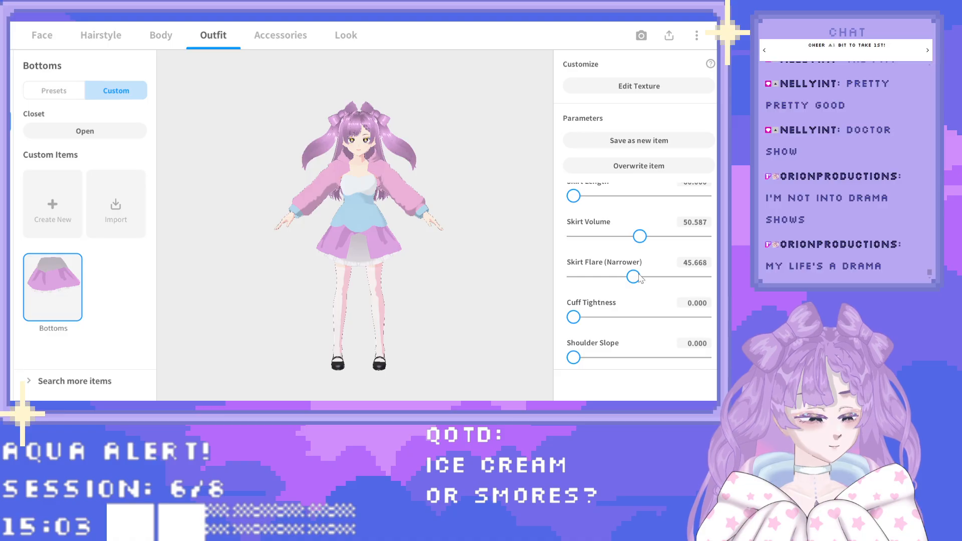
# Set Skirt Flare (Narrower) to about 75 and Skirt Flare to -10 on the skirt template with Hem Flare 40.
pyautogui.moveTo(635, 277); pyautogui.dragTo(672, 277)
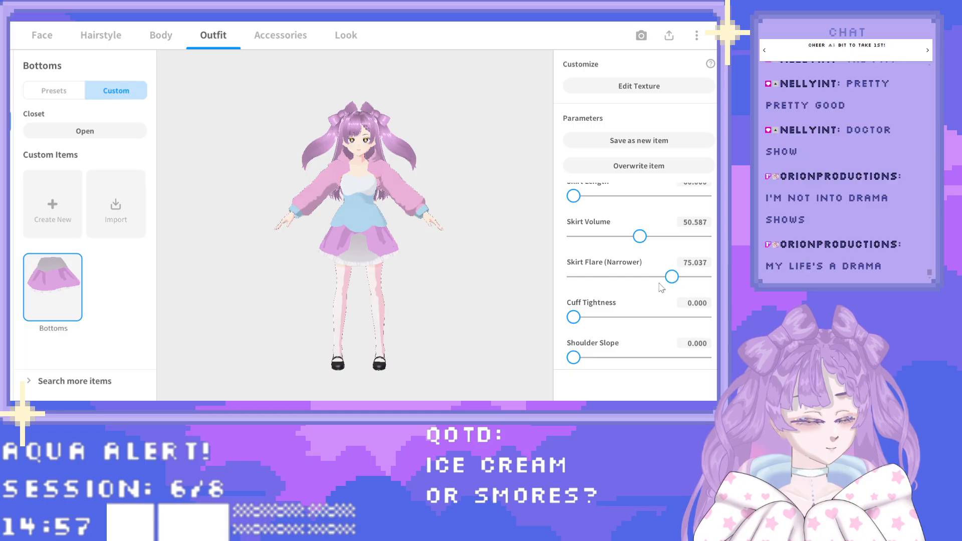
pyautogui.scroll(-1, 659, 249)
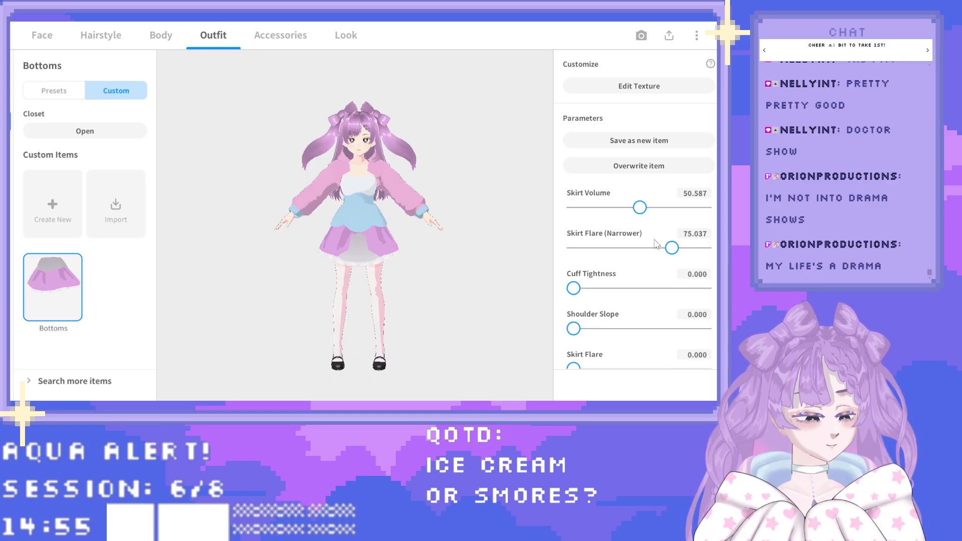
pyautogui.scroll(-3, 655, 244)
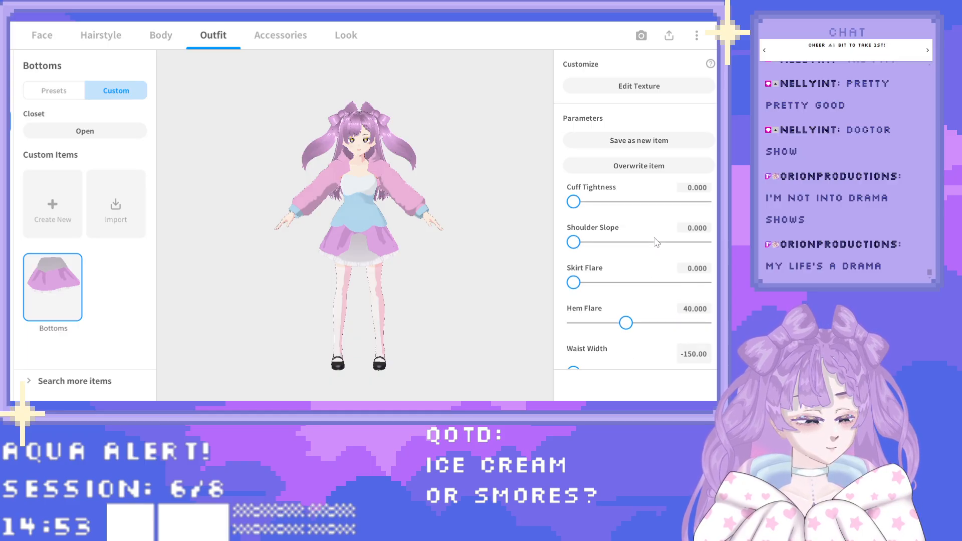
pyautogui.moveTo(574, 283)
pyautogui.mouseDown()
pyautogui.moveTo(593, 283)
pyautogui.moveTo(557, 283)
pyautogui.mouseUp()
pyautogui.click(707, 270)
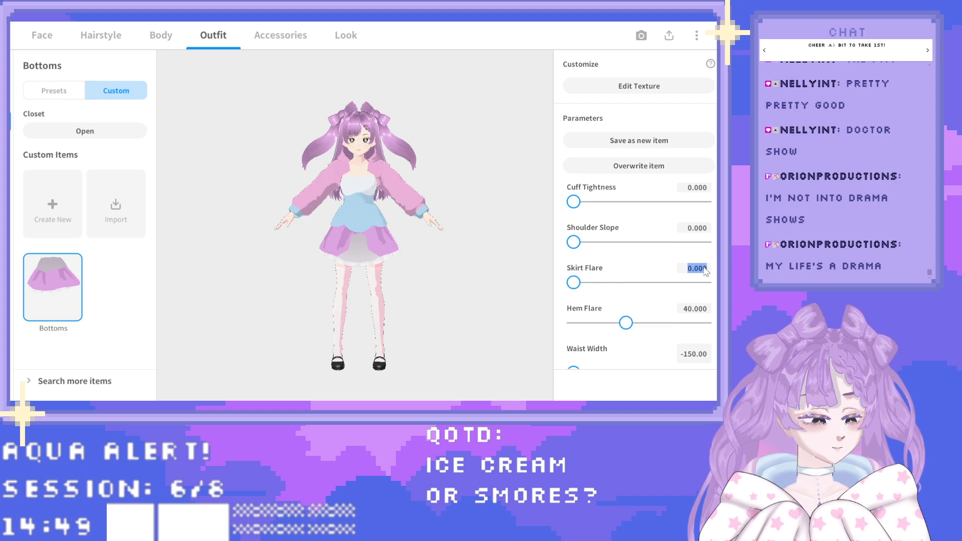
pyautogui.write('-10')
pyautogui.press('Return')
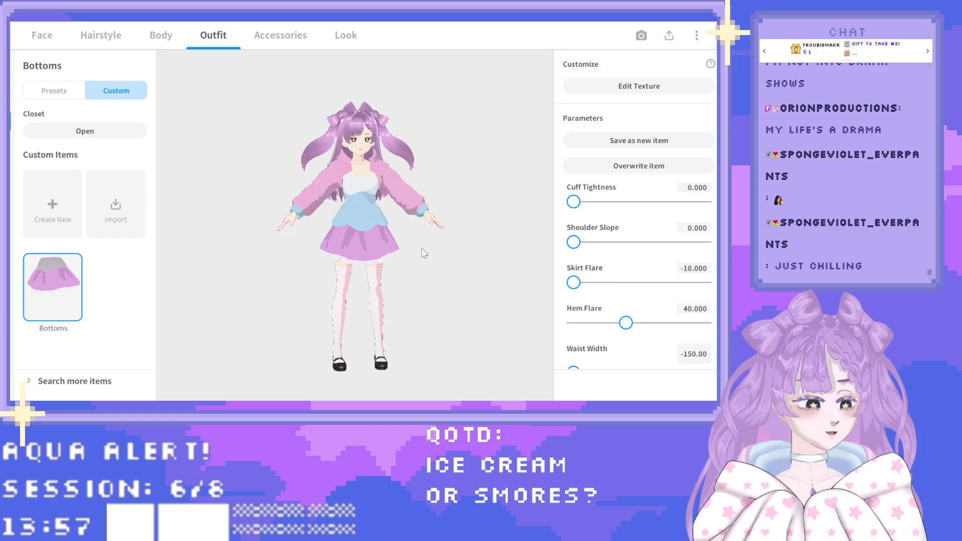
# Examine the skirt and its ruffled hem from the front and back, both close up and at full-body distance.
pyautogui.moveTo(430, 272); pyautogui.dragTo(290, 272)
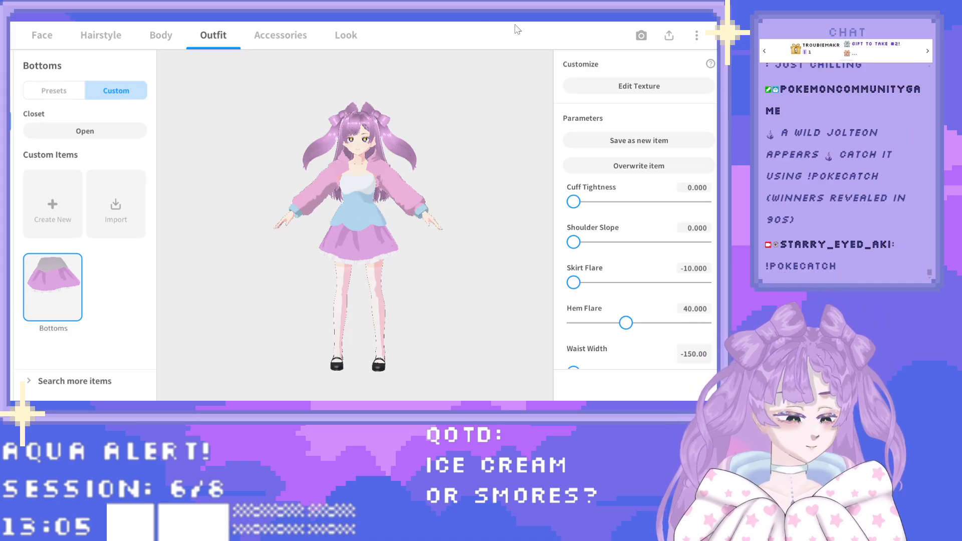
pyautogui.moveTo(407, 228); pyautogui.dragTo(386, 264, button='right')
pyautogui.scroll(5, 384, 257)
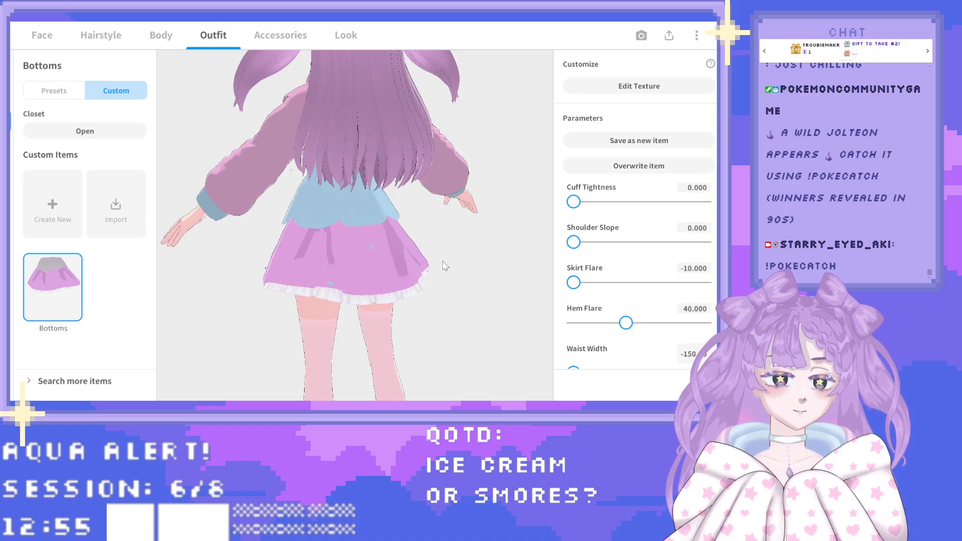
pyautogui.moveTo(374, 249)
pyautogui.mouseDown()
pyautogui.moveTo(350, 253)
pyautogui.moveTo(375, 248)
pyautogui.mouseUp()
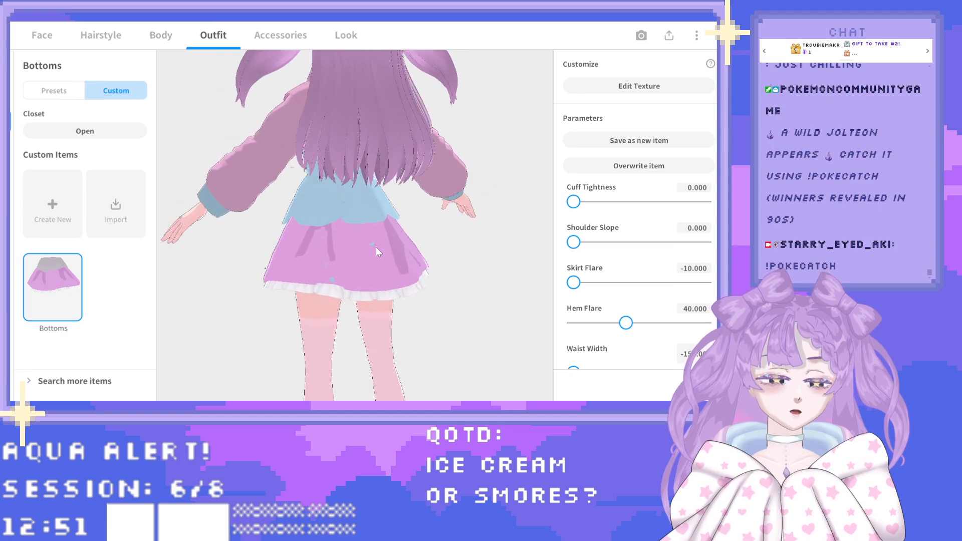
pyautogui.moveTo(386, 245); pyautogui.dragTo(313, 257, button='right')
pyautogui.scroll(-5, 293, 244)
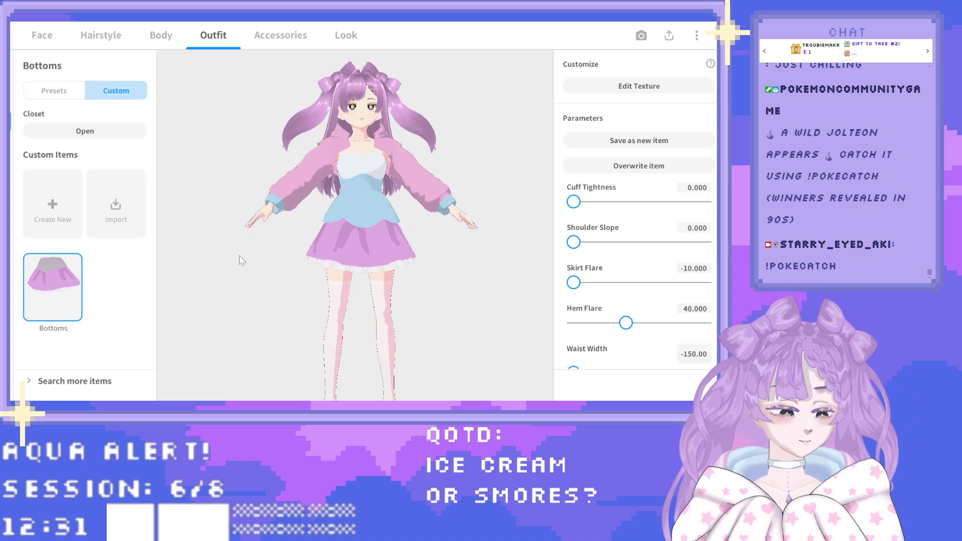
pyautogui.scroll(-5, 356, 273)
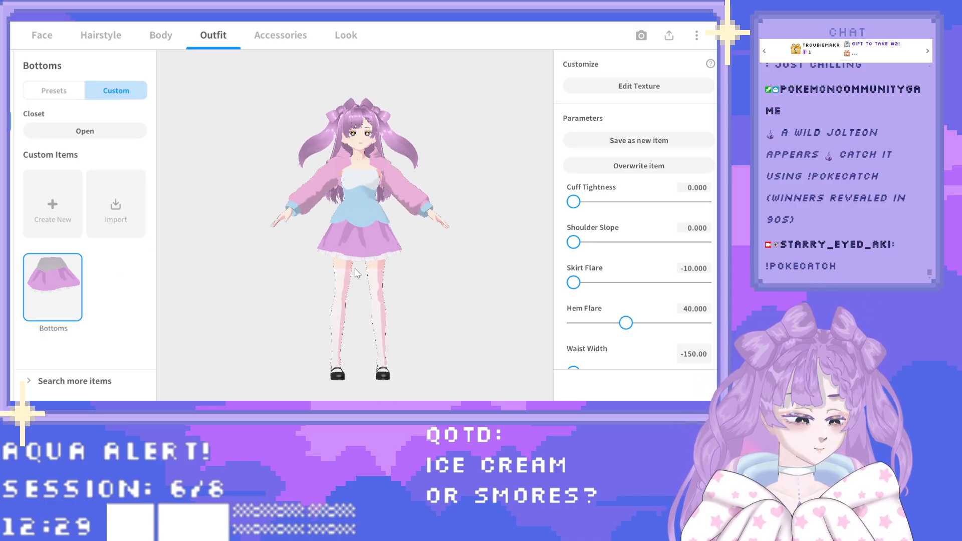
pyautogui.scroll(-5, 356, 270)
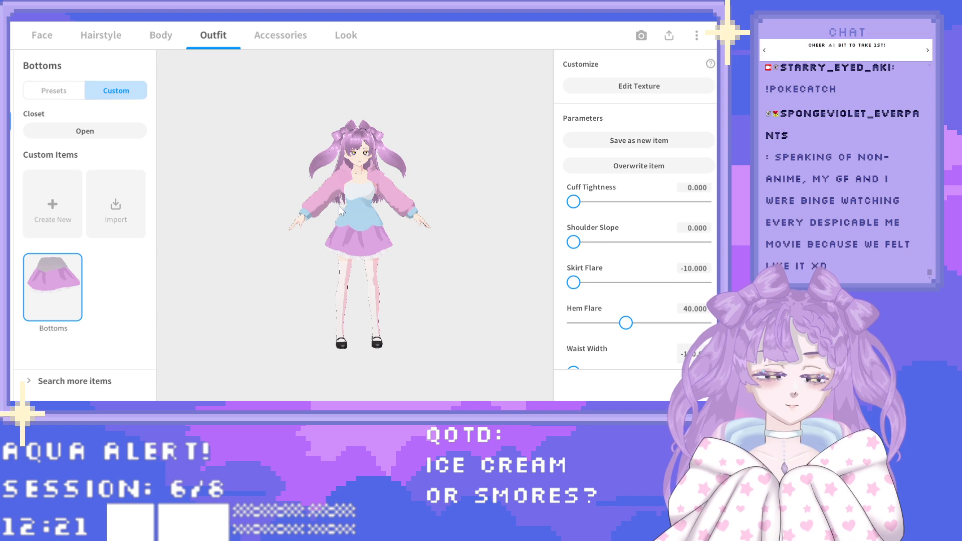
pyautogui.scroll(2, 441, 275)
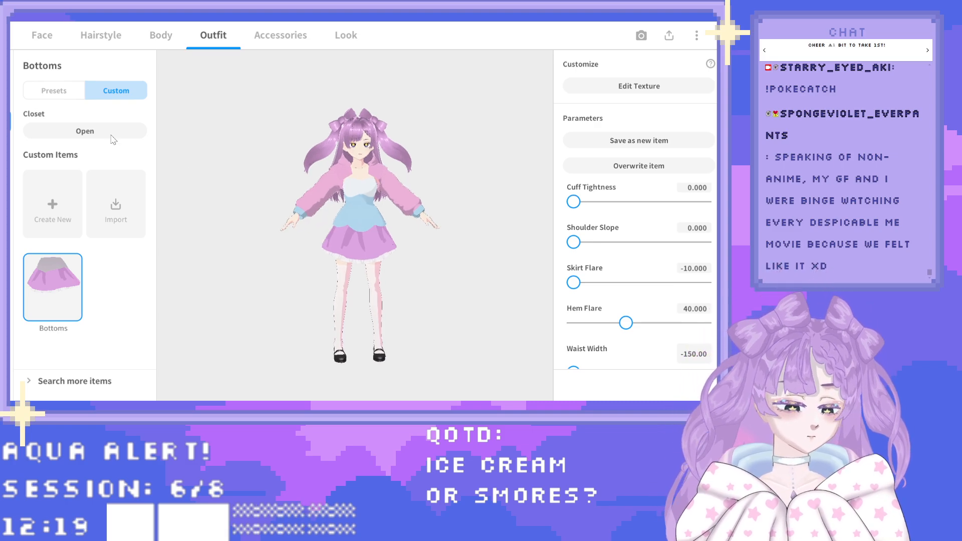
# Set the Skirt Volume to about 36 on the first custom top, in the template with Hem (Tighter) 71.659.
pyautogui.click(11, 95)
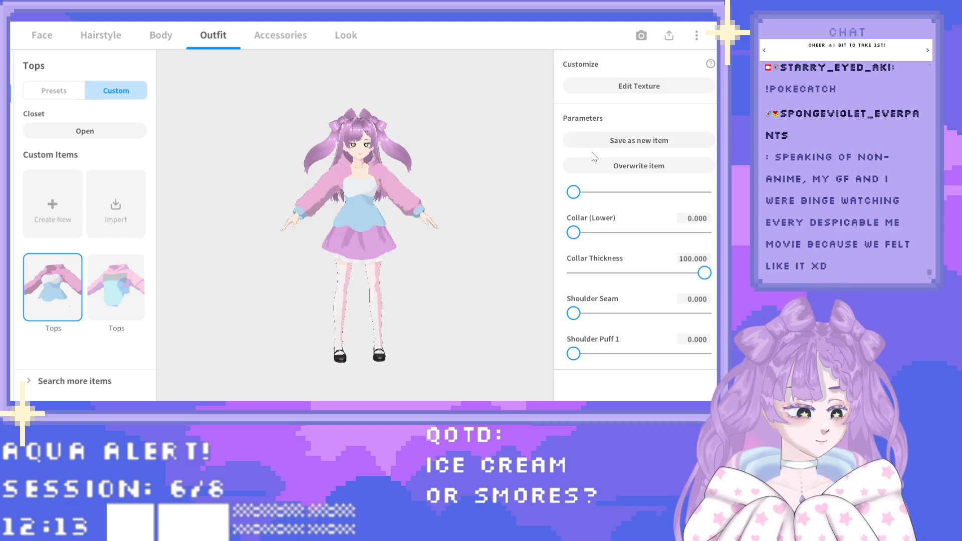
pyautogui.scroll(-6, 629, 243)
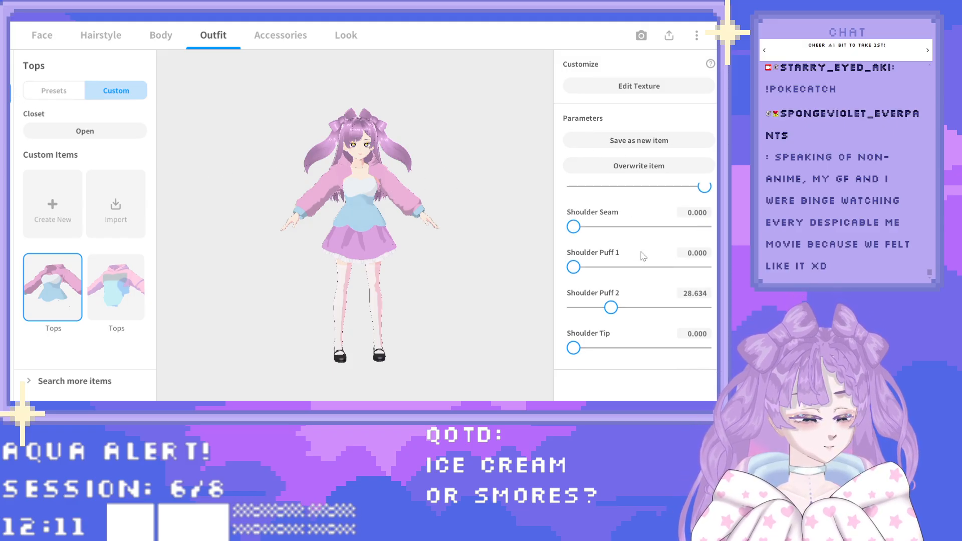
pyautogui.scroll(-2, 639, 259)
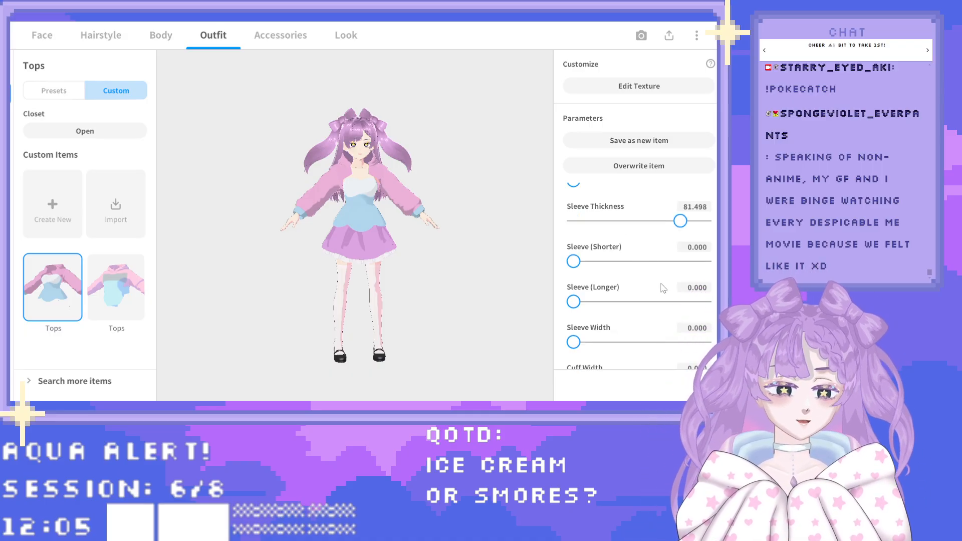
pyautogui.scroll(-6, 674, 286)
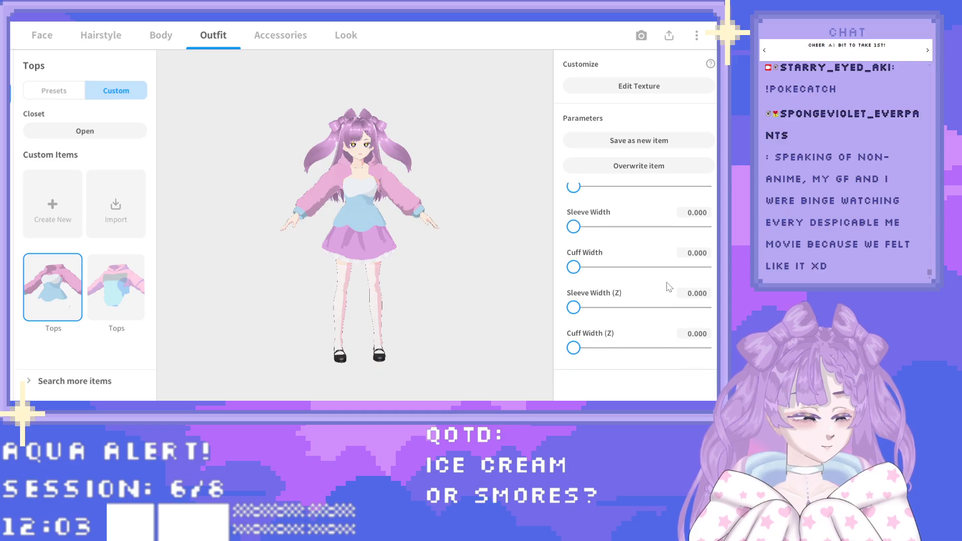
pyautogui.scroll(-6, 665, 286)
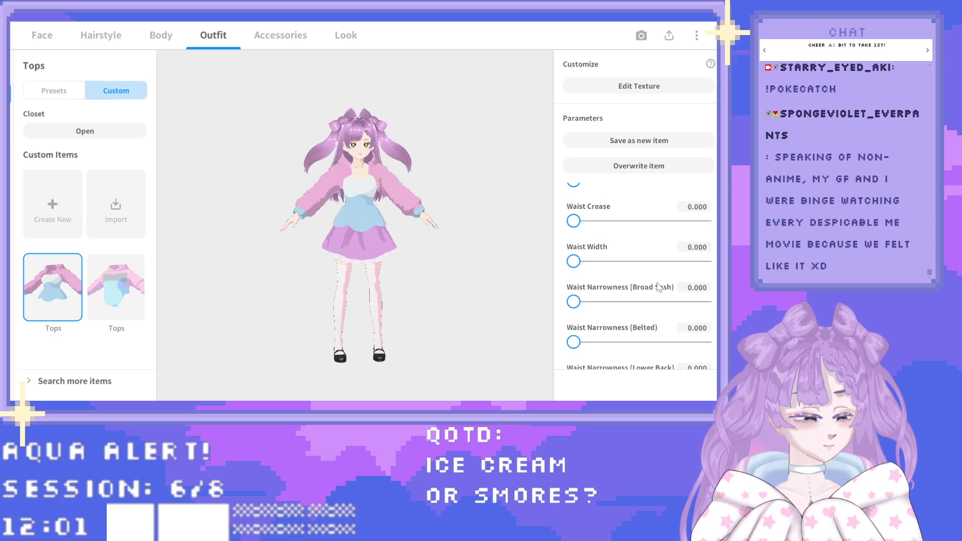
pyautogui.scroll(-5, 652, 286)
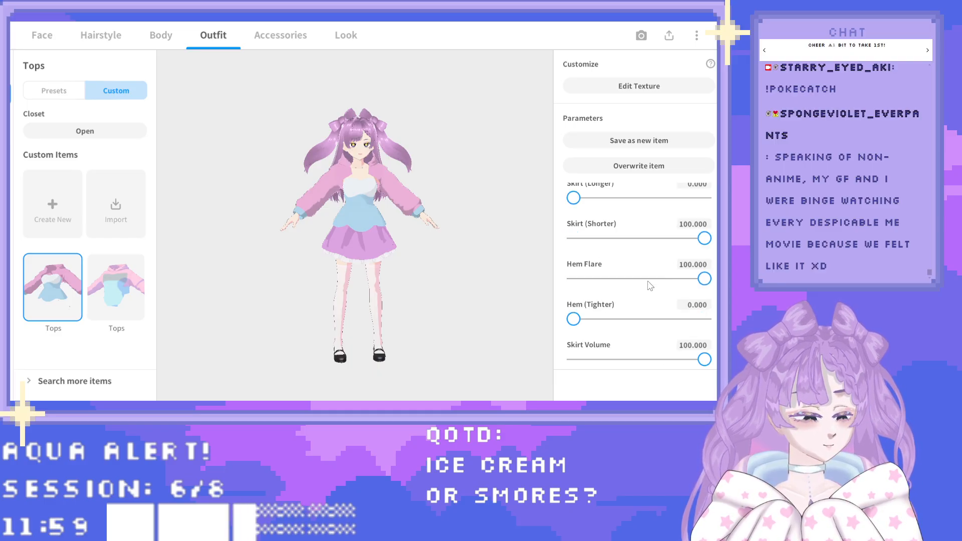
pyautogui.scroll(-2, 649, 286)
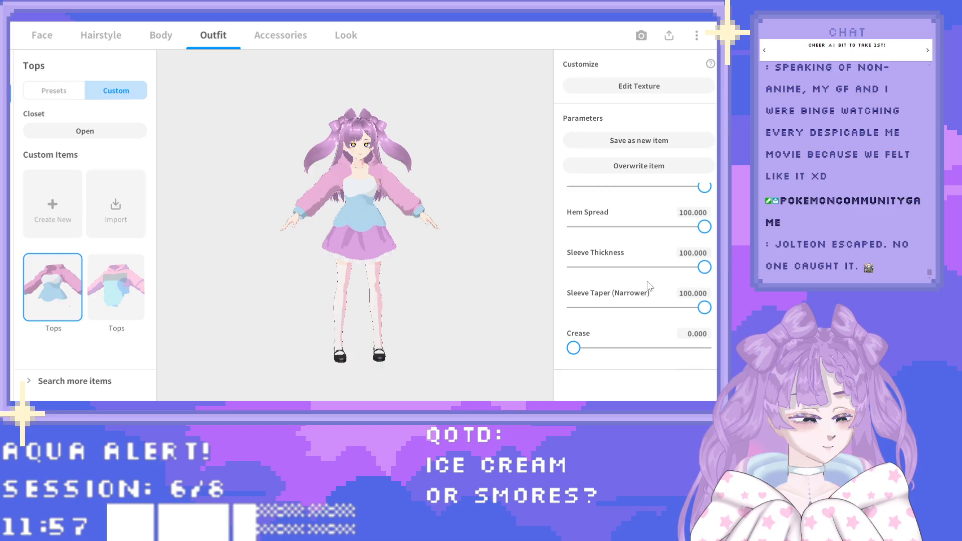
pyautogui.scroll(-6, 649, 285)
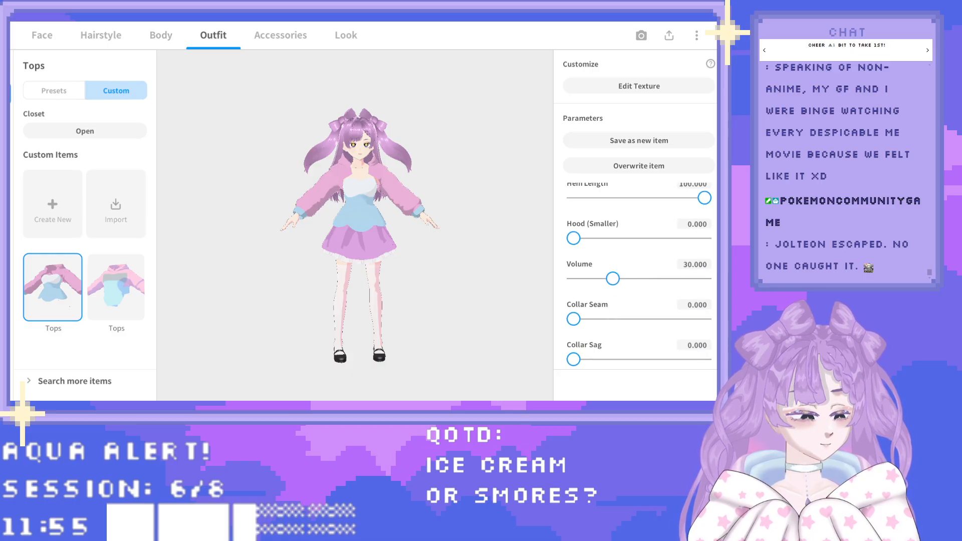
pyautogui.scroll(3, 649, 286)
pyautogui.scroll(-6, 649, 286)
pyautogui.scroll(-5, 649, 286)
pyautogui.scroll(2, 653, 344)
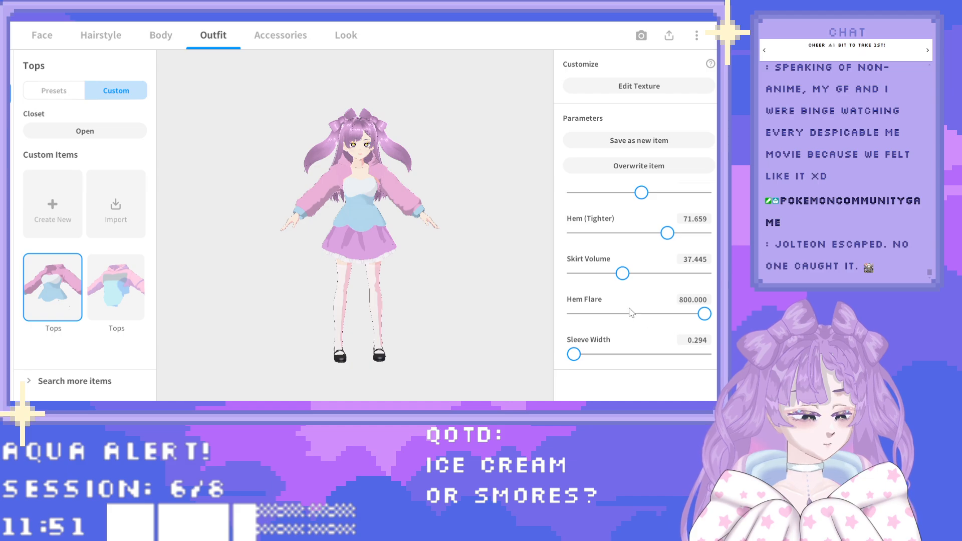
pyautogui.moveTo(622, 273); pyautogui.dragTo(620, 273)
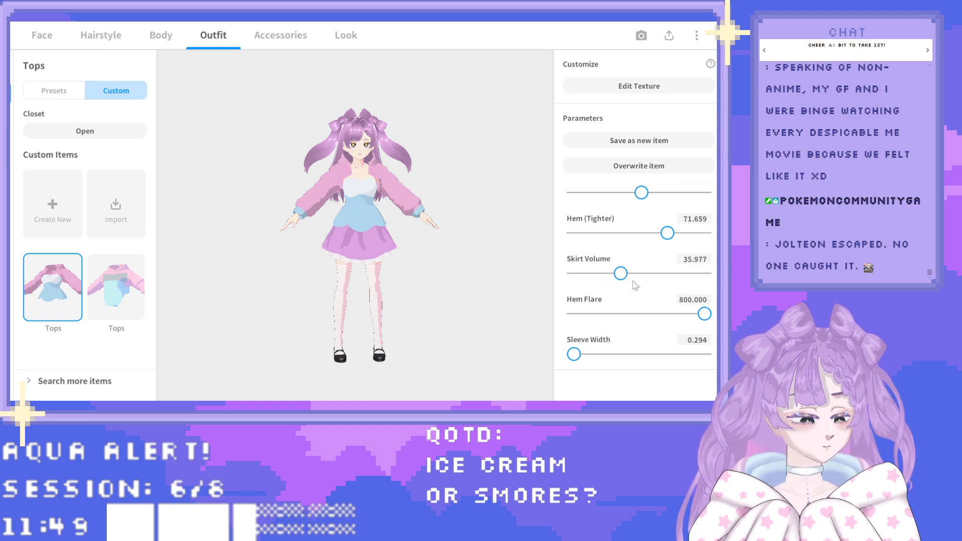
# Try Hem Flare values of 100, 600, 700 and 760 on the custom top and return it to 800.
pyautogui.moveTo(703, 319)
pyautogui.mouseDown()
pyautogui.moveTo(696, 316)
pyautogui.moveTo(709, 315)
pyautogui.mouseUp()
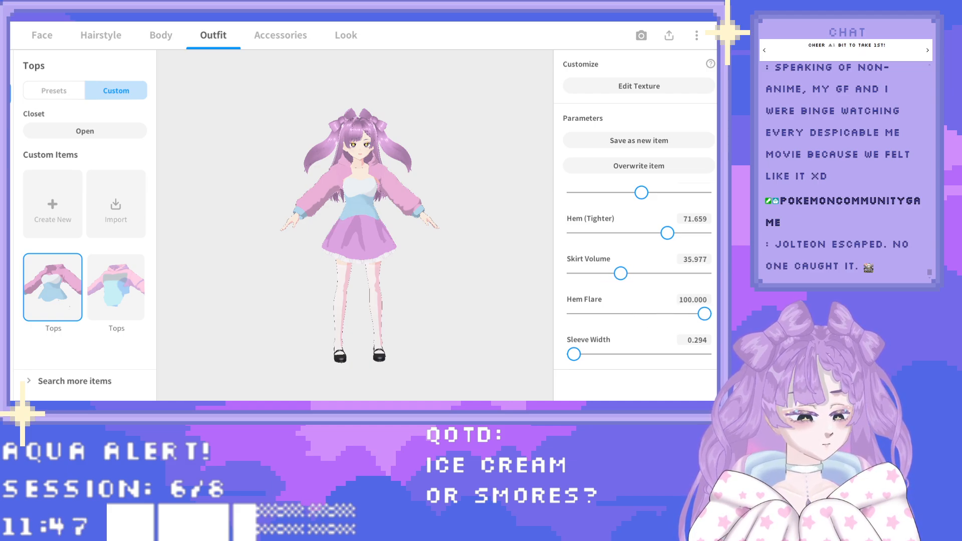
pyautogui.click(700, 303)
pyautogui.write('600.000')
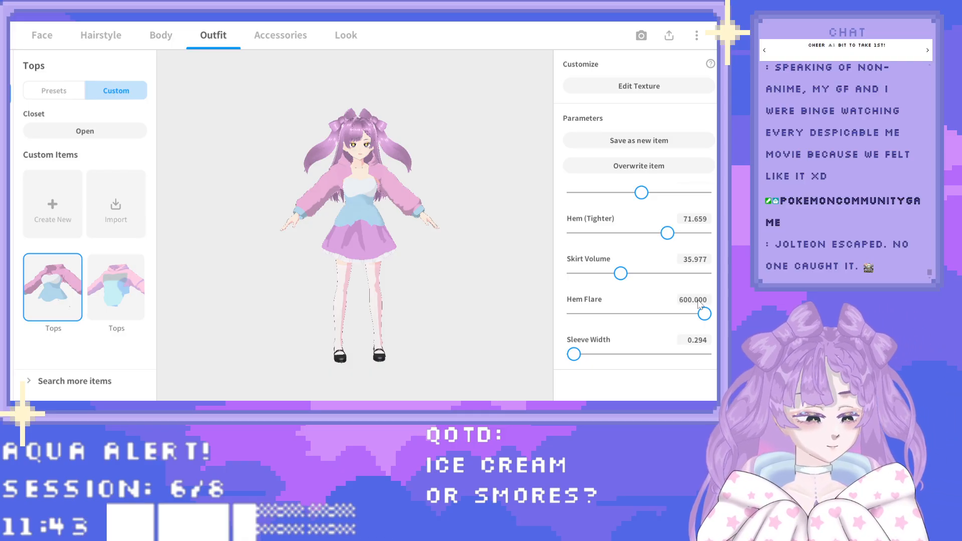
pyautogui.click(700, 303)
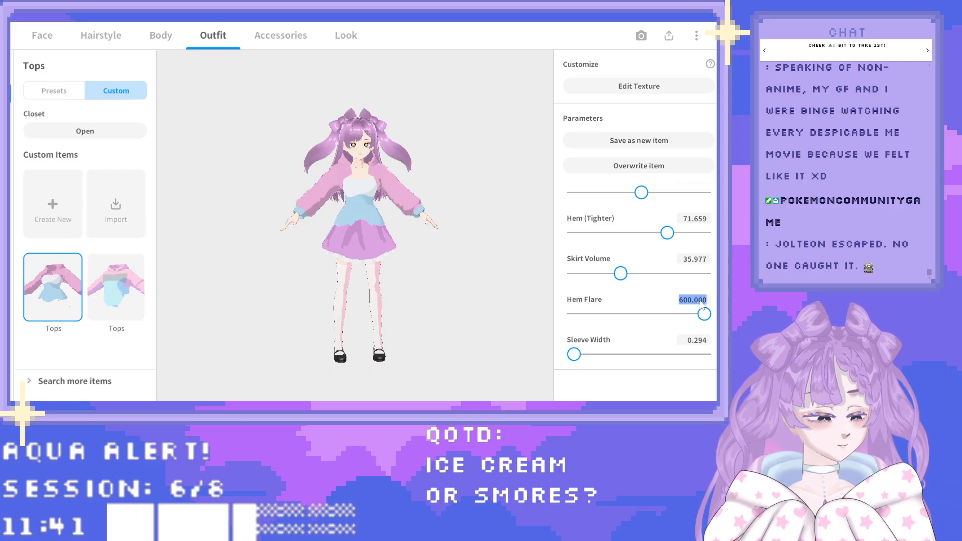
pyautogui.write('700.000')
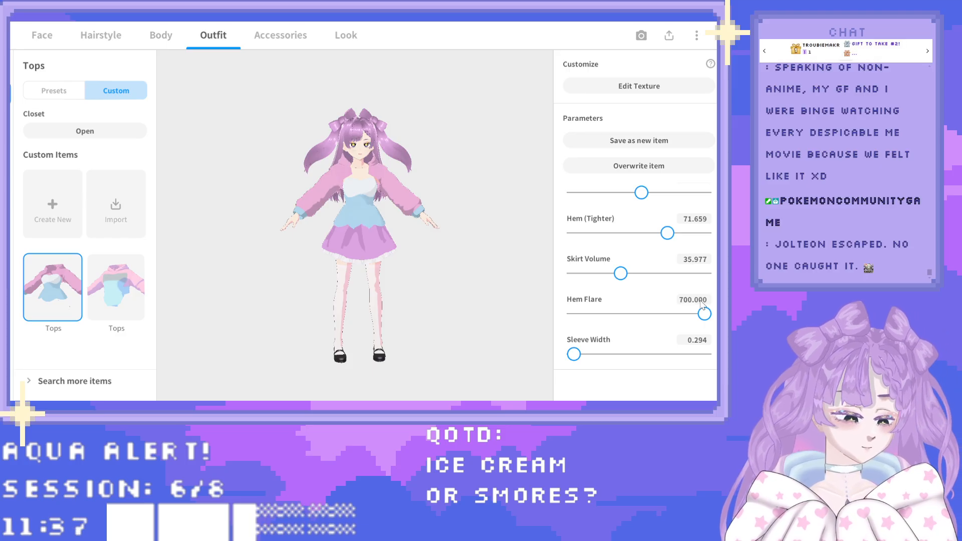
pyautogui.click(701, 304)
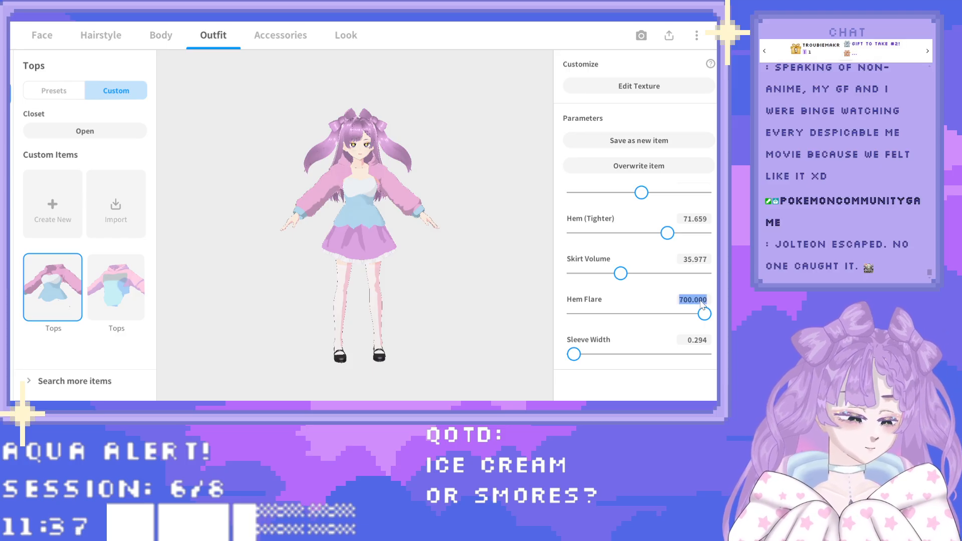
pyautogui.write('76')
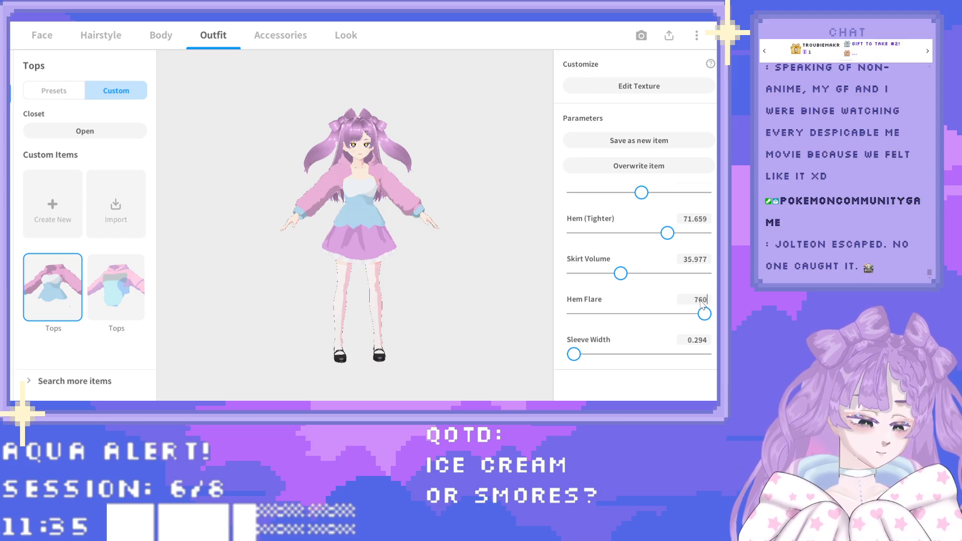
pyautogui.write('0')
pyautogui.press('Return')
pyautogui.click(702, 303)
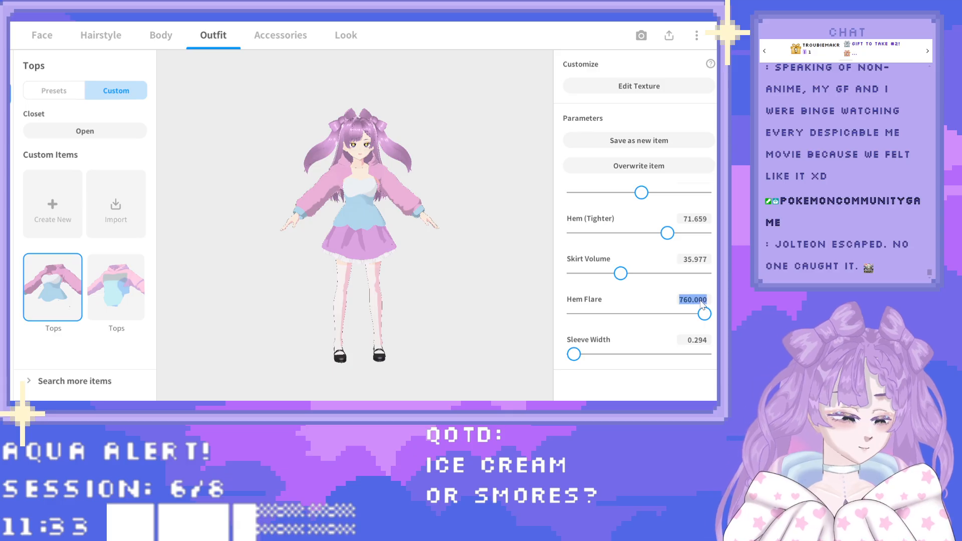
pyautogui.write('800')
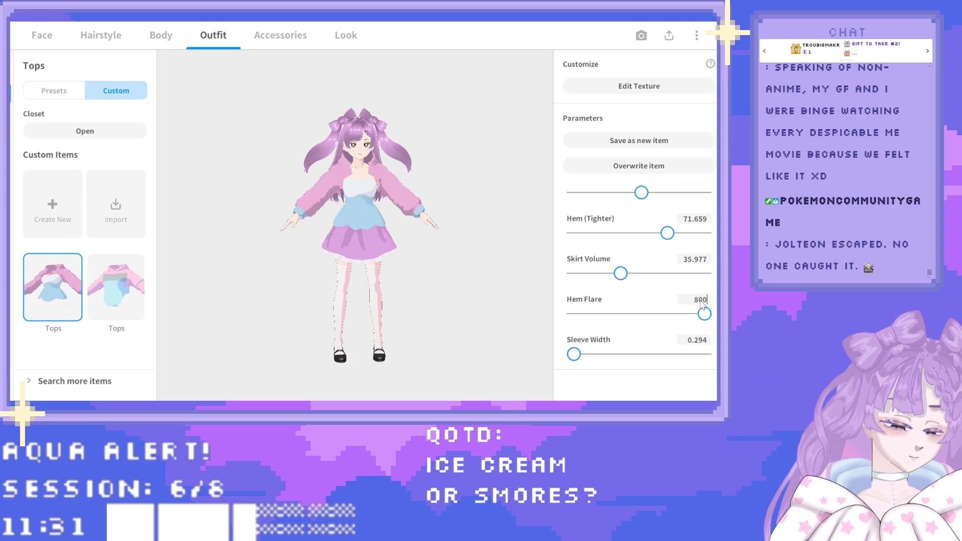
pyautogui.press('Return')
# Open the custom top's texture for editing and select the Dress layer of the Dress (Pencil Skirt) template.
pyautogui.moveTo(341, 271); pyautogui.dragTo(376, 274, button='right')
pyautogui.scroll(1, 376, 274)
pyautogui.scroll(5, 376, 276)
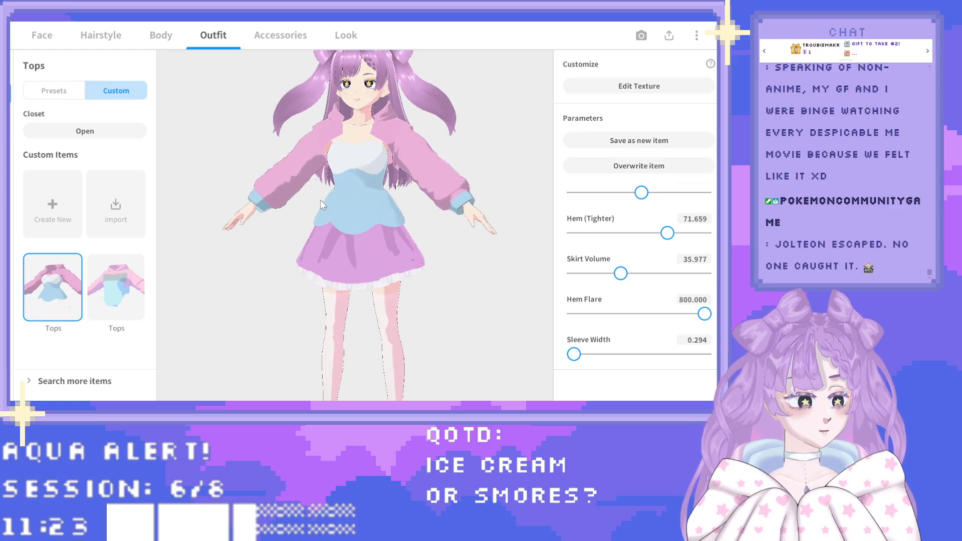
pyautogui.scroll(4, 350, 200)
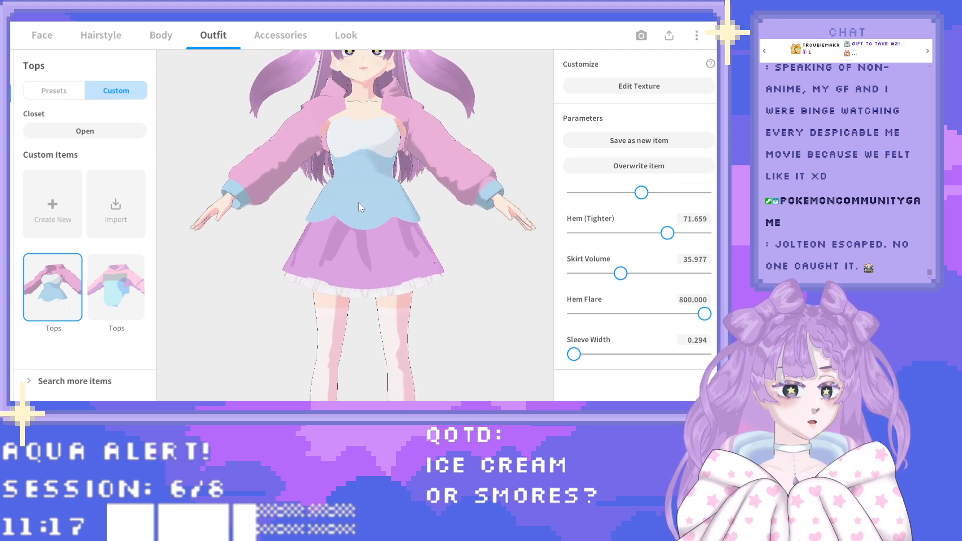
pyautogui.click(614, 90)
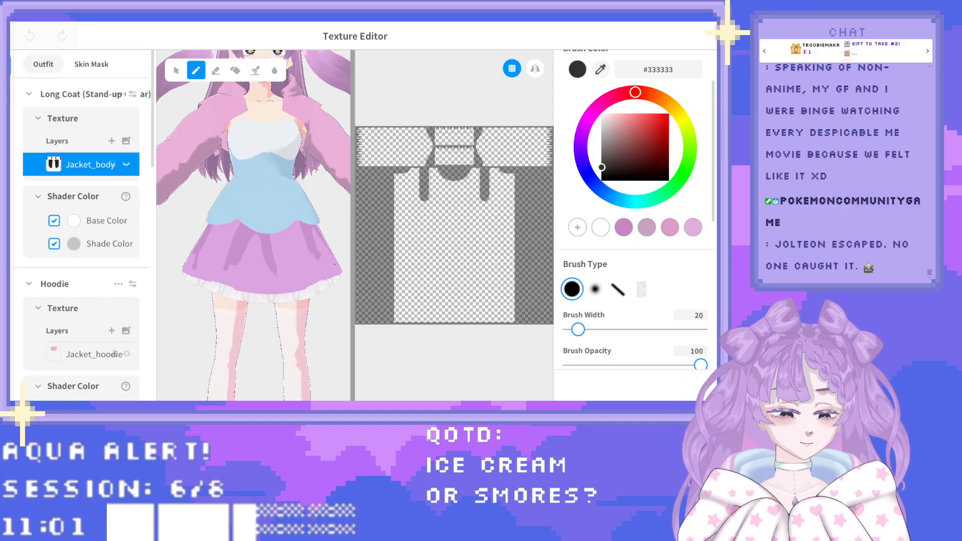
pyautogui.scroll(-3, 108, 186)
pyautogui.scroll(-8, 133, 195)
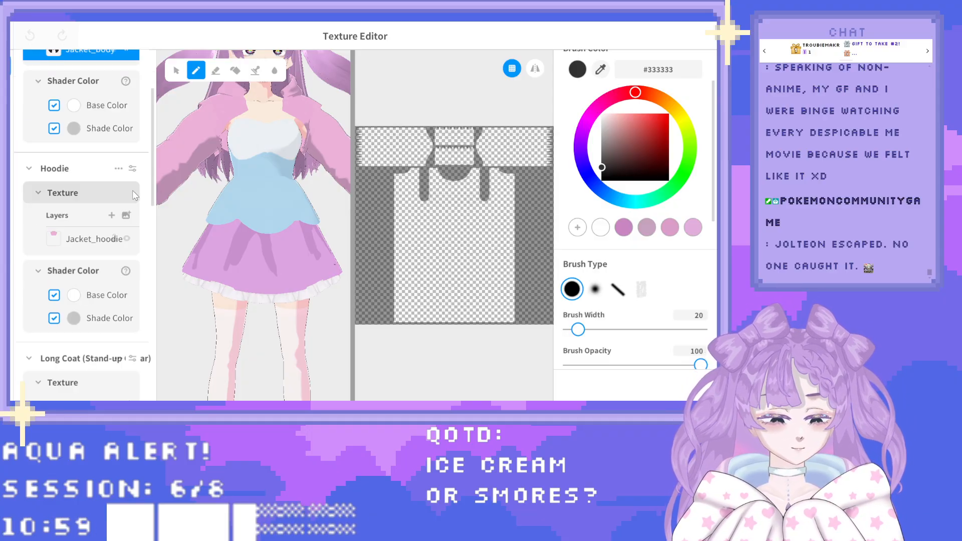
pyautogui.scroll(-10, 133, 195)
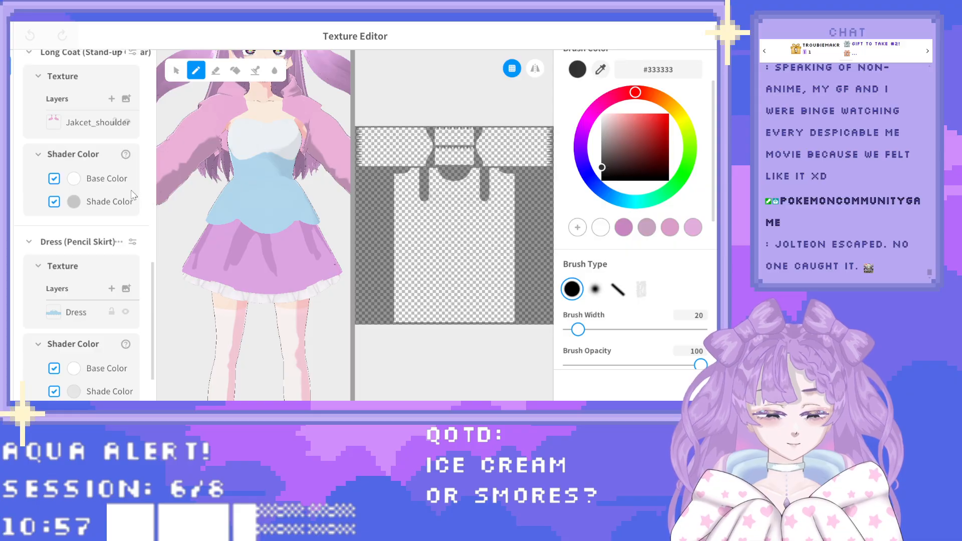
pyautogui.click(84, 254)
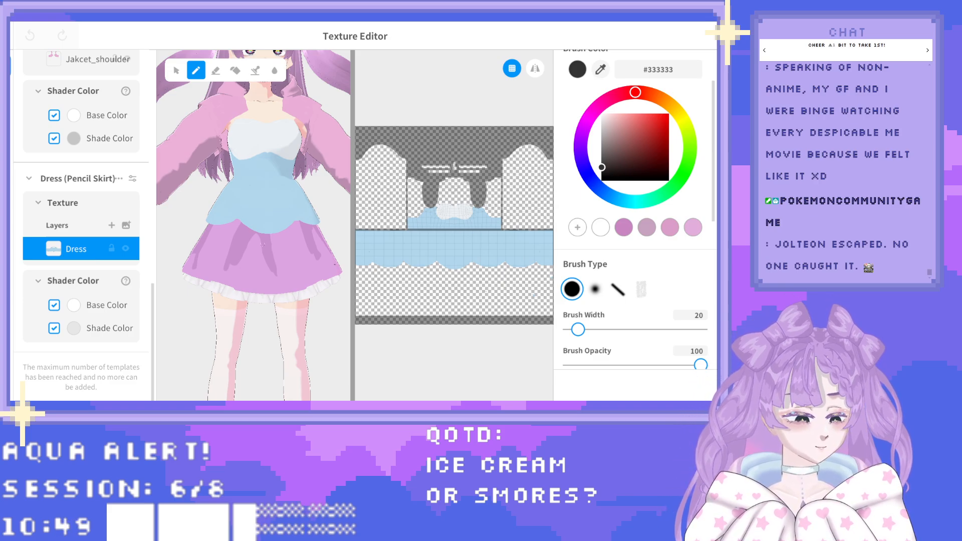
# Inspect the top and skirt from the side, back and front, and close the texture editor with Overwrite.
pyautogui.moveTo(262, 245)
pyautogui.mouseDown(button='right')
pyautogui.moveTo(222, 253)
pyautogui.moveTo(278, 252)
pyautogui.mouseUp(button='right')
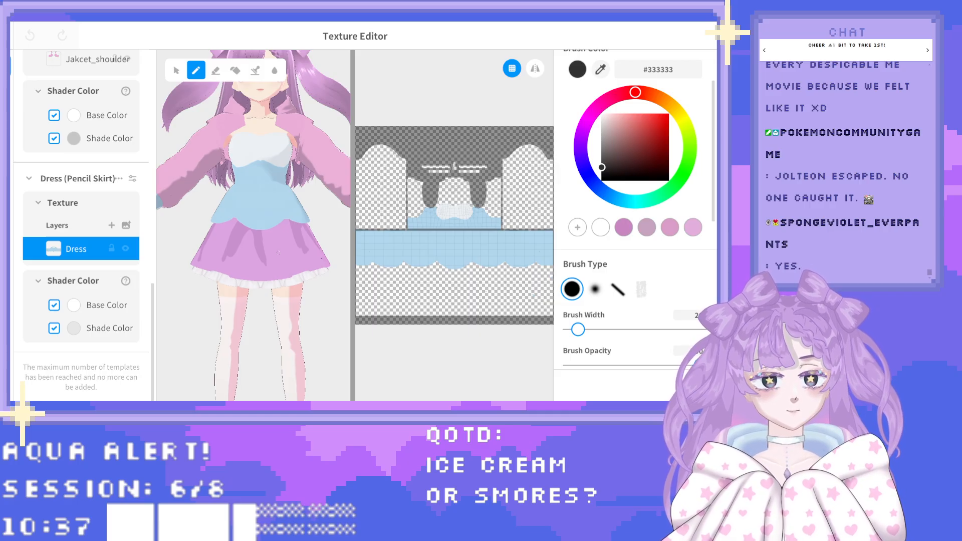
pyautogui.moveTo(276, 253)
pyautogui.mouseDown(button='right')
pyautogui.moveTo(113, 242)
pyautogui.moveTo(271, 245)
pyautogui.mouseUp(button='right')
pyautogui.moveTo(323, 263); pyautogui.dragTo(327, 262, button='right')
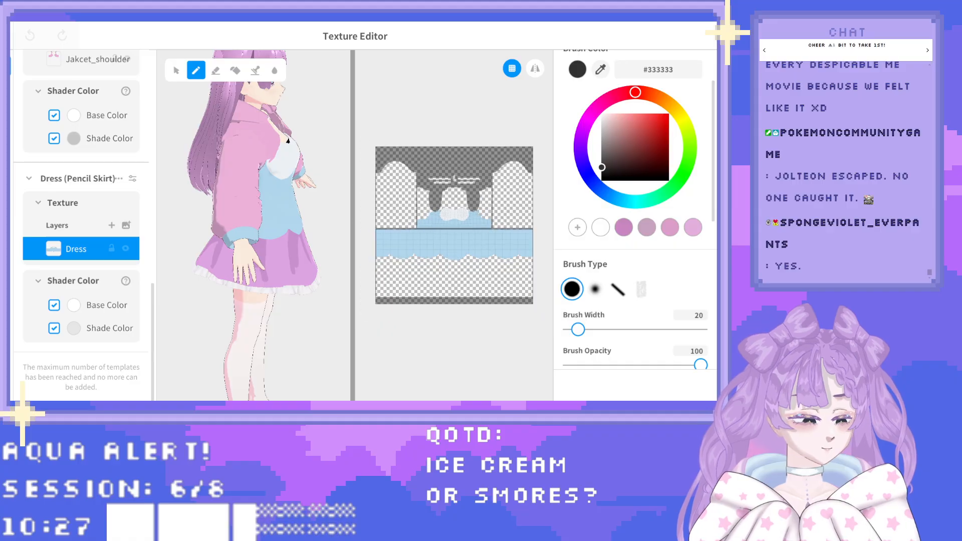
pyautogui.moveTo(289, 141); pyautogui.dragTo(195, 145, button='right')
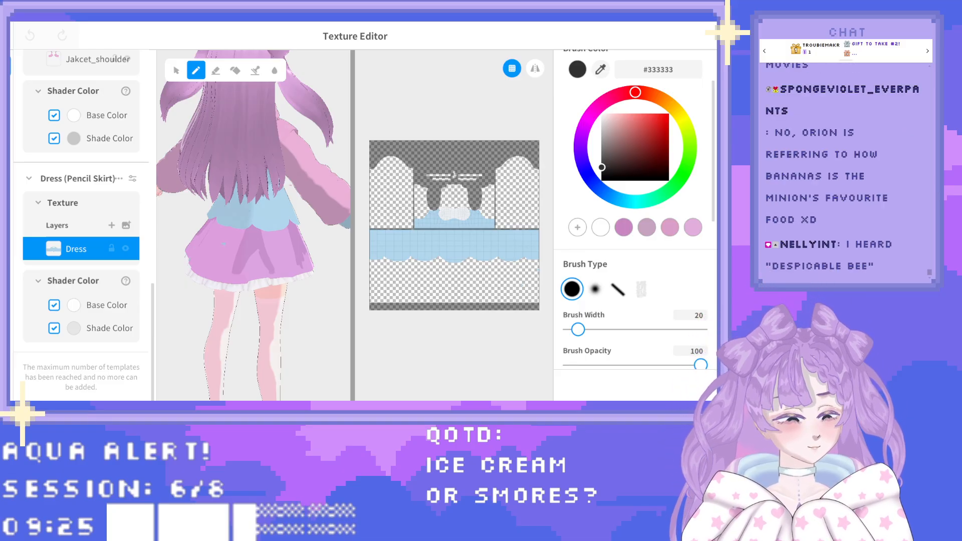
pyautogui.moveTo(324, 274); pyautogui.dragTo(144, 277, button='right')
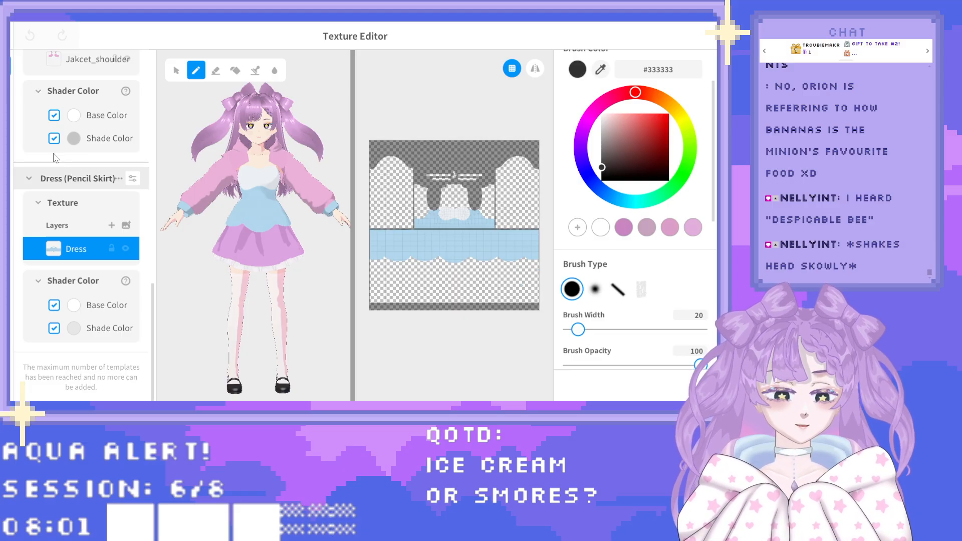
pyautogui.click(12, 35)
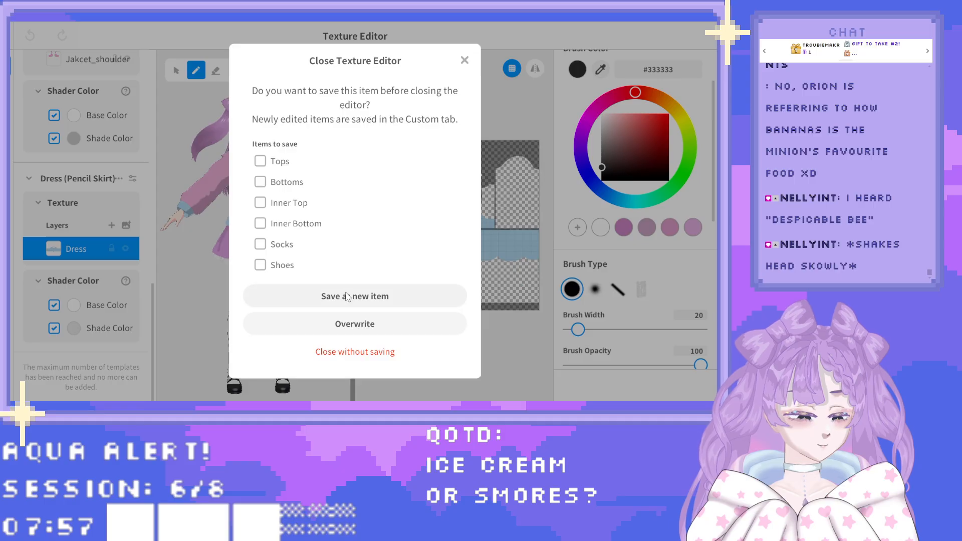
pyautogui.click(373, 325)
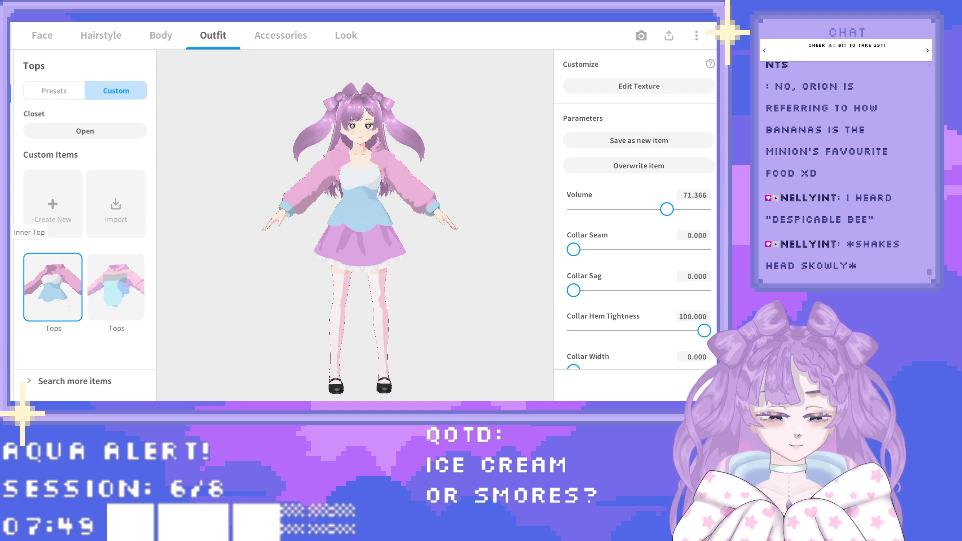
# Look through the Socks presets for a style that suits the outfit.
pyautogui.click(10, 287)
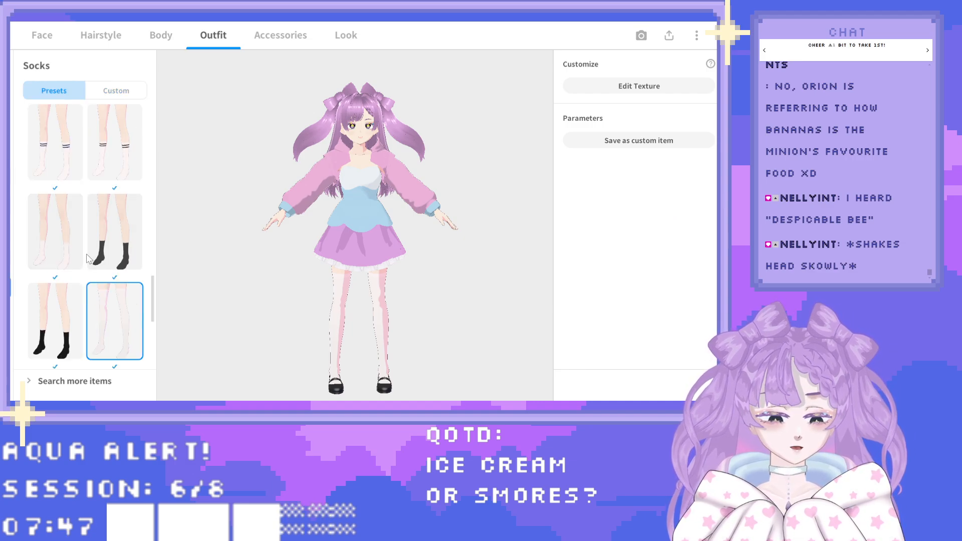
pyautogui.scroll(1, 111, 266)
pyautogui.scroll(3, 112, 270)
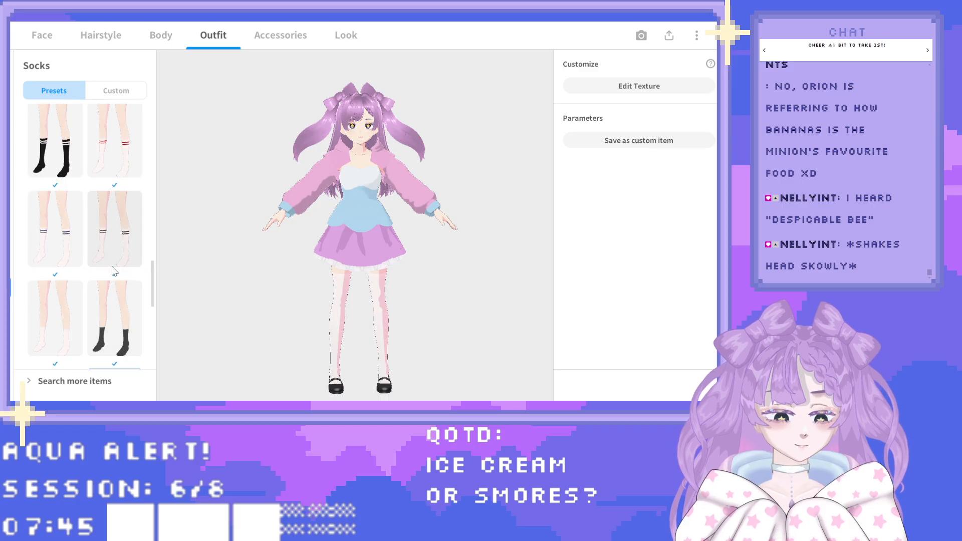
pyautogui.scroll(5, 113, 267)
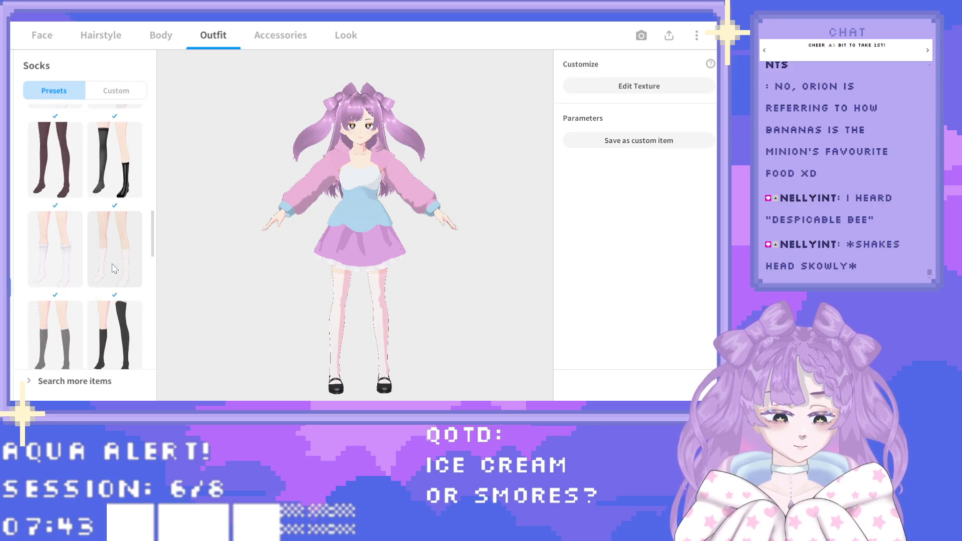
pyautogui.scroll(4, 112, 266)
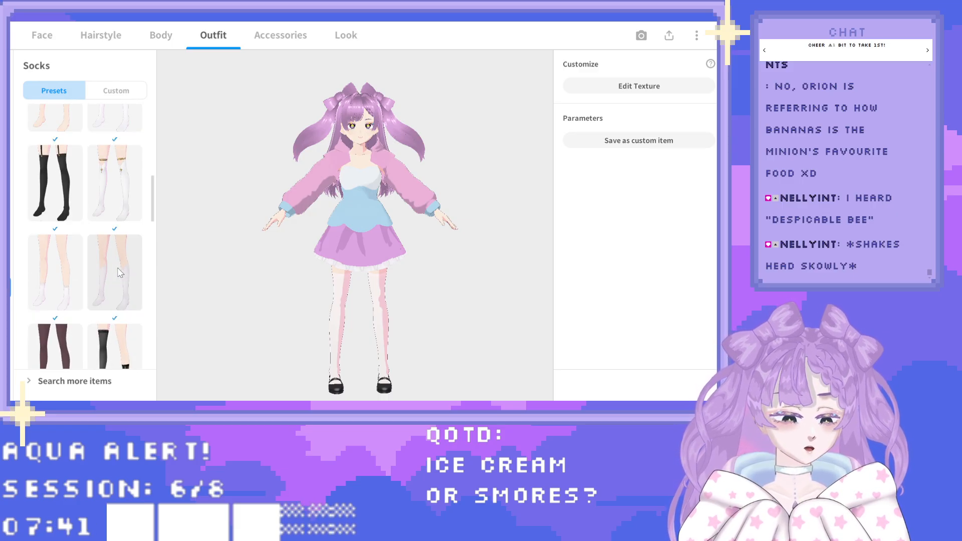
pyautogui.scroll(5, 125, 275)
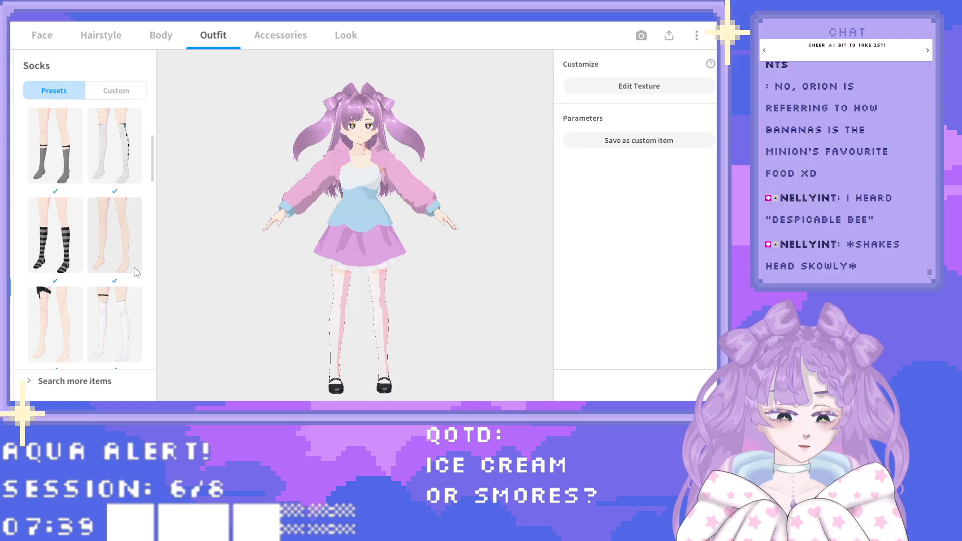
pyautogui.scroll(-2, 129, 278)
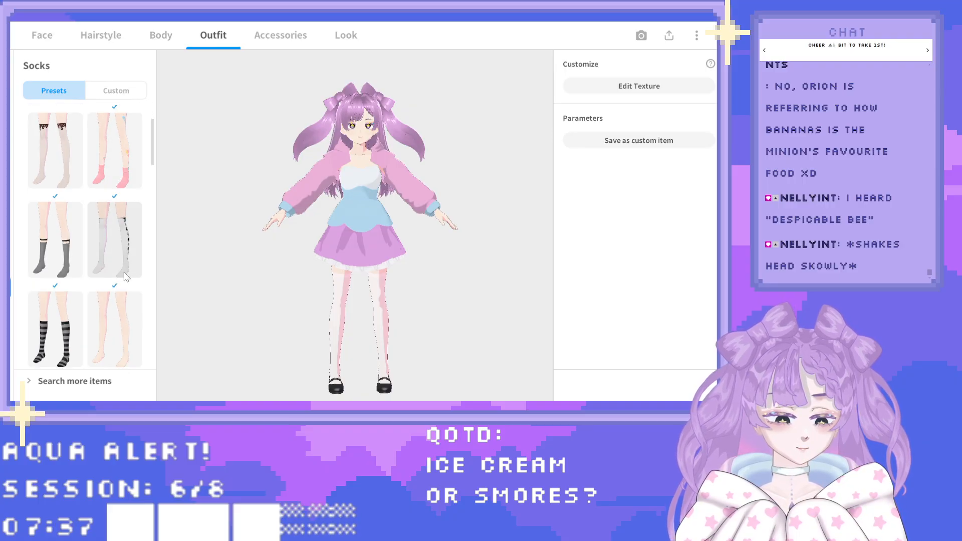
pyautogui.scroll(-3, 129, 270)
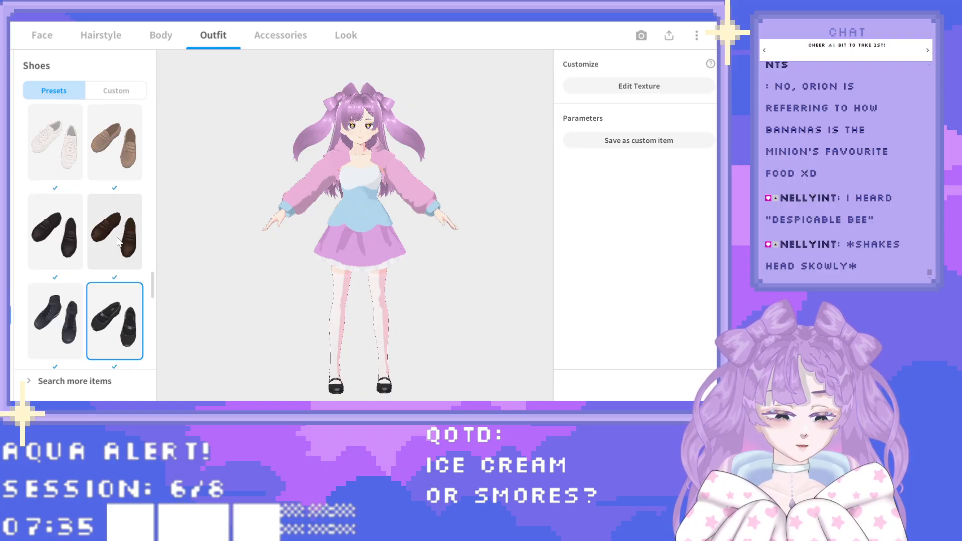
# Try the short black lace-up boots from the Shoes presets on the avatar.
pyautogui.scroll(-2, 117, 240)
pyautogui.moveTo(152, 292); pyautogui.dragTo(153, 103)
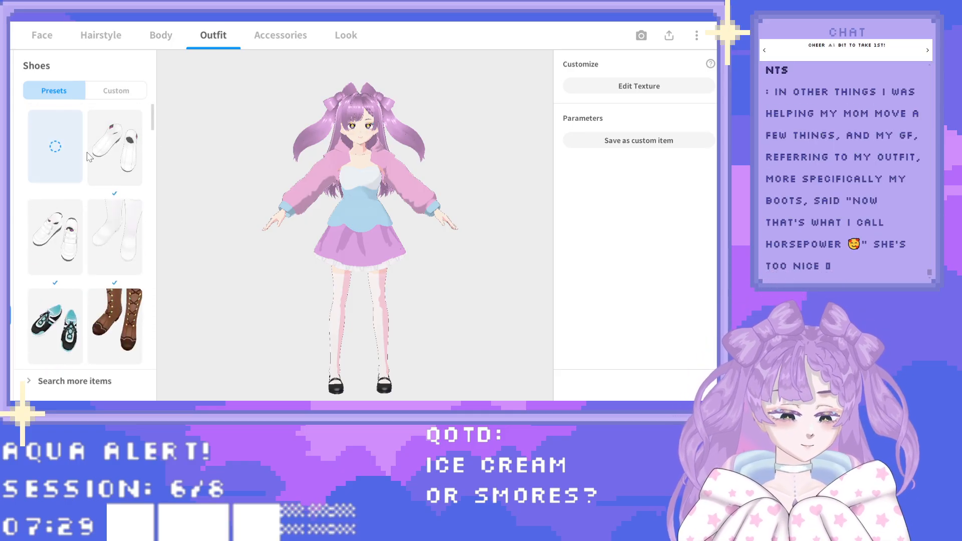
pyautogui.scroll(-1, 87, 156)
pyautogui.scroll(-6, 110, 229)
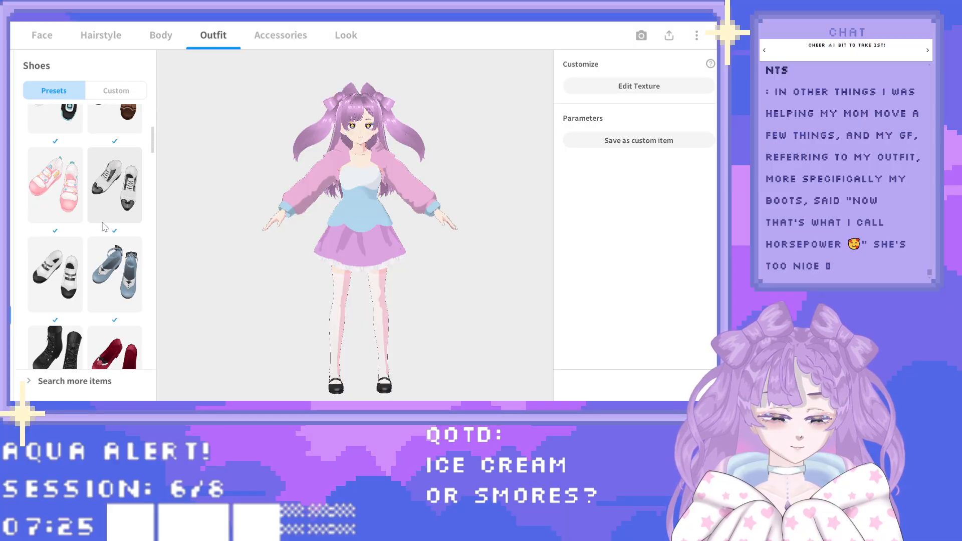
pyautogui.scroll(-2, 104, 227)
pyautogui.click(45, 290)
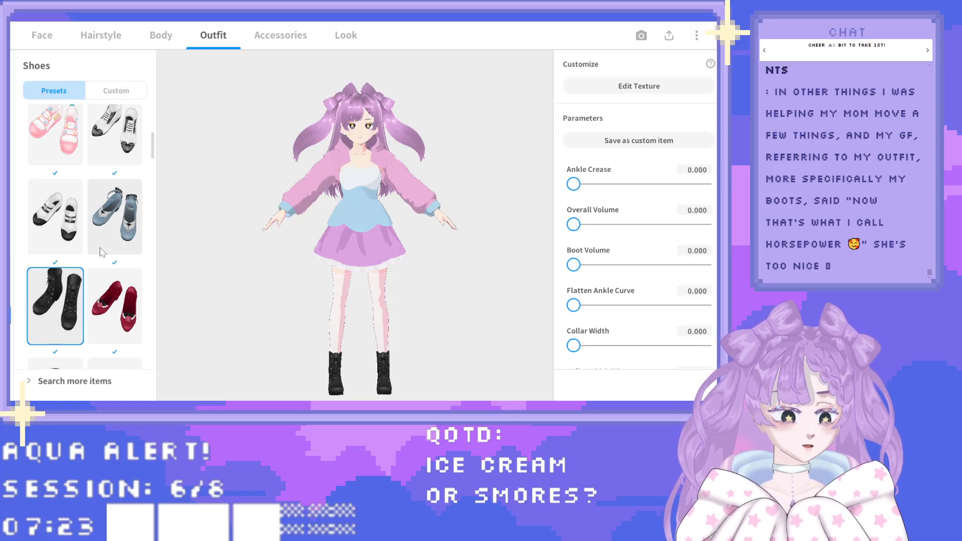
pyautogui.moveTo(239, 332)
pyautogui.mouseDown()
pyautogui.moveTo(192, 326)
pyautogui.moveTo(246, 326)
pyautogui.mouseUp()
pyautogui.moveTo(245, 326); pyautogui.dragTo(236, 327, button='right')
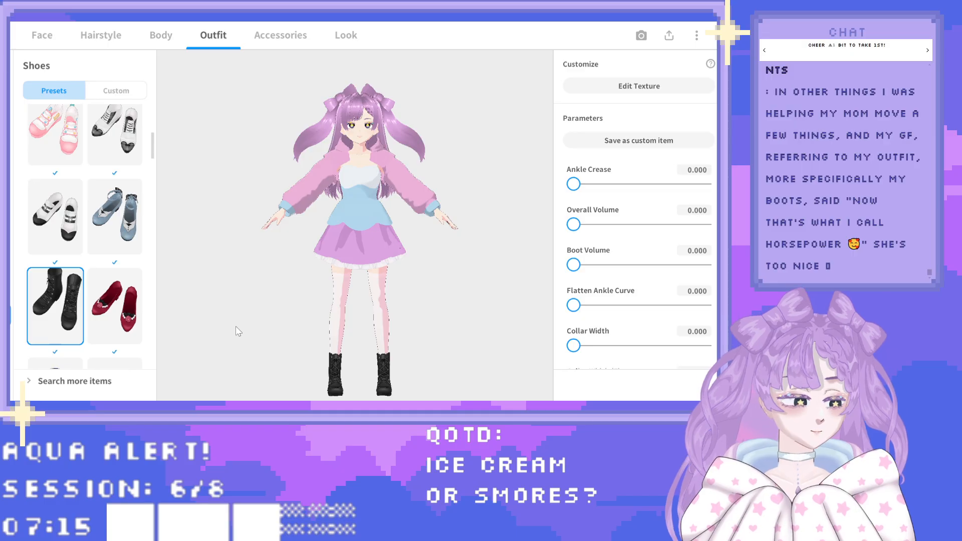
# Try the knee-high black boots with red and gold cuffs from the Shoes presets on the avatar.
pyautogui.scroll(-1, 129, 290)
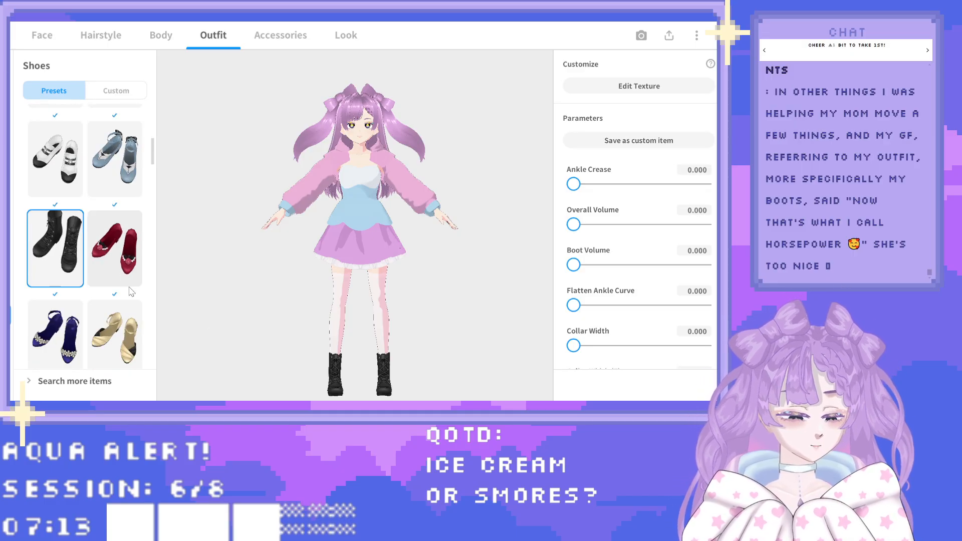
pyautogui.scroll(-2, 130, 290)
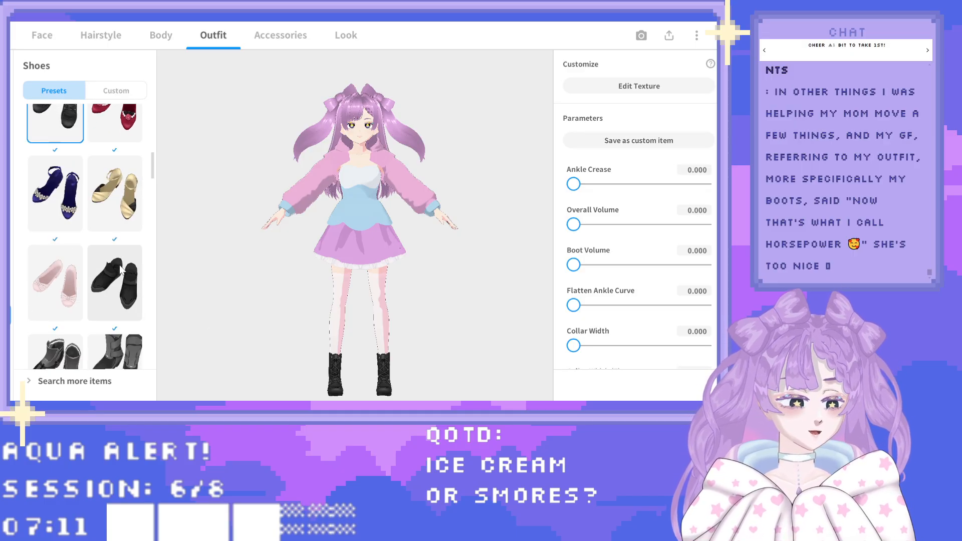
pyautogui.scroll(-3, 107, 256)
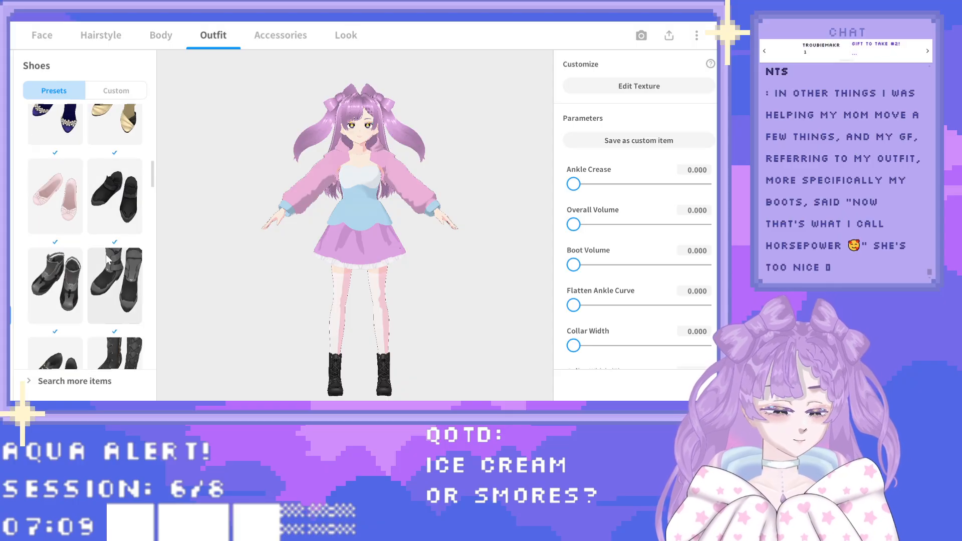
pyautogui.scroll(-1, 106, 256)
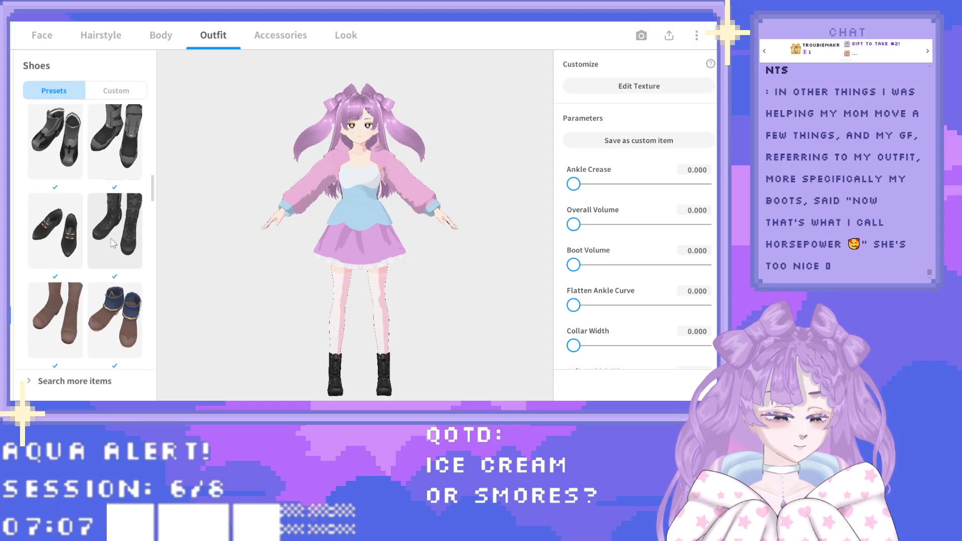
pyautogui.click(114, 243)
pyautogui.moveTo(292, 300)
pyautogui.mouseDown(button='right')
pyautogui.moveTo(265, 297)
pyautogui.moveTo(294, 300)
pyautogui.mouseUp(button='right')
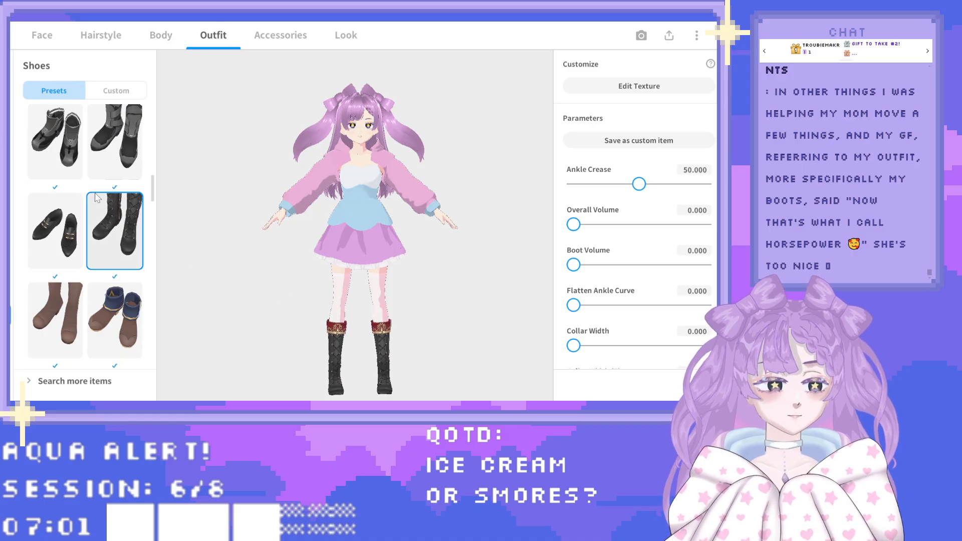
# Put the tall brown over-the-knee boots preset on the avatar and check them from the side.
pyautogui.scroll(-2, 81, 200)
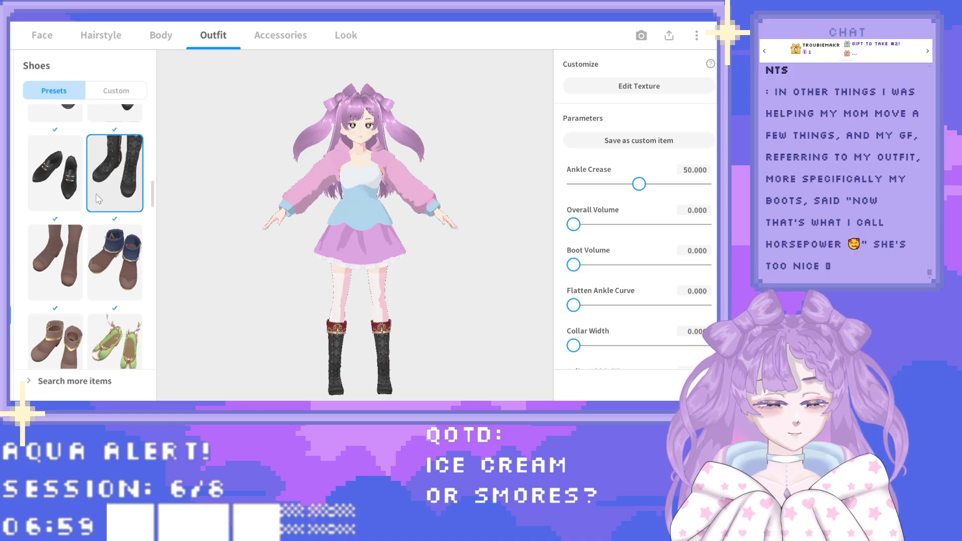
pyautogui.click(70, 201)
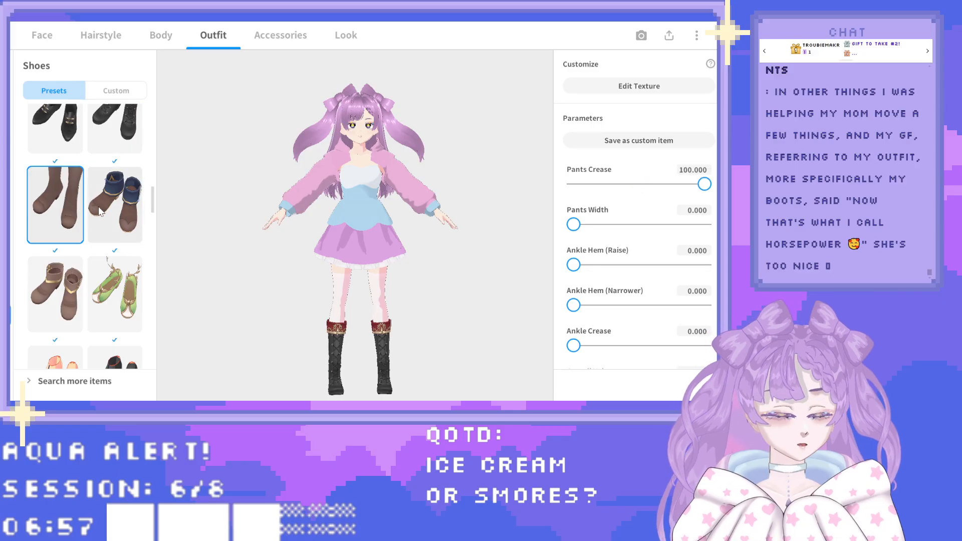
pyautogui.moveTo(248, 286); pyautogui.dragTo(225, 290)
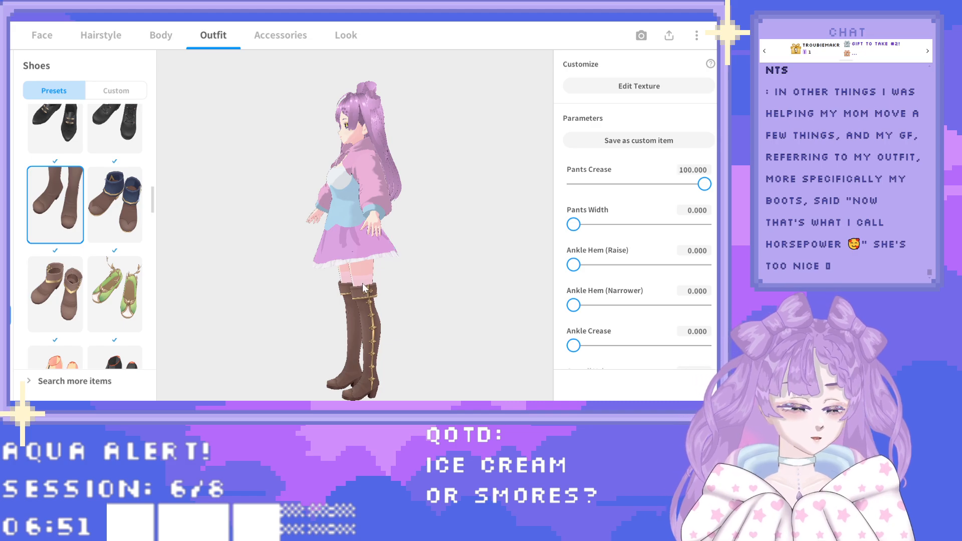
pyautogui.moveTo(394, 306)
pyautogui.mouseDown(button='right')
pyautogui.moveTo(416, 306)
pyautogui.moveTo(397, 305)
pyautogui.mouseUp(button='right')
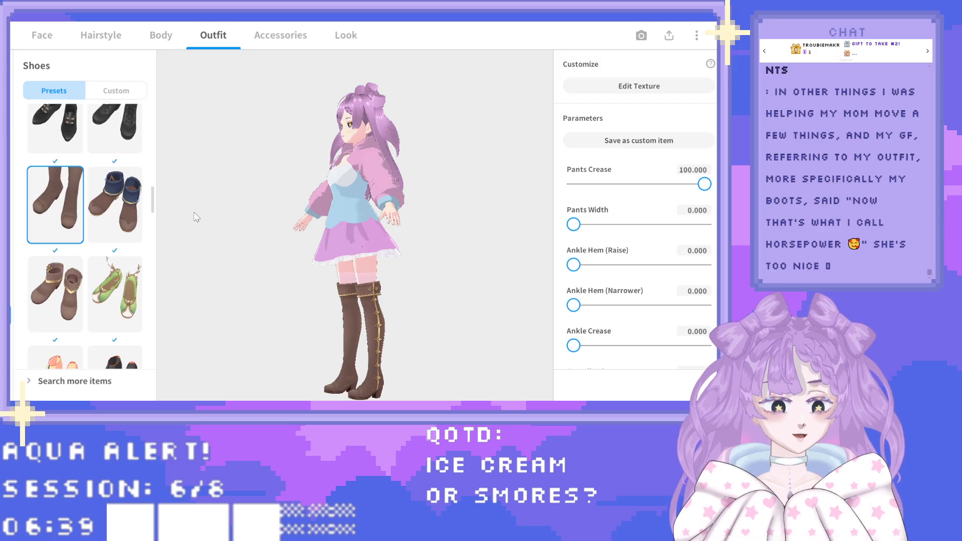
# Try the dark grey-and-black heeled ankle boots from the Shoes presets on the avatar.
pyautogui.moveTo(155, 201); pyautogui.dragTo(151, 120)
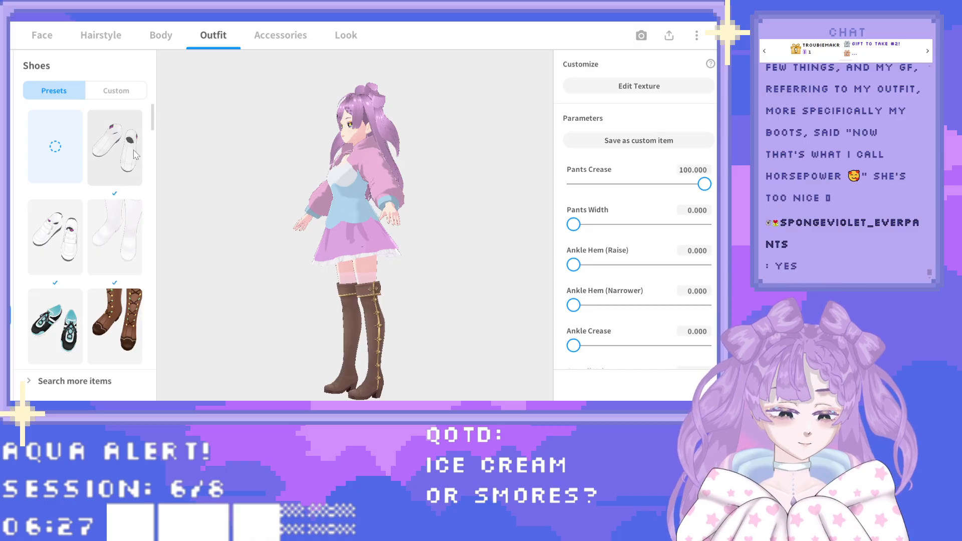
pyautogui.scroll(-4, 120, 220)
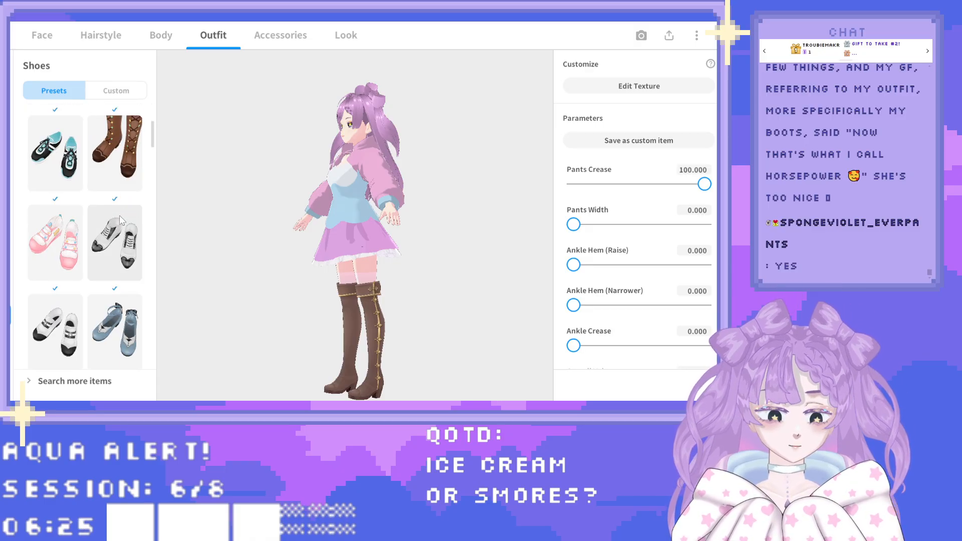
pyautogui.scroll(-4, 120, 220)
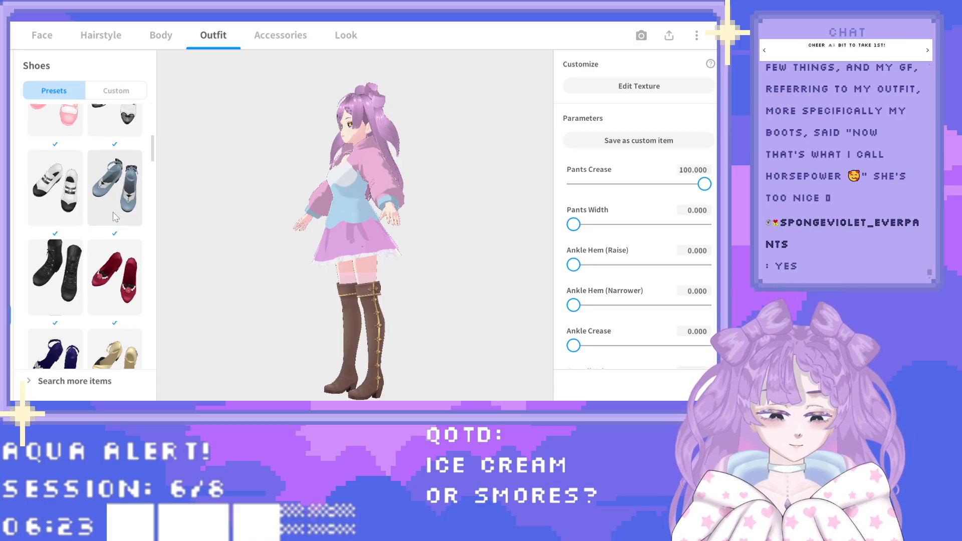
pyautogui.scroll(-5, 115, 216)
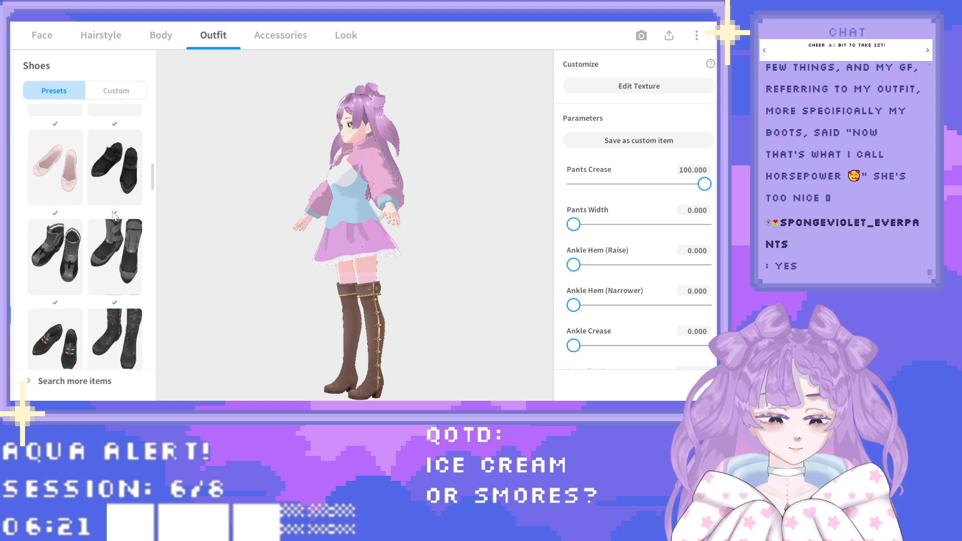
pyautogui.scroll(-1, 115, 217)
pyautogui.click(115, 220)
pyautogui.moveTo(269, 308); pyautogui.dragTo(300, 301, button='right')
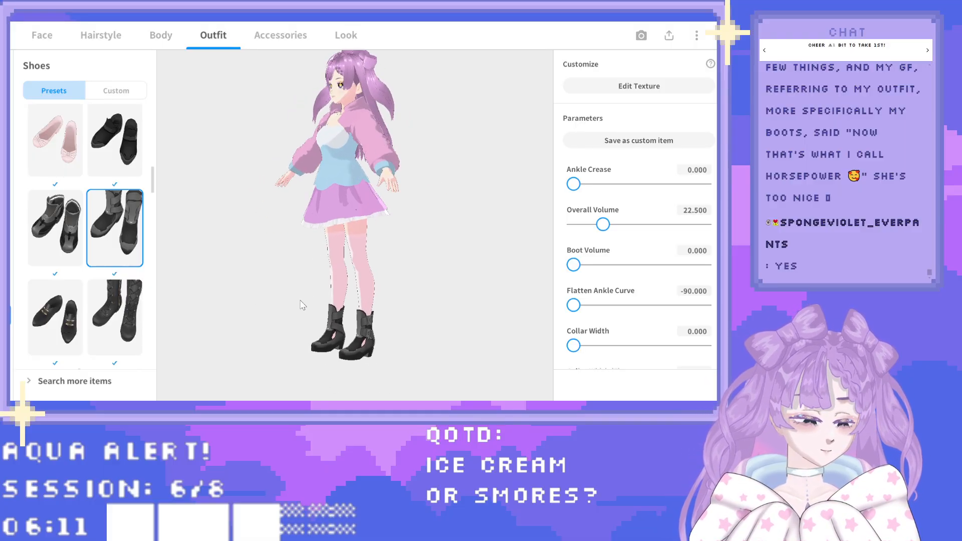
# Compare the knee-high black boots with red and gold cuffs and the tall brown over-the-knee boots presets.
pyautogui.scroll(-2, 83, 257)
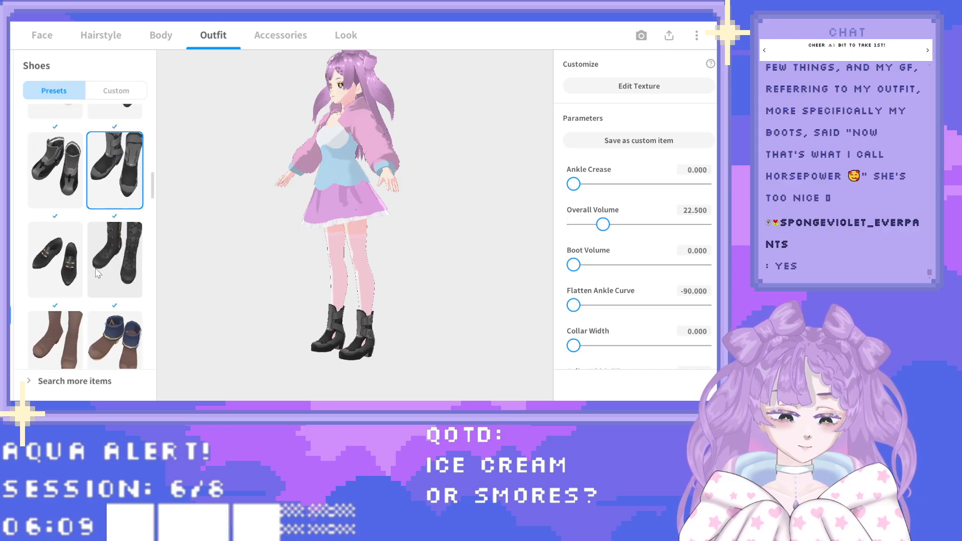
pyautogui.click(119, 238)
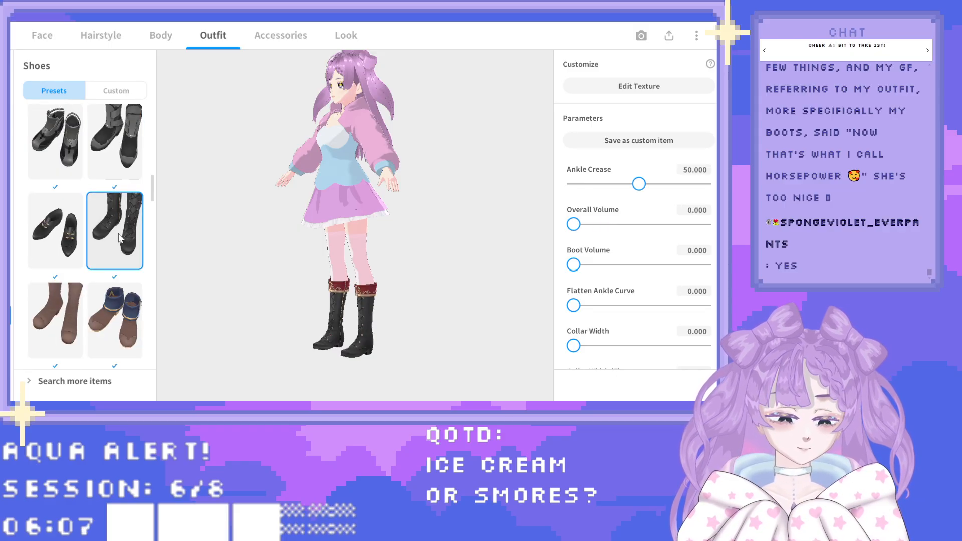
pyautogui.scroll(-2, 83, 241)
pyautogui.click(43, 247)
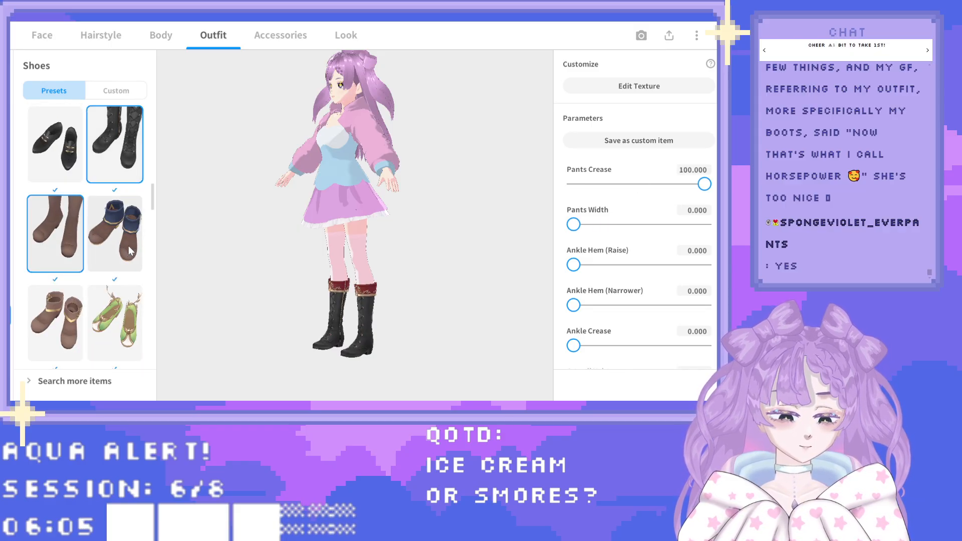
# Try the brown ankle boots with navy cuffs on the avatar and check them from the front and side.
pyautogui.click(133, 244)
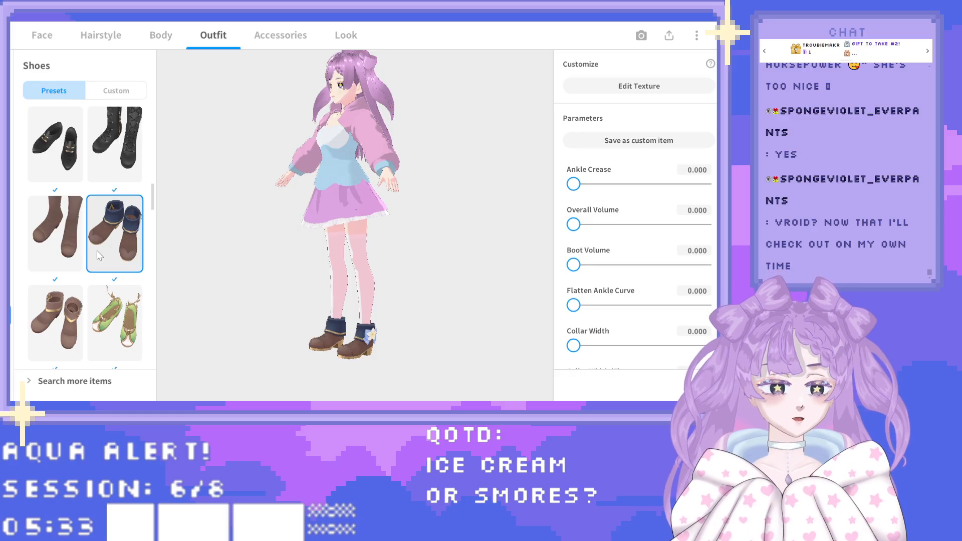
pyautogui.moveTo(311, 200); pyautogui.dragTo(332, 208)
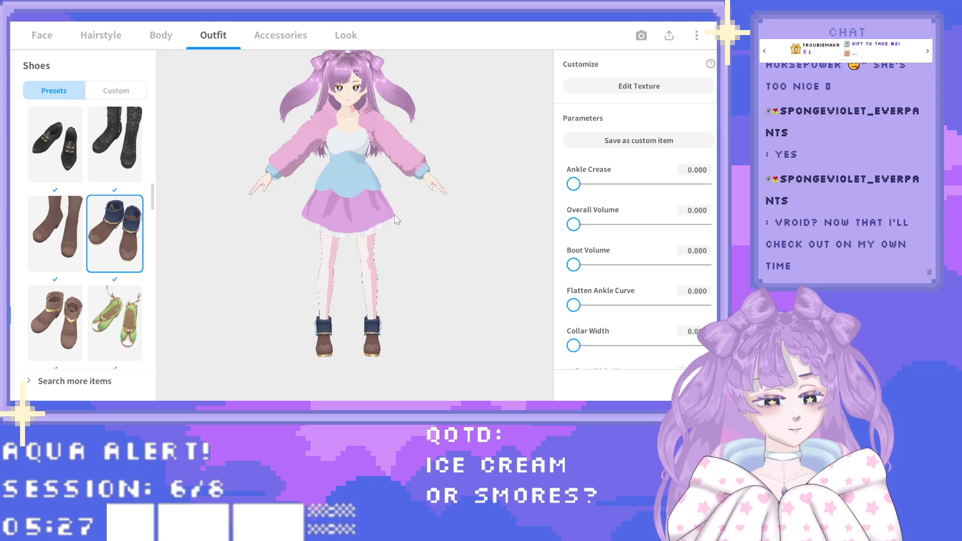
pyautogui.moveTo(394, 234); pyautogui.dragTo(357, 230, button='right')
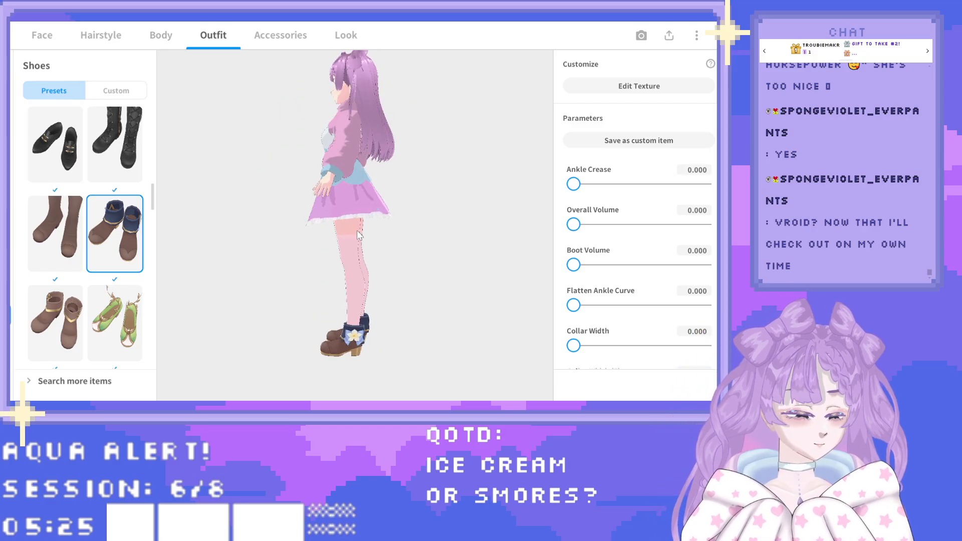
# Try the brown ankle boots with gold trim and the black zip-front booties with blue toes on the avatar.
pyautogui.scroll(-2, 107, 255)
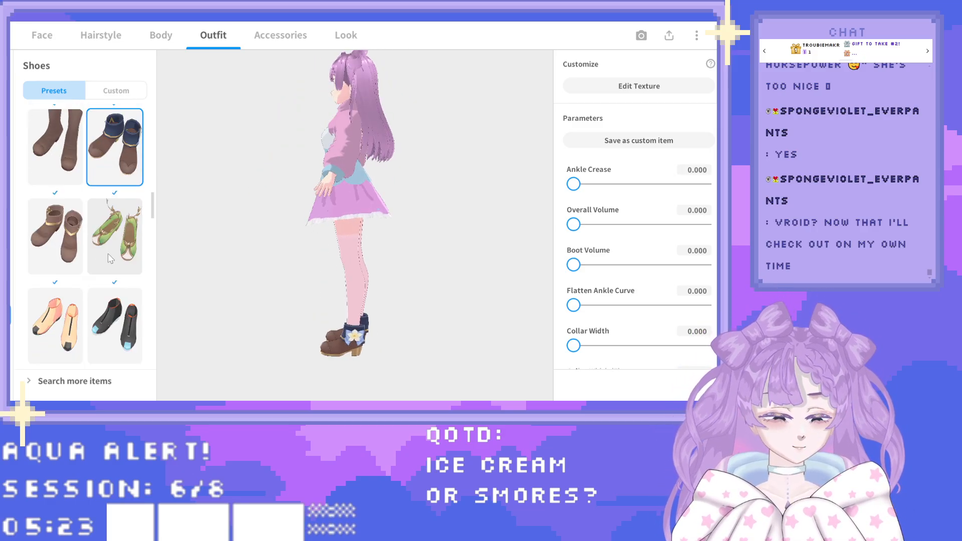
pyautogui.click(69, 236)
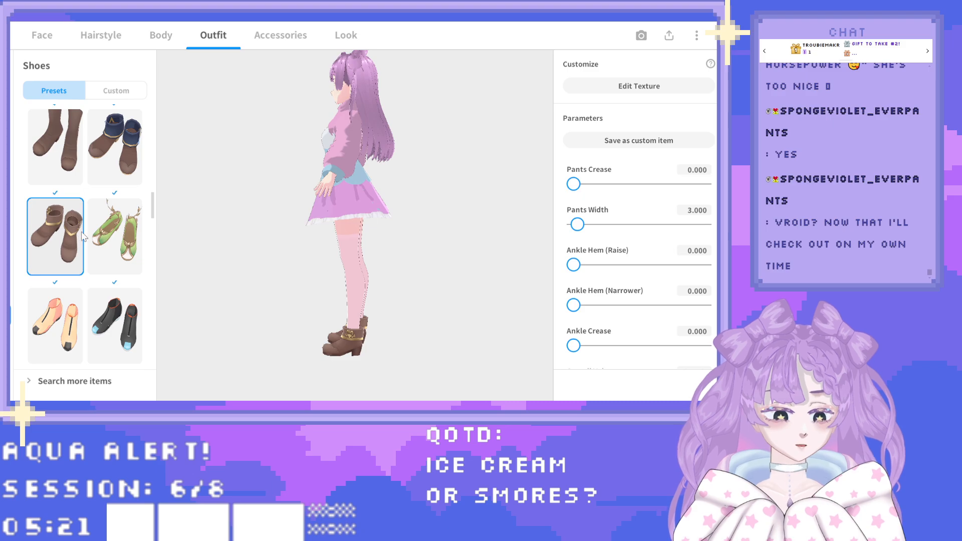
pyautogui.scroll(-2, 96, 228)
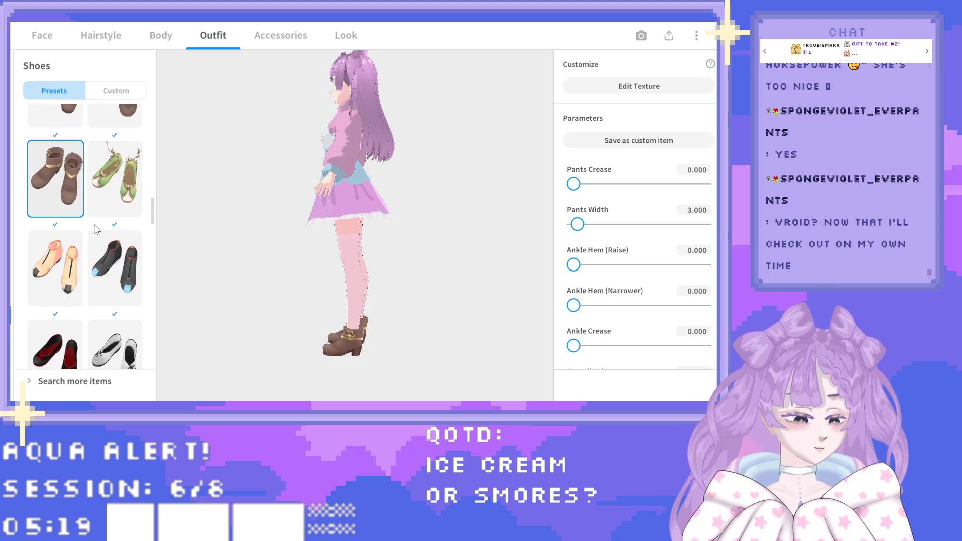
pyautogui.click(101, 241)
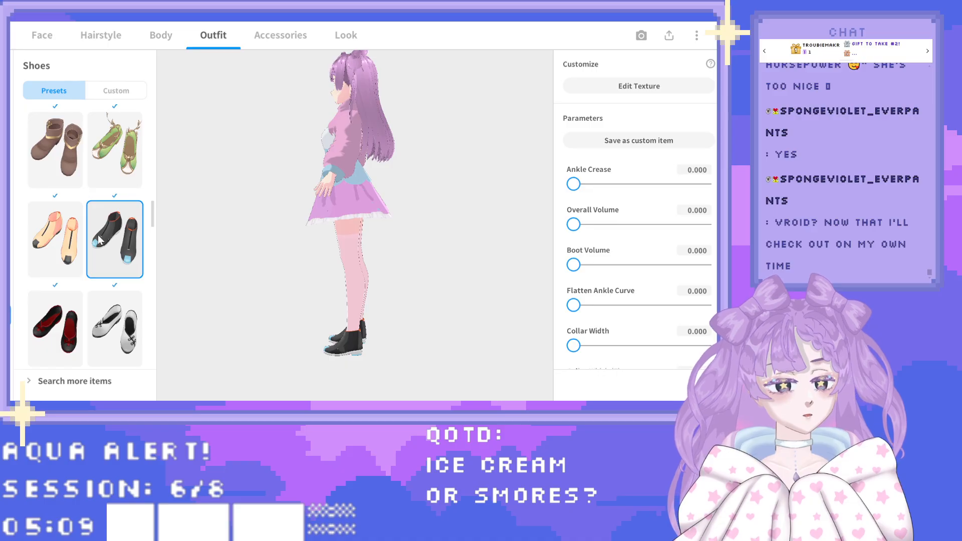
pyautogui.moveTo(241, 304); pyautogui.dragTo(257, 303, button='right')
pyautogui.scroll(-4, 114, 263)
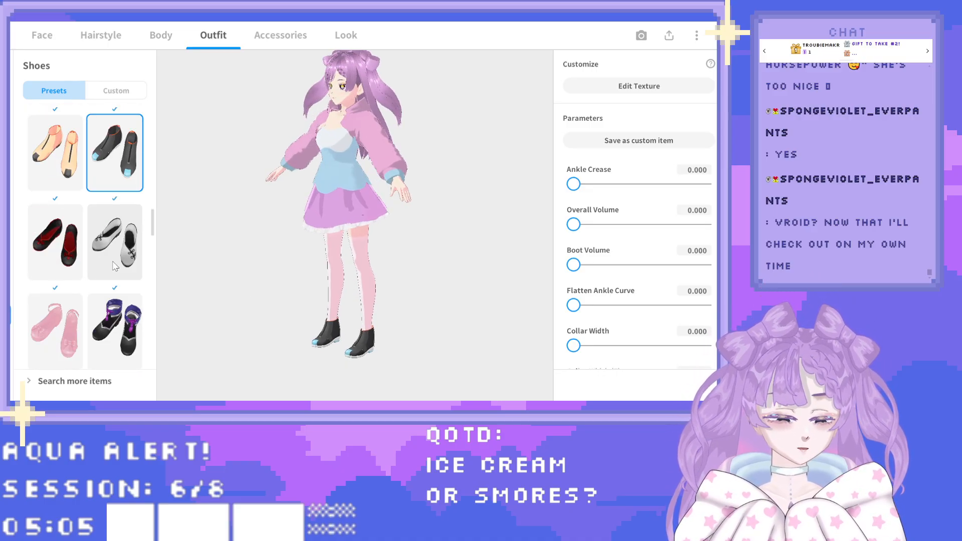
# Try the black heels with purple ankle straps and the tall black studded boots with grey cuffs on the avatar.
pyautogui.scroll(-1, 113, 265)
pyautogui.click(104, 232)
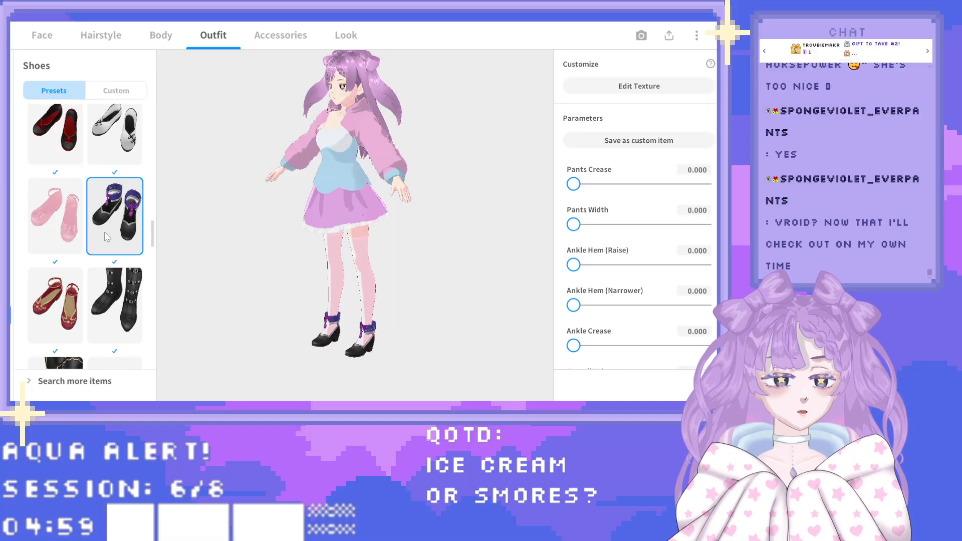
pyautogui.moveTo(286, 254); pyautogui.dragTo(237, 250, button='right')
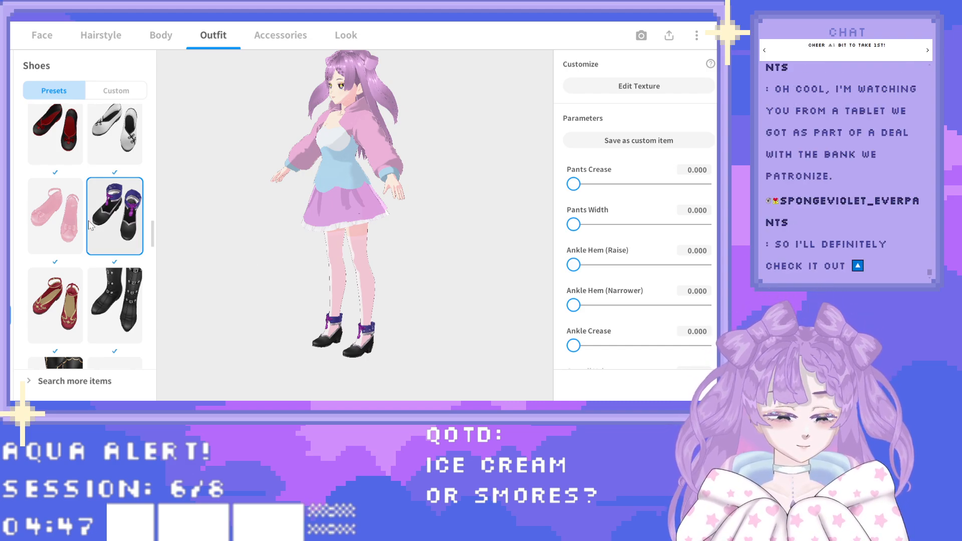
pyautogui.scroll(-1, 89, 224)
pyautogui.click(125, 271)
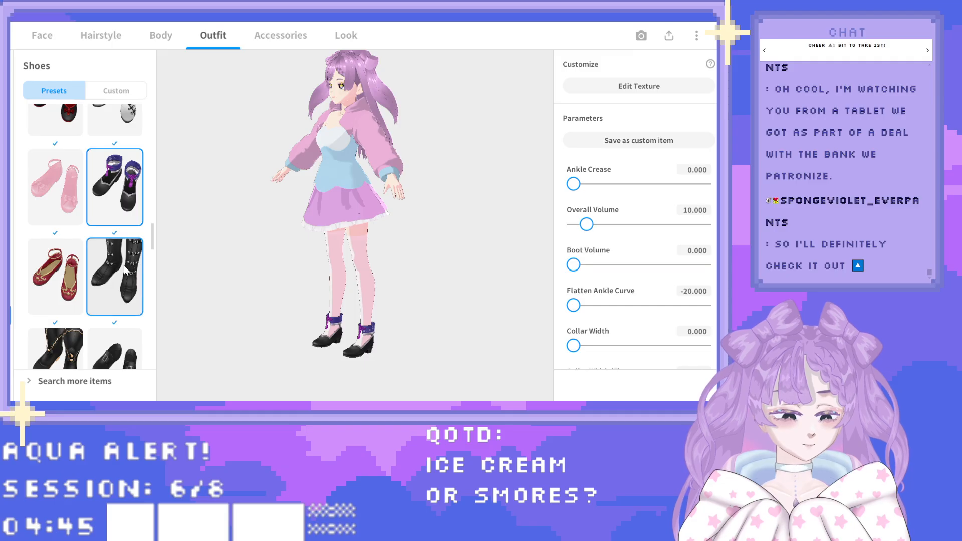
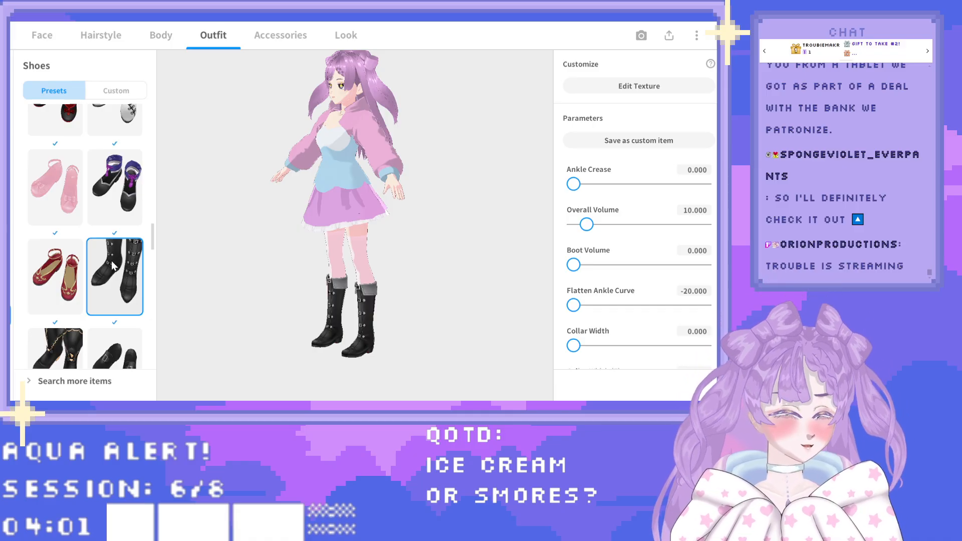
# Try the black ankle boots with gold trim and the black heels with criss-cross ankle laces on the avatar.
pyautogui.scroll(-3, 111, 260)
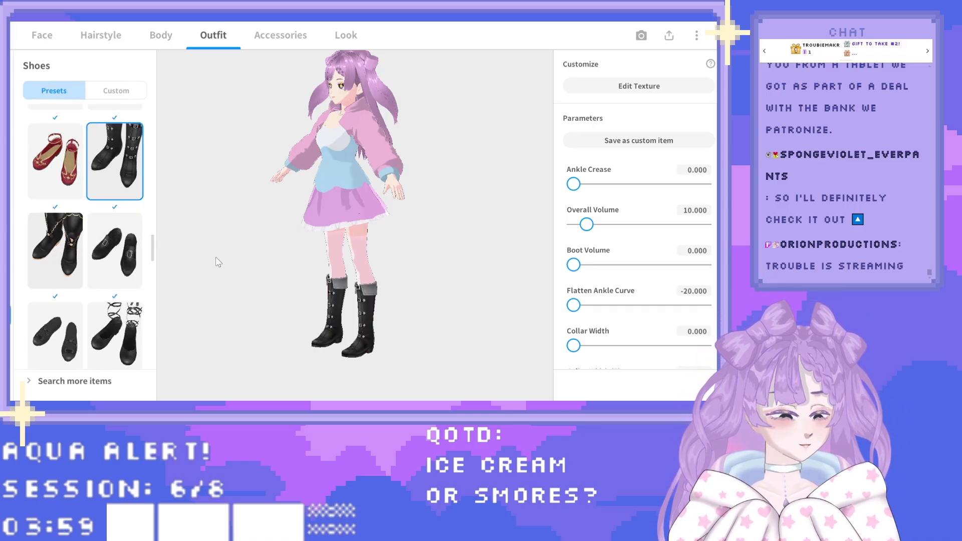
pyautogui.moveTo(294, 270); pyautogui.dragTo(300, 273)
pyautogui.click(30, 243)
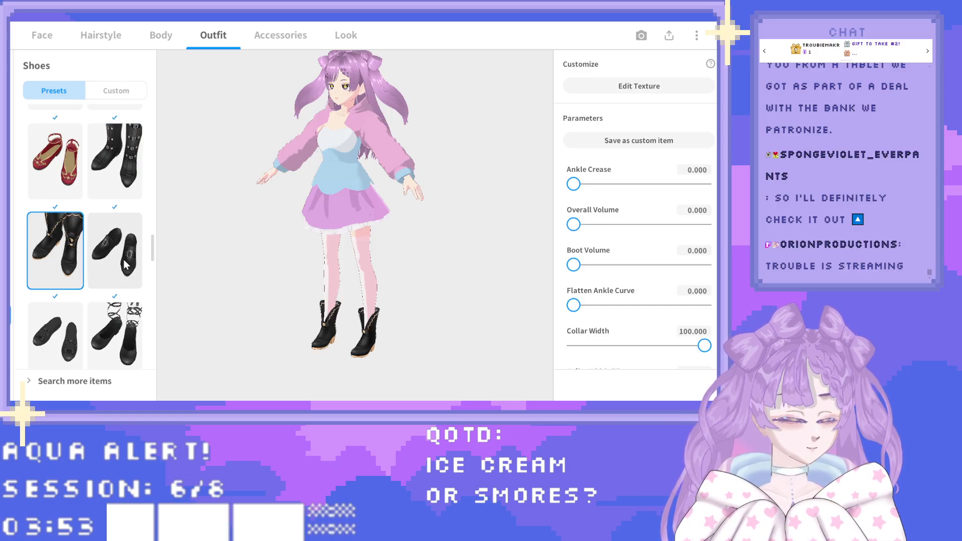
pyautogui.click(115, 334)
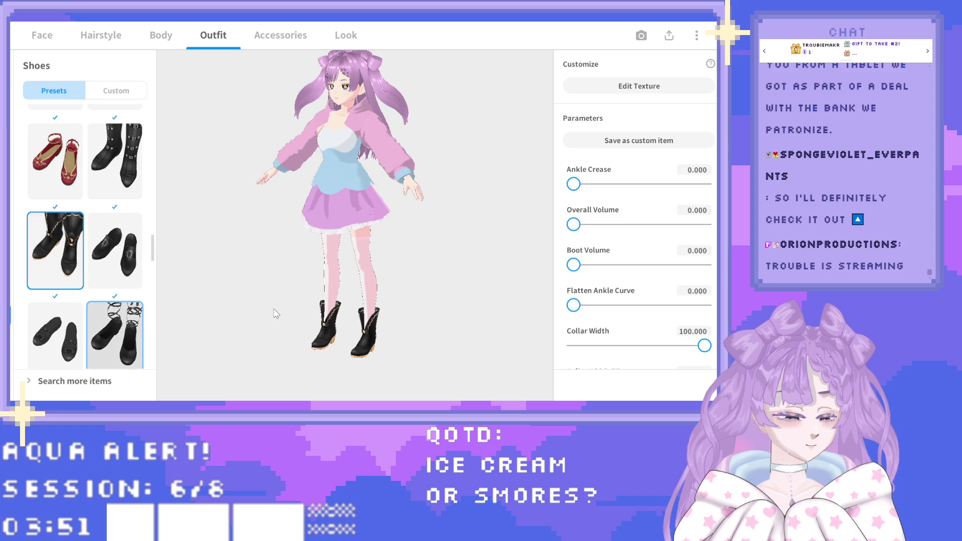
pyautogui.moveTo(264, 308)
pyautogui.mouseDown()
pyautogui.moveTo(230, 314)
pyautogui.moveTo(249, 311)
pyautogui.mouseUp()
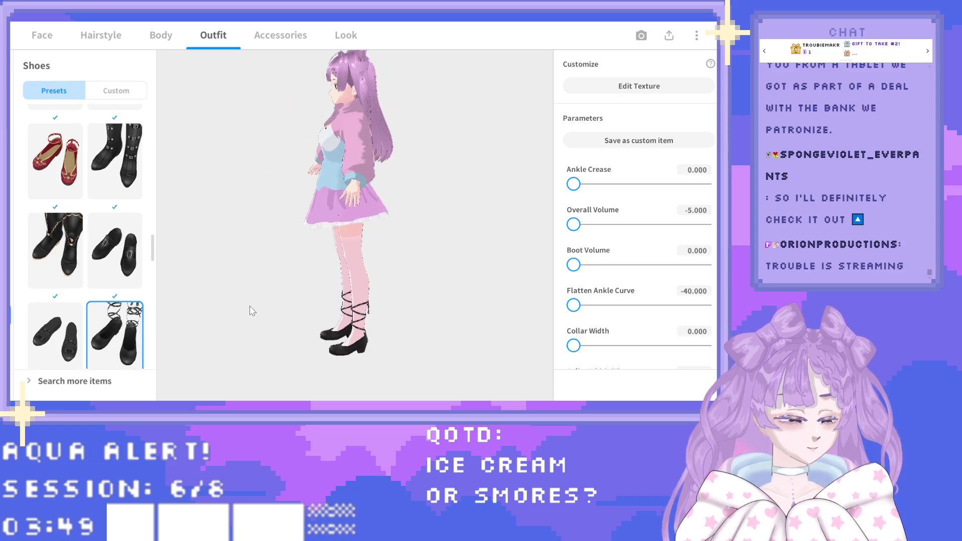
# Look through the remaining Shoes presets for another boot style that suits the outfit.
pyautogui.scroll(-4, 108, 315)
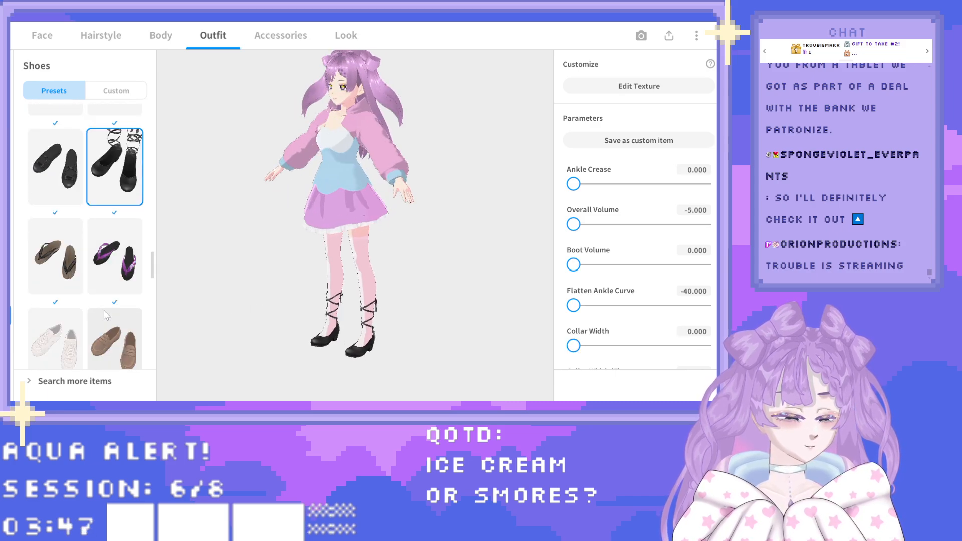
pyautogui.scroll(-6, 106, 315)
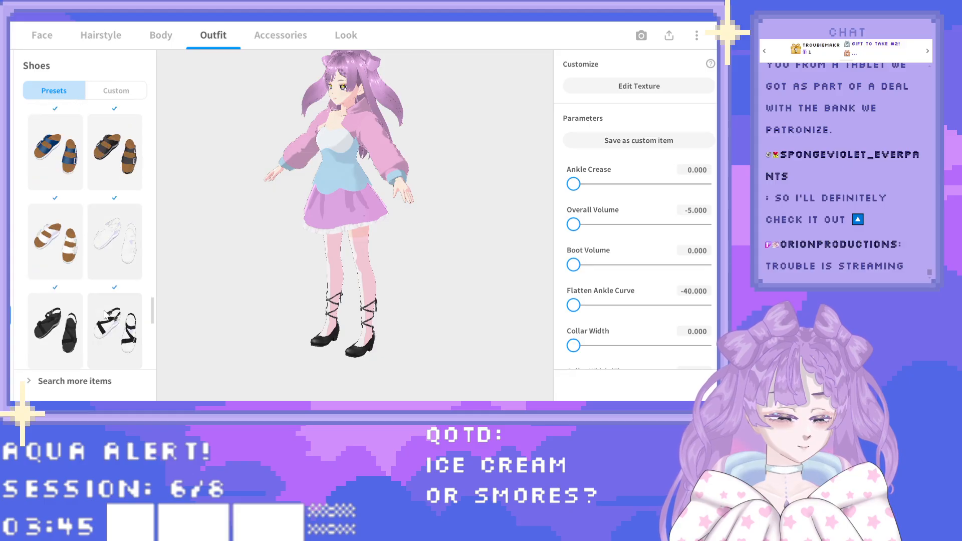
pyautogui.scroll(-8, 106, 315)
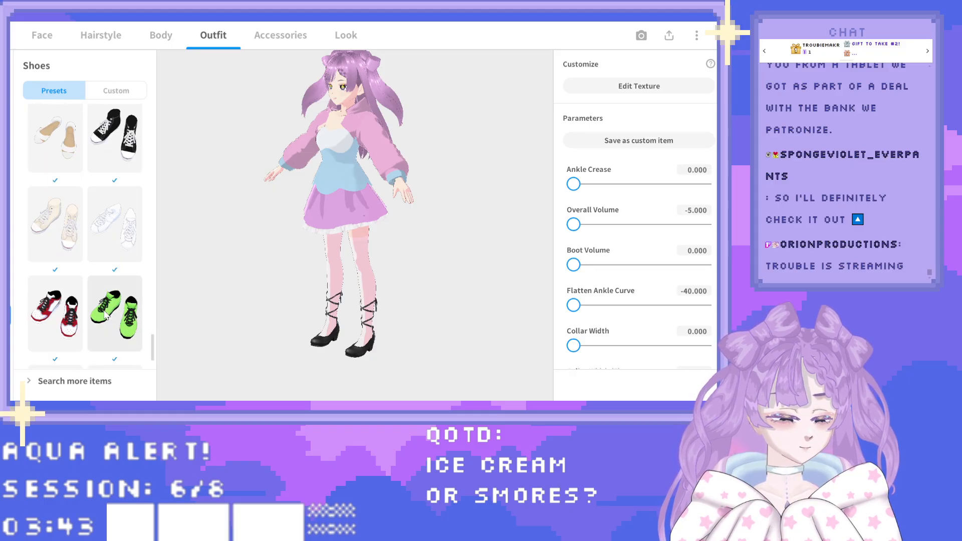
pyautogui.scroll(-2, 106, 315)
pyautogui.moveTo(152, 357); pyautogui.dragTo(169, 187)
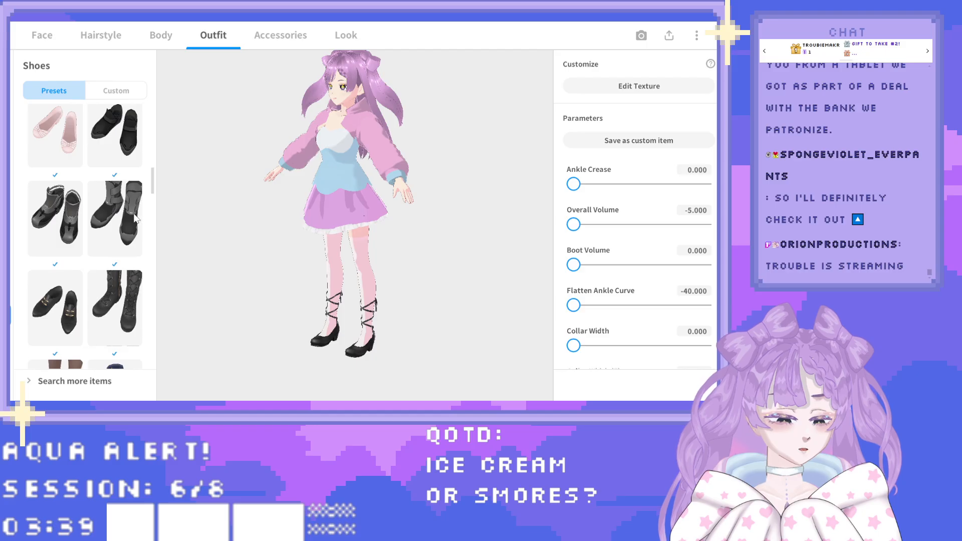
pyautogui.scroll(-2, 103, 251)
pyautogui.scroll(-6, 103, 253)
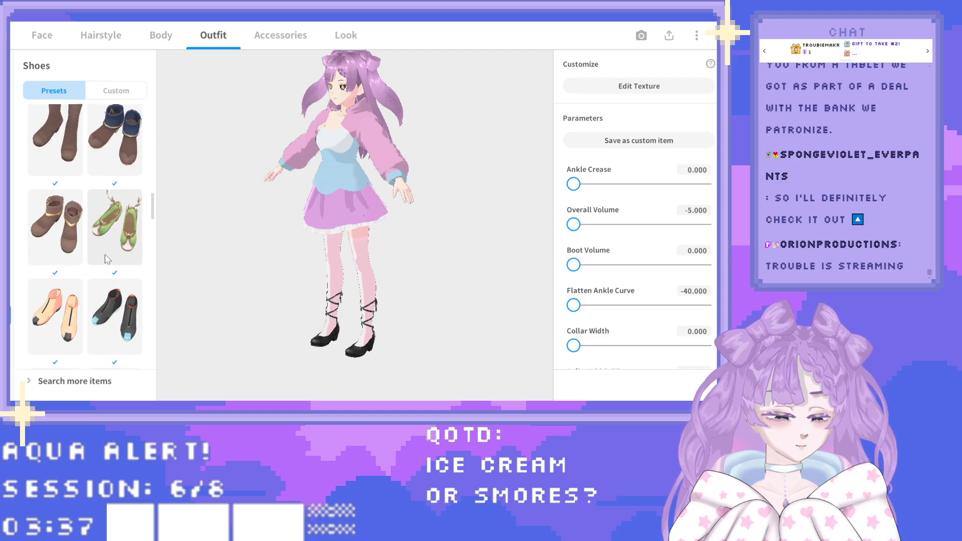
# Put the short black lace-up boots preset on the avatar and check them from the front.
pyautogui.scroll(5, 106, 256)
pyautogui.scroll(5, 109, 259)
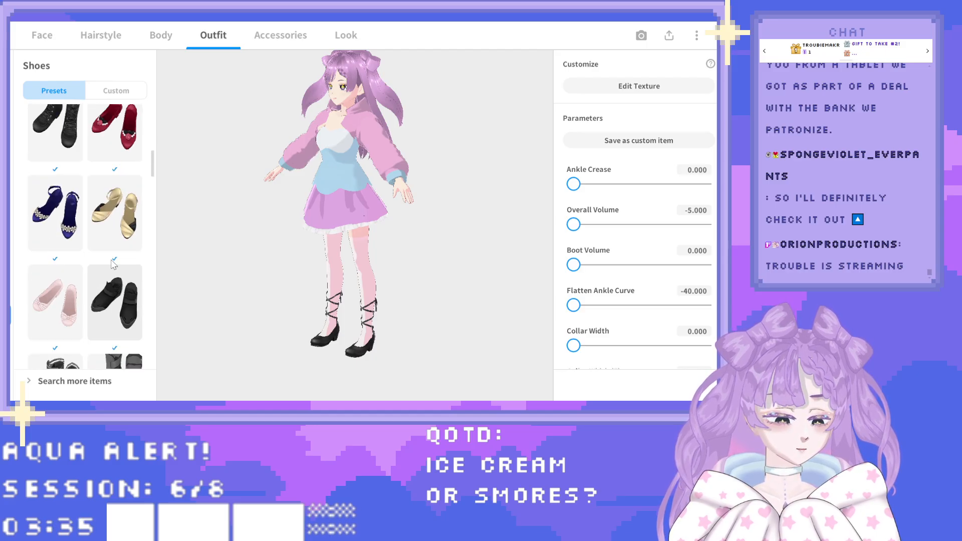
pyautogui.click(65, 224)
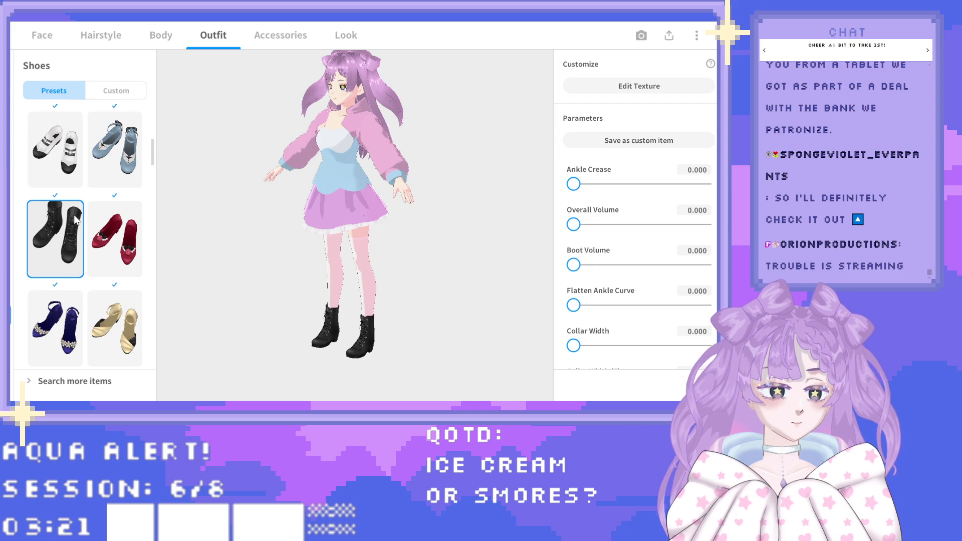
pyautogui.moveTo(362, 145); pyautogui.dragTo(383, 152, button='right')
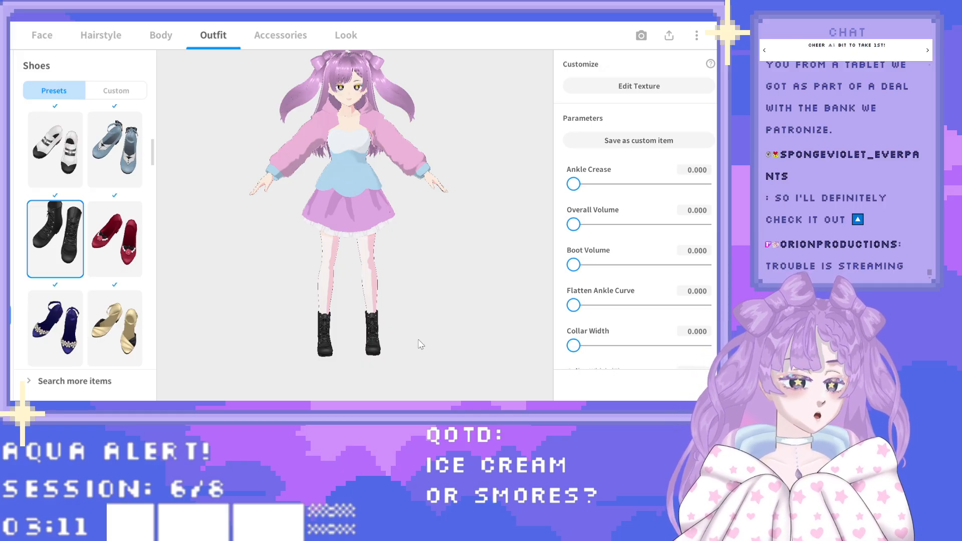
pyautogui.scroll(5, 420, 344)
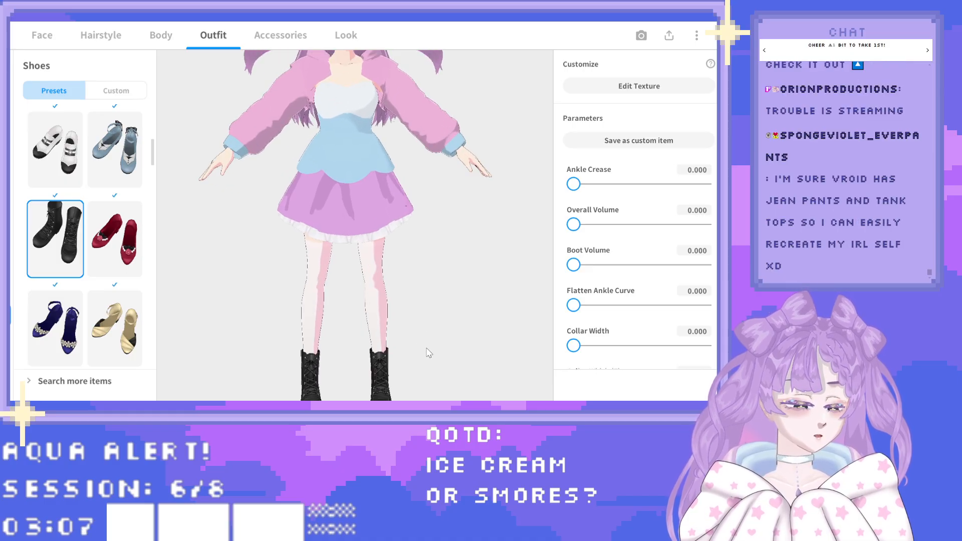
# Open the black boots' texture for editing and inspect the layers and shader colors of both Long Boots templates.
pyautogui.moveTo(420, 344); pyautogui.dragTo(424, 298, button='middle')
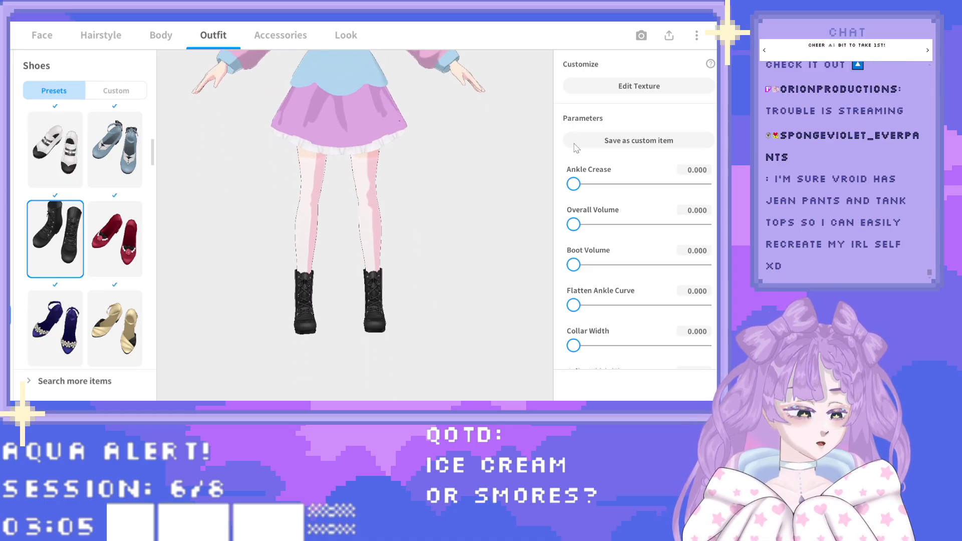
pyautogui.click(610, 88)
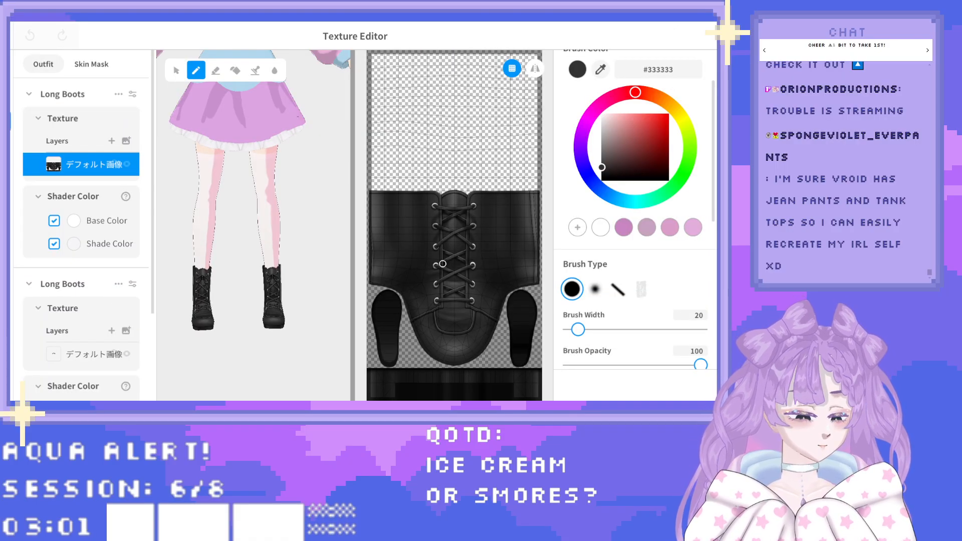
pyautogui.scroll(-1, 68, 264)
pyautogui.scroll(-1, 69, 264)
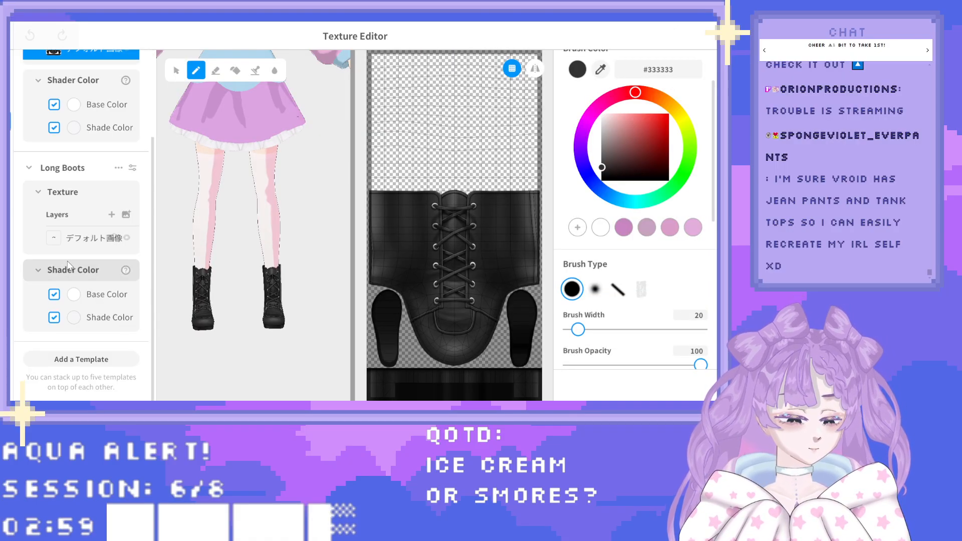
pyautogui.scroll(2, 69, 266)
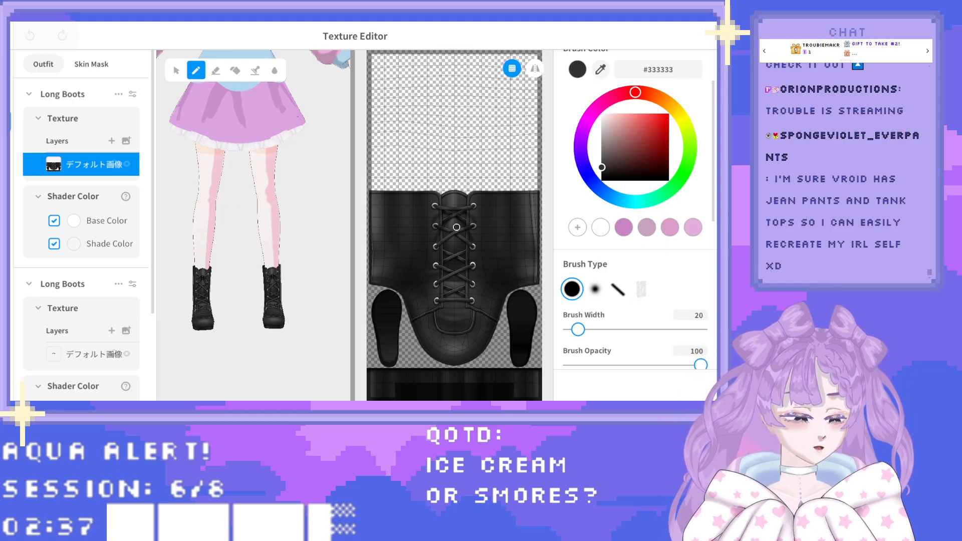
# Undo the dark brush stroke made beside the boot laces and close the texture editor without saving.
pyautogui.moveTo(473, 207); pyautogui.dragTo(477, 239)
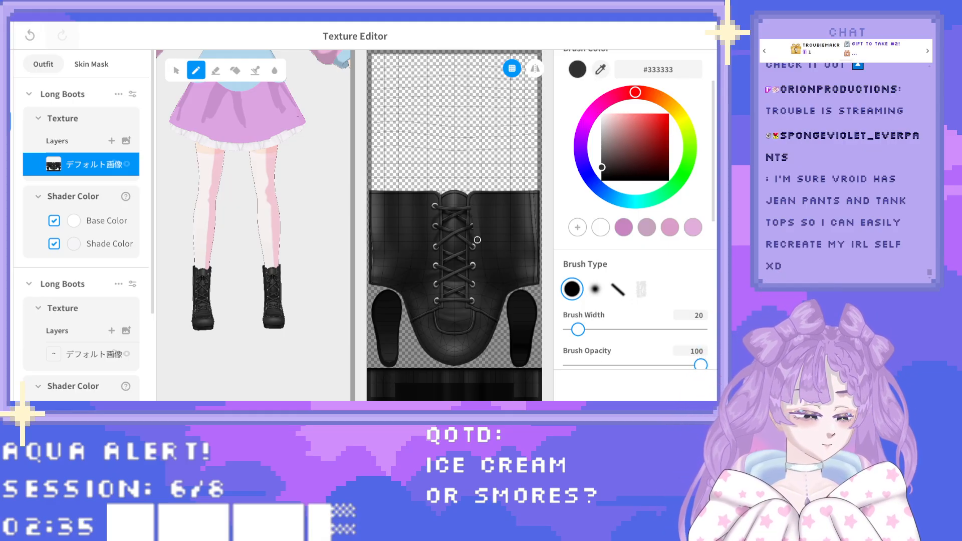
pyautogui.click(29, 36)
pyautogui.press('Escape')
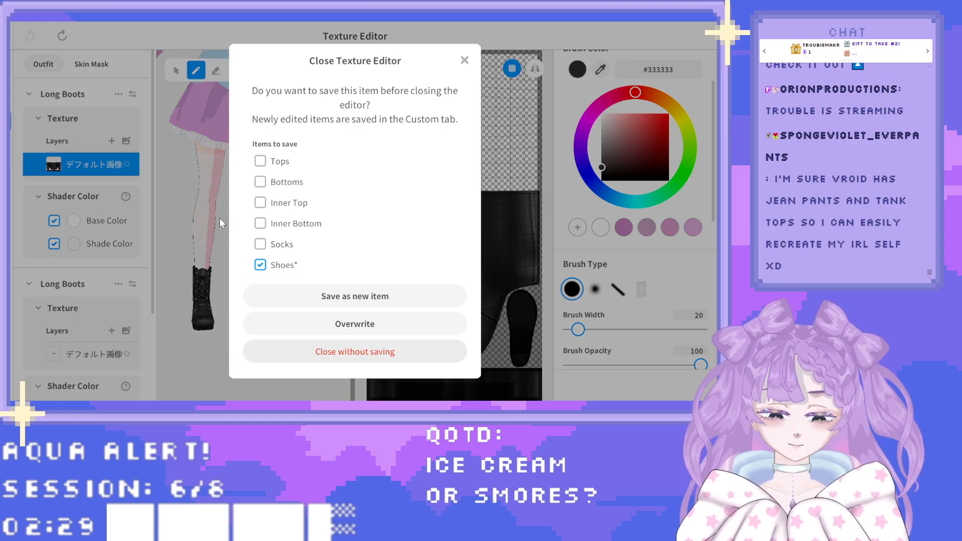
pyautogui.click(355, 352)
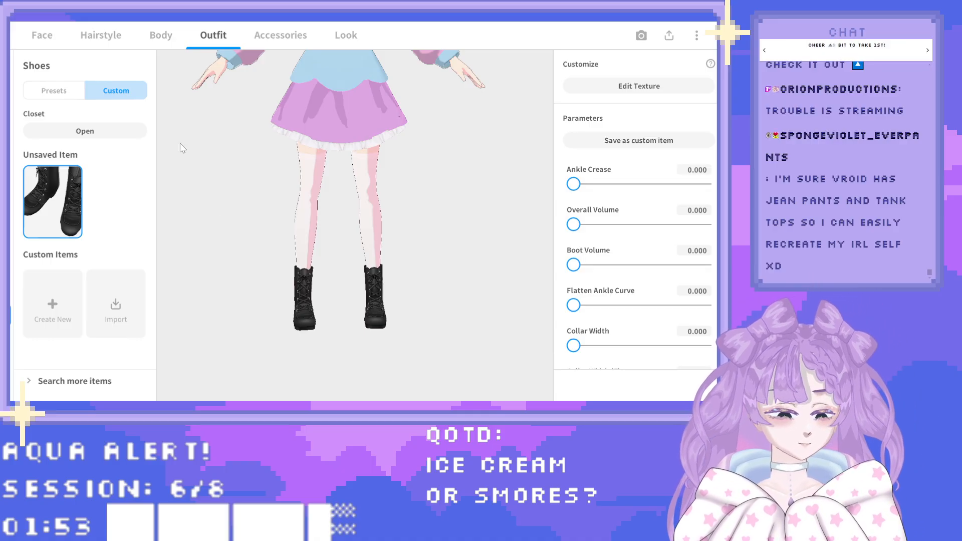
# Change the inner top to the black strapless preset with the sweetheart neckline.
pyautogui.click(10, 236)
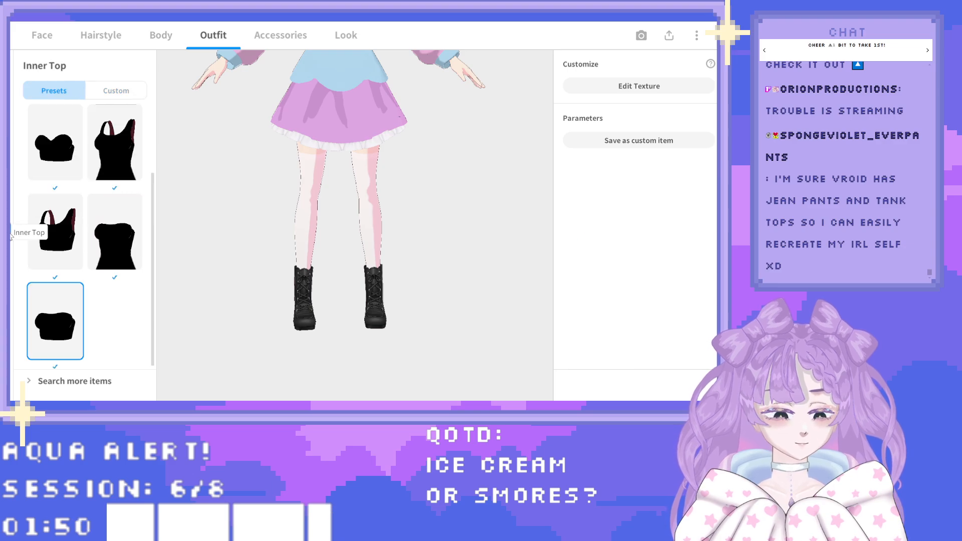
pyautogui.click(57, 148)
pyautogui.moveTo(300, 173); pyautogui.dragTo(314, 231)
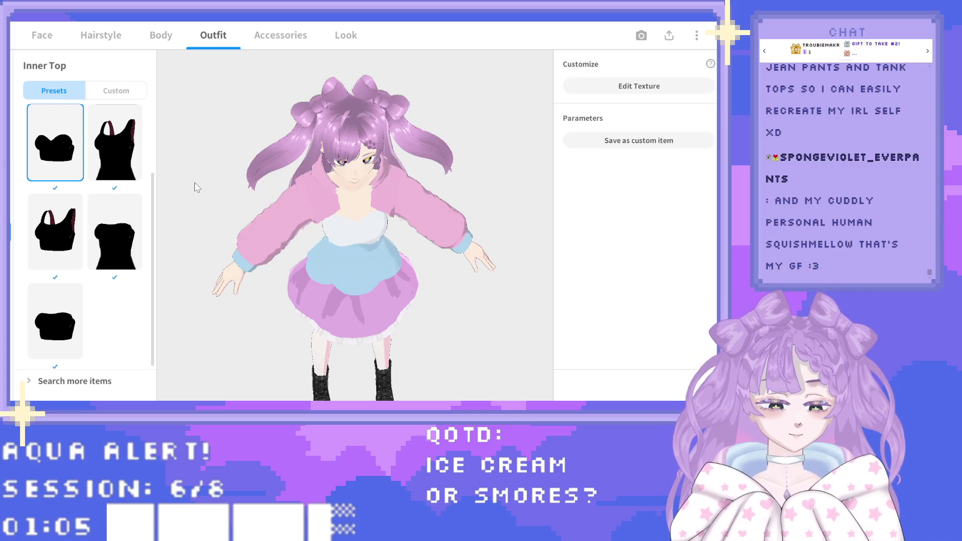
# Browse the whole range of arm accessory presets, including the bracelets, bandages and gloves, for one that suits the outfit.
pyautogui.click(11, 205)
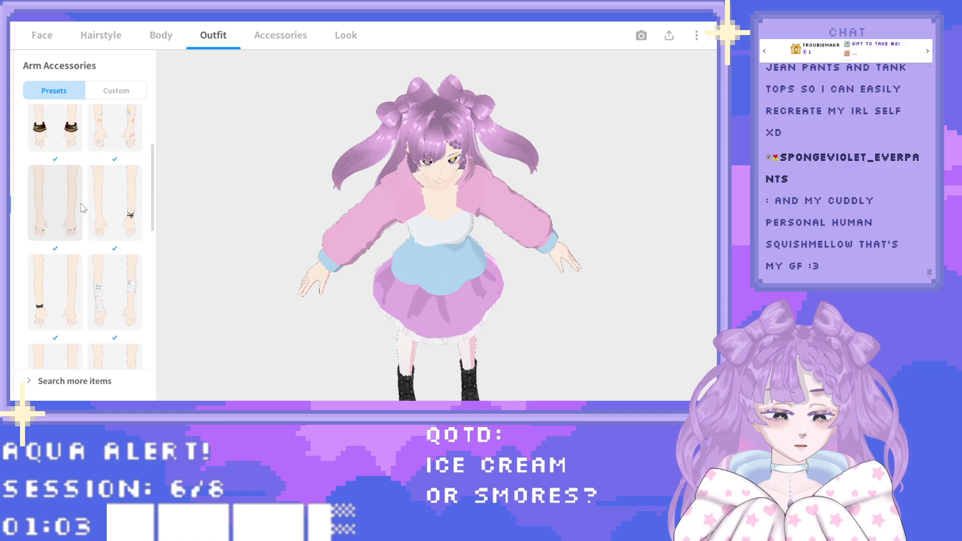
pyautogui.scroll(-5, 80, 205)
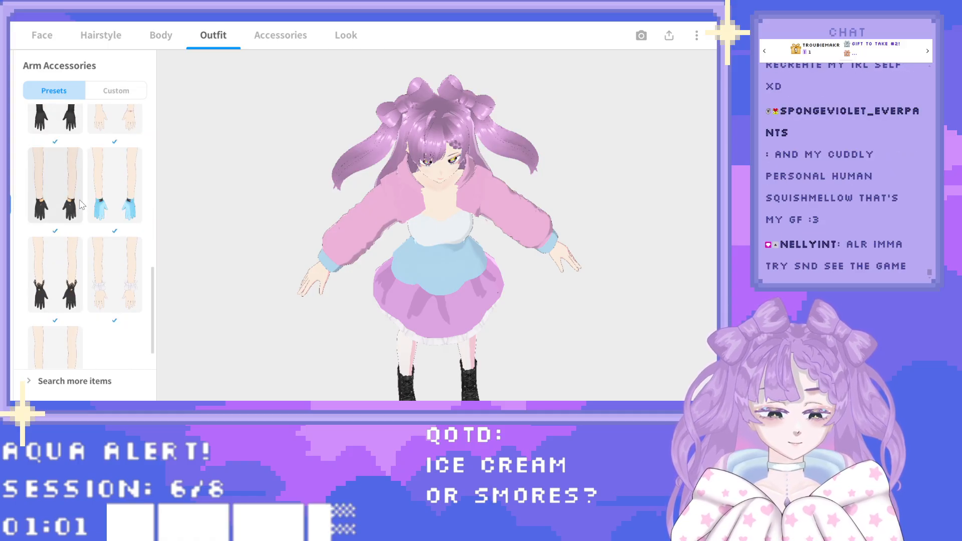
pyautogui.scroll(1, 99, 311)
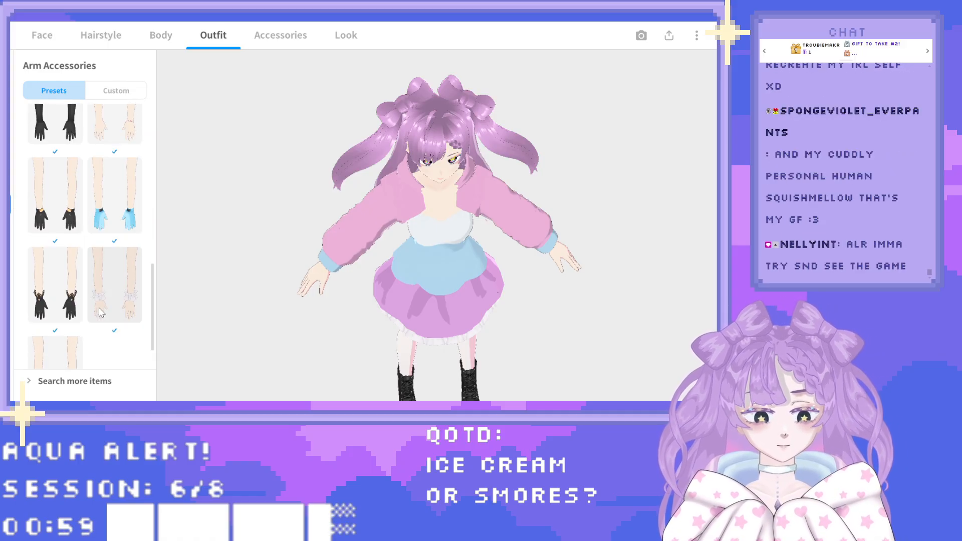
pyautogui.scroll(-1, 98, 300)
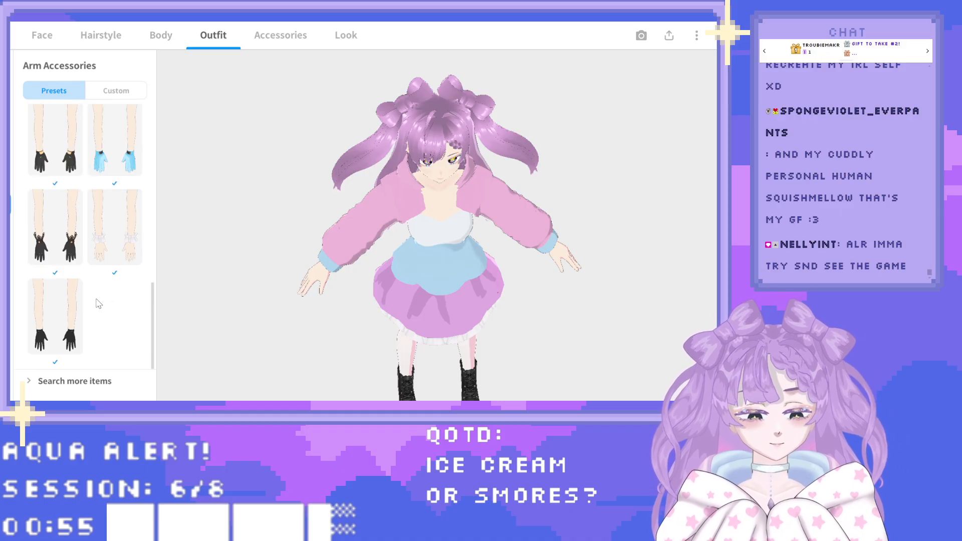
pyautogui.scroll(1, 98, 304)
pyautogui.moveTo(356, 282); pyautogui.dragTo(351, 274)
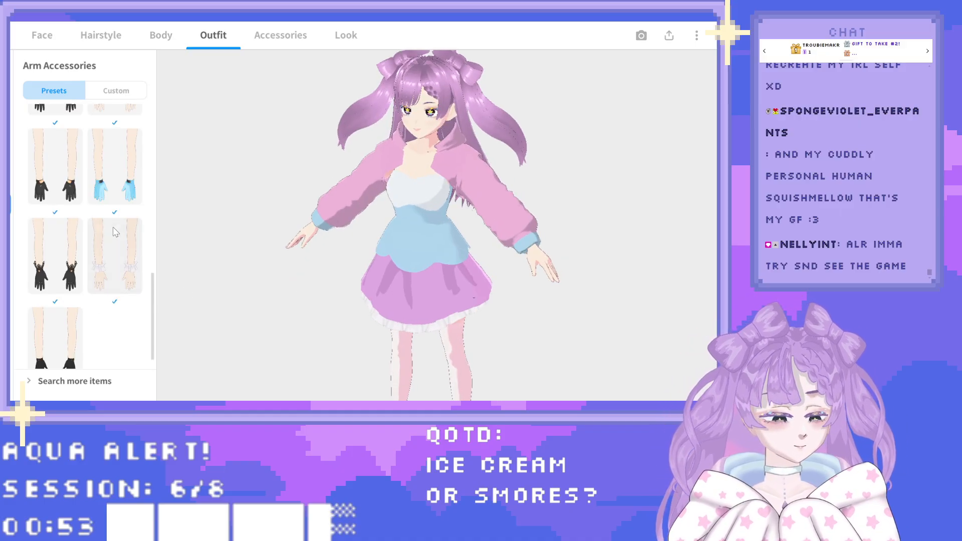
pyautogui.scroll(5, 115, 232)
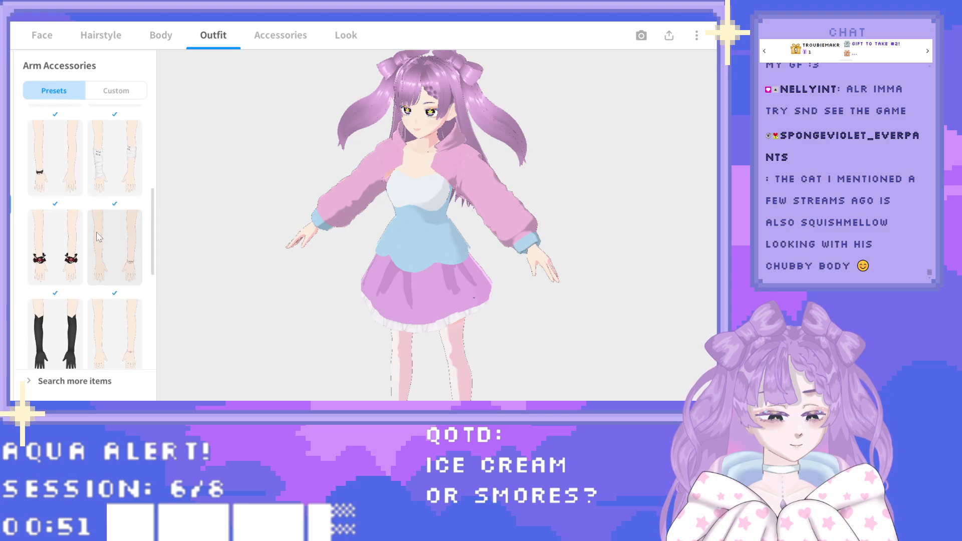
pyautogui.scroll(4, 100, 235)
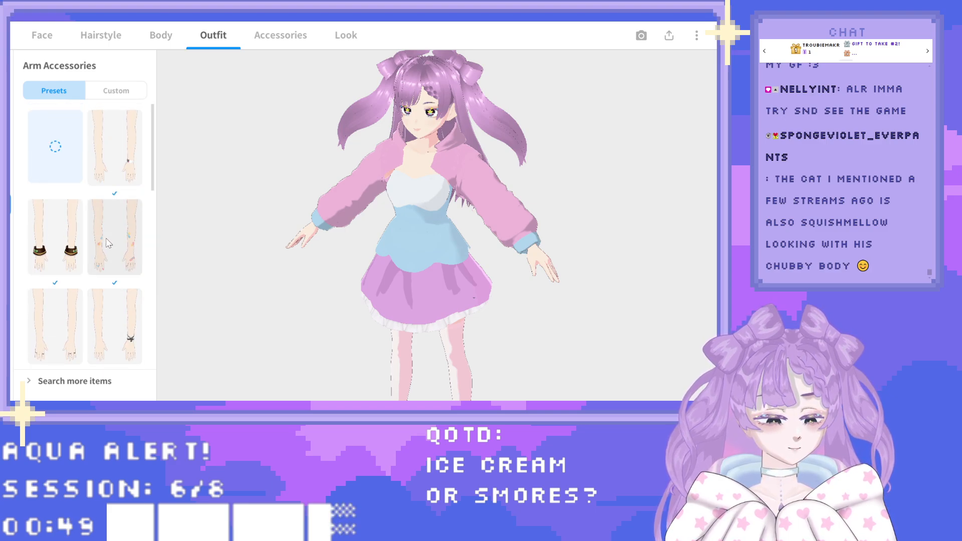
pyautogui.scroll(-5, 108, 243)
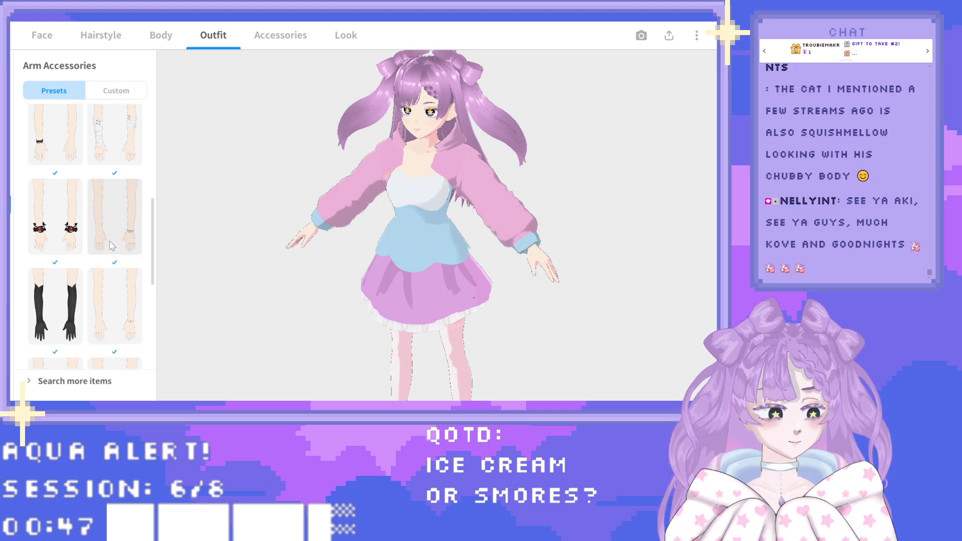
pyautogui.scroll(-5, 109, 241)
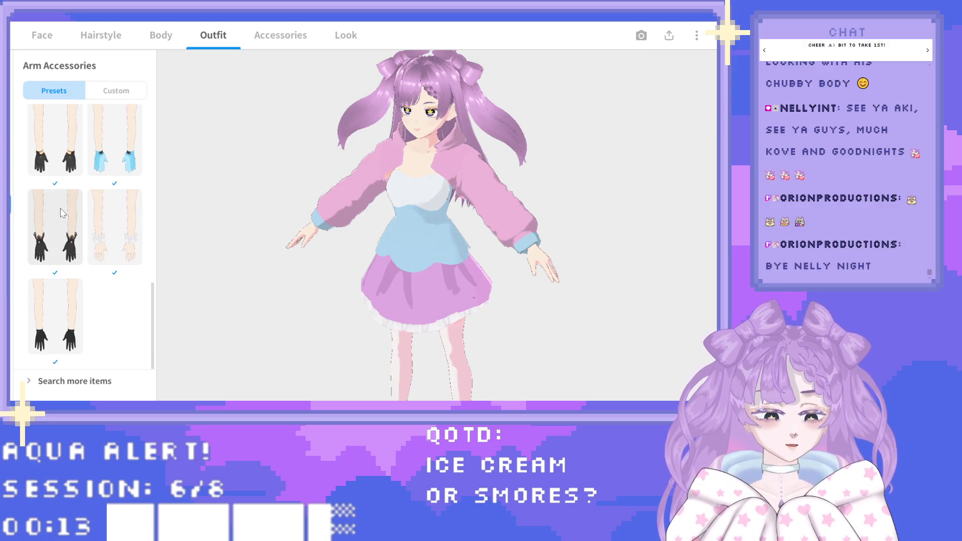
# Review the model's accessories, then examine its eye alignment and outline width settings against the character.
pyautogui.click(296, 38)
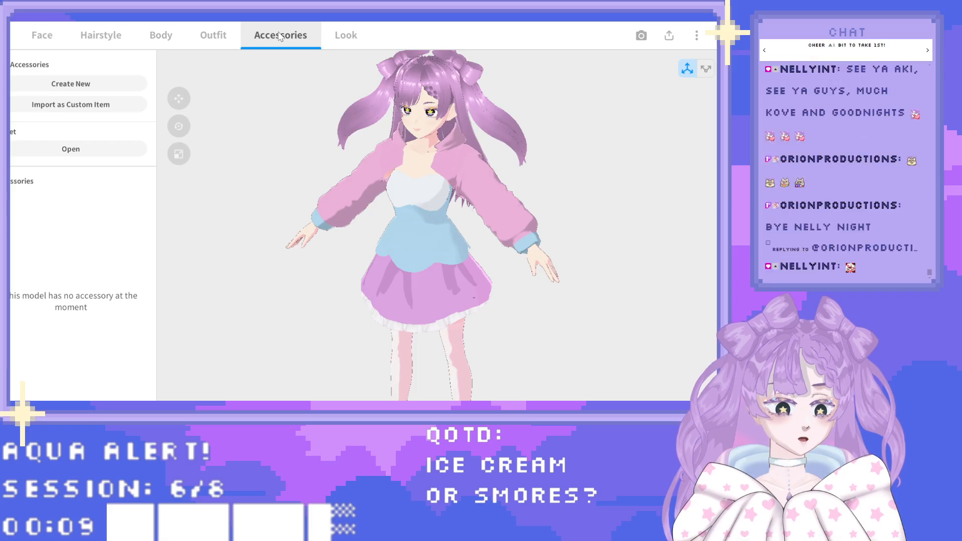
pyautogui.scroll(-5, 328, 201)
pyautogui.moveTo(327, 200); pyautogui.dragTo(340, 196, button='right')
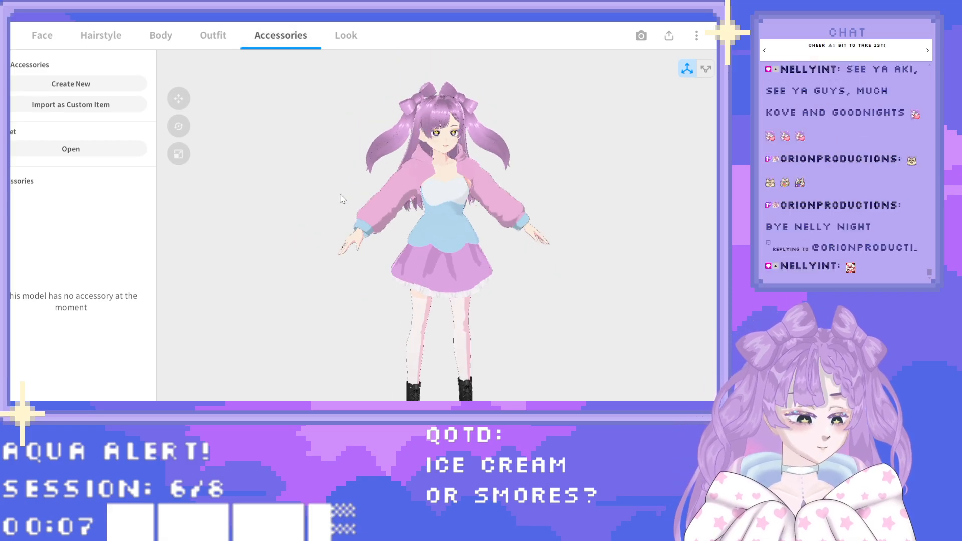
pyautogui.click(346, 35)
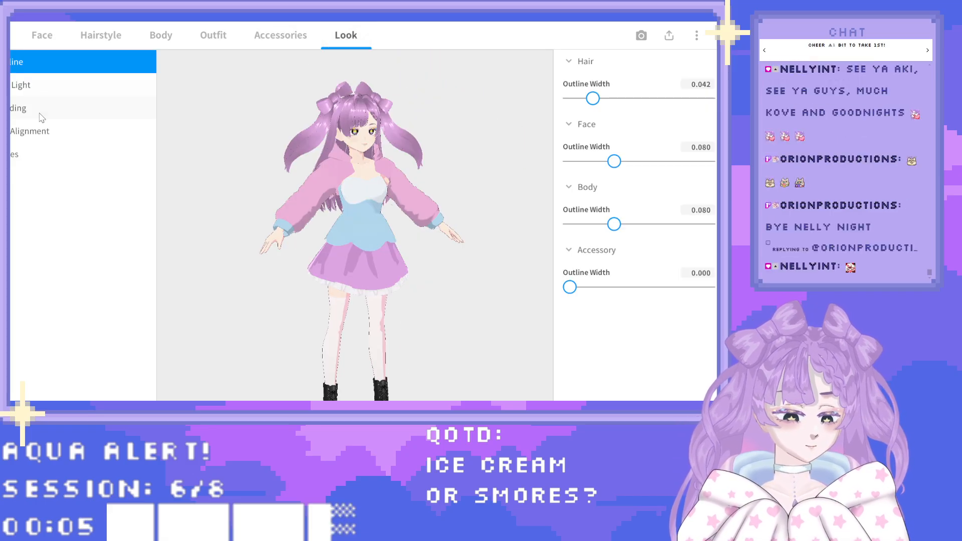
pyautogui.click(44, 136)
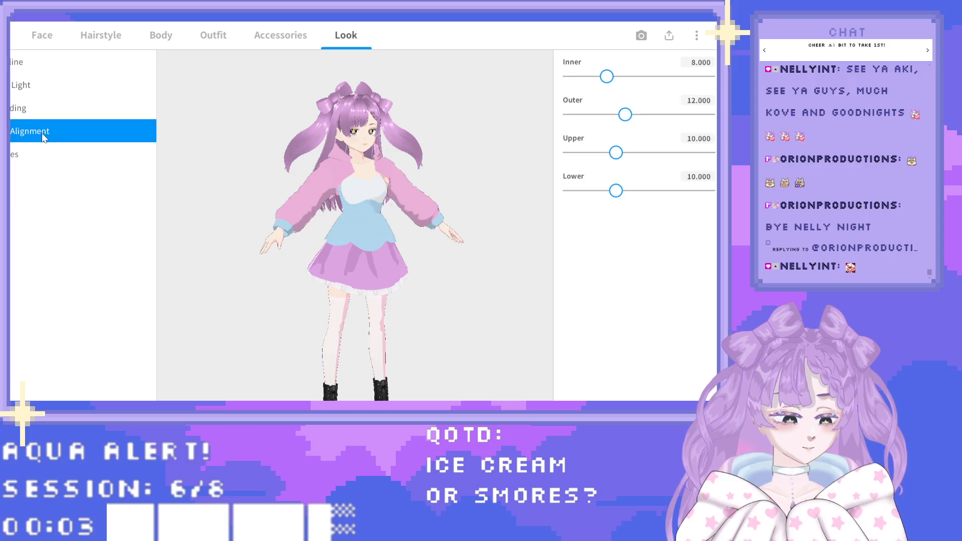
pyautogui.moveTo(329, 164); pyautogui.dragTo(389, 184, button='right')
pyautogui.scroll(5, 368, 175)
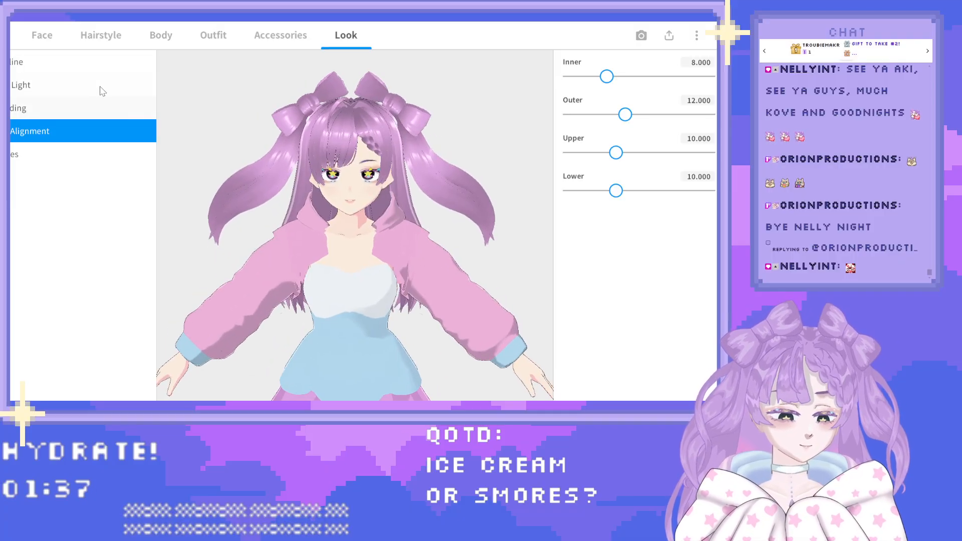
pyautogui.click(75, 62)
pyautogui.scroll(-5, 308, 225)
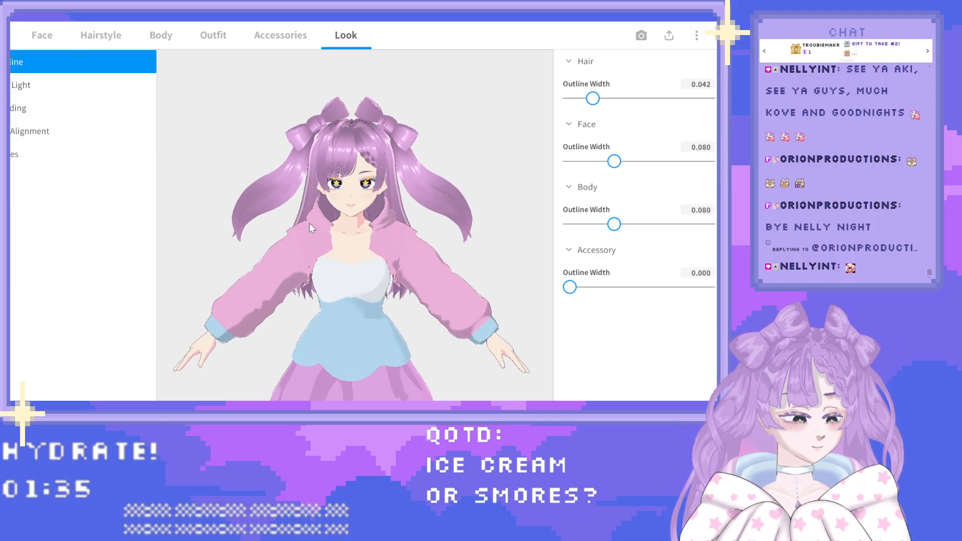
pyautogui.moveTo(348, 261); pyautogui.dragTo(347, 233, button='middle')
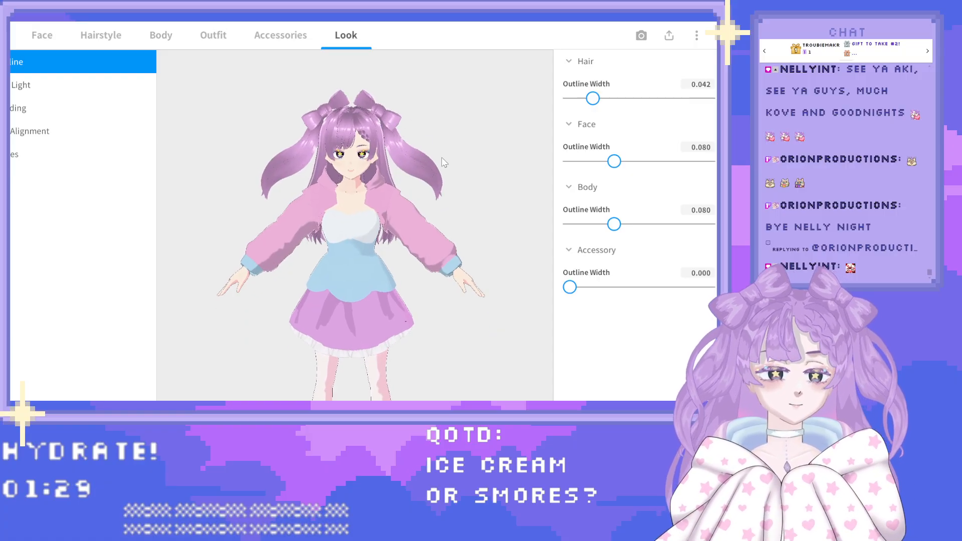
# Open the current custom hair extensions for editing and select the Freehand Group 23 hair guide.
pyautogui.click(101, 35)
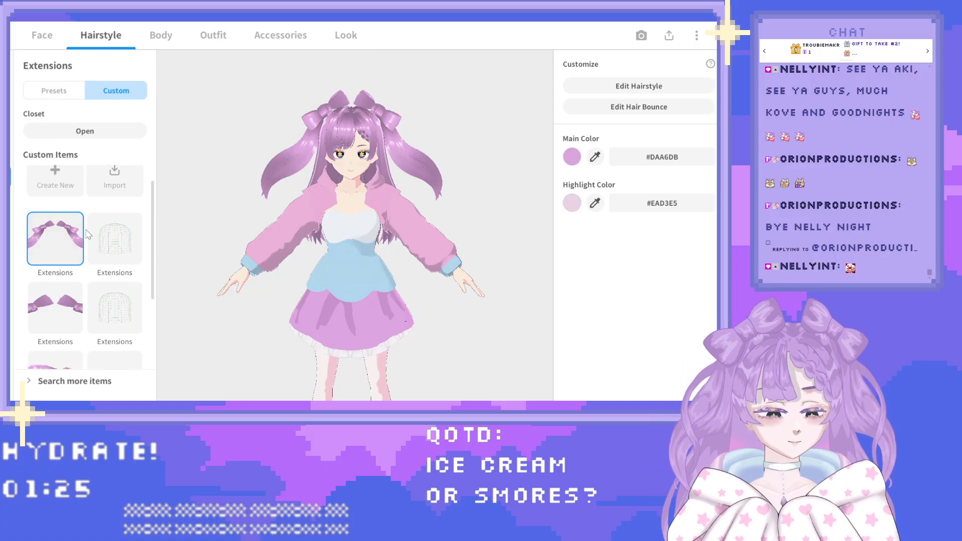
pyautogui.click(664, 89)
pyautogui.scroll(-3, 76, 237)
pyautogui.scroll(-5, 76, 237)
pyautogui.scroll(10, 109, 325)
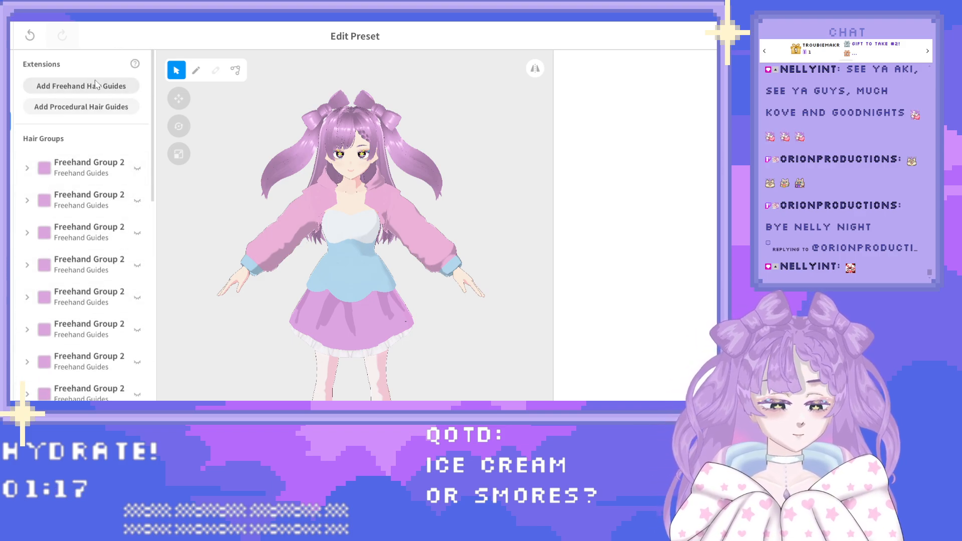
pyautogui.scroll(-3, 106, 230)
pyautogui.scroll(-3, 106, 229)
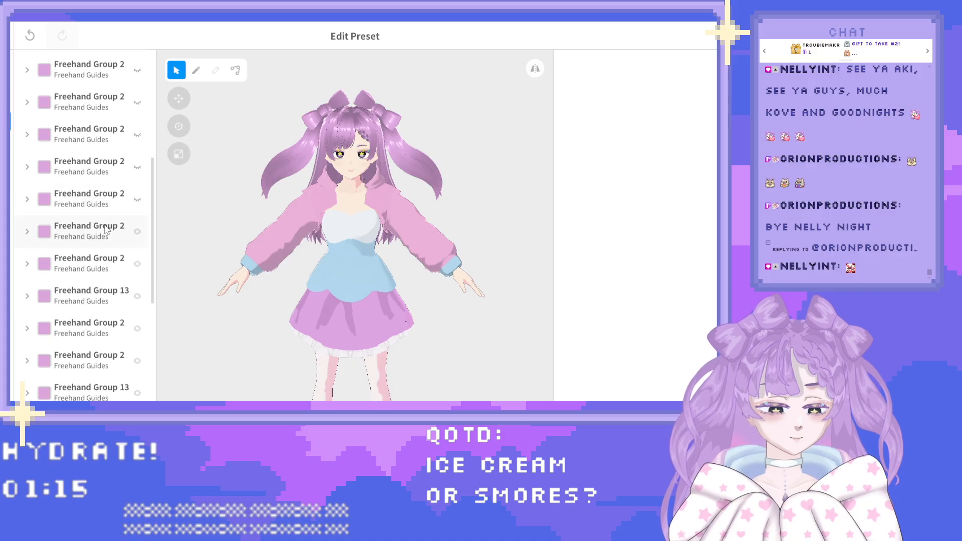
pyautogui.click(90, 384)
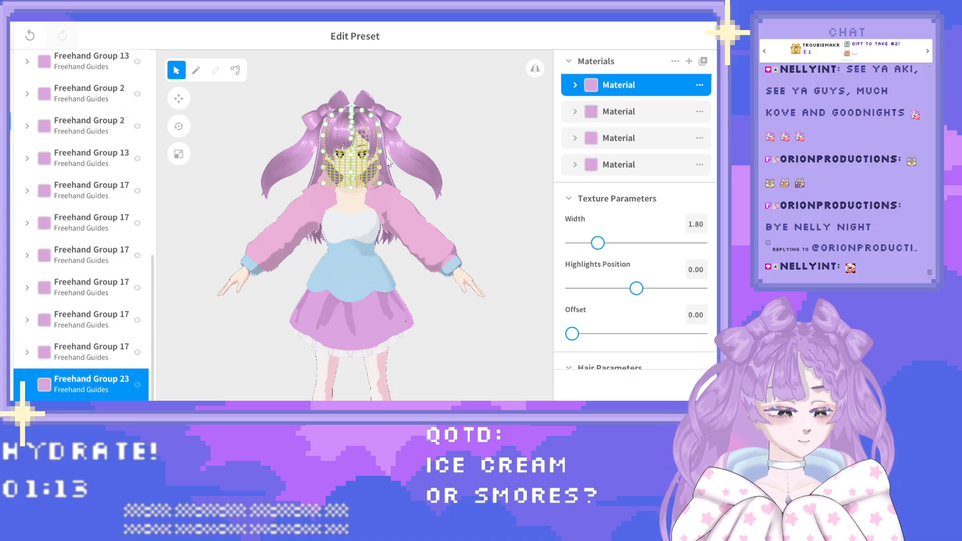
# Move the Freehand Group 23 guide from the center of the head to the side, beneath the character's left hair bow.
pyautogui.scroll(5, 407, 176)
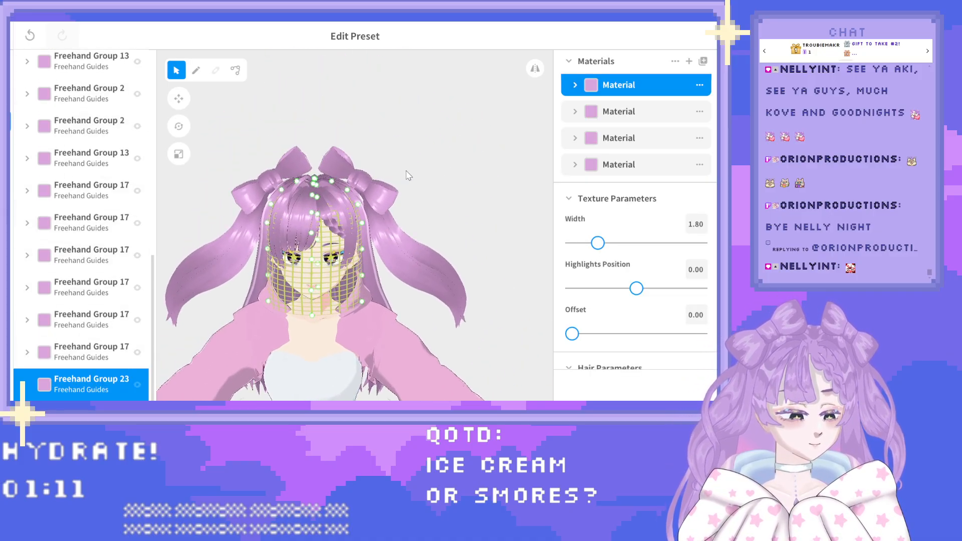
pyautogui.click(179, 99)
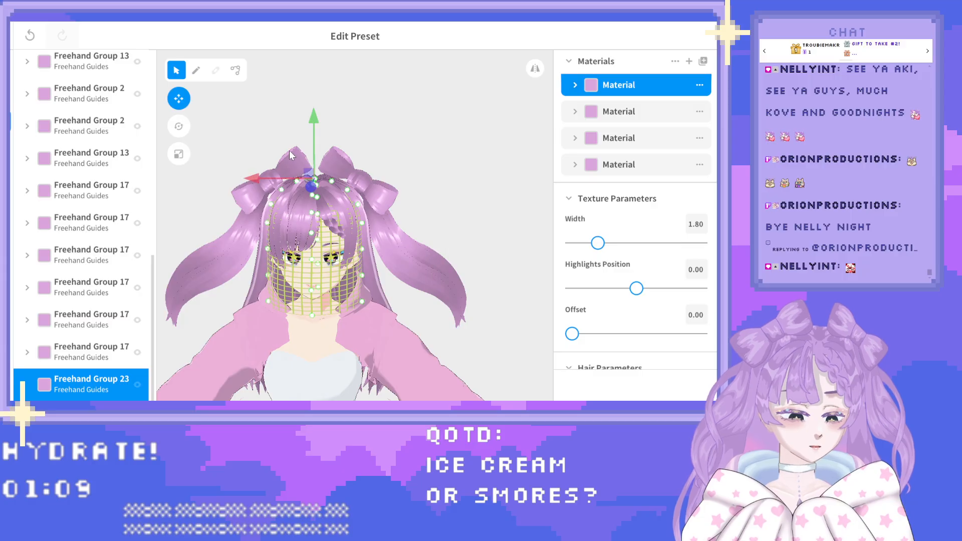
pyautogui.moveTo(310, 176); pyautogui.dragTo(391, 193)
pyautogui.moveTo(392, 193); pyautogui.dragTo(327, 196, button='right')
pyautogui.moveTo(274, 191); pyautogui.dragTo(339, 196)
pyautogui.moveTo(337, 193); pyautogui.dragTo(362, 198, button='right')
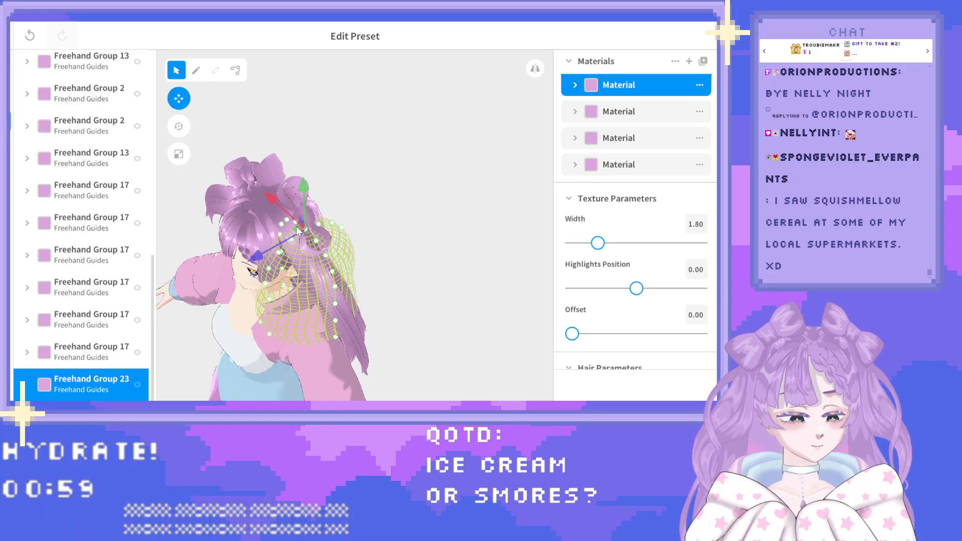
pyautogui.moveTo(296, 227); pyautogui.dragTo(271, 196)
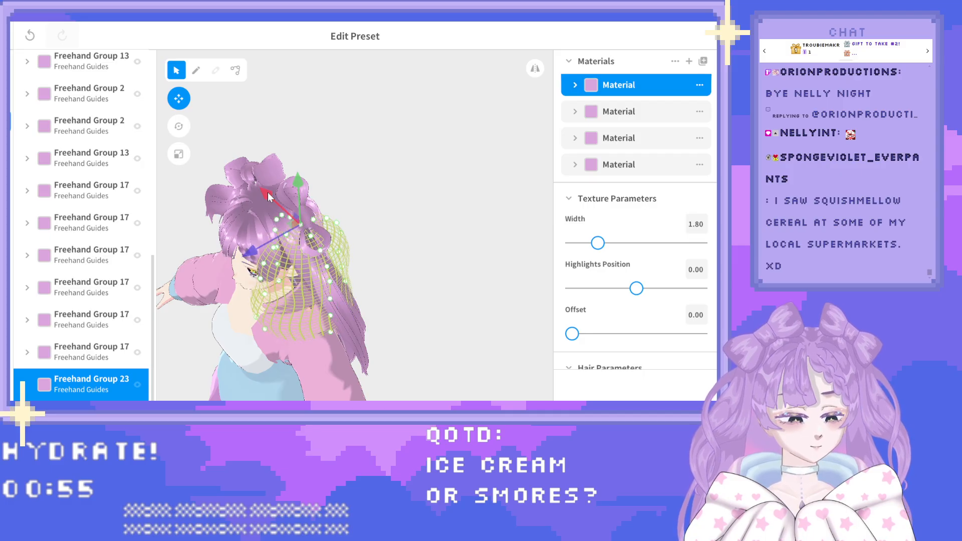
# Rotate the Freehand Group 23 guide to slant outward along the left ponytail and flatten it from front to back.
pyautogui.click(179, 126)
pyautogui.moveTo(415, 215); pyautogui.dragTo(435, 198, button='right')
pyautogui.moveTo(296, 144); pyautogui.dragTo(292, 188)
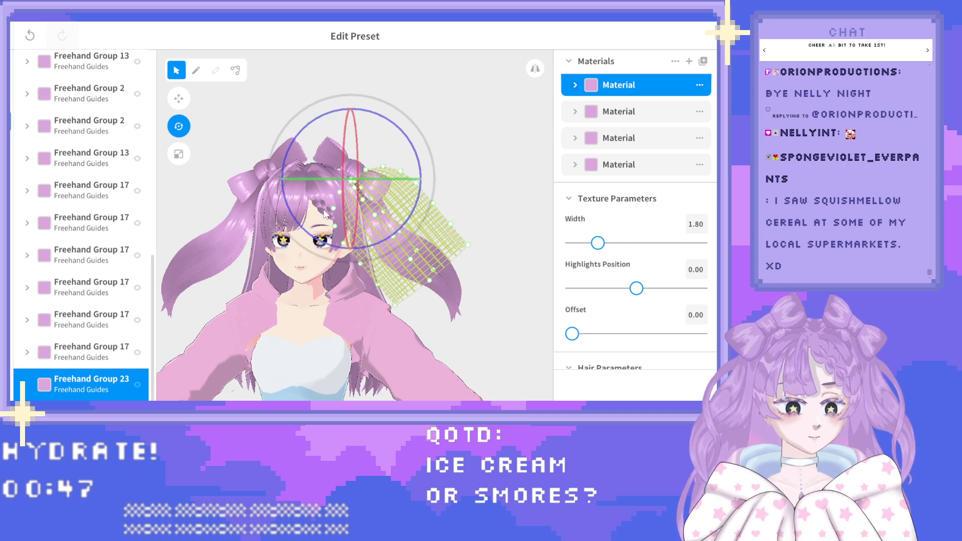
pyautogui.moveTo(417, 246); pyautogui.dragTo(344, 264, button='right')
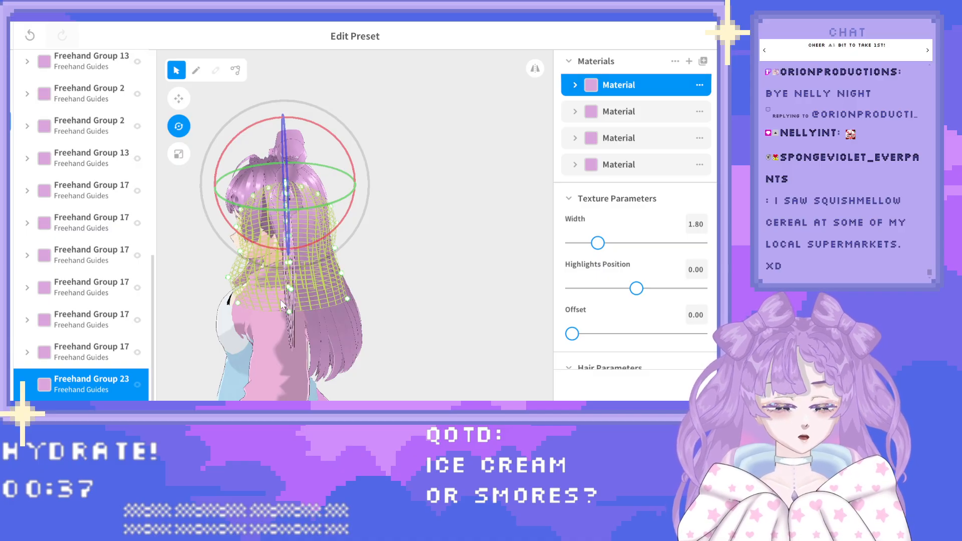
pyautogui.click(187, 150)
pyautogui.moveTo(244, 197); pyautogui.dragTo(278, 199)
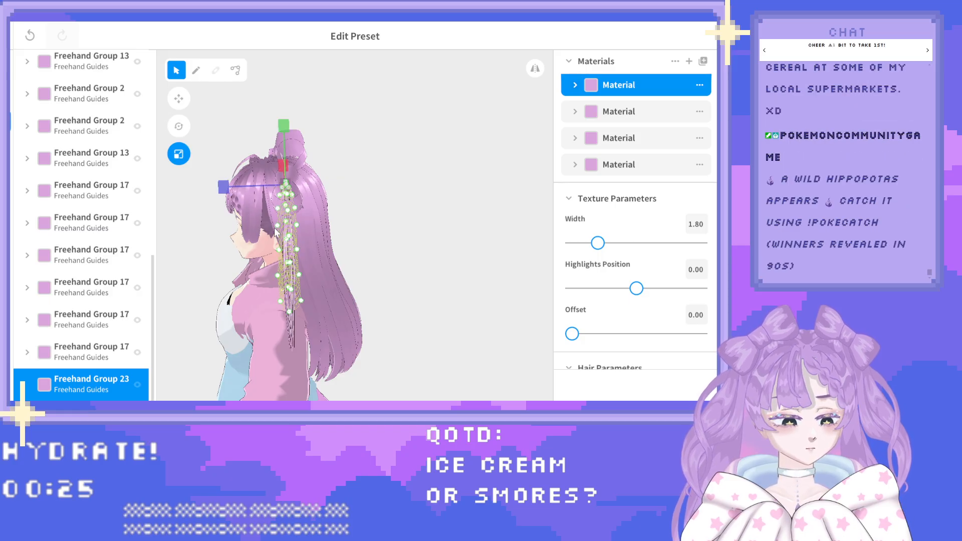
# Bend the flattened Freehand Group 23 guide into an S-shaped wave beside the left ponytail by moving its control points.
pyautogui.click(179, 98)
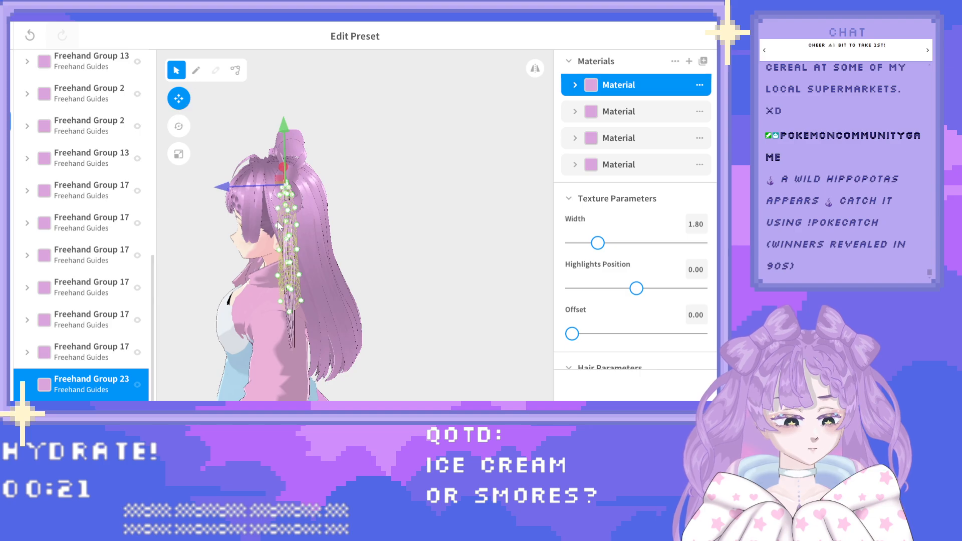
pyautogui.moveTo(307, 239)
pyautogui.mouseDown(button='right')
pyautogui.moveTo(325, 241)
pyautogui.moveTo(289, 241)
pyautogui.mouseUp(button='right')
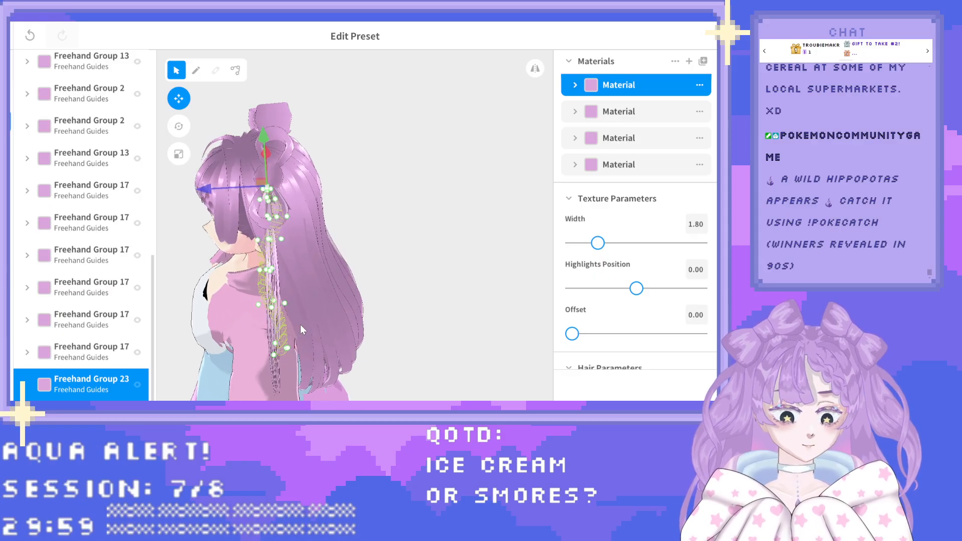
pyautogui.moveTo(319, 303); pyautogui.dragTo(334, 285, button='middle')
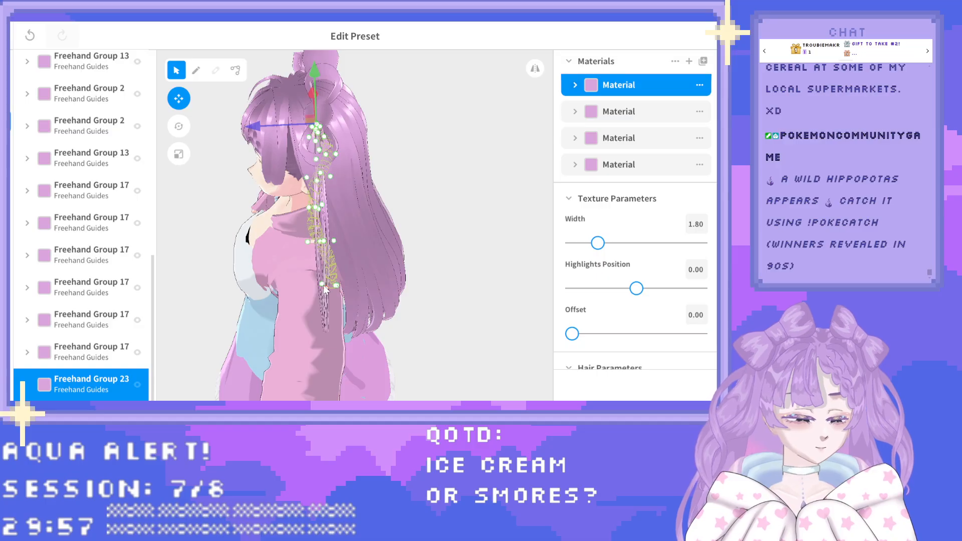
pyautogui.moveTo(344, 272)
pyautogui.mouseDown(button='right')
pyautogui.moveTo(354, 266)
pyautogui.moveTo(332, 283)
pyautogui.moveTo(331, 262)
pyautogui.moveTo(345, 254)
pyautogui.mouseUp(button='right')
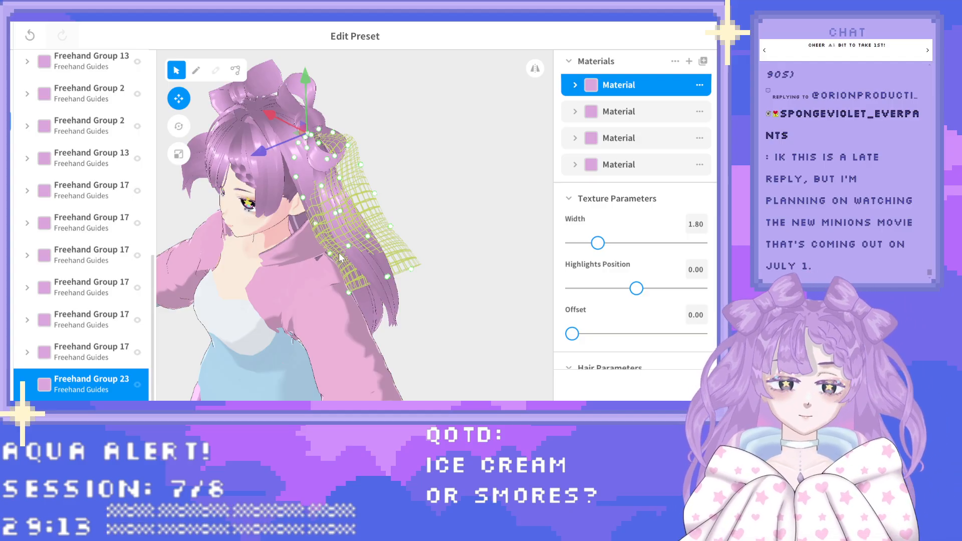
pyautogui.moveTo(327, 221)
pyautogui.mouseDown(button='right')
pyautogui.moveTo(349, 215)
pyautogui.moveTo(339, 216)
pyautogui.mouseUp(button='right')
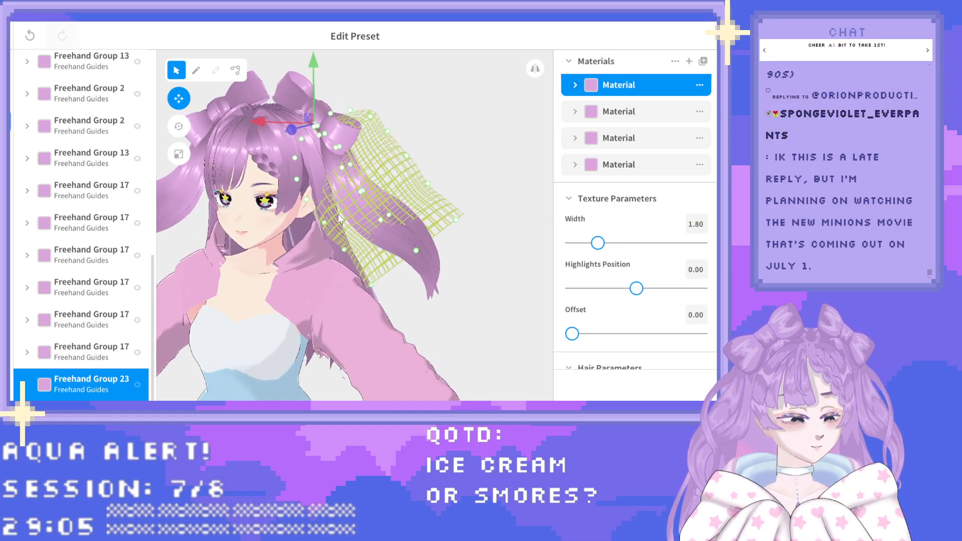
pyautogui.moveTo(324, 227); pyautogui.dragTo(365, 170)
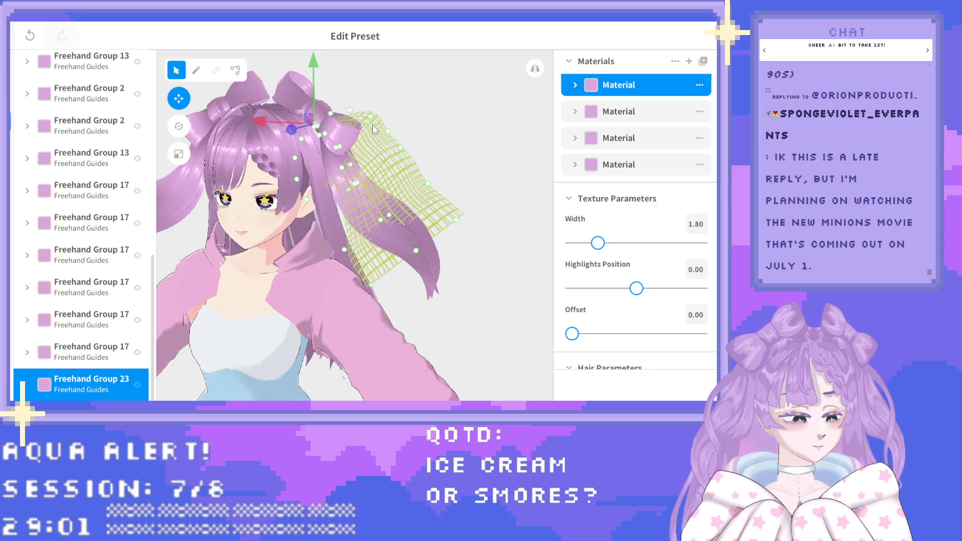
pyautogui.moveTo(388, 132); pyautogui.dragTo(396, 207)
pyautogui.moveTo(370, 286); pyautogui.dragTo(434, 234)
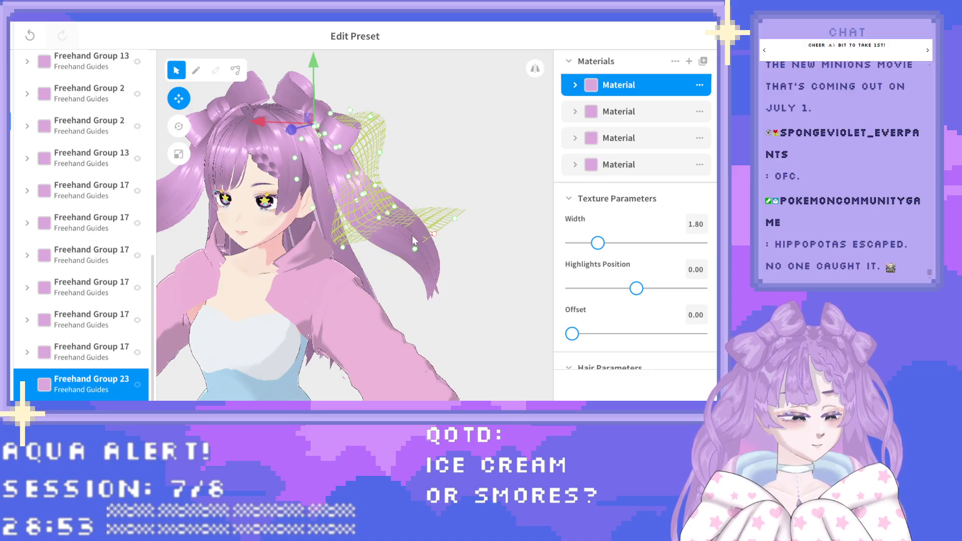
pyautogui.moveTo(343, 248); pyautogui.dragTo(353, 245)
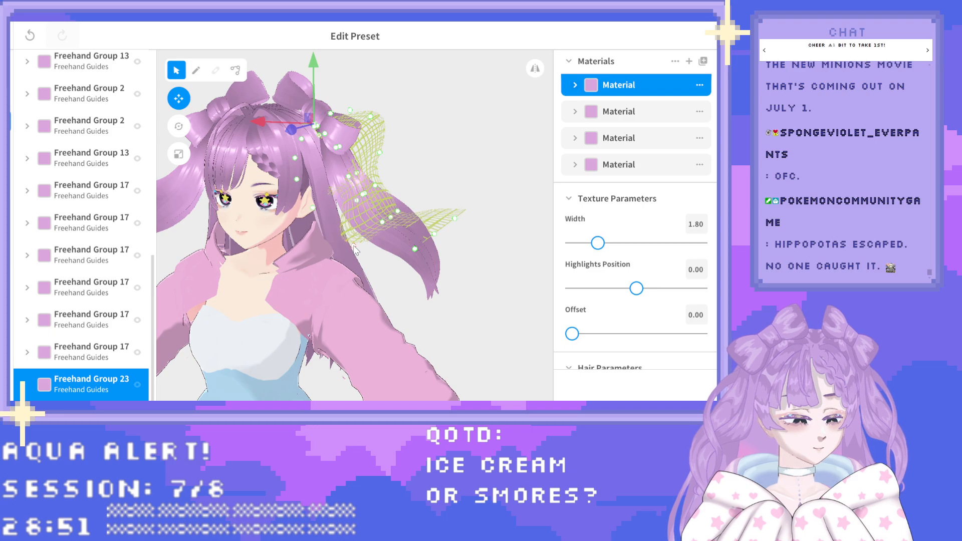
pyautogui.moveTo(401, 197); pyautogui.dragTo(392, 216, button='right')
pyautogui.moveTo(385, 233)
pyautogui.mouseDown()
pyautogui.moveTo(398, 223)
pyautogui.moveTo(374, 244)
pyautogui.mouseUp()
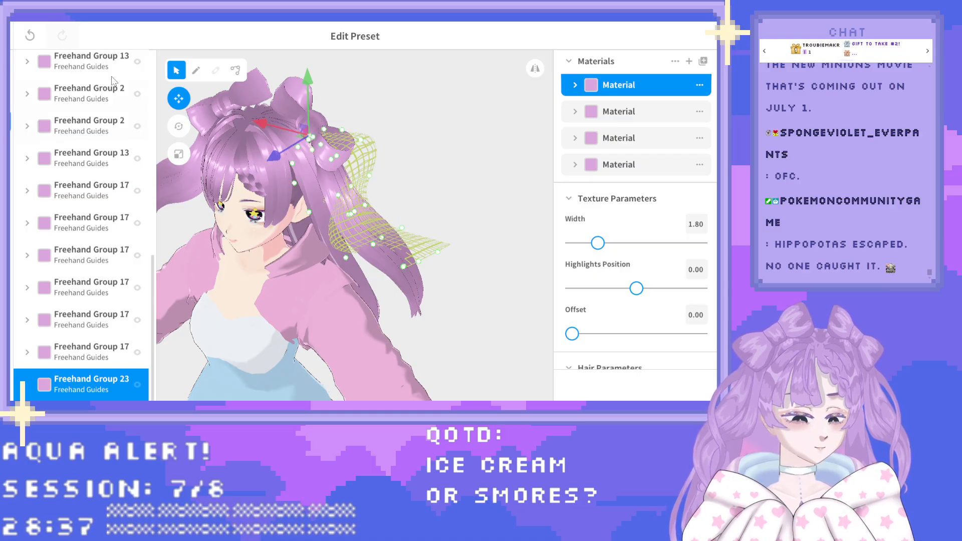
# Draw one hair strand on the Freehand Group 23 guide, from beneath the left bow down to the guide's outer tip.
pyautogui.click(196, 70)
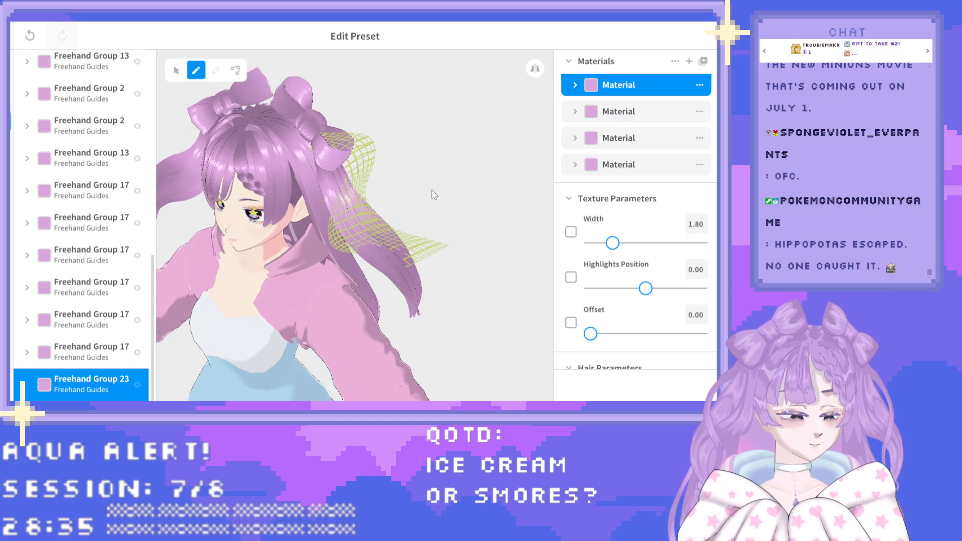
pyautogui.moveTo(431, 189); pyautogui.dragTo(429, 188, button='right')
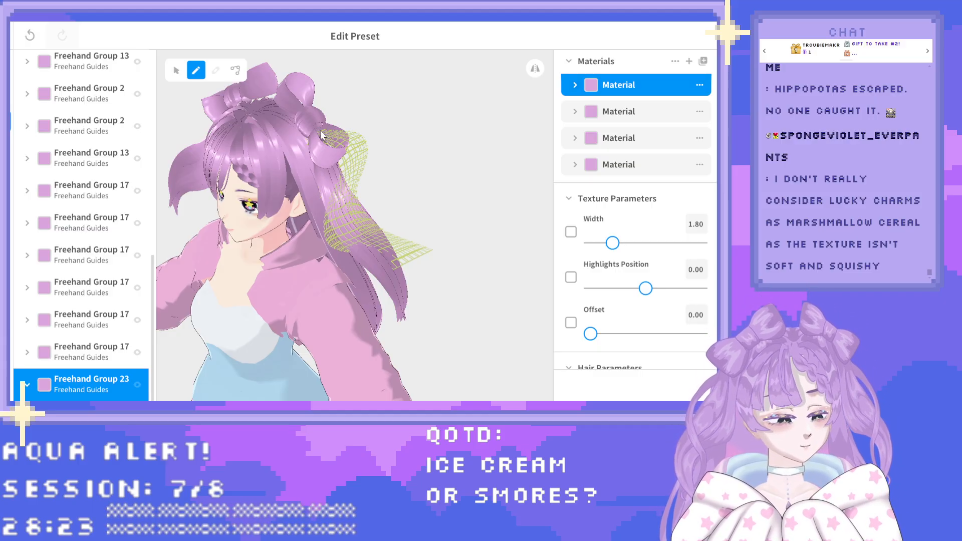
pyautogui.moveTo(348, 134)
pyautogui.mouseDown()
pyautogui.moveTo(359, 160)
pyautogui.moveTo(334, 217)
pyautogui.moveTo(337, 244)
pyautogui.mouseUp()
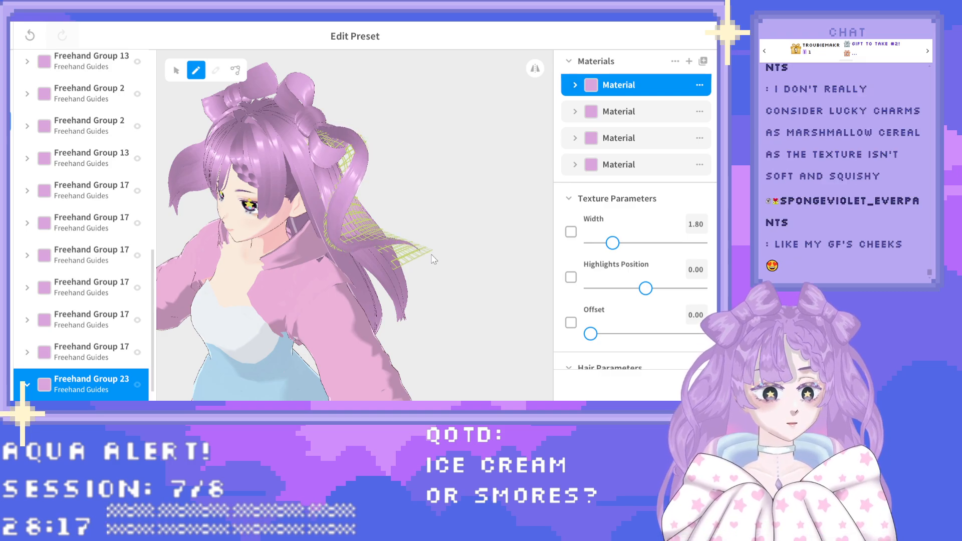
pyautogui.moveTo(326, 202)
pyautogui.mouseDown(button='right')
pyautogui.moveTo(353, 196)
pyautogui.moveTo(343, 193)
pyautogui.moveTo(339, 207)
pyautogui.mouseUp(button='right')
# Reshape the new strand through its guide points, adjusting the upper curve and lowering the outer tip toward the ponytail's end.
pyautogui.click(176, 70)
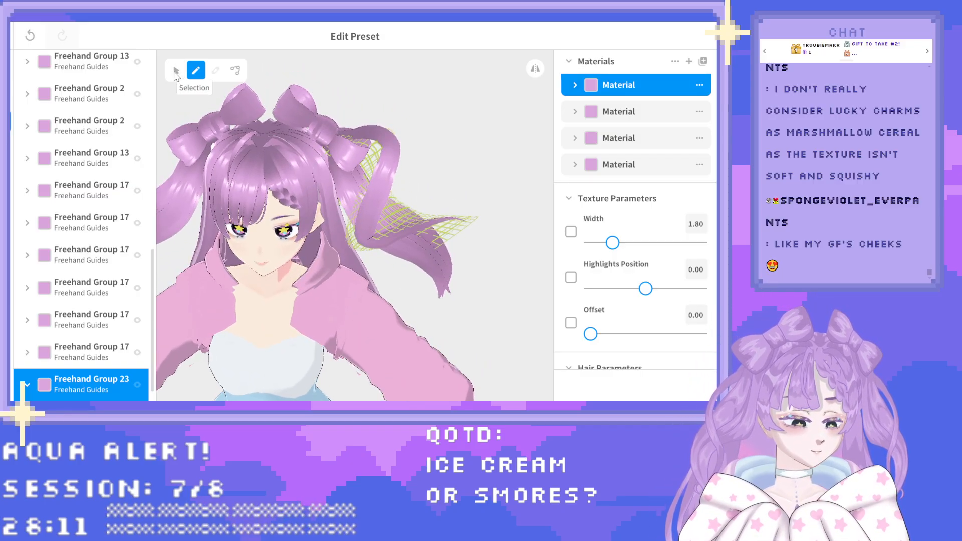
pyautogui.click(386, 144)
pyautogui.moveTo(380, 142); pyautogui.dragTo(378, 182)
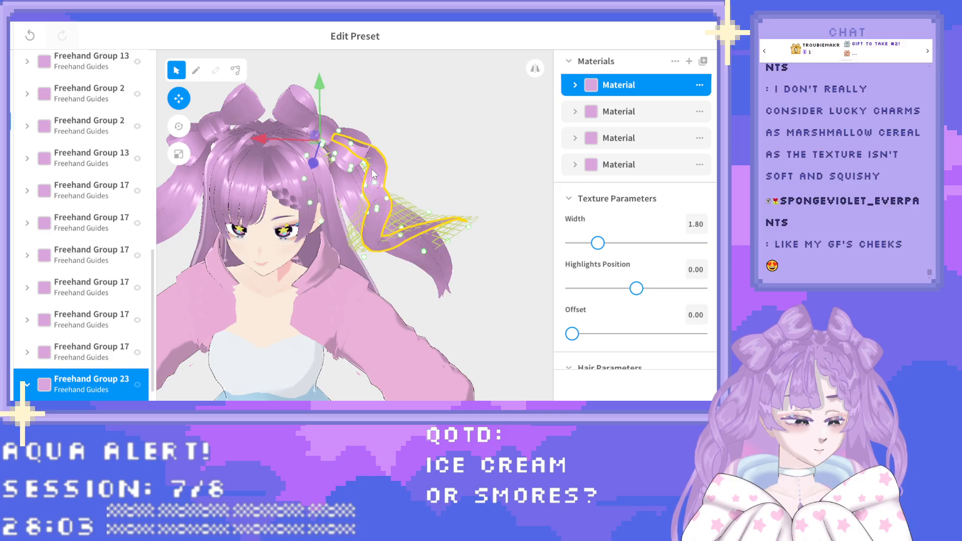
pyautogui.moveTo(373, 174); pyautogui.dragTo(468, 216, button='right')
pyautogui.moveTo(461, 210); pyautogui.dragTo(453, 278)
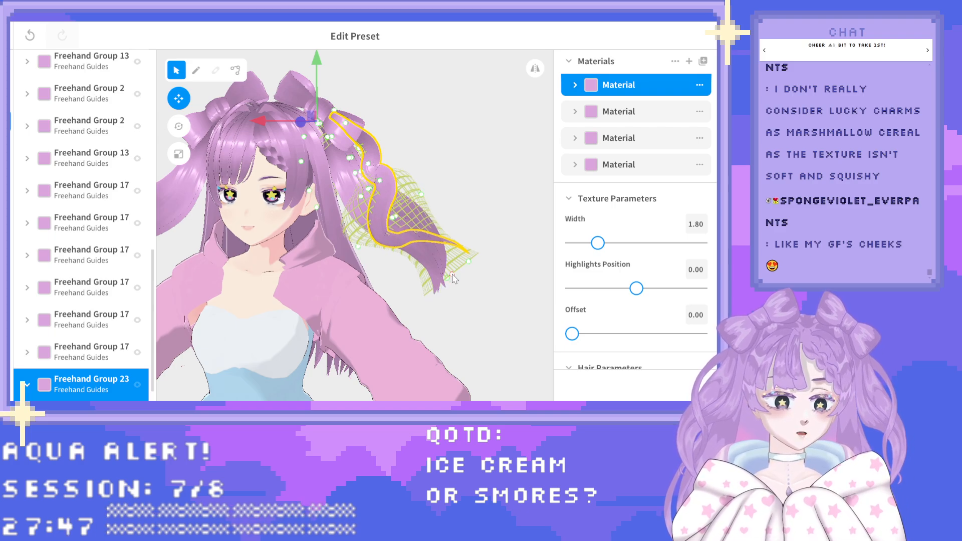
pyautogui.moveTo(449, 276); pyautogui.dragTo(447, 275)
pyautogui.moveTo(439, 279); pyautogui.dragTo(404, 275, button='right')
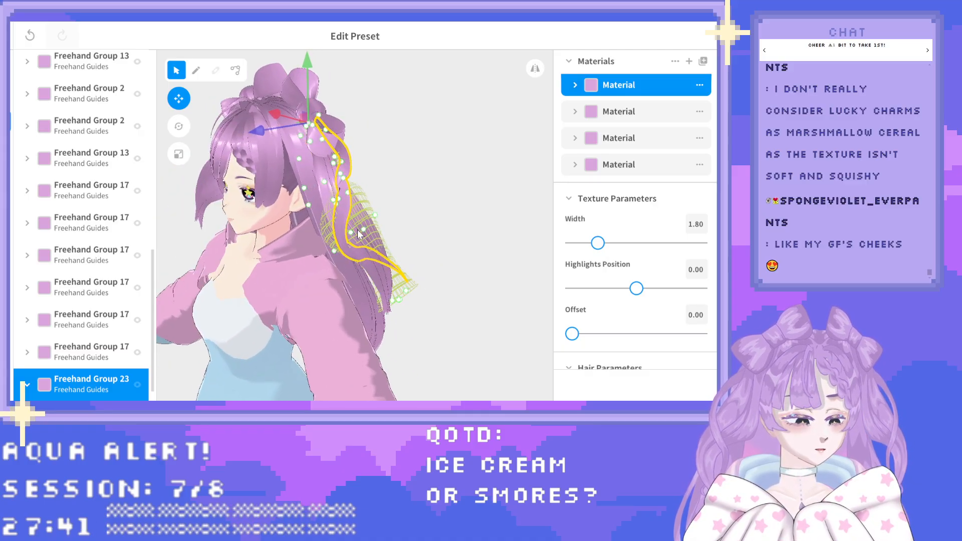
# Lower the bend in the strand's lower half and push its upper-middle section outward over the ponytail.
pyautogui.moveTo(362, 232); pyautogui.dragTo(356, 258)
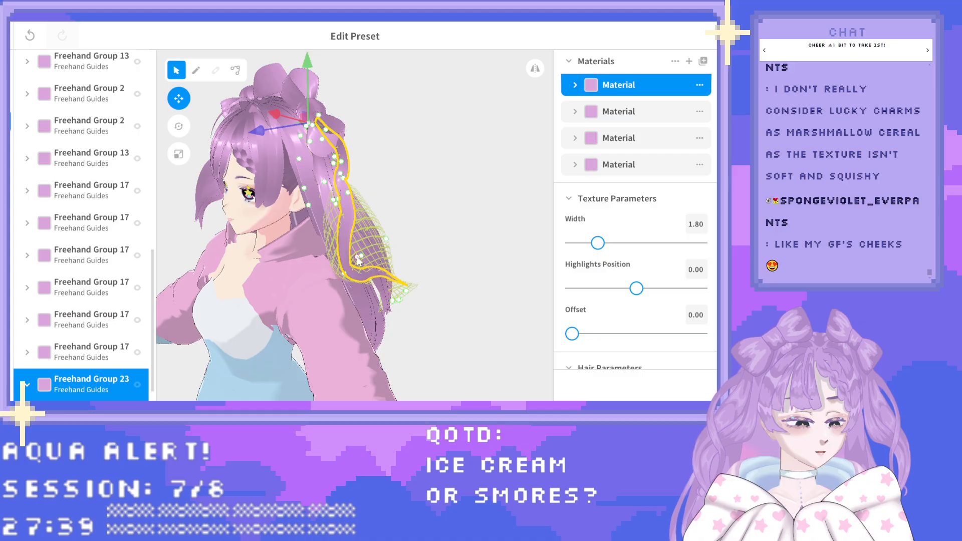
pyautogui.click(394, 288)
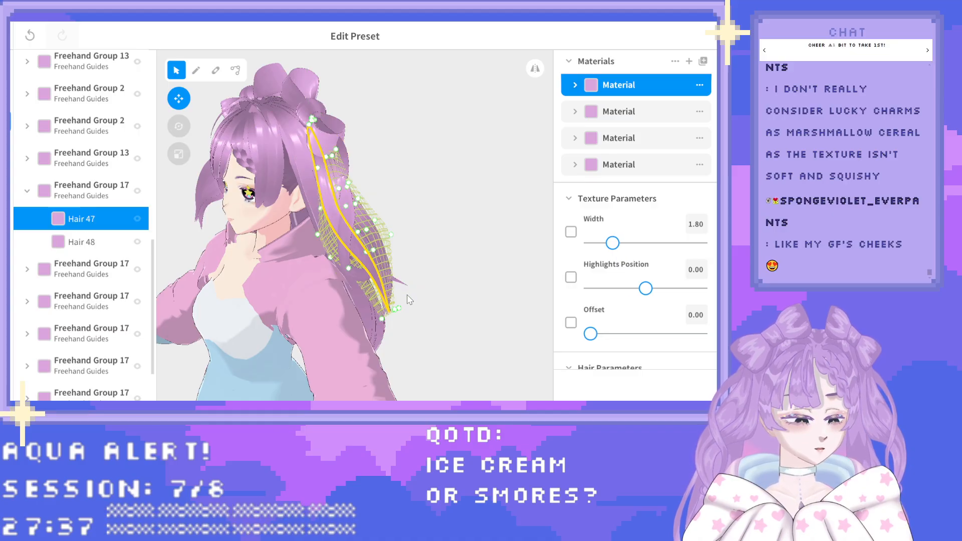
pyautogui.click(412, 281)
pyautogui.click(345, 200)
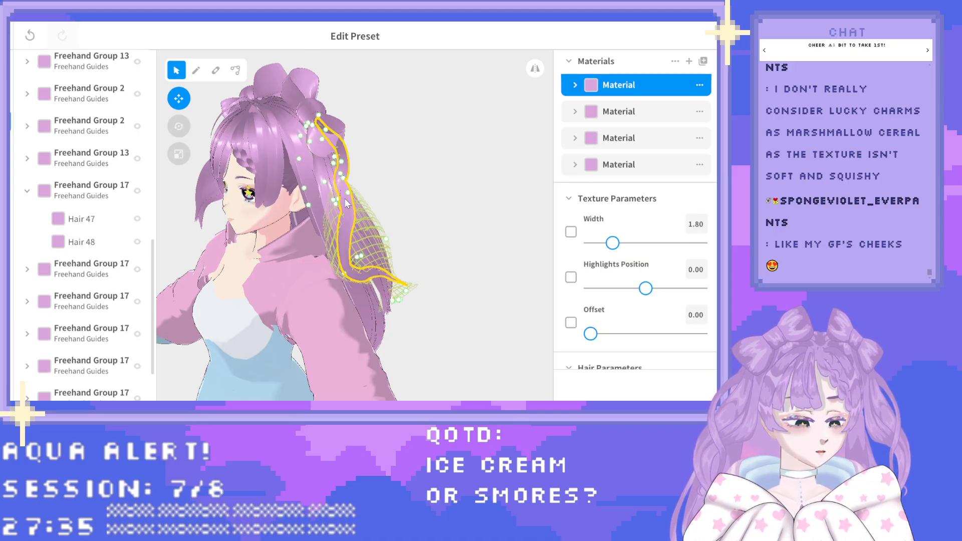
pyautogui.moveTo(389, 219); pyautogui.dragTo(405, 203, button='right')
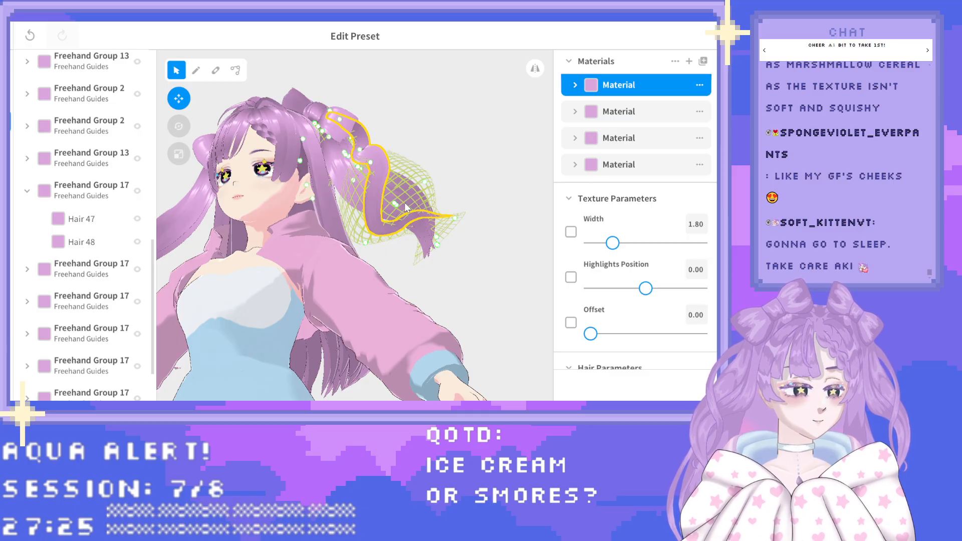
pyautogui.moveTo(404, 202)
pyautogui.mouseDown(button='right')
pyautogui.moveTo(411, 225)
pyautogui.moveTo(394, 195)
pyautogui.mouseUp(button='right')
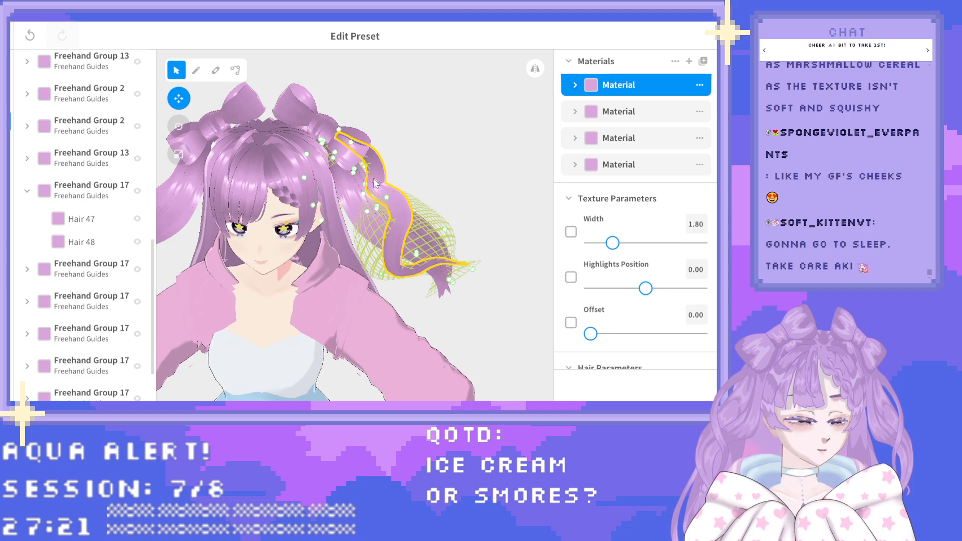
pyautogui.moveTo(374, 180); pyautogui.dragTo(407, 192)
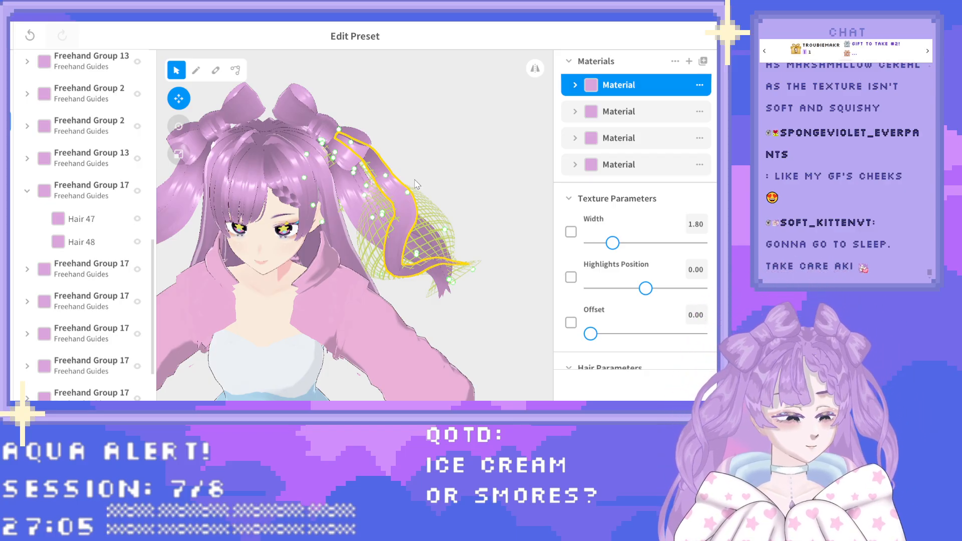
# Check the strand's curve from the side and reselect the Freehand Group 23 guide.
pyautogui.moveTo(417, 178); pyautogui.dragTo(379, 182, button='right')
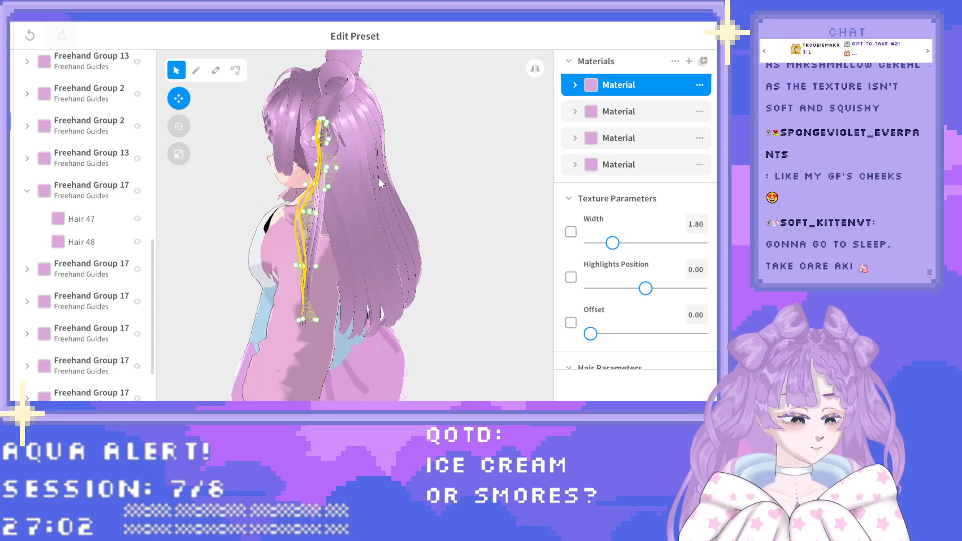
pyautogui.click(322, 121)
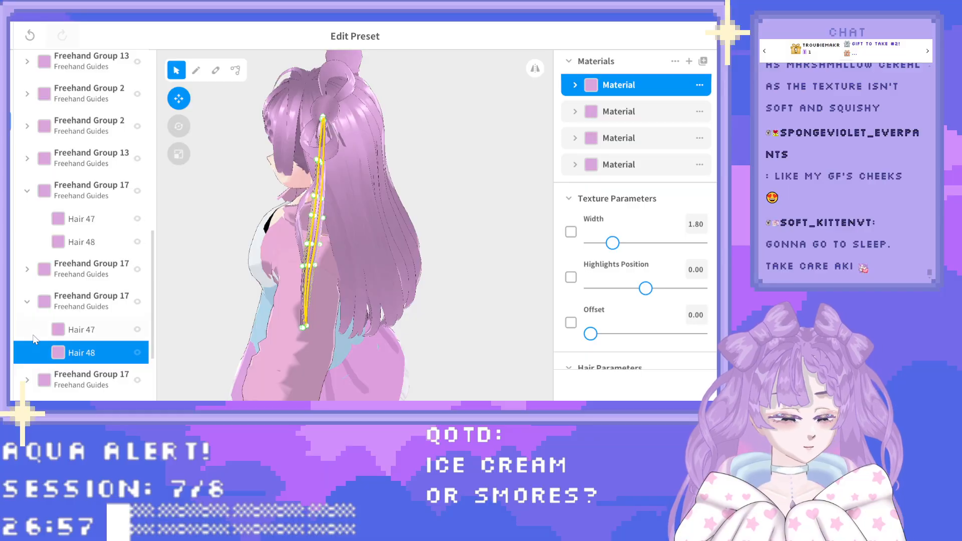
pyautogui.scroll(-3, 89, 375)
pyautogui.click(93, 365)
pyautogui.moveTo(271, 230)
pyautogui.mouseDown(button='right')
pyautogui.moveTo(402, 228)
pyautogui.moveTo(403, 219)
pyautogui.mouseUp(button='right')
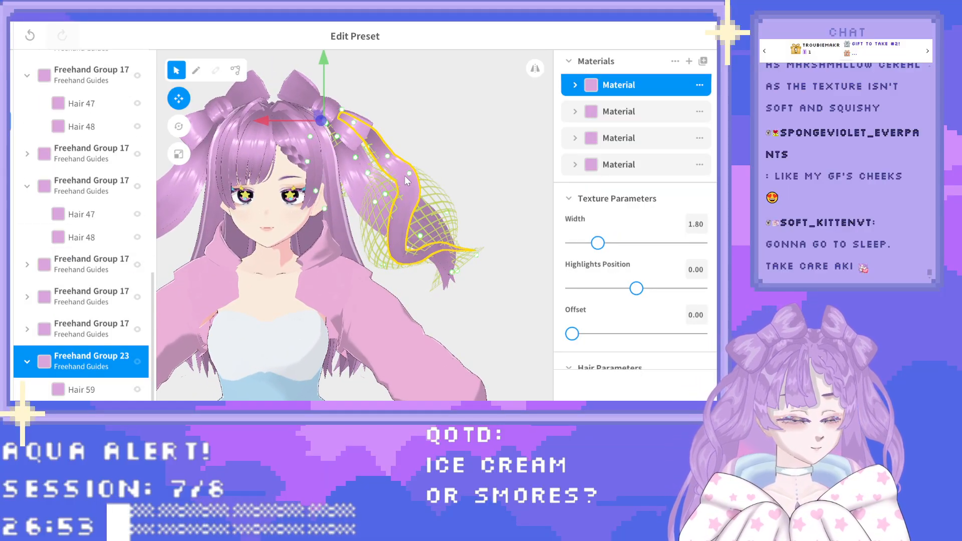
# Adjust the guide's upper and middle control points so the strand falls in a gentle wave along the left ponytail.
pyautogui.moveTo(404, 174)
pyautogui.mouseDown()
pyautogui.moveTo(384, 199)
pyautogui.moveTo(400, 239)
pyautogui.moveTo(353, 191)
pyautogui.moveTo(362, 217)
pyautogui.moveTo(396, 216)
pyautogui.mouseUp()
pyautogui.moveTo(396, 216); pyautogui.dragTo(345, 202, button='right')
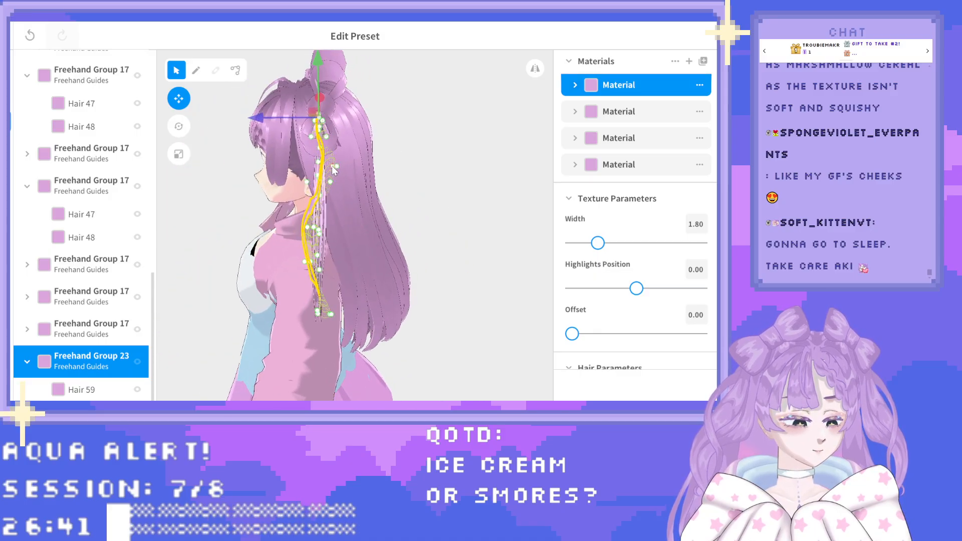
pyautogui.moveTo(326, 179); pyautogui.dragTo(386, 212, button='right')
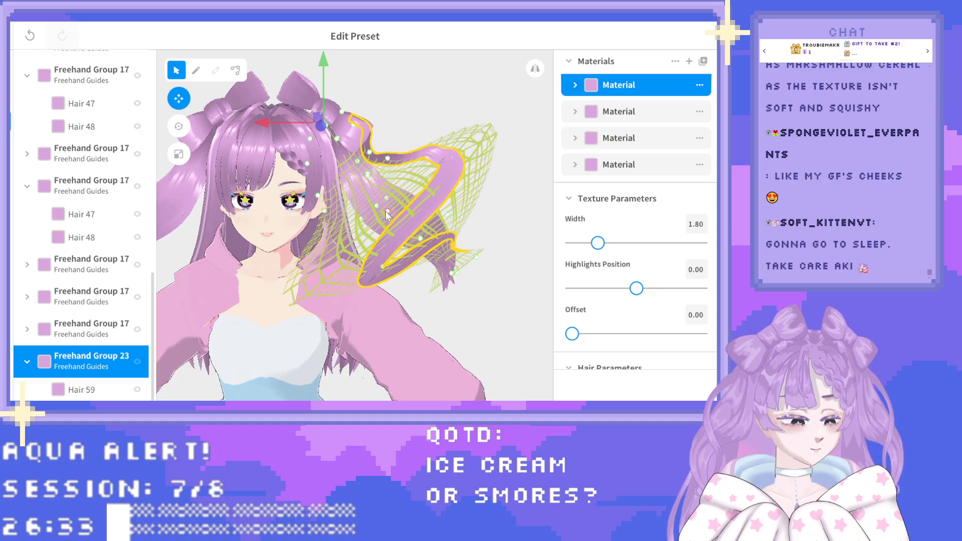
pyautogui.moveTo(385, 214)
pyautogui.mouseDown()
pyautogui.moveTo(404, 203)
pyautogui.moveTo(397, 222)
pyautogui.mouseUp()
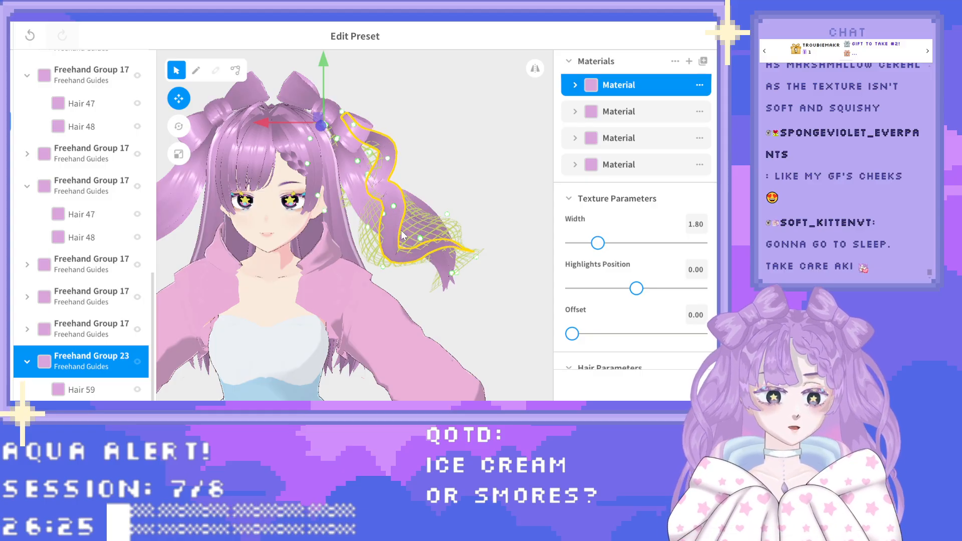
pyautogui.moveTo(384, 243); pyautogui.dragTo(388, 237, button='right')
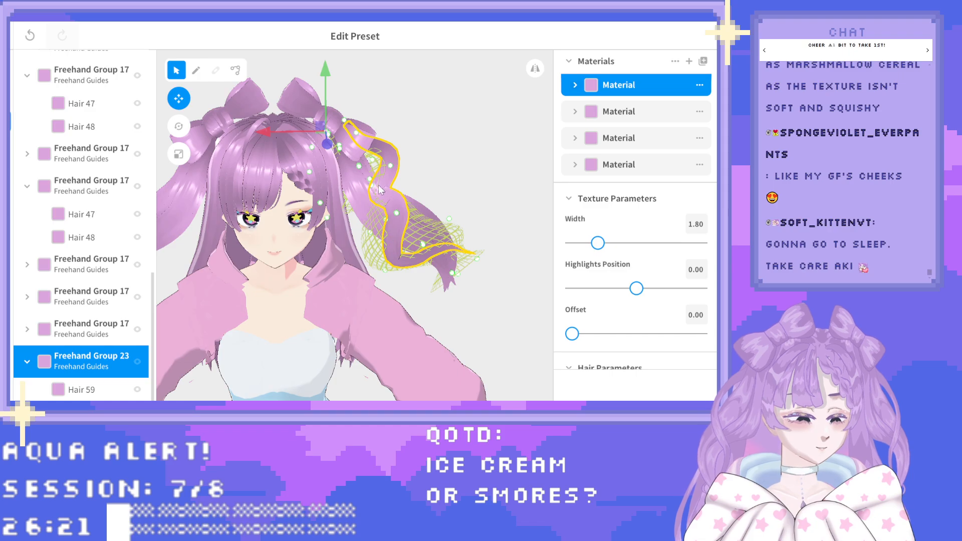
pyautogui.moveTo(370, 178)
pyautogui.mouseDown()
pyautogui.moveTo(379, 182)
pyautogui.moveTo(372, 188)
pyautogui.moveTo(380, 178)
pyautogui.moveTo(370, 168)
pyautogui.mouseUp()
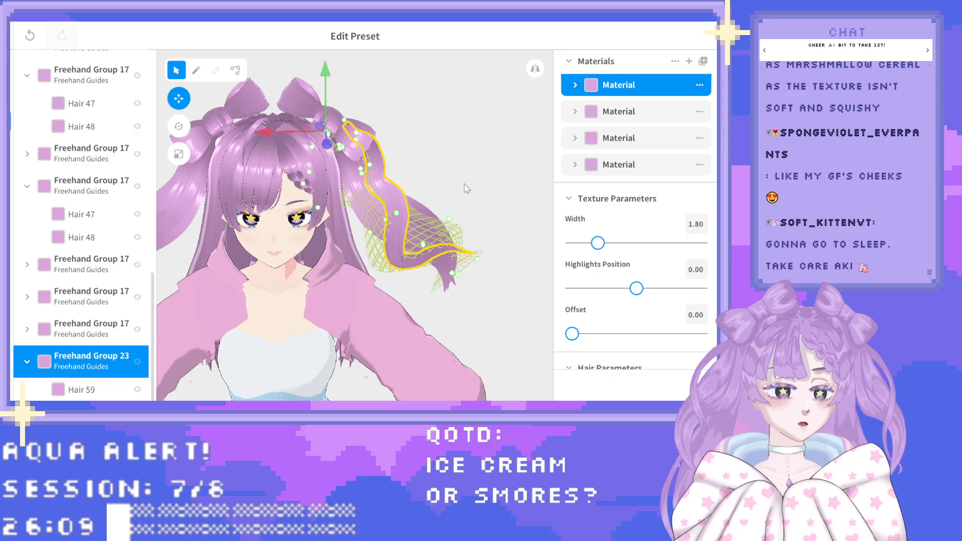
# Set the Freehand Group 23 texture Width to 1.77 and its hair Width Ratio to 0.36.
pyautogui.moveTo(602, 247); pyautogui.dragTo(595, 242)
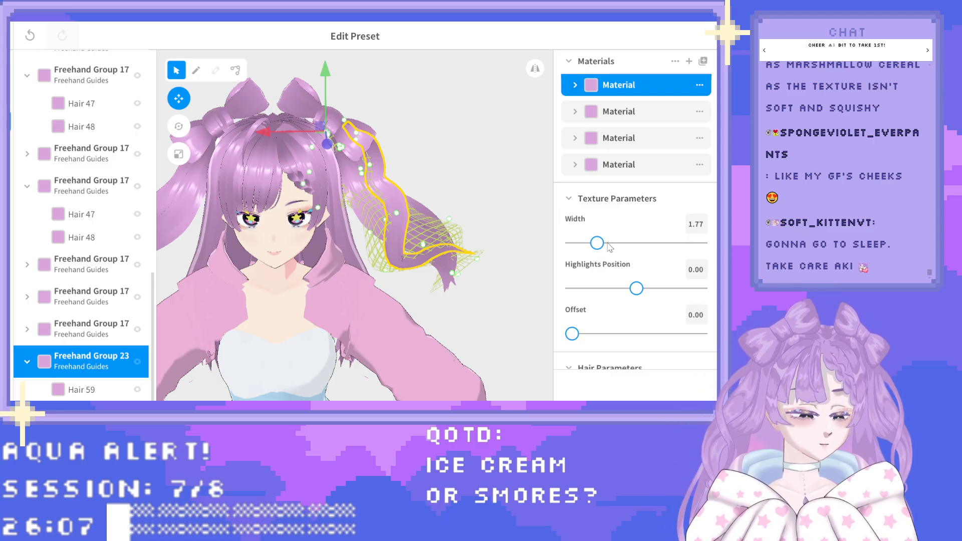
pyautogui.scroll(-5, 609, 247)
pyautogui.moveTo(602, 244)
pyautogui.mouseDown()
pyautogui.moveTo(578, 244)
pyautogui.moveTo(586, 250)
pyautogui.mouseUp()
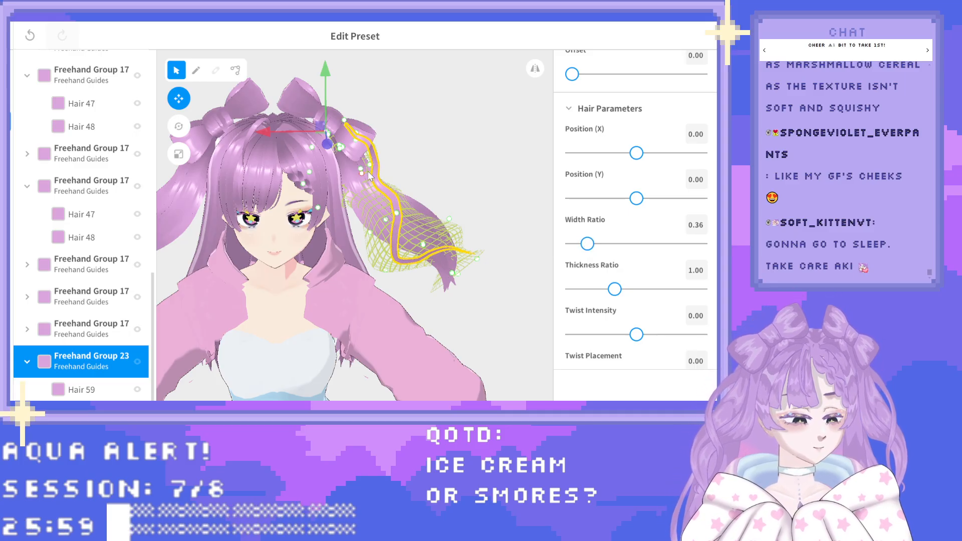
# Shift the lower control points of the Freehand Group 23 guide forward so the strand curves away from the ponytail in side view.
pyautogui.moveTo(317, 131); pyautogui.dragTo(308, 133)
pyautogui.moveTo(357, 163); pyautogui.dragTo(317, 165, button='right')
pyautogui.moveTo(315, 118); pyautogui.dragTo(323, 122)
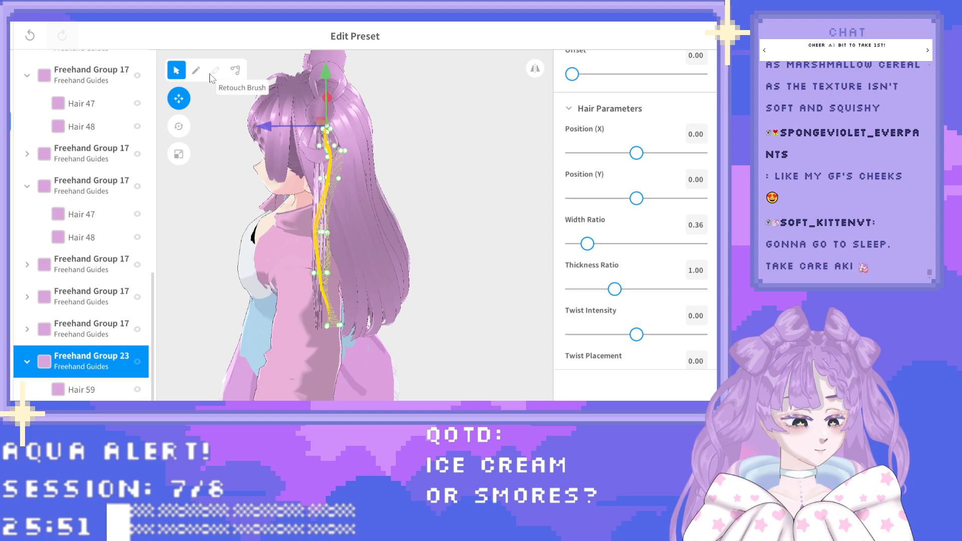
pyautogui.click(178, 126)
pyautogui.moveTo(376, 80); pyautogui.dragTo(379, 85)
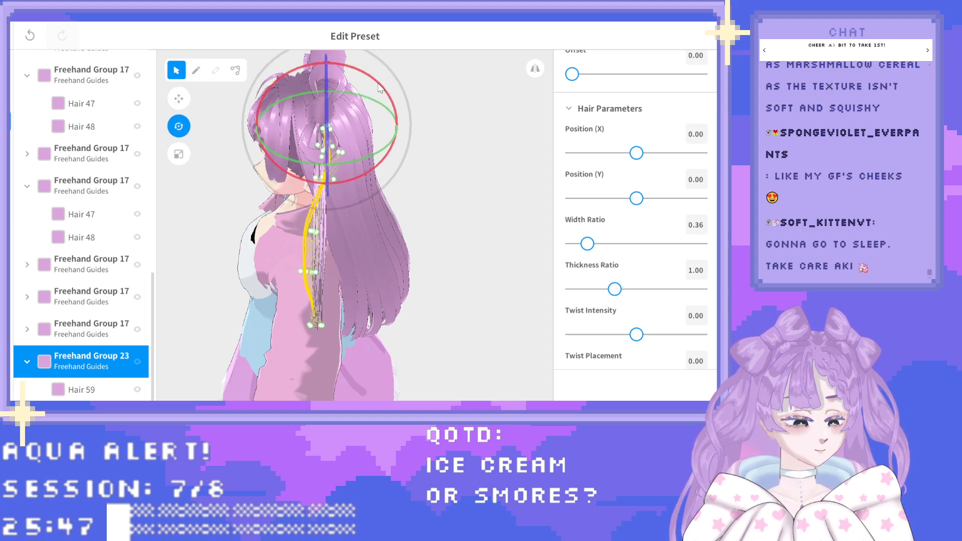
pyautogui.click(179, 98)
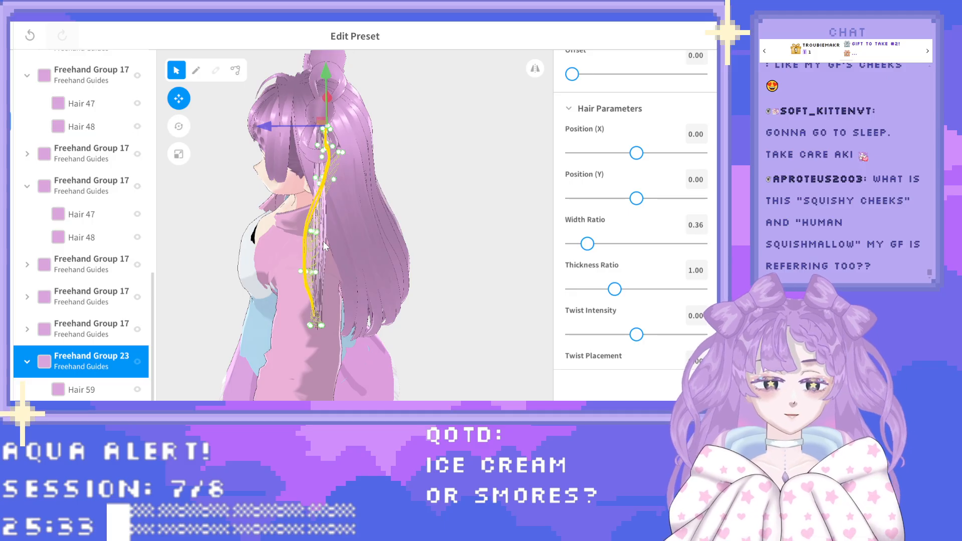
# Examine the thin strand beside the left ponytail from the side, on the full avatar, and up close from the front.
pyautogui.moveTo(325, 236); pyautogui.dragTo(345, 228, button='right')
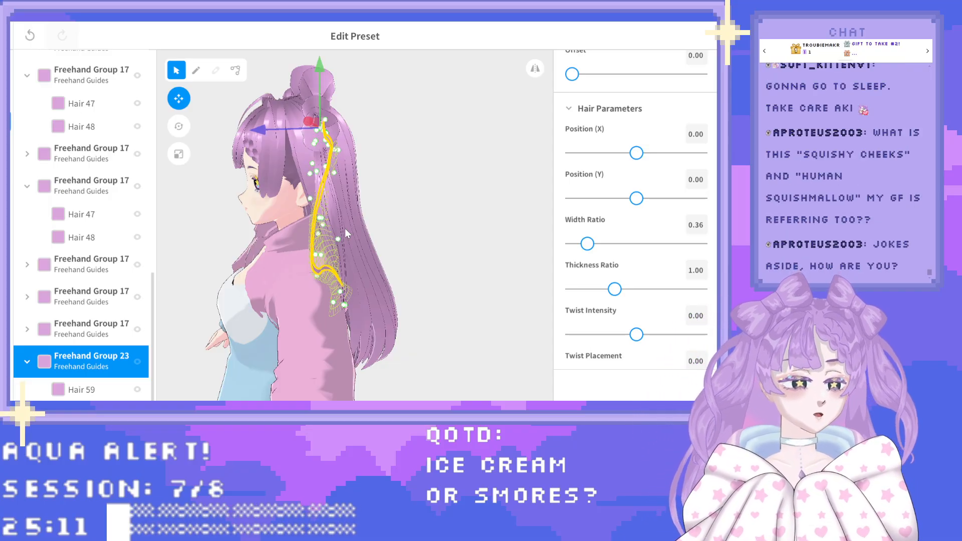
pyautogui.moveTo(372, 245); pyautogui.dragTo(312, 303, button='right')
pyautogui.scroll(-4, 279, 276)
pyautogui.scroll(-2, 312, 307)
pyautogui.scroll(-4, 312, 307)
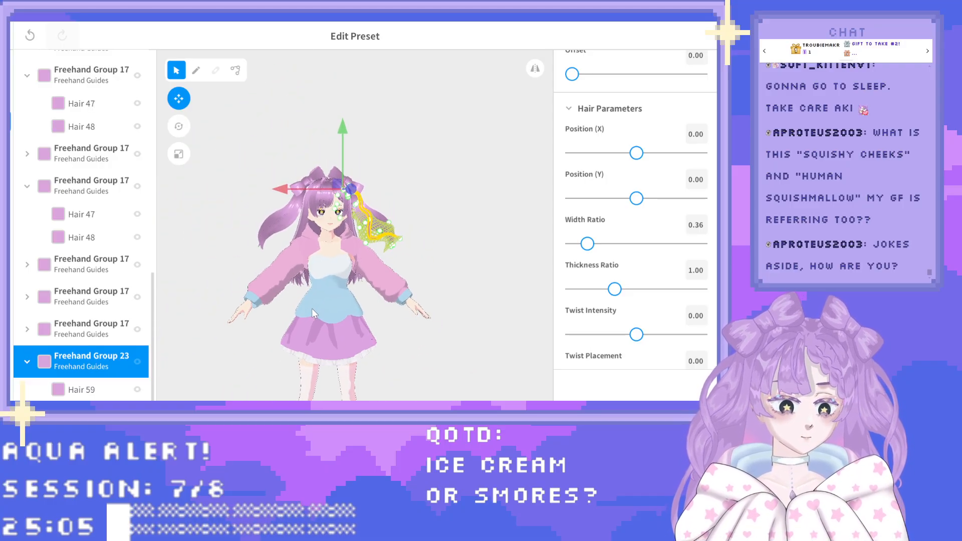
pyautogui.moveTo(311, 308)
pyautogui.mouseDown(button='middle')
pyautogui.moveTo(303, 266)
pyautogui.moveTo(323, 227)
pyautogui.mouseUp(button='middle')
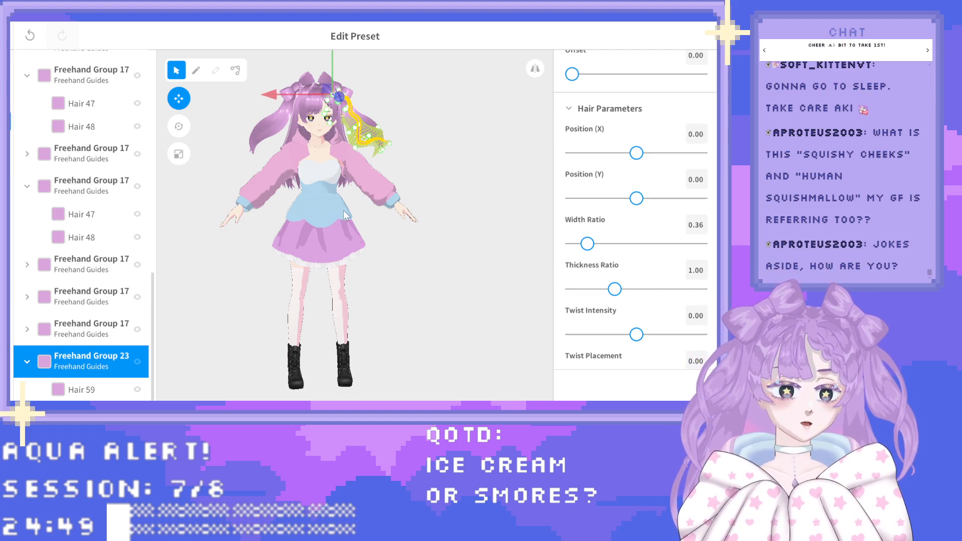
pyautogui.scroll(-3, 344, 209)
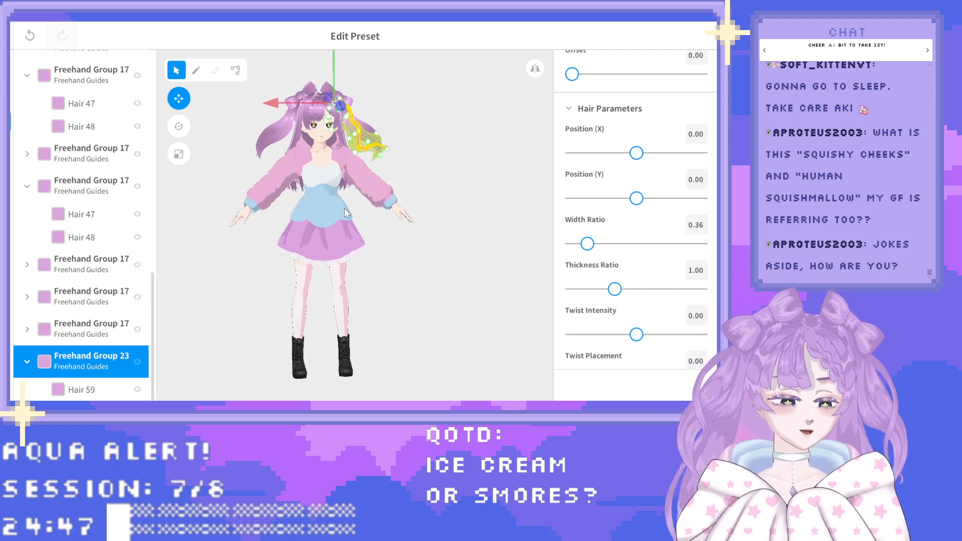
pyautogui.moveTo(345, 208); pyautogui.dragTo(202, 213, button='right')
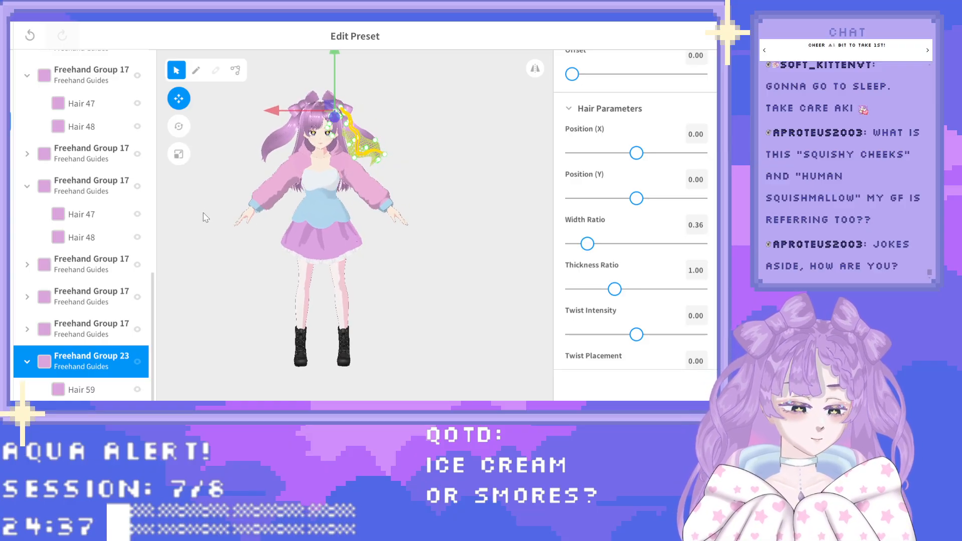
pyautogui.scroll(1, 356, 148)
pyautogui.scroll(5, 379, 147)
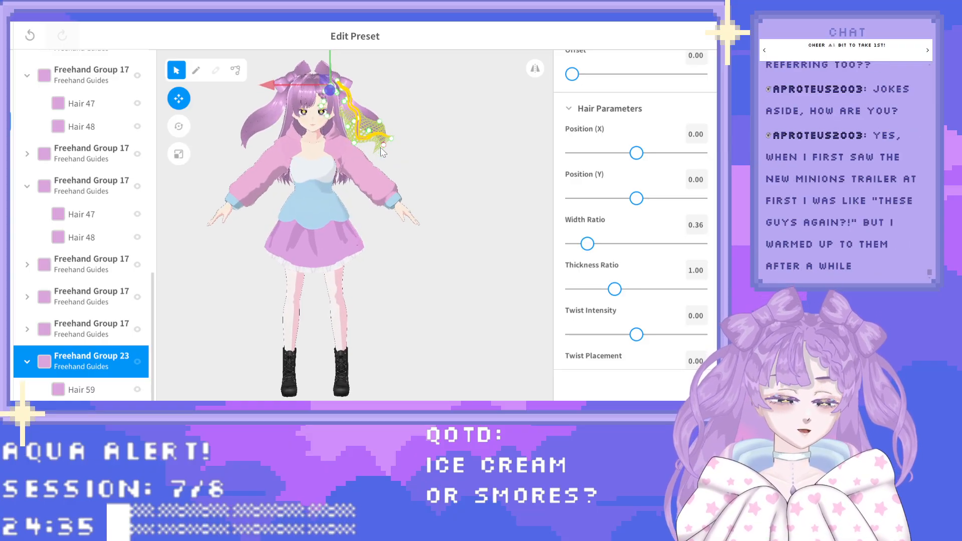
pyautogui.scroll(1, 383, 151)
pyautogui.moveTo(419, 136); pyautogui.dragTo(401, 247, button='middle')
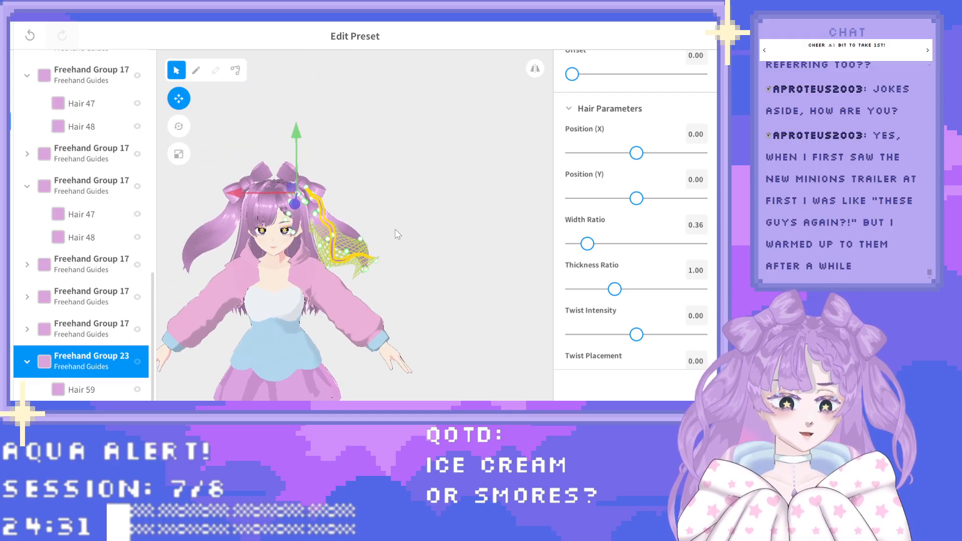
pyautogui.scroll(5, 395, 229)
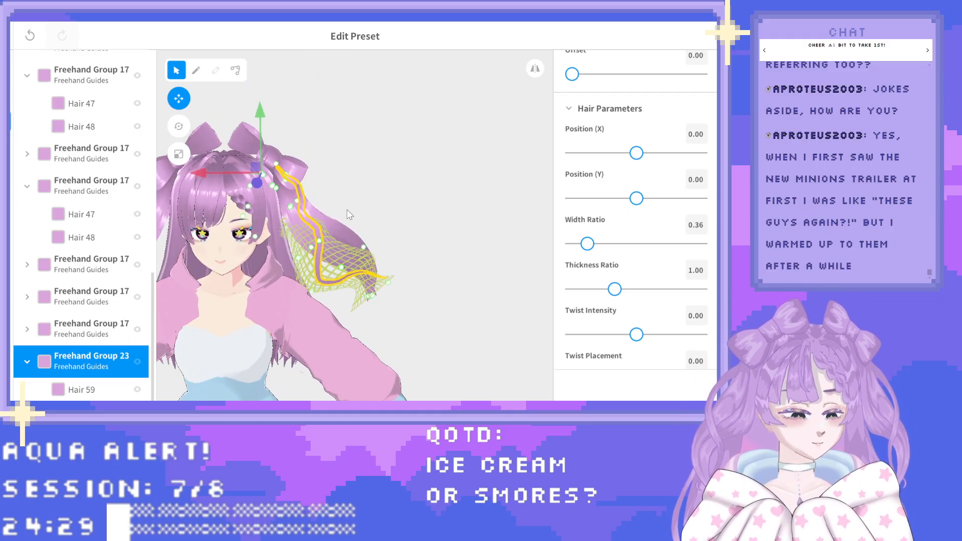
pyautogui.moveTo(347, 209); pyautogui.dragTo(340, 179, button='middle')
pyautogui.scroll(2, 423, 189)
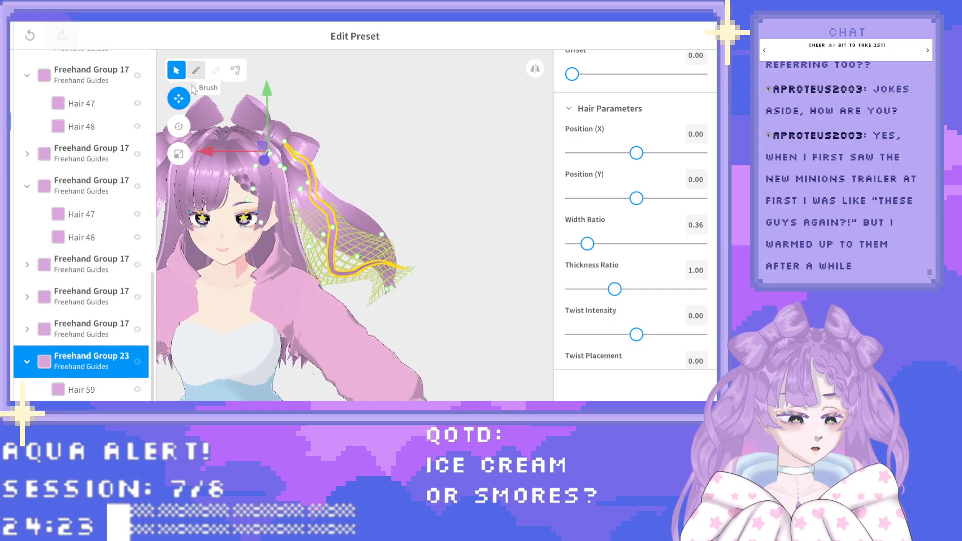
# Reposition the guide's upper-middle control points from the front and back to reshape the strand's wave along the left ponytail.
pyautogui.click(184, 156)
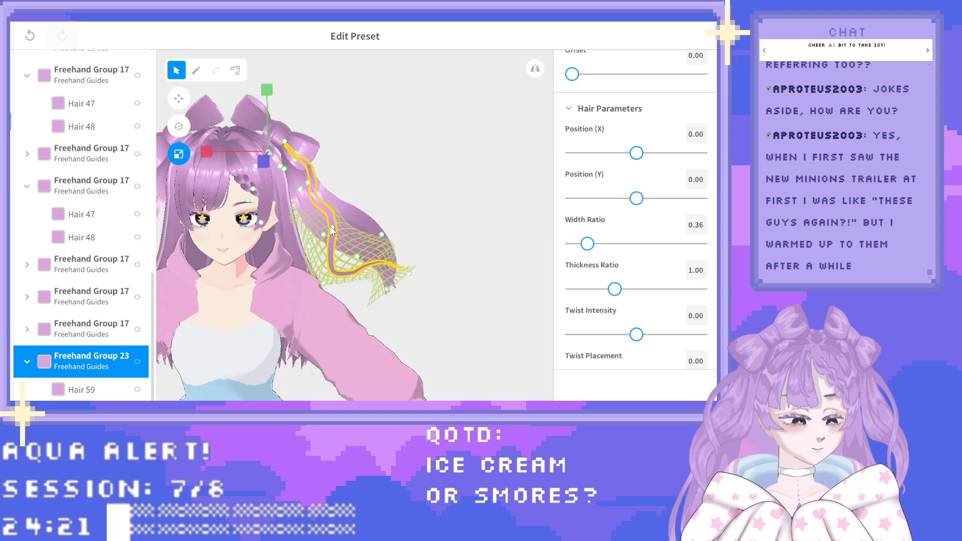
pyautogui.moveTo(323, 234); pyautogui.dragTo(307, 190)
pyautogui.moveTo(321, 197); pyautogui.dragTo(268, 205, button='right')
pyautogui.moveTo(354, 151); pyautogui.dragTo(361, 162)
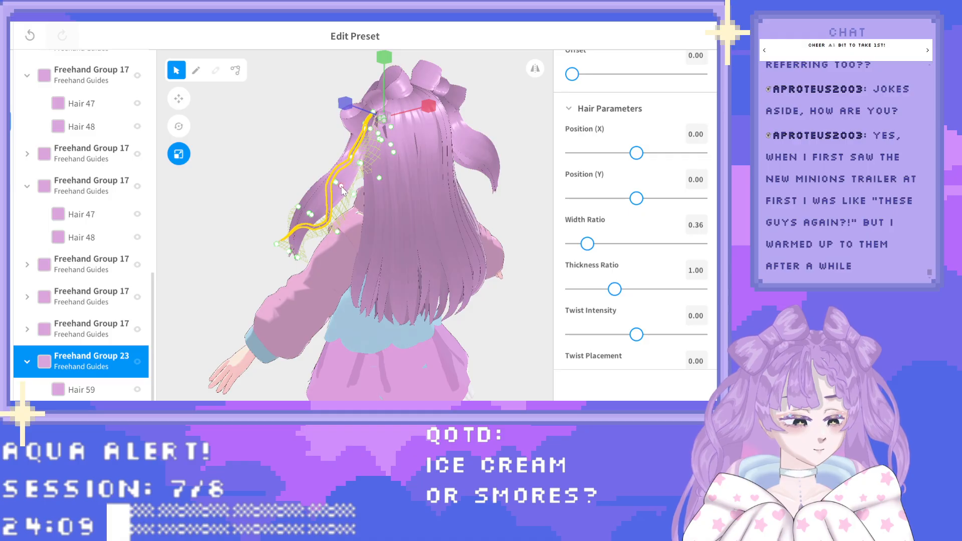
pyautogui.moveTo(346, 175); pyautogui.dragTo(331, 176, button='right')
pyautogui.moveTo(396, 174); pyautogui.dragTo(397, 180)
pyautogui.scroll(3, 394, 176)
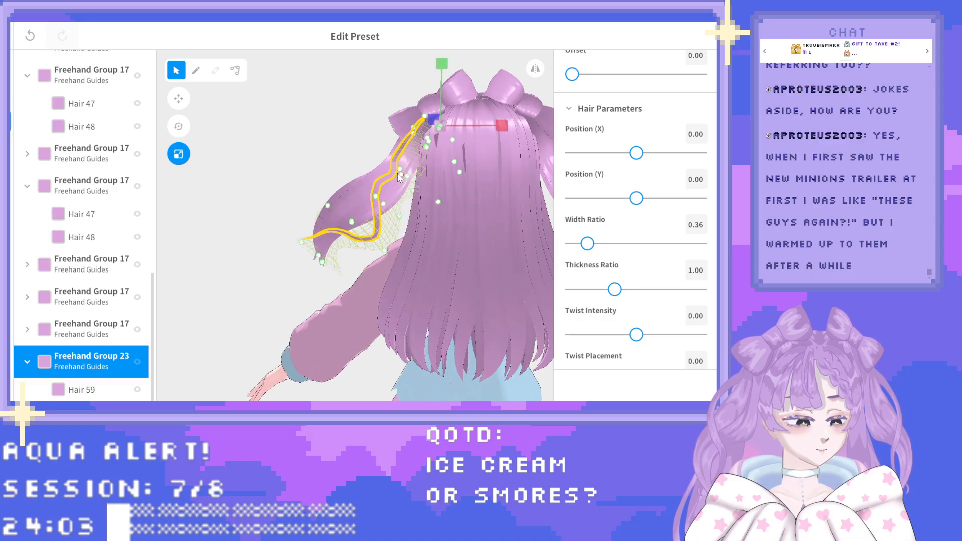
pyautogui.moveTo(408, 160)
pyautogui.mouseDown()
pyautogui.moveTo(416, 168)
pyautogui.moveTo(407, 160)
pyautogui.mouseUp()
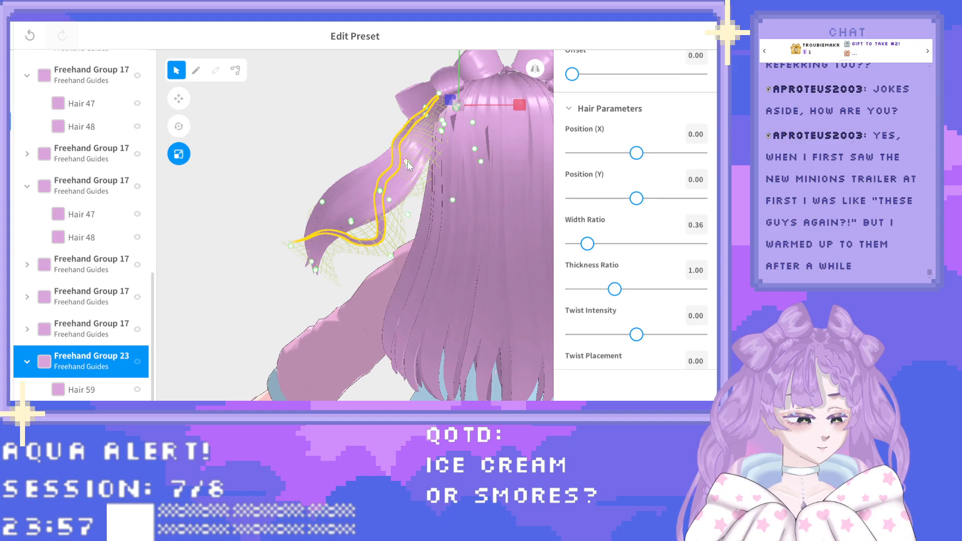
# From behind, push the strand's upper bend outward over the ponytail and draw its middle section inward.
pyautogui.moveTo(444, 196); pyautogui.dragTo(435, 214)
pyautogui.moveTo(379, 191); pyautogui.dragTo(392, 173)
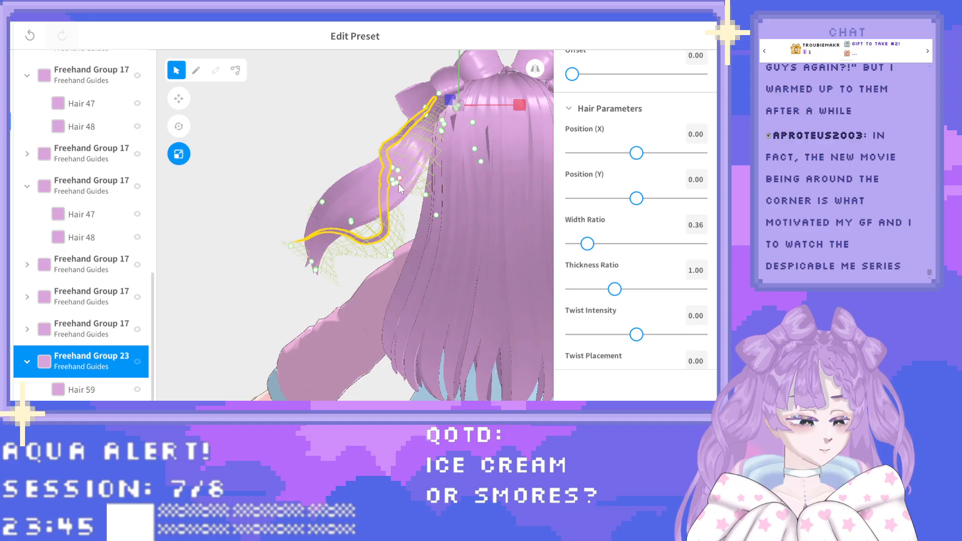
pyautogui.moveTo(399, 186); pyautogui.dragTo(397, 185)
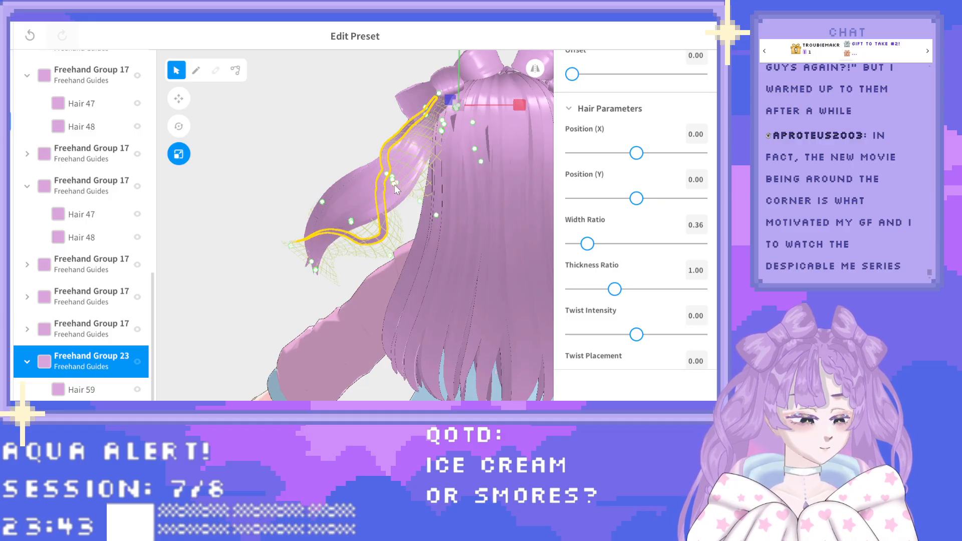
# Rework the strand's upper half from the front into a tight kink partway down the left ponytail.
pyautogui.scroll(2, 394, 184)
pyautogui.moveTo(395, 185); pyautogui.dragTo(418, 200, button='right')
pyautogui.moveTo(301, 196); pyautogui.dragTo(331, 197, button='right')
pyautogui.moveTo(321, 232); pyautogui.dragTo(389, 197, button='right')
pyautogui.moveTo(399, 172)
pyautogui.mouseDown()
pyautogui.moveTo(414, 187)
pyautogui.moveTo(395, 157)
pyautogui.mouseUp()
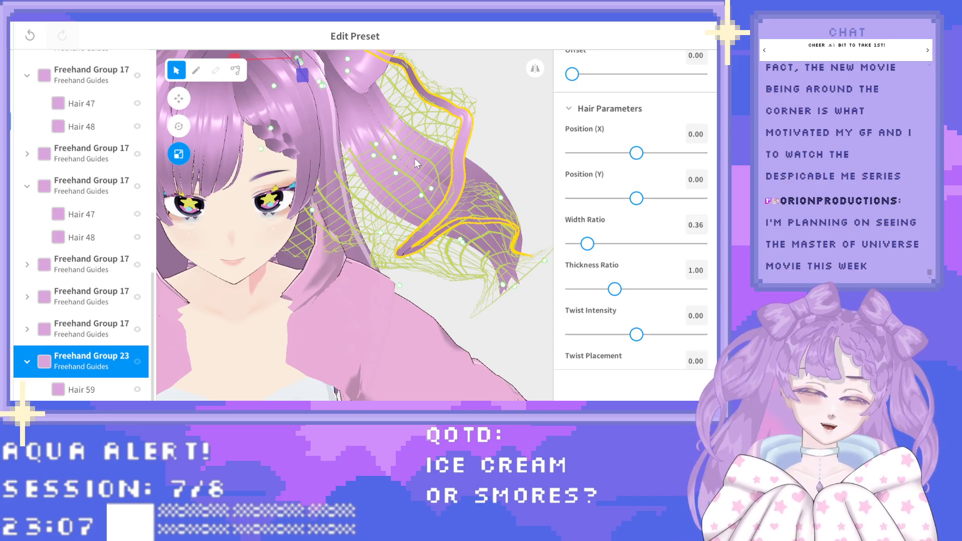
pyautogui.scroll(-5, 409, 152)
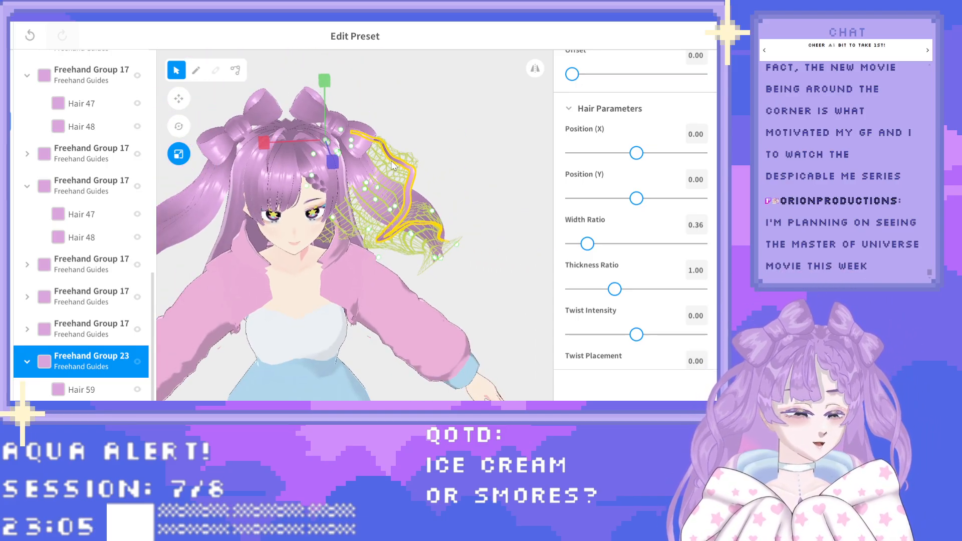
pyautogui.scroll(3, 388, 160)
pyautogui.moveTo(389, 166); pyautogui.dragTo(408, 205)
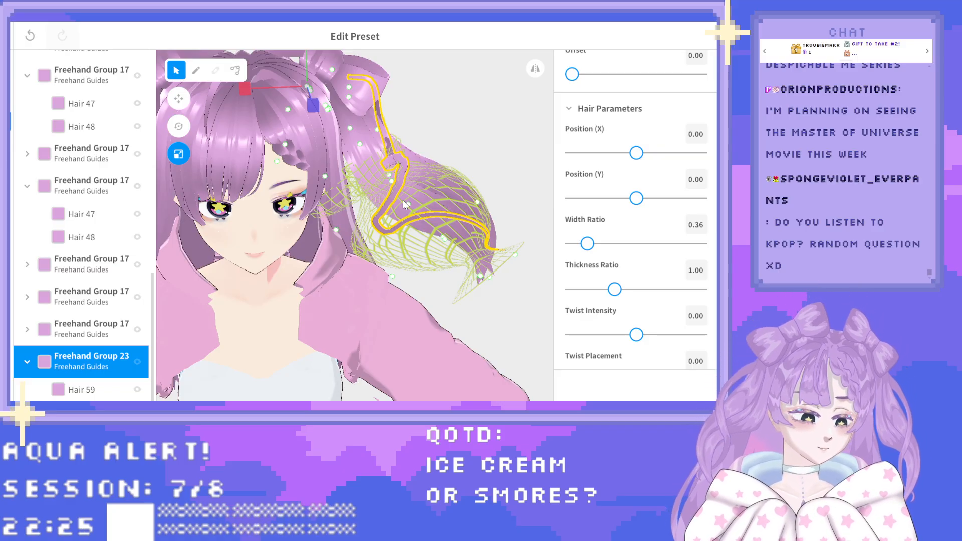
# Move the guide's middle control points in side view to turn the kink into a small loop near the ponytail's upper part.
pyautogui.scroll(-5, 434, 134)
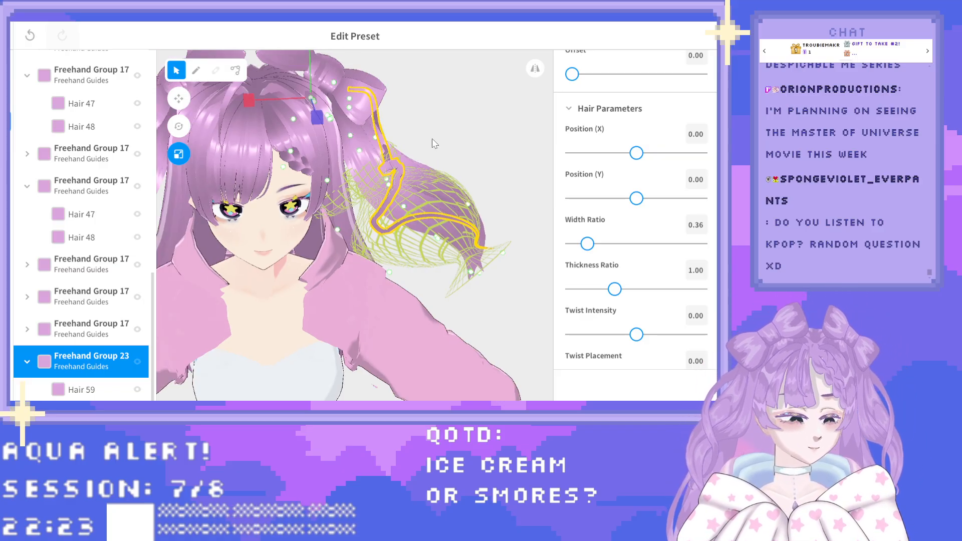
pyautogui.moveTo(440, 149); pyautogui.dragTo(458, 153, button='right')
pyautogui.moveTo(467, 160); pyautogui.dragTo(427, 166)
pyautogui.moveTo(426, 164); pyautogui.dragTo(333, 163, button='right')
pyautogui.moveTo(361, 161)
pyautogui.mouseDown()
pyautogui.moveTo(342, 160)
pyautogui.moveTo(349, 158)
pyautogui.mouseUp()
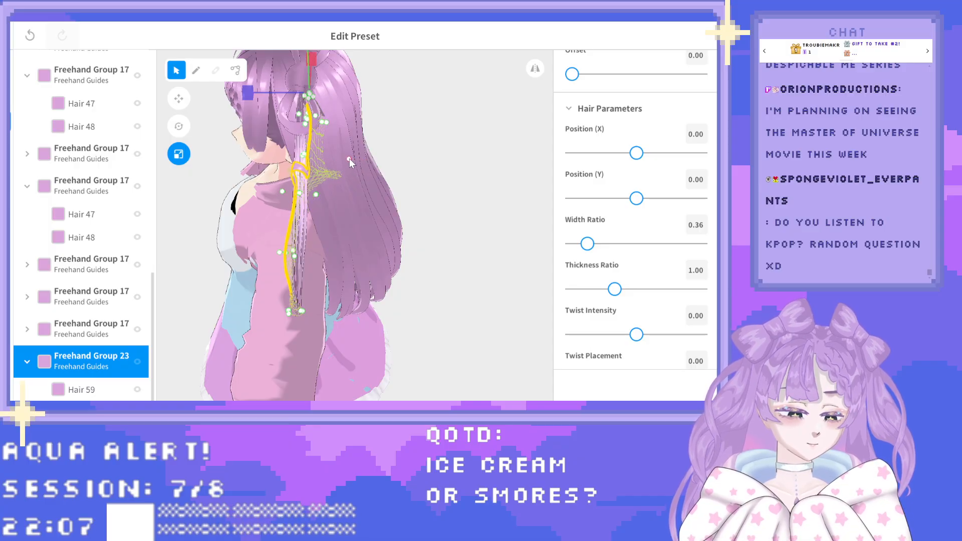
pyautogui.moveTo(315, 196); pyautogui.dragTo(345, 199)
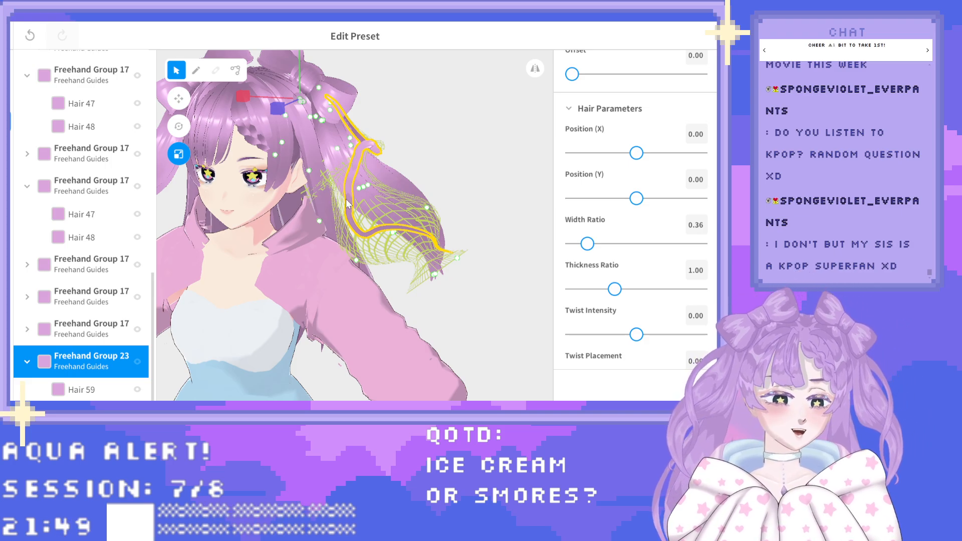
# Raise and tighten the small loop below the left bow by fine-tuning the guide's control points from the front, side and back.
pyautogui.moveTo(417, 228); pyautogui.dragTo(424, 229, button='right')
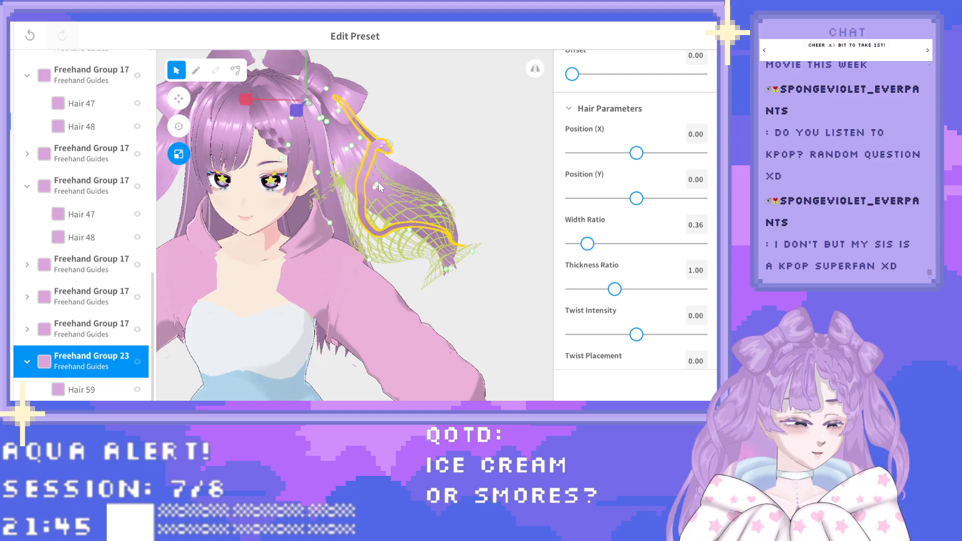
pyautogui.moveTo(377, 183); pyautogui.dragTo(381, 185)
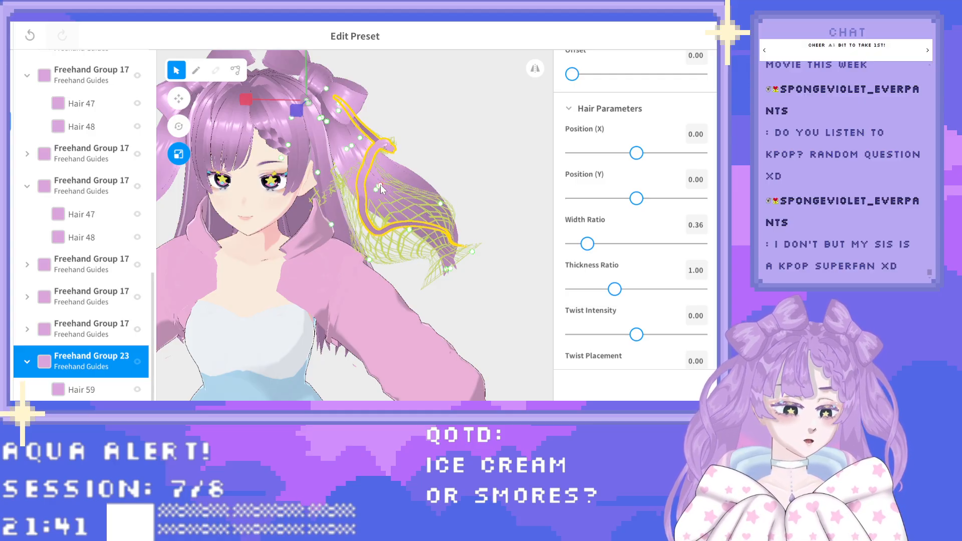
pyautogui.moveTo(383, 187); pyautogui.dragTo(346, 150, button='right')
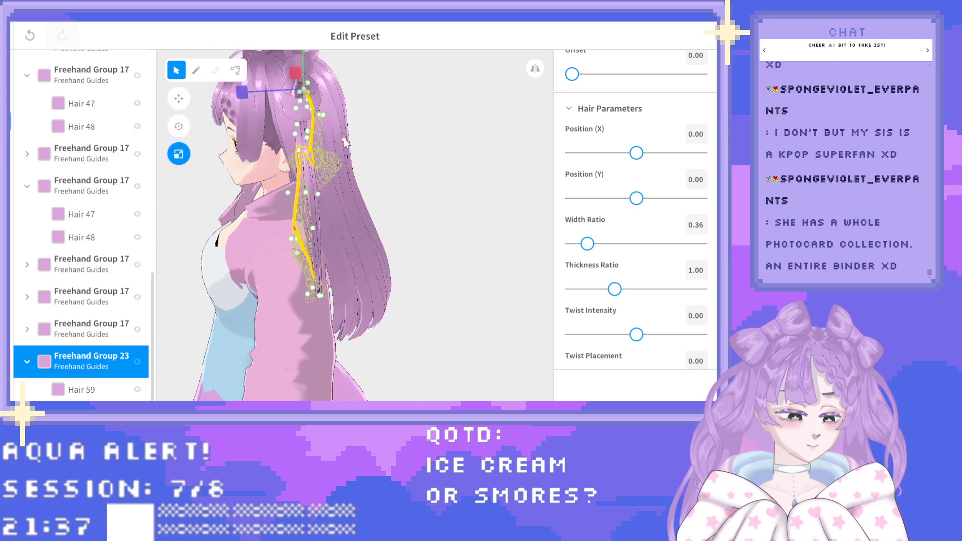
pyautogui.moveTo(344, 139); pyautogui.dragTo(343, 131)
pyautogui.moveTo(343, 135); pyautogui.dragTo(349, 166, button='right')
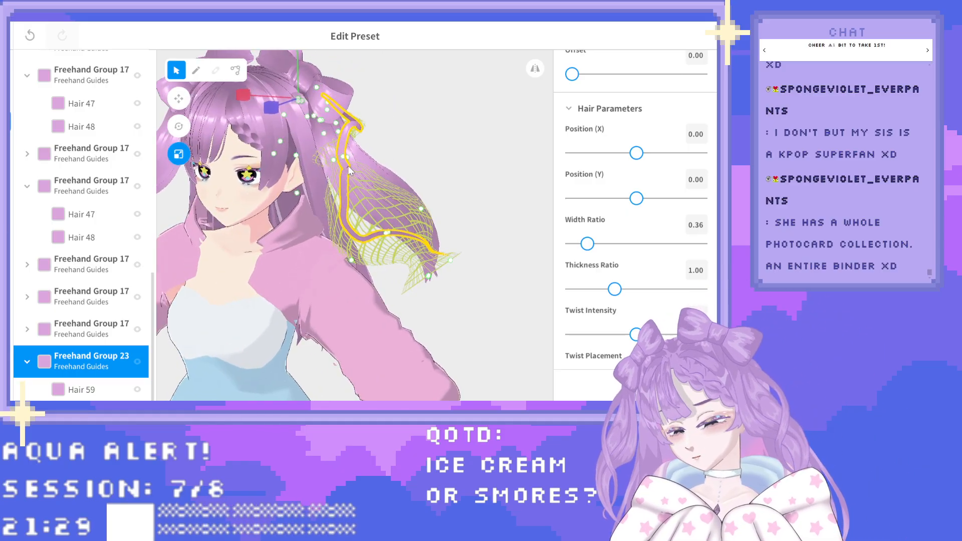
pyautogui.moveTo(334, 160); pyautogui.dragTo(341, 163)
pyautogui.moveTo(348, 170); pyautogui.dragTo(328, 114, button='right')
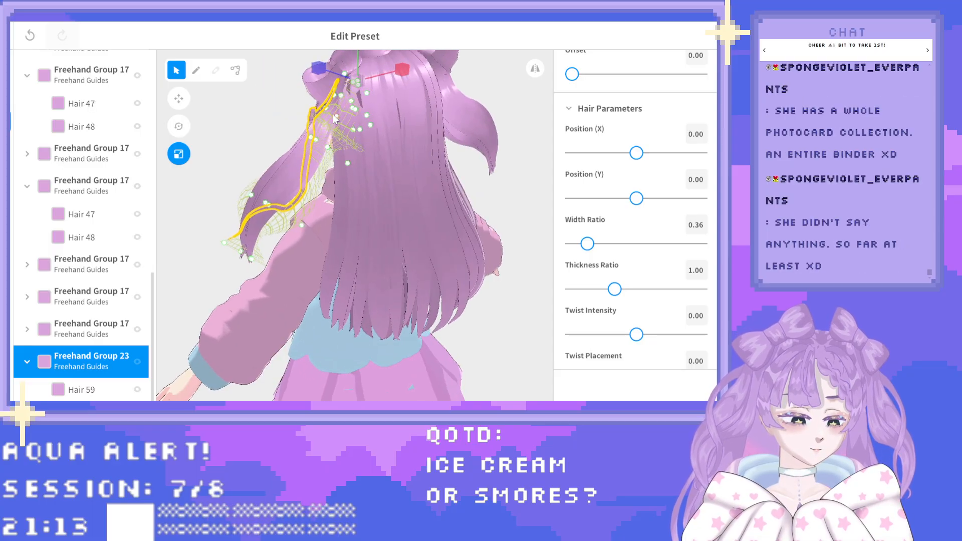
pyautogui.moveTo(333, 115); pyautogui.dragTo(330, 112)
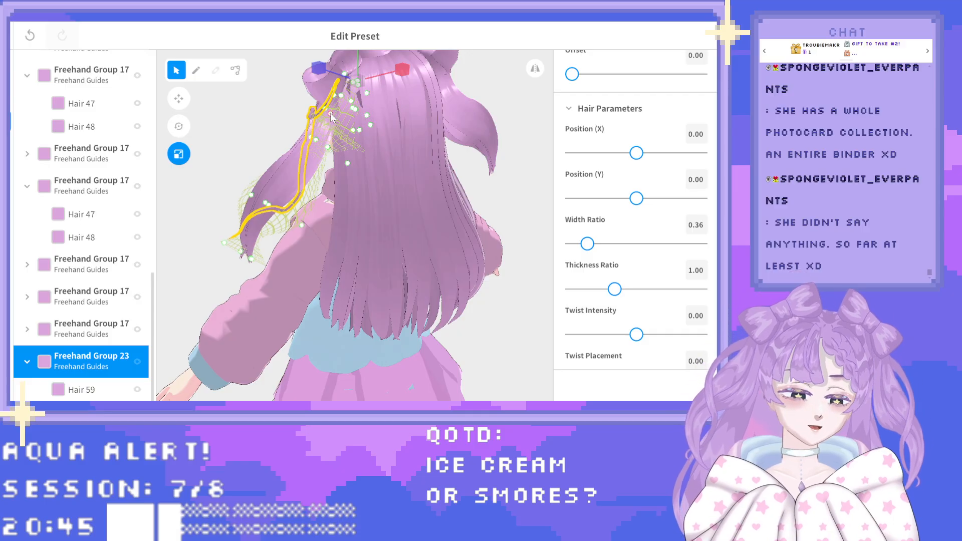
# Deselect the guide and compare the curled strand with both ponytails from the front.
pyautogui.moveTo(341, 215); pyautogui.dragTo(500, 227, button='right')
pyautogui.click(496, 231)
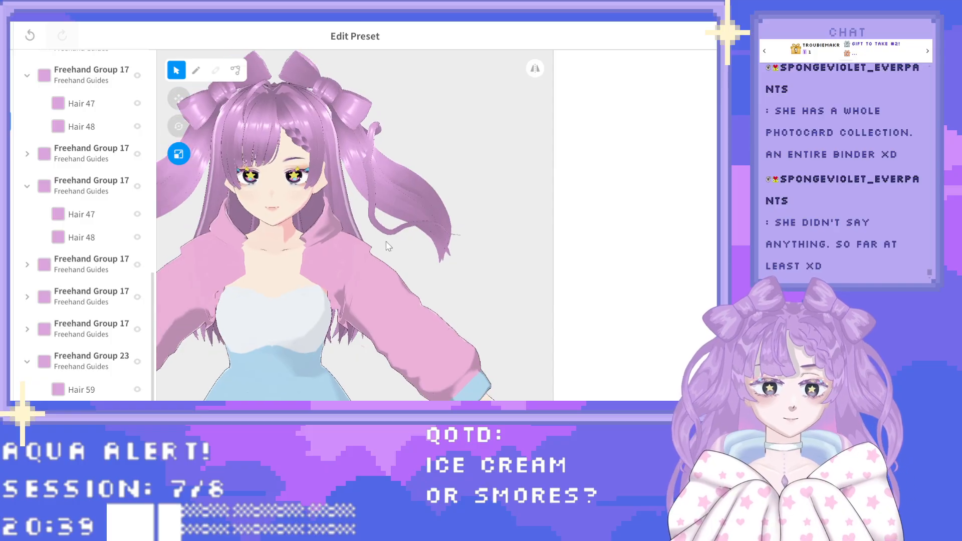
pyautogui.scroll(-3, 383, 241)
pyautogui.moveTo(323, 241); pyautogui.dragTo(378, 237, button='middle')
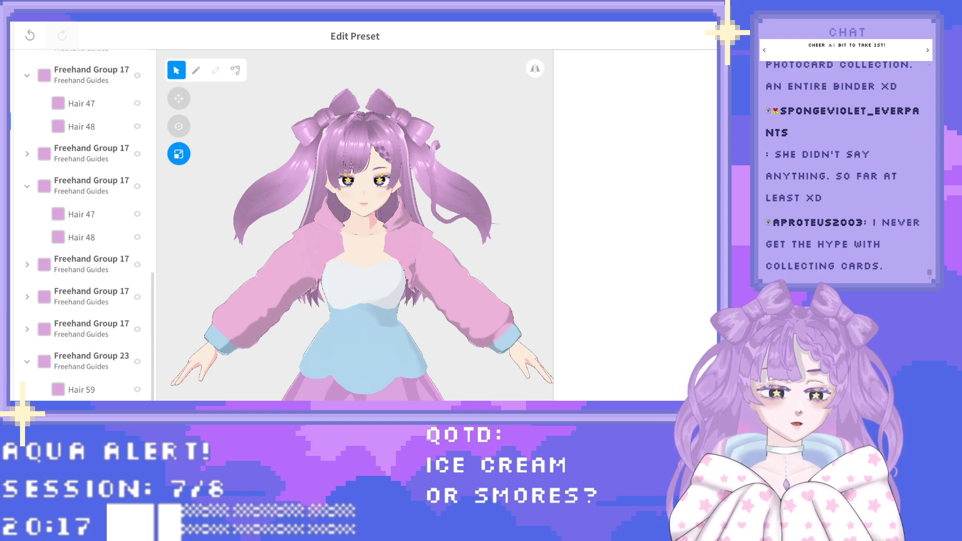
# Leave the hair preset editor and view the avatar with the custom extensions applied.
pyautogui.press('Escape')
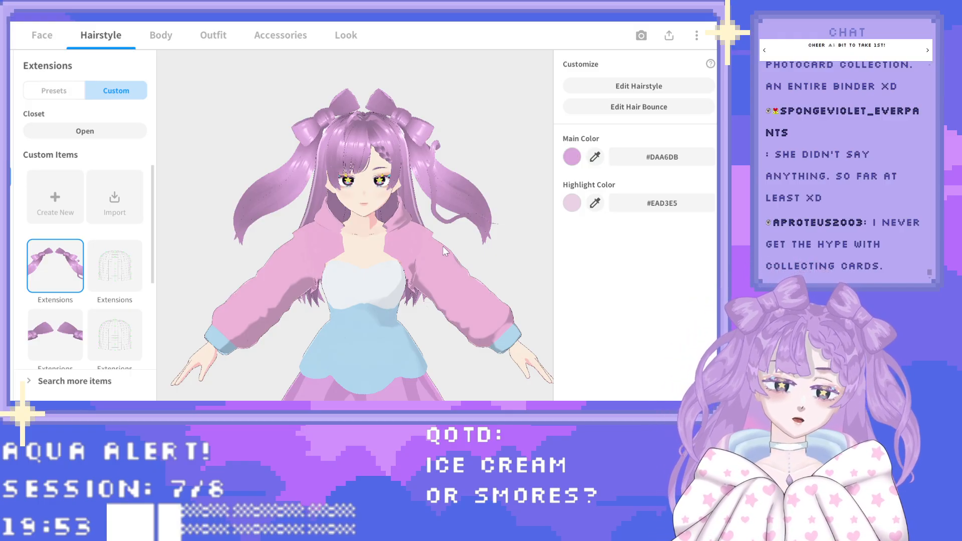
pyautogui.scroll(-5, 444, 253)
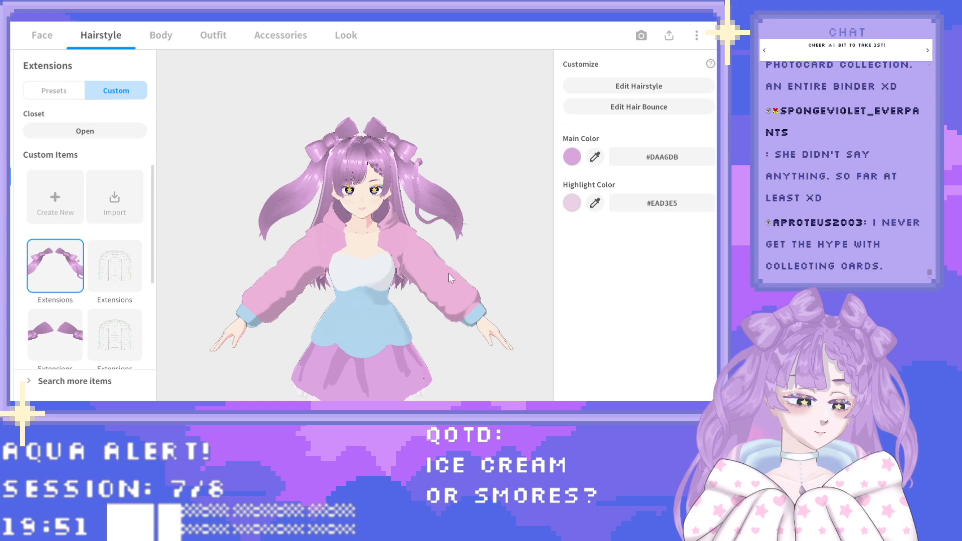
pyautogui.moveTo(450, 278); pyautogui.dragTo(451, 249, button='middle')
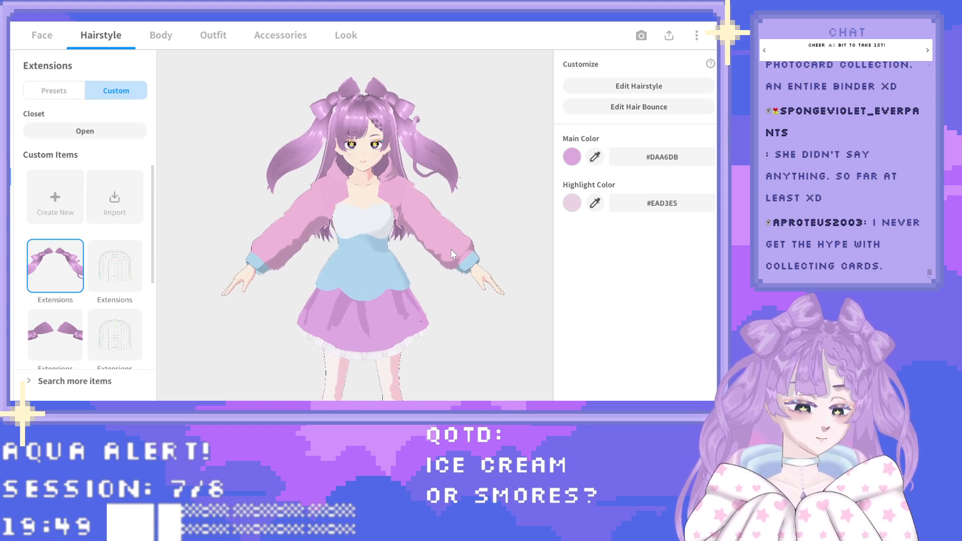
# Open the expression editor for the face and examine the mouth shape A close up.
pyautogui.click(43, 35)
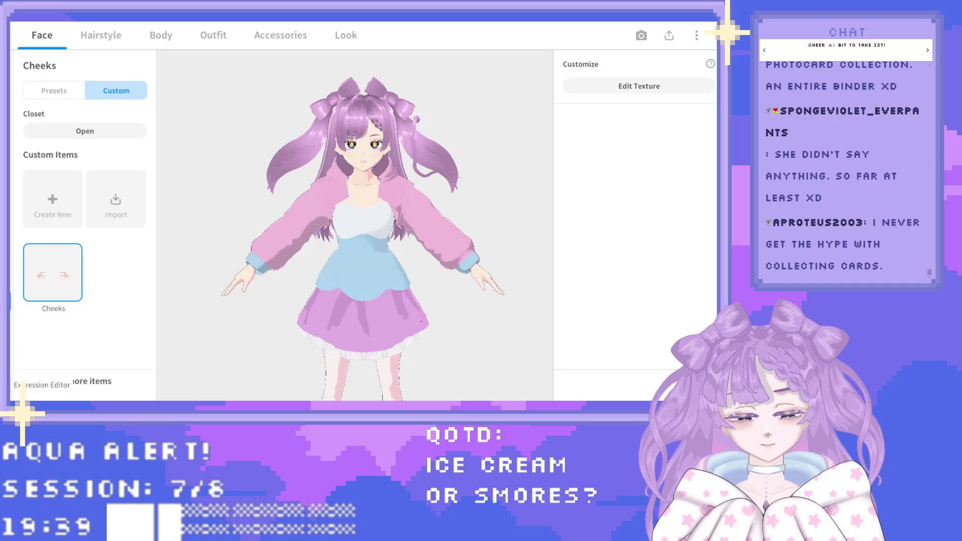
pyautogui.click(22, 387)
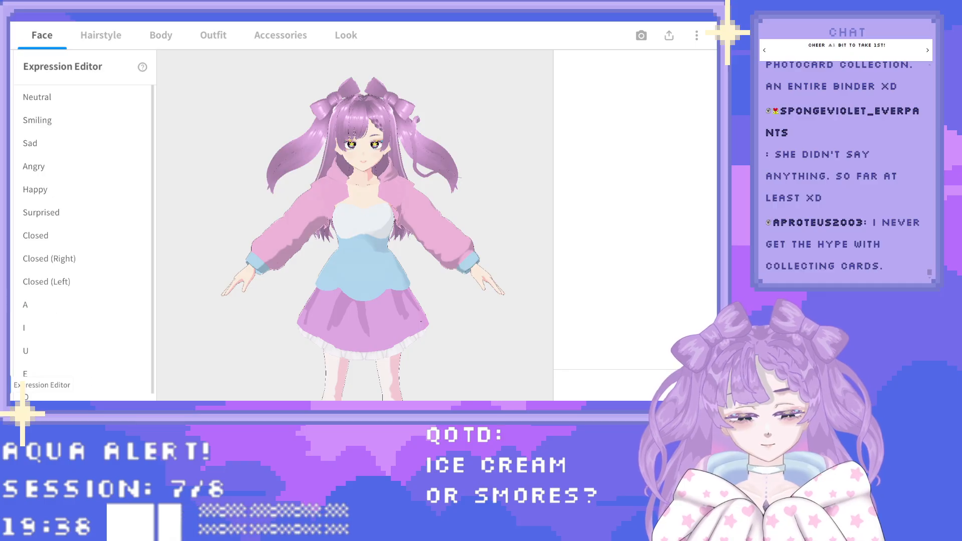
pyautogui.click(60, 309)
pyautogui.scroll(5, 374, 176)
pyautogui.scroll(1, 363, 148)
pyautogui.moveTo(364, 147); pyautogui.dragTo(373, 199, button='middle')
pyautogui.scroll(3, 372, 200)
pyautogui.scroll(1, 374, 201)
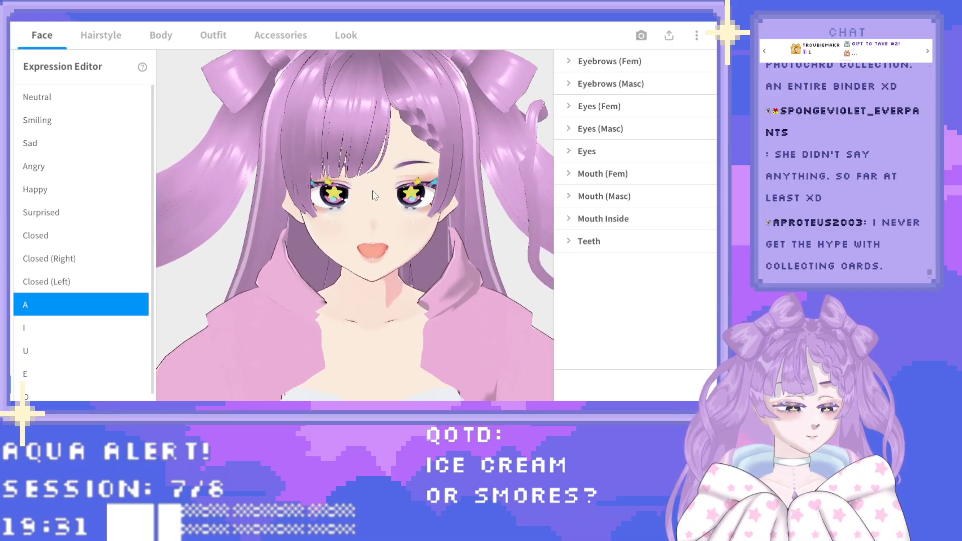
# Preview the mouth shapes I, U, E and O on the avatar, then return to the Neutral expression.
pyautogui.click(46, 326)
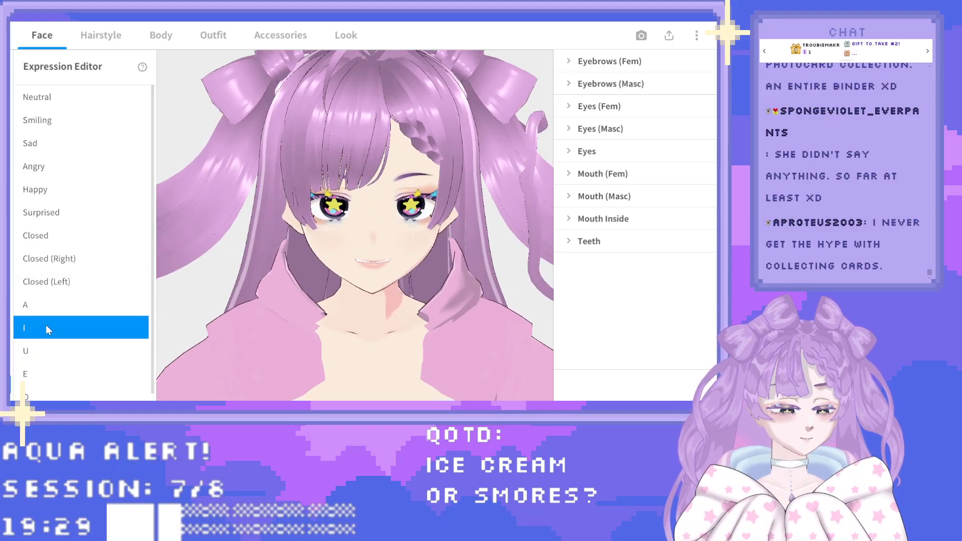
pyautogui.scroll(-1, 56, 312)
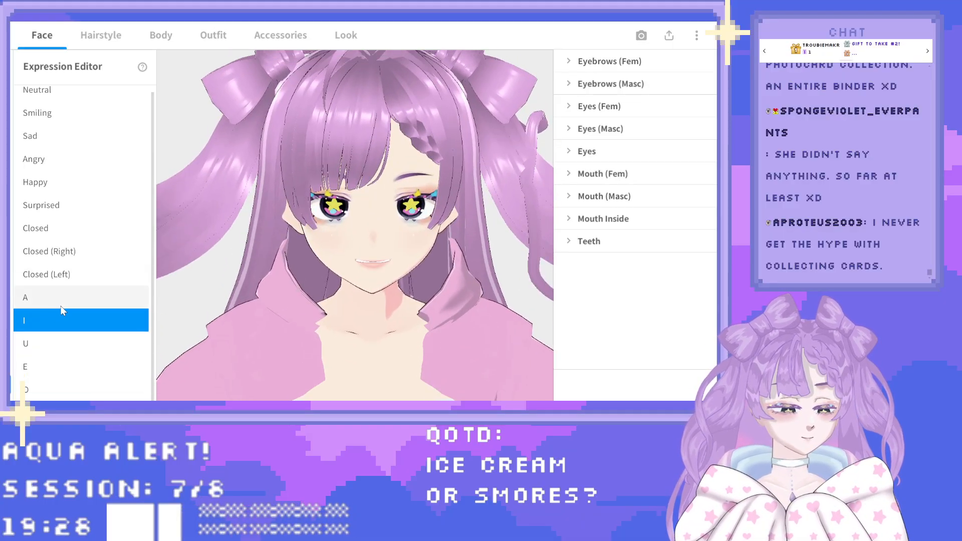
pyautogui.click(61, 337)
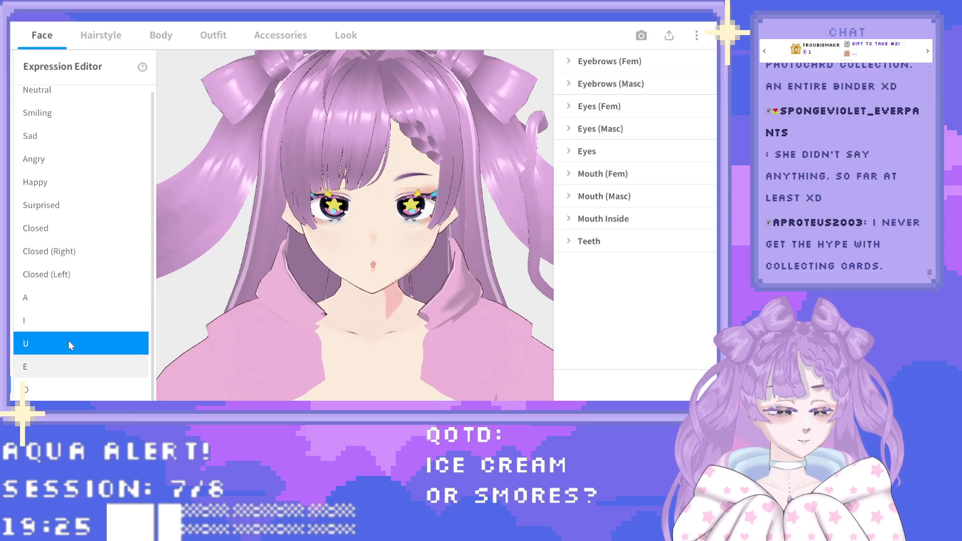
pyautogui.press('Down')
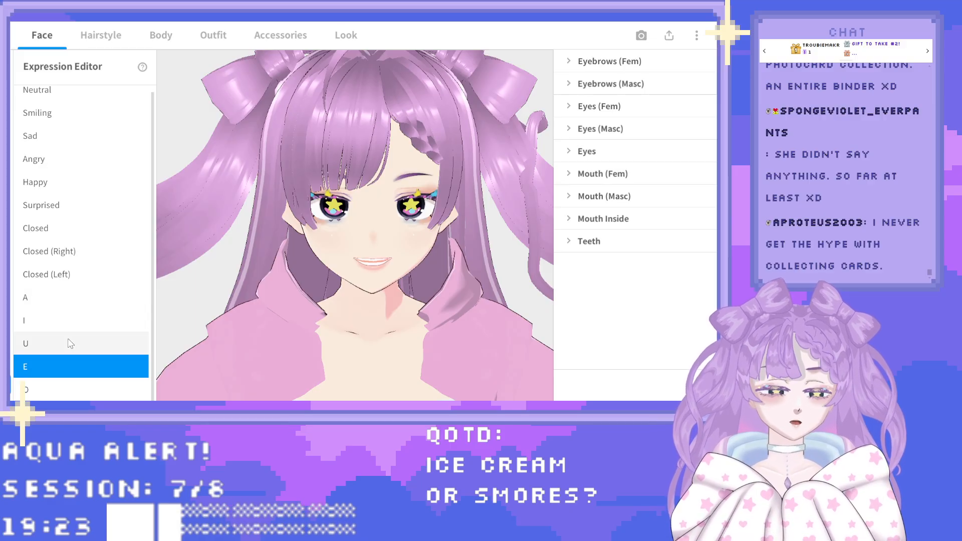
pyautogui.click(68, 384)
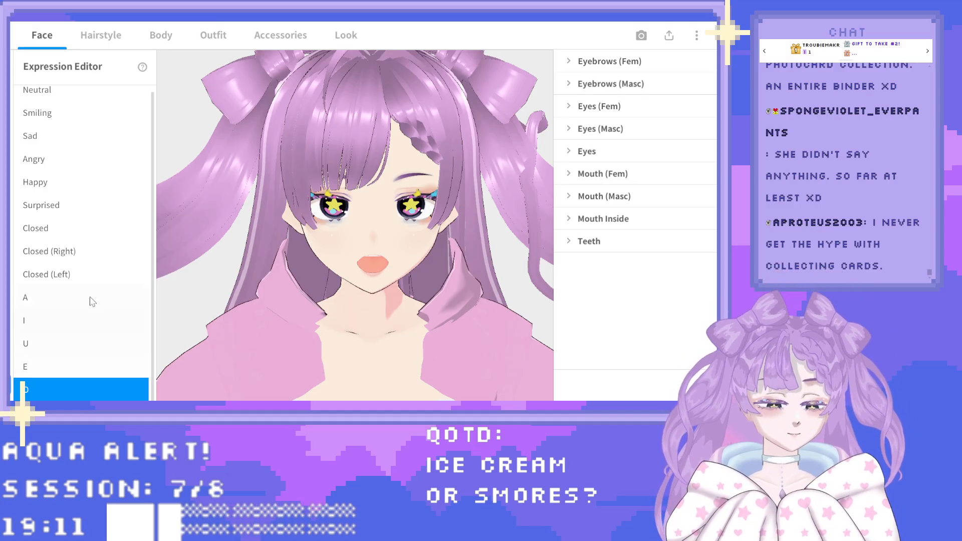
pyautogui.scroll(1, 93, 251)
pyautogui.click(58, 98)
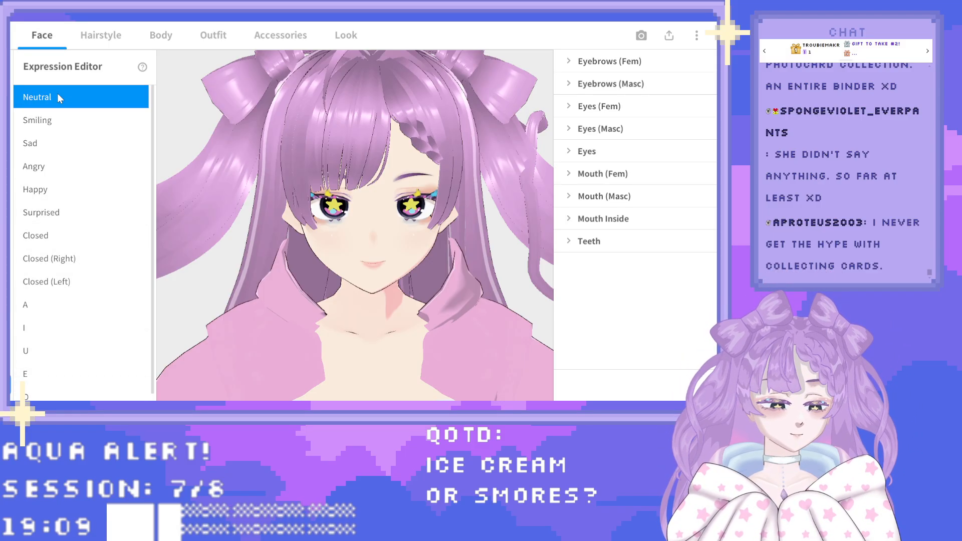
# Preview the Smiling, Angry, Happy, Surprised, Closed, Closed (Right) and Closed (Left) expressions.
pyautogui.click(70, 120)
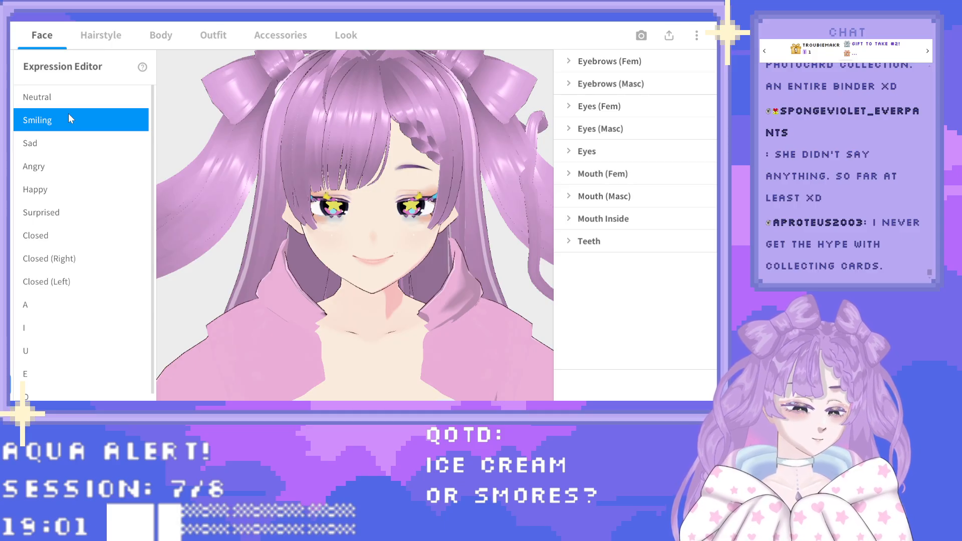
pyautogui.click(75, 136)
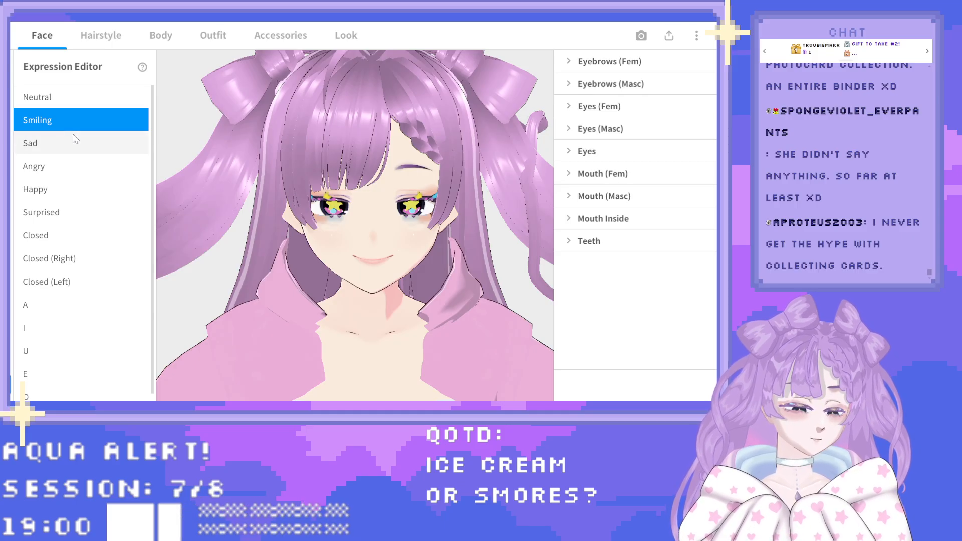
pyautogui.click(79, 166)
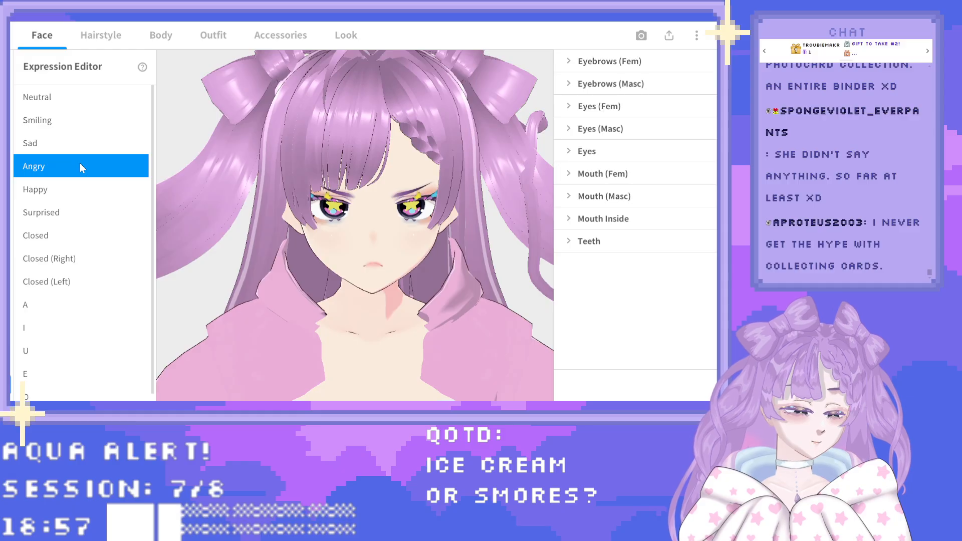
pyautogui.click(78, 192)
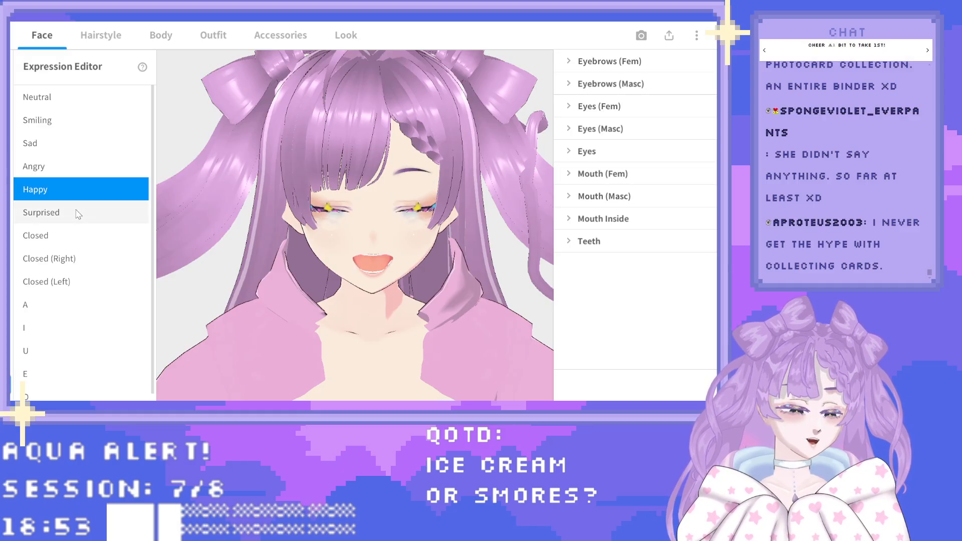
pyautogui.click(76, 212)
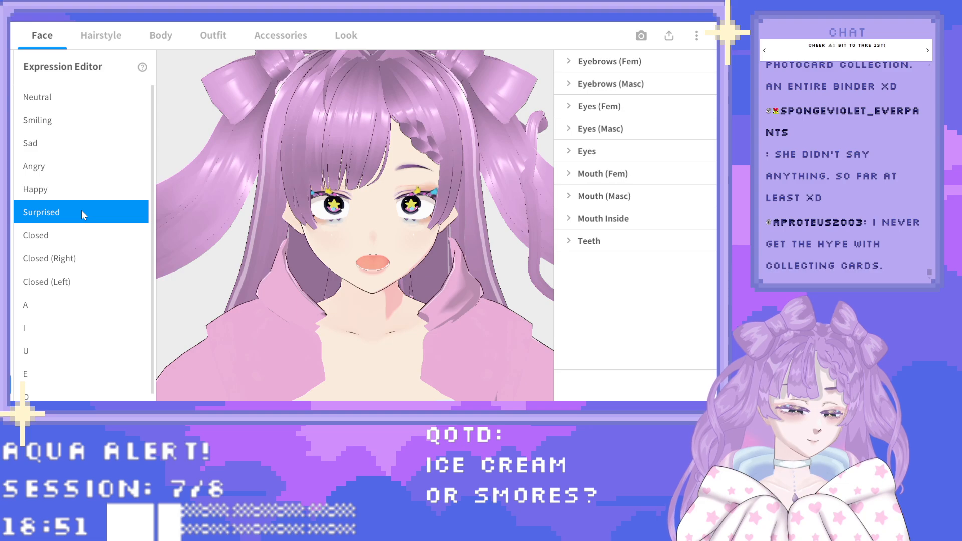
pyautogui.click(73, 230)
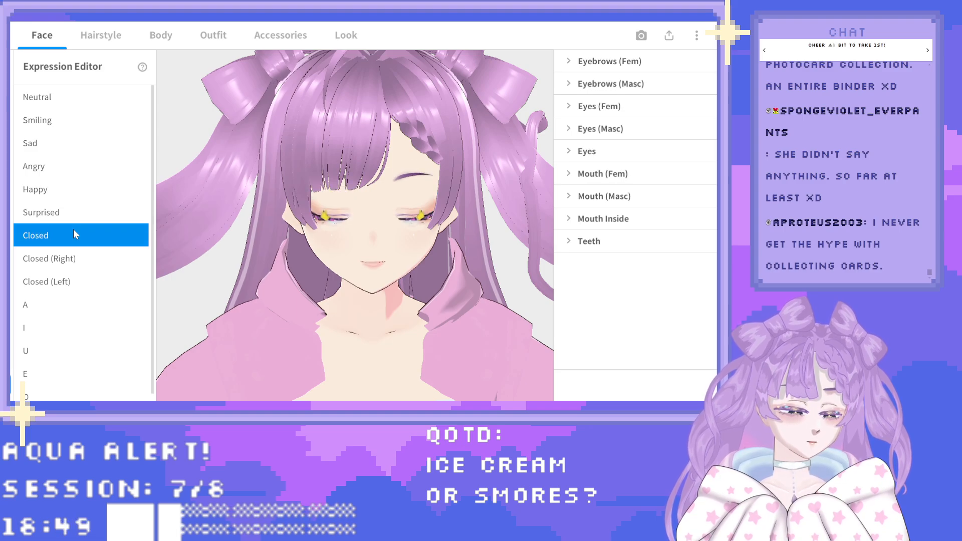
pyautogui.click(70, 265)
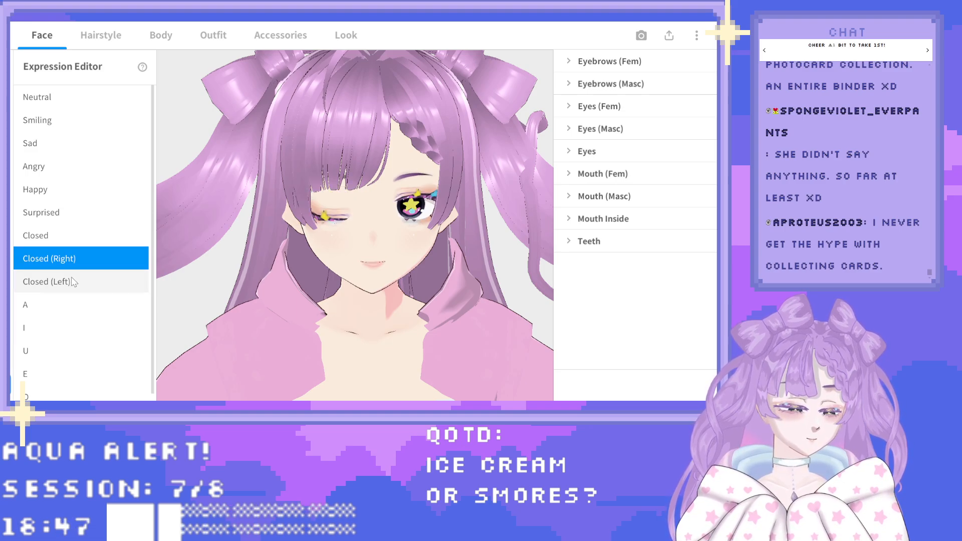
pyautogui.click(73, 281)
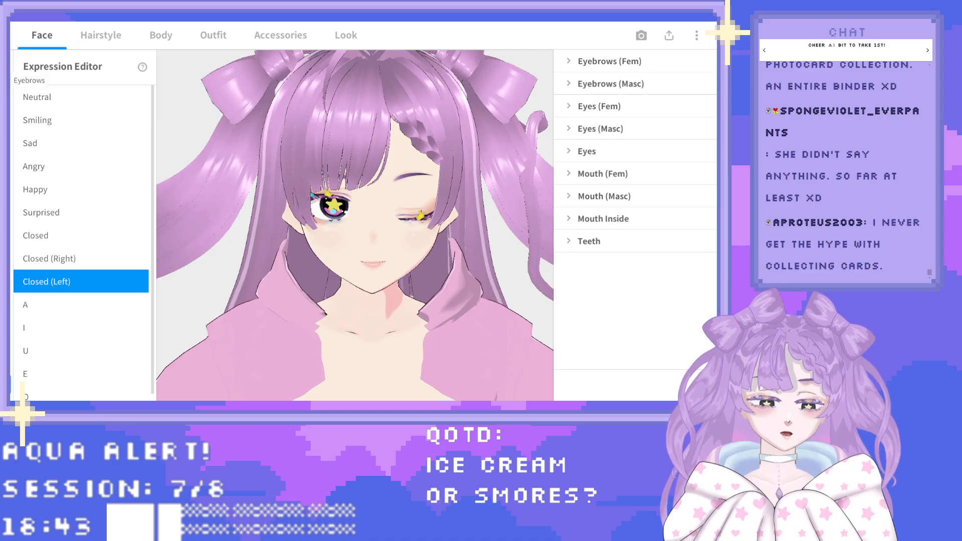
# Open the eyebrows' texture for editing and erase the faded inner ends of both eyebrows with mirrored strokes.
pyautogui.click(12, 77)
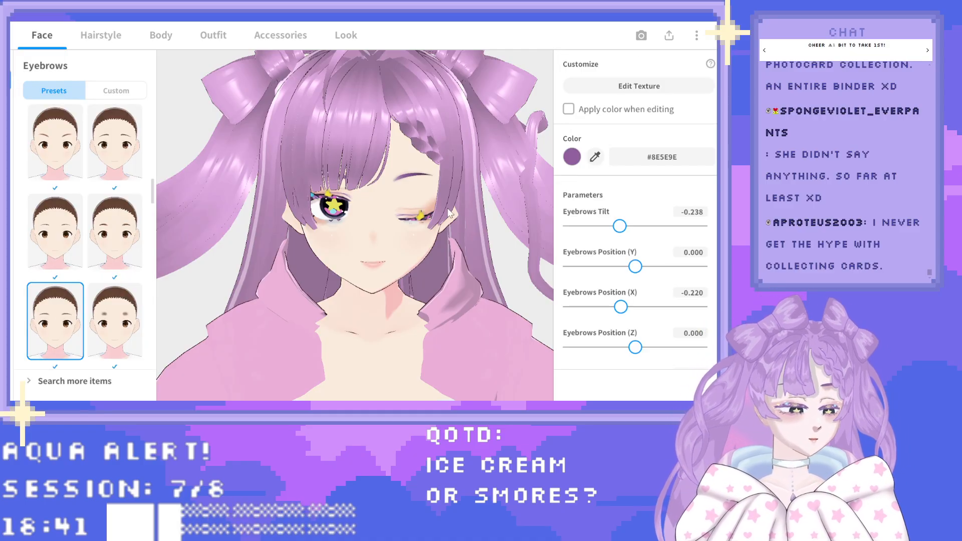
pyautogui.click(608, 87)
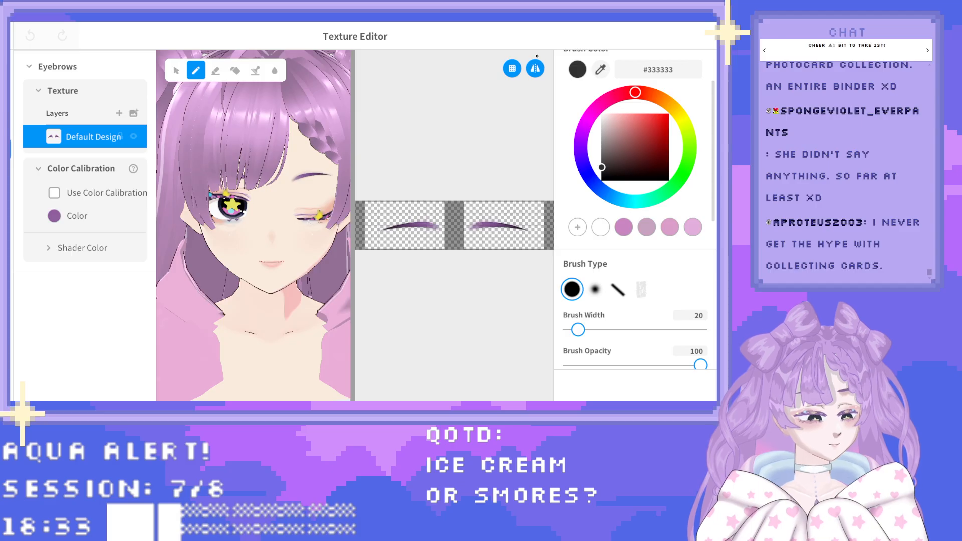
pyautogui.click(216, 70)
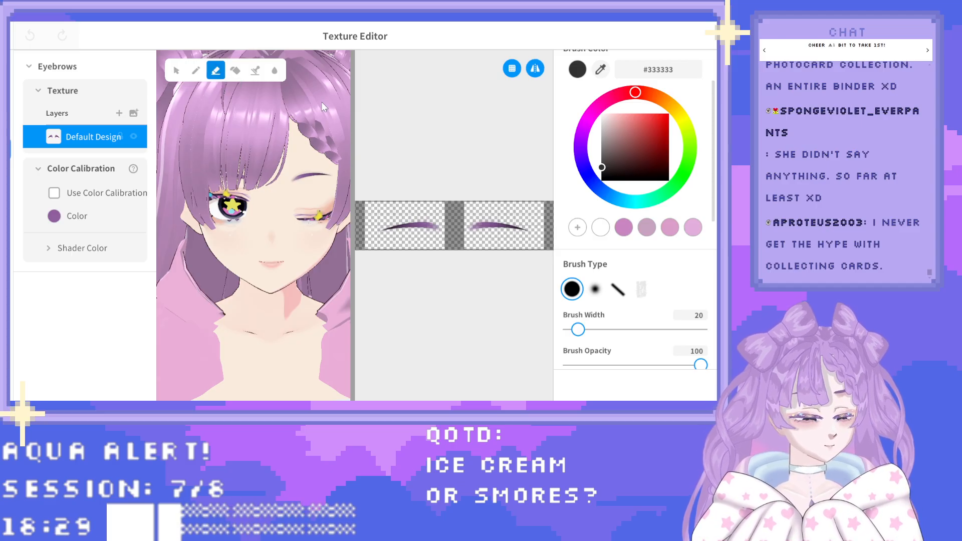
pyautogui.scroll(1, 500, 241)
pyautogui.scroll(3, 500, 241)
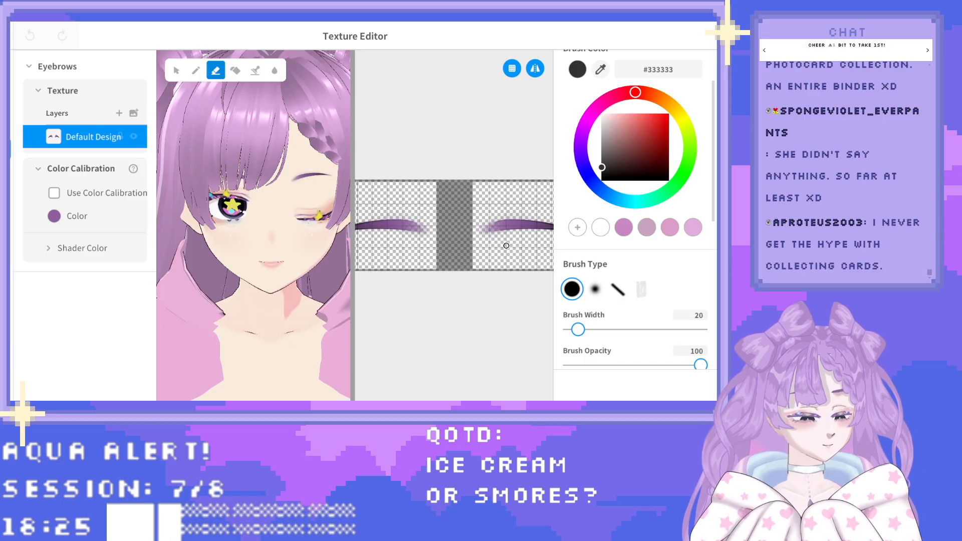
pyautogui.moveTo(477, 219); pyautogui.dragTo(483, 231)
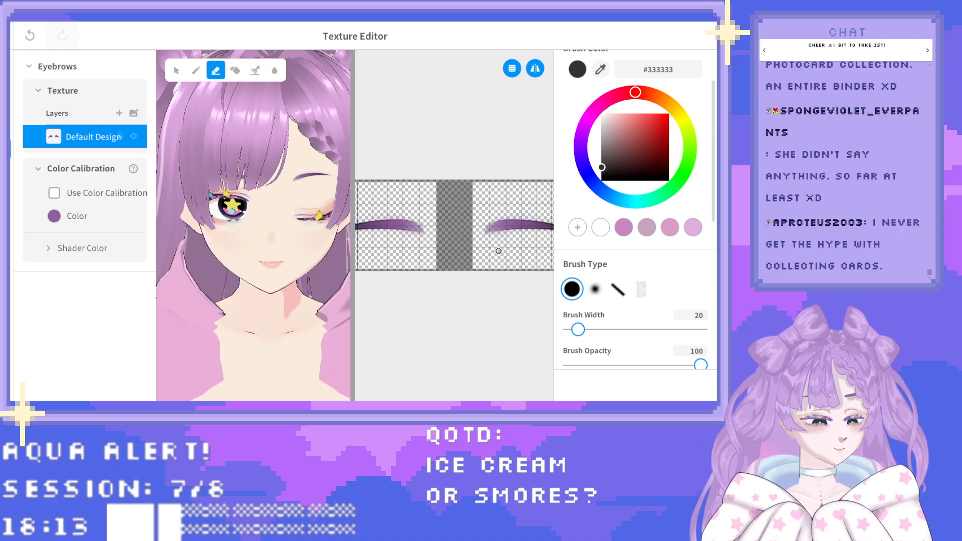
pyautogui.scroll(-3, 498, 251)
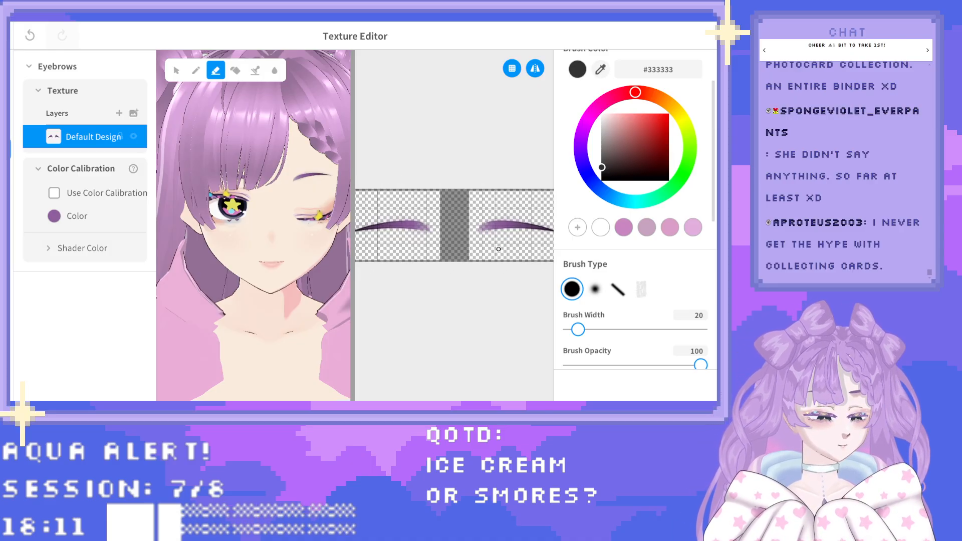
# Fill both eyebrows with the lilac #AD83AF sampled from the avatar's bangs.
pyautogui.click(237, 70)
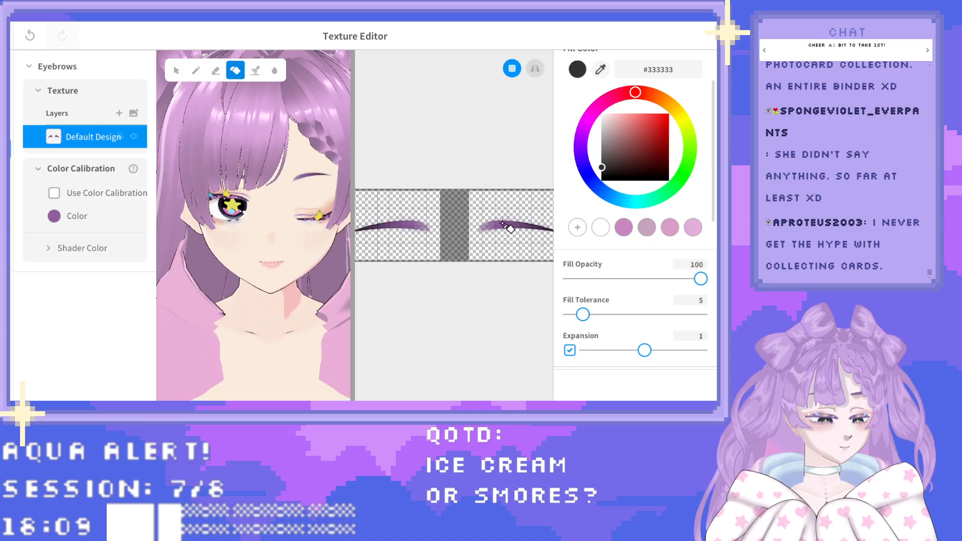
pyautogui.click(600, 69)
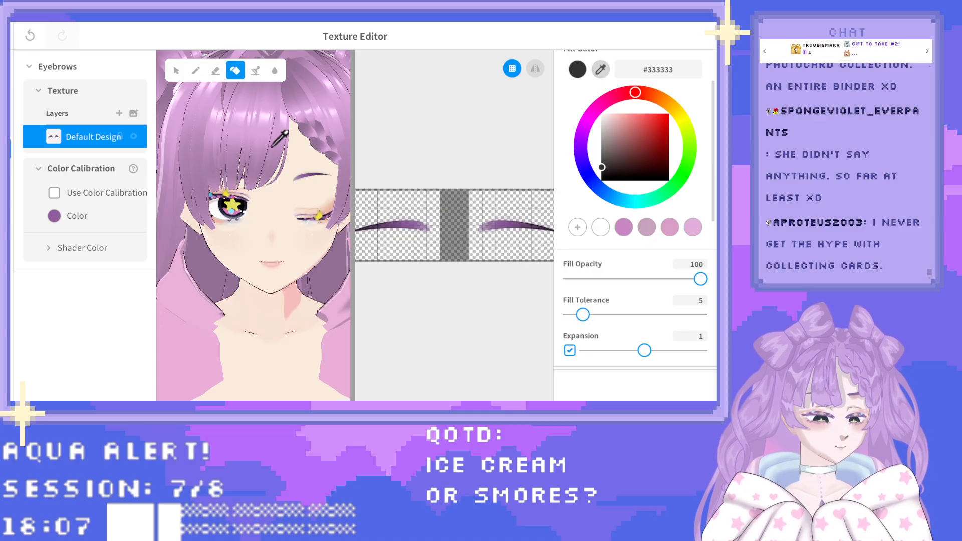
pyautogui.click(275, 167)
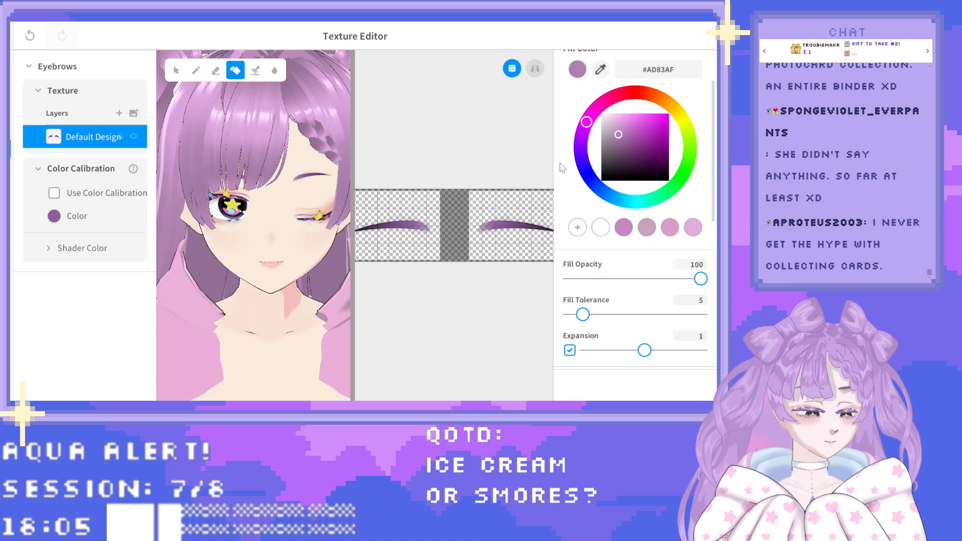
pyautogui.click(534, 228)
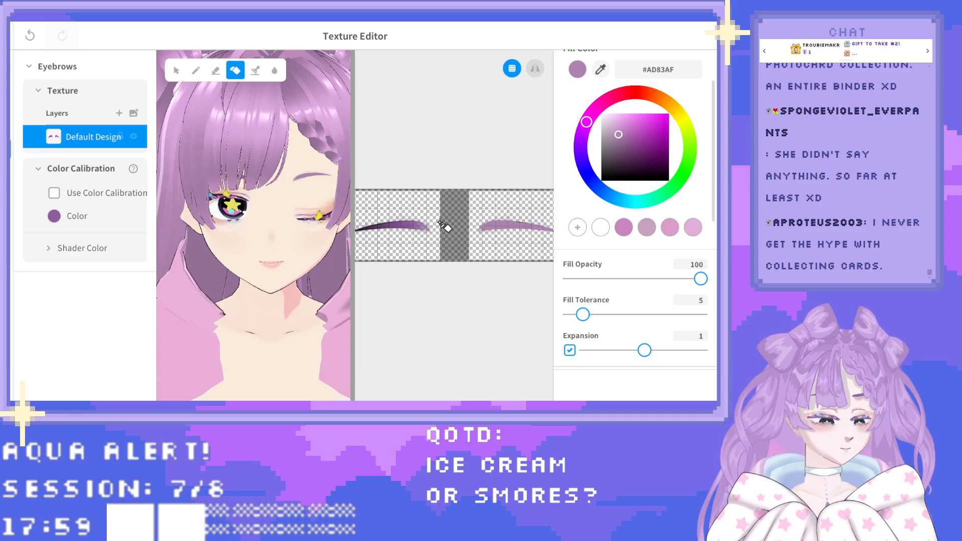
pyautogui.click(368, 229)
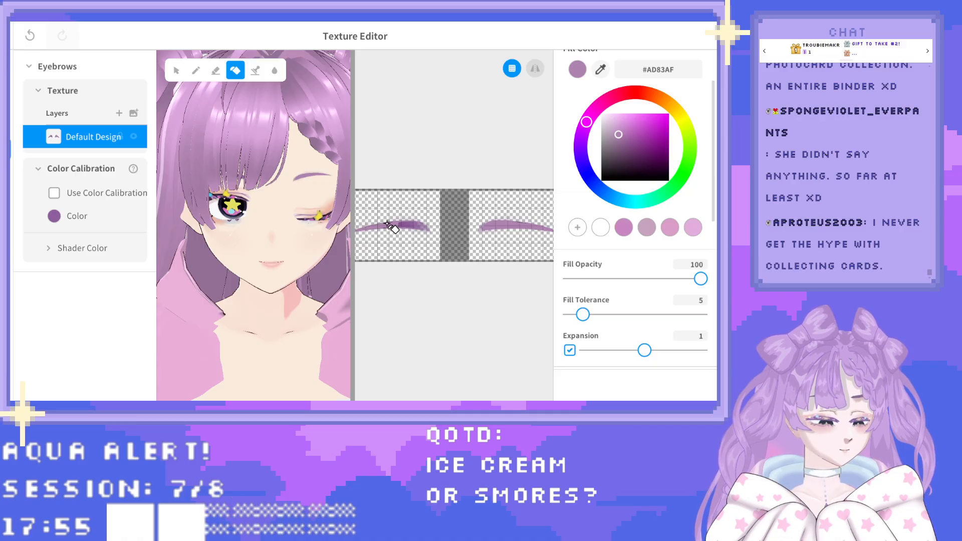
pyautogui.click(407, 226)
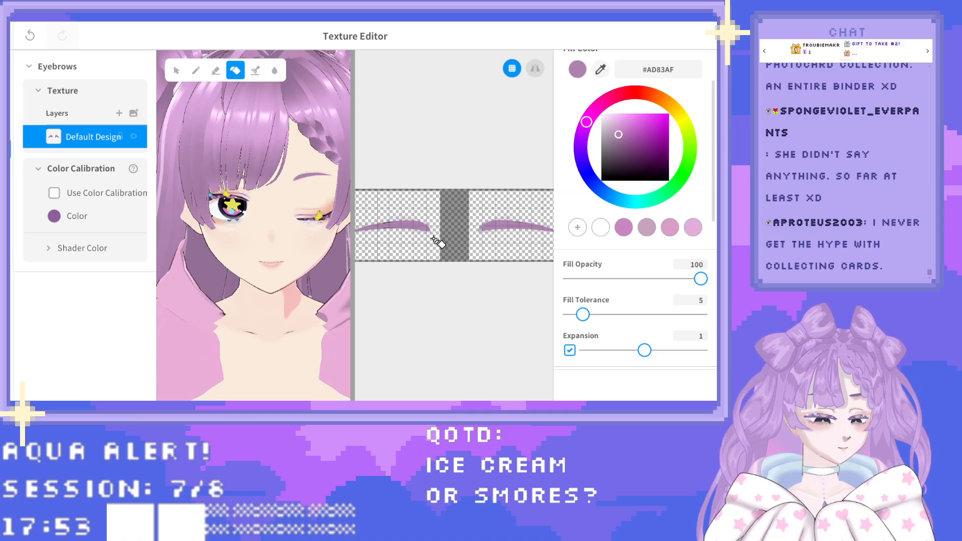
# Undo the last eyebrow fill and refill the outer end of the left-hand eyebrow in the texture with the same lilac.
pyautogui.scroll(2, 390, 226)
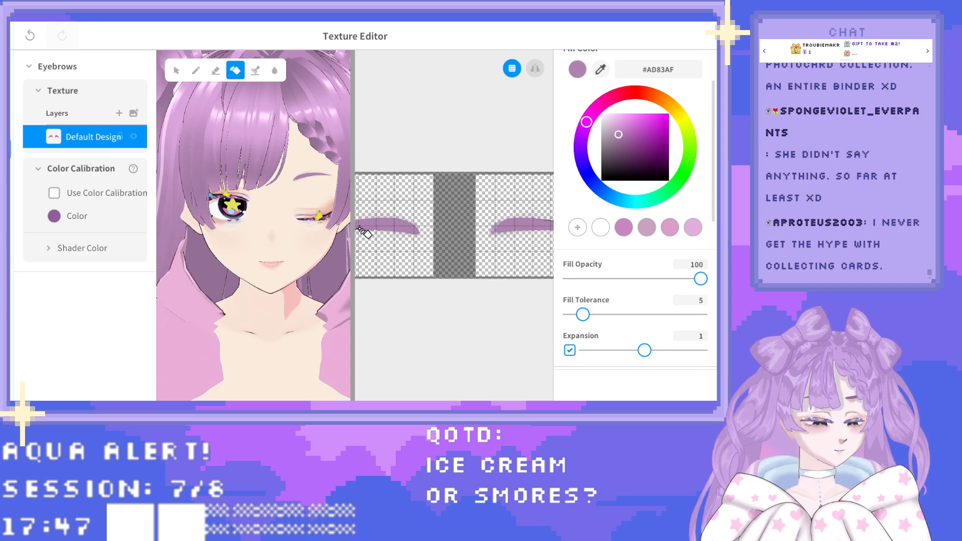
pyautogui.scroll(-3, 387, 231)
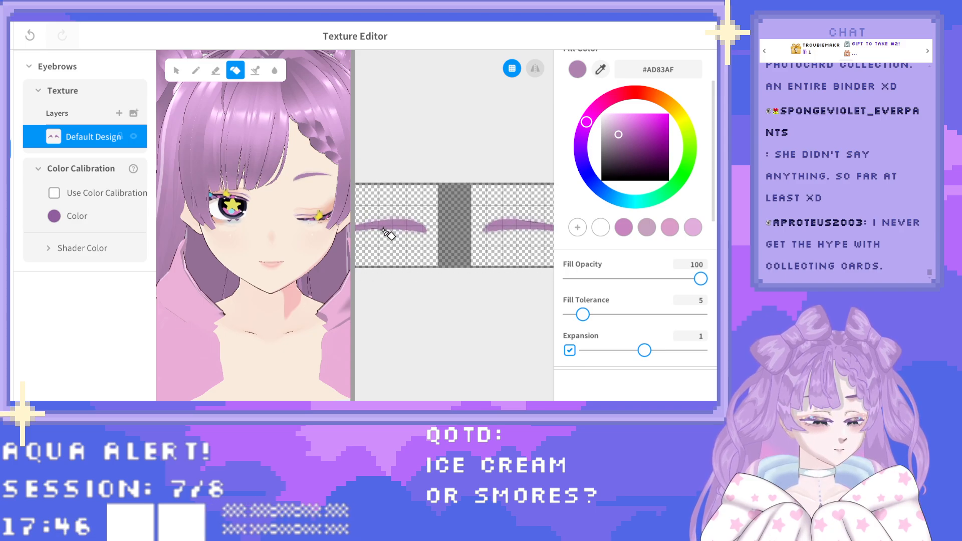
pyautogui.click(31, 34)
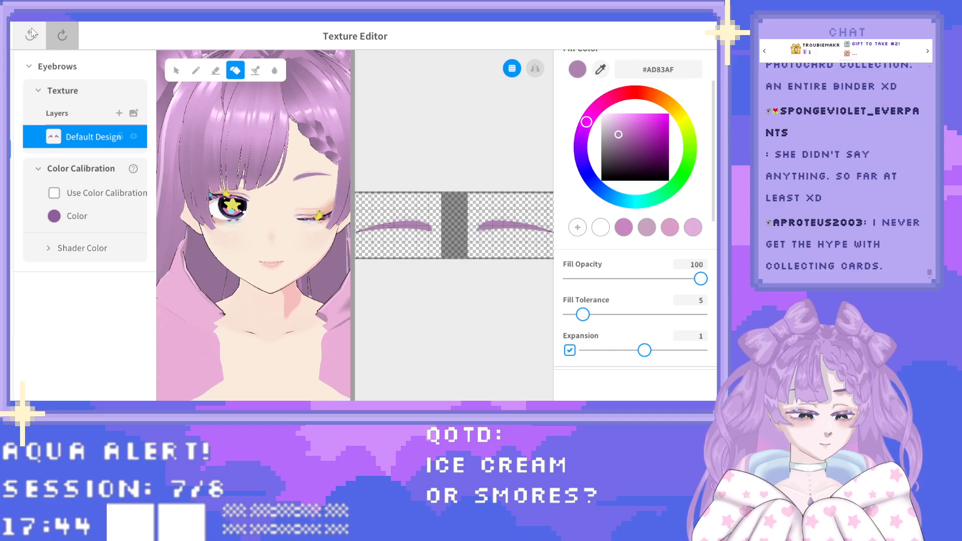
pyautogui.click(360, 232)
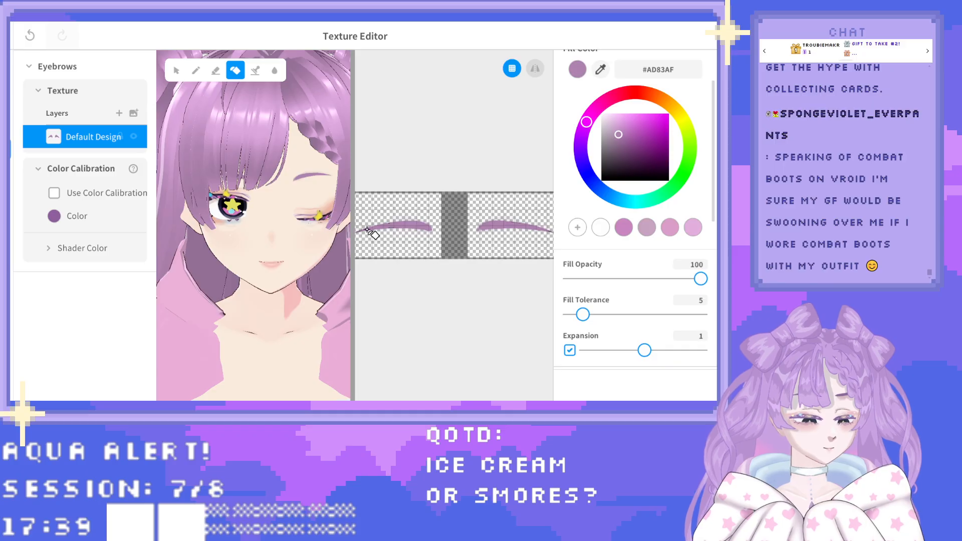
pyautogui.scroll(-1, 412, 229)
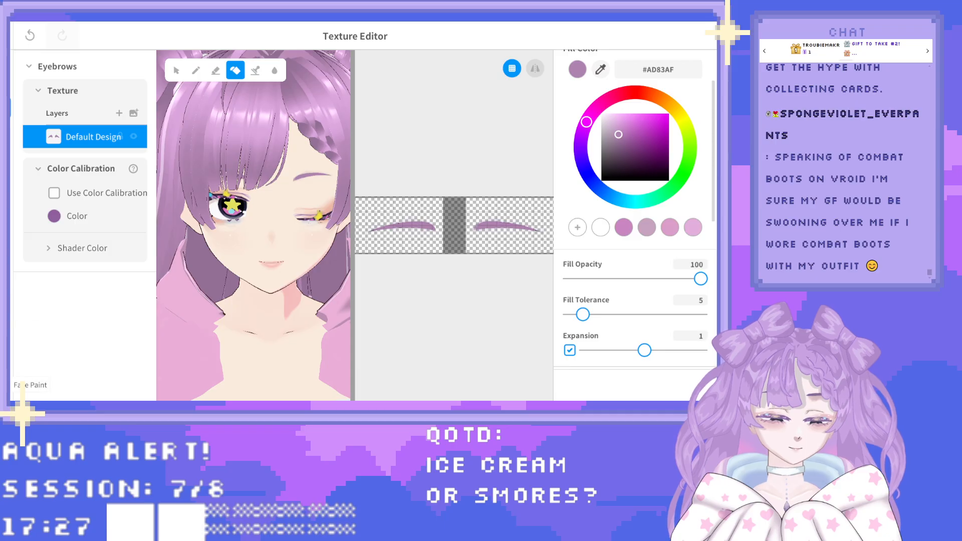
# Save the edited eyebrows on closing the texture and select the face's Neutral expression.
pyautogui.click(18, 40)
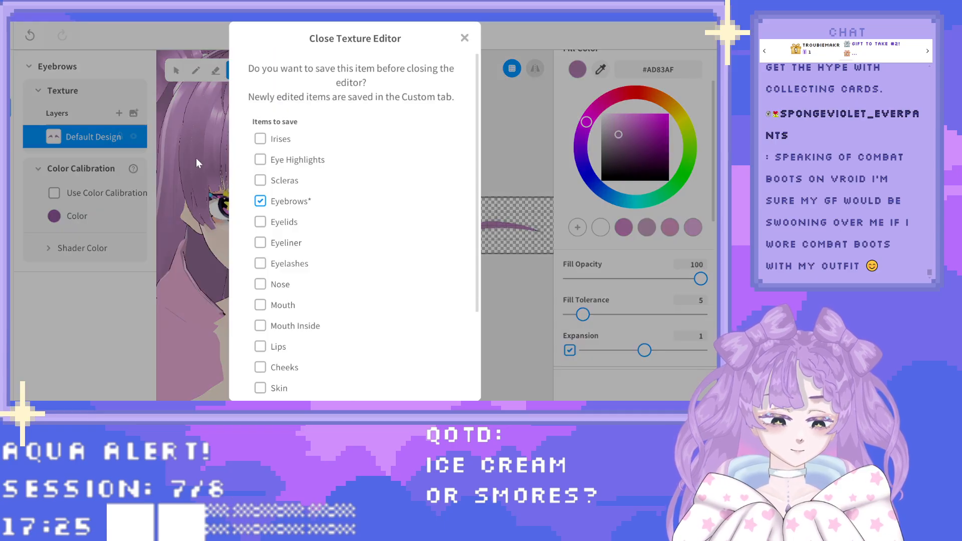
pyautogui.scroll(-3, 365, 319)
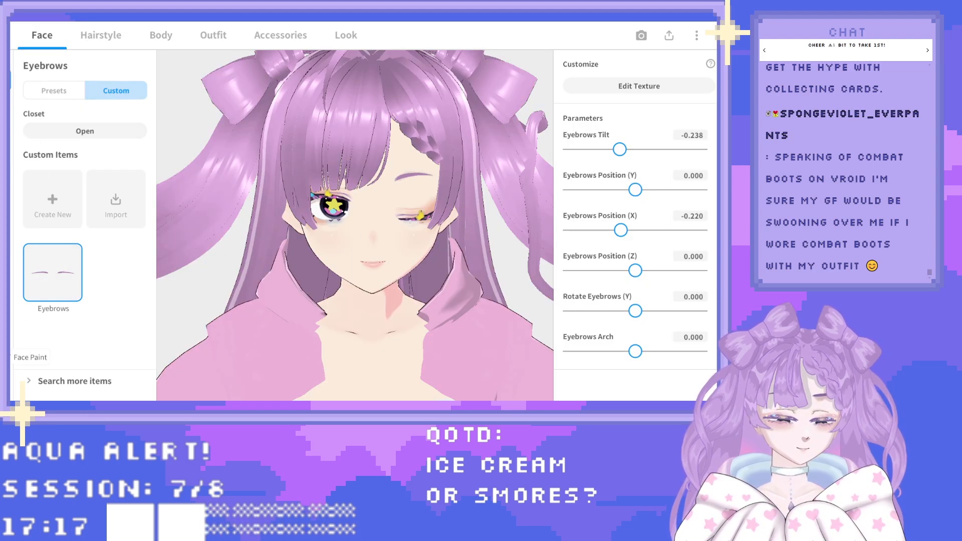
pyautogui.click(5, 384)
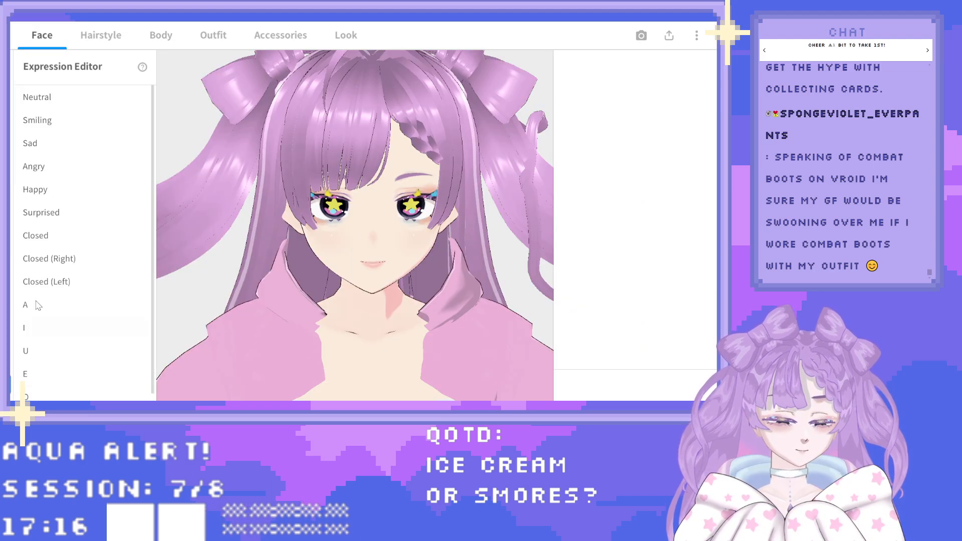
pyautogui.click(64, 98)
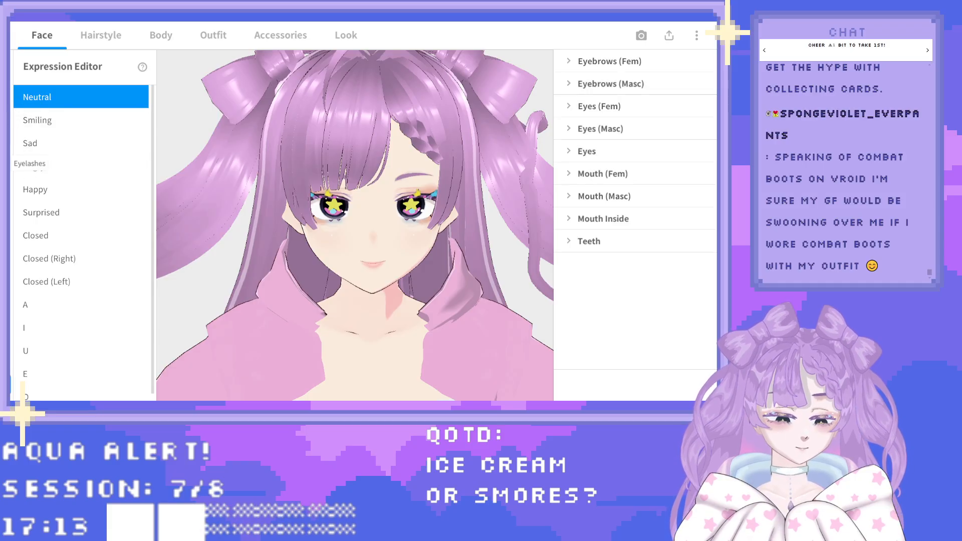
# Open the eyeliner's texture for editing and turn on mirrored drawing.
pyautogui.click(5, 163)
pyautogui.click(5, 135)
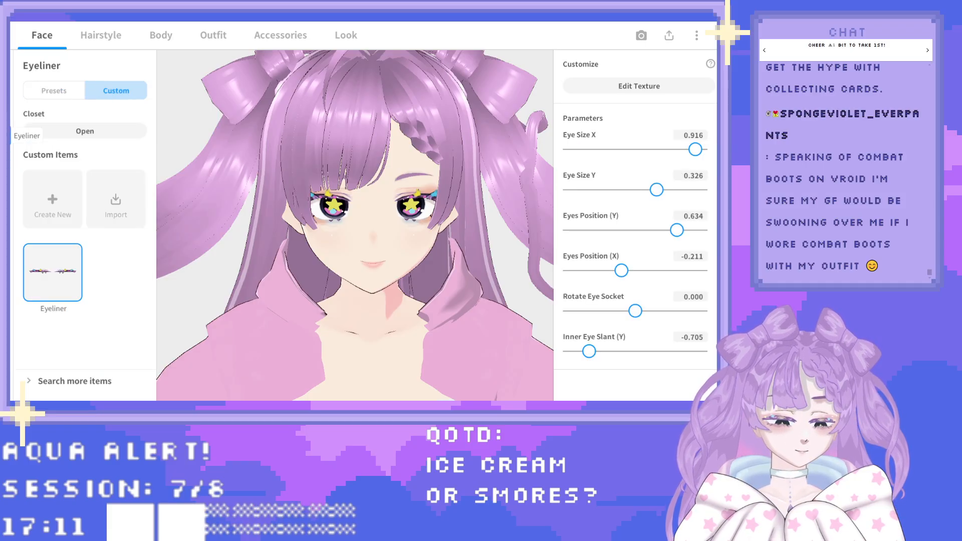
pyautogui.click(653, 92)
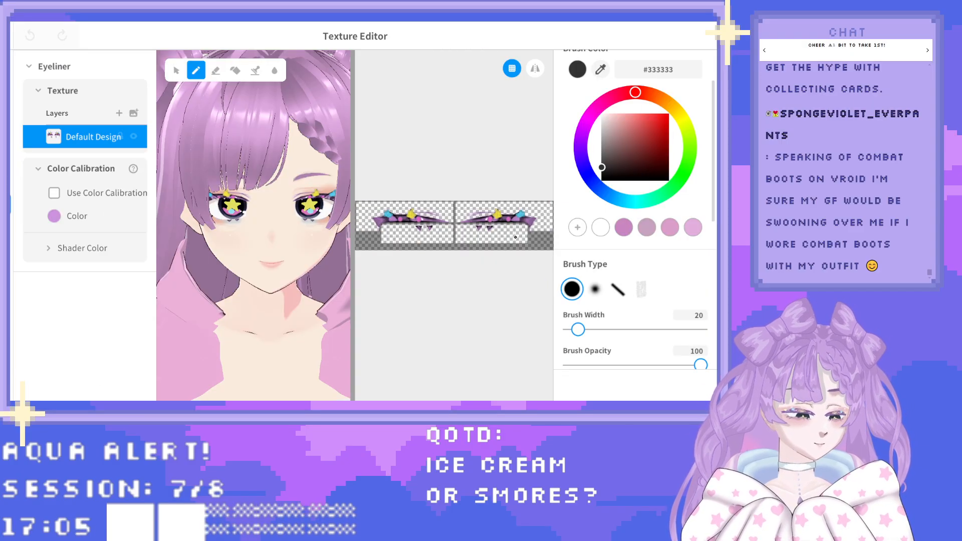
pyautogui.scroll(4, 528, 231)
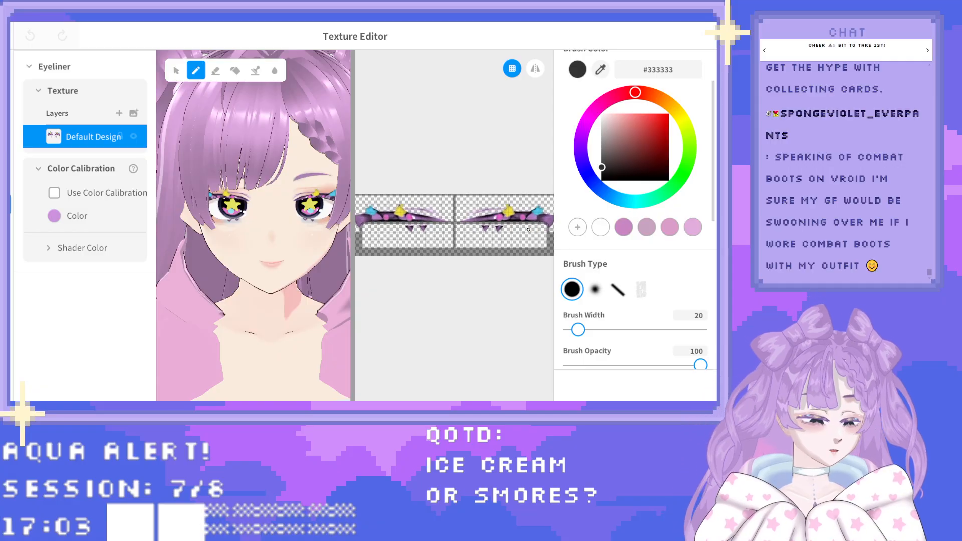
pyautogui.scroll(-3, 529, 233)
pyautogui.scroll(1, 529, 233)
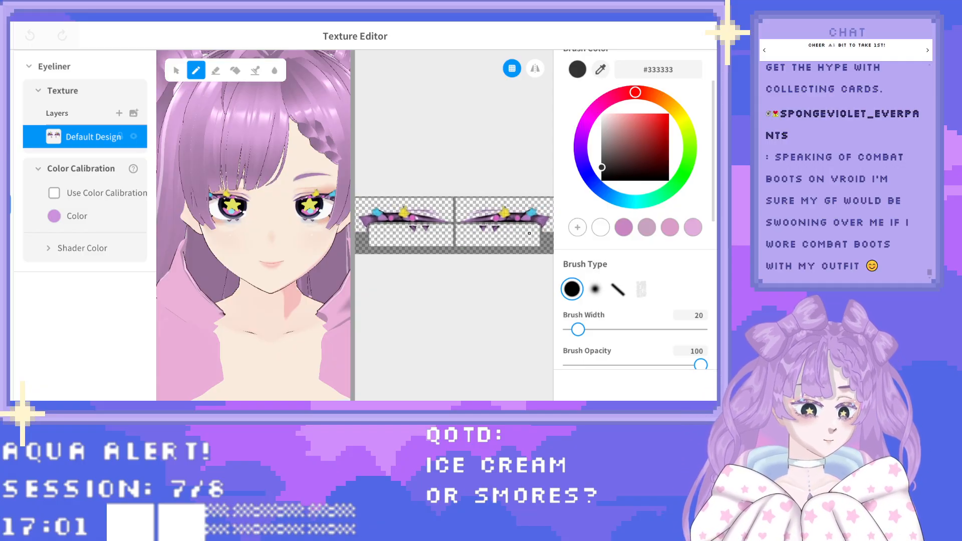
pyautogui.click(535, 68)
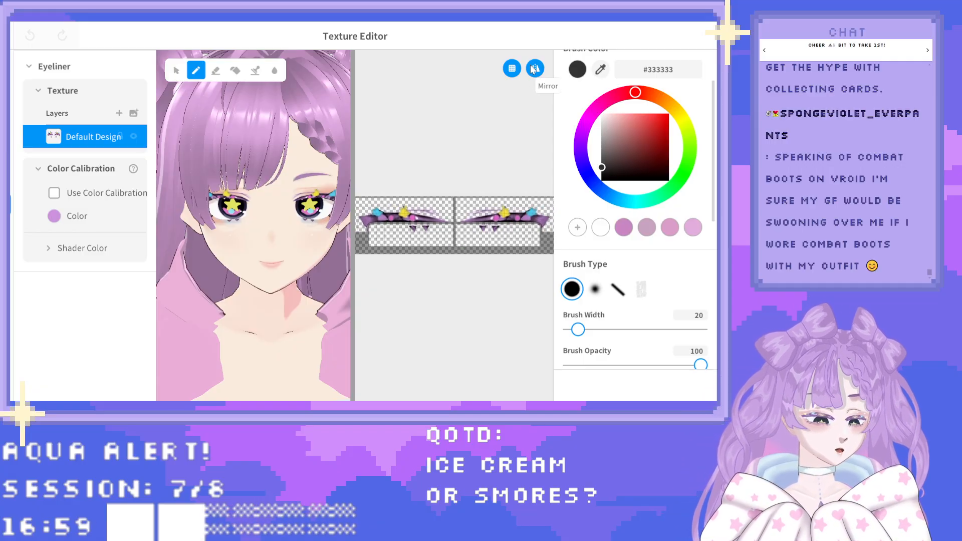
pyautogui.moveTo(353, 229); pyautogui.dragTo(286, 227)
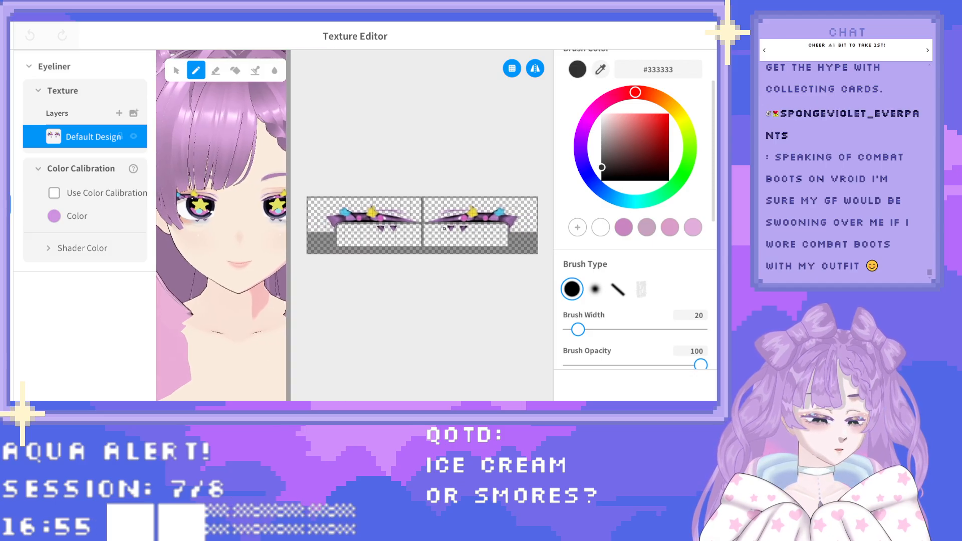
pyautogui.scroll(1, 512, 221)
pyautogui.scroll(1, 512, 222)
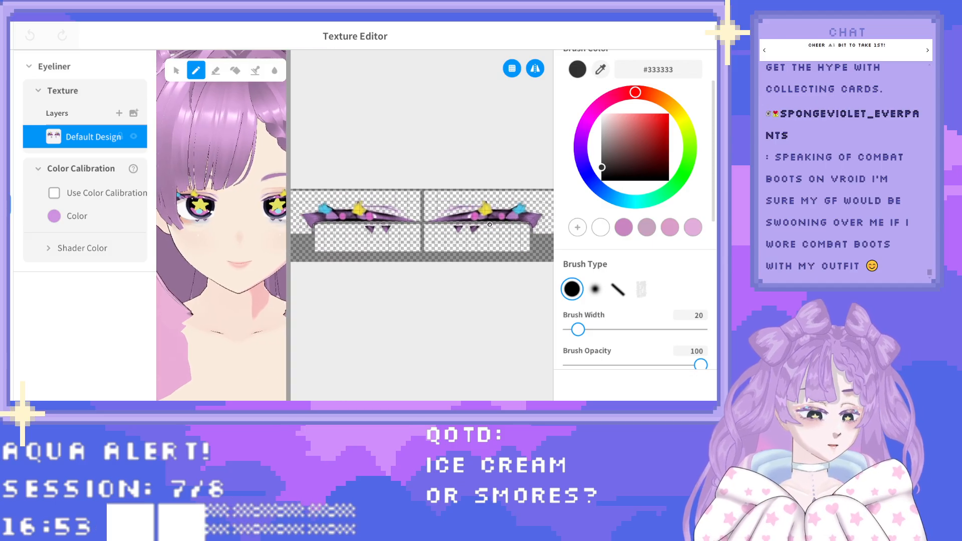
# Fill part of the eyeliner's dark base in the texture with the lilac #AD83AF sampled from the avatar's eyebrow.
pyautogui.click(600, 69)
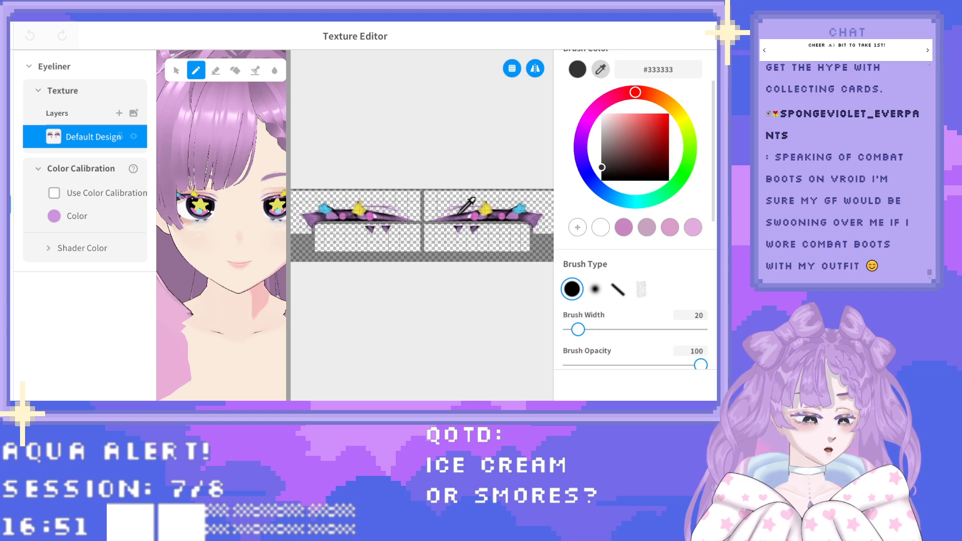
pyautogui.click(269, 176)
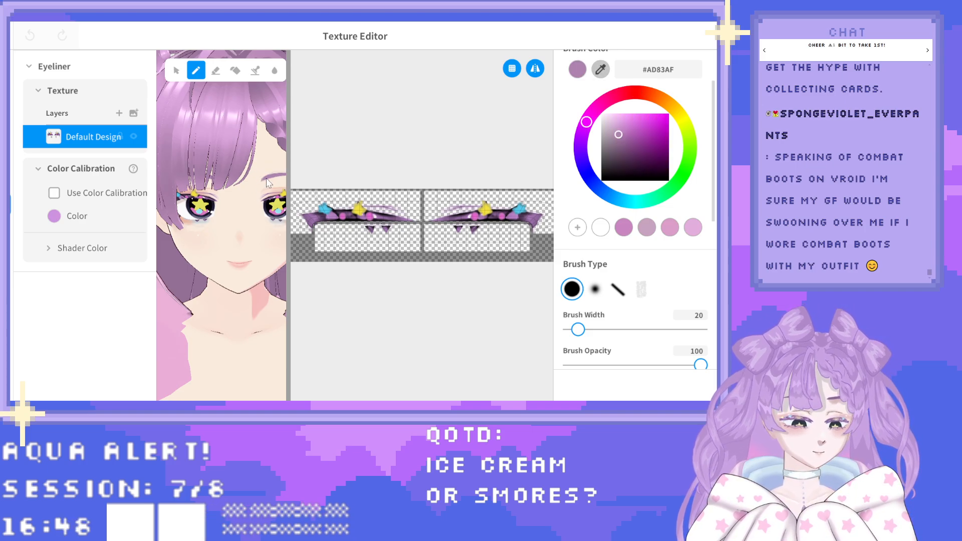
pyautogui.click(235, 70)
pyautogui.click(464, 219)
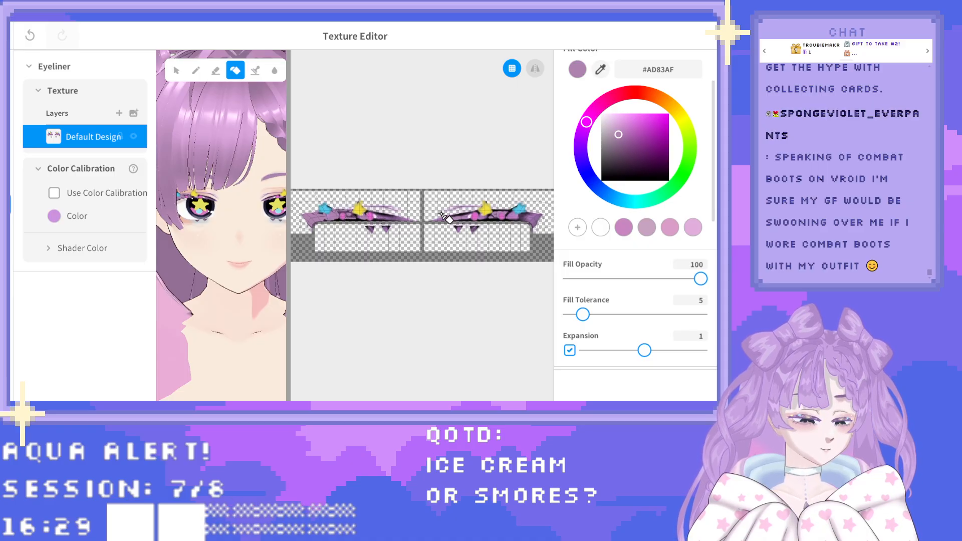
# Paint yellow #E4DB51 accents on the inner and outer ends of both eyeliners with a mirrored brush of width 13.
pyautogui.moveTo(675, 108)
pyautogui.mouseDown()
pyautogui.moveTo(684, 114)
pyautogui.moveTo(645, 120)
pyautogui.mouseUp()
pyautogui.click(647, 122)
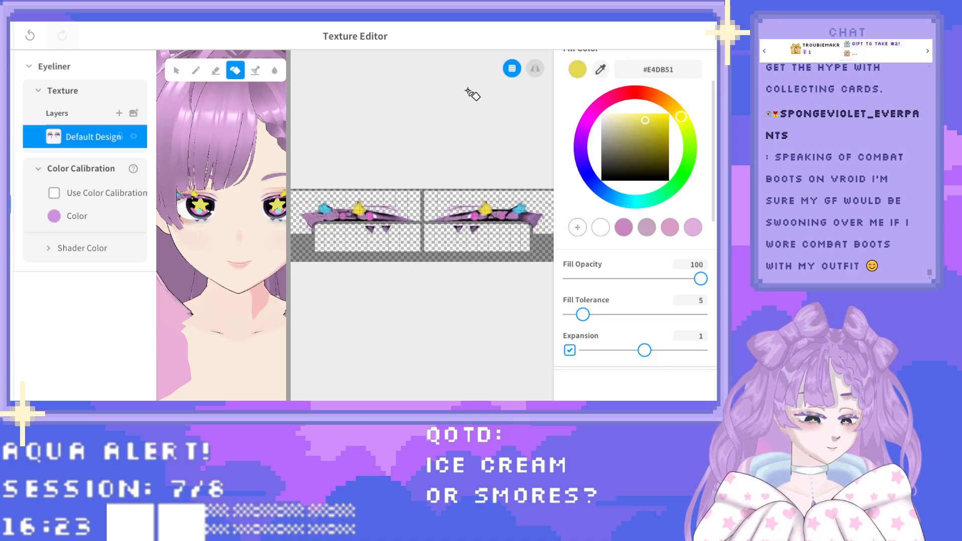
pyautogui.click(195, 71)
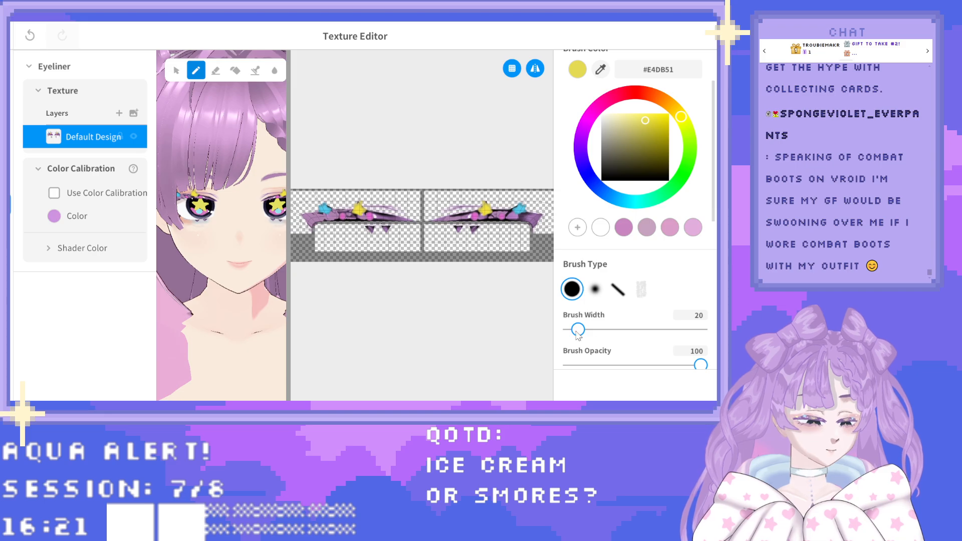
pyautogui.moveTo(578, 330); pyautogui.dragTo(574, 331)
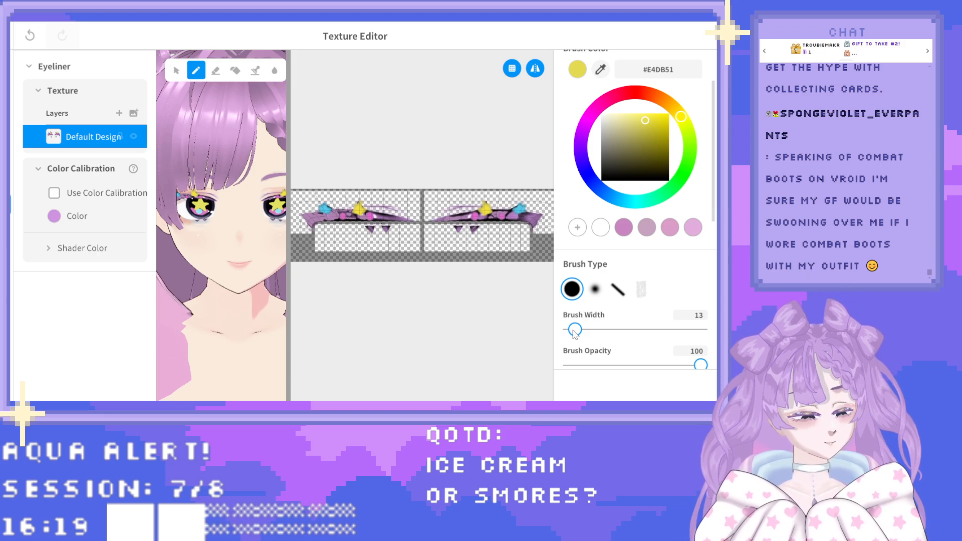
pyautogui.moveTo(449, 218); pyautogui.dragTo(464, 215)
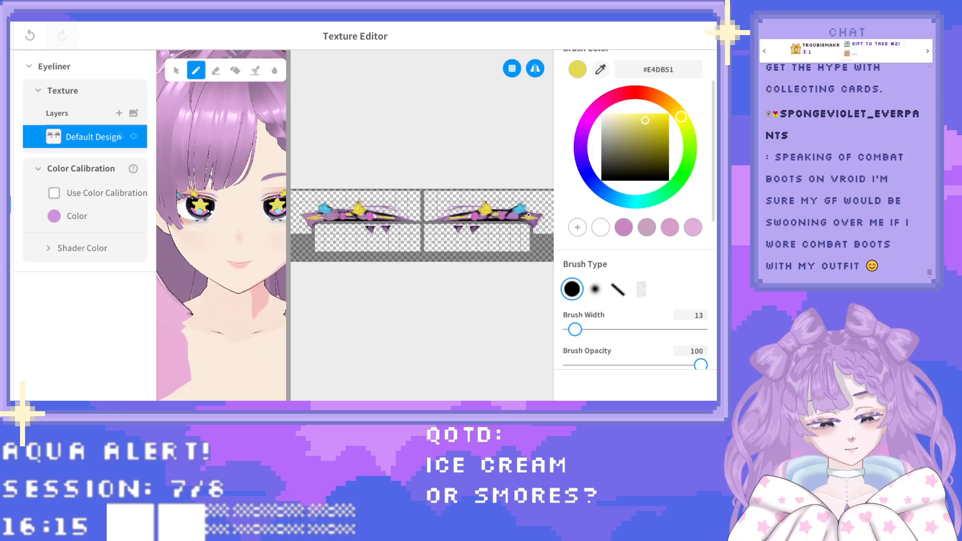
pyautogui.moveTo(527, 215); pyautogui.dragTo(542, 217)
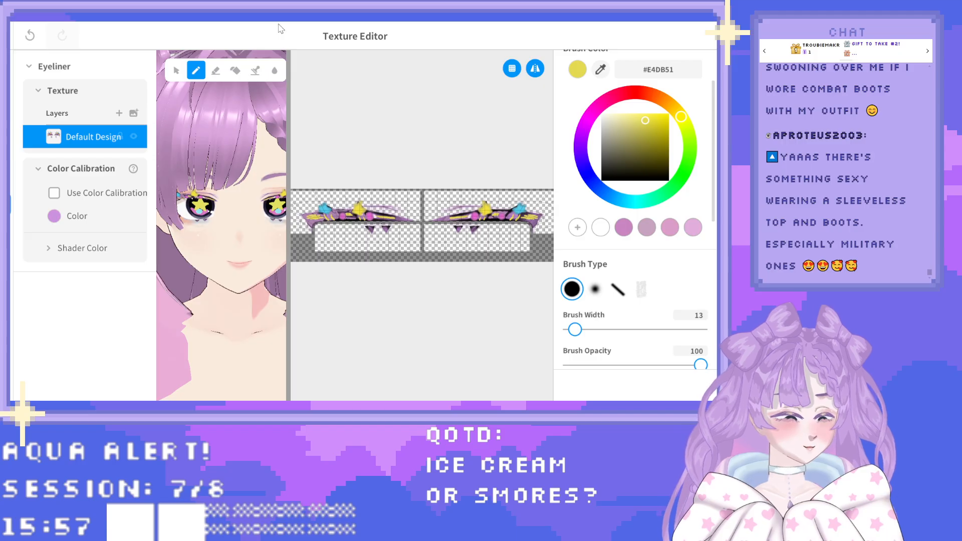
# Fill the remaining dark areas of the eyeliner texture with purple #8A6396 sampled from its outer end.
pyautogui.scroll(-3, 219, 175)
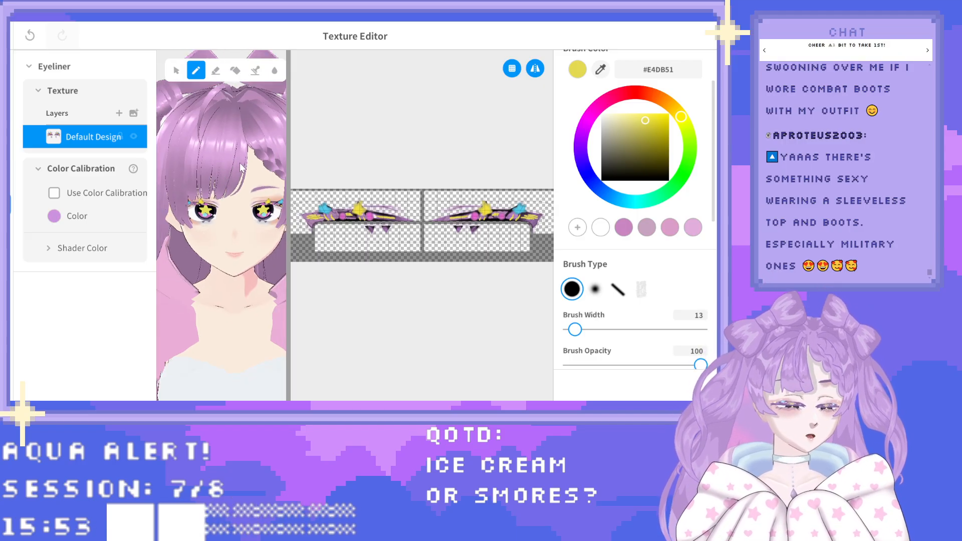
pyautogui.scroll(-3, 235, 168)
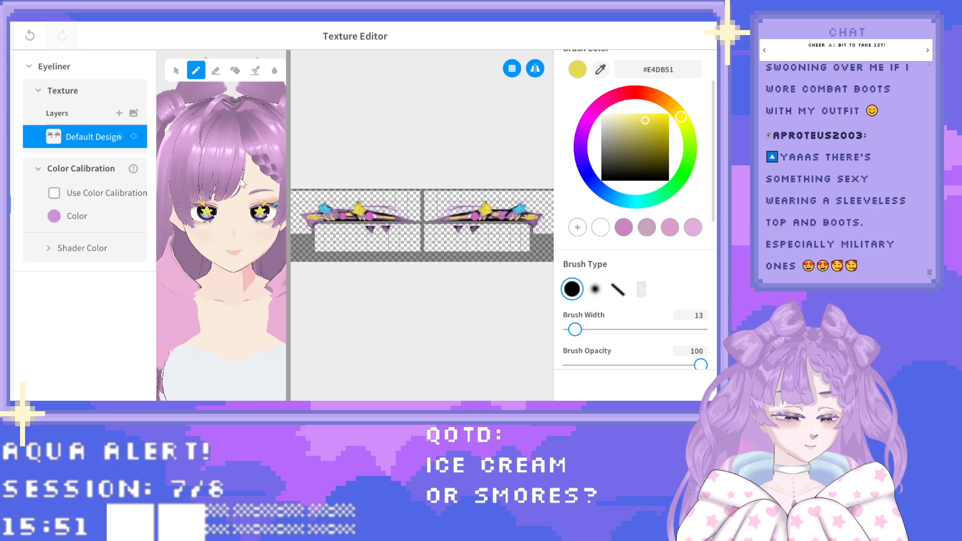
pyautogui.scroll(5, 240, 178)
pyautogui.scroll(3, 241, 183)
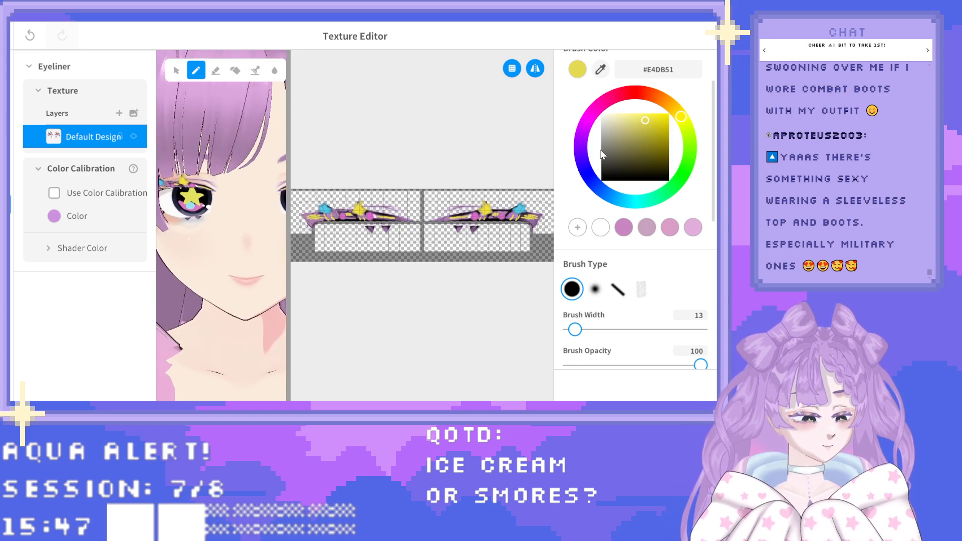
pyautogui.click(599, 70)
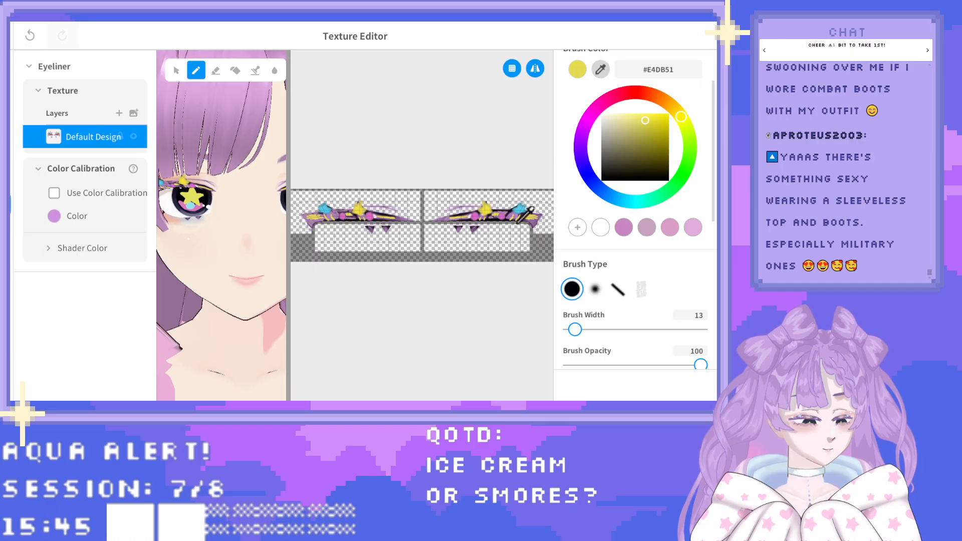
pyautogui.click(533, 223)
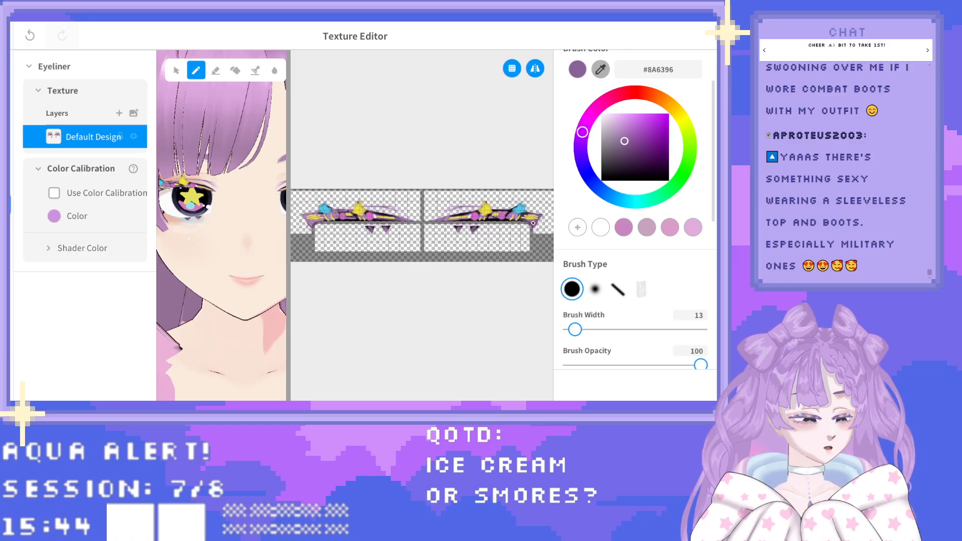
pyautogui.click(235, 70)
pyautogui.scroll(1, 357, 224)
pyautogui.scroll(1, 358, 225)
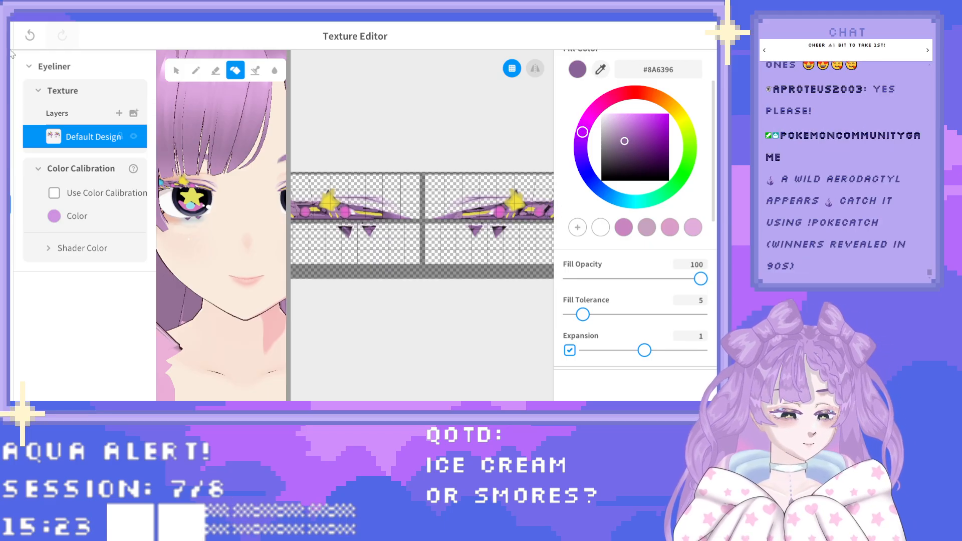
# Close the eyeliner's texture, saving the recoloured eyeliner as a new custom item.
pyautogui.click(11, 36)
pyautogui.scroll(-3, 307, 268)
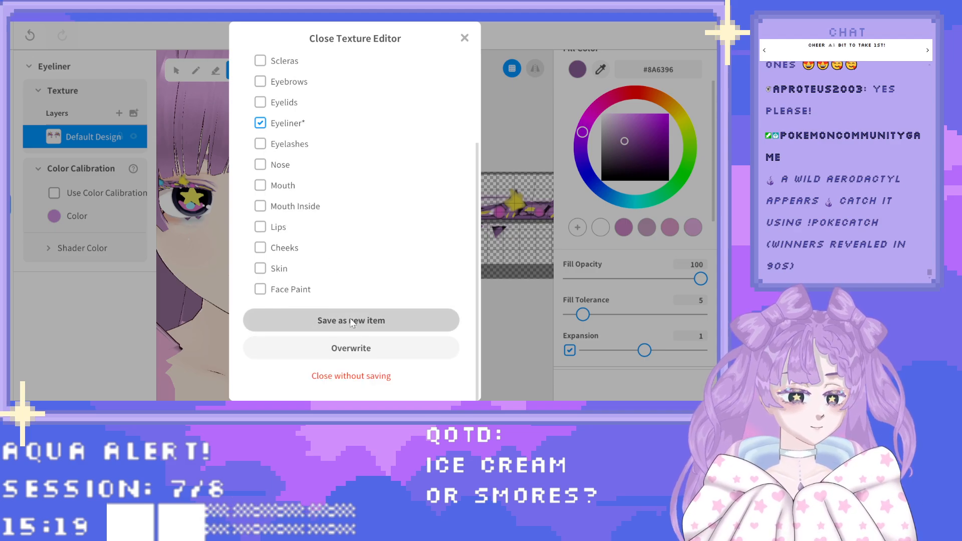
pyautogui.click(349, 321)
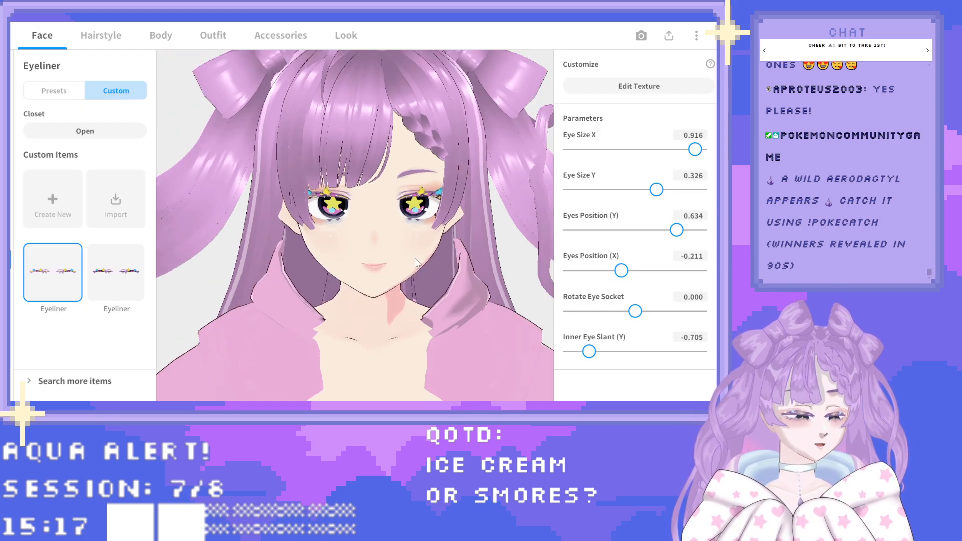
pyautogui.scroll(4, 435, 243)
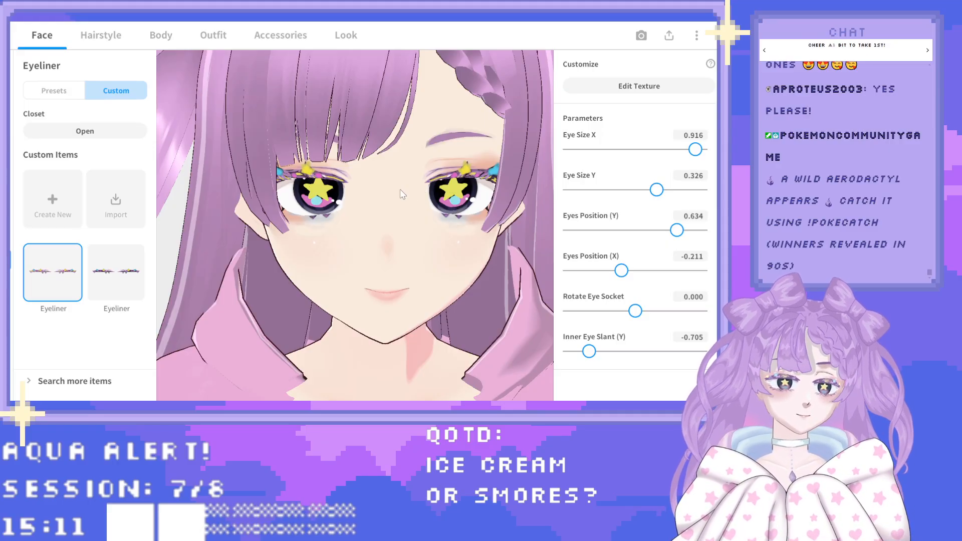
# Open the Photo Booth and examine the avatar's face and outfit up close and from farther away.
pyautogui.click(6, 287)
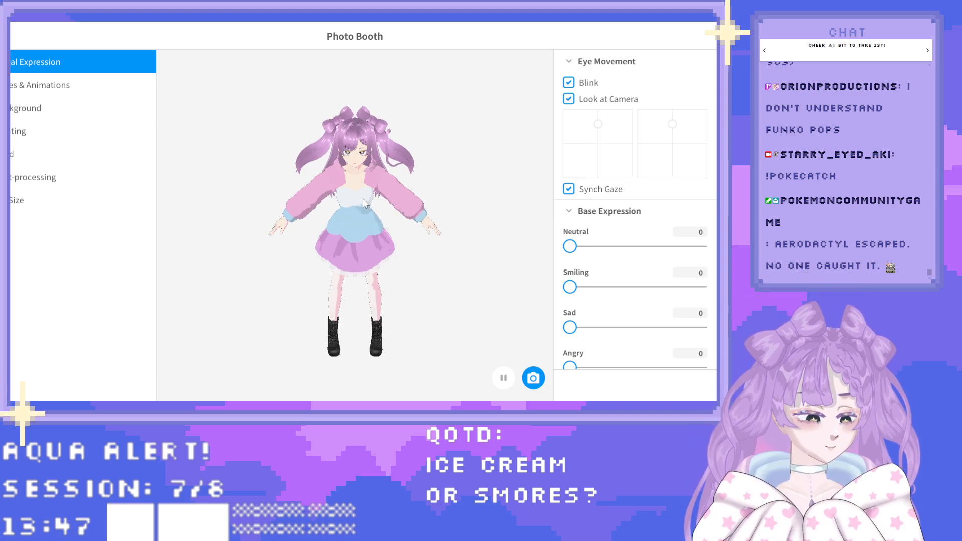
pyautogui.scroll(5, 364, 184)
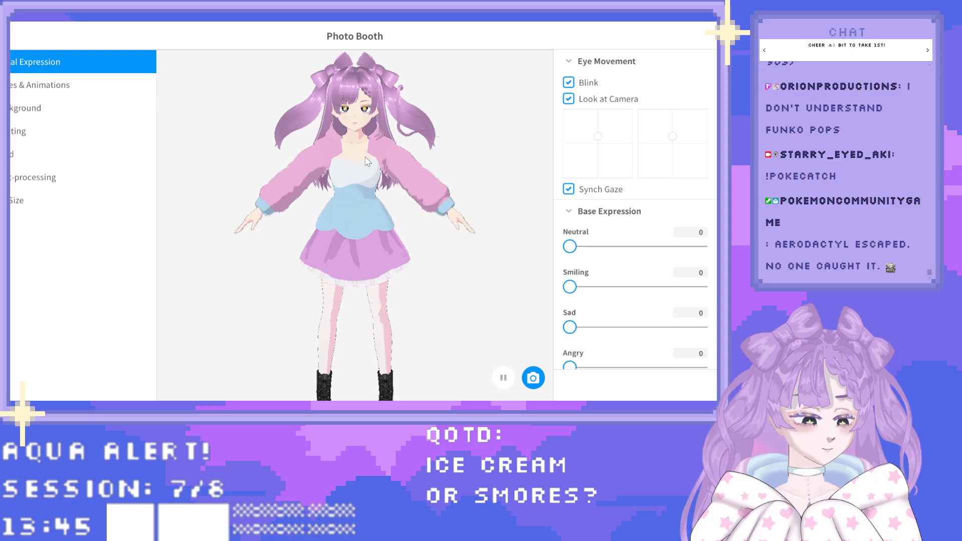
pyautogui.moveTo(364, 141); pyautogui.dragTo(357, 283, button='middle')
pyautogui.scroll(5, 339, 168)
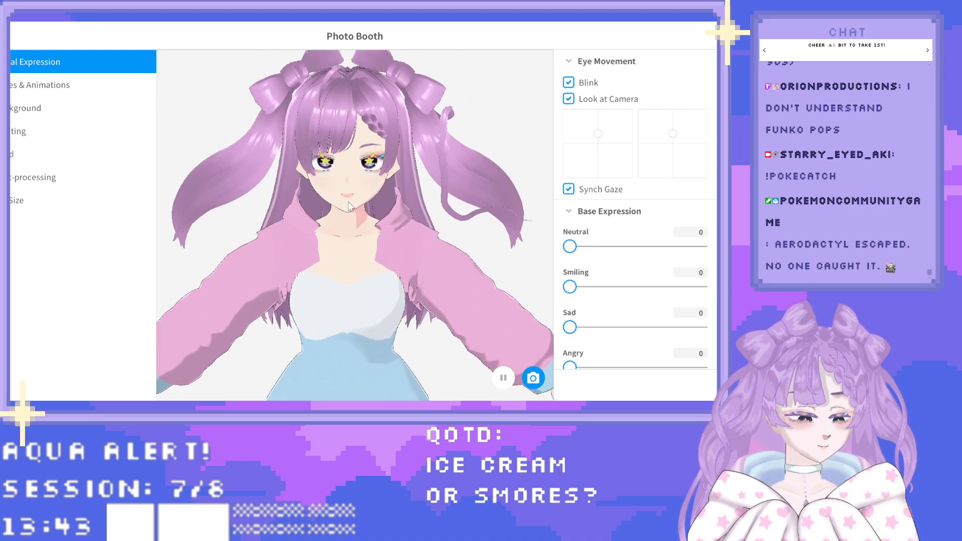
pyautogui.scroll(3, 342, 164)
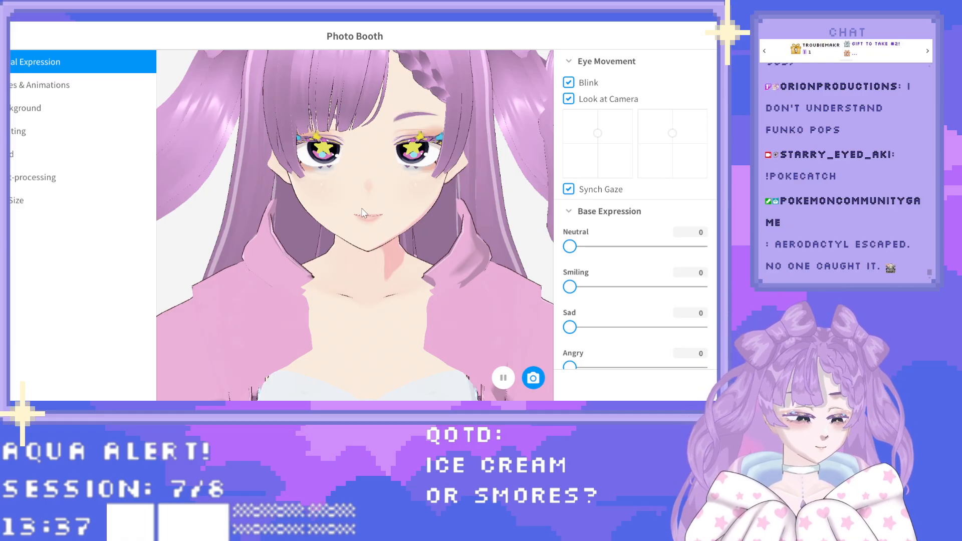
pyautogui.scroll(-8, 362, 209)
pyautogui.scroll(-4, 374, 266)
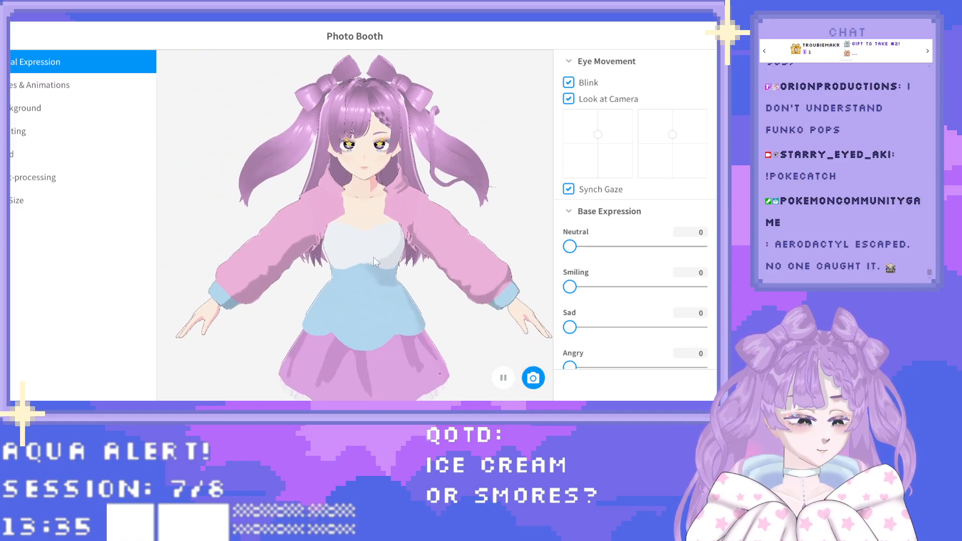
# Apply the Standby 0 pose from the Animations 1 set to the avatar.
pyautogui.click(65, 86)
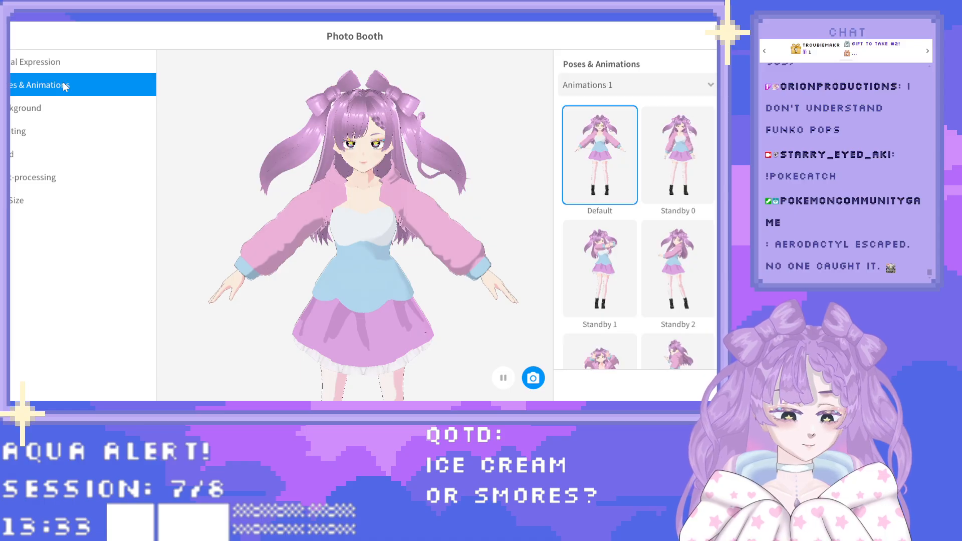
pyautogui.click(684, 168)
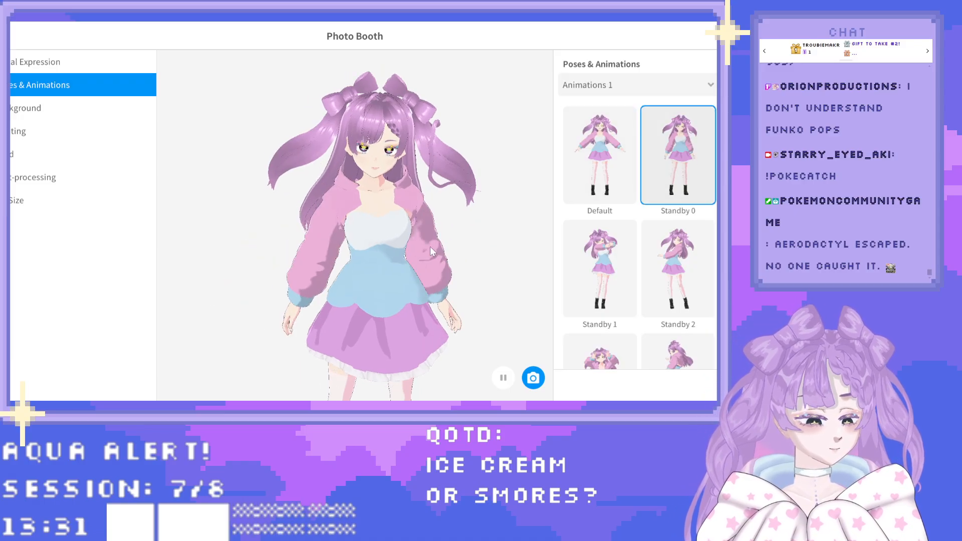
# Preview the Standby 1 and Standby 2 animations on the full-body avatar, and return to Standby 1.
pyautogui.scroll(-2, 426, 223)
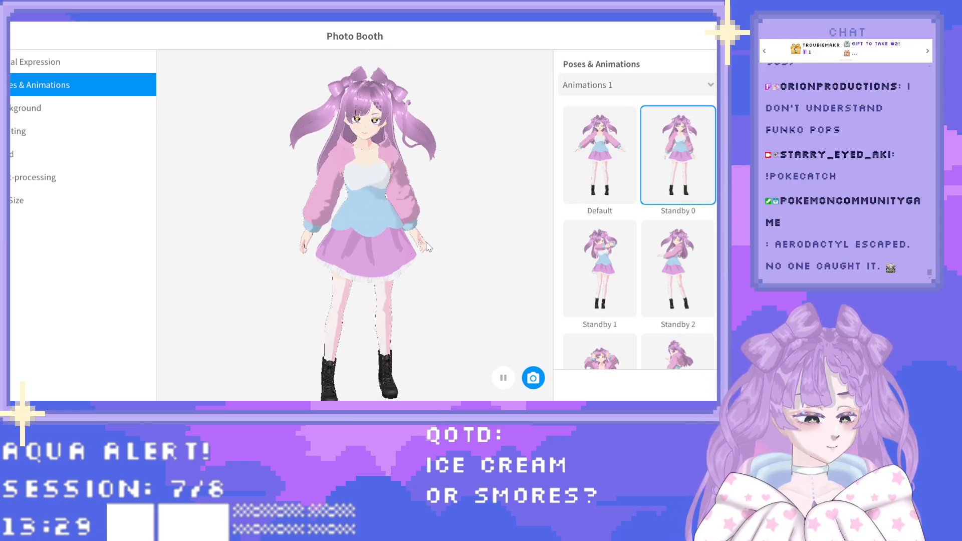
pyautogui.click(621, 252)
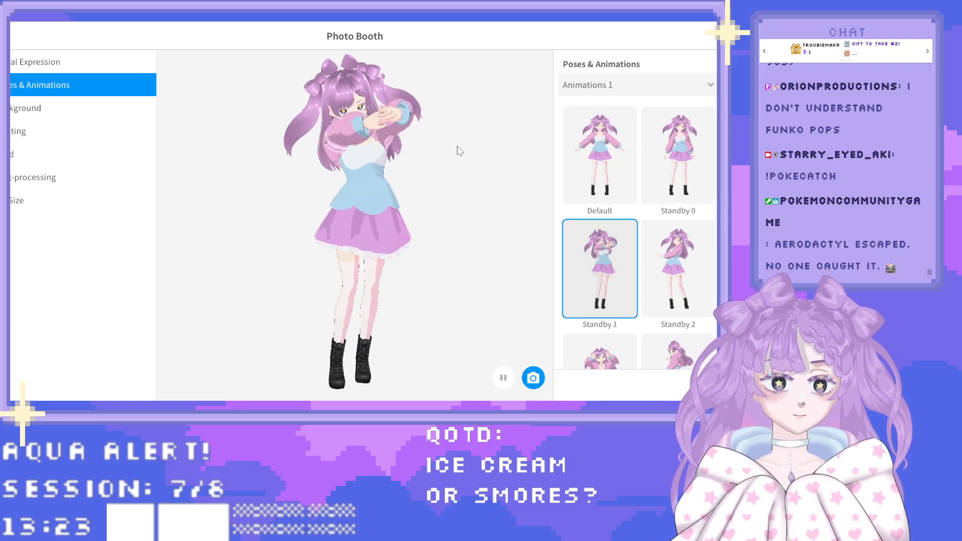
pyautogui.moveTo(415, 142); pyautogui.dragTo(344, 173, button='right')
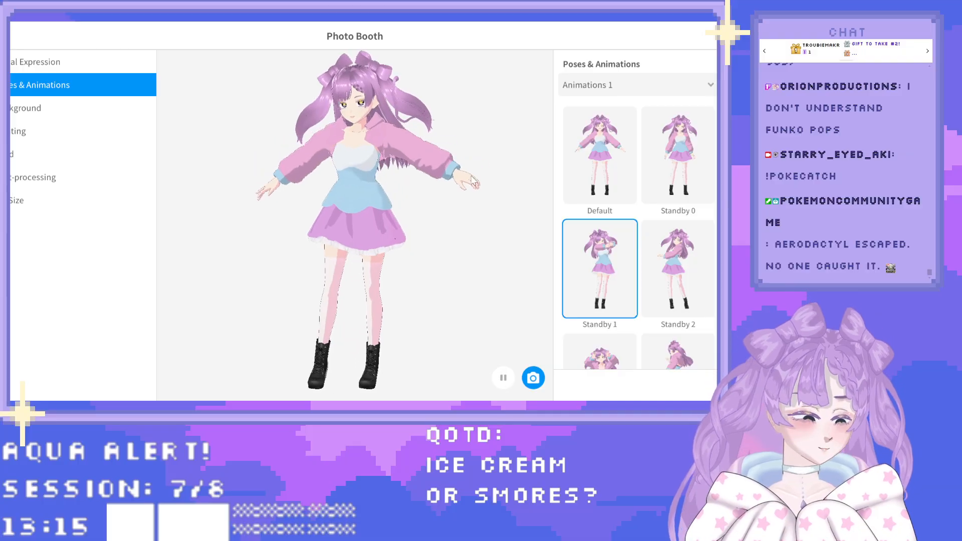
pyautogui.click(682, 275)
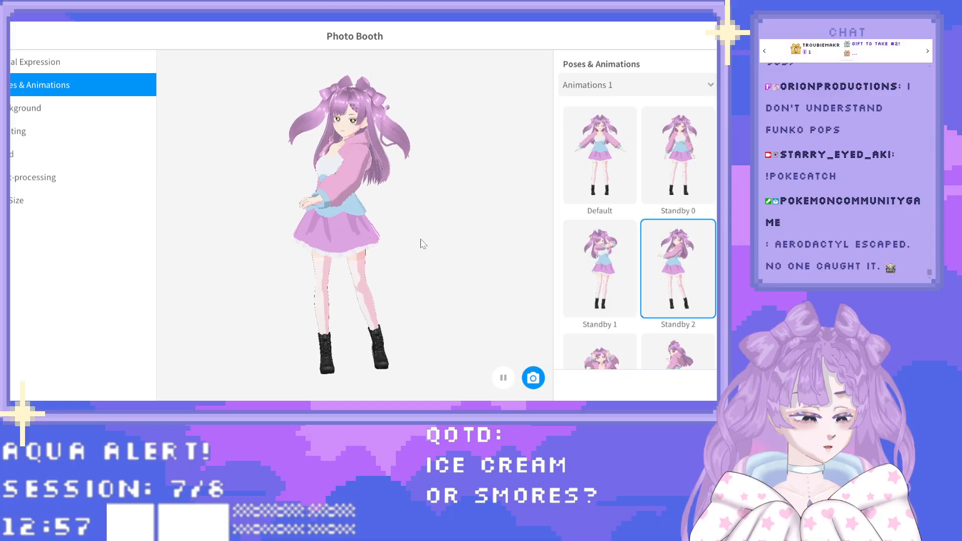
pyautogui.click(591, 266)
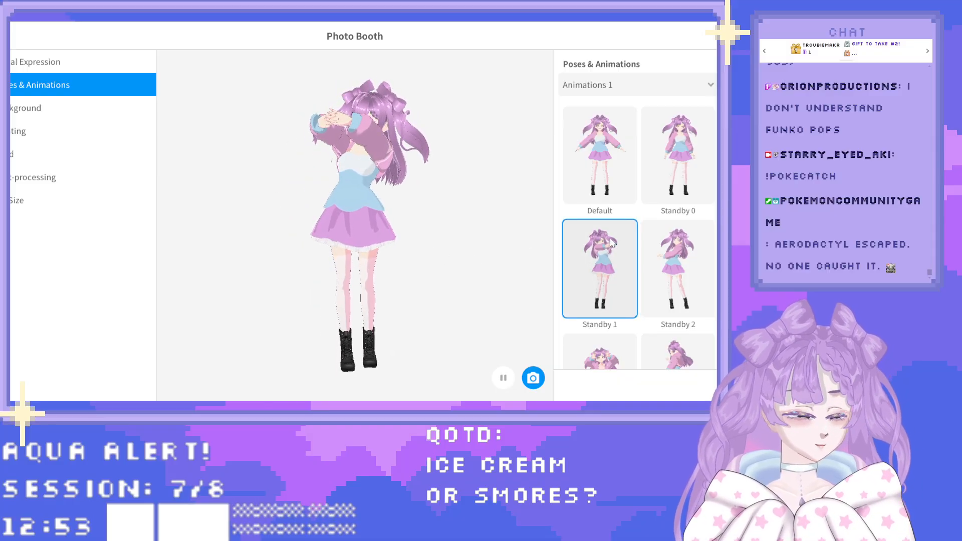
# Preview the Standby 3 through Standby 6 animations on the avatar, one after another.
pyautogui.scroll(-2, 614, 248)
pyautogui.click(612, 303)
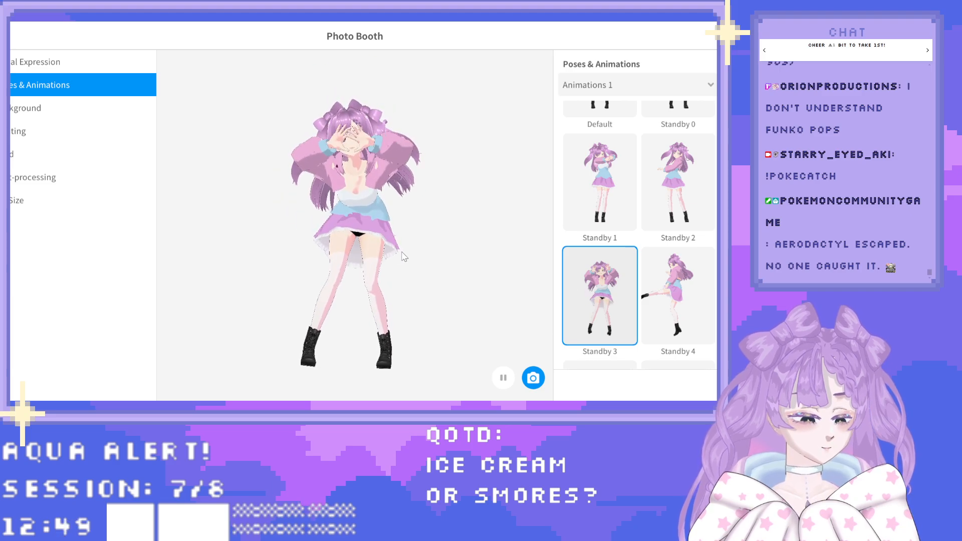
pyautogui.click(663, 296)
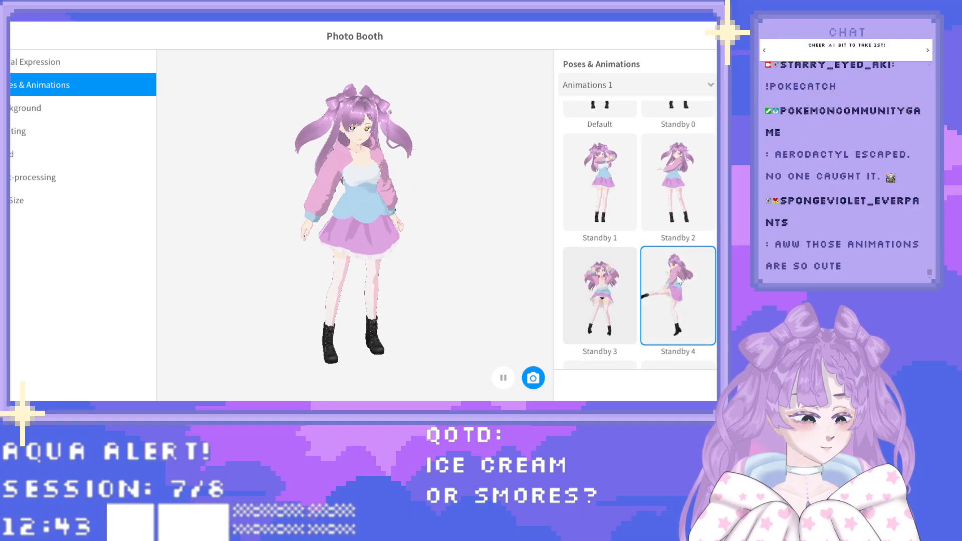
pyautogui.scroll(-2, 677, 278)
pyautogui.scroll(-3, 672, 274)
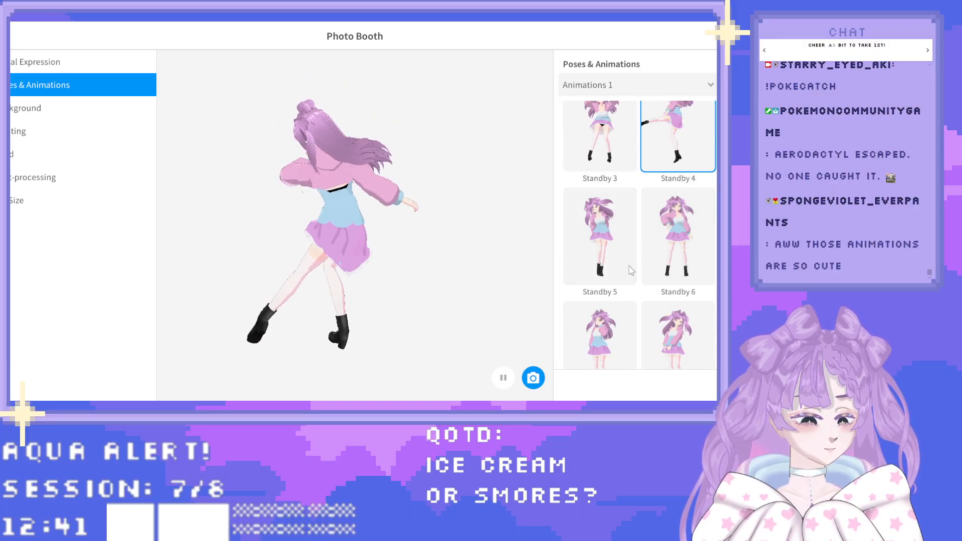
pyautogui.click(600, 242)
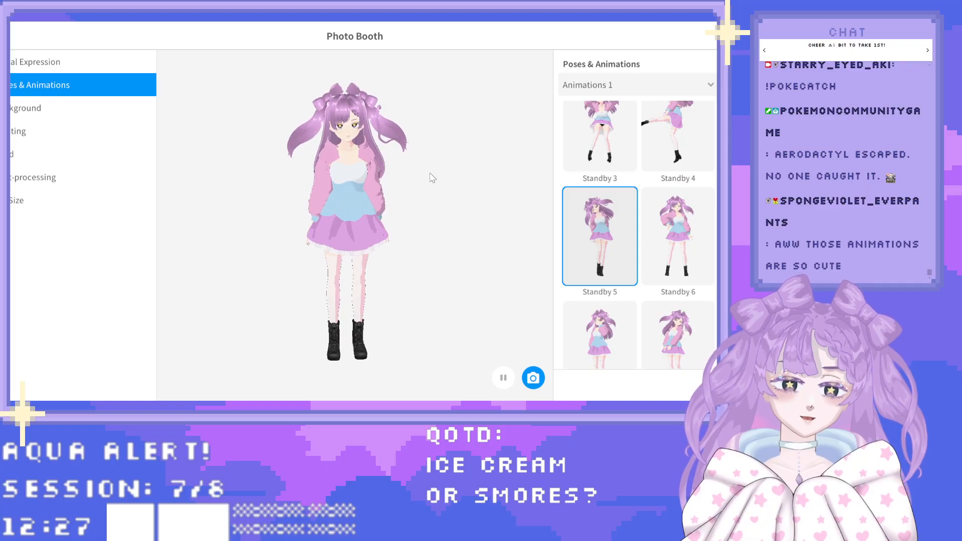
pyautogui.click(667, 236)
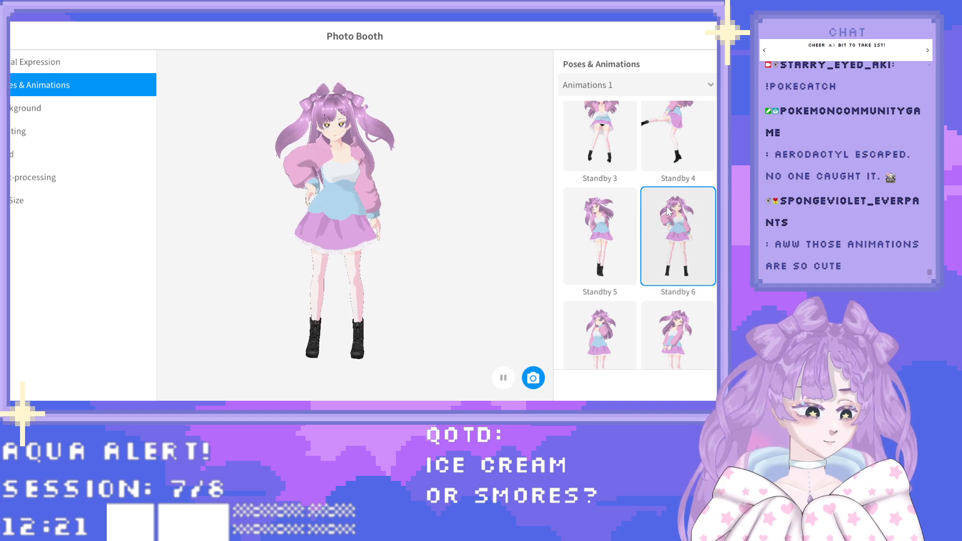
# Preview the Standby 7 through Standby 10 animations on the avatar, one after another.
pyautogui.scroll(-3, 651, 199)
pyautogui.scroll(-1, 631, 220)
pyautogui.click(612, 235)
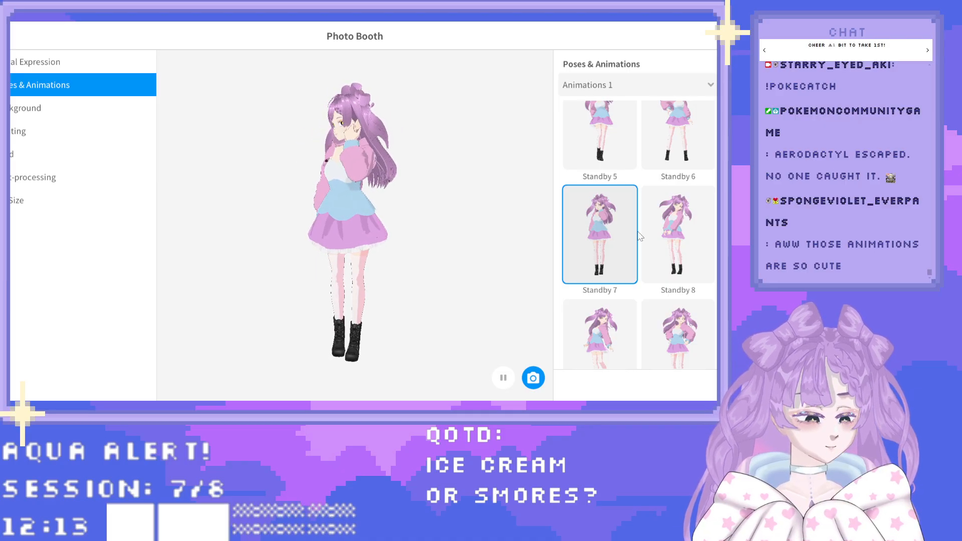
pyautogui.click(666, 232)
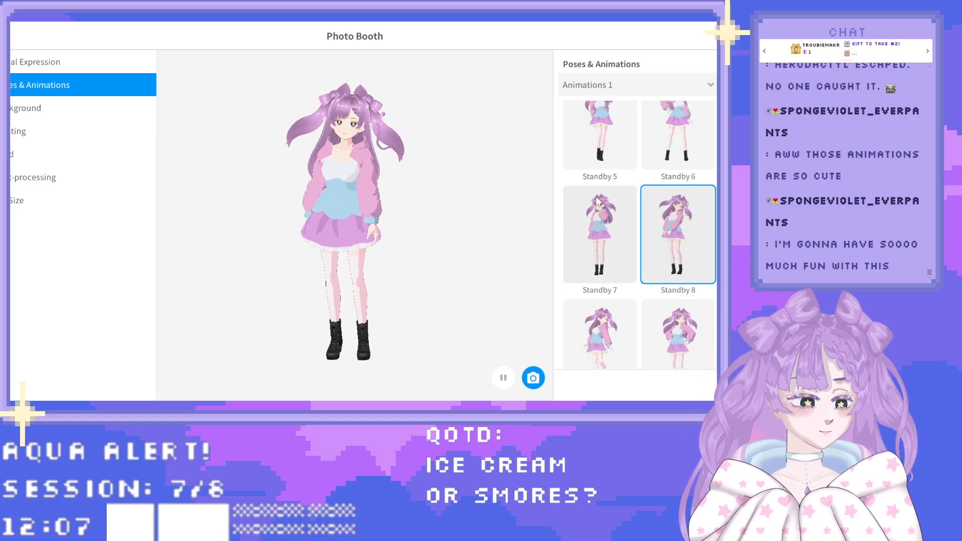
pyautogui.scroll(-2, 608, 199)
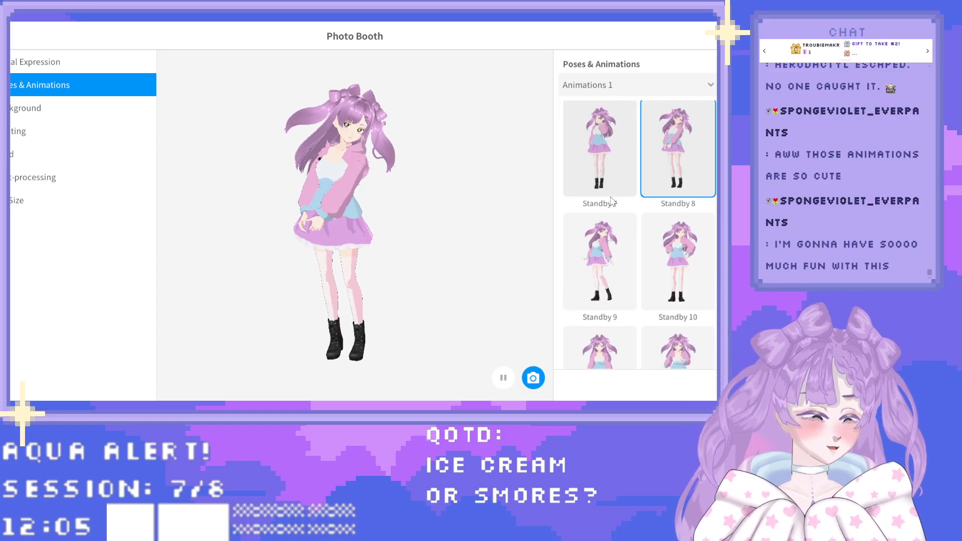
pyautogui.click(621, 248)
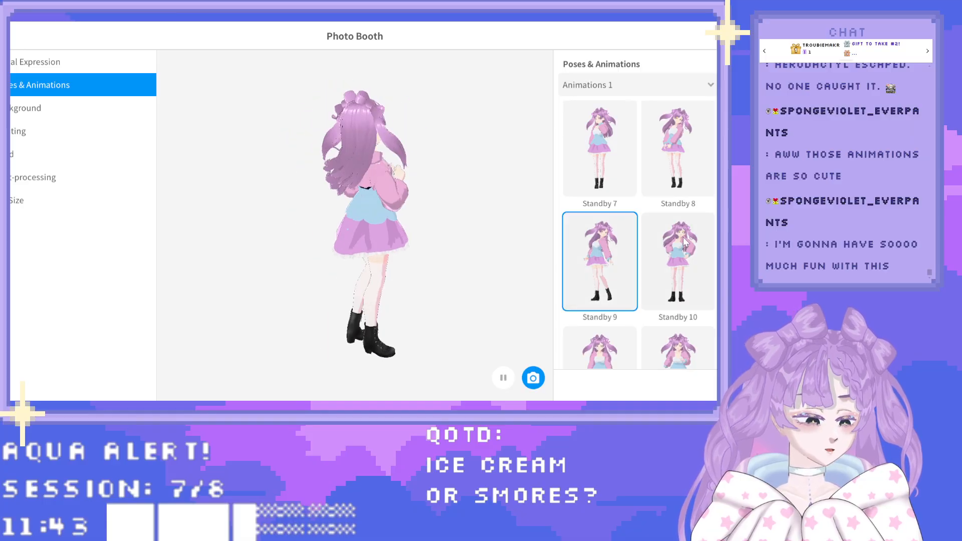
pyautogui.click(678, 260)
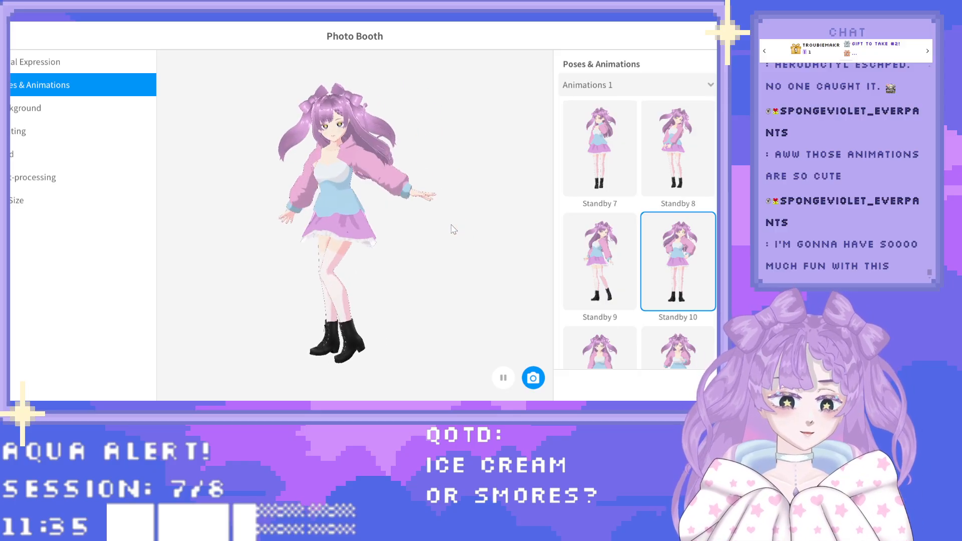
# Preview the Walking and Running animations to see the outfit and hair in motion.
pyautogui.scroll(-2, 627, 273)
pyautogui.click(627, 273)
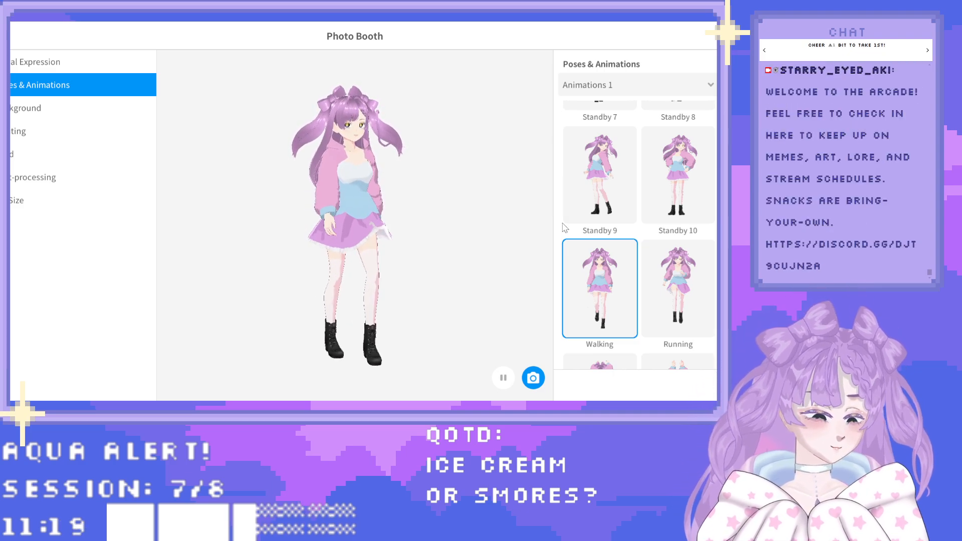
pyautogui.click(678, 288)
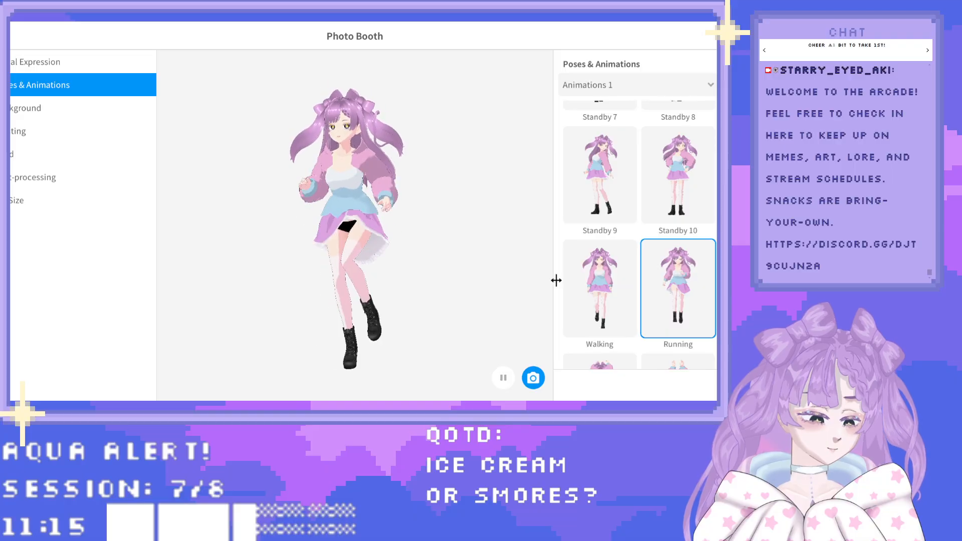
# Preview the four jumping animations, Jumping 0 through Jumping 3, on the avatar.
pyautogui.scroll(-2, 601, 291)
pyautogui.click(610, 302)
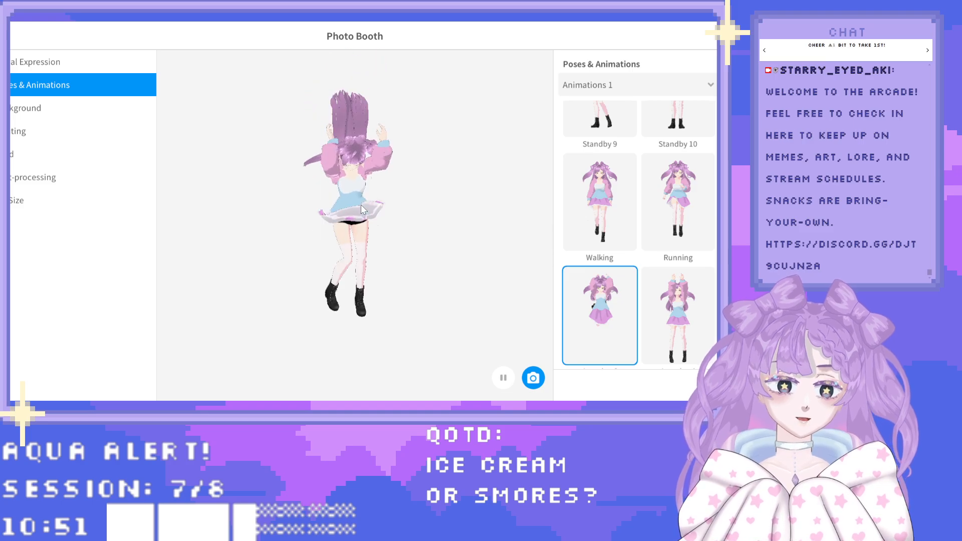
pyautogui.scroll(-2, 641, 281)
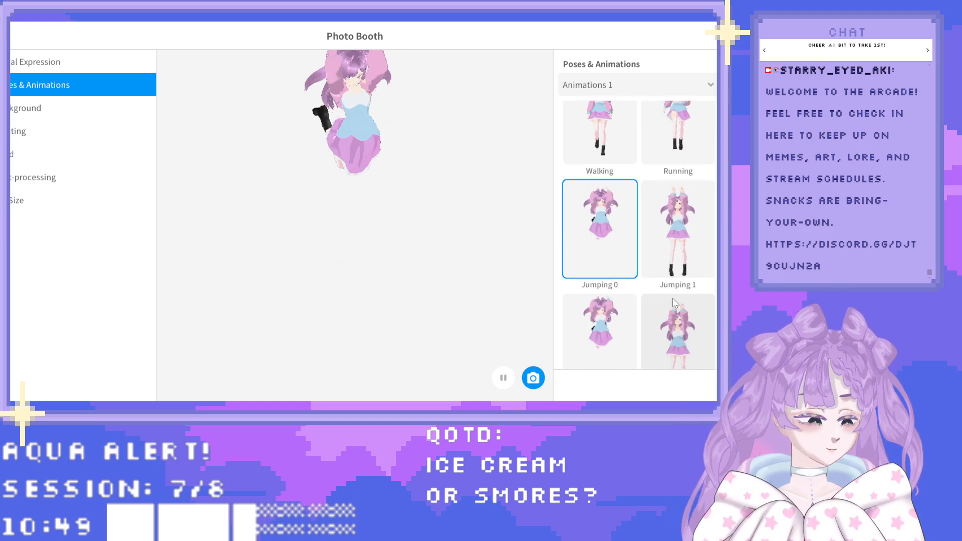
pyautogui.click(676, 236)
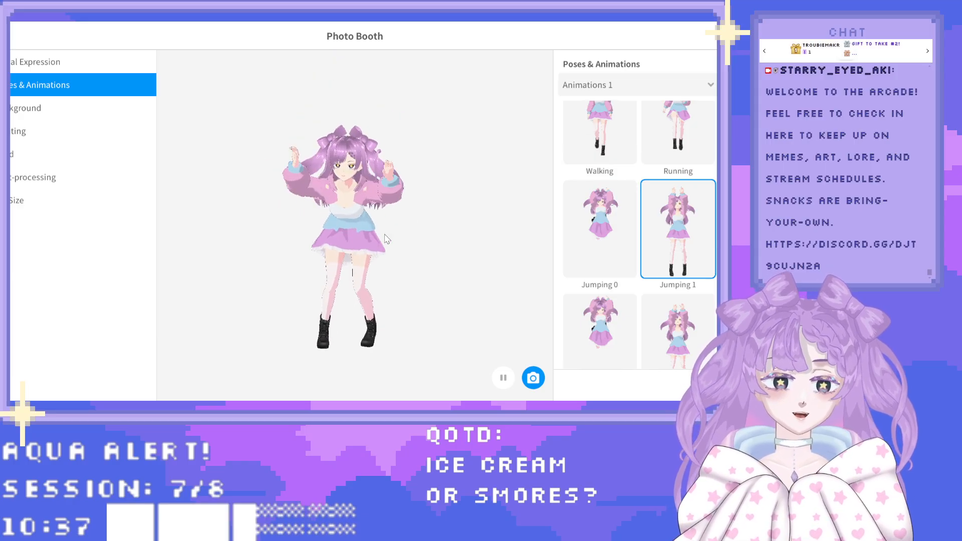
pyautogui.scroll(-2, 601, 235)
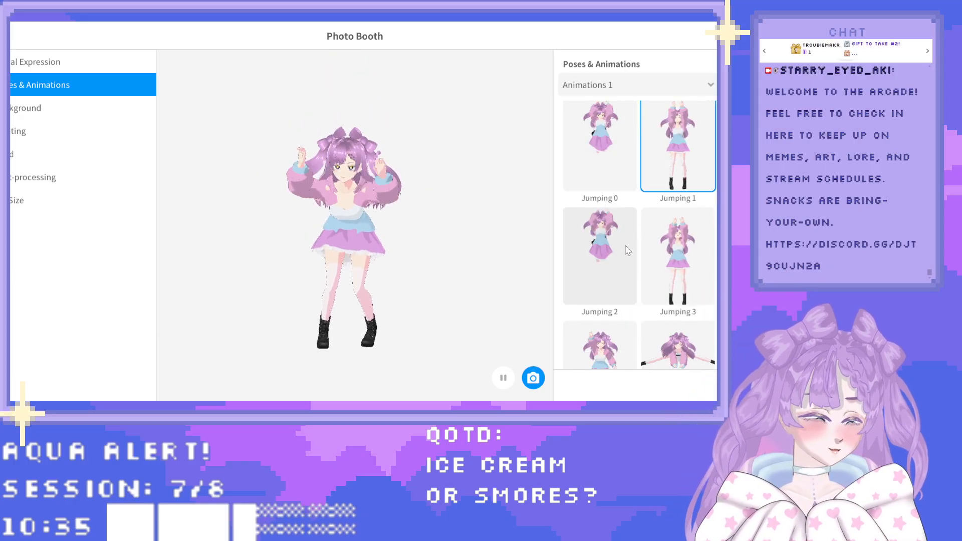
pyautogui.click(600, 251)
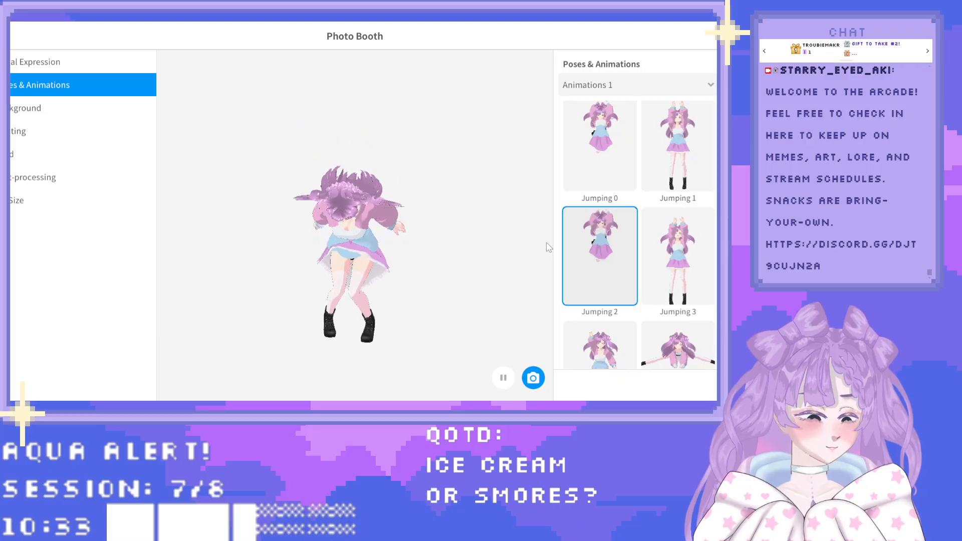
pyautogui.click(671, 272)
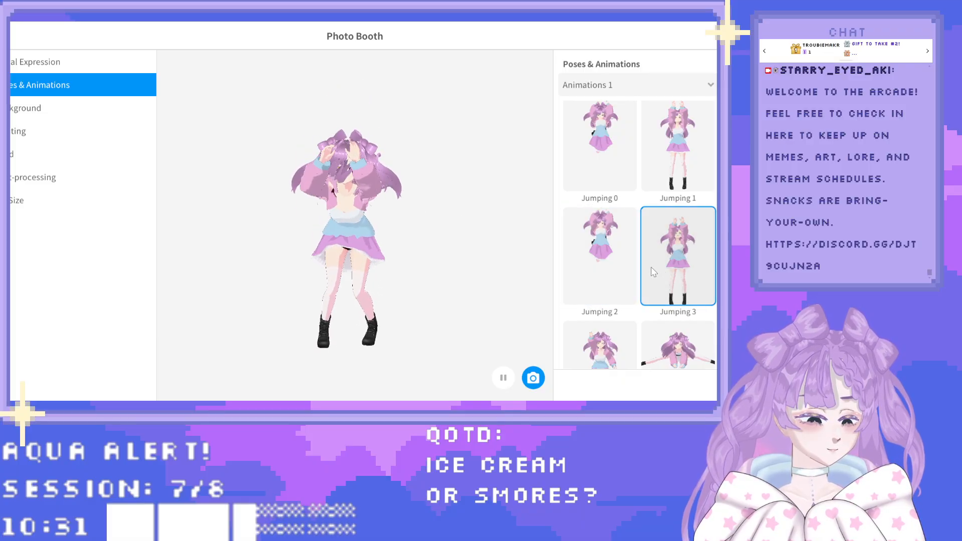
# Preview the Hey! and Vaulting Horse animations on the avatar.
pyautogui.scroll(-2, 653, 271)
pyautogui.scroll(-1, 653, 271)
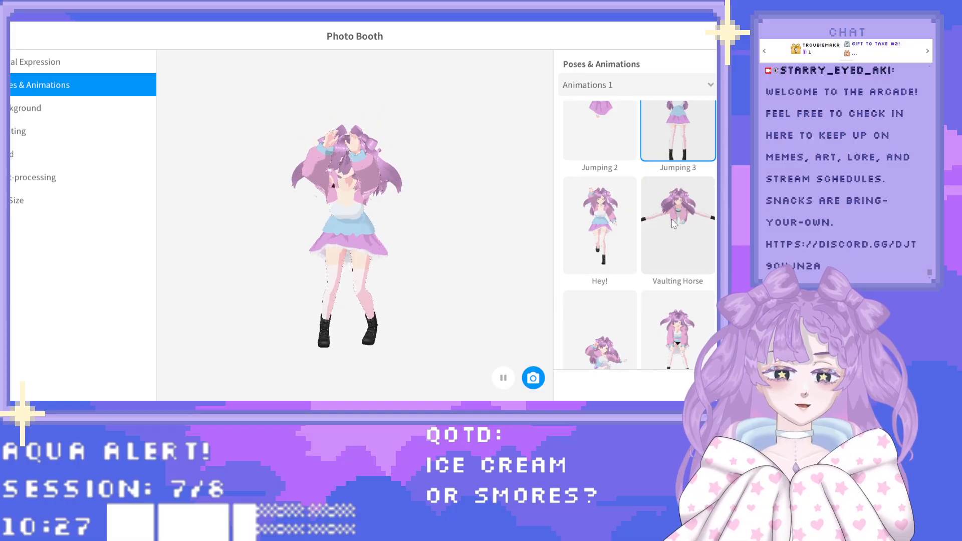
pyautogui.click(620, 235)
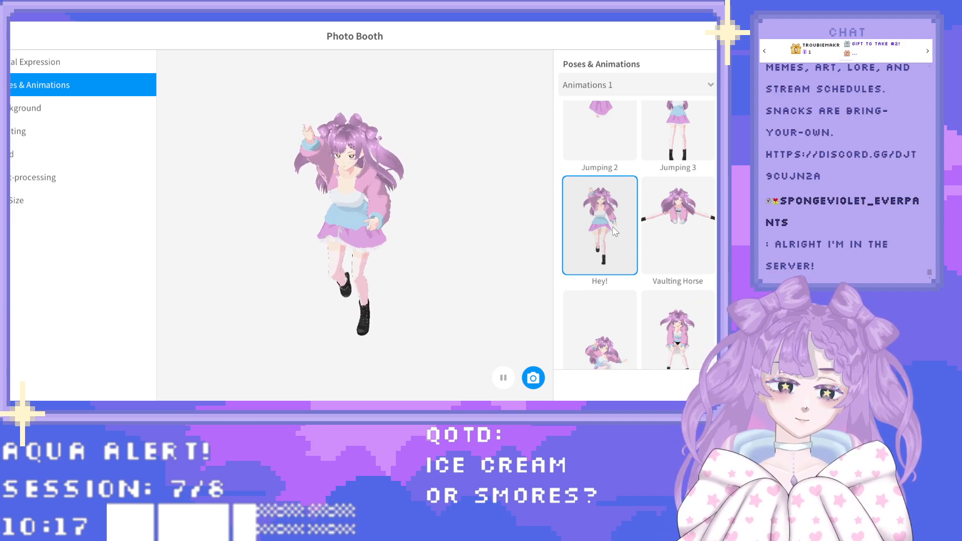
pyautogui.click(670, 235)
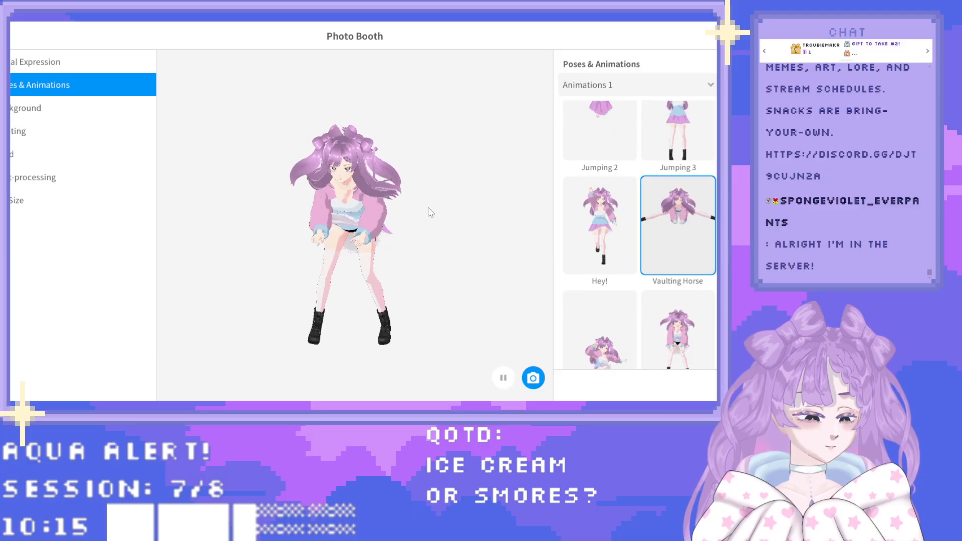
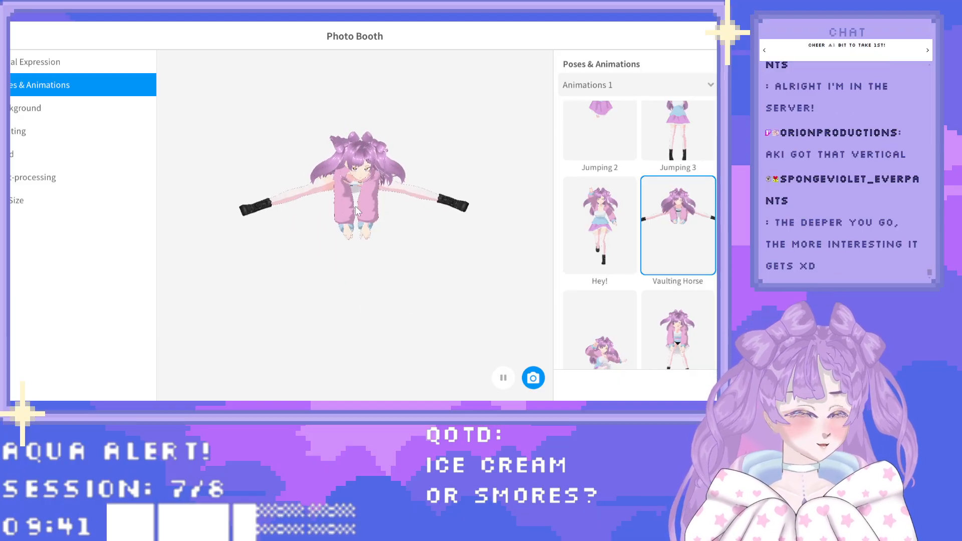
# Preview the Sliding and Tired animations, replaying Vaulting Horse and Tired once more.
pyautogui.scroll(-2, 627, 244)
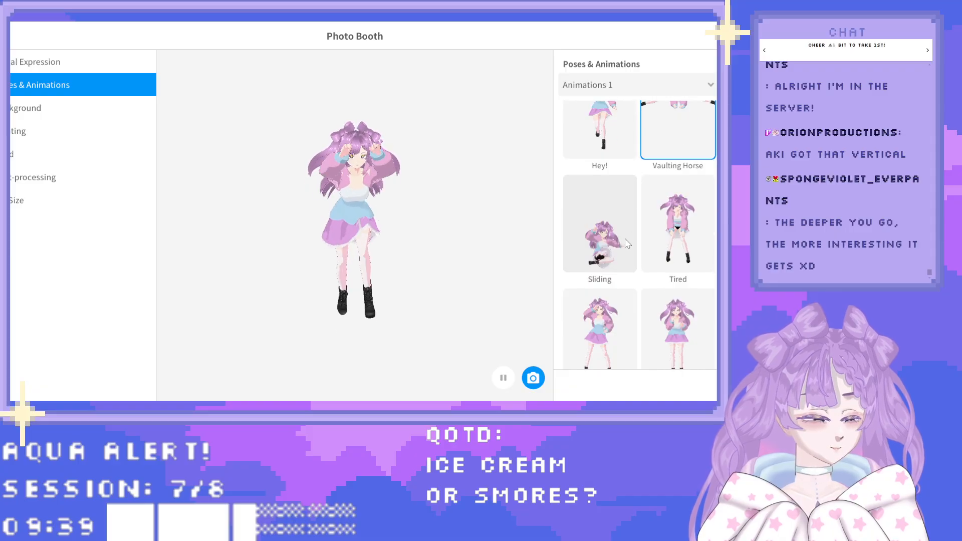
pyautogui.click(624, 238)
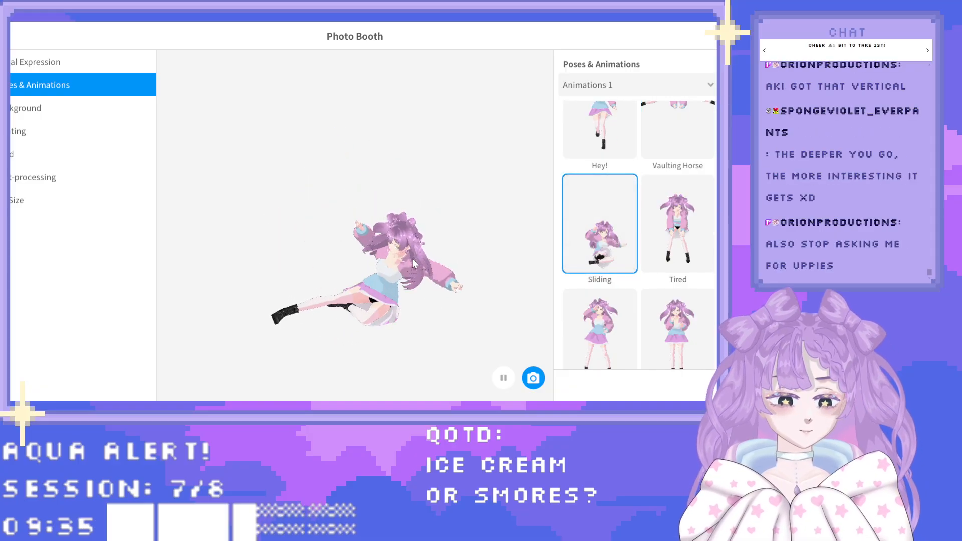
pyautogui.click(703, 227)
pyautogui.scroll(1, 701, 226)
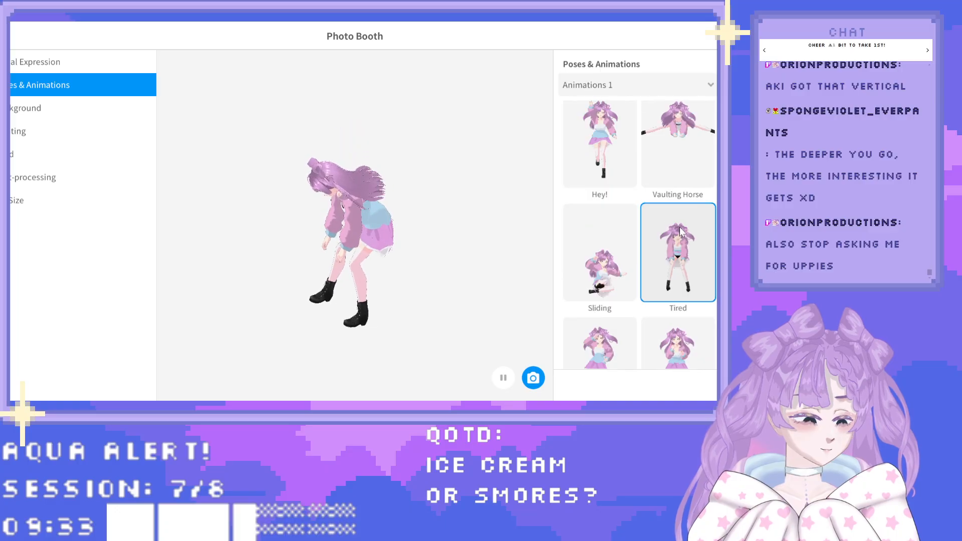
pyautogui.click(678, 168)
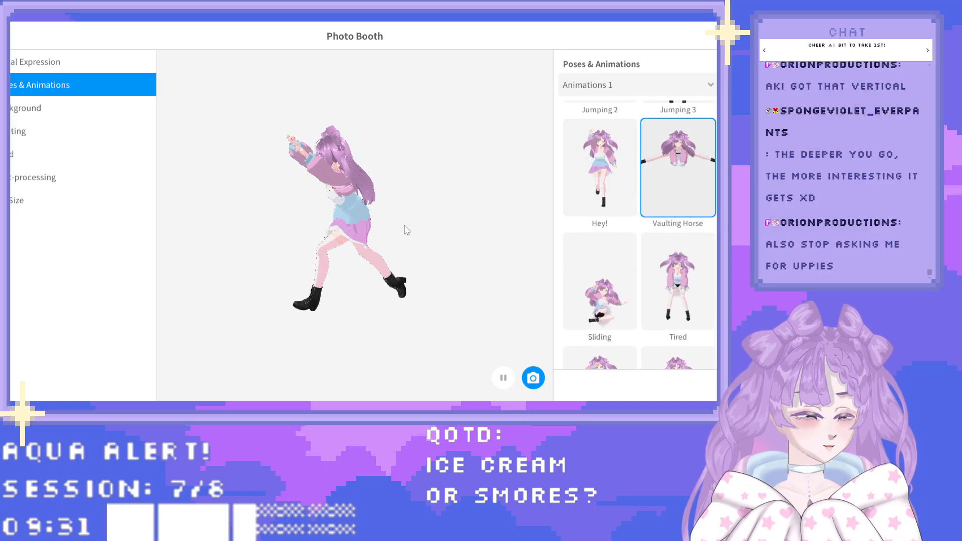
pyautogui.click(662, 284)
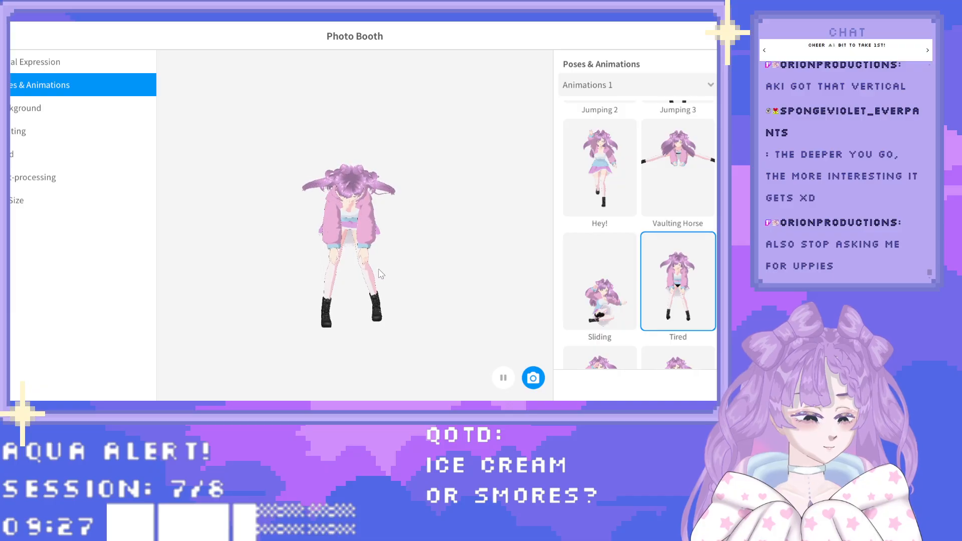
# Preview the Victory animation from the Animations 1 set on the avatar.
pyautogui.scroll(-2, 622, 250)
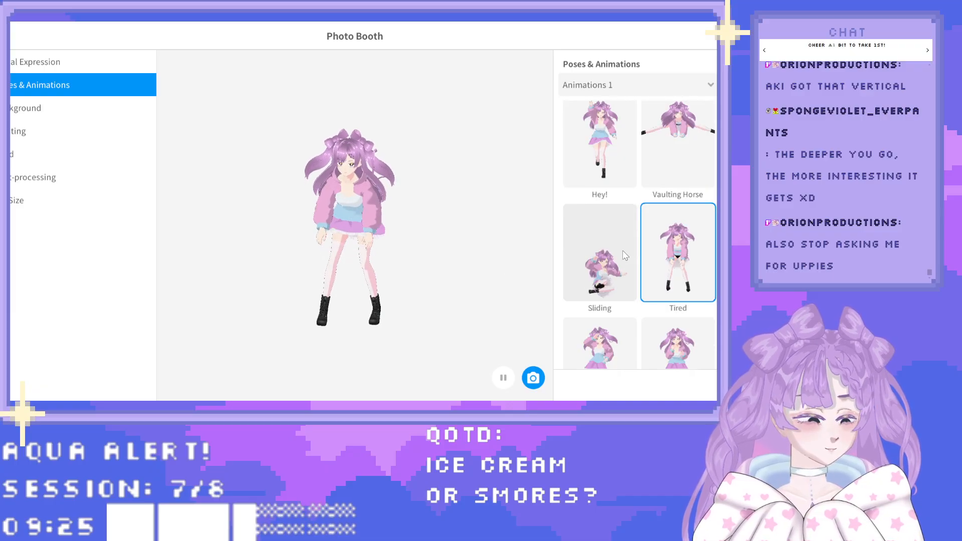
pyautogui.click(627, 283)
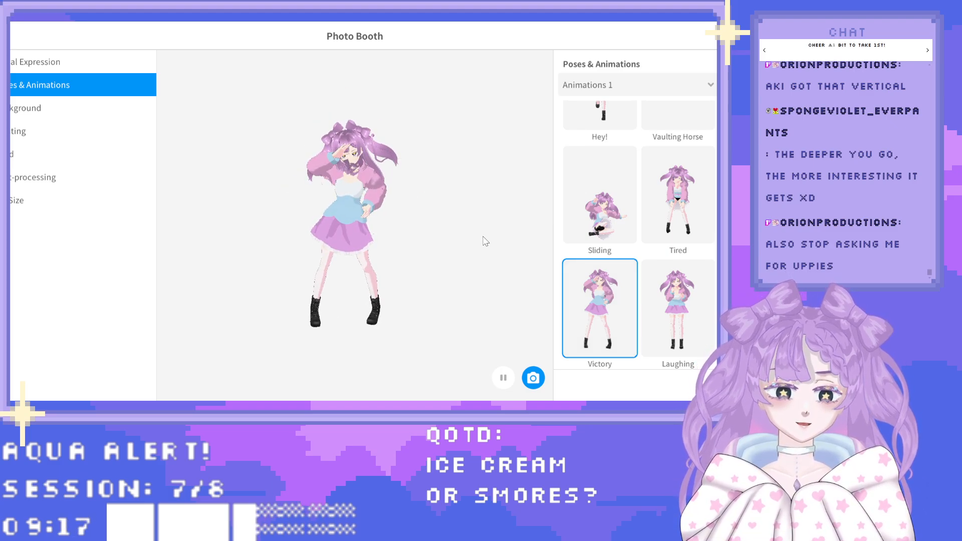
pyautogui.scroll(-1, 671, 241)
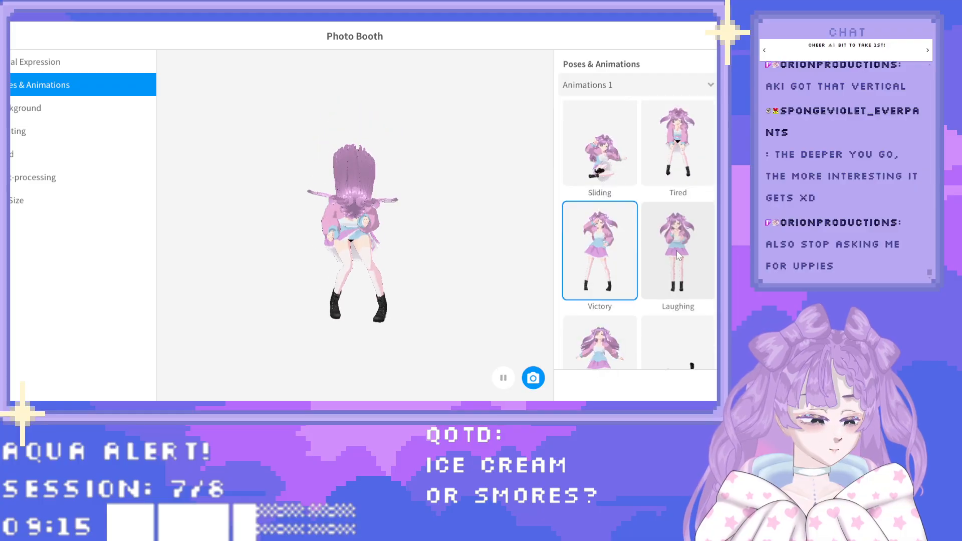
# Preview the Laughing, Damaged 0 and Damaged 1 animations on the avatar.
pyautogui.click(678, 255)
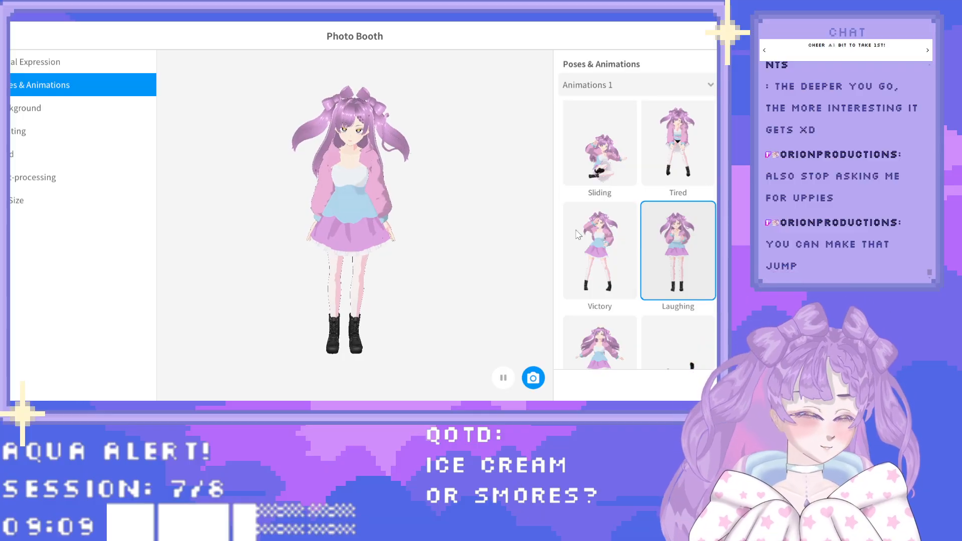
pyautogui.scroll(-2, 623, 241)
pyautogui.scroll(-1, 623, 241)
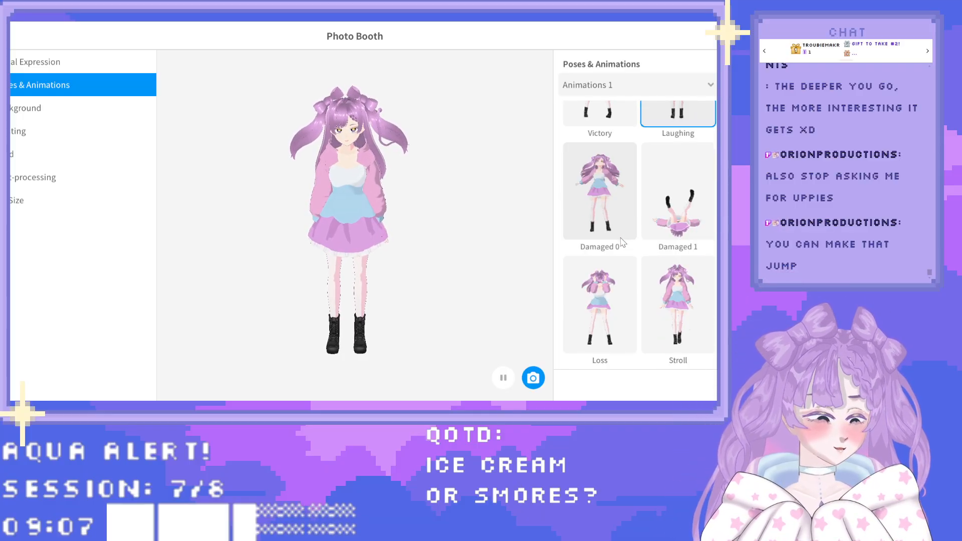
pyautogui.click(610, 201)
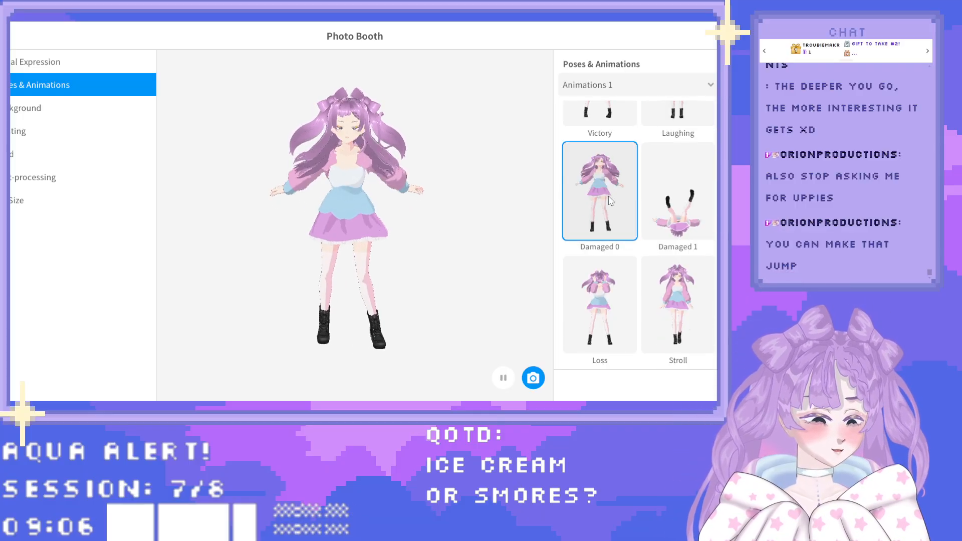
pyautogui.click(681, 201)
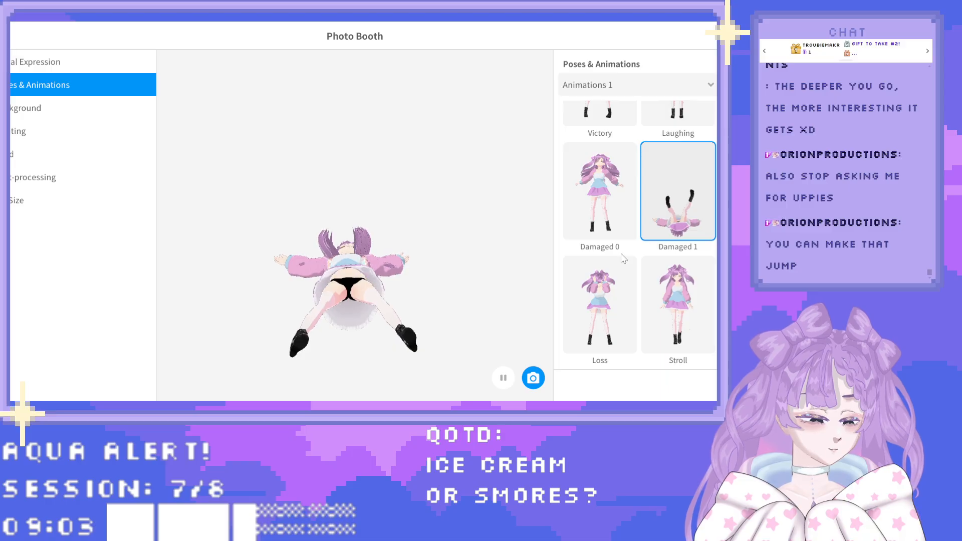
# Preview the Loss and Stroll animations on the avatar.
pyautogui.click(591, 303)
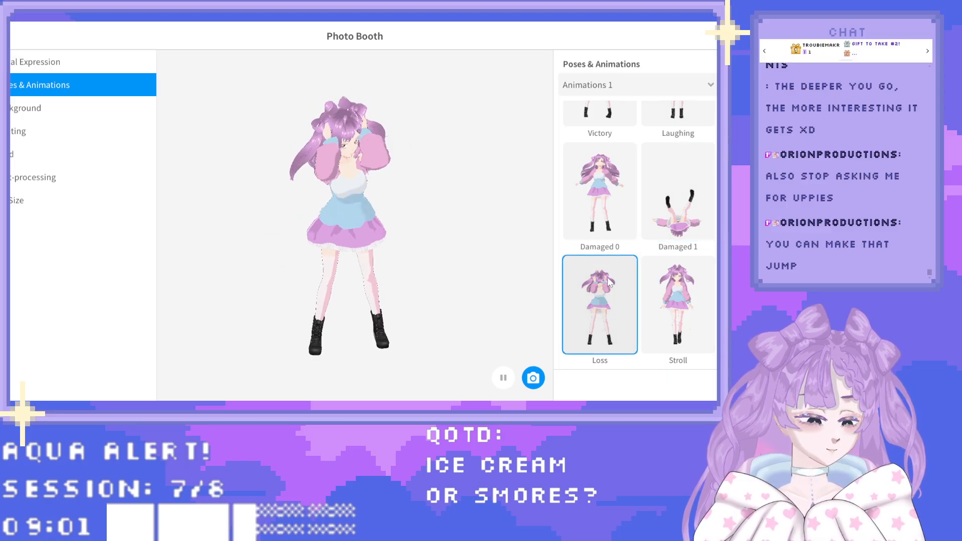
pyautogui.scroll(-2, 626, 285)
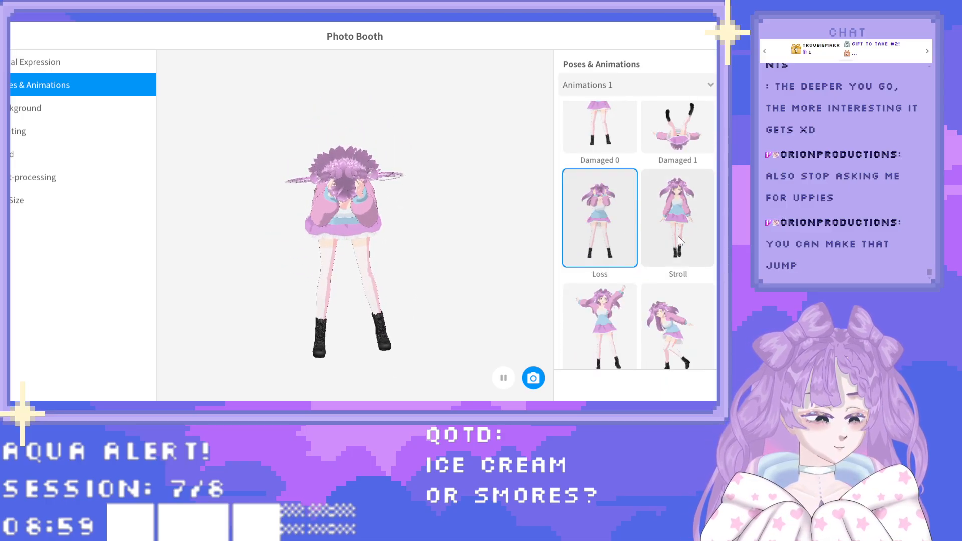
pyautogui.click(680, 221)
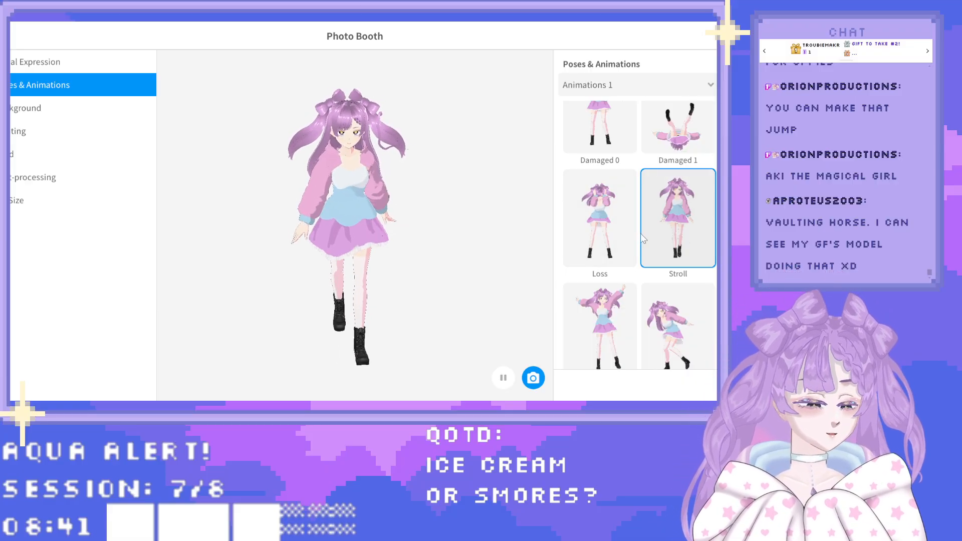
# Preview the Elated, Hey!, LMAO and SuperDelicious animations on the avatar.
pyautogui.scroll(-2, 643, 239)
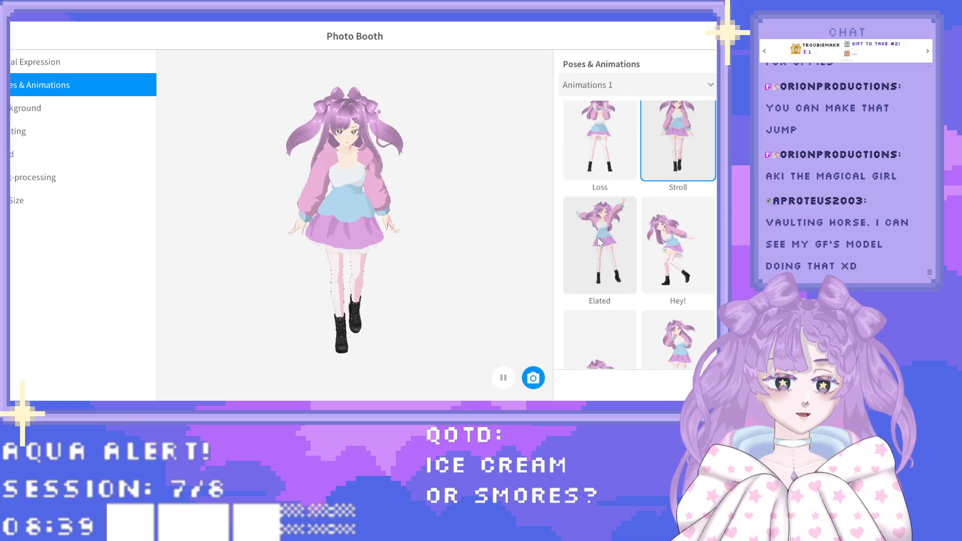
pyautogui.click(599, 241)
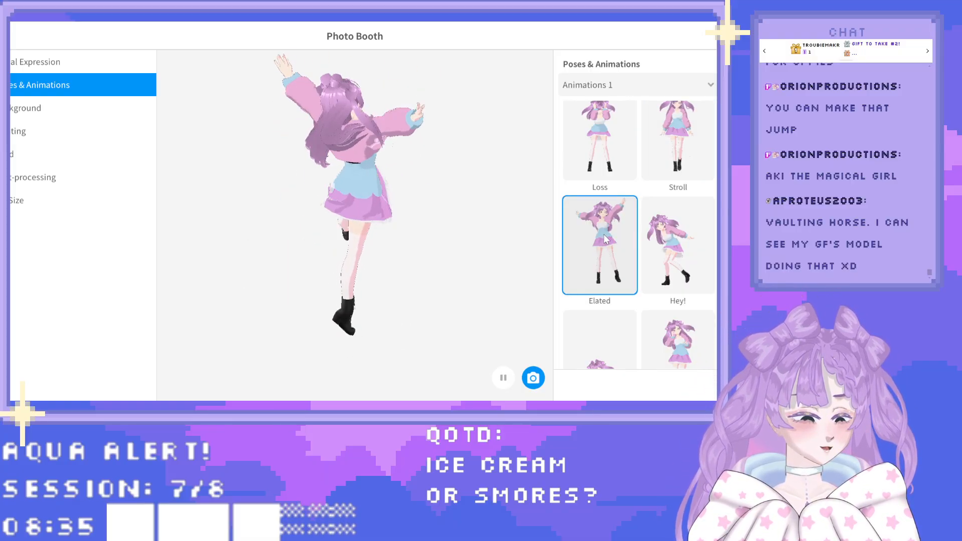
pyautogui.click(664, 248)
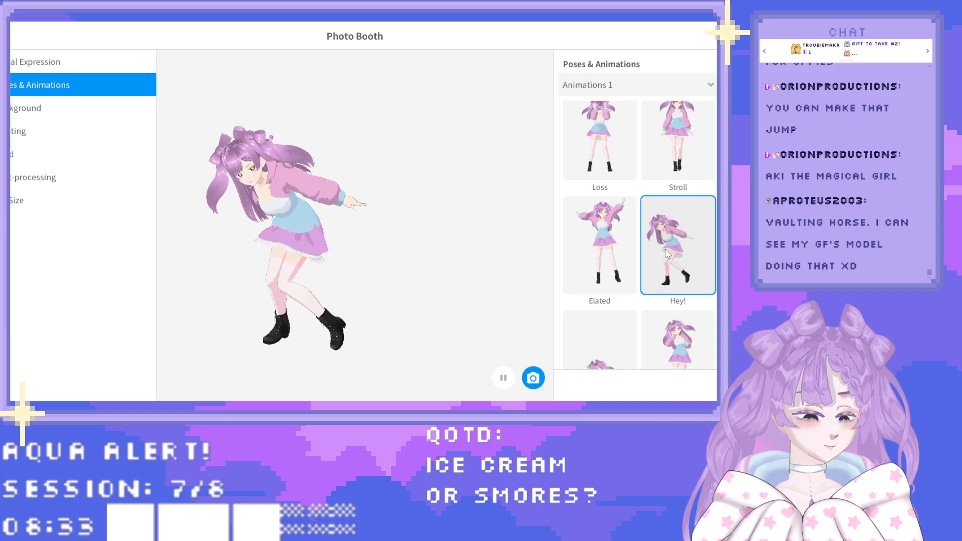
pyautogui.scroll(-2, 651, 253)
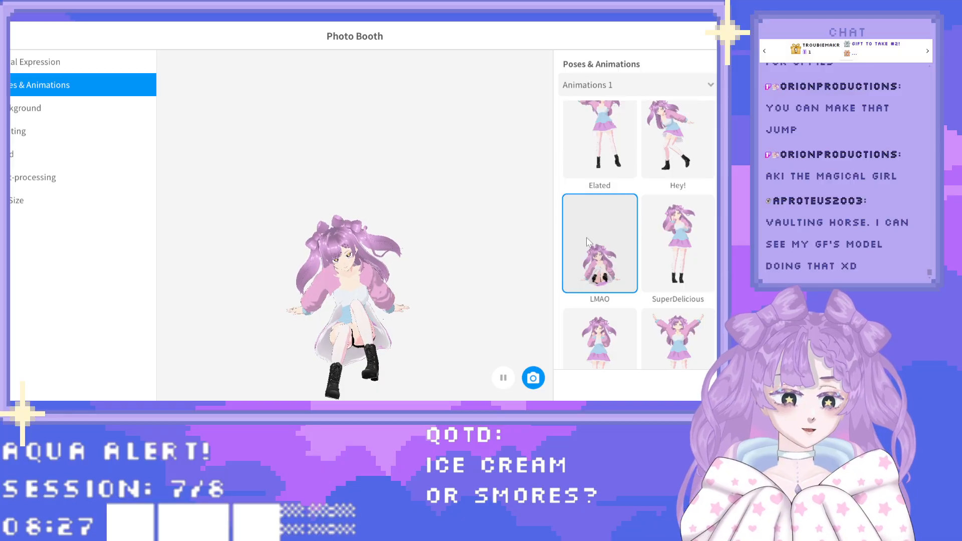
pyautogui.click(694, 246)
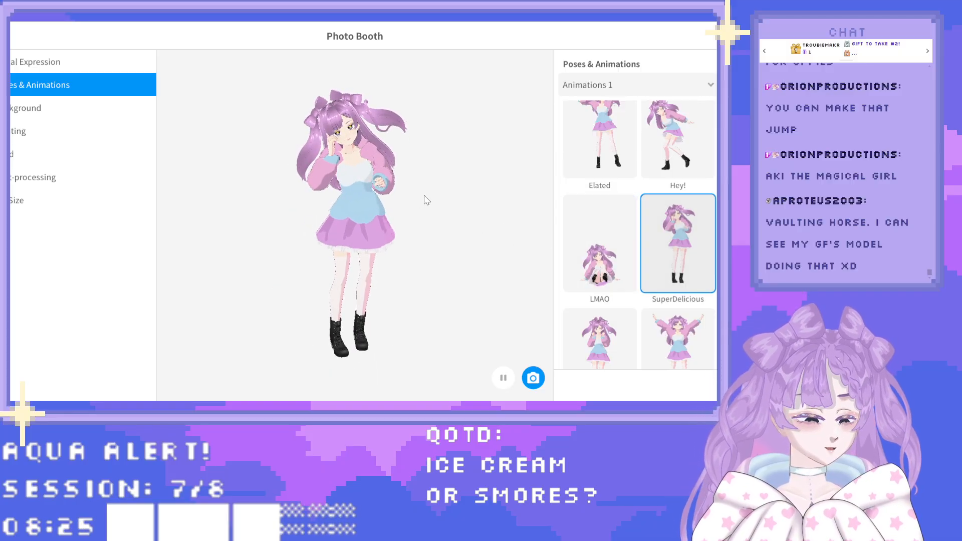
# Preview the Determined and Yay! animations on the avatar.
pyautogui.scroll(-3, 628, 214)
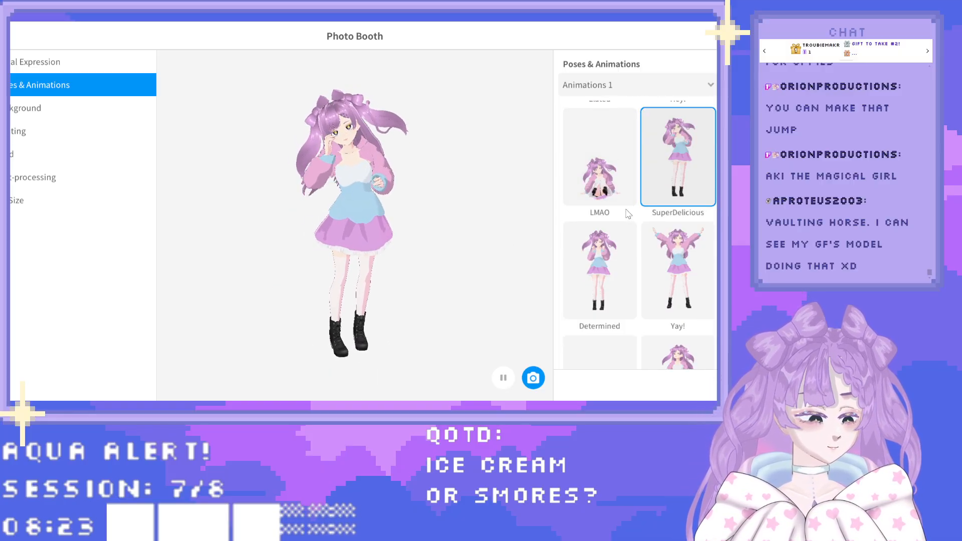
pyautogui.click(612, 209)
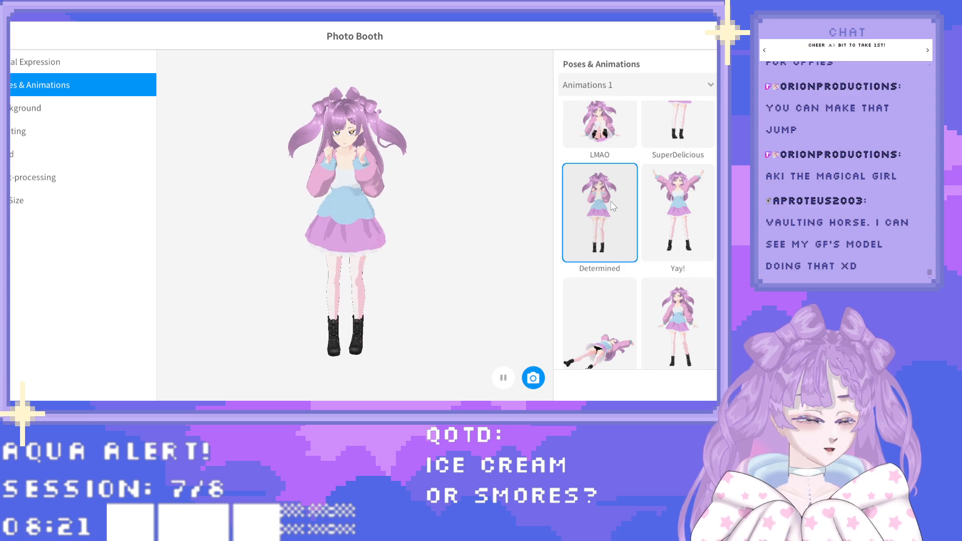
pyautogui.click(690, 203)
# Preview the Stretch, GazingUp1, GazingUp2 and LookOverShoulder animations on the avatar.
pyautogui.scroll(-2, 646, 212)
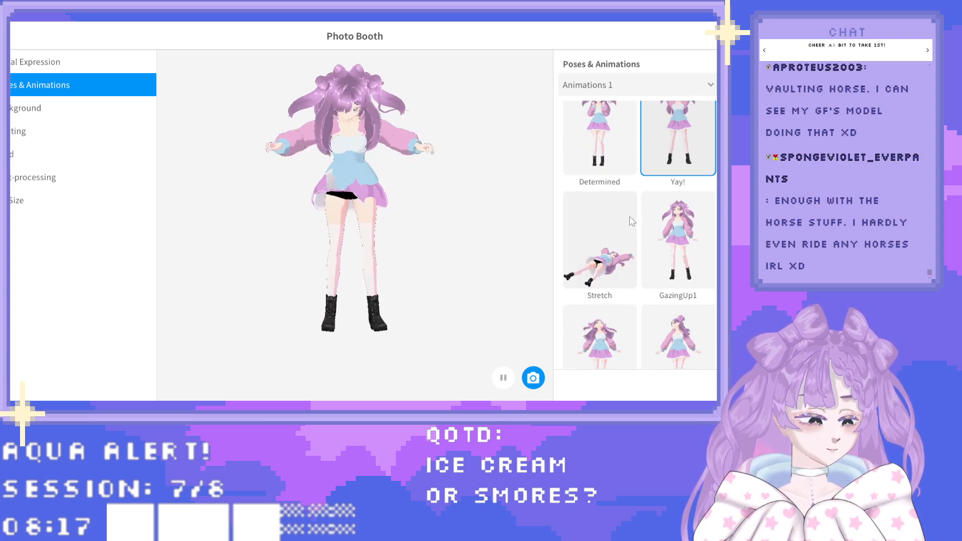
pyautogui.click(607, 234)
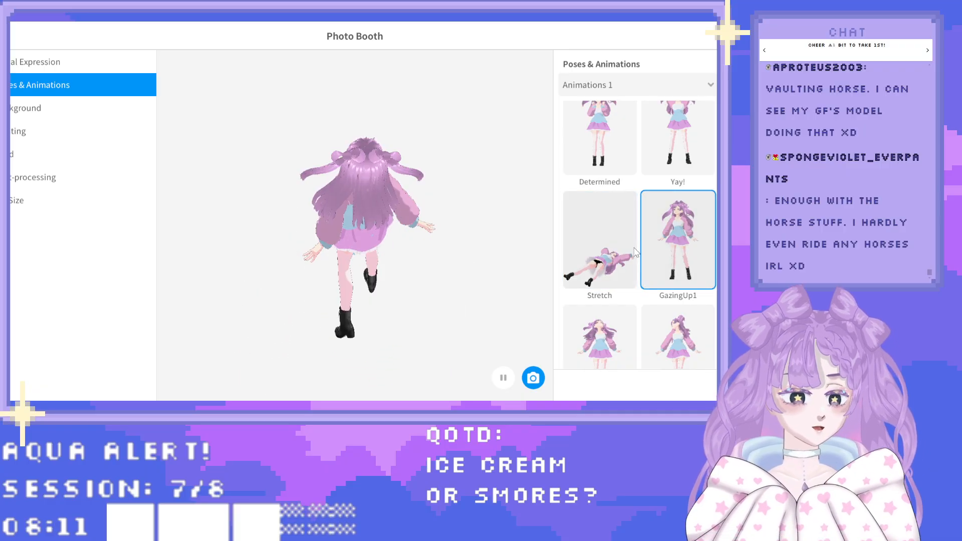
pyautogui.moveTo(360, 257); pyautogui.dragTo(432, 248, button='right')
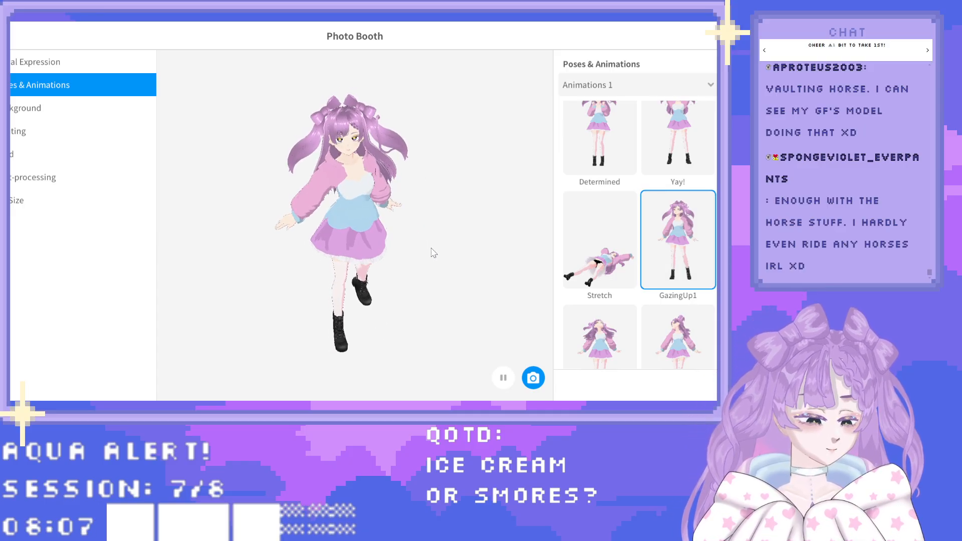
pyautogui.scroll(-2, 605, 260)
pyautogui.click(606, 263)
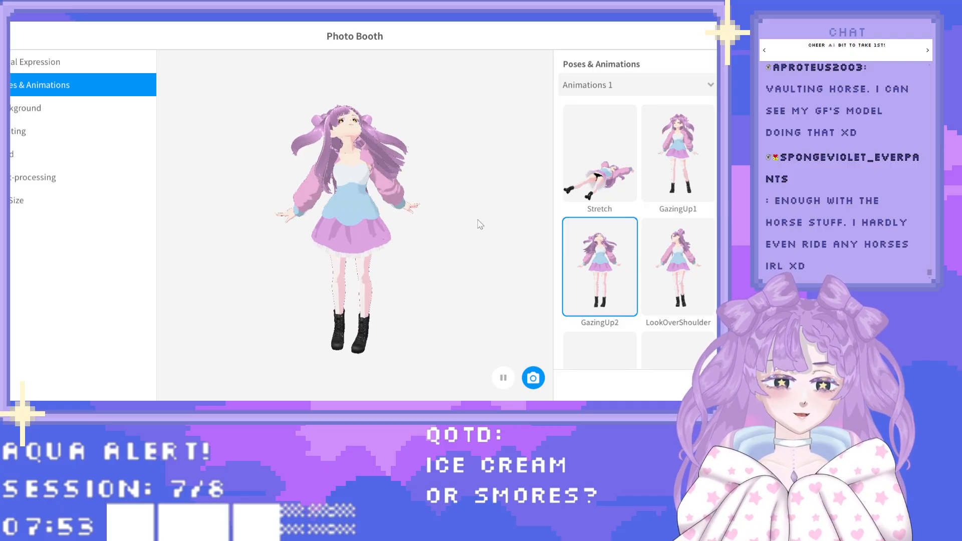
pyautogui.click(673, 250)
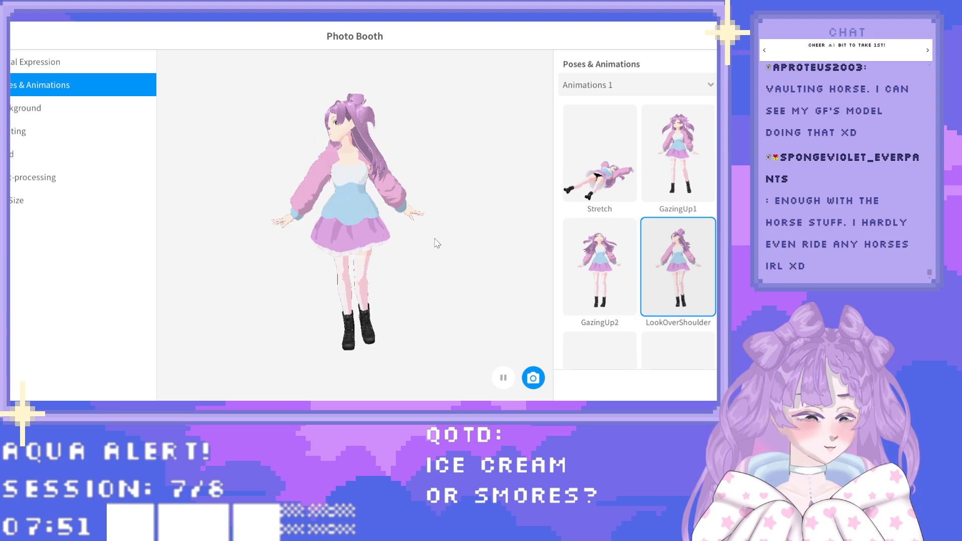
# Preview the four crouching animations, Crouching1 through Crouching4, on the avatar.
pyautogui.scroll(-3, 651, 253)
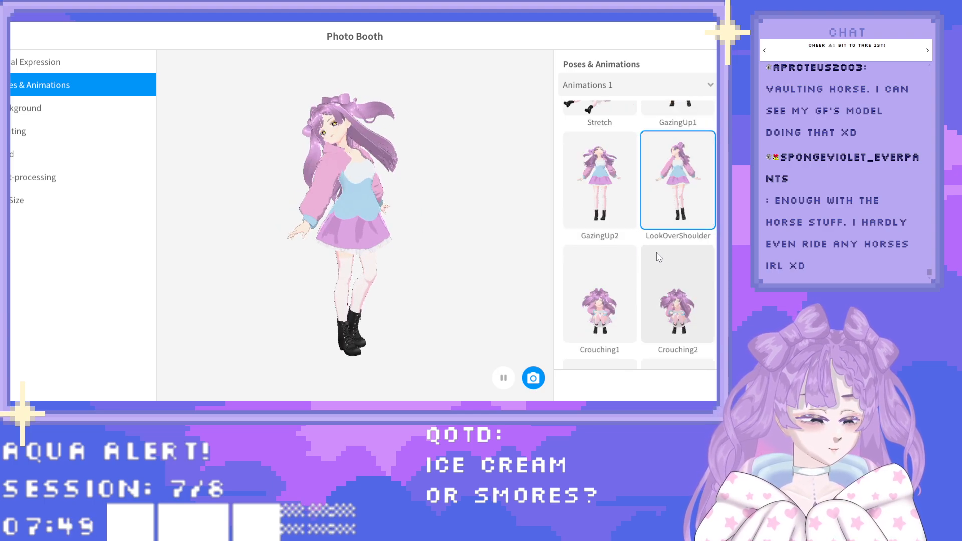
pyautogui.click(613, 255)
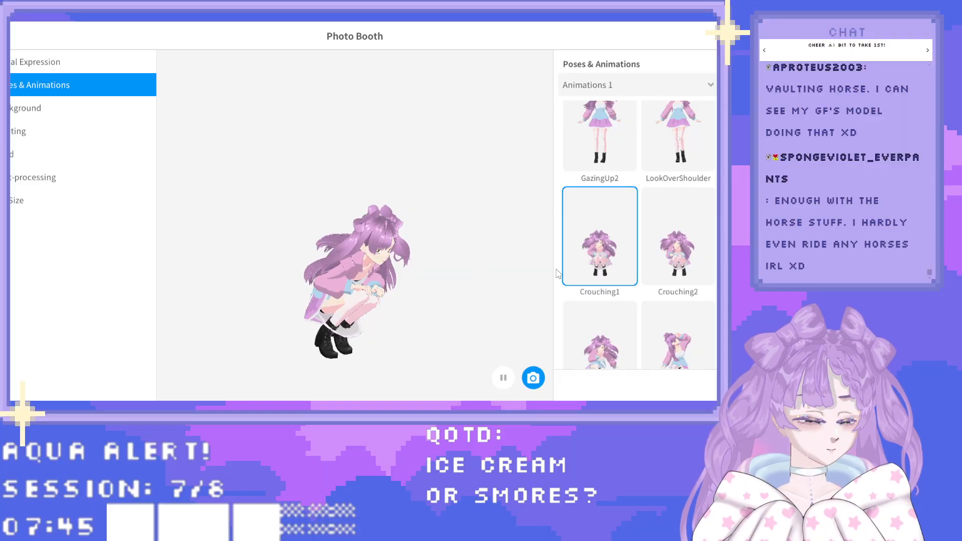
pyautogui.click(665, 251)
pyautogui.moveTo(464, 261)
pyautogui.mouseDown(button='right')
pyautogui.moveTo(399, 263)
pyautogui.moveTo(463, 275)
pyautogui.mouseUp(button='right')
pyautogui.scroll(-2, 614, 281)
pyautogui.click(614, 281)
pyautogui.scroll(-1, 630, 261)
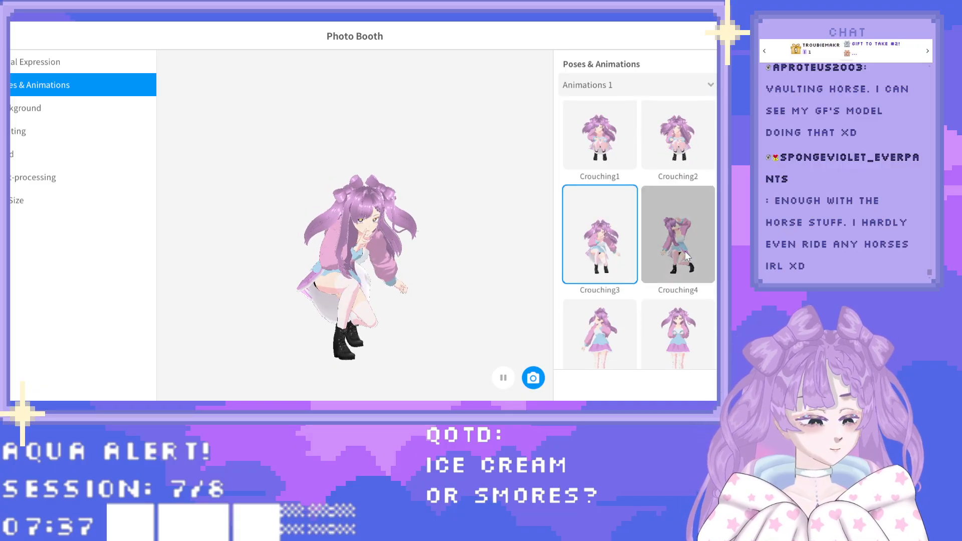
pyautogui.click(684, 251)
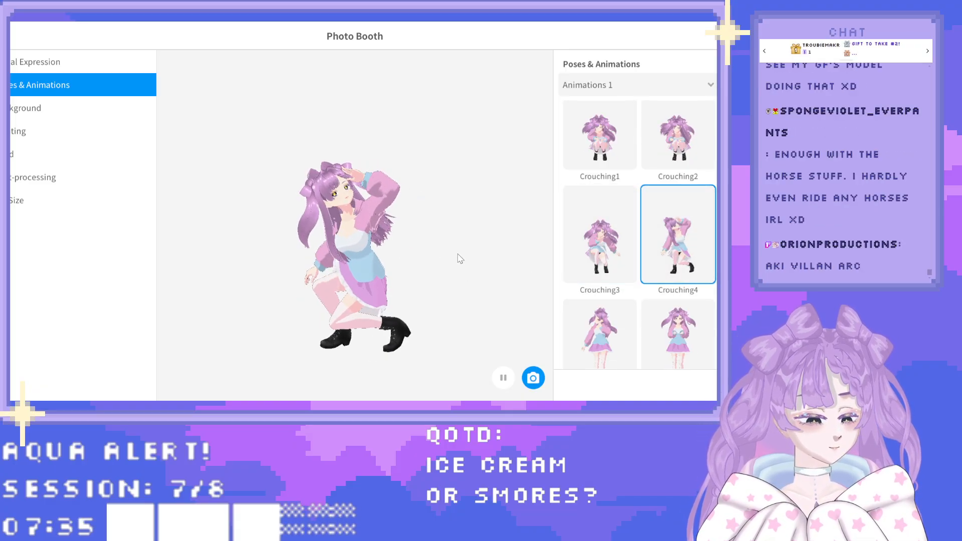
# Preview the AwkwardSmile, HoldOutHands and LieDown1 animations on the avatar.
pyautogui.scroll(-2, 611, 288)
pyautogui.click(611, 288)
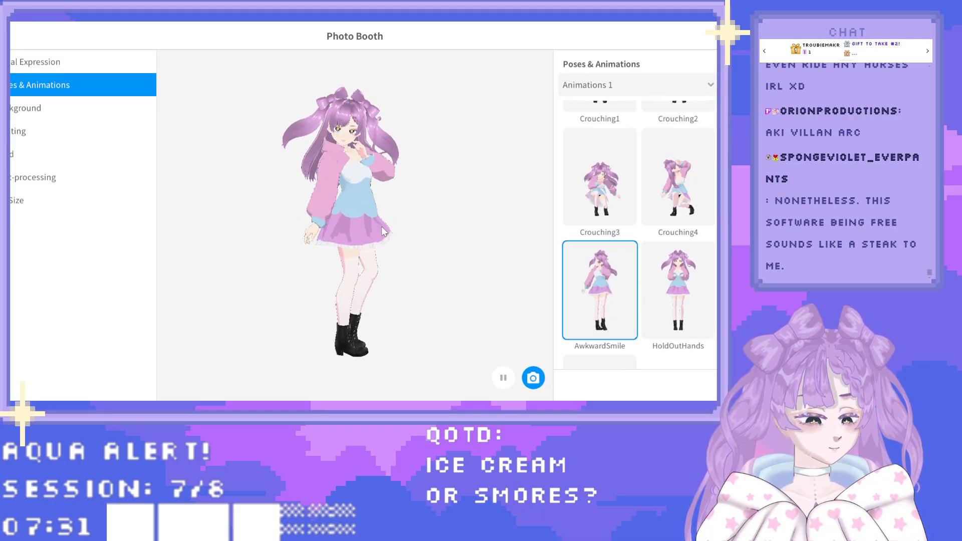
pyautogui.scroll(-2, 666, 222)
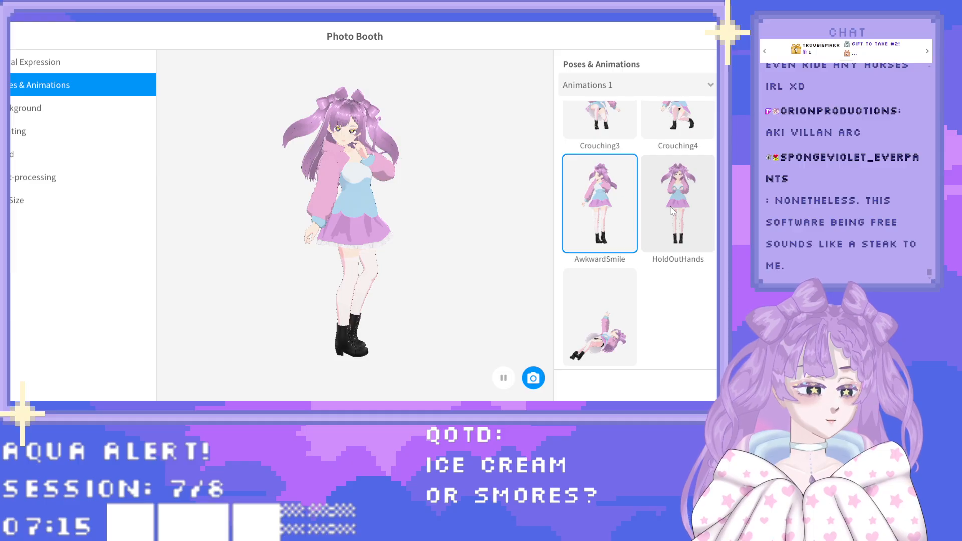
pyautogui.click(664, 193)
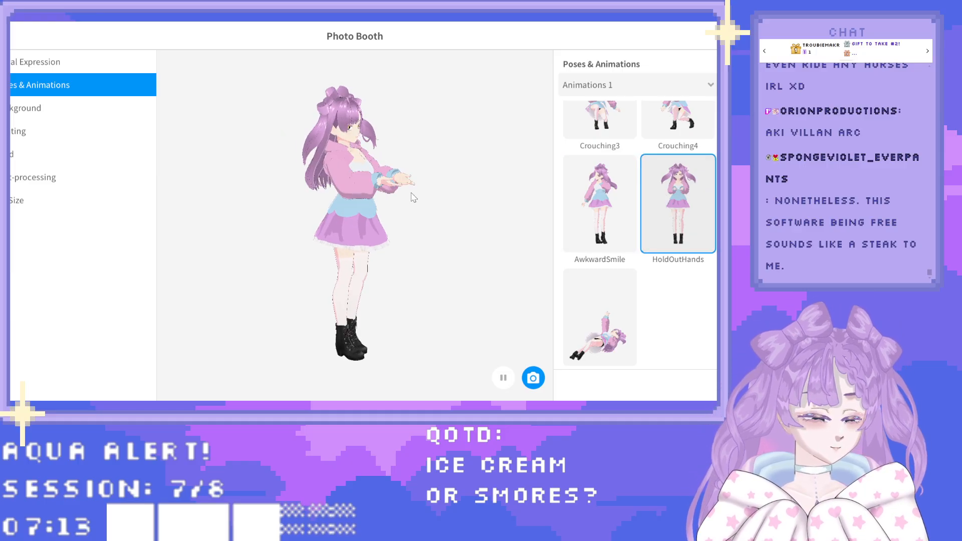
pyautogui.click(597, 296)
pyautogui.scroll(-1, 618, 301)
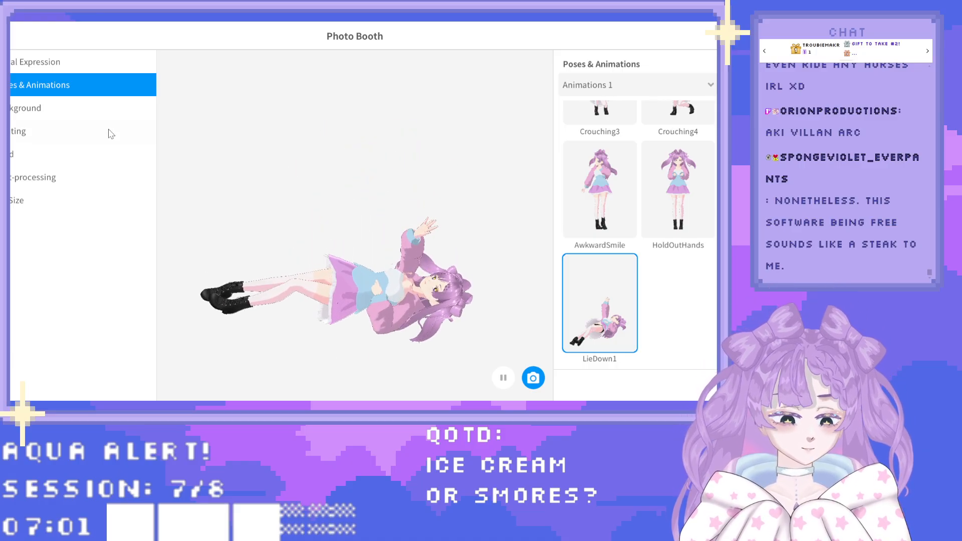
# Check the facial expression settings, and apply the AwkwardSmile animation to the avatar again.
pyautogui.click(58, 61)
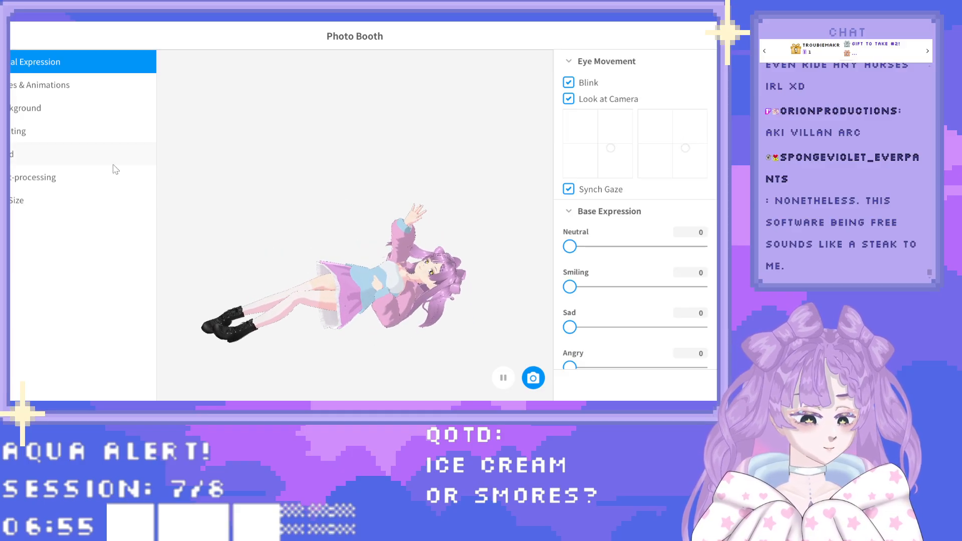
pyautogui.click(93, 88)
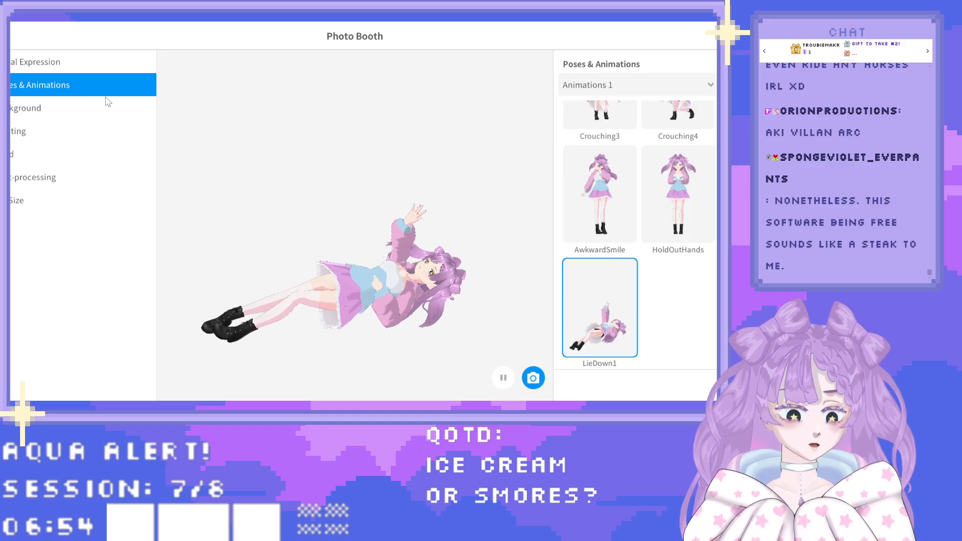
pyautogui.scroll(2, 625, 263)
pyautogui.click(622, 271)
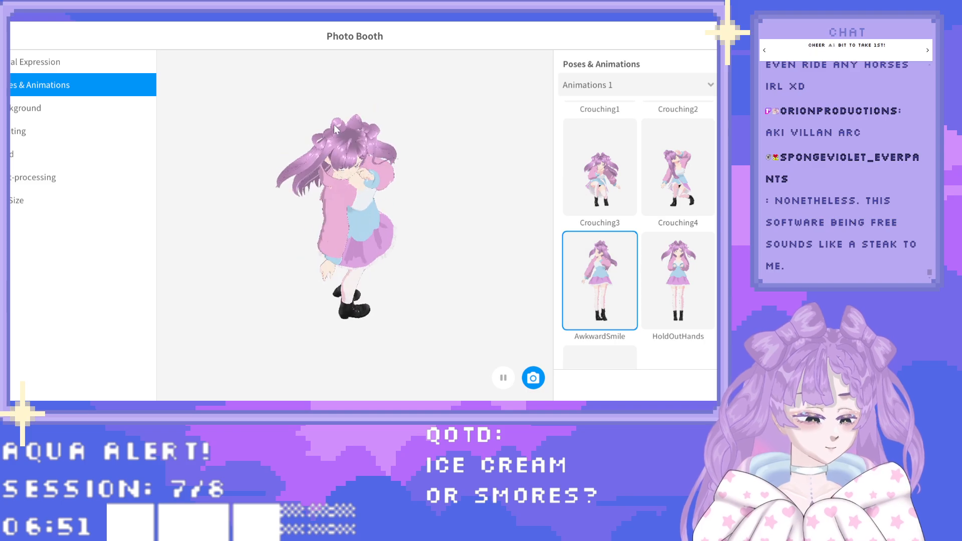
# Set the avatar's Smiling base expression to 55 and view the face up close.
pyautogui.click(119, 68)
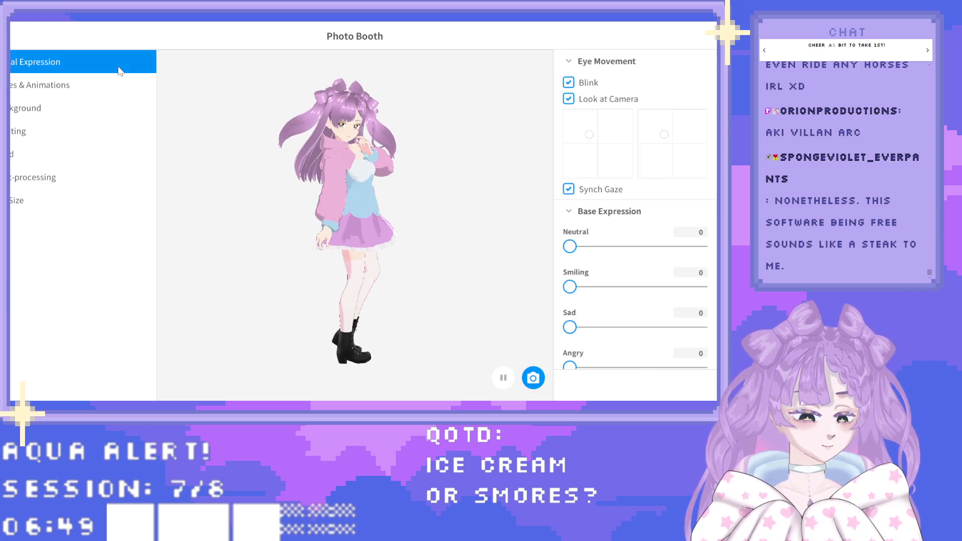
pyautogui.moveTo(570, 287); pyautogui.dragTo(642, 287)
pyautogui.scroll(5, 374, 146)
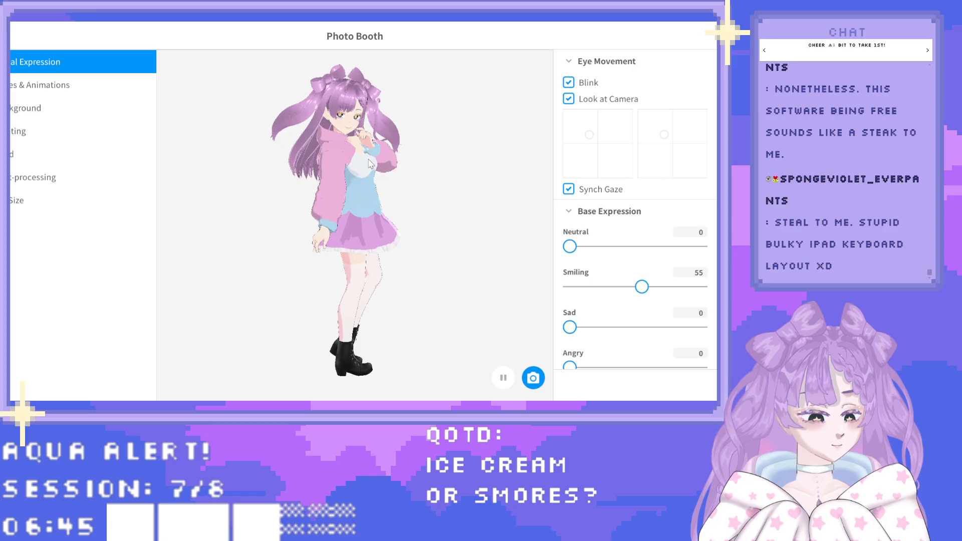
pyautogui.scroll(3, 374, 147)
pyautogui.scroll(4, 401, 221)
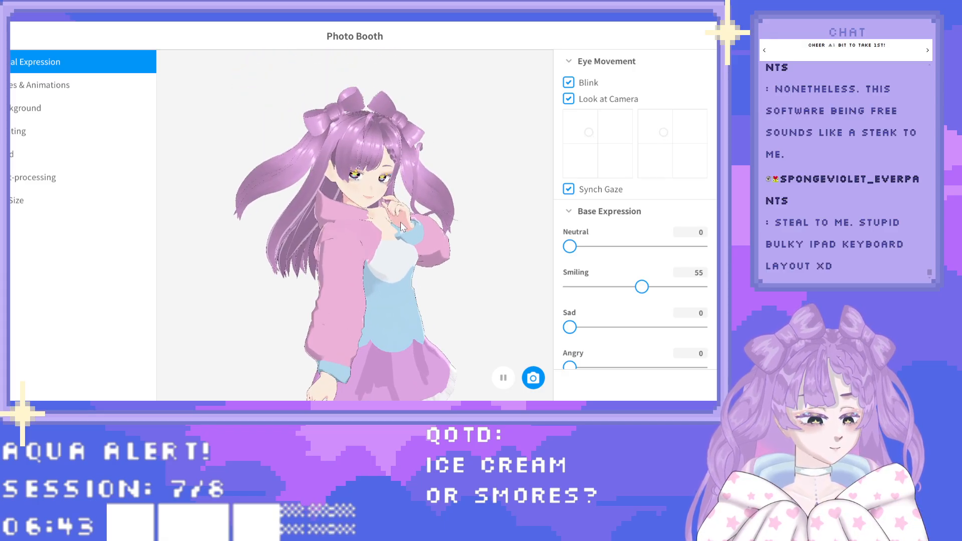
# Adjust the base expression to Smiling 78, Surprised 33 and Happy 10.
pyautogui.scroll(-3, 608, 295)
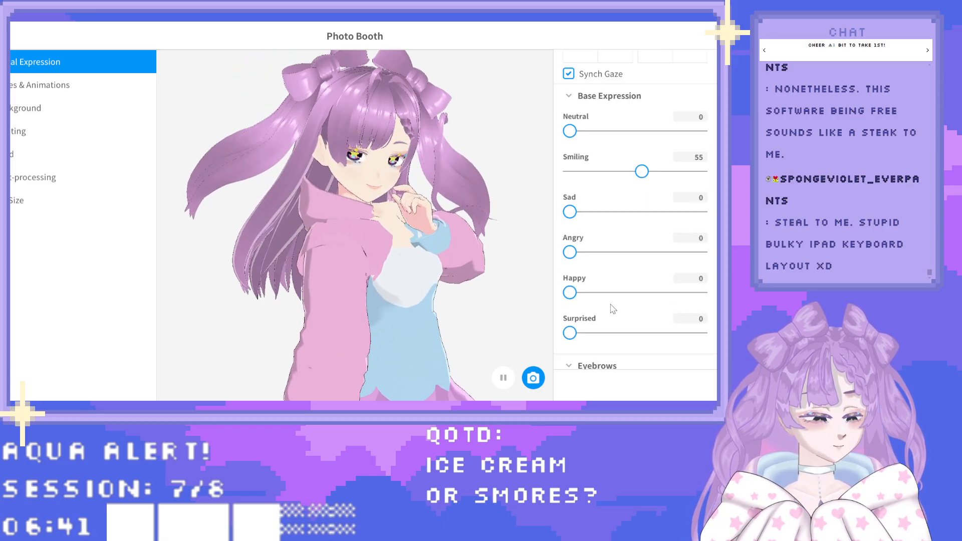
pyautogui.moveTo(571, 333); pyautogui.dragTo(637, 329)
pyautogui.moveTo(646, 173); pyautogui.dragTo(673, 173)
pyautogui.moveTo(570, 293); pyautogui.dragTo(574, 296)
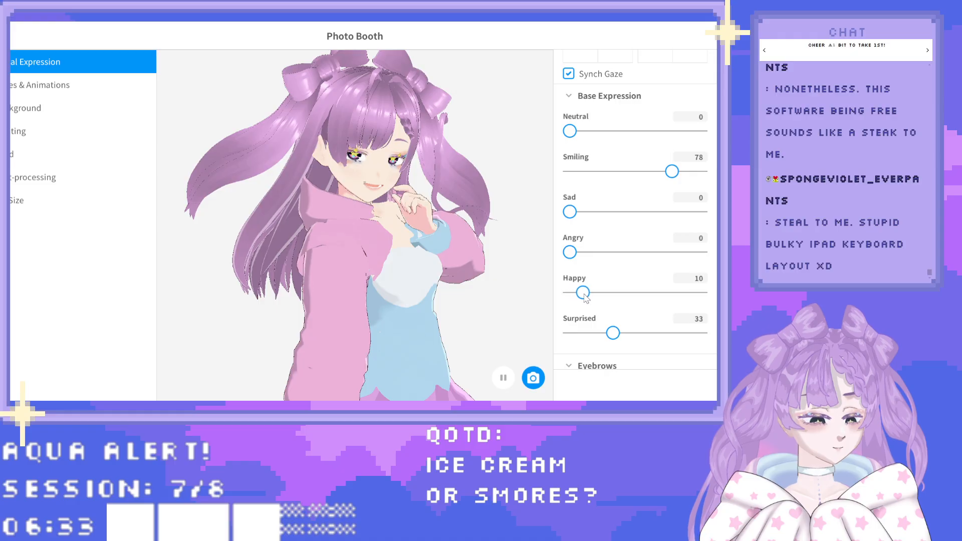
# Preview the GazingUp1 animation on the avatar.
pyautogui.scroll(-5, 453, 303)
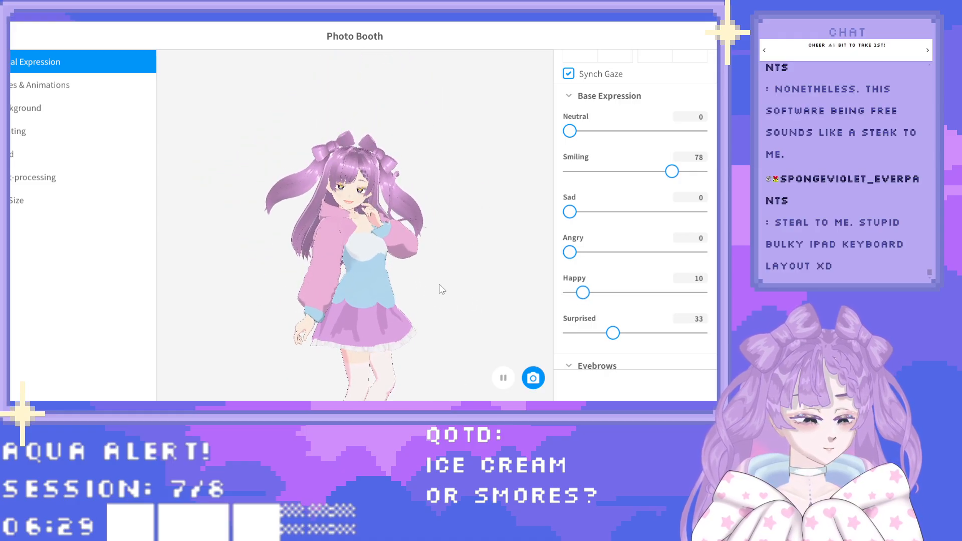
pyautogui.click(50, 85)
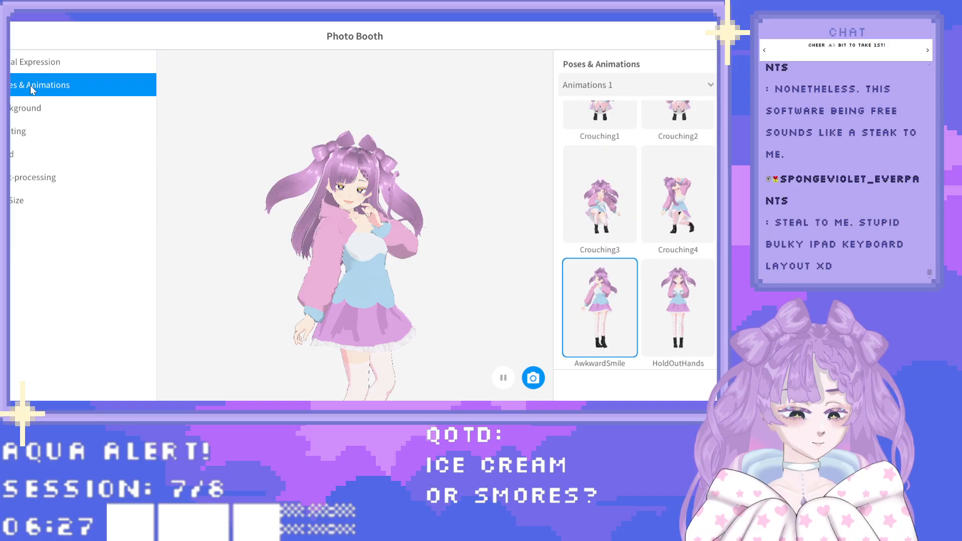
pyautogui.scroll(4, 632, 242)
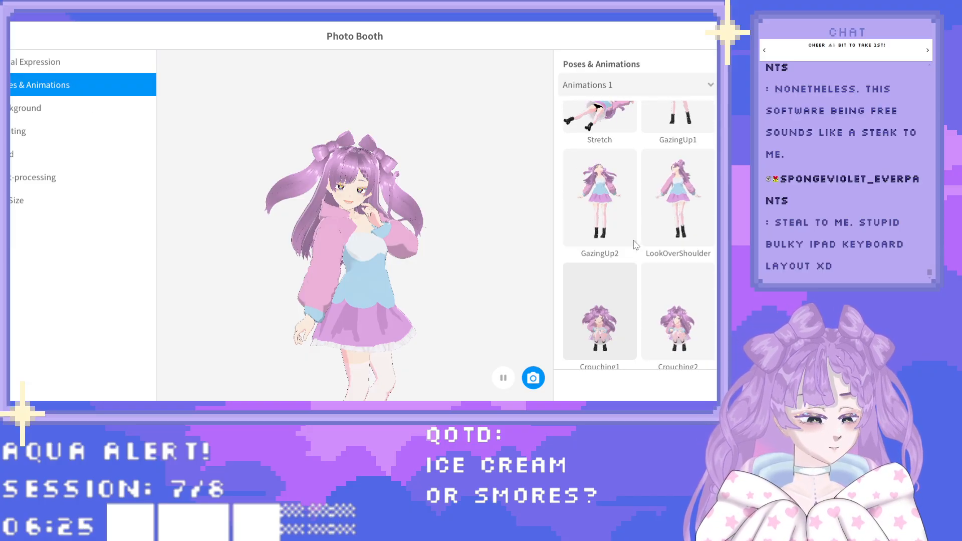
pyautogui.scroll(3, 651, 248)
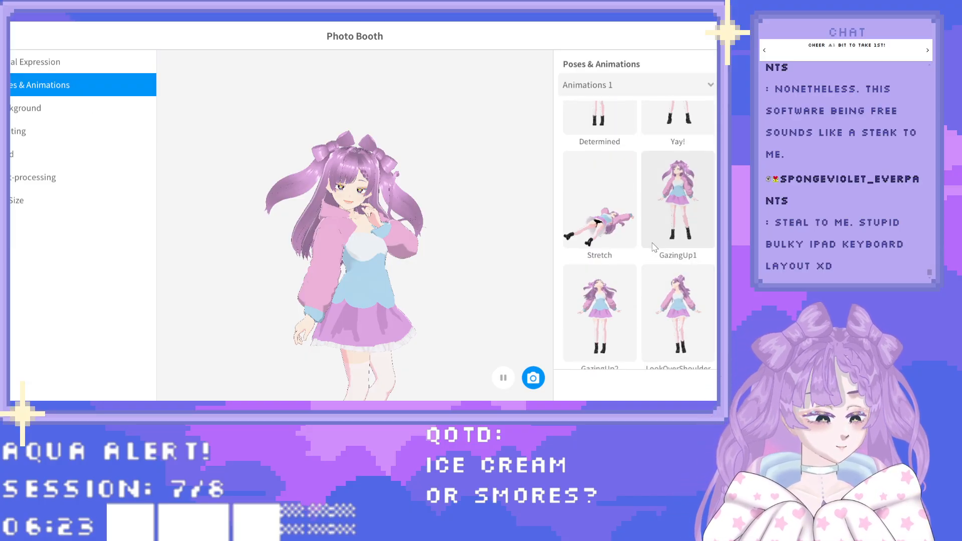
pyautogui.click(653, 242)
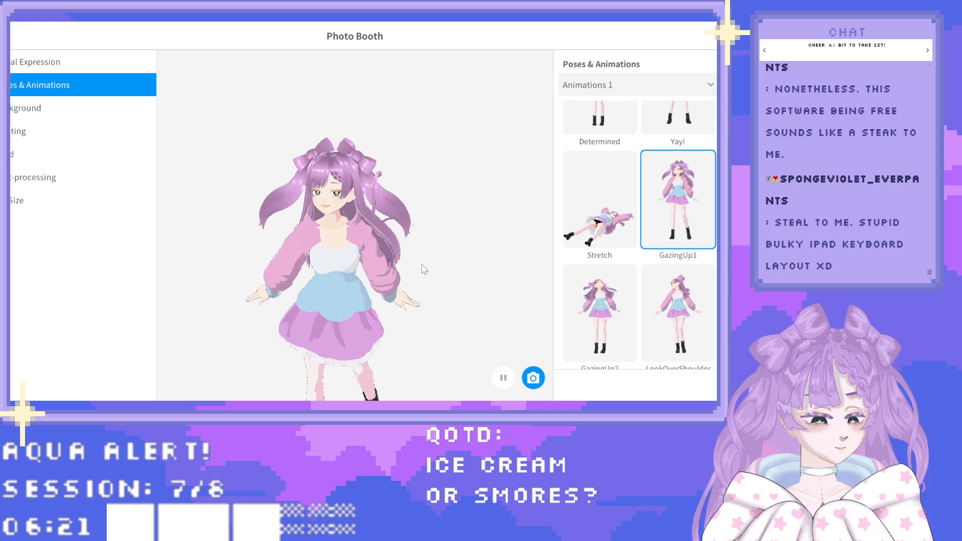
# Apply the HoldOutHands animation to the avatar.
pyautogui.scroll(1, 601, 226)
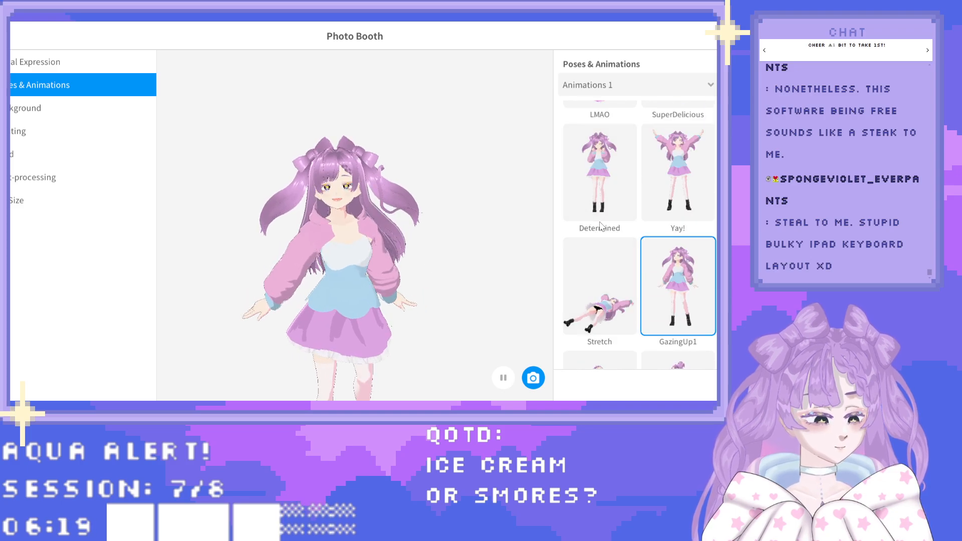
pyautogui.scroll(-3, 640, 232)
pyautogui.scroll(-3, 618, 239)
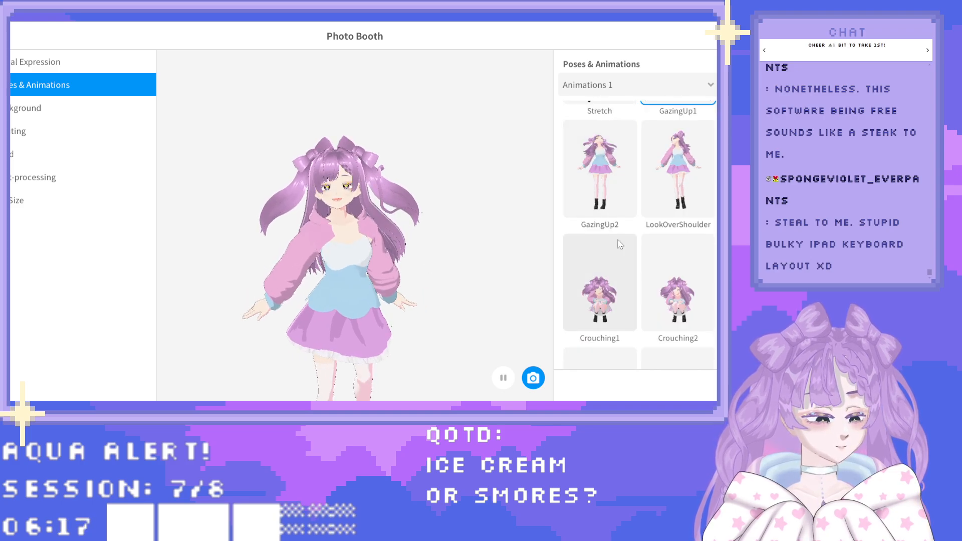
pyautogui.scroll(-3, 618, 246)
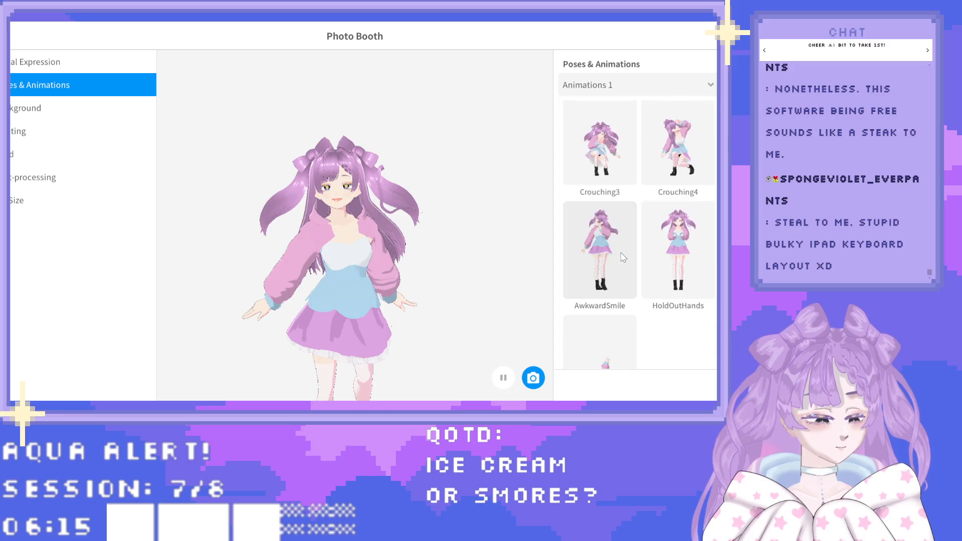
pyautogui.click(673, 180)
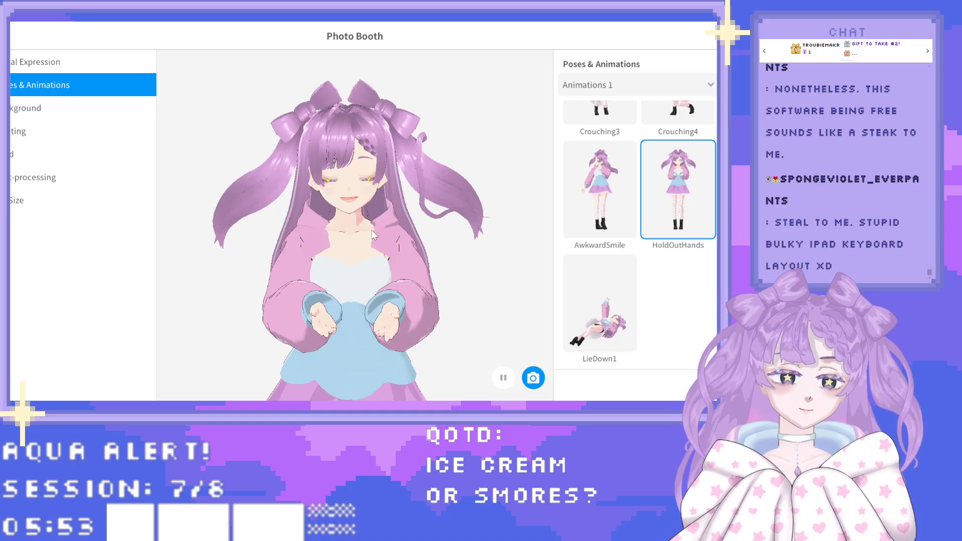
pyautogui.scroll(-3, 388, 214)
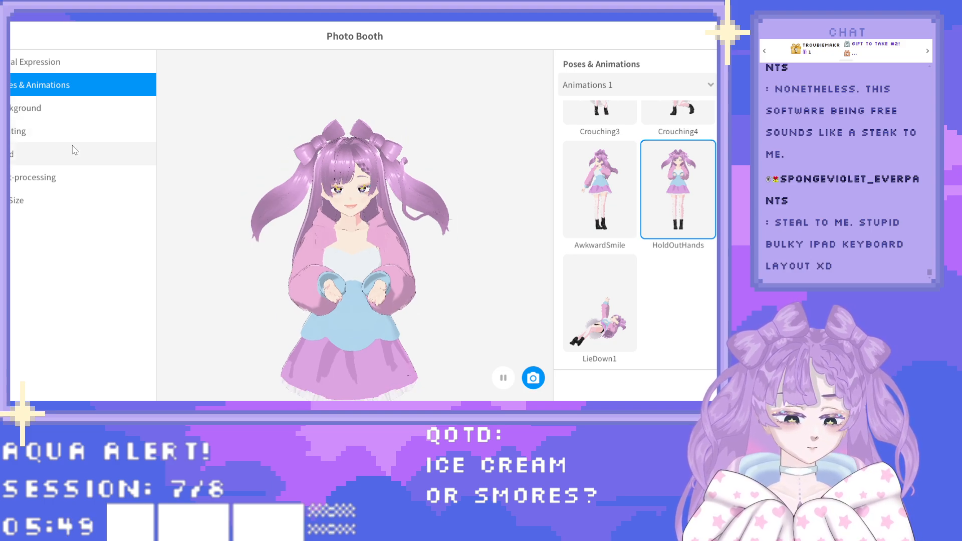
# Try the wind on the avatar with the X Axis at 1.000 and at -1.000.
pyautogui.click(81, 115)
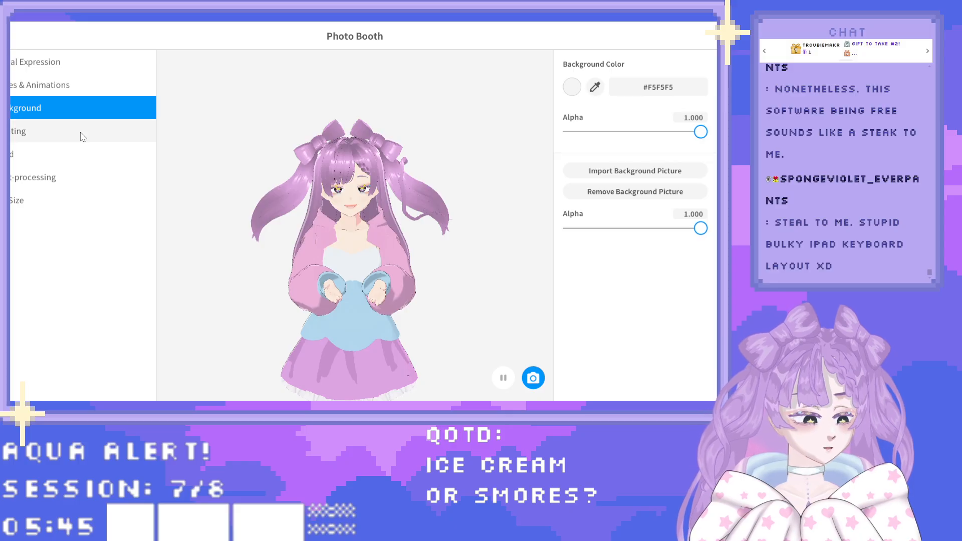
pyautogui.click(83, 138)
pyautogui.click(87, 160)
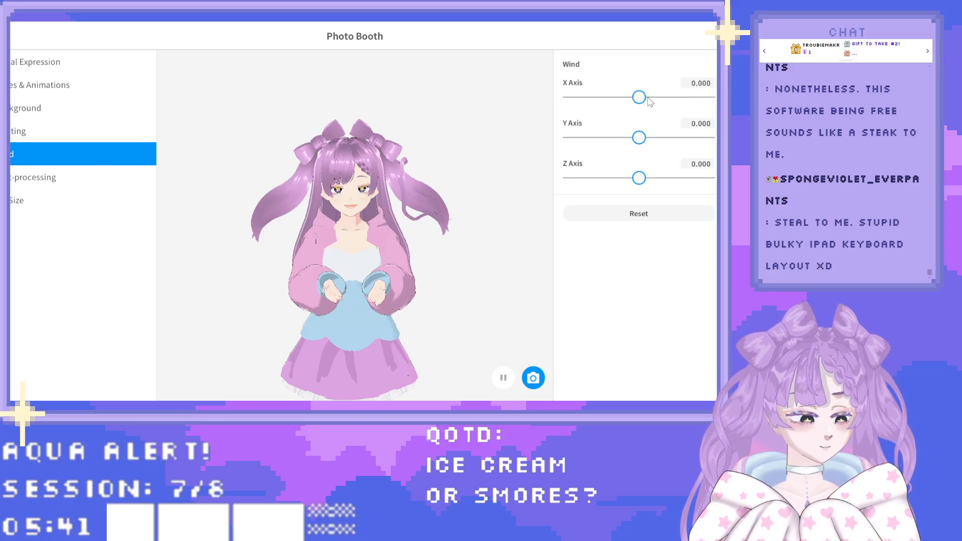
pyautogui.moveTo(648, 98); pyautogui.dragTo(708, 98)
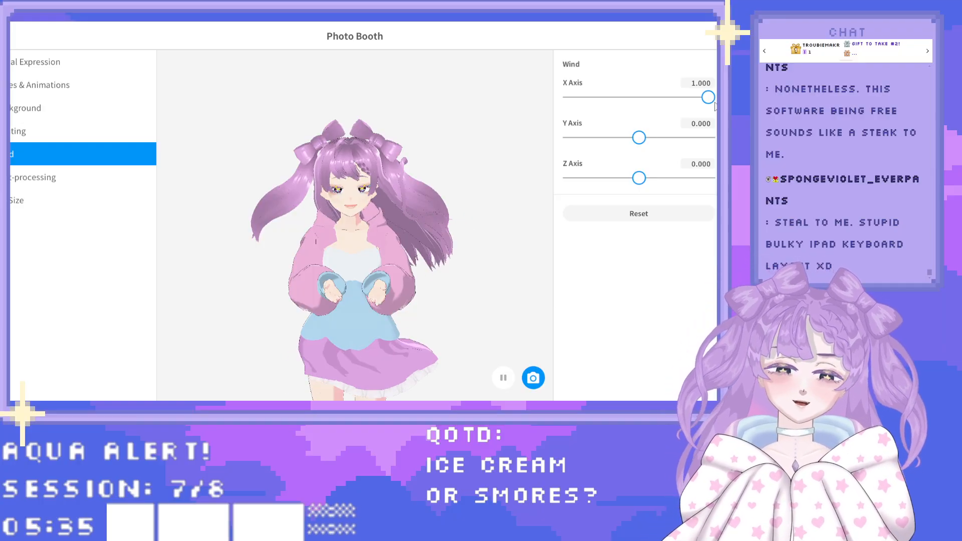
pyautogui.moveTo(708, 98); pyautogui.dragTo(566, 100)
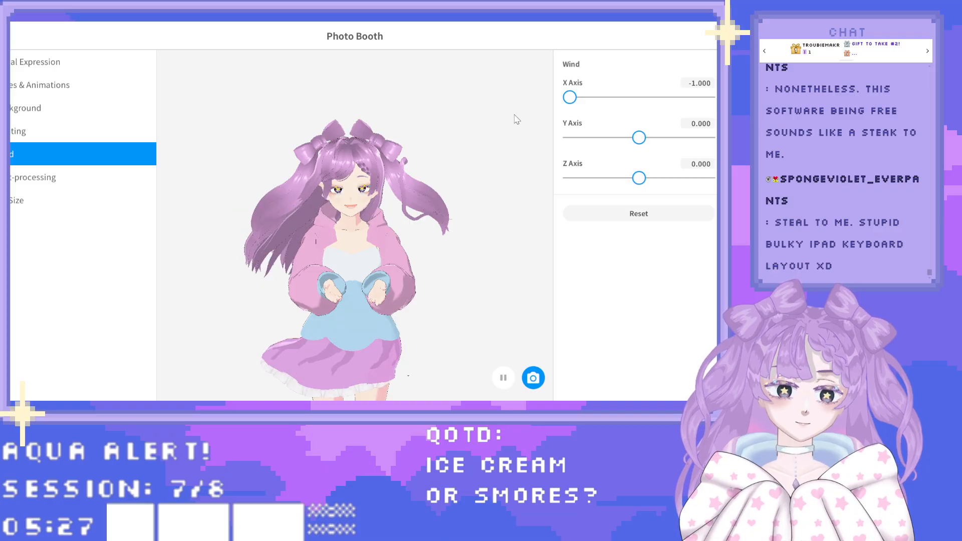
# Try Y Axis wind at 1.000 and -0.711 and Z Axis wind at 1.000, resetting the wind after each axis.
pyautogui.moveTo(565, 115); pyautogui.dragTo(653, 138)
pyautogui.moveTo(702, 156); pyautogui.dragTo(715, 158)
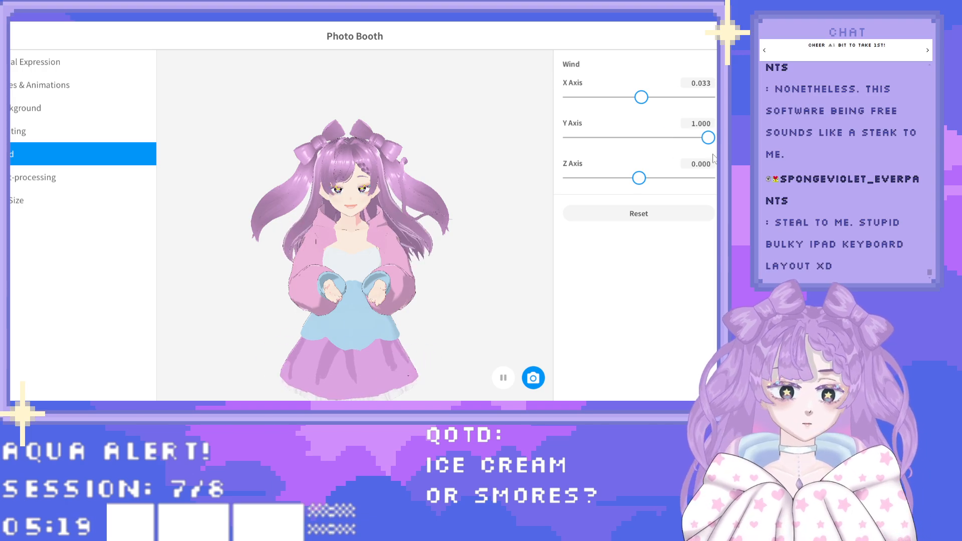
pyautogui.moveTo(609, 160)
pyautogui.mouseDown()
pyautogui.moveTo(580, 158)
pyautogui.moveTo(595, 160)
pyautogui.mouseUp()
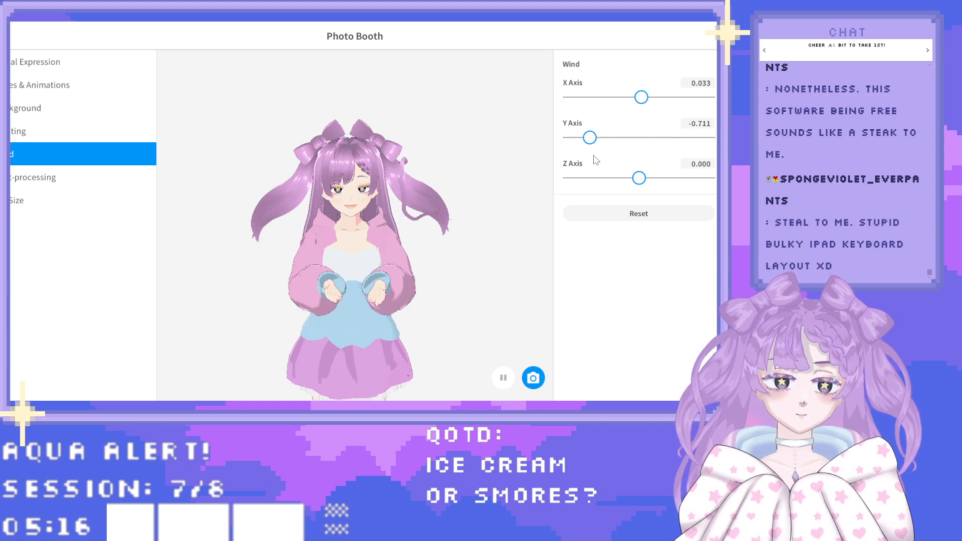
pyautogui.click(653, 214)
pyautogui.moveTo(638, 178); pyautogui.dragTo(708, 178)
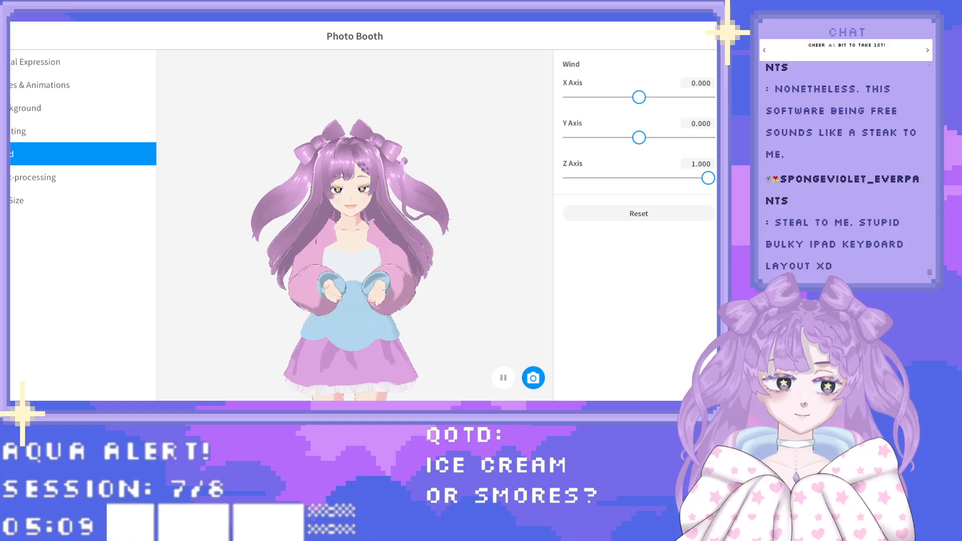
pyautogui.click(646, 215)
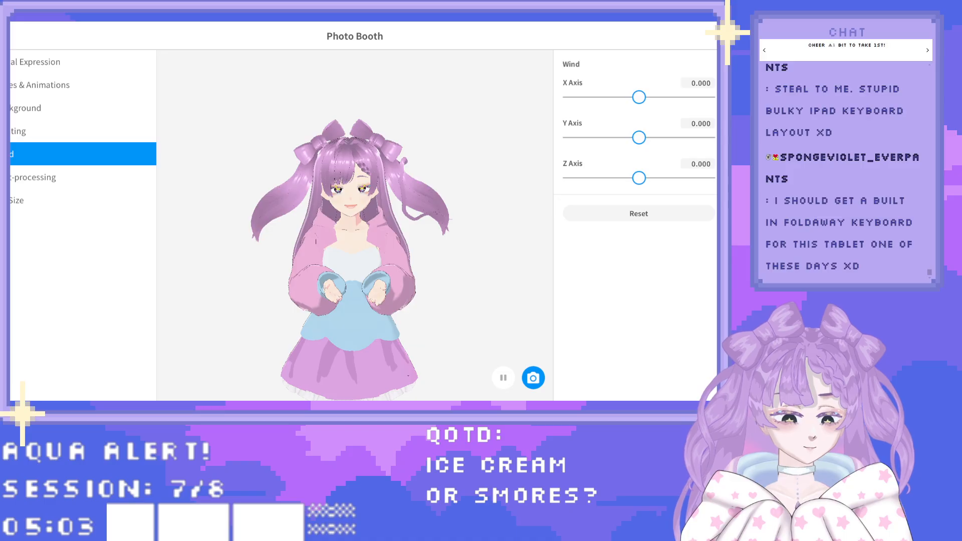
# Leave the Photo Booth and open the hair bounce editor for the custom ribbon hair extensions.
pyautogui.press('Escape')
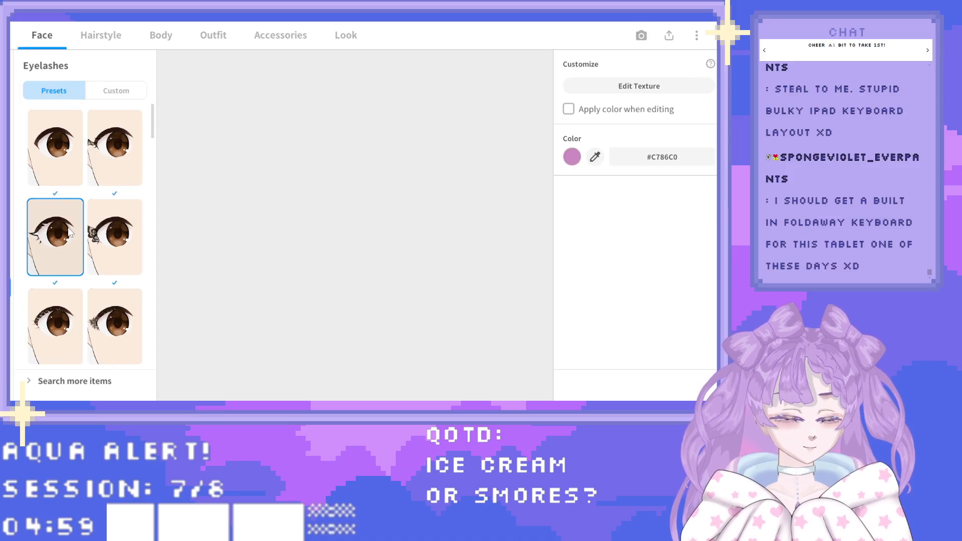
pyautogui.scroll(-6, 371, 229)
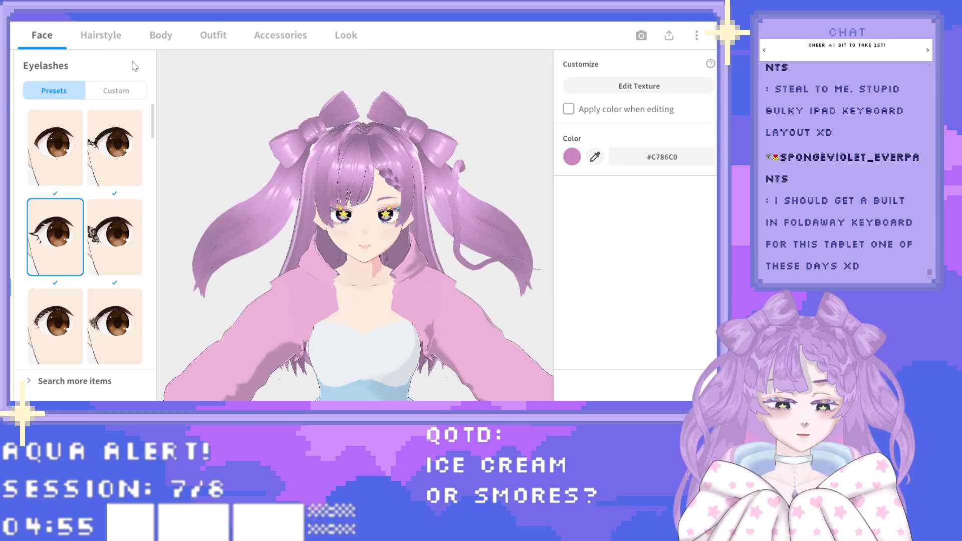
pyautogui.click(100, 35)
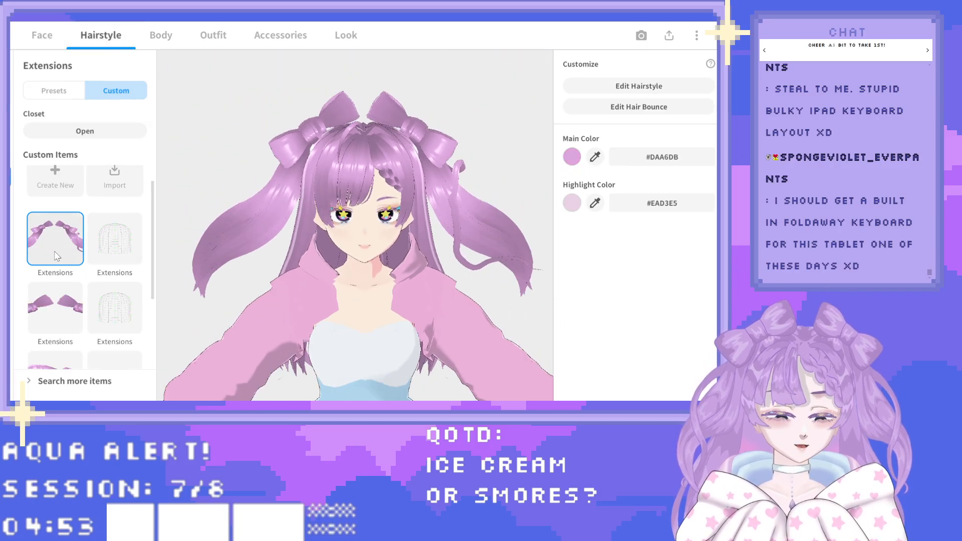
pyautogui.click(600, 112)
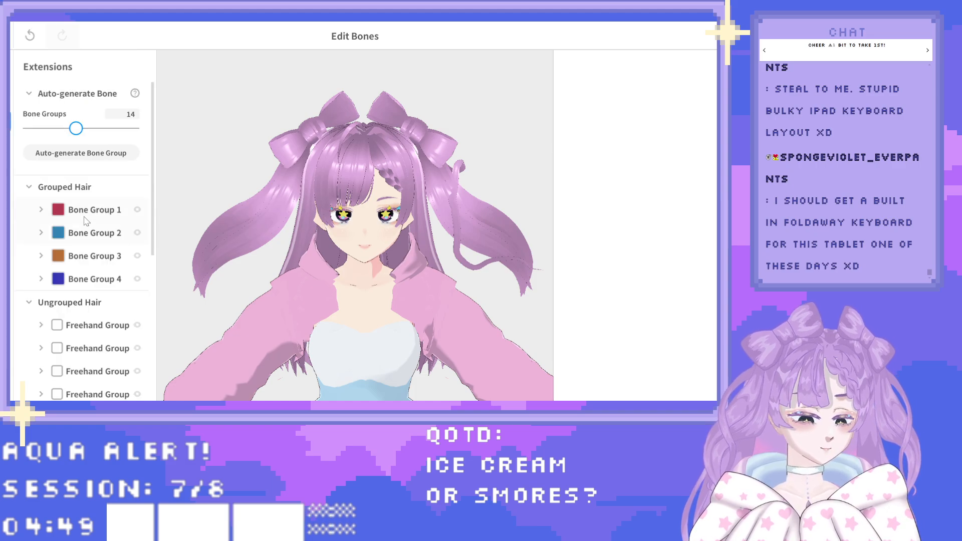
# Select Bone Group 4 and mark the six ungrouped freehand groups that form the hair bows.
pyautogui.click(98, 277)
pyautogui.scroll(-1, 154, 205)
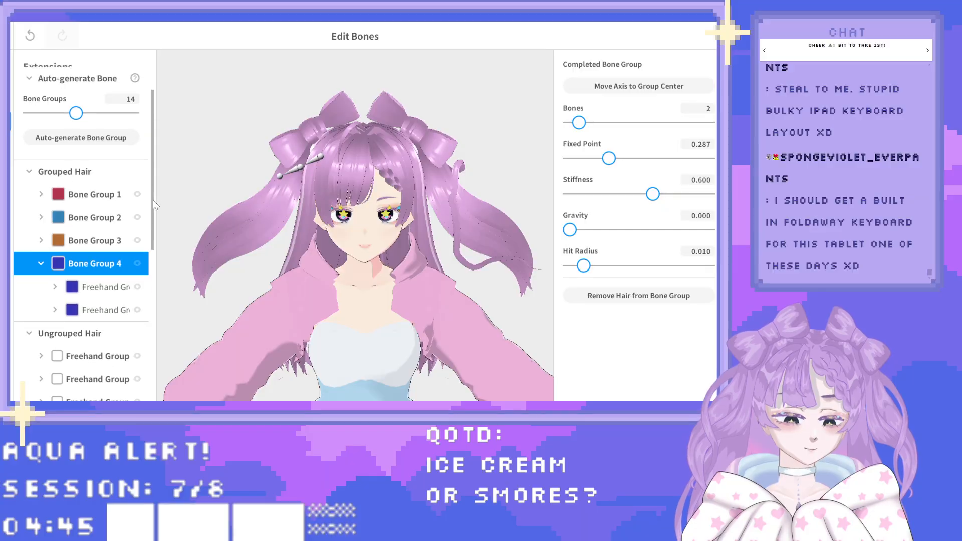
pyautogui.moveTo(154, 204)
pyautogui.mouseDown()
pyautogui.moveTo(161, 353)
pyautogui.moveTo(163, 324)
pyautogui.mouseUp()
pyautogui.scroll(1, 81, 138)
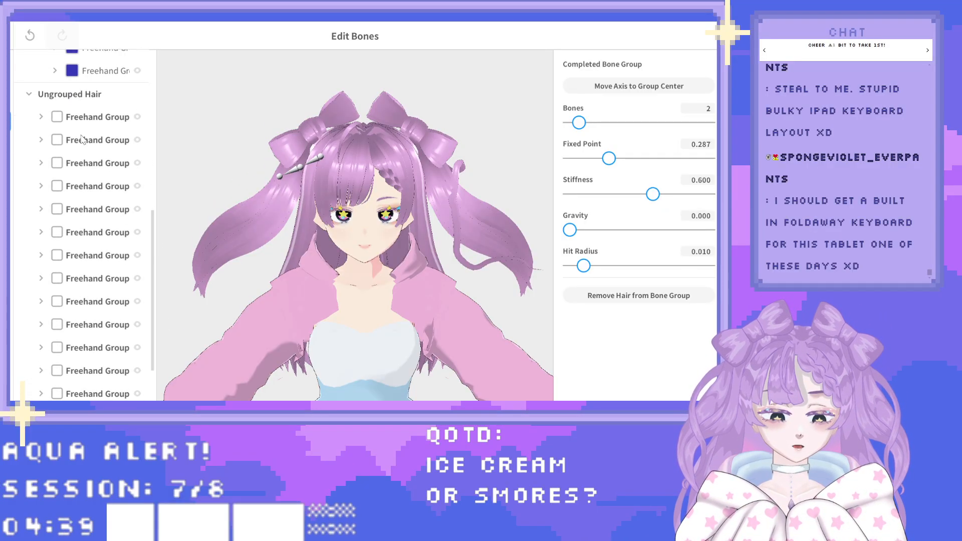
pyautogui.click(58, 117)
pyautogui.click(57, 140)
pyautogui.click(58, 163)
pyautogui.click(57, 186)
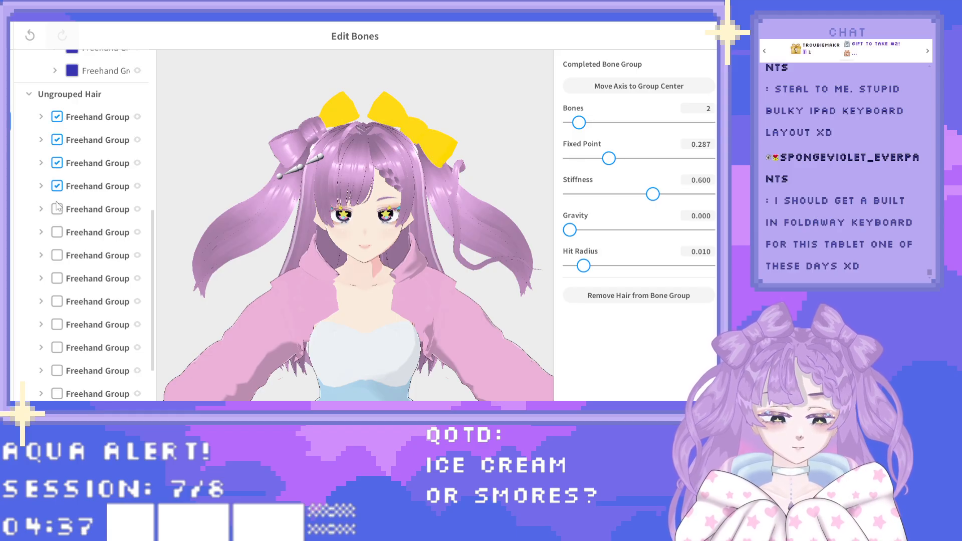
pyautogui.click(57, 210)
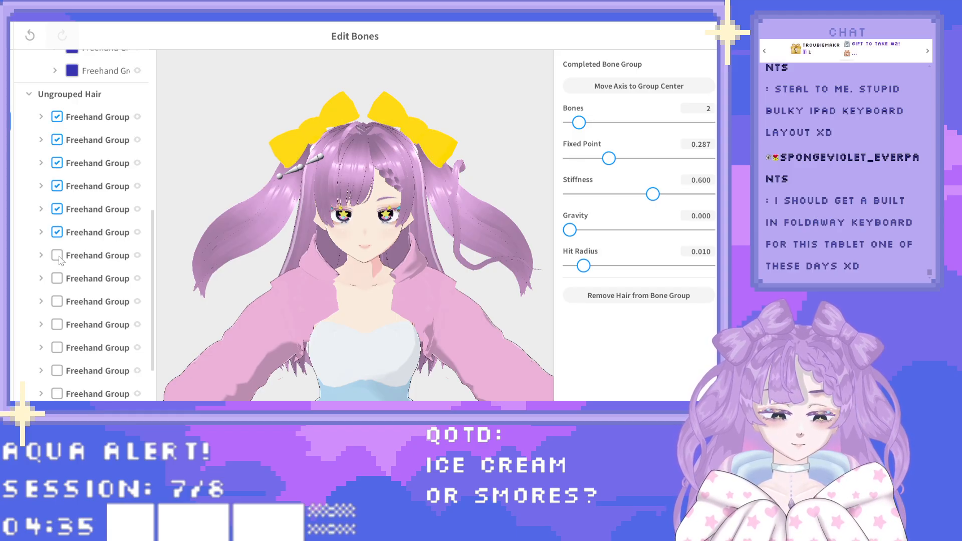
pyautogui.rightClick(100, 120)
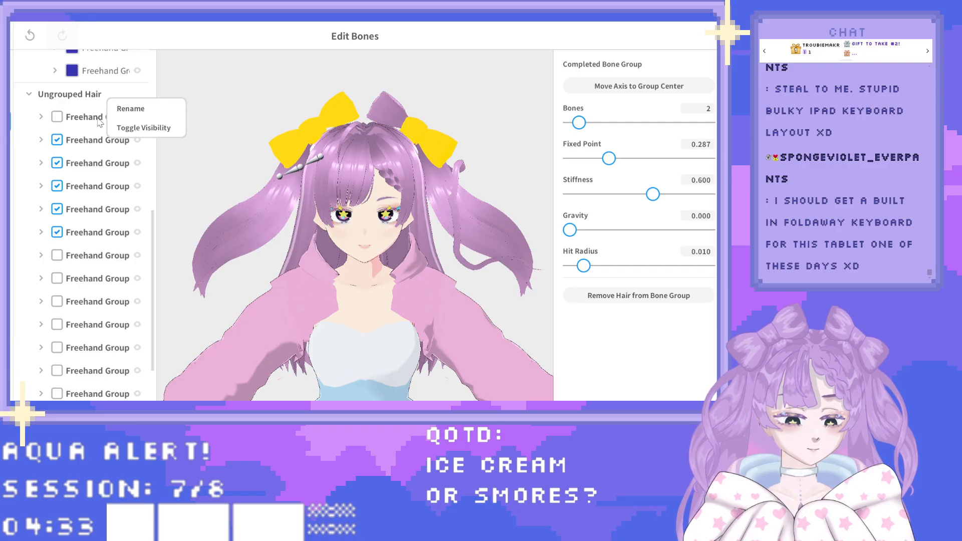
pyautogui.click(64, 116)
pyautogui.click(59, 116)
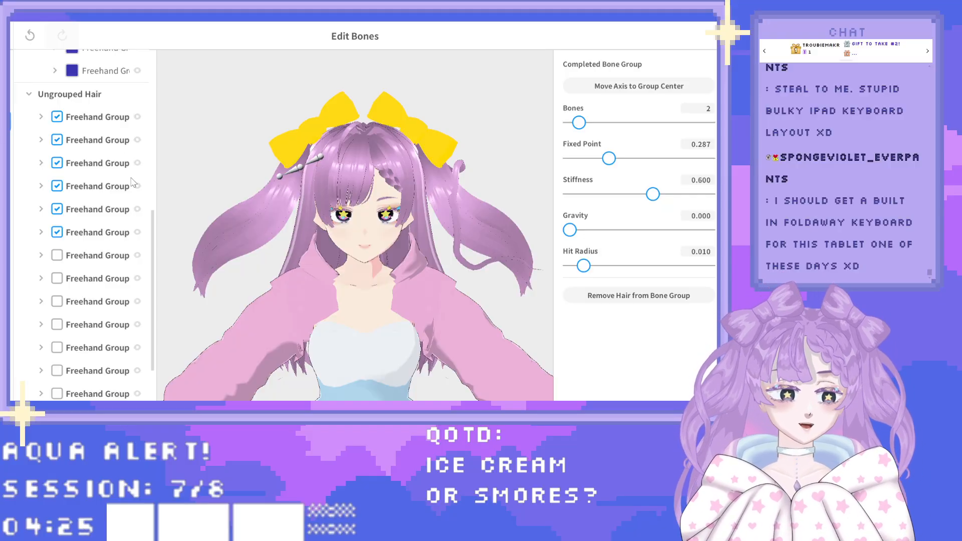
# Collapse Bone Group 4 in the grouped hair and keep all six bow hair groups marked.
pyautogui.scroll(5, 132, 188)
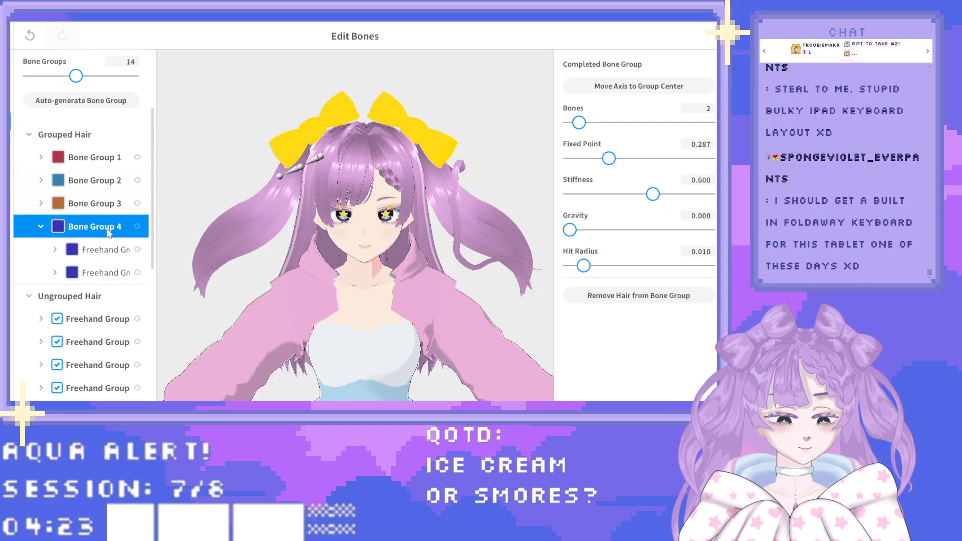
pyautogui.scroll(-2, 95, 236)
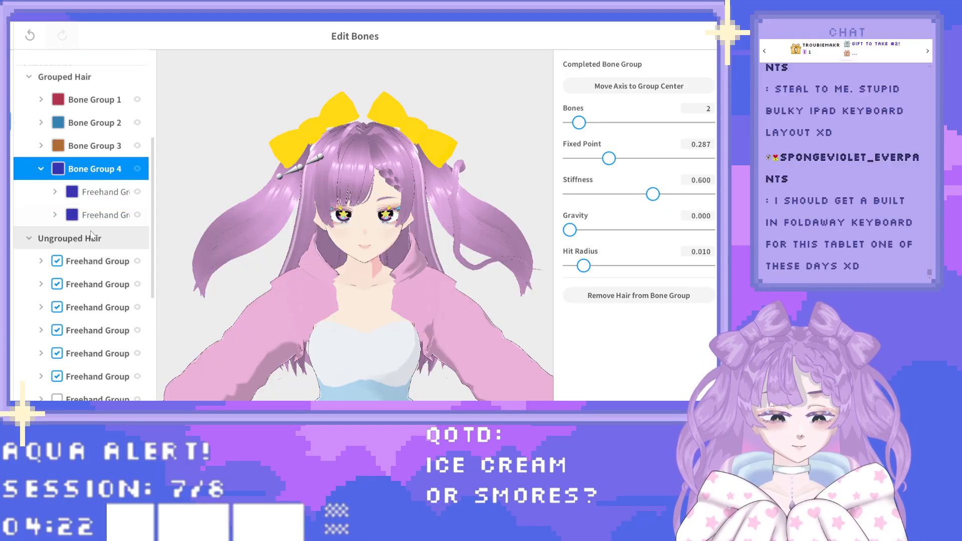
pyautogui.click(42, 169)
pyautogui.click(137, 169)
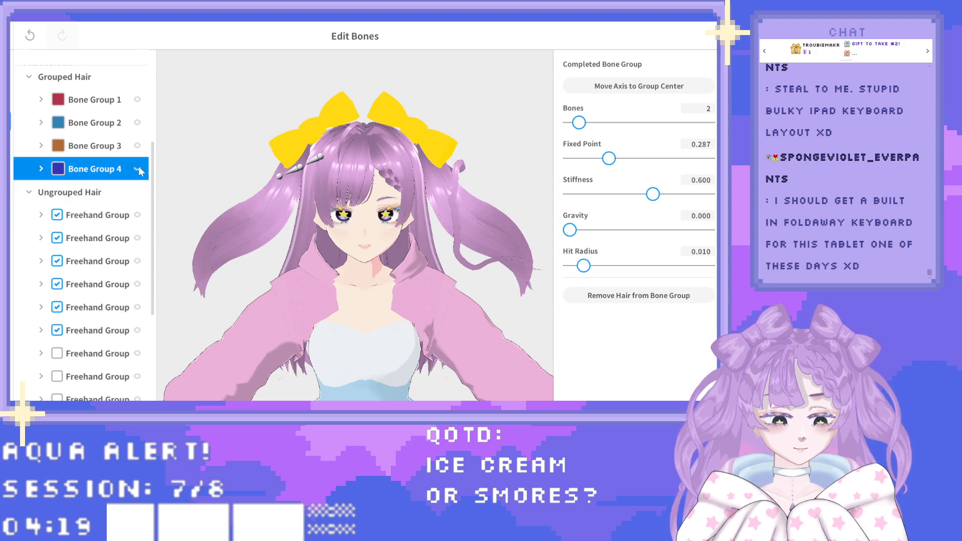
pyautogui.click(105, 217)
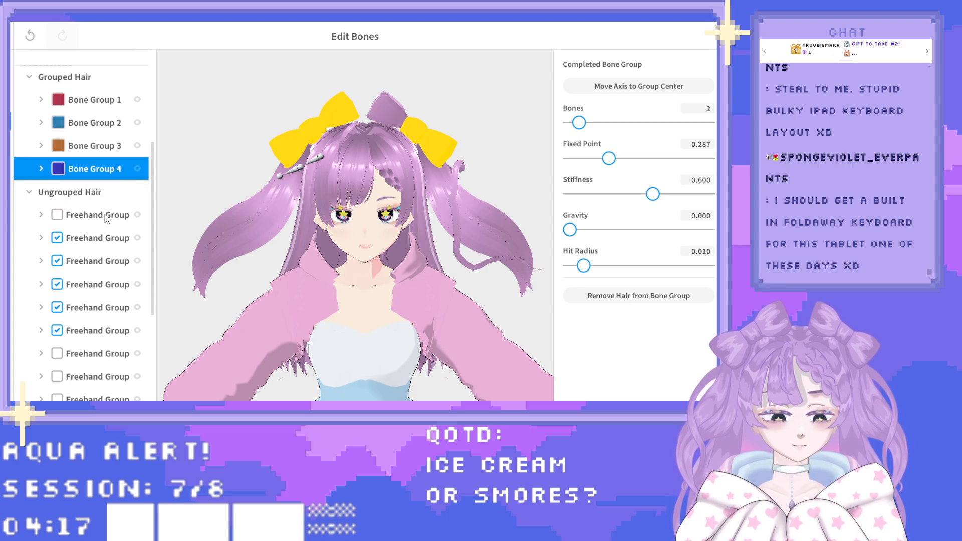
pyautogui.click(107, 219)
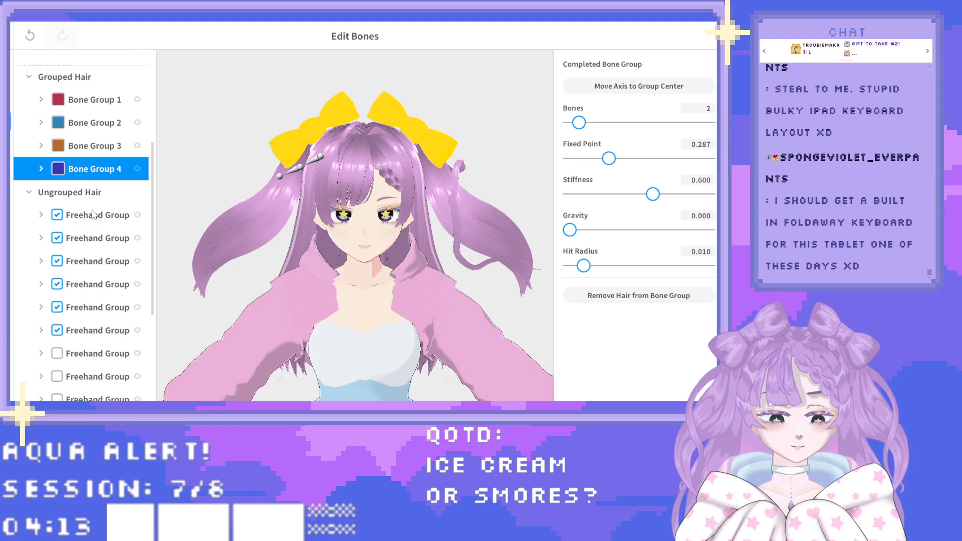
# Unmark the three freehand groups of the pinless bow beside Bone Group 4's bones and create a bone group from the opposite bow's three groups.
pyautogui.scroll(-3, 100, 221)
pyautogui.scroll(-3, 102, 230)
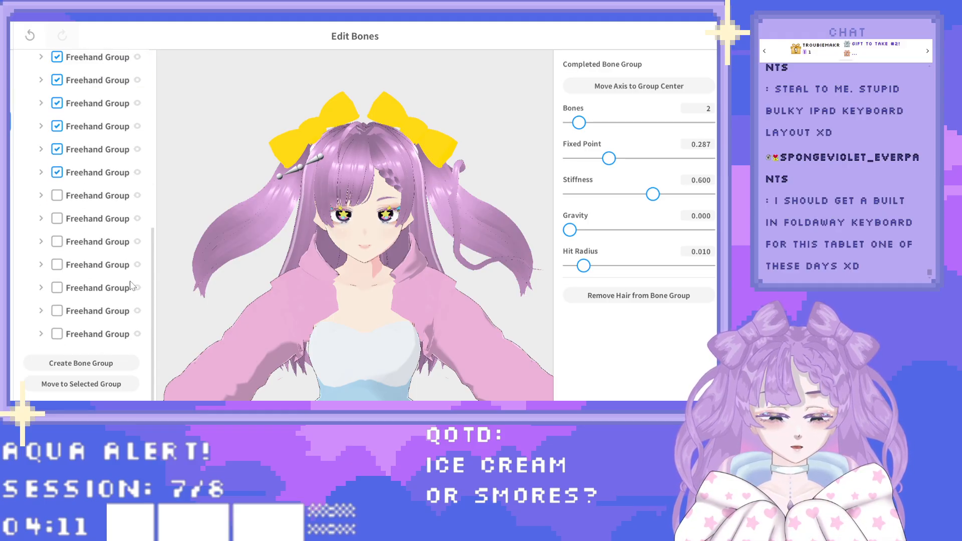
pyautogui.click(93, 363)
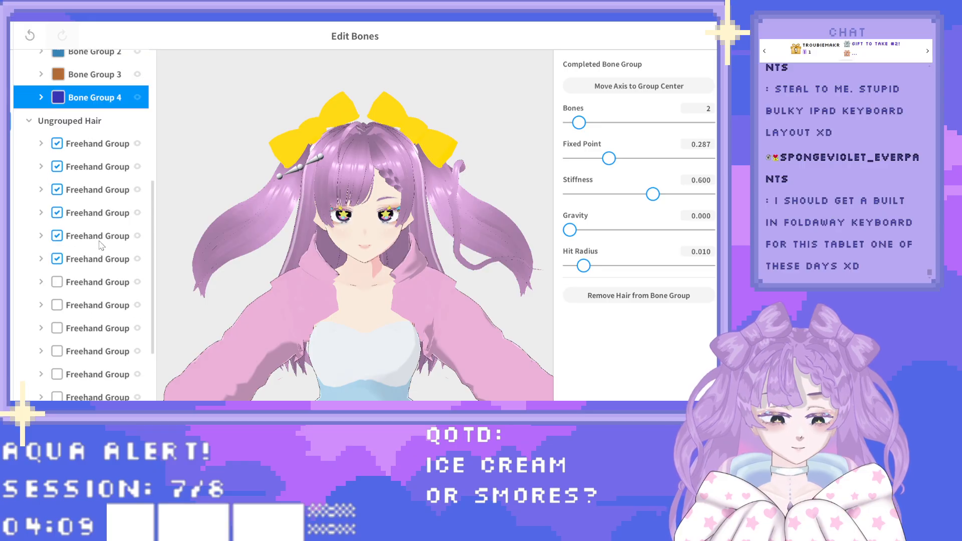
pyautogui.click(57, 242)
pyautogui.click(58, 264)
pyautogui.click(58, 288)
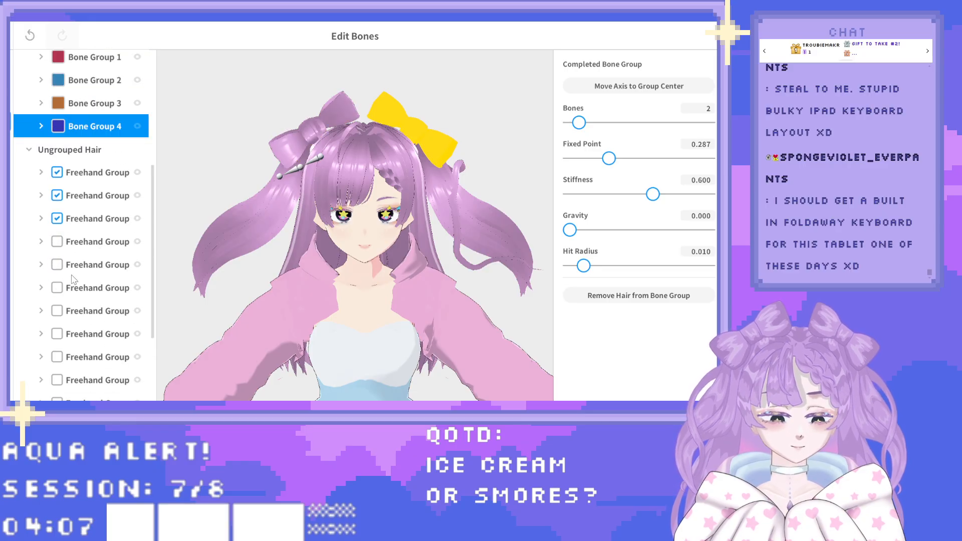
pyautogui.scroll(-3, 75, 284)
pyautogui.click(92, 363)
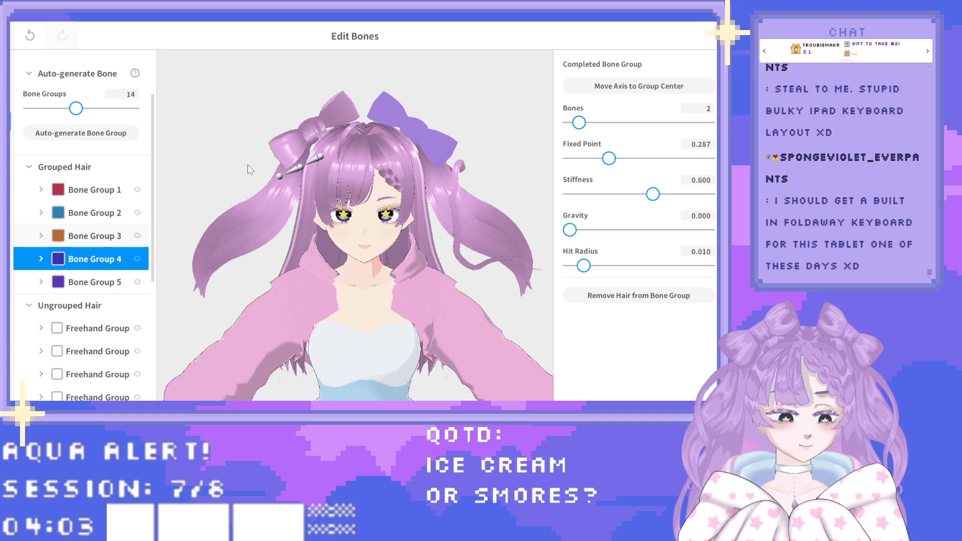
# Select Bone Group 5 and collapse its list of freehand groups.
pyautogui.click(340, 171)
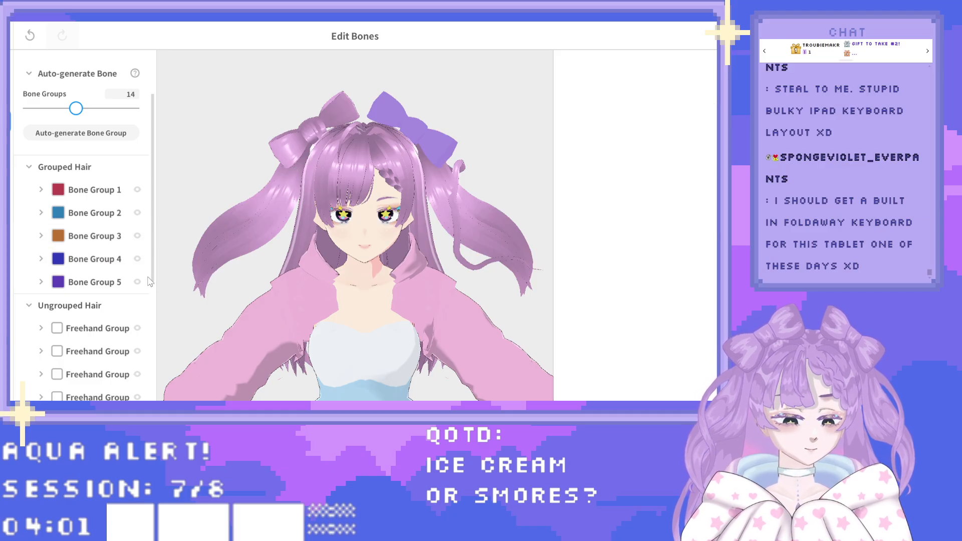
pyautogui.click(108, 280)
pyautogui.scroll(-3, 105, 271)
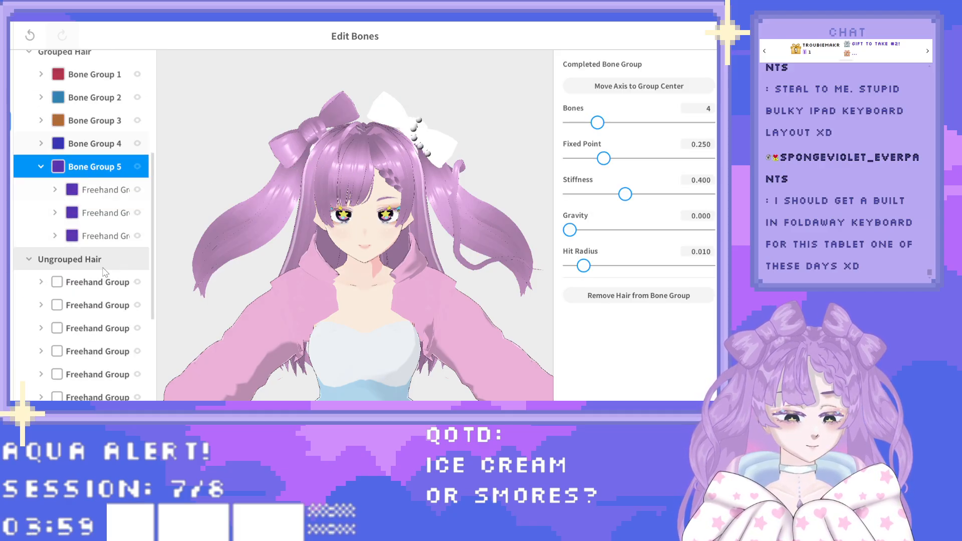
pyautogui.scroll(2, 95, 245)
pyautogui.click(47, 252)
pyautogui.scroll(-4, 92, 257)
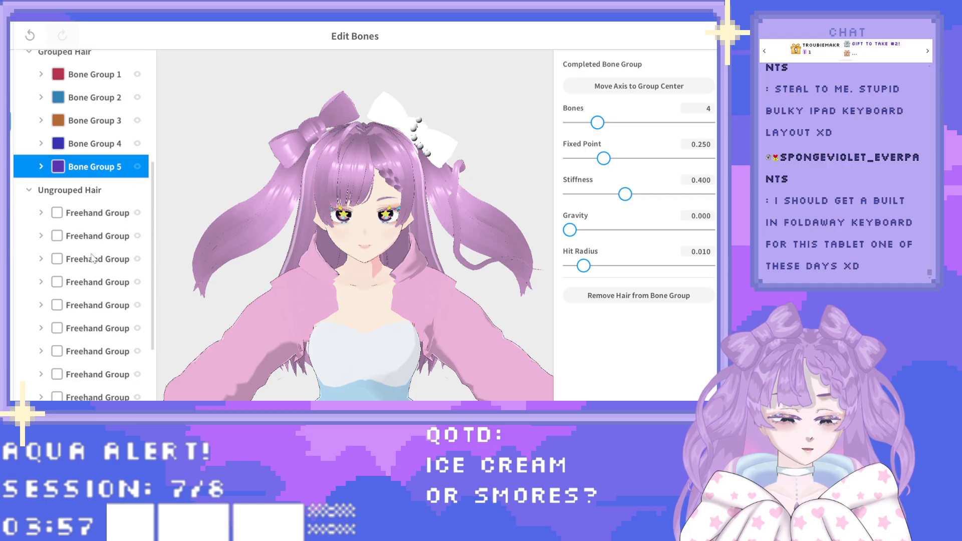
# Mark the three freehand groups of the remaining ungrouped bow and create a bone group from them.
pyautogui.scroll(2, 84, 224)
pyautogui.click(85, 184)
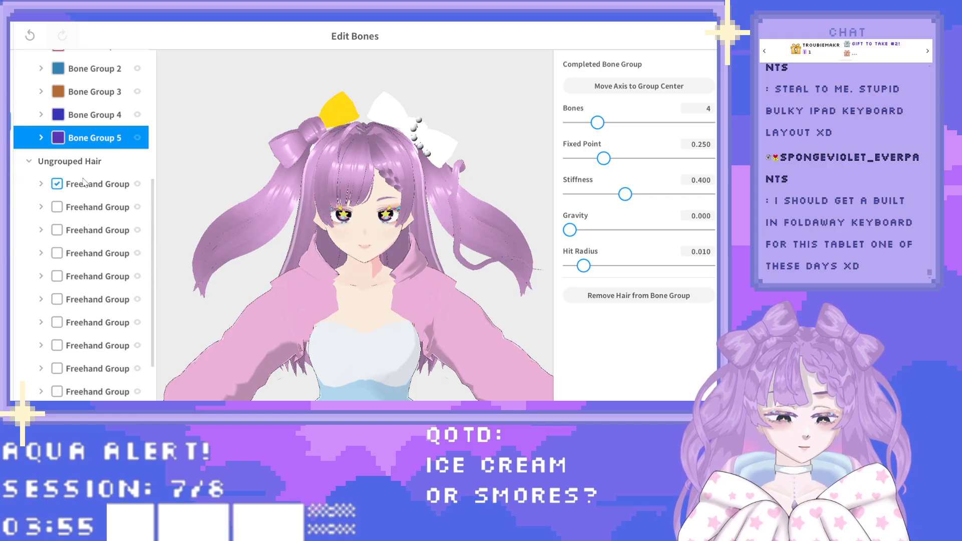
pyautogui.click(57, 207)
pyautogui.click(57, 230)
pyautogui.scroll(-2, 59, 231)
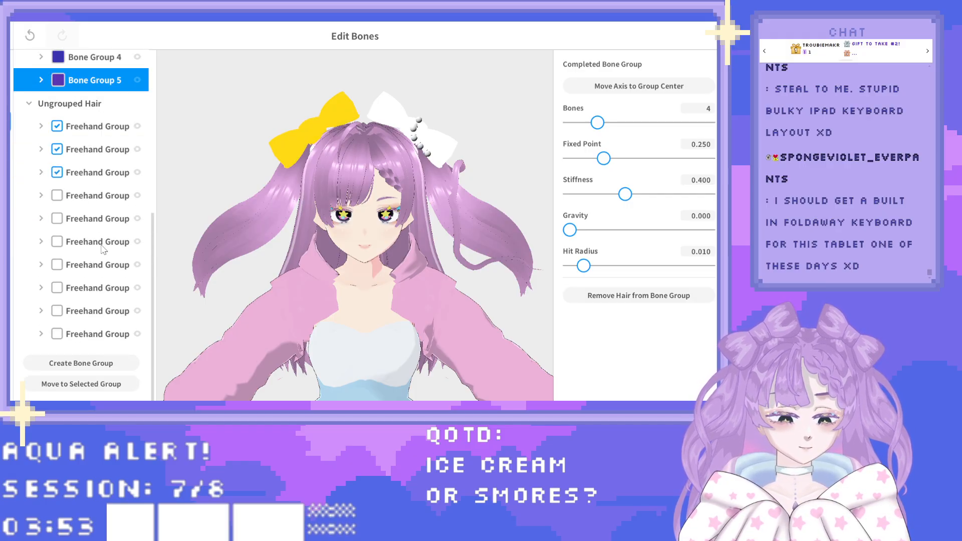
pyautogui.click(91, 366)
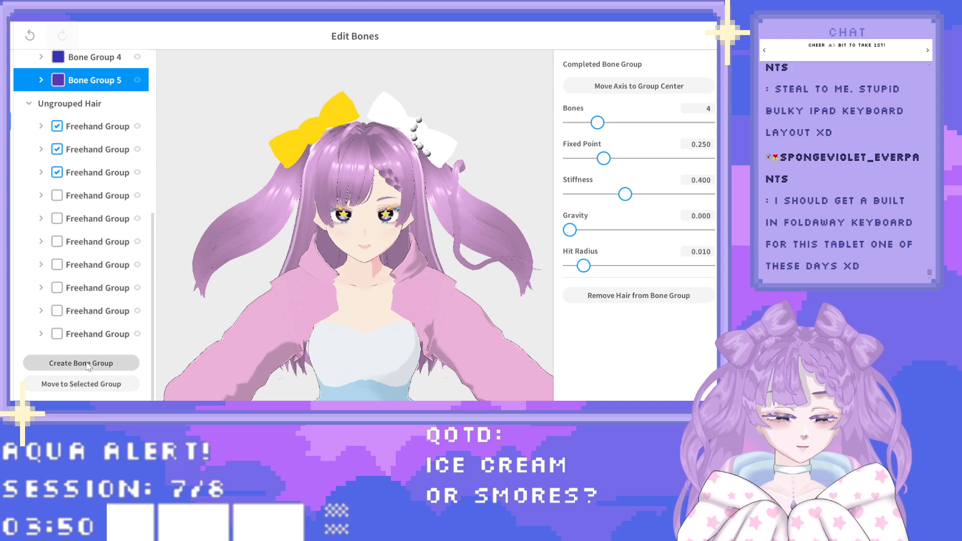
# Create a separate bone group for each ponytail from its three ungrouped freehand groups.
pyautogui.click(57, 196)
pyautogui.click(57, 219)
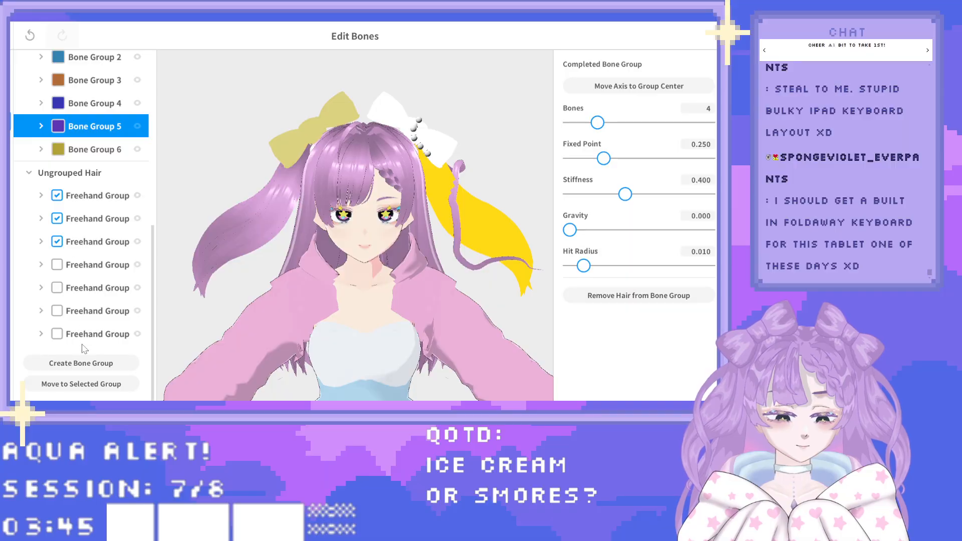
pyautogui.click(83, 362)
pyautogui.click(57, 265)
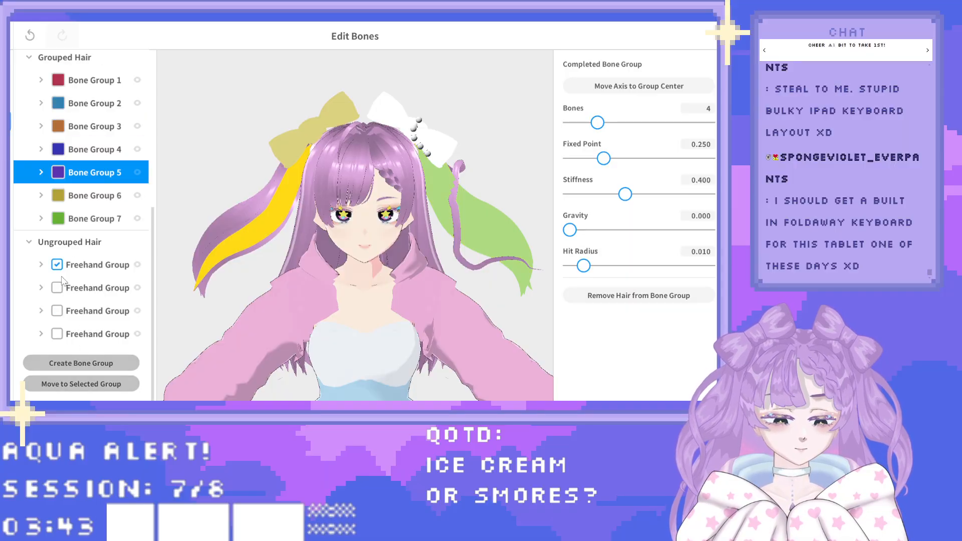
pyautogui.click(57, 288)
pyautogui.click(66, 363)
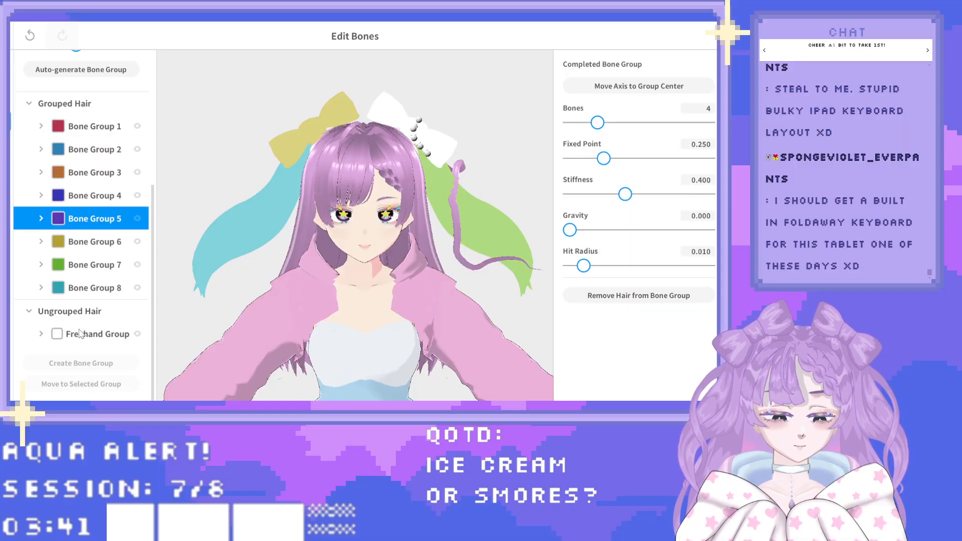
# Create a bone group from the last ungrouped thin curled strand and leave the hair bounce editor.
pyautogui.click(58, 334)
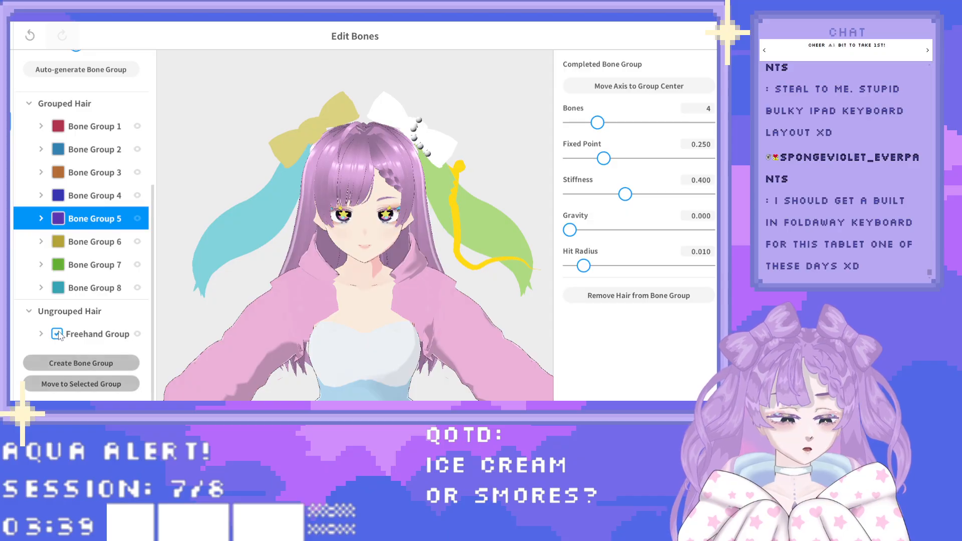
pyautogui.click(82, 364)
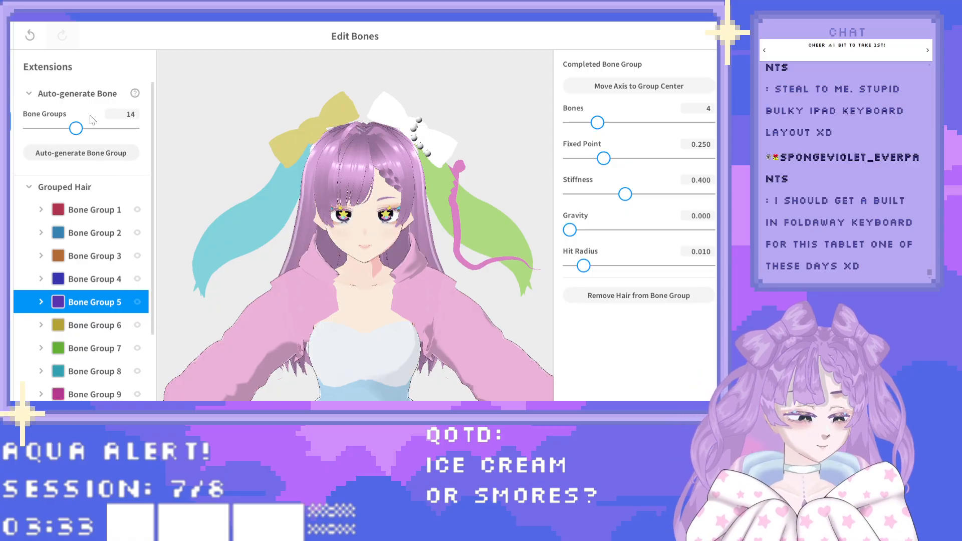
pyautogui.click(5, 36)
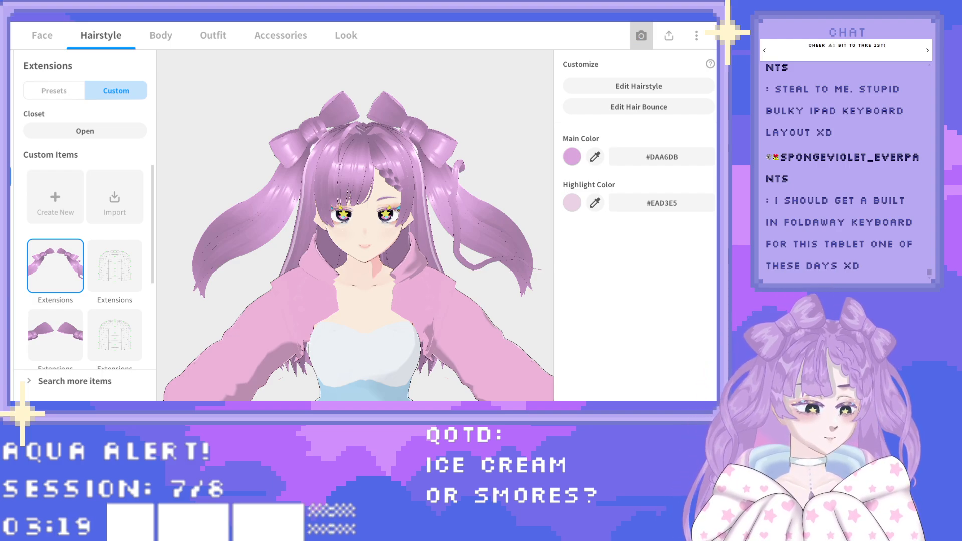
# Open the Photo Booth's wind settings and try Y Axis wind at 0.856, then at -0.033.
pyautogui.click(641, 35)
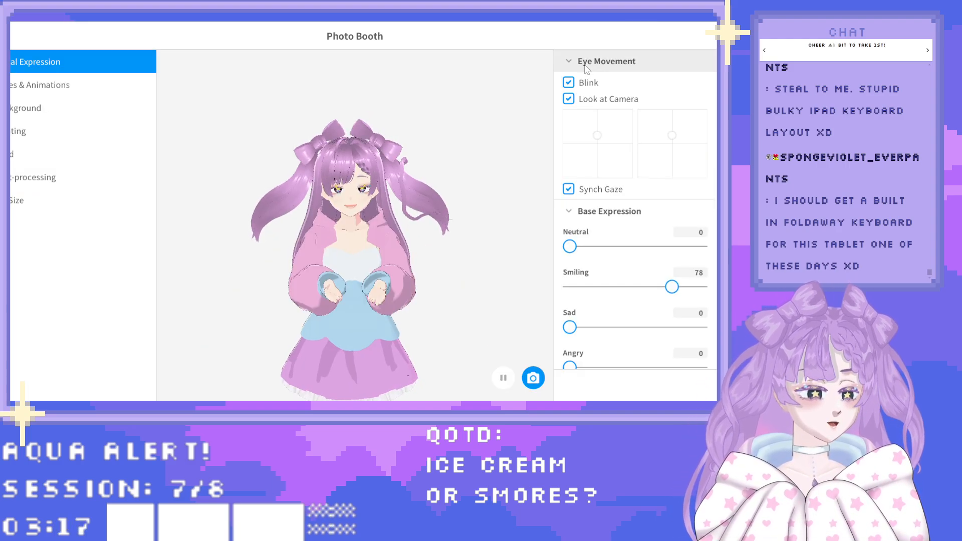
pyautogui.scroll(3, 410, 181)
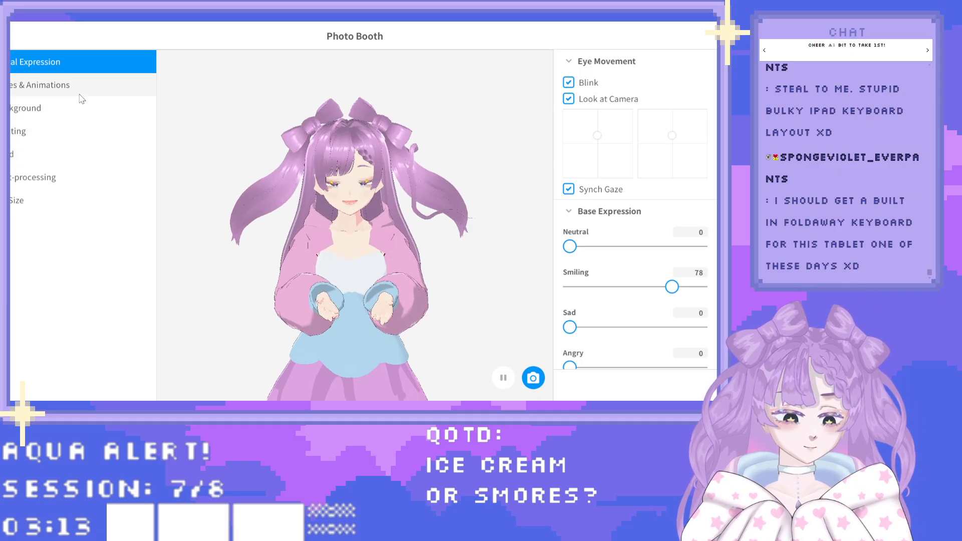
pyautogui.click(64, 153)
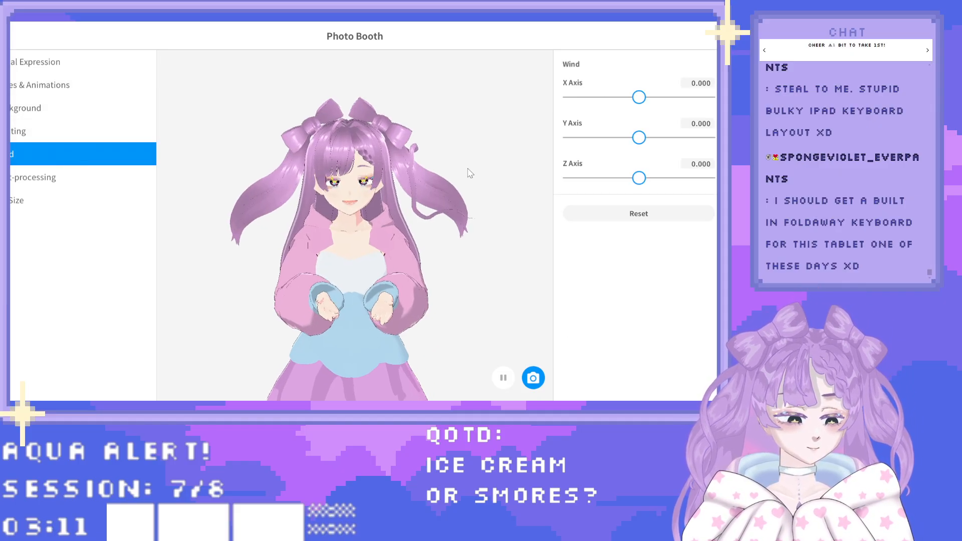
pyautogui.moveTo(639, 138); pyautogui.dragTo(700, 138)
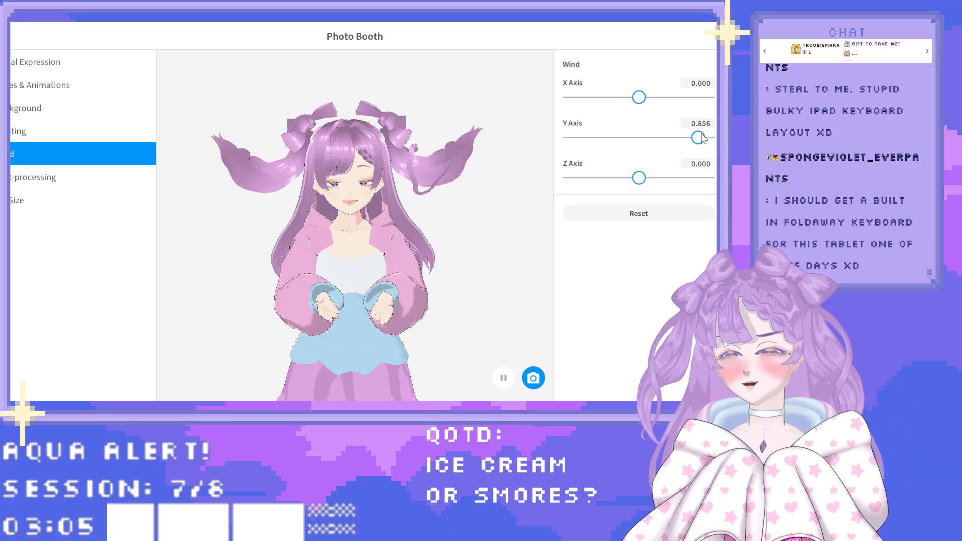
pyautogui.moveTo(702, 139); pyautogui.dragTo(642, 142)
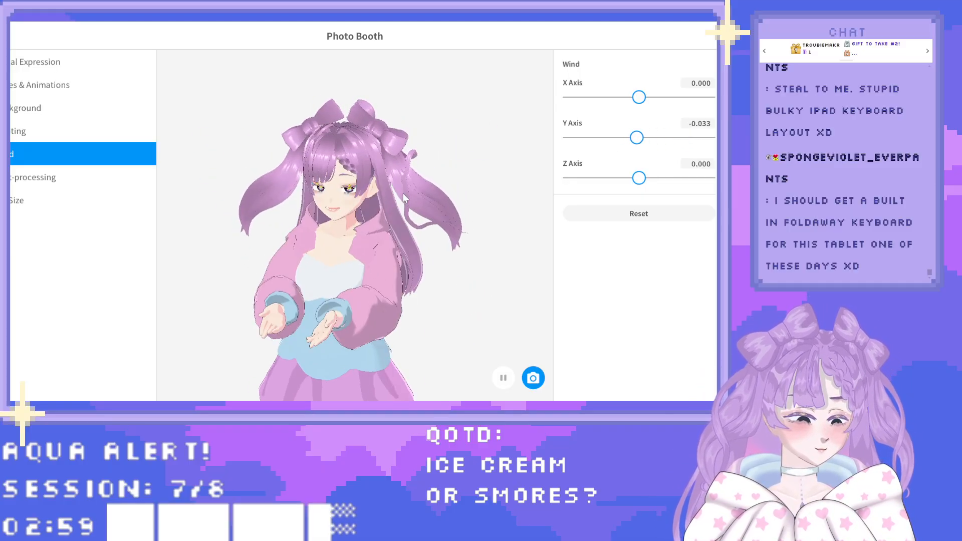
# Try X Axis wind at -1.000, then 0.156 with Z Axis wind at 0.994, and reset the wind.
pyautogui.moveTo(639, 97); pyautogui.dragTo(564, 99)
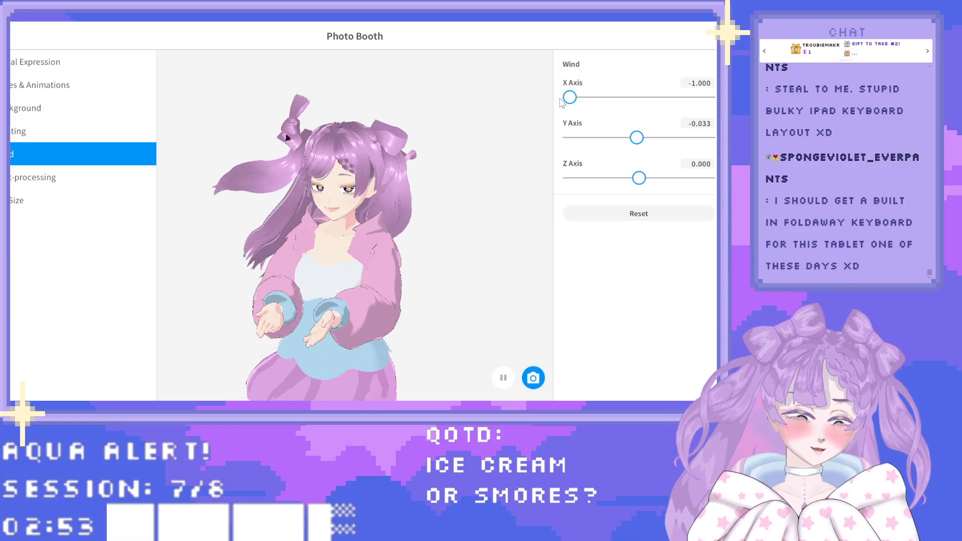
pyautogui.moveTo(569, 97); pyautogui.dragTo(650, 97)
pyautogui.moveTo(639, 178); pyautogui.dragTo(708, 178)
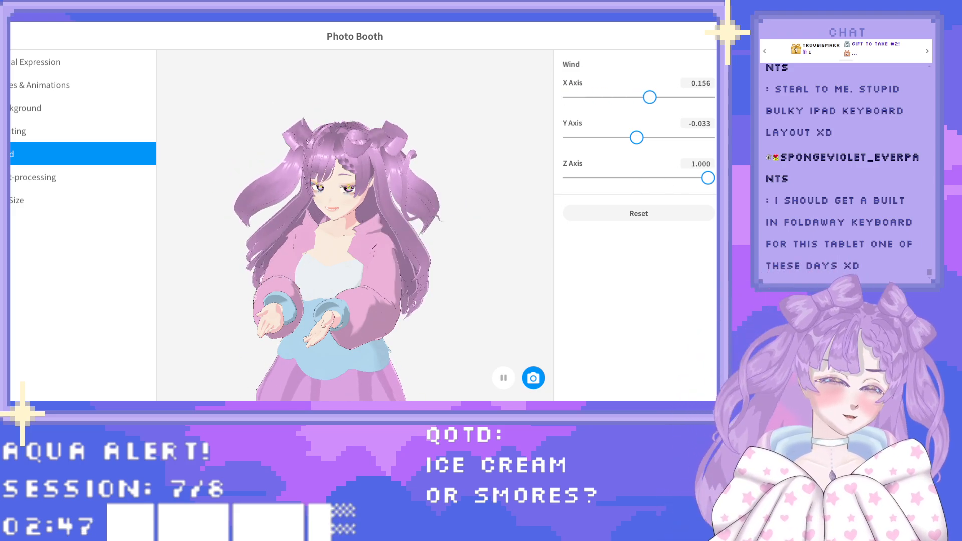
pyautogui.moveTo(710, 178); pyautogui.dragTo(708, 178)
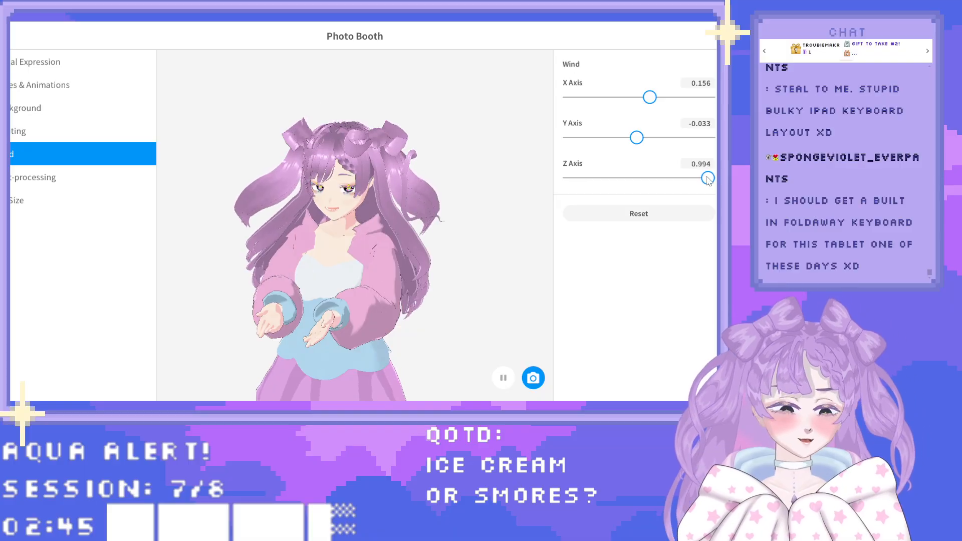
pyautogui.moveTo(445, 261); pyautogui.dragTo(460, 252, button='right')
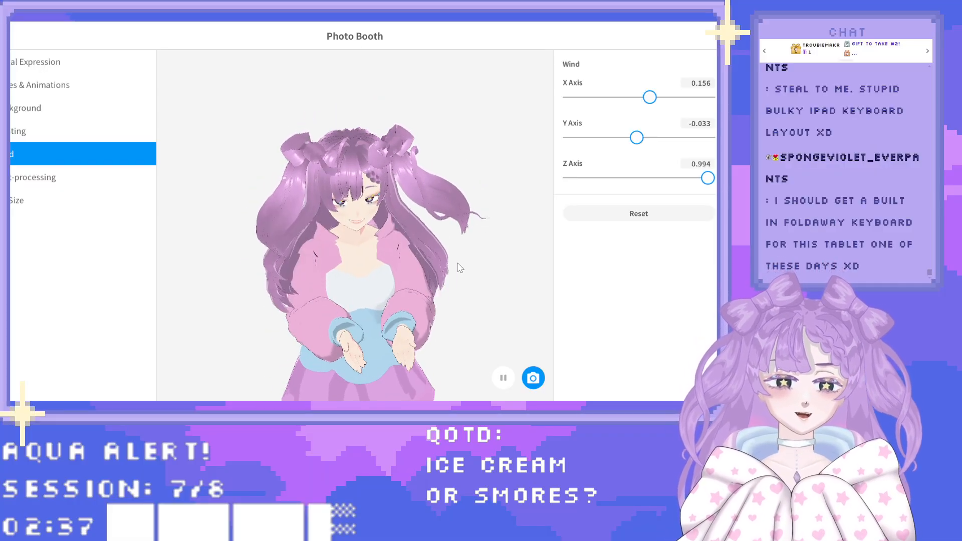
pyautogui.click(608, 218)
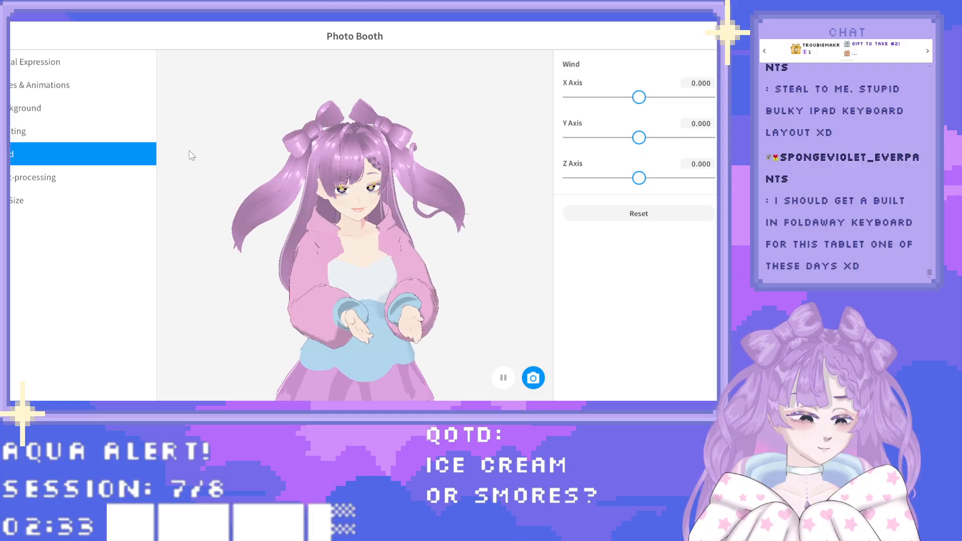
# Preview the avatar's hair movement with the Elated animation from Animations 1.
pyautogui.click(48, 86)
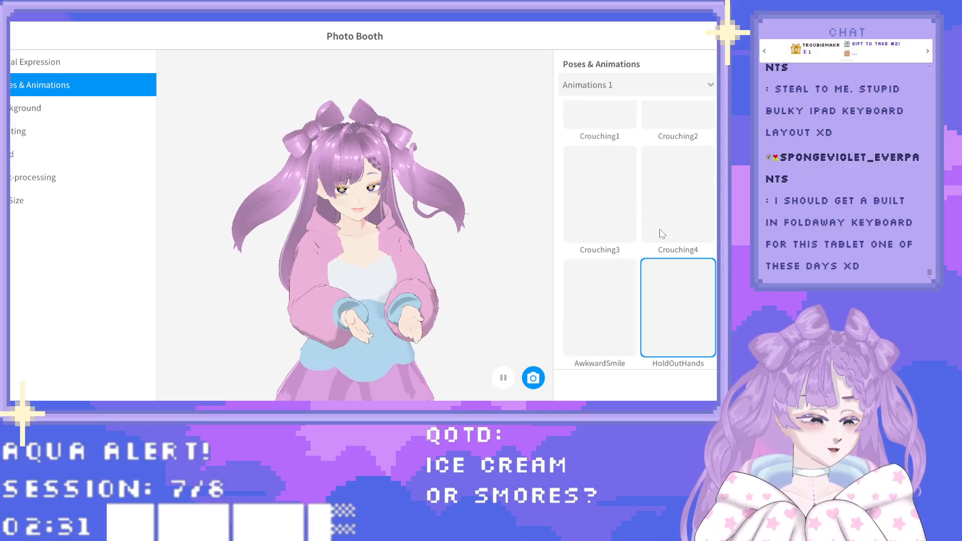
pyautogui.scroll(-10, 662, 233)
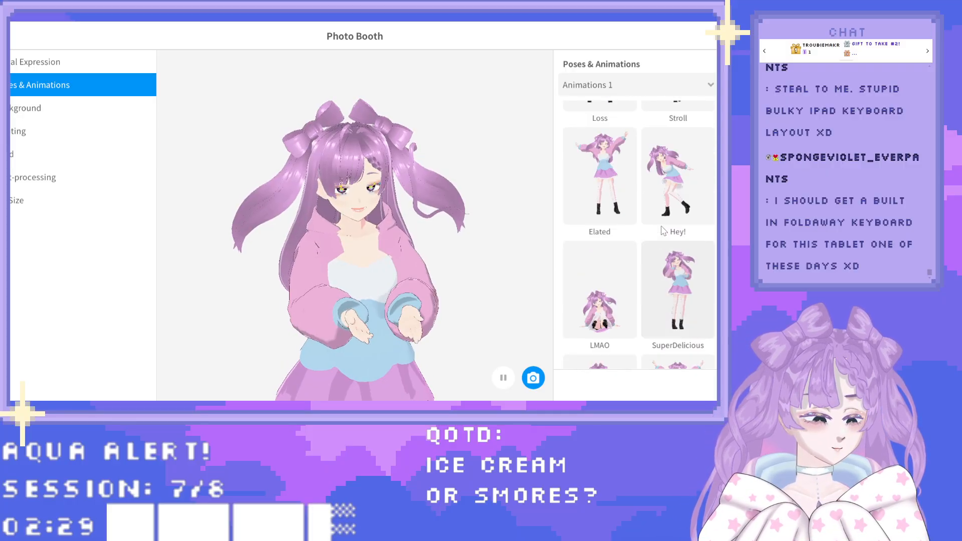
pyautogui.scroll(2, 664, 231)
pyautogui.click(620, 288)
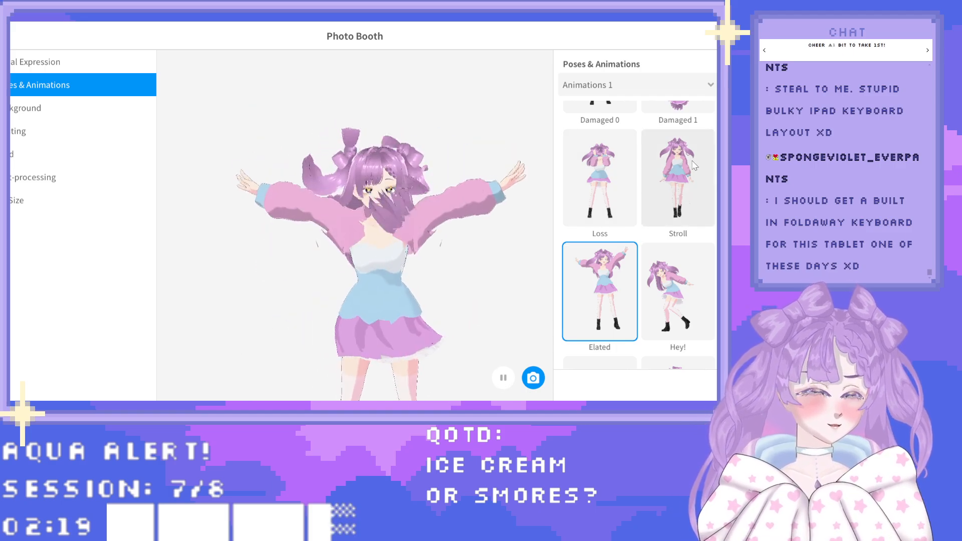
# Preview the Damaged 0, Victory, Vaulting Horse and Jumping 0 animations on the avatar.
pyautogui.scroll(2, 639, 230)
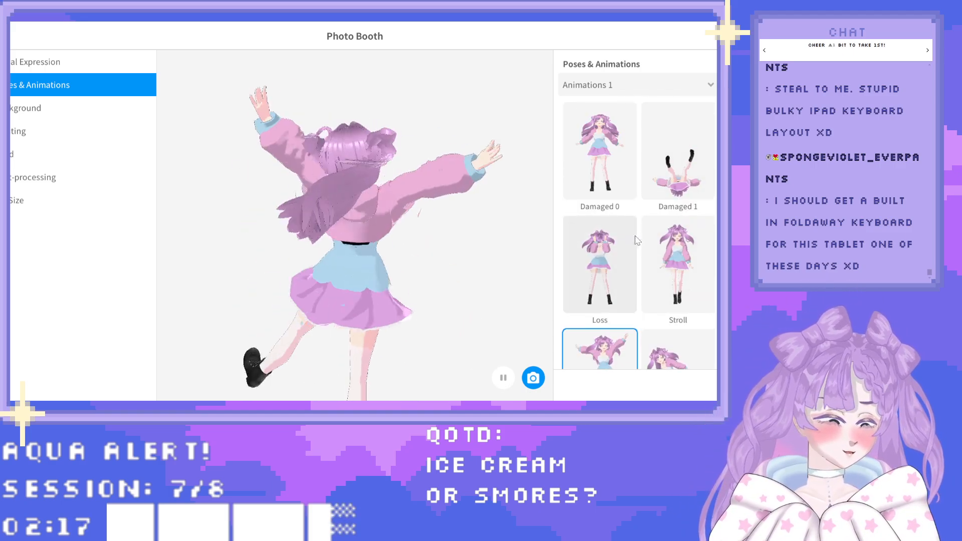
pyautogui.click(619, 165)
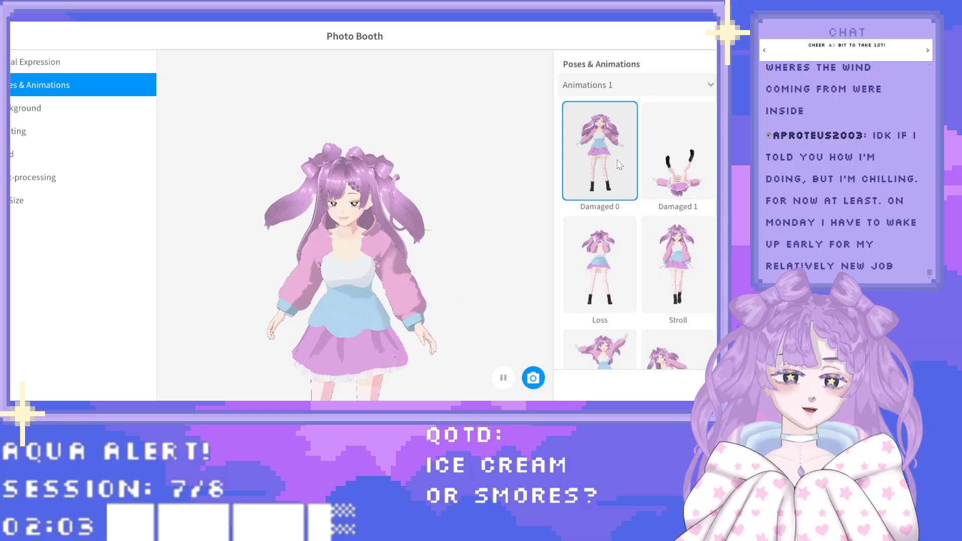
pyautogui.scroll(5, 629, 160)
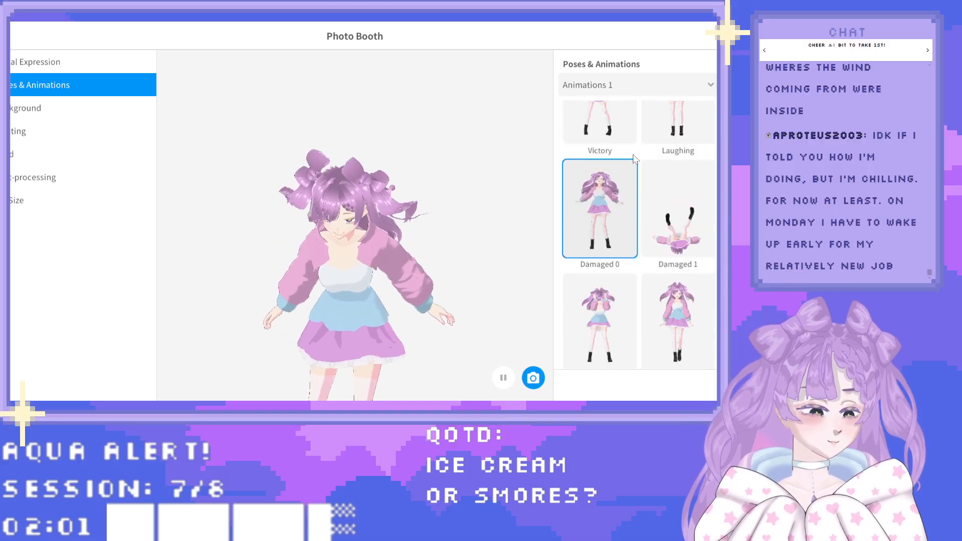
pyautogui.click(626, 229)
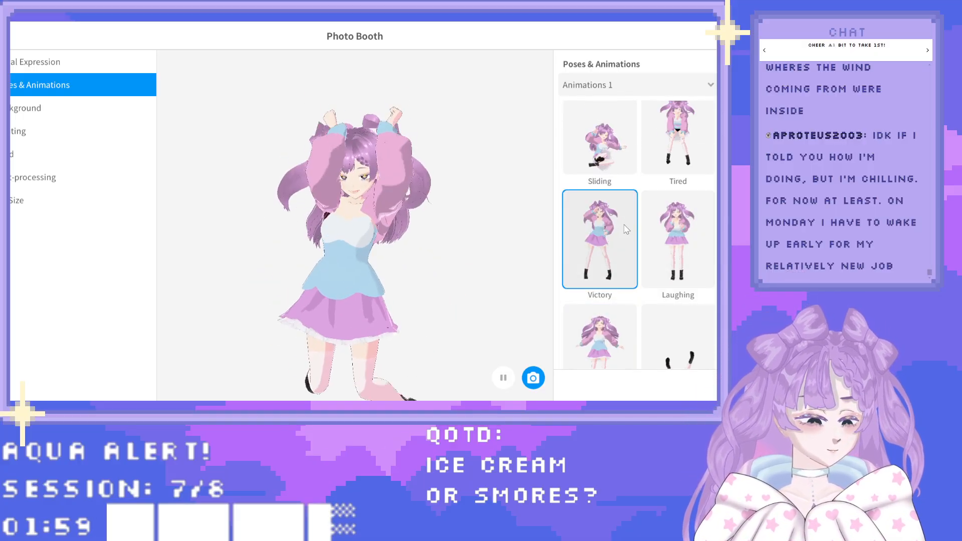
pyautogui.scroll(5, 626, 229)
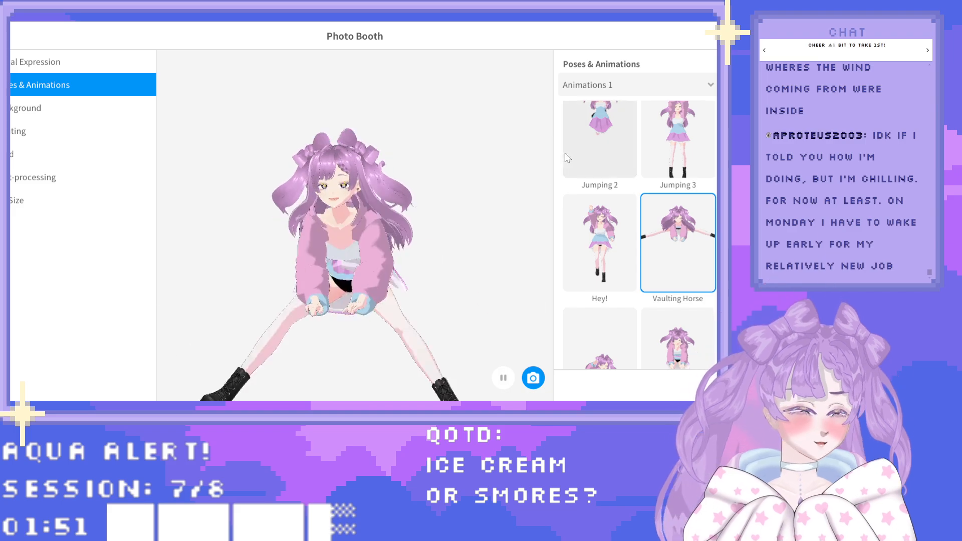
pyautogui.scroll(4, 649, 166)
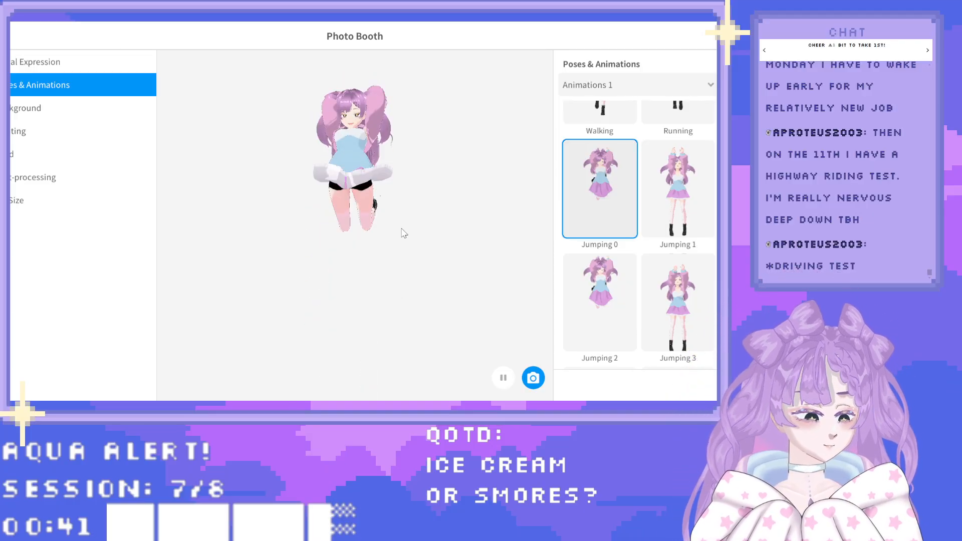
# Preview the Victory animation from Animations 1 on the avatar.
pyautogui.scroll(-5, 624, 247)
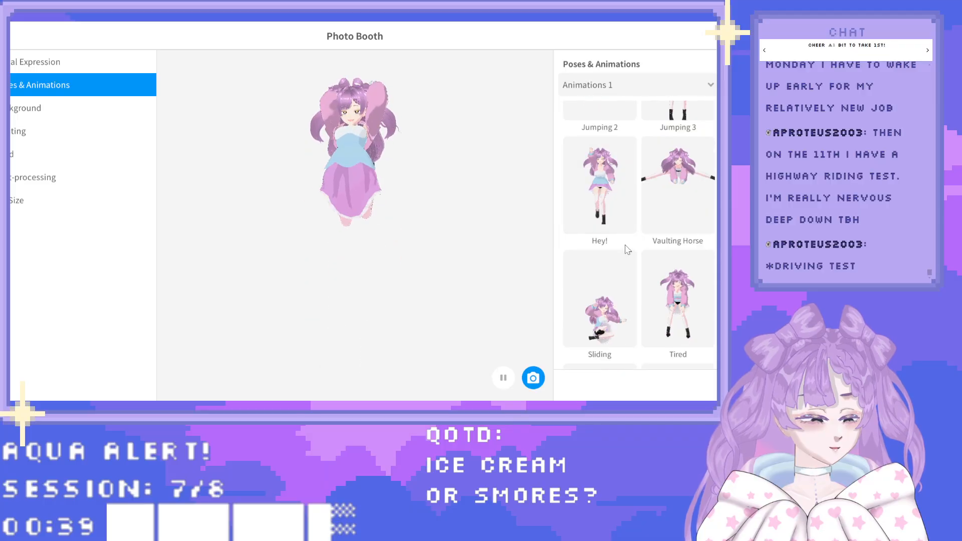
pyautogui.scroll(-5, 625, 246)
pyautogui.scroll(1, 627, 249)
pyautogui.click(614, 235)
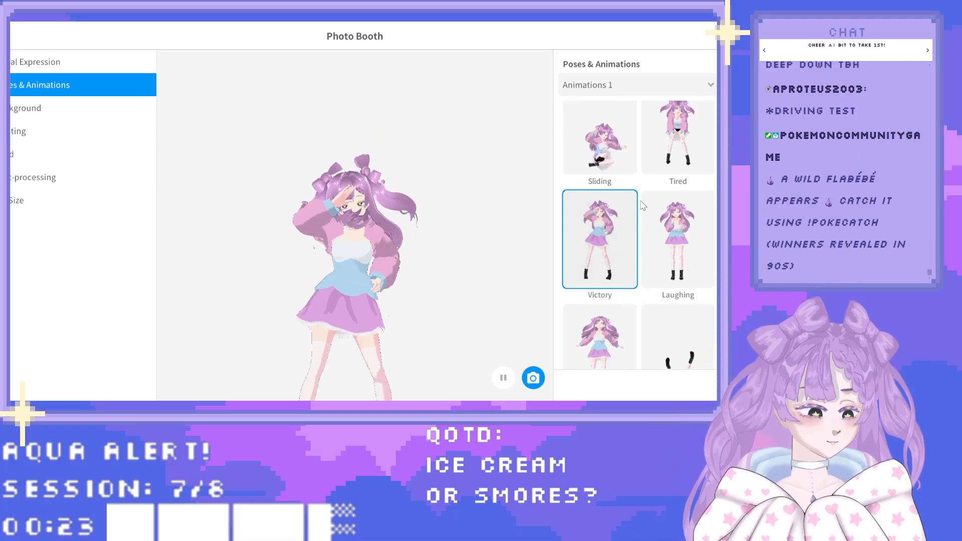
# Preview the Standby 5 animation with a close look at the bows and ponytails, followed by Standby 3.
pyautogui.scroll(6, 642, 206)
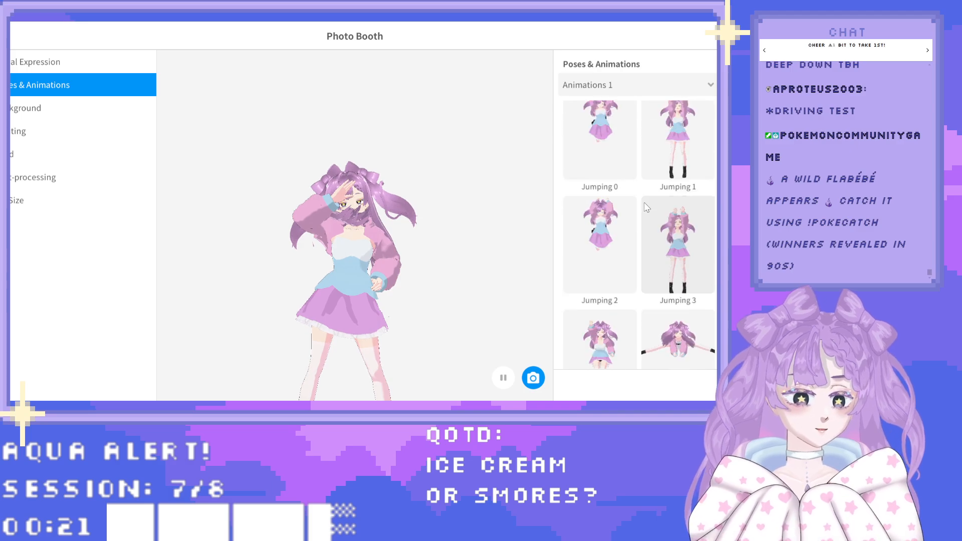
pyautogui.scroll(8, 644, 202)
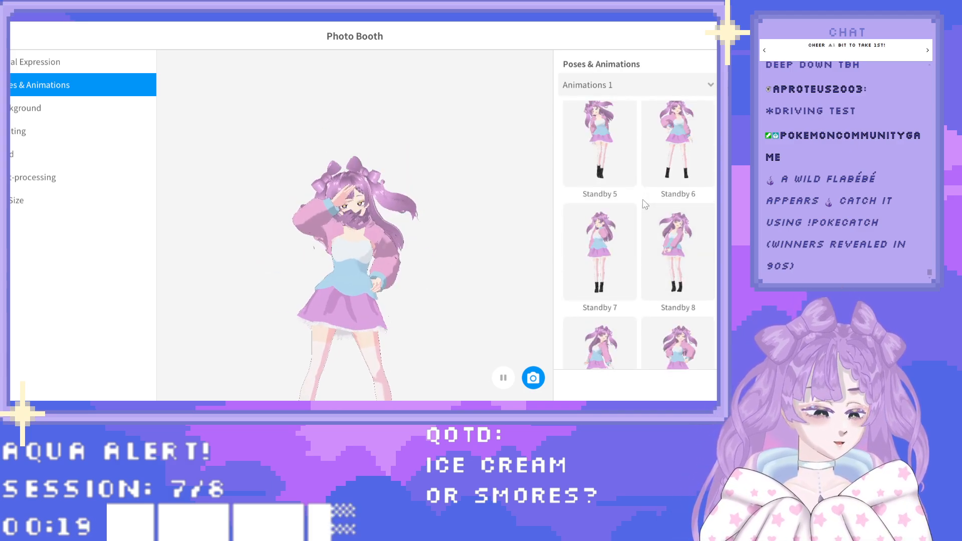
pyautogui.scroll(2, 642, 203)
pyautogui.click(628, 195)
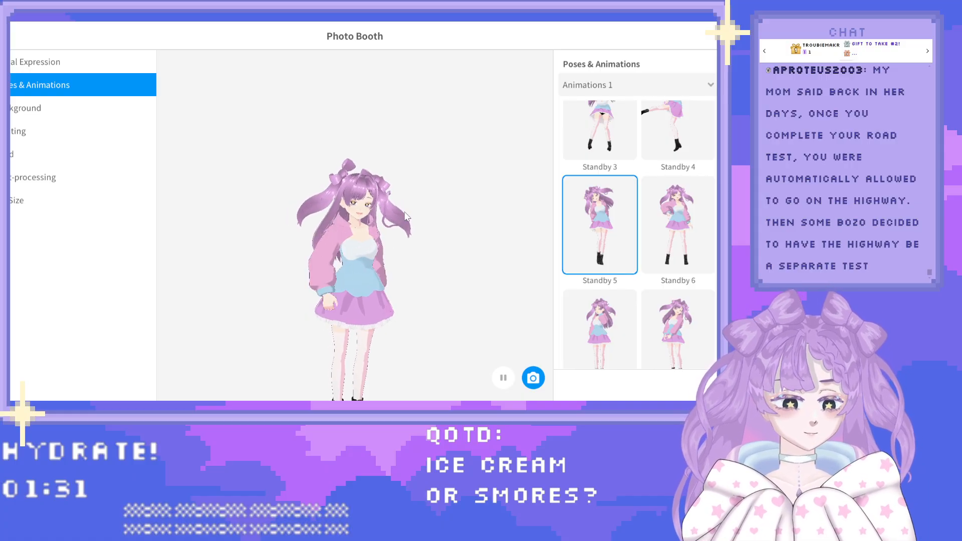
pyautogui.scroll(4, 367, 191)
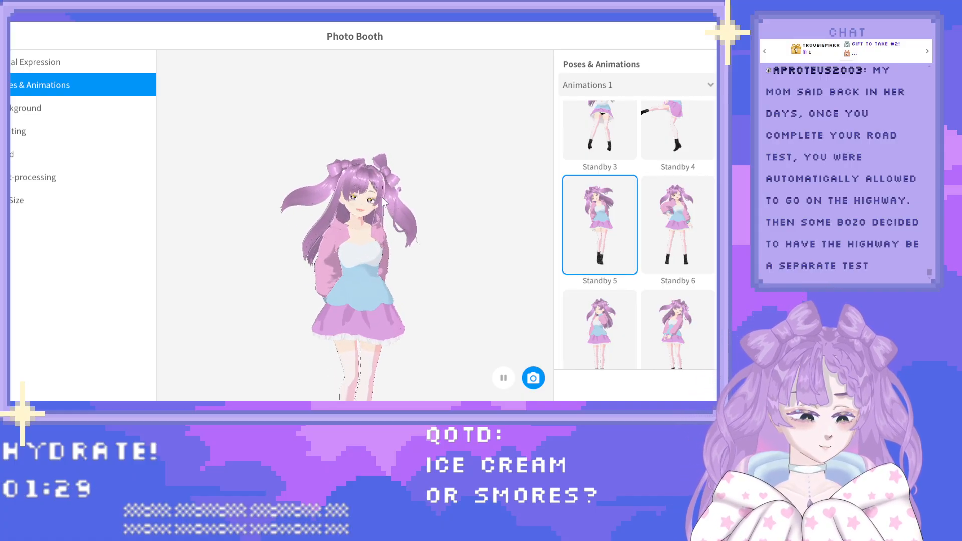
pyautogui.scroll(4, 367, 191)
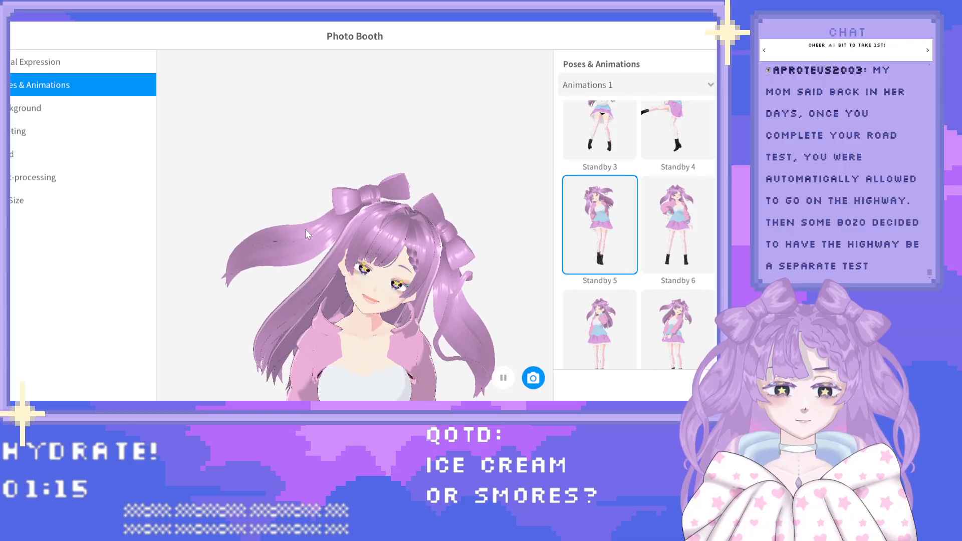
pyautogui.scroll(3, 671, 221)
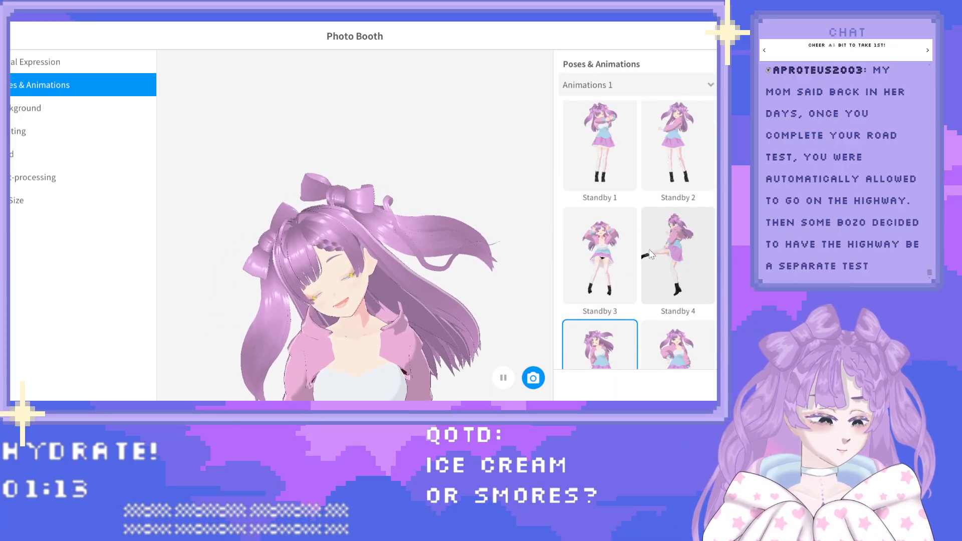
pyautogui.click(612, 262)
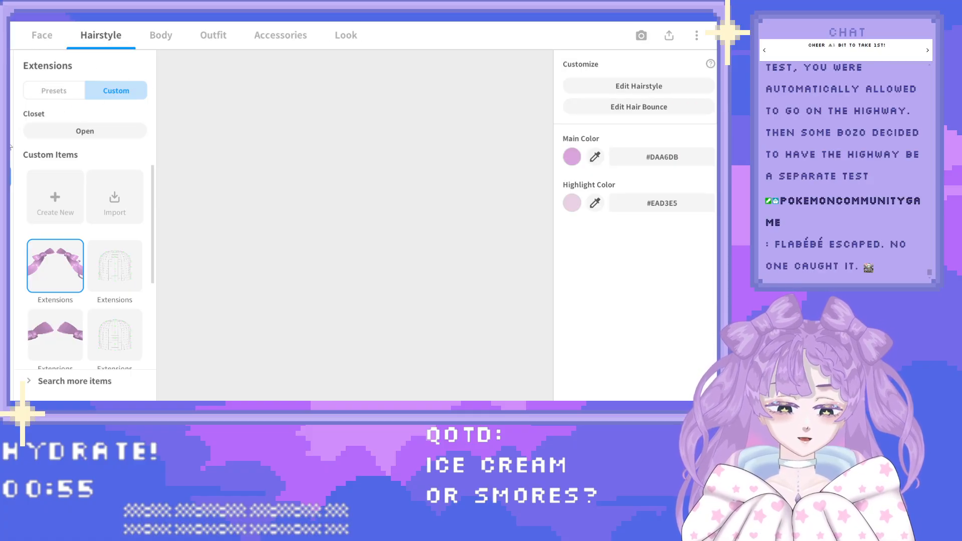
# Browse the outfit's neck accessory presets and add the pink pearl necklace with the pendant to the avatar.
pyautogui.click(279, 38)
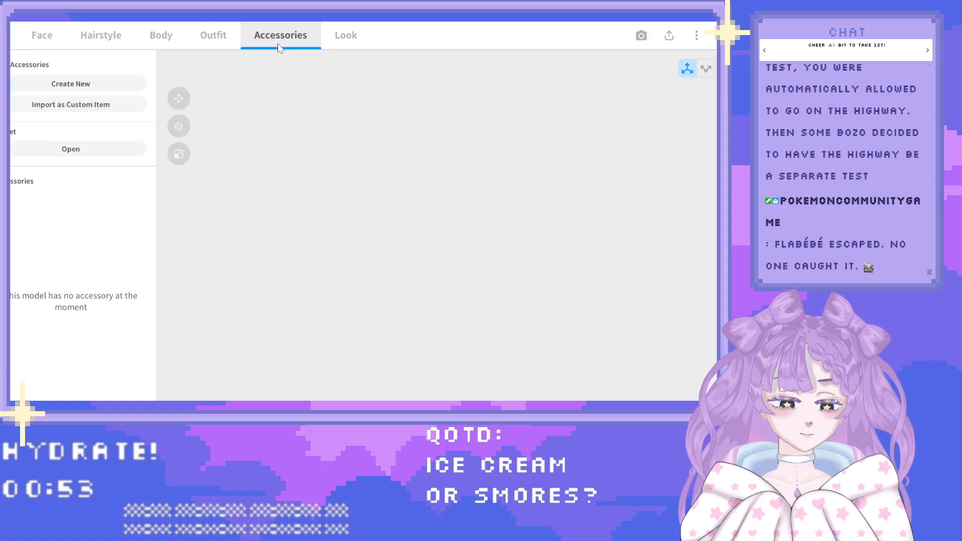
pyautogui.click(213, 37)
pyautogui.click(14, 179)
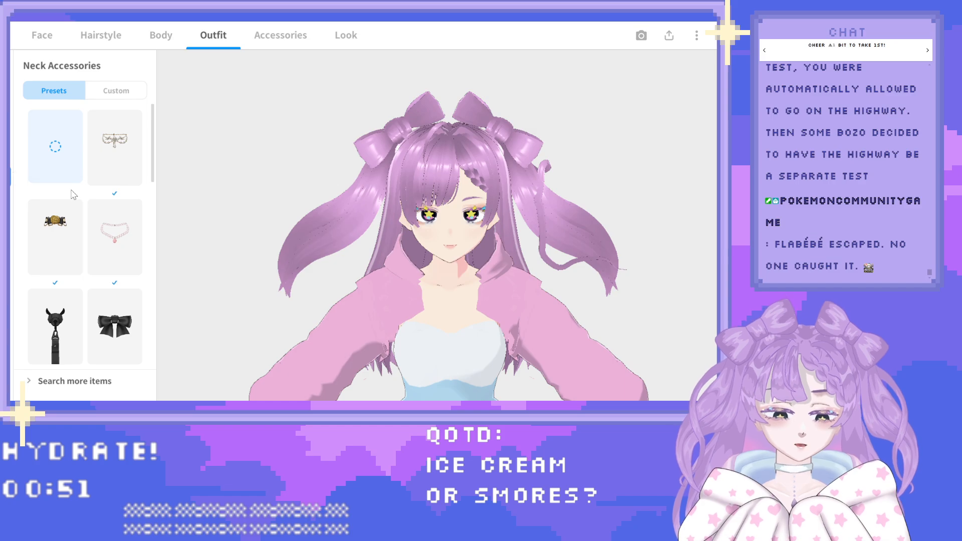
pyautogui.scroll(-2, 80, 201)
pyautogui.scroll(1, 85, 205)
pyautogui.scroll(-3, 90, 208)
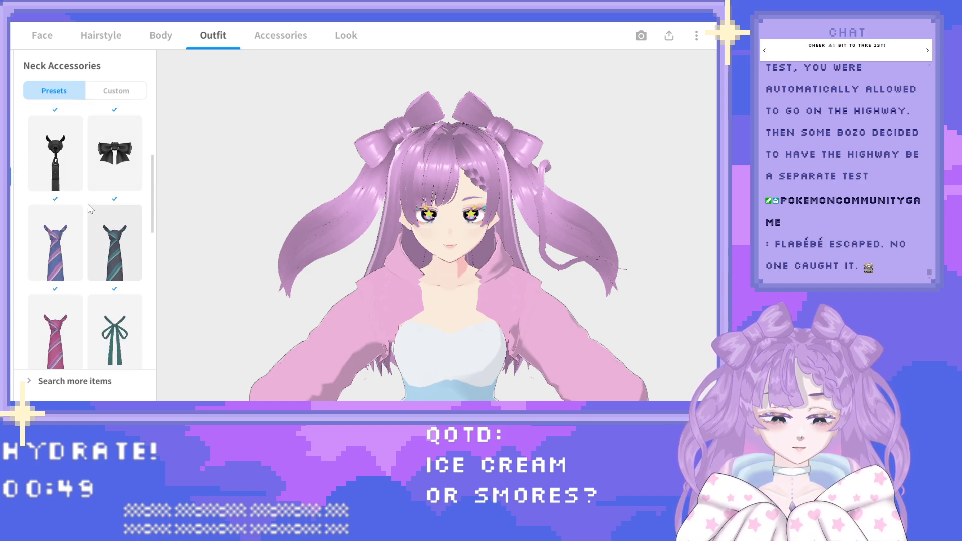
pyautogui.scroll(-5, 88, 203)
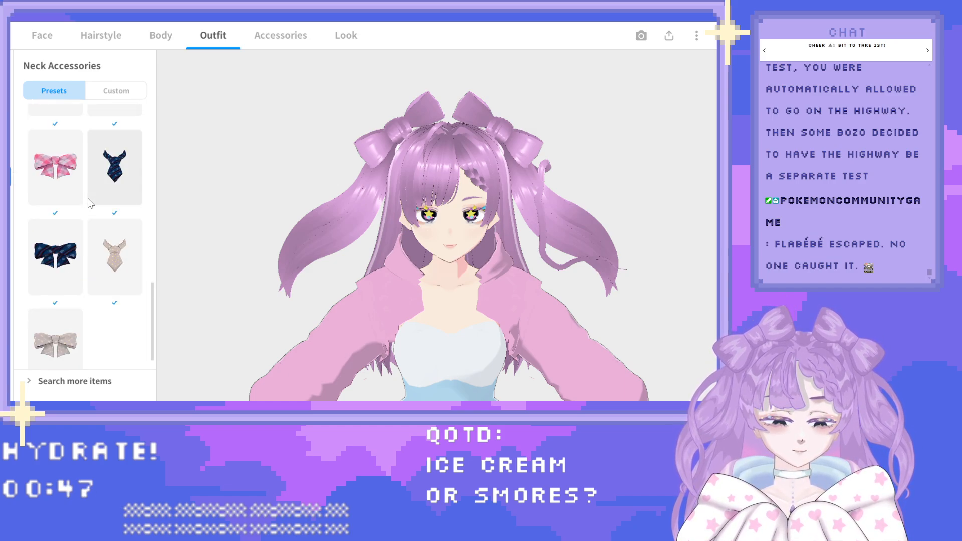
pyautogui.scroll(10, 90, 205)
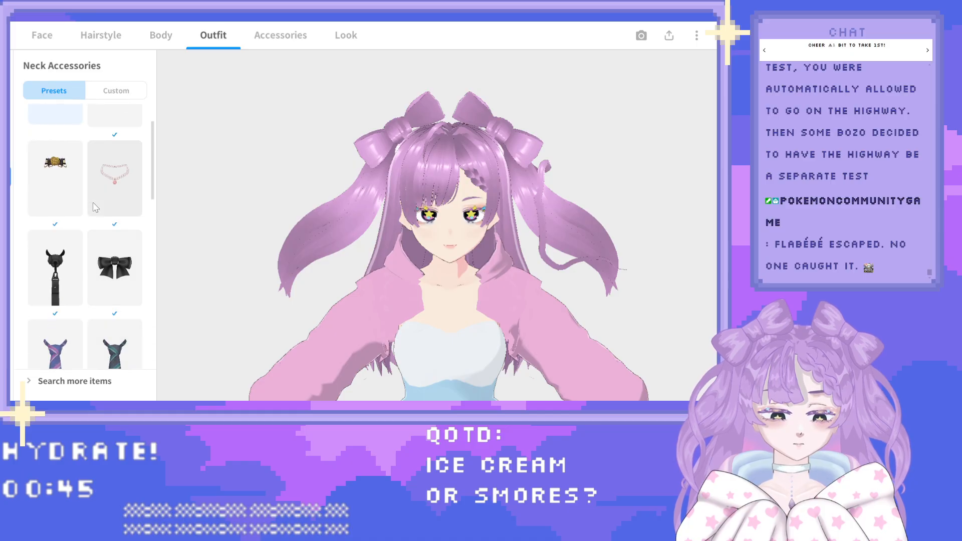
pyautogui.scroll(1, 95, 208)
pyautogui.click(115, 238)
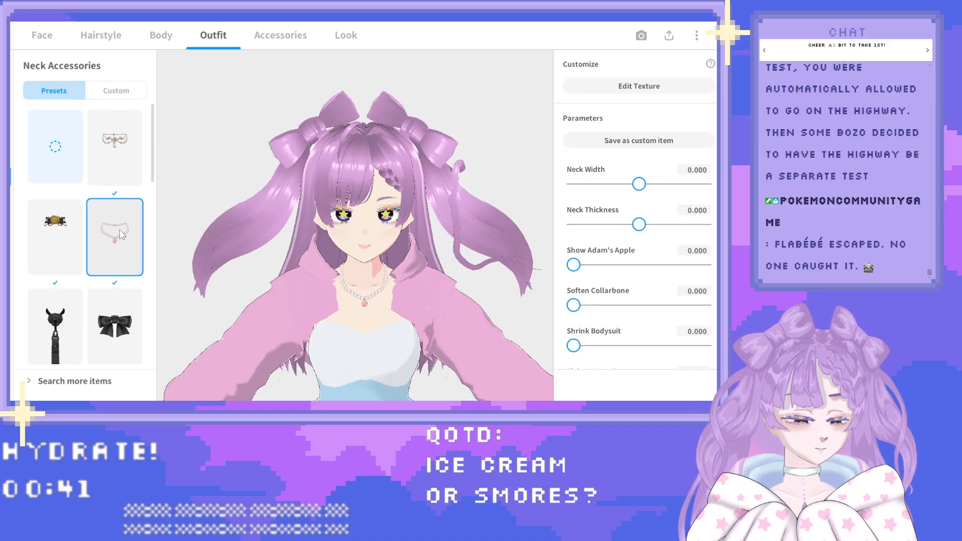
# Look through the pearl necklace's parameters, from the neck and bulk settings to the puff settings.
pyautogui.scroll(-1, 621, 243)
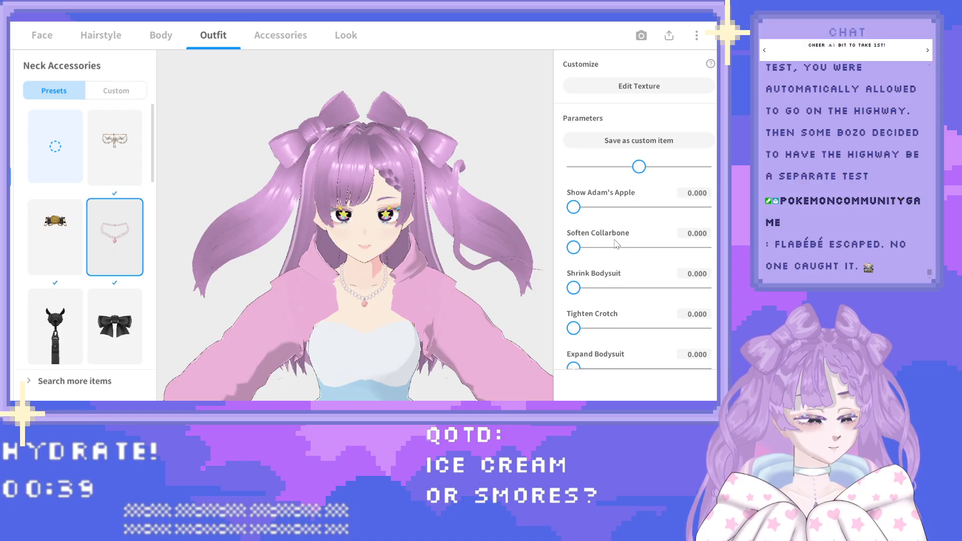
pyautogui.scroll(-2, 617, 248)
pyautogui.scroll(-1, 617, 247)
pyautogui.scroll(-5, 616, 247)
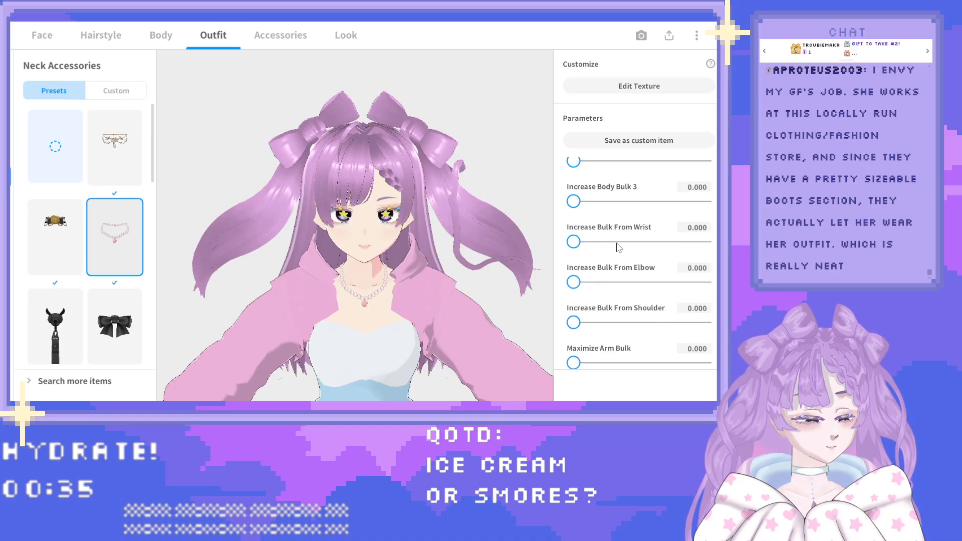
pyautogui.scroll(-5, 619, 247)
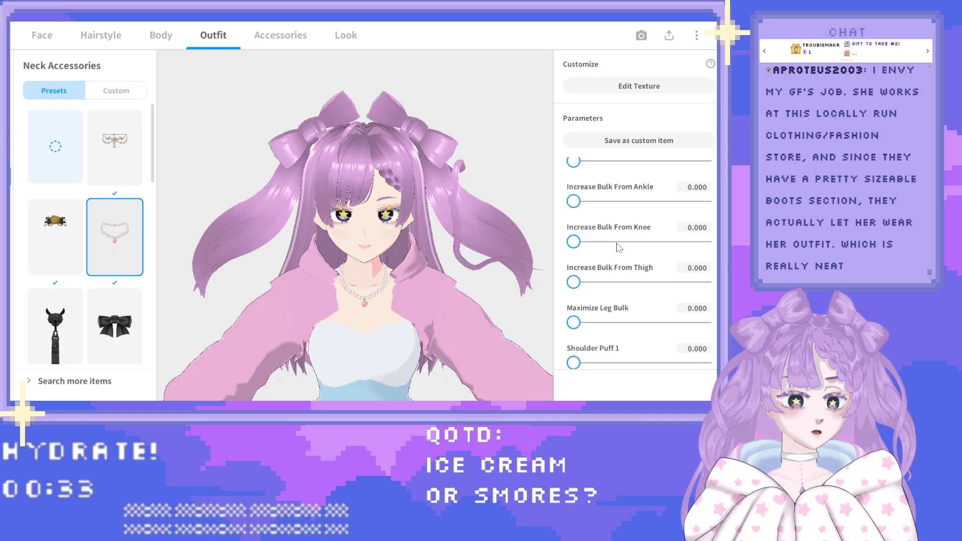
pyautogui.scroll(-3, 620, 247)
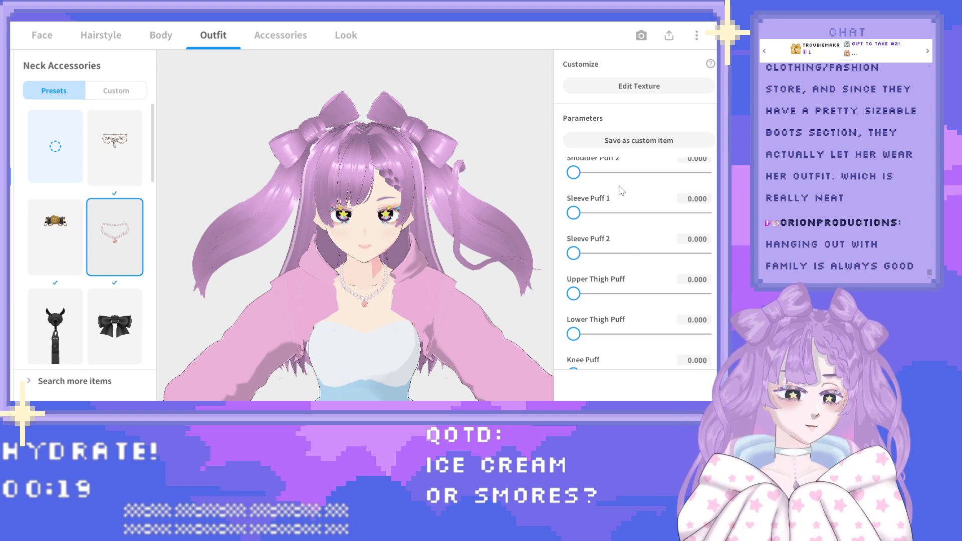
pyautogui.scroll(-2, 613, 236)
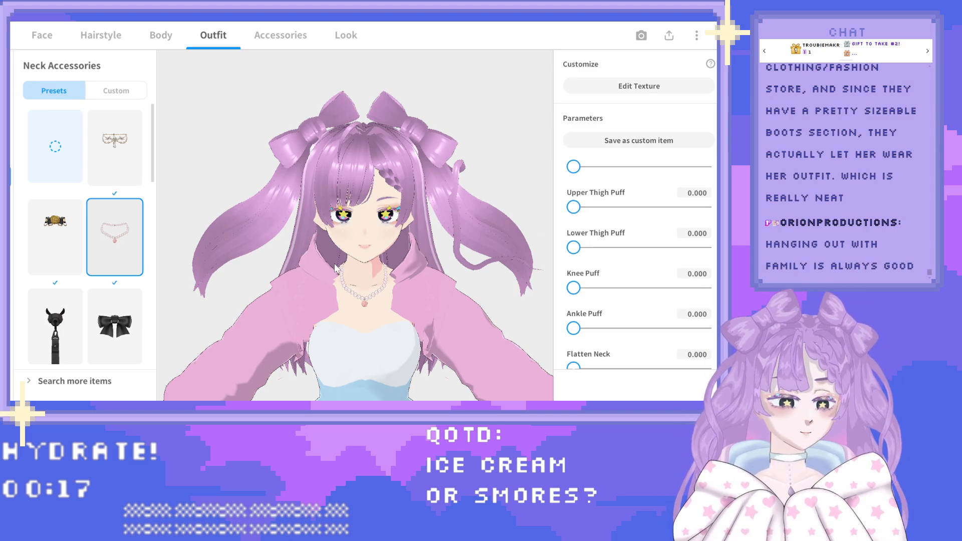
# Try on the plain white tall boots from the shoe presets and inspect them on the avatar's legs.
pyautogui.scroll(-4, 338, 268)
pyautogui.moveTo(385, 359); pyautogui.dragTo(413, 225, button='middle')
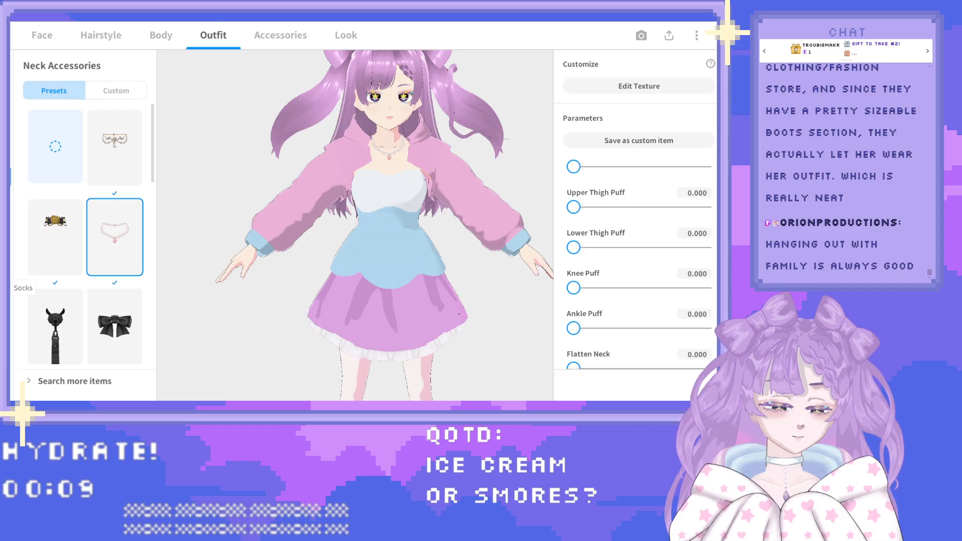
pyautogui.click(11, 315)
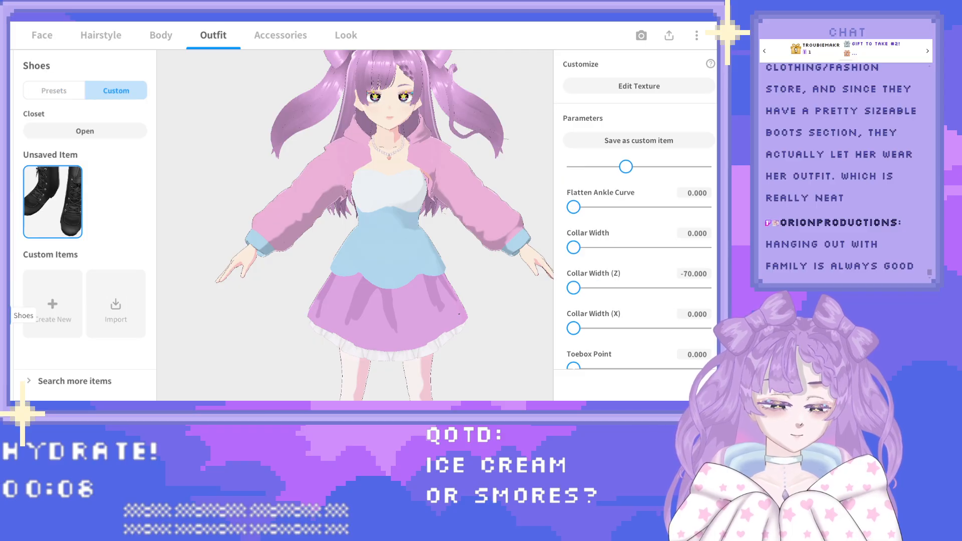
pyautogui.click(54, 90)
pyautogui.scroll(-2, 103, 239)
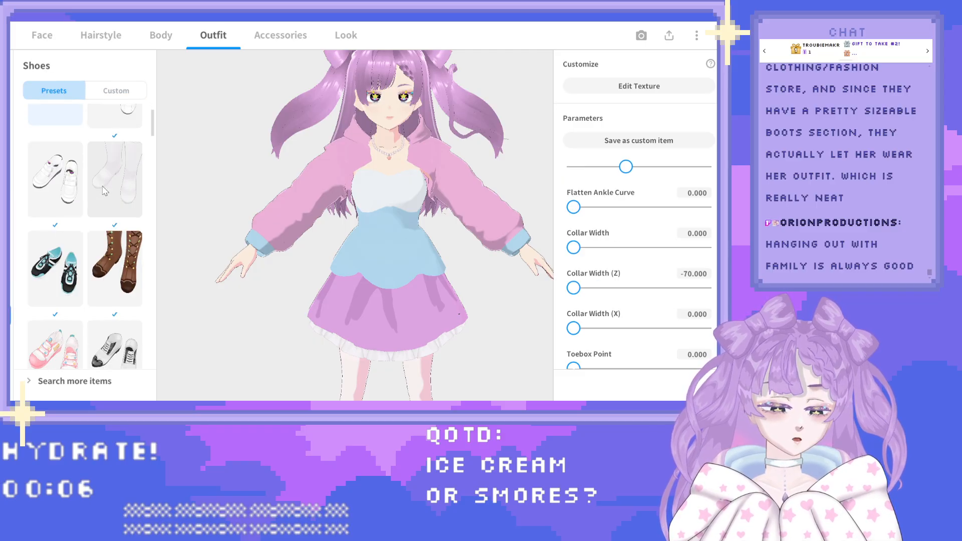
pyautogui.click(120, 164)
pyautogui.scroll(-1, 336, 344)
pyautogui.moveTo(336, 344); pyautogui.dragTo(335, 242, button='middle')
pyautogui.moveTo(335, 242); pyautogui.dragTo(321, 255, button='right')
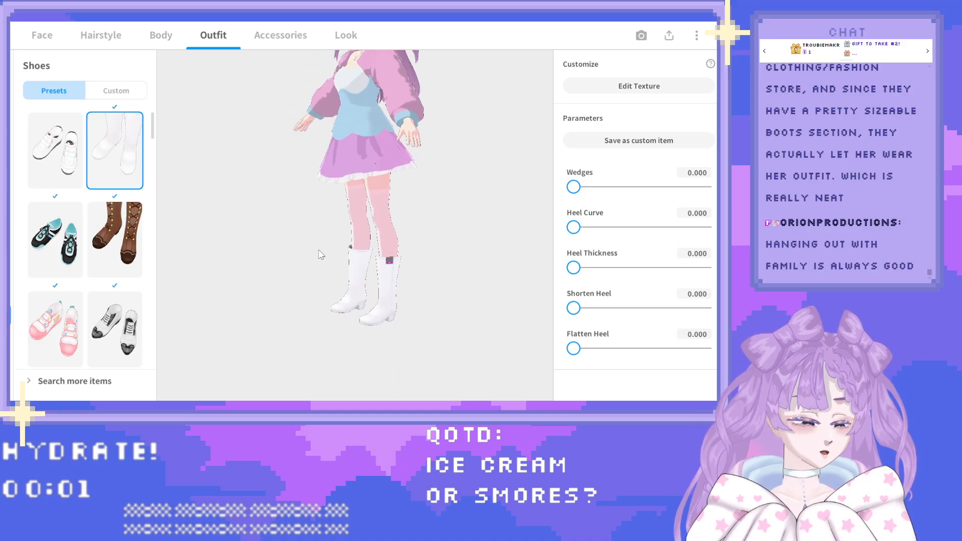
pyautogui.moveTo(329, 235); pyautogui.dragTo(331, 266, button='middle')
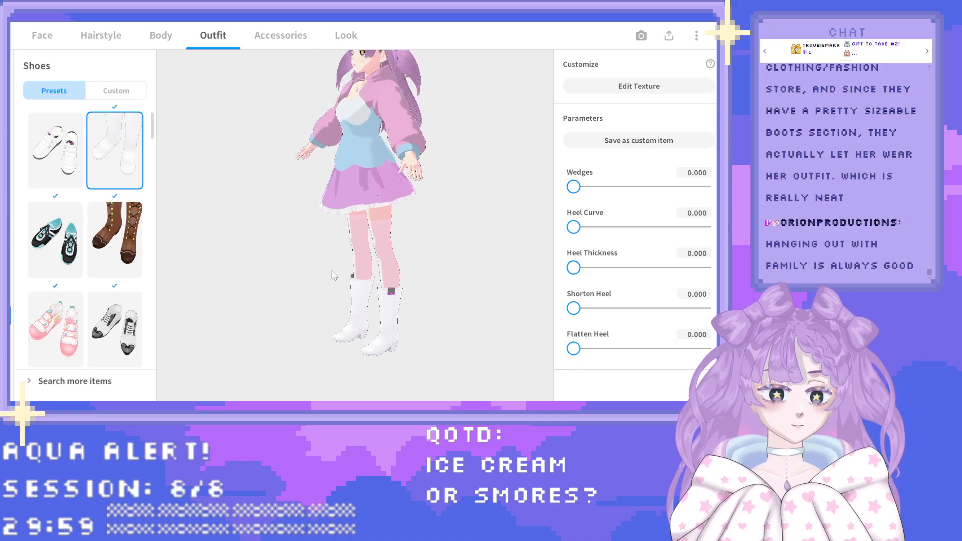
# Try on the brown studded tall boots preset and the black lace-up ankle boots preset.
pyautogui.click(110, 249)
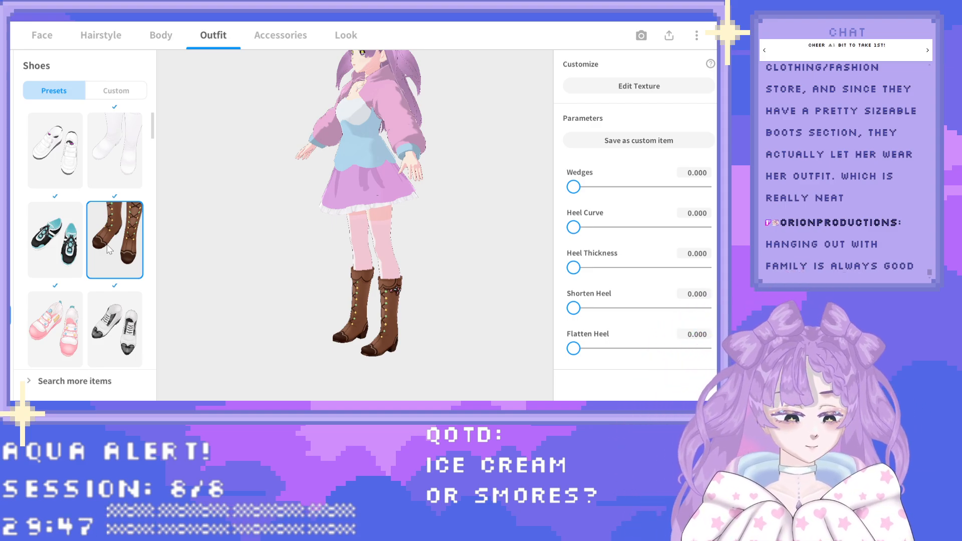
pyautogui.scroll(-5, 101, 251)
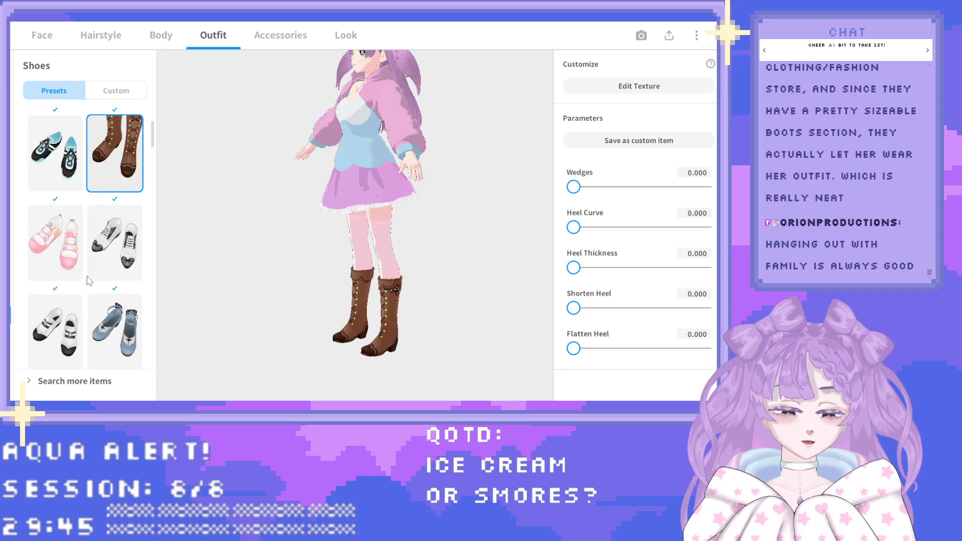
pyautogui.click(64, 273)
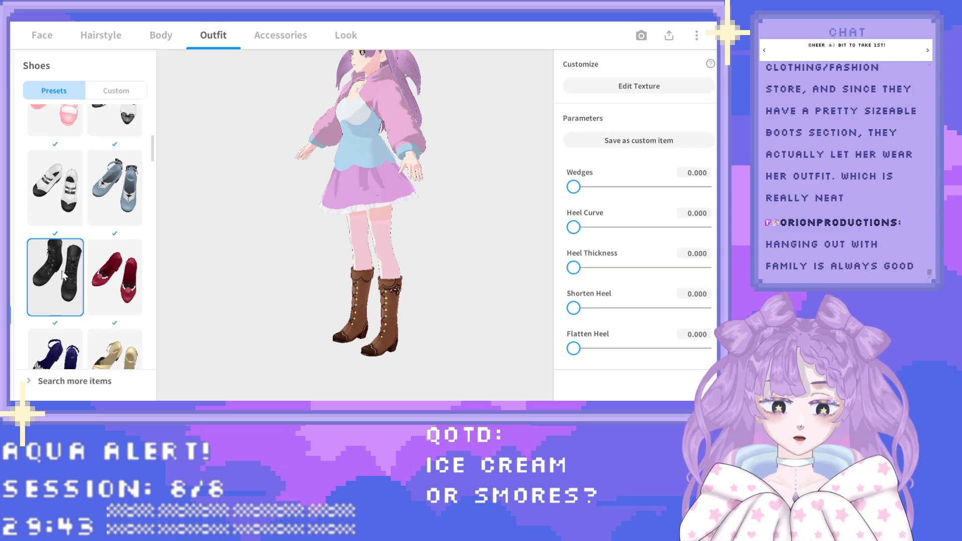
# Try on the black and grey heeled ankle boots from the shoe presets.
pyautogui.scroll(-1, 91, 286)
pyautogui.scroll(-9, 91, 286)
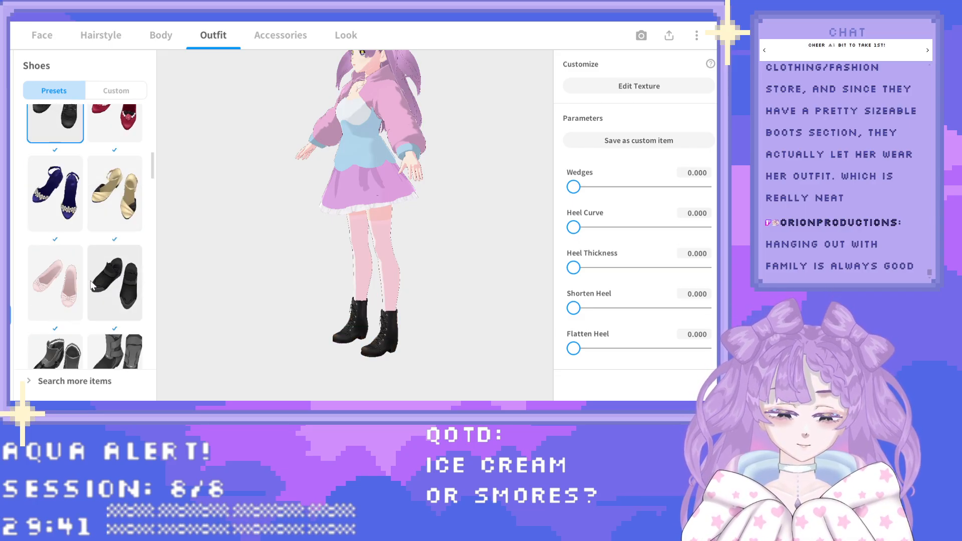
pyautogui.click(121, 242)
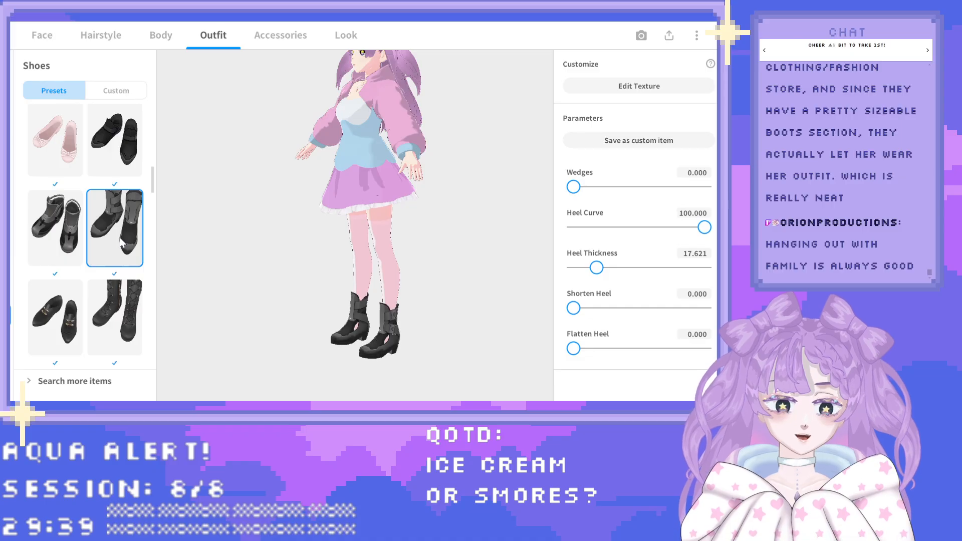
pyautogui.moveTo(283, 277)
pyautogui.mouseDown()
pyautogui.moveTo(268, 273)
pyautogui.moveTo(286, 276)
pyautogui.mouseUp()
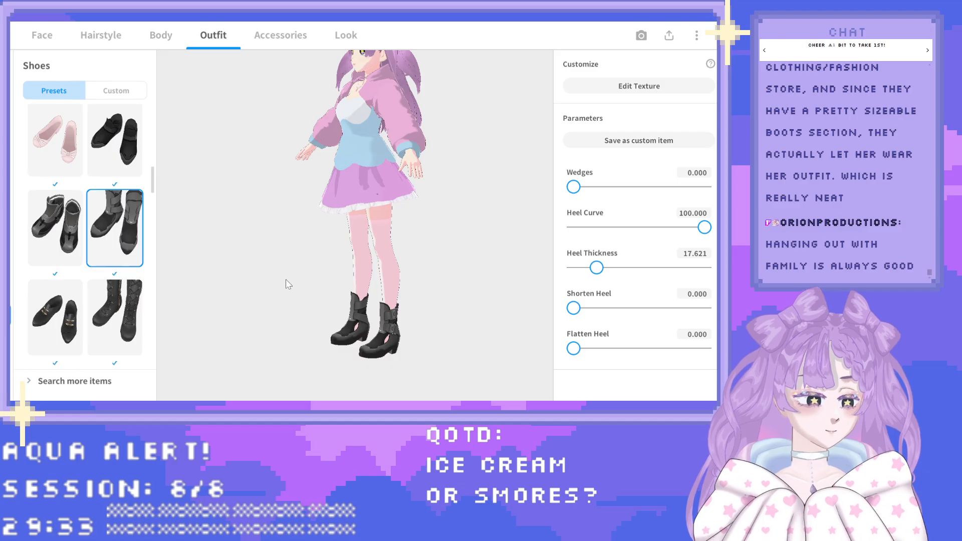
# Try on the black tall boots with the dark red cuffs and view them from the side.
pyautogui.scroll(-2, 108, 257)
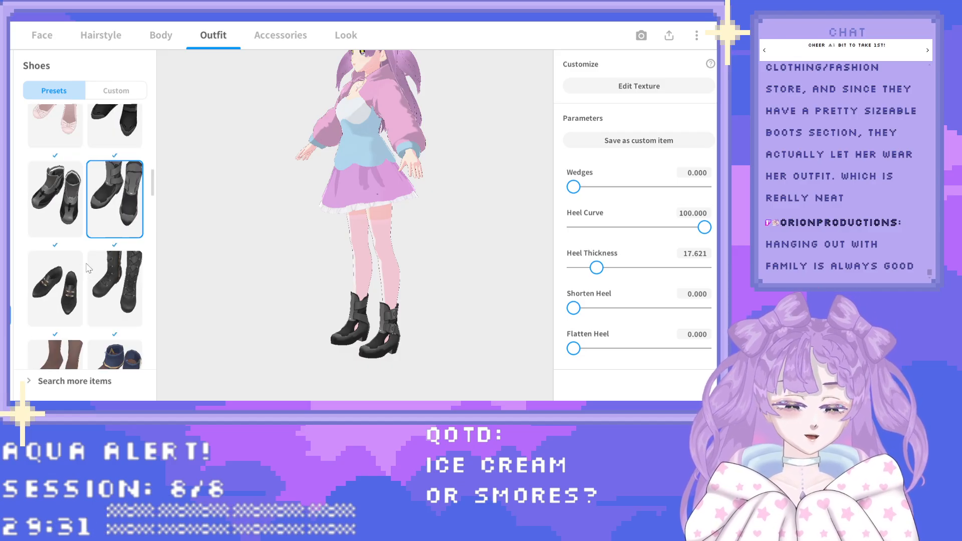
pyautogui.click(109, 259)
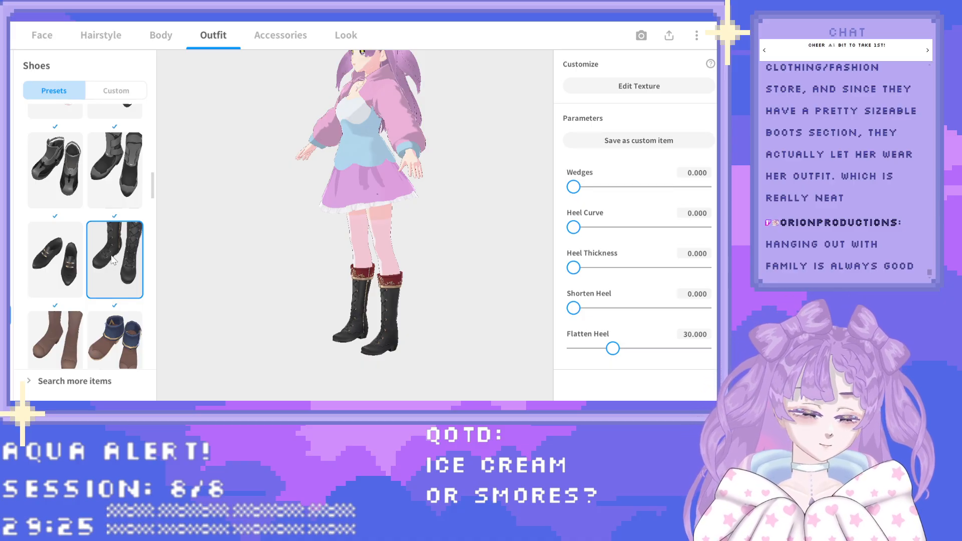
pyautogui.scroll(-1, 96, 286)
pyautogui.moveTo(305, 287)
pyautogui.mouseDown(button='right')
pyautogui.moveTo(296, 286)
pyautogui.moveTo(302, 292)
pyautogui.mouseUp(button='right')
# Put the brown over-the-knee heeled boots preset on the avatar.
pyautogui.scroll(-2, 75, 251)
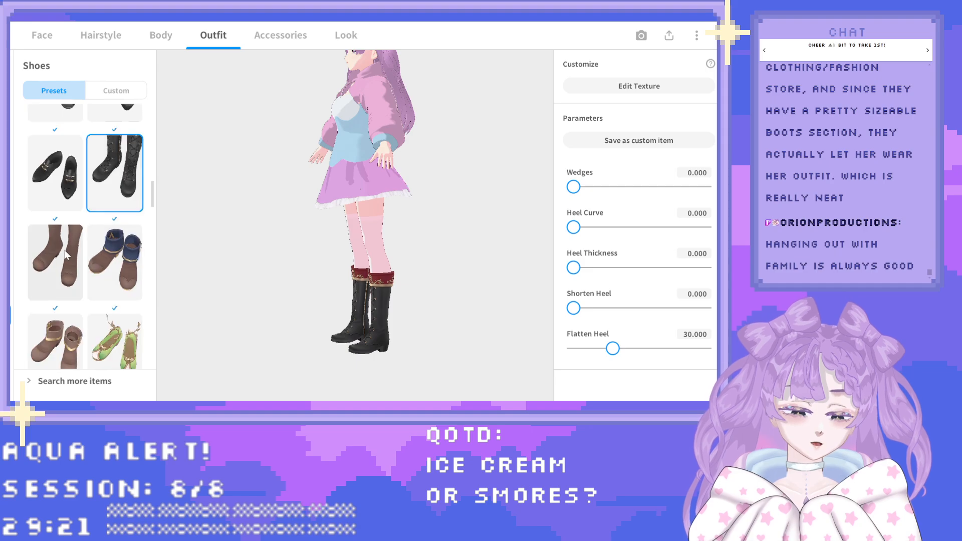
pyautogui.click(66, 249)
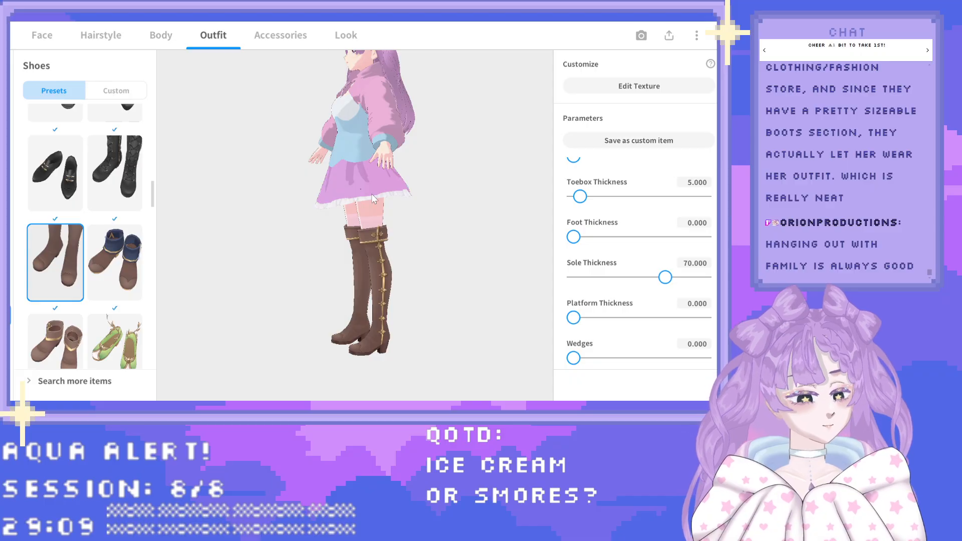
# Try on the brown ankle boots with navy cuffs and the brown ankle boots with the gold-trimmed collar.
pyautogui.click(110, 256)
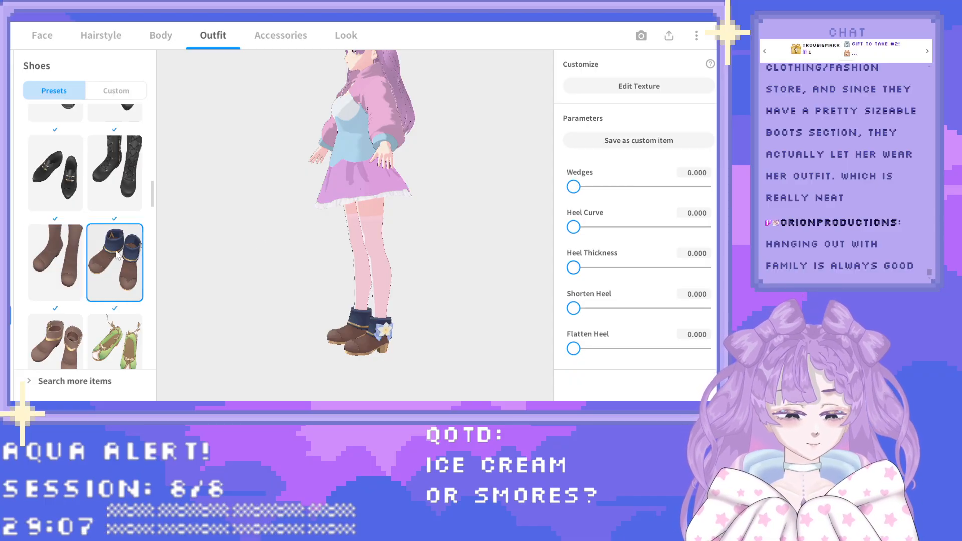
pyautogui.scroll(-1, 116, 255)
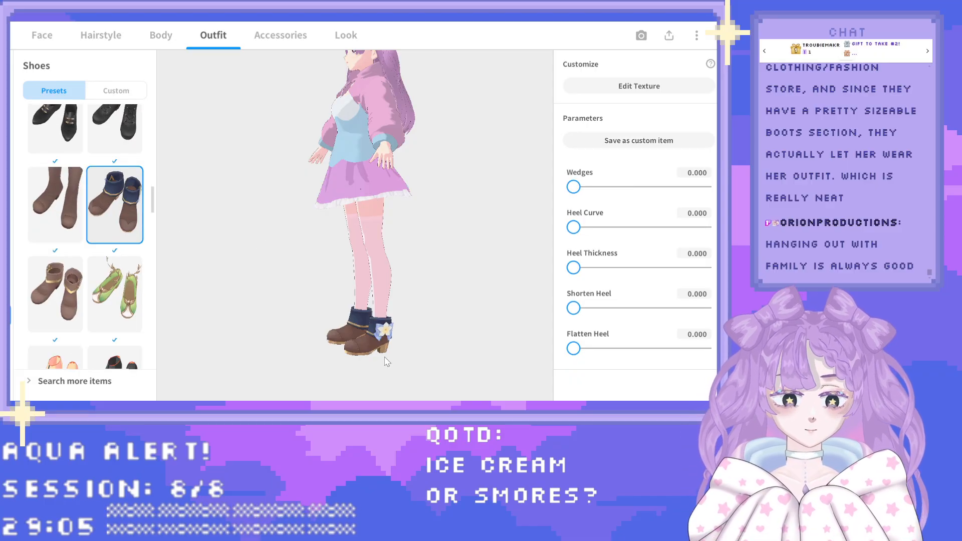
pyautogui.click(55, 293)
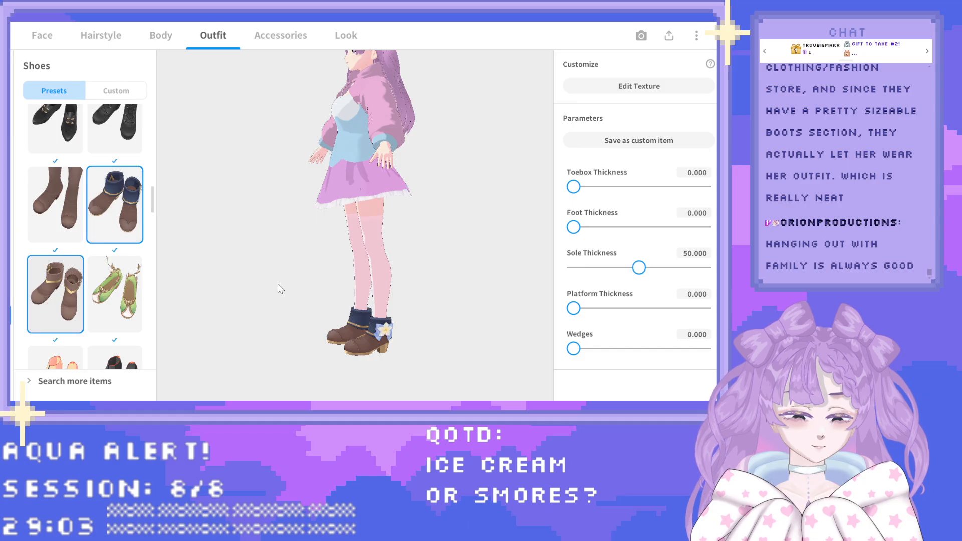
# Try on the tall black buckled boots with grey cuffs and view them from the front at an angle.
pyautogui.scroll(-5, 111, 273)
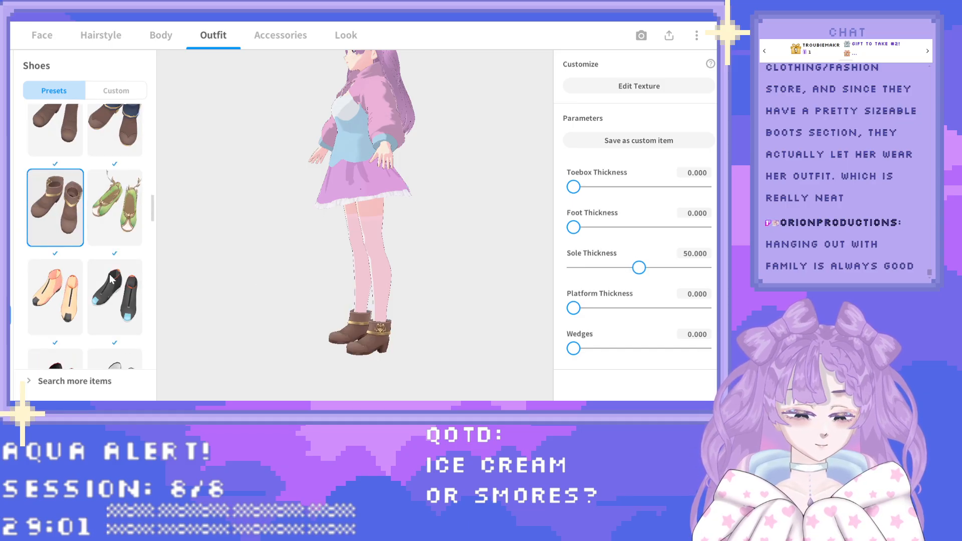
pyautogui.scroll(-2, 108, 266)
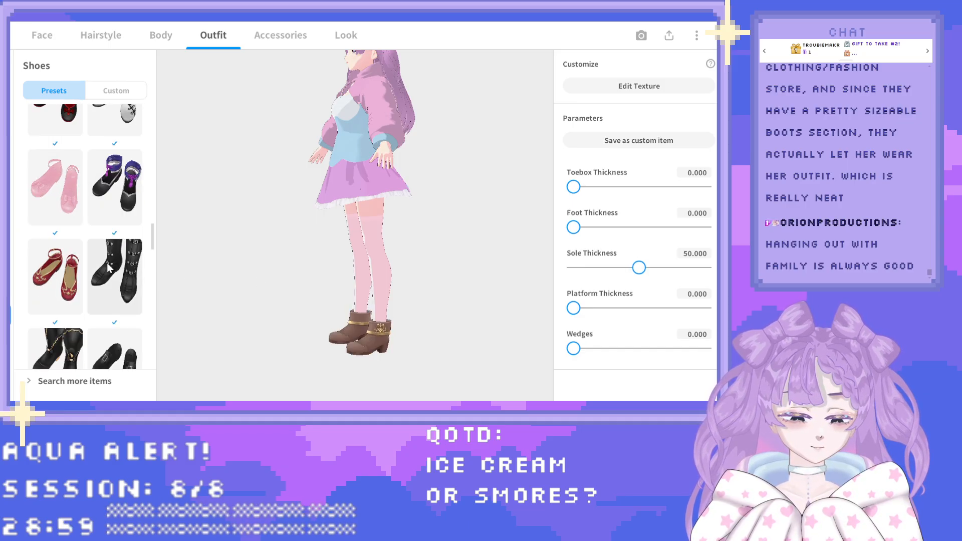
pyautogui.click(124, 282)
pyautogui.scroll(-2, 117, 276)
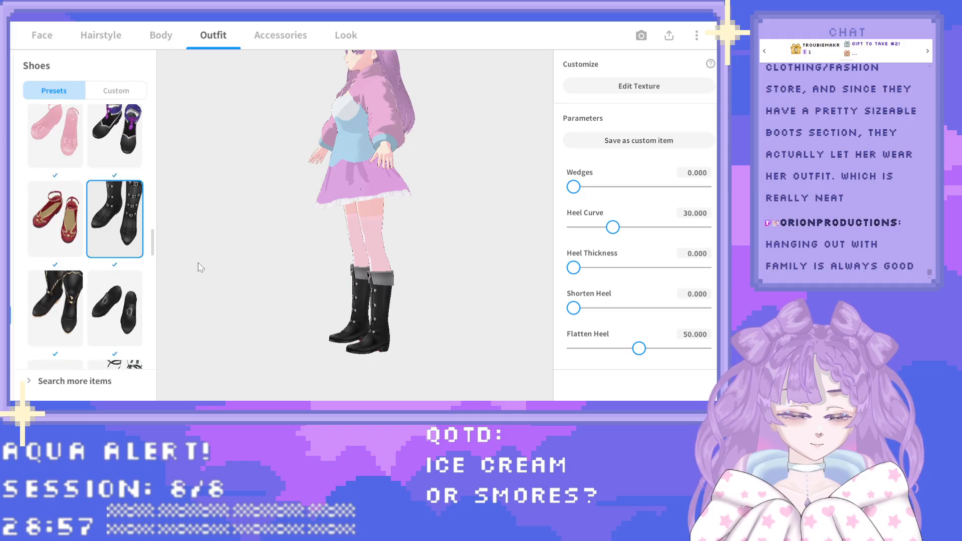
pyautogui.moveTo(408, 290); pyautogui.dragTo(427, 304, button='right')
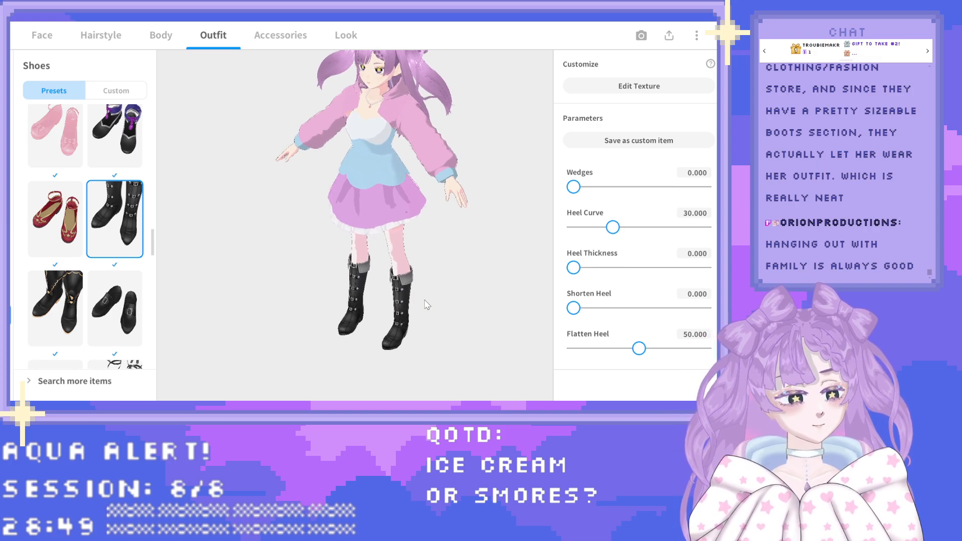
# Try on the mid-height black boots with the gold-trimmed open collar and view them from the front.
pyautogui.click(48, 319)
pyautogui.scroll(-2, 82, 304)
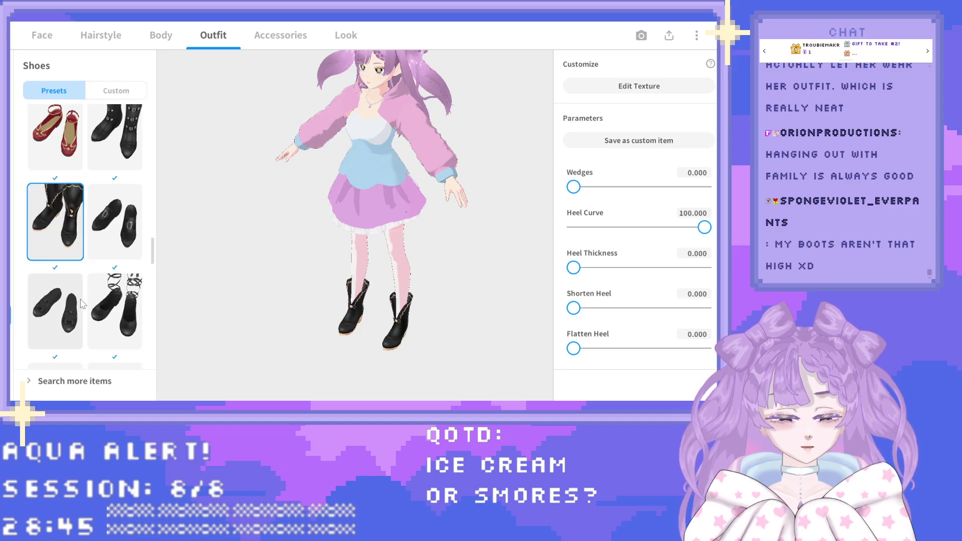
pyautogui.scroll(-1, 82, 305)
pyautogui.scroll(-3, 83, 303)
pyautogui.moveTo(281, 290); pyautogui.dragTo(319, 292)
pyautogui.moveTo(317, 287); pyautogui.dragTo(340, 290, button='right')
# Try on the plain black low ankle boots from further down the shoe presets.
pyautogui.scroll(-5, 76, 236)
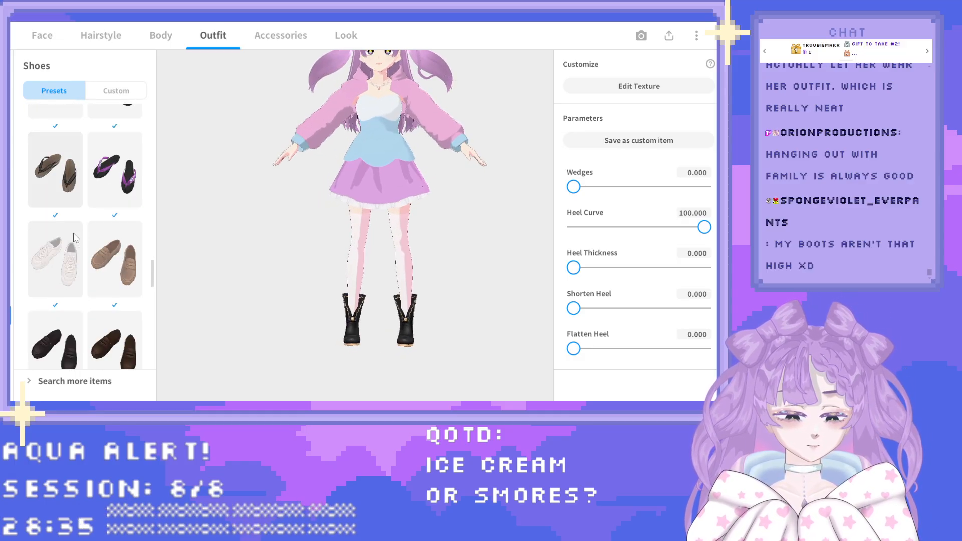
pyautogui.scroll(-2, 79, 236)
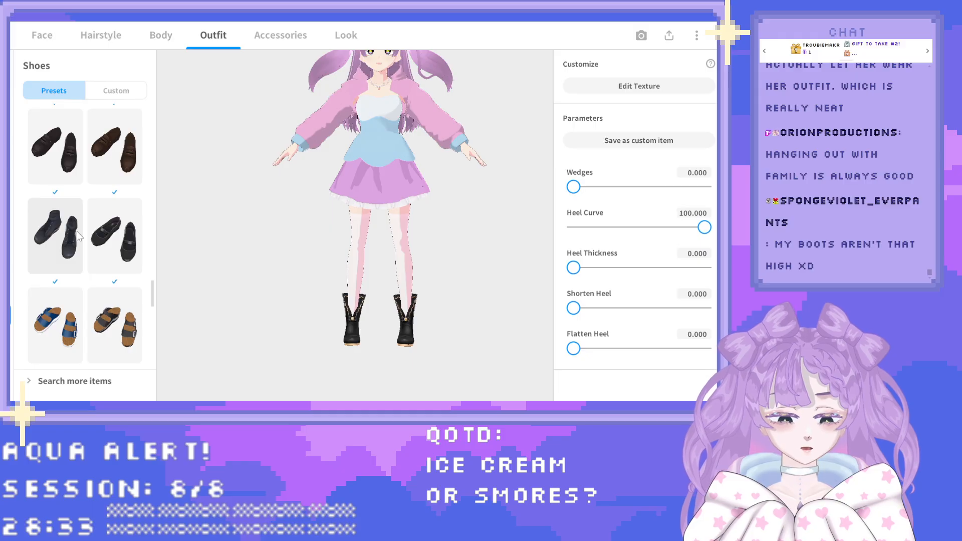
pyautogui.scroll(-2, 78, 236)
pyautogui.click(72, 164)
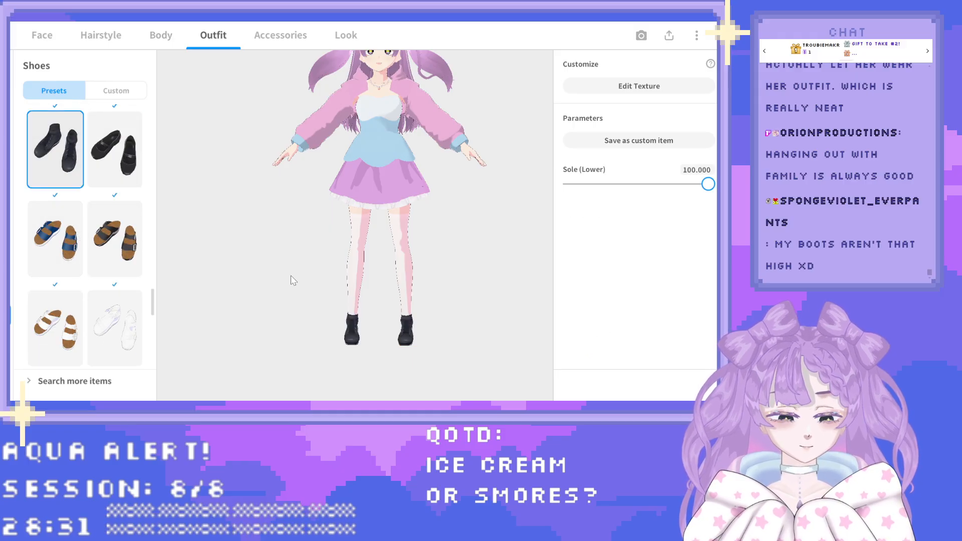
pyautogui.moveTo(350, 300); pyautogui.dragTo(327, 298)
# Look through the remaining shoe presets and put the unsaved custom black lace-up boots on the avatar.
pyautogui.scroll(-8, 149, 266)
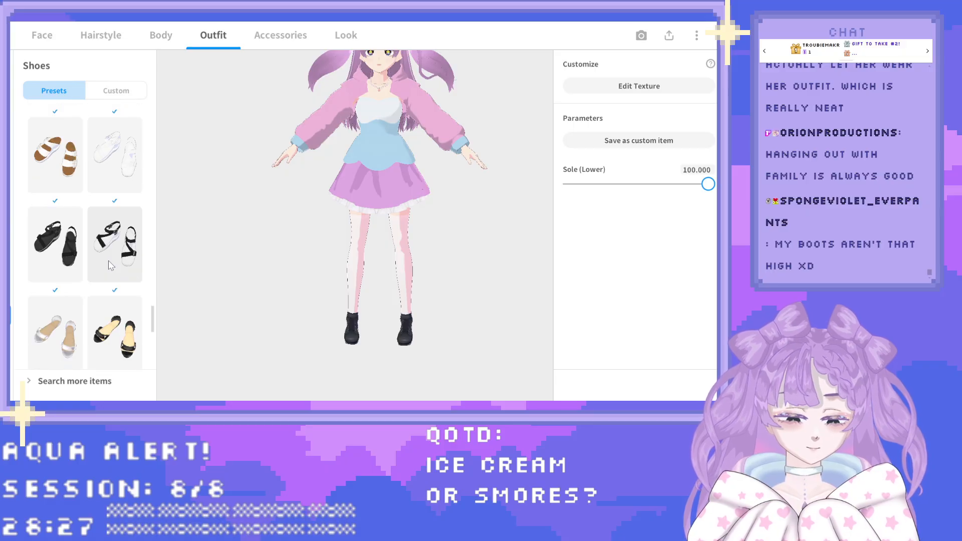
pyautogui.scroll(-4, 111, 265)
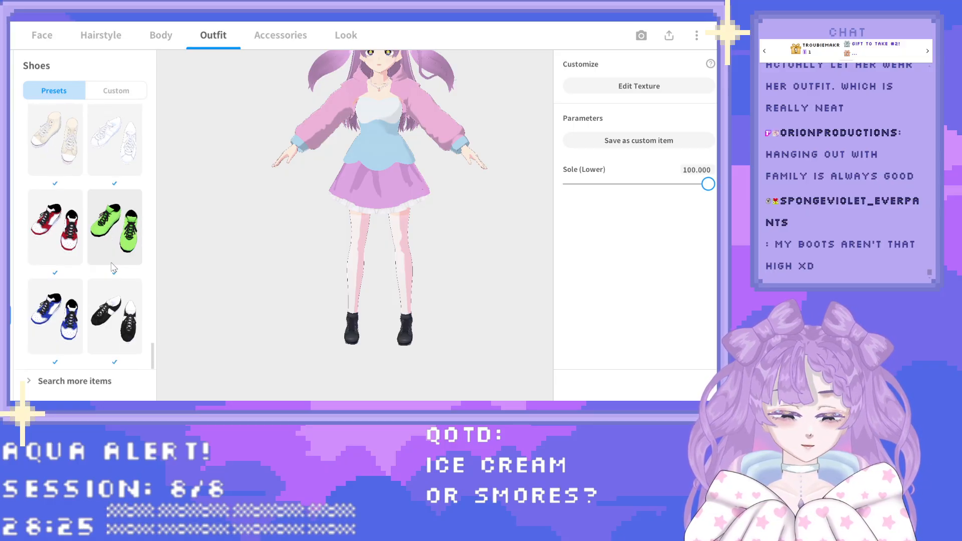
pyautogui.scroll(7, 122, 281)
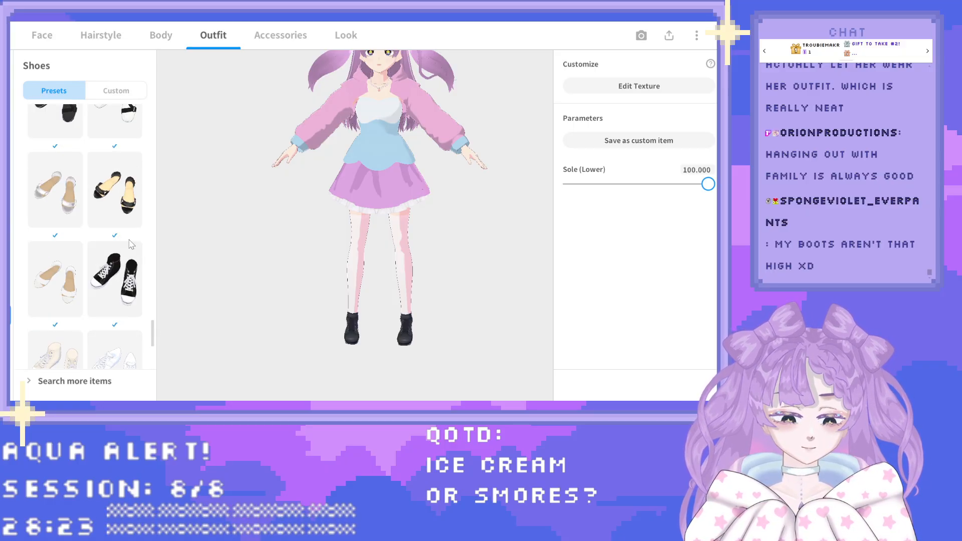
pyautogui.click(108, 89)
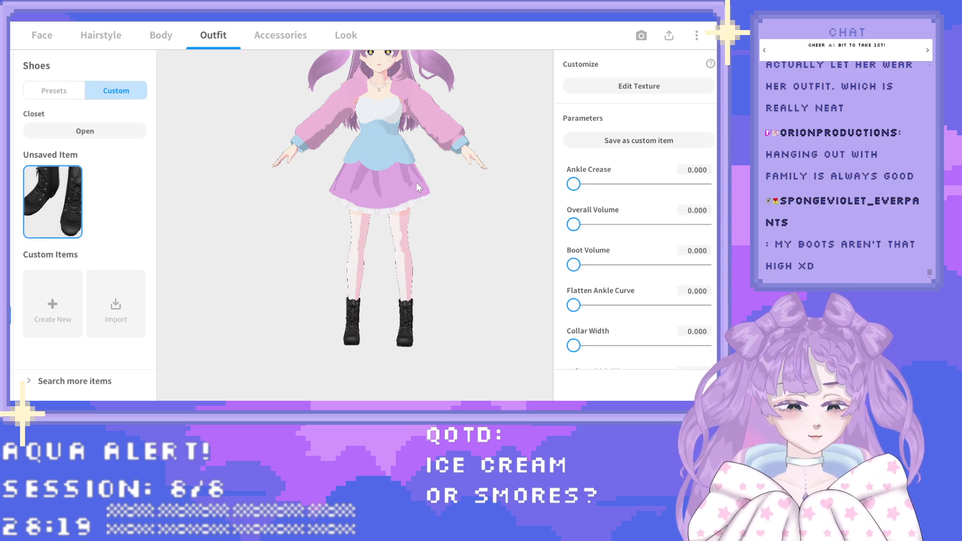
# Examine the full outfit with the black lace-up boots, including a close view of the face, necklace and jacket.
pyautogui.scroll(-3, 378, 181)
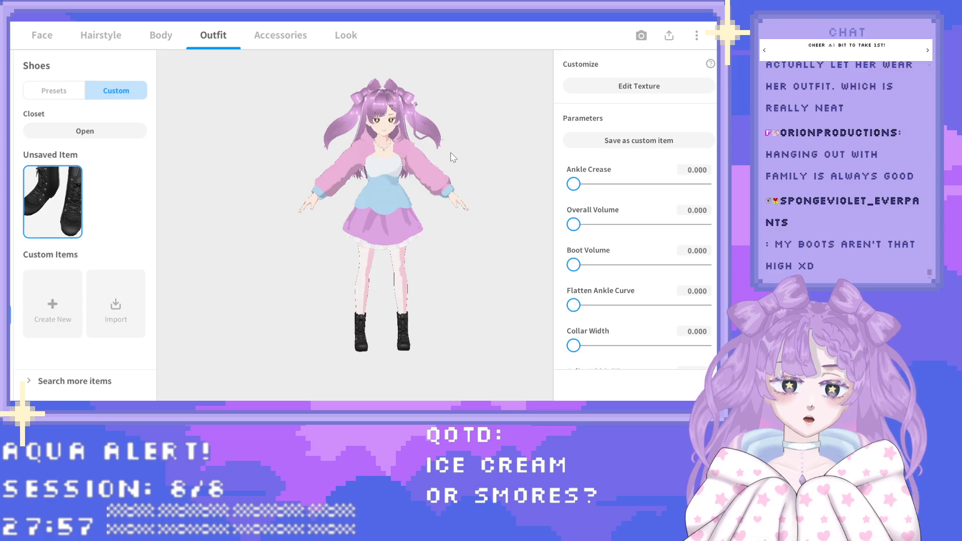
pyautogui.moveTo(450, 152); pyautogui.dragTo(279, 154)
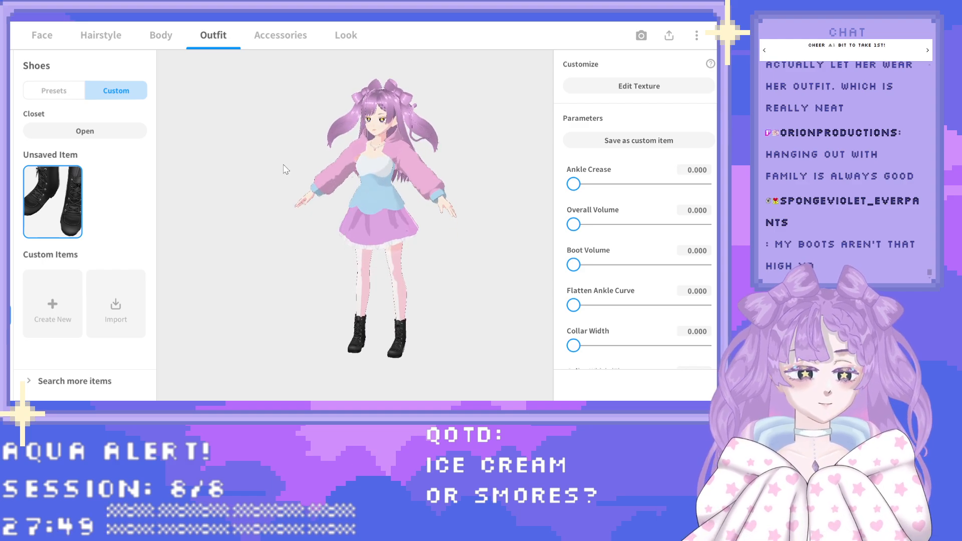
pyautogui.scroll(3, 455, 148)
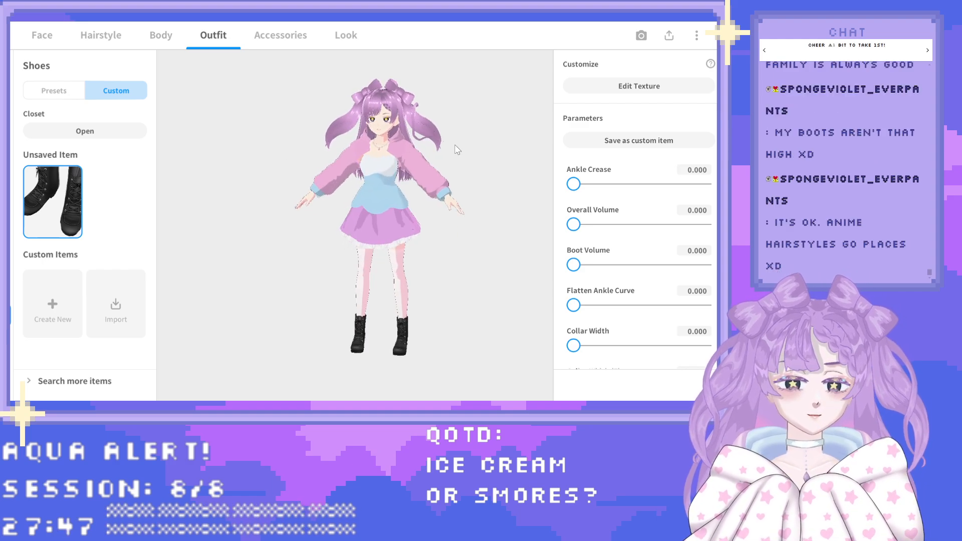
pyautogui.scroll(5, 433, 134)
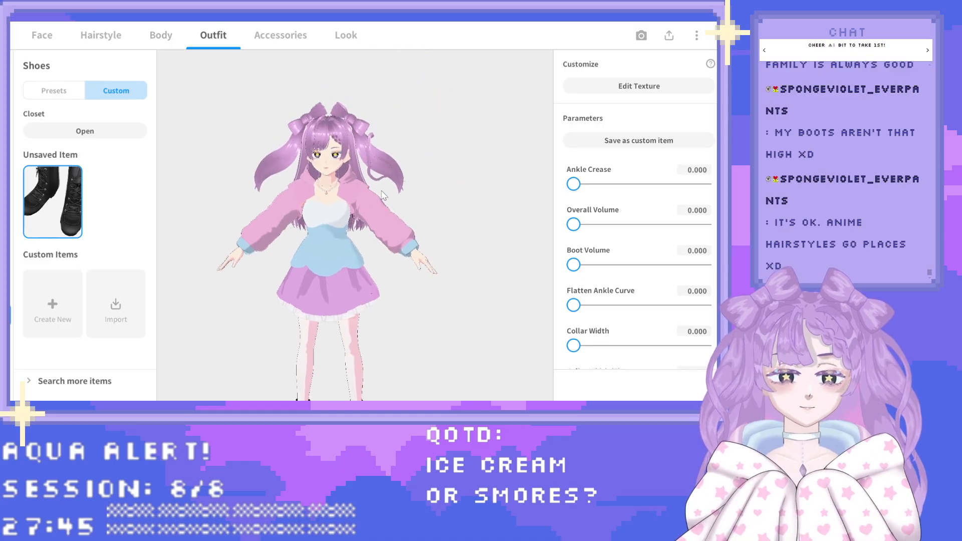
pyautogui.scroll(5, 380, 191)
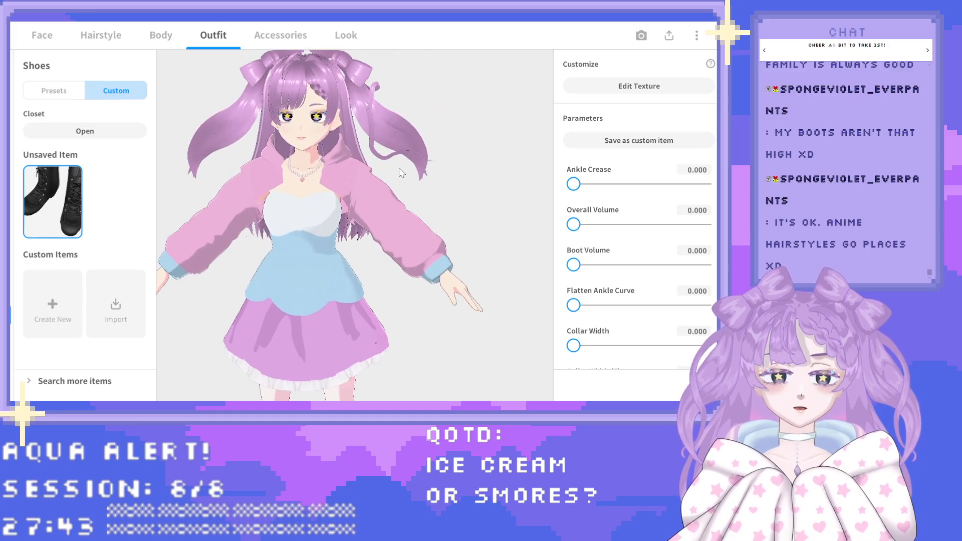
pyautogui.scroll(1, 373, 209)
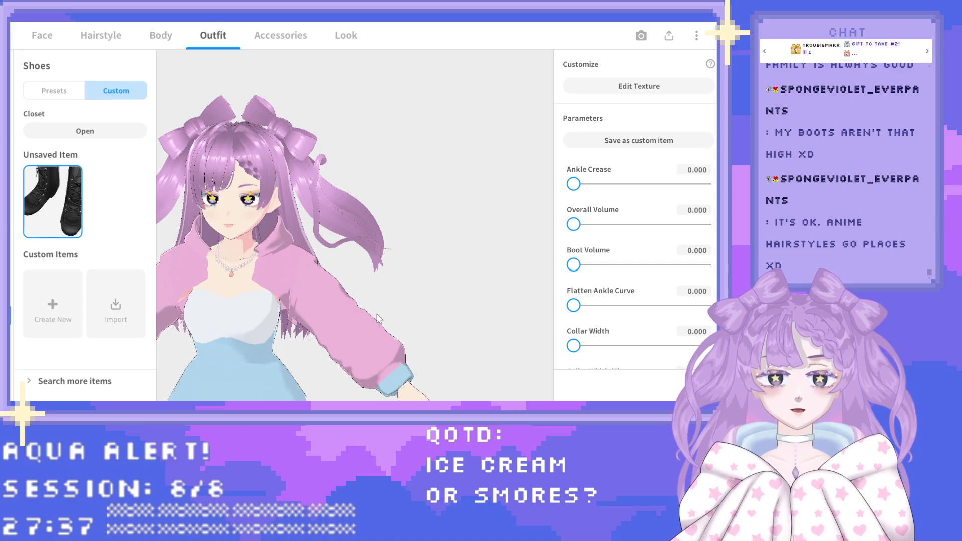
# Check the hair and jacket from the side, ending on a full-body front view of the avatar.
pyautogui.moveTo(317, 186); pyautogui.dragTo(293, 181, button='right')
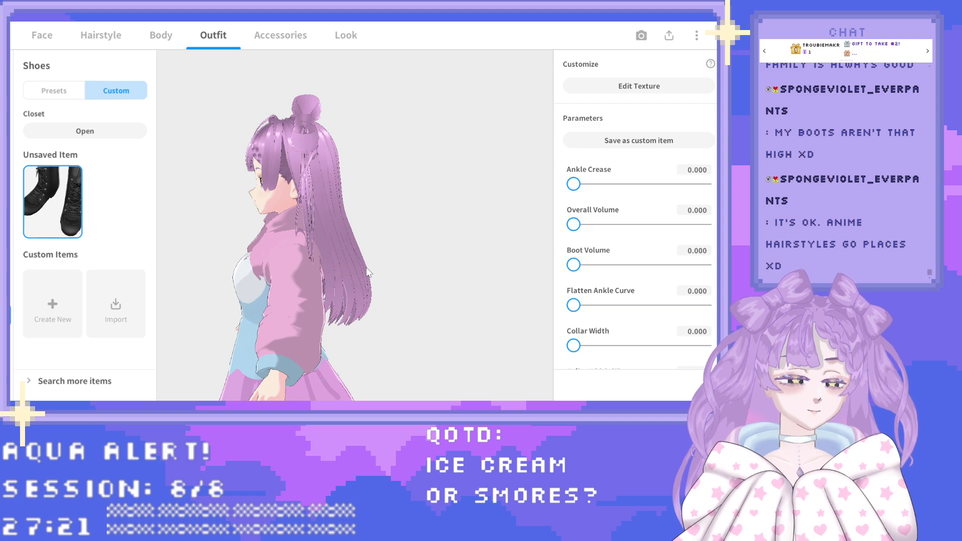
pyautogui.moveTo(365, 267); pyautogui.dragTo(411, 239)
pyautogui.scroll(-4, 423, 254)
pyautogui.moveTo(411, 239); pyautogui.dragTo(439, 263, button='right')
pyautogui.scroll(-4, 440, 265)
pyautogui.moveTo(438, 293); pyautogui.dragTo(443, 225, button='middle')
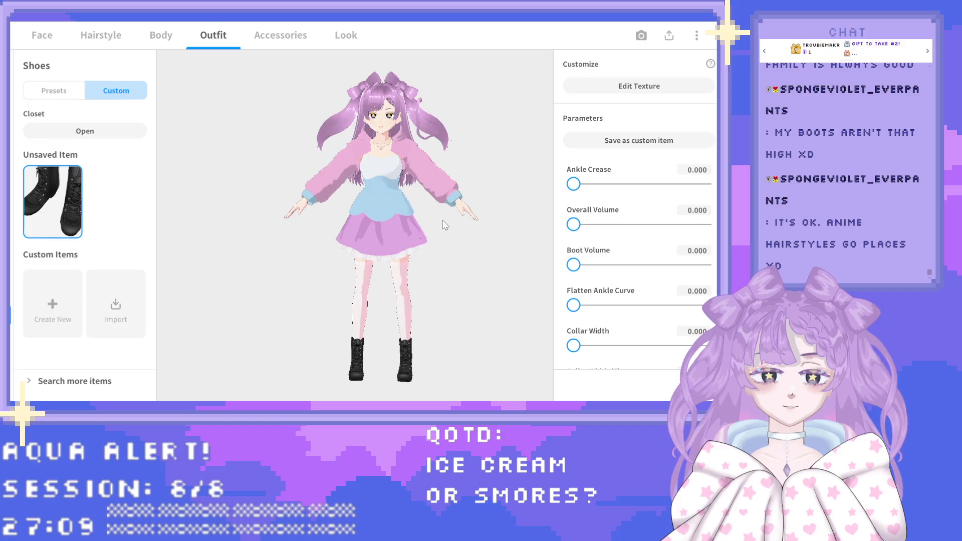